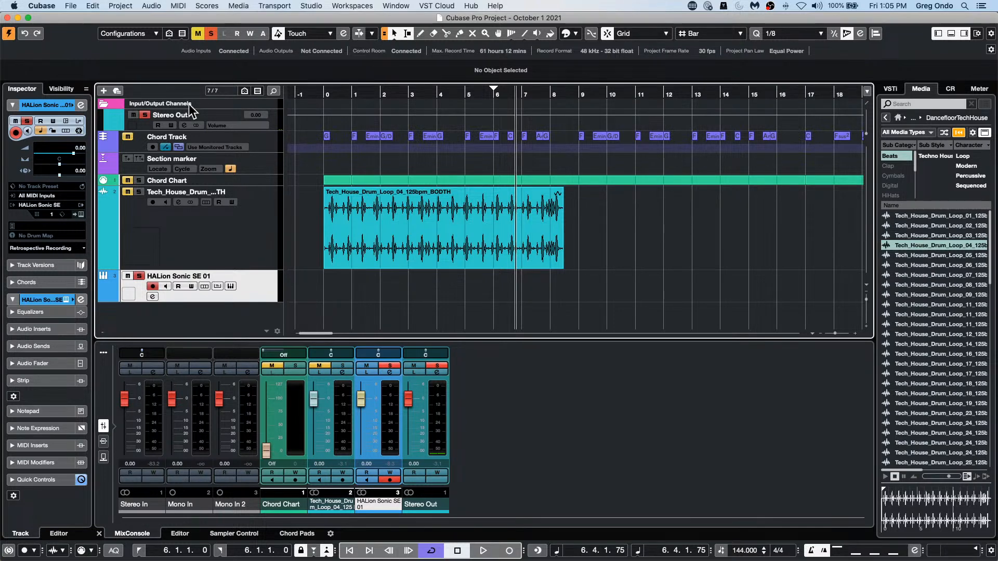
Step: Draw an empty MIDI part on the HALion Sonic SE 01 track from bar 0 to bar 9 and restore the selection tool
{"action": "right_click", "coordinate": [341, 297]}
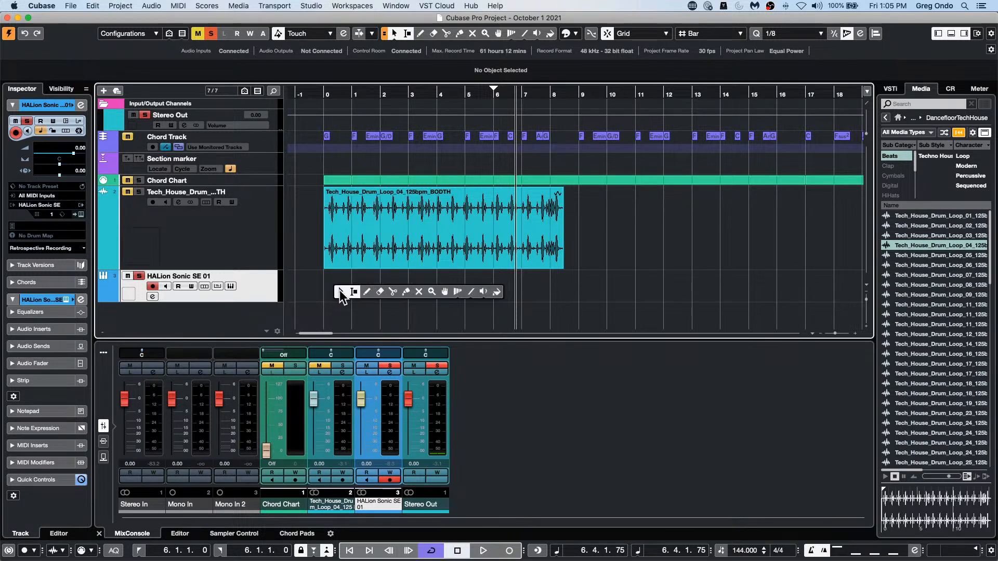
{"action": "left_click", "coordinate": [367, 292]}
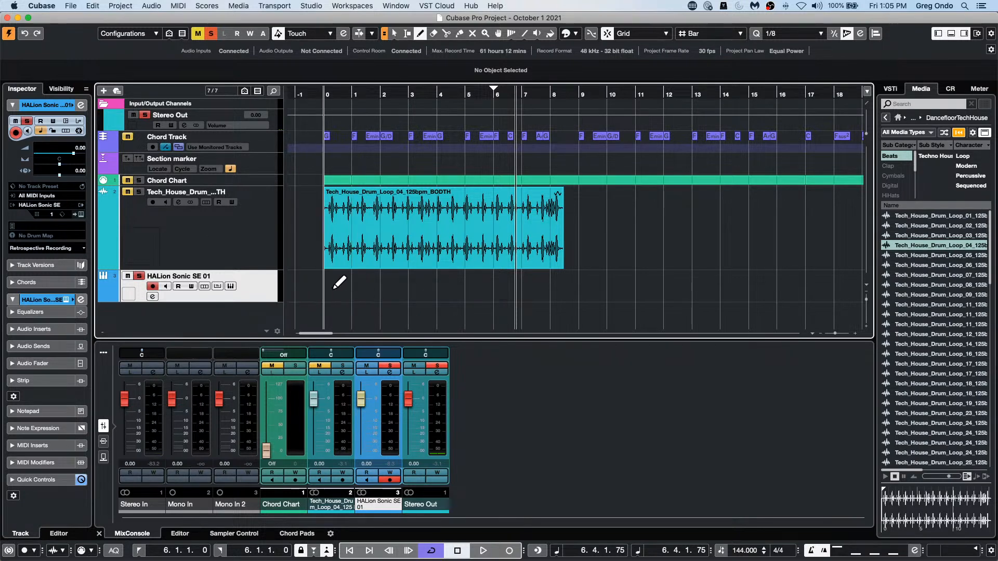
{"action": "left_click_drag", "start_coordinate": [333, 286], "coordinate": [576, 275]}
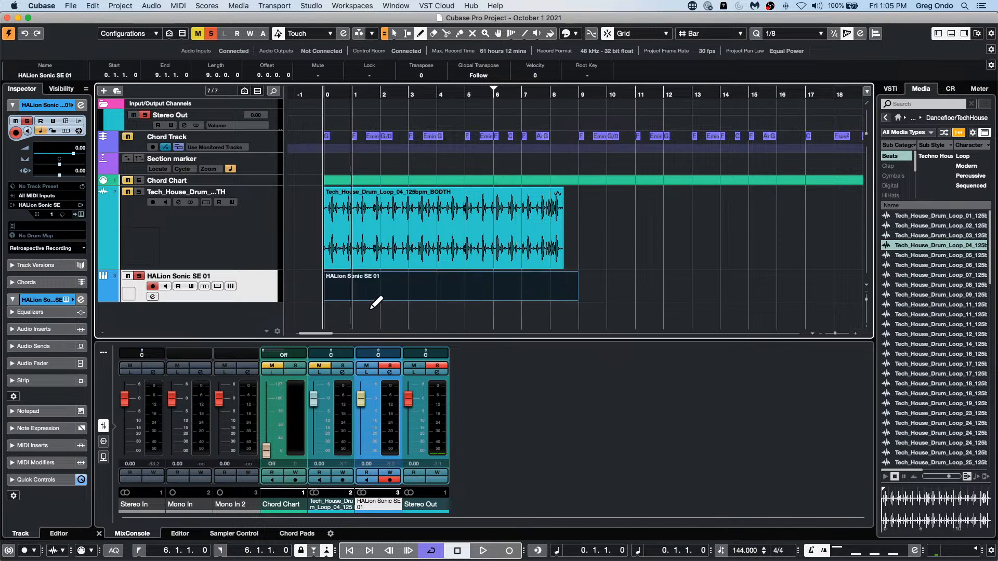
{"action": "right_click", "coordinate": [386, 294]}
{"action": "left_click", "coordinate": [386, 294]}
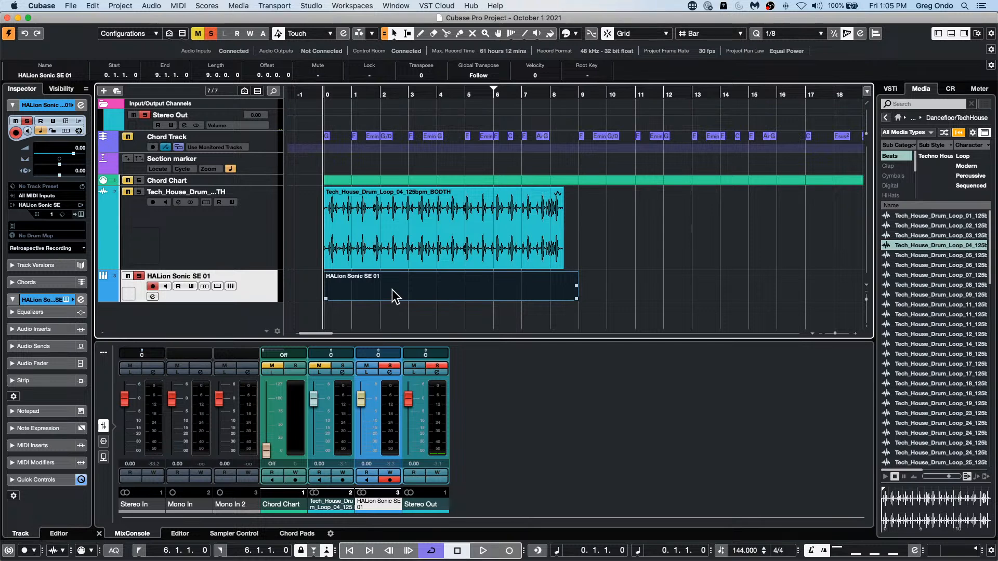
Step: Step-input eighth notes from bar 1 in the Key Editor, and show the part in the Score Editor without the settings window
{"action": "double_click", "coordinate": [392, 289]}
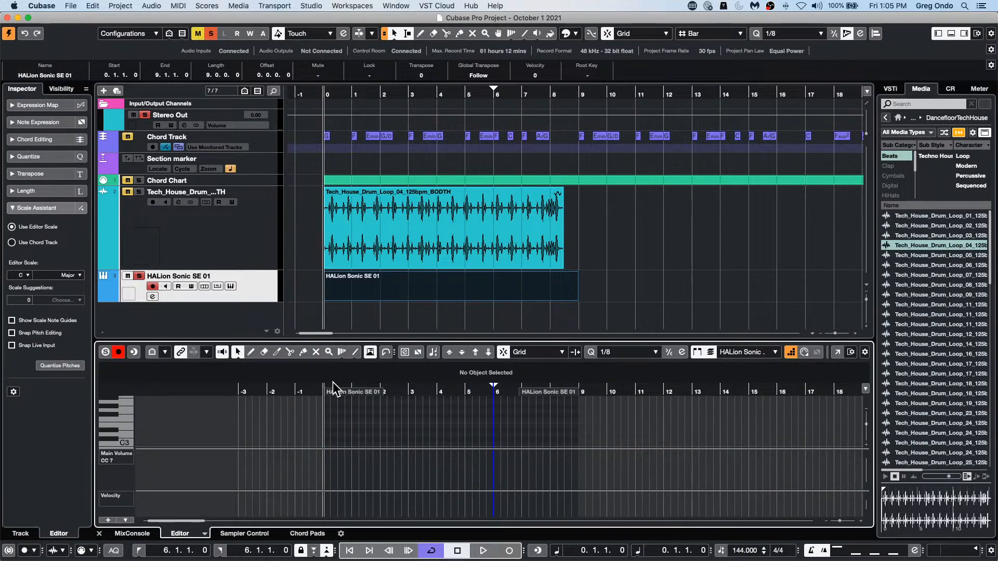
{"action": "left_click", "coordinate": [351, 413]}
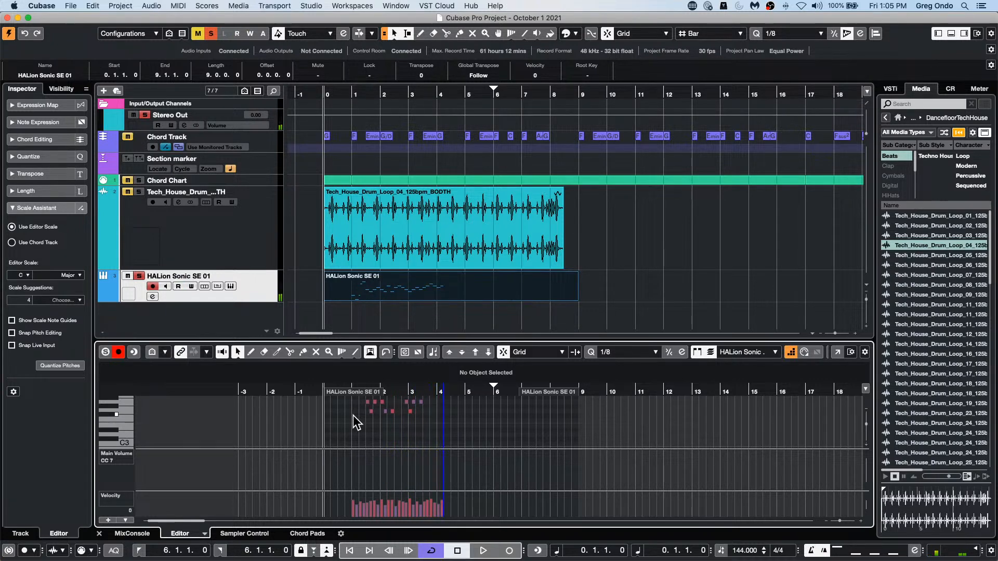
{"action": "key", "text": "super+r"}
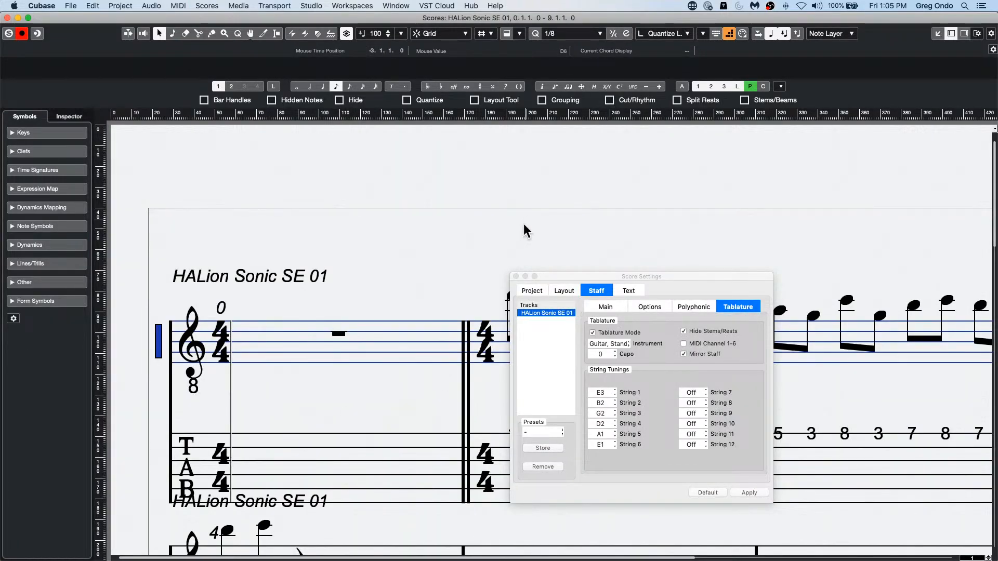
{"action": "left_click", "coordinate": [516, 277]}
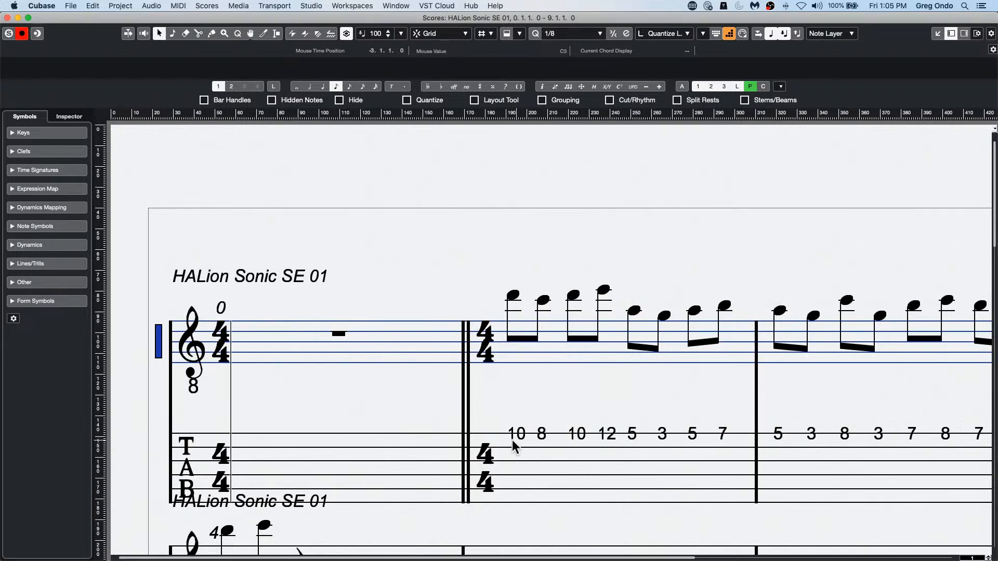
Step: Transpose all eight notes of bar 1 down an octave by setting the first note's pitch to D3
{"action": "scroll", "coordinate": [525, 337], "scroll_direction": "down", "scroll_amount": 3}
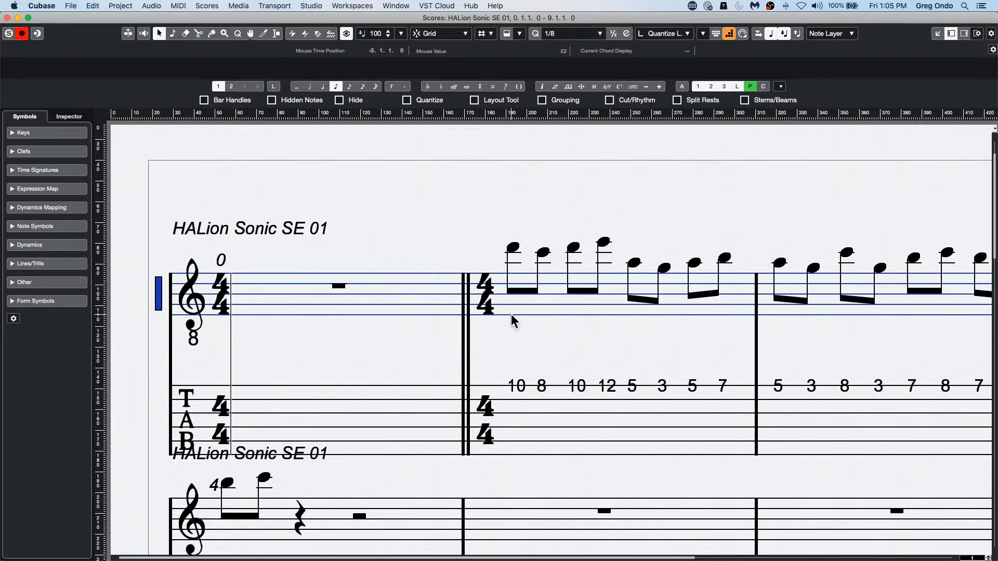
{"action": "left_click_drag", "start_coordinate": [503, 227], "coordinate": [744, 311]}
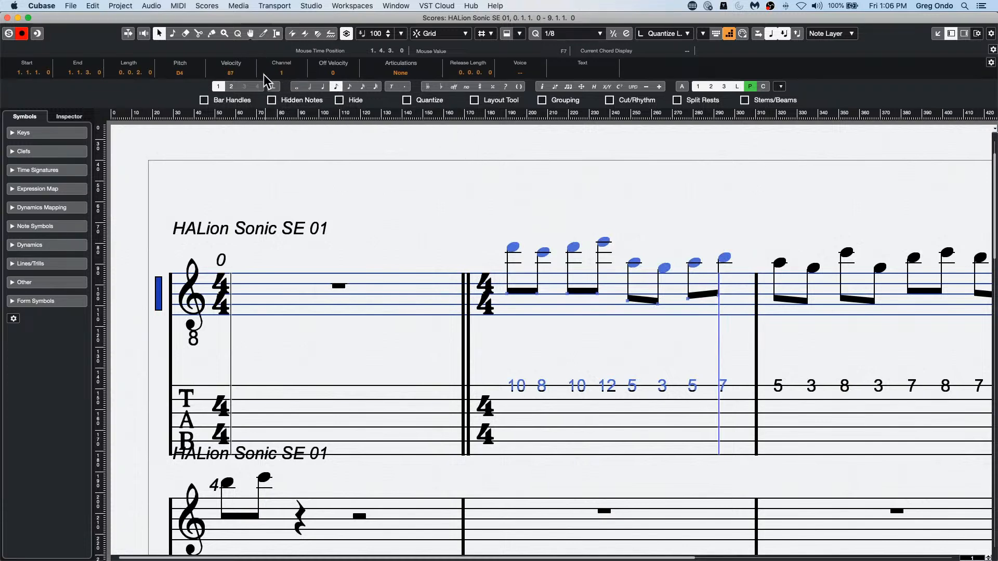
{"action": "left_click", "coordinate": [198, 74]}
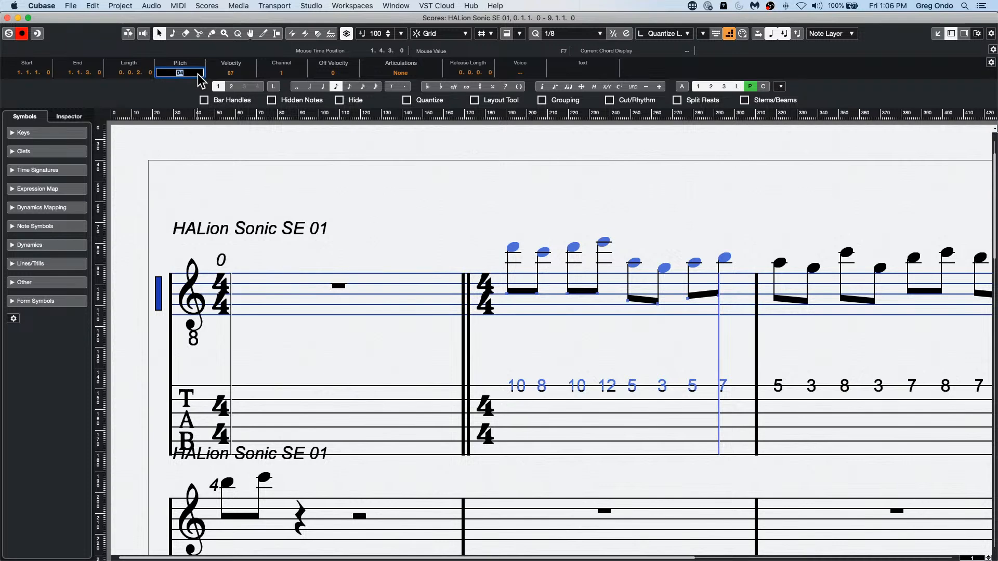
{"action": "type", "text": "d3"}
{"action": "key", "text": "Return"}
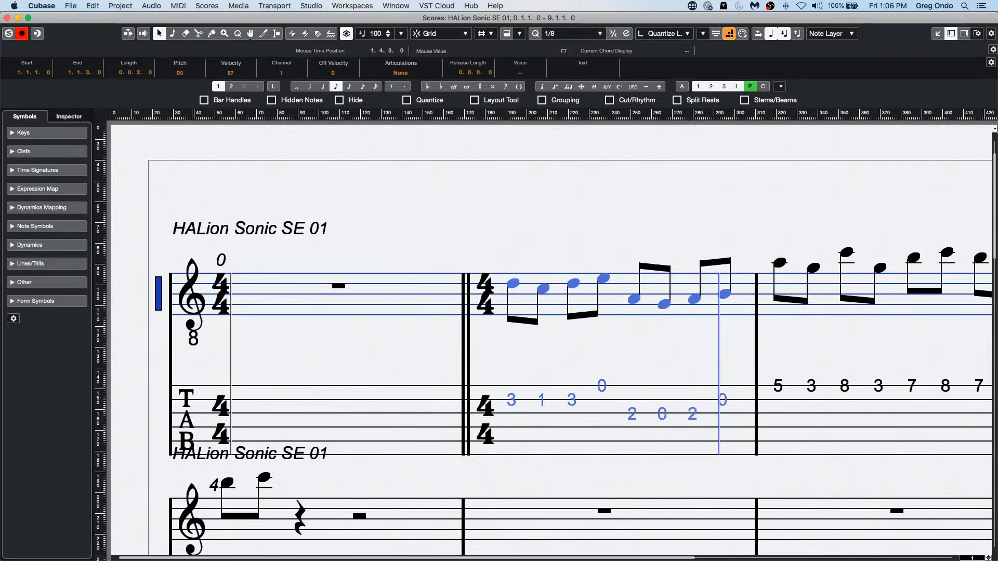
{"action": "left_click", "coordinate": [542, 373]}
{"action": "left_click", "coordinate": [511, 400]}
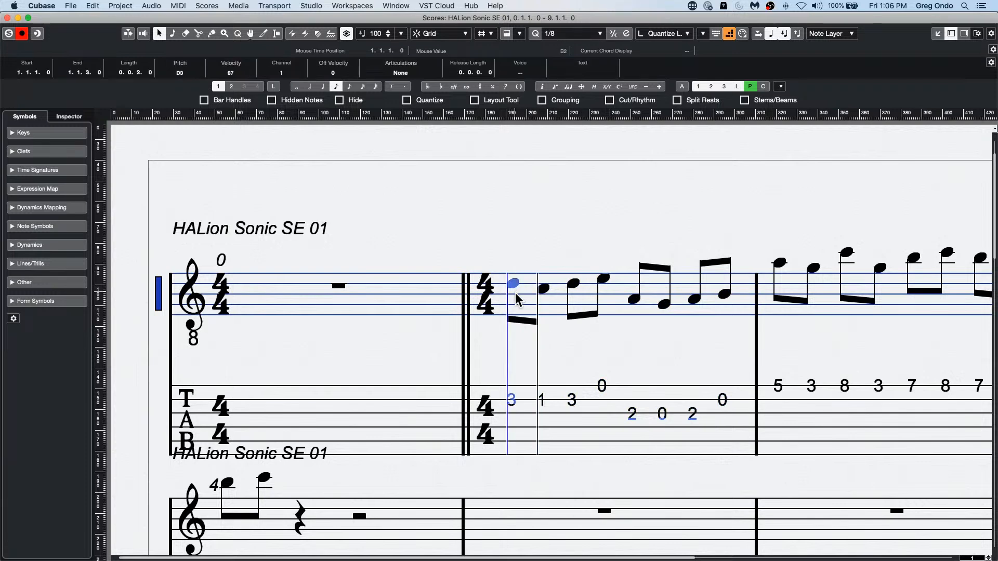
{"action": "left_click", "coordinate": [523, 372]}
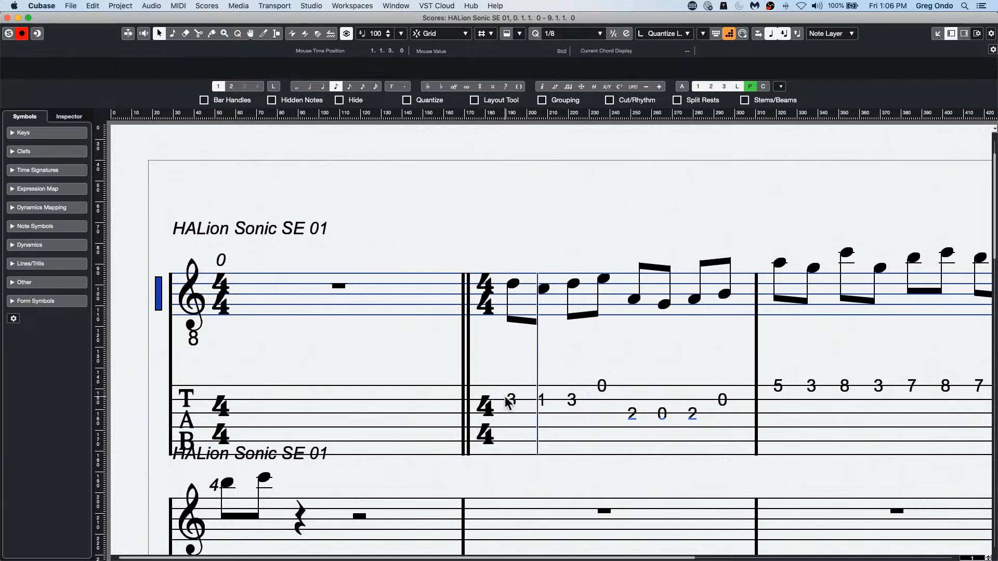
{"action": "left_click", "coordinate": [511, 397]}
{"action": "right_click", "coordinate": [512, 402]}
{"action": "mouse_move", "coordinate": [513, 402]}
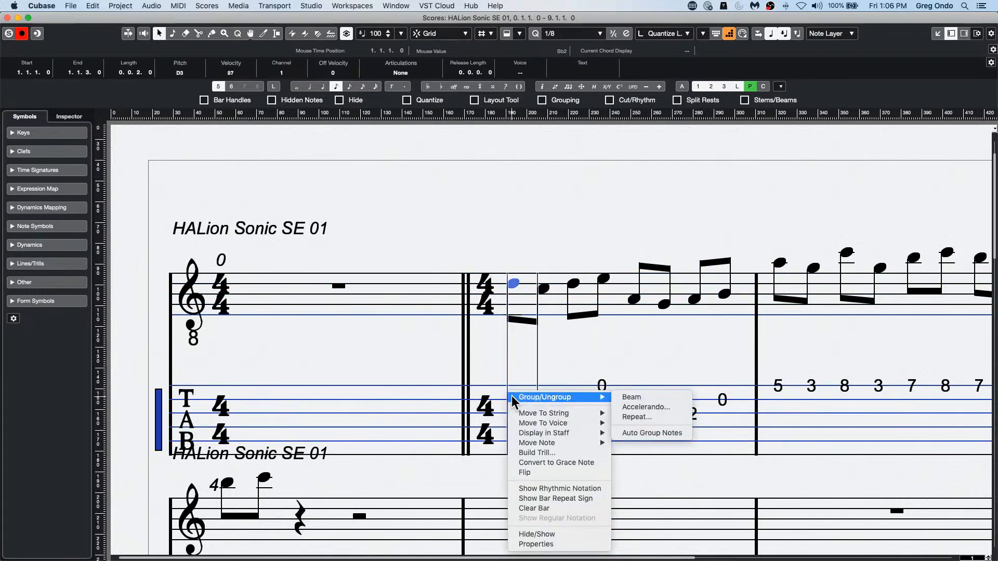
{"action": "left_click", "coordinate": [516, 368]}
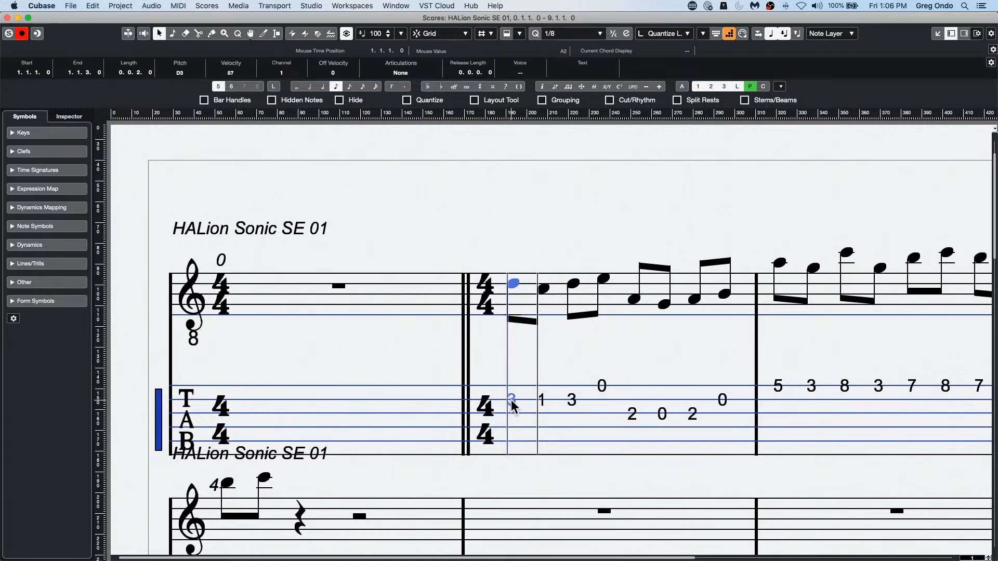
Step: Review the staff's Main and Tablature settings, including Tablature Mode and the instrument tunings, keeping Guitar, Standard, and close Score Settings
{"action": "double_click", "coordinate": [160, 433]}
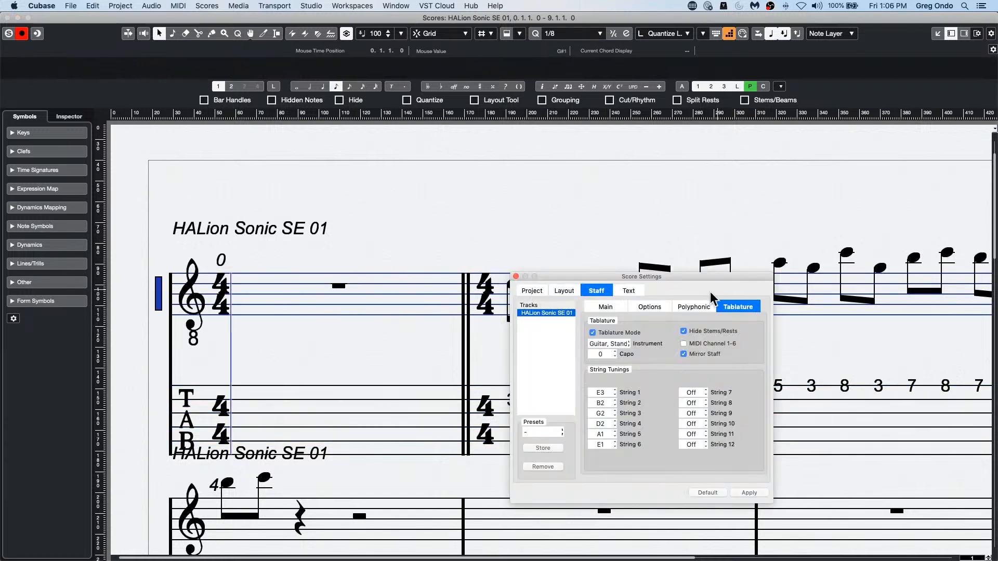
{"action": "left_click", "coordinate": [611, 309]}
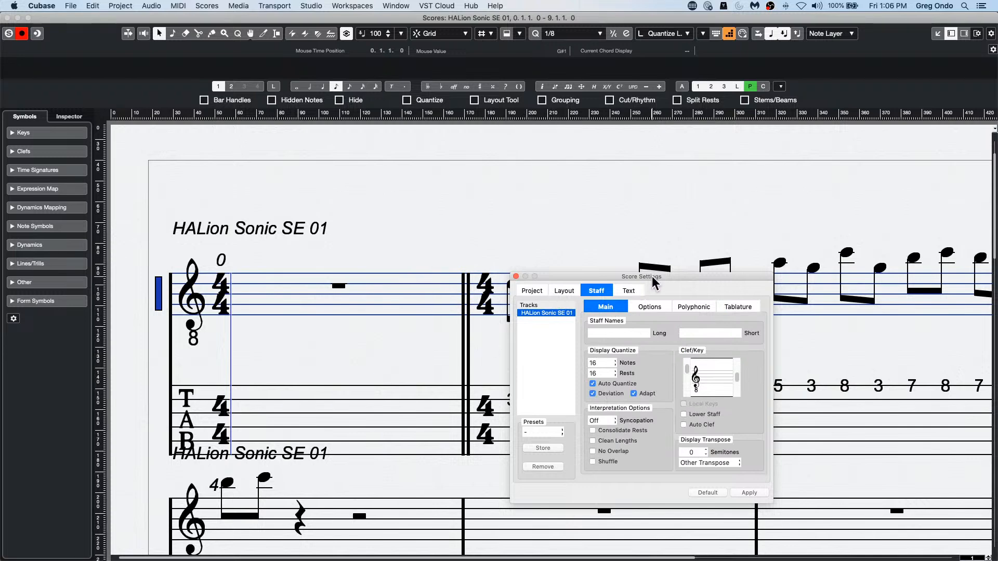
{"action": "left_click", "coordinate": [182, 6]}
{"action": "mouse_move", "coordinate": [206, 6]}
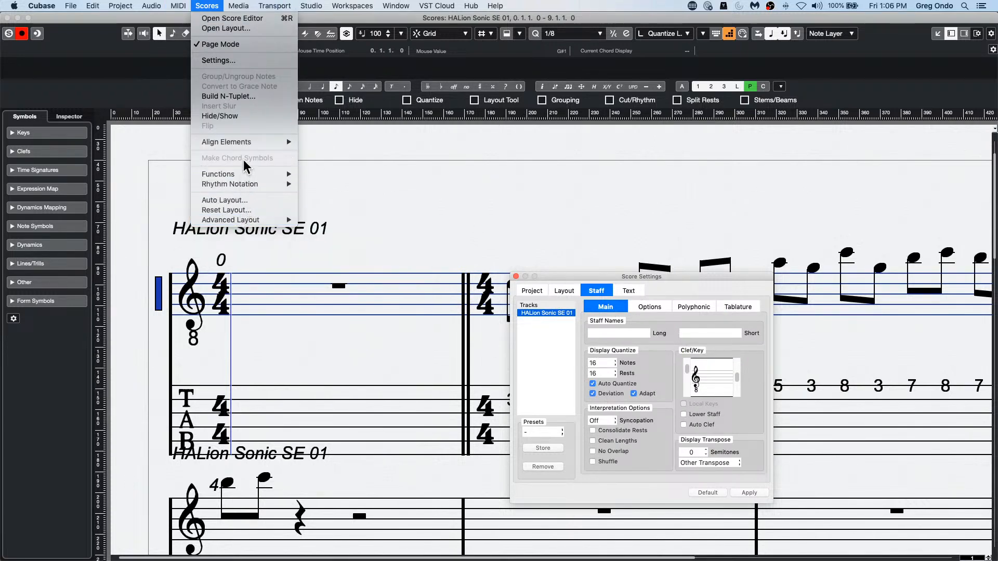
{"action": "left_click", "coordinate": [602, 195]}
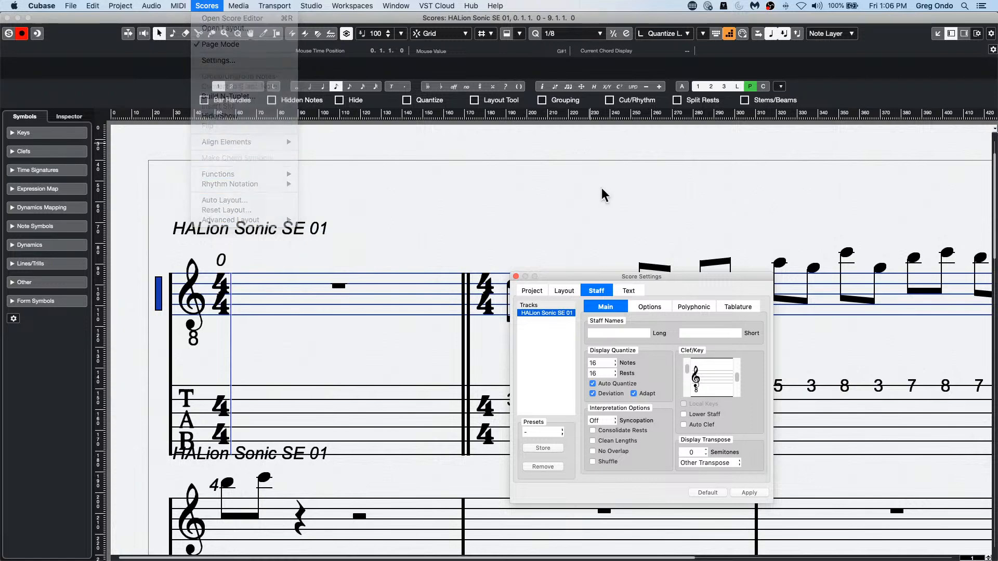
{"action": "left_click", "coordinate": [738, 308]}
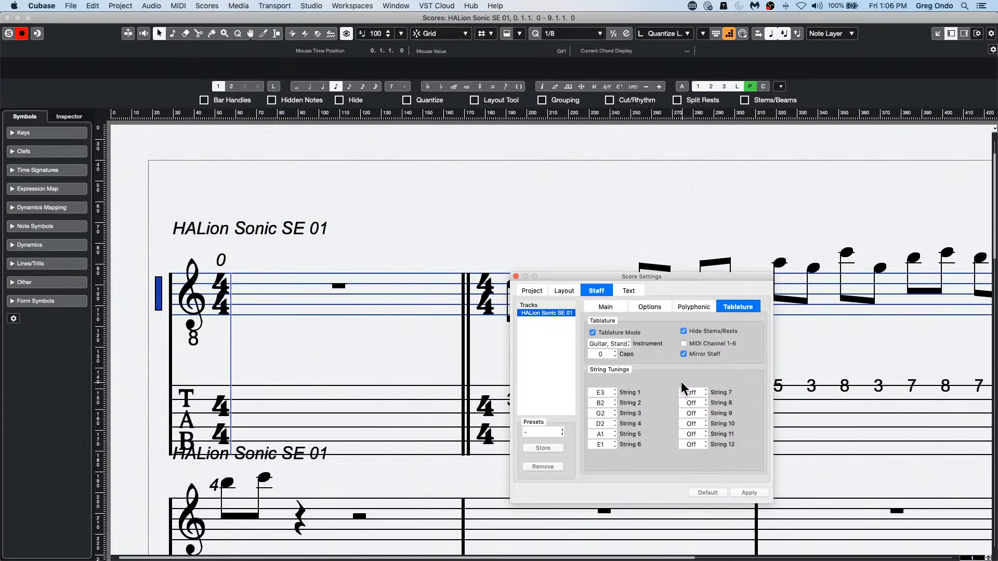
{"action": "left_click", "coordinate": [593, 333]}
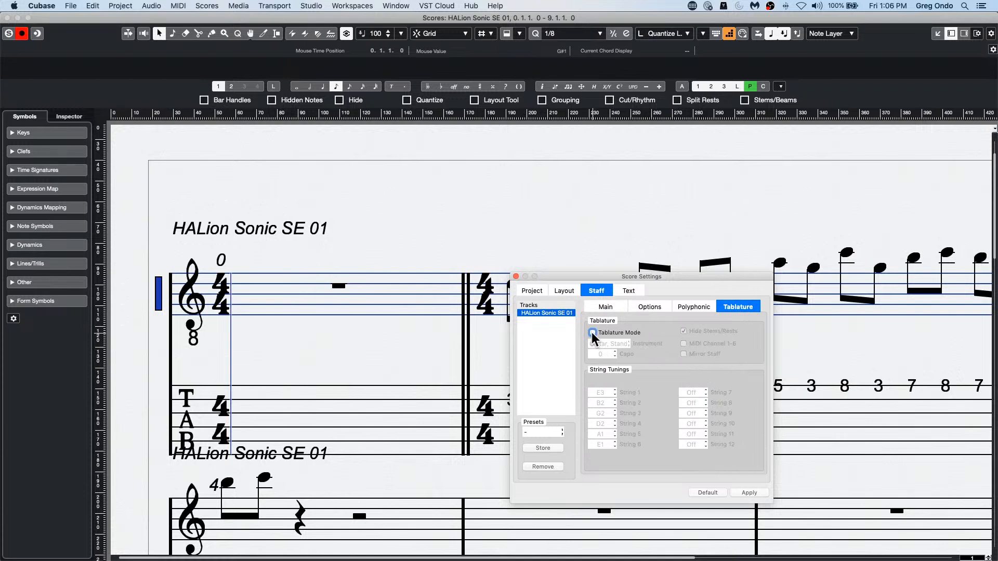
{"action": "left_click", "coordinate": [592, 333]}
{"action": "left_click", "coordinate": [624, 344]}
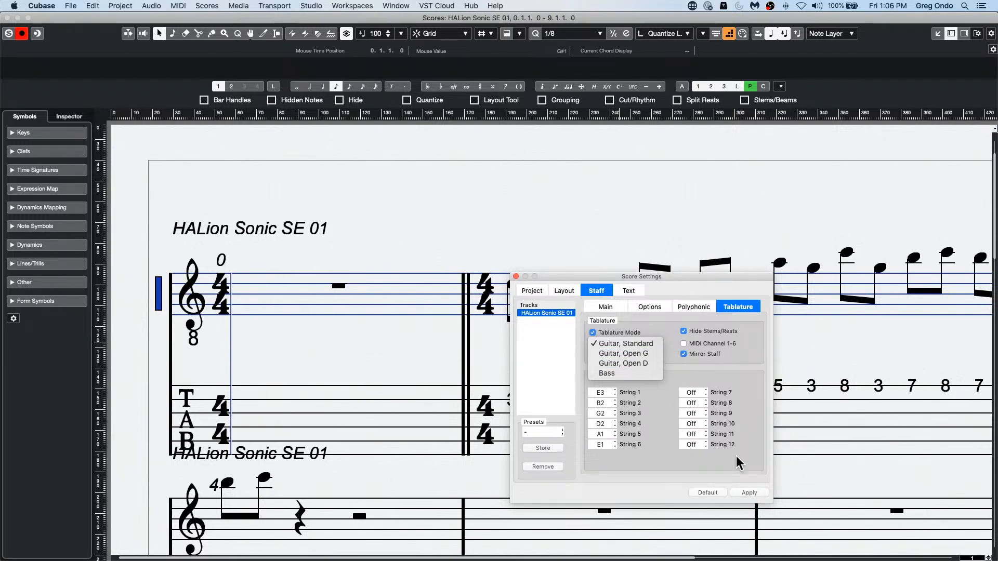
{"action": "left_click", "coordinate": [752, 489]}
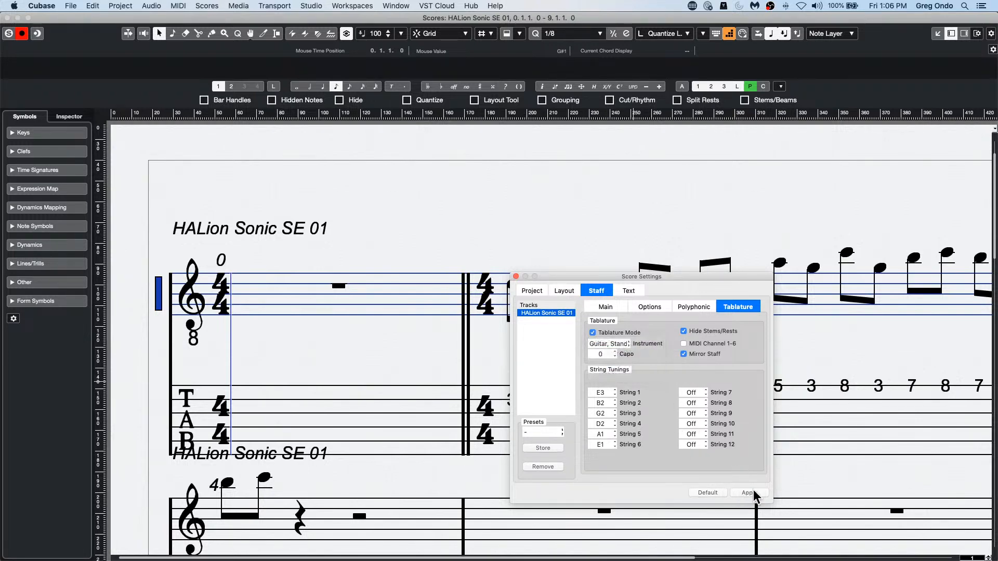
{"action": "left_click", "coordinate": [515, 276]}
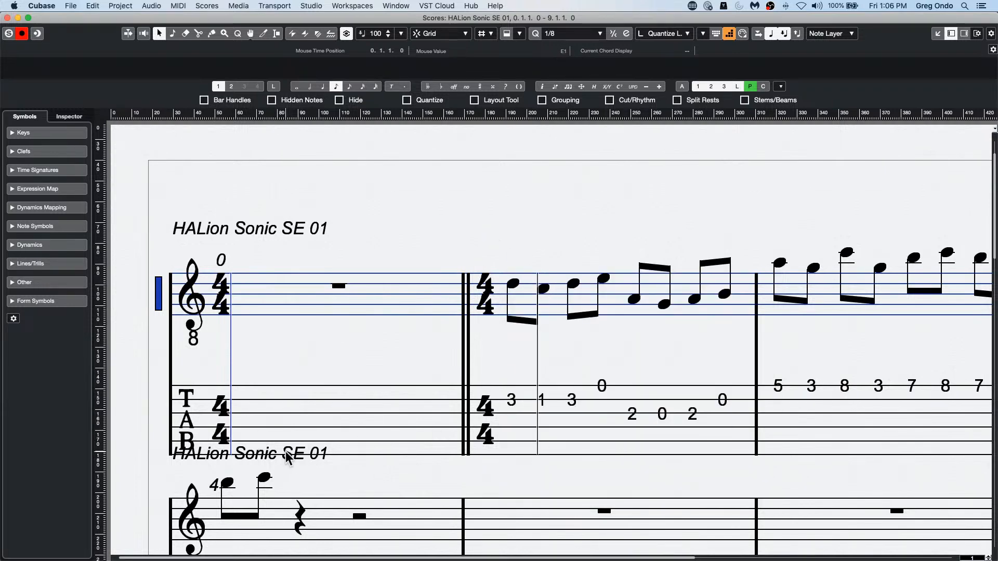
Step: Move the second system's staff name slightly down, clear of the TAB clef above it
{"action": "left_click_drag", "start_coordinate": [286, 452], "coordinate": [283, 462]}
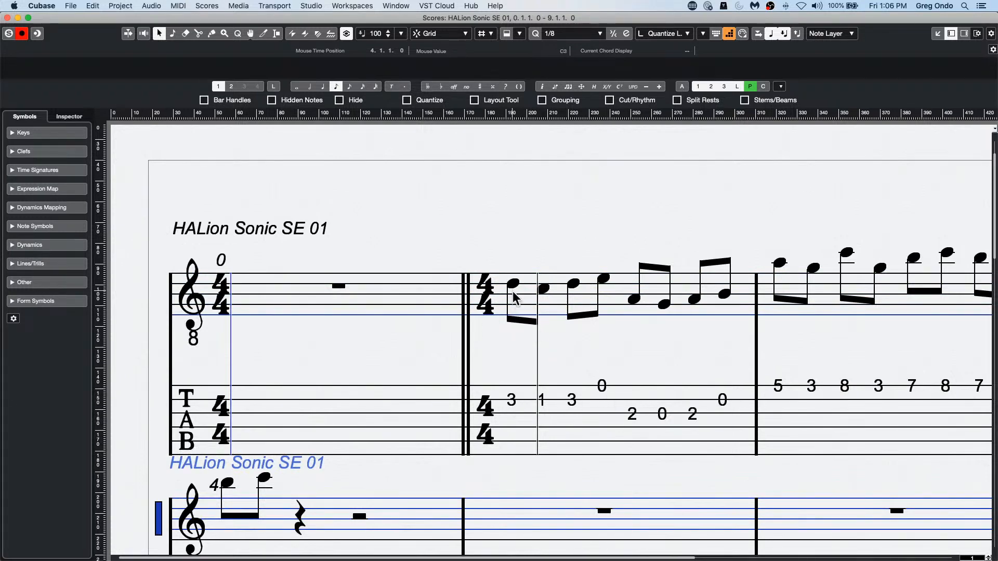
Step: Move the first tablature note of bar 1 to string 3
{"action": "left_click", "coordinate": [511, 400]}
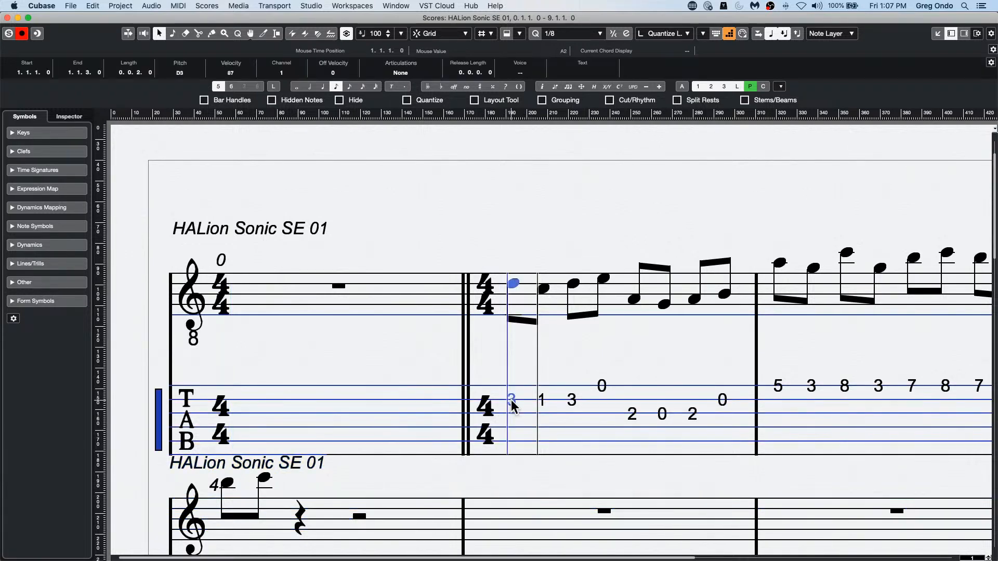
{"action": "right_click", "coordinate": [513, 407]}
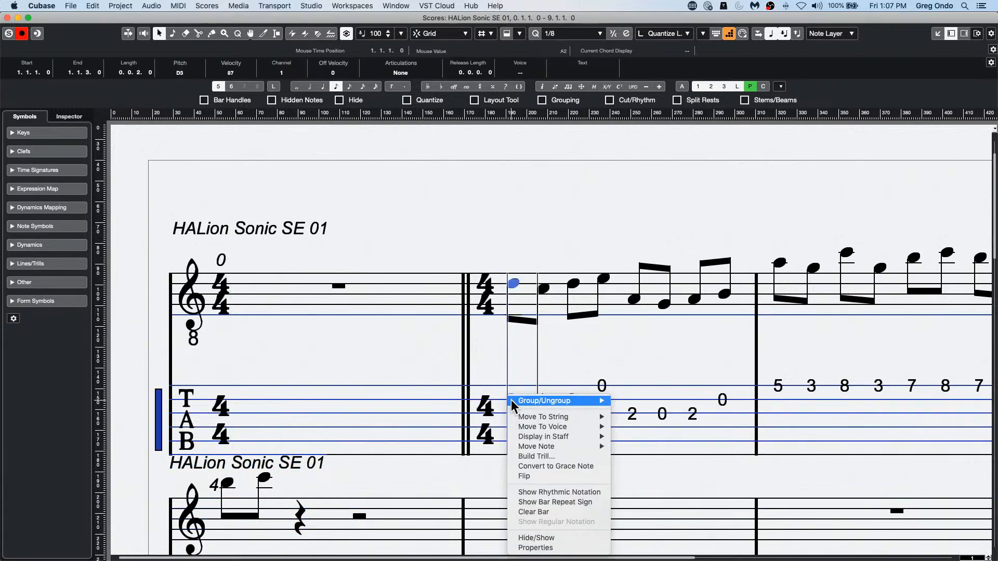
{"action": "mouse_move", "coordinate": [543, 417]}
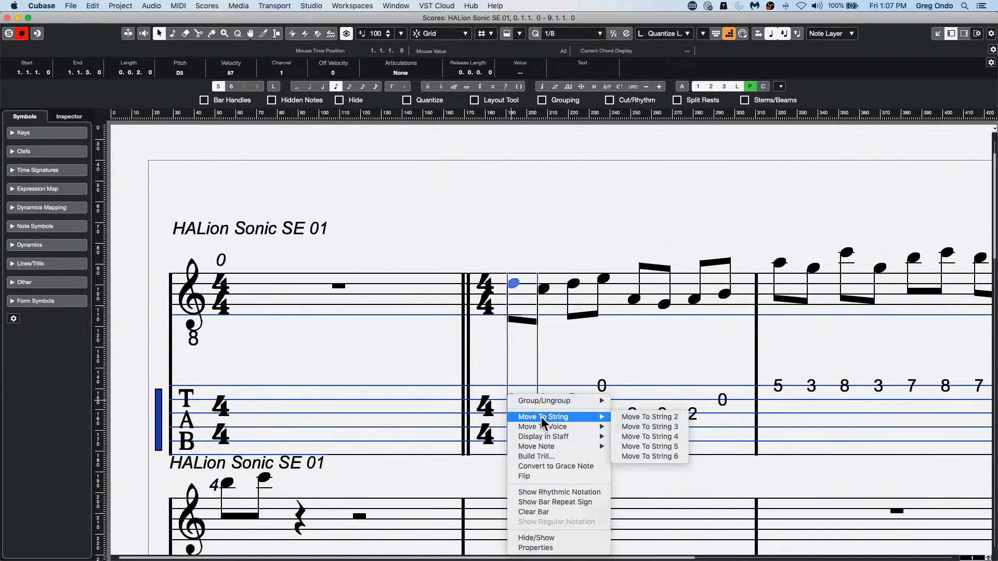
{"action": "left_click", "coordinate": [675, 427]}
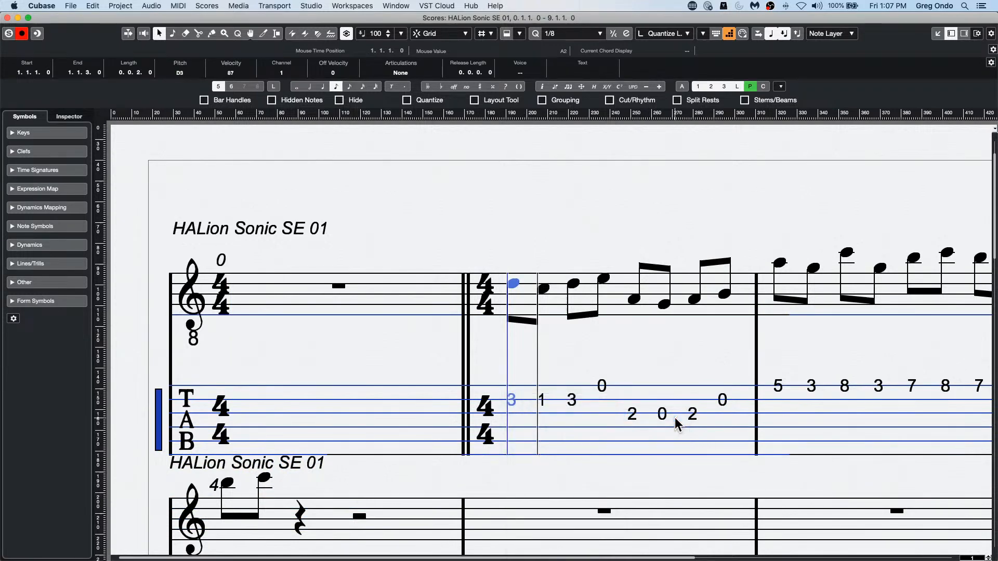
{"action": "right_click", "coordinate": [509, 401]}
{"action": "mouse_move", "coordinate": [563, 416]}
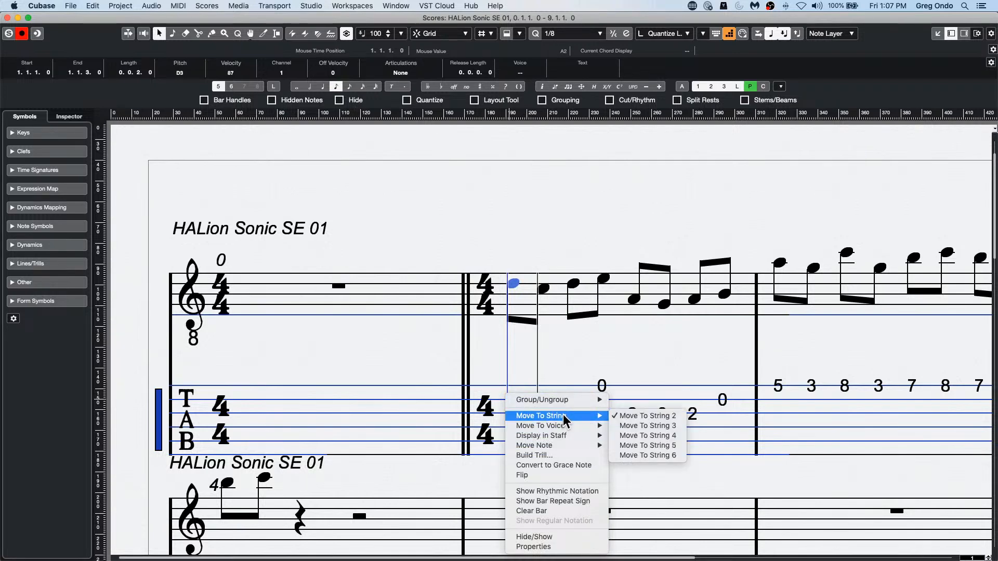
{"action": "left_click", "coordinate": [675, 427]}
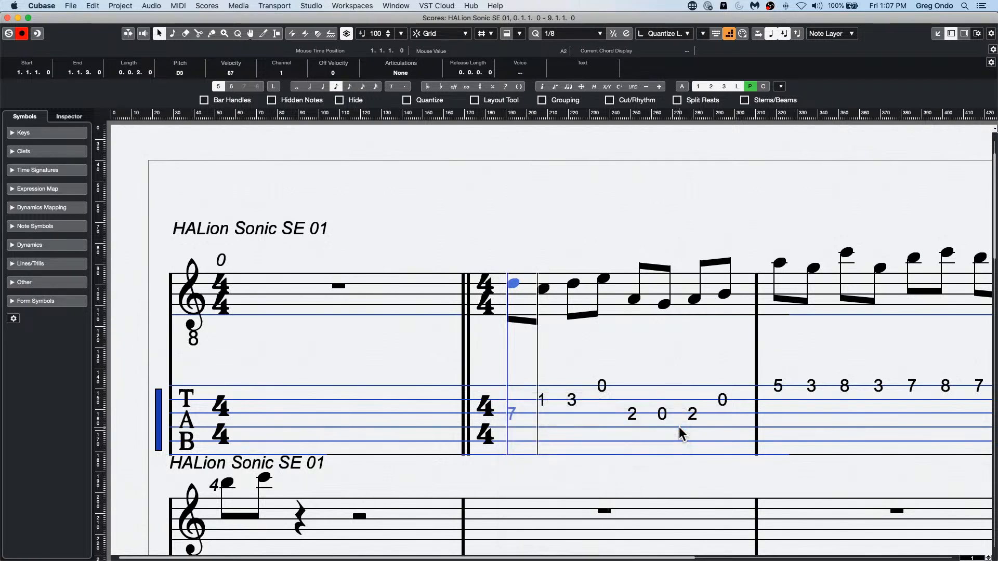
Step: Move the first tablature note of bar 1 to string 4
{"action": "right_click", "coordinate": [511, 419]}
{"action": "mouse_move", "coordinate": [556, 431]}
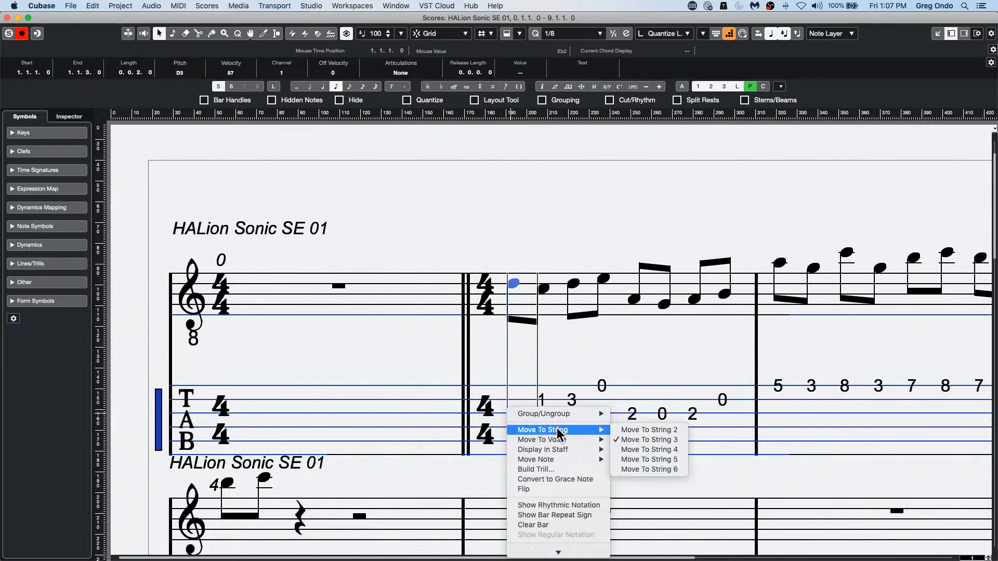
{"action": "left_click", "coordinate": [673, 450]}
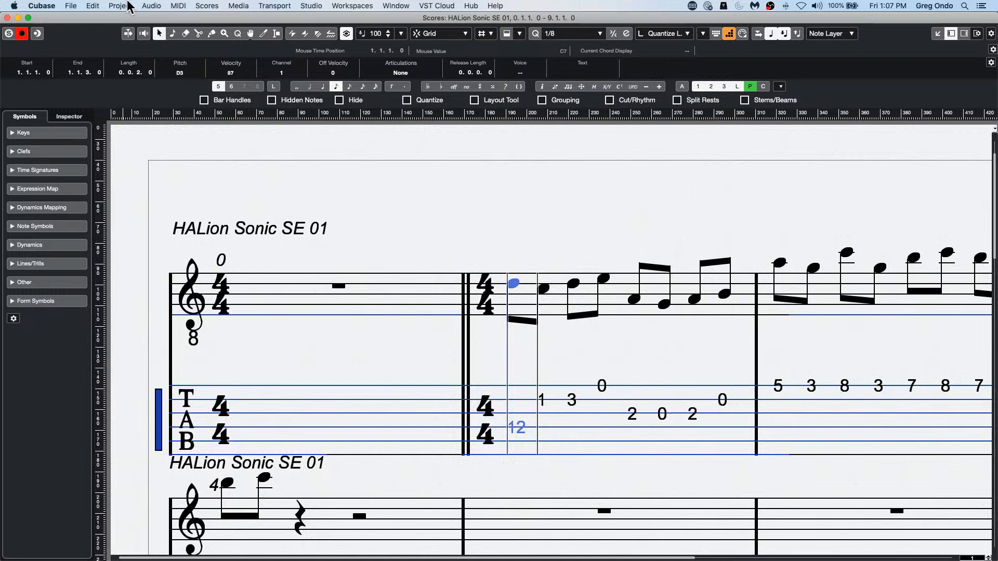
Step: Select the fifth to seventh tablature notes of bar 1 together and move them to string 4
{"action": "right_click", "coordinate": [633, 418]}
{"action": "mouse_move", "coordinate": [635, 415]}
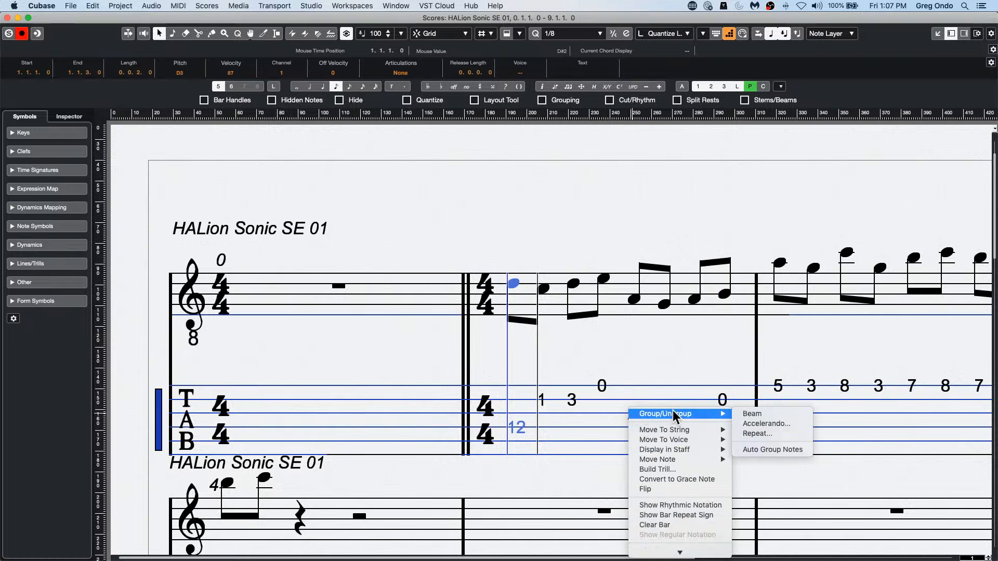
{"action": "left_click", "coordinate": [575, 414]}
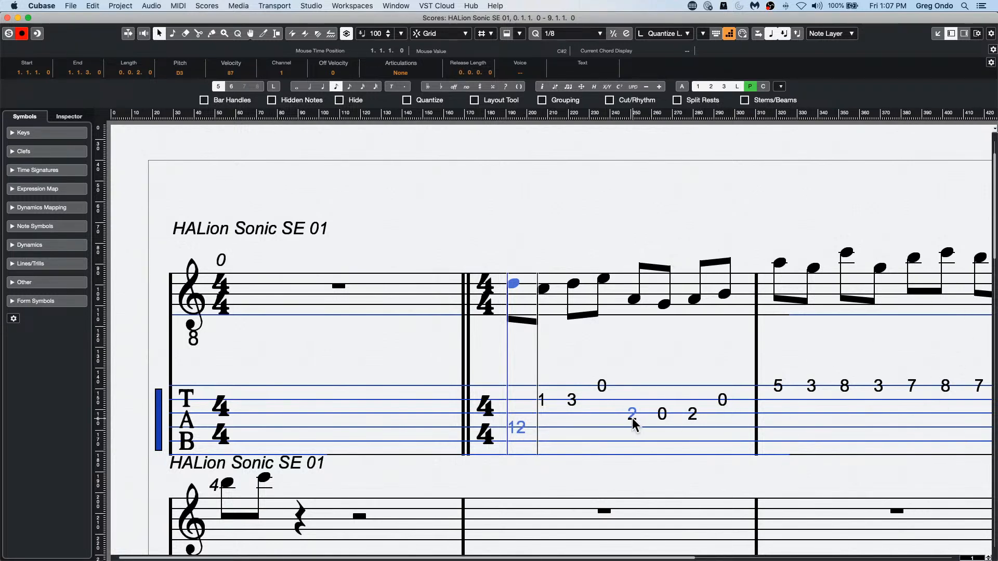
{"action": "left_click_drag", "start_coordinate": [627, 432], "coordinate": [694, 413]}
{"action": "right_click", "coordinate": [693, 419]}
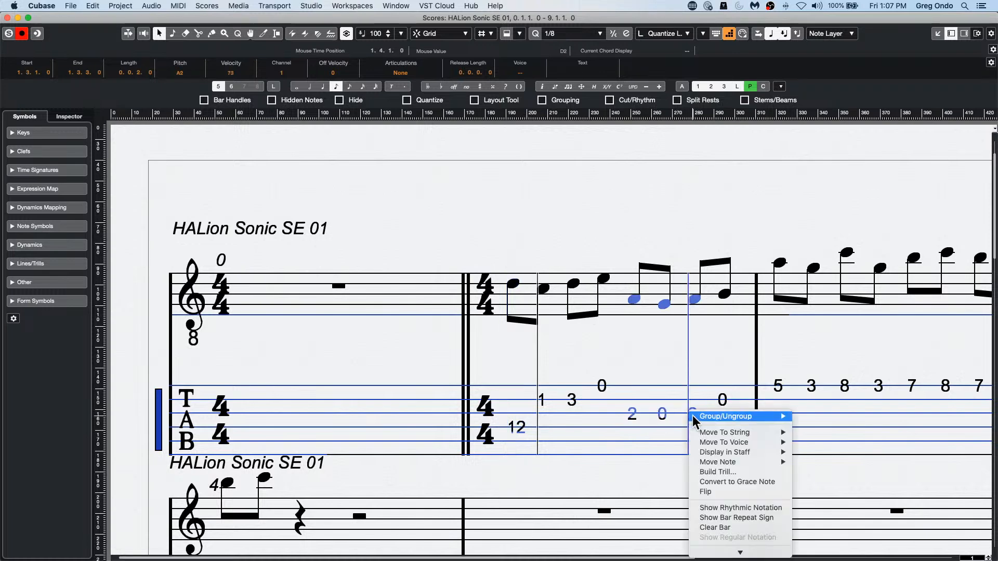
{"action": "mouse_move", "coordinate": [739, 433]}
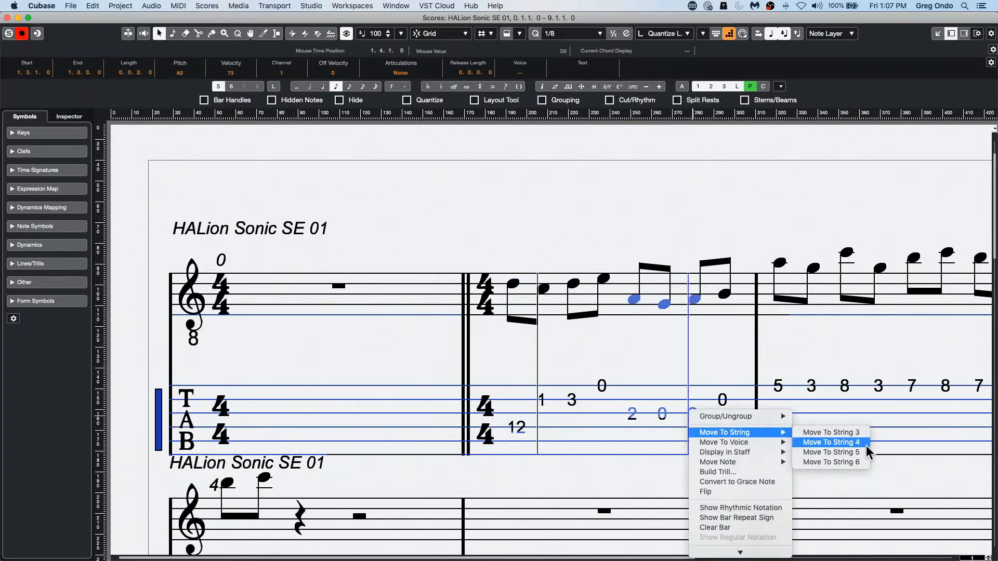
{"action": "left_click", "coordinate": [843, 445]}
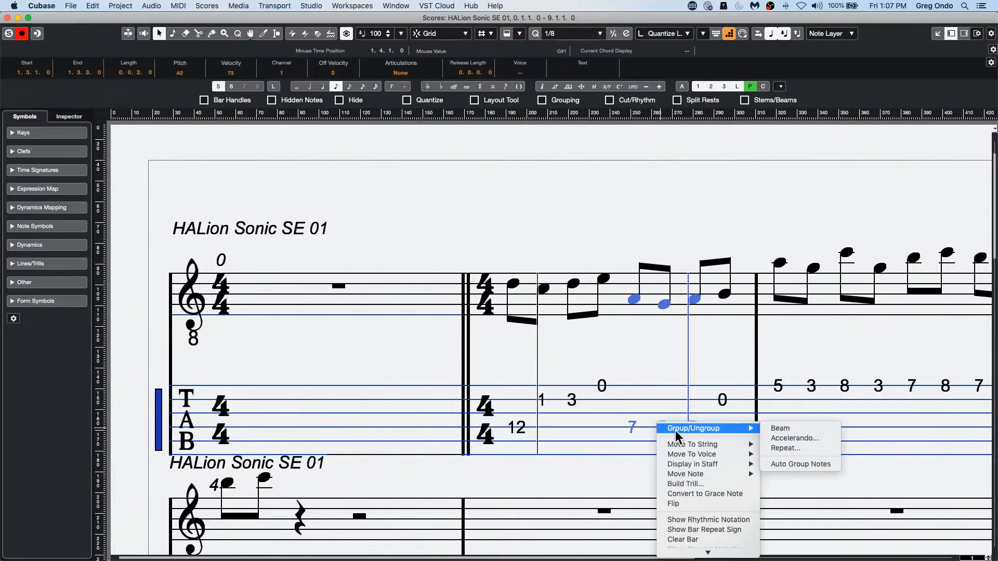
Step: Close the Score Editor window and clear the part selection in the project
{"action": "right_click", "coordinate": [660, 424]}
{"action": "mouse_move", "coordinate": [697, 446]}
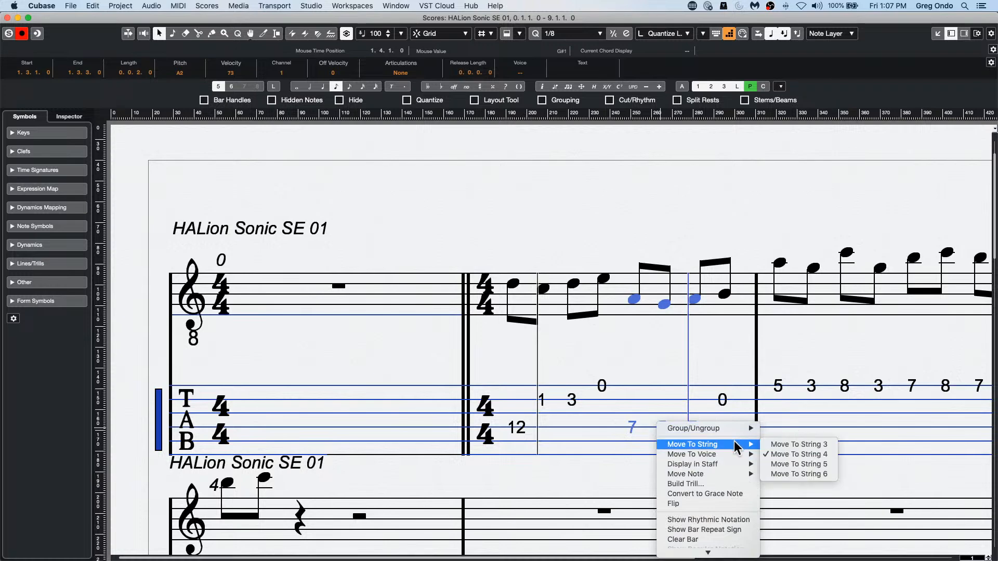
{"action": "key", "text": "Escape"}
{"action": "left_click", "coordinate": [7, 18]}
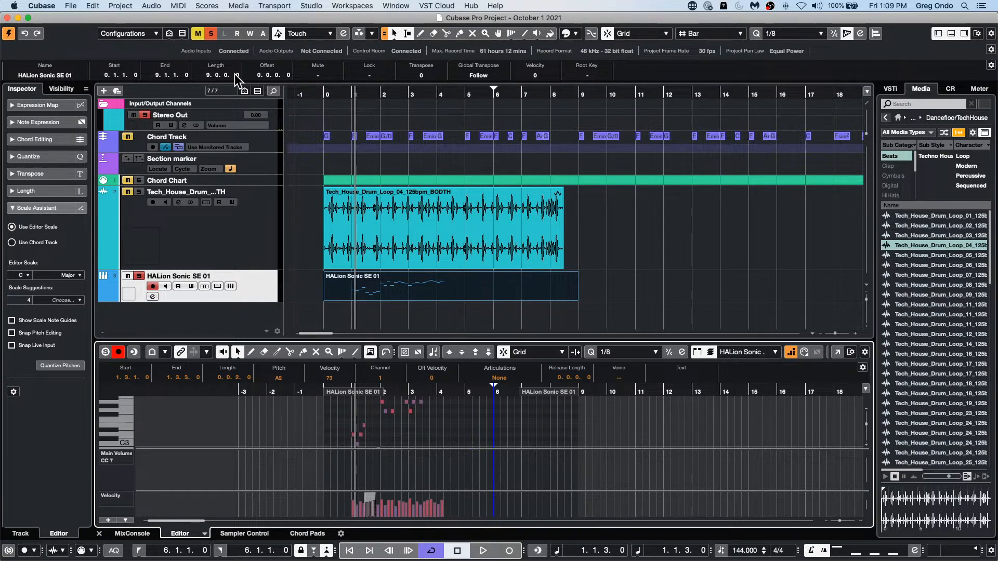
{"action": "mouse_move", "coordinate": [382, 552]}
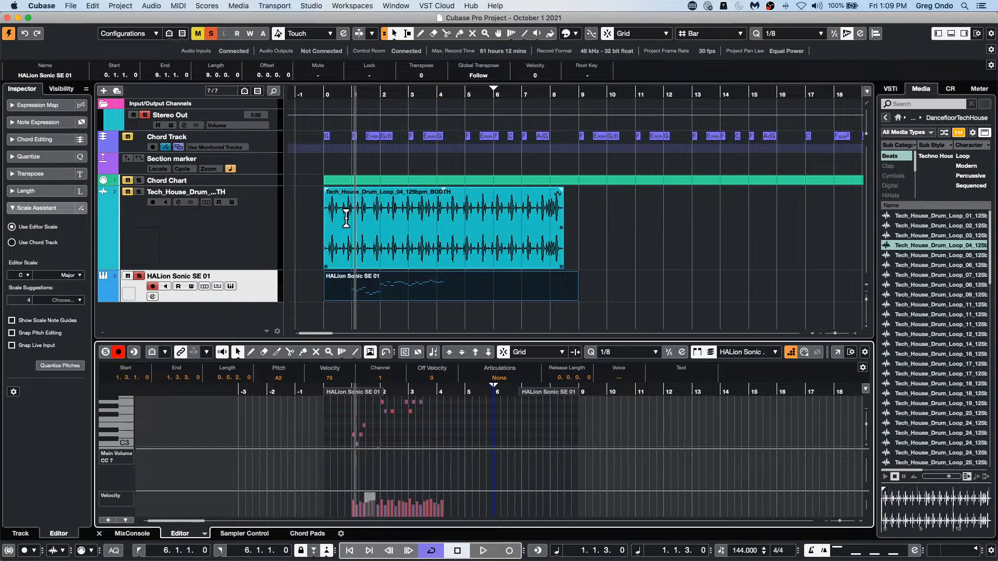
{"action": "mouse_move", "coordinate": [342, 559]}
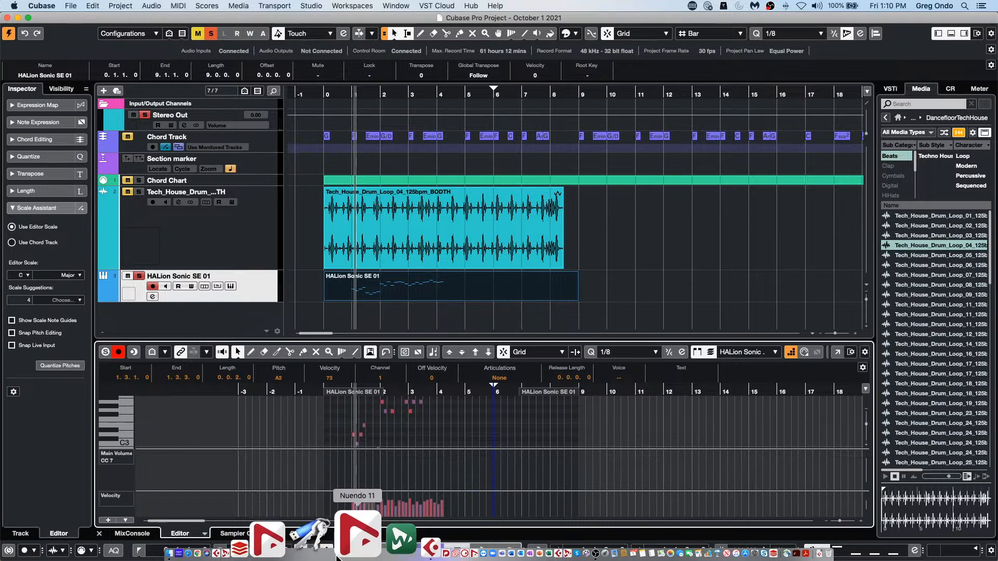
{"action": "left_click", "coordinate": [403, 318]}
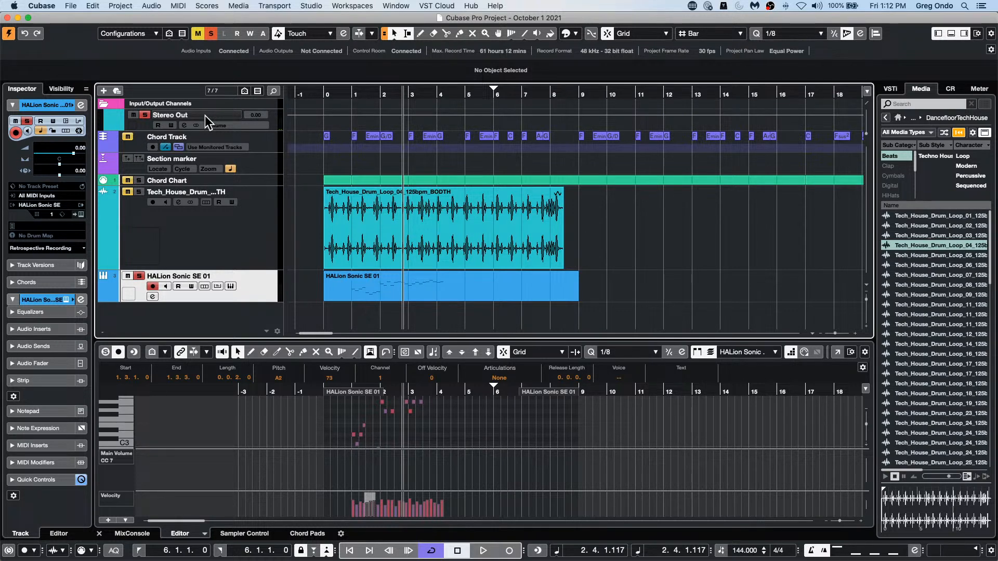
Step: Open the Project Logical Editor and move its window up over the arrangement
{"action": "left_click", "coordinate": [238, 6]}
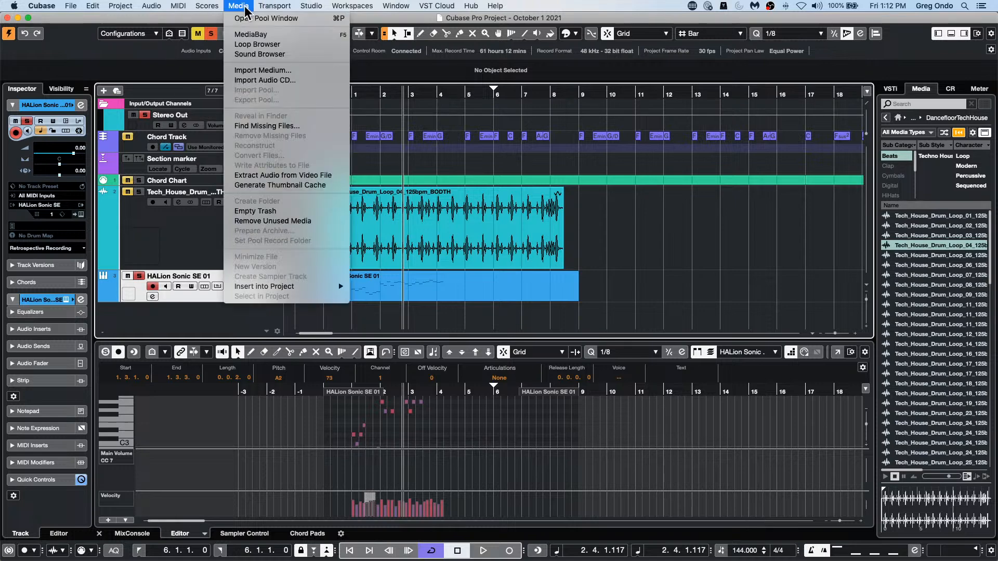
{"action": "mouse_move", "coordinate": [151, 6]}
{"action": "mouse_move", "coordinate": [121, 6]}
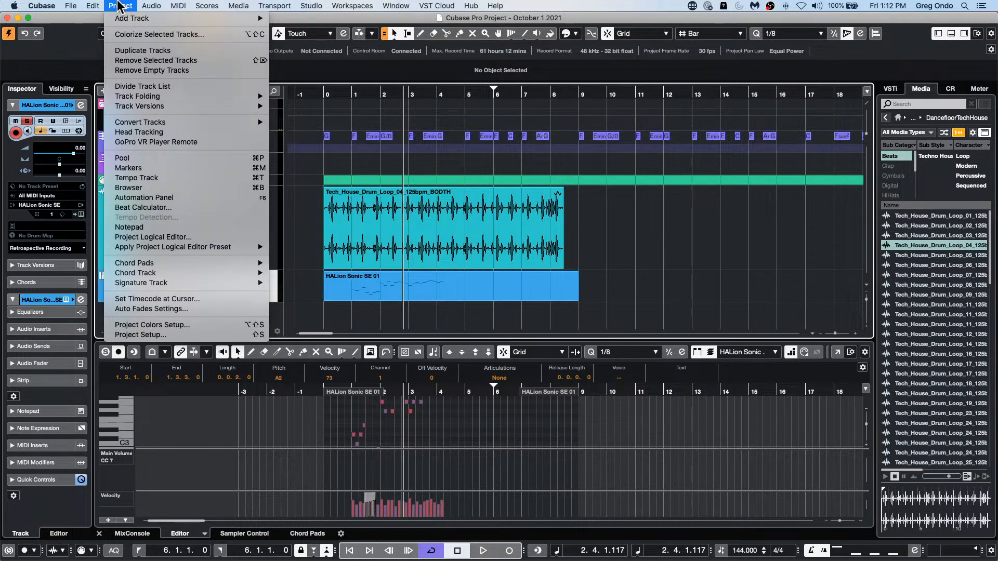
{"action": "left_click", "coordinate": [188, 237]}
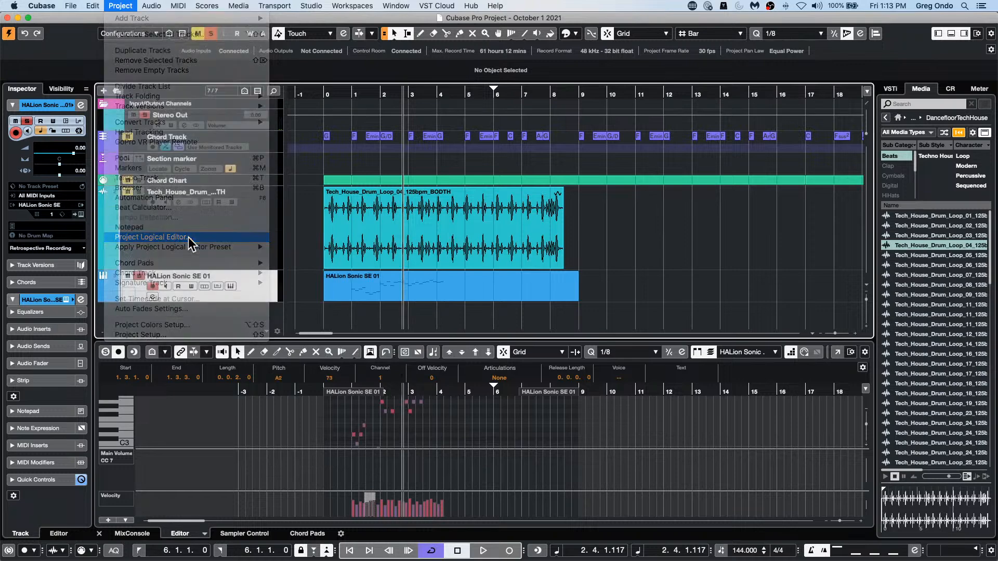
{"action": "left_click_drag", "start_coordinate": [459, 256], "coordinate": [390, 171]}
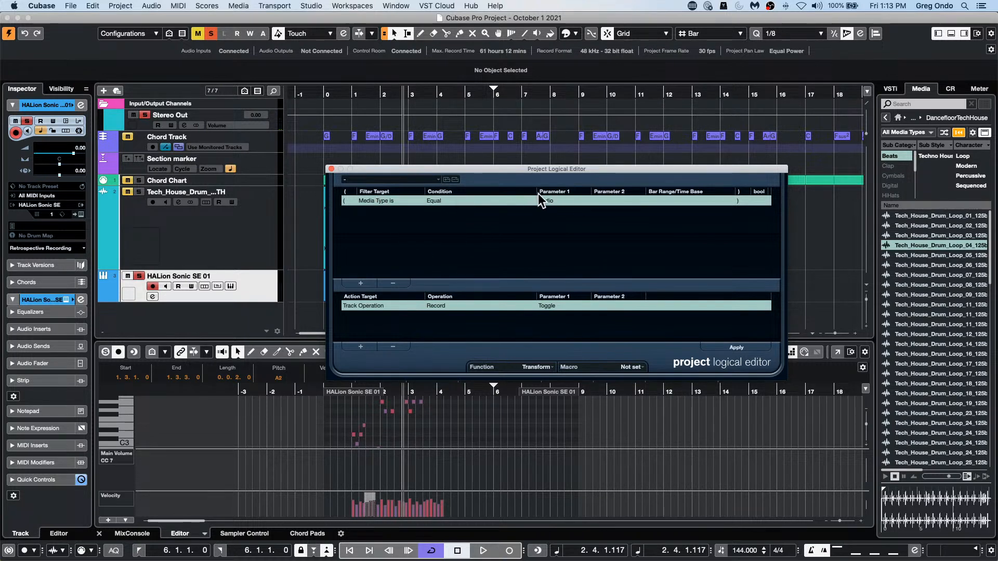
Step: Set the logical editor's filter condition to Container Type is Equal Event
{"action": "left_click", "coordinate": [410, 200]}
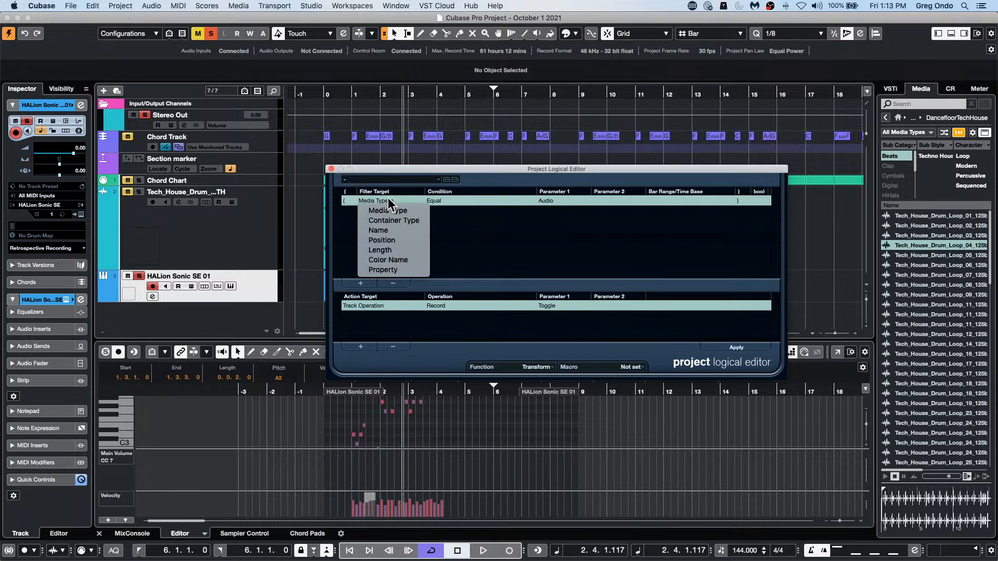
{"action": "left_click", "coordinate": [420, 222]}
{"action": "left_click", "coordinate": [466, 199]}
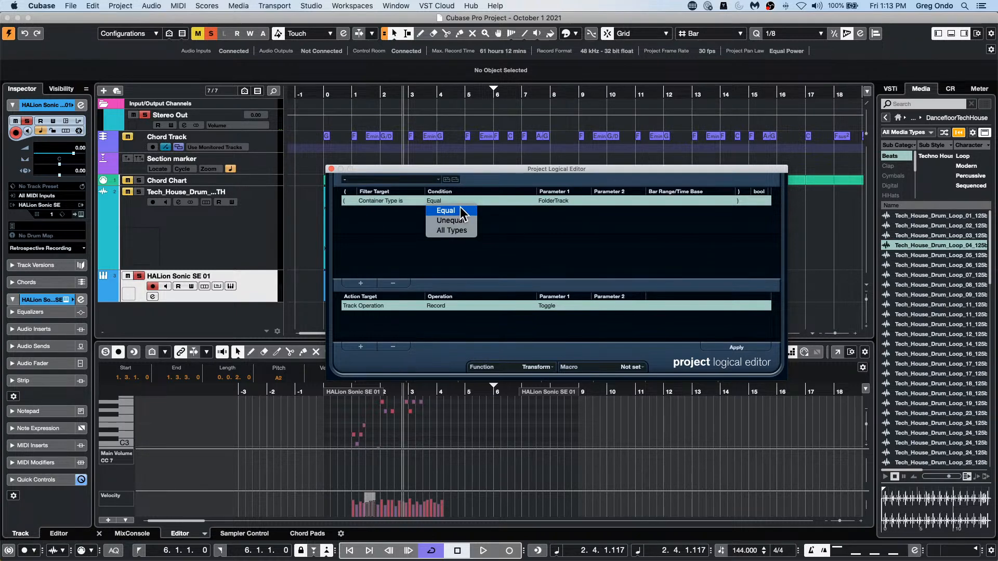
{"action": "left_click", "coordinate": [462, 211]}
{"action": "left_click", "coordinate": [588, 201]}
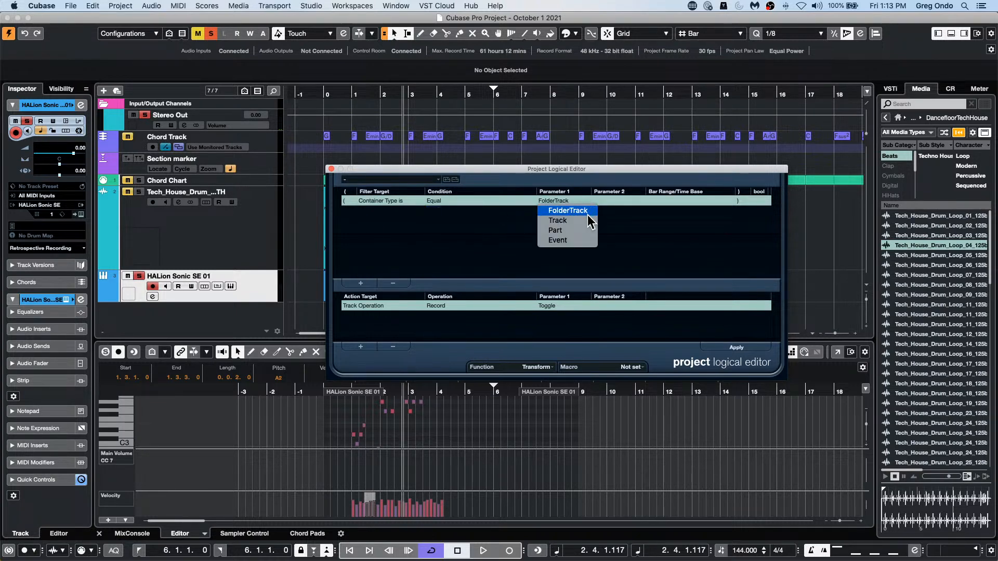
{"action": "left_click", "coordinate": [584, 220]}
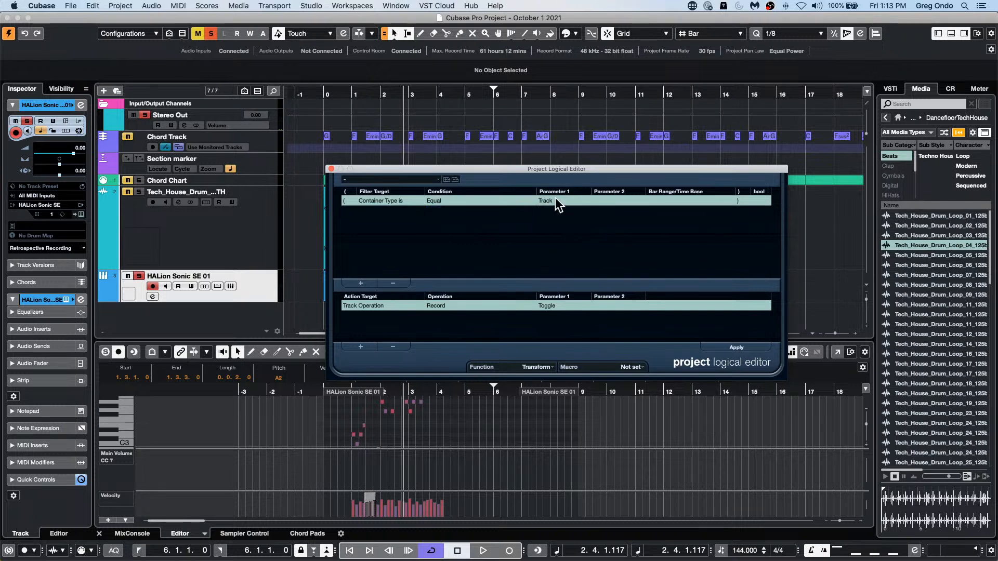
{"action": "left_click", "coordinate": [555, 201]}
{"action": "left_click", "coordinate": [575, 240]}
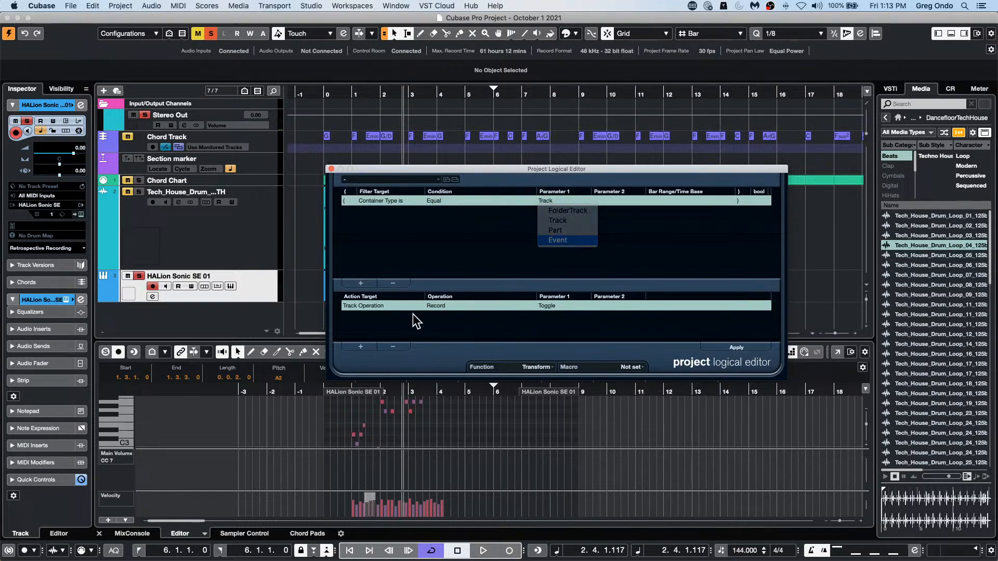
Step: Set the logical editor's action to Position, Subtract, with a value of 1.1.0.0 PPQ
{"action": "left_click", "coordinate": [379, 306]}
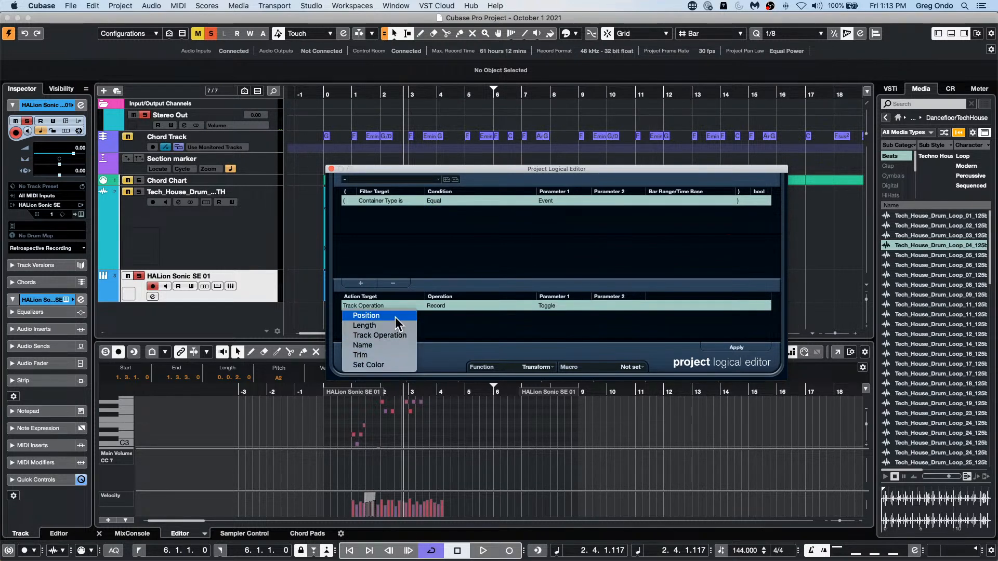
{"action": "left_click", "coordinate": [395, 317]}
{"action": "left_click", "coordinate": [446, 304]}
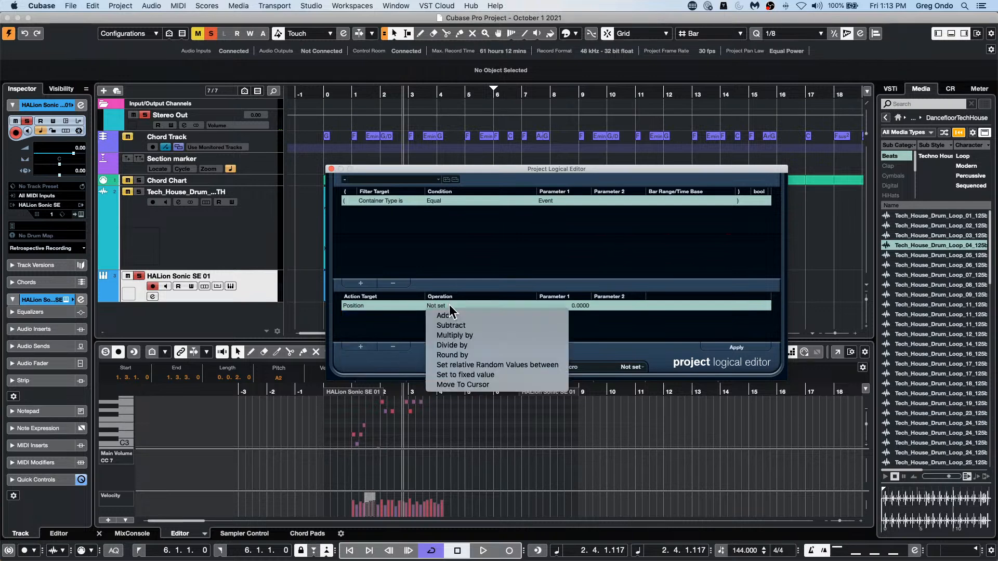
{"action": "left_click", "coordinate": [509, 328]}
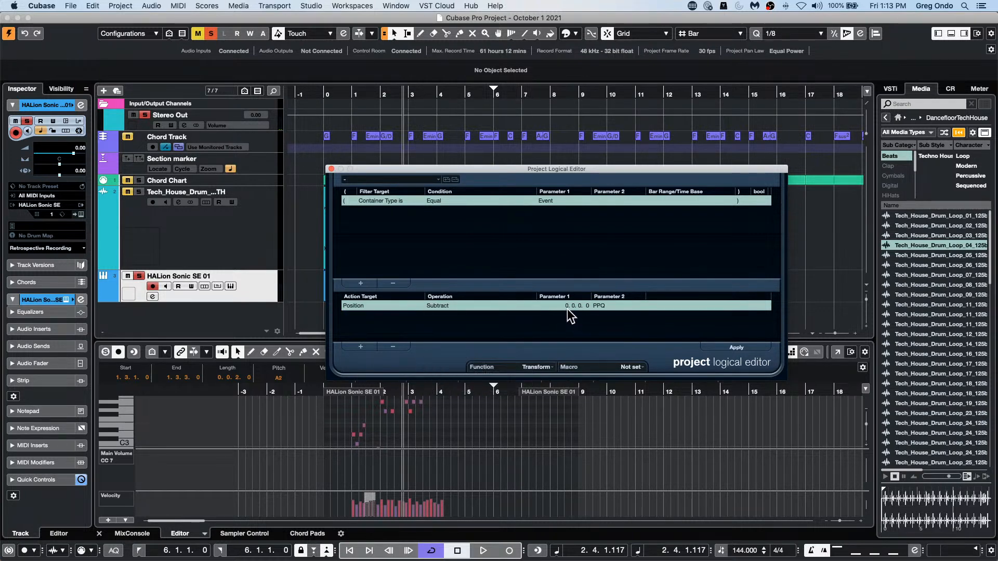
{"action": "left_click", "coordinate": [562, 310]}
{"action": "left_click", "coordinate": [566, 308]}
{"action": "type", "text": "5"}
Step: Move the drum loop event to start at 5.1.1.0 and apply the position subtraction repeatedly
{"action": "left_click_drag", "start_coordinate": [453, 171], "coordinate": [526, 285]}
{"action": "left_click_drag", "start_coordinate": [439, 228], "coordinate": [581, 227]}
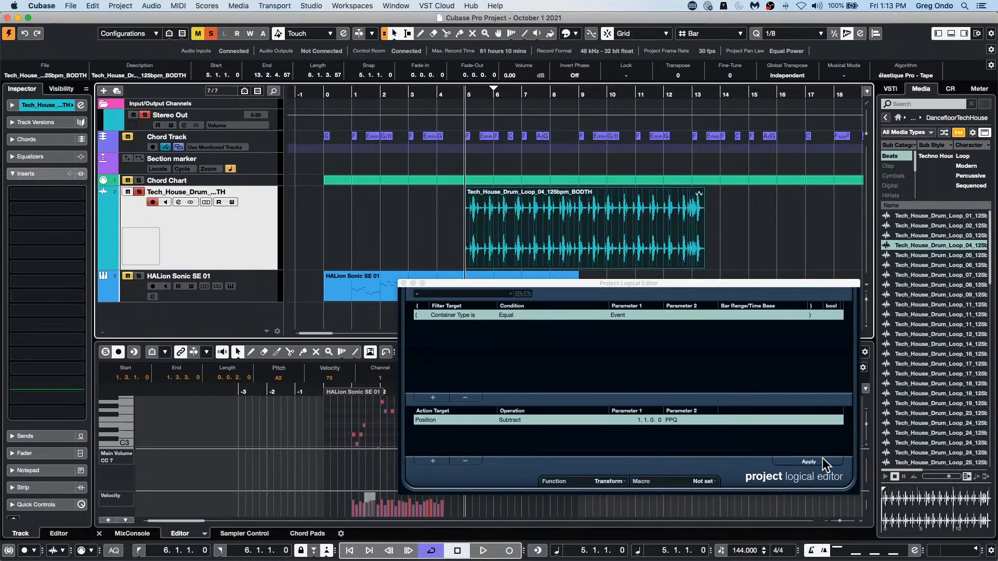
{"action": "left_click", "coordinate": [809, 463]}
{"action": "left_click", "coordinate": [809, 463]}
{"action": "left_click", "coordinate": [808, 462]}
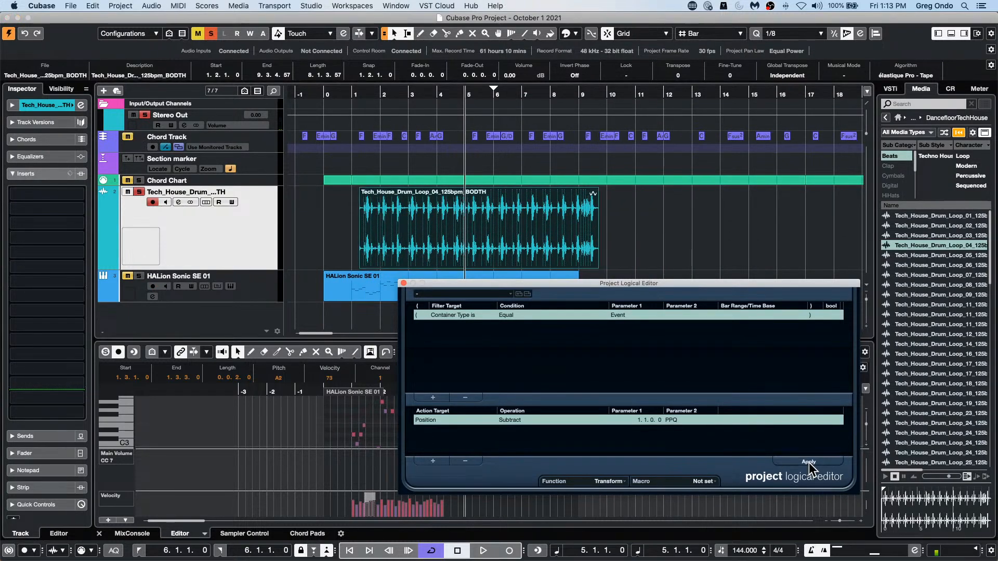
{"action": "left_click", "coordinate": [809, 462]}
{"action": "left_click", "coordinate": [808, 463]}
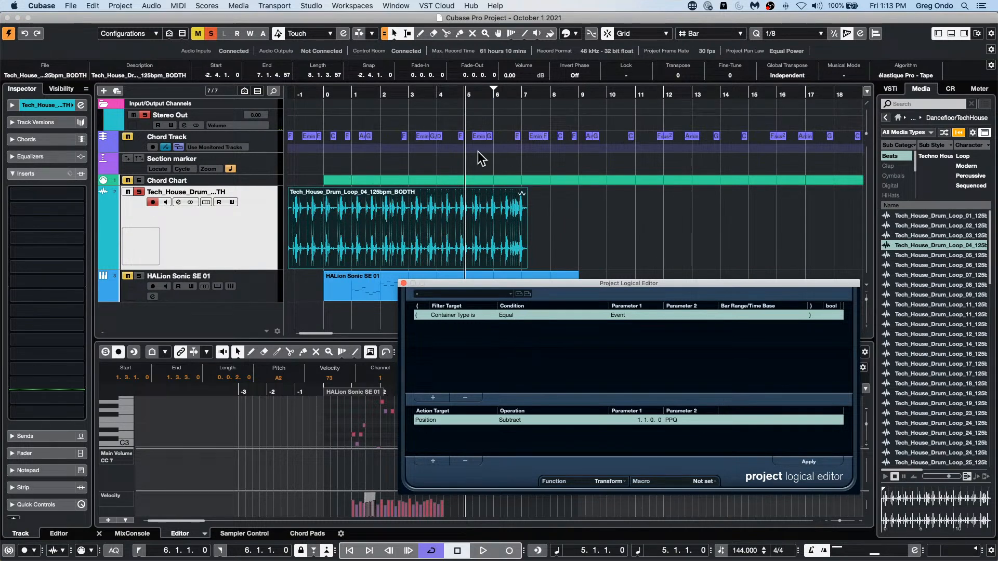
Step: Move the drum loop event so that it starts at 0.1.1.0
{"action": "left_click_drag", "start_coordinate": [358, 248], "coordinate": [393, 244]}
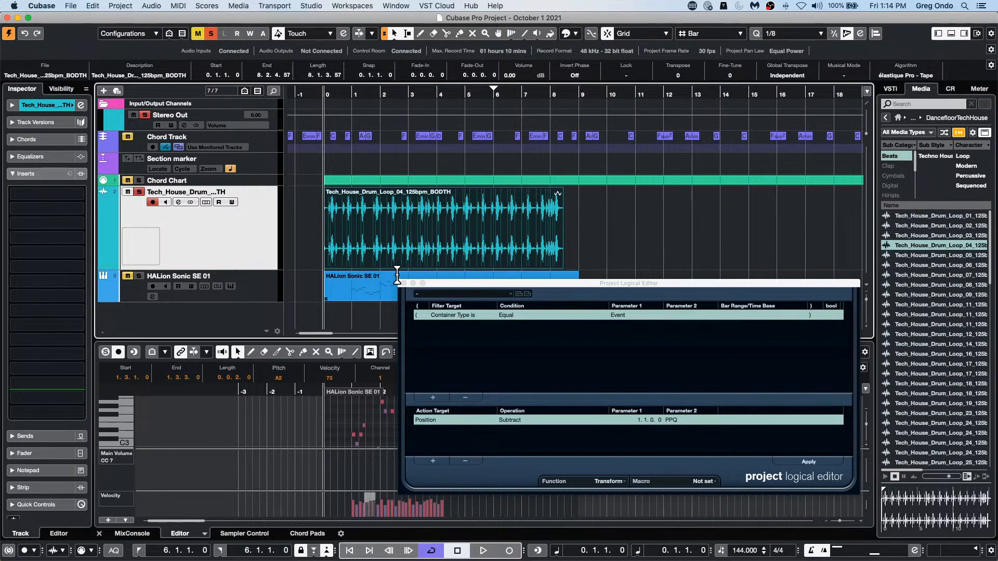
{"action": "left_click", "coordinate": [360, 266]}
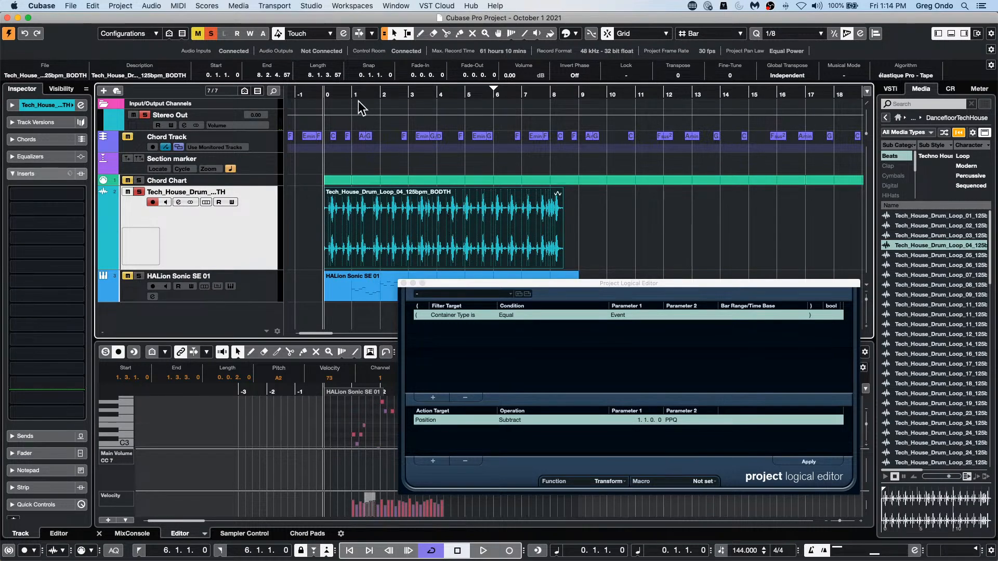
Step: Copy the drum loop event along its track to make six events separated by gaps
{"action": "left_click", "coordinate": [344, 92]}
{"action": "left_click_drag", "start_coordinate": [344, 91], "coordinate": [341, 74]}
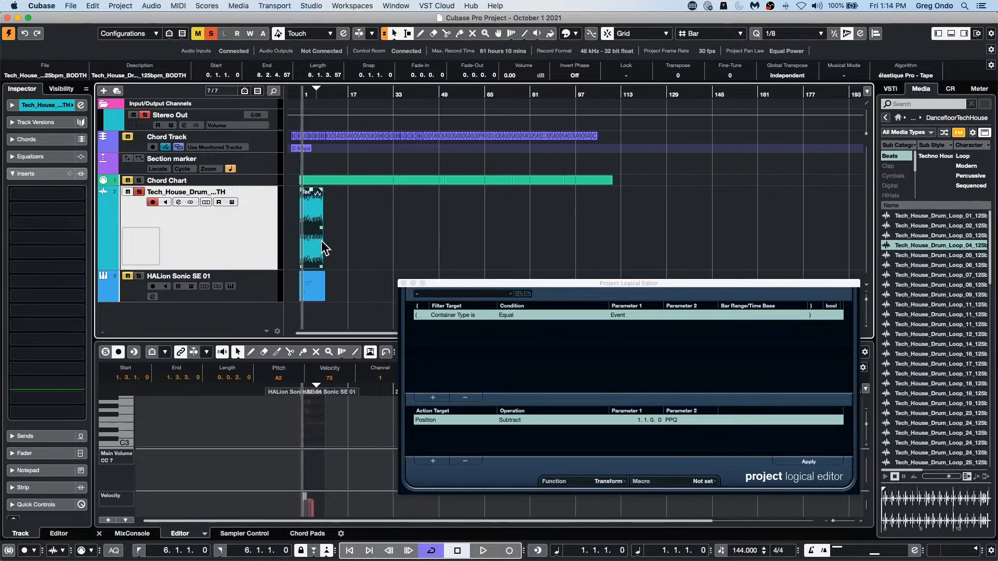
{"action": "left_click_drag", "start_coordinate": [314, 242], "coordinate": [479, 248]}
{"action": "left_click", "coordinate": [307, 237], "text": "shift"}
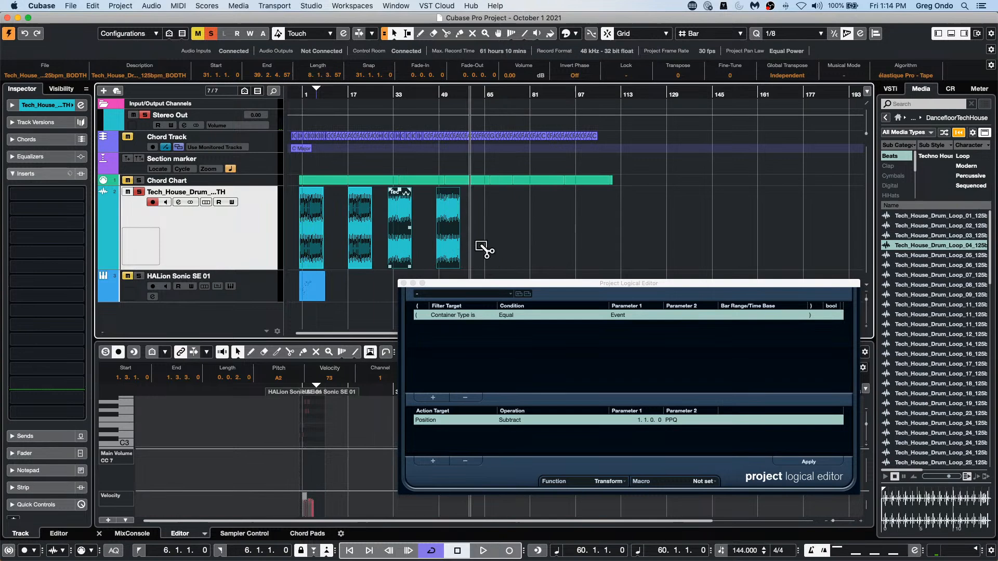
Step: Bounce all the drum loop events into one audio file, replacing the originals, and close the Project Logical Editor
{"action": "left_click", "coordinate": [575, 233]}
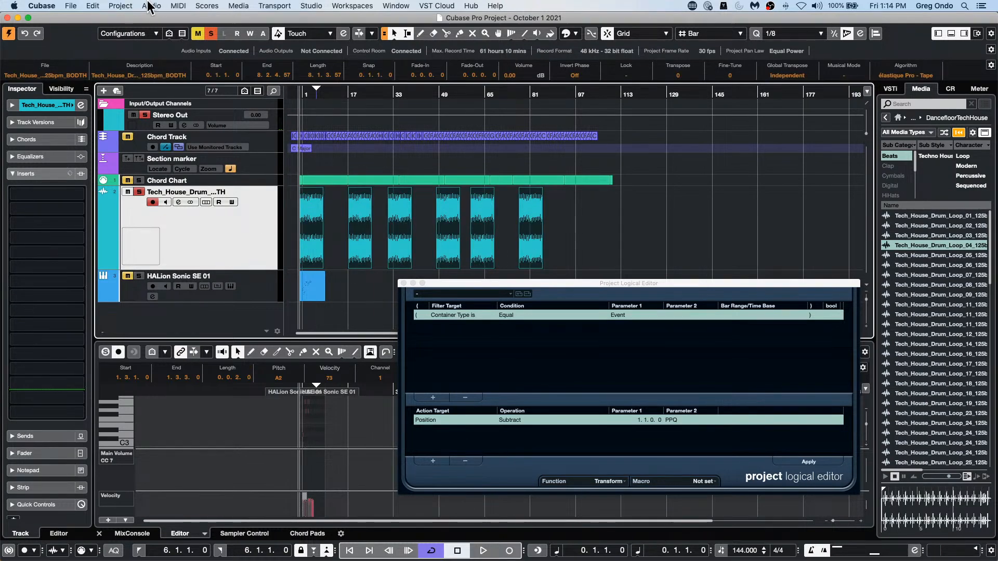
{"action": "left_click", "coordinate": [120, 6]}
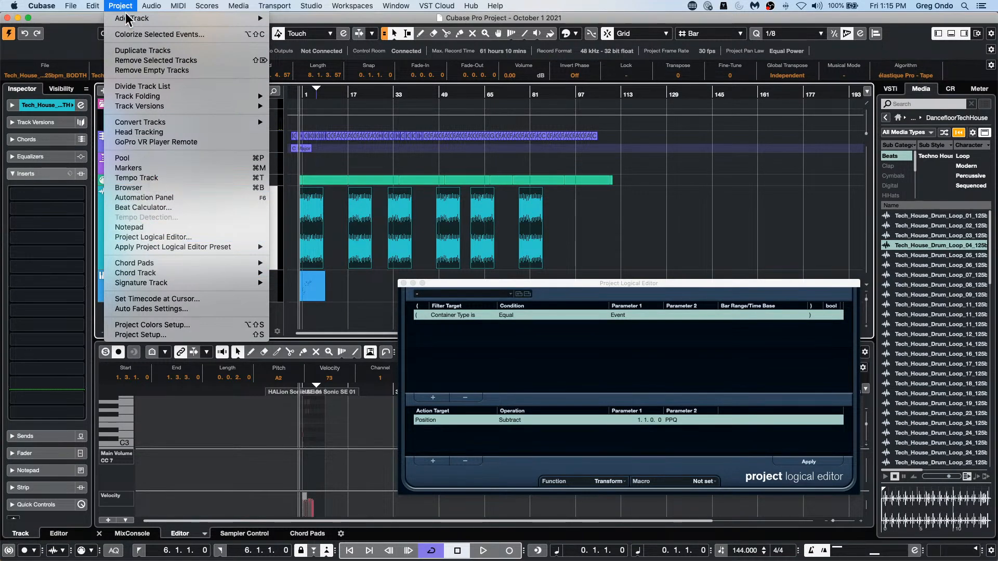
{"action": "mouse_move", "coordinate": [151, 6]}
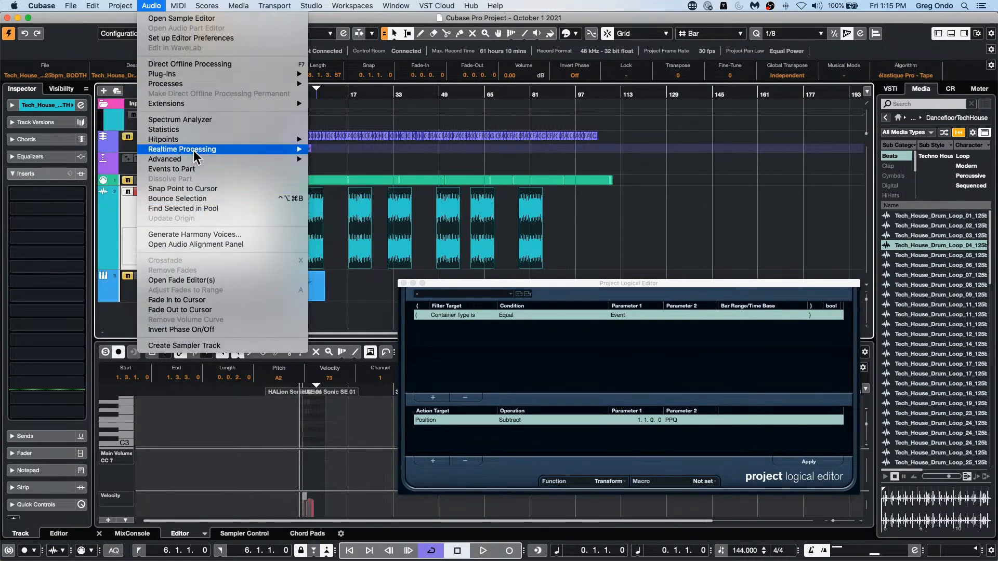
{"action": "left_click", "coordinate": [189, 199]}
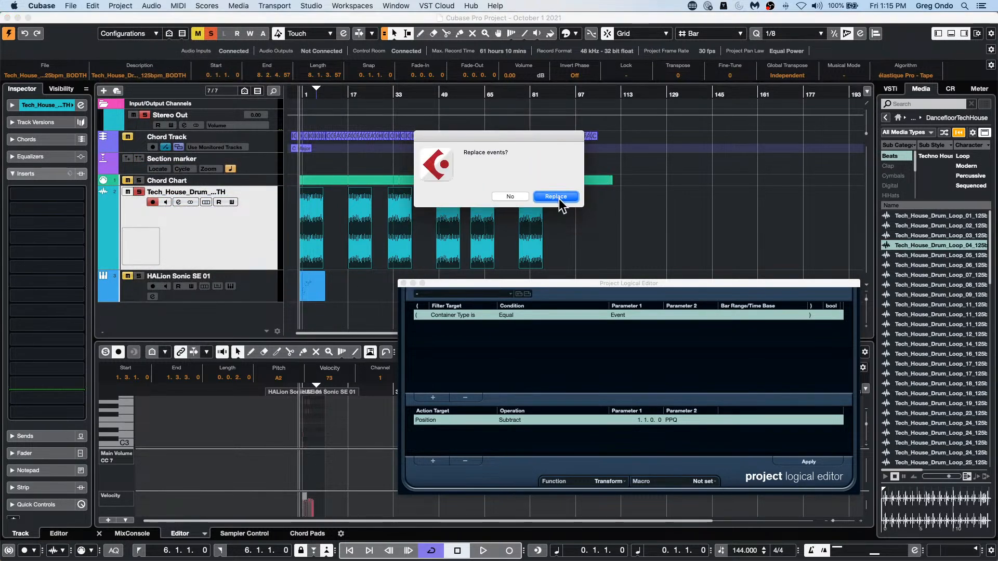
{"action": "left_click", "coordinate": [555, 196]}
{"action": "left_click", "coordinate": [403, 283]}
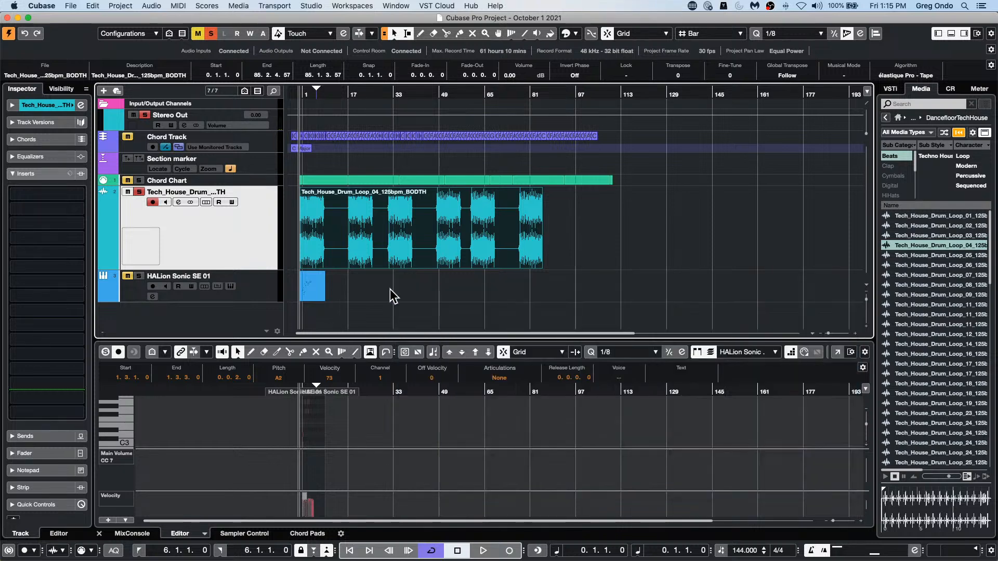
Step: Strip the silence from the bounced drum event with Detect Silence, using linked open and close thresholds of -9.14 dB
{"action": "left_click", "coordinate": [353, 246]}
{"action": "left_click", "coordinate": [152, 6]}
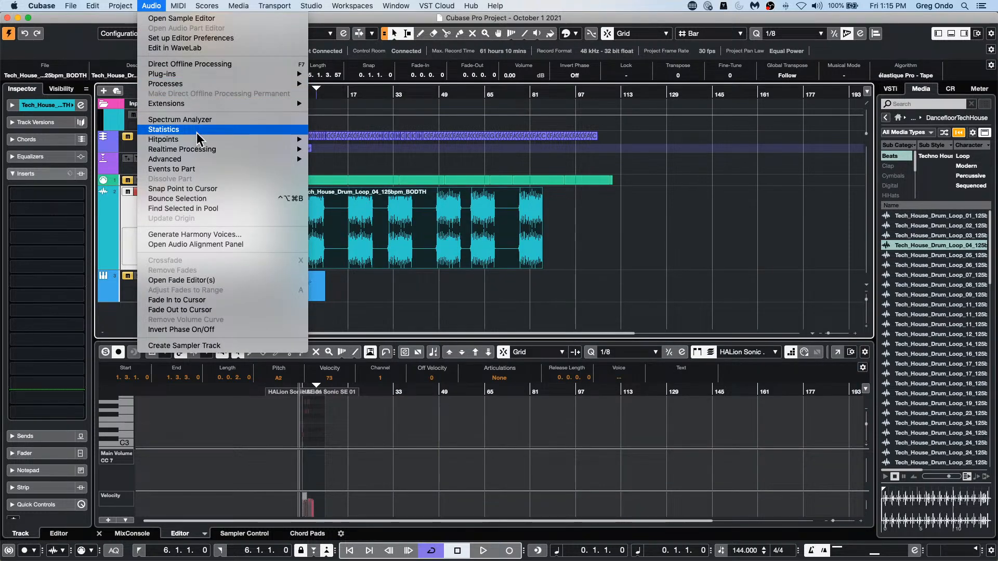
{"action": "mouse_move", "coordinate": [197, 160]}
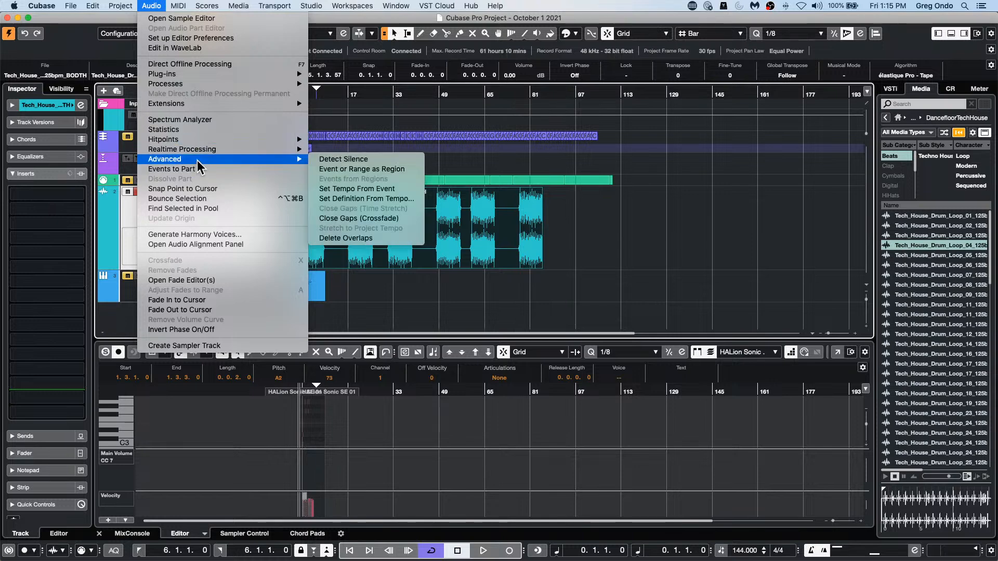
{"action": "left_click", "coordinate": [400, 161]}
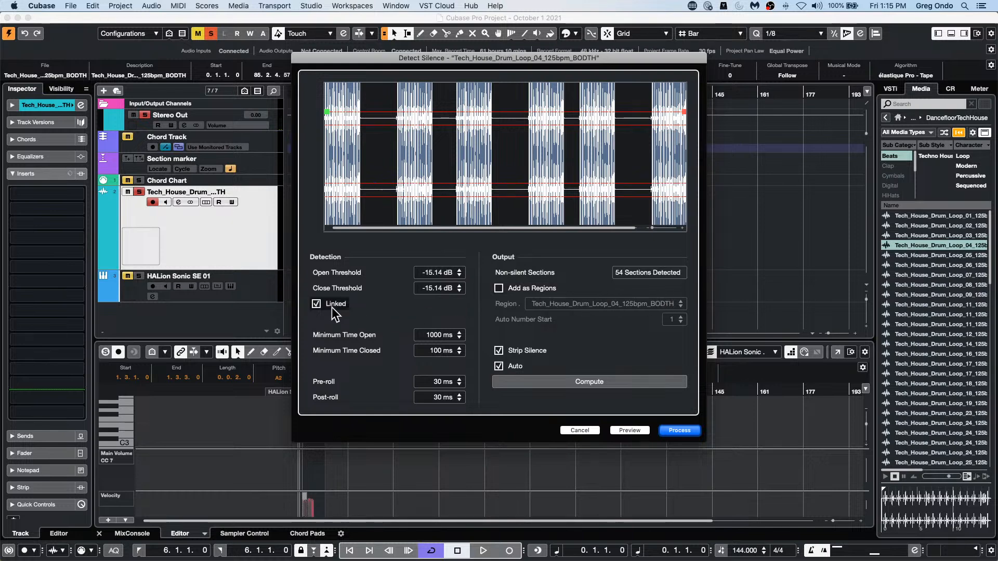
{"action": "scroll", "coordinate": [436, 275], "scroll_direction": "up", "scroll_amount": 1}
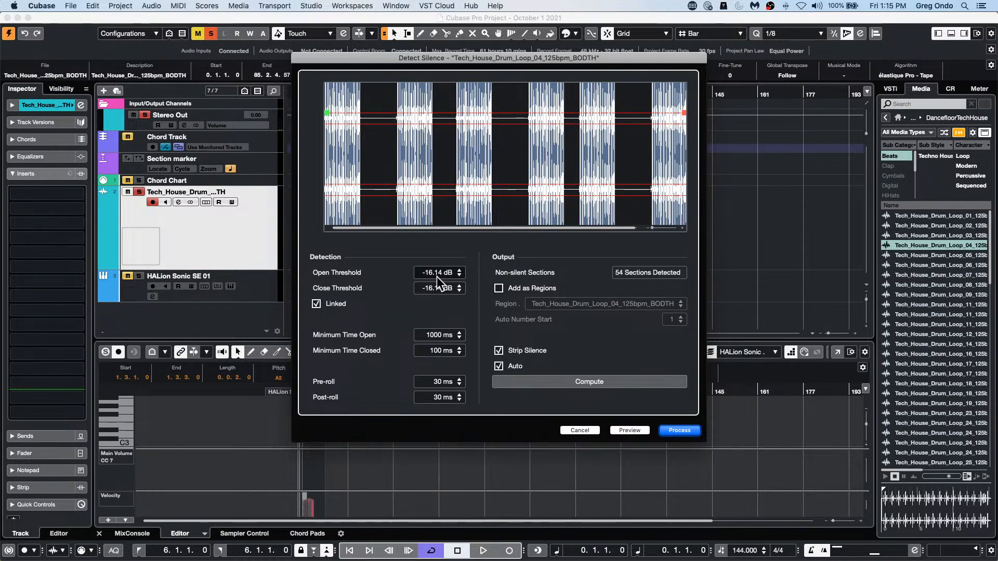
{"action": "scroll", "coordinate": [437, 276], "scroll_direction": "down", "scroll_amount": 2}
{"action": "scroll", "coordinate": [426, 276], "scroll_direction": "down", "scroll_amount": 1}
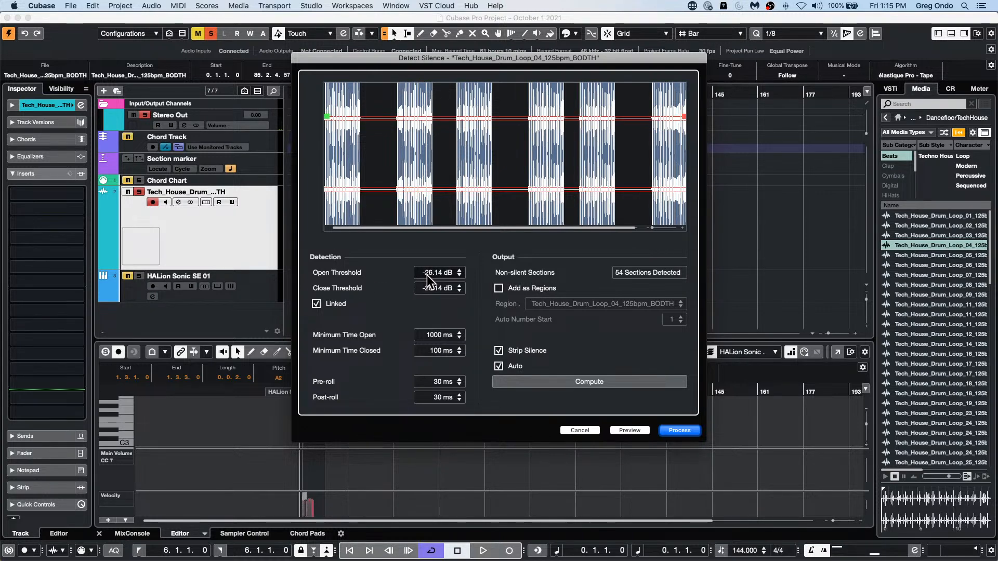
{"action": "scroll", "coordinate": [426, 273], "scroll_direction": "up", "scroll_amount": 15}
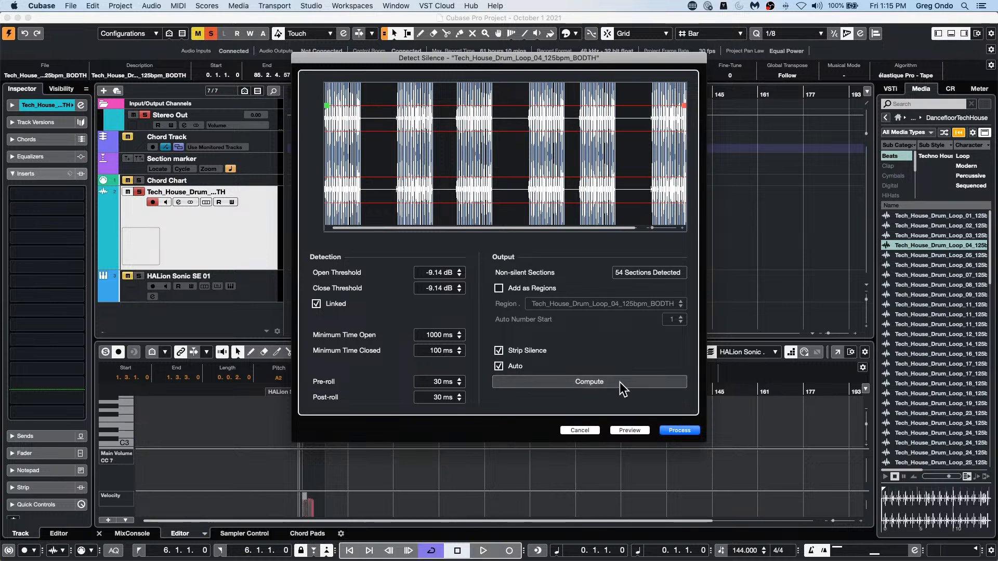
{"action": "left_click", "coordinate": [679, 430]}
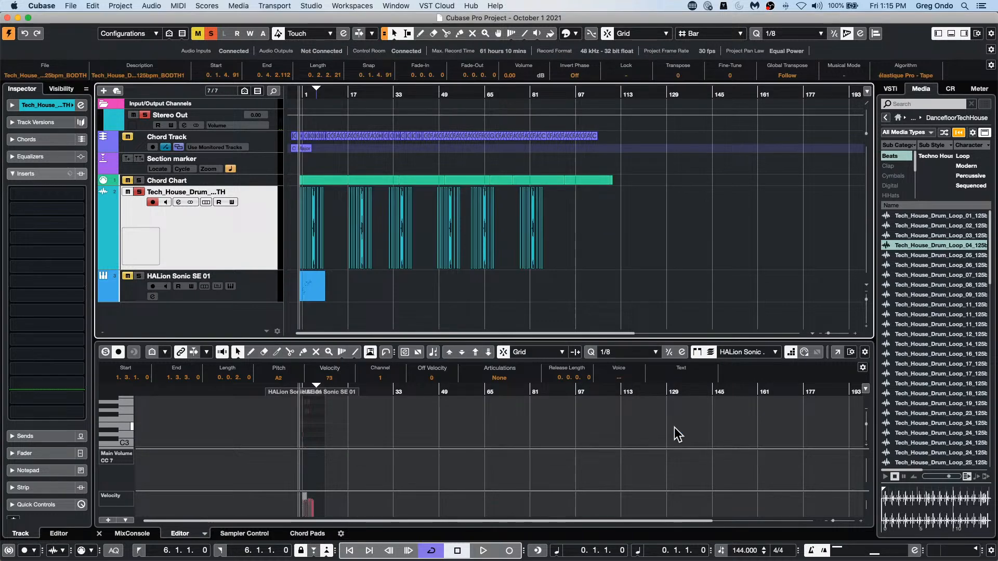
Step: Inspect the split drum sections around bar 17 up close and undo the silence stripping
{"action": "left_click", "coordinate": [426, 238]}
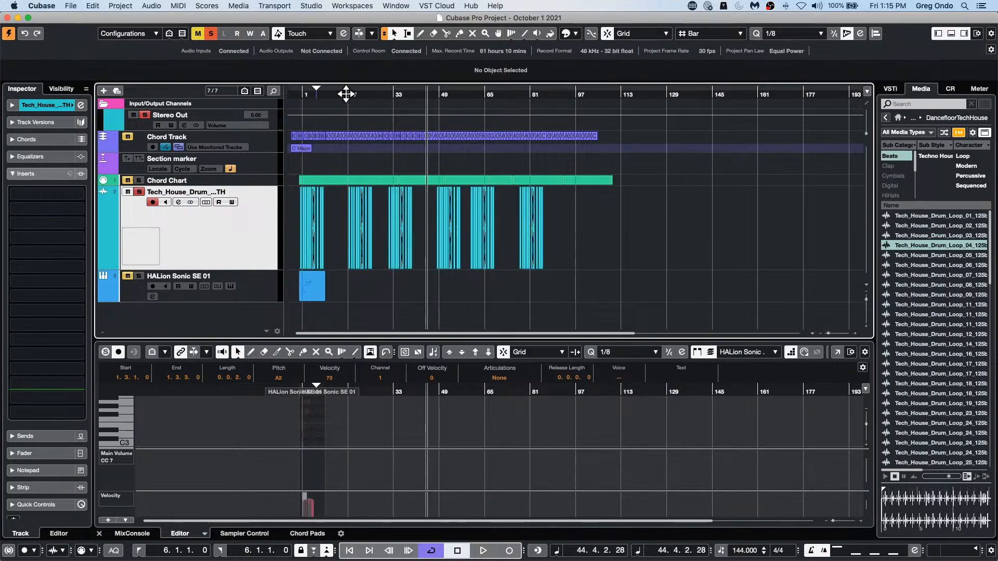
{"action": "left_click_drag", "start_coordinate": [345, 94], "coordinate": [342, 130]}
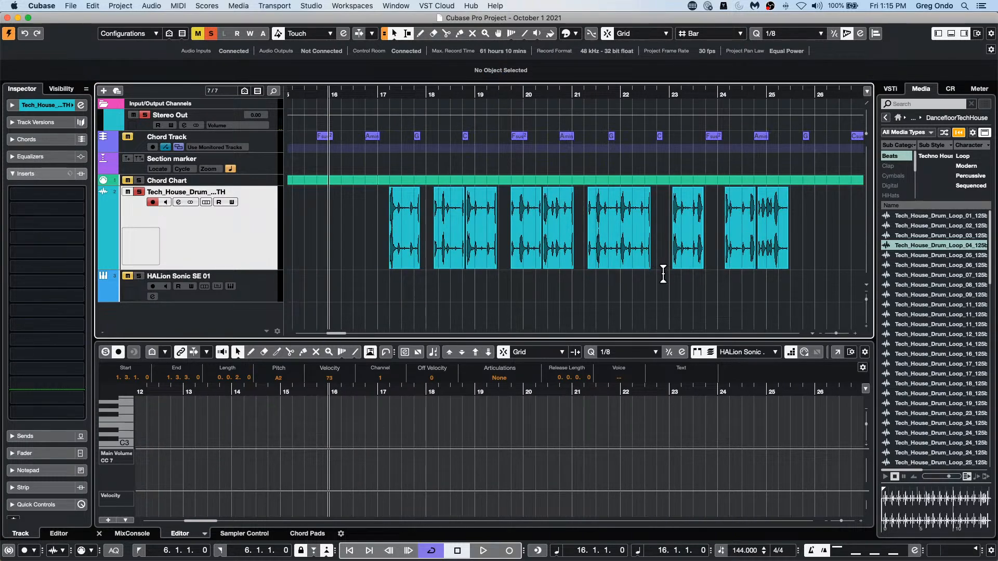
{"action": "key", "text": "super+z"}
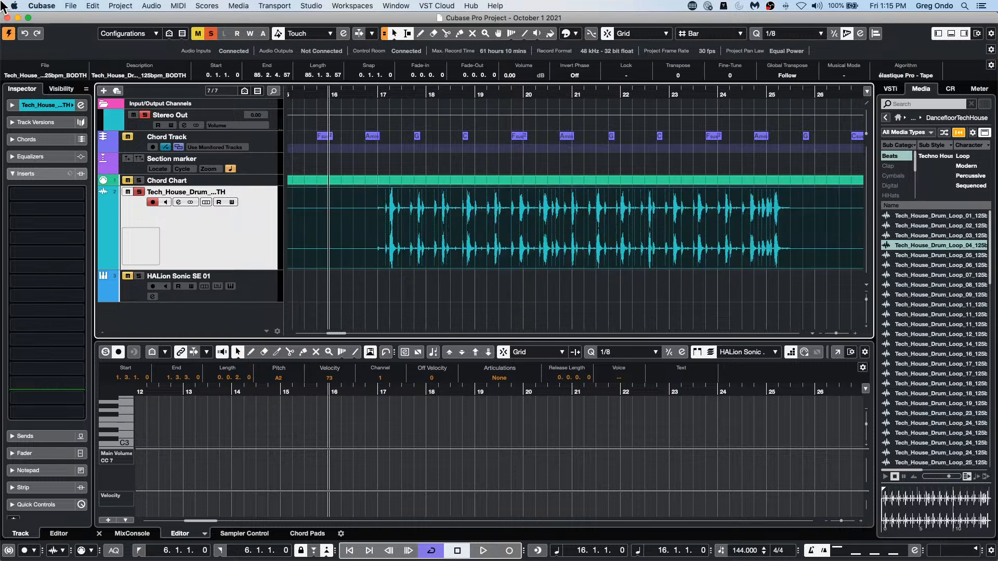
Step: Undo the bounce of the drum loop events and the copies made along the track
{"action": "left_click", "coordinate": [154, 5]}
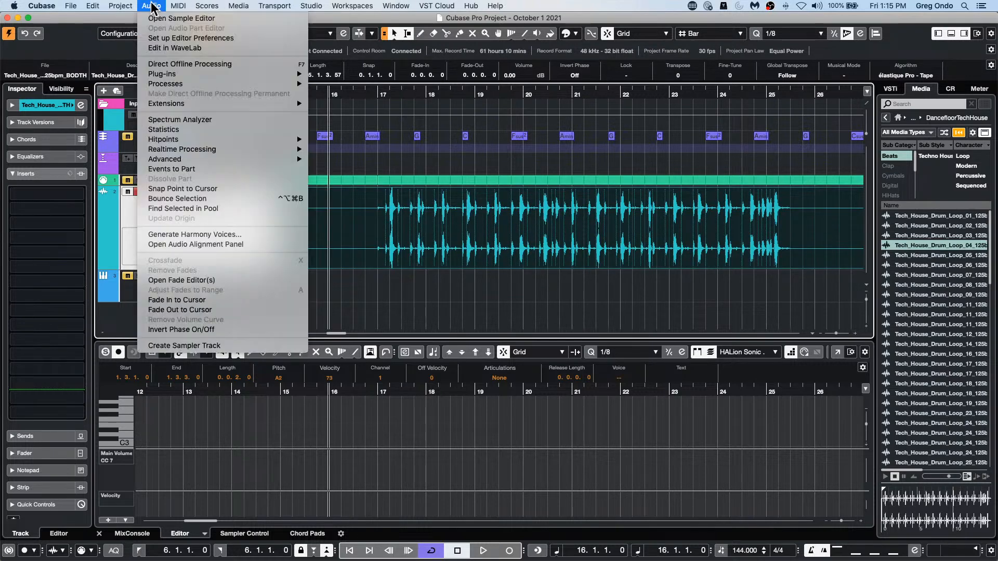
{"action": "mouse_move", "coordinate": [231, 159]}
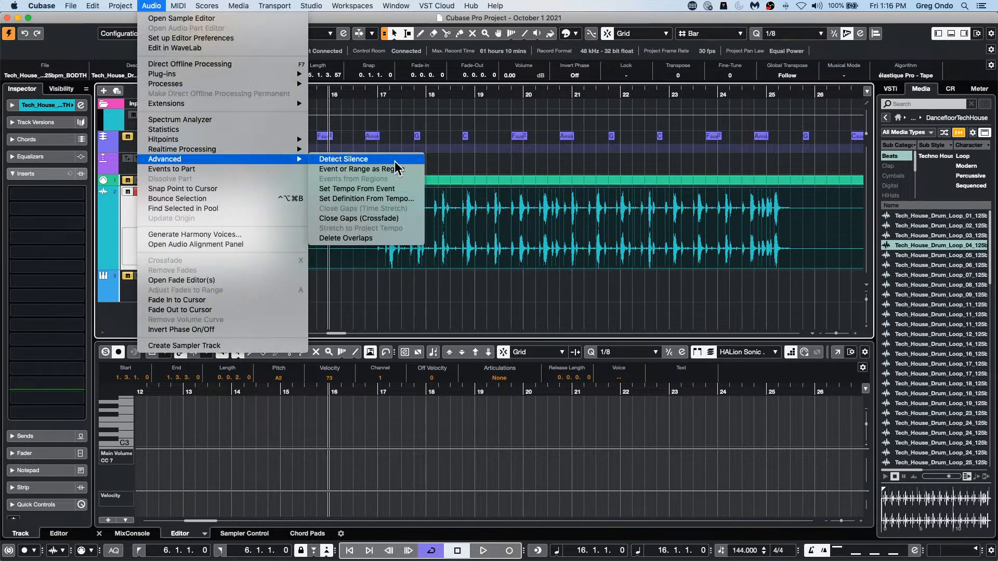
{"action": "left_click", "coordinate": [503, 304]}
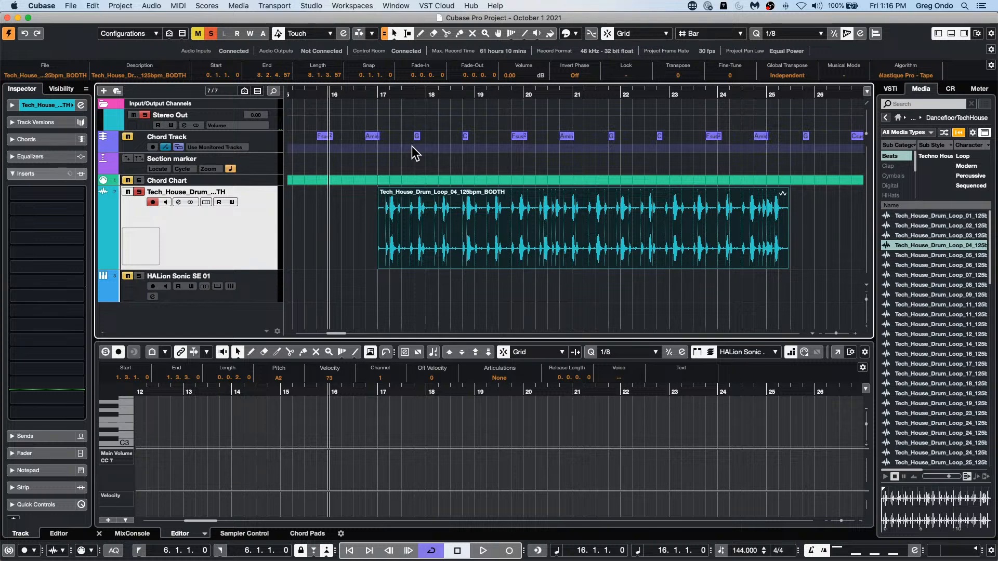
{"action": "key", "text": "super+z"}
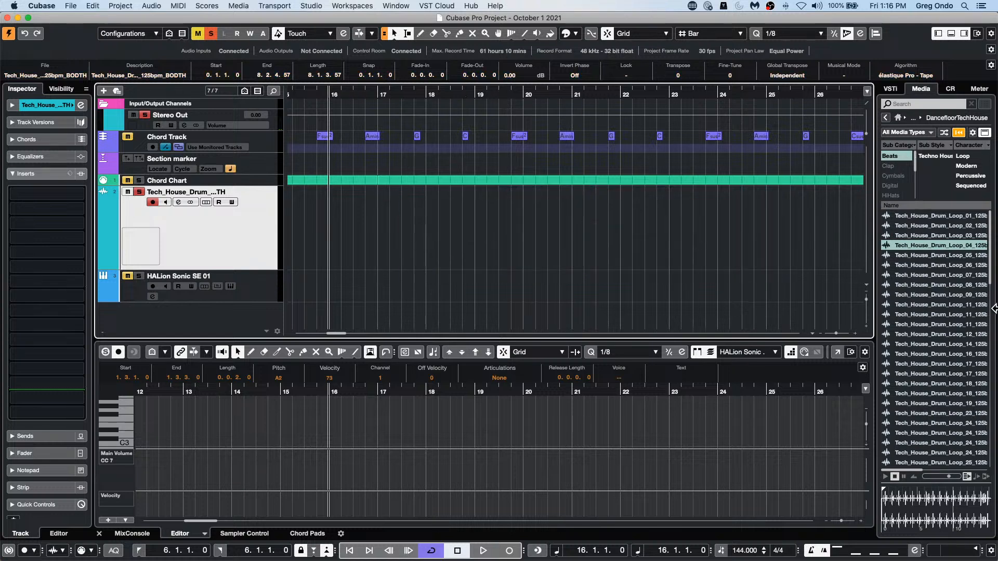
Step: Add the Vocals_108_G#m_Adlibs_08_AKB loop from the Bloom sample set to the drum track at bar 17
{"action": "left_click", "coordinate": [898, 118]}
{"action": "left_click", "coordinate": [913, 228]}
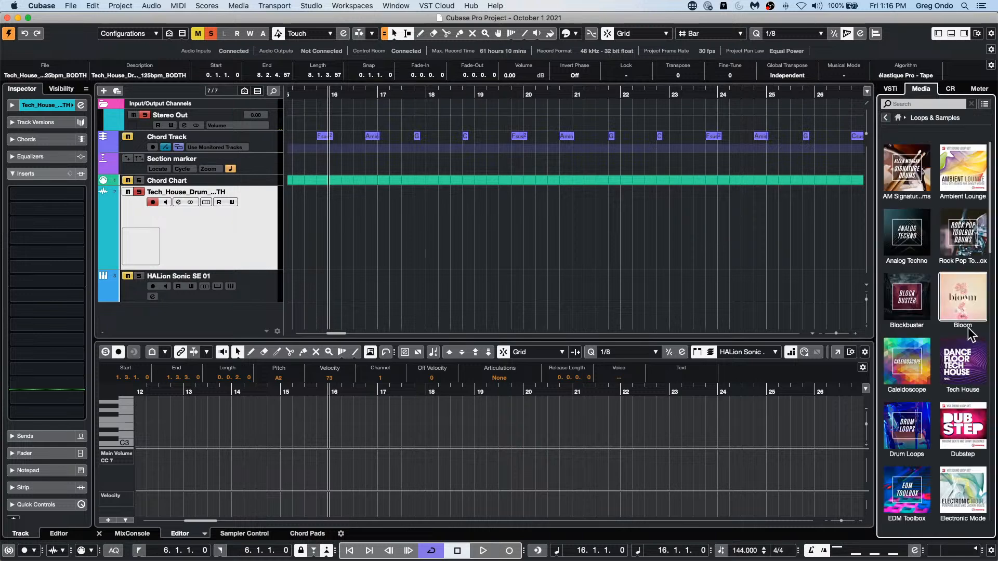
{"action": "left_click", "coordinate": [966, 296]}
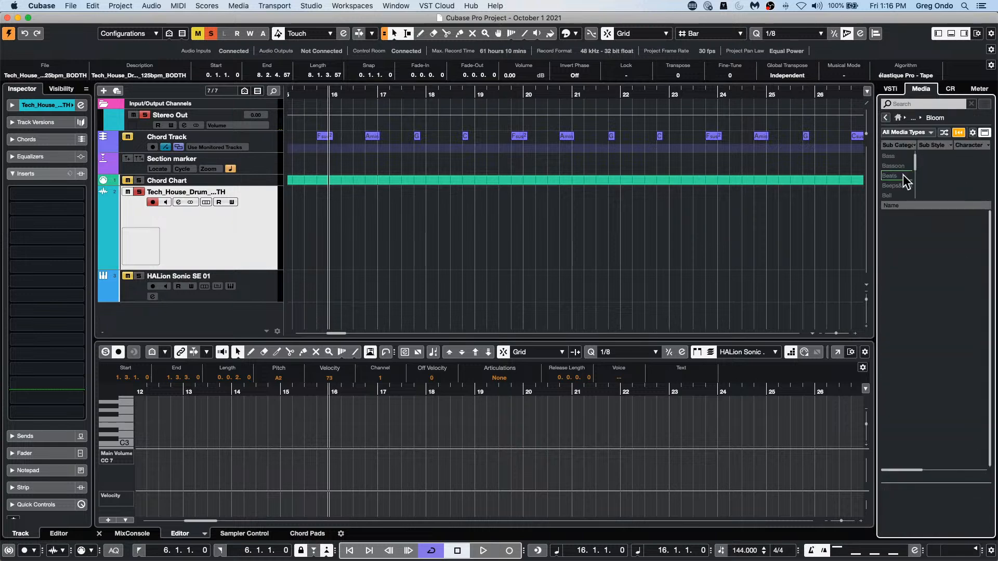
{"action": "left_click_drag", "start_coordinate": [930, 314], "coordinate": [394, 235]}
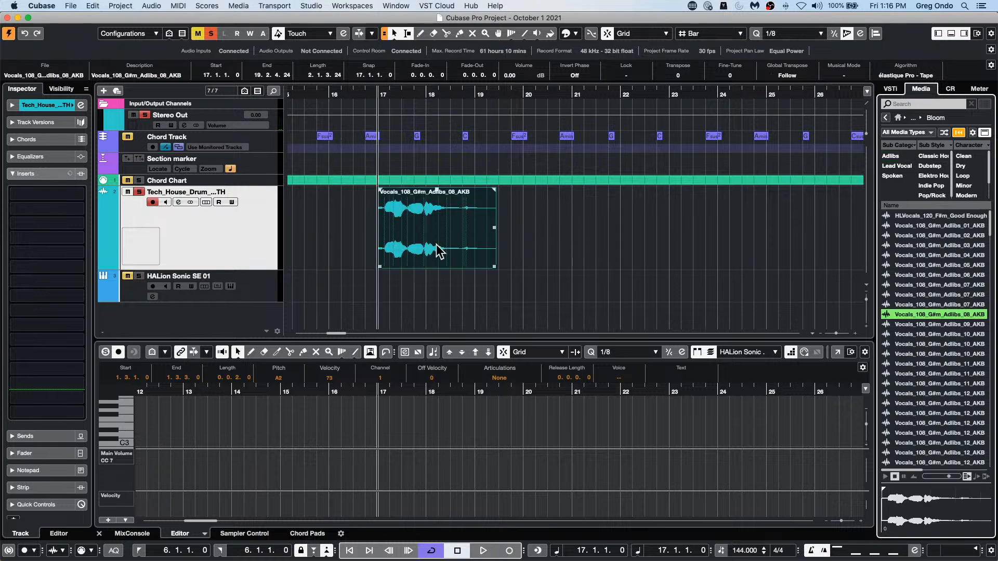
Step: Apply the SpectraLayers extension to the vocal event and show its editor in a separate window
{"action": "left_click", "coordinate": [150, 6]}
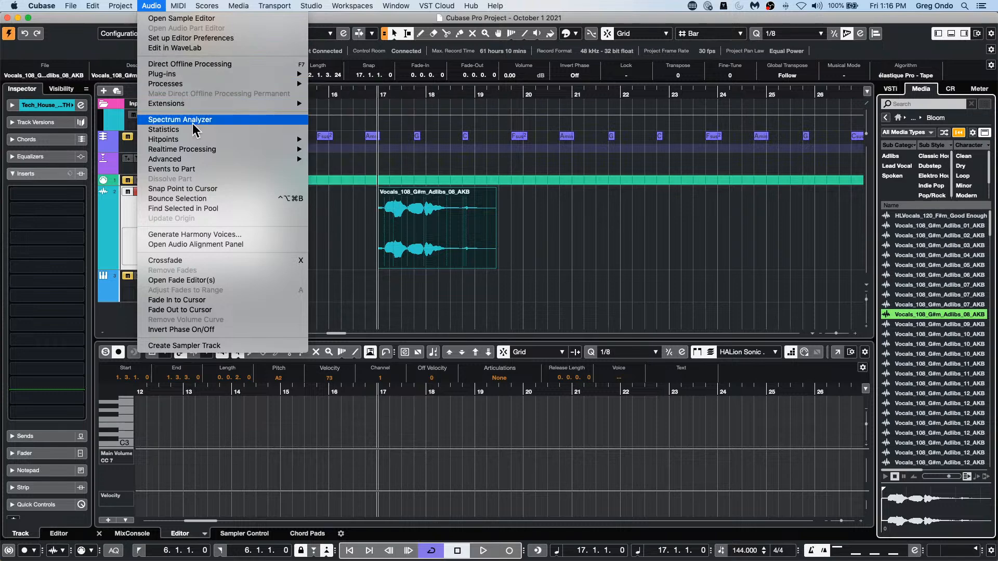
{"action": "mouse_move", "coordinate": [195, 104]}
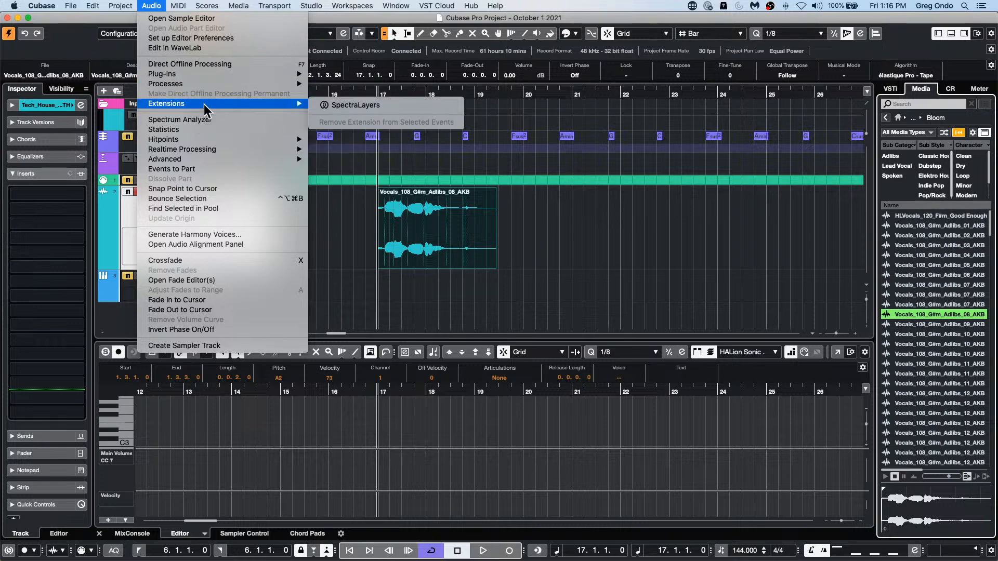
{"action": "left_click", "coordinate": [352, 104]}
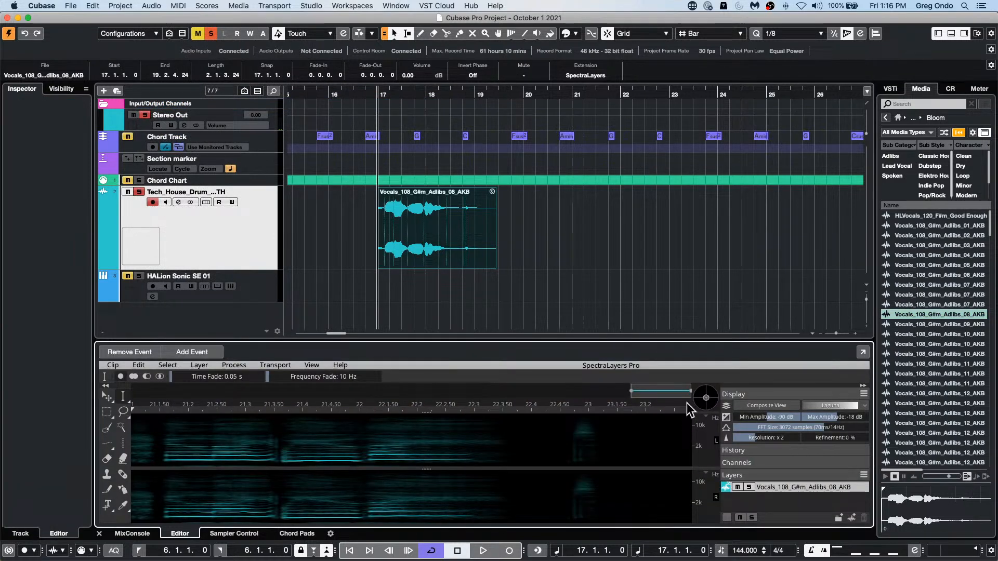
{"action": "left_click", "coordinate": [862, 353]}
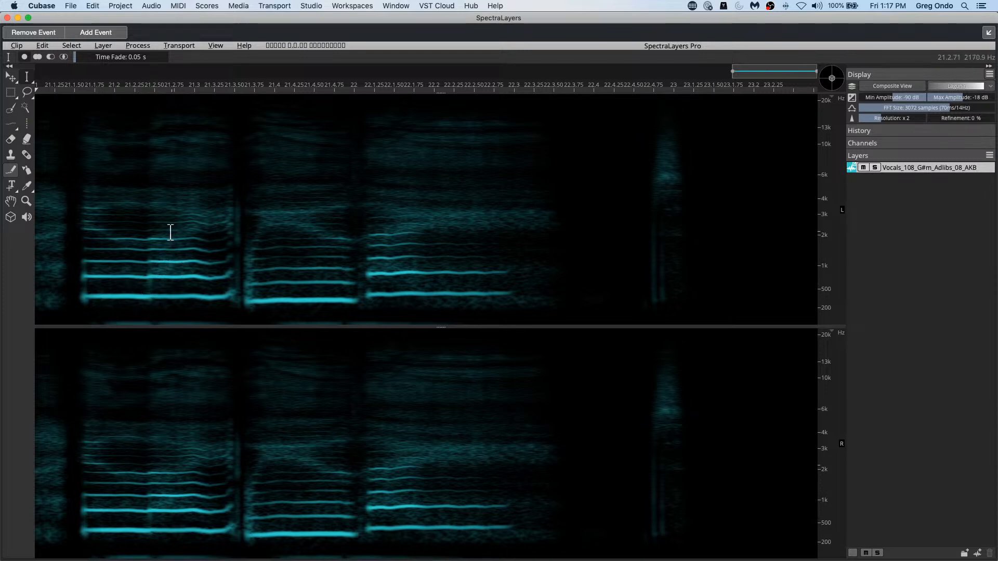
Step: Trace the vocal phrases' harmonics with the Harmonics Selection tool at 3 pixels thickness, ending with the third phrase selected
{"action": "left_click", "coordinate": [16, 130]}
{"action": "left_click", "coordinate": [17, 129]}
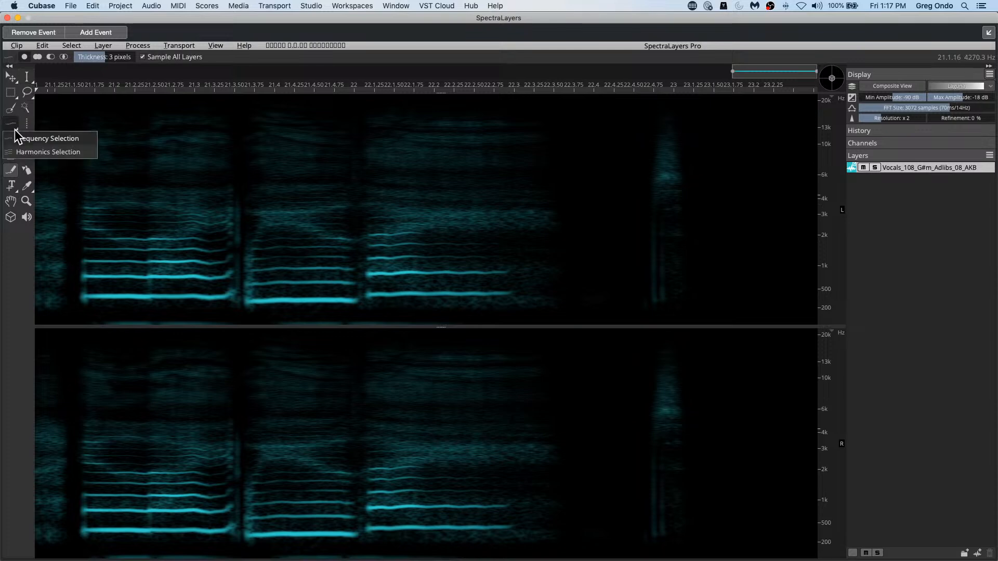
{"action": "left_click", "coordinate": [43, 153]}
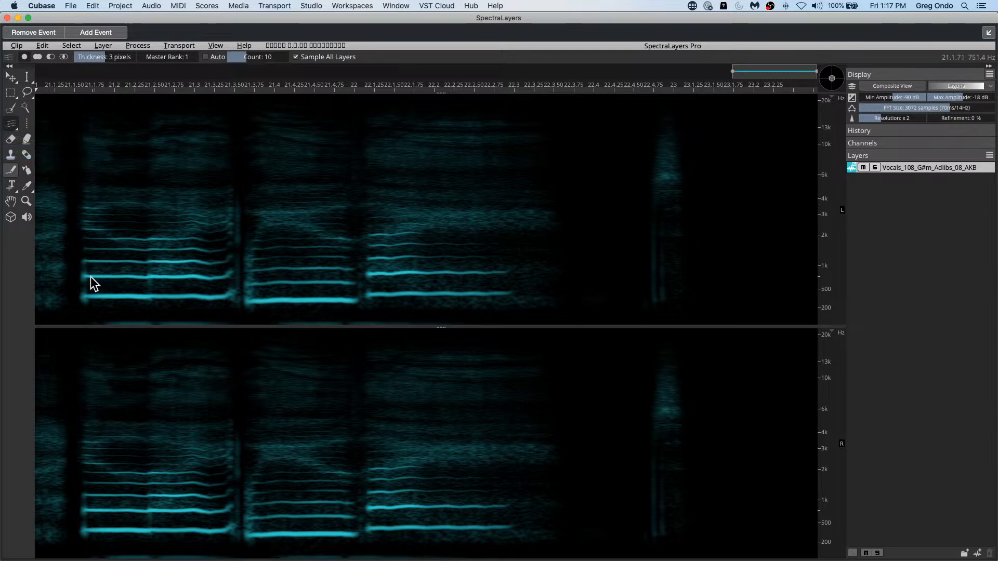
{"action": "mouse_move", "coordinate": [88, 277]}
{"action": "left_mouse_down"}
{"action": "mouse_move", "coordinate": [199, 283]}
{"action": "mouse_move", "coordinate": [192, 294]}
{"action": "mouse_move", "coordinate": [196, 284]}
{"action": "mouse_move", "coordinate": [234, 285]}
{"action": "left_mouse_up"}
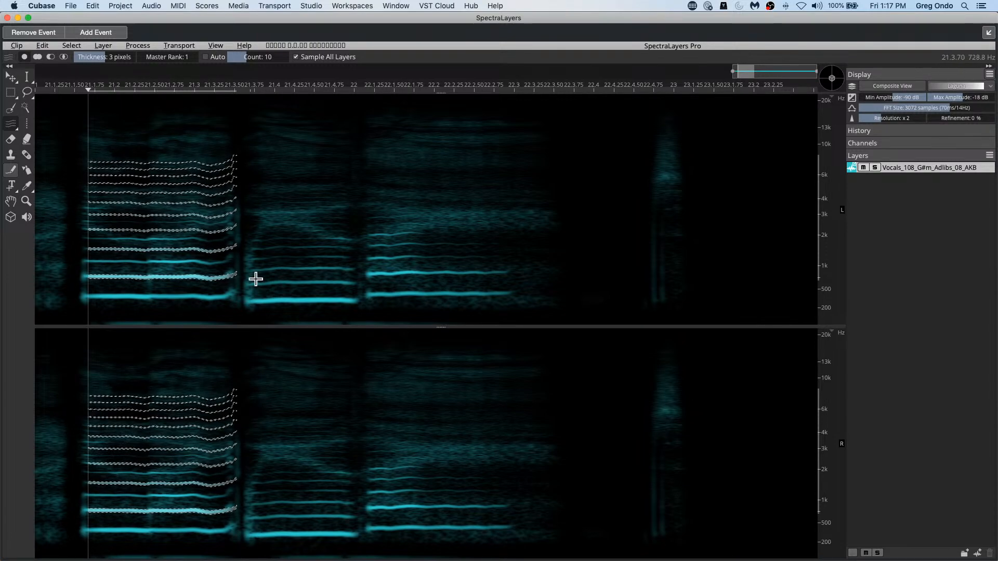
{"action": "left_click_drag", "start_coordinate": [252, 285], "coordinate": [449, 279]}
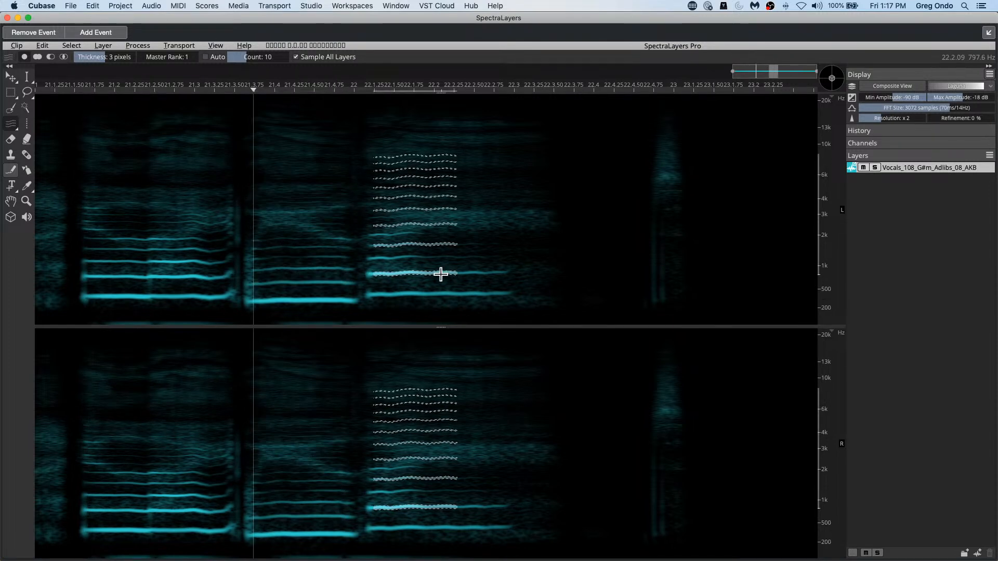
{"action": "left_click_drag", "start_coordinate": [514, 277], "coordinate": [514, 277]}
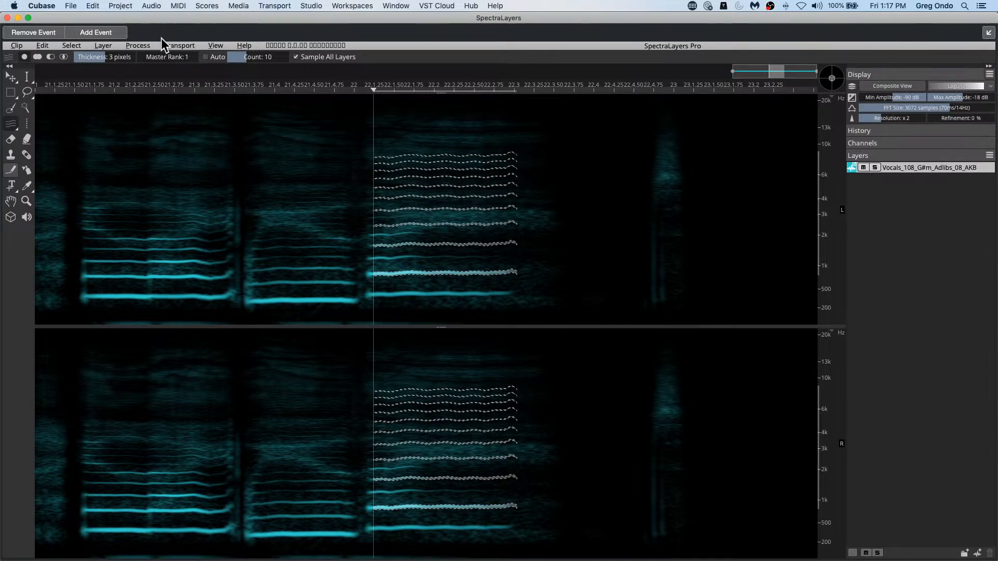
Step: Switch to the Frequency Selection tool and return to the Harmonics Selection tool
{"action": "left_click", "coordinate": [139, 44]}
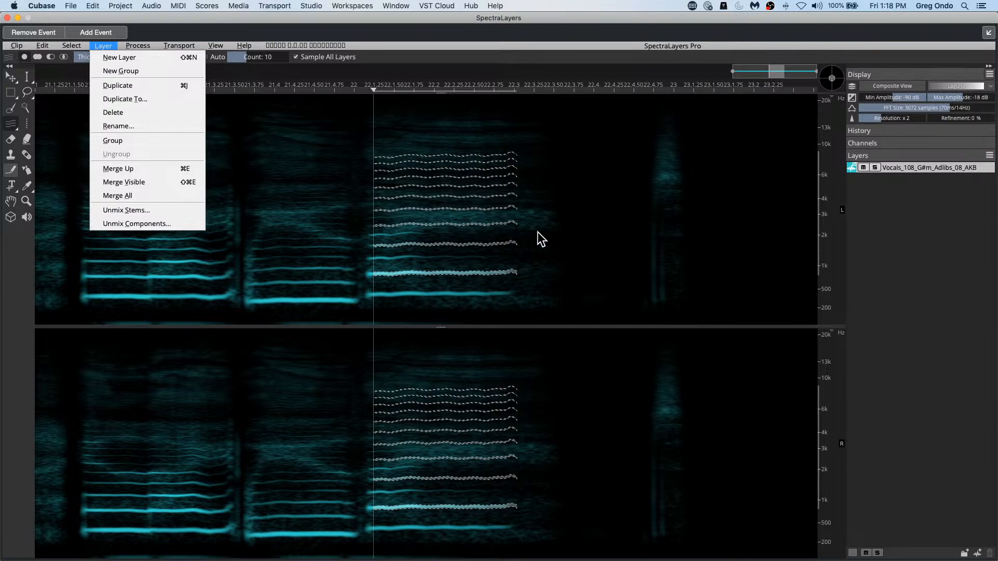
{"action": "left_click", "coordinate": [199, 315]}
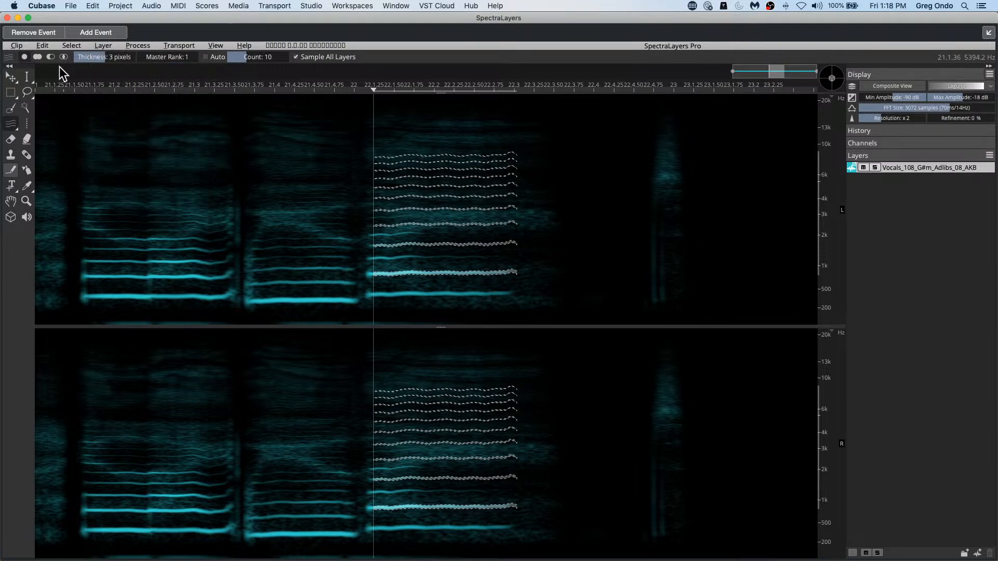
{"action": "left_click", "coordinate": [16, 130]}
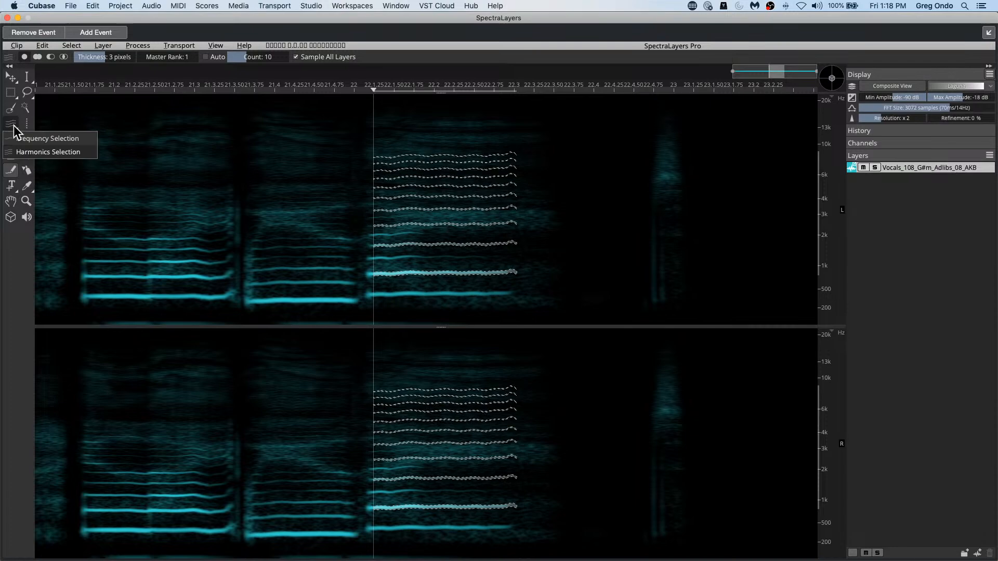
{"action": "left_click", "coordinate": [84, 138]}
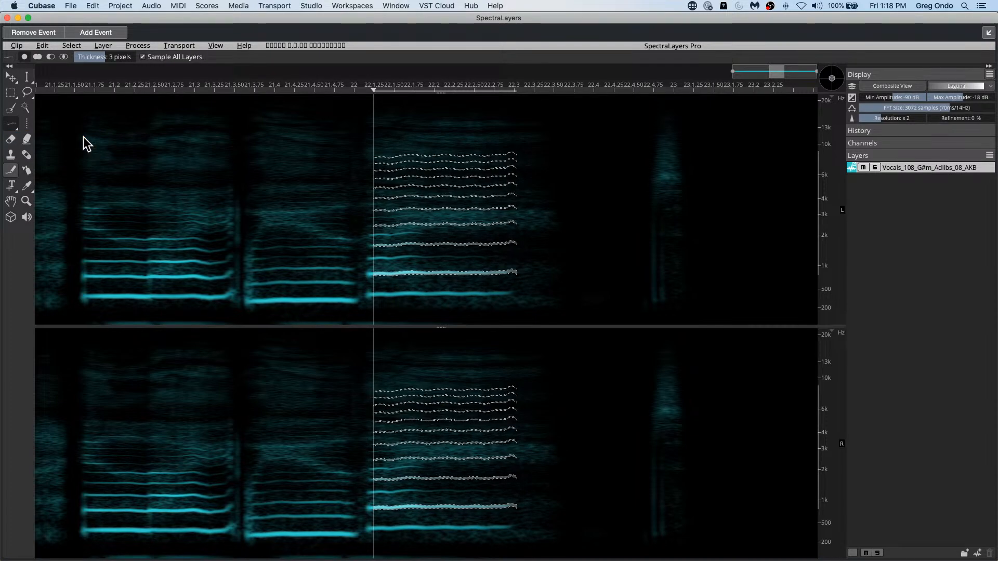
{"action": "left_click", "coordinate": [14, 126]}
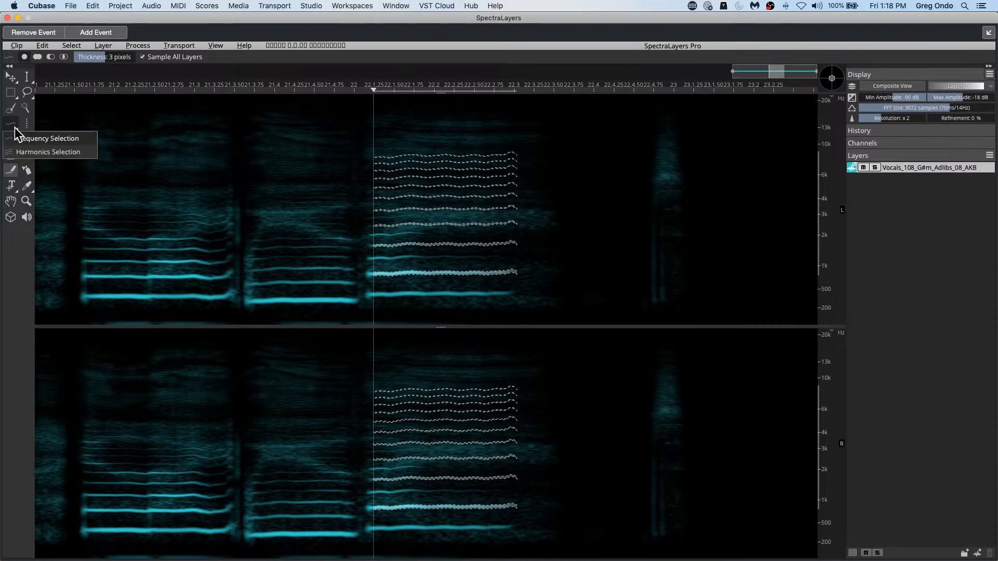
{"action": "left_click", "coordinate": [51, 153]}
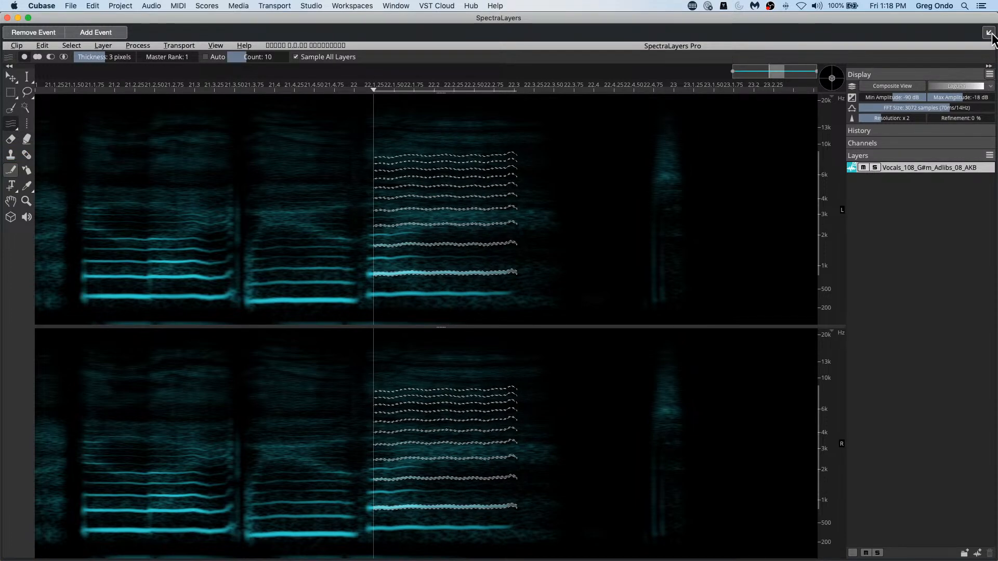
Step: Dock the SpectraLayers editor back into the project window and open the VST Plug-in Manager
{"action": "left_click", "coordinate": [989, 31]}
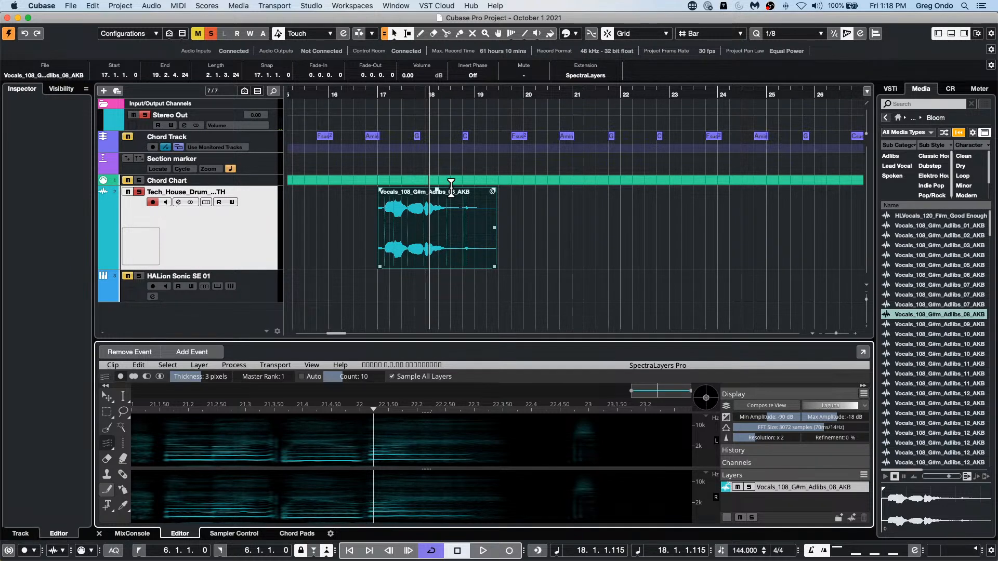
{"action": "left_click", "coordinate": [311, 6]}
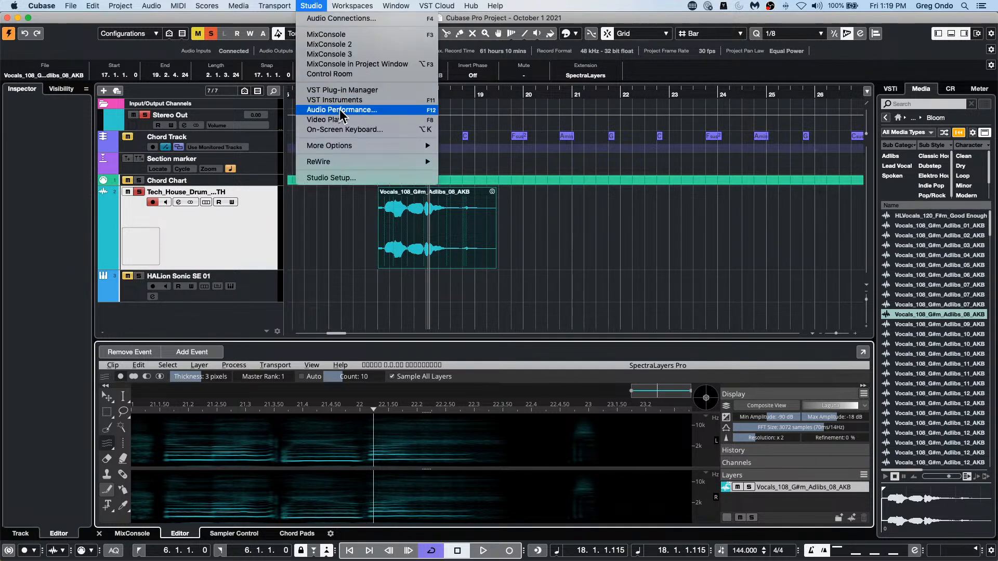
{"action": "left_click", "coordinate": [350, 91]}
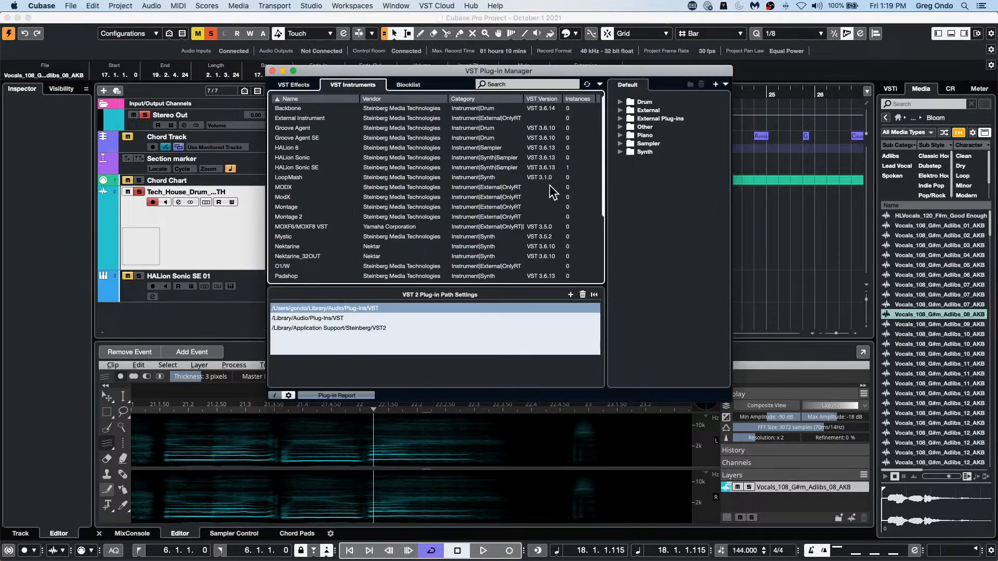
Step: Show the VST effects, locate CurveEQ in the collection, and copy the current collection as a new one named VST 3
{"action": "left_click", "coordinate": [297, 85]}
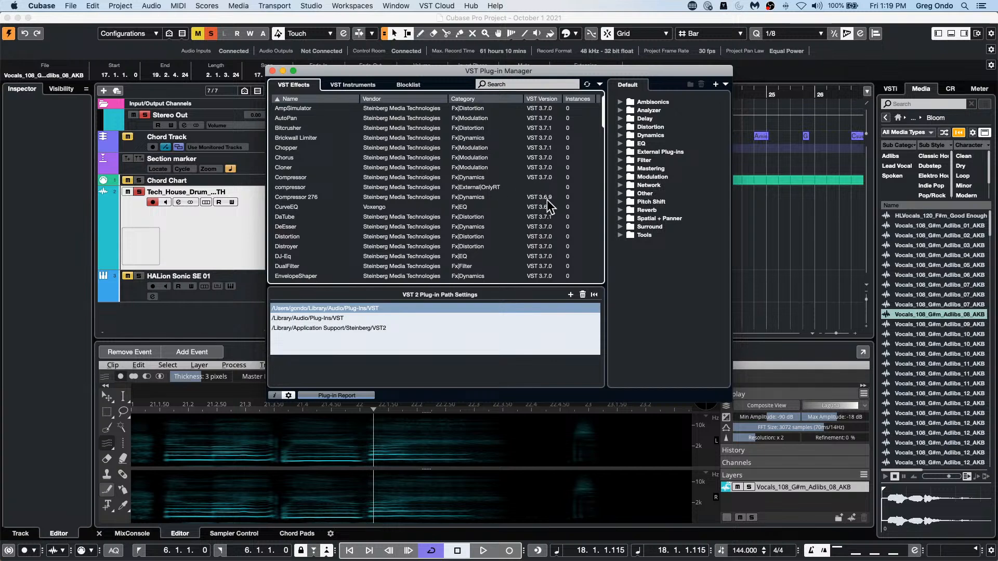
{"action": "left_click", "coordinate": [385, 208]}
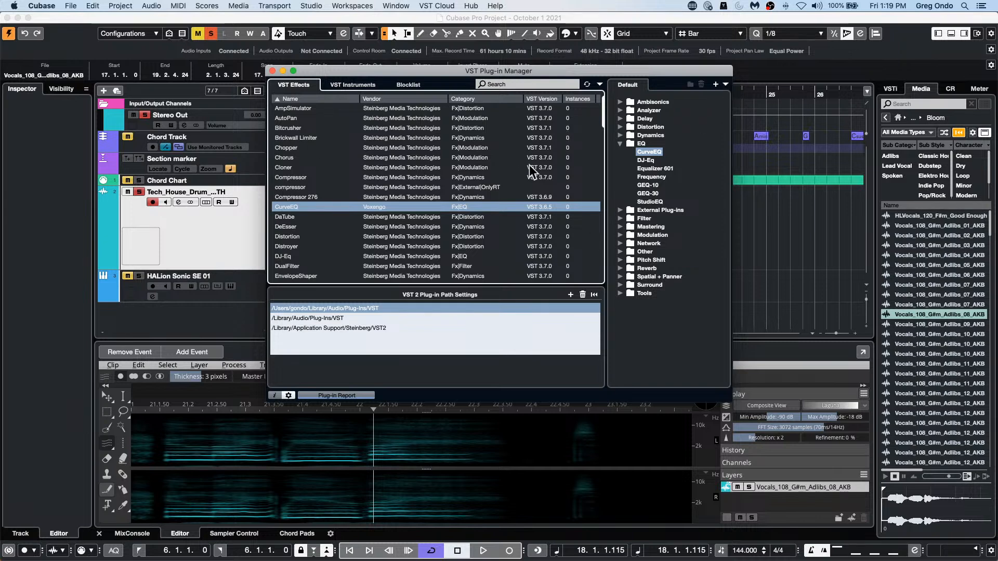
{"action": "left_click", "coordinate": [717, 85]}
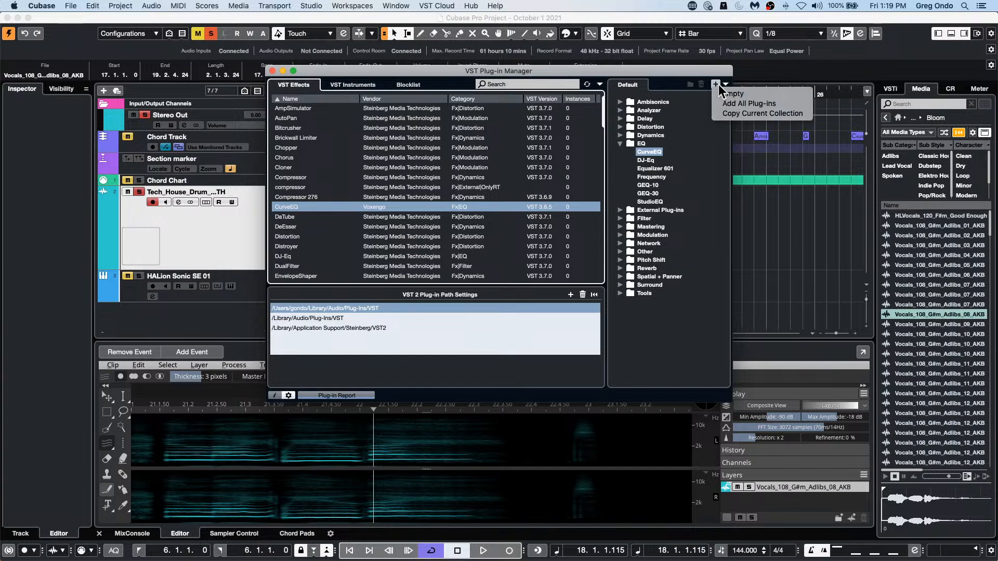
{"action": "left_click", "coordinate": [754, 114]}
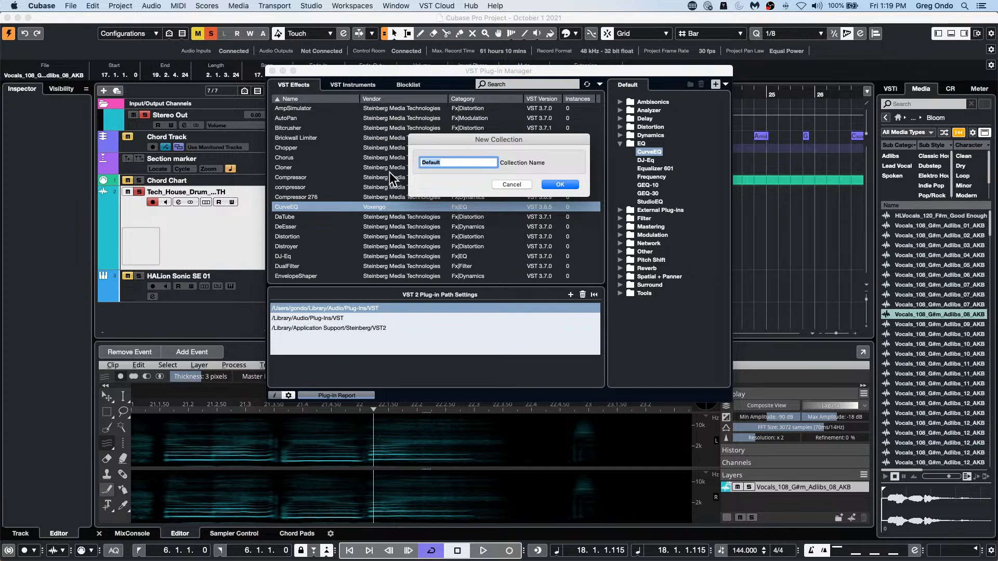
{"action": "type", "text": "VST 3"}
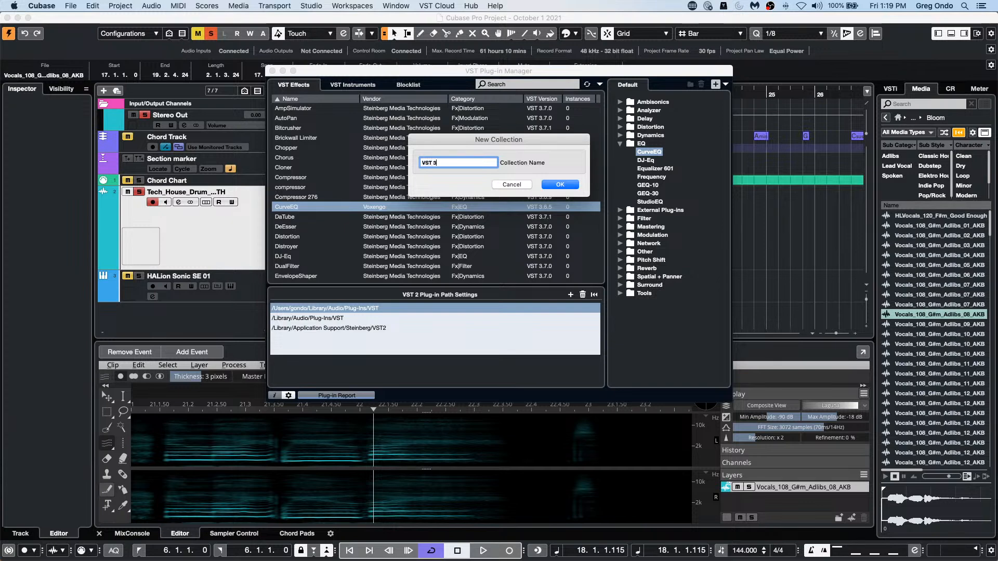
{"action": "key", "text": "Return"}
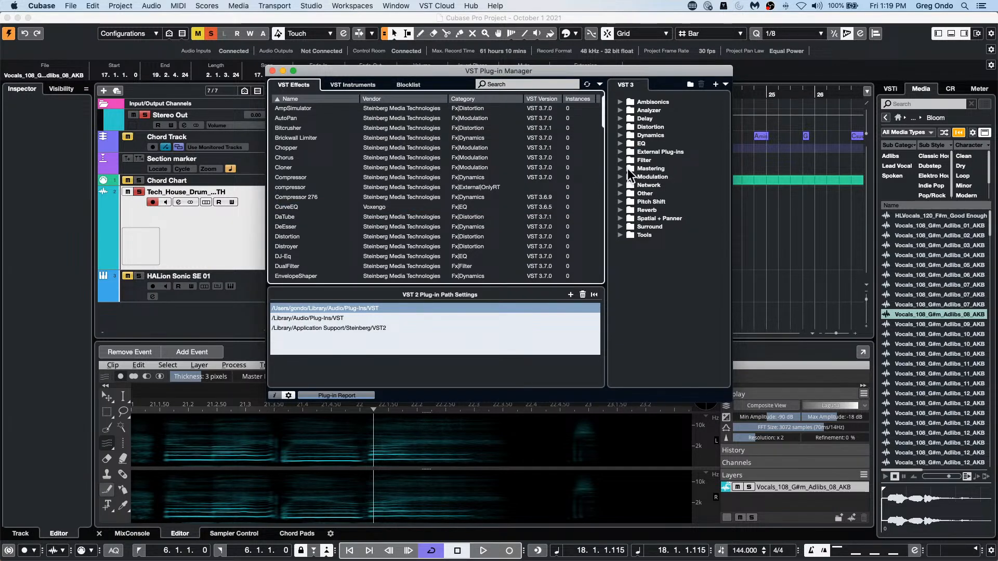
Step: Expand the Network and Other folders of the VST 3 collection and check the options for LoopMash FX
{"action": "left_click", "coordinate": [620, 185]}
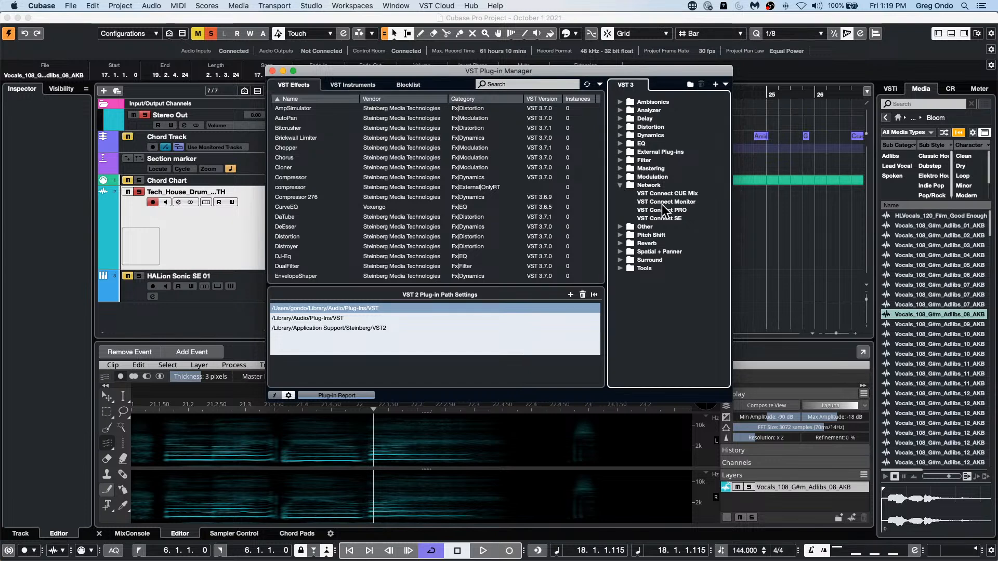
{"action": "left_click", "coordinate": [643, 227]}
{"action": "left_click", "coordinate": [620, 226]}
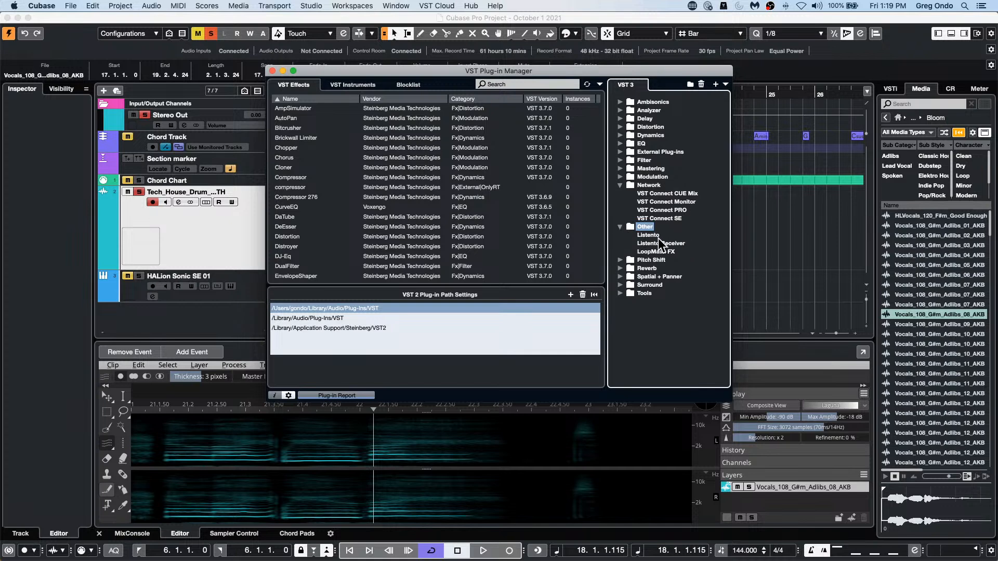
{"action": "left_click", "coordinate": [656, 252]}
{"action": "right_click", "coordinate": [655, 252]}
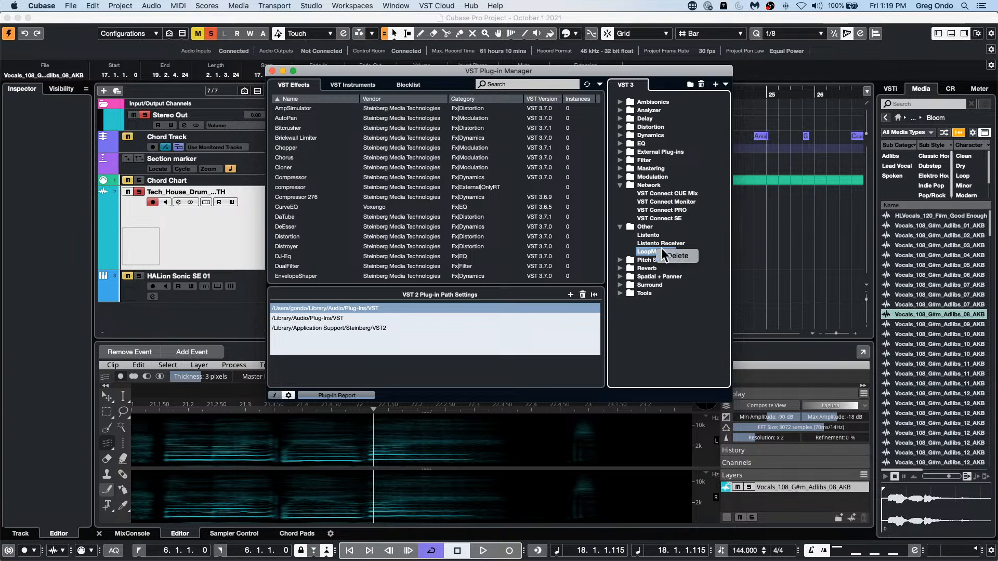
{"action": "left_click", "coordinate": [661, 332]}
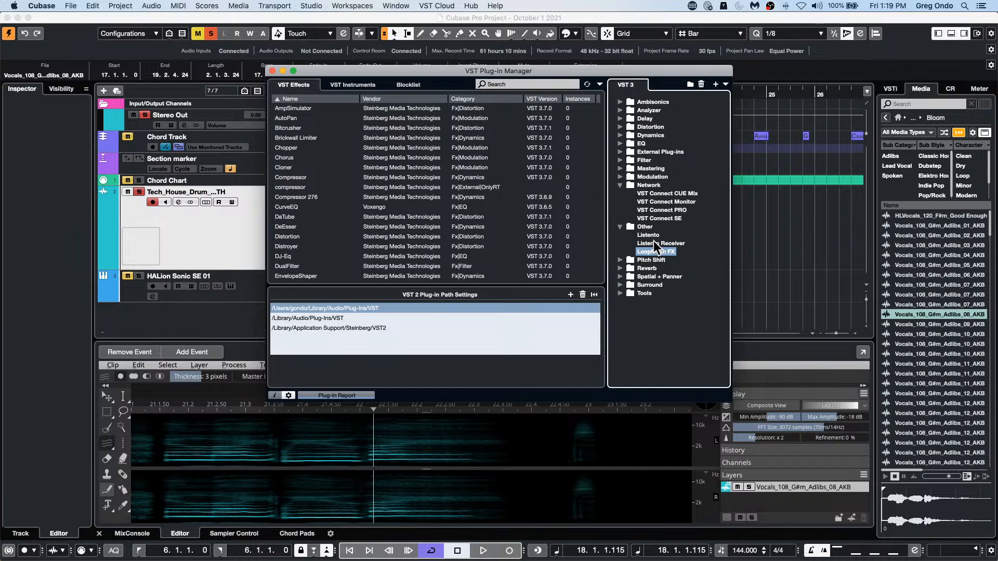
Step: Locate DJ-Eq in the VST 3 collection, select VST Connect CUE Mix, and close the VST Plug-in Manager
{"action": "left_click", "coordinate": [289, 257]}
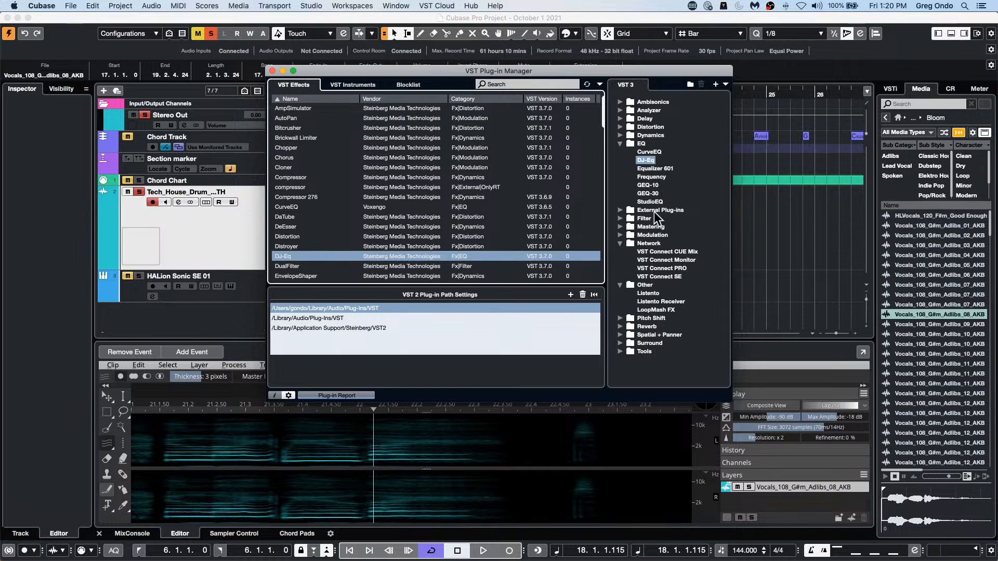
{"action": "left_click", "coordinate": [658, 251]}
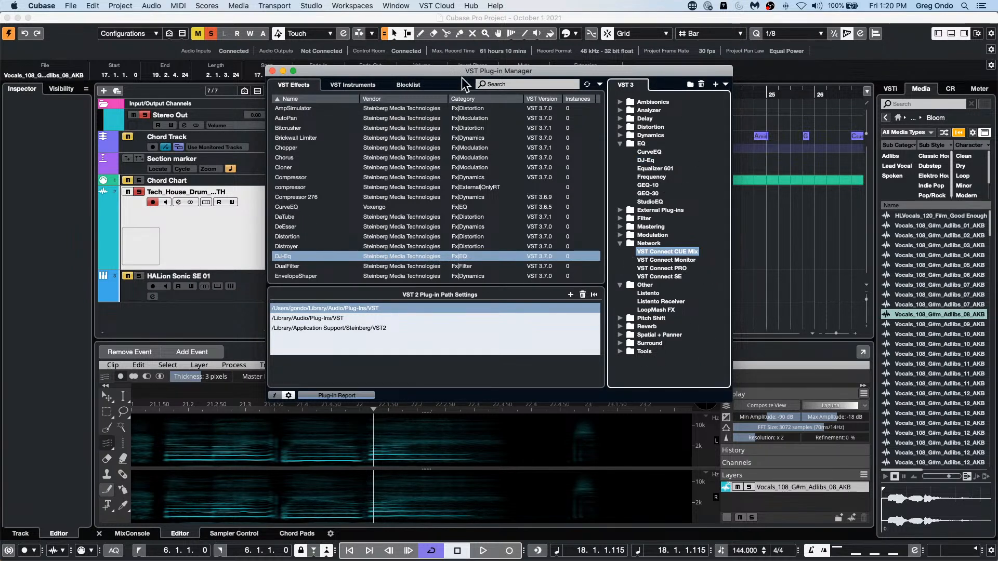
{"action": "left_click", "coordinate": [272, 70]}
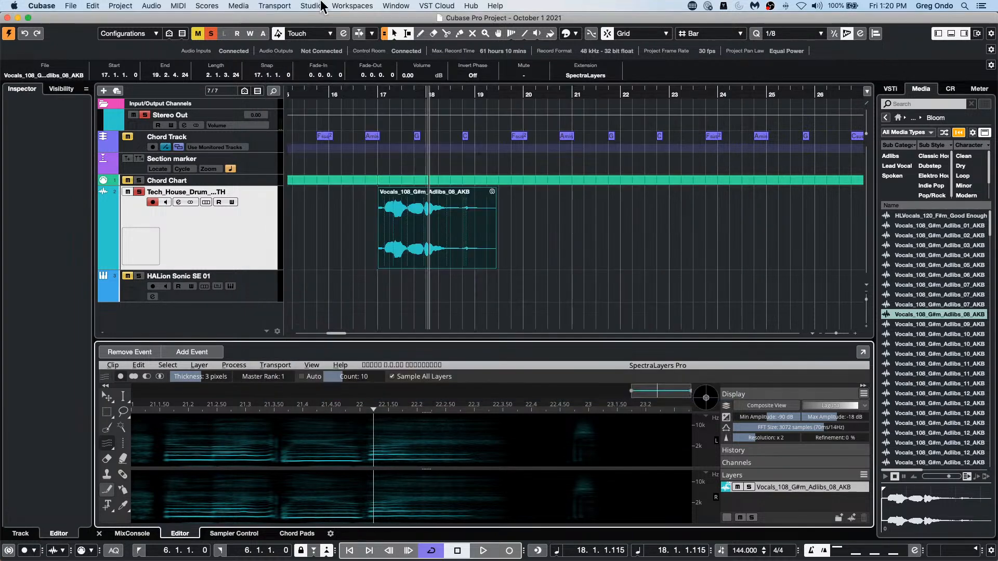
{"action": "left_click", "coordinate": [312, 6]}
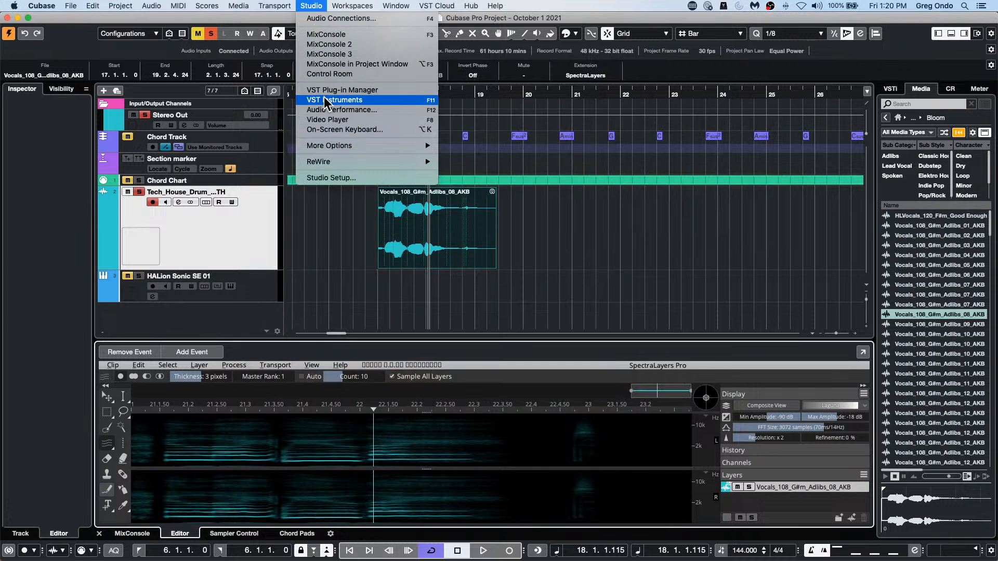
{"action": "left_click", "coordinate": [326, 205]}
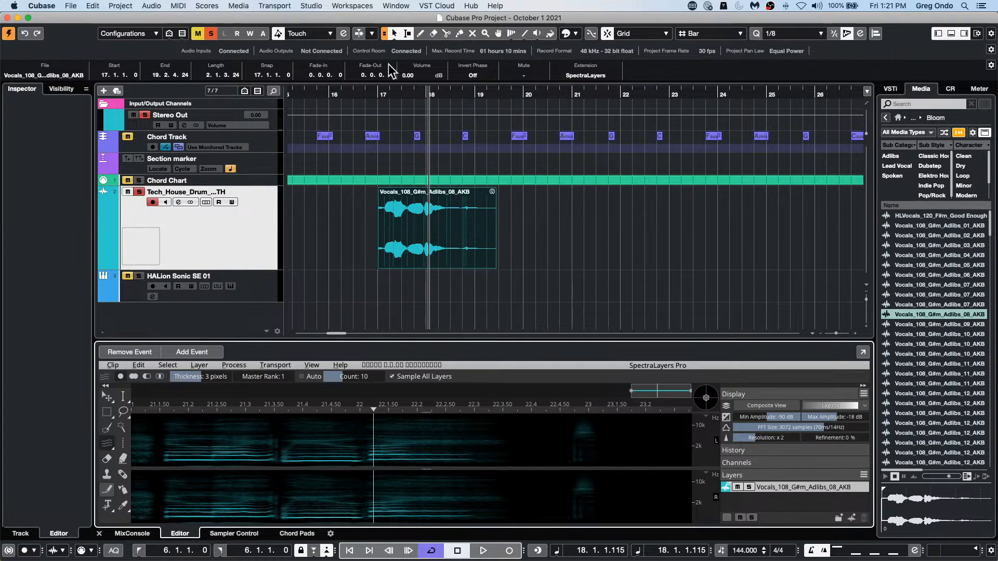
Step: Open the Tech House drum loop event at the project start in the Sample Editor and reset its AudioWarp changes
{"action": "left_click_drag", "start_coordinate": [381, 93], "coordinate": [302, 172]}
{"action": "left_click", "coordinate": [493, 236]}
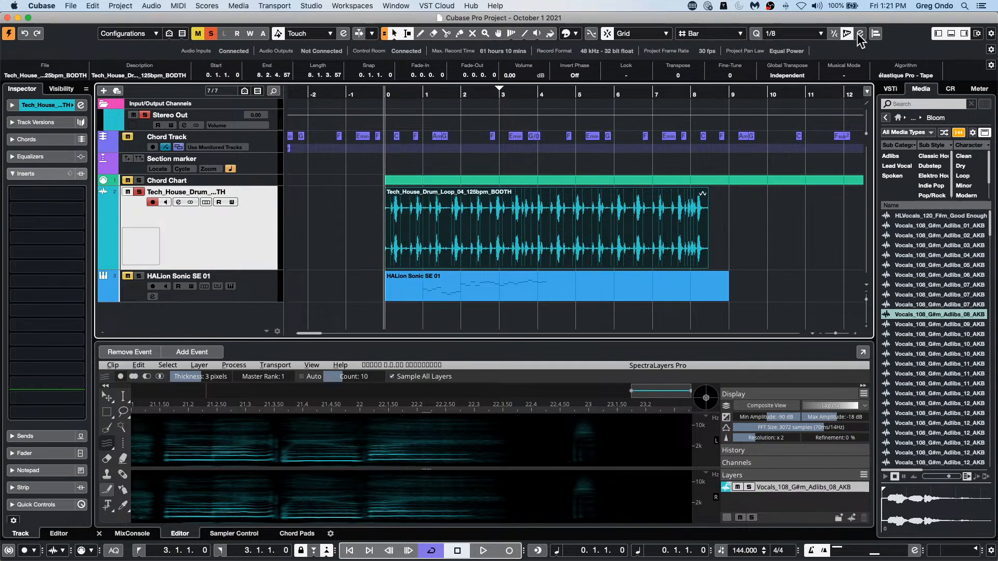
{"action": "double_click", "coordinate": [563, 260]}
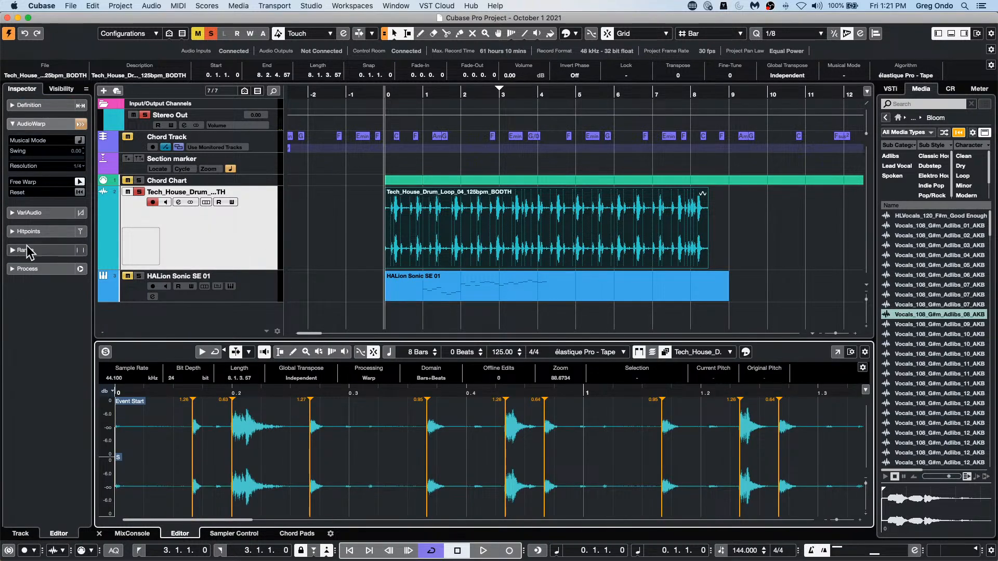
{"action": "left_click", "coordinate": [79, 193]}
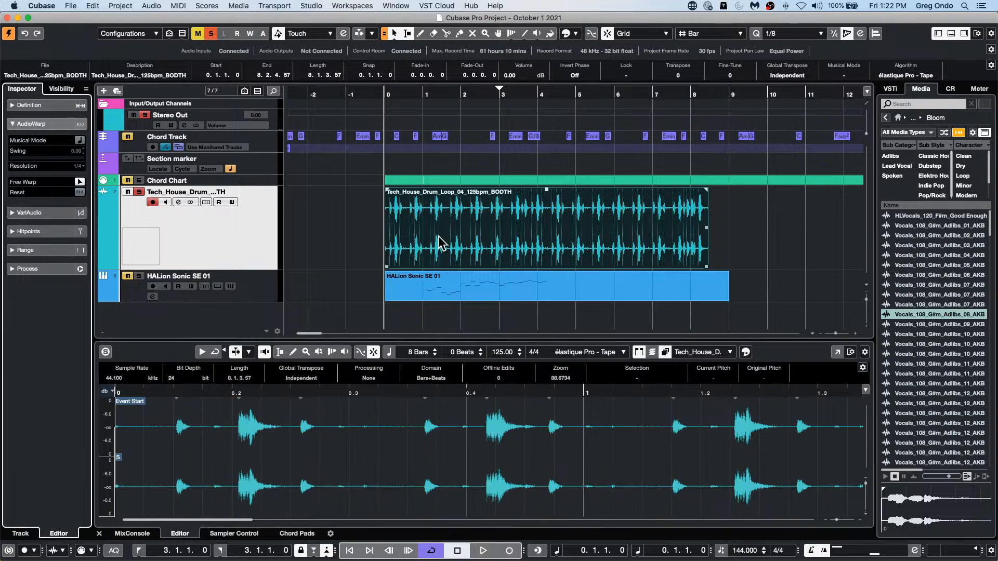
Step: Select the drum loop event and open the Quantize Panel, keeping the 1/8 preset with AudioWarp enabled
{"action": "left_click", "coordinate": [572, 238]}
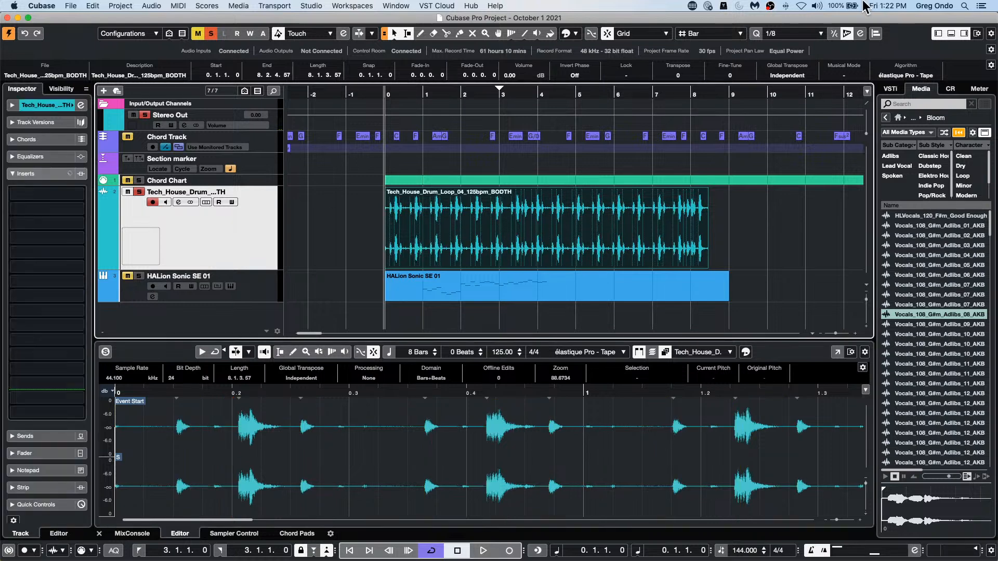
{"action": "left_click", "coordinate": [875, 34]}
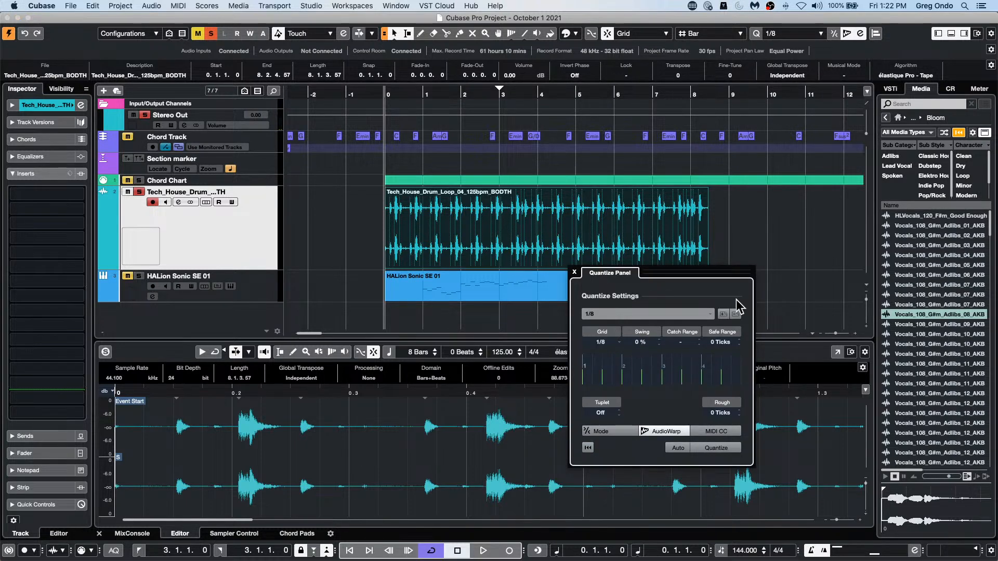
{"action": "left_click", "coordinate": [658, 314]}
{"action": "left_click", "coordinate": [658, 313]}
{"action": "left_click", "coordinate": [636, 312]}
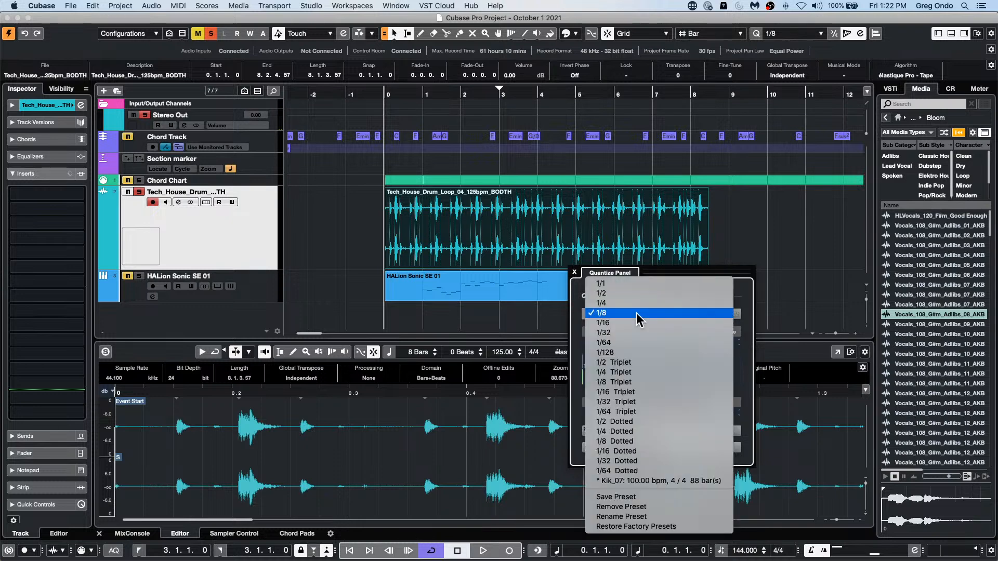
{"action": "left_click", "coordinate": [636, 313]}
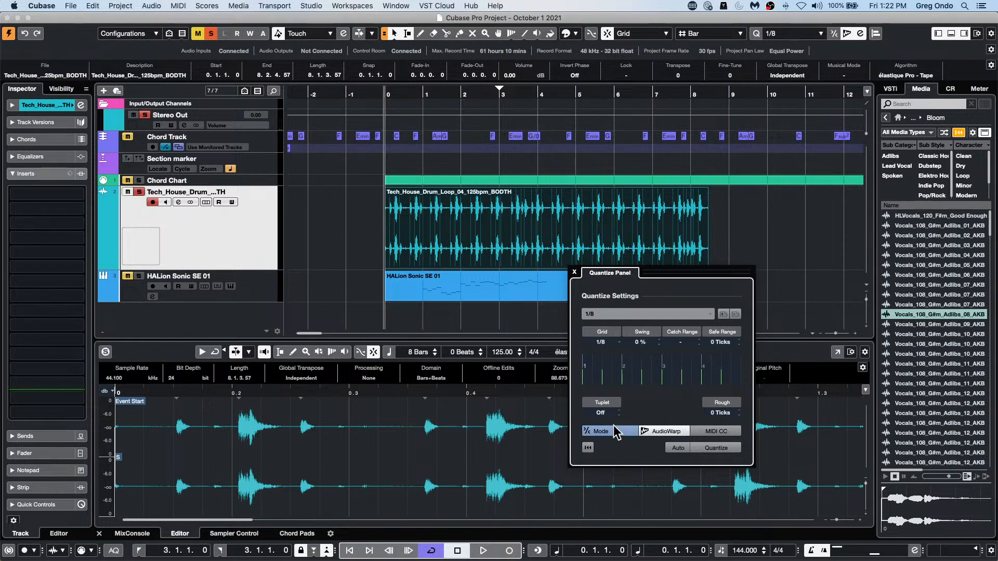
Step: Set the quantize Safe Range to 18 ticks and quantize the drum loop
{"action": "scroll", "coordinate": [724, 347], "scroll_direction": "up", "scroll_amount": 2}
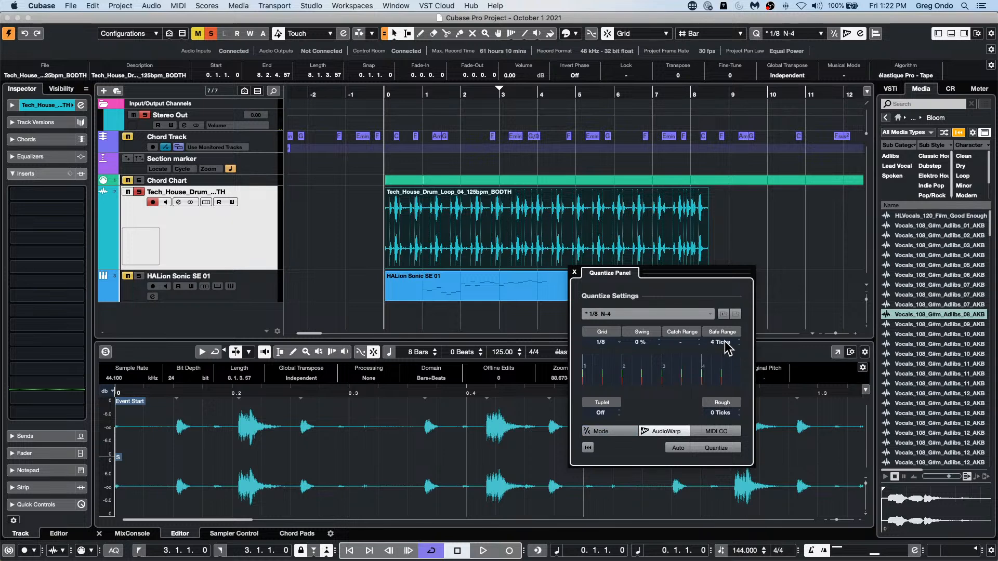
{"action": "scroll", "coordinate": [726, 347], "scroll_direction": "down", "scroll_amount": 3}
{"action": "left_click", "coordinate": [727, 445]}
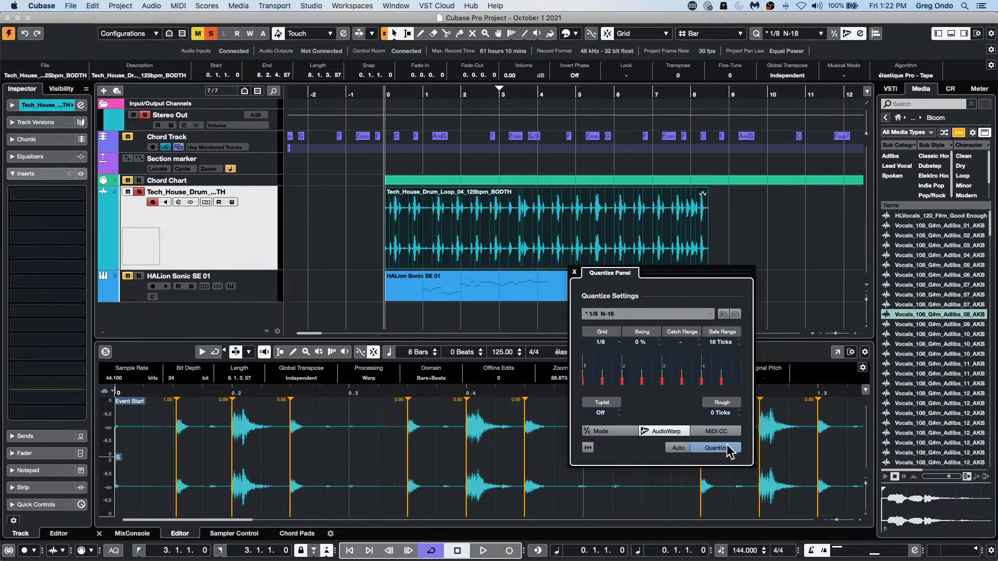
Step: Quantize the drum loop with the 1/8 Triplet preset and close the Quantize Panel
{"action": "left_click", "coordinate": [662, 313]}
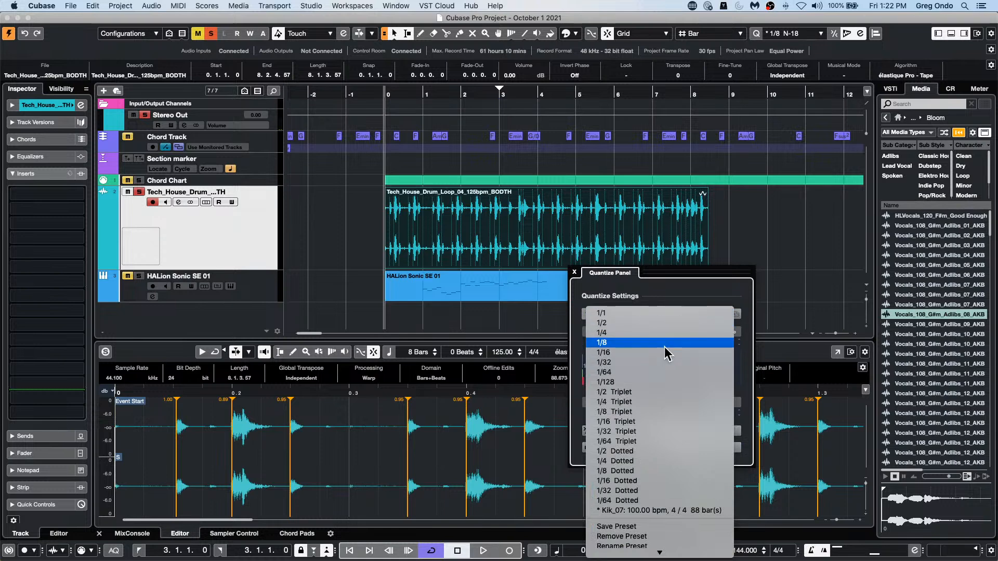
{"action": "left_click", "coordinate": [681, 412]}
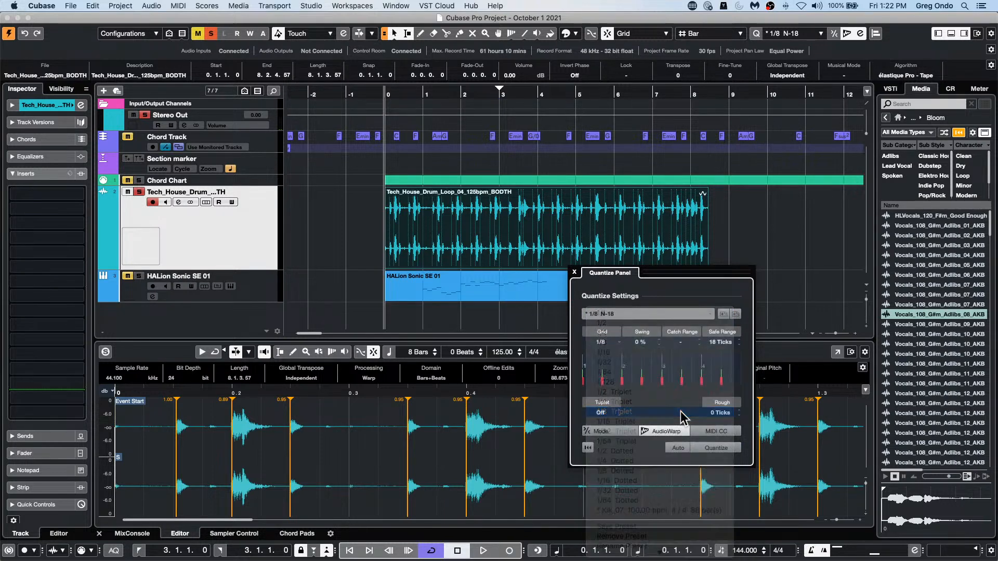
{"action": "left_click", "coordinate": [716, 449]}
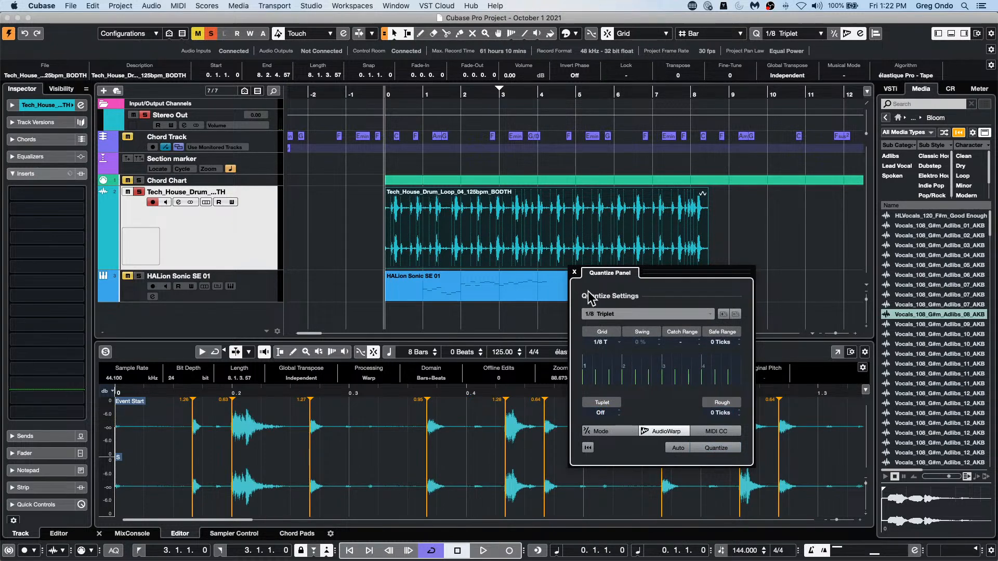
{"action": "left_click", "coordinate": [574, 272]}
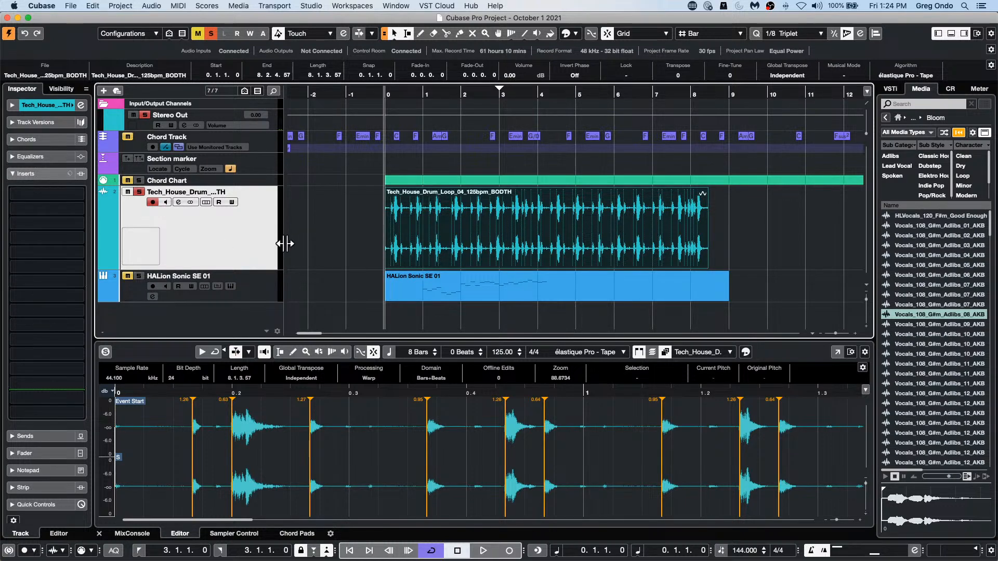
Step: Start opening another project and browse to the Projects folder inside Documents
{"action": "left_click", "coordinate": [71, 6]}
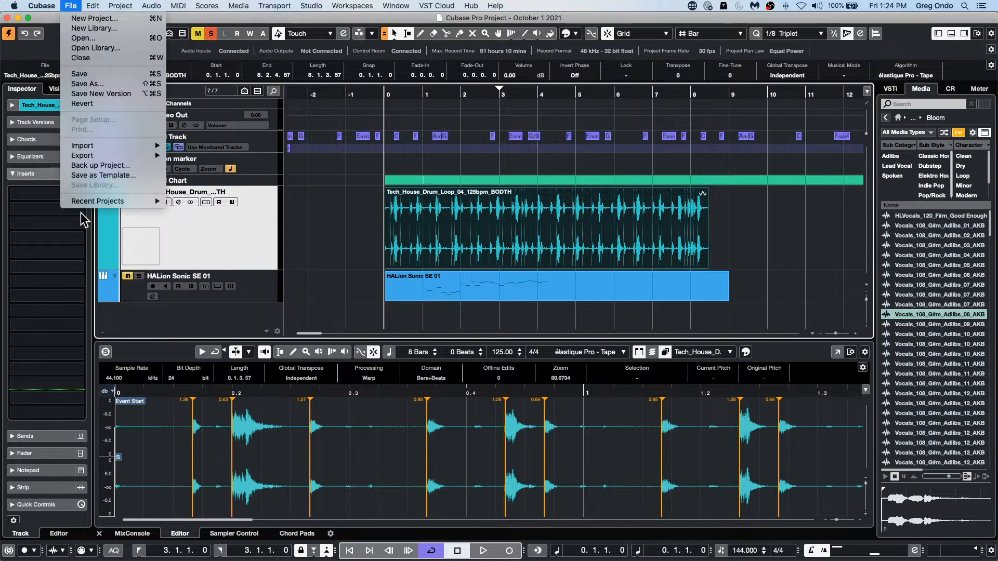
{"action": "mouse_move", "coordinate": [89, 204]}
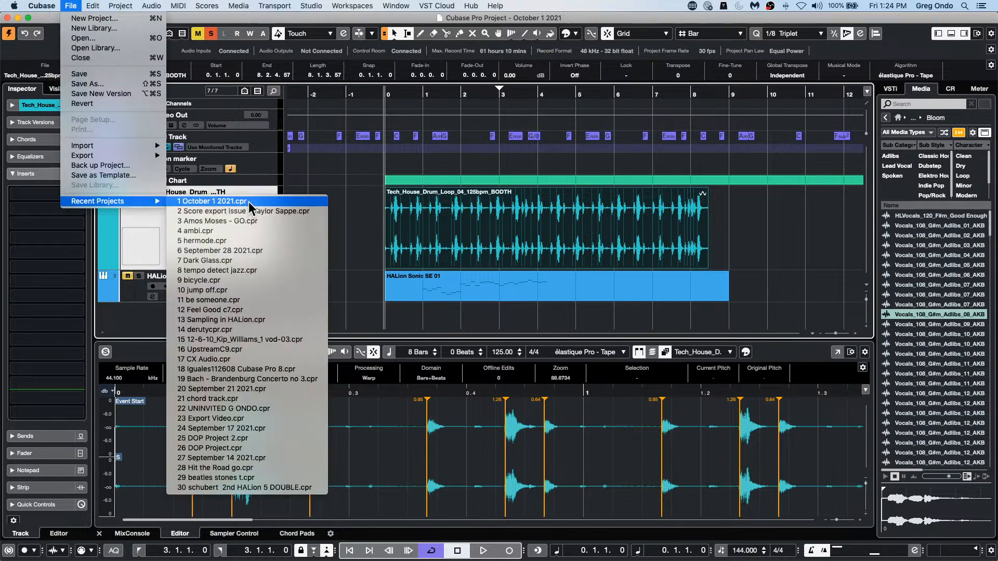
{"action": "left_click", "coordinate": [100, 38]}
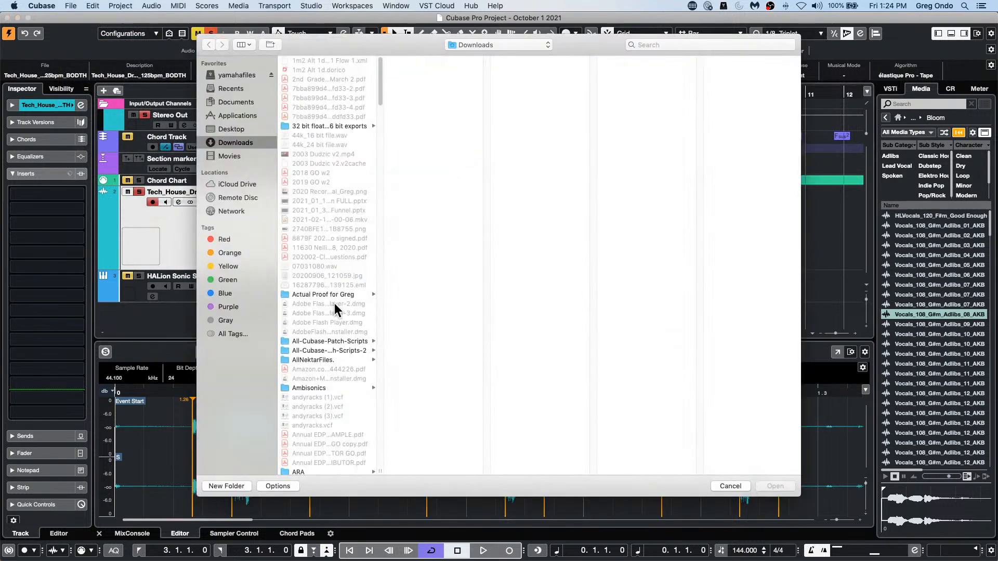
{"action": "scroll", "coordinate": [335, 304], "scroll_direction": "down", "scroll_amount": 15}
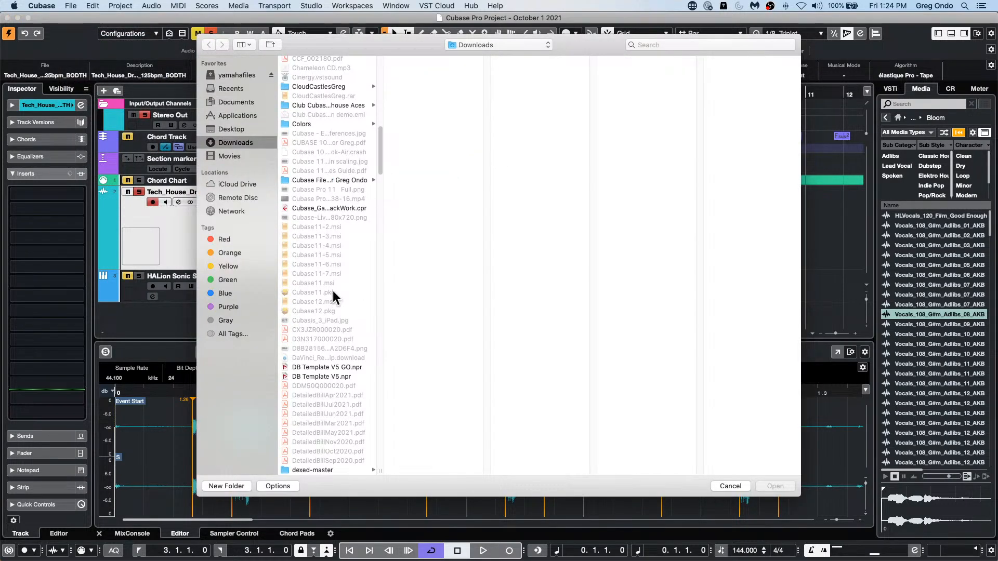
{"action": "scroll", "coordinate": [332, 290], "scroll_direction": "down", "scroll_amount": 10}
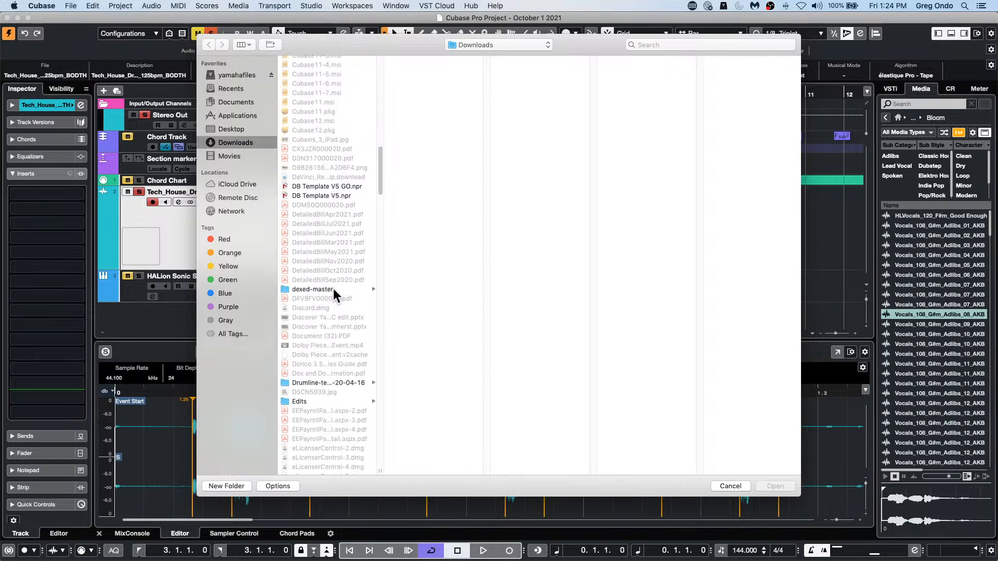
{"action": "scroll", "coordinate": [333, 289], "scroll_direction": "up", "scroll_amount": 20}
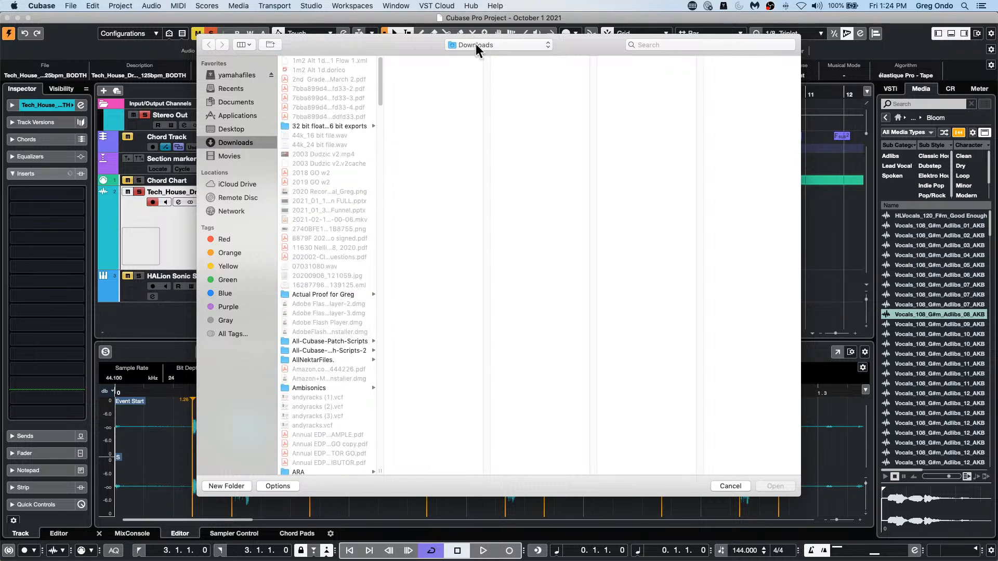
{"action": "left_click", "coordinate": [237, 102]}
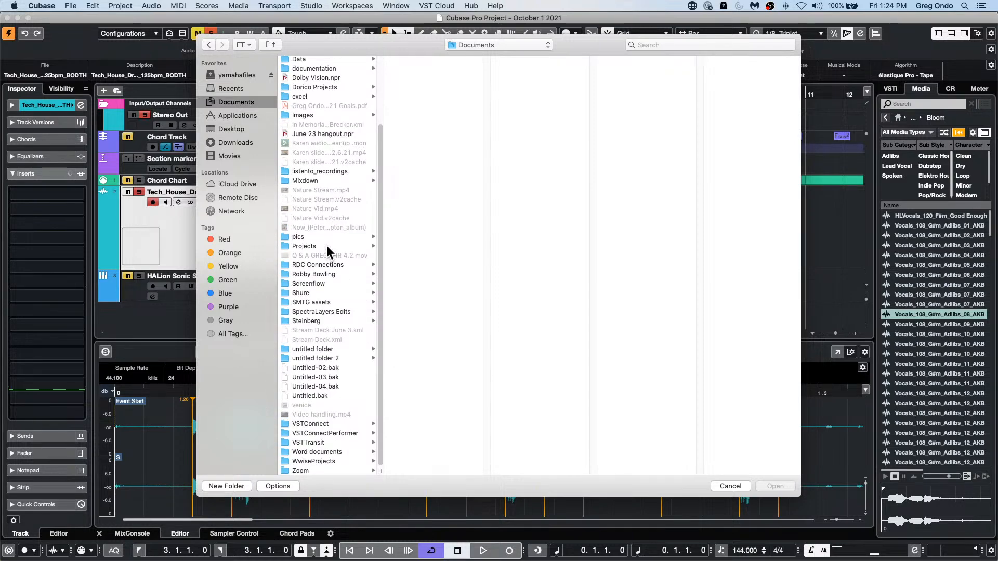
{"action": "scroll", "coordinate": [326, 245], "scroll_direction": "up", "scroll_amount": 3}
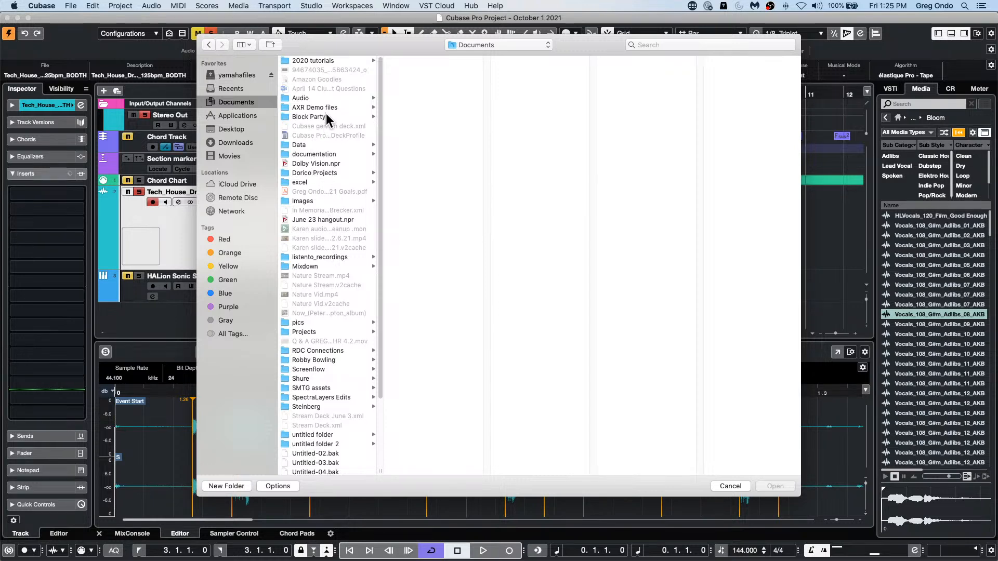
{"action": "scroll", "coordinate": [331, 162], "scroll_direction": "down", "scroll_amount": 1}
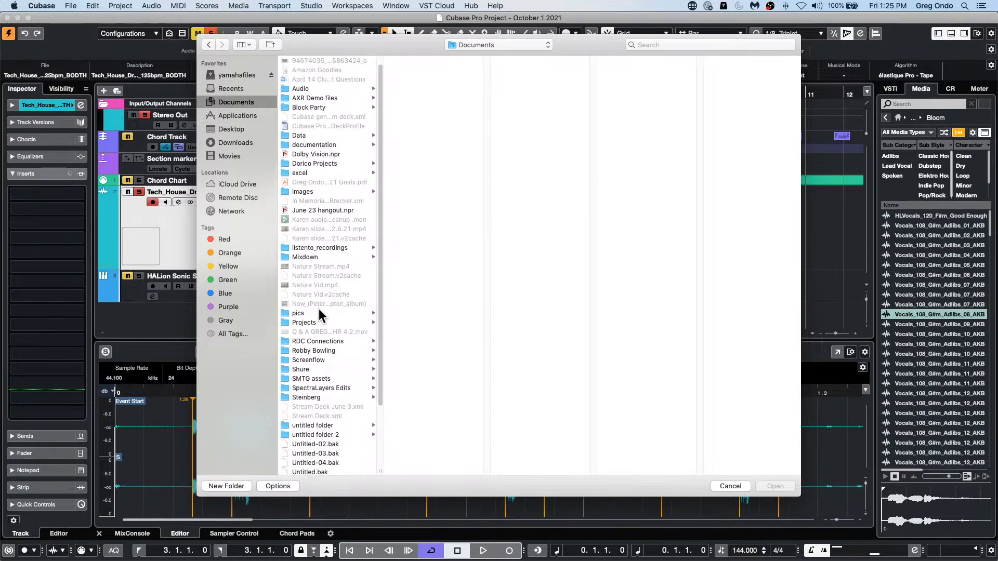
{"action": "left_click", "coordinate": [310, 322]}
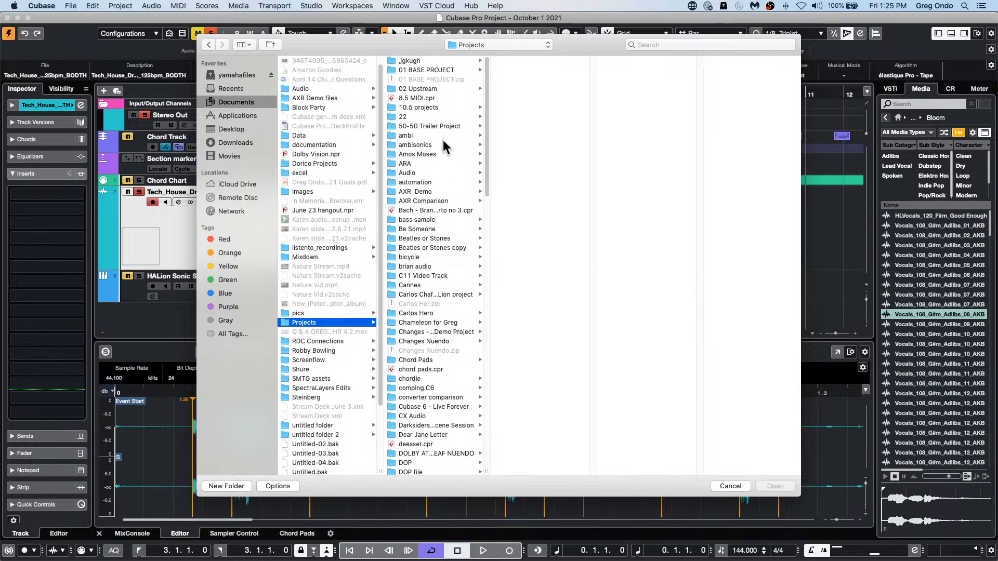
Step: Open and activate LFO start.cpr from the LFO folder, dismissing the missing files list
{"action": "scroll", "coordinate": [442, 154], "scroll_direction": "down", "scroll_amount": 3}
{"action": "scroll", "coordinate": [440, 156], "scroll_direction": "down", "scroll_amount": 5}
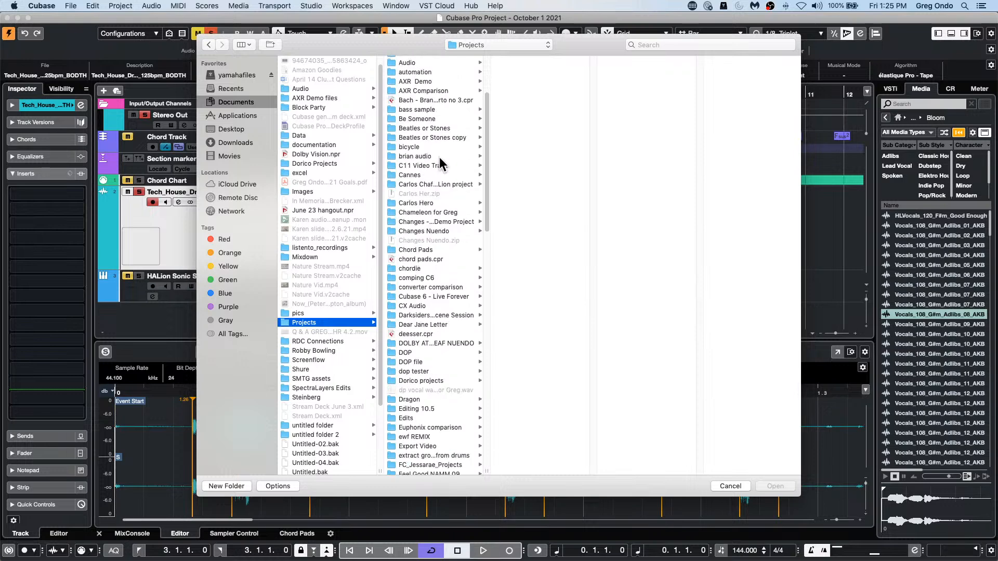
{"action": "scroll", "coordinate": [405, 363], "scroll_direction": "down", "scroll_amount": 3}
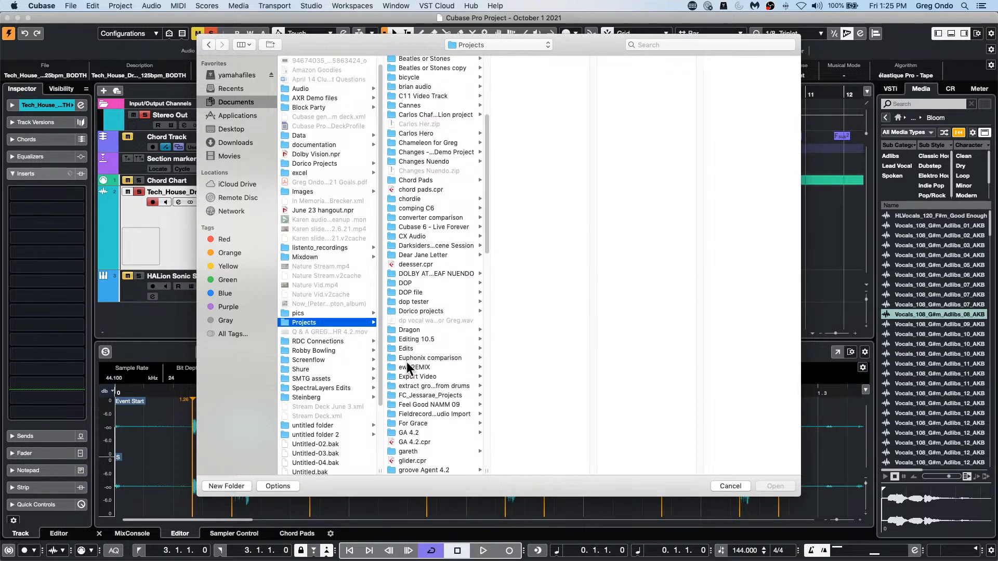
{"action": "scroll", "coordinate": [407, 362], "scroll_direction": "down", "scroll_amount": 8}
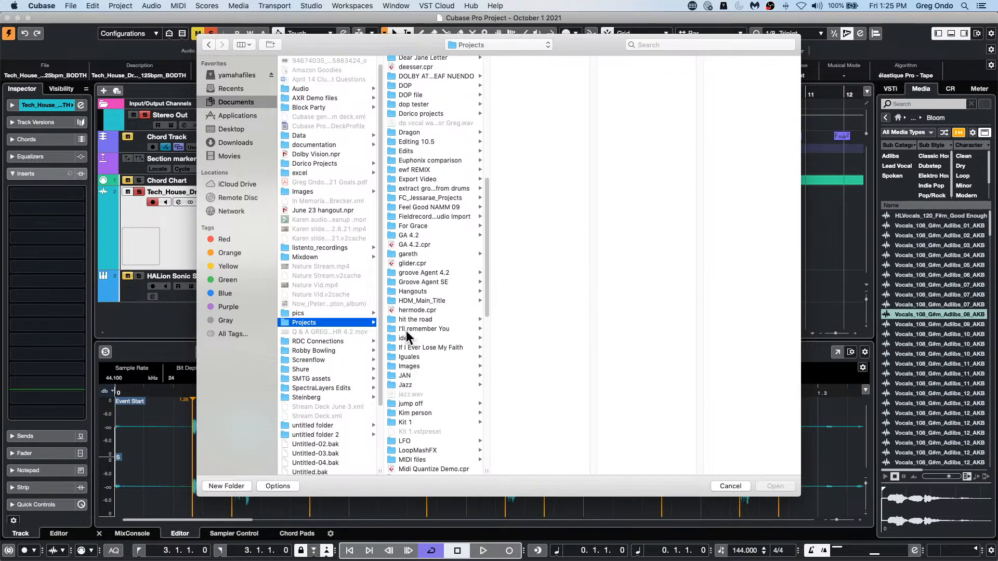
{"action": "scroll", "coordinate": [445, 319], "scroll_direction": "down", "scroll_amount": 1}
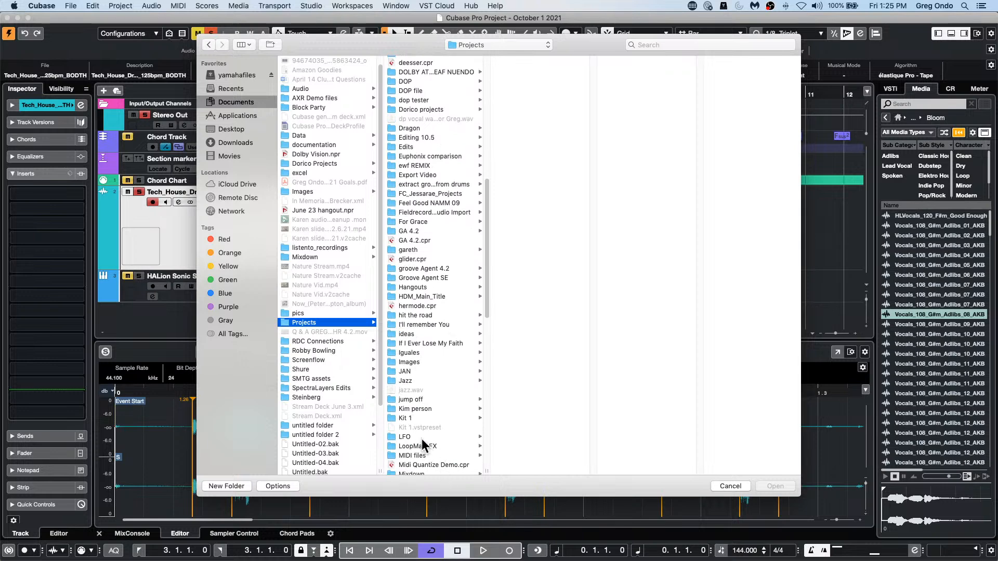
{"action": "left_click", "coordinate": [406, 437]}
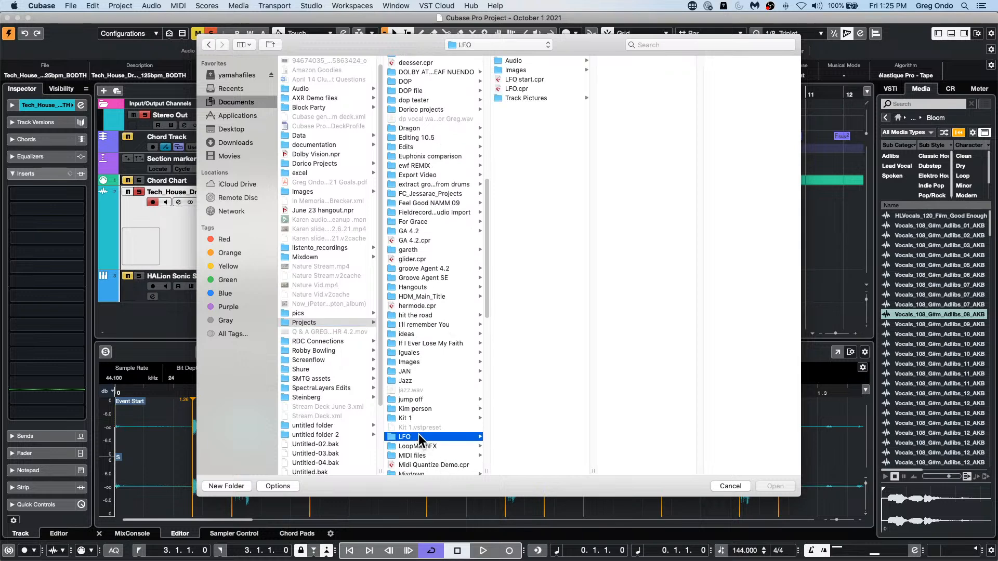
{"action": "left_click", "coordinate": [530, 79]}
{"action": "double_click", "coordinate": [529, 80]}
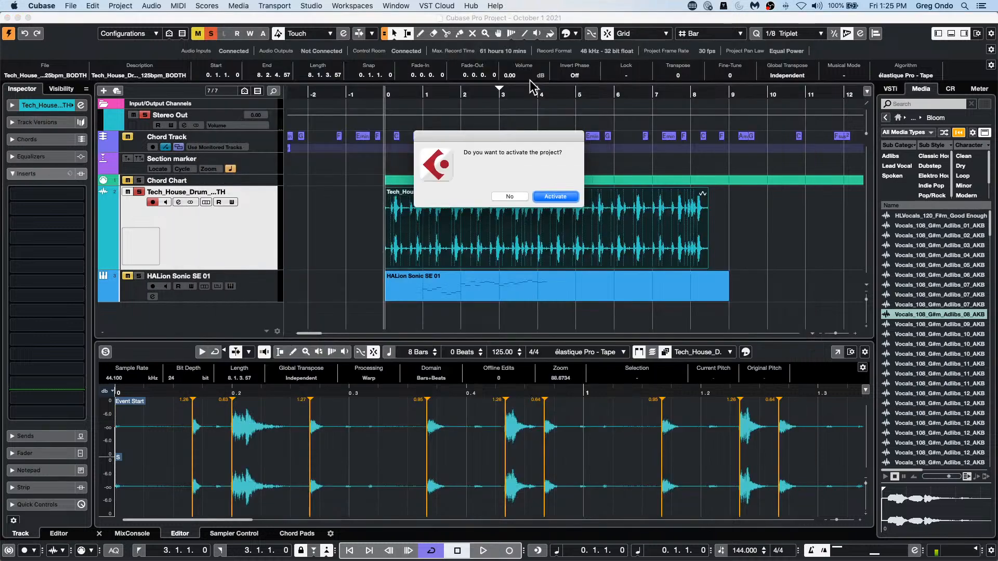
{"action": "left_click", "coordinate": [549, 195]}
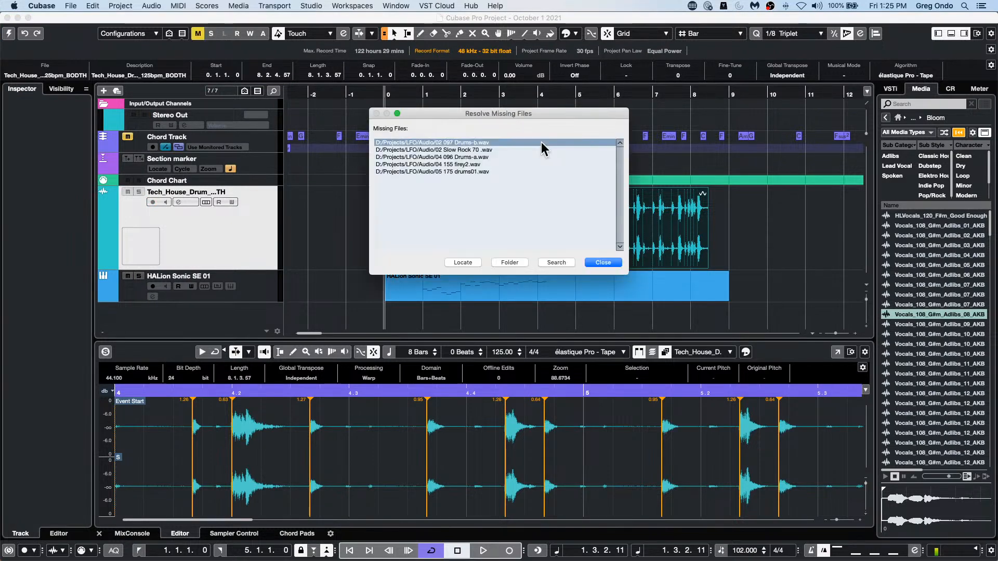
{"action": "left_click", "coordinate": [603, 263]}
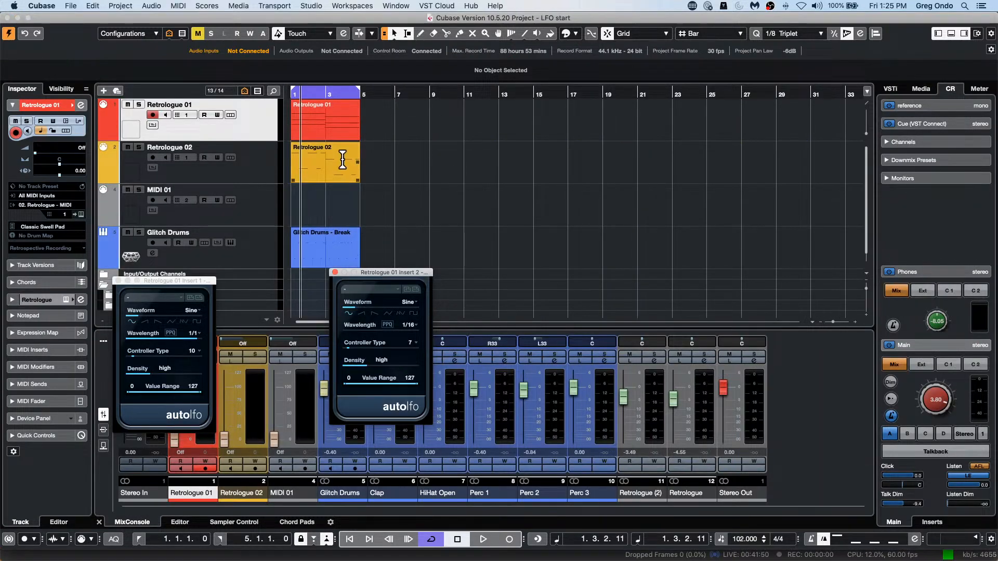
Step: Close both Auto LFO windows of the Retrologue 01 track and play part of the four-bar loop
{"action": "left_click", "coordinate": [335, 272]}
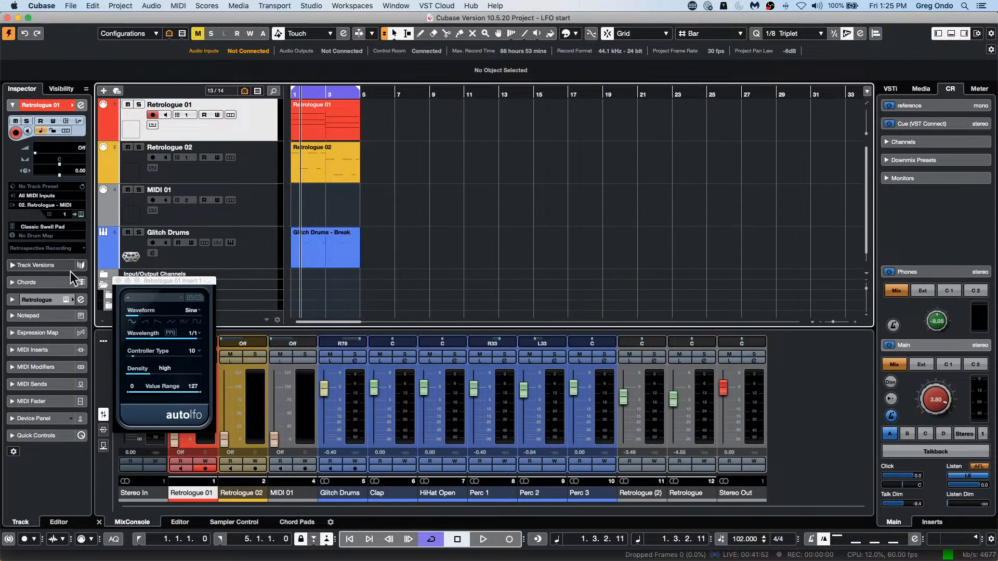
{"action": "left_click", "coordinate": [118, 281]}
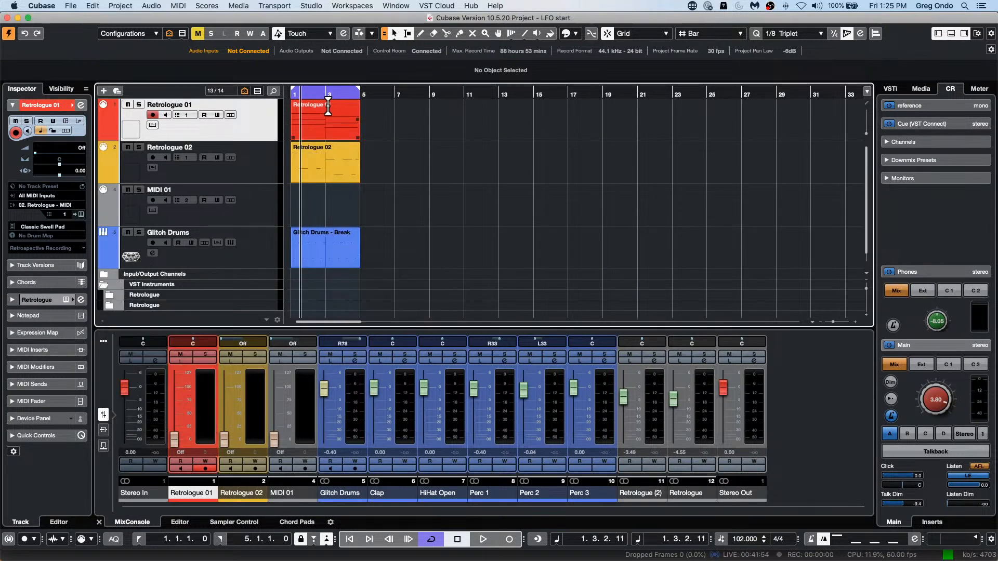
{"action": "key", "text": "h"}
{"action": "key", "text": "h"}
{"action": "key", "text": "h"}
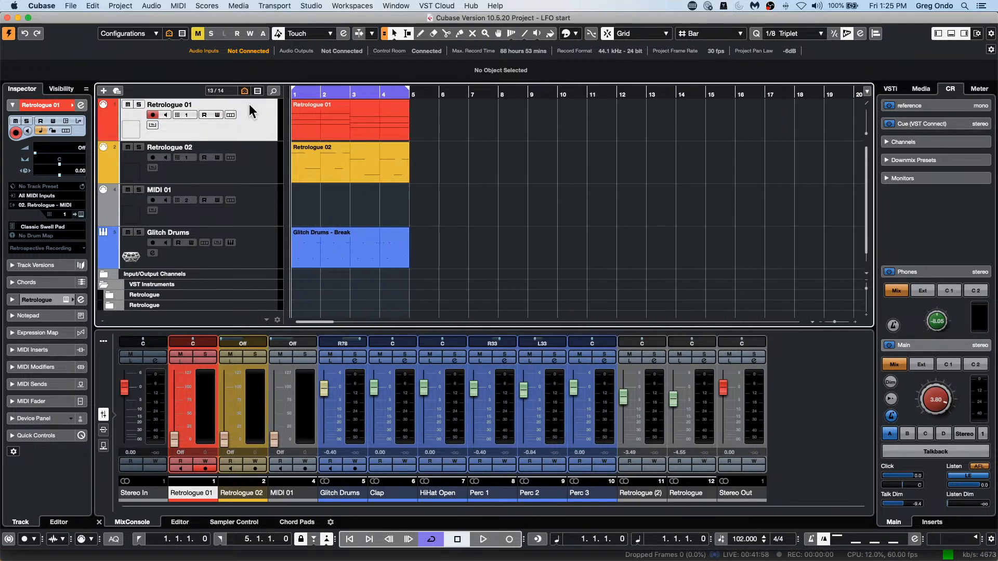
{"action": "key", "text": "space"}
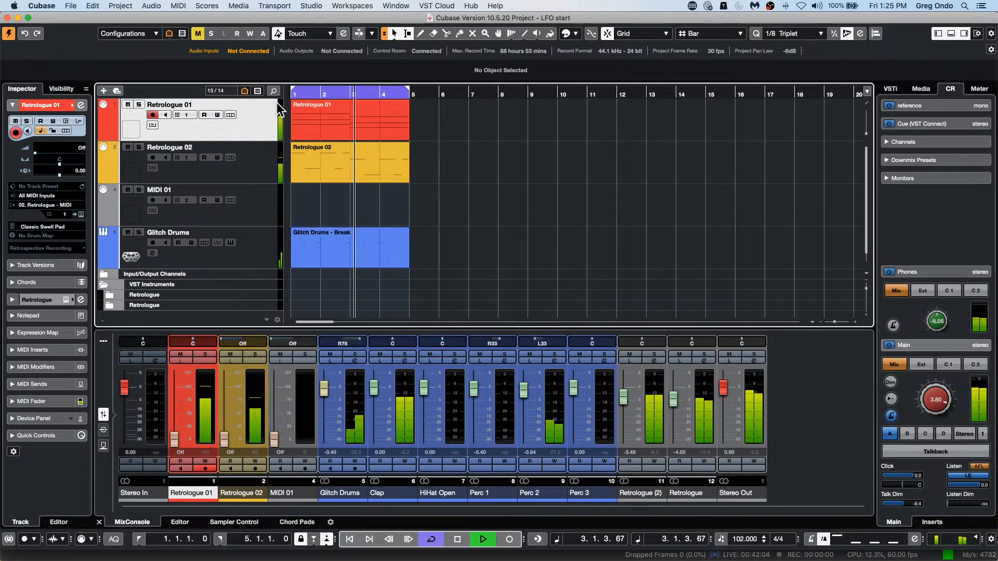
{"action": "key", "text": "space"}
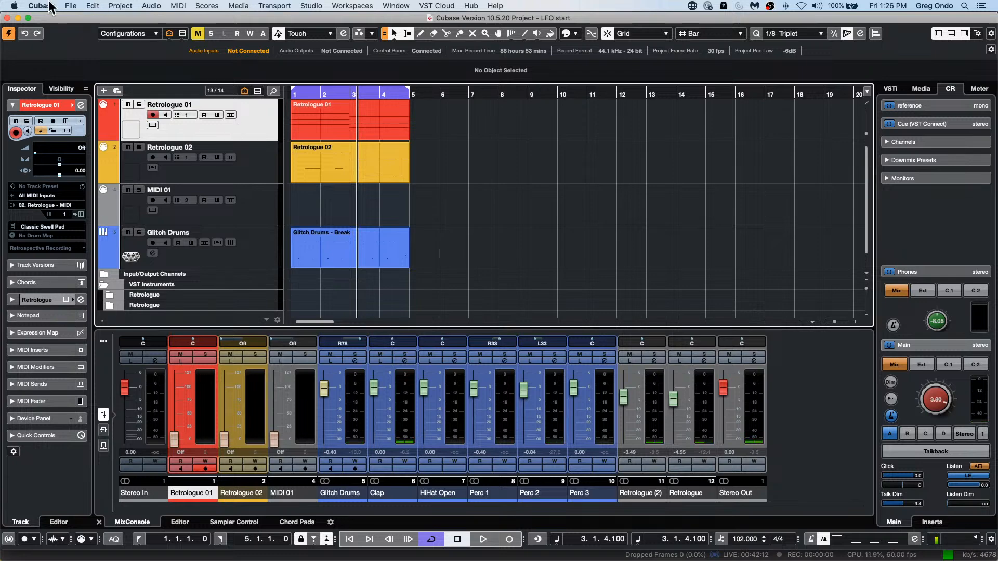
Step: Open and activate LFO.cpr from the same LFO folder, dismissing the missing files list
{"action": "left_click", "coordinate": [71, 6]}
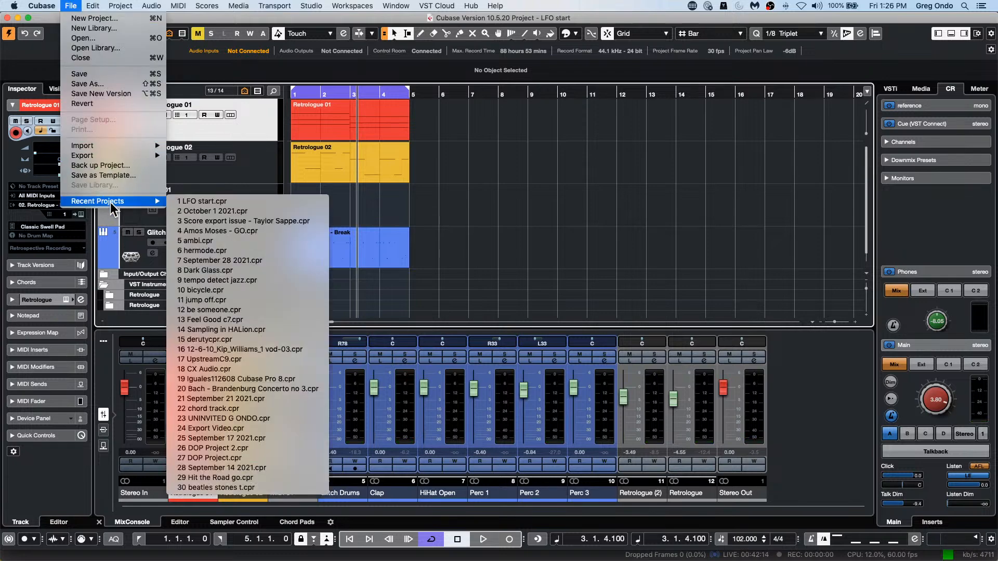
{"action": "left_click", "coordinate": [151, 38]}
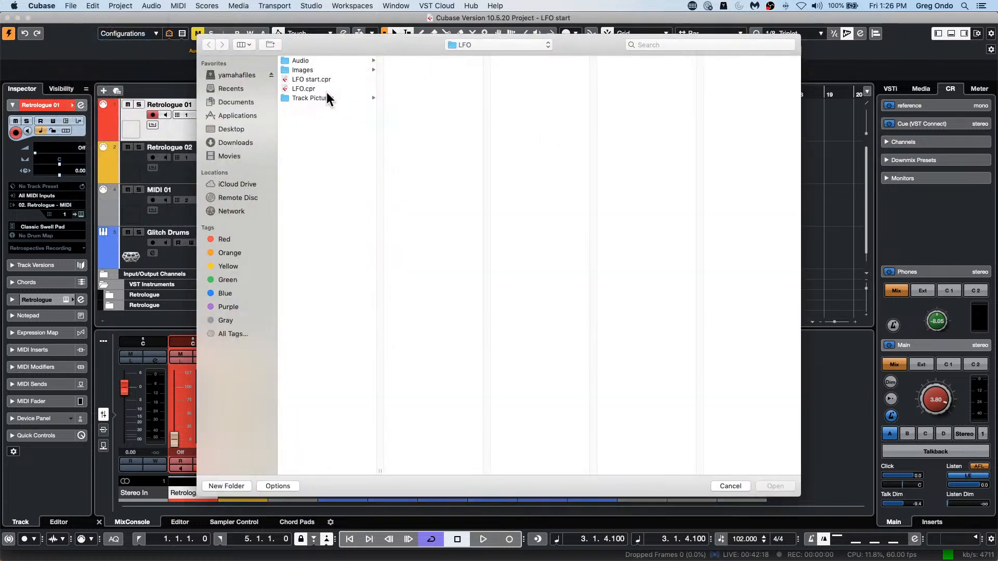
{"action": "double_click", "coordinate": [319, 88]}
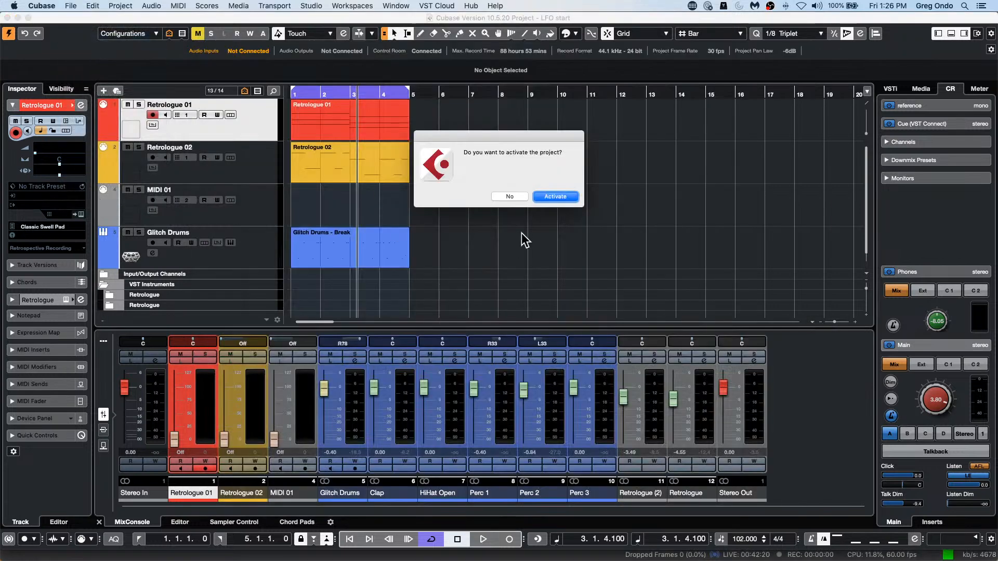
{"action": "left_click", "coordinate": [544, 196]}
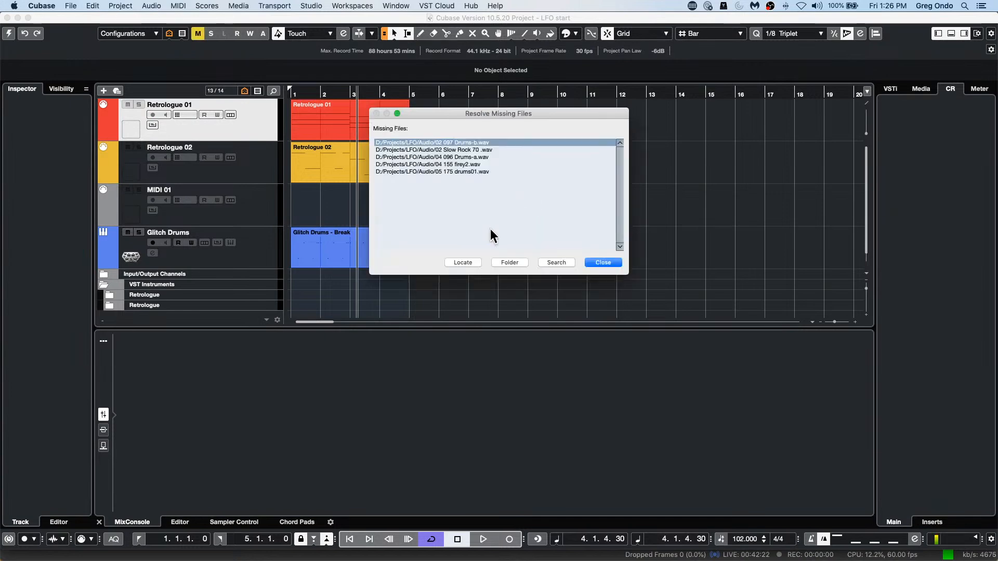
{"action": "left_click", "coordinate": [603, 263]}
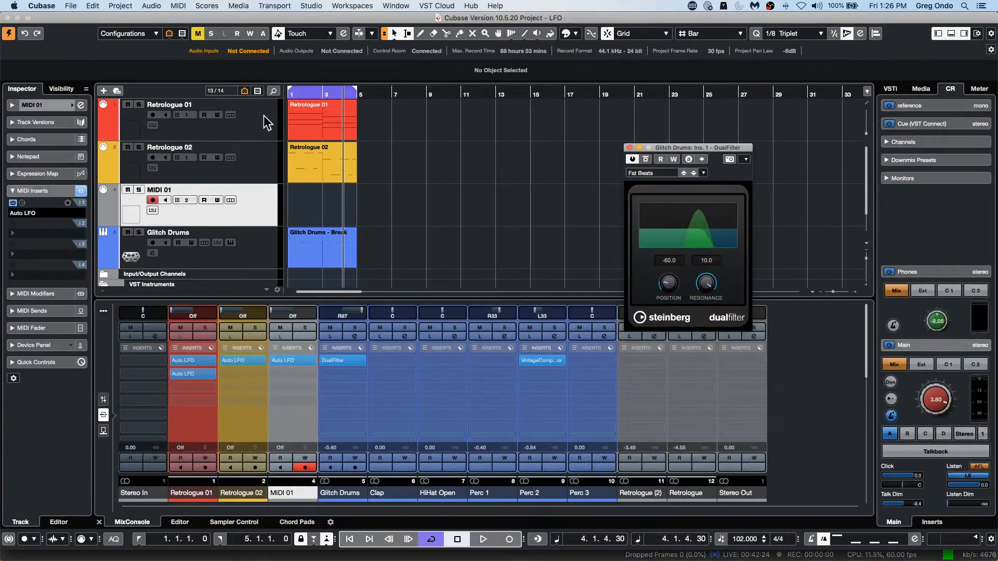
Step: Play the LFO project and lower the Control Room main level to about -0.08 dB during playback
{"action": "key", "text": "space"}
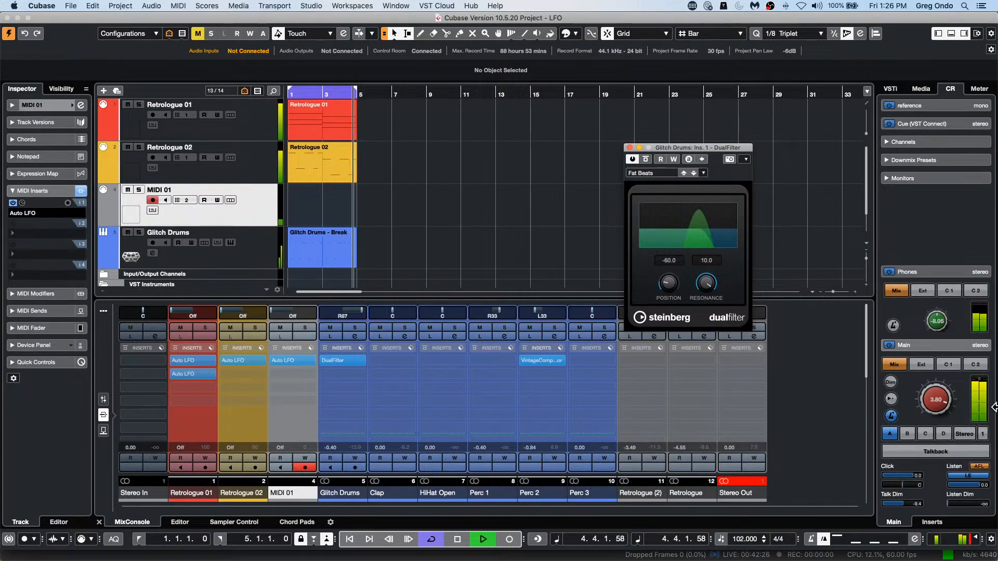
{"action": "left_click_drag", "start_coordinate": [935, 399], "coordinate": [943, 413]}
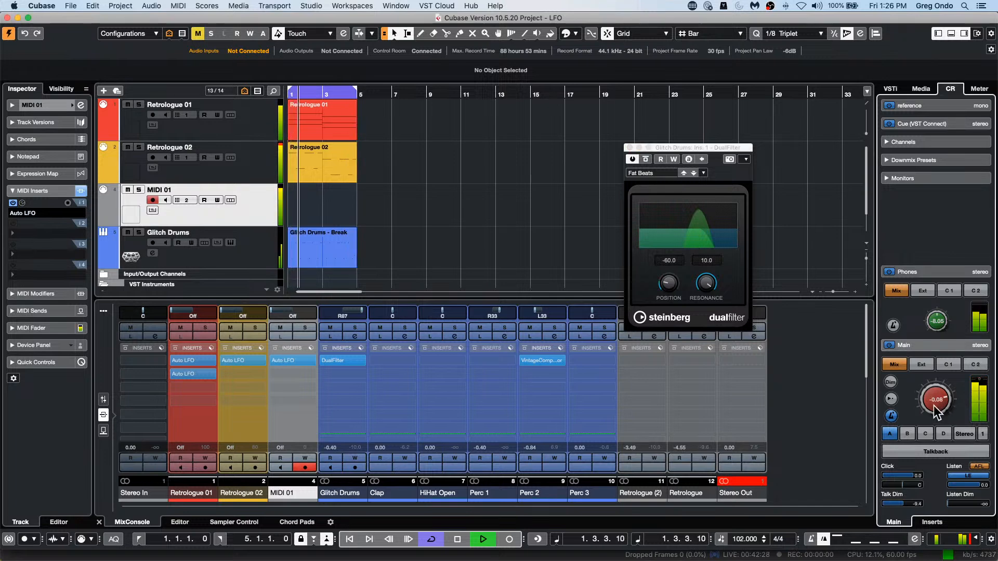
{"action": "key", "text": "space"}
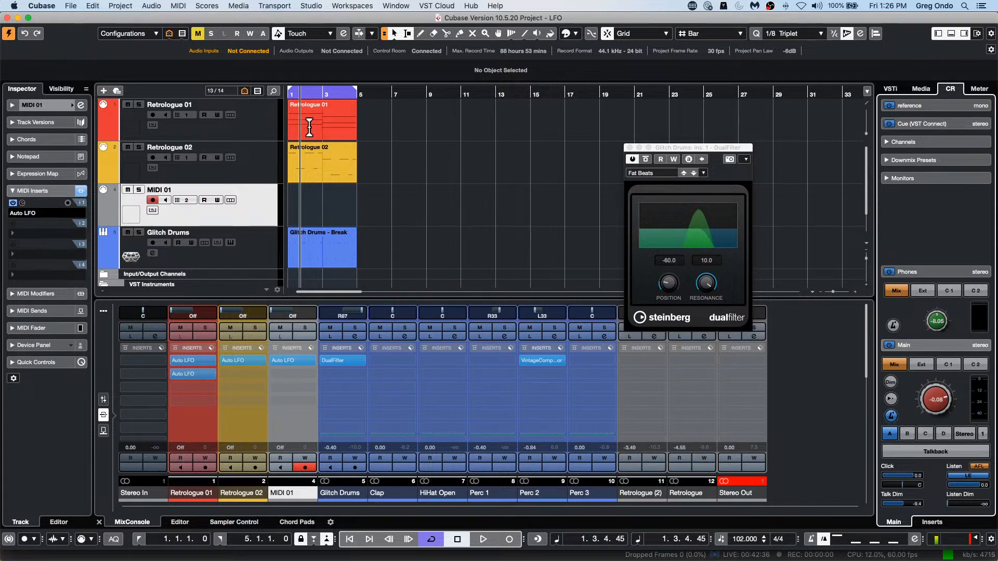
Step: Solo the Retrologue 01 track and switch off both of its Auto LFO MIDI inserts during playback
{"action": "left_click", "coordinate": [271, 126]}
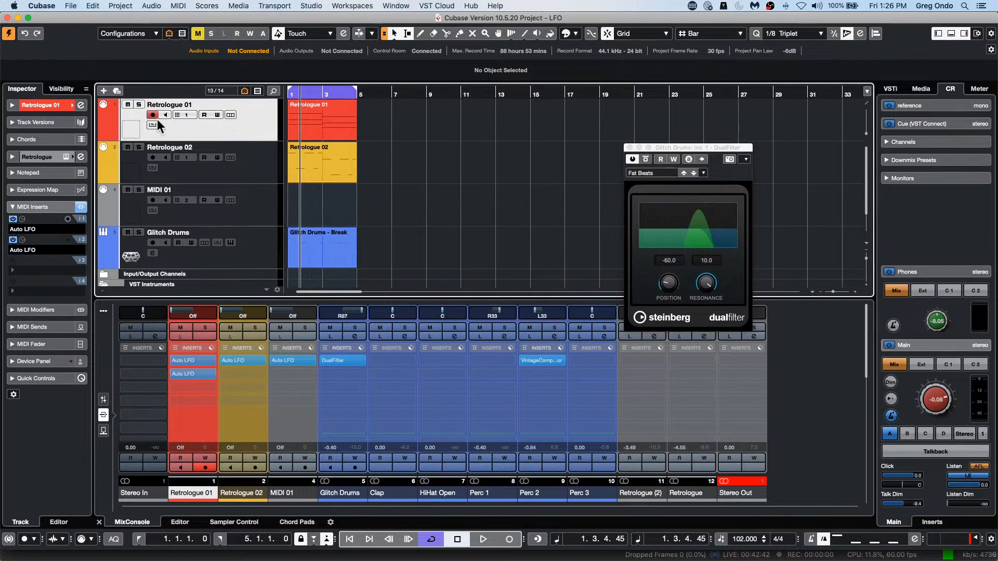
{"action": "left_click", "coordinate": [138, 105]}
{"action": "key", "text": "space"}
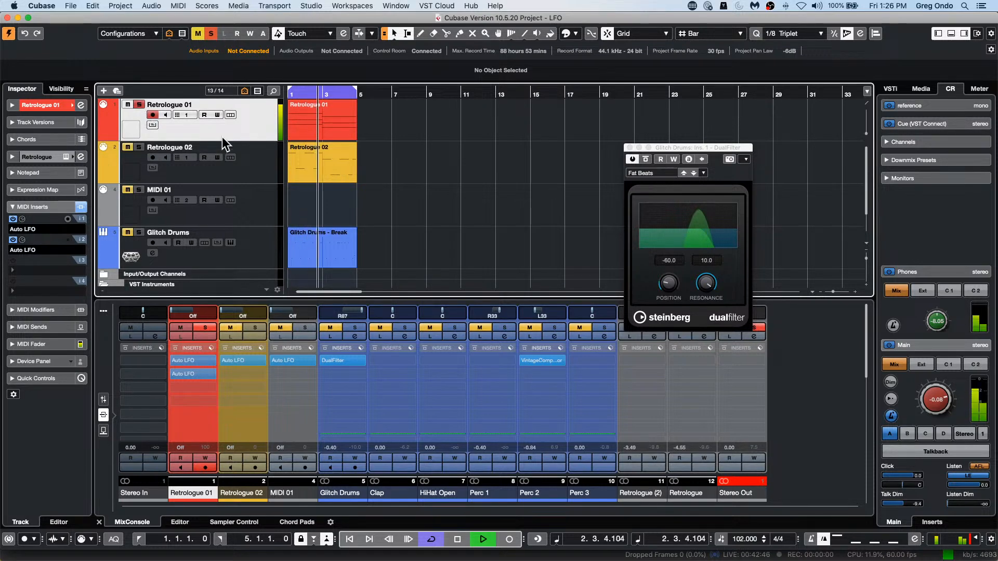
{"action": "left_click", "coordinate": [13, 219]}
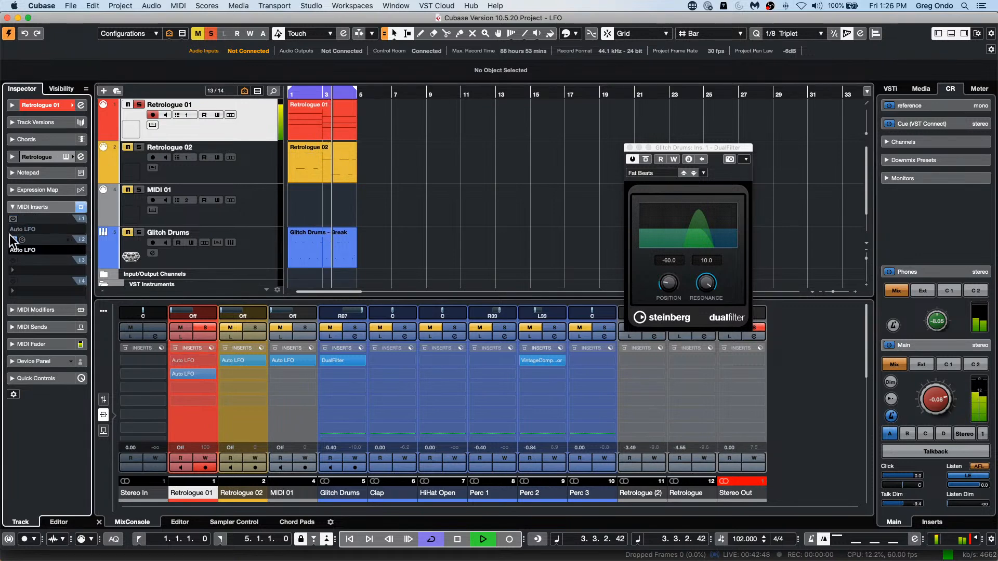
{"action": "left_click", "coordinate": [13, 240]}
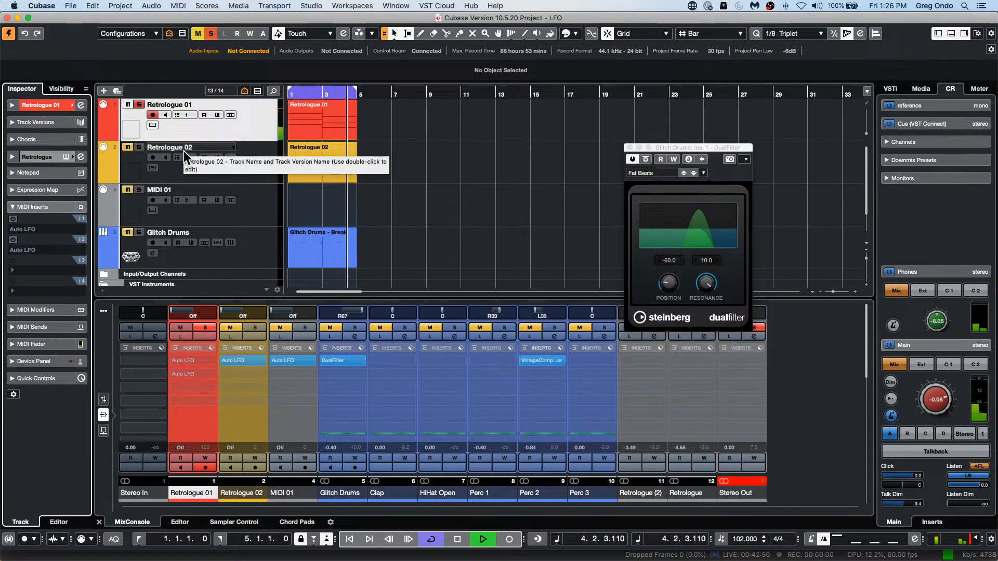
Step: Open the Retrologue instrument window of the Retrologue 01 track and move it up beside the track list
{"action": "left_click", "coordinate": [210, 126]}
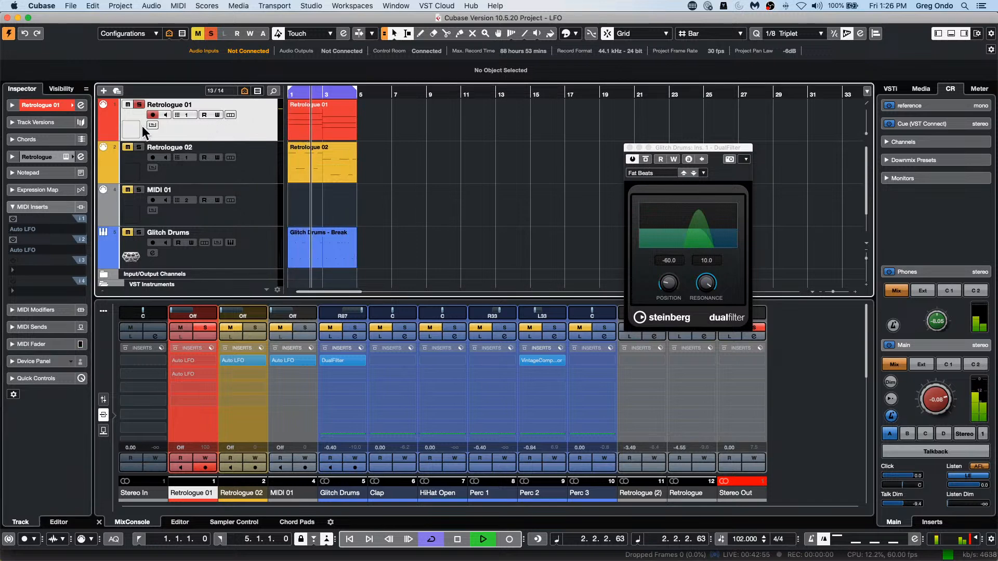
{"action": "right_click", "coordinate": [220, 127]}
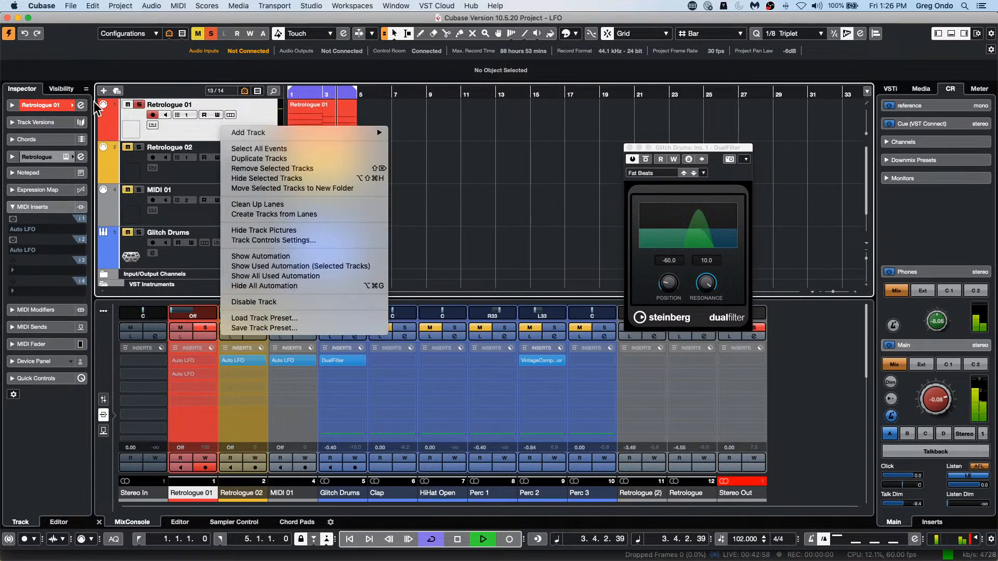
{"action": "left_click", "coordinate": [63, 104]}
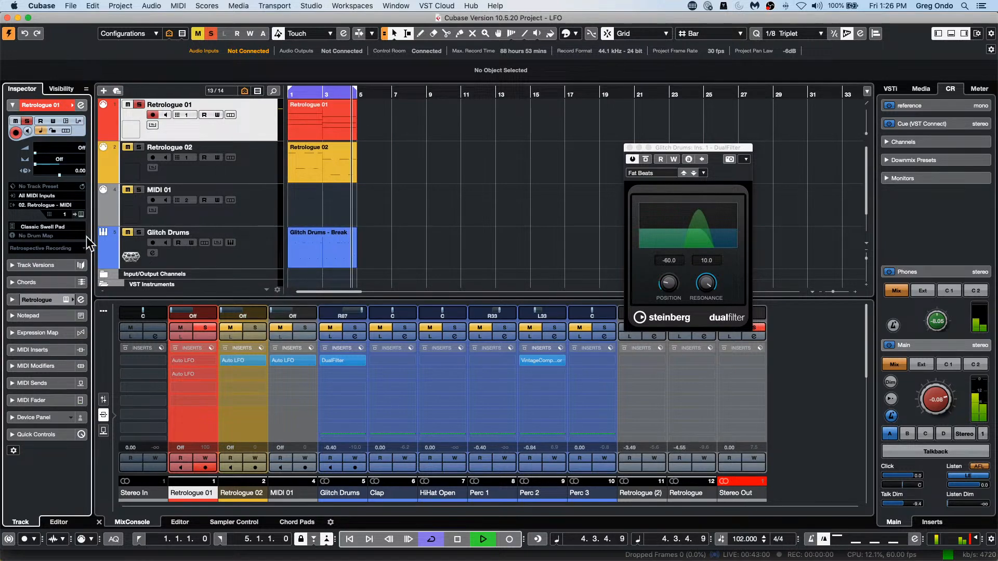
{"action": "left_click", "coordinate": [81, 215]}
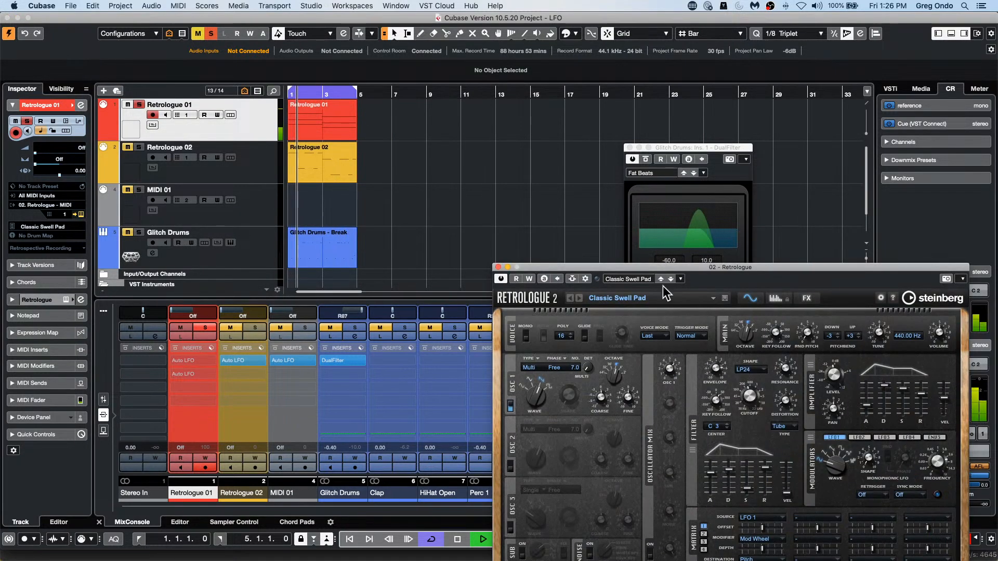
{"action": "left_click_drag", "start_coordinate": [593, 267], "coordinate": [499, 96]}
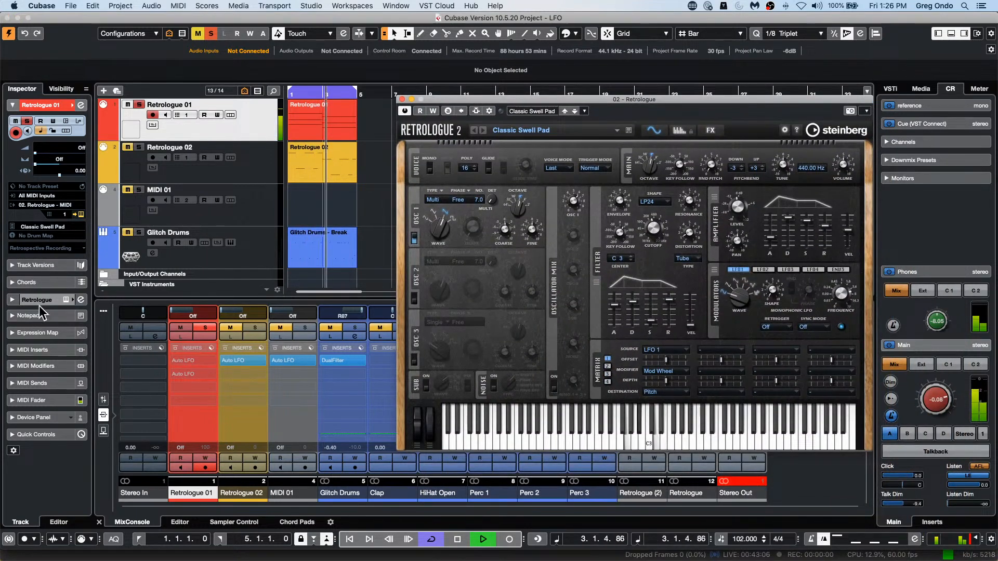
Step: Show the MIDI inserts of the Retrologue 01 track and switch both Auto LFO inserts on
{"action": "left_click", "coordinate": [42, 349]}
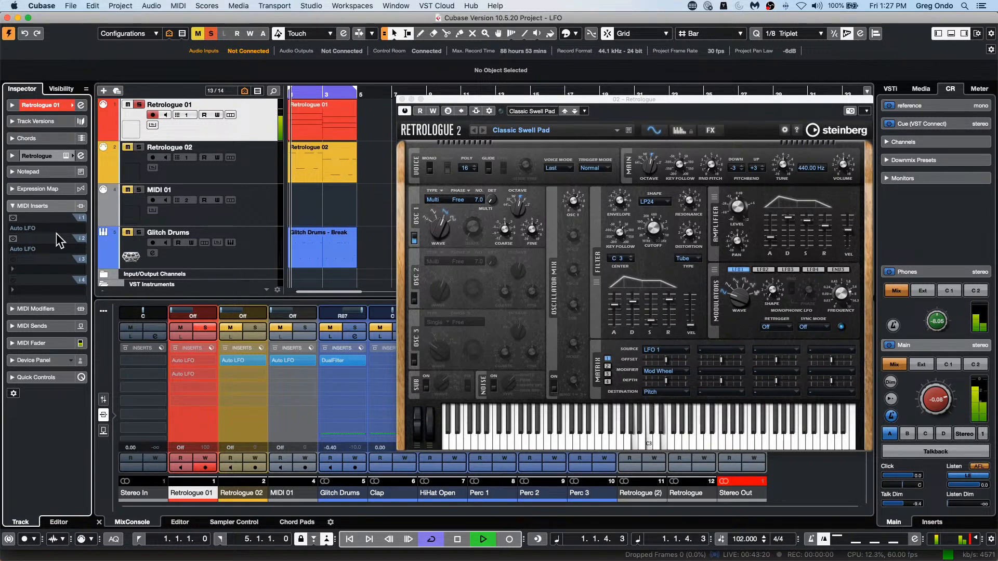
{"action": "left_click", "coordinate": [13, 218]}
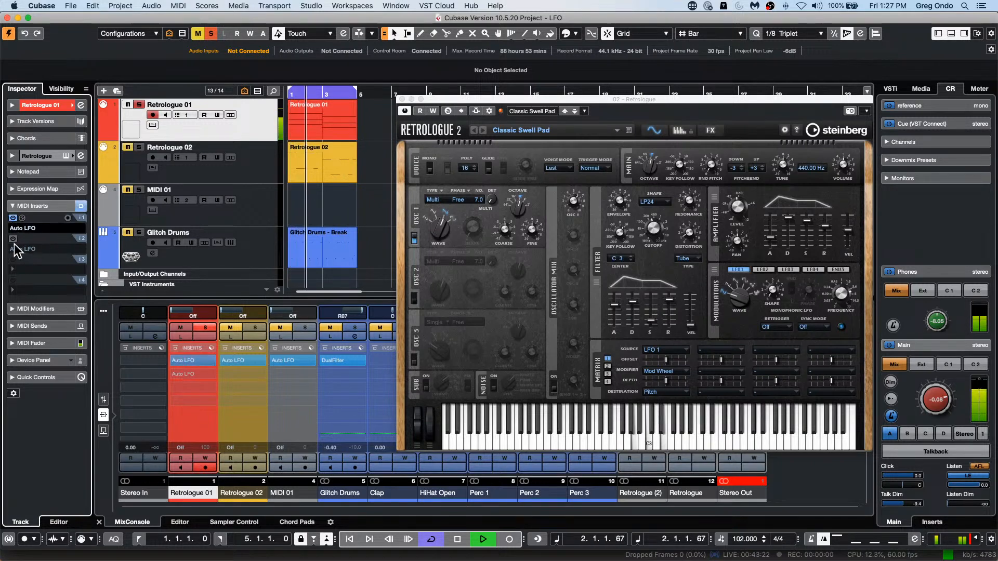
{"action": "left_click", "coordinate": [13, 239]}
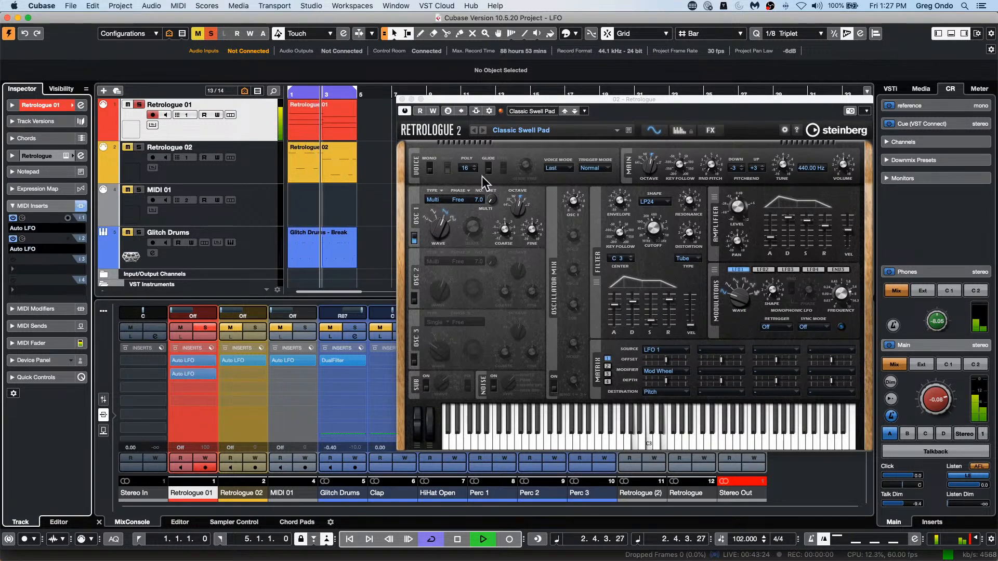
Step: Examine the settings of both Auto LFO inserts on Retrologue 01, keeping the first one's window open beside Retrologue
{"action": "left_click", "coordinate": [22, 218]}
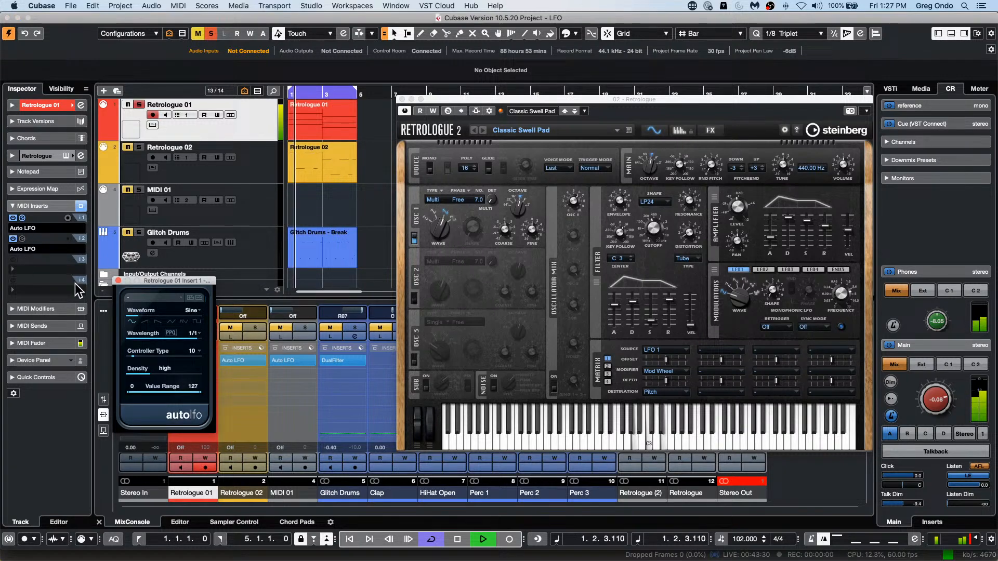
{"action": "left_click", "coordinate": [23, 239]}
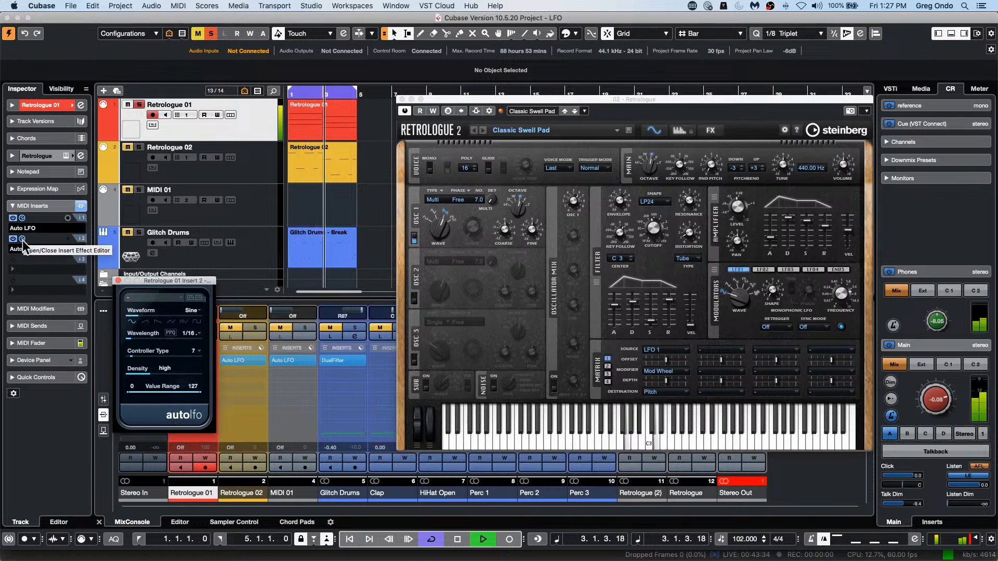
{"action": "left_click", "coordinate": [22, 239]}
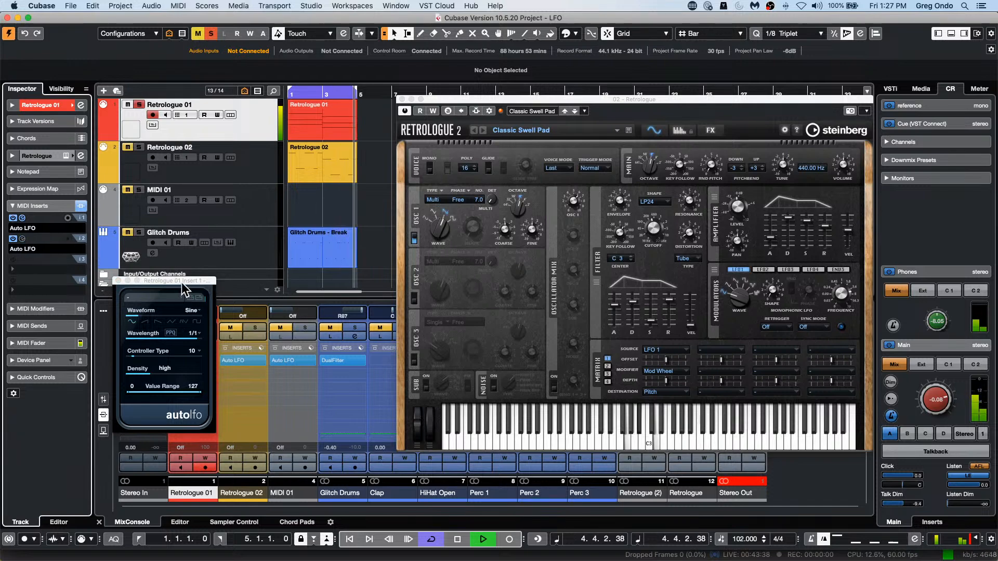
{"action": "left_click_drag", "start_coordinate": [182, 281], "coordinate": [314, 271]}
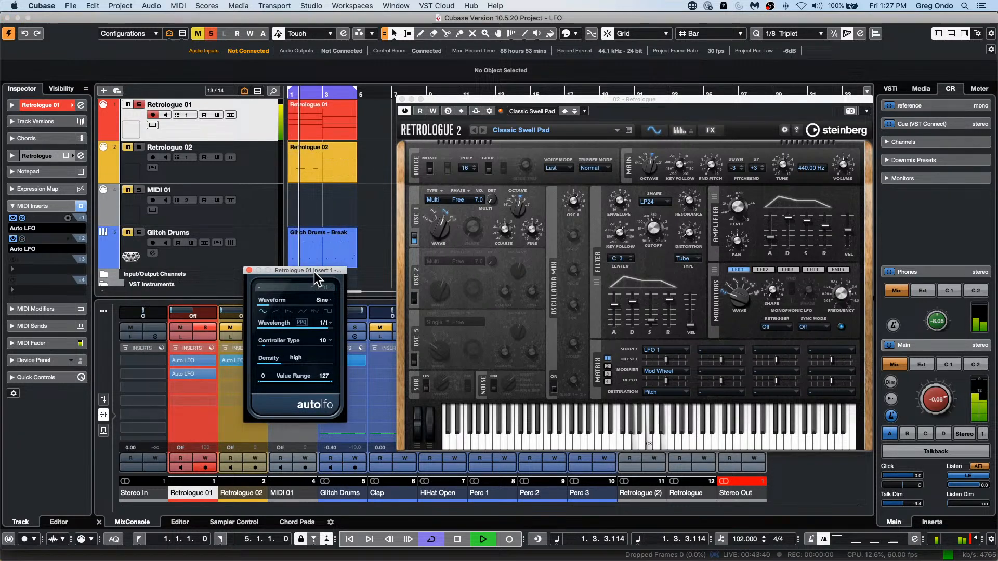
{"action": "left_click", "coordinate": [21, 218]}
{"action": "left_click", "coordinate": [22, 218]}
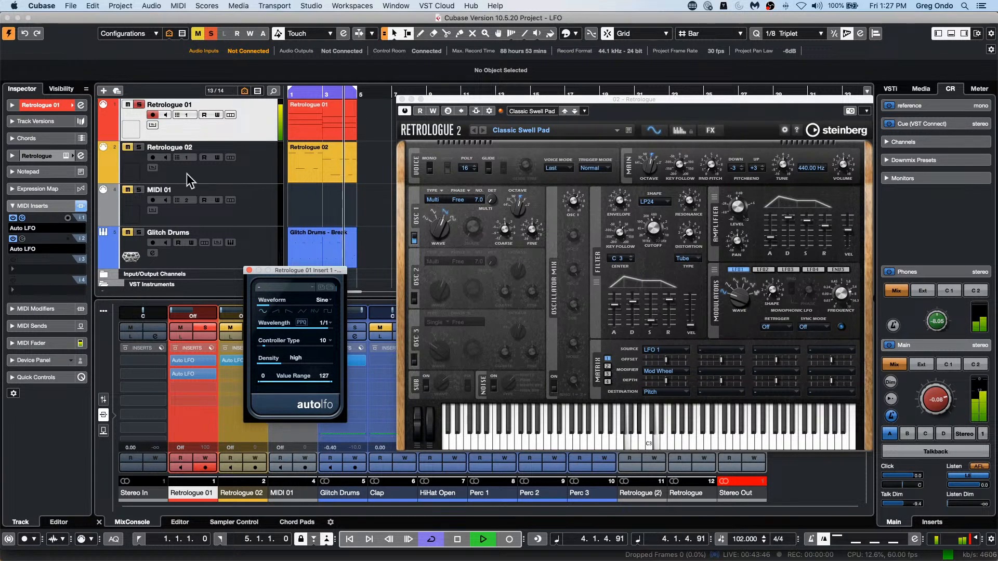
Step: Stop playback, view the control assignment options of Retrologue's filter cutoff, and close the Auto LFO and Retrologue windows
{"action": "key", "text": "space"}
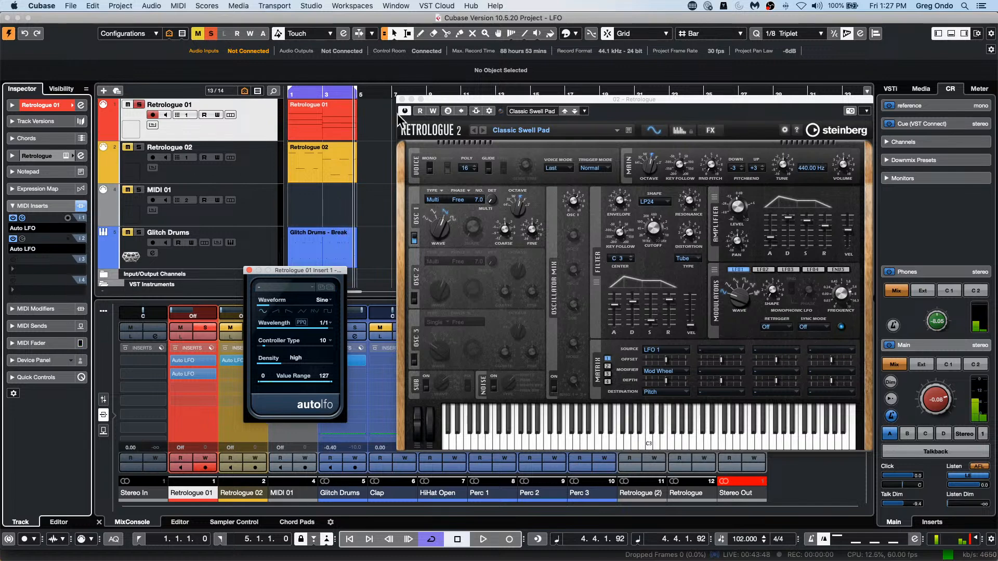
{"action": "right_click", "coordinate": [652, 229]}
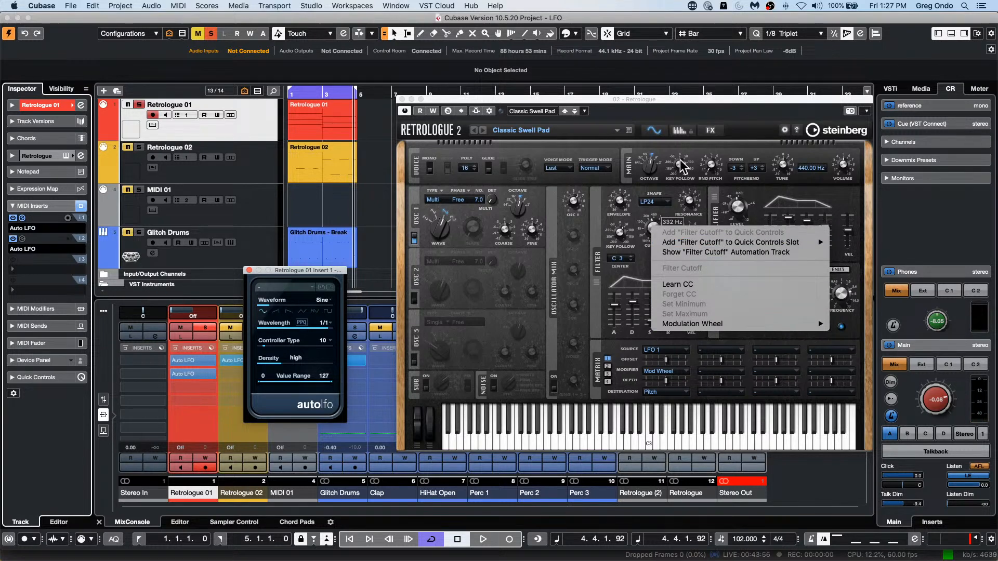
{"action": "left_click", "coordinate": [401, 103]}
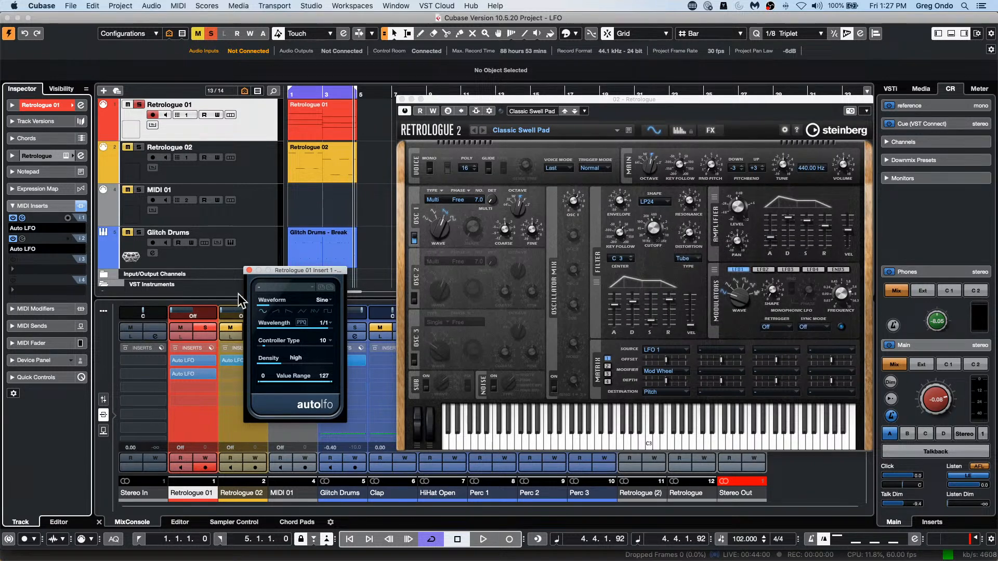
{"action": "left_click", "coordinate": [249, 270]}
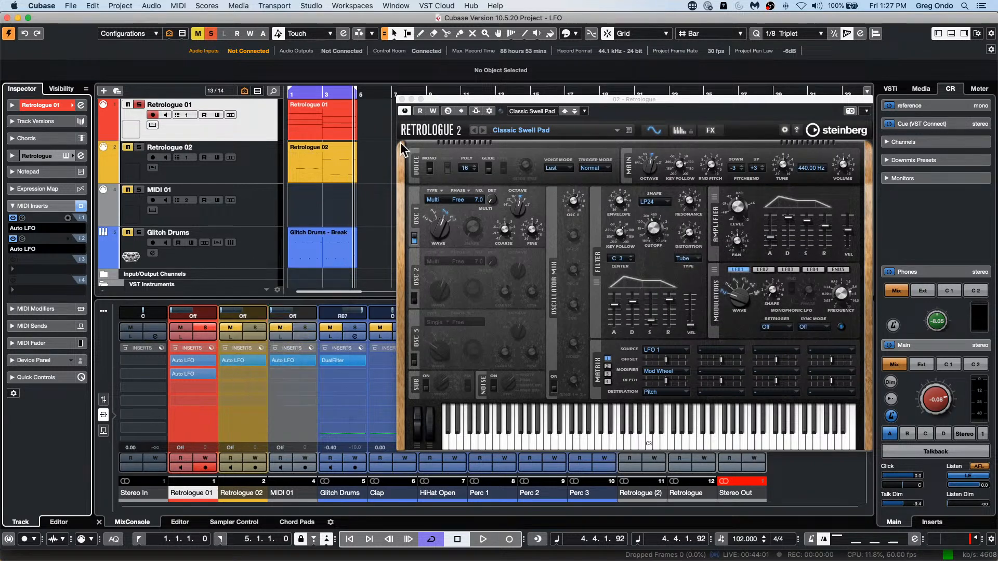
{"action": "left_click", "coordinate": [402, 99]}
Step: Restart playback, unsolo the Retrologue 01 track and lower the Control Room main level to about -6.97 dB
{"action": "key", "text": "space"}
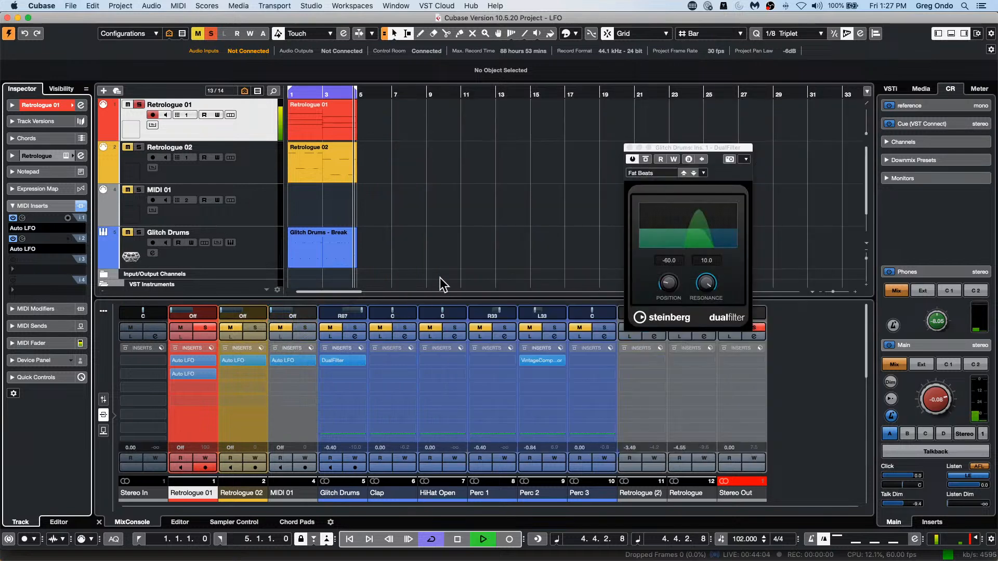
{"action": "left_click", "coordinate": [138, 104]}
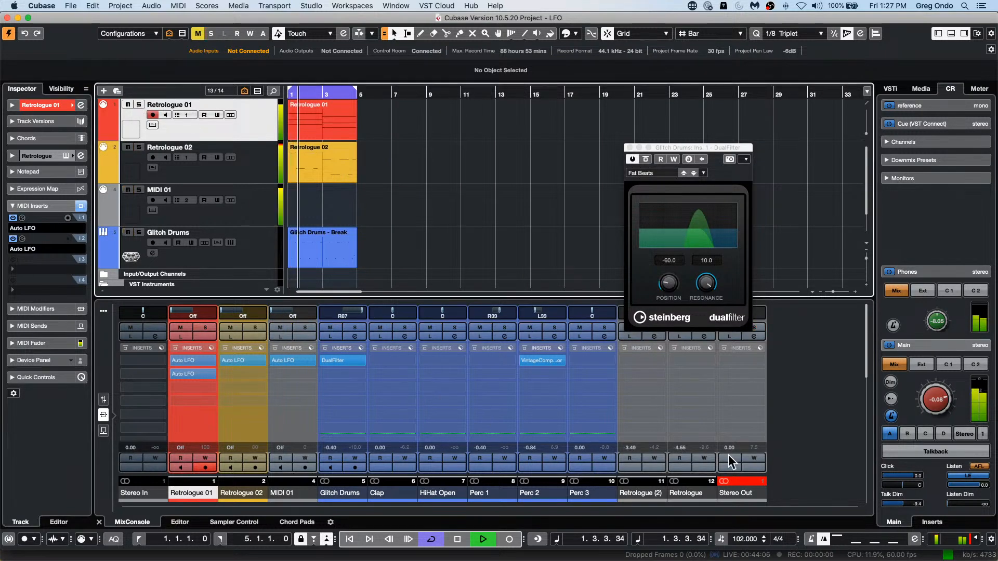
{"action": "left_click_drag", "start_coordinate": [933, 401], "coordinate": [930, 421]}
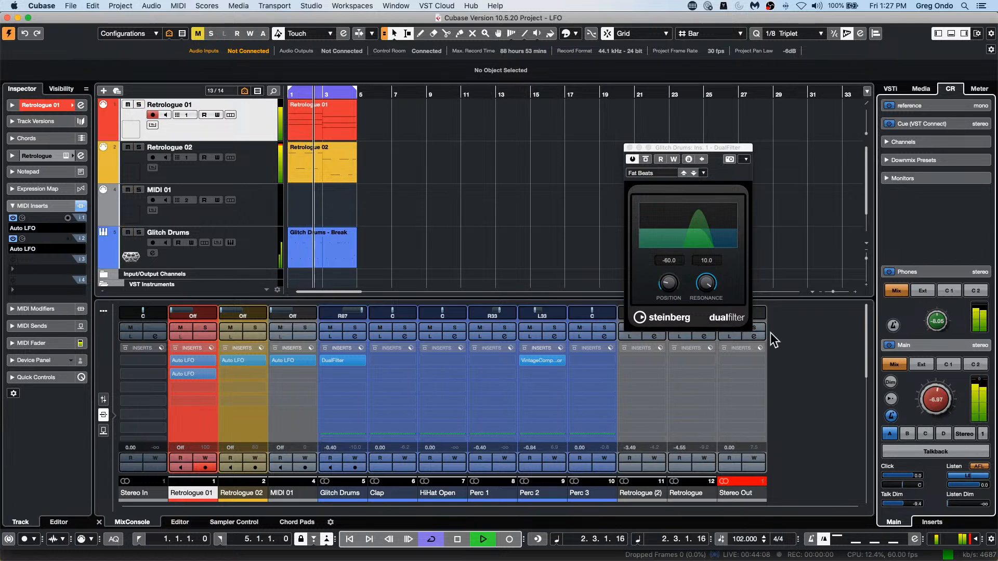
Step: Solo the Glitch Drums track and sweep its DualFilter position to about -23.4, viewing the parameter's assignment options
{"action": "left_click_drag", "start_coordinate": [667, 282], "coordinate": [500, 297]}
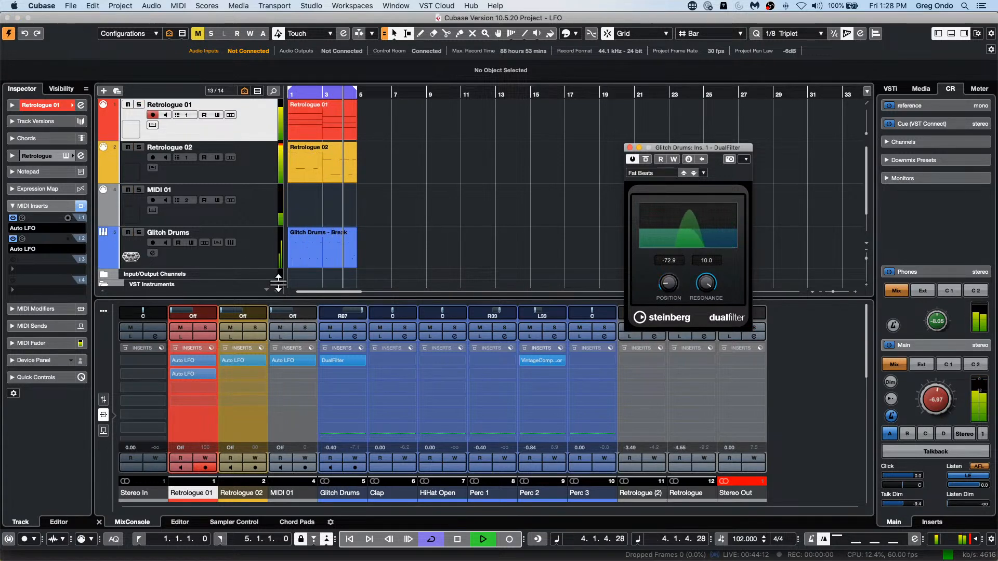
{"action": "left_click", "coordinate": [139, 232]}
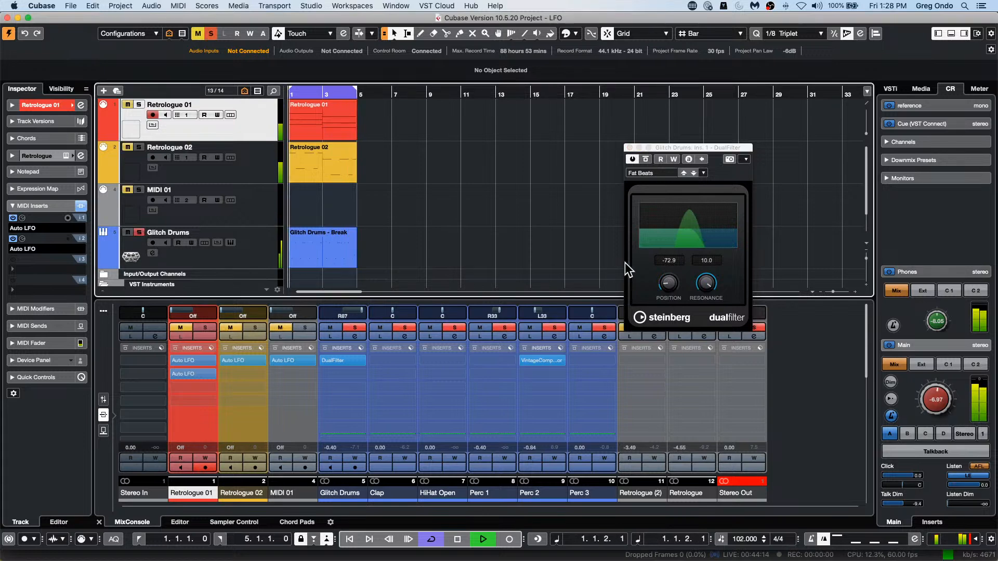
{"action": "mouse_move", "coordinate": [667, 282]}
{"action": "left_mouse_down"}
{"action": "mouse_move", "coordinate": [676, 260]}
{"action": "mouse_move", "coordinate": [672, 304]}
{"action": "mouse_move", "coordinate": [668, 274]}
{"action": "left_mouse_up"}
{"action": "right_click", "coordinate": [668, 281]}
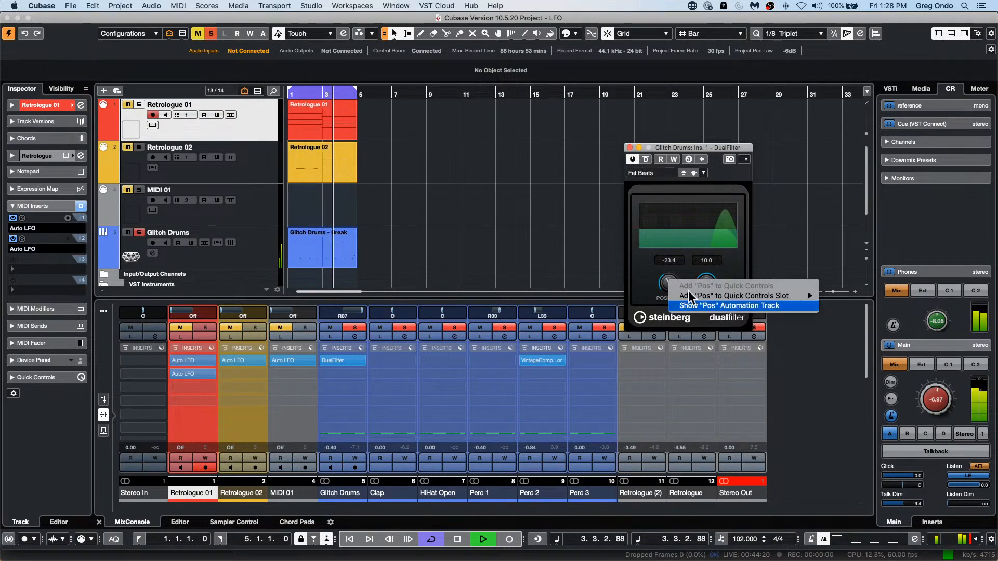
{"action": "left_click", "coordinate": [455, 540]}
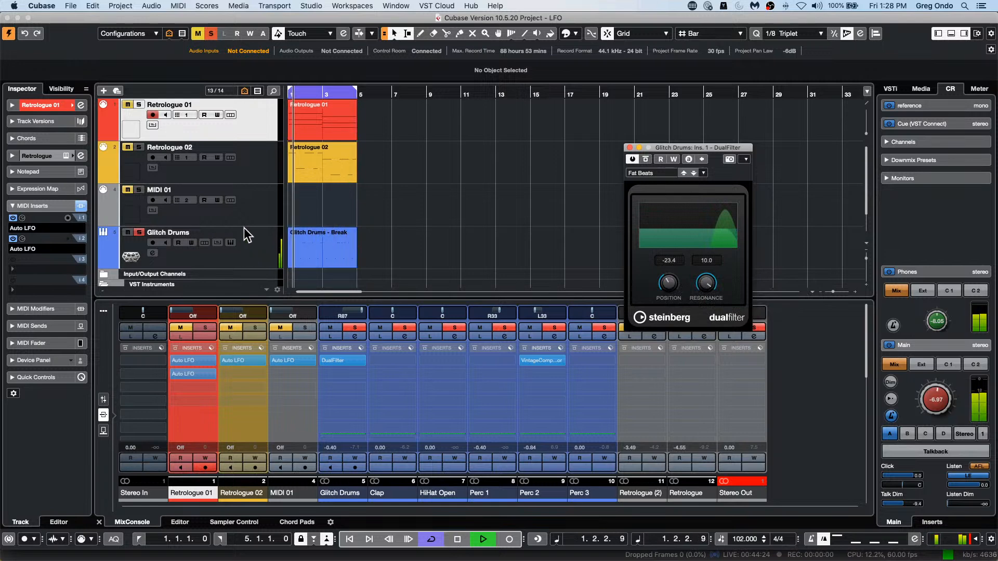
Step: Select the MIDI 01 track, stop playback and show the track's MIDI input and output routing
{"action": "left_click", "coordinate": [211, 212]}
{"action": "key", "text": "space"}
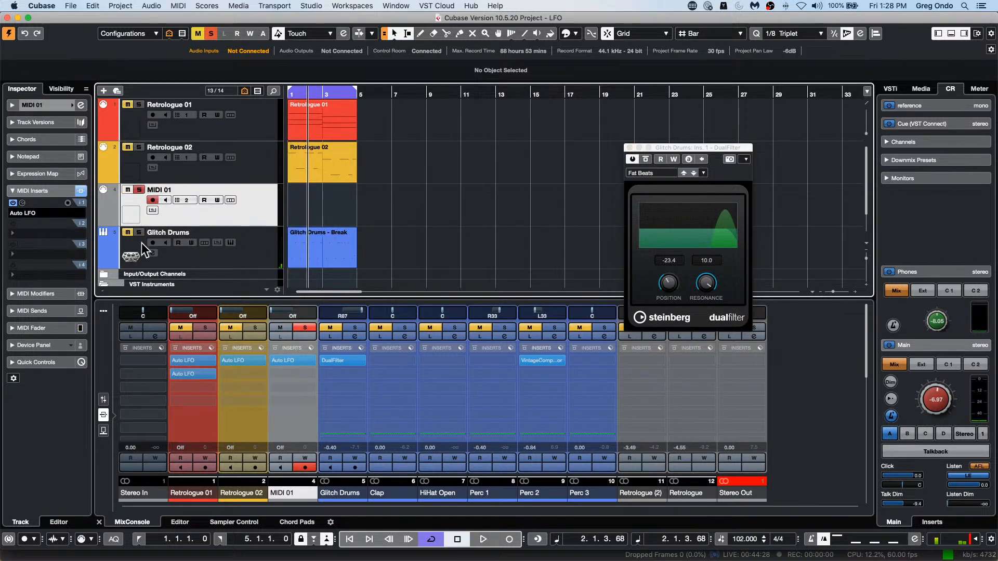
{"action": "left_click", "coordinate": [56, 105]}
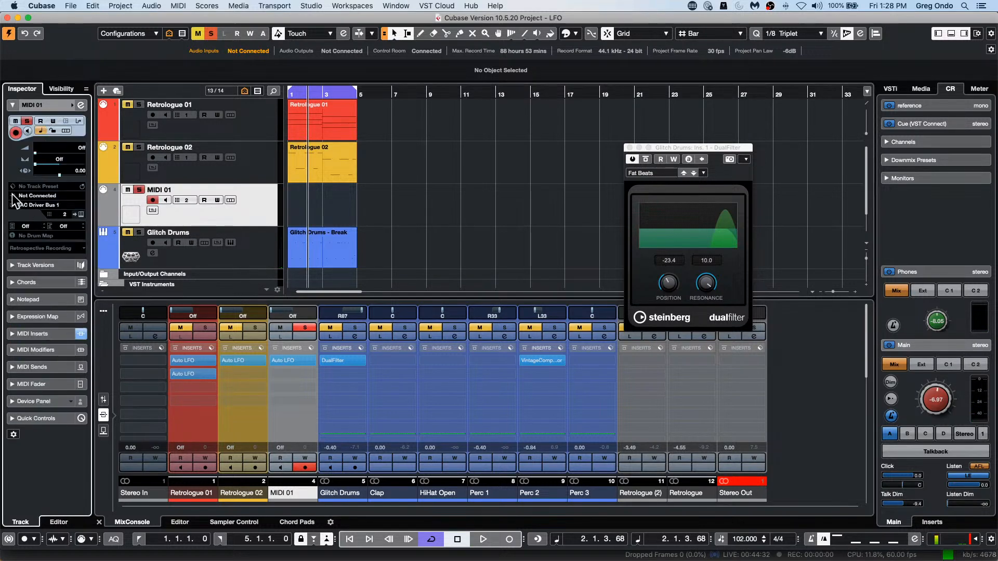
Step: In Studio Setup, set both the MIDI input and MIDI output of Generic Remote 3 to IAC Driver Bus 1
{"action": "left_click", "coordinate": [312, 6]}
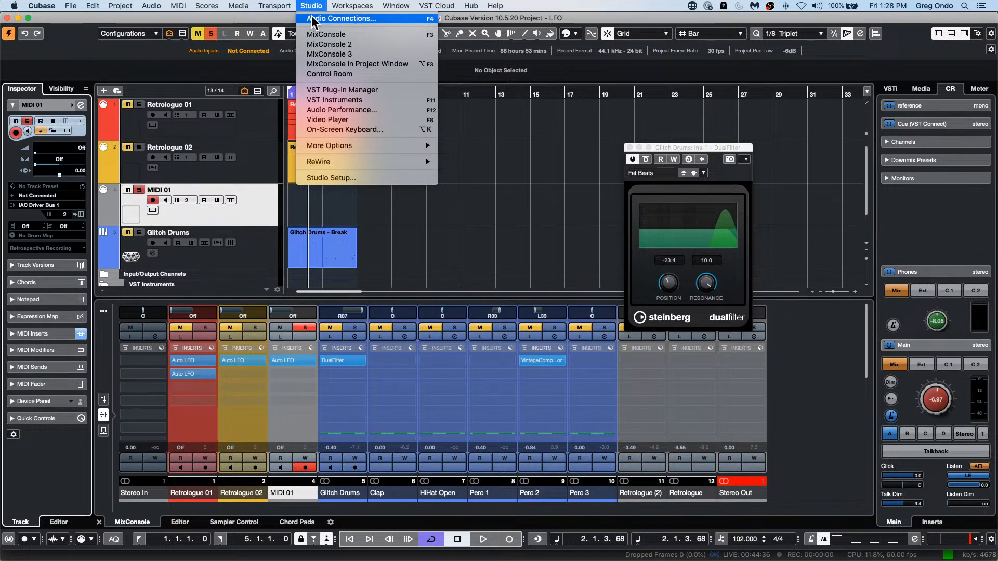
{"action": "left_click", "coordinate": [363, 178]}
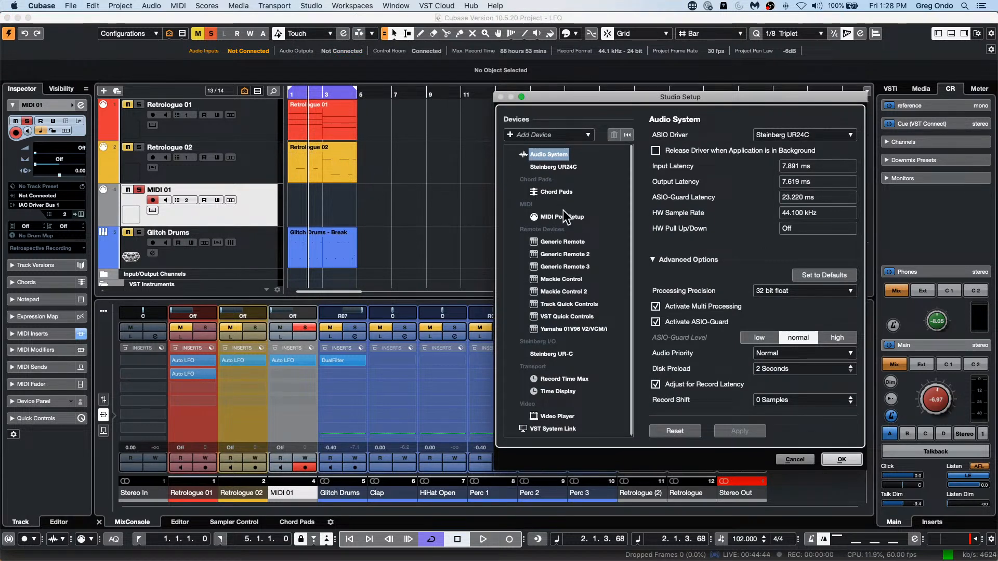
{"action": "left_click", "coordinate": [559, 266]}
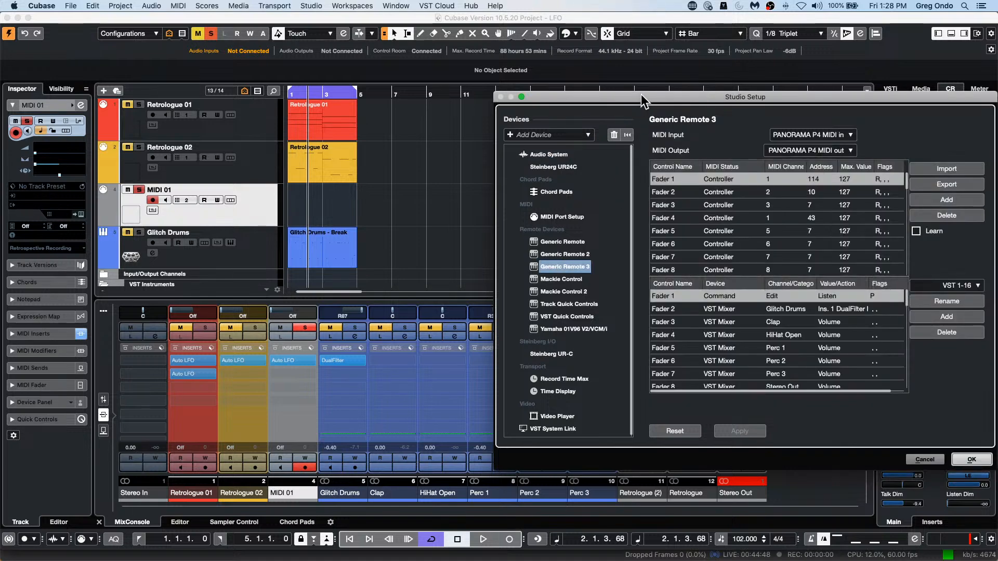
{"action": "left_click_drag", "start_coordinate": [646, 94], "coordinate": [299, 85]}
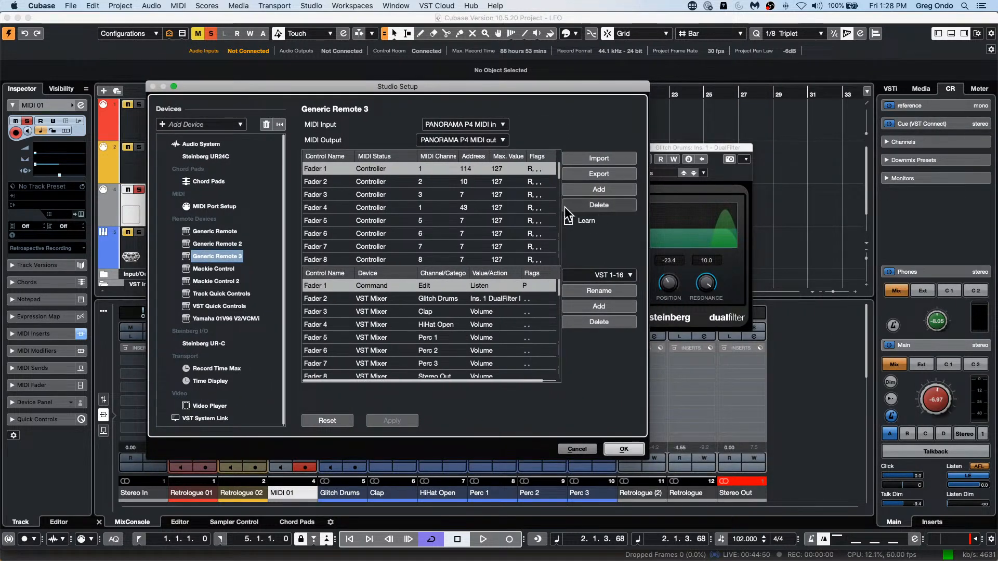
{"action": "left_click", "coordinate": [494, 124]}
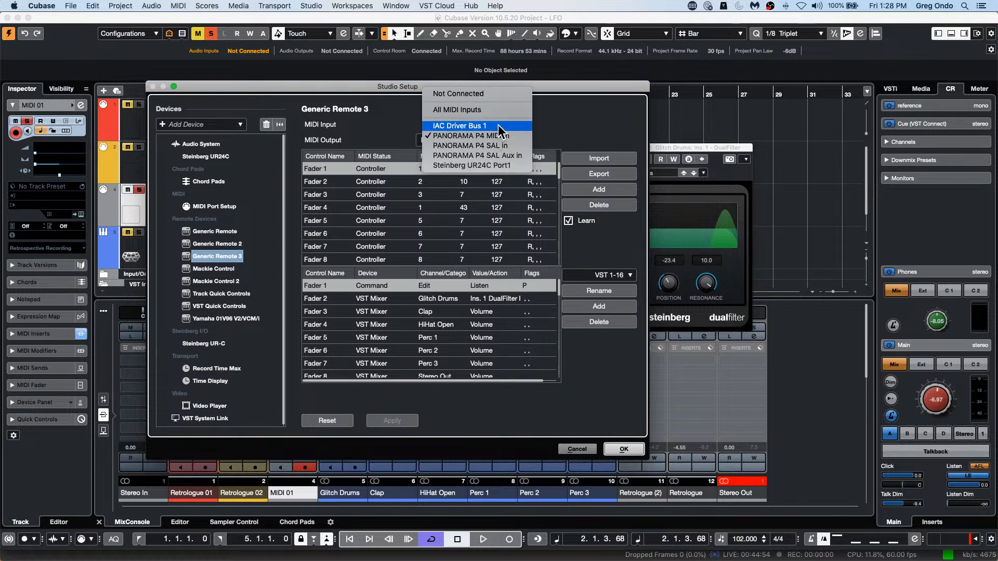
{"action": "left_click", "coordinate": [498, 126]}
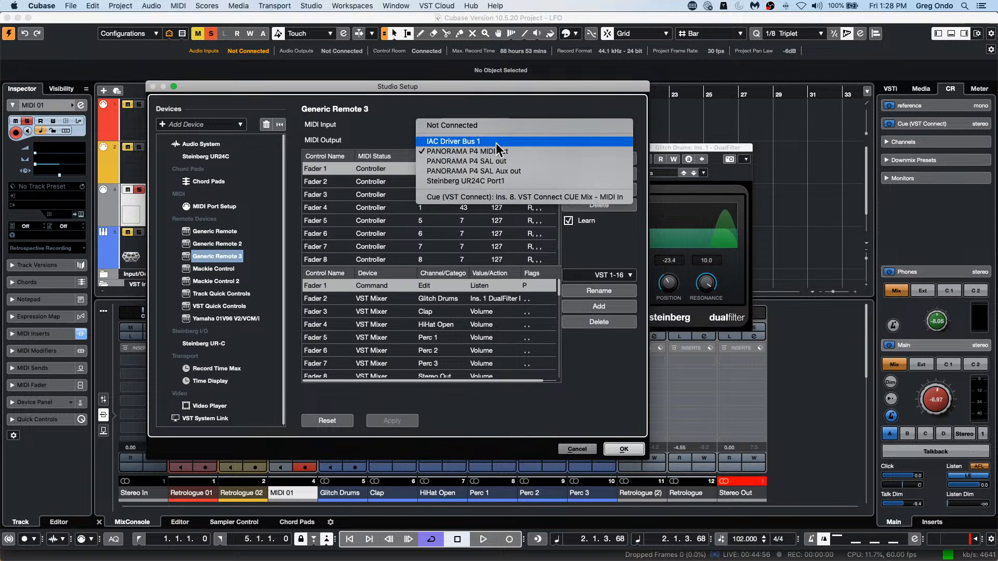
{"action": "left_click", "coordinate": [496, 141]}
Step: Move the Studio Setup window aside and select Fader 2 in both the control and assignment tables of Generic Remote 3
{"action": "left_click_drag", "start_coordinate": [482, 85], "coordinate": [711, 116]}
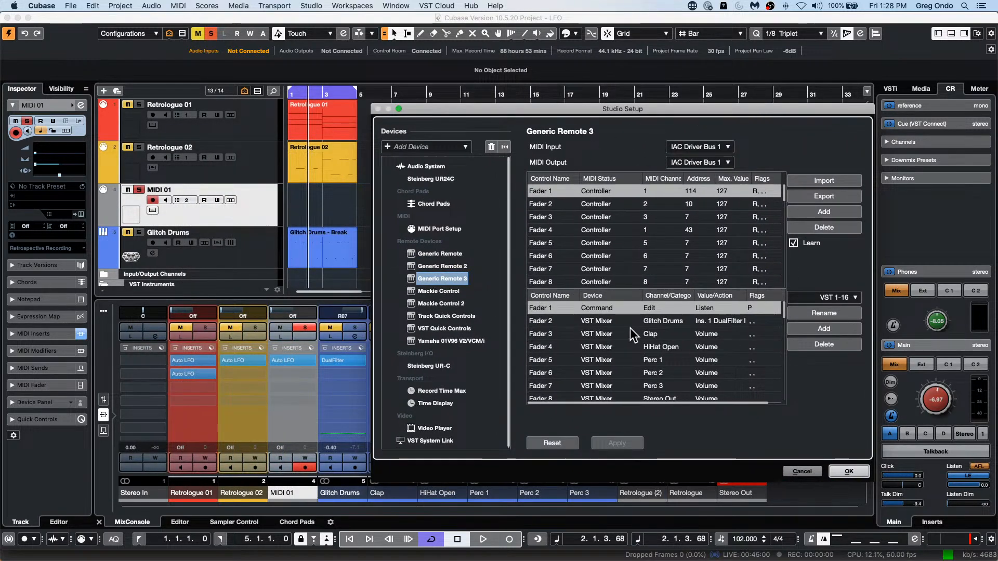
{"action": "left_click", "coordinate": [572, 205]}
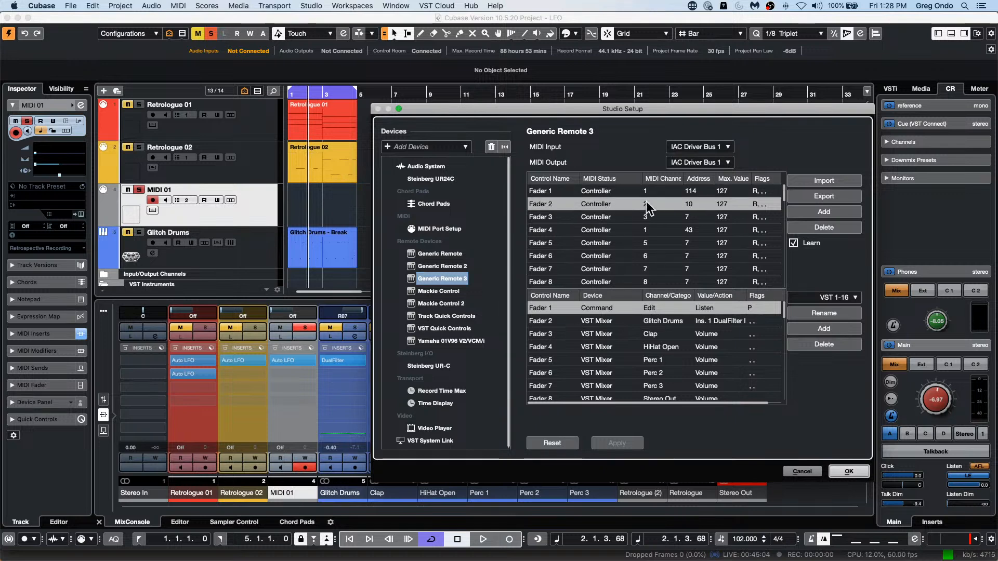
{"action": "left_click", "coordinate": [553, 323]}
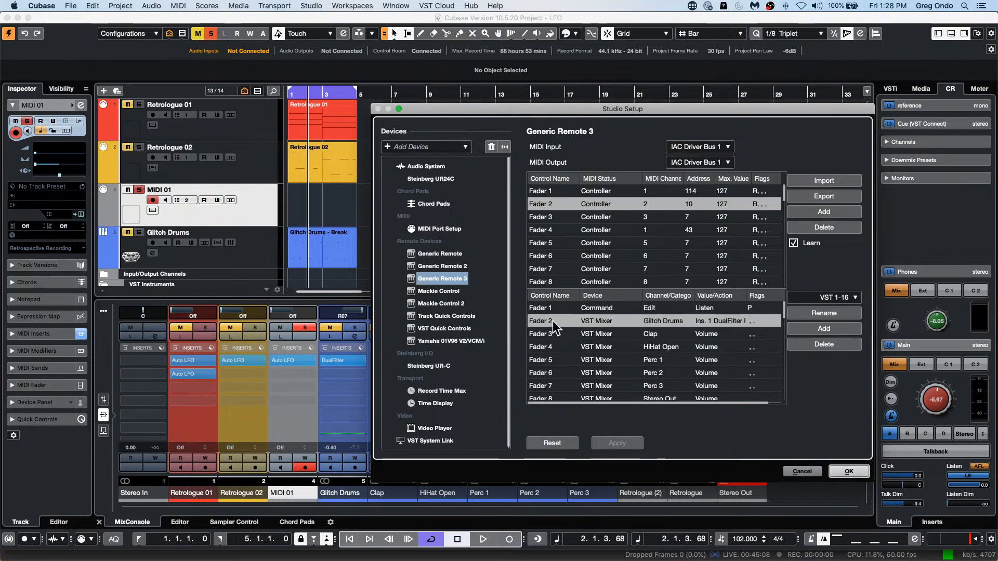
Step: Assign Fader 2 of Generic Remote 3 to the VST Mixer's Glitch Drums channel, Ins. 1 DualFilter Pos, and confirm Studio Setup
{"action": "left_click", "coordinate": [596, 322]}
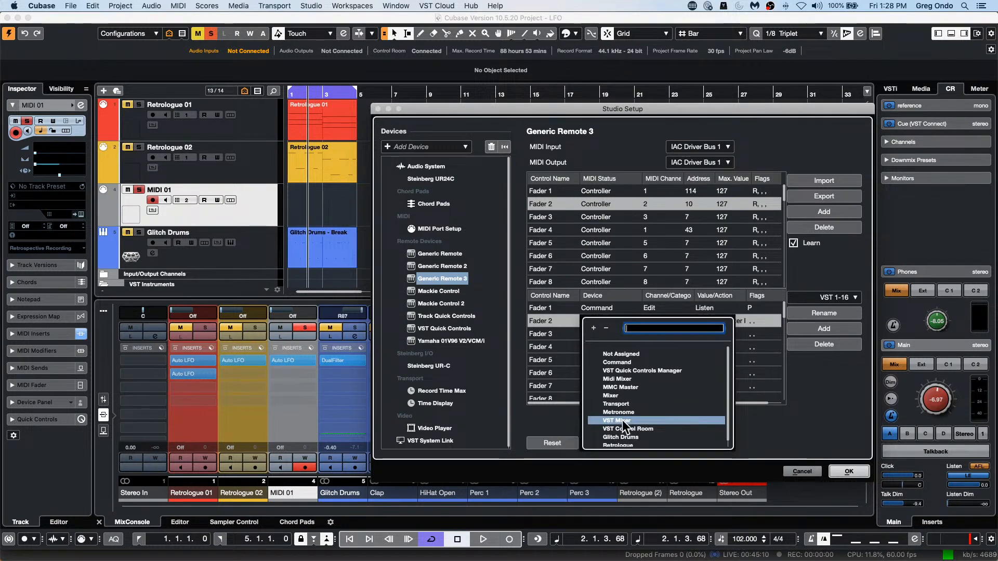
{"action": "left_click", "coordinate": [623, 421]}
{"action": "left_click", "coordinate": [673, 320]}
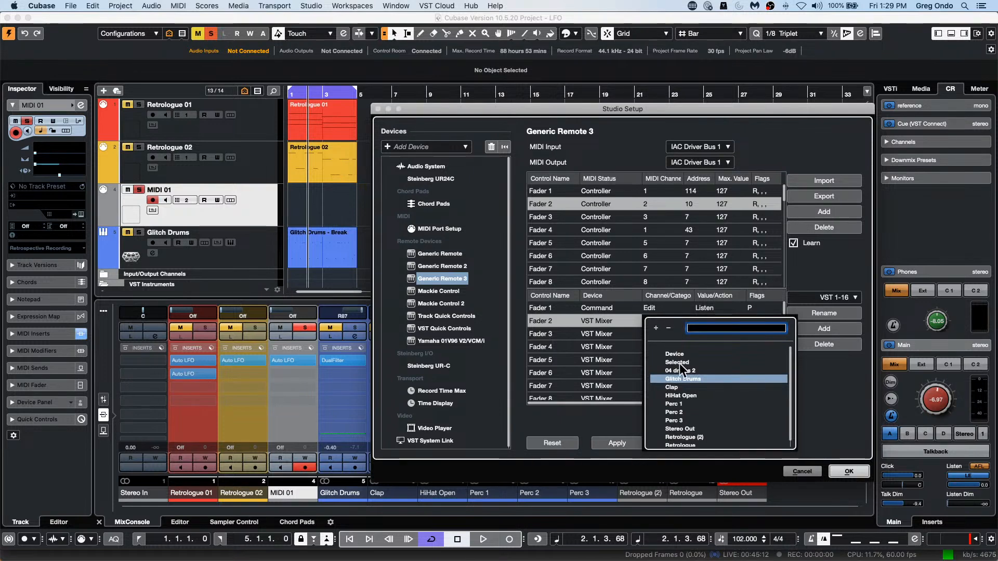
{"action": "left_click", "coordinate": [682, 378]}
{"action": "left_click", "coordinate": [712, 323]}
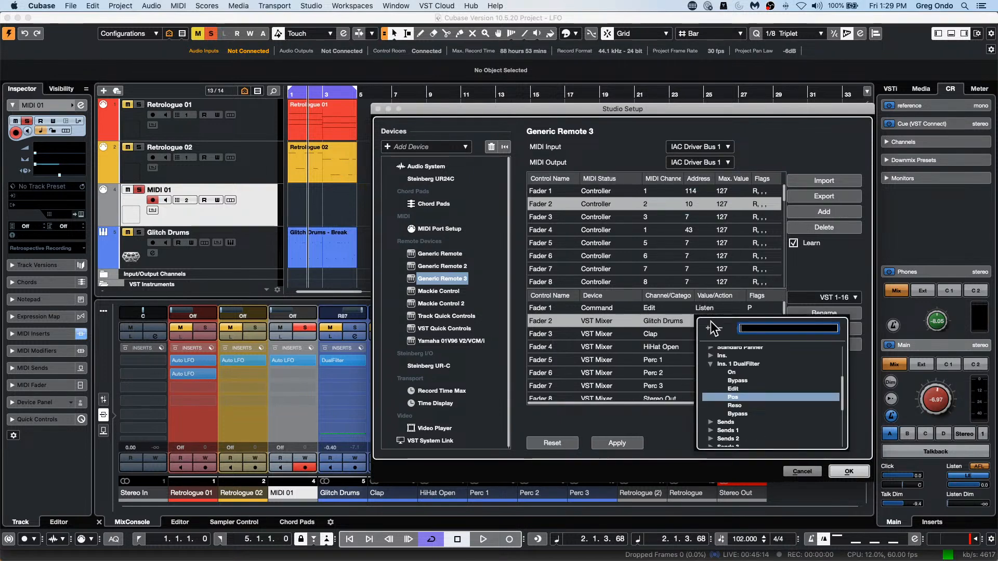
{"action": "left_click", "coordinate": [741, 398]}
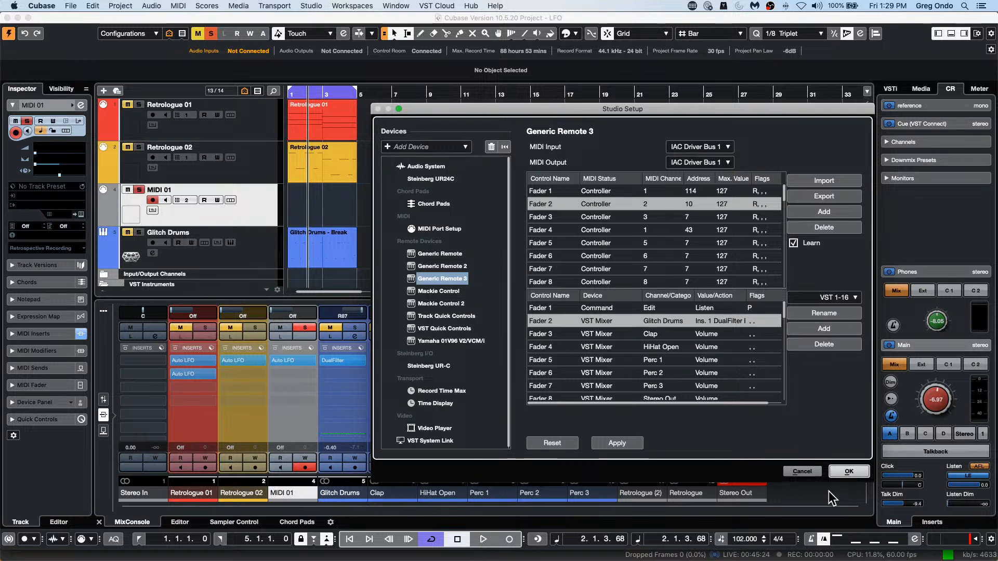
{"action": "left_click", "coordinate": [849, 471]}
Step: Start playback, show the MIDI 01 track's MIDI inserts and review the Generic Remote 3 assignments in Studio Setup
{"action": "left_click", "coordinate": [483, 539]}
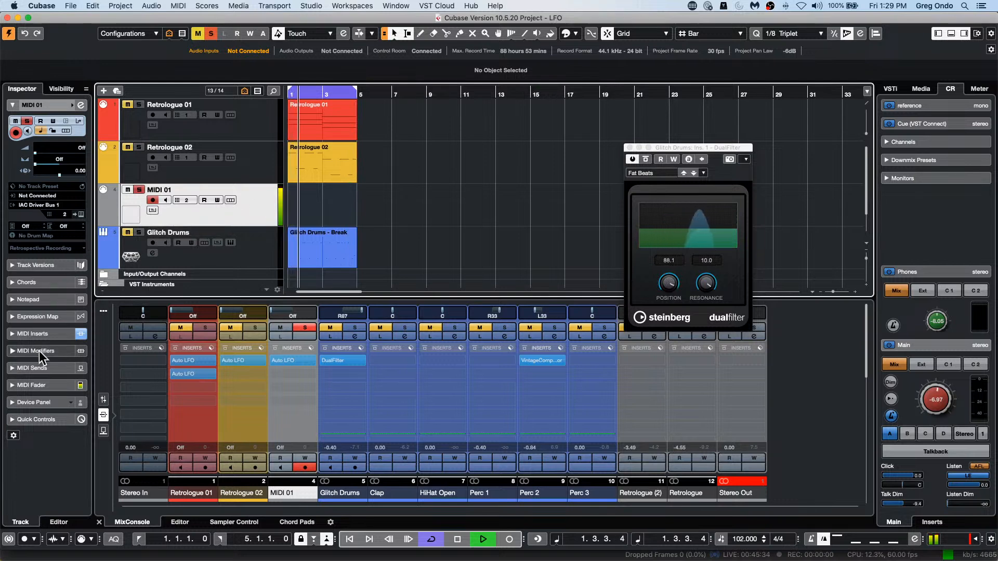
{"action": "left_click", "coordinate": [45, 336]}
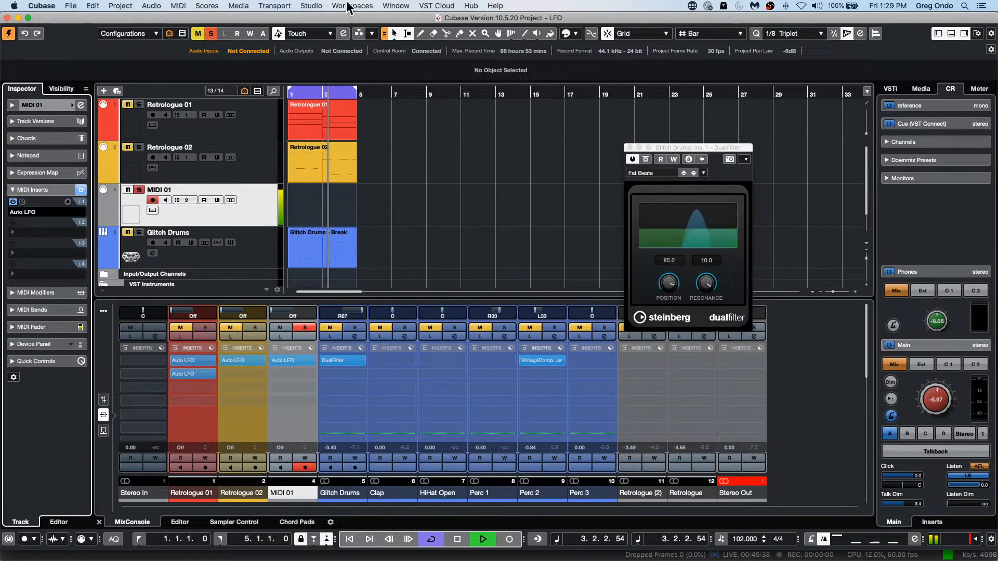
{"action": "left_click", "coordinate": [311, 6]}
{"action": "left_click", "coordinate": [395, 97]}
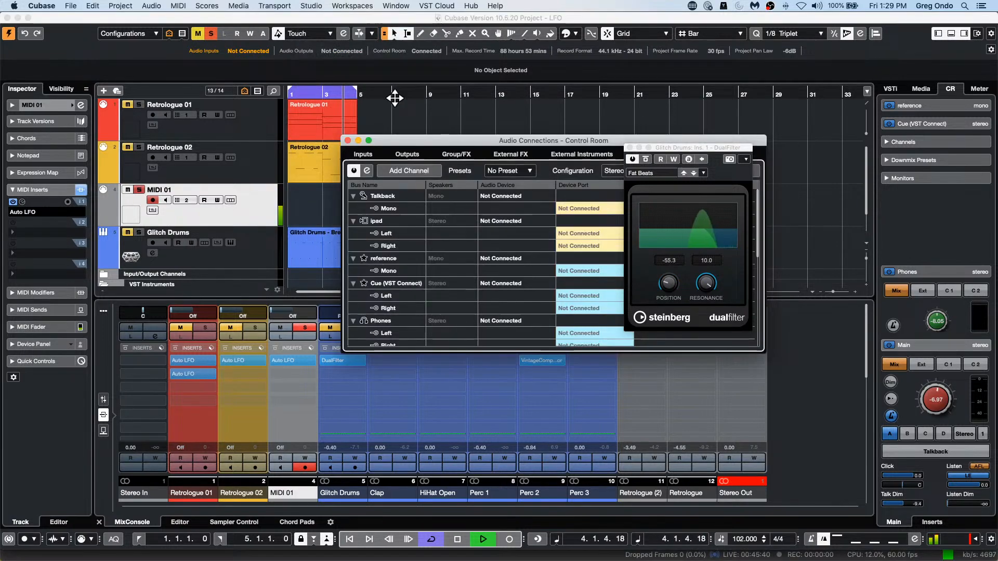
{"action": "left_click", "coordinate": [312, 5]}
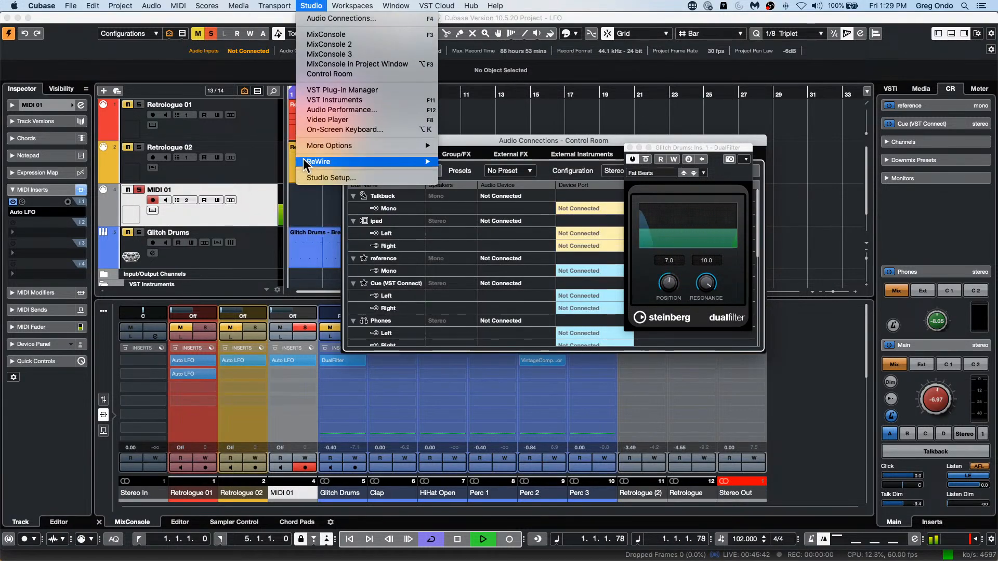
{"action": "left_click", "coordinate": [325, 177]}
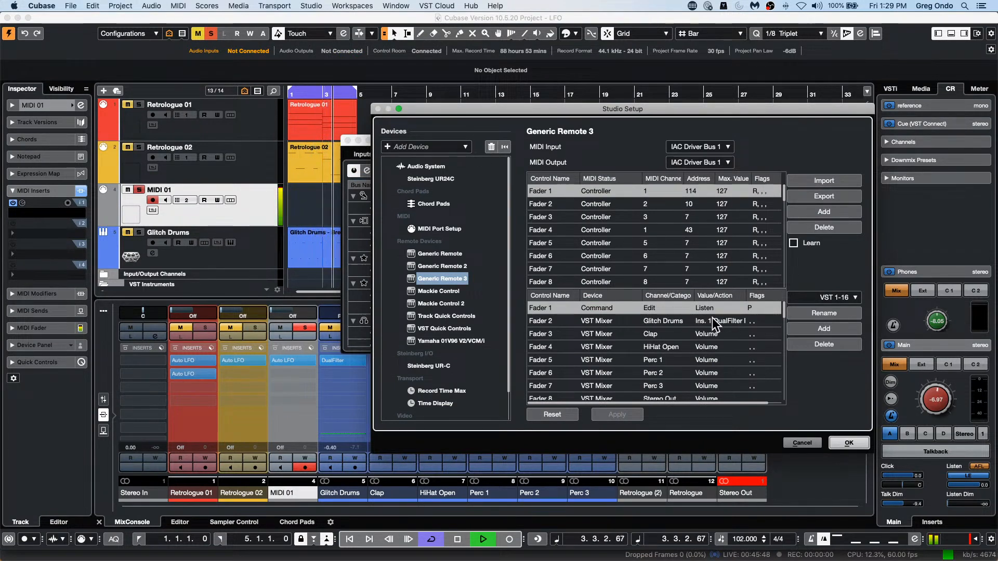
{"action": "left_click", "coordinate": [846, 445]}
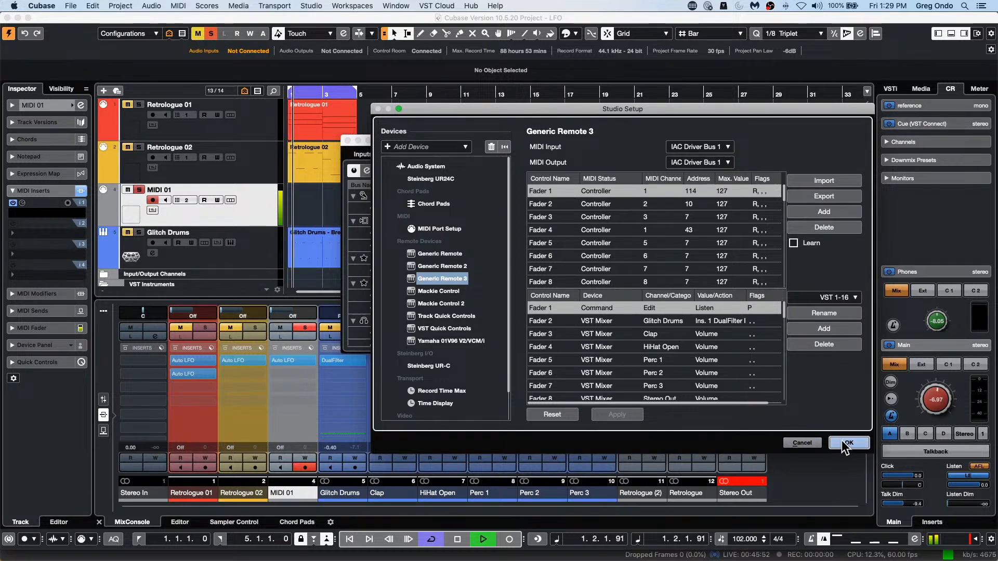
{"action": "left_click", "coordinate": [845, 443]}
Step: Solo the Glitch Drums track and try a 1/1 wavelength in MIDI 01's Auto LFO before setting it back to 2/1
{"action": "left_click", "coordinate": [141, 232]}
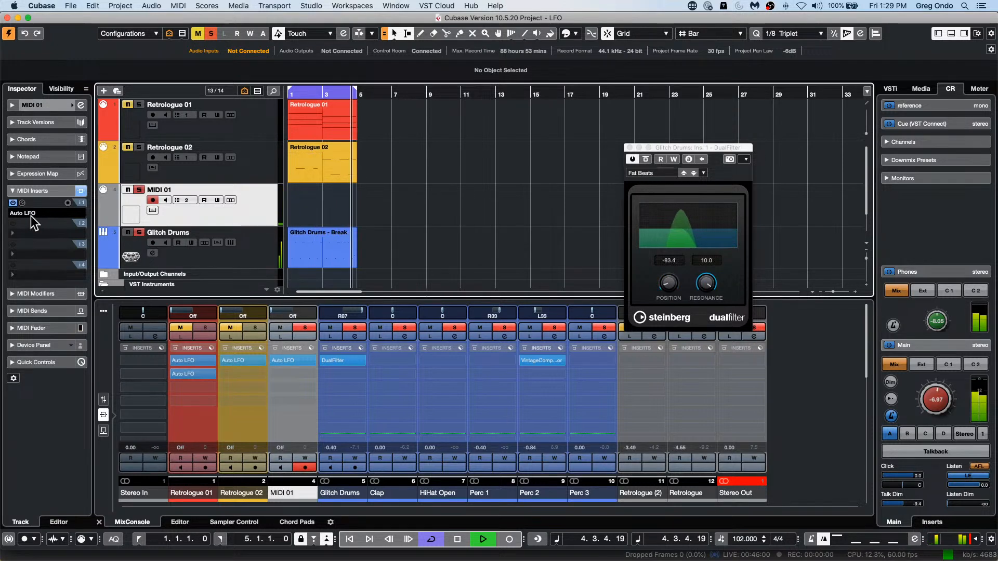
{"action": "left_click", "coordinate": [22, 202]}
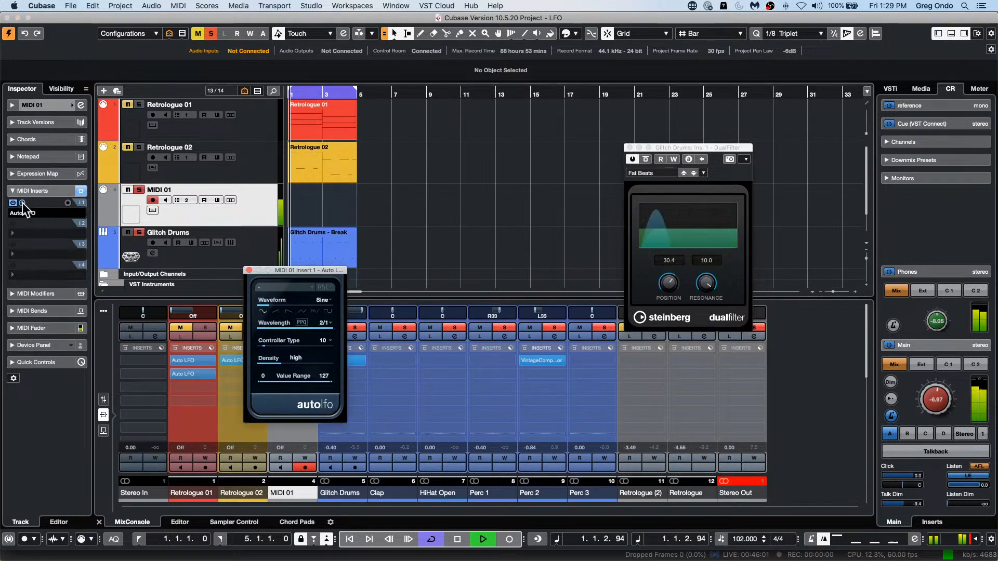
{"action": "left_click", "coordinate": [324, 323]}
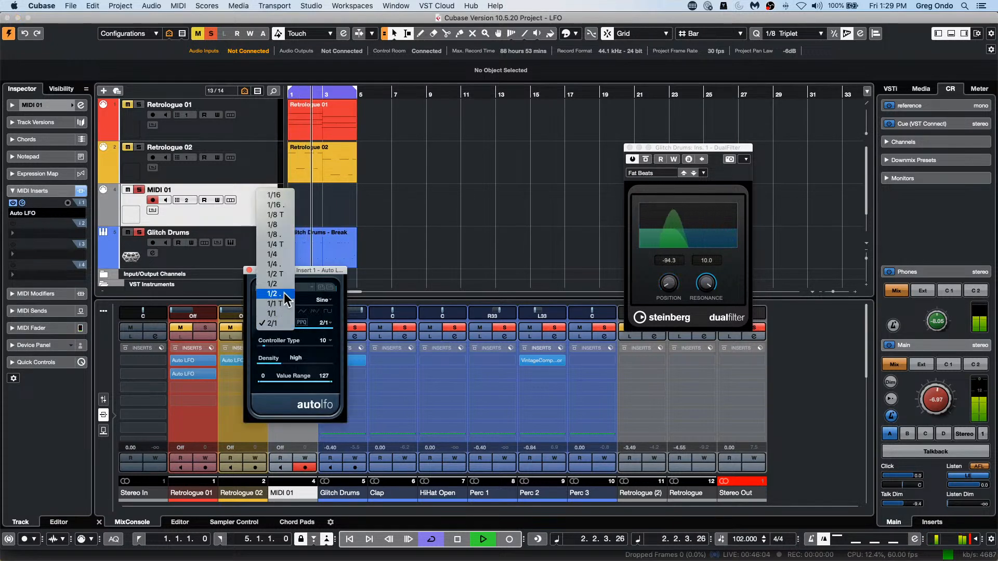
{"action": "left_click", "coordinate": [280, 312]}
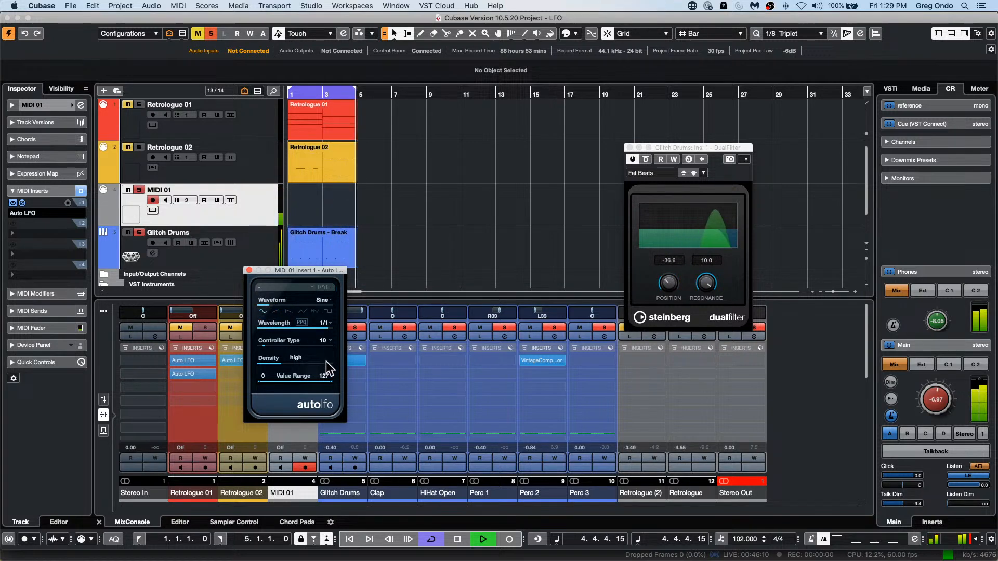
{"action": "left_click", "coordinate": [325, 329]}
{"action": "left_click", "coordinate": [273, 330]}
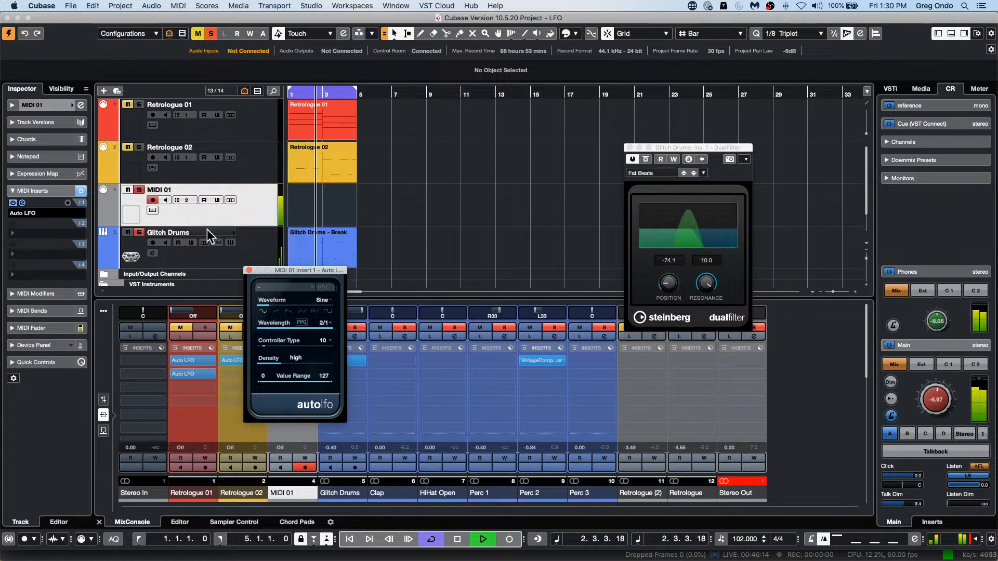
Step: Add the Retrologue 02 and Retrologue 01 tracks to the solo, listen to all parts together and stop playback
{"action": "left_click", "coordinate": [138, 148]}
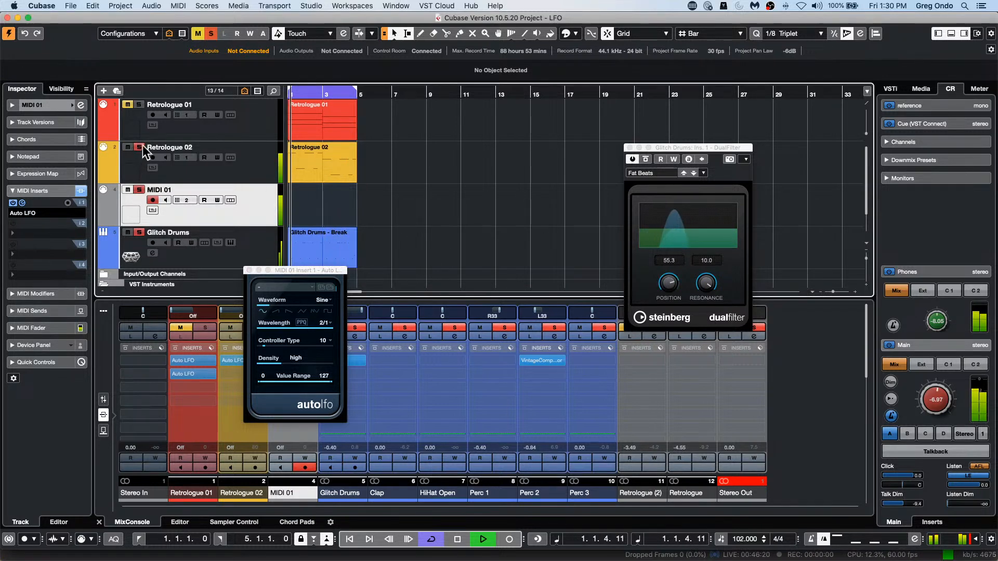
{"action": "left_click", "coordinate": [140, 105]}
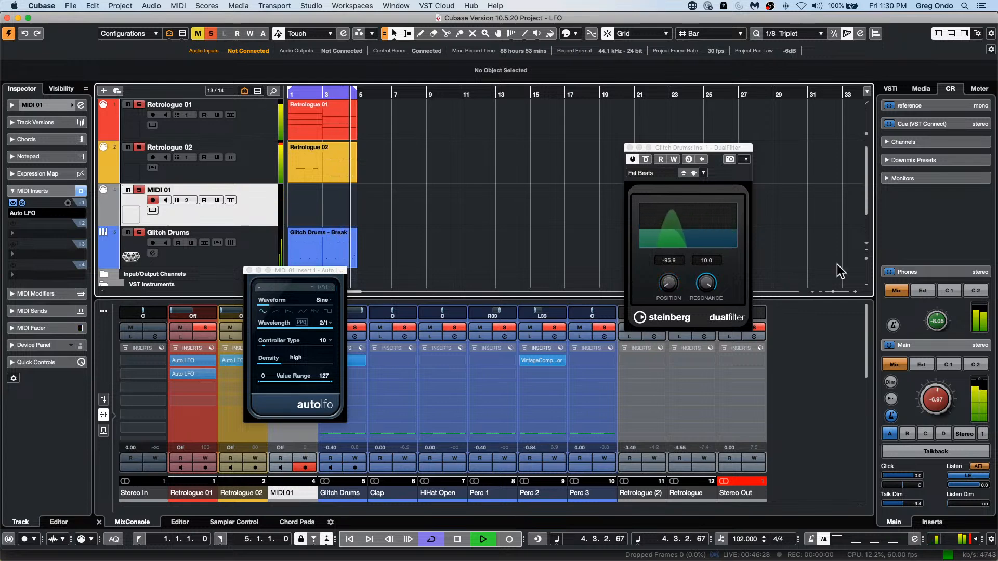
{"action": "key", "text": "space"}
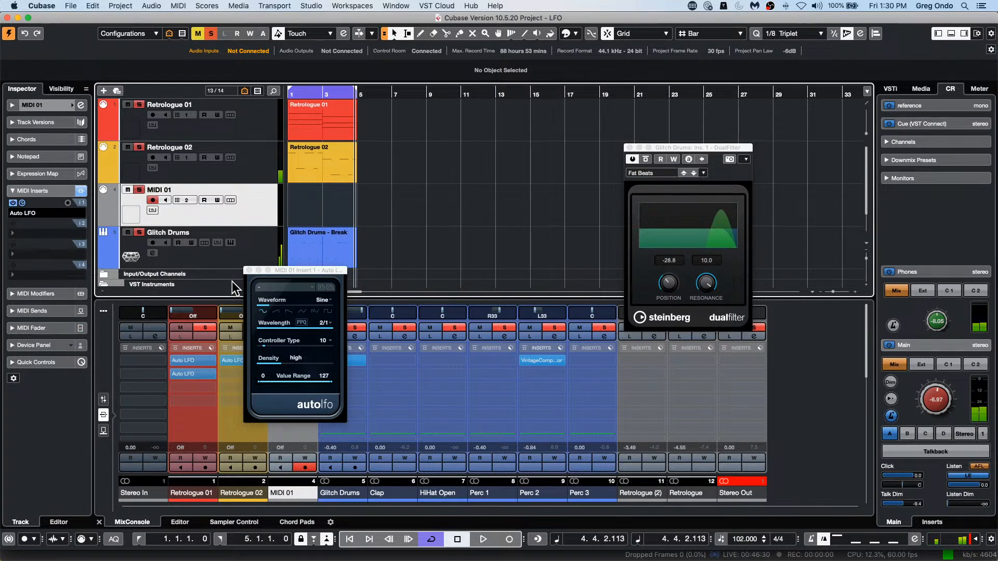
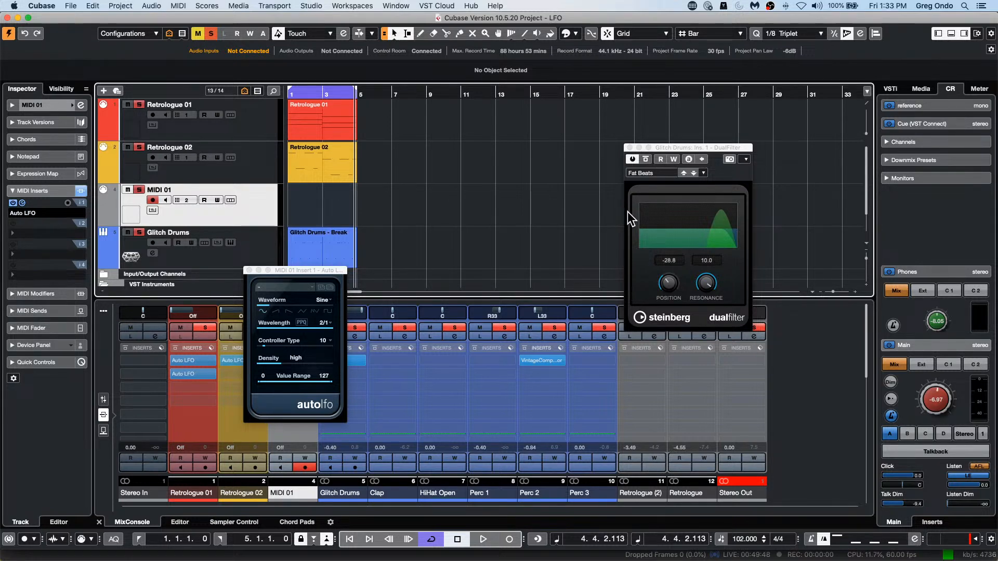
Step: Close the Auto LFO window, then show the Project Root Key in the project toolbar and set it to C
{"action": "left_click", "coordinate": [249, 270]}
{"action": "left_click", "coordinate": [336, 257]}
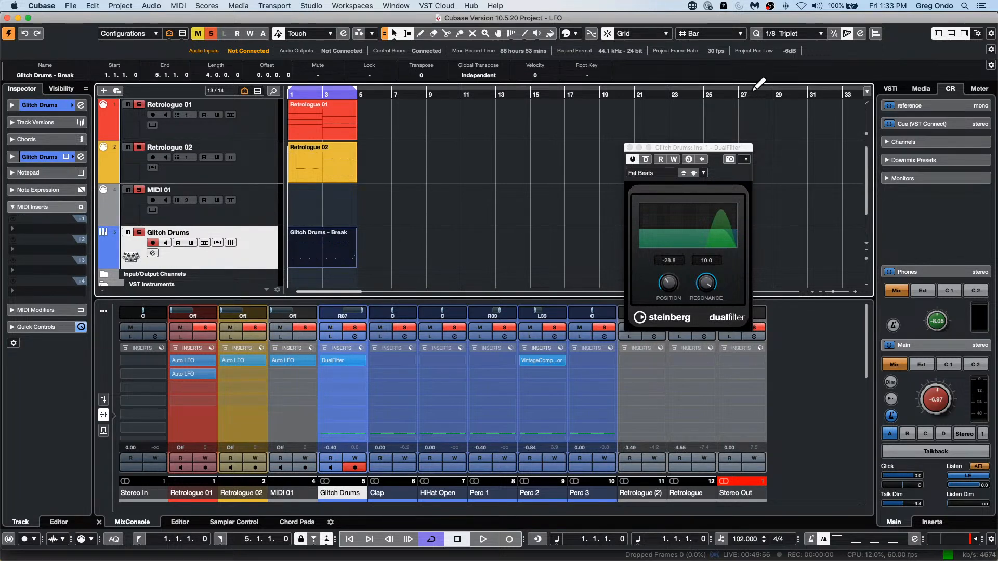
{"action": "right_click", "coordinate": [993, 39]}
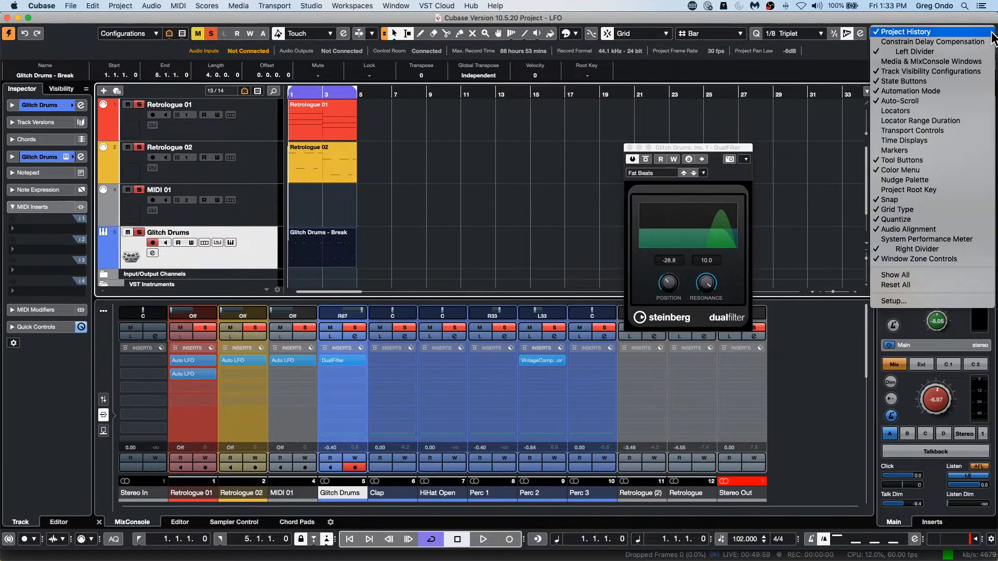
{"action": "left_click", "coordinate": [948, 190]}
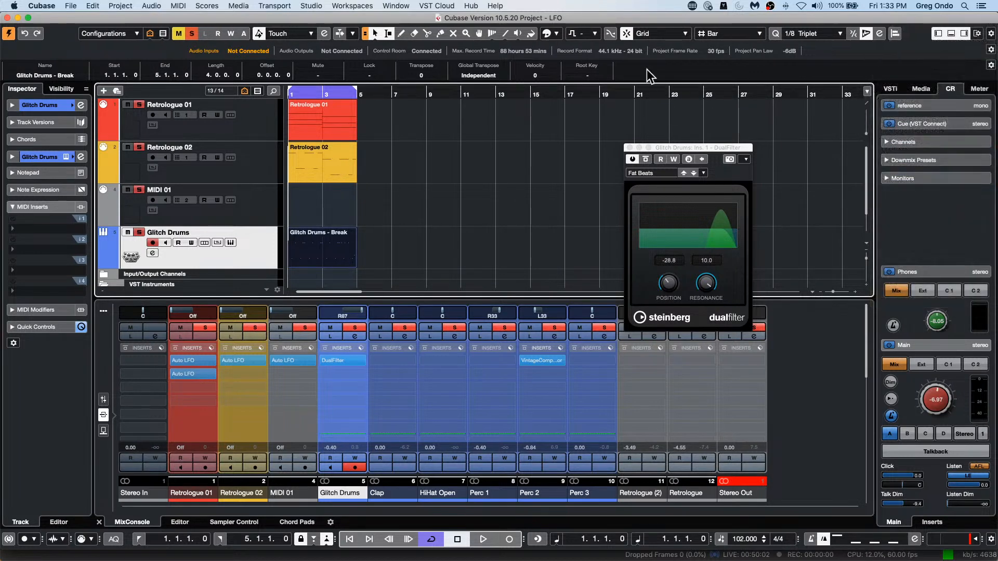
{"action": "left_click", "coordinate": [587, 33]}
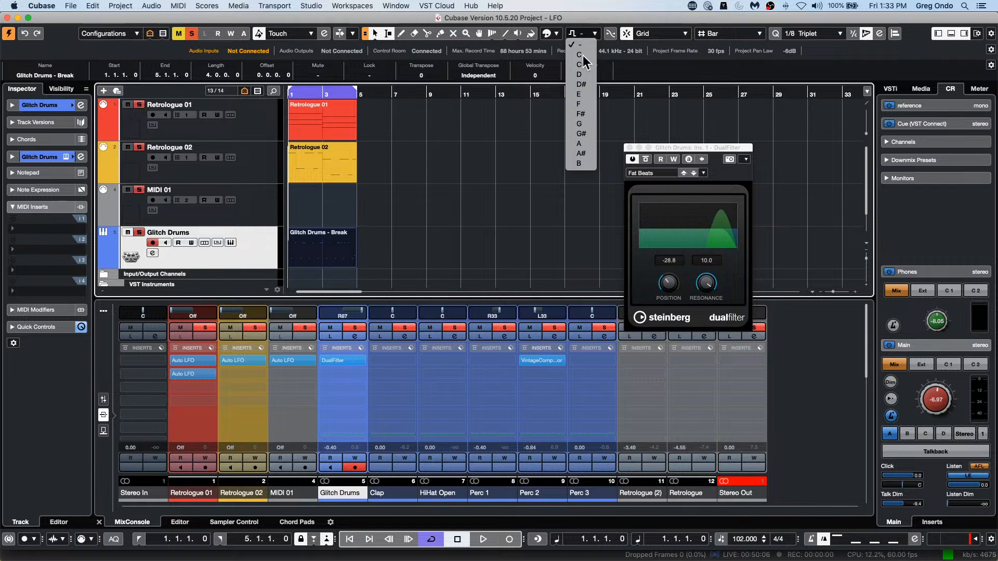
{"action": "left_click", "coordinate": [580, 54]}
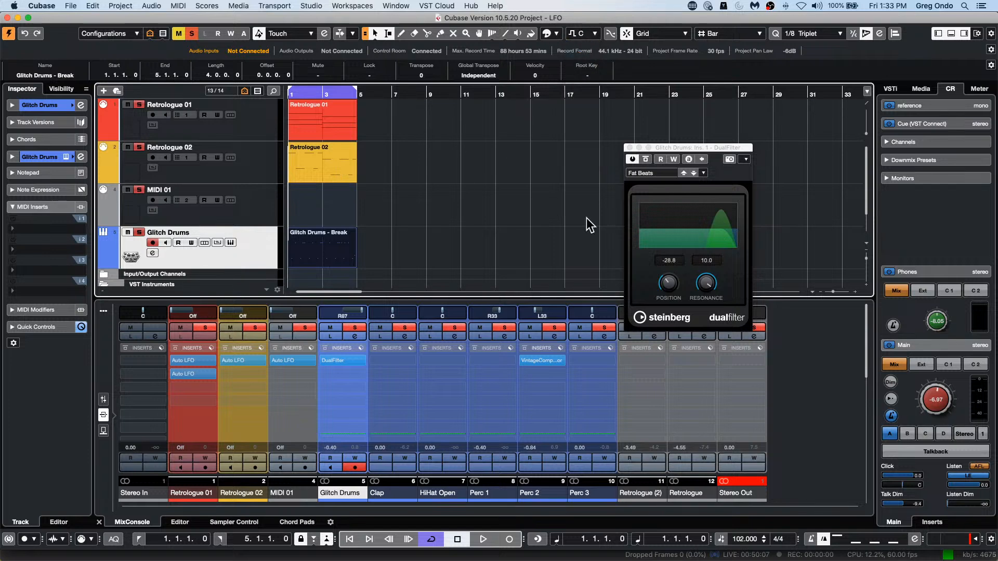
Step: Open the Retrologue 02 part in the lower zone's Key Editor and close the DualFilter window
{"action": "double_click", "coordinate": [344, 174]}
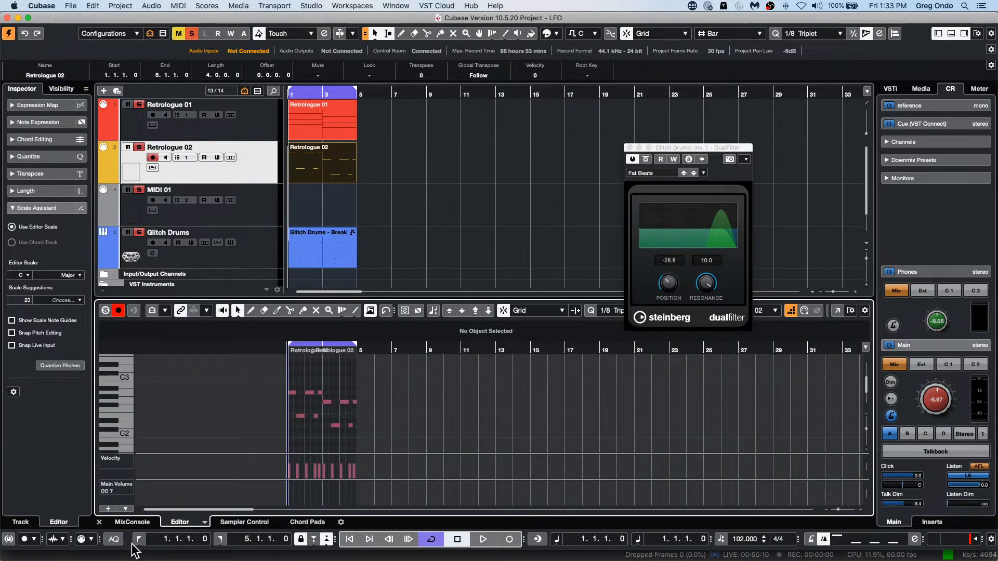
{"action": "left_click", "coordinate": [131, 521]}
{"action": "double_click", "coordinate": [342, 179]}
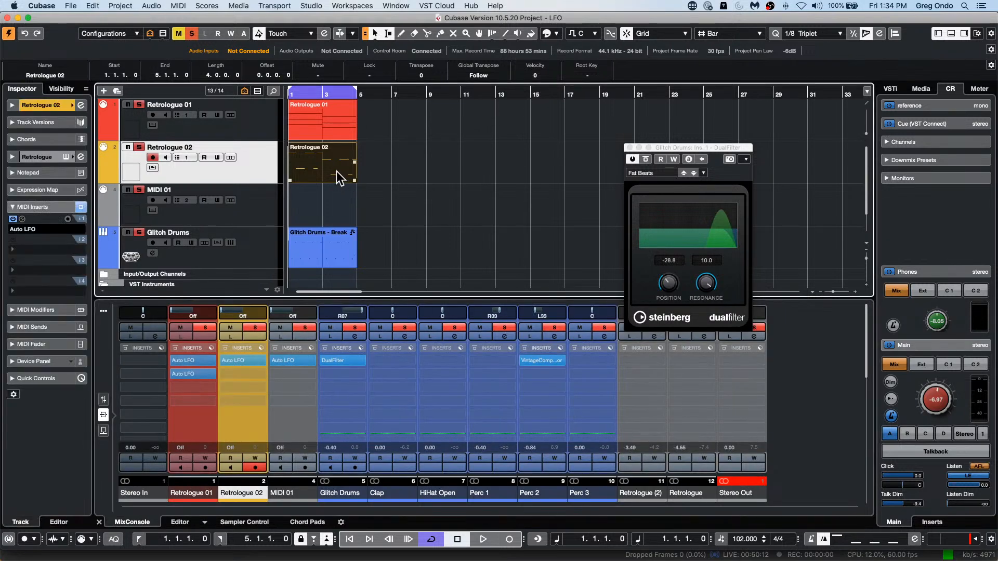
{"action": "left_click", "coordinate": [630, 148]}
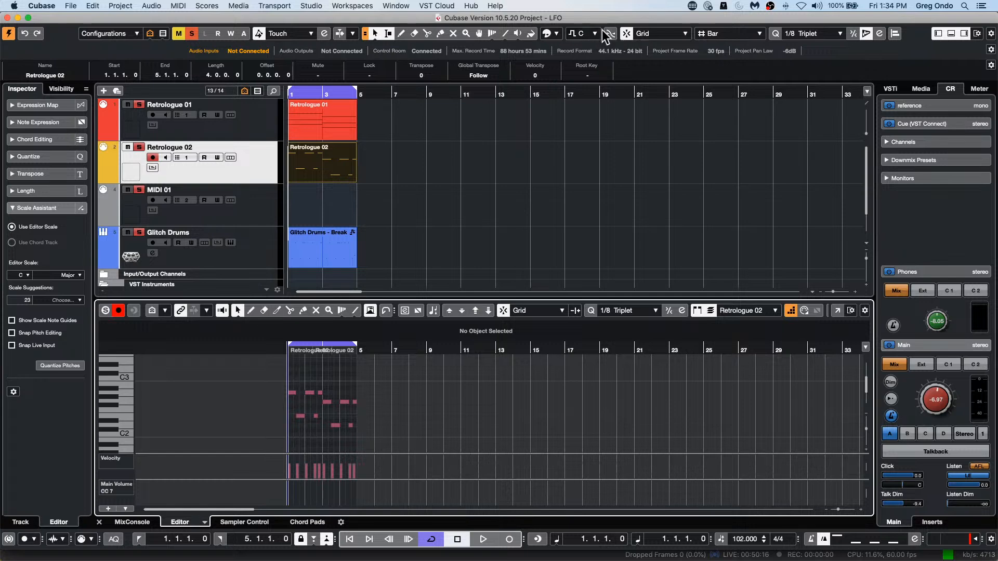
Step: Review which elements the project toolbar can show and reopen the Retrologue 02 part in the Key Editor
{"action": "right_click", "coordinate": [991, 31]}
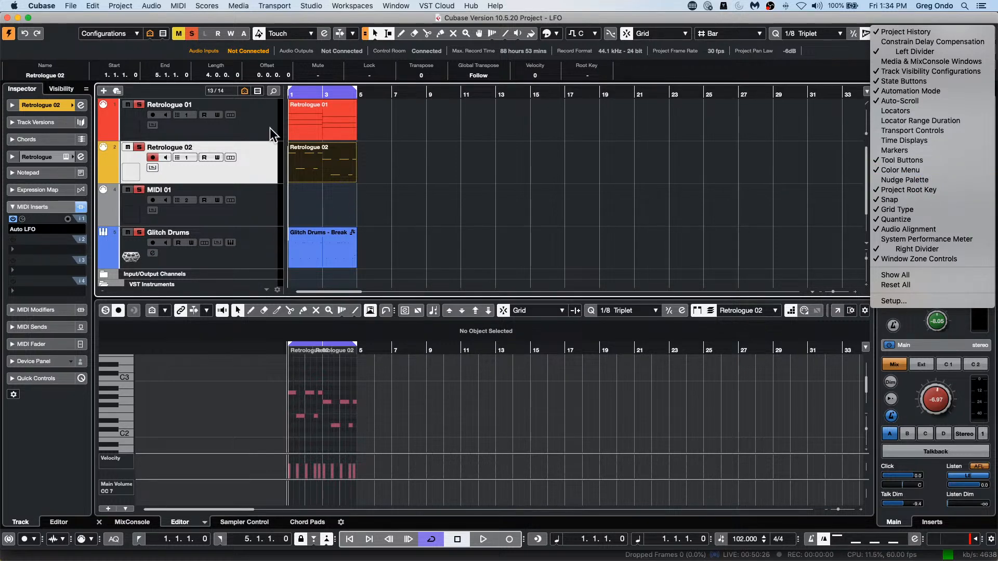
{"action": "left_click", "coordinate": [332, 158]}
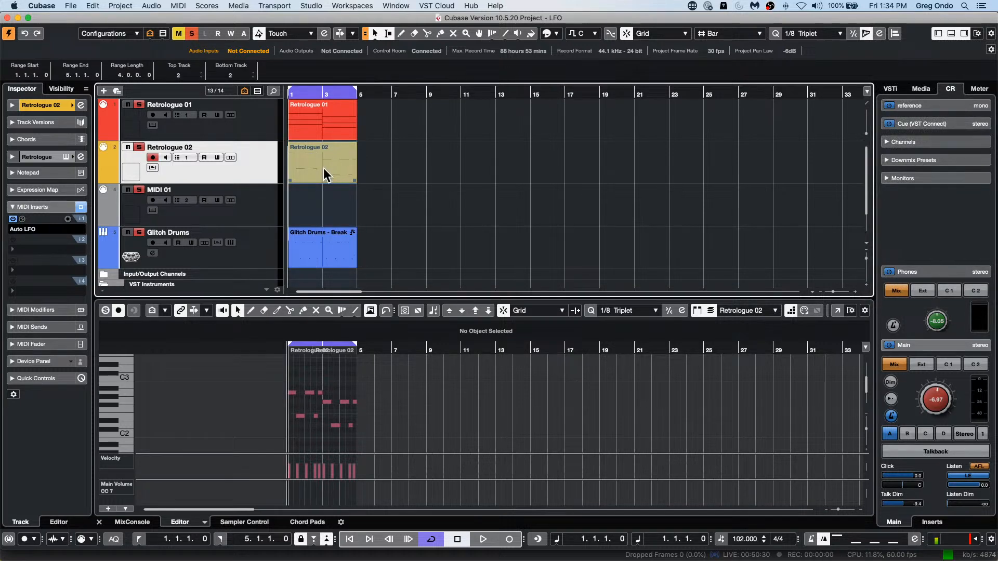
{"action": "left_click", "coordinate": [323, 168]}
{"action": "double_click", "coordinate": [305, 176]}
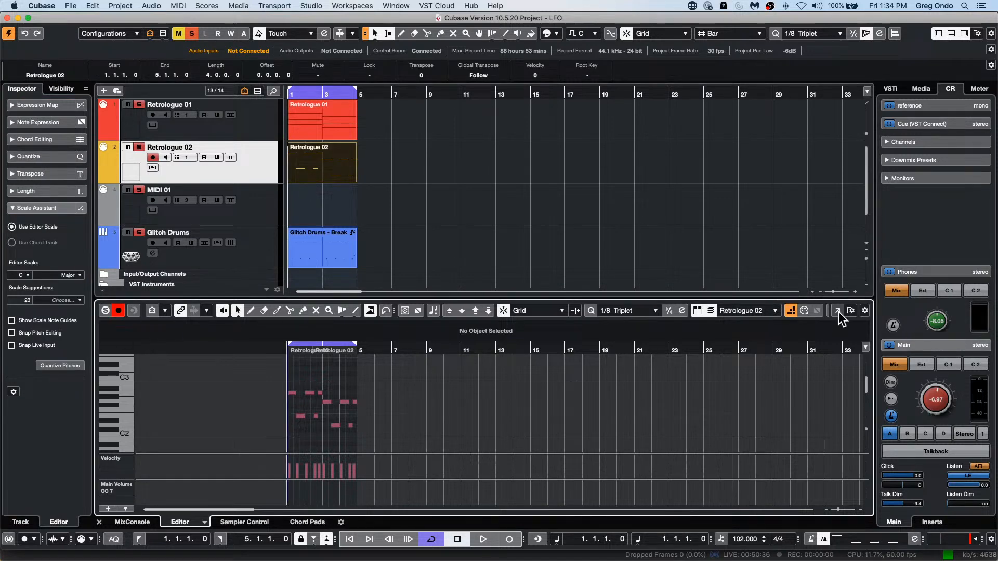
Step: Add a Chord Track below Retrologue 02 and draw empty chord events at bars 2 and 4
{"action": "right_click", "coordinate": [259, 164]}
{"action": "mouse_move", "coordinate": [291, 170]}
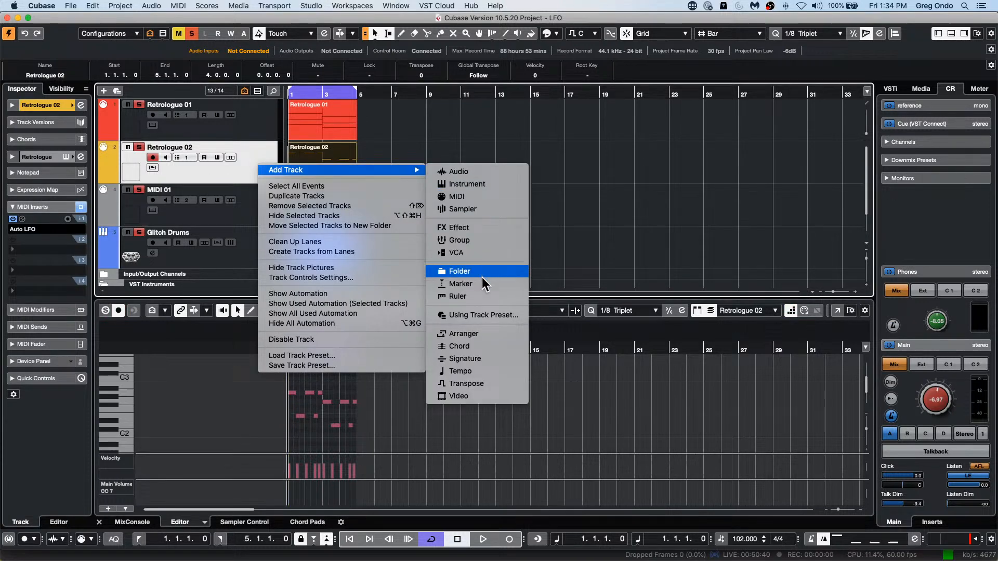
{"action": "left_click", "coordinate": [488, 346]}
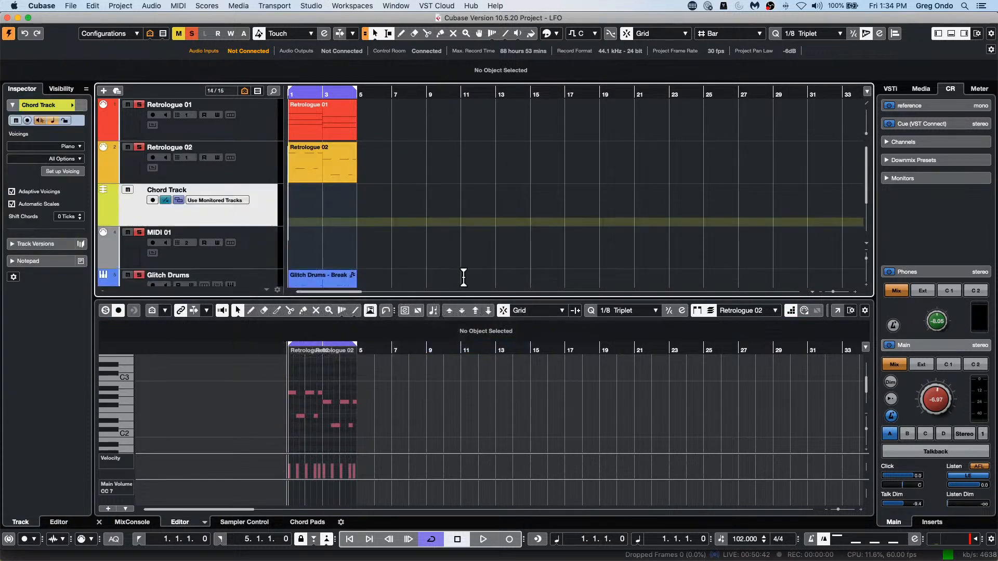
{"action": "right_click", "coordinate": [311, 224]}
{"action": "left_click", "coordinate": [336, 224]}
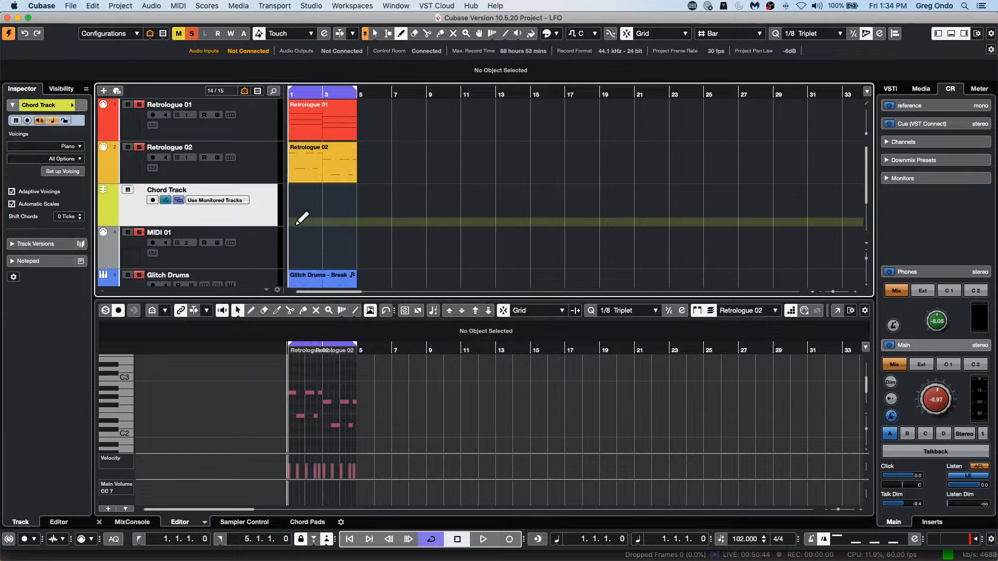
{"action": "left_click", "coordinate": [300, 221]}
{"action": "left_click", "coordinate": [310, 208]}
{"action": "left_click", "coordinate": [345, 208]}
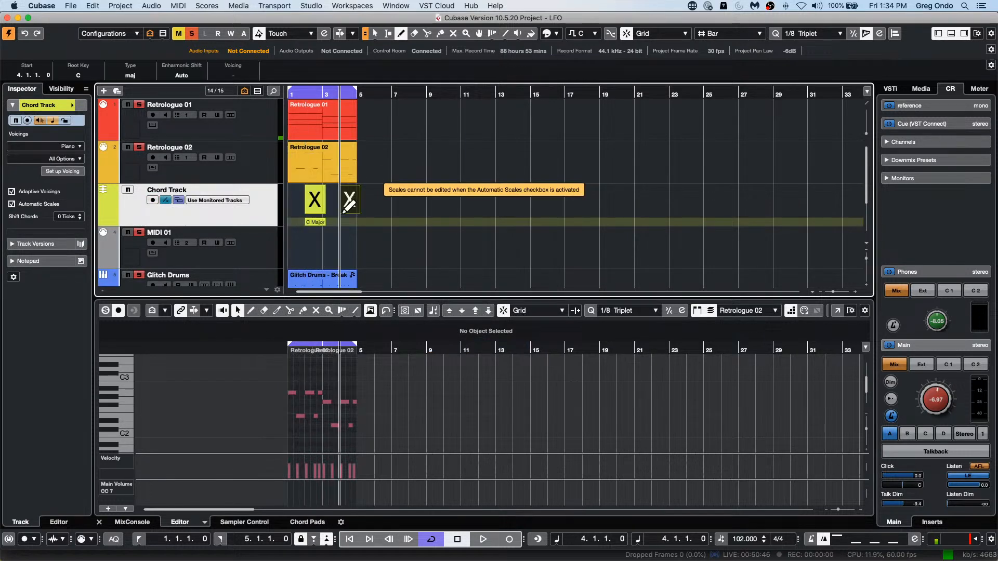
Step: Set the chord event at bar 2 to F major and the one at bar 4 to G# major
{"action": "double_click", "coordinate": [322, 207]}
{"action": "left_click", "coordinate": [254, 292]}
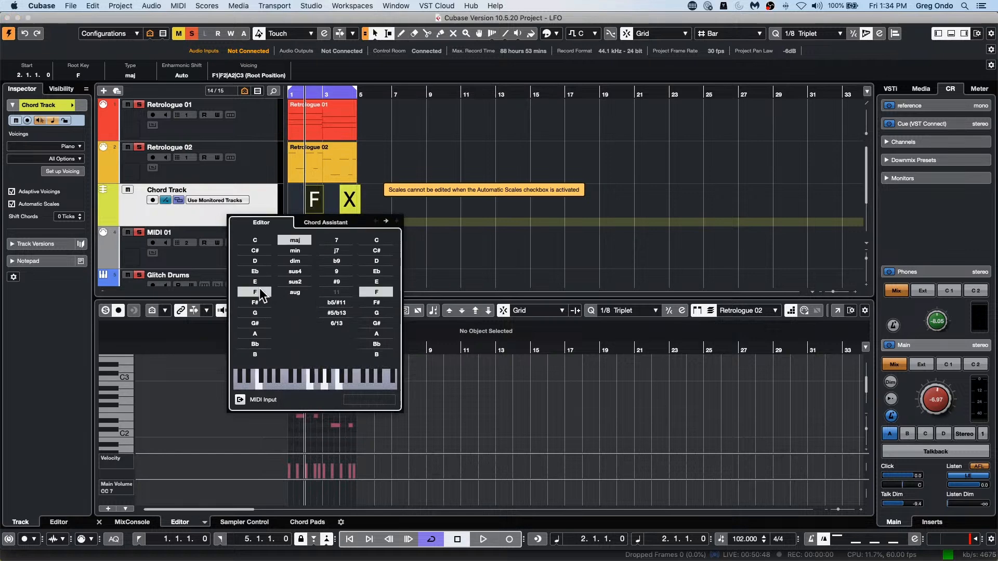
{"action": "left_click", "coordinate": [350, 201]}
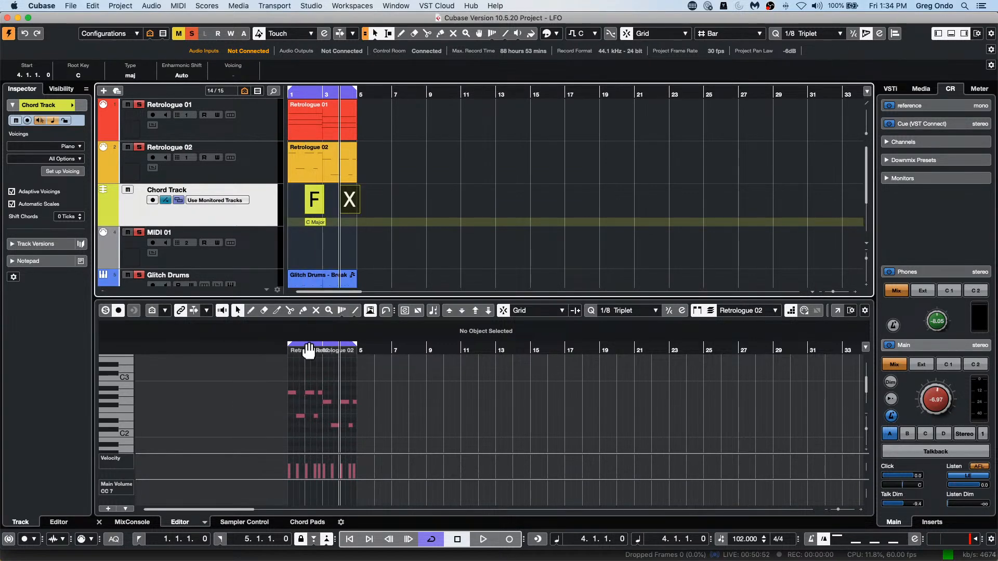
{"action": "double_click", "coordinate": [348, 210]}
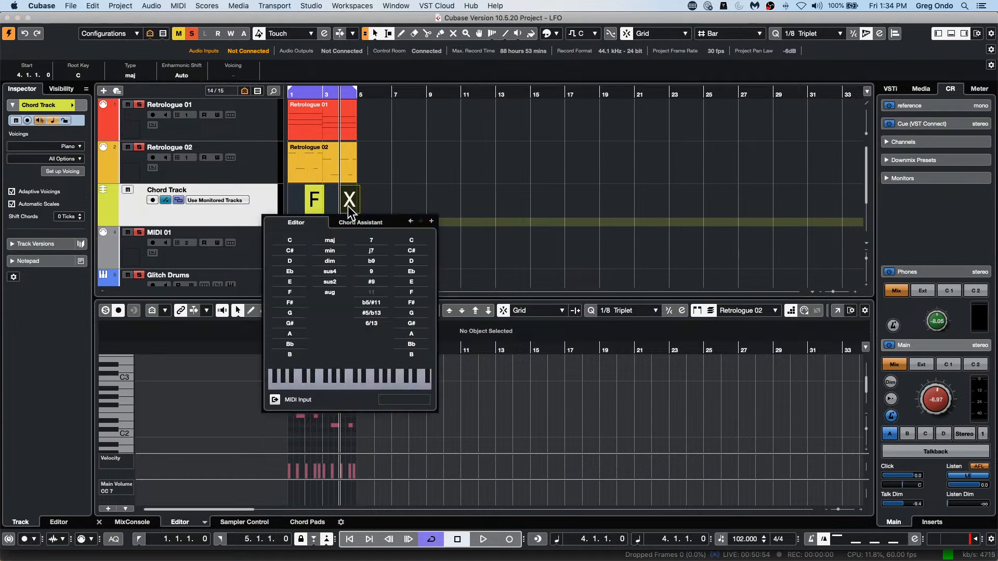
{"action": "left_click", "coordinate": [294, 323]}
{"action": "left_click", "coordinate": [729, 244]}
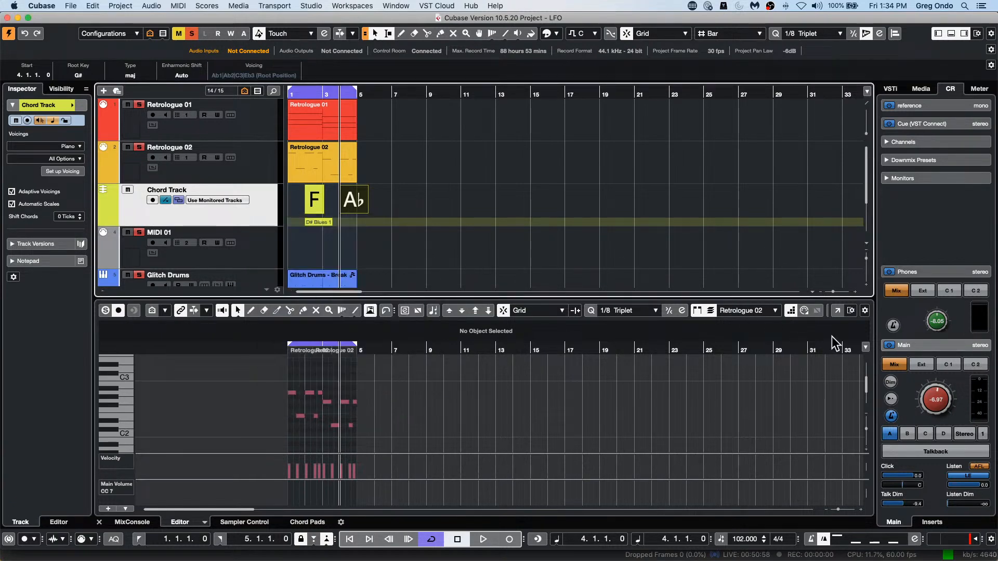
Step: Examine the Global Tracks settings for Retrologue 02 in a separate Key Editor window and close that window
{"action": "left_click", "coordinate": [837, 310]}
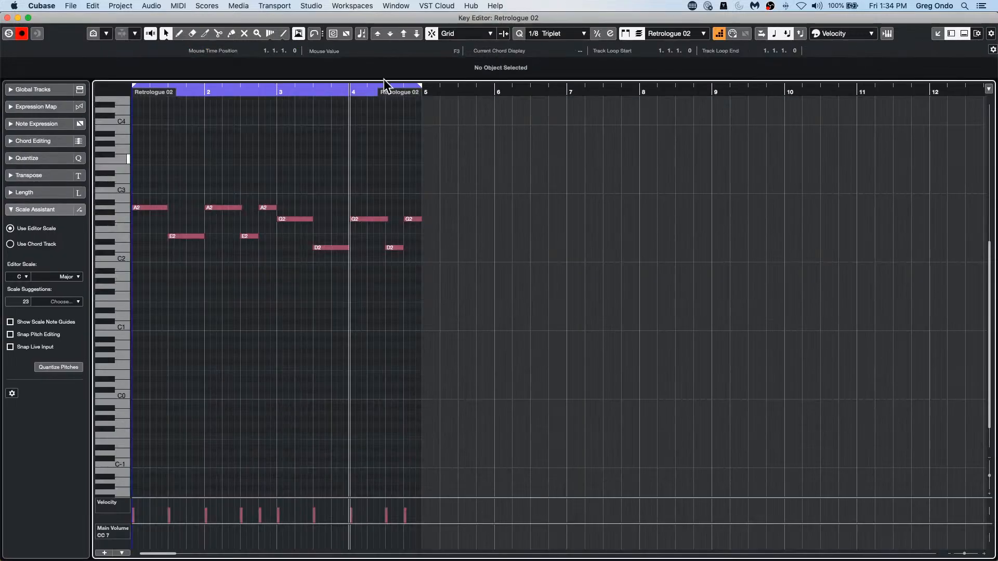
{"action": "left_click", "coordinate": [37, 89]}
{"action": "left_click", "coordinate": [11, 104]}
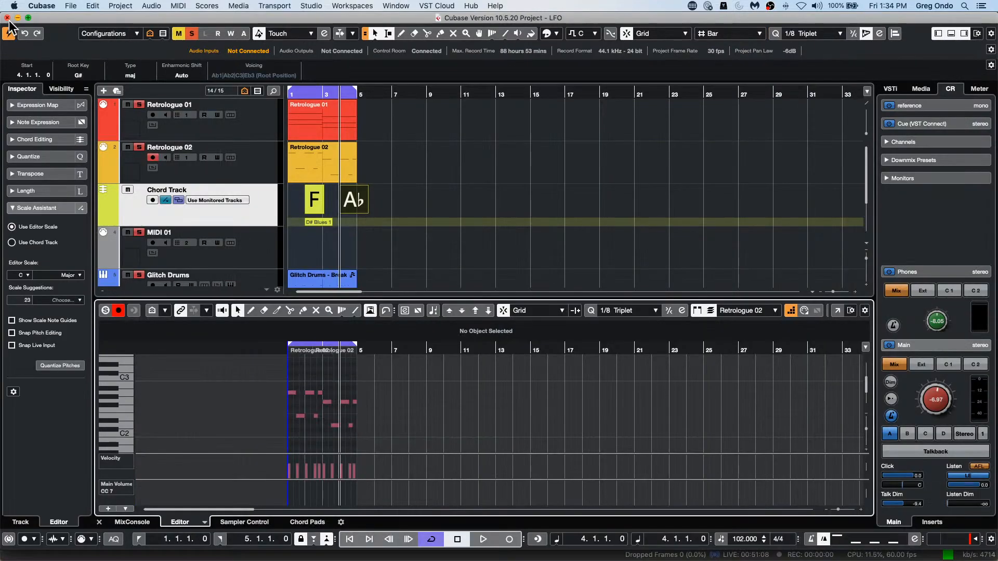
{"action": "left_click", "coordinate": [7, 18]}
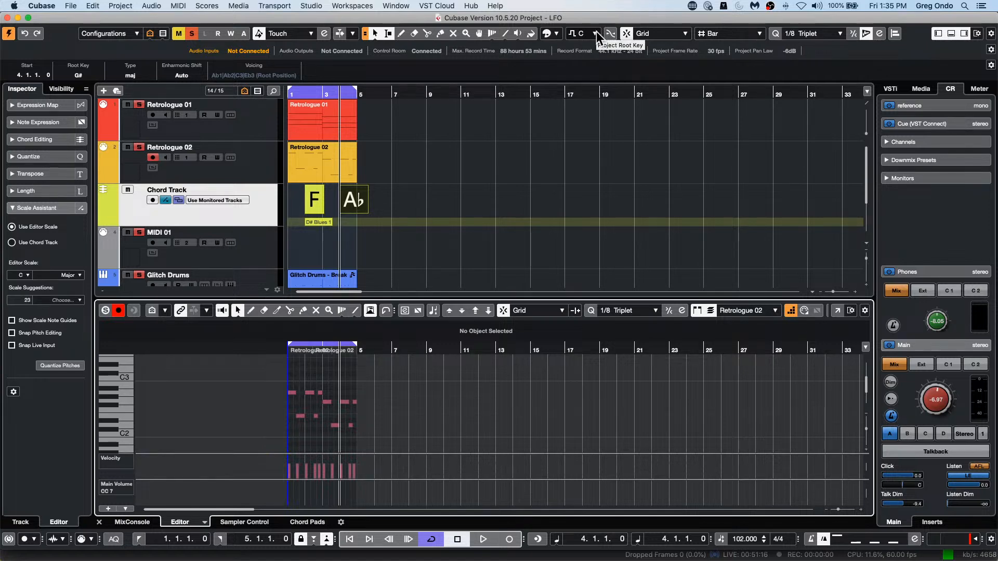
Step: Check the Project Root Key entry in the project toolbar's element list and dismiss the list
{"action": "left_click", "coordinate": [994, 35]}
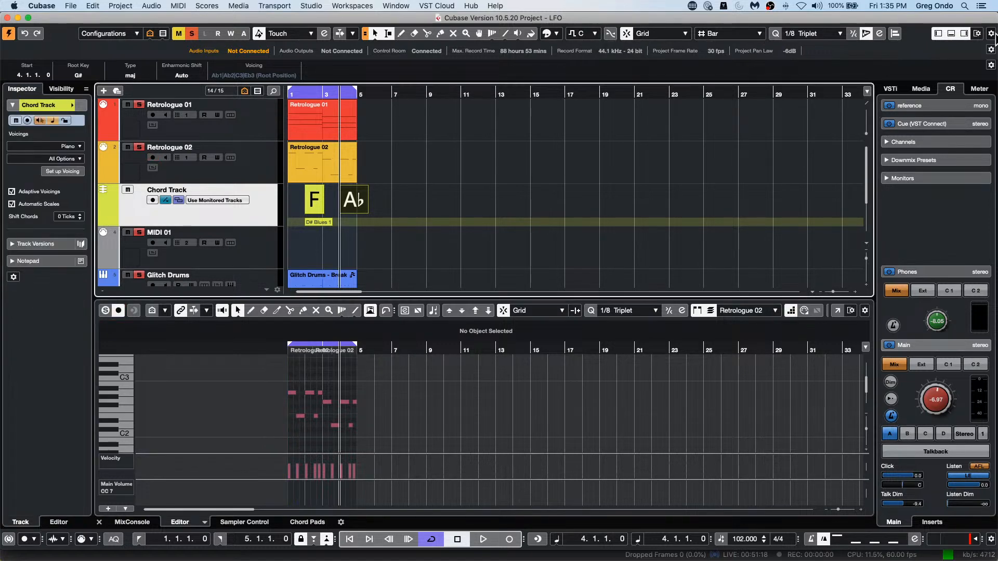
{"action": "left_click", "coordinate": [994, 35]}
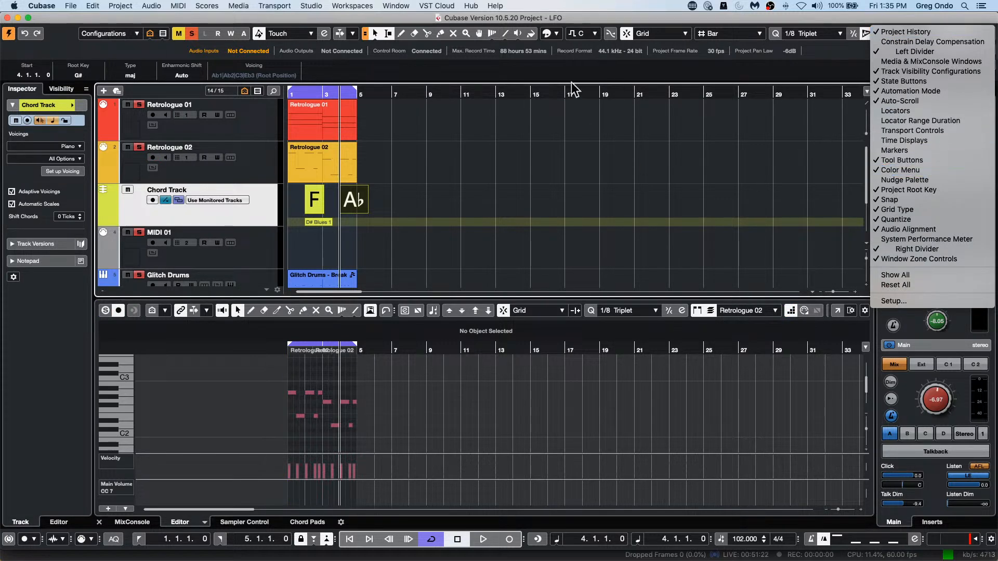
{"action": "left_click", "coordinate": [685, 145]}
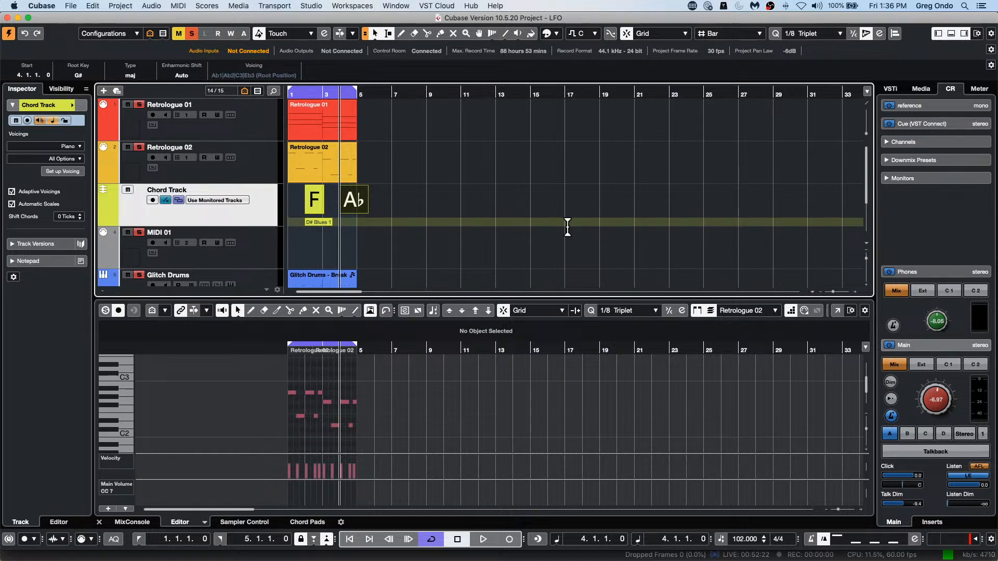
Step: Zoom the timeline in and out around bars 10 to 13 and set the locators to bars 2 and 10
{"action": "left_click_drag", "start_coordinate": [447, 92], "coordinate": [434, 171]}
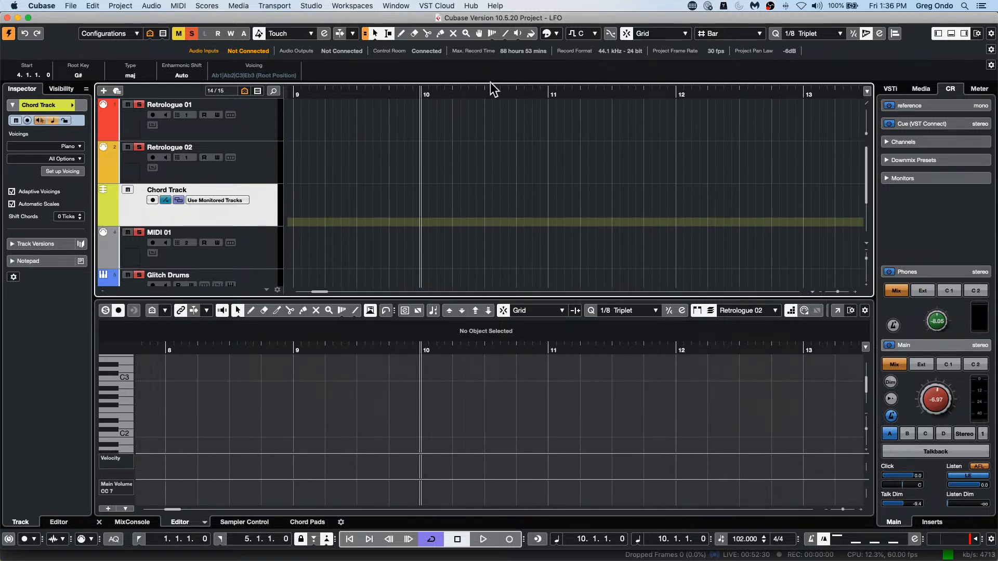
{"action": "left_click_drag", "start_coordinate": [472, 94], "coordinate": [470, 74]}
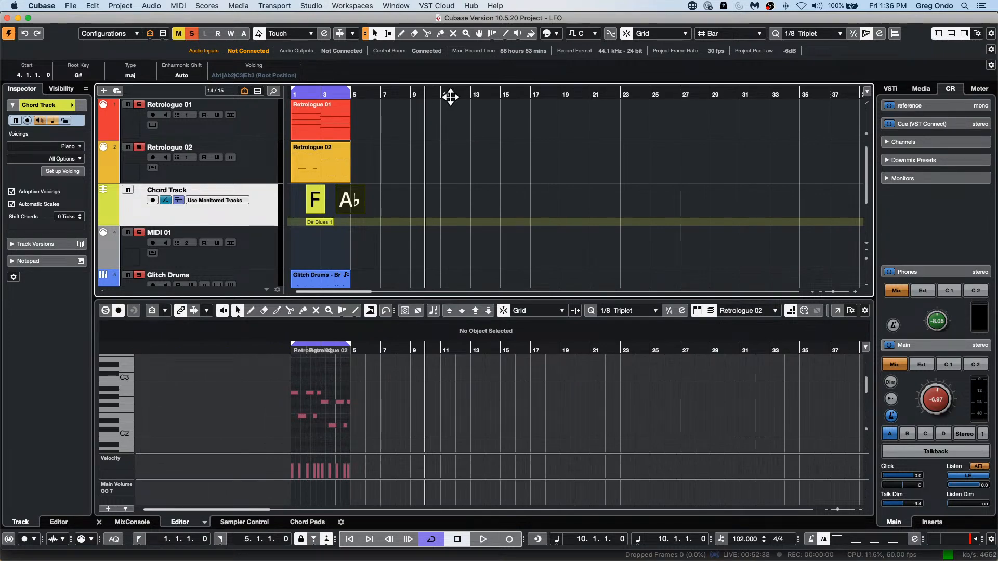
{"action": "mouse_move", "coordinate": [449, 95]}
{"action": "left_mouse_down"}
{"action": "mouse_move", "coordinate": [454, 125]}
{"action": "mouse_move", "coordinate": [456, 104]}
{"action": "mouse_move", "coordinate": [429, 89]}
{"action": "mouse_move", "coordinate": [430, 73]}
{"action": "mouse_move", "coordinate": [441, 111]}
{"action": "mouse_move", "coordinate": [446, 95]}
{"action": "left_mouse_up"}
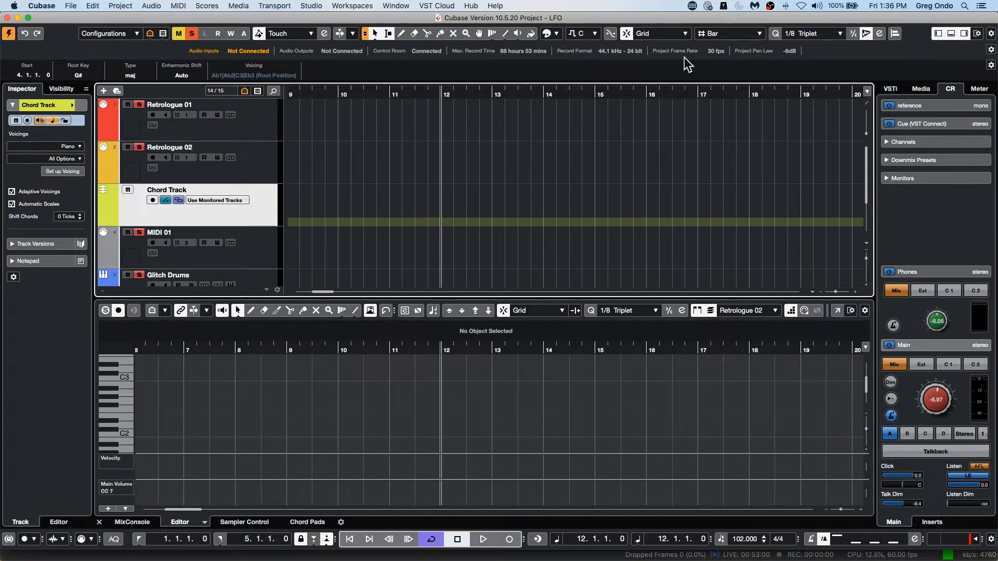
{"action": "left_click_drag", "start_coordinate": [469, 94], "coordinate": [469, 76]}
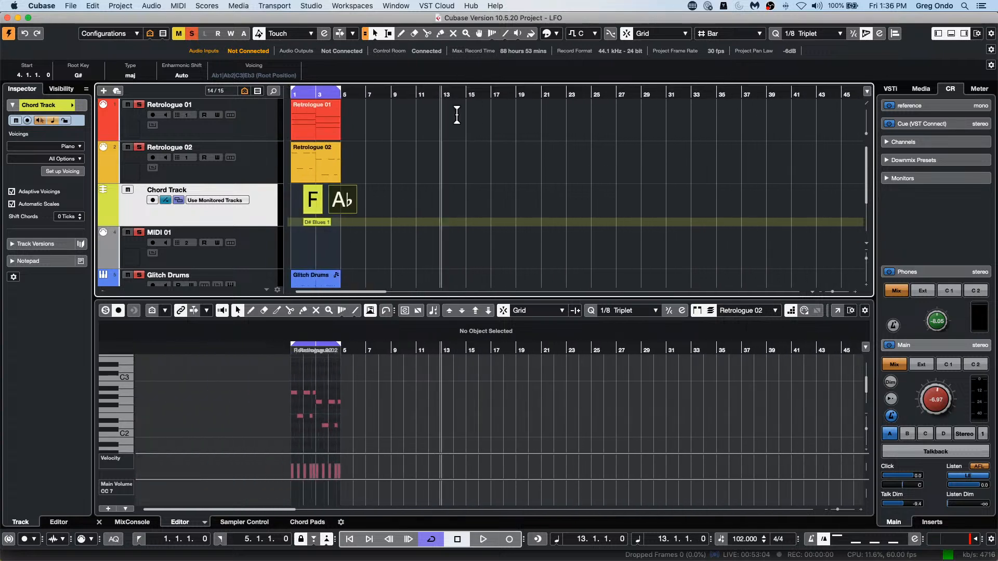
{"action": "left_click", "coordinate": [440, 94]}
{"action": "left_click_drag", "start_coordinate": [440, 94], "coordinate": [441, 111]}
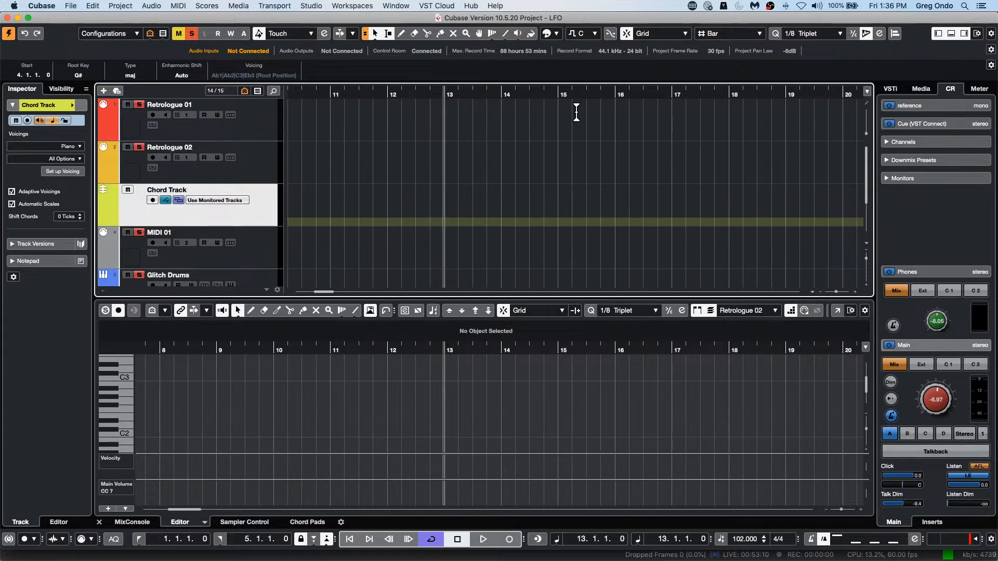
{"action": "left_click_drag", "start_coordinate": [454, 92], "coordinate": [436, 73]}
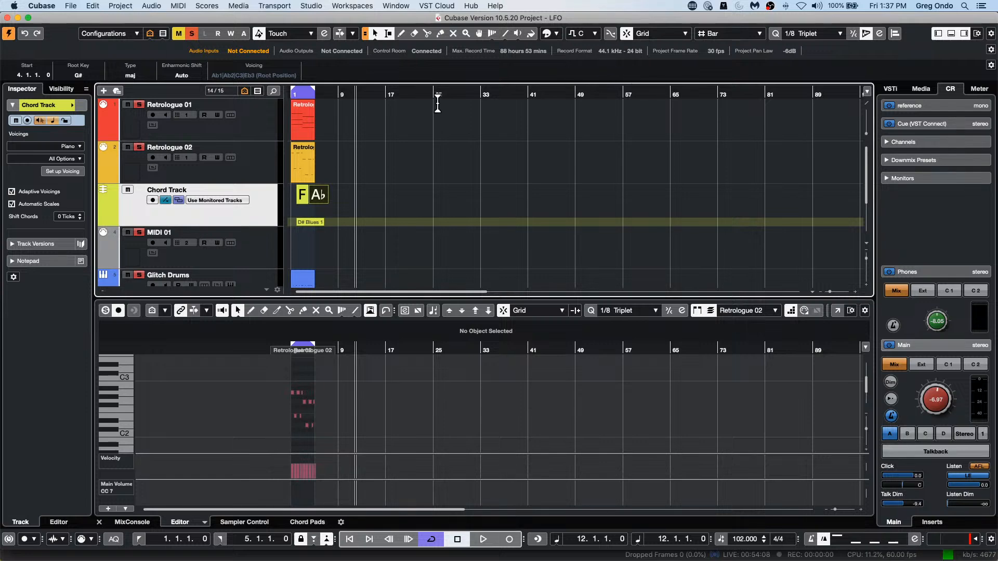
{"action": "left_click_drag", "start_coordinate": [343, 92], "coordinate": [300, 94]}
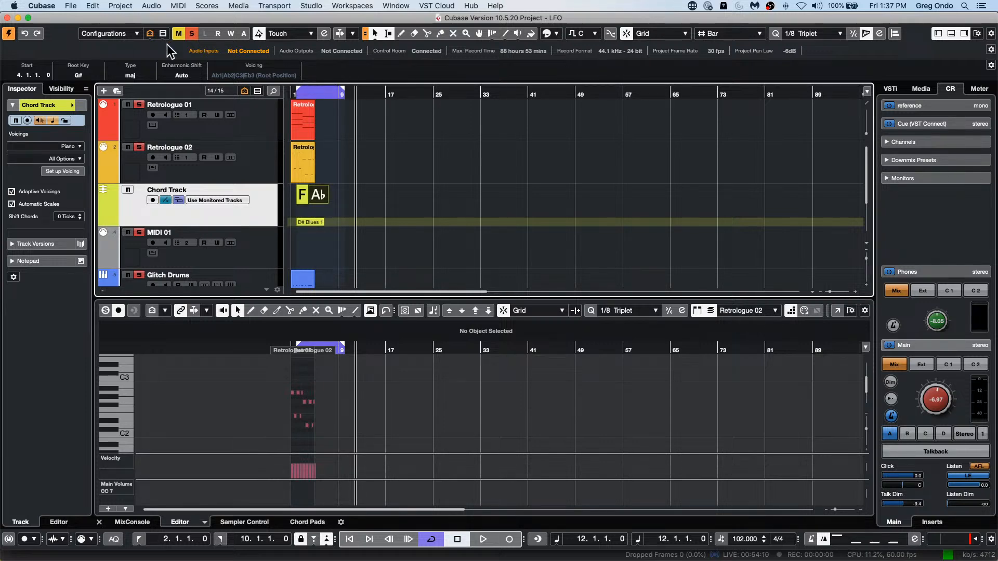
Step: Look through the list of recent projects and dismiss it without opening one
{"action": "left_click", "coordinate": [71, 6]}
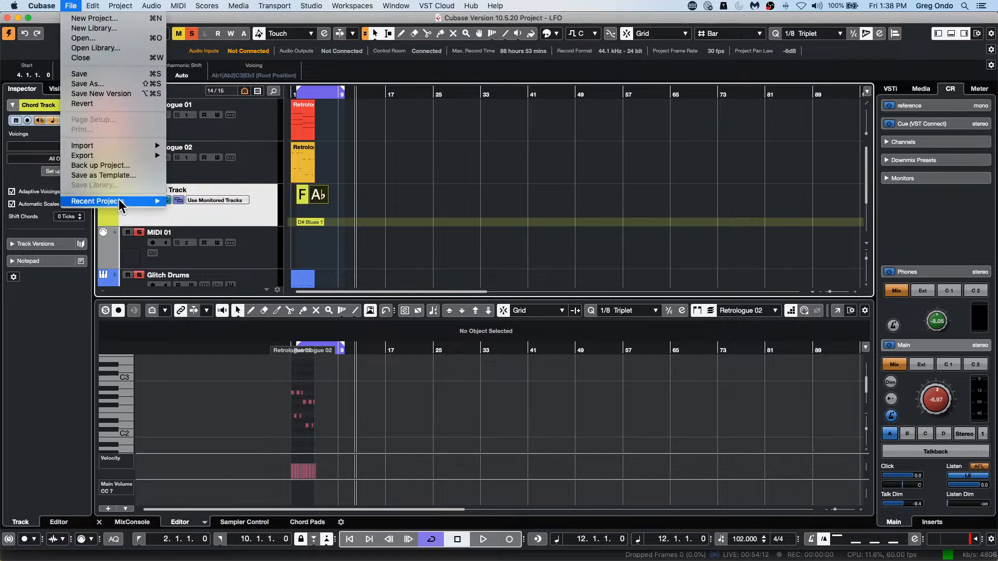
{"action": "mouse_move", "coordinate": [118, 199]}
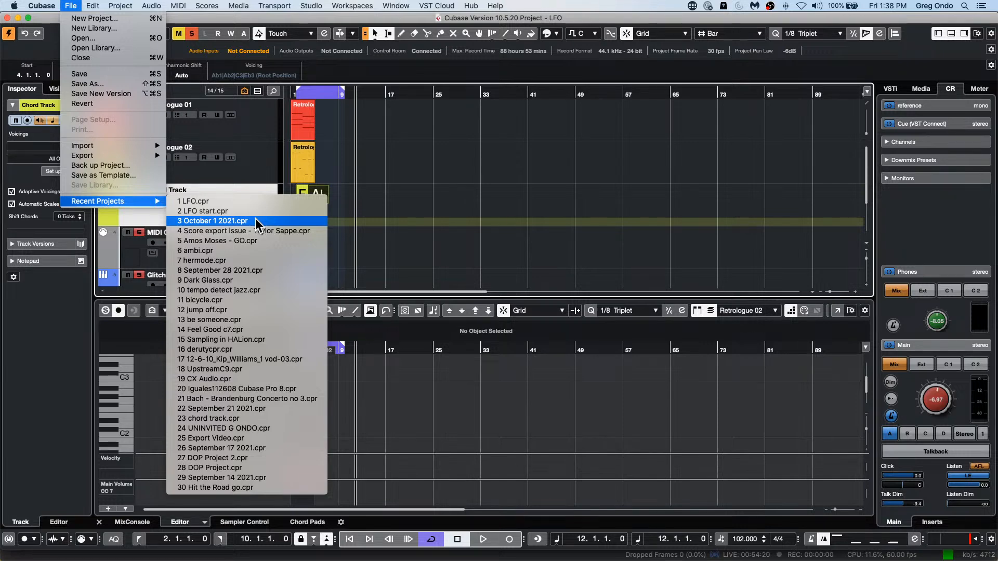
{"action": "left_click", "coordinate": [458, 179]}
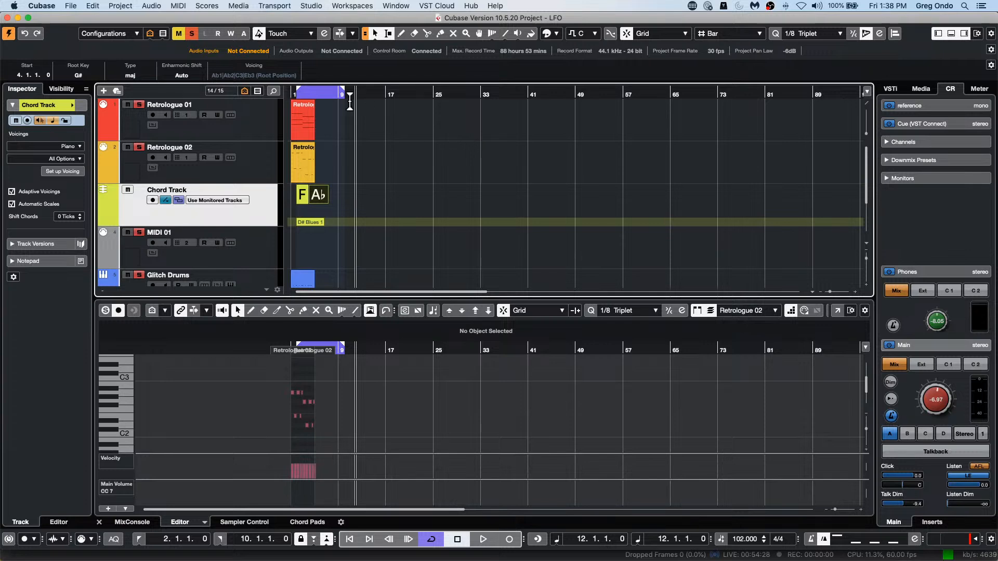
Step: Browse the Projects folder and its Be Someone subfolder in the project-opening dialog, and cancel without opening a project
{"action": "left_click", "coordinate": [71, 6]}
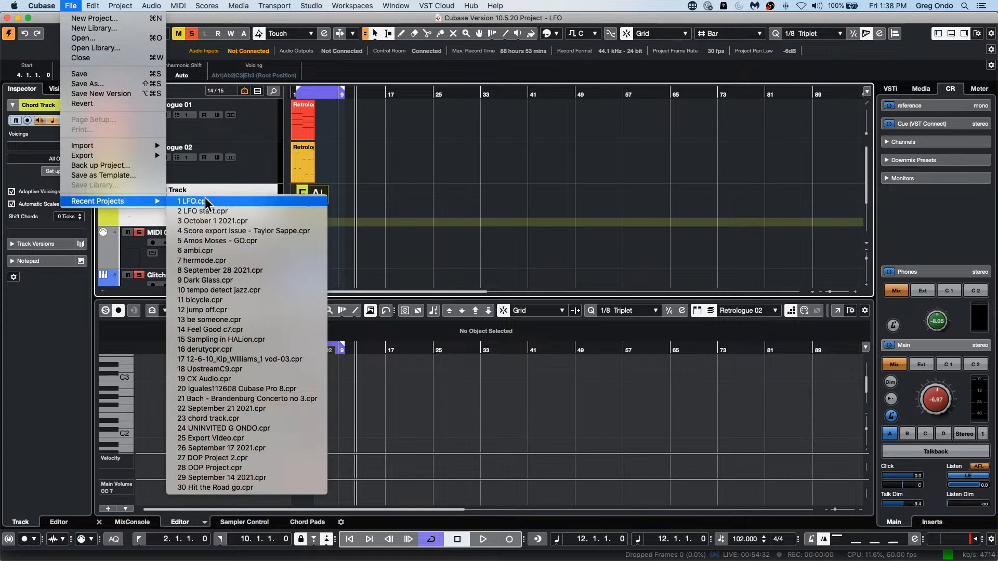
{"action": "left_click", "coordinate": [97, 38]}
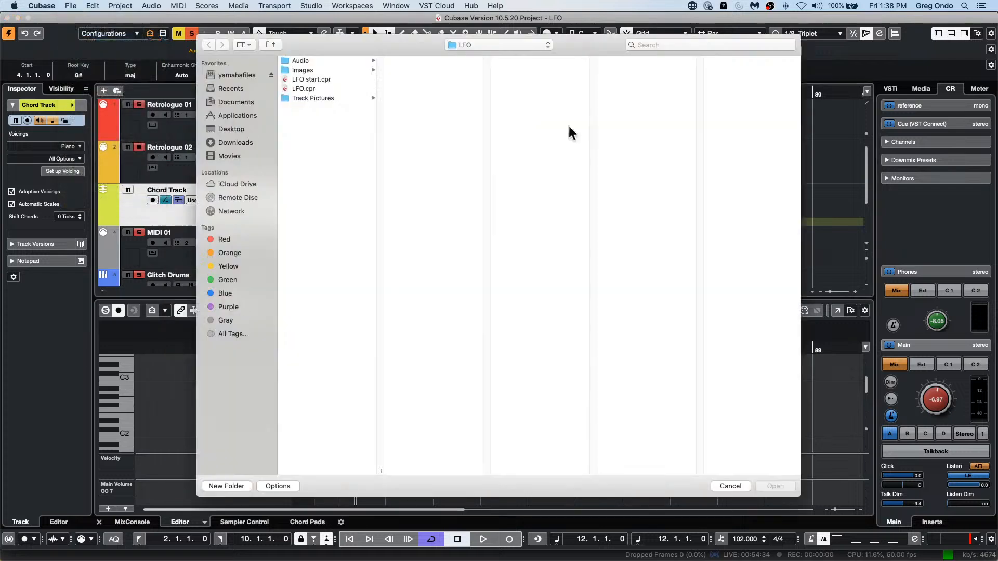
{"action": "left_click", "coordinate": [483, 46]}
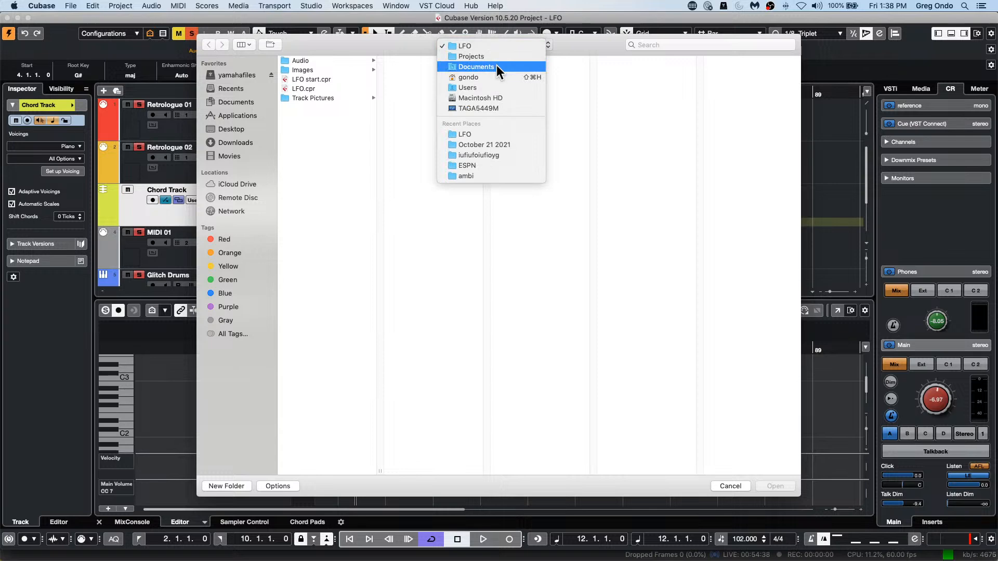
{"action": "left_click", "coordinate": [494, 53]}
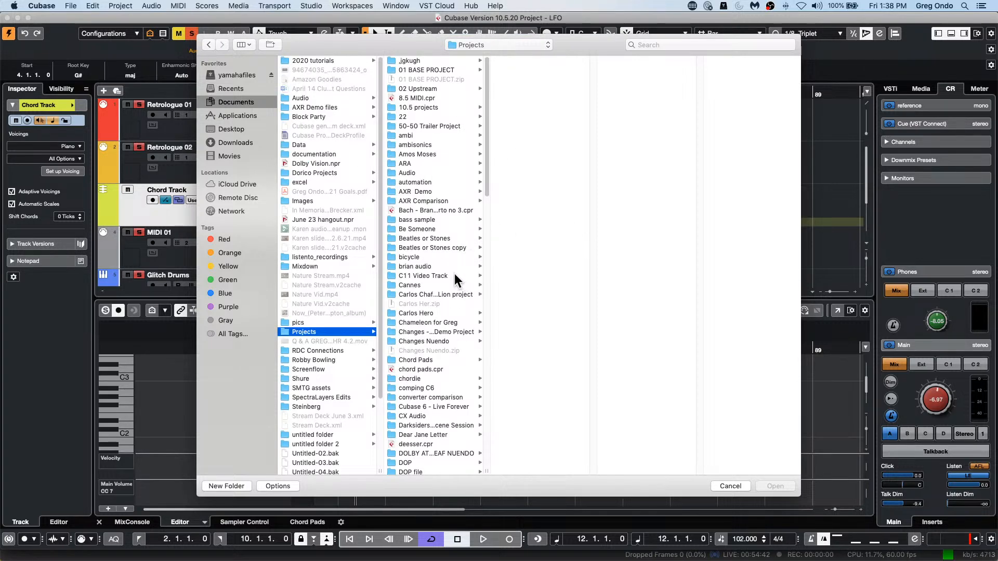
{"action": "scroll", "coordinate": [451, 265], "scroll_direction": "down", "scroll_amount": 5}
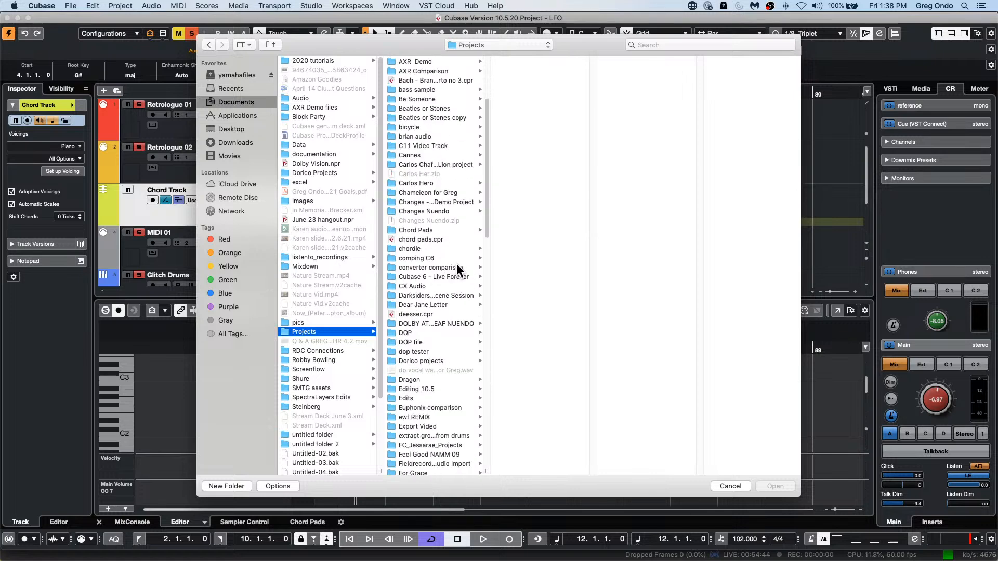
{"action": "scroll", "coordinate": [456, 263], "scroll_direction": "down", "scroll_amount": 2}
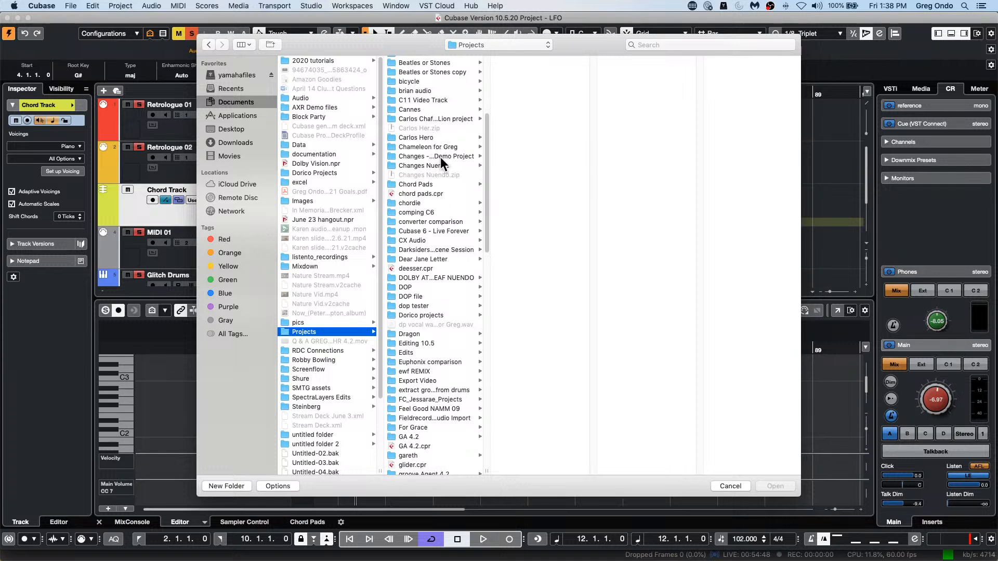
{"action": "scroll", "coordinate": [432, 154], "scroll_direction": "up", "scroll_amount": 2}
{"action": "left_click", "coordinate": [427, 98]}
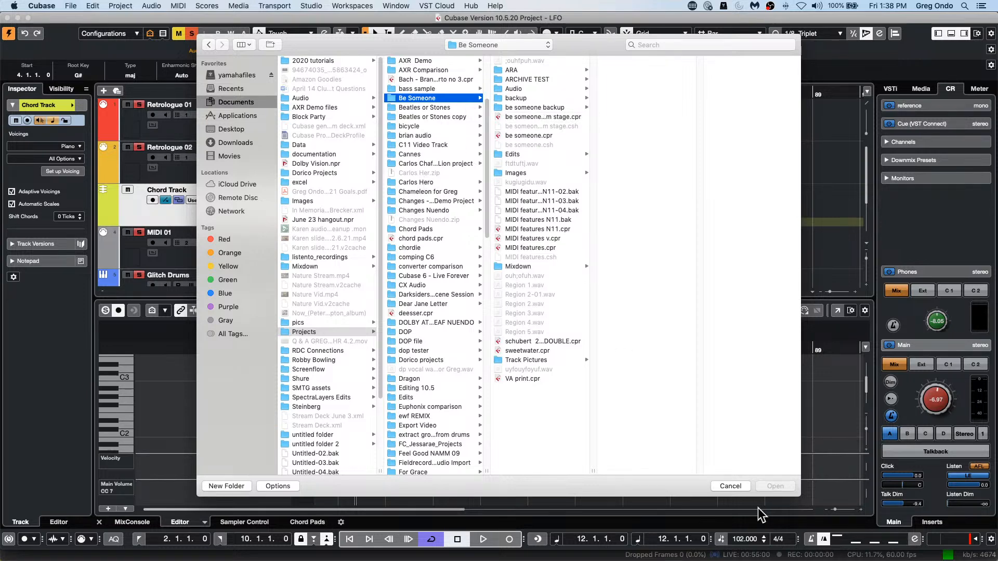
{"action": "left_click", "coordinate": [738, 487]}
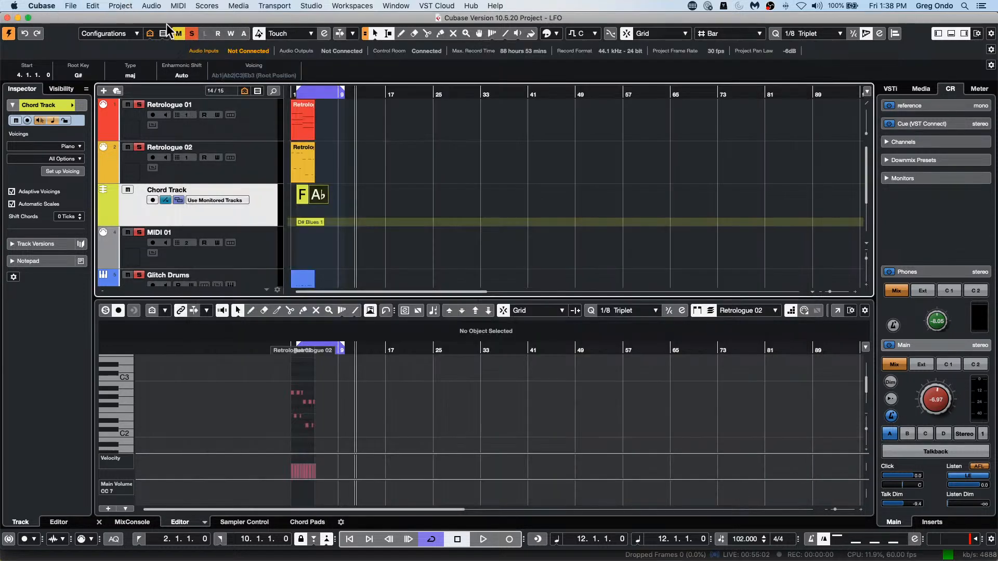
Step: Open MediaBay and show the contents of the Projects folder under Documents in the file browser
{"action": "left_click", "coordinate": [205, 7]}
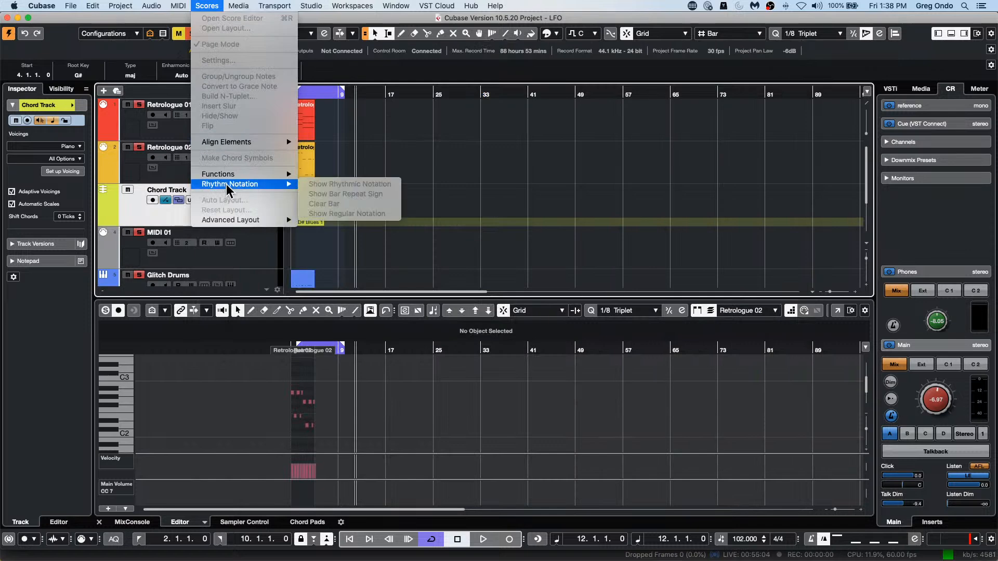
{"action": "mouse_move", "coordinate": [232, 179]}
{"action": "mouse_move", "coordinate": [239, 7]}
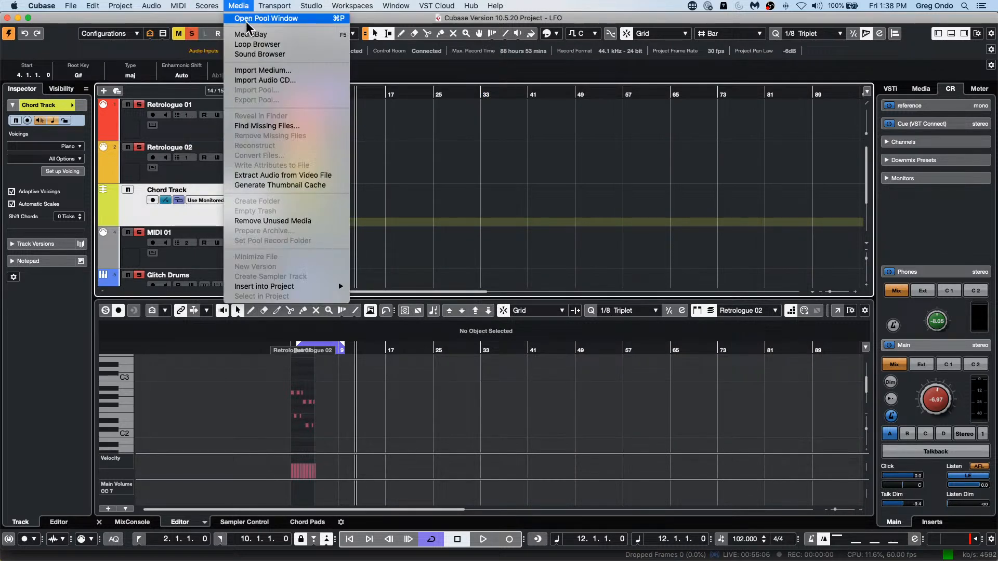
{"action": "left_click", "coordinate": [291, 34]}
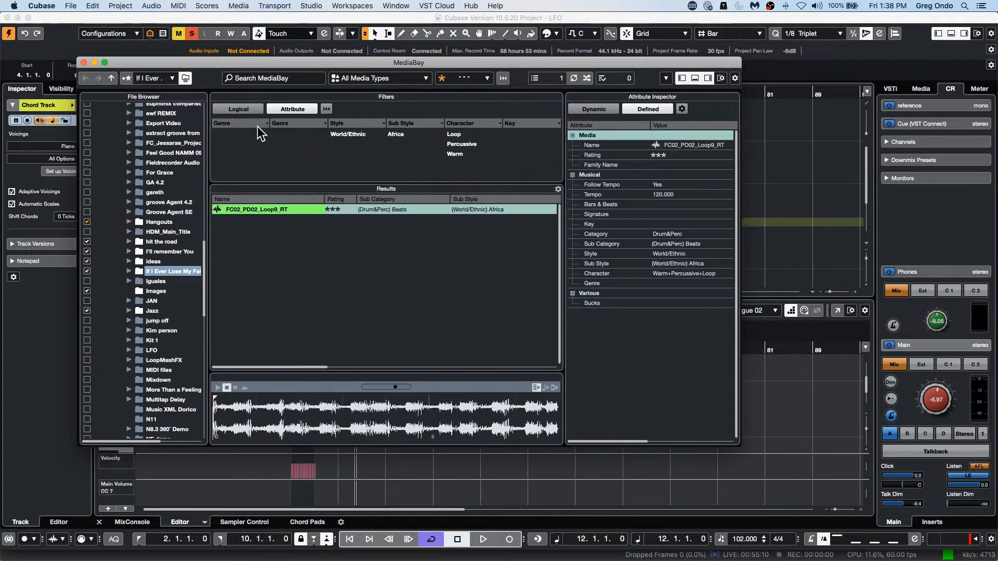
{"action": "scroll", "coordinate": [126, 211], "scroll_direction": "up", "scroll_amount": 15}
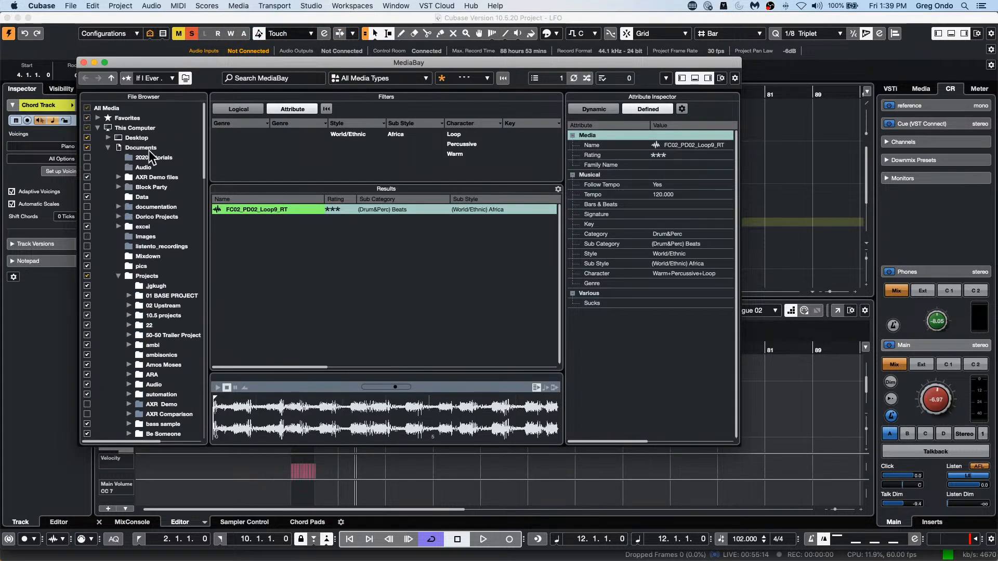
{"action": "left_click", "coordinate": [146, 275]}
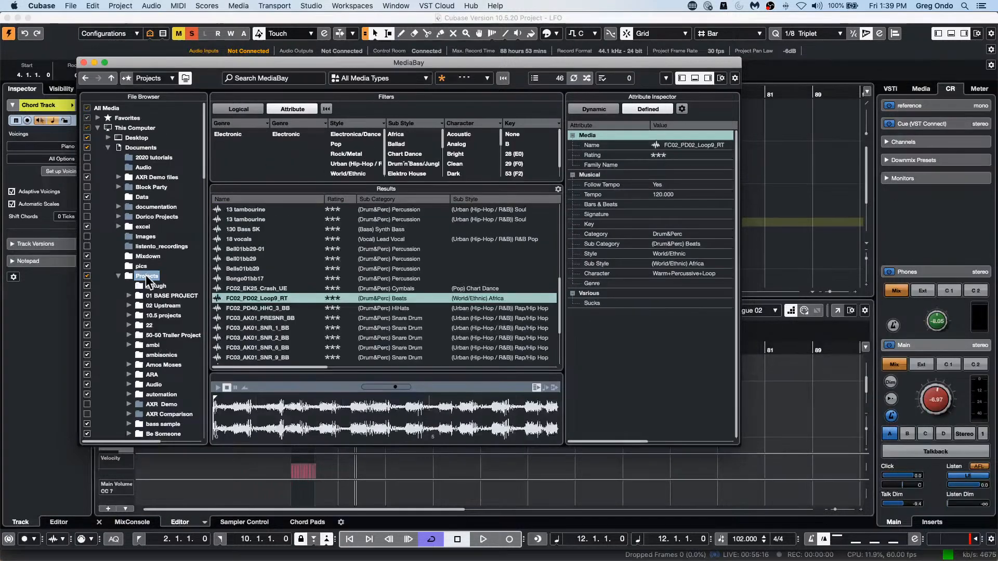
Step: Search the Projects folder in MediaBay for "sampler" and restrict the shown media types to Projects
{"action": "left_click", "coordinate": [296, 76]}
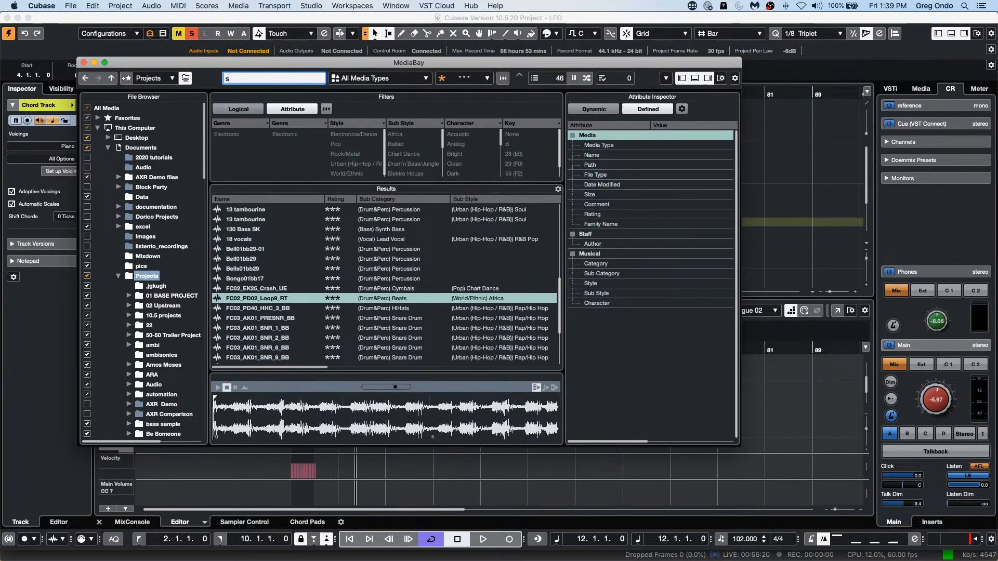
{"action": "type", "text": "sampler"}
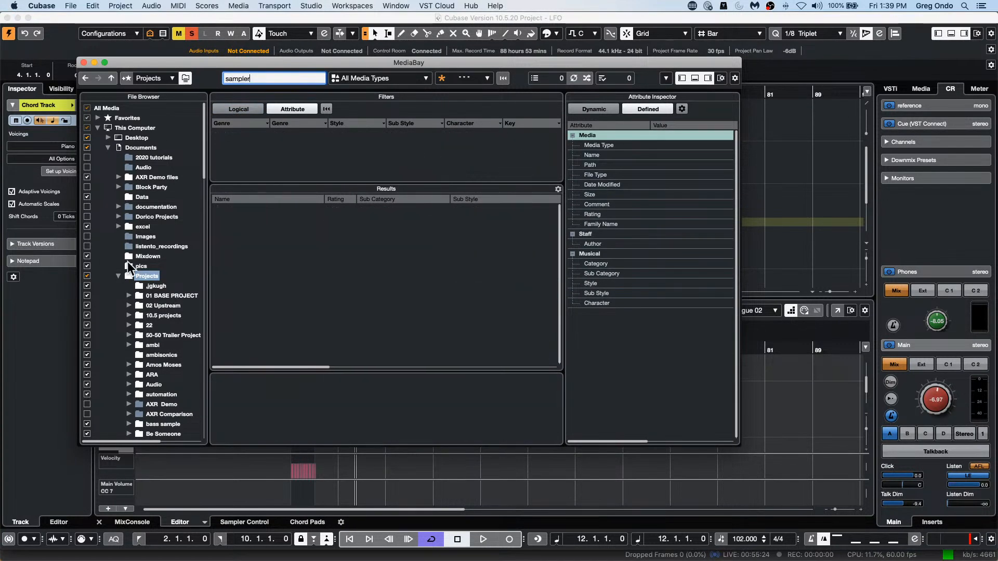
{"action": "left_click", "coordinate": [372, 74]}
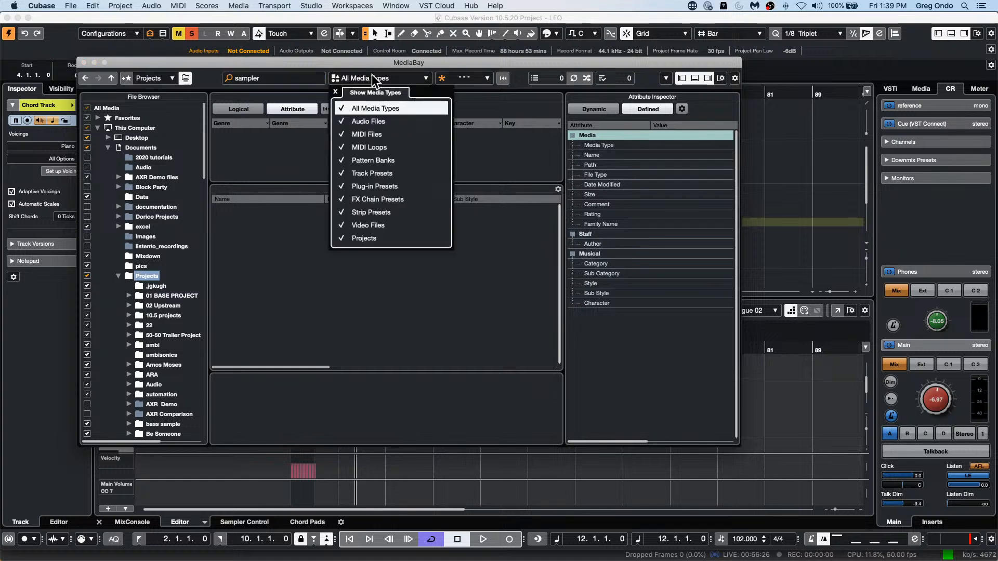
{"action": "left_click", "coordinate": [344, 108]}
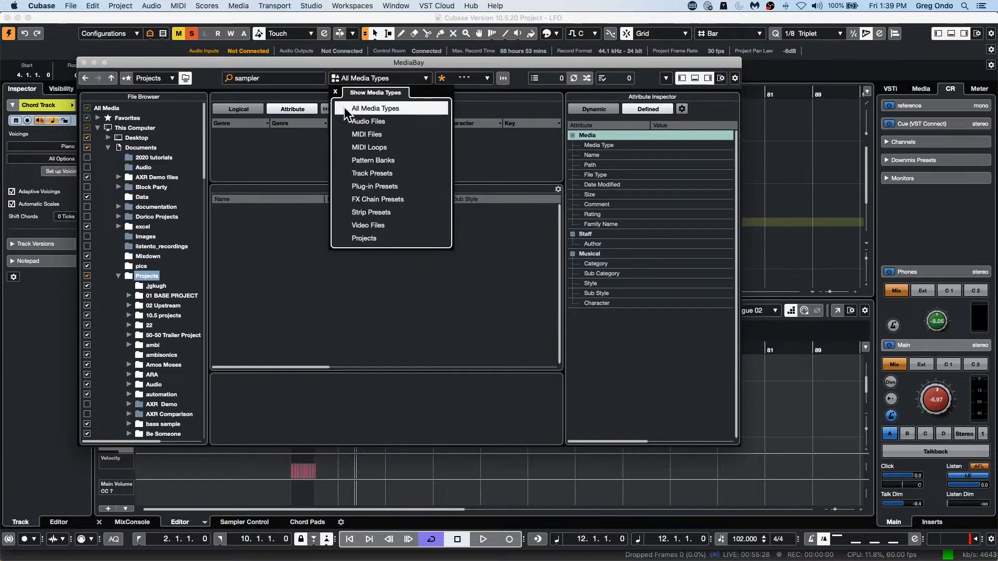
{"action": "left_click", "coordinate": [339, 238]}
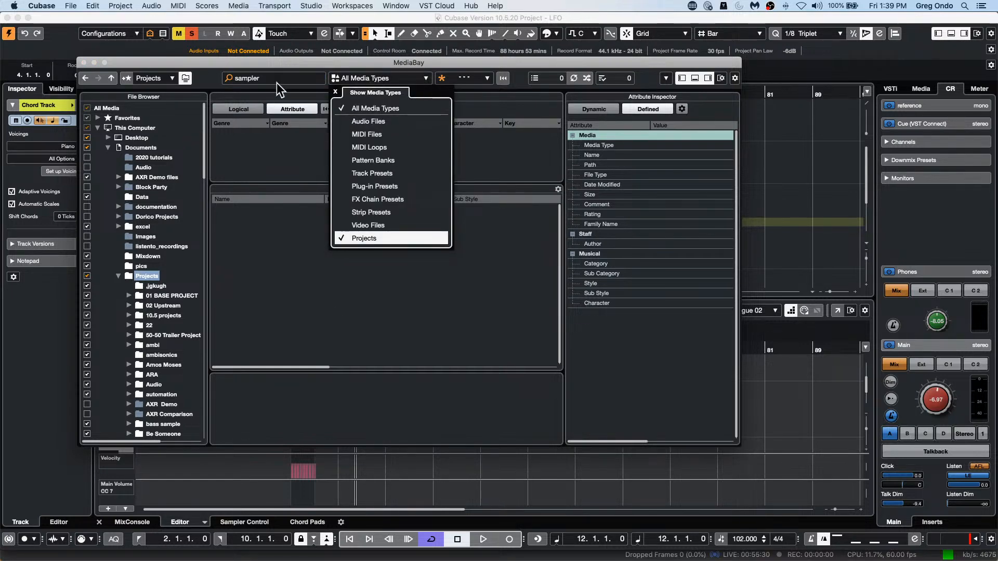
{"action": "left_click", "coordinate": [276, 79]}
{"action": "left_click", "coordinate": [279, 75]}
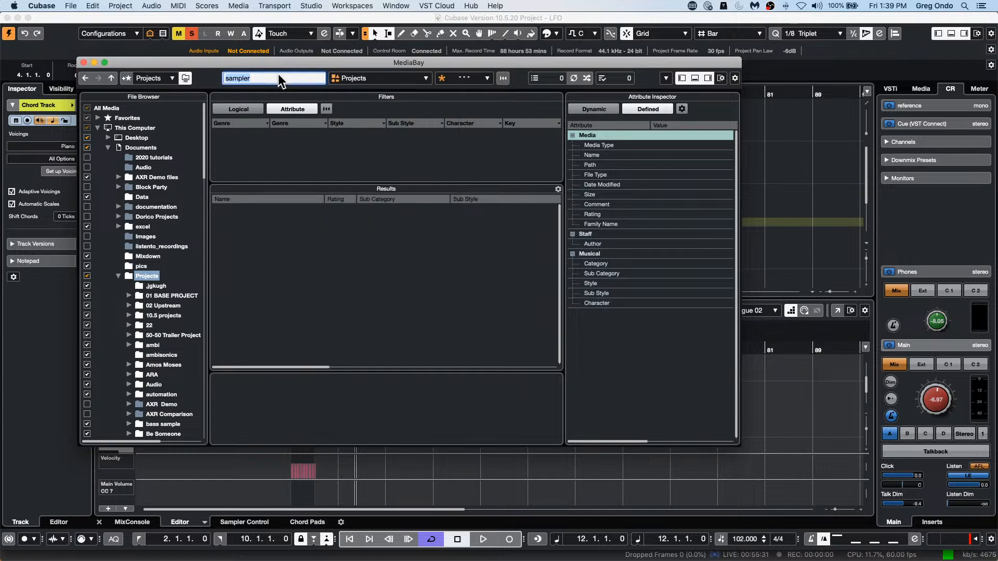
{"action": "right_click", "coordinate": [144, 277]}
{"action": "left_click", "coordinate": [292, 188]}
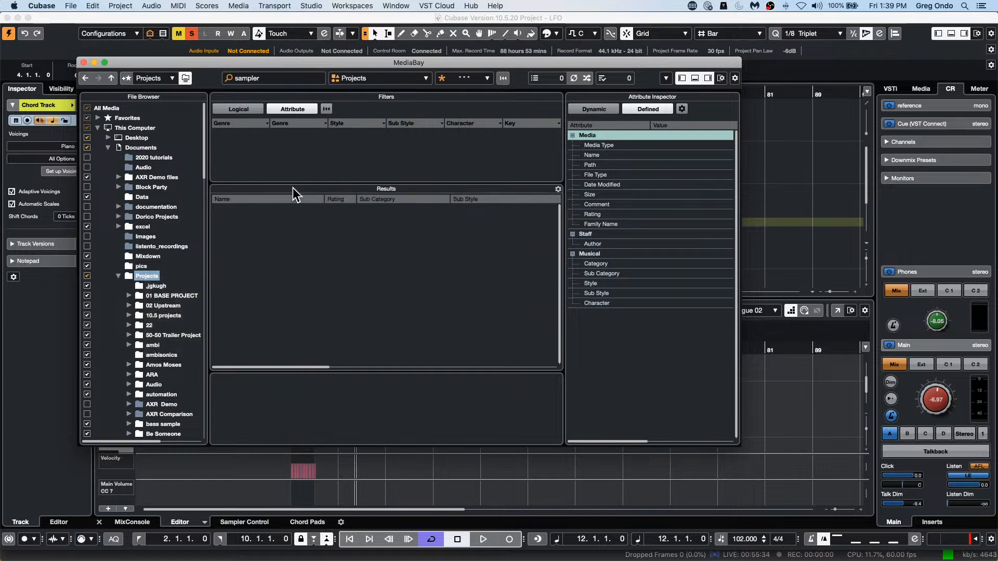
Step: Switch the MediaBay filters to Logical and shorten the search term to "samp"
{"action": "left_click", "coordinate": [244, 108]}
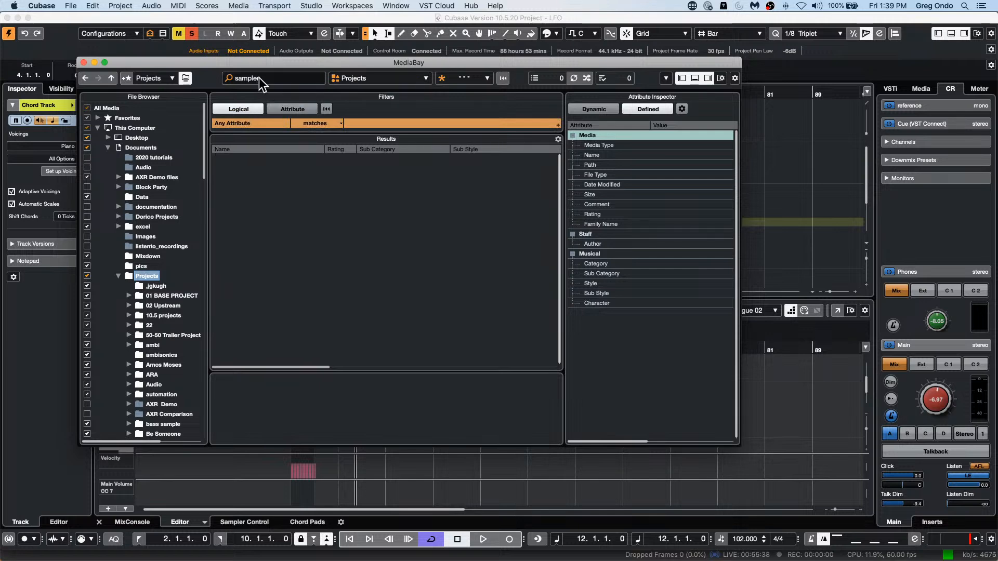
{"action": "left_click", "coordinate": [281, 78]}
{"action": "key", "text": "BackSpace"}
{"action": "key", "text": "BackSpace"}
{"action": "key", "text": "BackSpace"}
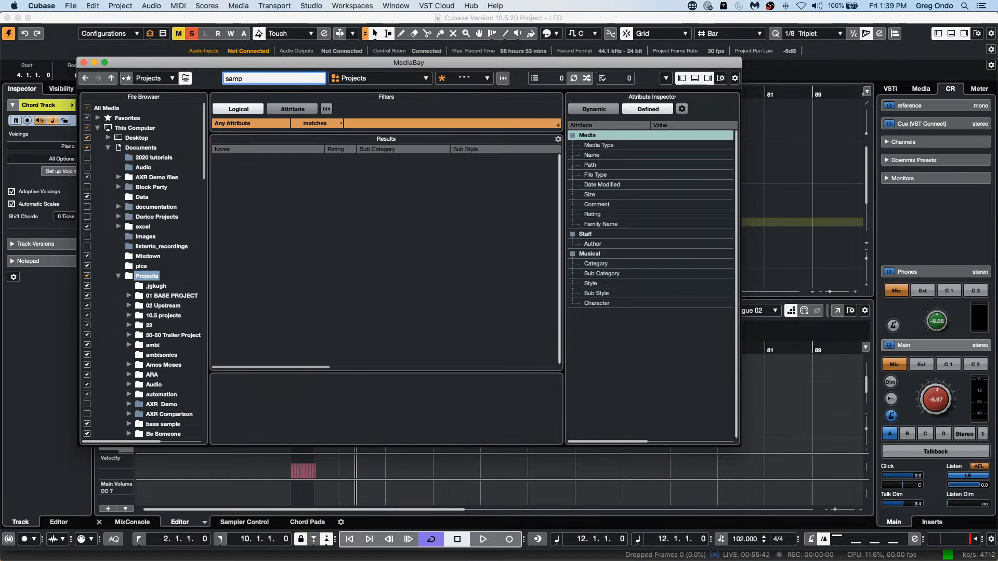
{"action": "key", "text": "Return"}
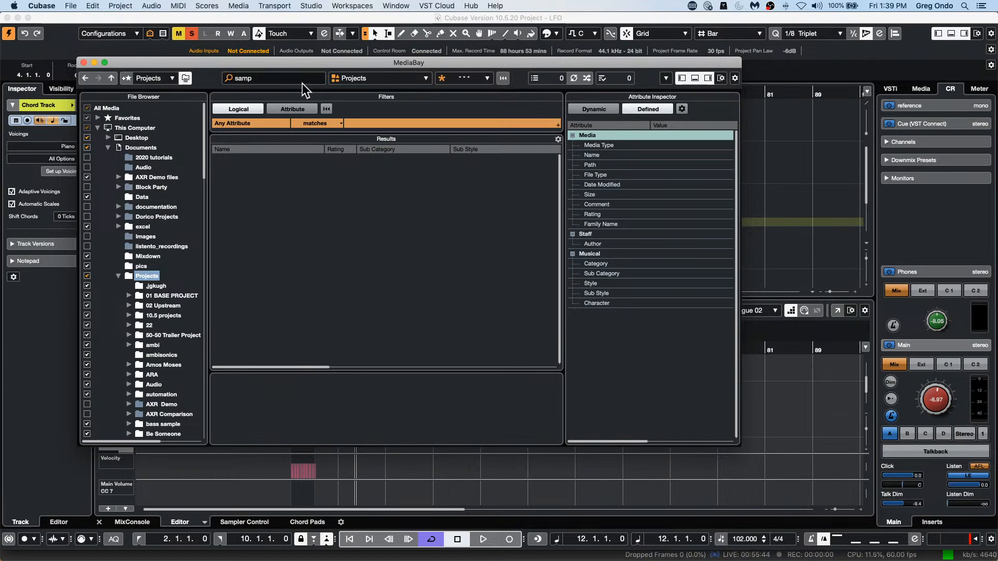
Step: Search for "sampler" in the Documents folder and in This Computer, and close MediaBay
{"action": "left_click", "coordinate": [149, 145]}
{"action": "left_click", "coordinate": [265, 78]}
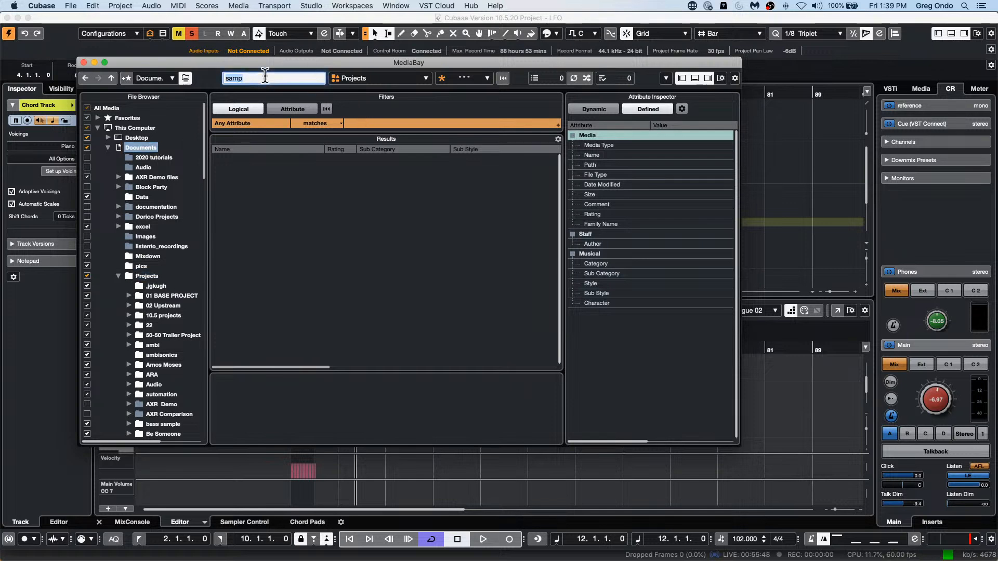
{"action": "type", "text": "samp"}
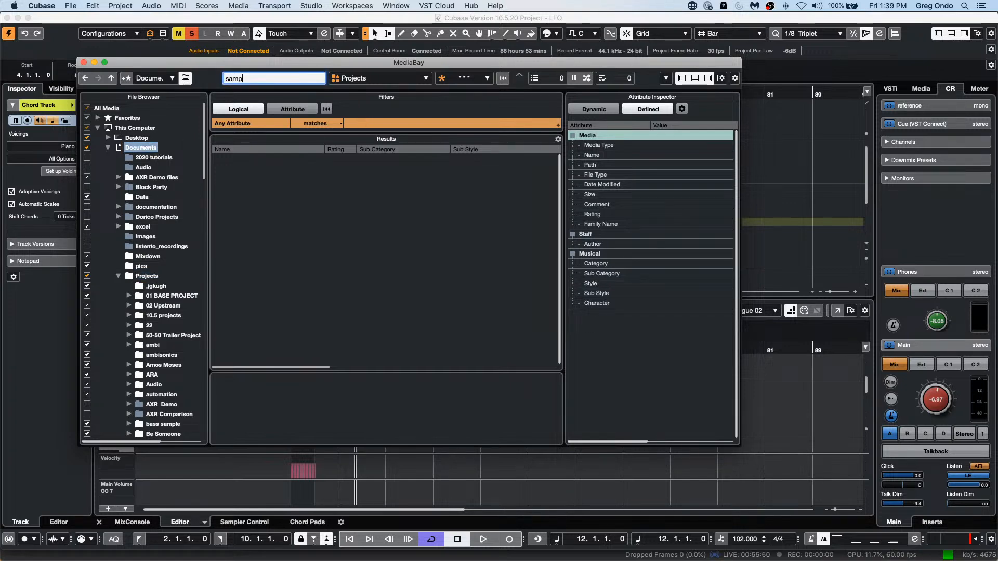
{"action": "type", "text": "ler"}
{"action": "key", "text": "Return"}
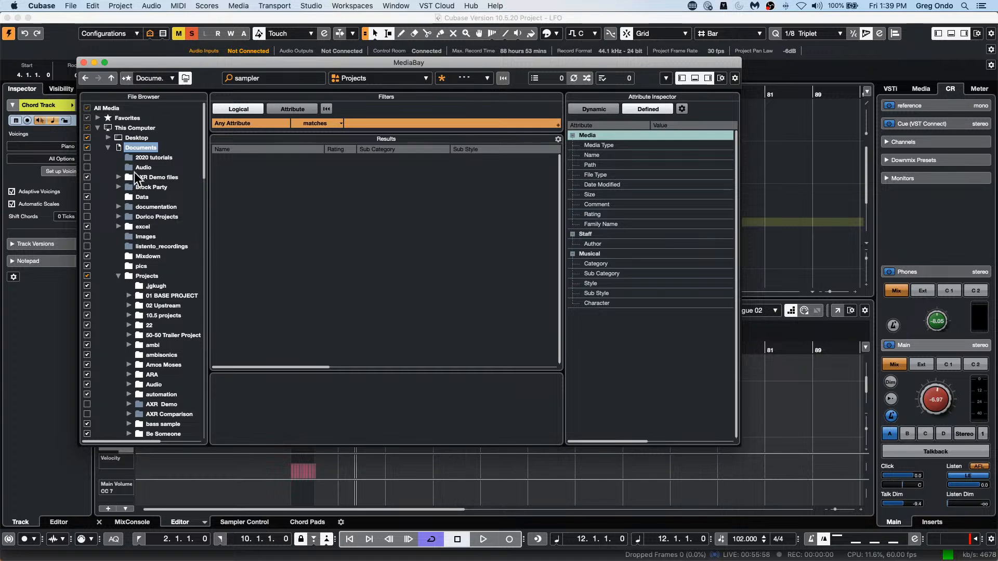
{"action": "left_click", "coordinate": [144, 127]}
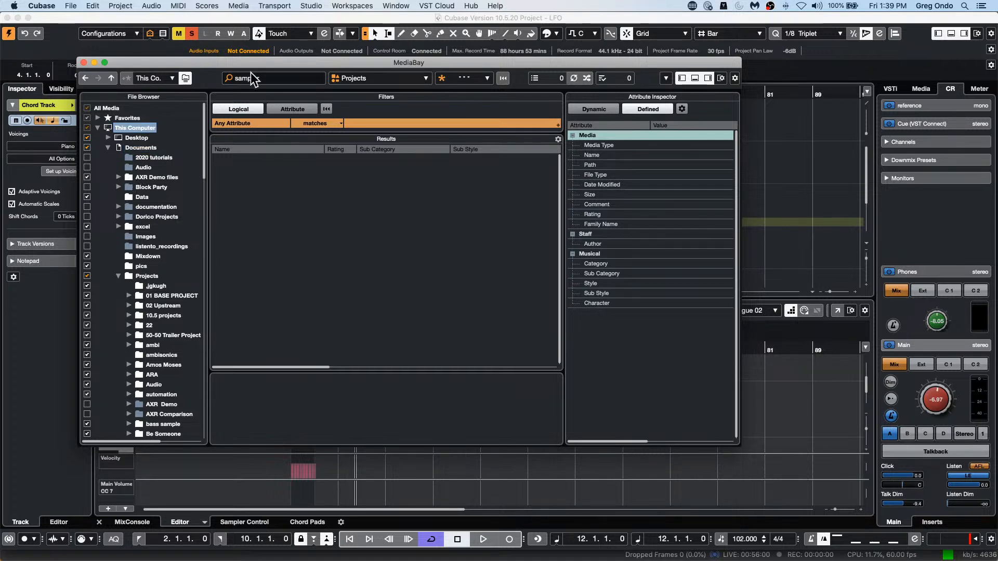
{"action": "left_click", "coordinate": [84, 61]}
Step: Switch to Finder, search This Mac for "sampler track GO" and look through the results for the Cubase project files
{"action": "mouse_move", "coordinate": [519, 552]}
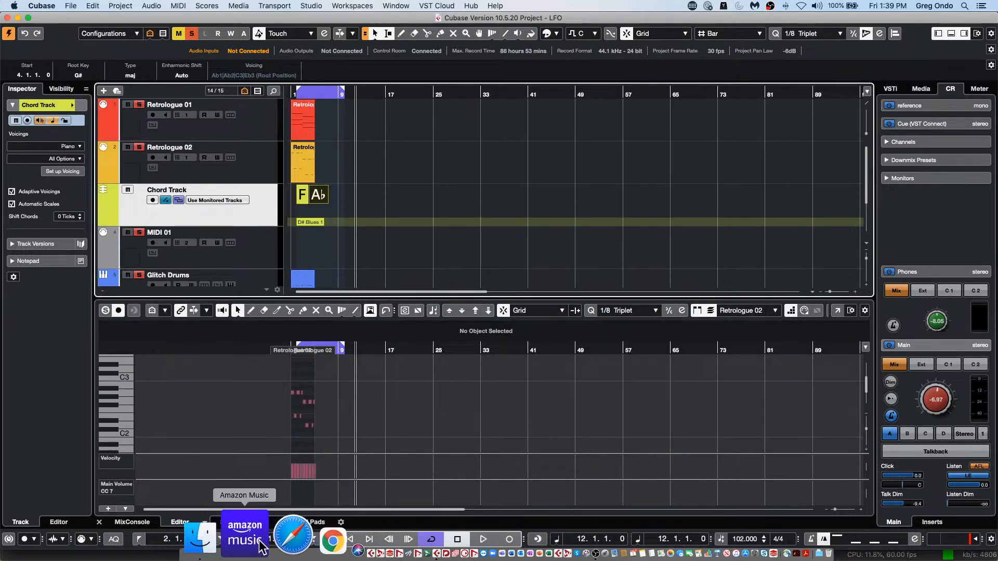
{"action": "left_click", "coordinate": [235, 543]}
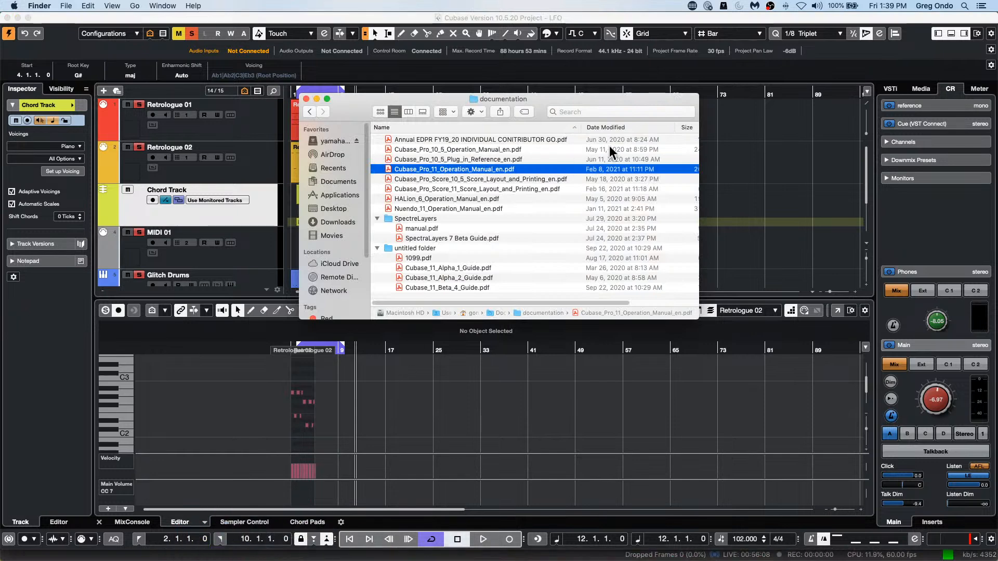
{"action": "left_click", "coordinate": [595, 112]}
{"action": "type", "text": "s"}
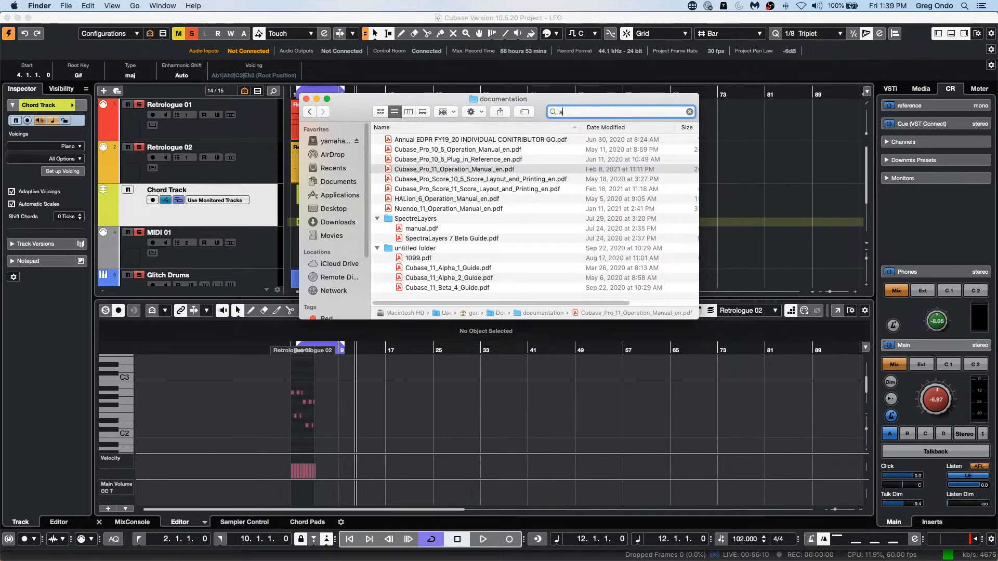
{"action": "type", "text": "ampler trac"}
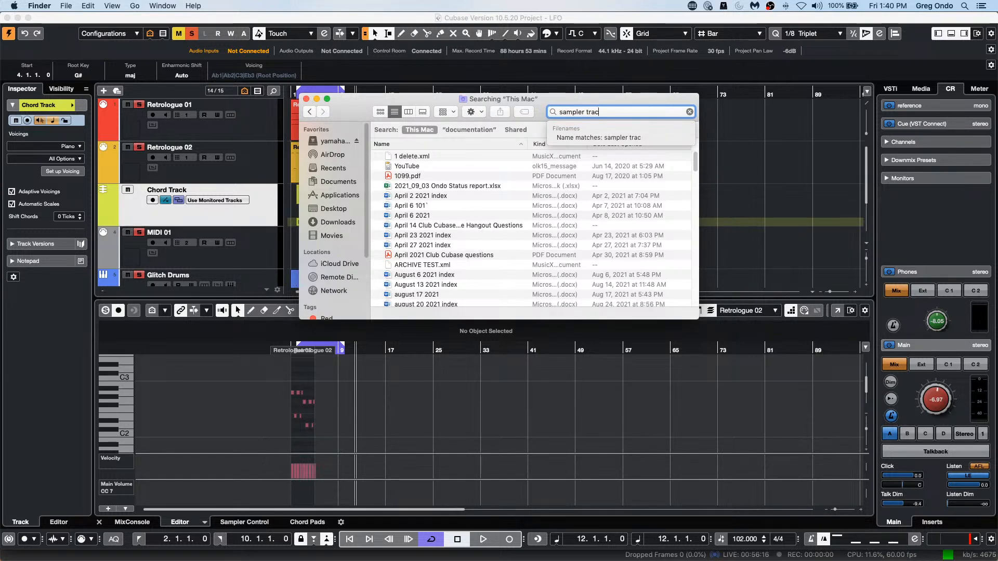
{"action": "type", "text": "k GO"}
{"action": "scroll", "coordinate": [424, 243], "scroll_direction": "down", "scroll_amount": 20}
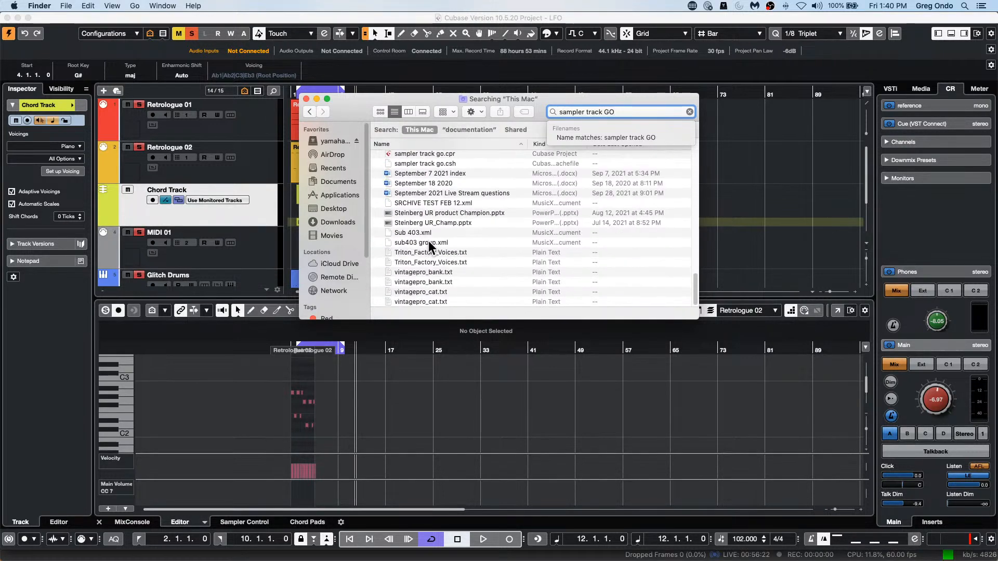
{"action": "scroll", "coordinate": [428, 241], "scroll_direction": "up", "scroll_amount": 3}
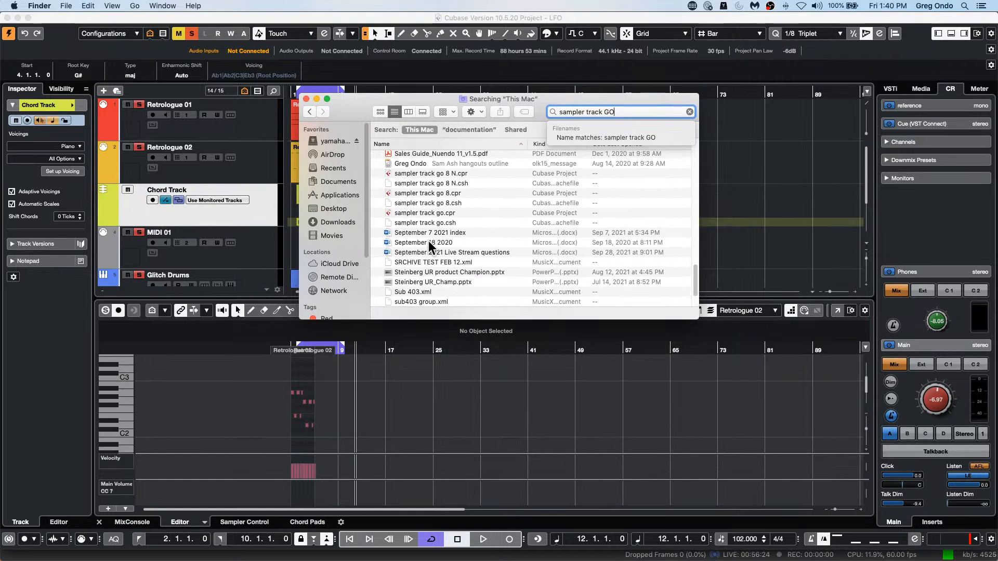
Step: Try to open sampler track go.cpr with its default application, and return to the Finder search results
{"action": "double_click", "coordinate": [426, 213]}
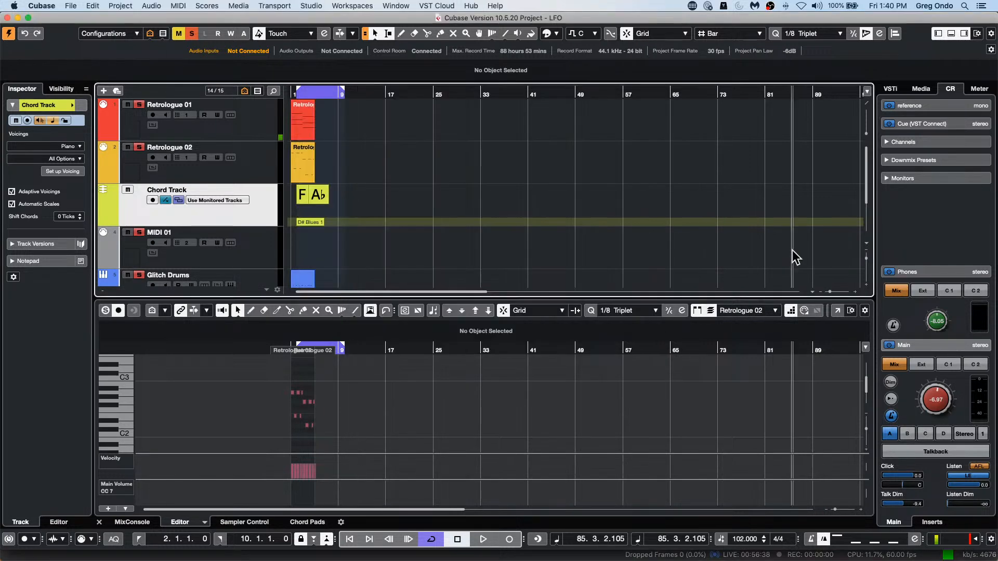
{"action": "key", "text": "super+Tab"}
{"action": "key", "text": "super+Tab"}
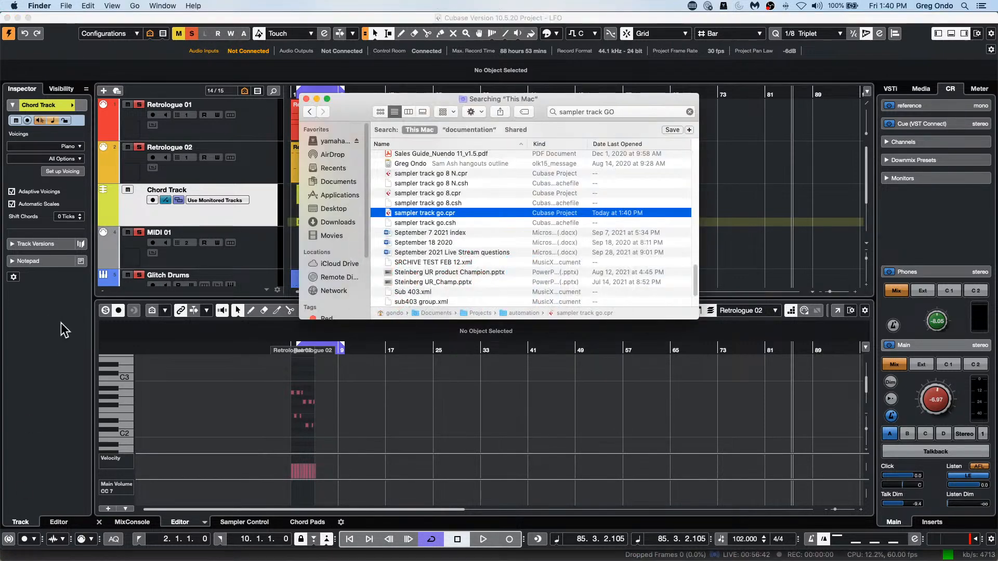
Step: Open sampler track go.cpr with Cubase 11 (11.0.41.448) and activate the project
{"action": "right_click", "coordinate": [426, 212]}
{"action": "mouse_move", "coordinate": [457, 225]}
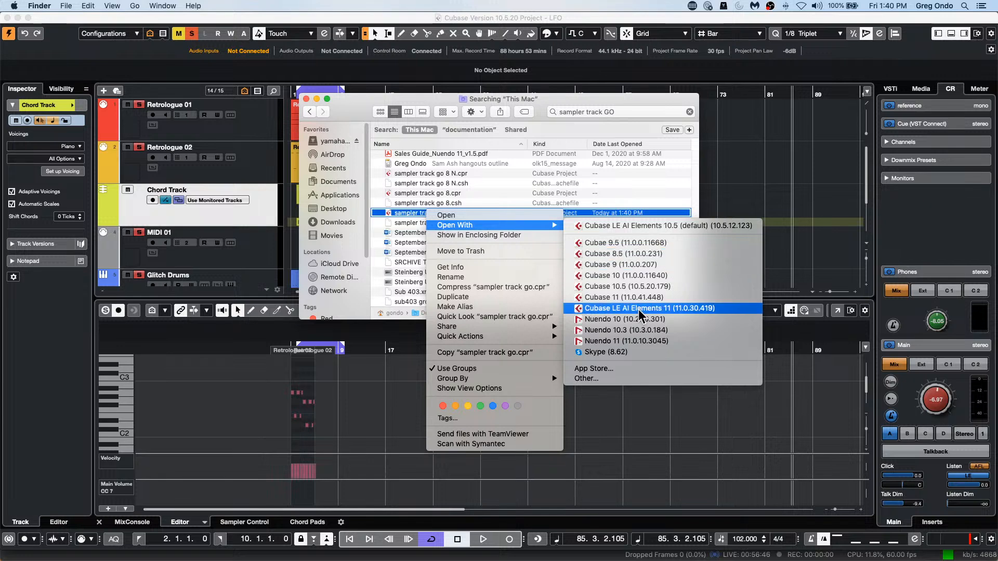
{"action": "left_click", "coordinate": [648, 295]}
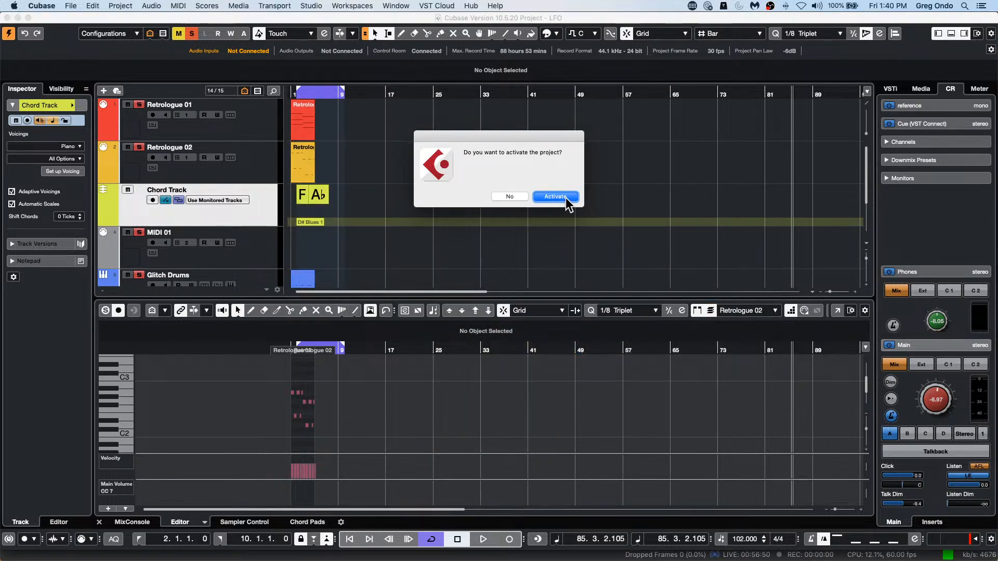
{"action": "left_click", "coordinate": [565, 197]}
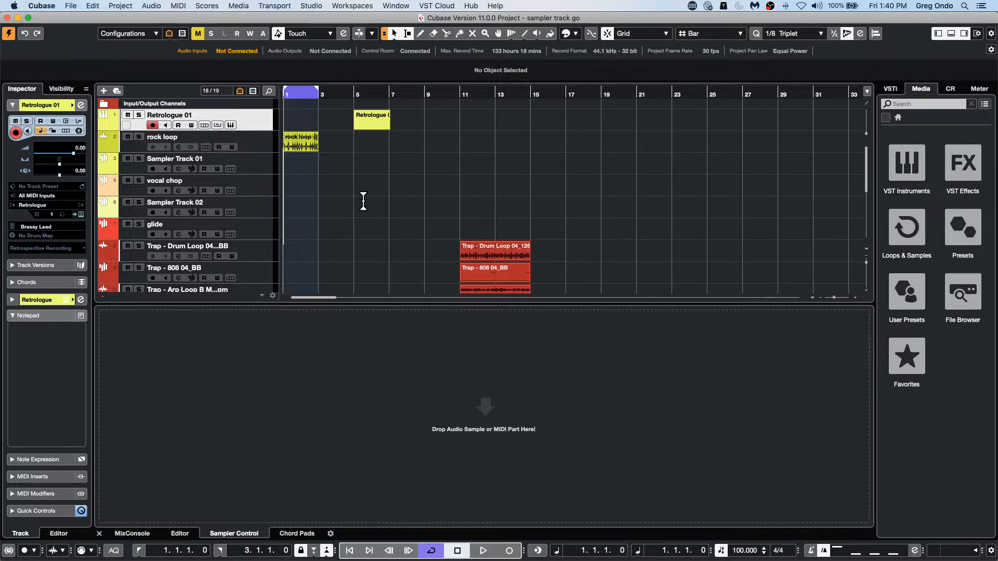
Step: Select the glide track to view its sample and settings in Sampler Control
{"action": "scroll", "coordinate": [363, 200], "scroll_direction": "down", "scroll_amount": 2}
{"action": "scroll", "coordinate": [363, 200], "scroll_direction": "up", "scroll_amount": 2}
{"action": "left_click", "coordinate": [270, 235]}
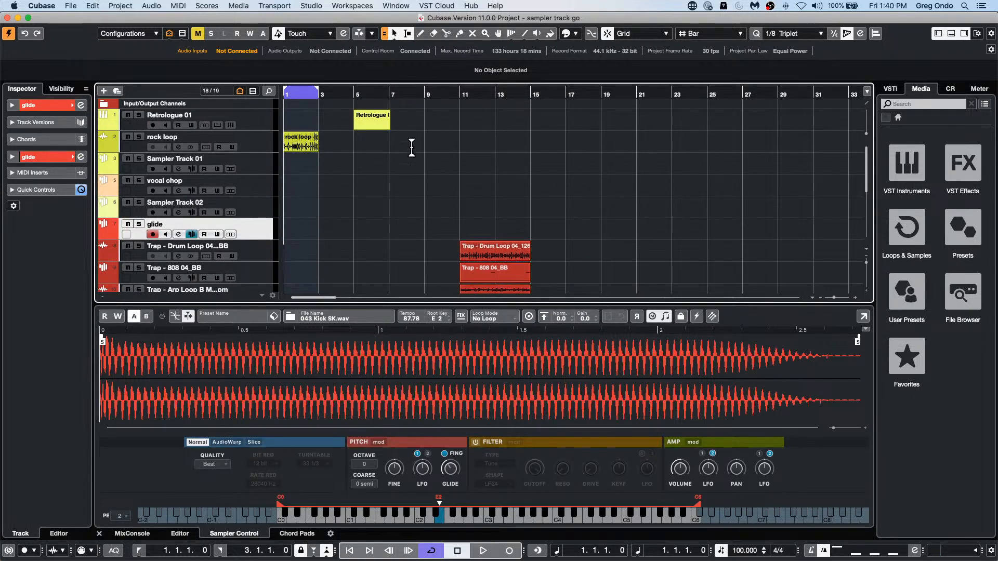
Step: Create a new sampler track from the Retrologue 01 MIDI part and normalize the resulting sample
{"action": "left_click", "coordinate": [387, 126]}
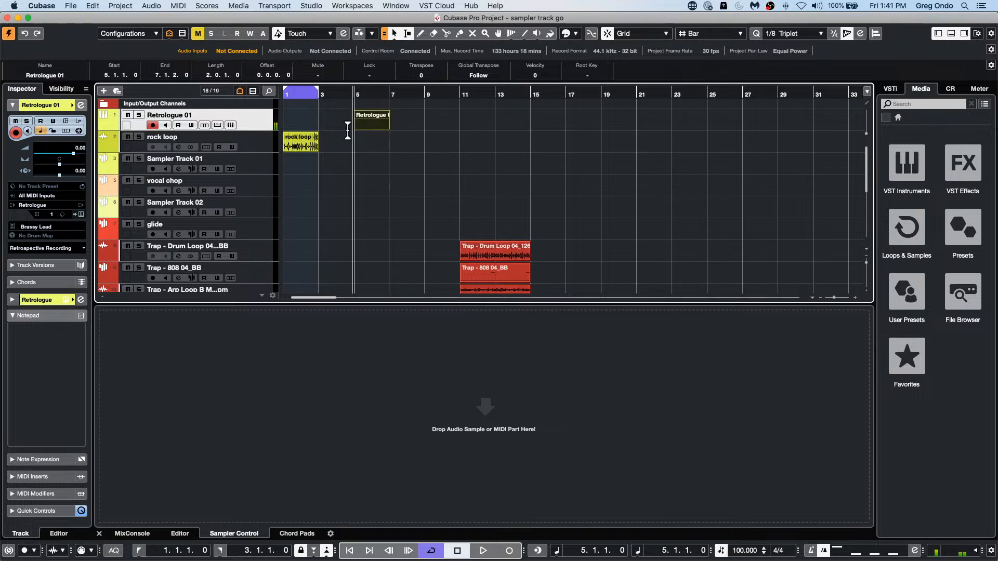
{"action": "left_click_drag", "start_coordinate": [363, 123], "coordinate": [435, 437]}
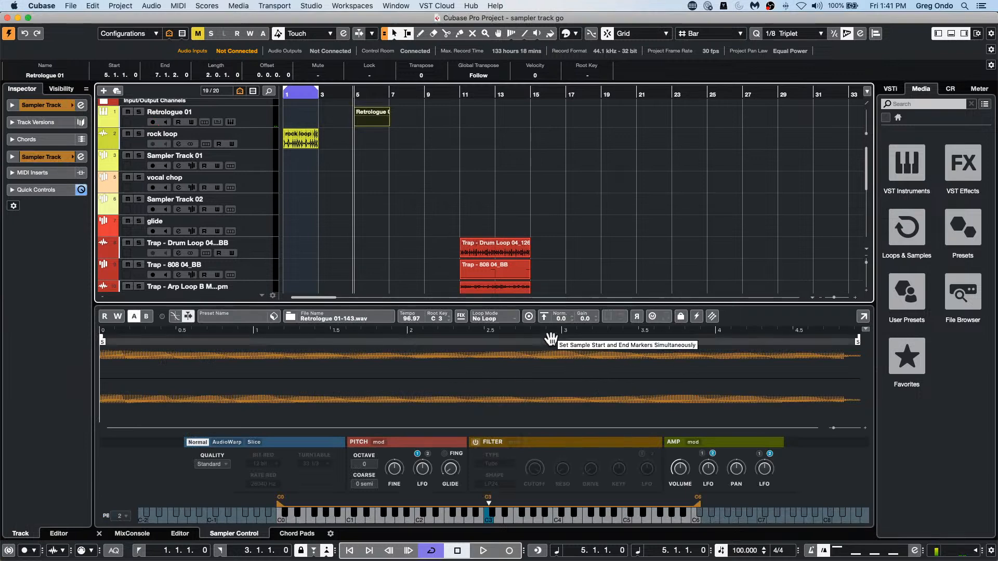
{"action": "left_click", "coordinate": [542, 318]}
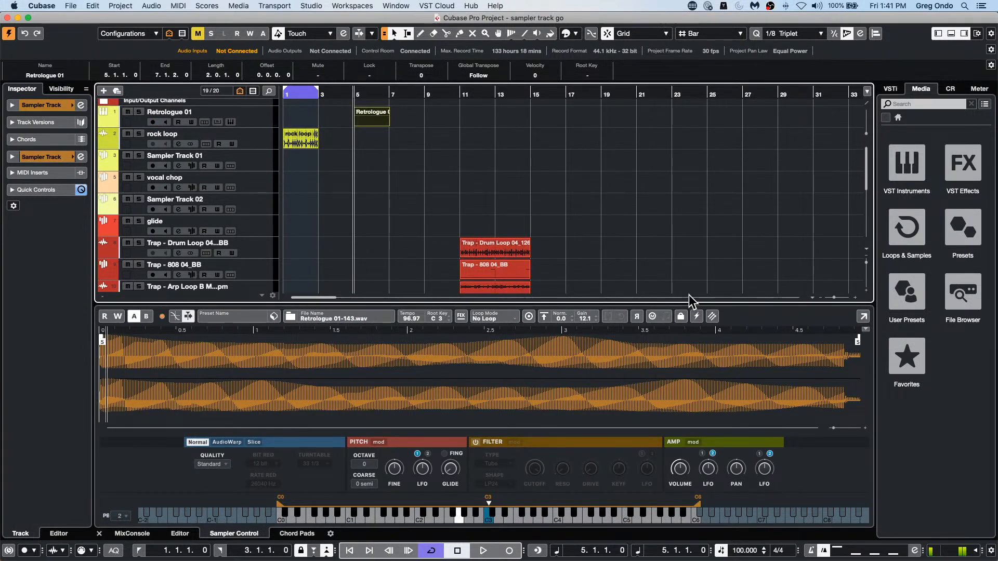
Step: Enable monophonic mode on the new sampler track and raise its pitch glide amount
{"action": "scroll", "coordinate": [491, 241], "scroll_direction": "down", "scroll_amount": 10}
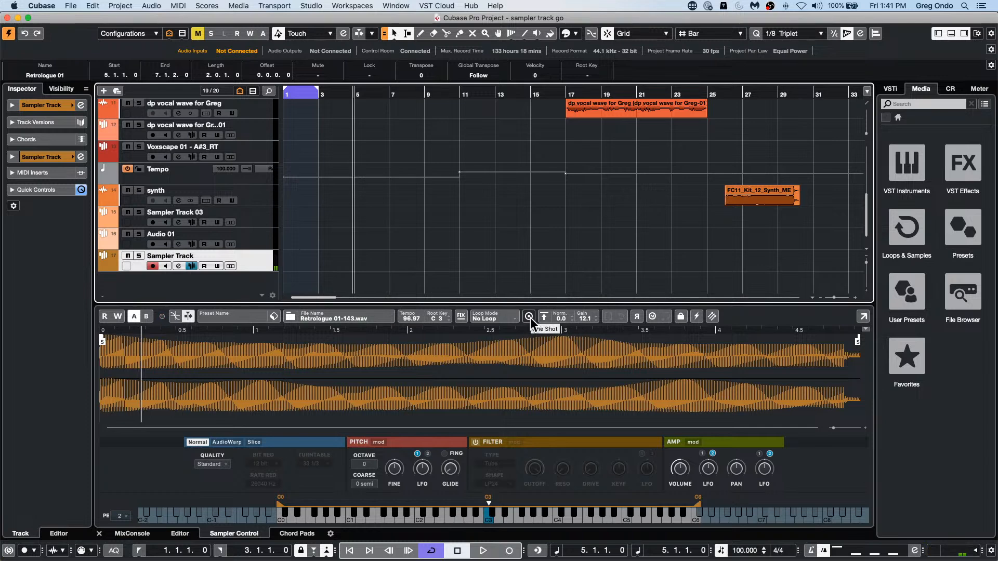
{"action": "left_click", "coordinate": [652, 316]}
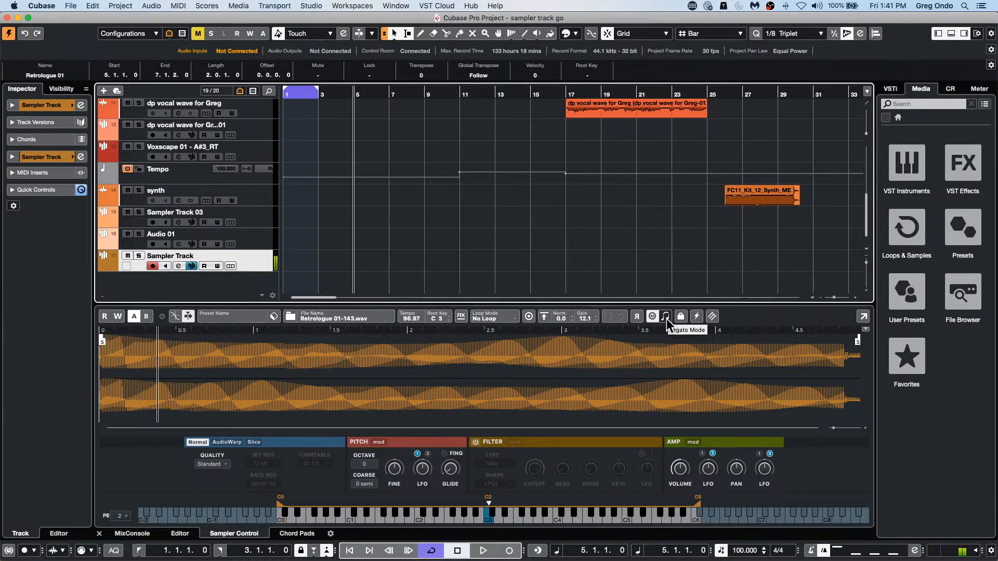
{"action": "left_click_drag", "start_coordinate": [442, 461], "coordinate": [452, 425]}
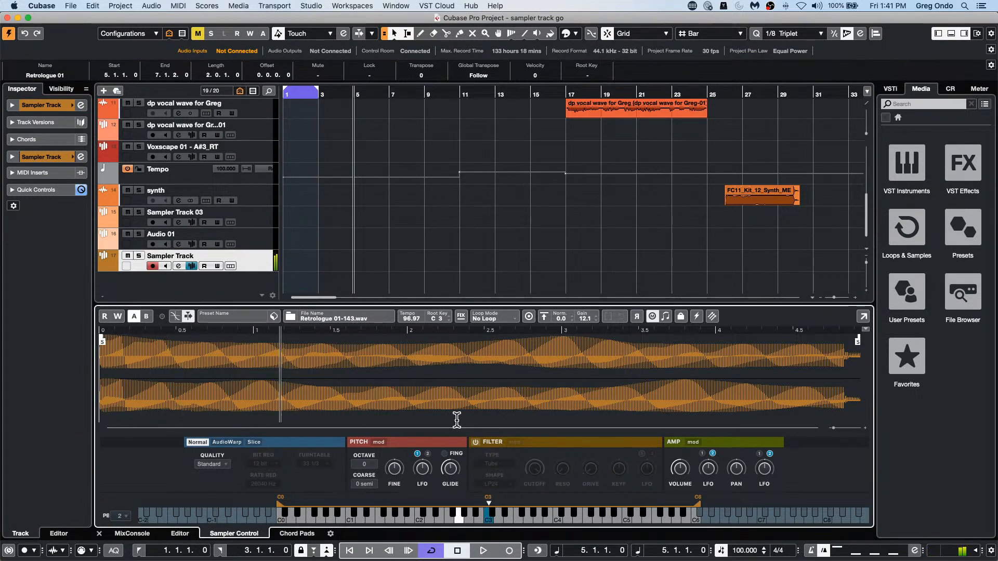
{"action": "mouse_move", "coordinate": [444, 467]}
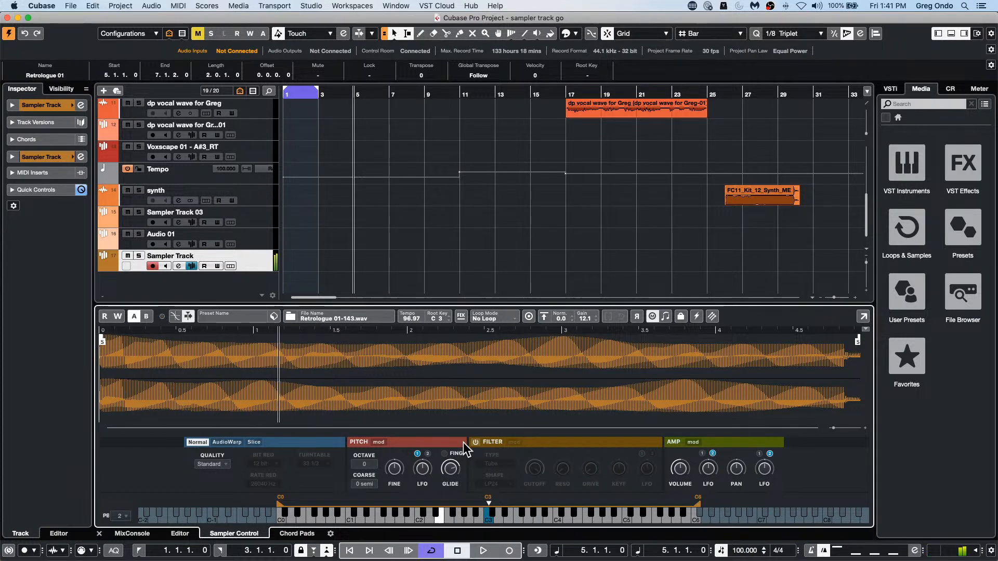
Step: View the Retrologue 01 part in the Key Editor, and return to the new sampler track's Sampler Control
{"action": "scroll", "coordinate": [439, 170], "scroll_direction": "up", "scroll_amount": 10}
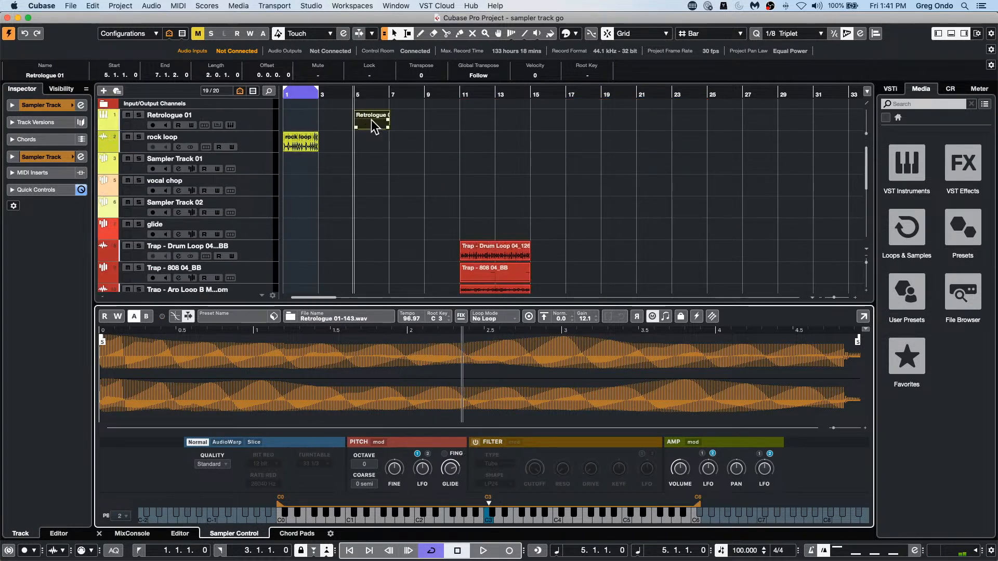
{"action": "double_click", "coordinate": [379, 124]}
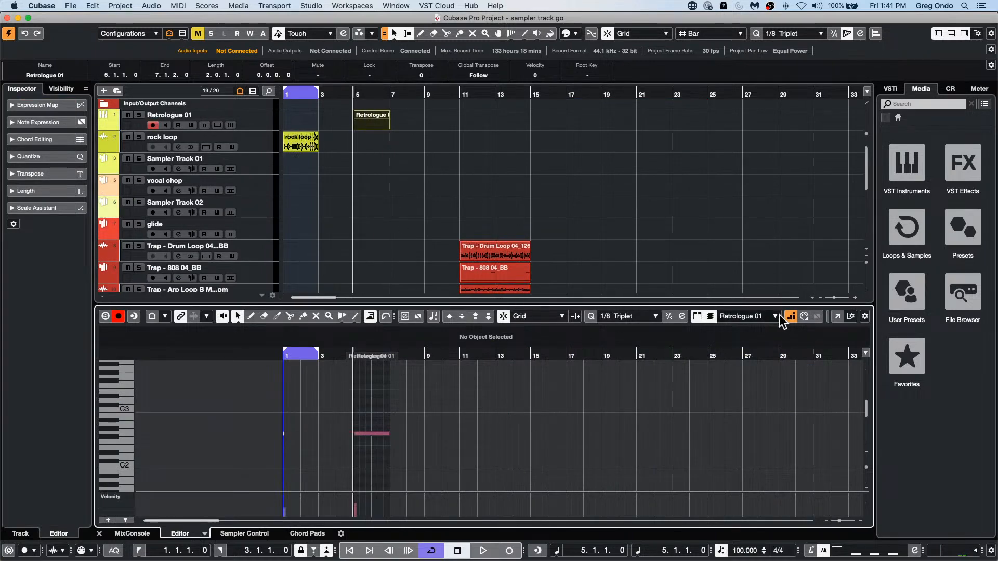
{"action": "scroll", "coordinate": [401, 200], "scroll_direction": "down", "scroll_amount": 5}
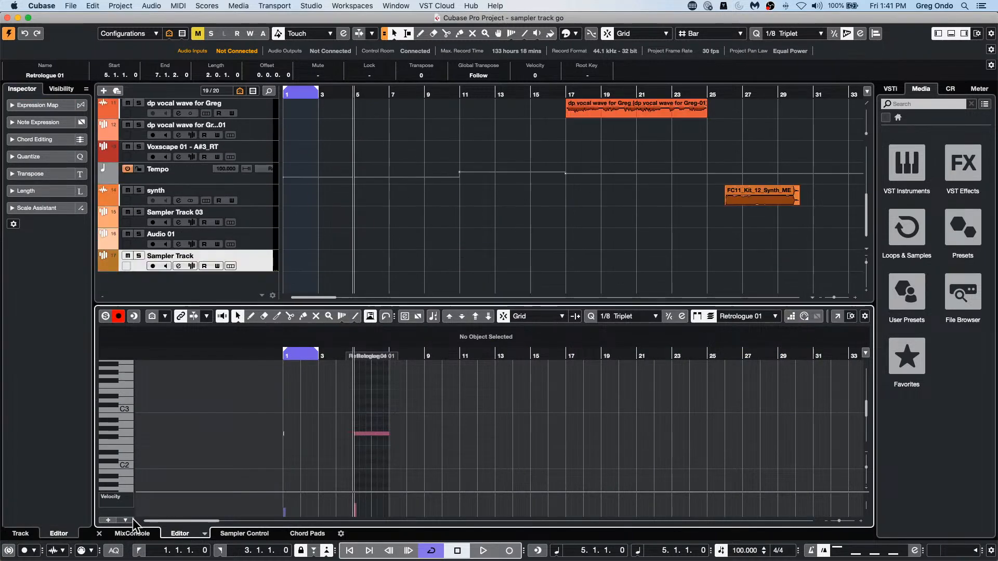
{"action": "left_click", "coordinate": [239, 534]}
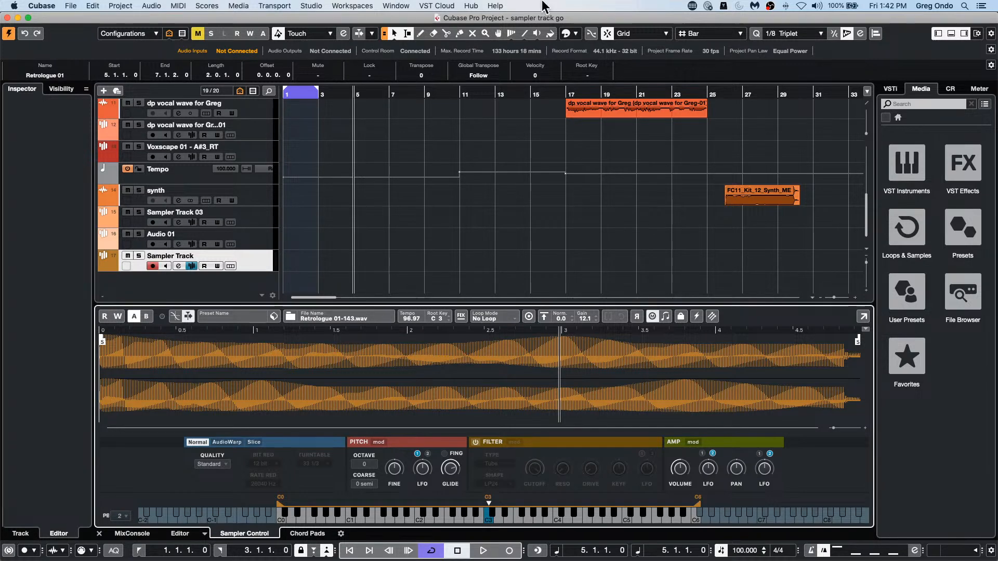
Step: Review the Hermode Tuning types in Project Setup and close the dialog without making changes
{"action": "left_click", "coordinate": [69, 6]}
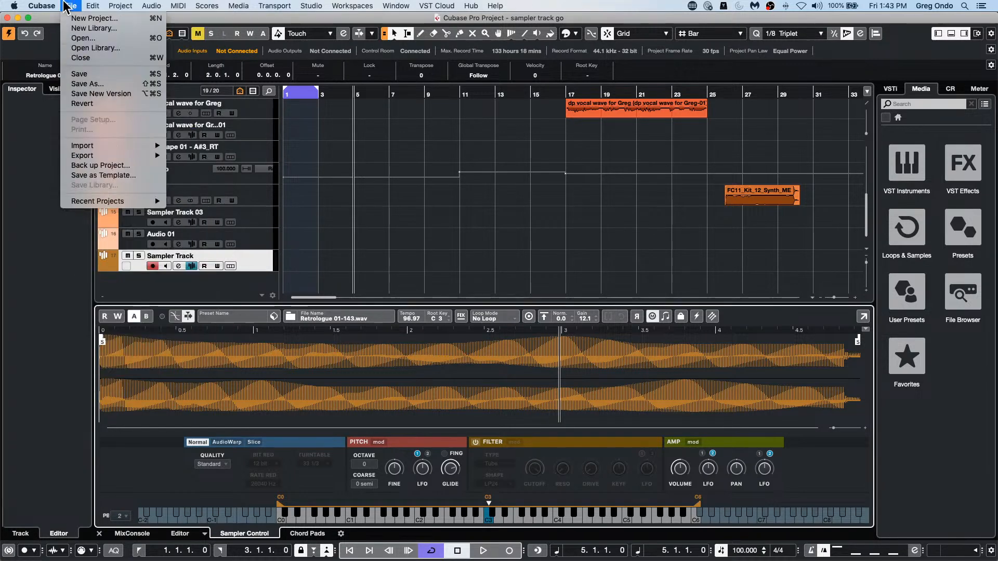
{"action": "mouse_move", "coordinate": [182, 6]}
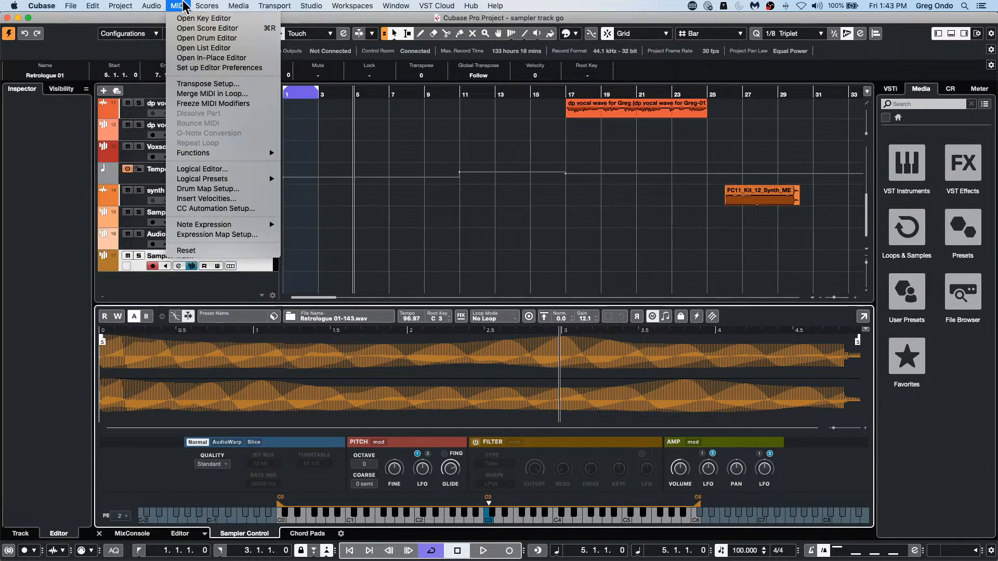
{"action": "mouse_move", "coordinate": [120, 6]}
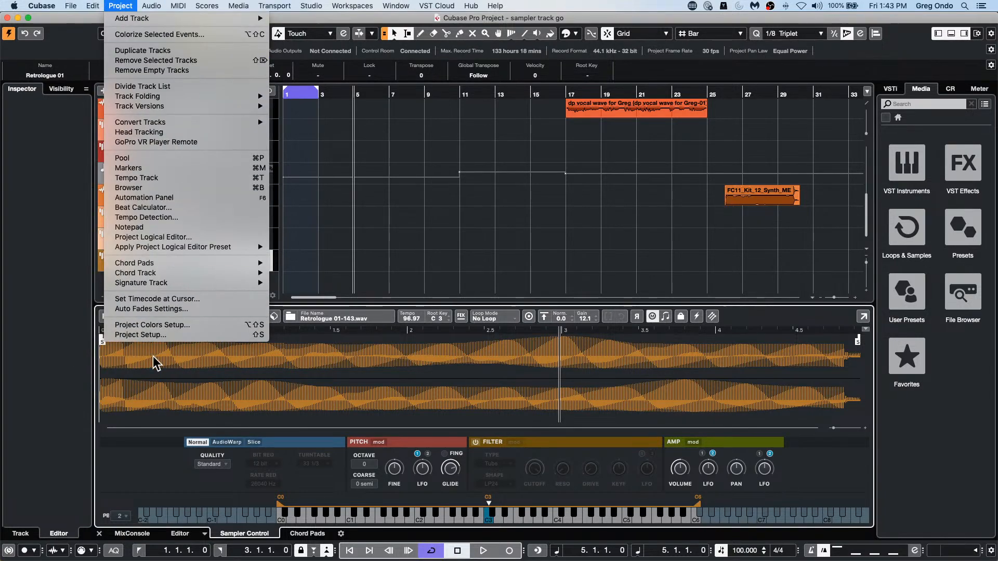
{"action": "left_click", "coordinate": [156, 336]}
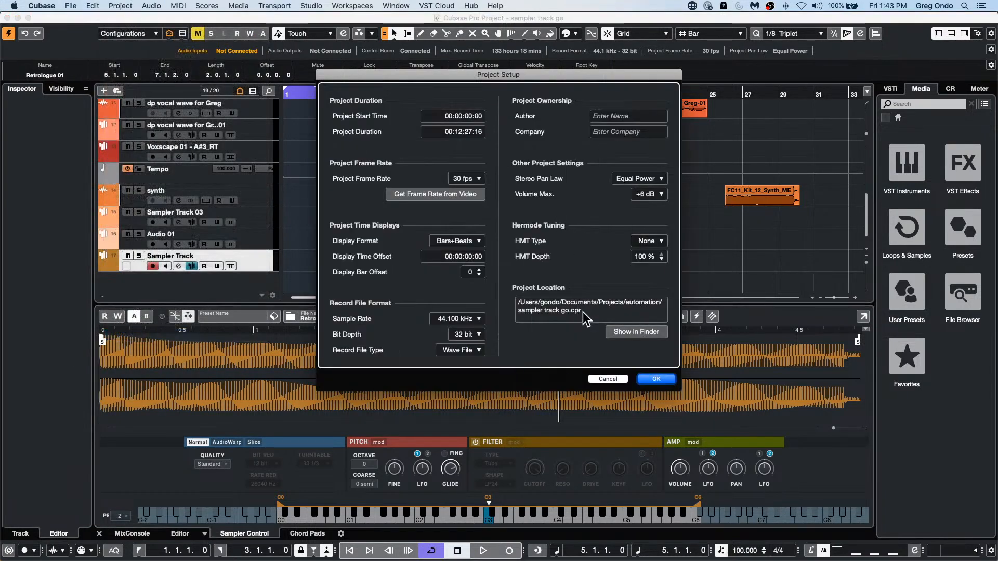
{"action": "left_click", "coordinate": [654, 241]}
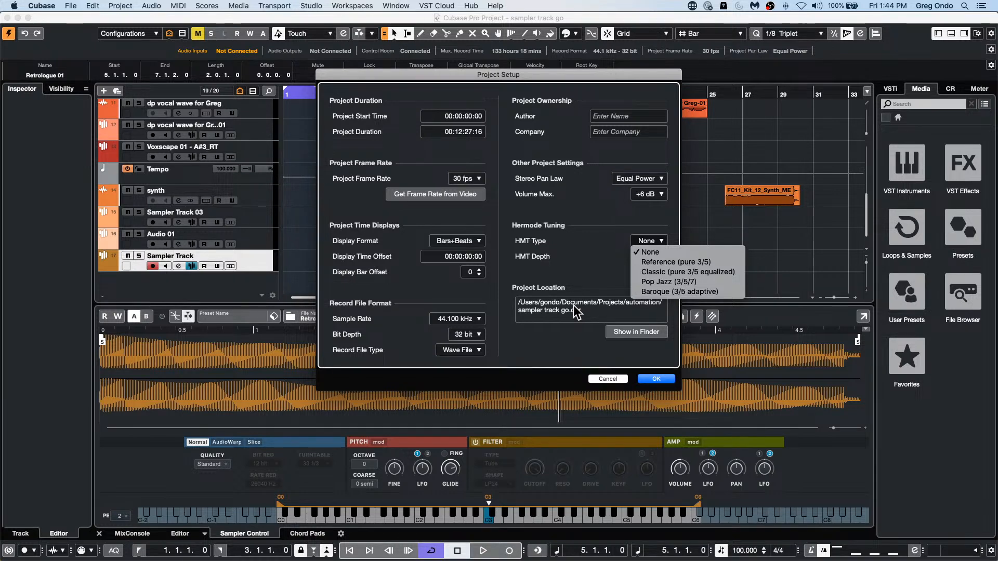
{"action": "left_click", "coordinate": [609, 377]}
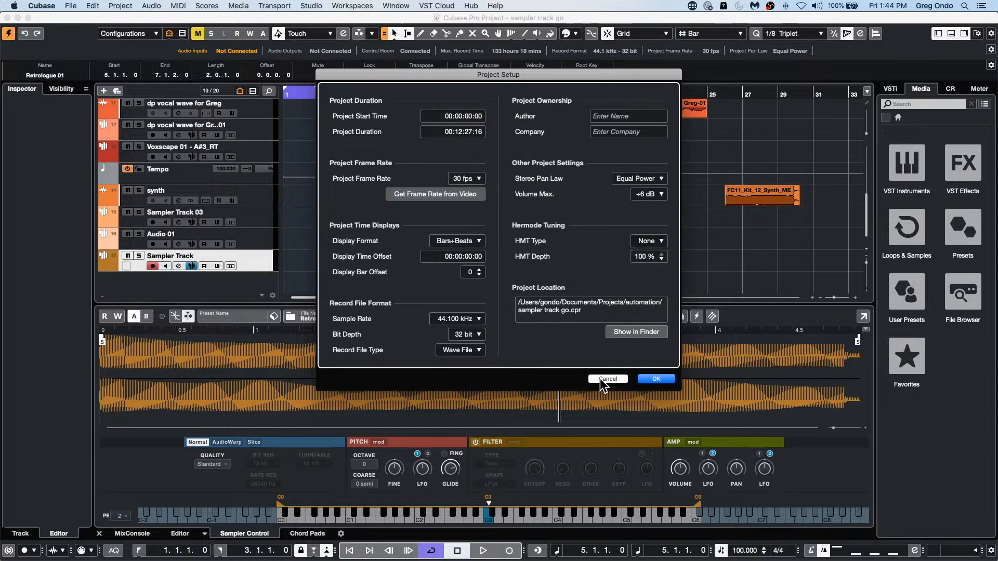
{"action": "left_click", "coordinate": [599, 379]}
{"action": "left_click", "coordinate": [69, 6]}
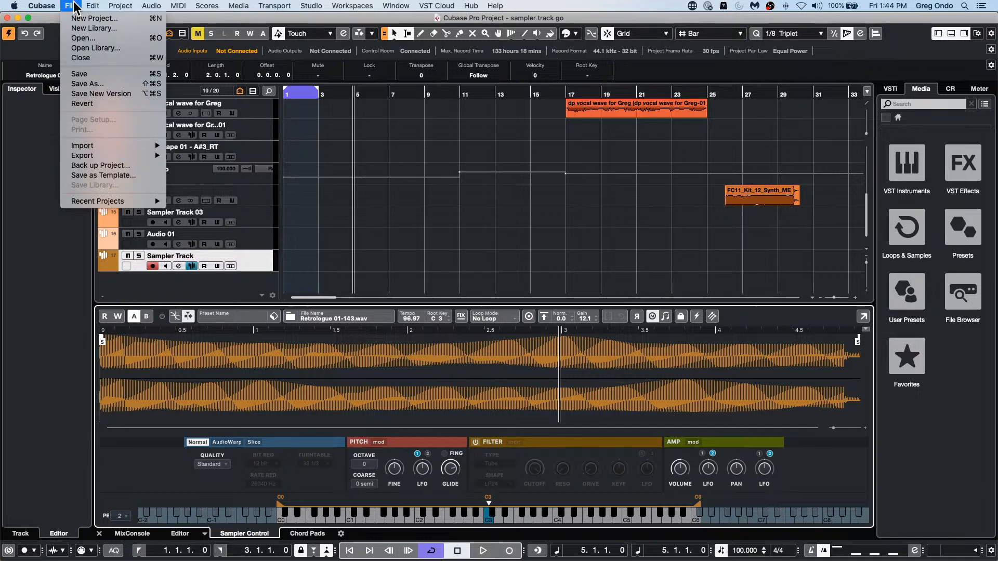
{"action": "left_click", "coordinate": [353, 167]}
Step: Mute the rock loop track and set the cycle range from bar 1 to bar 2
{"action": "scroll", "coordinate": [333, 190], "scroll_direction": "up", "scroll_amount": 2}
{"action": "scroll", "coordinate": [332, 189], "scroll_direction": "up", "scroll_amount": 8}
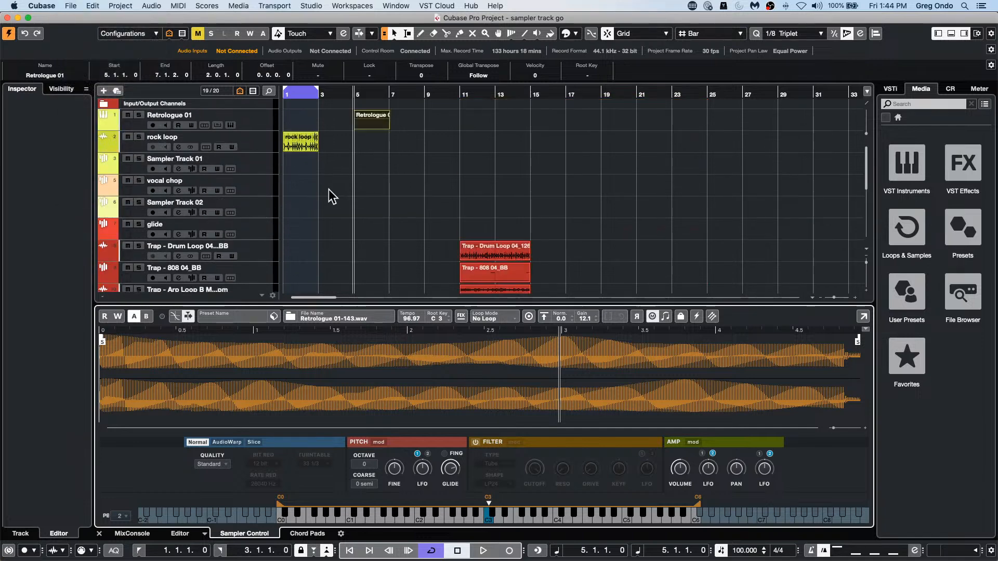
{"action": "left_click", "coordinate": [127, 137]}
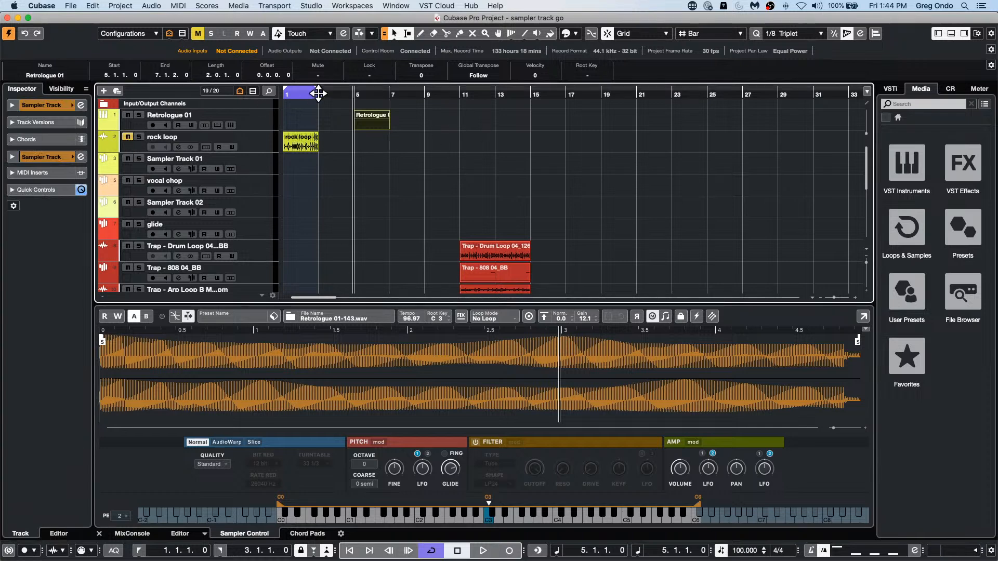
{"action": "left_click_drag", "start_coordinate": [300, 90], "coordinate": [260, 113]}
Step: Add one stereo audio track below vocal chop, with UR24C Input 1 as input and Stereo Out as output
{"action": "right_click", "coordinate": [254, 183]}
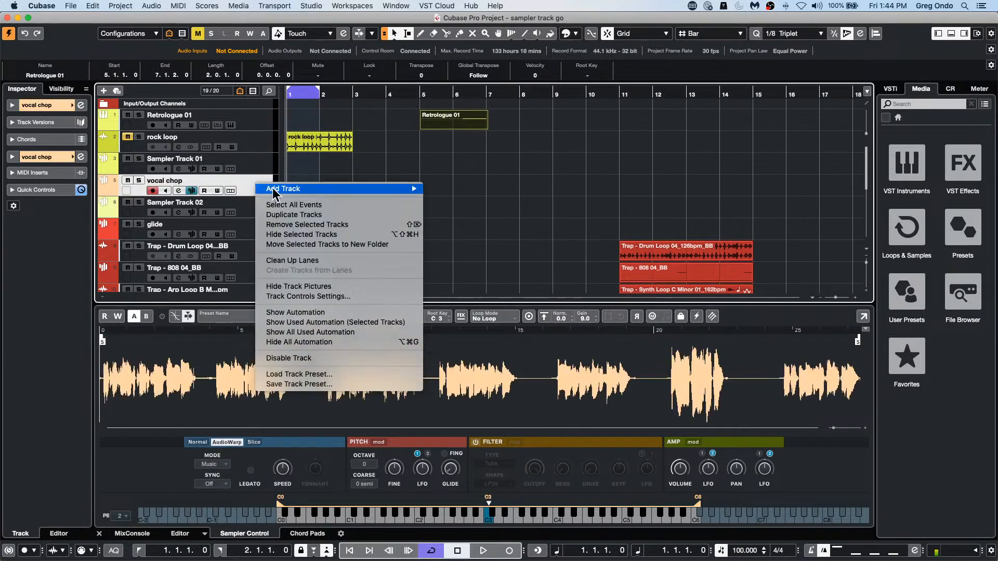
{"action": "mouse_move", "coordinate": [309, 190]}
{"action": "left_click", "coordinate": [509, 198]}
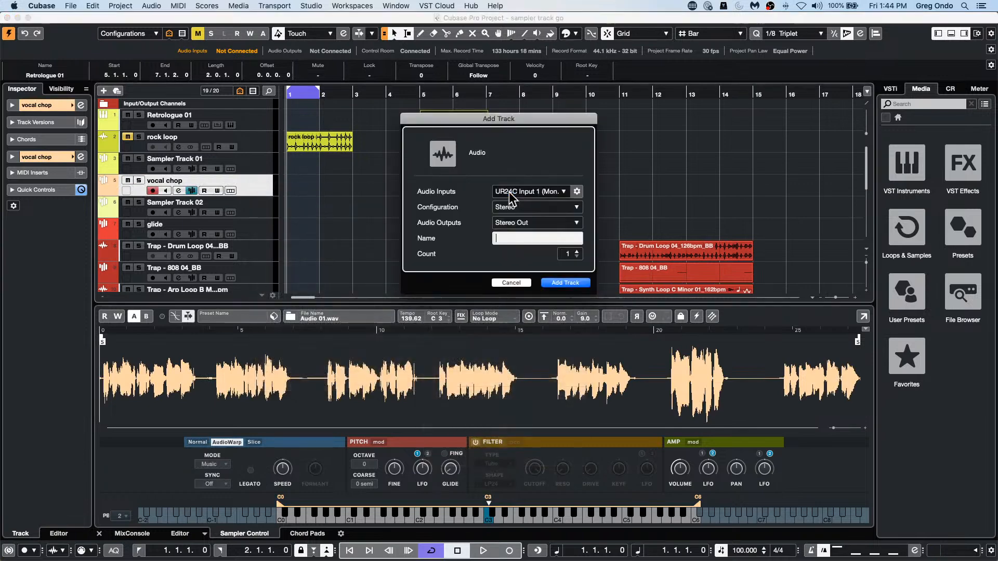
{"action": "left_click", "coordinate": [585, 284]}
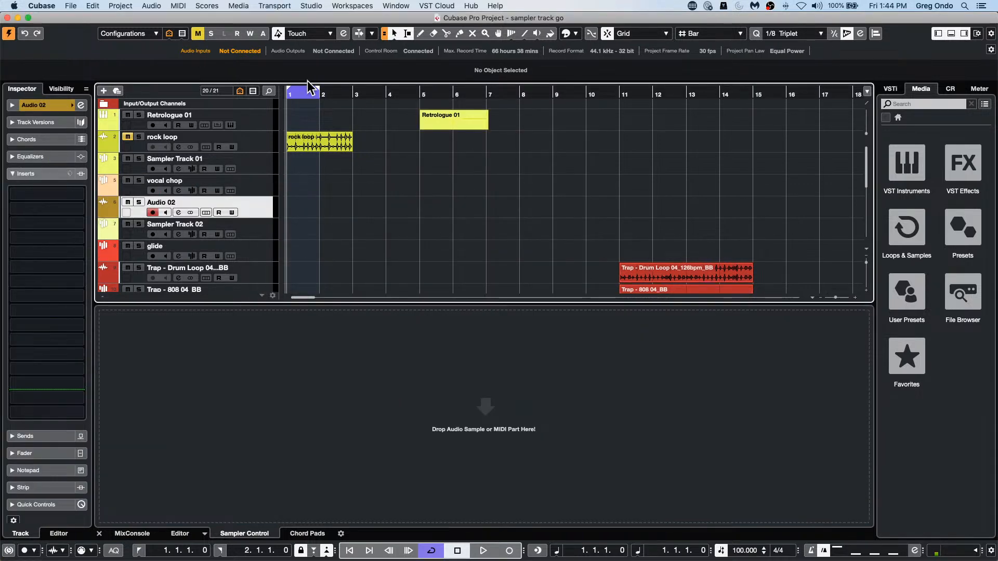
Step: Record six cycled takes on the Audio 02 track and show its lanes
{"action": "key", "text": "h"}
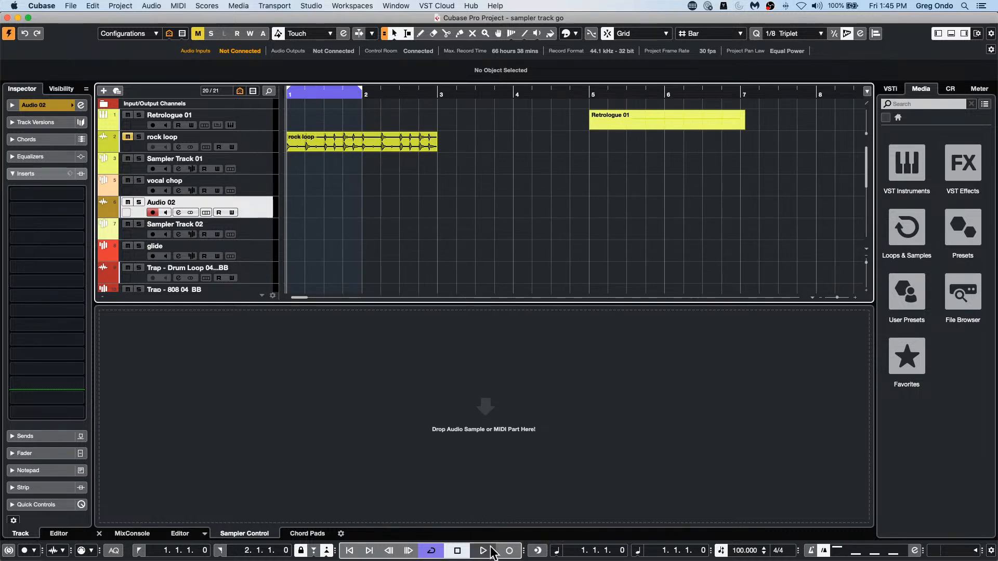
{"action": "left_click", "coordinate": [509, 550]}
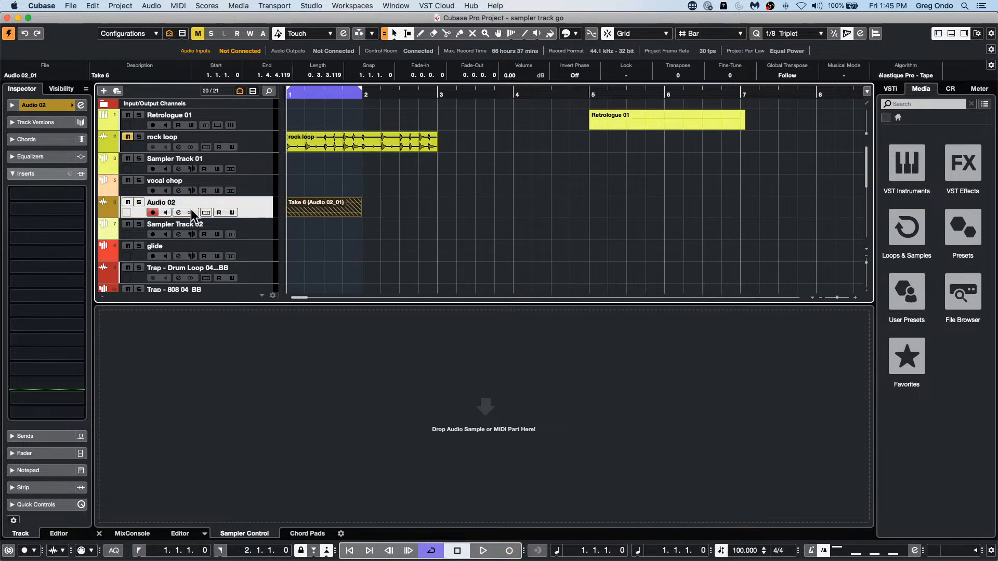
{"action": "left_click", "coordinate": [205, 212]}
{"action": "scroll", "coordinate": [545, 193], "scroll_direction": "down", "scroll_amount": 2}
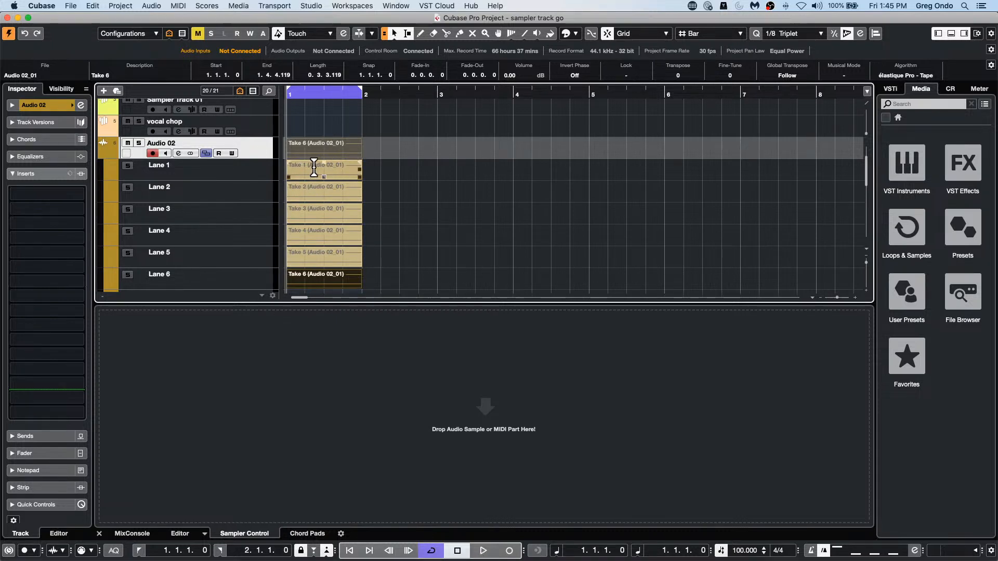
{"action": "left_click_drag", "start_coordinate": [290, 95], "coordinate": [287, 117]}
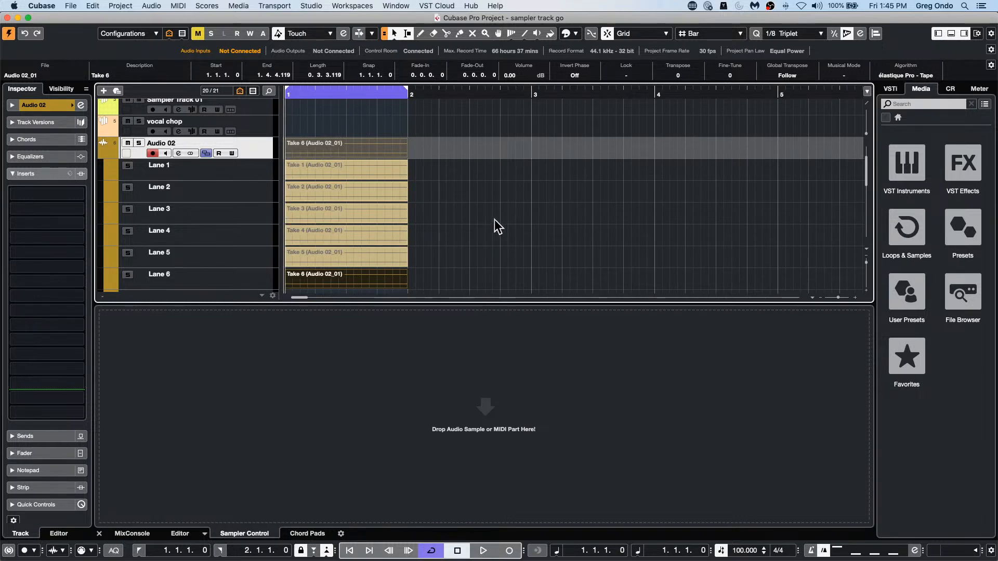
Step: Select Lane 1 through Lane 6 of Audio 02 and create separate tracks from these lanes
{"action": "left_click", "coordinate": [253, 180]}
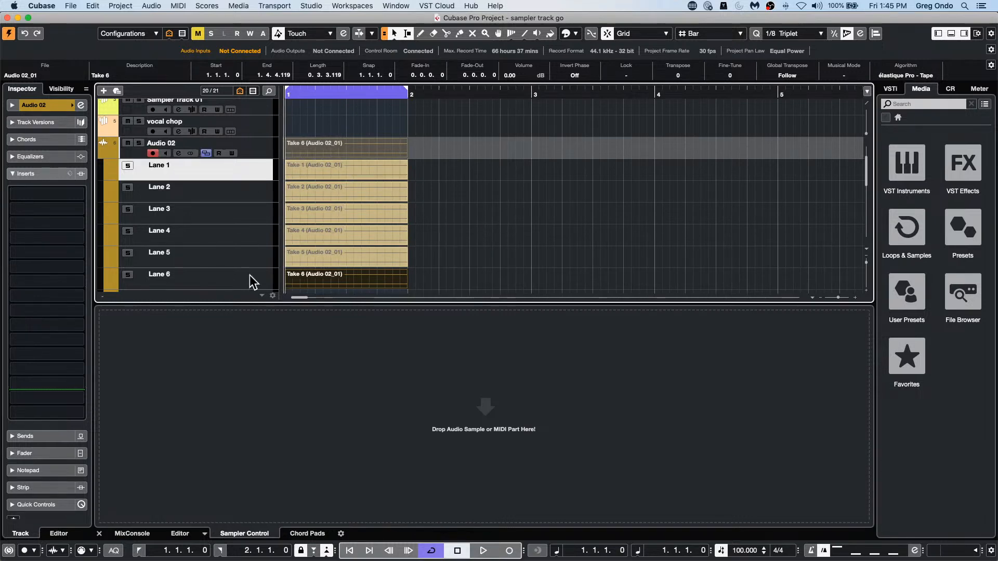
{"action": "left_click", "coordinate": [253, 283], "text": "shift"}
{"action": "right_click", "coordinate": [241, 172]}
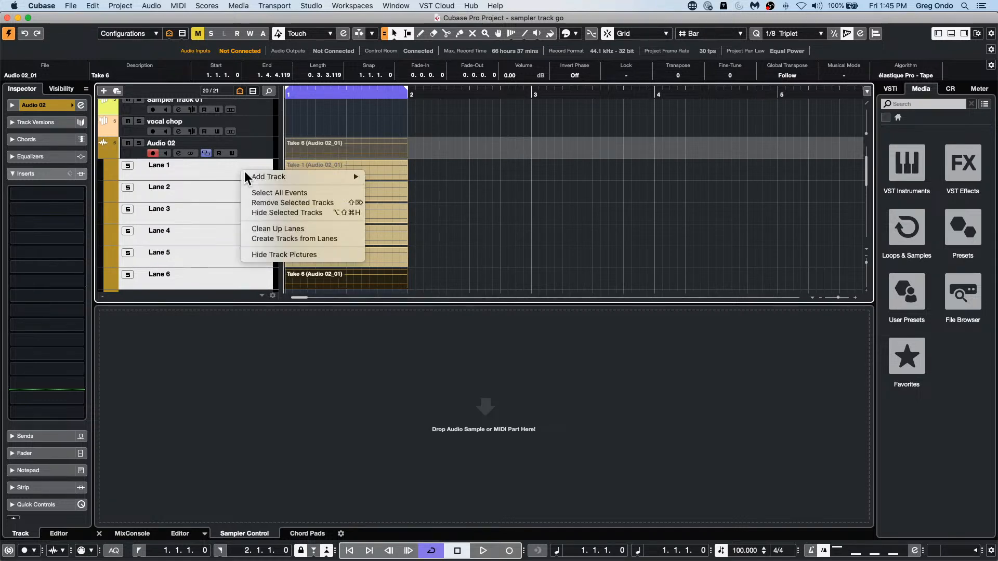
{"action": "left_click", "coordinate": [307, 239]}
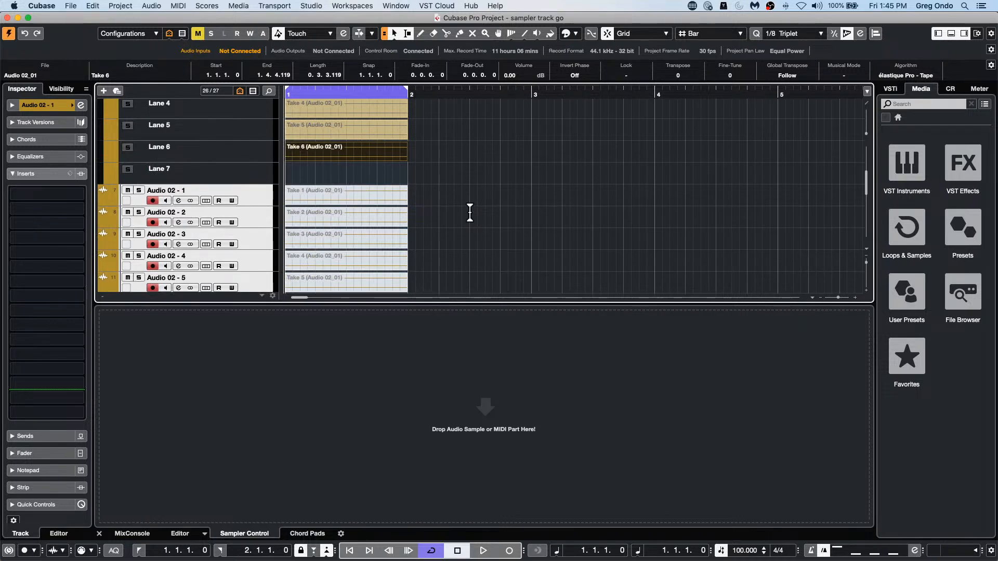
Step: Unmute the takes on tracks Audio 02 - 1 through Audio 02 - 6 with the Mute tool and clear the selection
{"action": "right_click", "coordinate": [446, 235]}
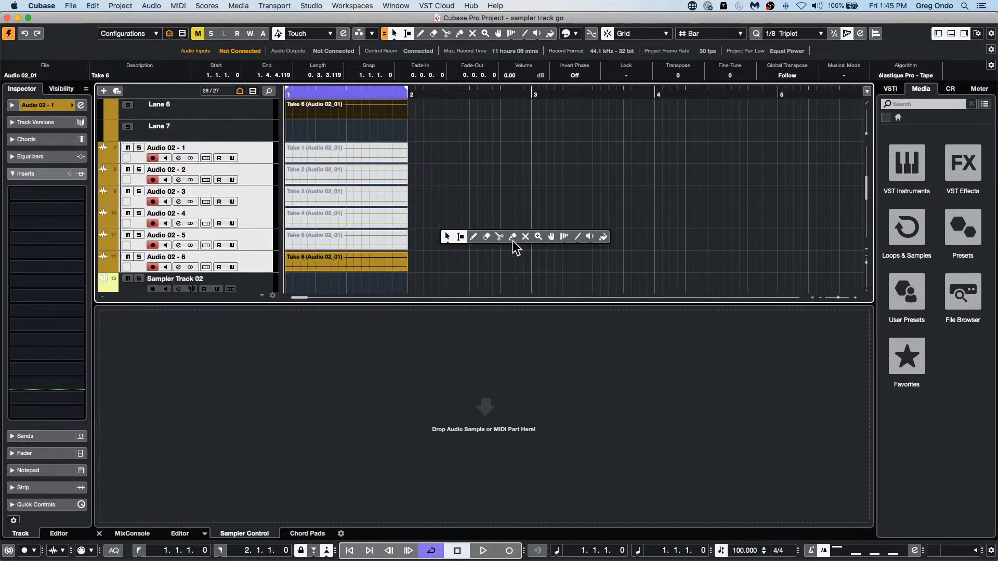
{"action": "left_click", "coordinate": [525, 236]}
{"action": "left_click_drag", "start_coordinate": [428, 241], "coordinate": [321, 150]}
{"action": "left_click", "coordinate": [480, 191]}
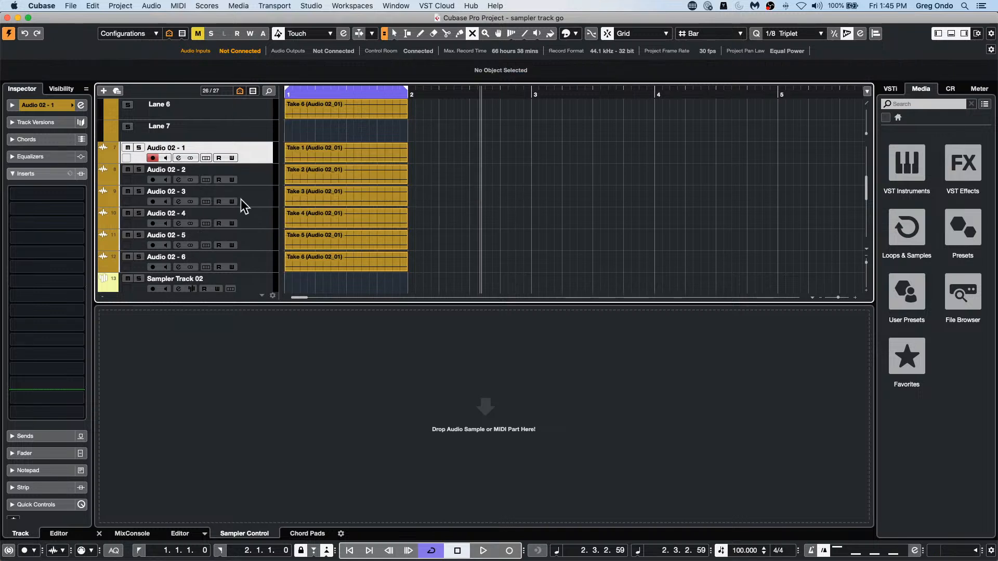
Step: Reselect Lane 1 through Lane 6 of Audio 02 and review the Create Tracks from Lanes command without running it
{"action": "scroll", "coordinate": [461, 218], "scroll_direction": "up", "scroll_amount": 5}
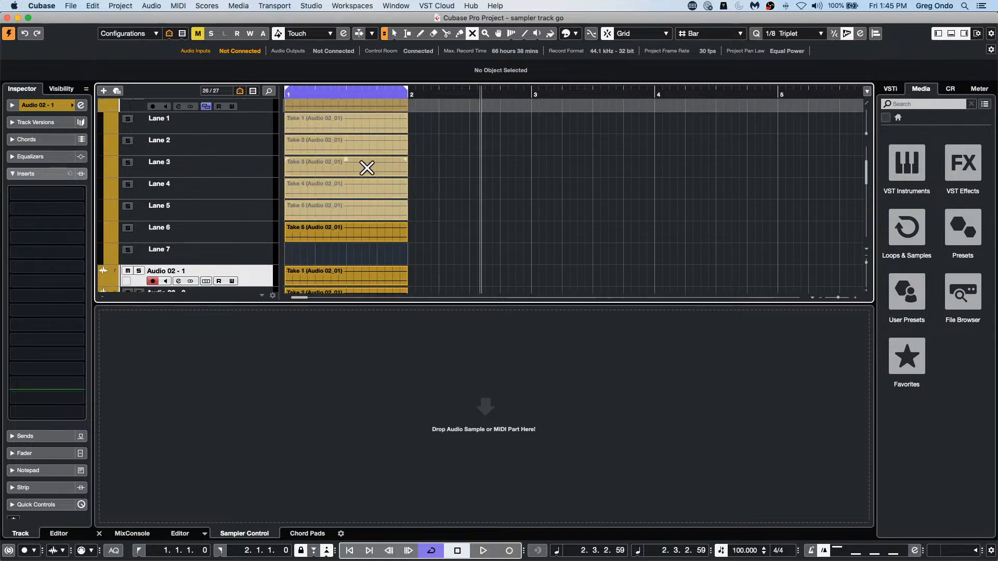
{"action": "scroll", "coordinate": [529, 245], "scroll_direction": "down", "scroll_amount": 8}
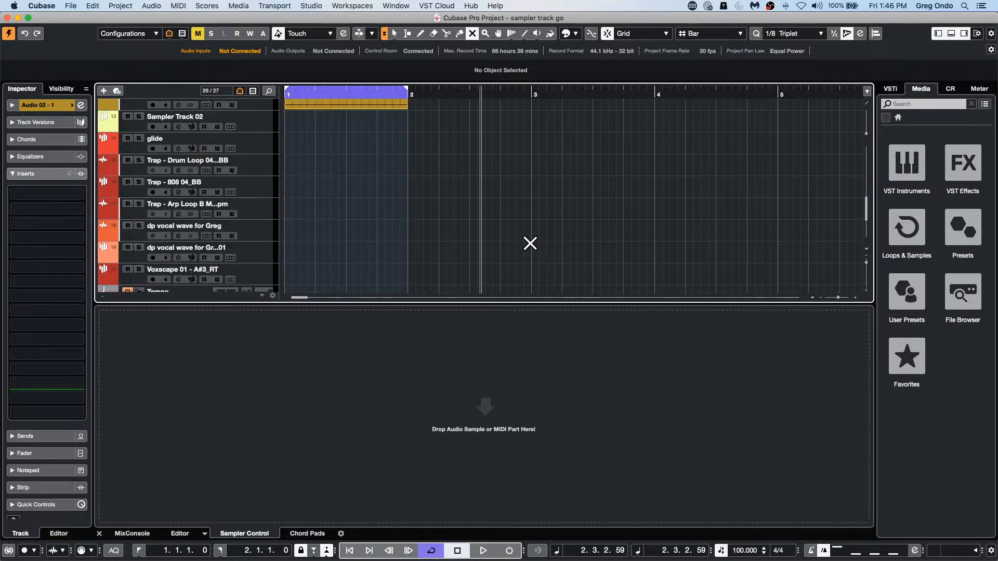
{"action": "scroll", "coordinate": [529, 242], "scroll_direction": "up", "scroll_amount": 5}
{"action": "scroll", "coordinate": [530, 242], "scroll_direction": "up", "scroll_amount": 3}
{"action": "scroll", "coordinate": [531, 242], "scroll_direction": "down", "scroll_amount": 2}
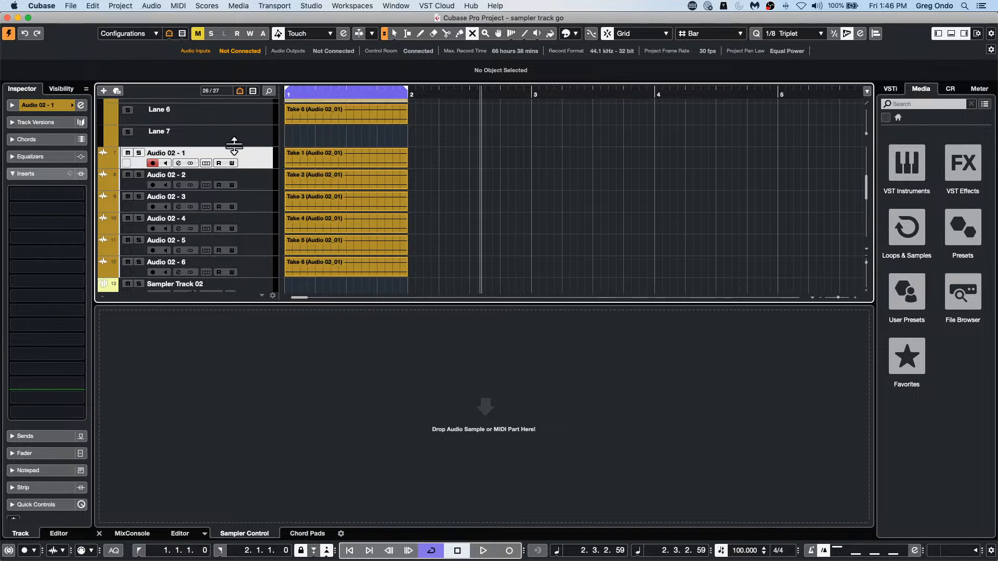
{"action": "scroll", "coordinate": [239, 151], "scroll_direction": "up", "scroll_amount": 5}
{"action": "left_click", "coordinate": [242, 107]}
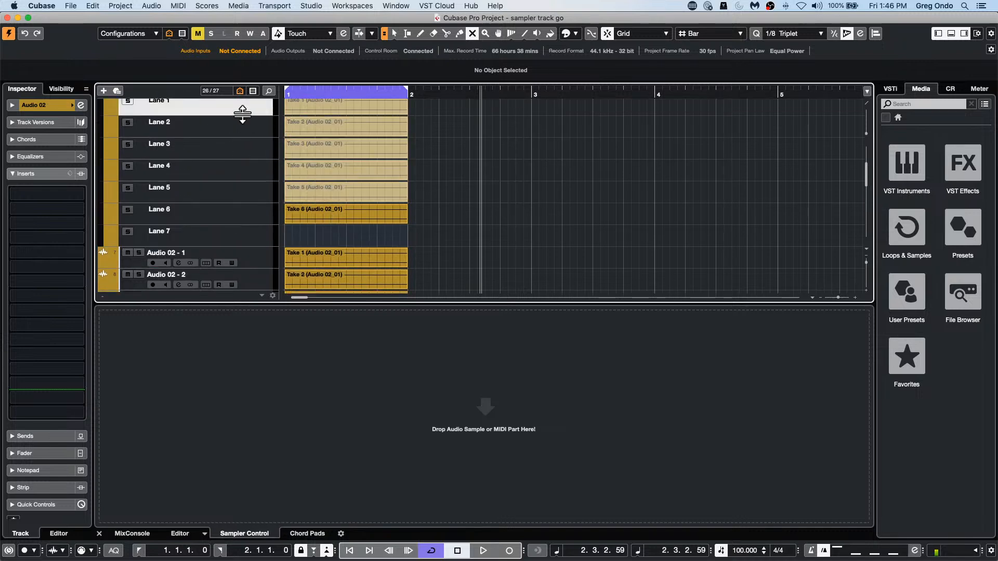
{"action": "left_click", "coordinate": [246, 215], "text": "shift"}
{"action": "right_click", "coordinate": [246, 215]}
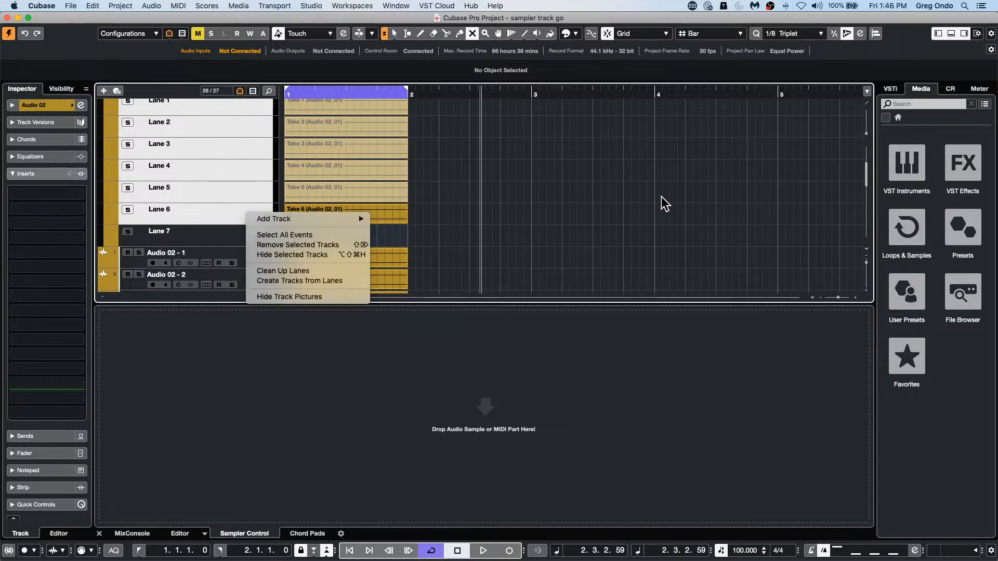
{"action": "left_click", "coordinate": [462, 203]}
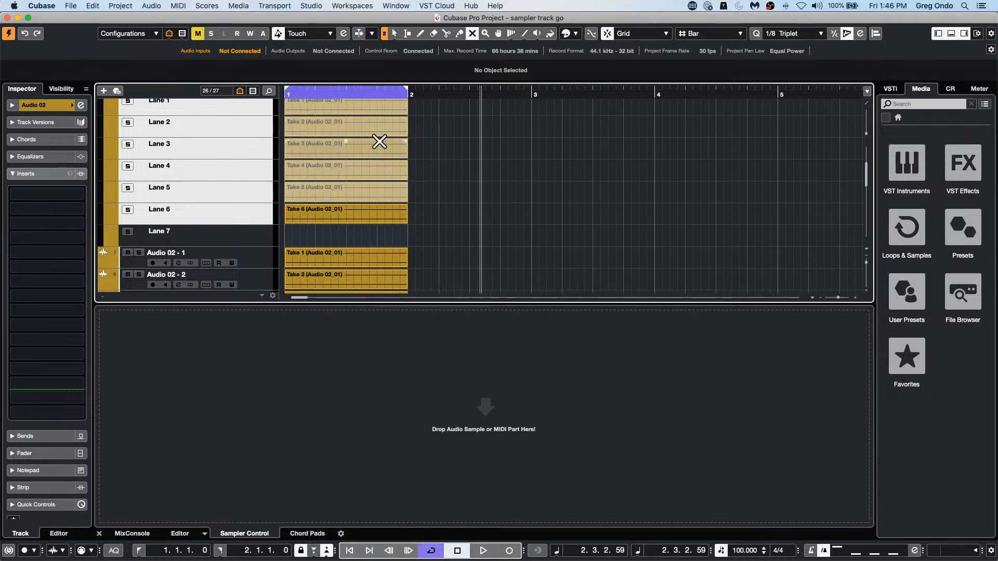
{"action": "left_click", "coordinate": [260, 220]}
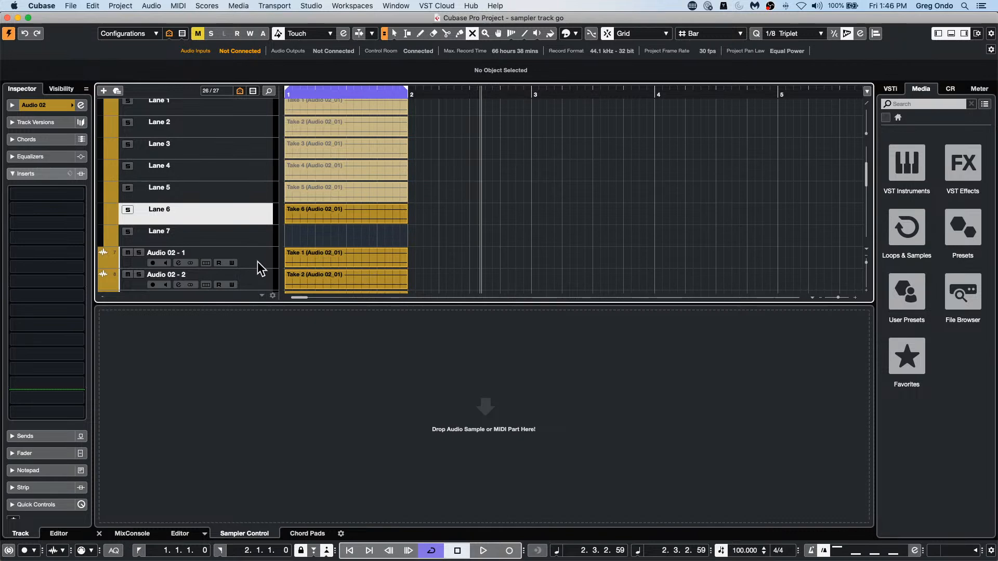
Step: Show the MixConsole and add a send to Stereo Out in the first send slot of the Audio 02 channel
{"action": "left_click", "coordinate": [120, 536]}
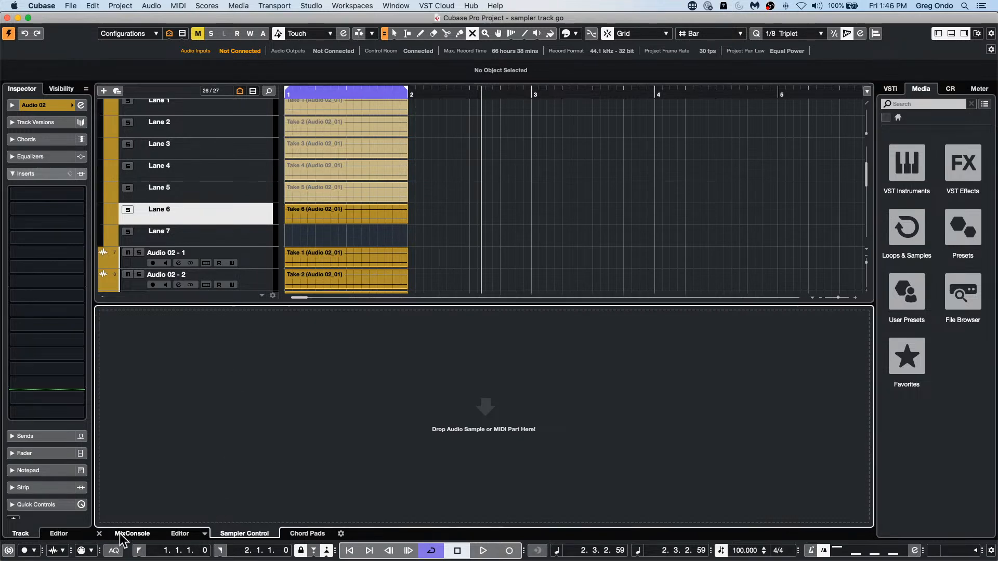
{"action": "left_click", "coordinate": [390, 344]}
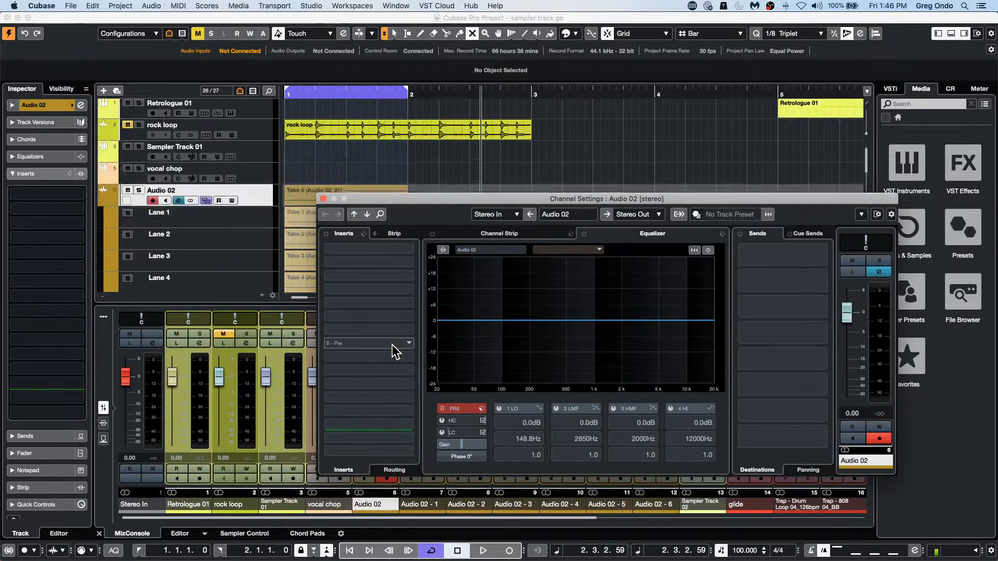
{"action": "left_click", "coordinate": [824, 254]}
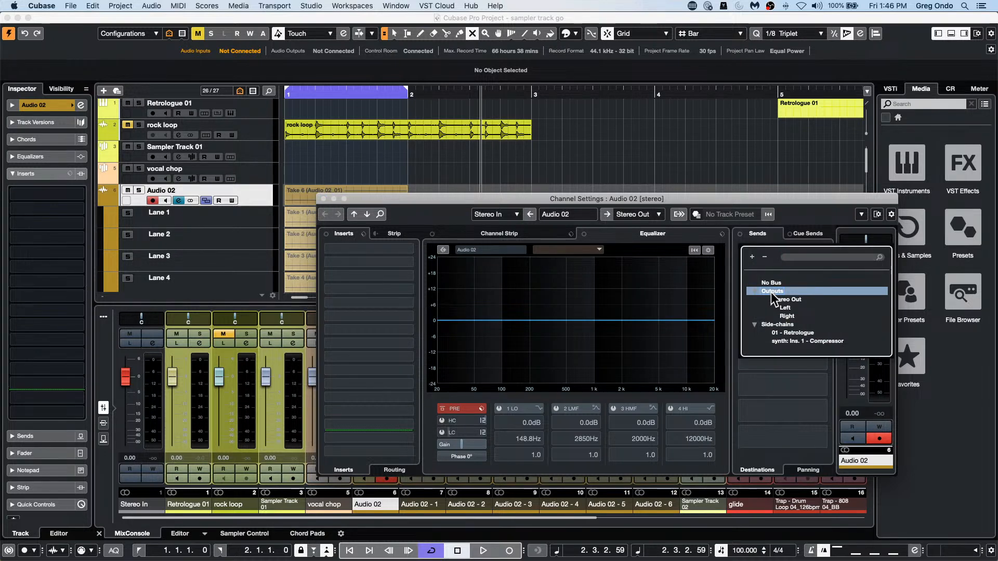
{"action": "left_click", "coordinate": [782, 300]}
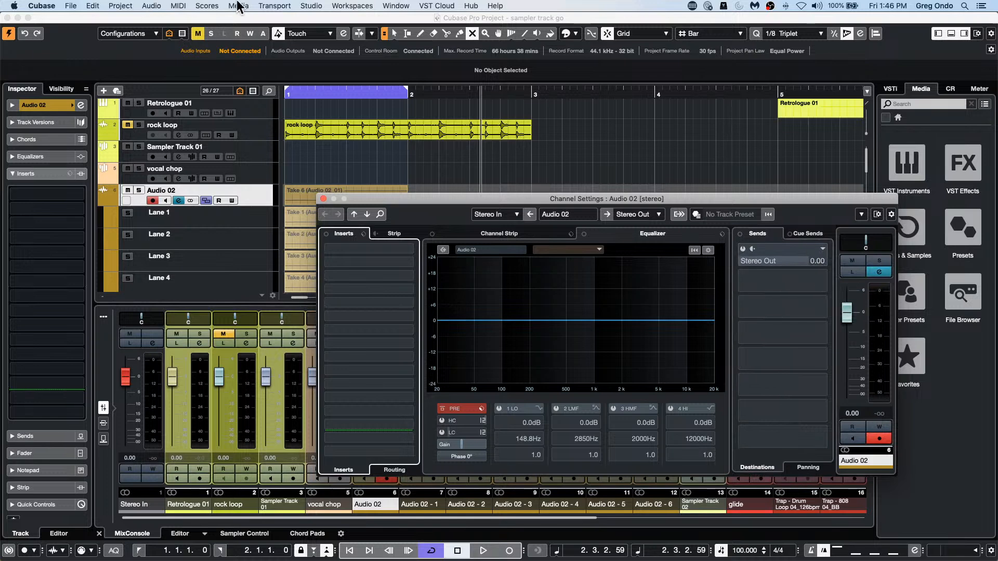
Step: Add one stereo output bus in the Audio Connections
{"action": "left_click", "coordinate": [310, 7]}
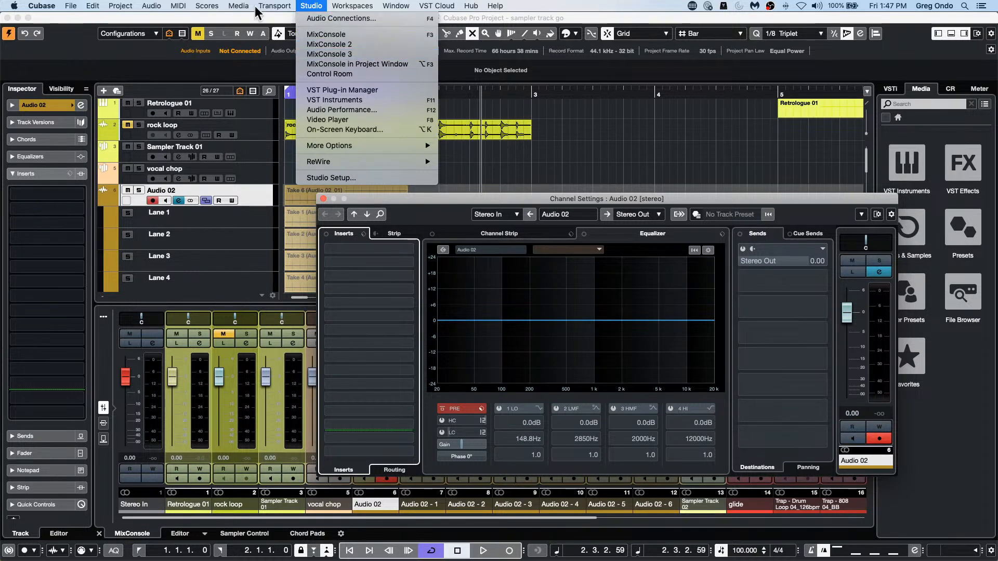
{"action": "left_click", "coordinate": [322, 19]}
{"action": "left_click", "coordinate": [408, 154]}
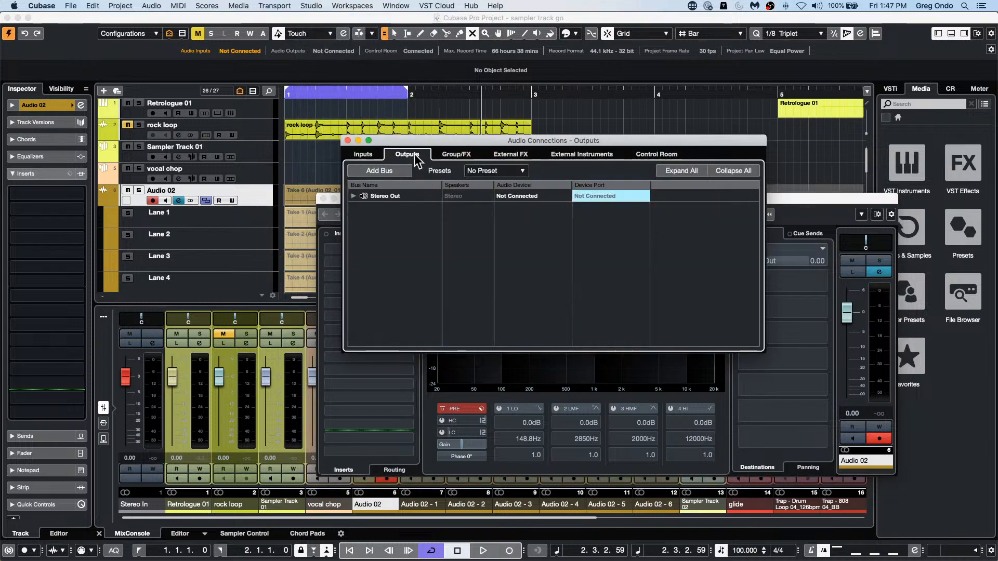
{"action": "left_click", "coordinate": [390, 171]}
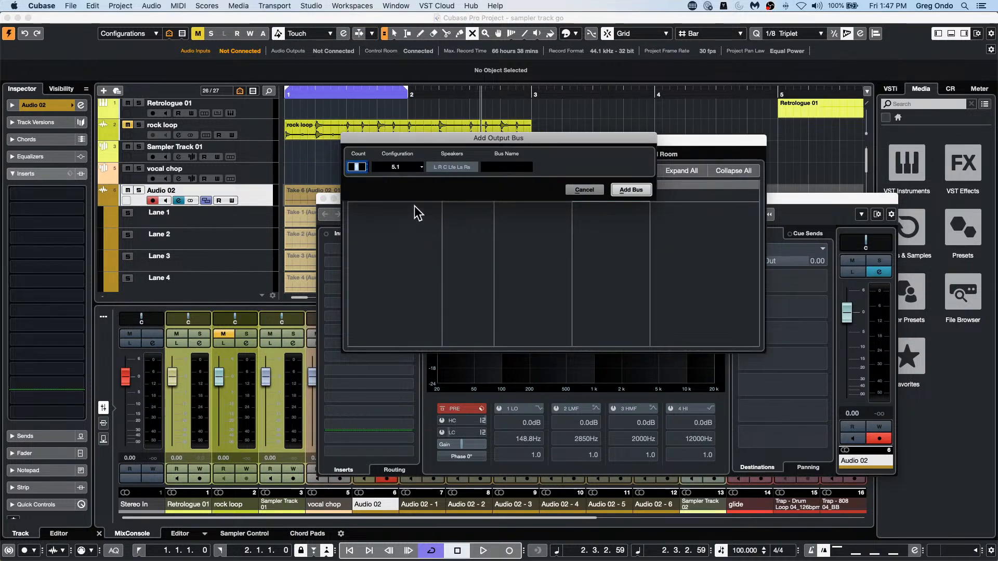
{"action": "left_click", "coordinate": [407, 166]}
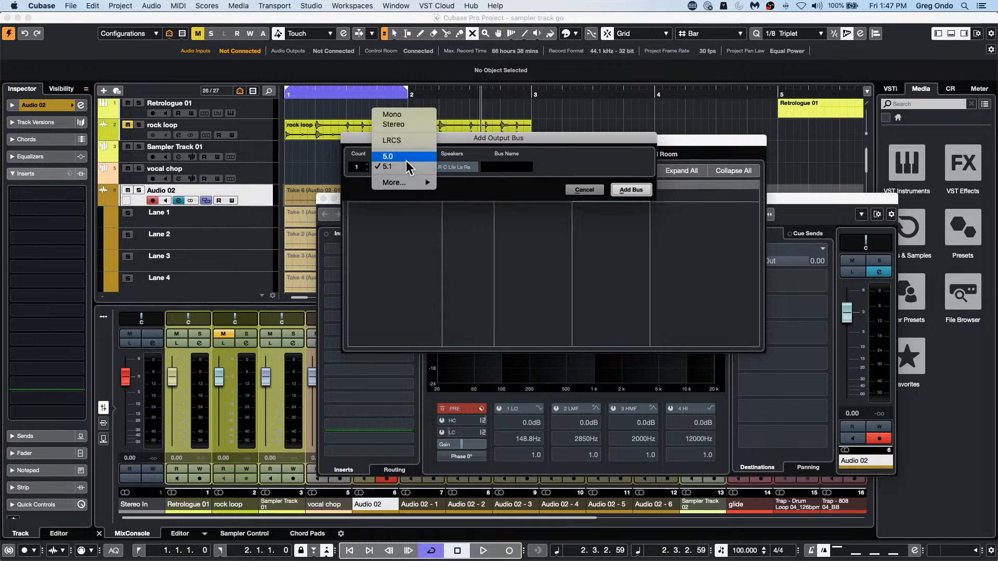
{"action": "left_click", "coordinate": [406, 125]}
{"action": "left_click", "coordinate": [631, 190]}
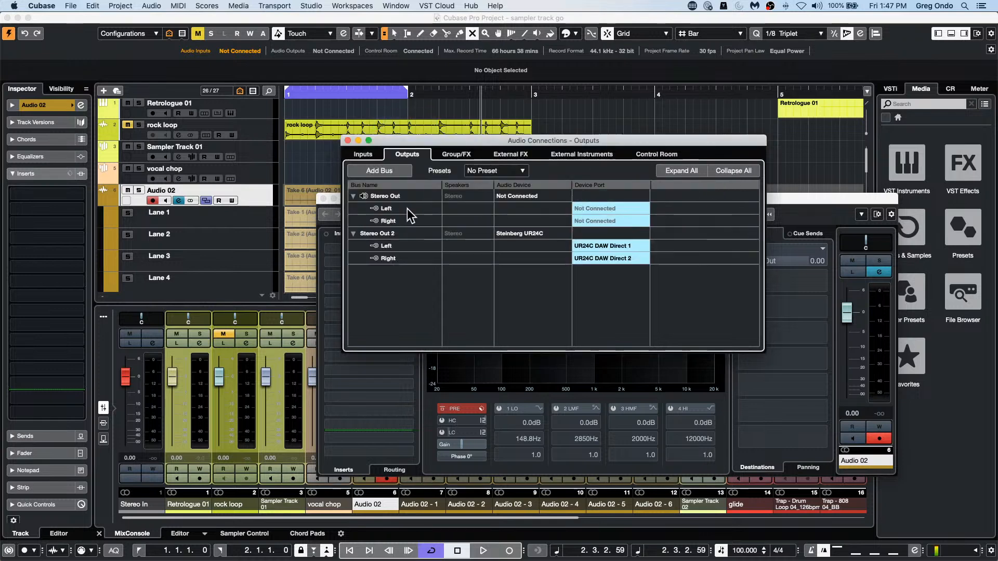
Step: Rename the new stereo output bus as phones and close the Audio Connections
{"action": "double_click", "coordinate": [396, 235]}
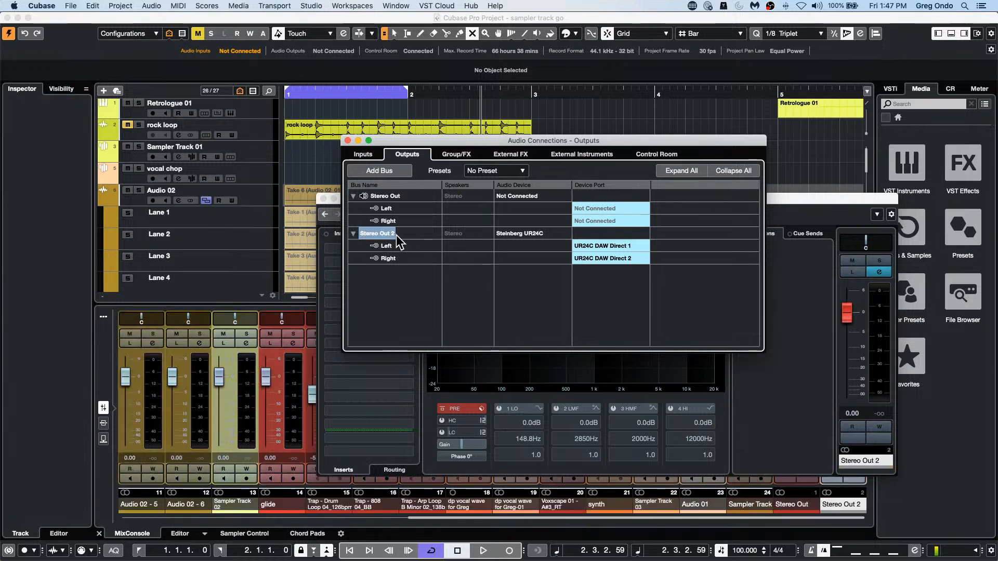
{"action": "left_click", "coordinate": [390, 235]}
{"action": "left_click_drag", "start_coordinate": [400, 232], "coordinate": [132, 215]}
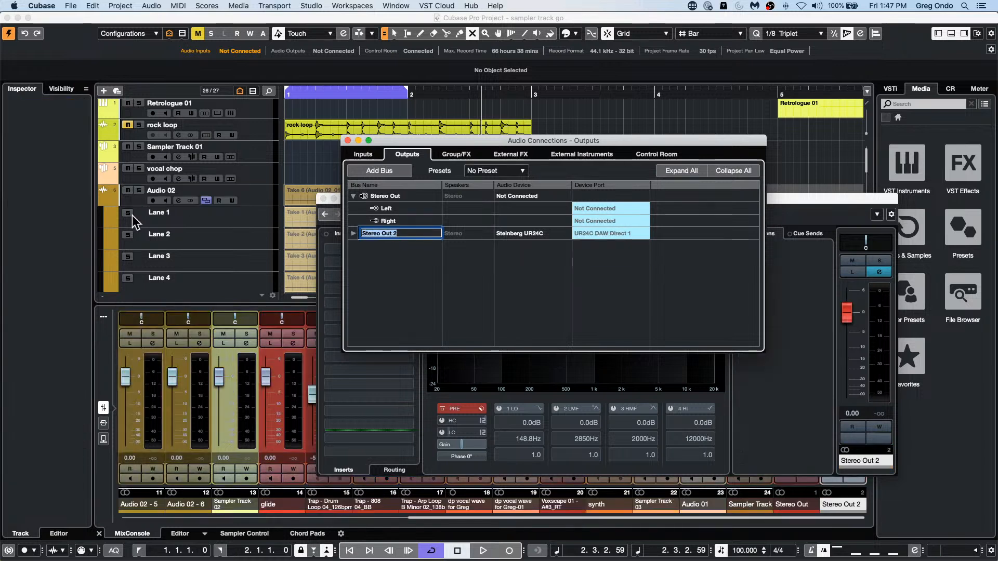
{"action": "type", "text": "phones"}
{"action": "key", "text": "Return"}
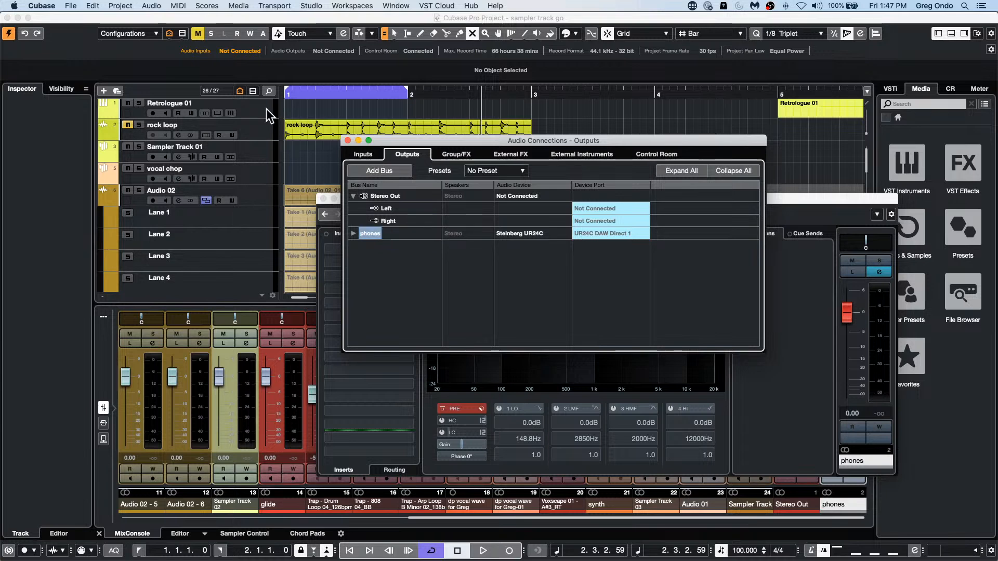
{"action": "left_click", "coordinate": [348, 140]}
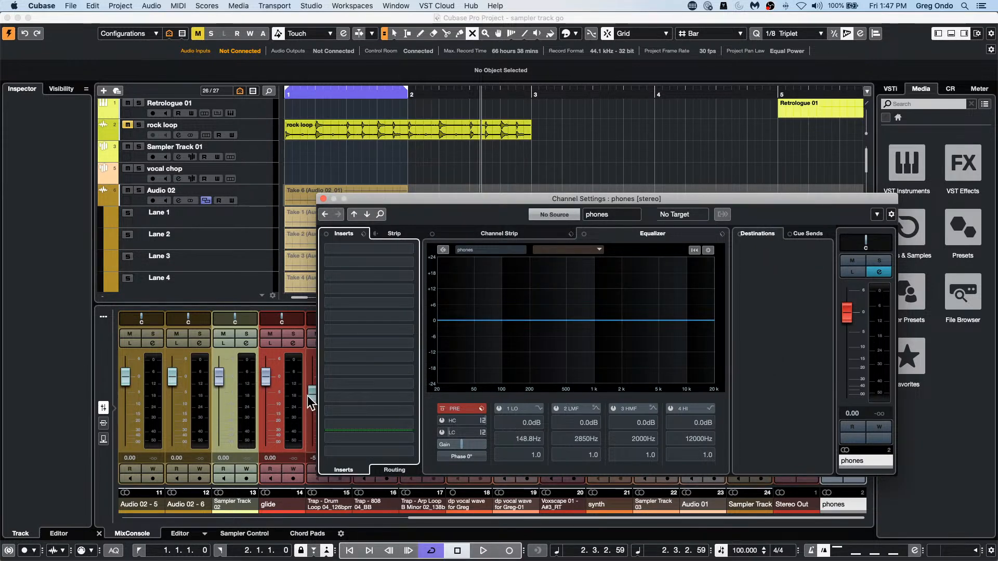
Step: Close the channel settings, select the mixer channels from glide through Sampler Track, and link them temporarily with Q-Link
{"action": "left_click", "coordinate": [322, 197]}
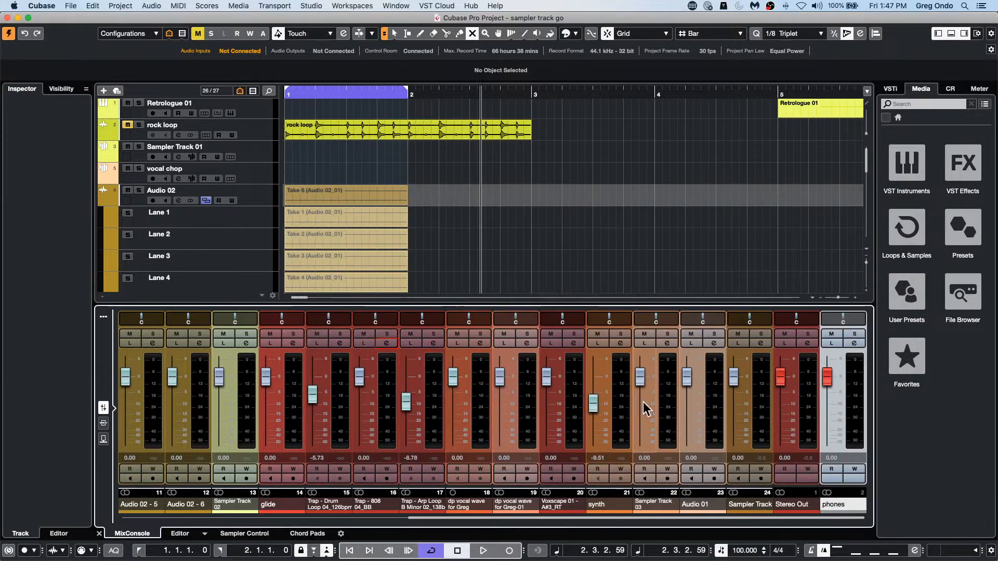
{"action": "left_click", "coordinate": [717, 403]}
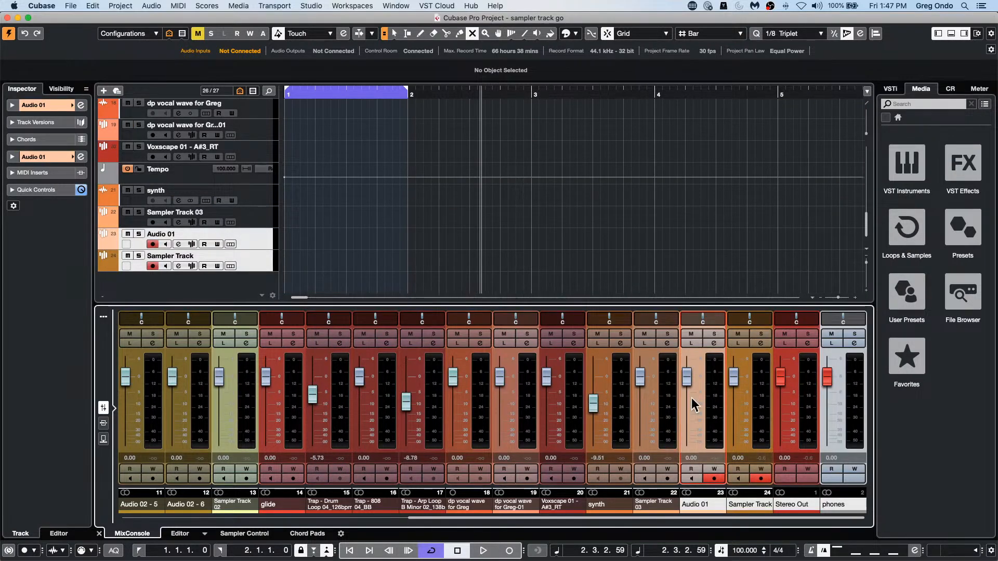
{"action": "left_click", "coordinate": [291, 414], "text": "shift"}
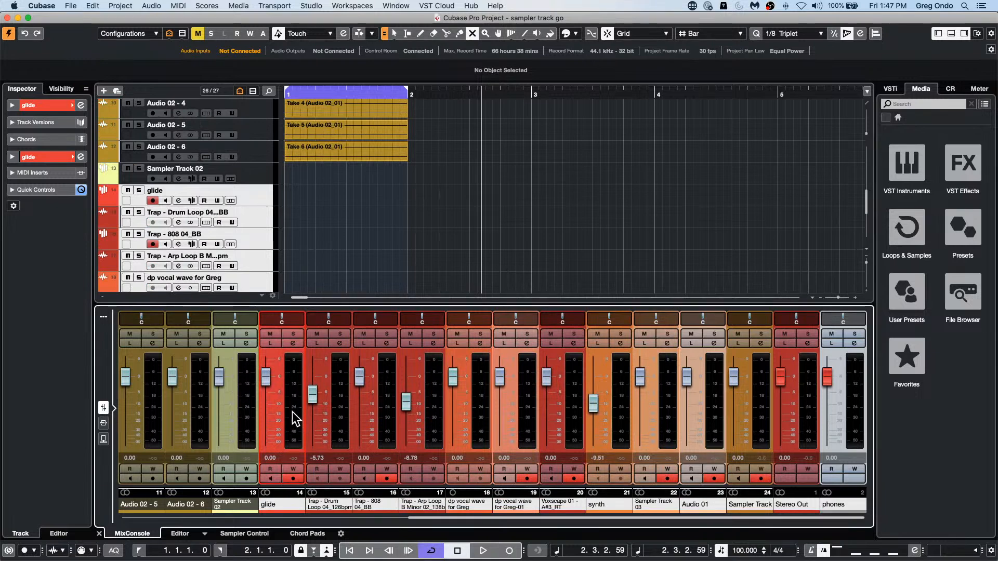
{"action": "left_click", "coordinate": [104, 317]}
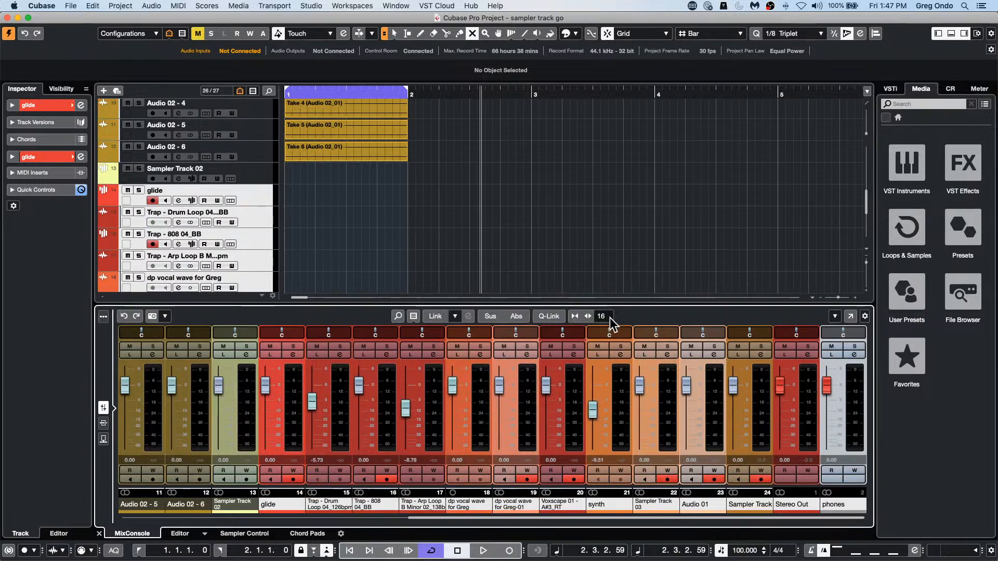
{"action": "left_click", "coordinate": [547, 317]}
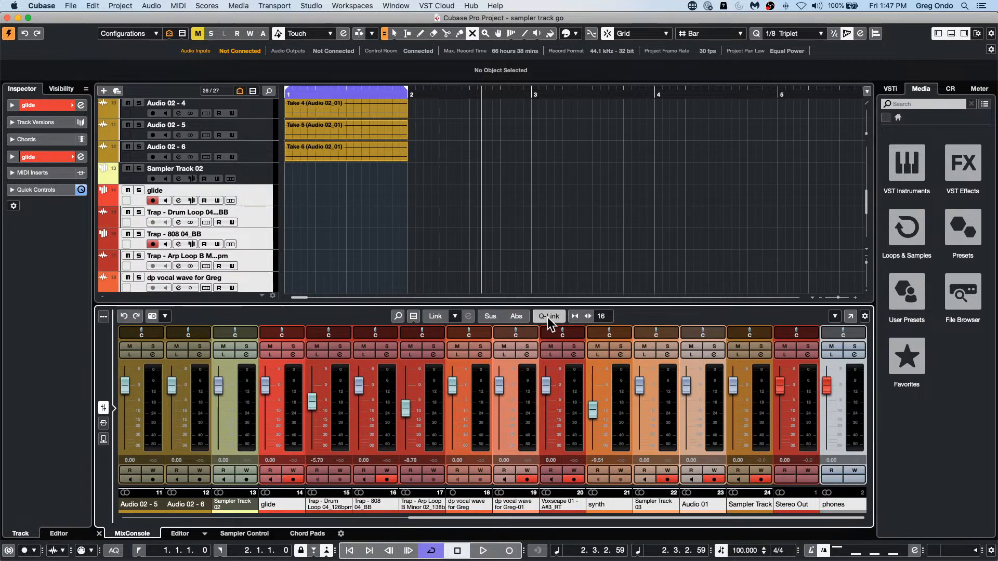
Step: Show the mixer's sends and add an activated send to the phones output on all linked channels
{"action": "left_click", "coordinate": [104, 439]}
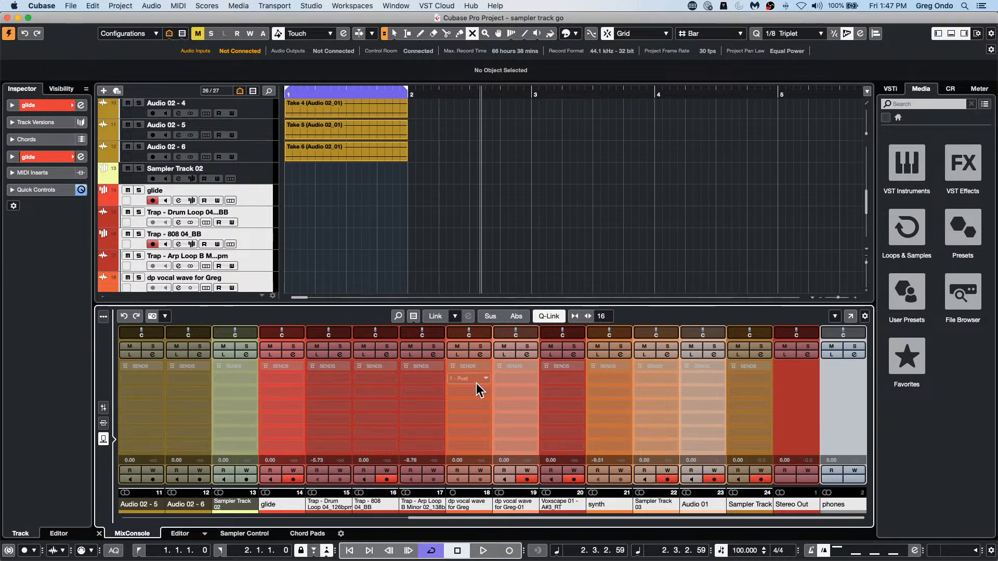
{"action": "left_click", "coordinate": [299, 376]}
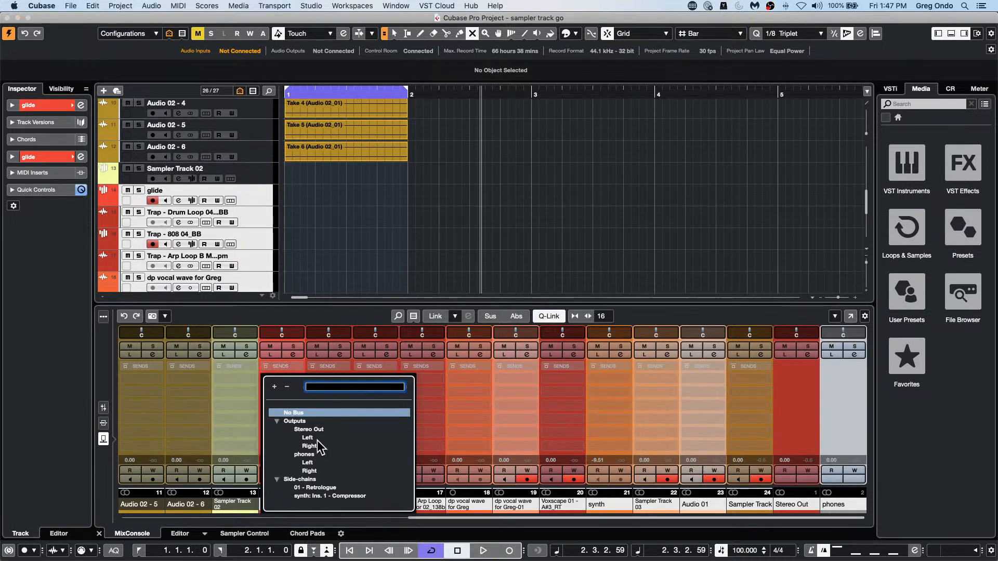
{"action": "left_click", "coordinate": [307, 454]}
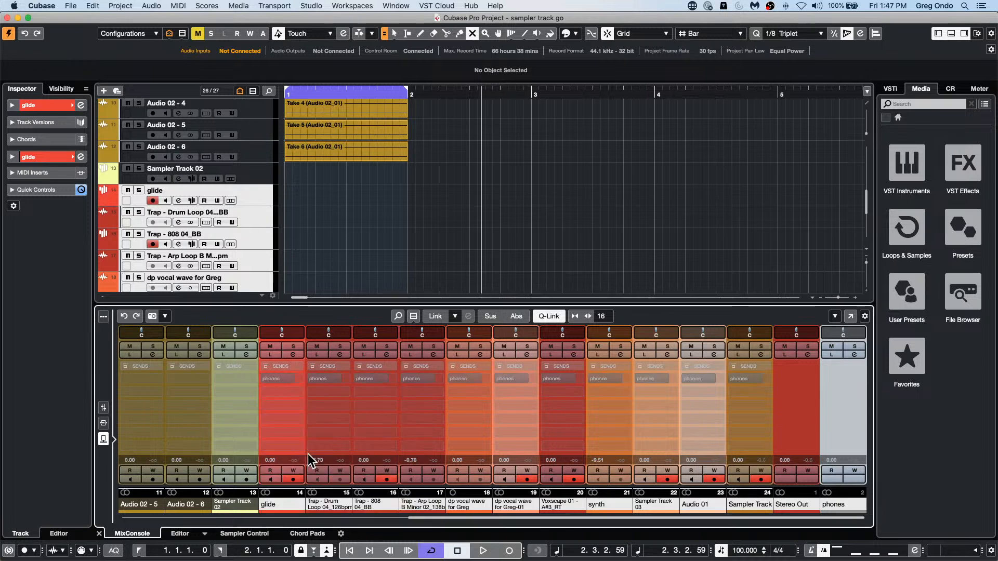
{"action": "left_click", "coordinate": [265, 378]}
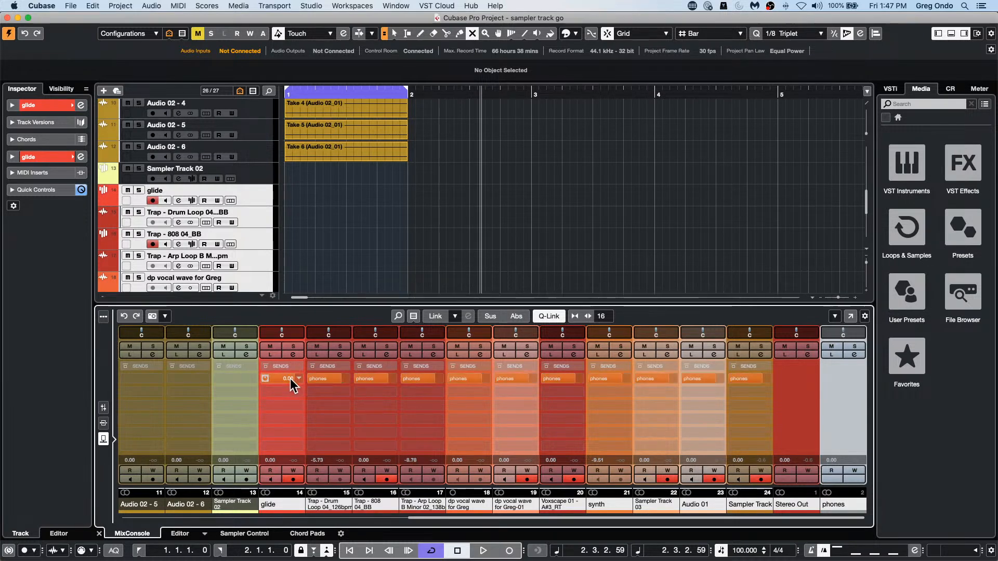
Step: Adjust the linked phones send level, turn off Q-Link, and adjust the Trap - Arp Loop B channel's phones send separately
{"action": "mouse_move", "coordinate": [290, 379]}
{"action": "left_mouse_down"}
{"action": "mouse_move", "coordinate": [276, 380]}
{"action": "mouse_move", "coordinate": [294, 379]}
{"action": "left_mouse_up"}
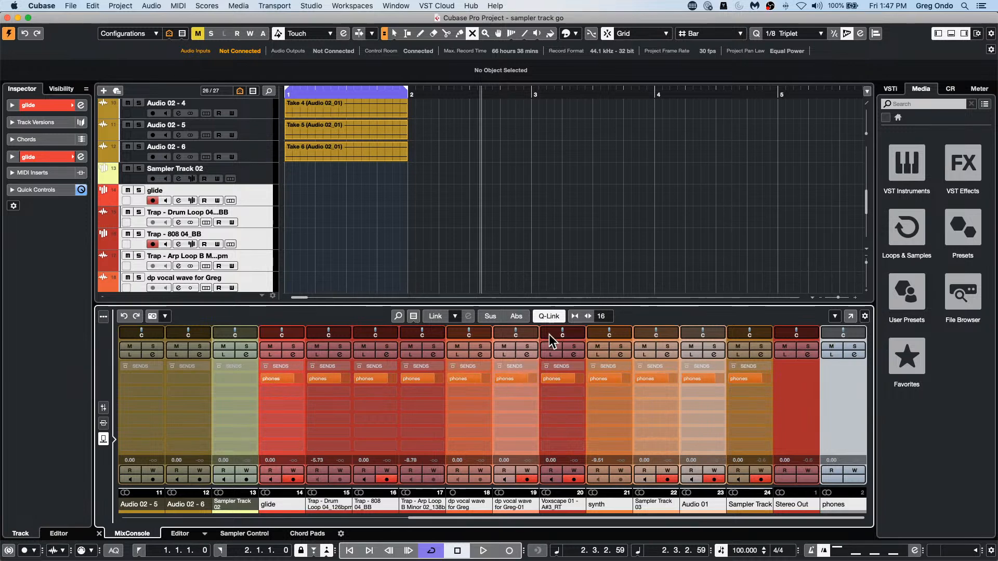
{"action": "left_click", "coordinate": [549, 316]}
{"action": "left_click_drag", "start_coordinate": [421, 376], "coordinate": [399, 385]}
{"action": "left_click", "coordinate": [311, 5]}
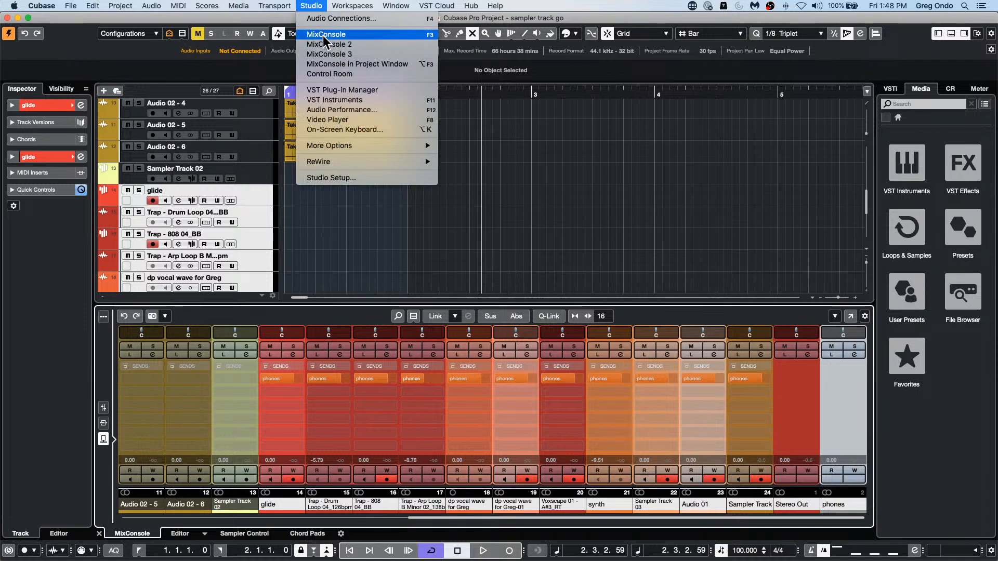
{"action": "left_click", "coordinate": [321, 177]}
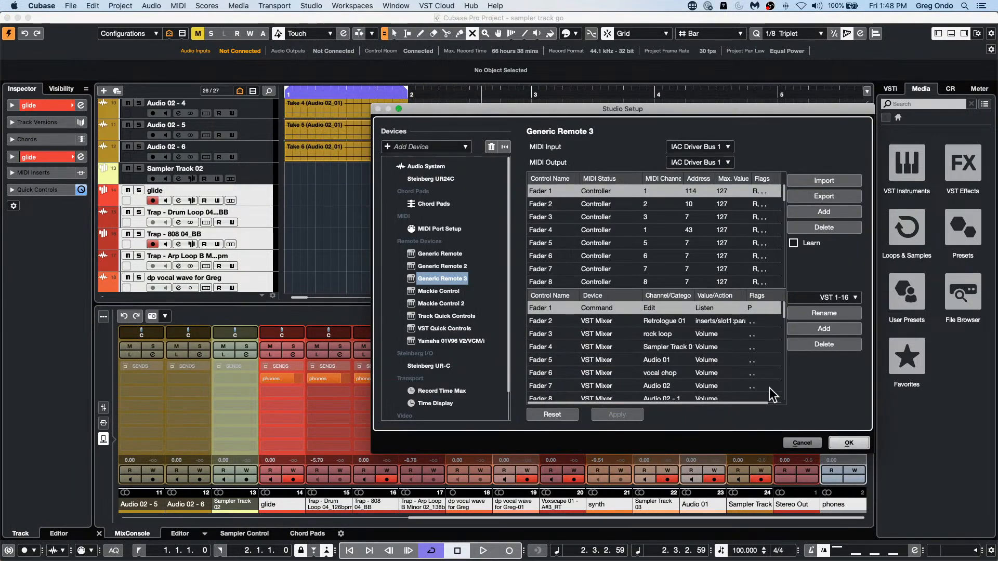
{"action": "left_click", "coordinate": [860, 444]}
Step: Expand the phones bus in the Audio Connections outputs, remove that bus from the project and close the Audio Connections
{"action": "left_click", "coordinate": [311, 6]}
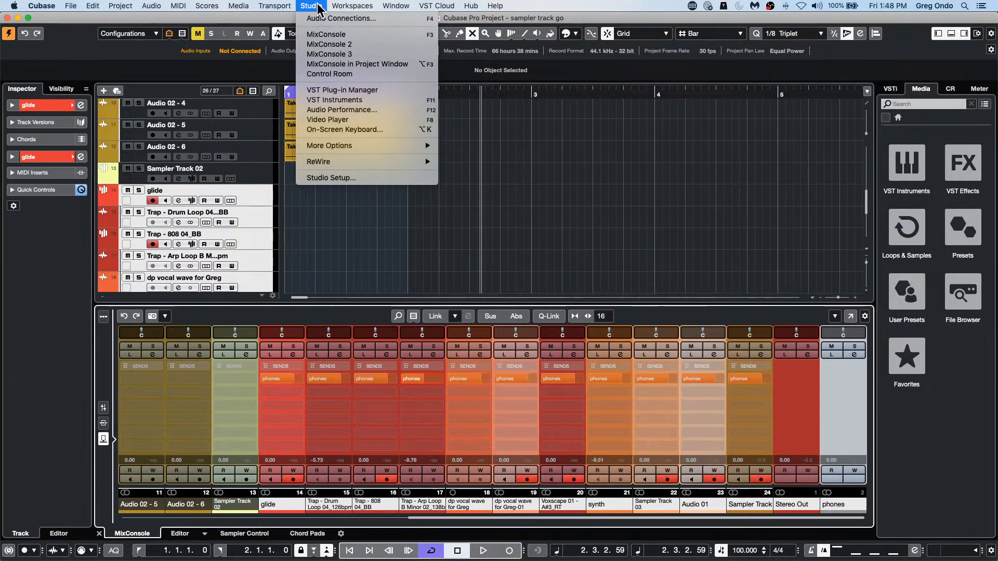
{"action": "left_click", "coordinate": [322, 18]}
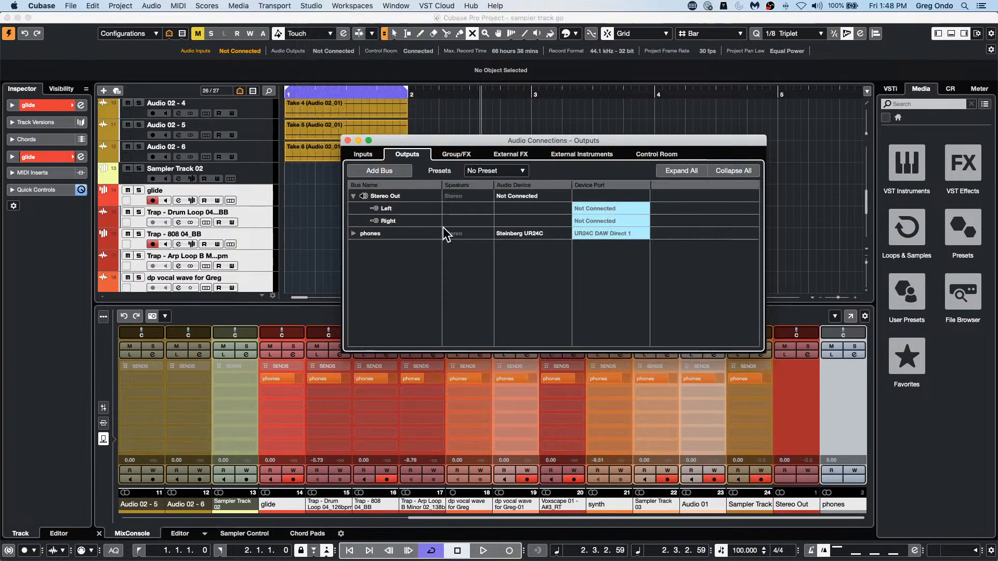
{"action": "left_click", "coordinate": [353, 234]}
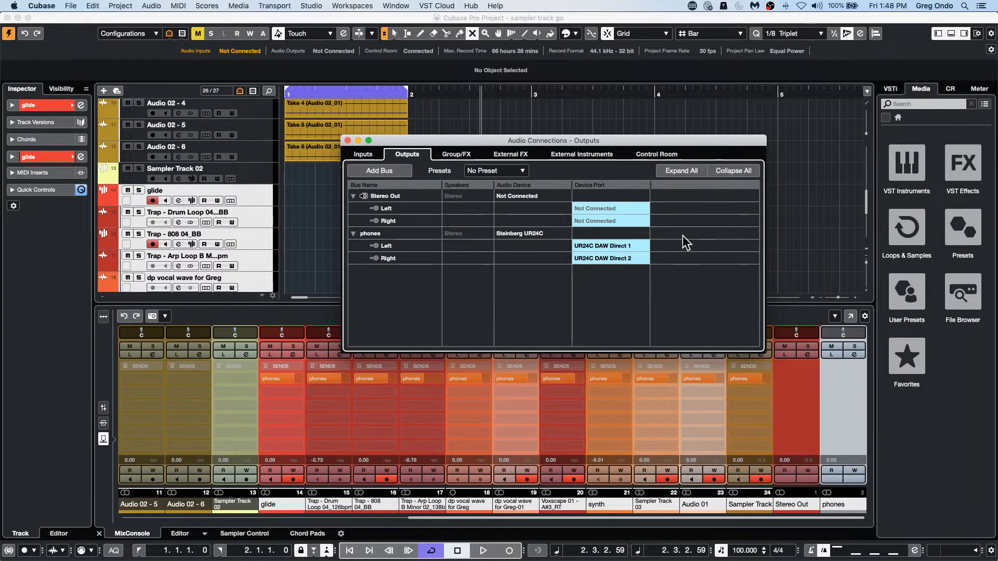
{"action": "left_click", "coordinate": [380, 233]}
{"action": "right_click", "coordinate": [380, 232]}
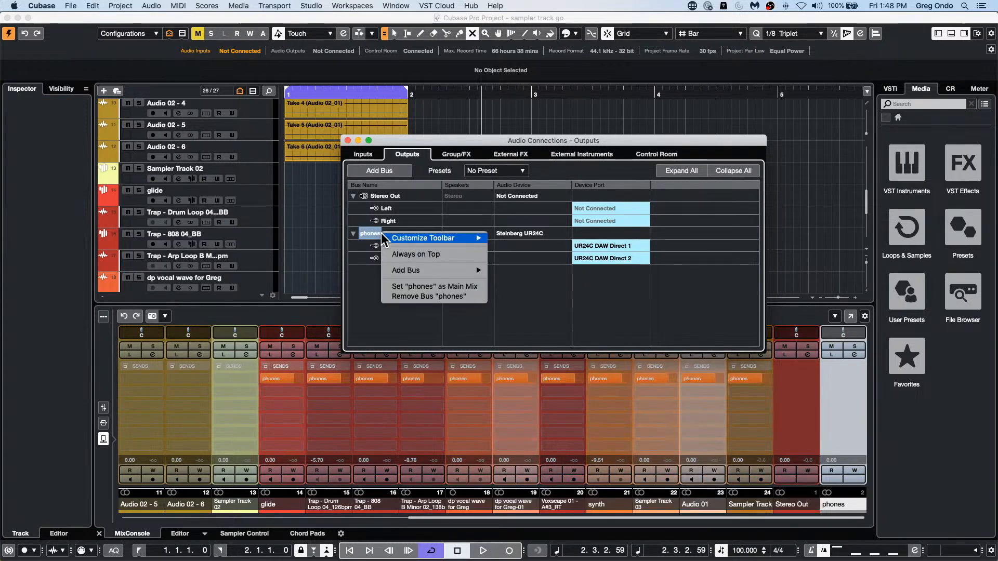
{"action": "mouse_move", "coordinate": [418, 270]}
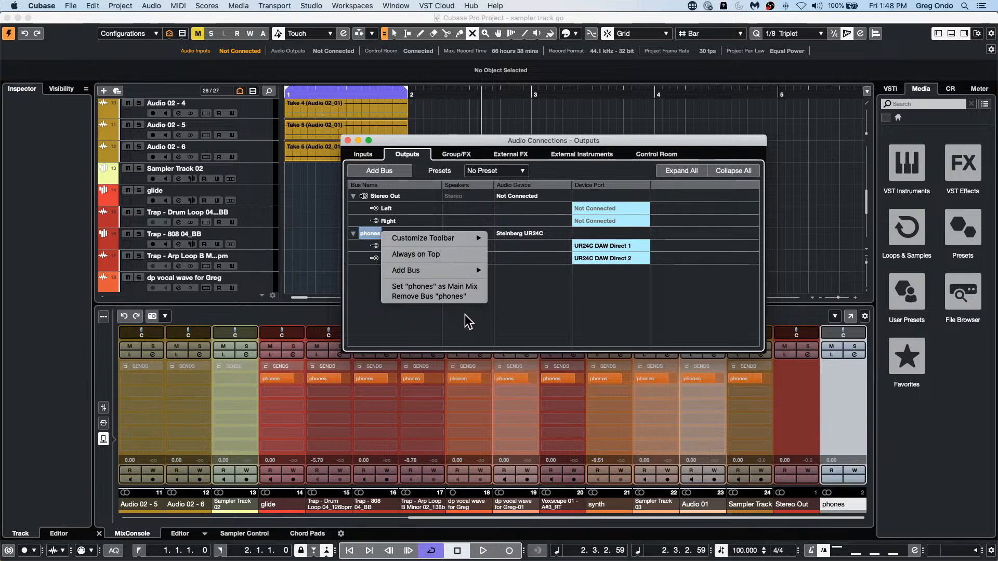
{"action": "left_click", "coordinate": [464, 296]}
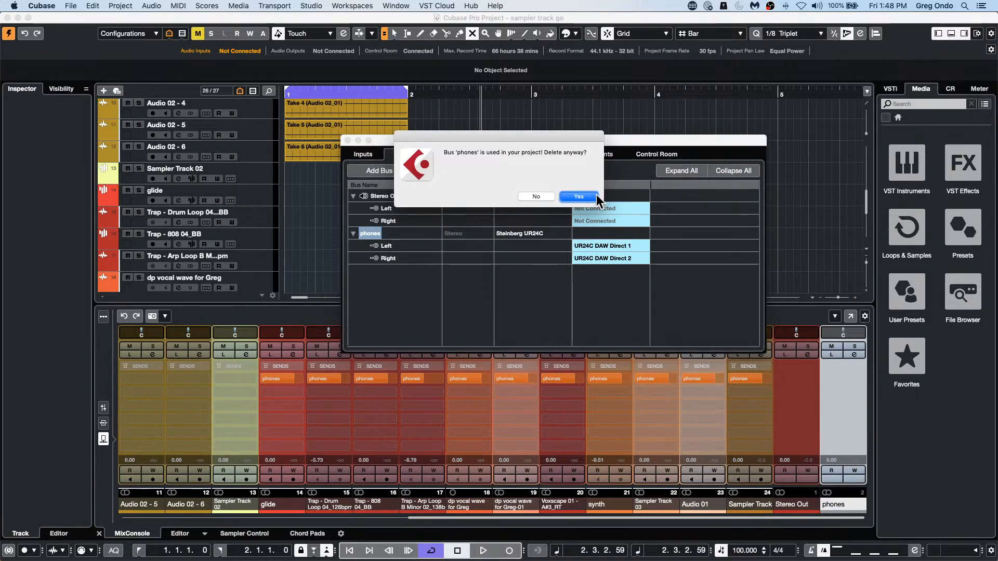
{"action": "key", "text": "Return"}
{"action": "left_click", "coordinate": [347, 140]}
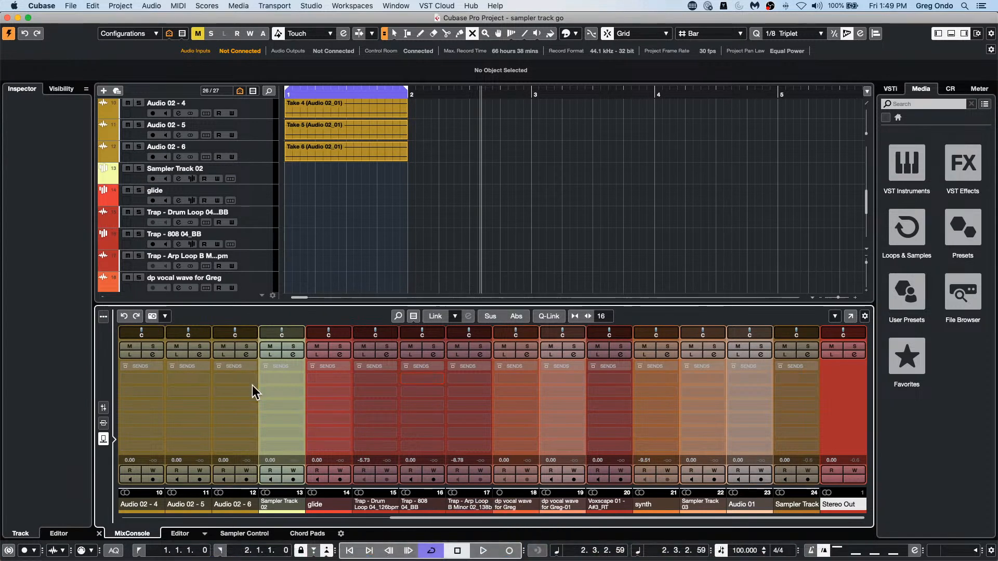
Step: Switch to Cubase LE AI Elements, choose the Steinberg UR24C audio driver and accept the project's compatibility warnings
{"action": "key", "text": "super+Tab"}
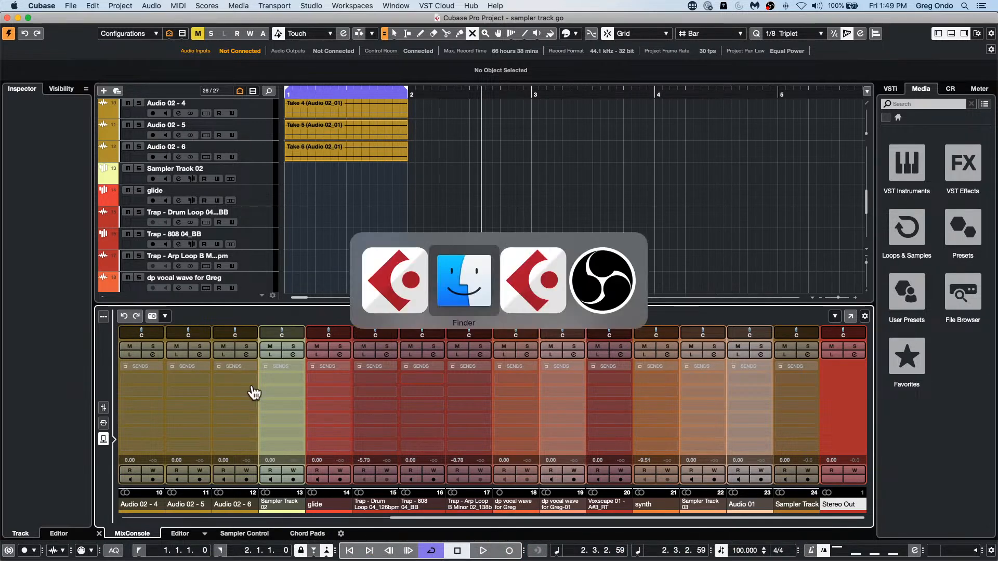
{"action": "key", "text": "super+Tab"}
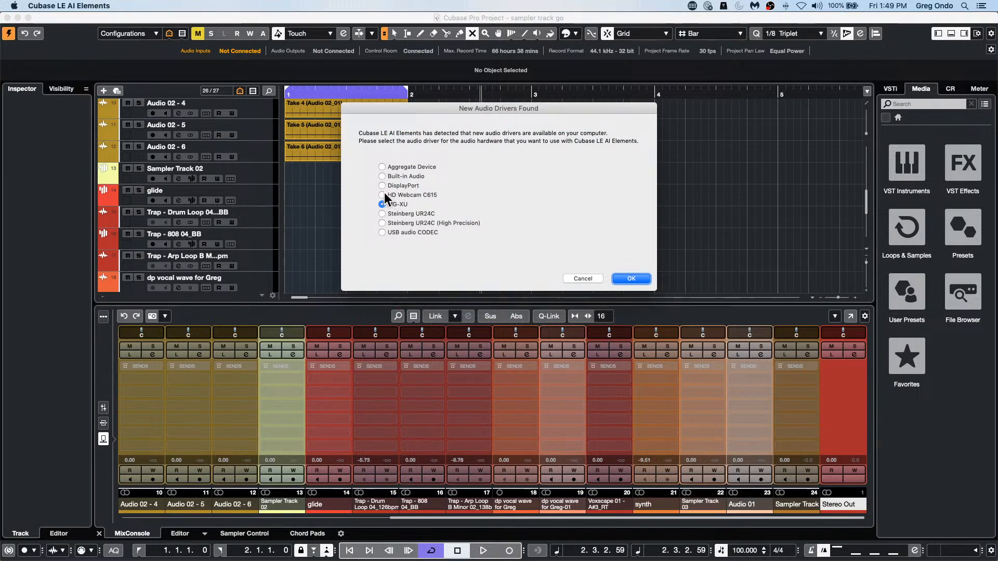
{"action": "left_click", "coordinate": [383, 213]}
{"action": "left_click", "coordinate": [623, 278]}
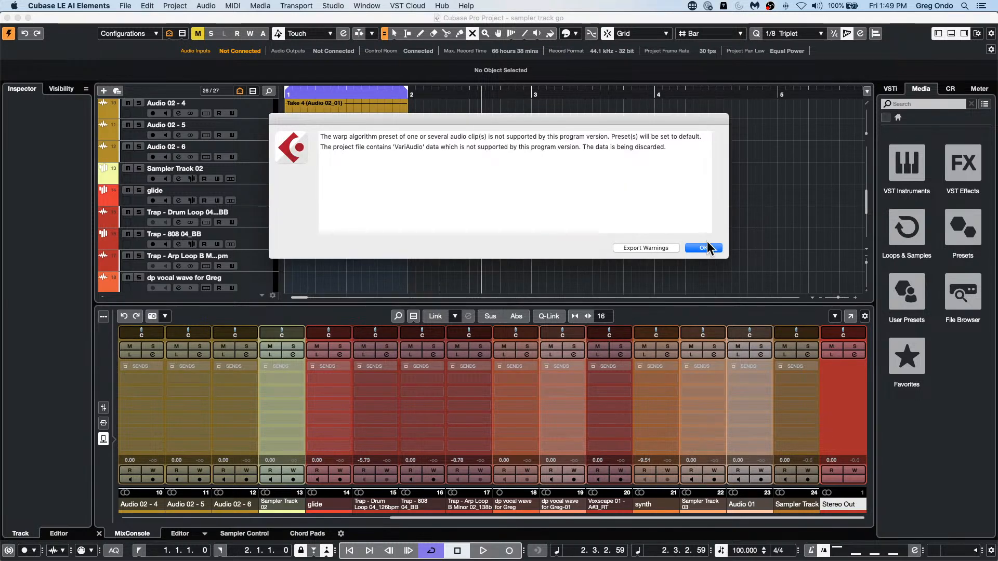
{"action": "left_click", "coordinate": [704, 248]}
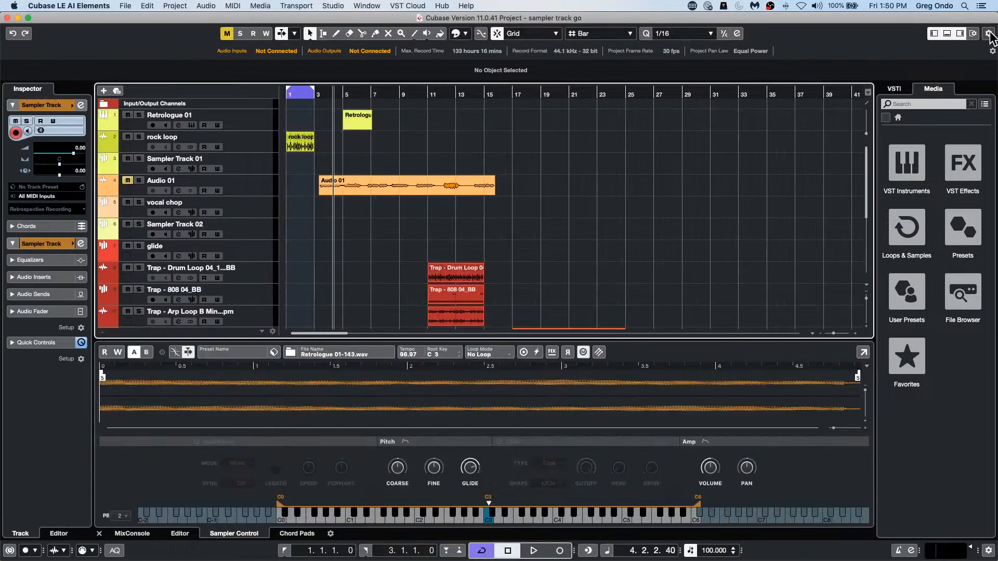
Step: Show the list of available project toolbar elements and quit Cubase LE AI Elements
{"action": "left_click", "coordinate": [987, 33]}
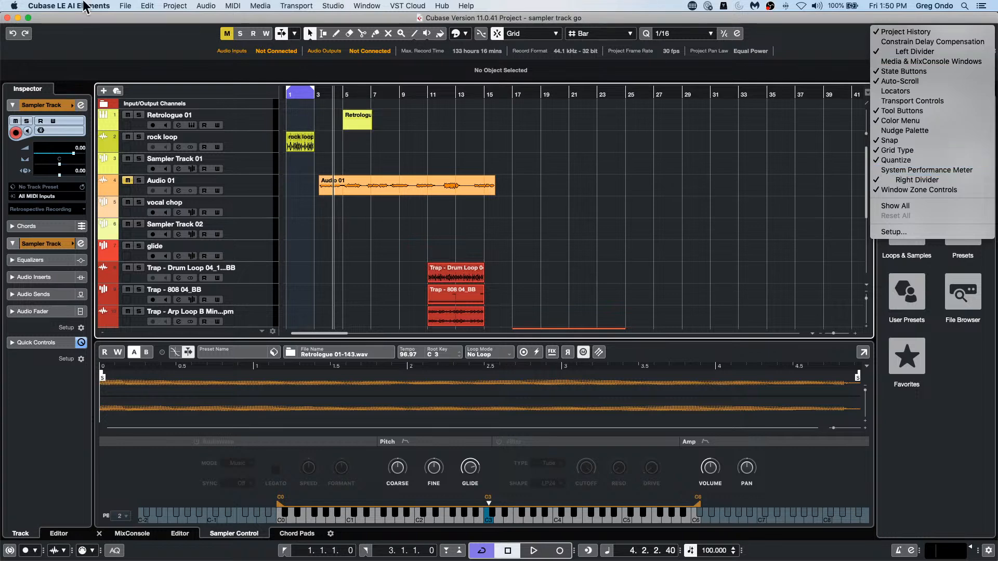
{"action": "left_click", "coordinate": [74, 5]}
{"action": "left_click", "coordinate": [84, 5]}
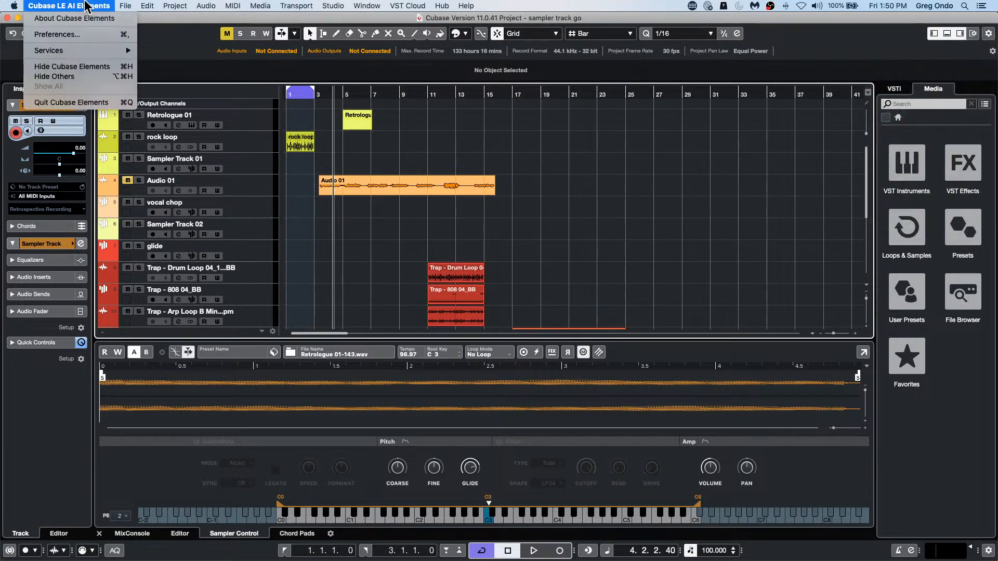
{"action": "left_click", "coordinate": [95, 102]}
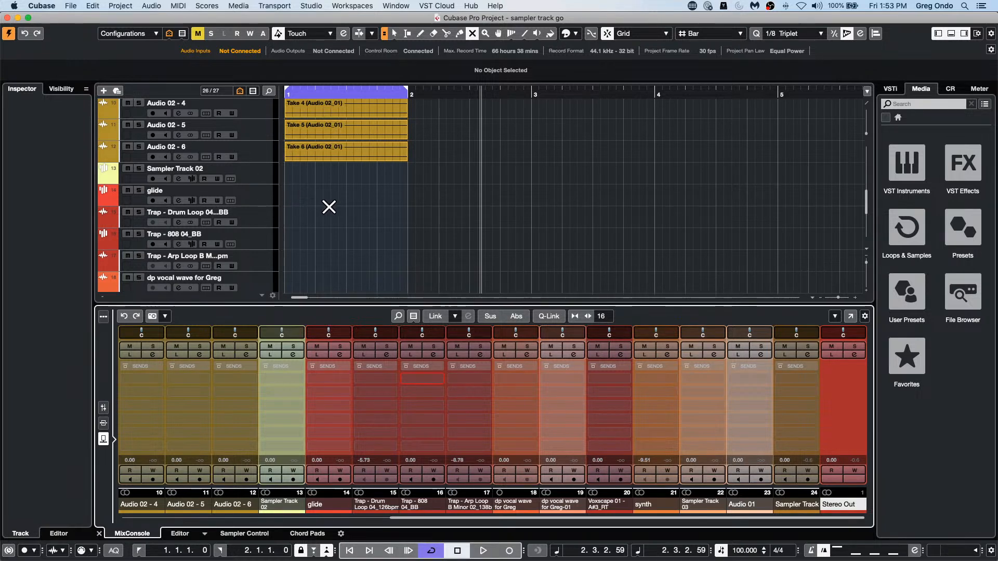
Step: Increase the rock loop track's height and place the project cursor just after beat 1.4 on its waveform
{"action": "scroll", "coordinate": [356, 214], "scroll_direction": "up", "scroll_amount": 3}
{"action": "scroll", "coordinate": [360, 213], "scroll_direction": "up", "scroll_amount": 15}
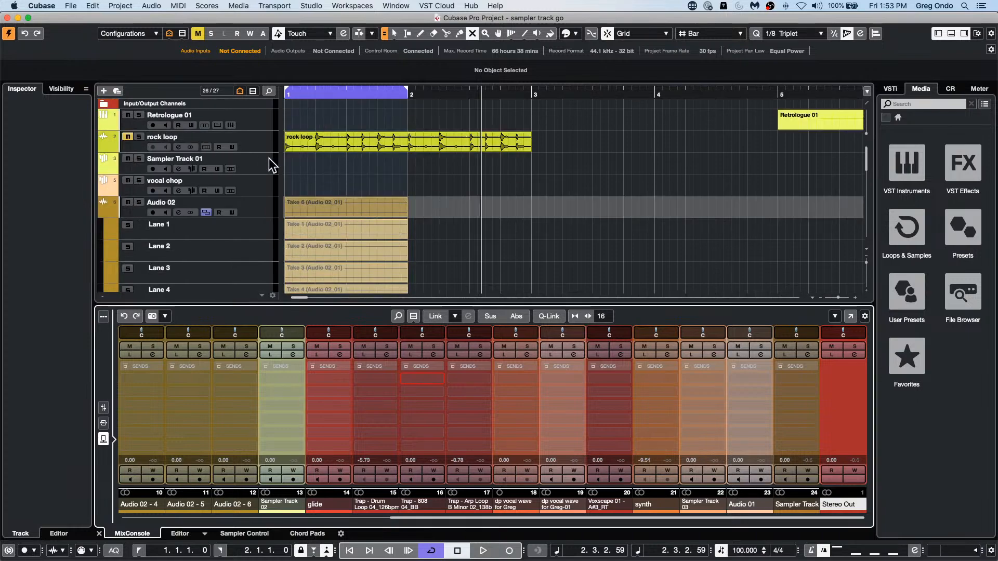
{"action": "left_click_drag", "start_coordinate": [269, 153], "coordinate": [262, 225]}
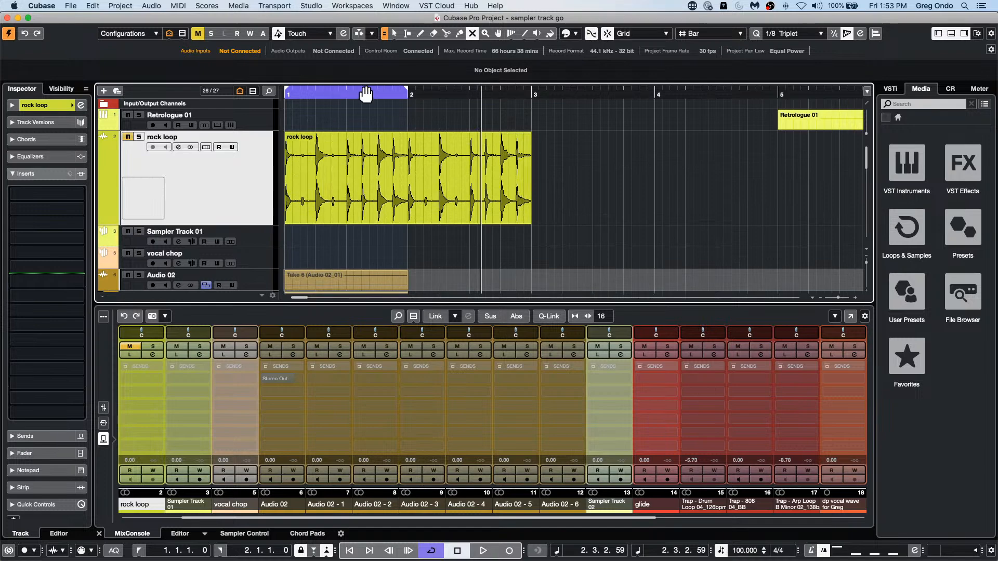
{"action": "left_click_drag", "start_coordinate": [374, 92], "coordinate": [398, 147]}
{"action": "left_click_drag", "start_coordinate": [481, 128], "coordinate": [509, 160]}
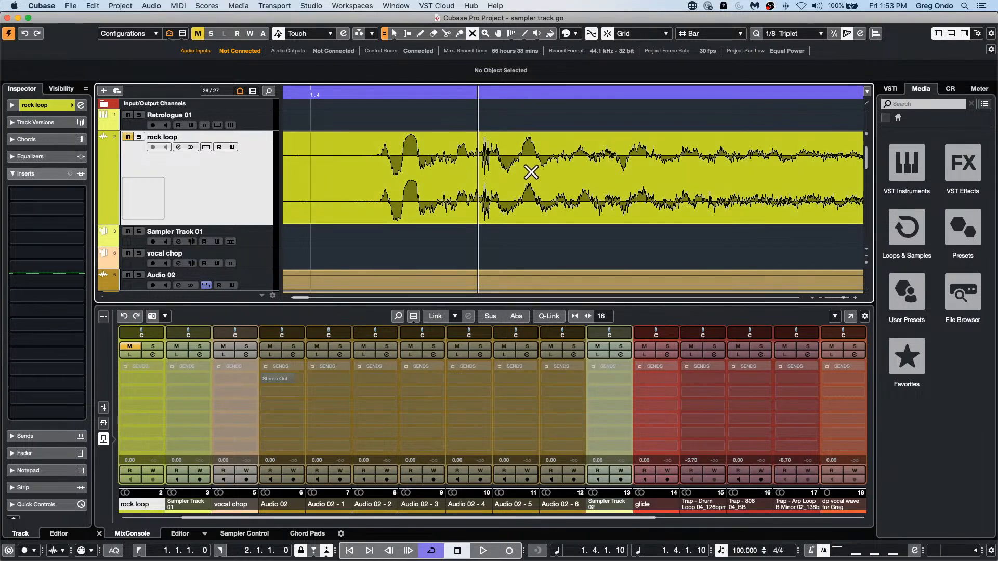
Step: Choose the Split tool for the rock loop event and turn off Snap
{"action": "right_click", "coordinate": [439, 177]}
{"action": "left_click", "coordinate": [490, 177]}
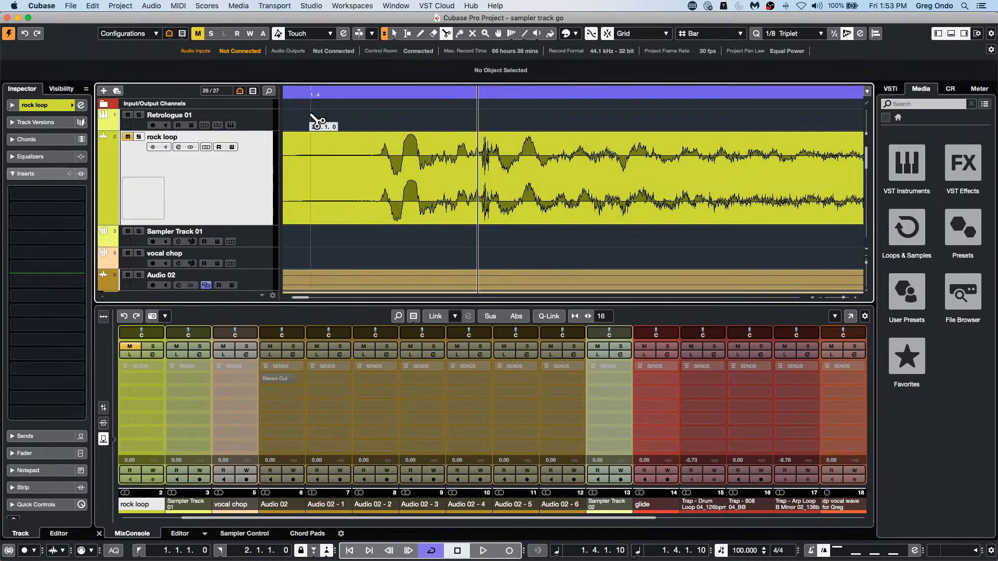
{"action": "left_click_drag", "start_coordinate": [402, 93], "coordinate": [417, 49]}
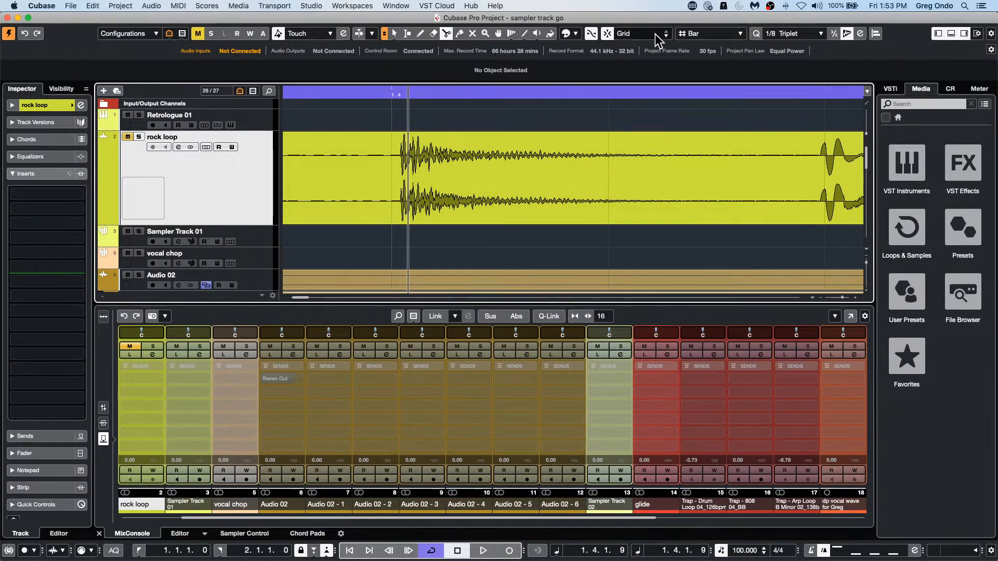
{"action": "left_click", "coordinate": [608, 34]}
{"action": "left_click_drag", "start_coordinate": [449, 94], "coordinate": [608, 10]}
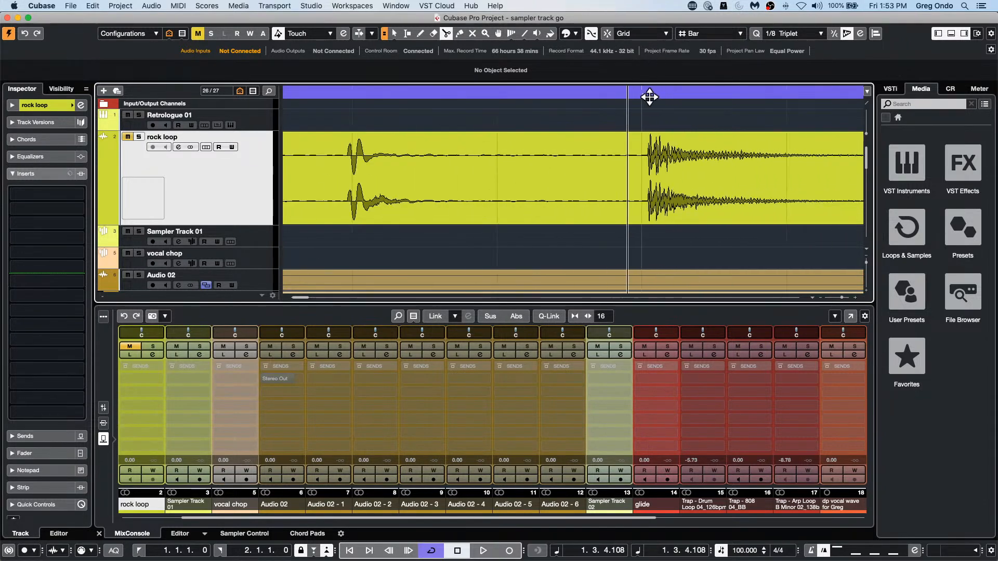
Step: Move the project cursor along the rock loop waveform near beat 1.4 at sample level and activate Snap to Zero Crossing
{"action": "left_click_drag", "start_coordinate": [663, 95], "coordinate": [633, 150]}
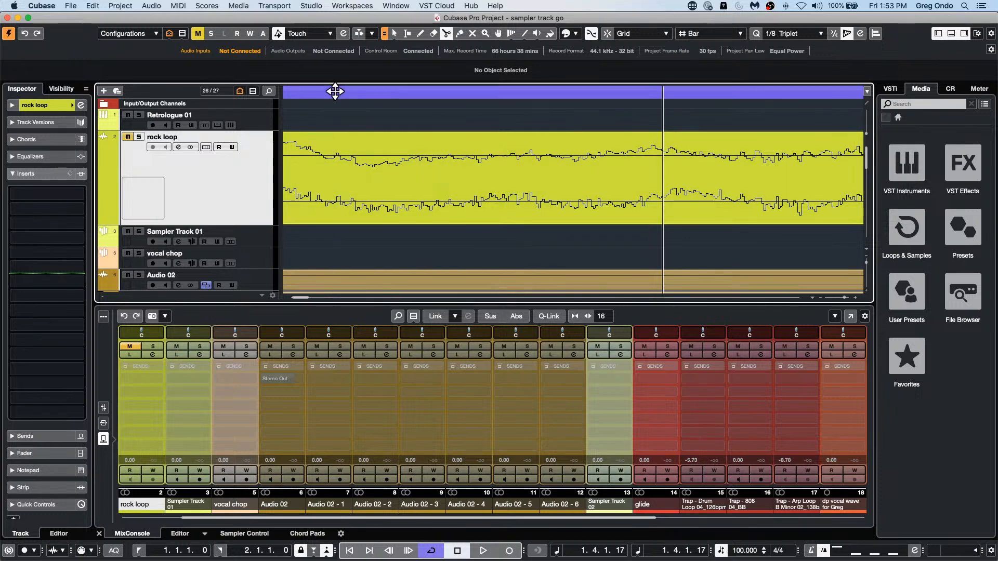
{"action": "left_click_drag", "start_coordinate": [335, 92], "coordinate": [393, 92]}
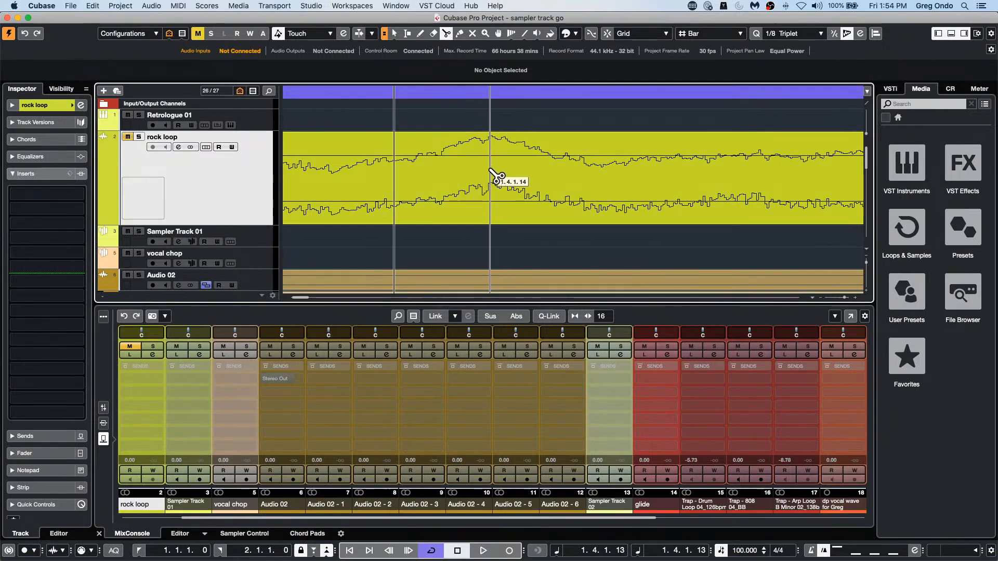
{"action": "left_click", "coordinate": [592, 35]}
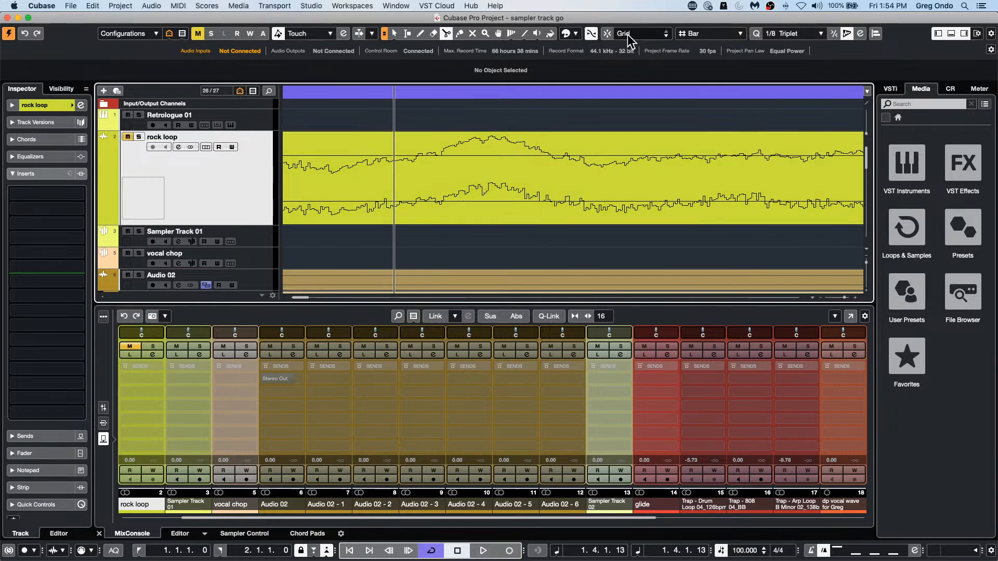
{"action": "left_click_drag", "start_coordinate": [494, 89], "coordinate": [503, 38]}
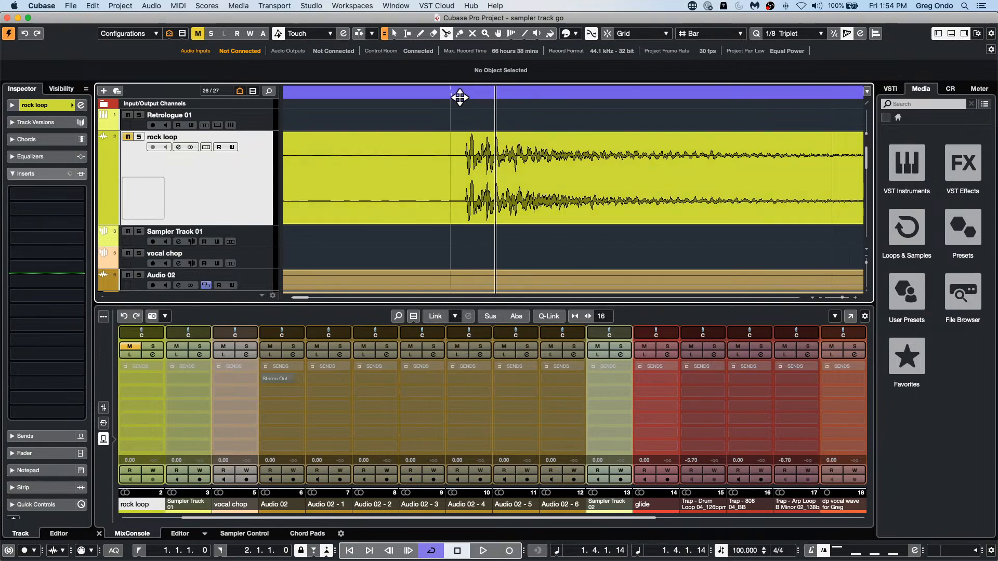
{"action": "left_click_drag", "start_coordinate": [462, 94], "coordinate": [458, 70]}
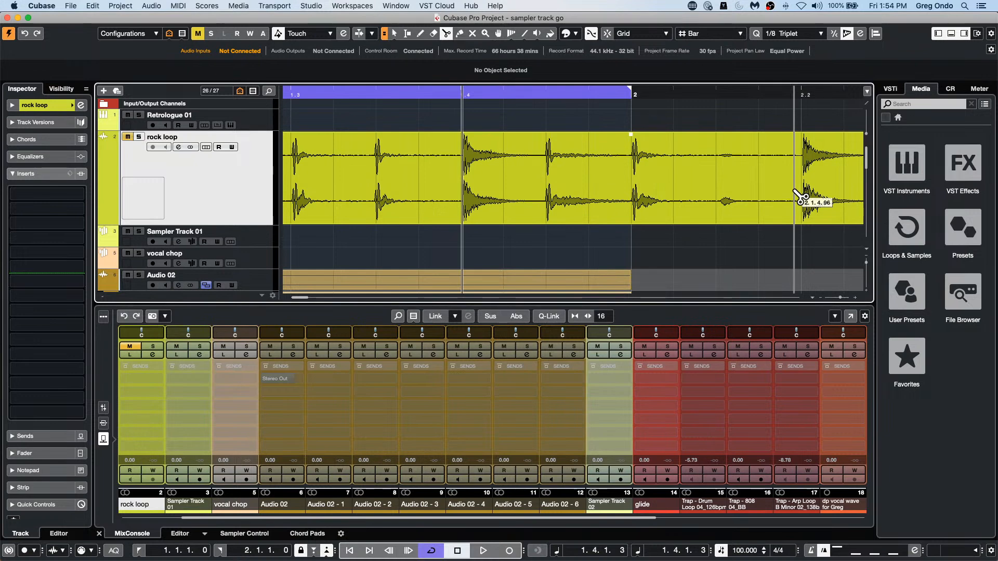
{"action": "left_click", "coordinate": [592, 33]}
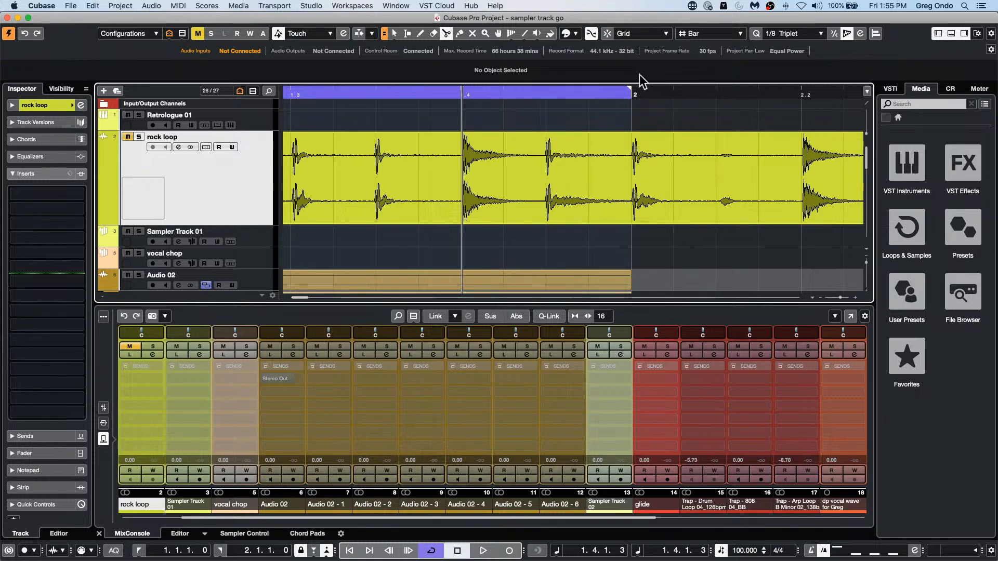
{"action": "left_click_drag", "start_coordinate": [467, 93], "coordinate": [477, 65]}
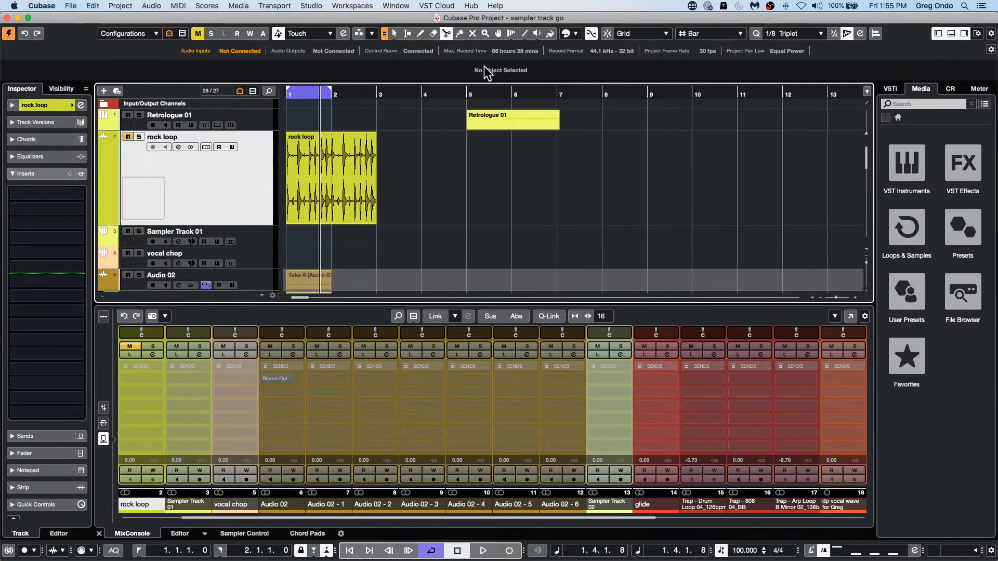
Step: Open the recent project be someone.cpr and activate it
{"action": "scroll", "coordinate": [528, 145], "scroll_direction": "down", "scroll_amount": 4}
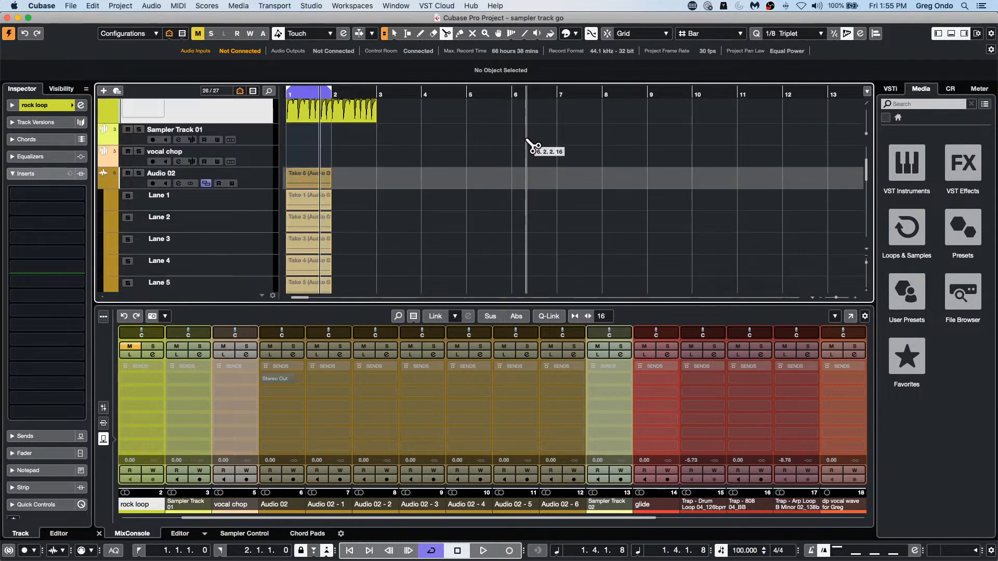
{"action": "scroll", "coordinate": [530, 148], "scroll_direction": "up", "scroll_amount": 4}
{"action": "left_click", "coordinate": [70, 7]}
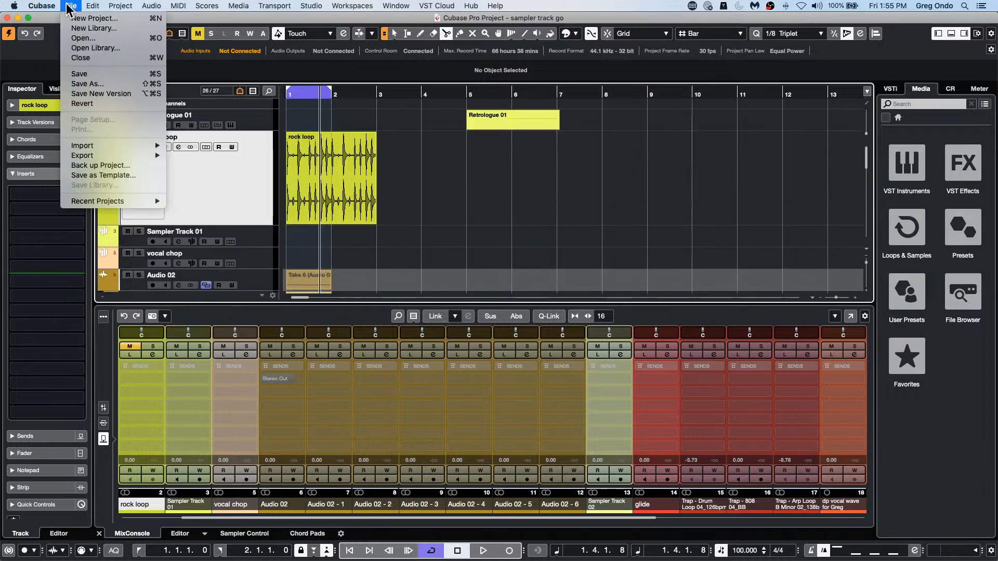
{"action": "mouse_move", "coordinate": [98, 202]}
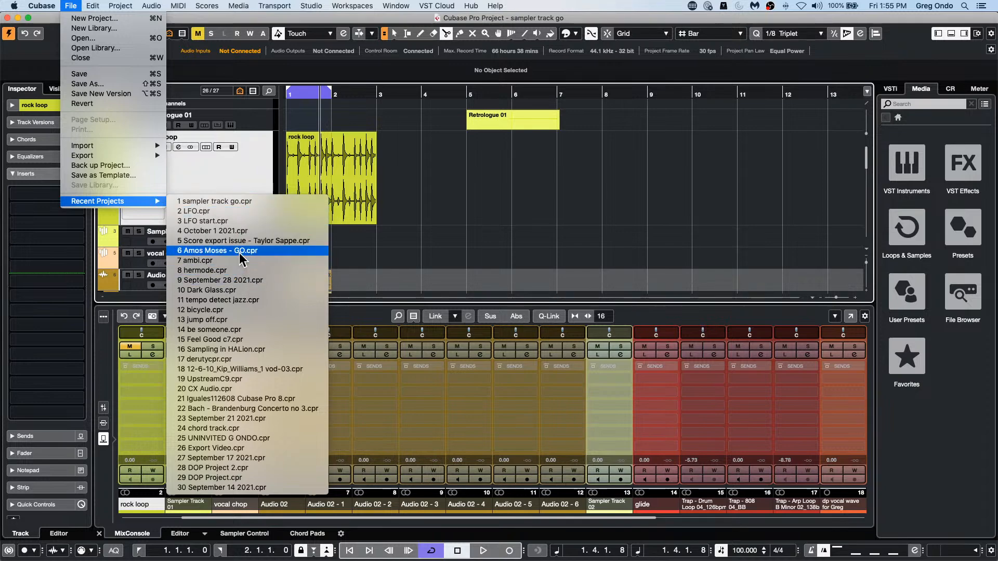
{"action": "left_click", "coordinate": [247, 329]}
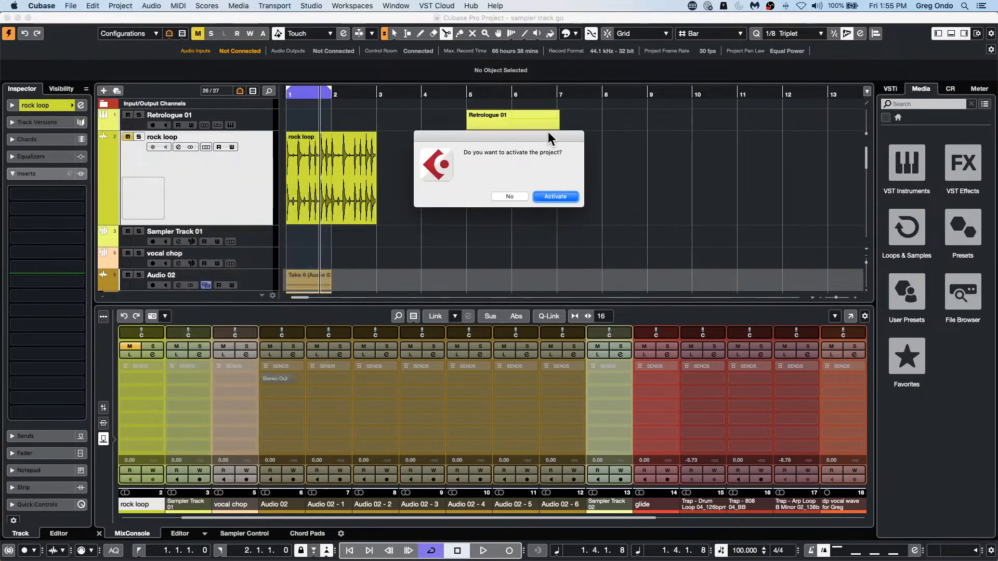
{"action": "left_click", "coordinate": [554, 195]}
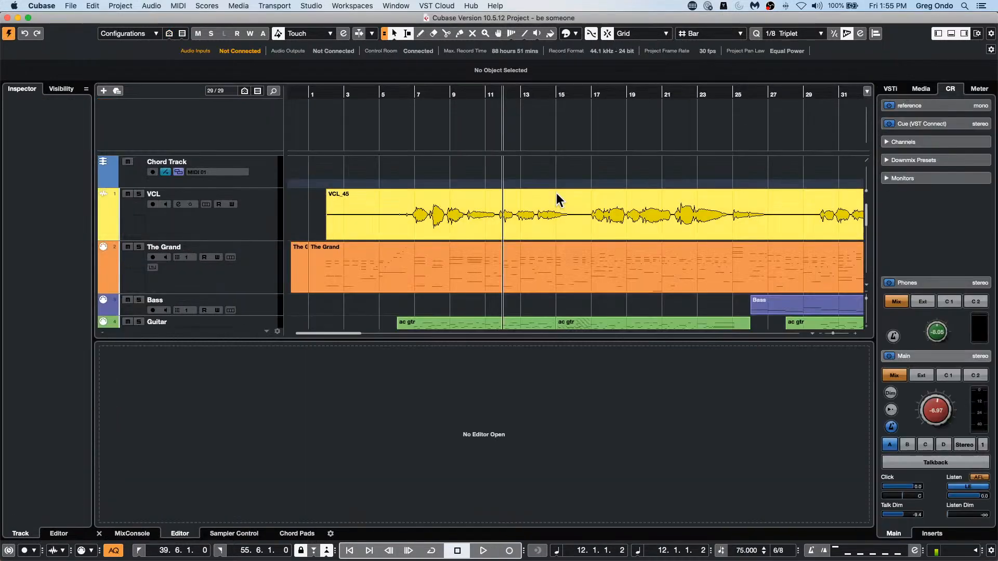
Step: Select the VCL_45 and The Grand events and set the project tempo to 88
{"action": "left_click", "coordinate": [385, 89]}
{"action": "left_click_drag", "start_coordinate": [385, 89], "coordinate": [383, 62]}
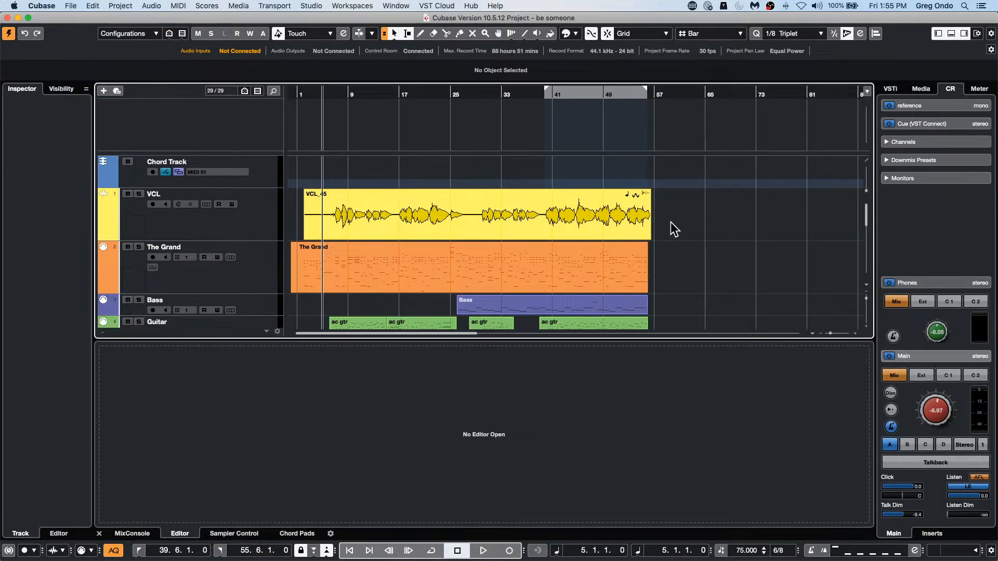
{"action": "left_click_drag", "start_coordinate": [675, 221], "coordinate": [377, 291]}
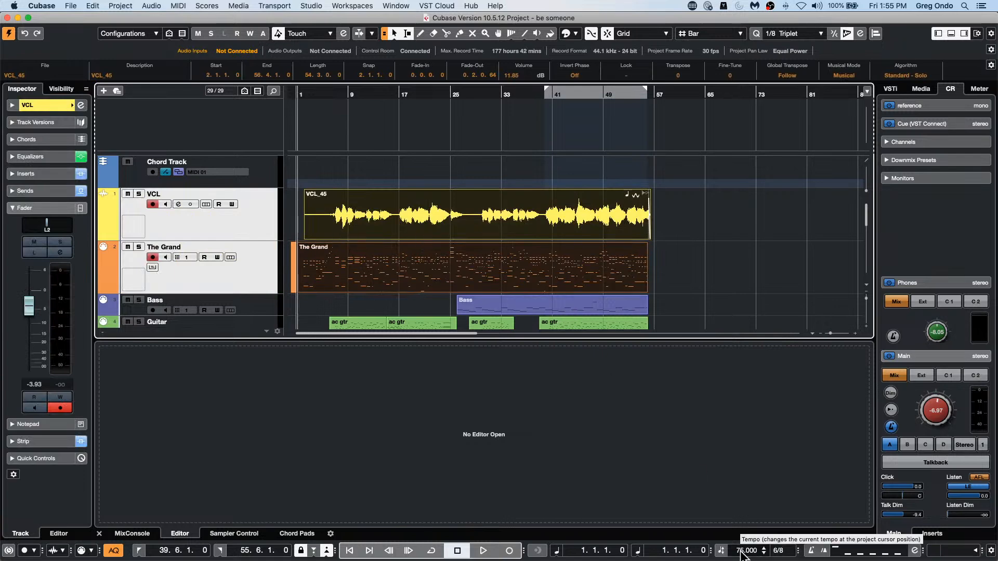
{"action": "scroll", "coordinate": [740, 552], "scroll_direction": "up", "scroll_amount": 1}
{"action": "scroll", "coordinate": [740, 552], "scroll_direction": "up", "scroll_amount": 12}
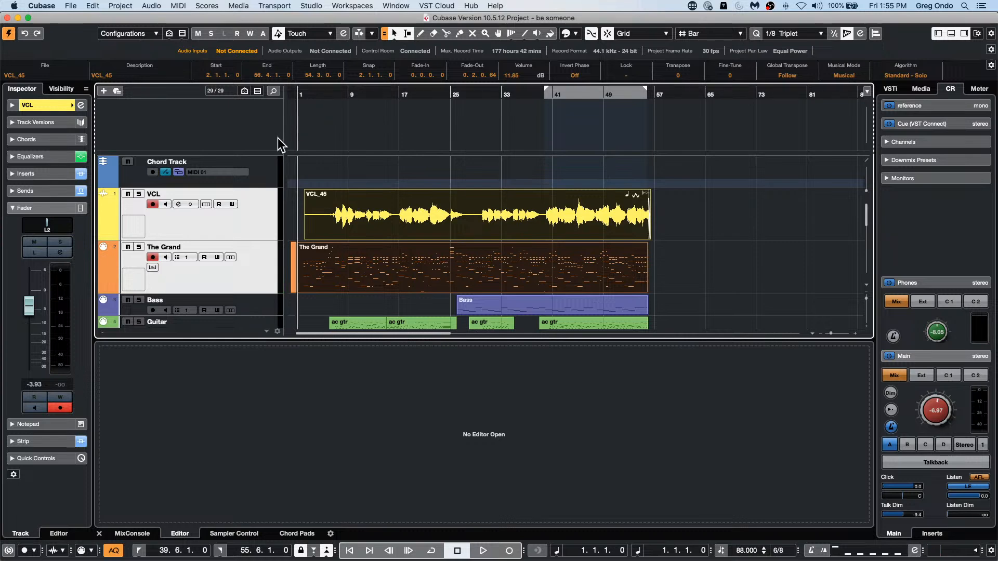
Step: Add one ruler track below the Chord Track and set its display format to Seconds
{"action": "left_click", "coordinate": [267, 170]}
{"action": "right_click", "coordinate": [268, 169]}
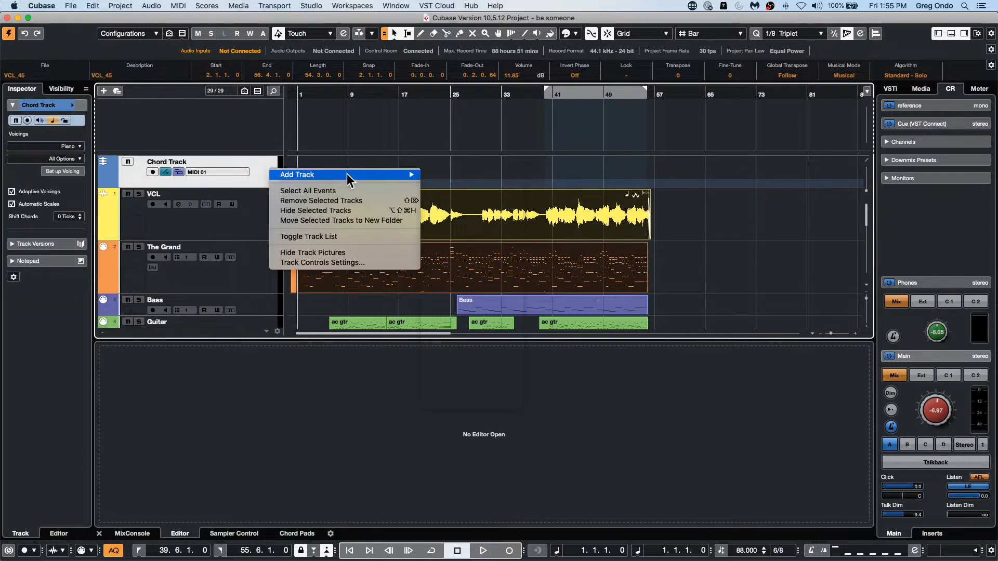
{"action": "mouse_move", "coordinate": [347, 174]}
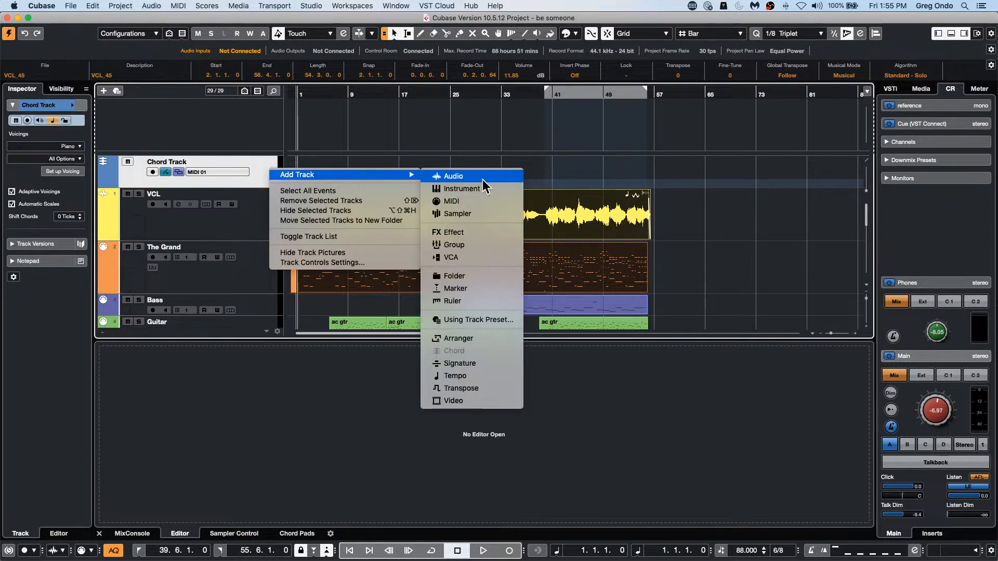
{"action": "left_click", "coordinate": [485, 299]}
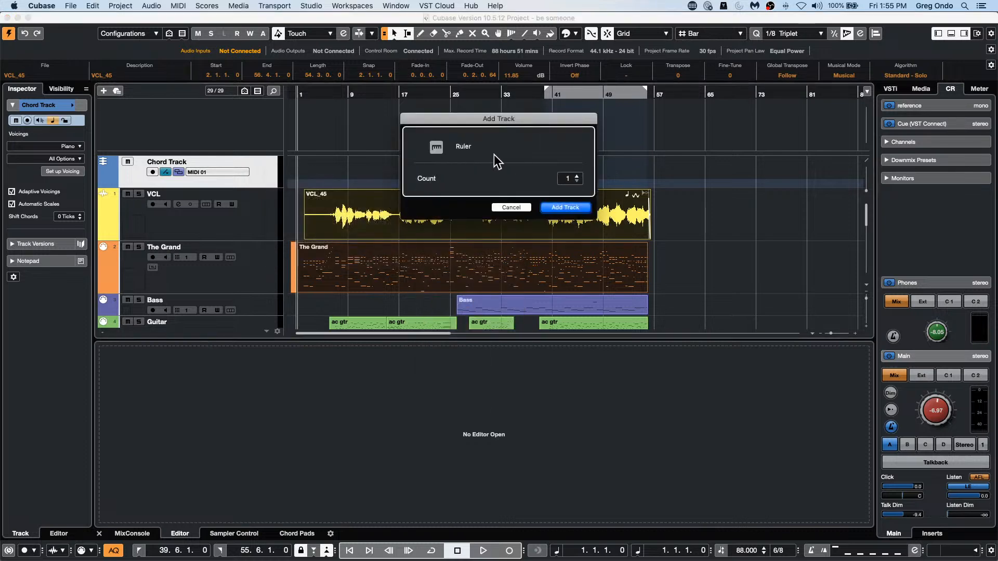
{"action": "left_click", "coordinate": [553, 207]}
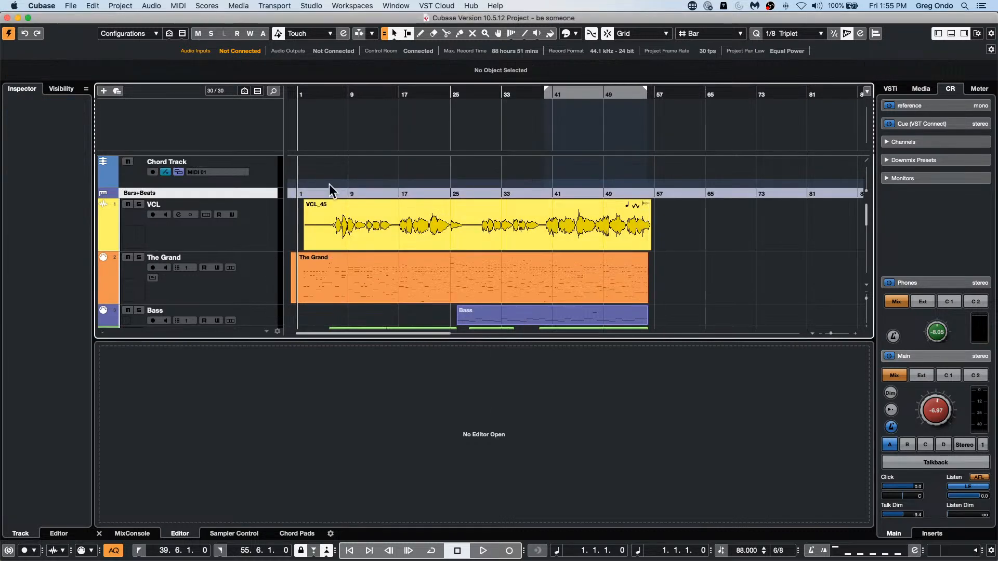
{"action": "left_click", "coordinate": [150, 193]}
{"action": "left_click", "coordinate": [151, 203]}
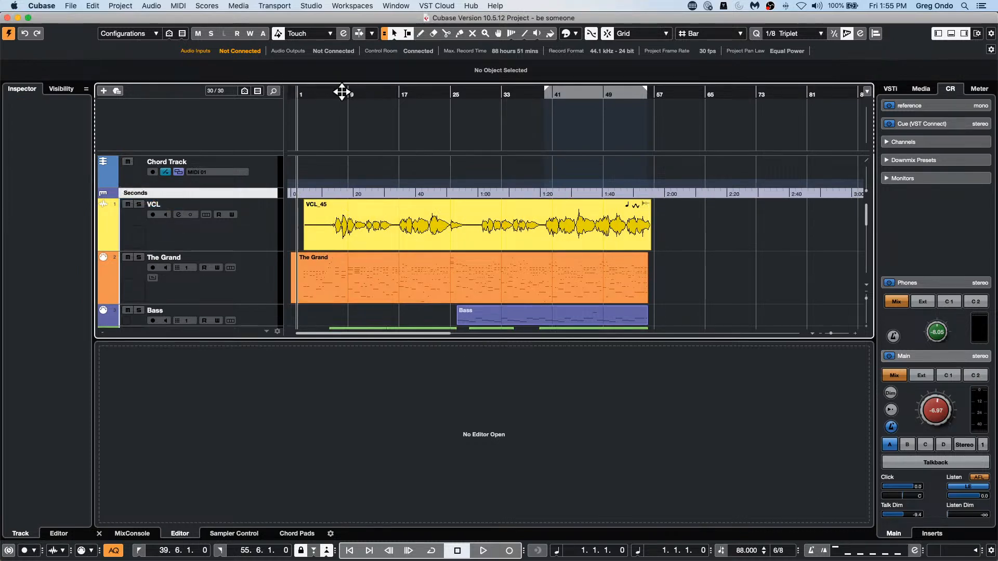
Step: Place the project cursor at bar 10, lower the tempo to 74 and raise it to 94
{"action": "left_click_drag", "start_coordinate": [341, 92], "coordinate": [341, 119]}
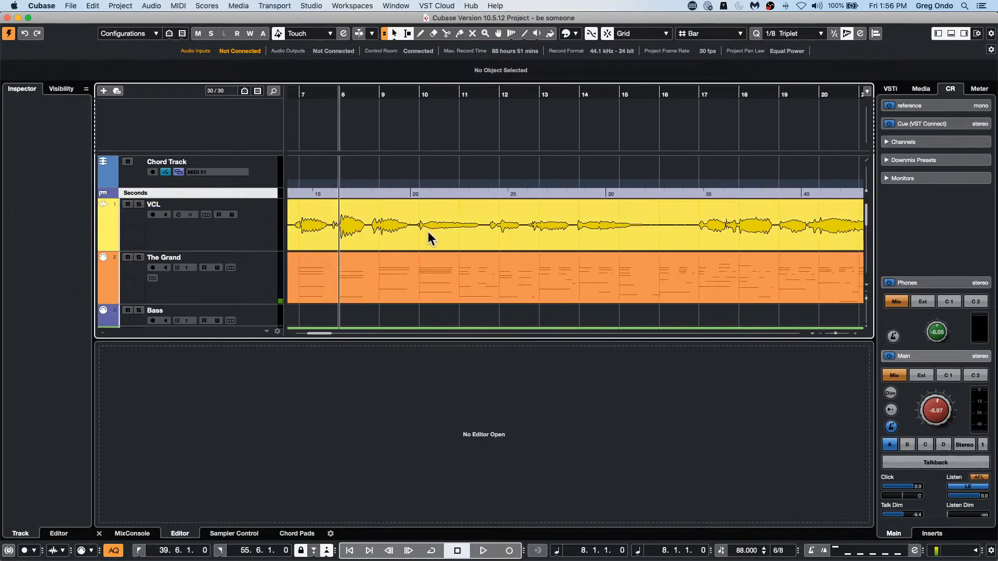
{"action": "left_click_drag", "start_coordinate": [408, 98], "coordinate": [412, 100]}
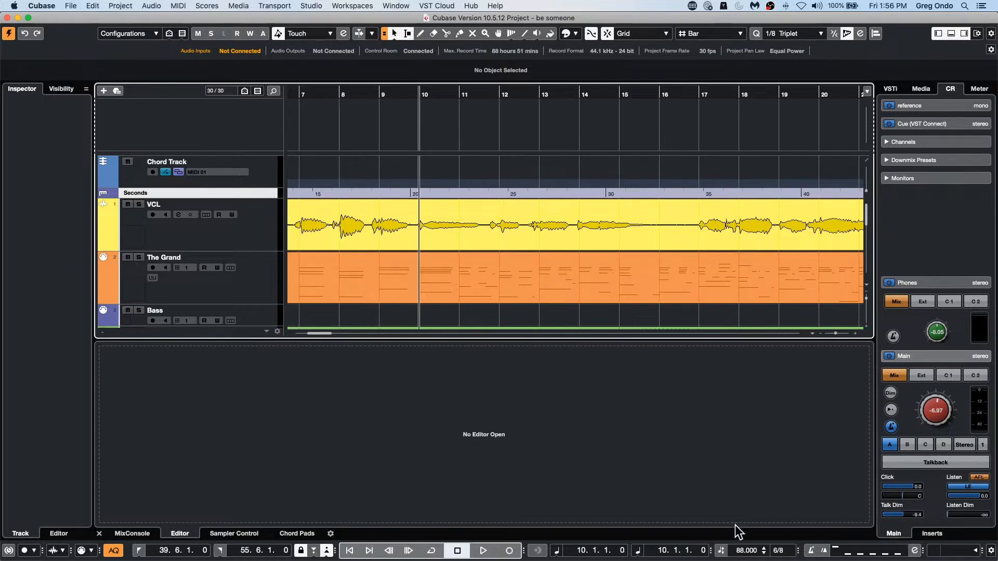
{"action": "scroll", "coordinate": [744, 552], "scroll_direction": "down", "scroll_amount": 14}
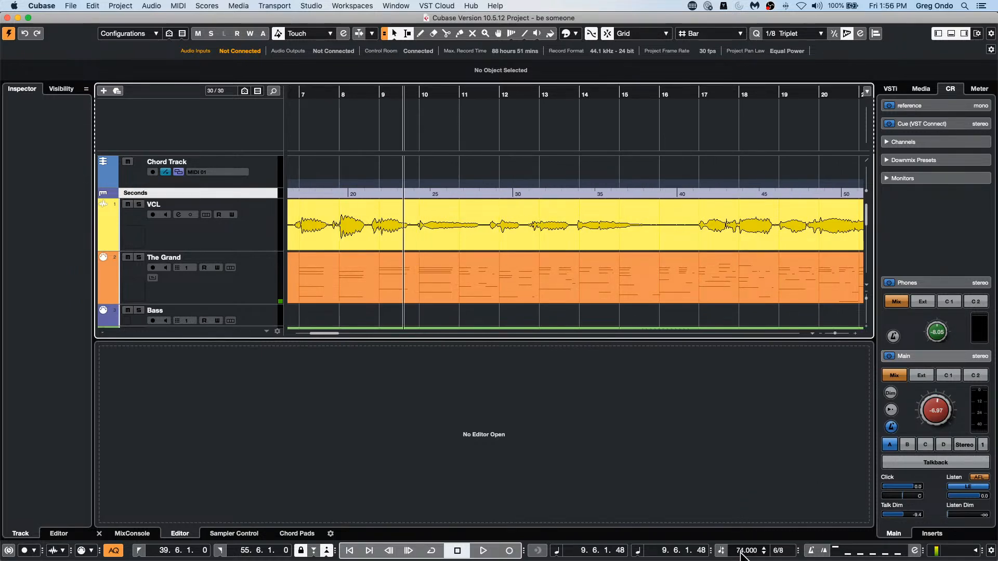
{"action": "scroll", "coordinate": [743, 554], "scroll_direction": "up", "scroll_amount": 19}
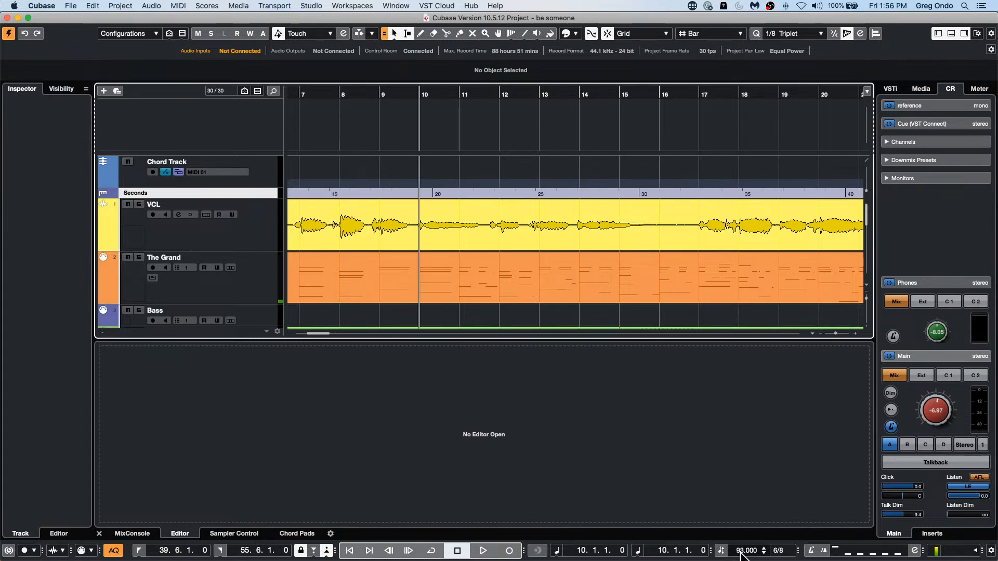
{"action": "scroll", "coordinate": [743, 553], "scroll_direction": "up", "scroll_amount": 1}
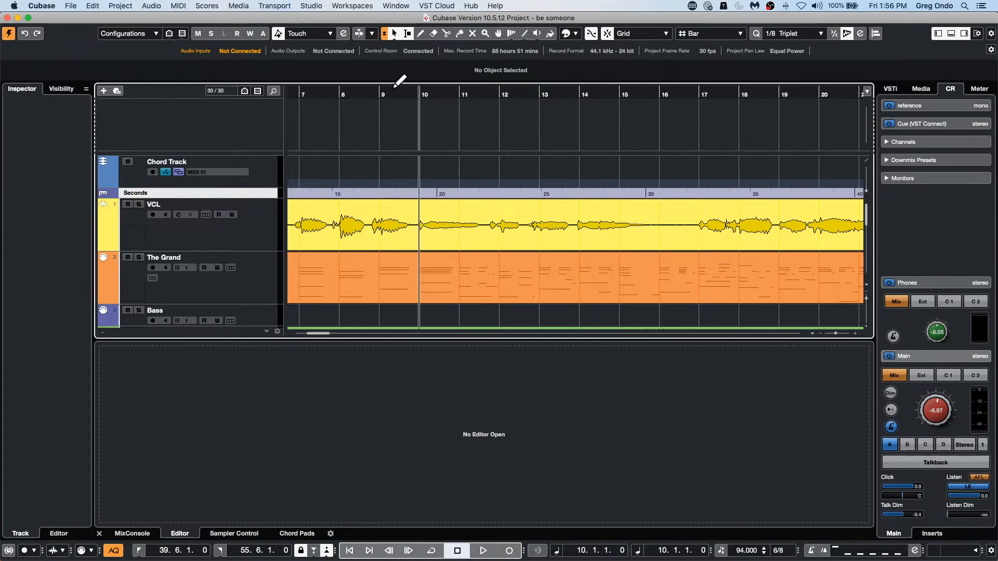
Step: Move the project cursor to bar 9, lower the tempo to 38 and raise it to 56
{"action": "left_click_drag", "start_coordinate": [391, 92], "coordinate": [407, 73]}
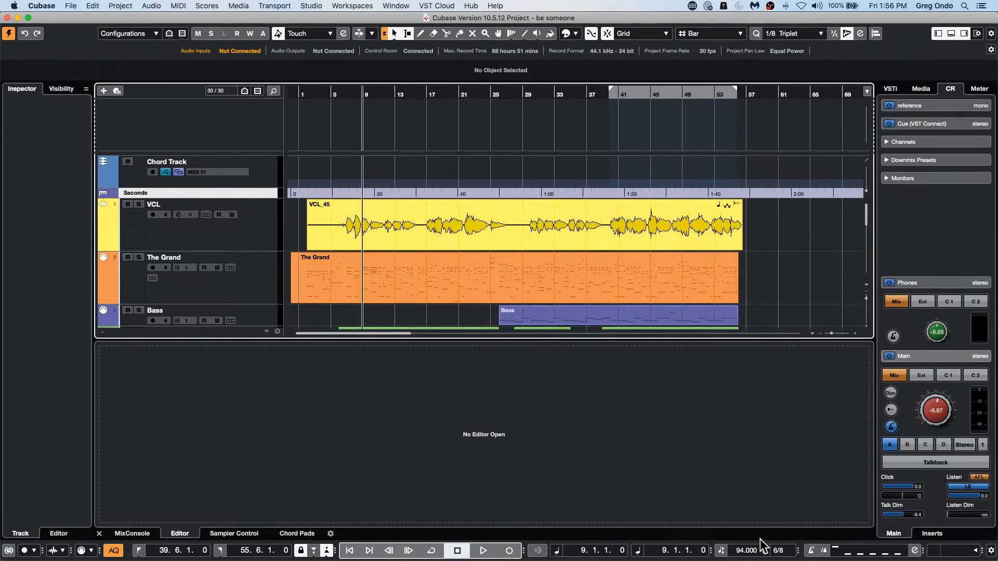
{"action": "scroll", "coordinate": [743, 552], "scroll_direction": "down", "scroll_amount": 20}
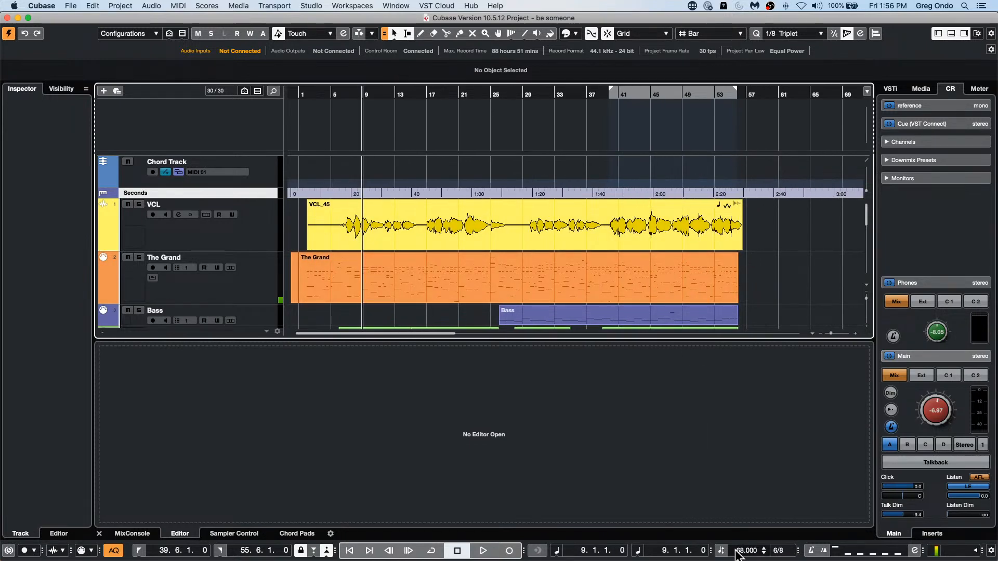
{"action": "scroll", "coordinate": [736, 552], "scroll_direction": "down", "scroll_amount": 20}
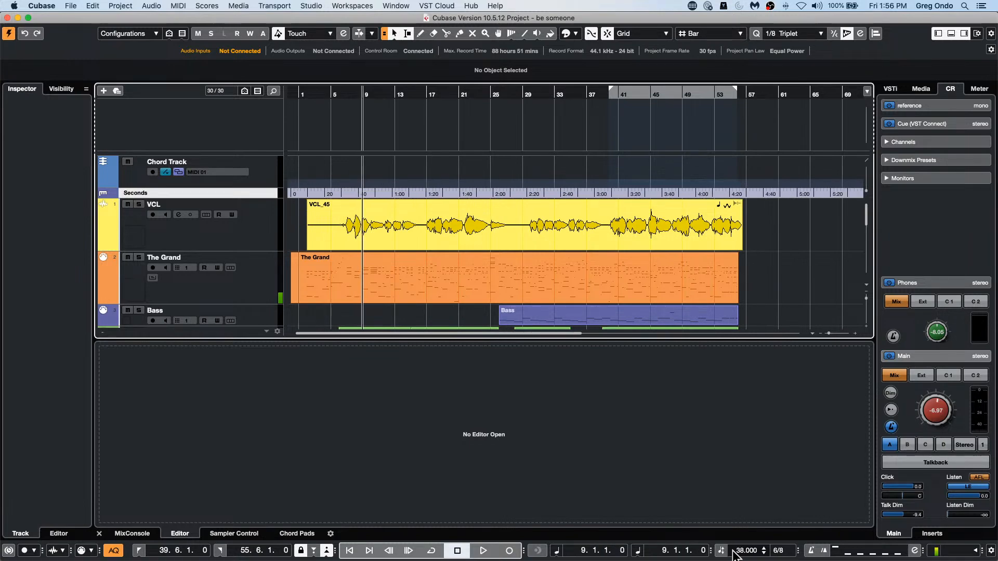
{"action": "scroll", "coordinate": [735, 552], "scroll_direction": "up", "scroll_amount": 18}
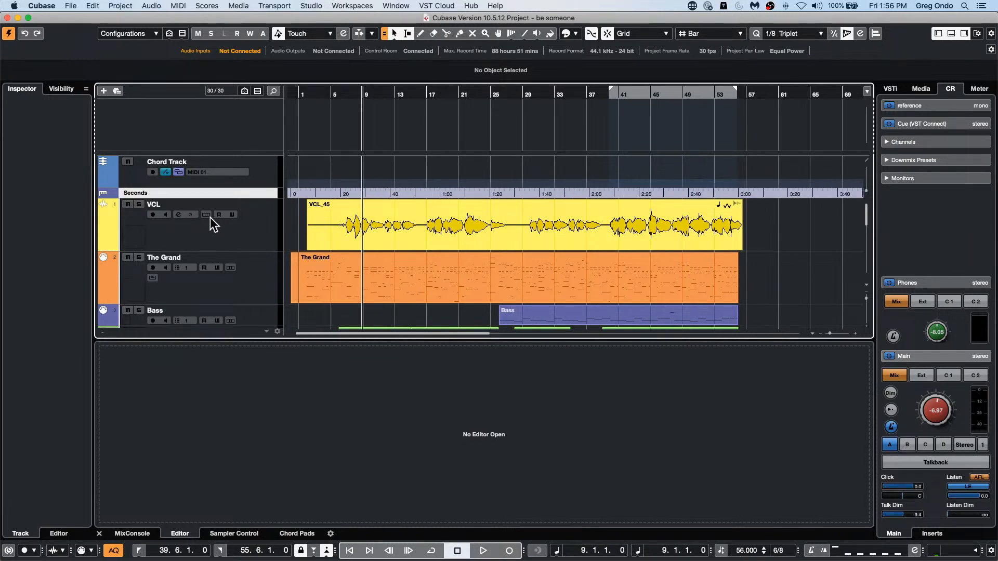
Step: Switch the VCL and The Grand tracks from musical to linear time base
{"action": "left_click", "coordinate": [255, 232]}
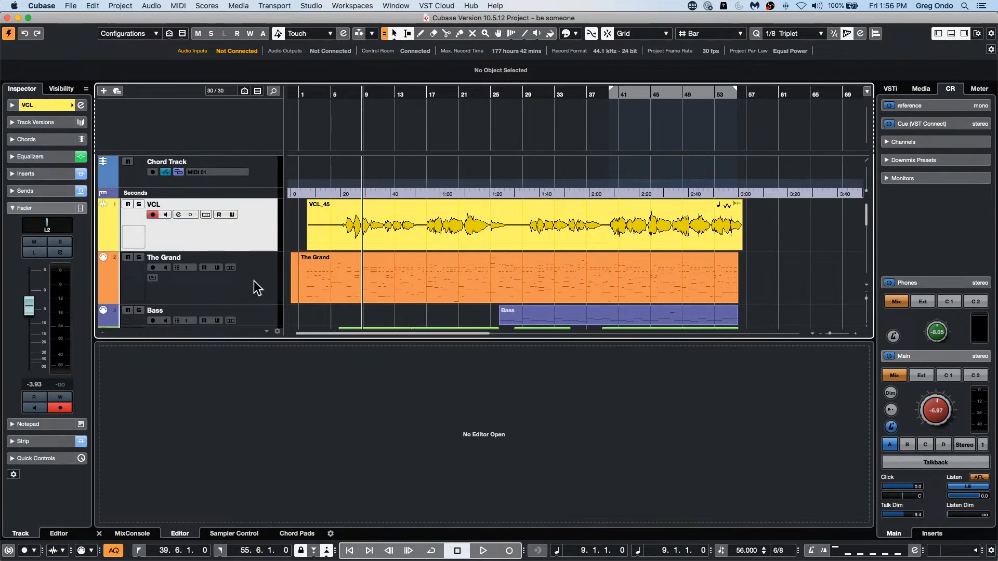
{"action": "left_click", "coordinate": [255, 286], "text": "shift"}
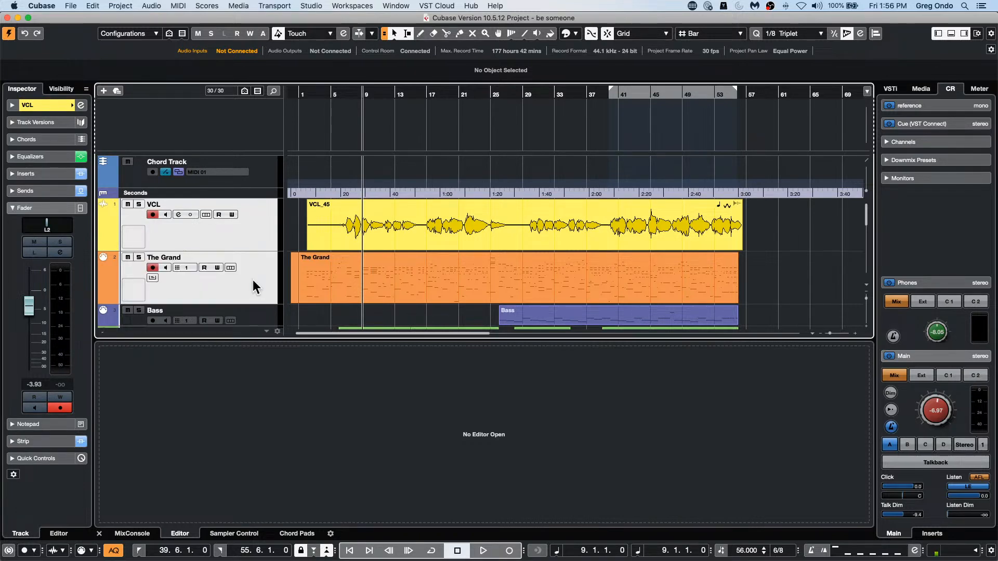
{"action": "left_click", "coordinate": [36, 106]}
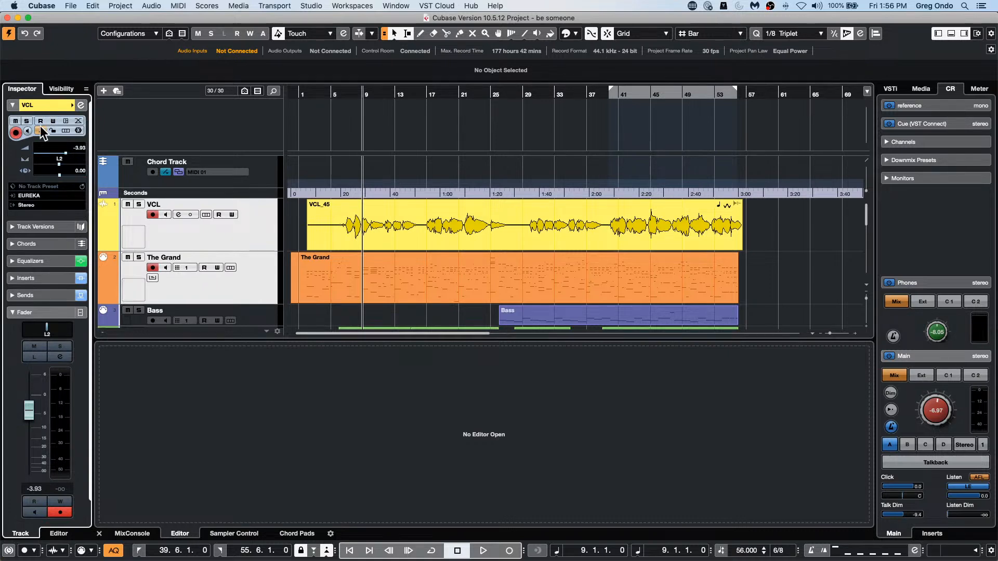
{"action": "left_click", "coordinate": [264, 289]}
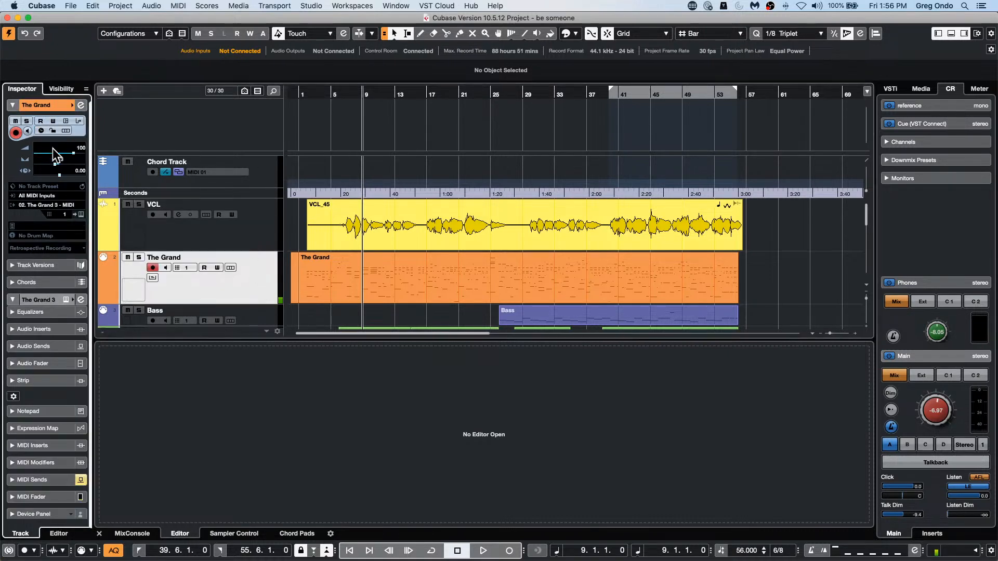
{"action": "left_click", "coordinate": [40, 131]}
Step: Place the project cursor at bar 12, vary the tempo between 55 and 57 and leave it at 57
{"action": "left_click_drag", "start_coordinate": [389, 98], "coordinate": [367, 146]}
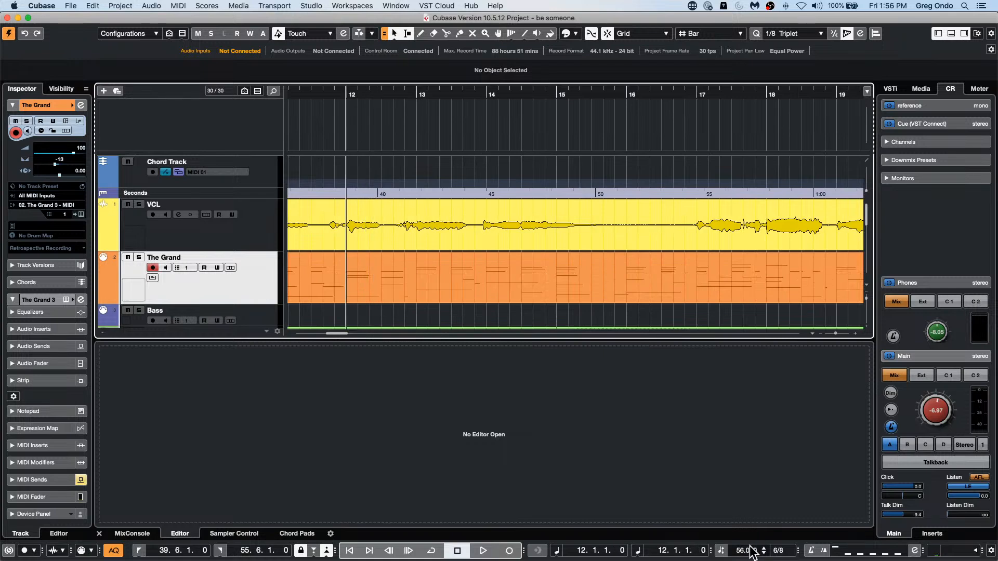
{"action": "scroll", "coordinate": [747, 551], "scroll_direction": "down", "scroll_amount": 5}
{"action": "scroll", "coordinate": [747, 551], "scroll_direction": "up", "scroll_amount": 7}
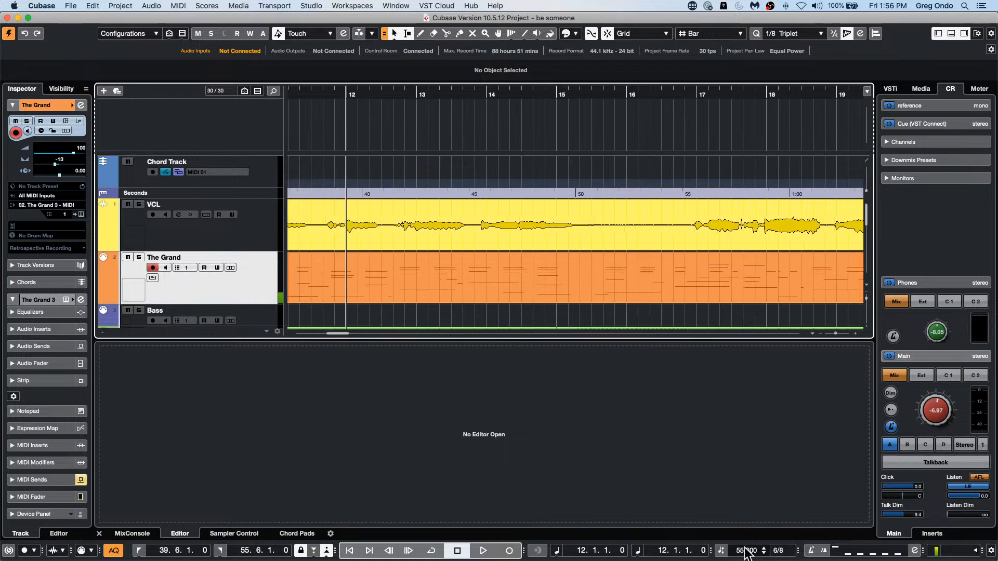
{"action": "scroll", "coordinate": [747, 551], "scroll_direction": "up", "scroll_amount": 2}
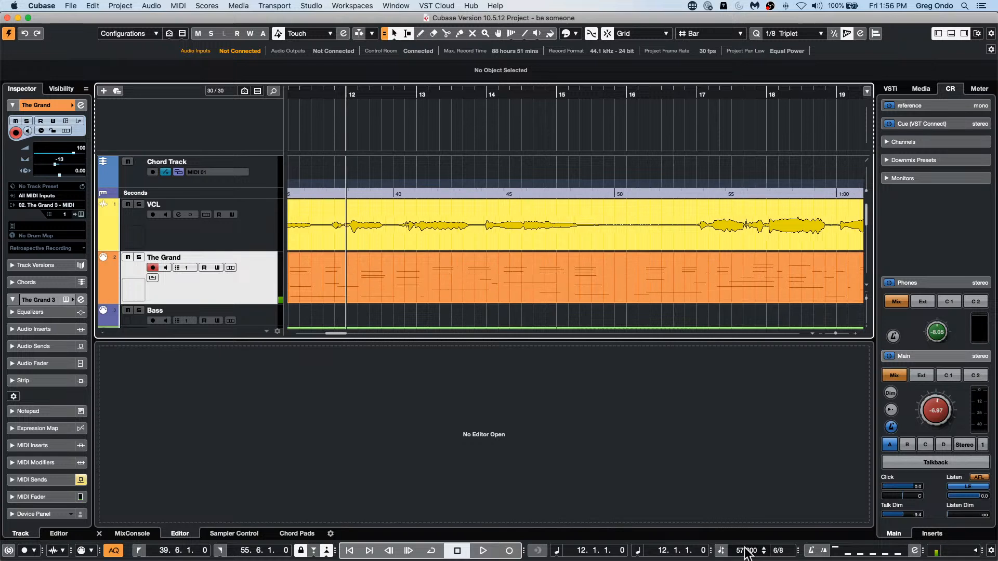
{"action": "scroll", "coordinate": [746, 551], "scroll_direction": "down", "scroll_amount": 3}
{"action": "left_click_drag", "start_coordinate": [390, 94], "coordinate": [399, 76]}
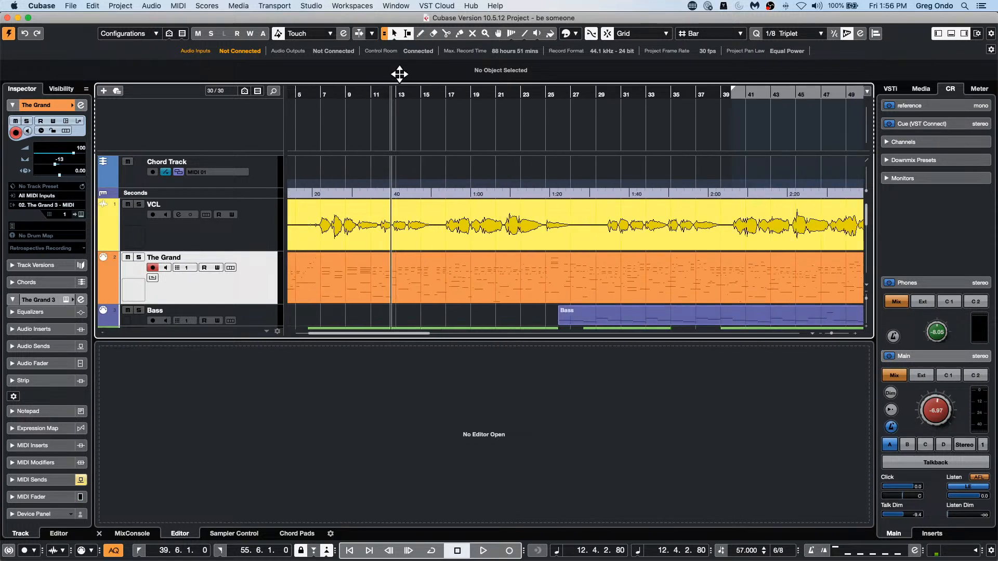
Step: Return the VCL and The Grand tracks to musical time base
{"action": "left_click", "coordinate": [266, 235]}
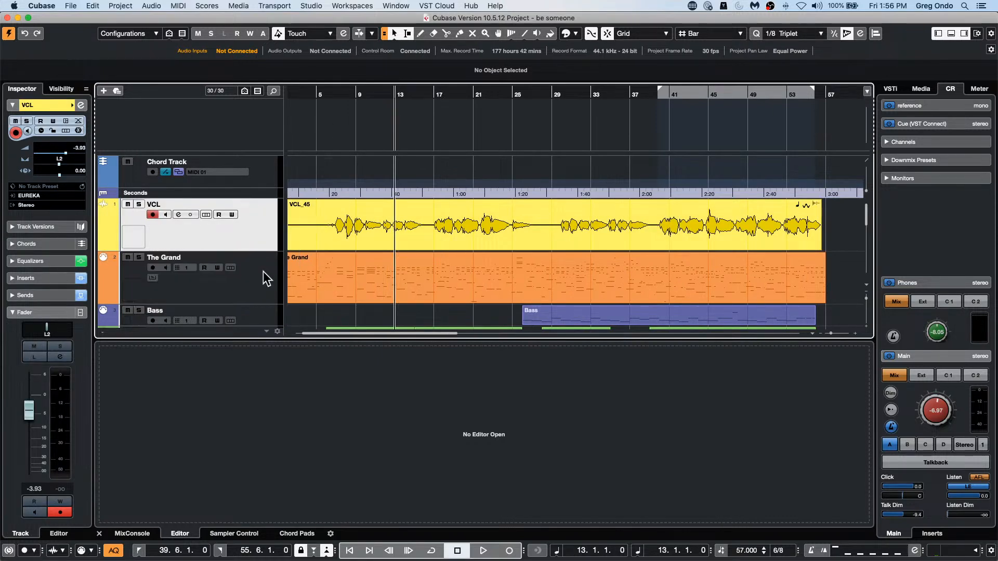
{"action": "left_click", "coordinate": [43, 131]}
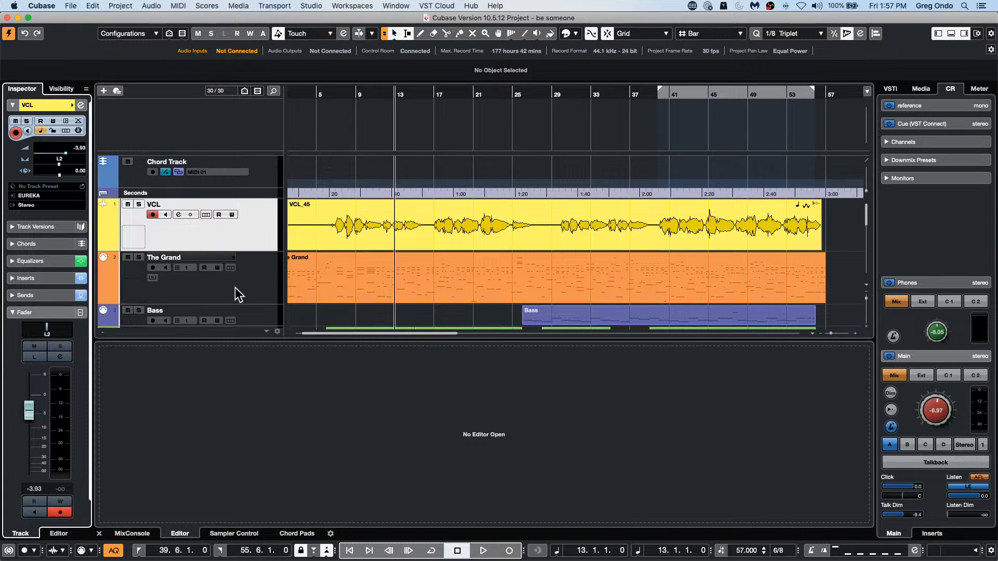
{"action": "left_click", "coordinate": [235, 288]}
{"action": "left_click", "coordinate": [39, 130]}
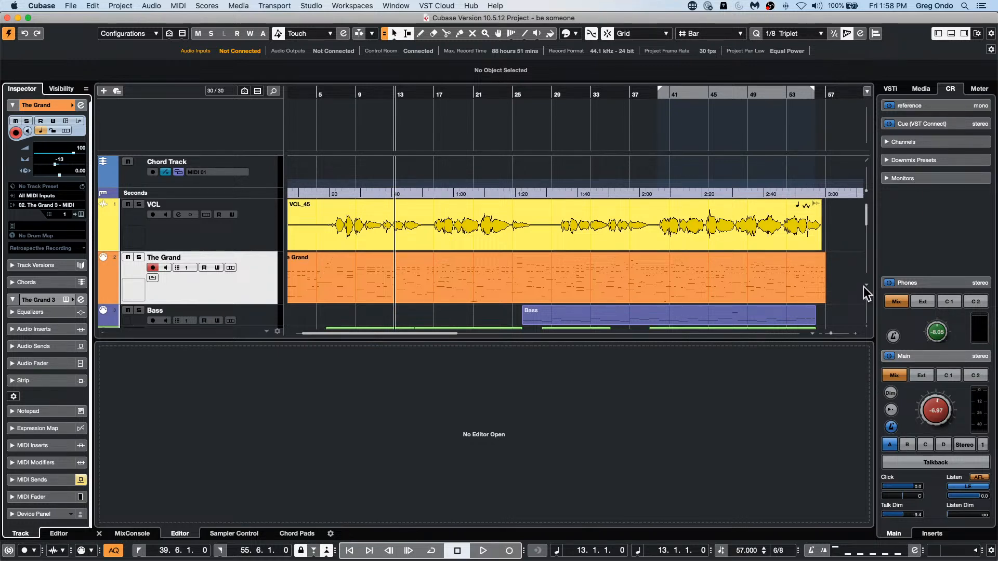
Step: Open the Export Audio Mixdown dialog and move it clear of the channel settings
{"action": "left_click", "coordinate": [328, 298]}
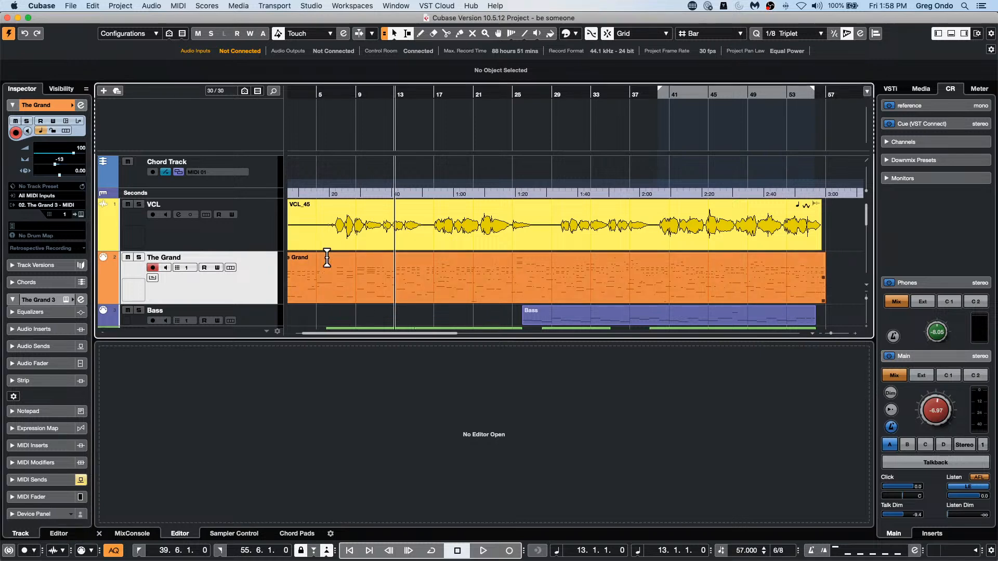
{"action": "left_click", "coordinate": [71, 6]}
{"action": "mouse_move", "coordinate": [111, 155]}
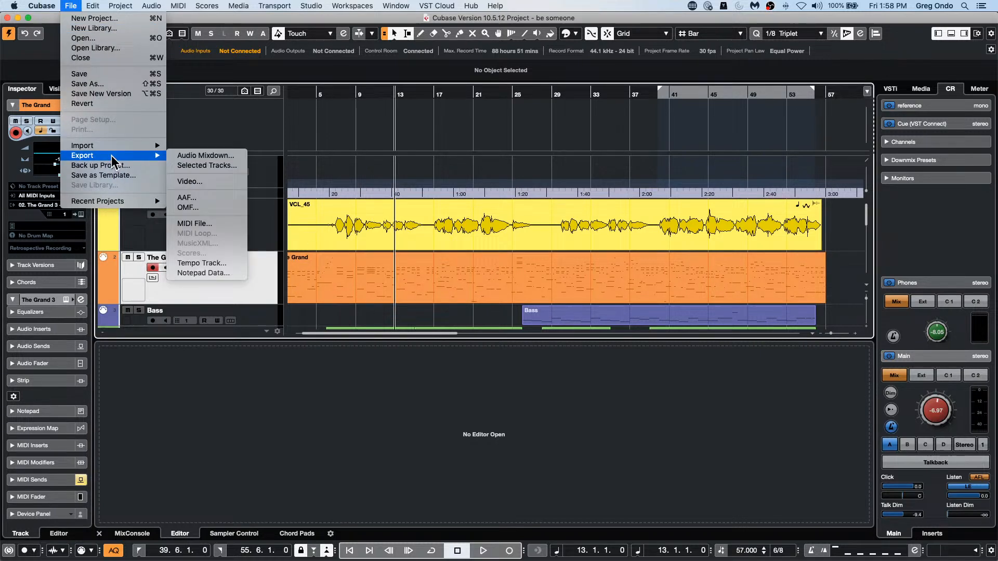
{"action": "left_click", "coordinate": [224, 157]}
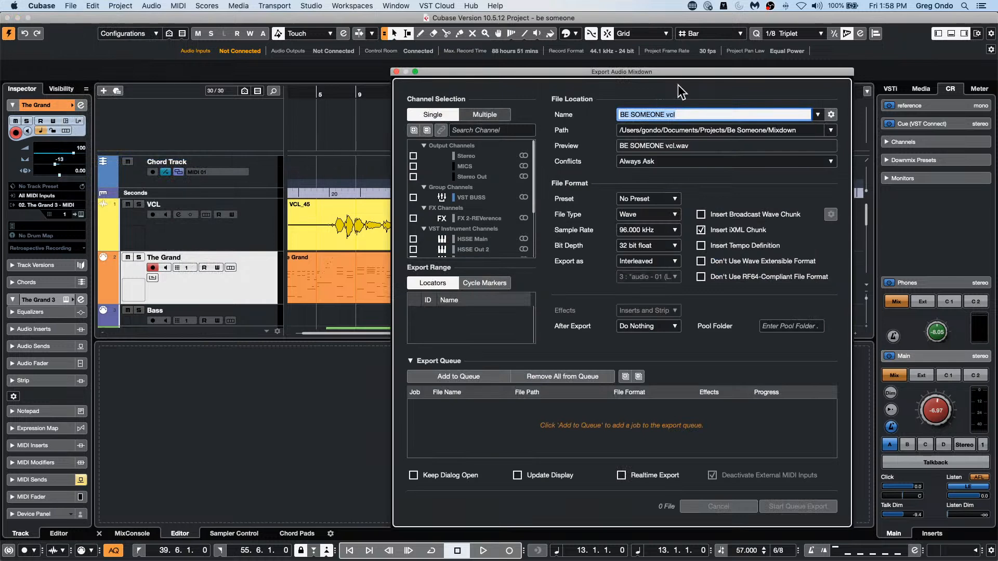
{"action": "left_click_drag", "start_coordinate": [623, 74], "coordinate": [537, 67]}
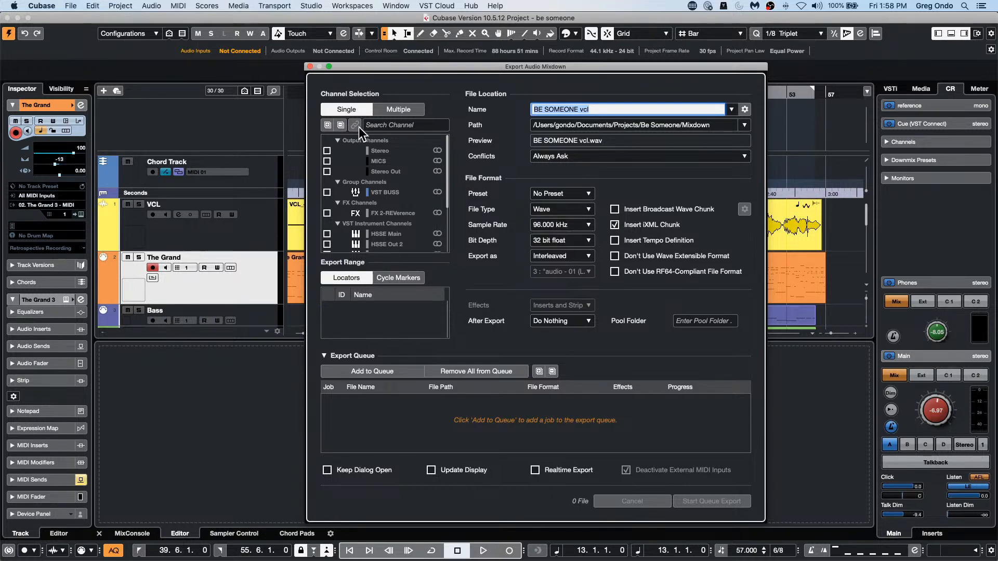
Step: Review the project's other export options, including Selected Tracks, and close the Export Audio Mixdown dialog
{"action": "left_click", "coordinate": [69, 6]}
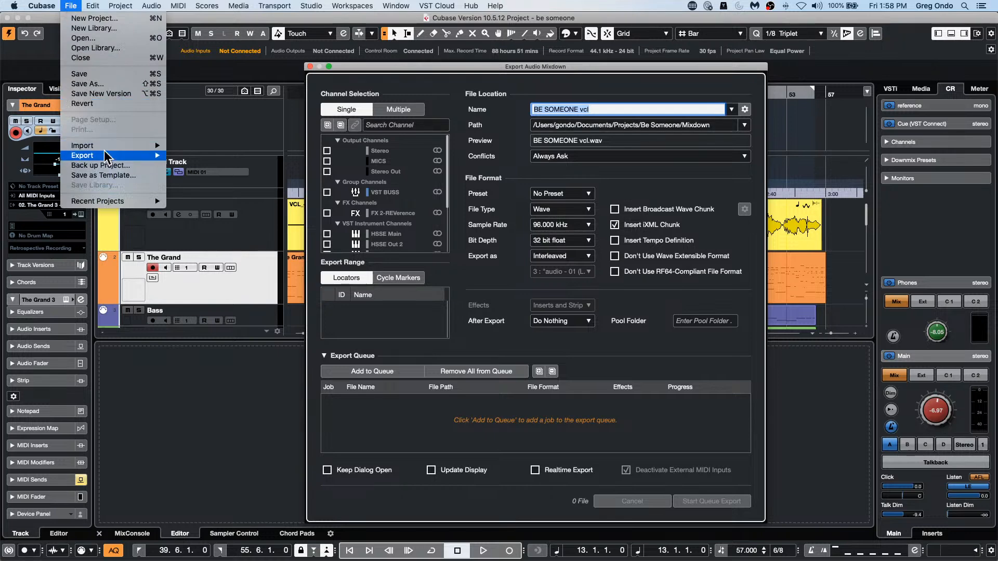
{"action": "mouse_move", "coordinate": [104, 156]}
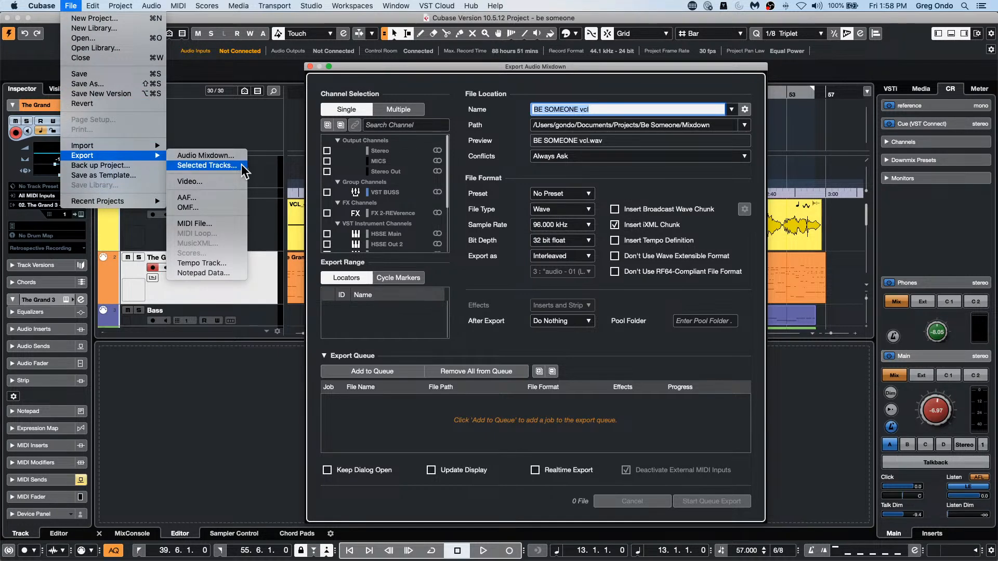
{"action": "left_click", "coordinate": [235, 116]}
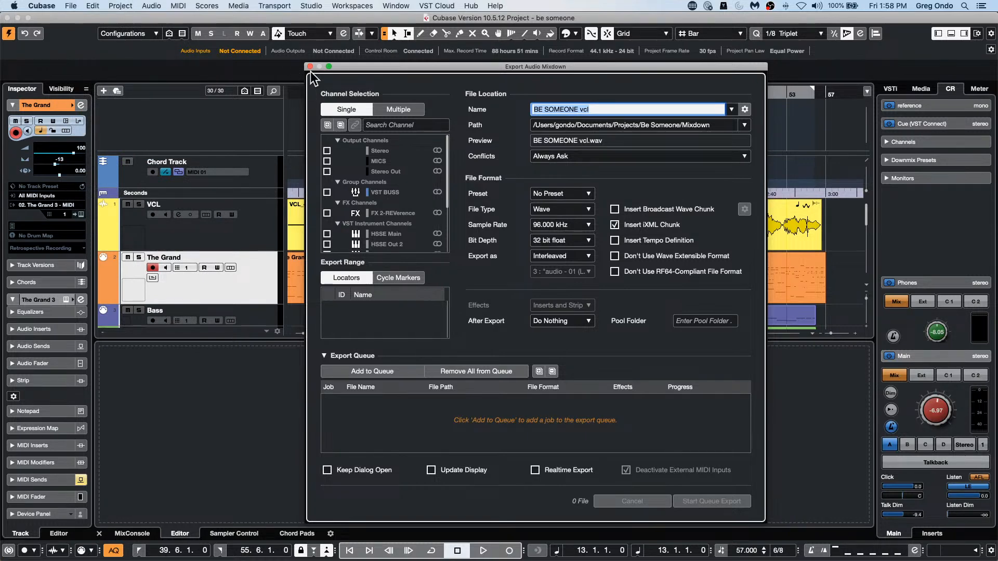
{"action": "left_click", "coordinate": [72, 6]}
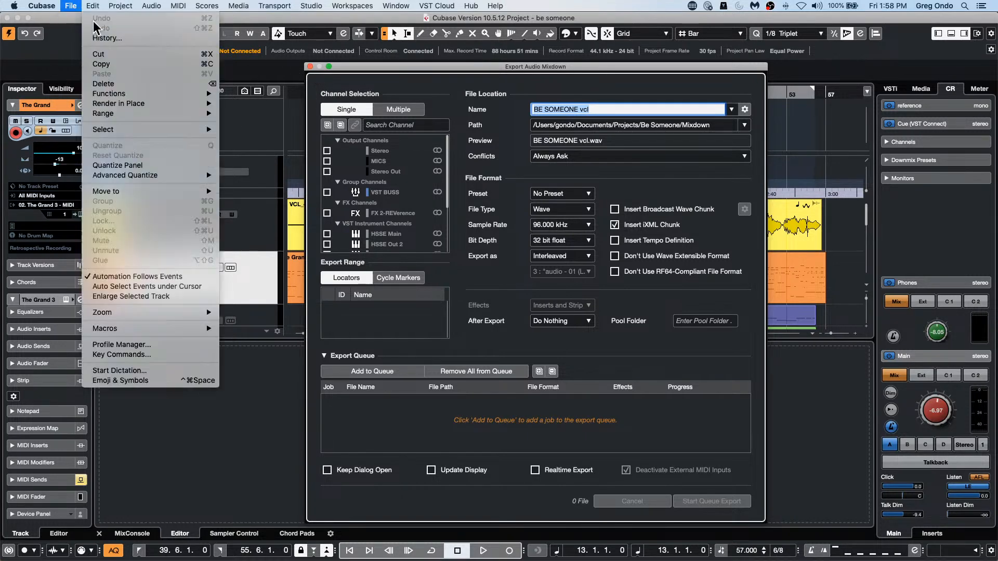
{"action": "mouse_move", "coordinate": [71, 6]}
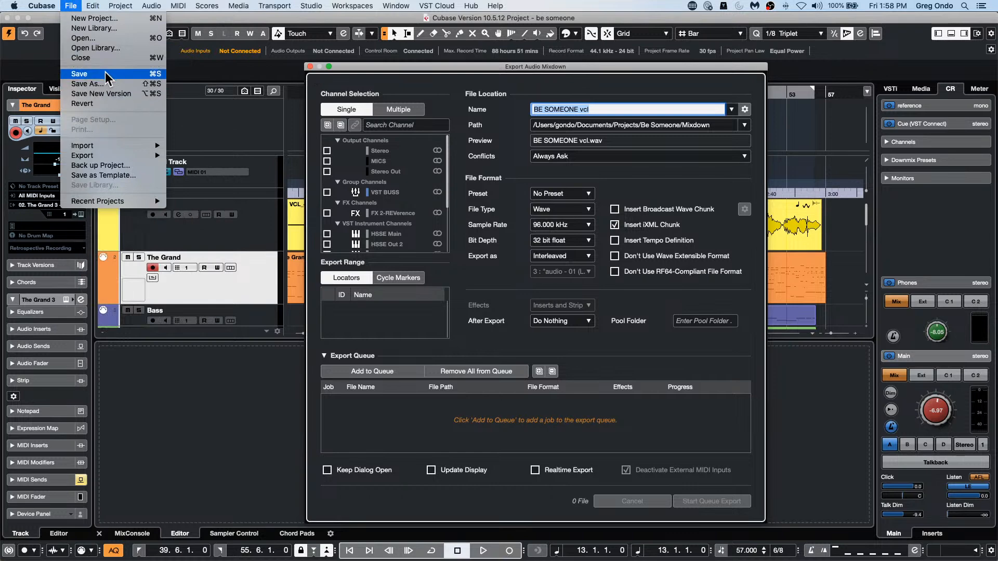
{"action": "mouse_move", "coordinate": [114, 157]}
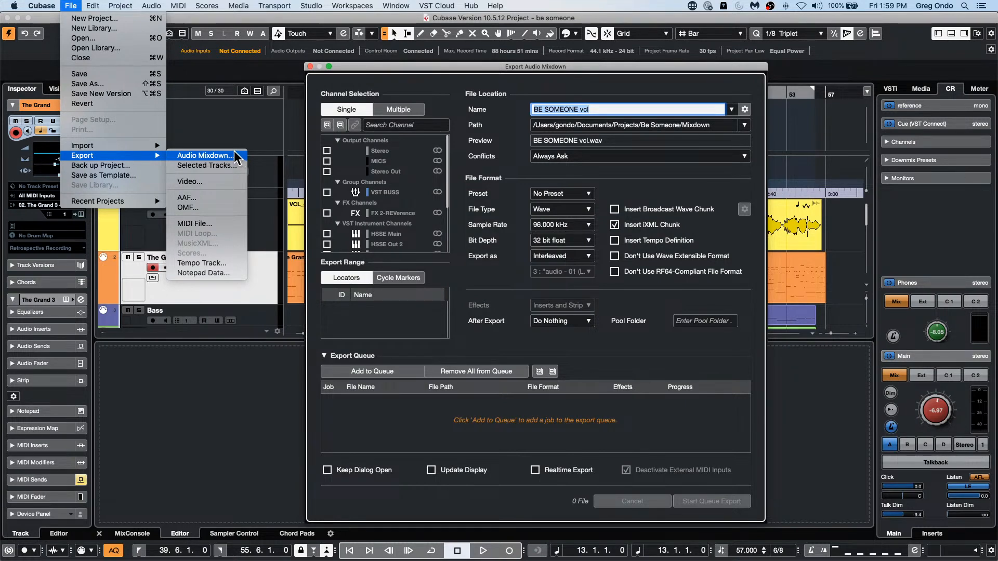
{"action": "left_click", "coordinate": [310, 67]}
{"action": "left_click", "coordinate": [309, 67]}
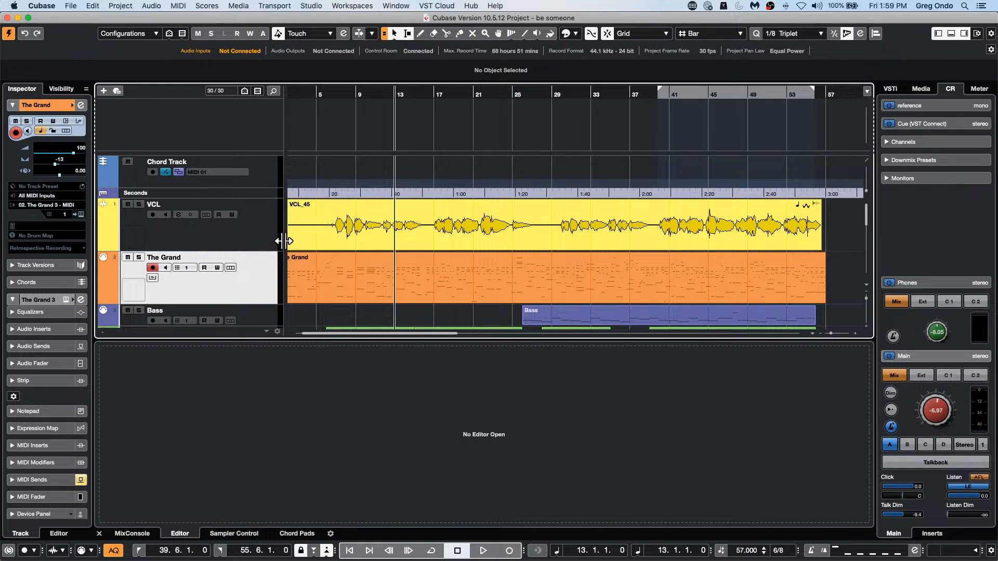
{"action": "left_click", "coordinate": [431, 203]}
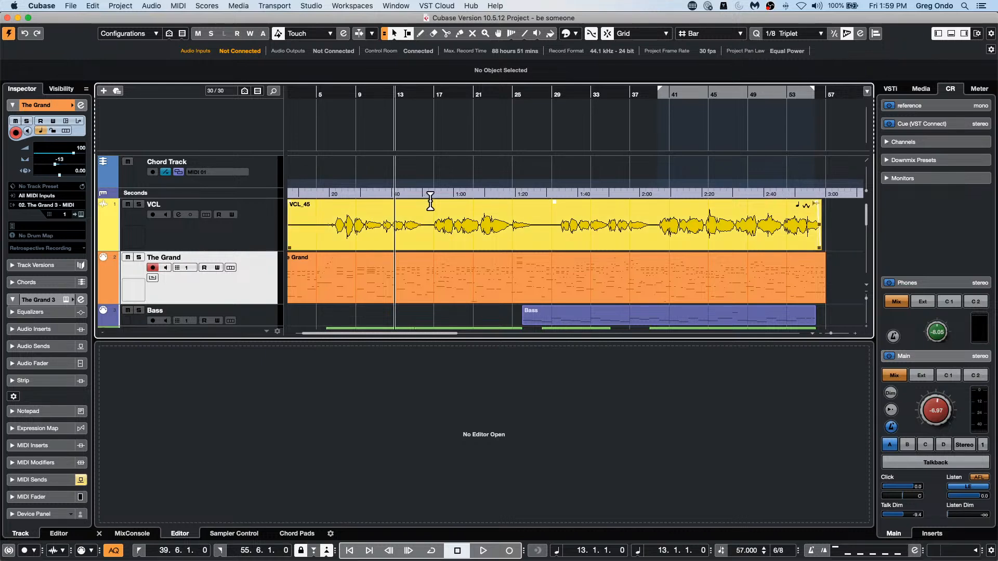
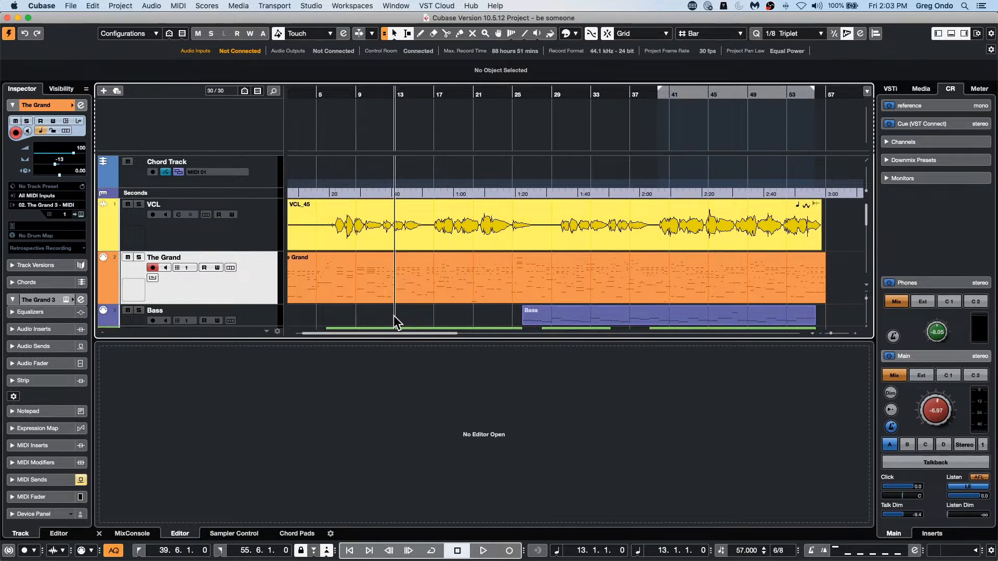
Step: Set the Editors preference so that events open their editor in a window, and apply it
{"action": "left_click", "coordinate": [40, 7]}
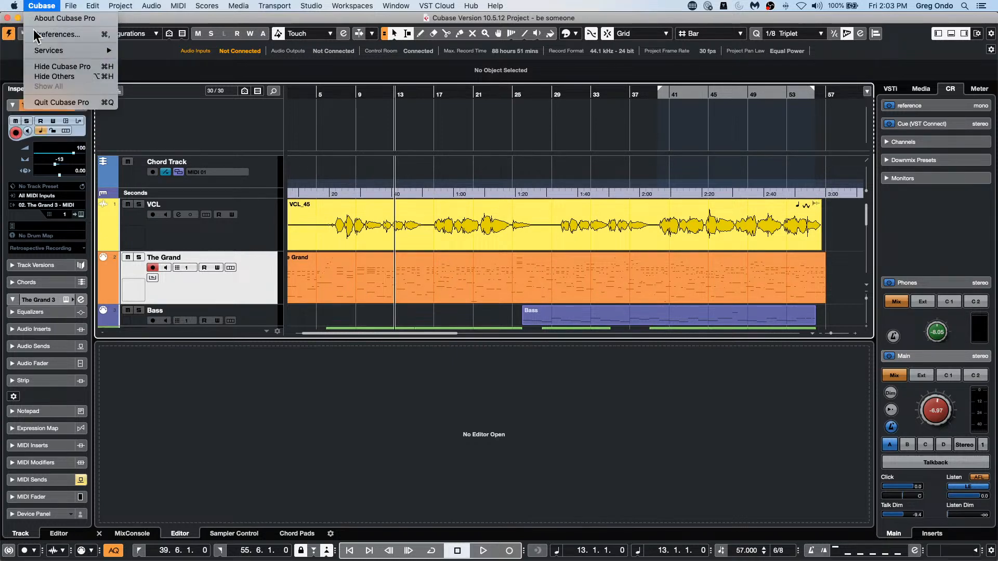
{"action": "left_click", "coordinate": [54, 39]}
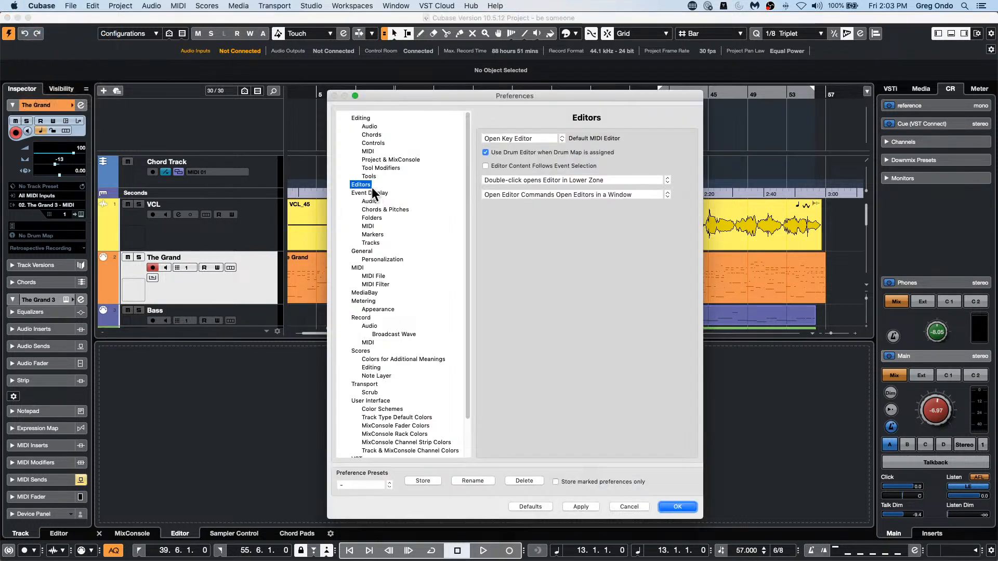
{"action": "left_click", "coordinate": [536, 180]}
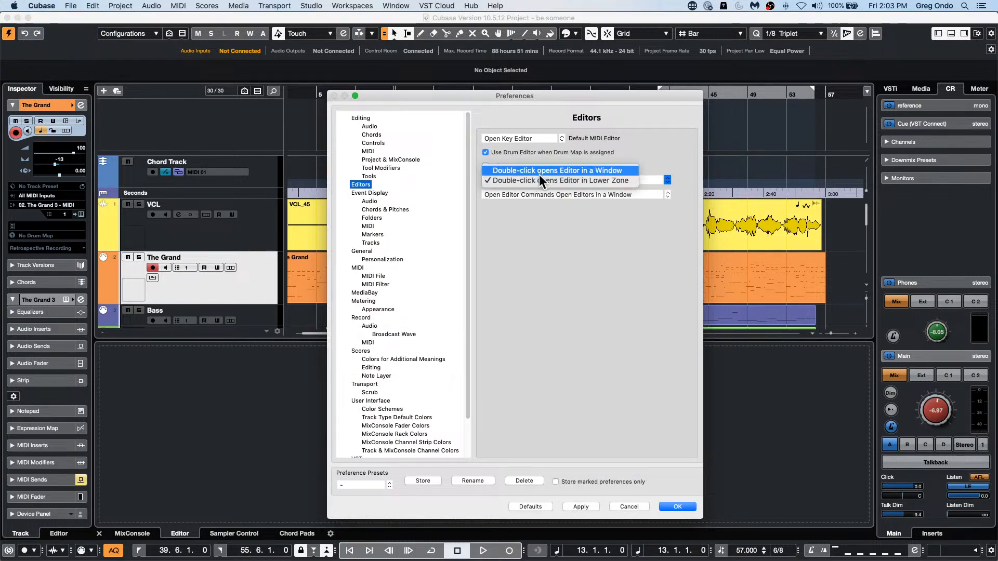
{"action": "left_click", "coordinate": [604, 170]}
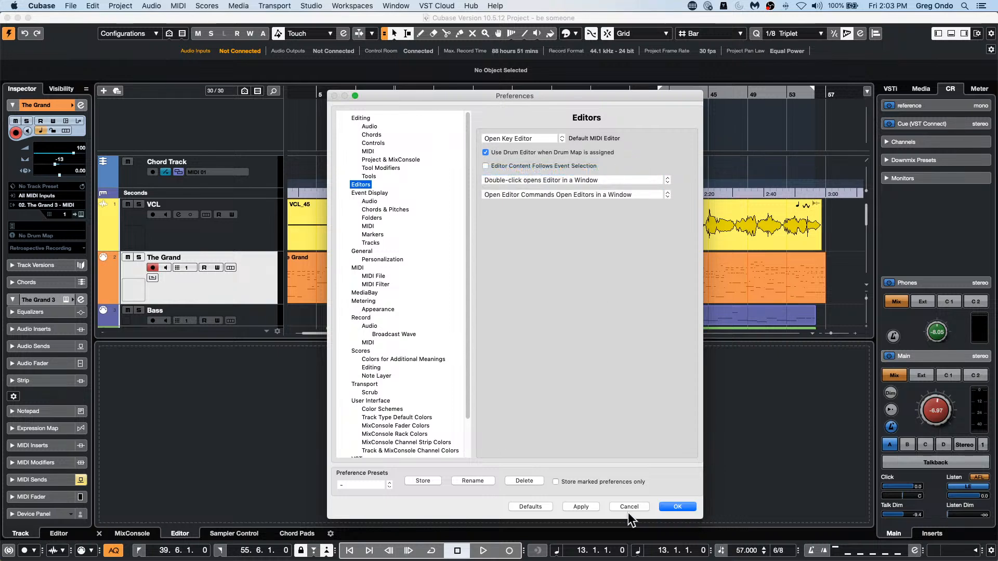
{"action": "left_click", "coordinate": [678, 506]}
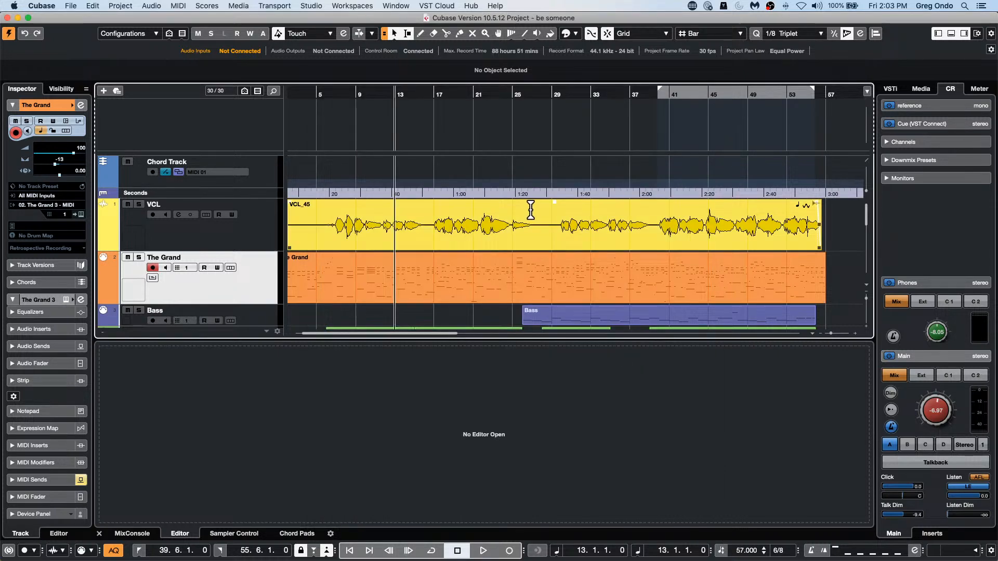
Step: Open The Grand part in its own Key Editor window, move the window clear of the project and close it
{"action": "double_click", "coordinate": [516, 288]}
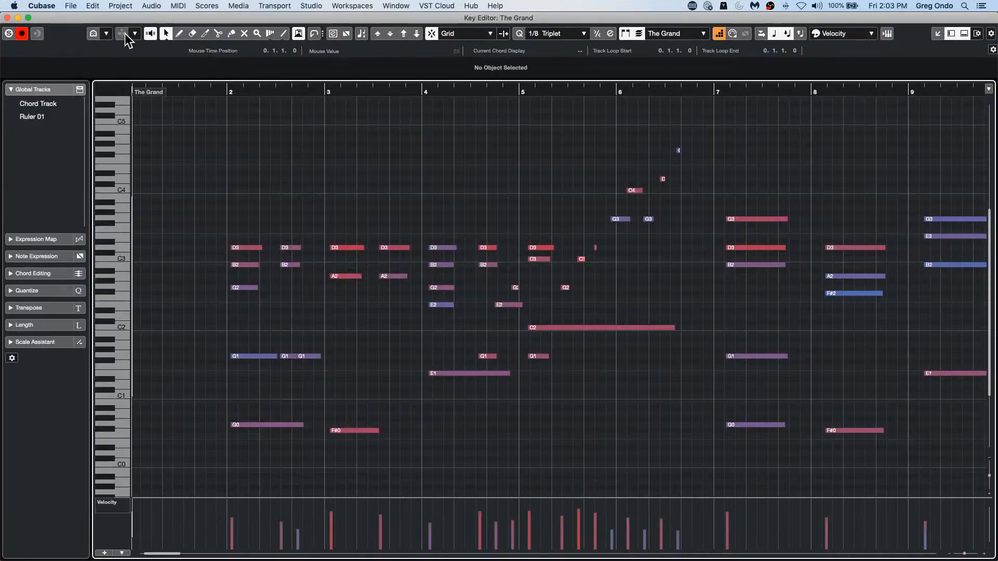
{"action": "left_click_drag", "start_coordinate": [133, 20], "coordinate": [381, 158]}
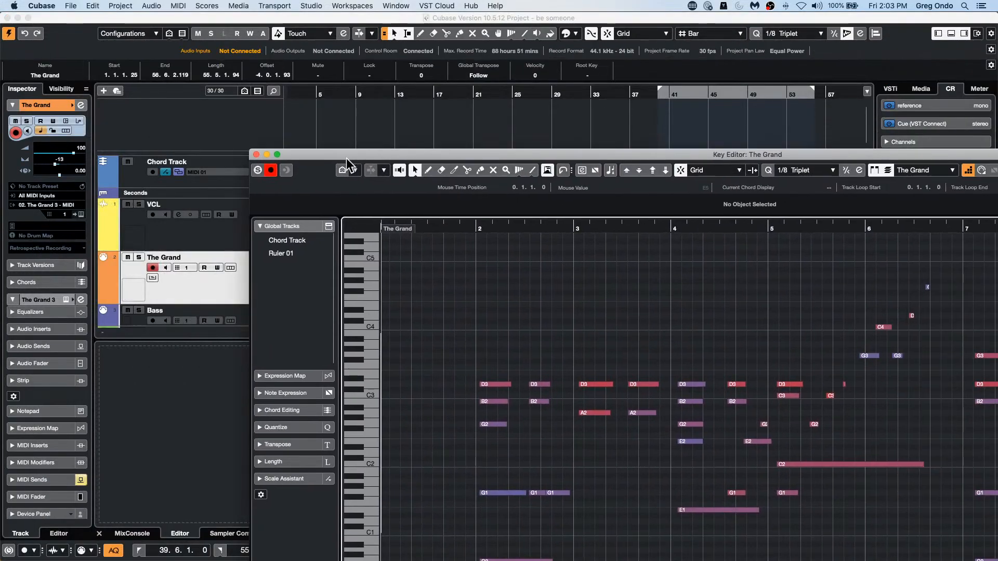
{"action": "left_click", "coordinate": [256, 154]}
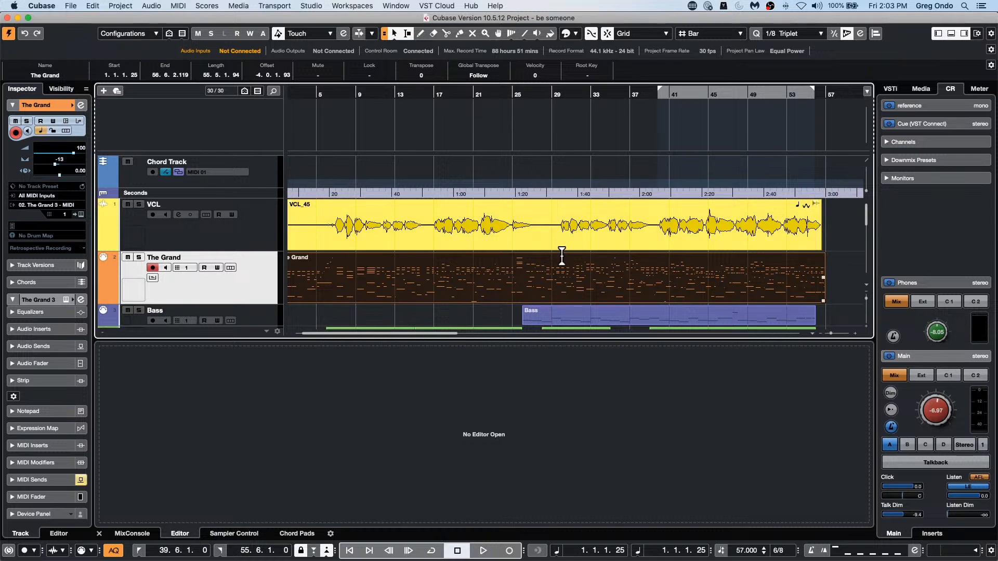
Step: Open the Bass part and the VCL_45 vocal event in separate editor windows, closing each one
{"action": "left_click", "coordinate": [581, 323]}
{"action": "double_click", "coordinate": [582, 317]}
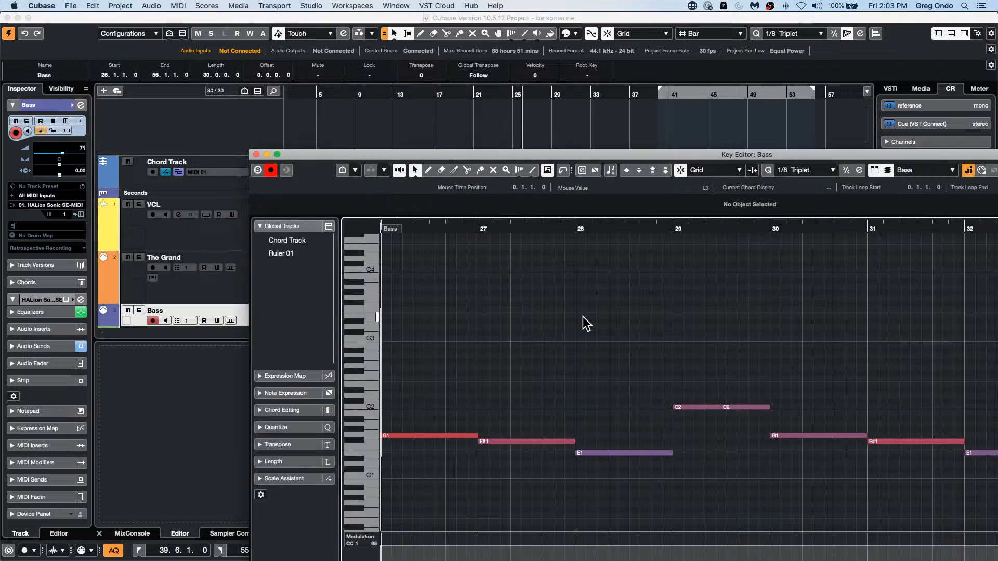
{"action": "left_click", "coordinate": [255, 154]}
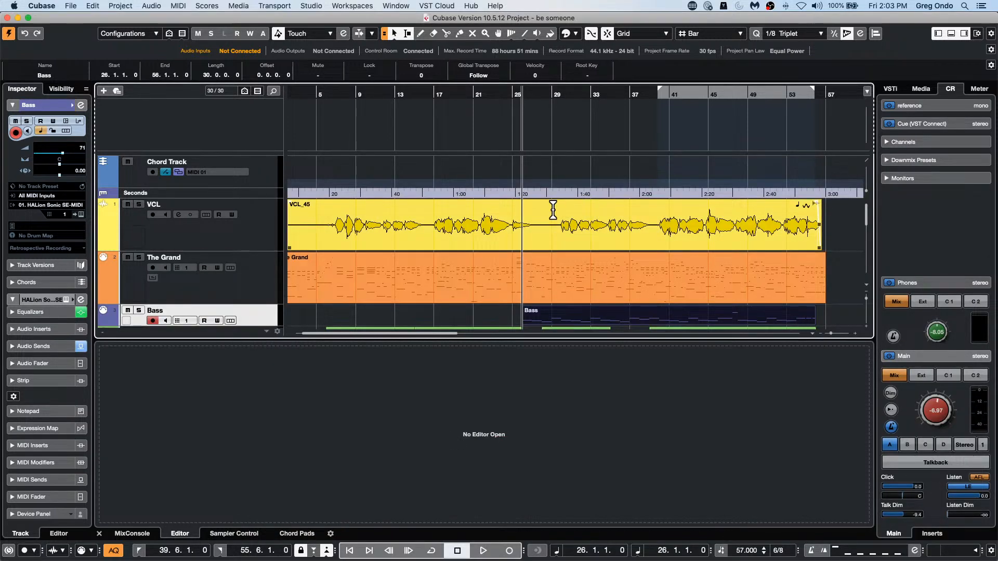
{"action": "double_click", "coordinate": [551, 241]}
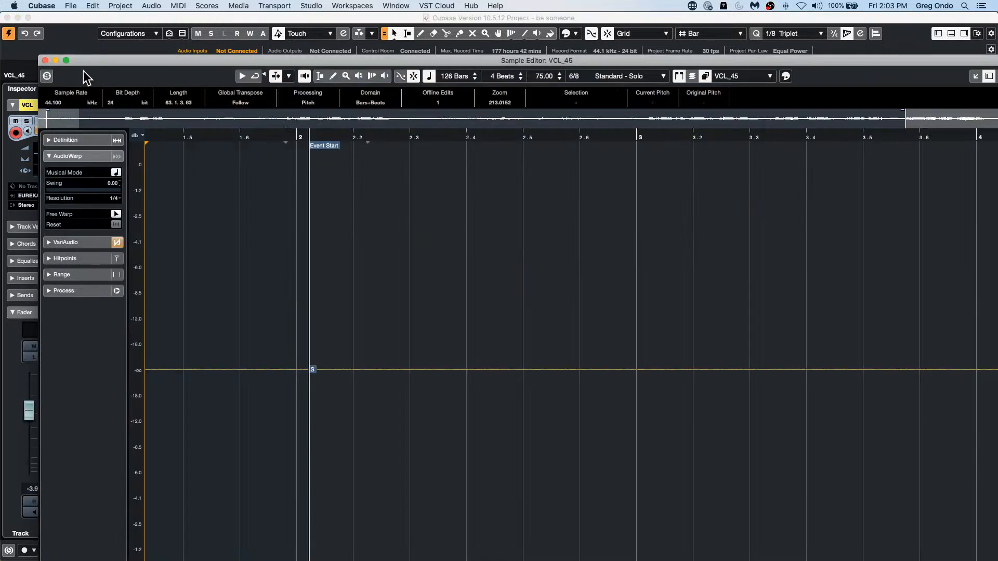
{"action": "key", "text": "Return"}
Step: Set the Editors preference so that events open their editor in the Lower Zone, and apply it
{"action": "left_click", "coordinate": [70, 6]}
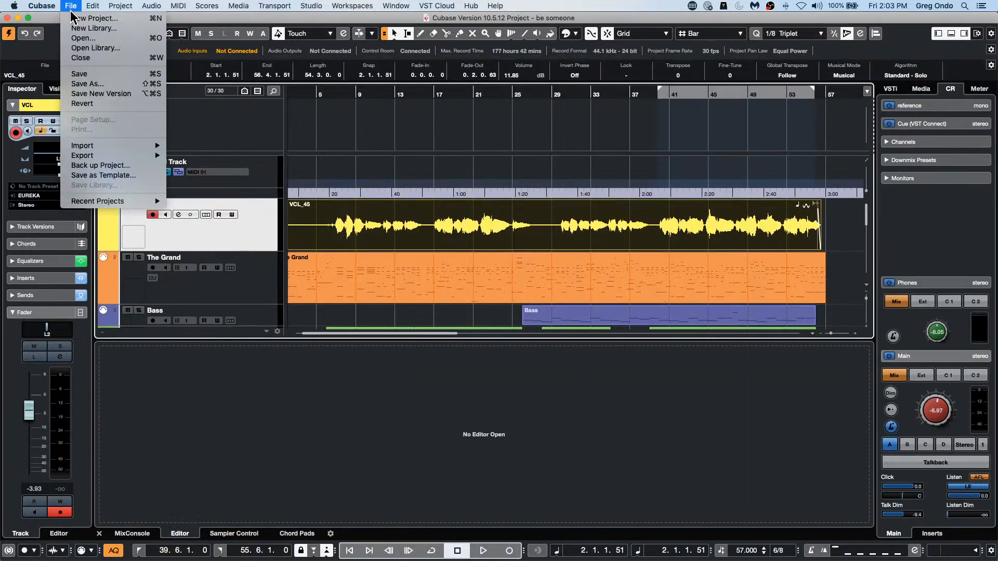
{"action": "mouse_move", "coordinate": [41, 5]}
{"action": "left_click", "coordinate": [56, 34]}
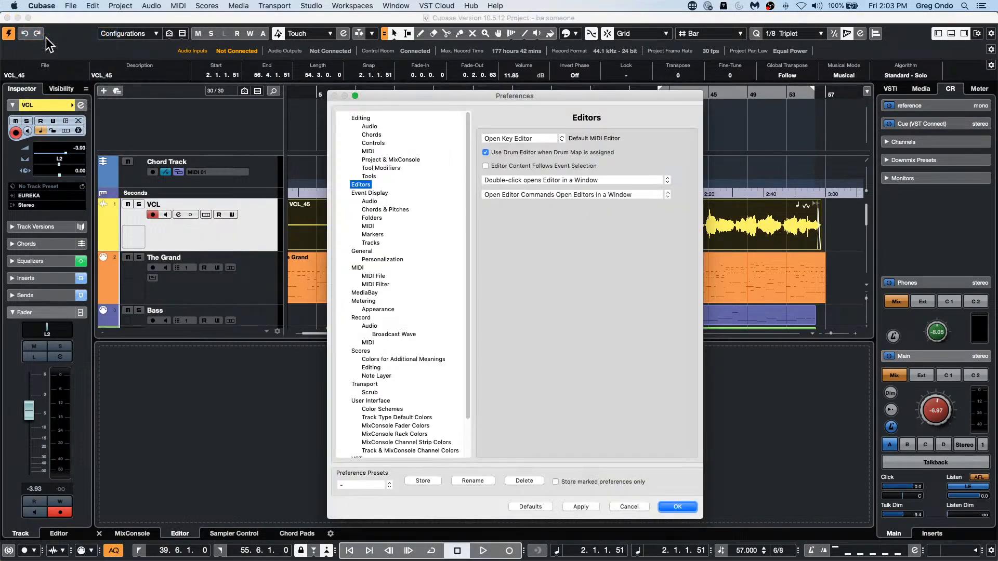
{"action": "left_click", "coordinate": [589, 180]}
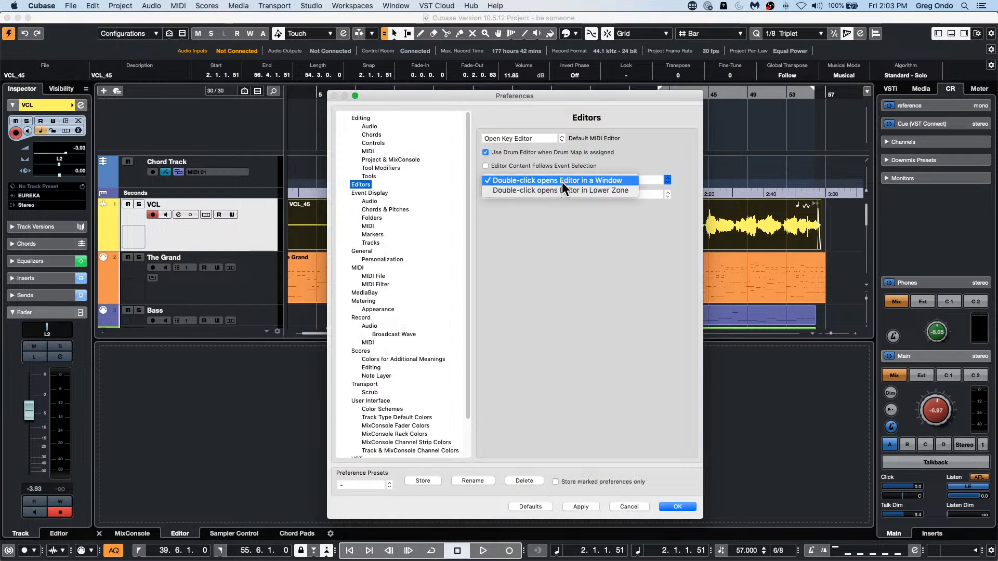
{"action": "left_click", "coordinate": [607, 189]}
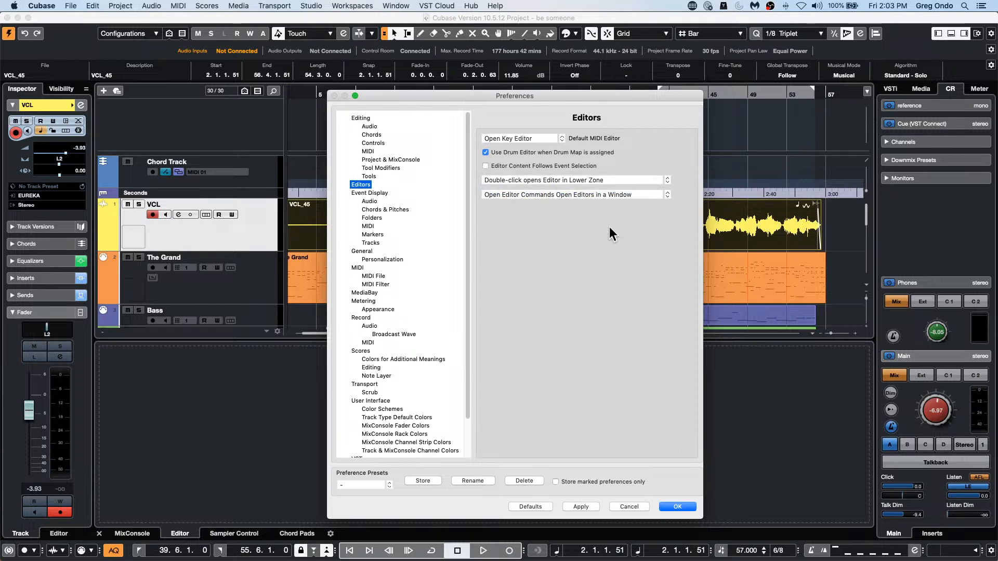
{"action": "left_click", "coordinate": [585, 180]}
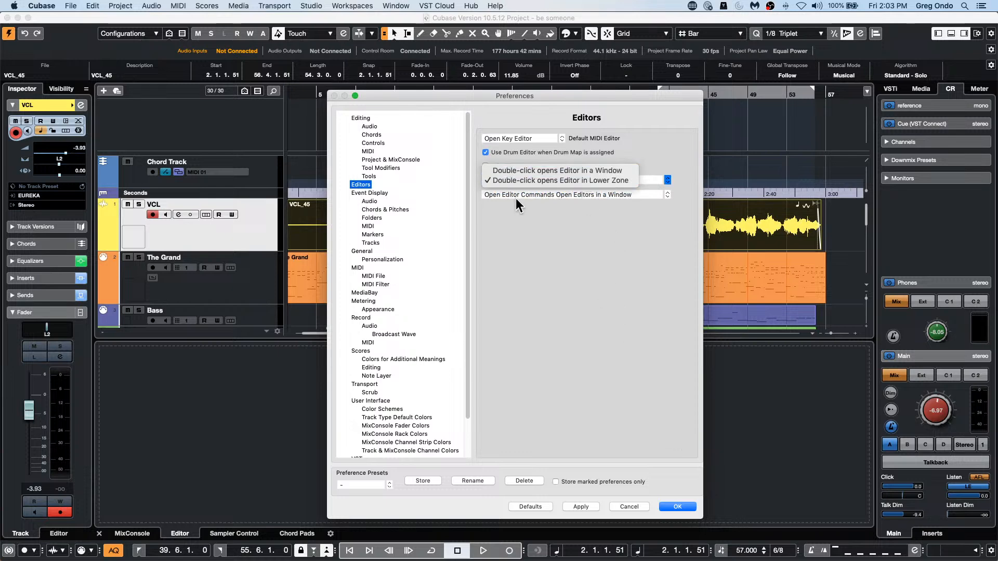
{"action": "left_click", "coordinate": [610, 215]}
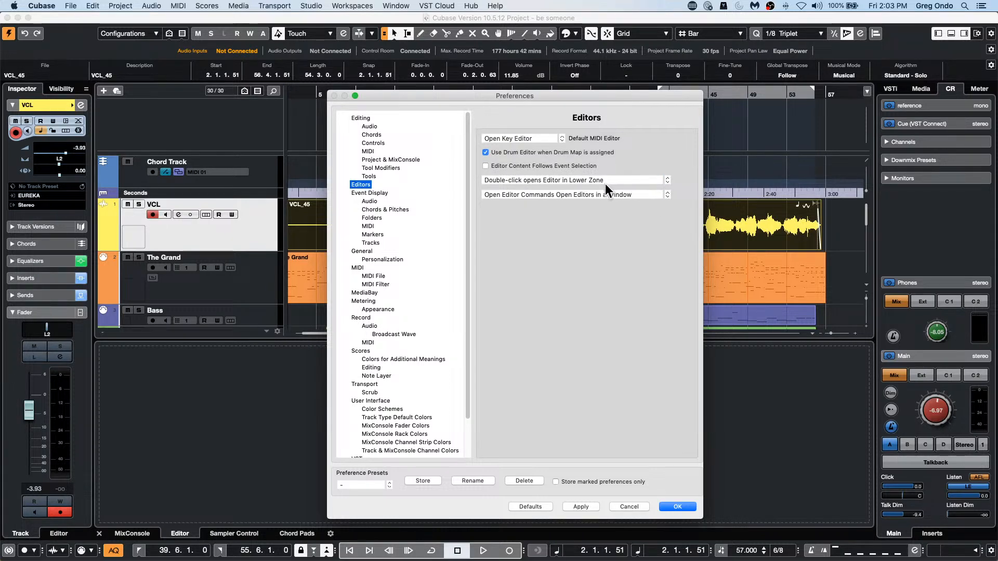
{"action": "left_click", "coordinate": [676, 505]}
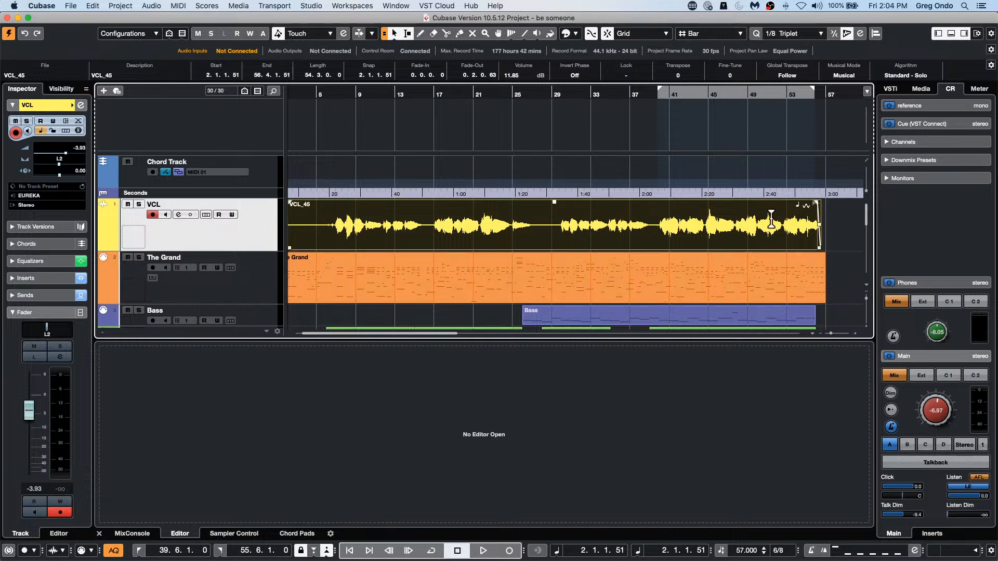
Step: Add one instrument track below VCL using Padshop with stereo audio output
{"action": "right_click", "coordinate": [222, 234]}
{"action": "mouse_move", "coordinate": [311, 238]}
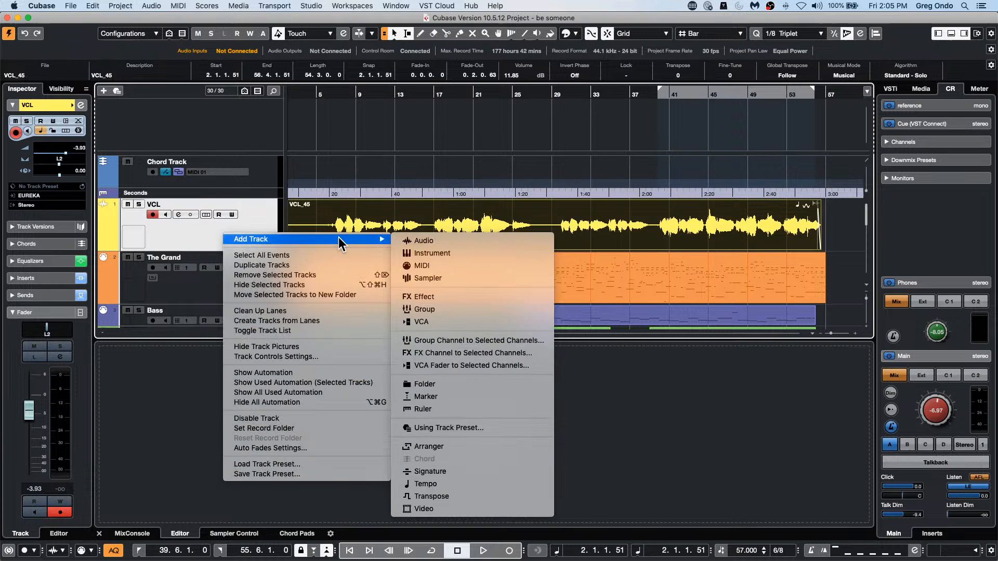
{"action": "left_click", "coordinate": [535, 254]}
{"action": "left_click", "coordinate": [556, 192]}
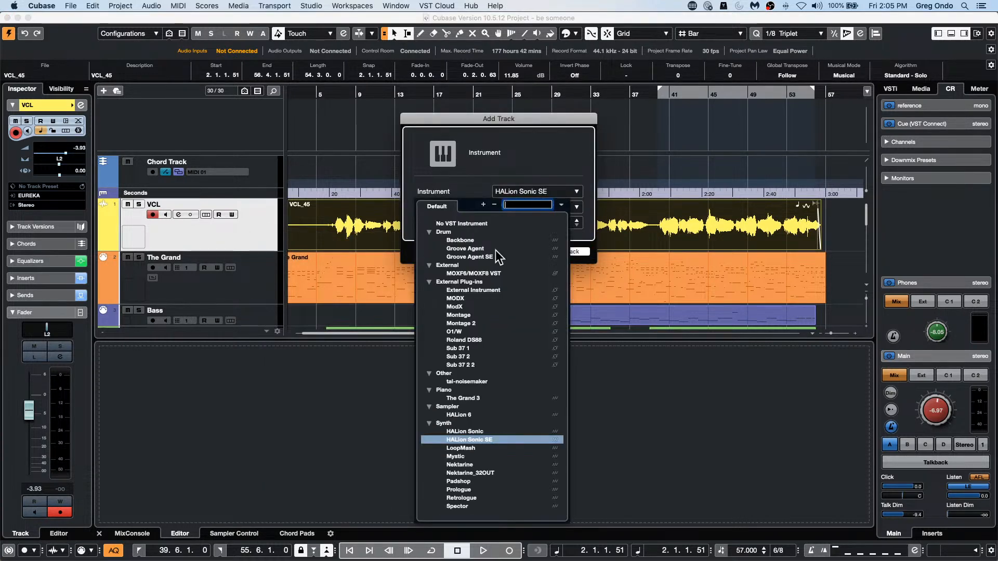
{"action": "left_click", "coordinate": [458, 481]}
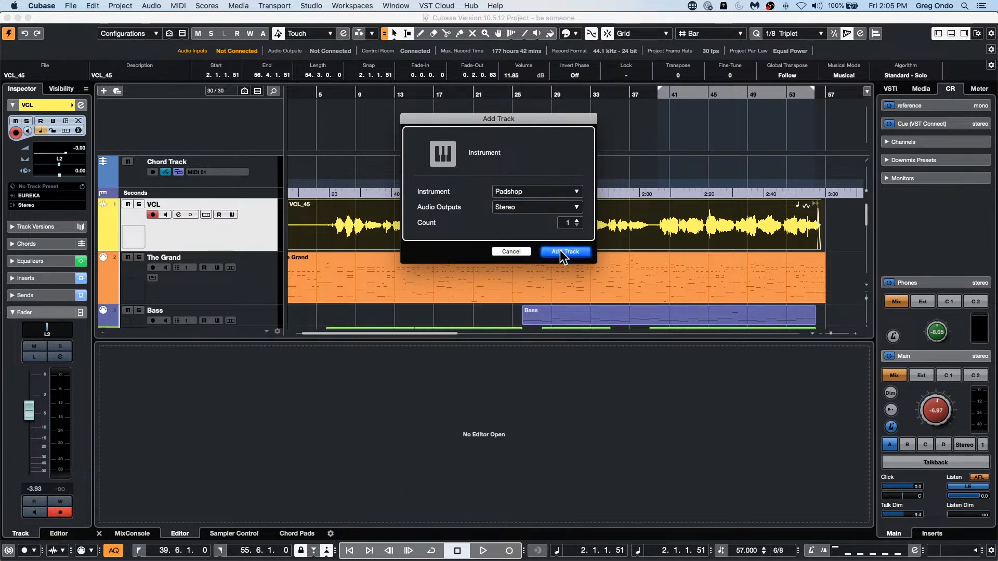
{"action": "left_click", "coordinate": [576, 254]}
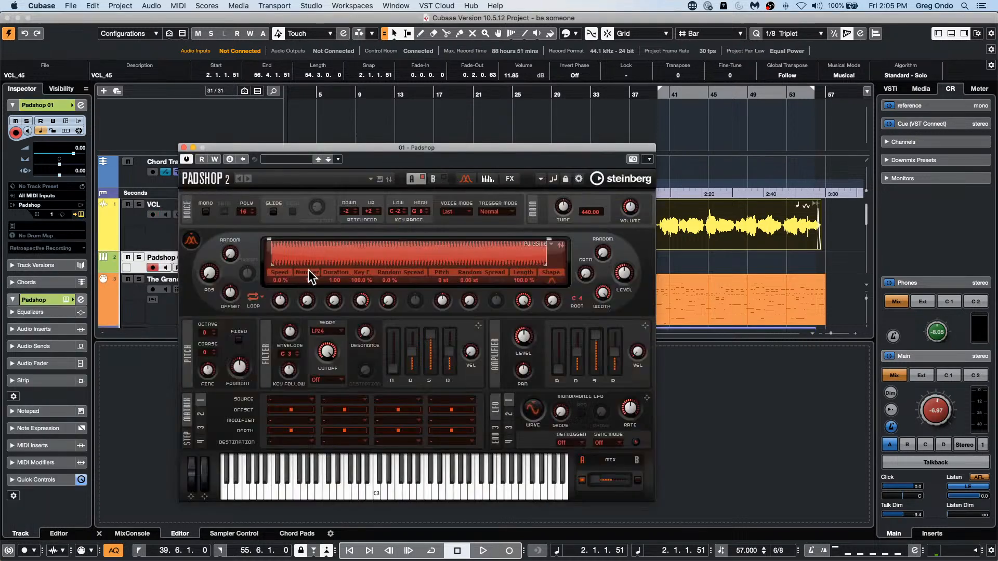
Step: Load the Ivory Echoes preset into Padshop and audition a few notes on its keyboard
{"action": "left_click", "coordinate": [295, 160]}
{"action": "left_click", "coordinate": [280, 298]}
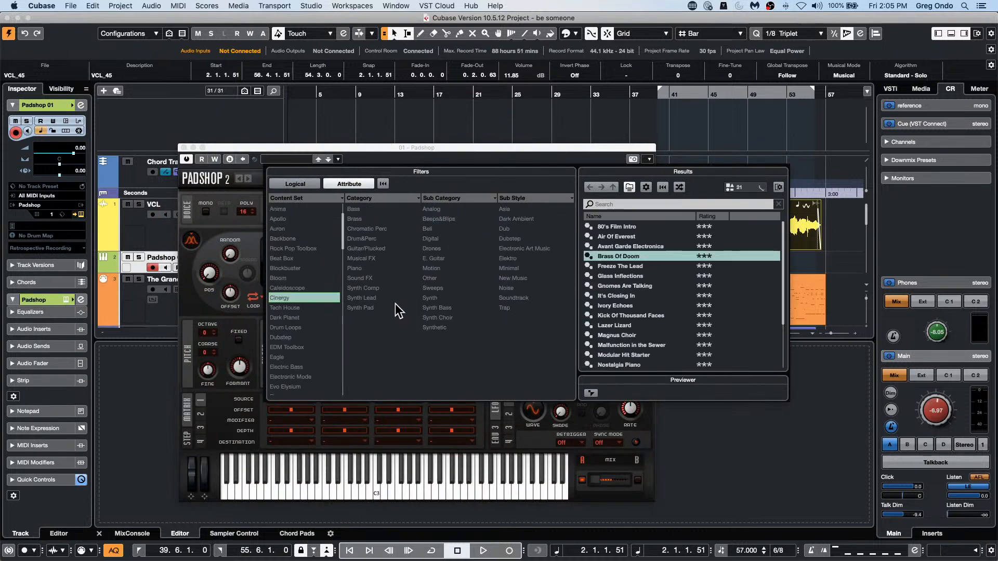
{"action": "double_click", "coordinate": [617, 305]}
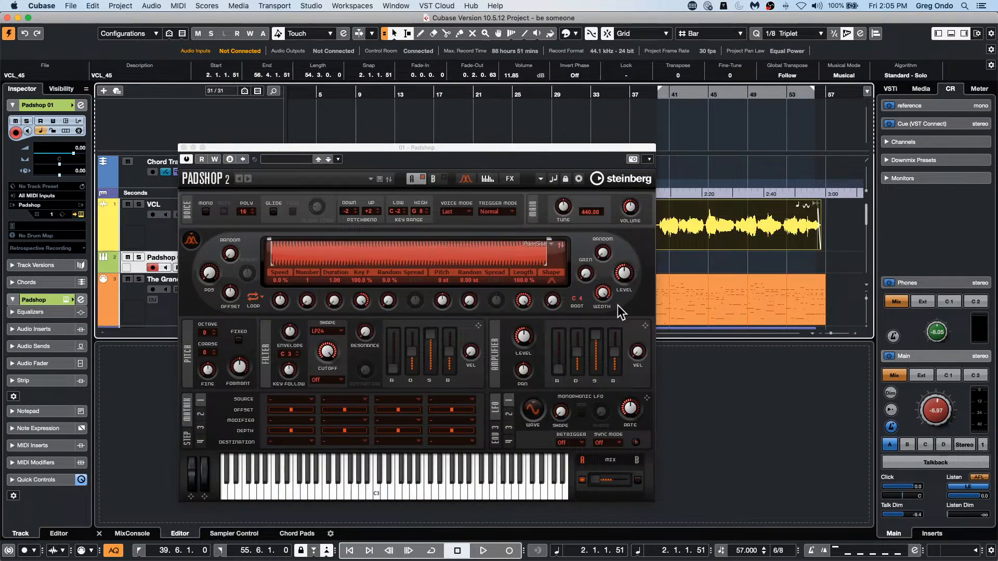
{"action": "left_click", "coordinate": [419, 490]}
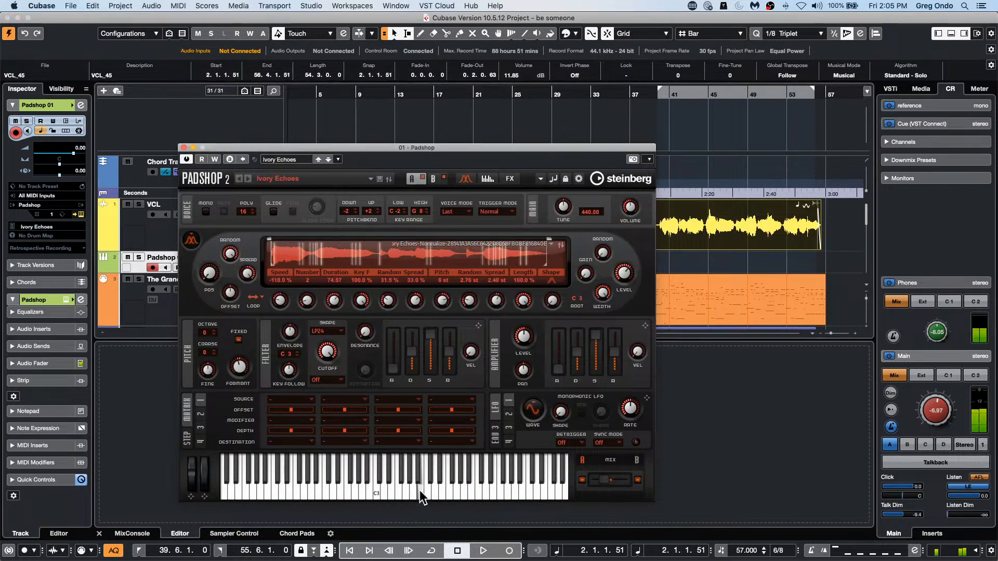
{"action": "left_click", "coordinate": [351, 490]}
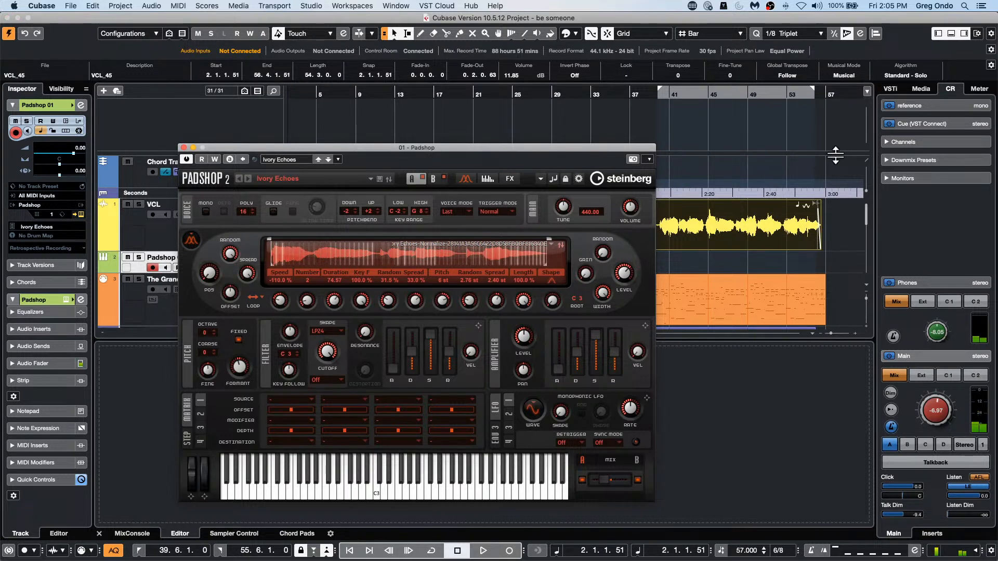
Step: Load a drum loop event from the drums track into Padshop as its grain sample and audition it
{"action": "left_click", "coordinate": [917, 89]}
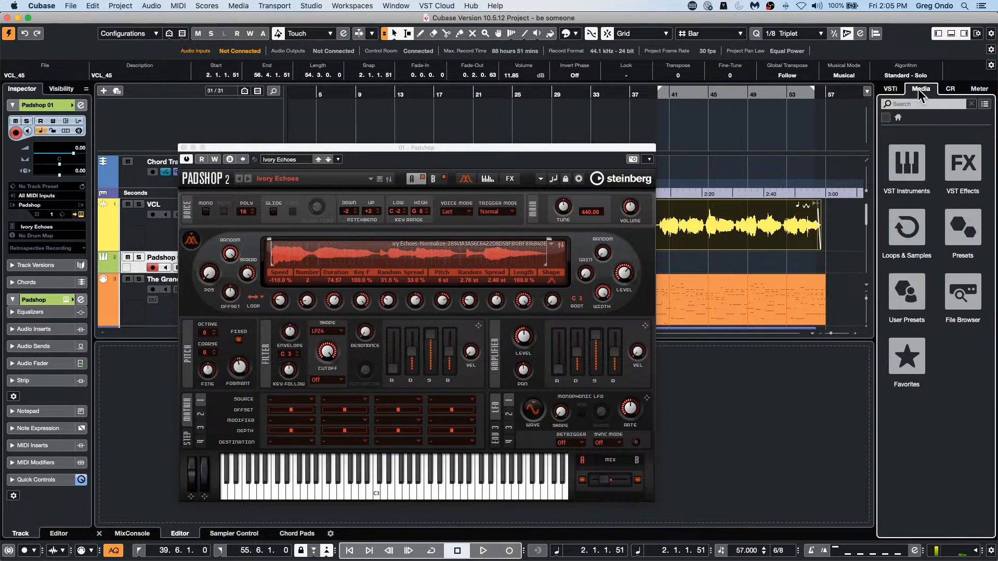
{"action": "scroll", "coordinate": [711, 244], "scroll_direction": "down", "scroll_amount": 10}
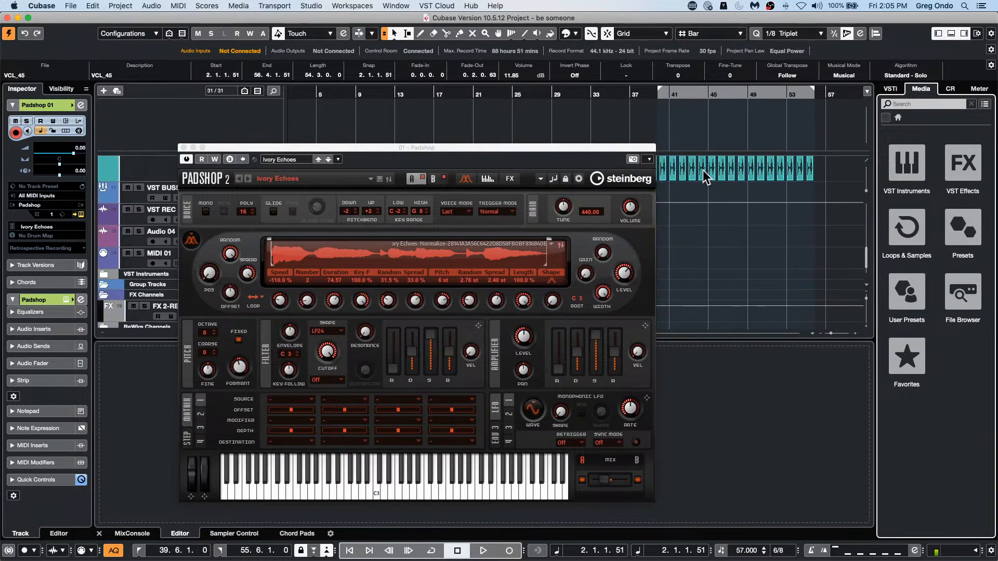
{"action": "left_click_drag", "start_coordinate": [706, 183], "coordinate": [476, 248]}
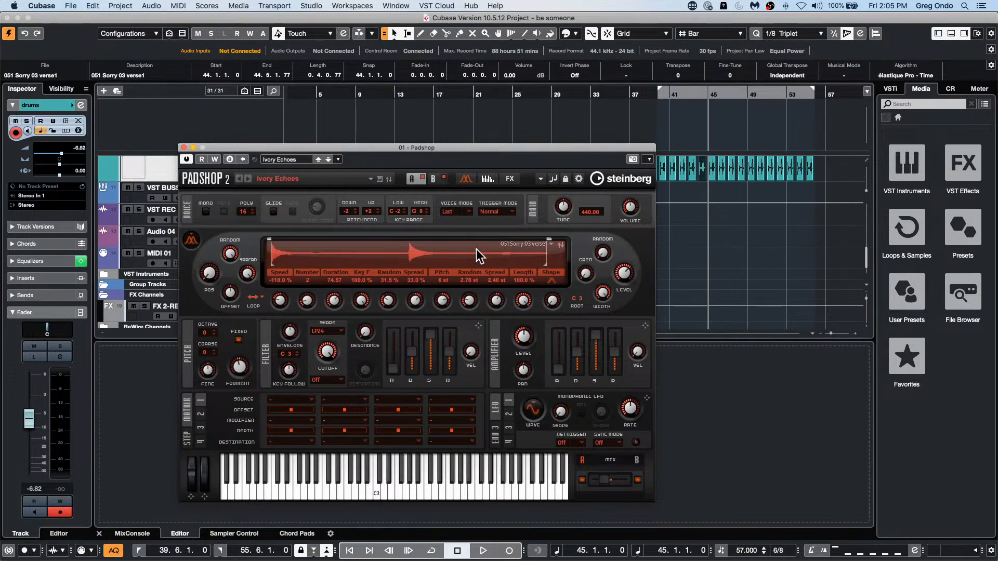
{"action": "left_click", "coordinate": [414, 484]}
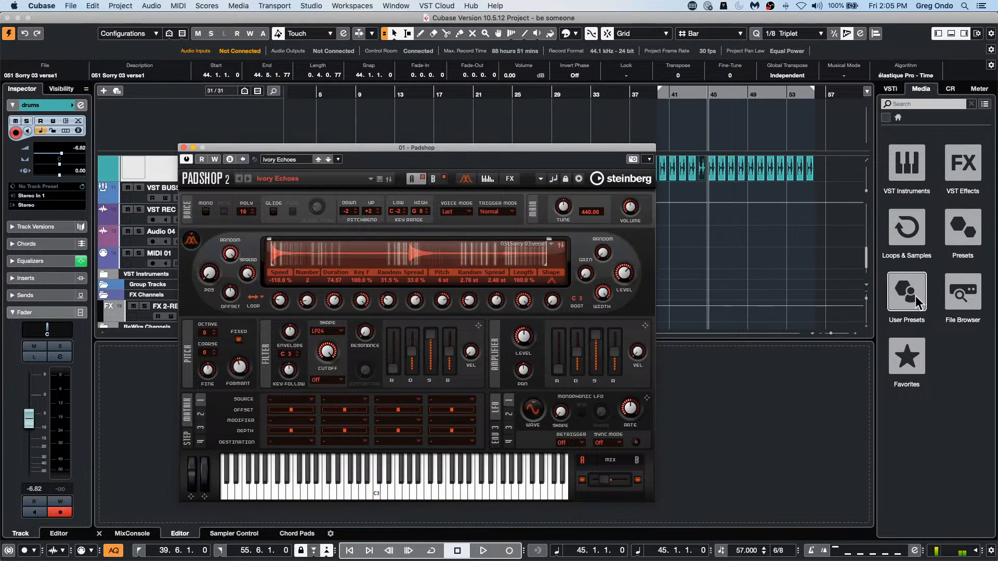
Step: Load the VCL_45 vocal event into Padshop as its grain sample and record-enable the Padshop track to play it
{"action": "scroll", "coordinate": [736, 221], "scroll_direction": "up", "scroll_amount": 3}
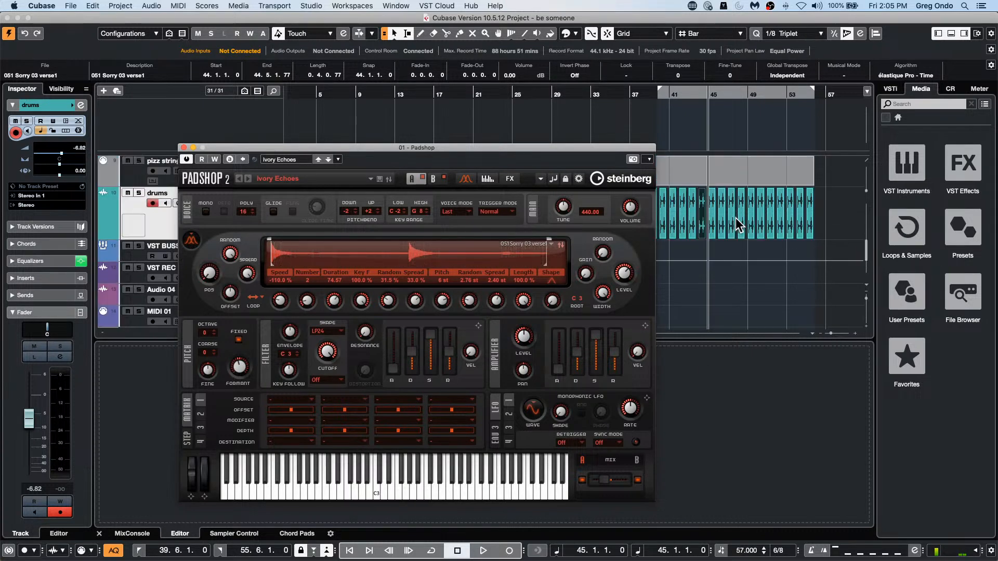
{"action": "scroll", "coordinate": [738, 216], "scroll_direction": "up", "scroll_amount": 10}
{"action": "left_click_drag", "start_coordinate": [708, 191], "coordinate": [410, 253]}
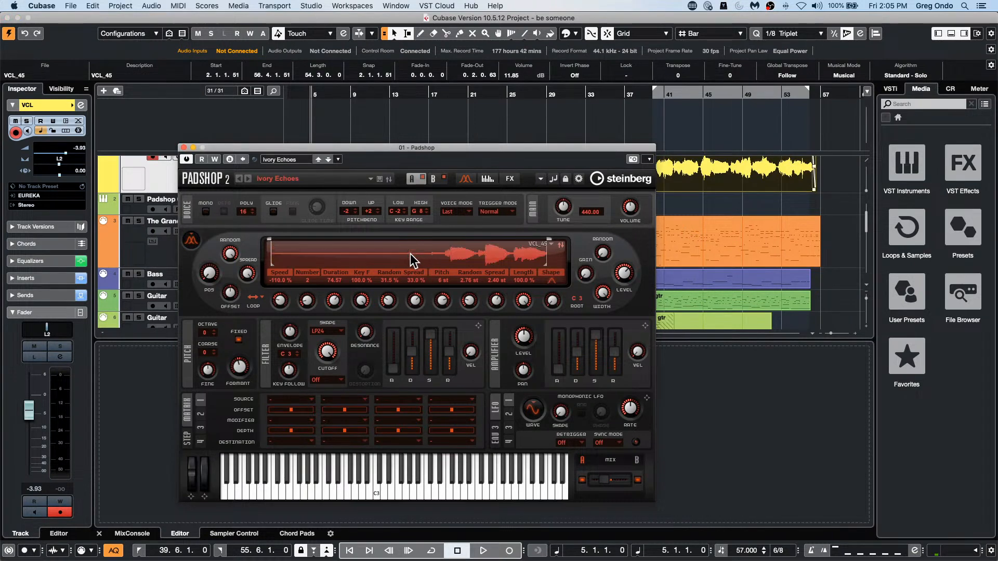
{"action": "left_click", "coordinate": [478, 494]}
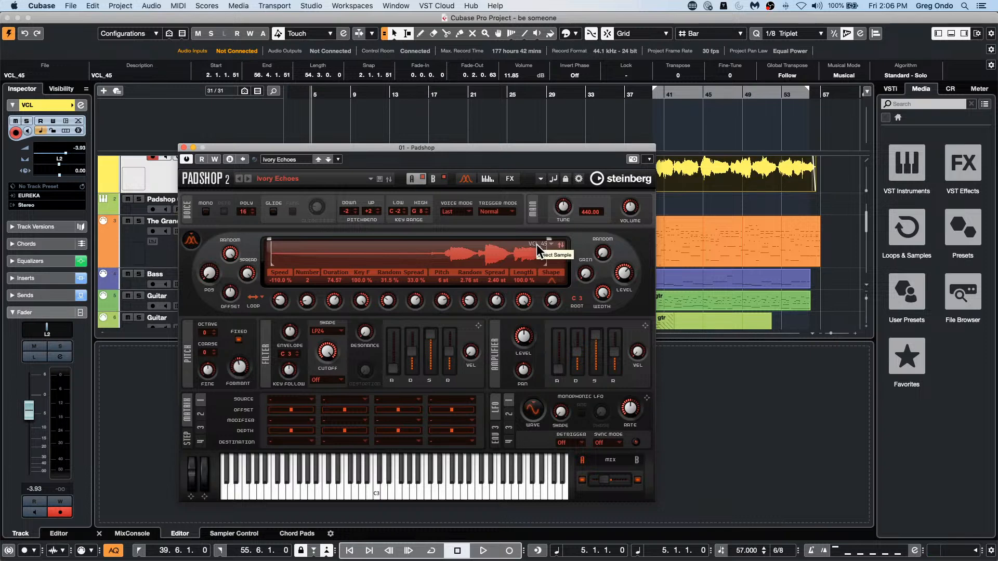
{"action": "scroll", "coordinate": [132, 216], "scroll_direction": "up", "scroll_amount": 1}
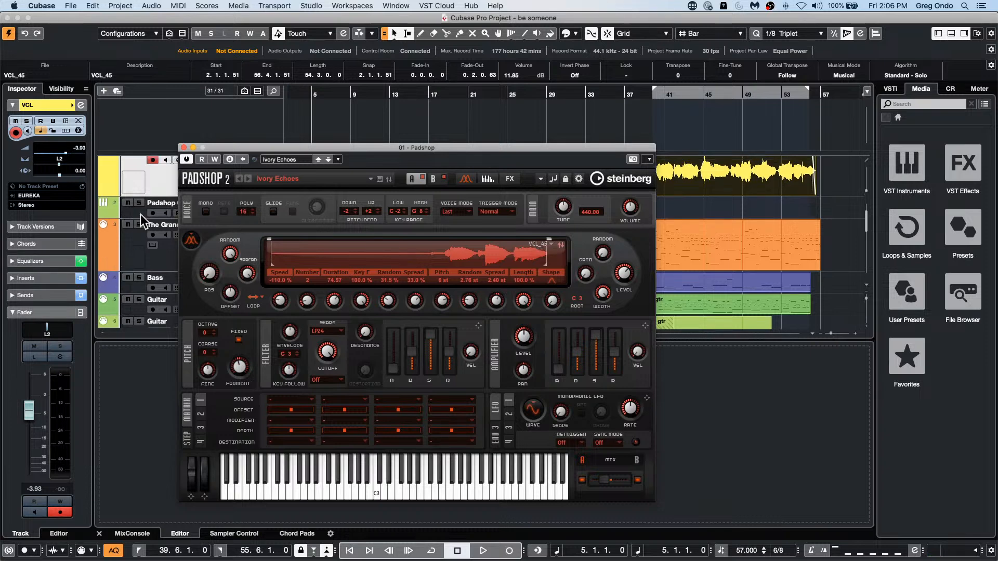
{"action": "left_click", "coordinate": [153, 214]}
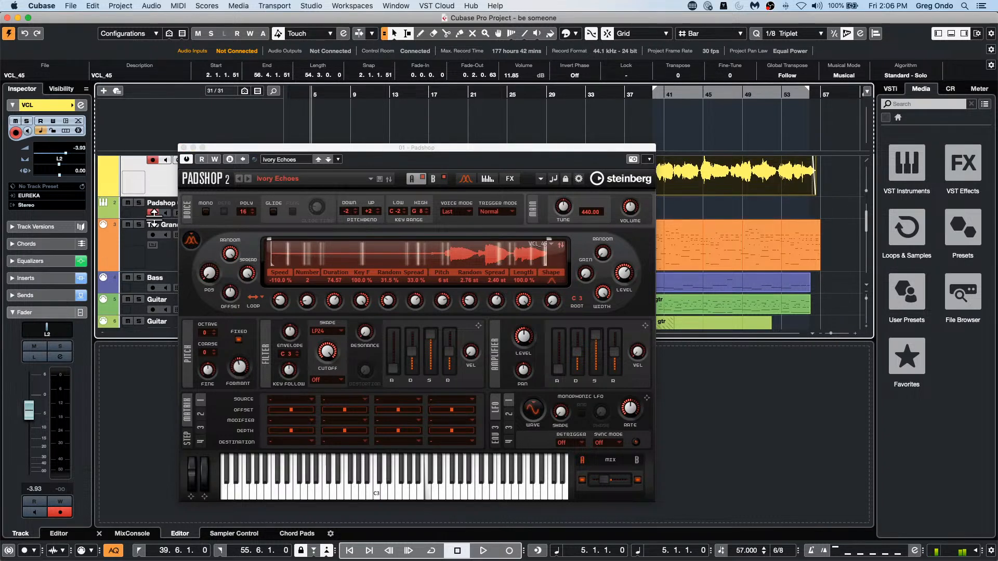
Step: Limit Padshop's sample range to the later vocal part and set grain number 4, duration 98.70, pitch 9 st and pitch random 5.16 st
{"action": "key", "text": "."}
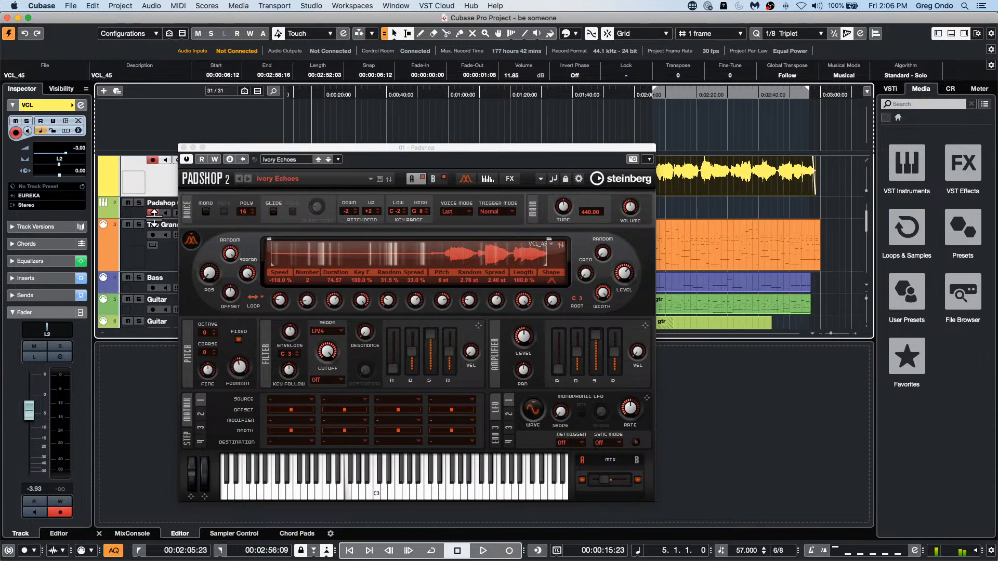
{"action": "left_click_drag", "start_coordinate": [334, 301], "coordinate": [325, 281]}
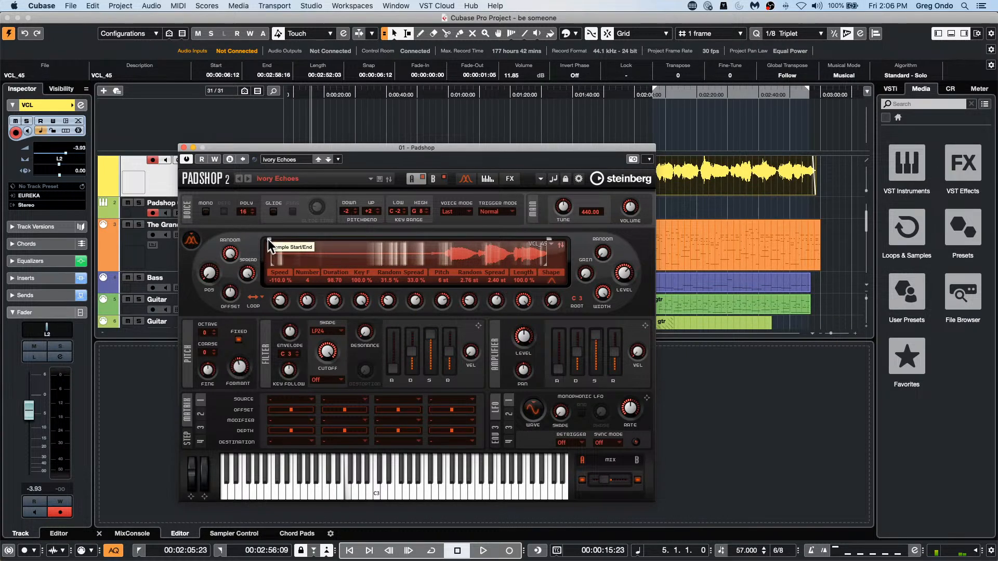
{"action": "left_click_drag", "start_coordinate": [268, 239], "coordinate": [440, 253]}
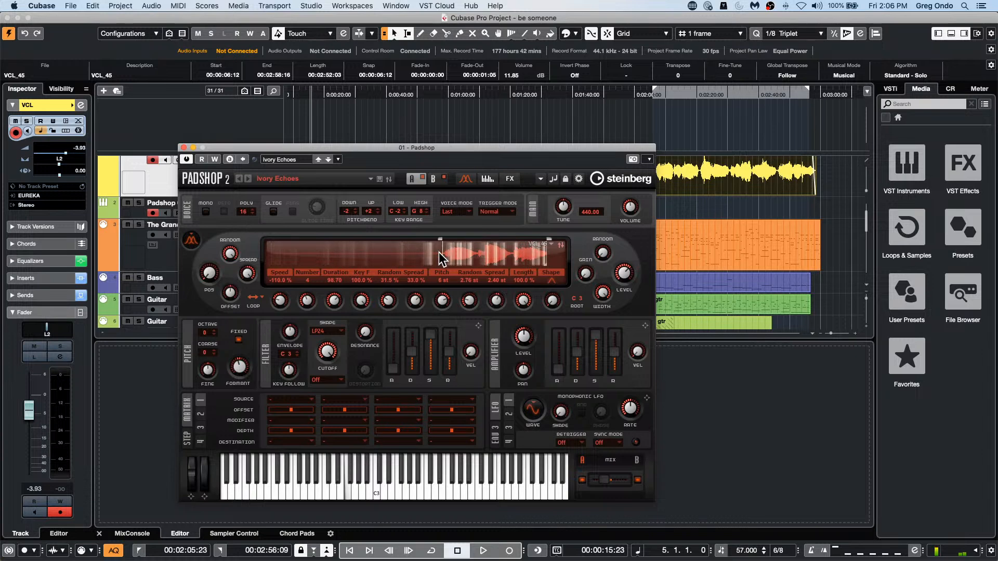
{"action": "left_click_drag", "start_coordinate": [470, 301], "coordinate": [447, 284]}
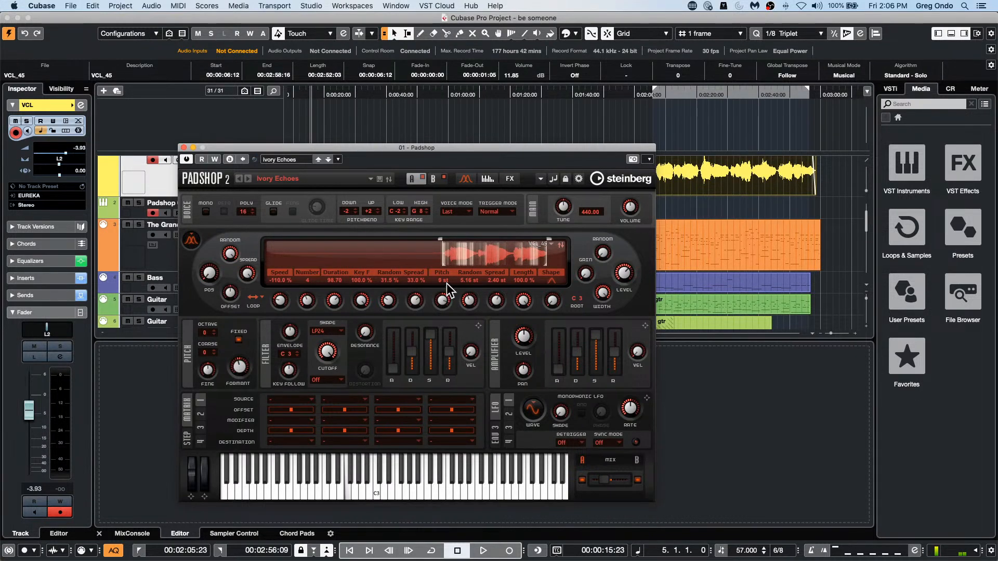
Step: Set Padshop's grain speed to -68.0 %, duration spread to -26.0 % and grain length to 93.8 %
{"action": "left_click_drag", "start_coordinate": [280, 300], "coordinate": [282, 290]}
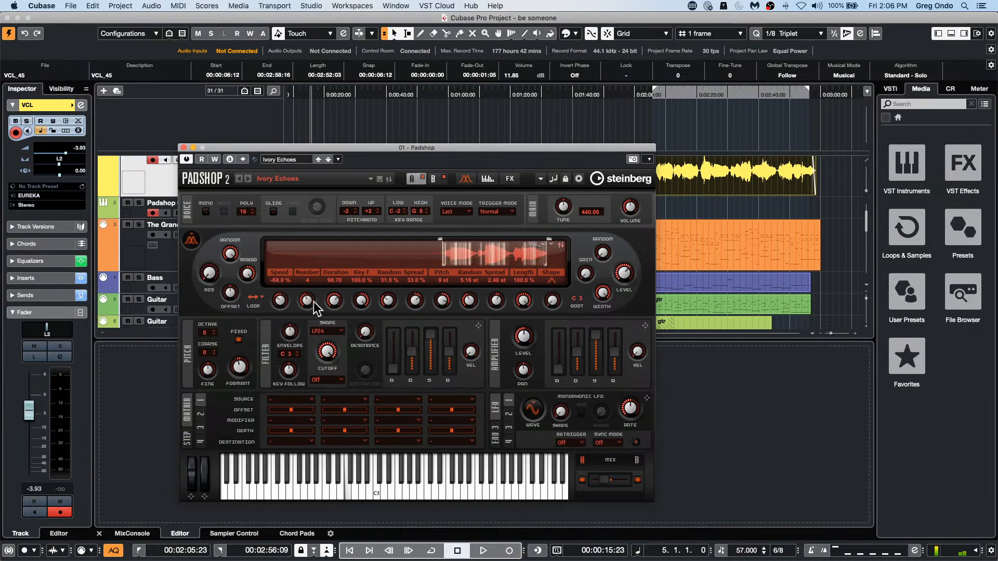
{"action": "left_click_drag", "start_coordinate": [421, 307], "coordinate": [422, 336]}
{"action": "left_click_drag", "start_coordinate": [524, 303], "coordinate": [528, 307]}
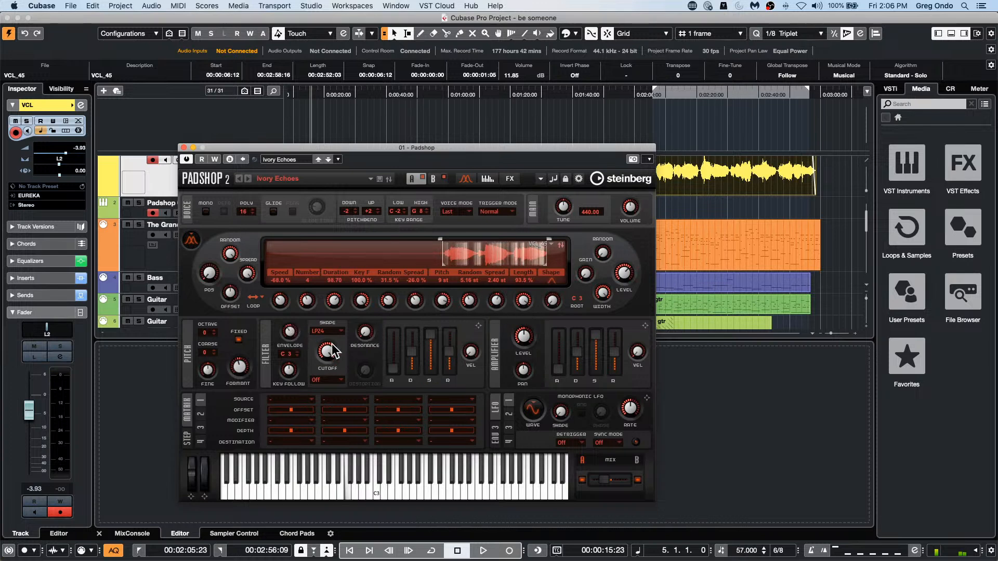
Step: Adjust Padshop's filter cutoff and resonance and close the instrument window
{"action": "left_click_drag", "start_coordinate": [331, 344], "coordinate": [330, 355]}
{"action": "left_click_drag", "start_coordinate": [368, 329], "coordinate": [367, 311]}
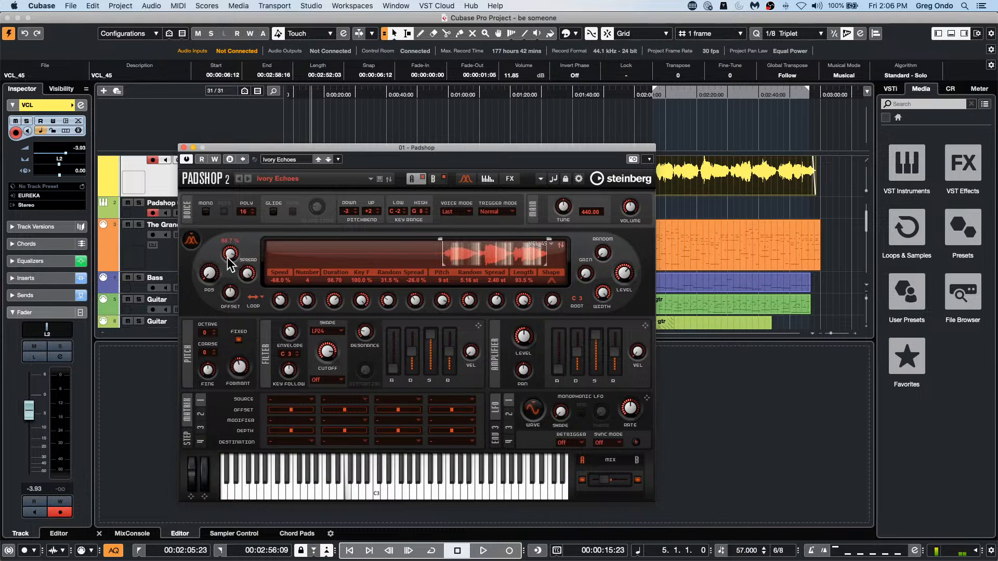
{"action": "key", "text": "period"}
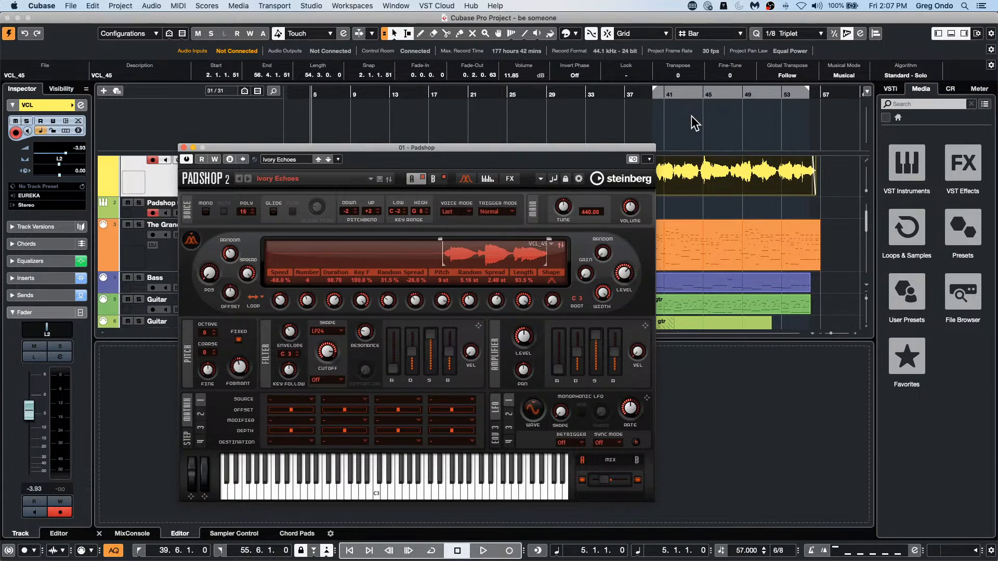
{"action": "left_click", "coordinate": [183, 148]}
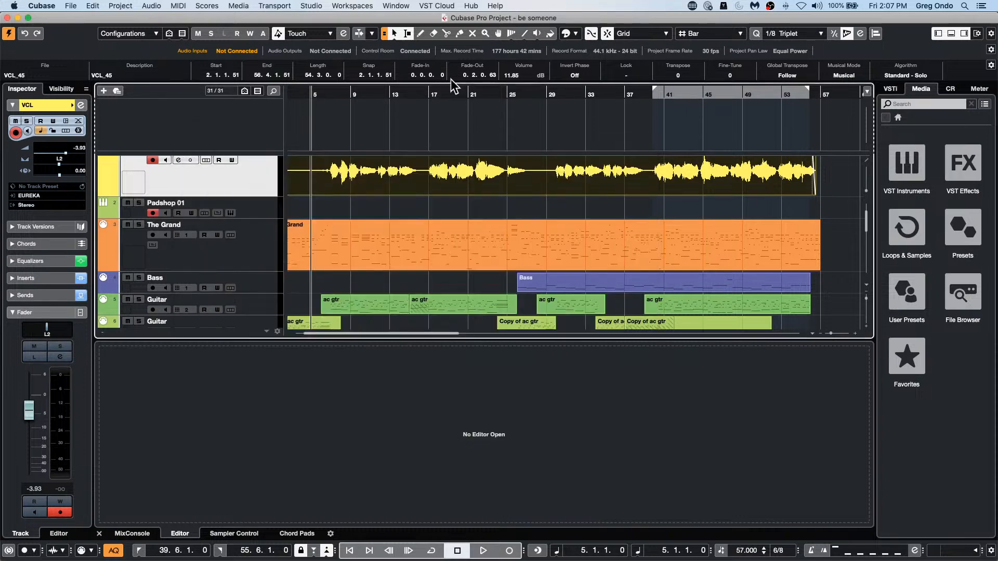
Step: Locate the project cursor at bar 21 and review the color set options in Project Colors Setup, cancelling the dialog
{"action": "left_click_drag", "start_coordinate": [465, 94], "coordinate": [450, 110]}
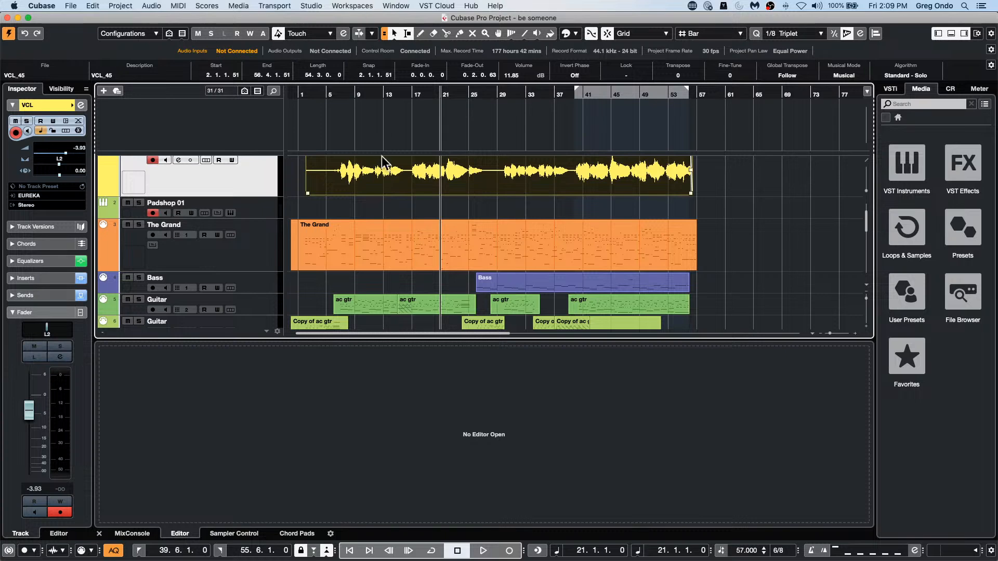
{"action": "left_click", "coordinate": [69, 7]}
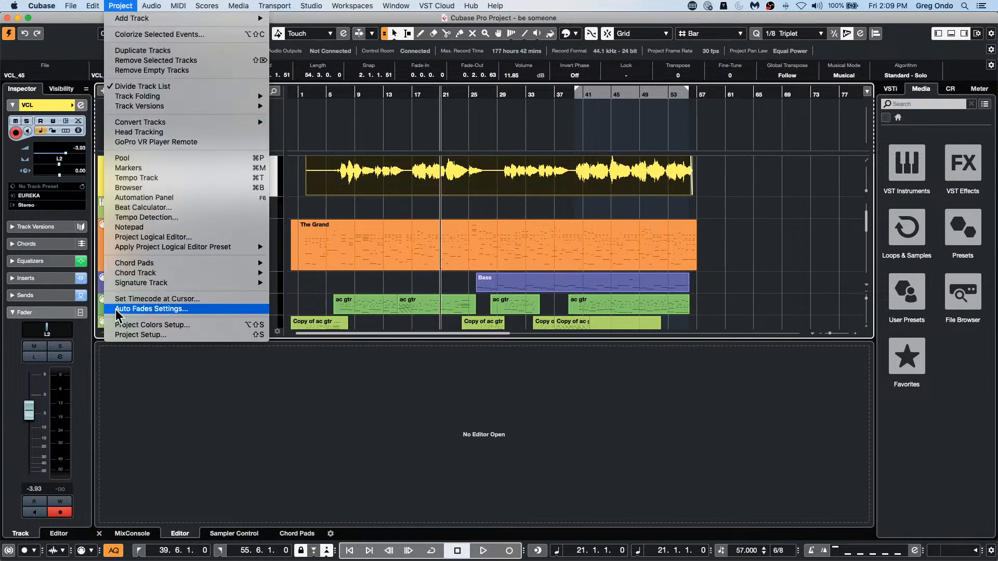
{"action": "left_click", "coordinate": [315, 207]}
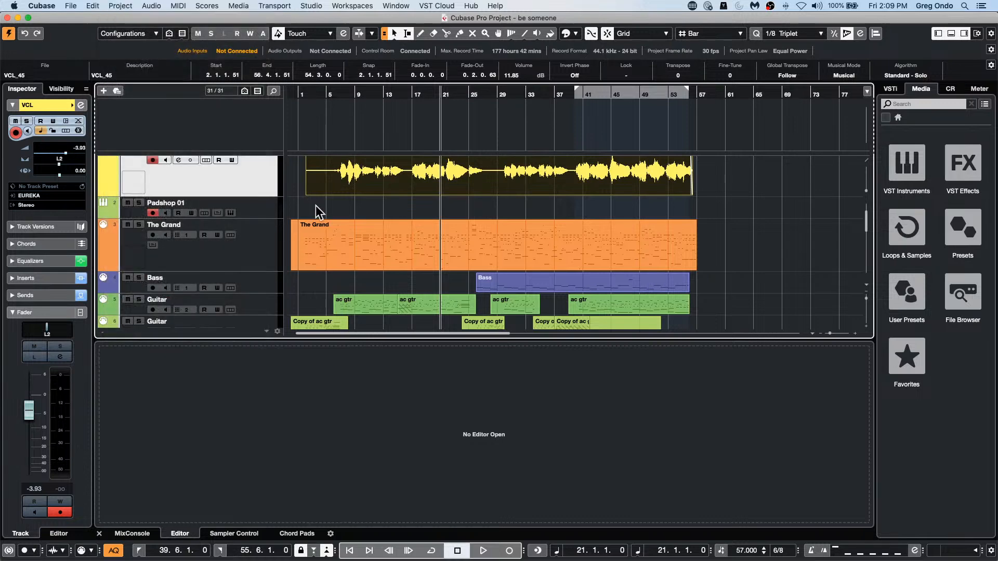
{"action": "left_click", "coordinate": [70, 6]}
{"action": "mouse_move", "coordinate": [107, 157]}
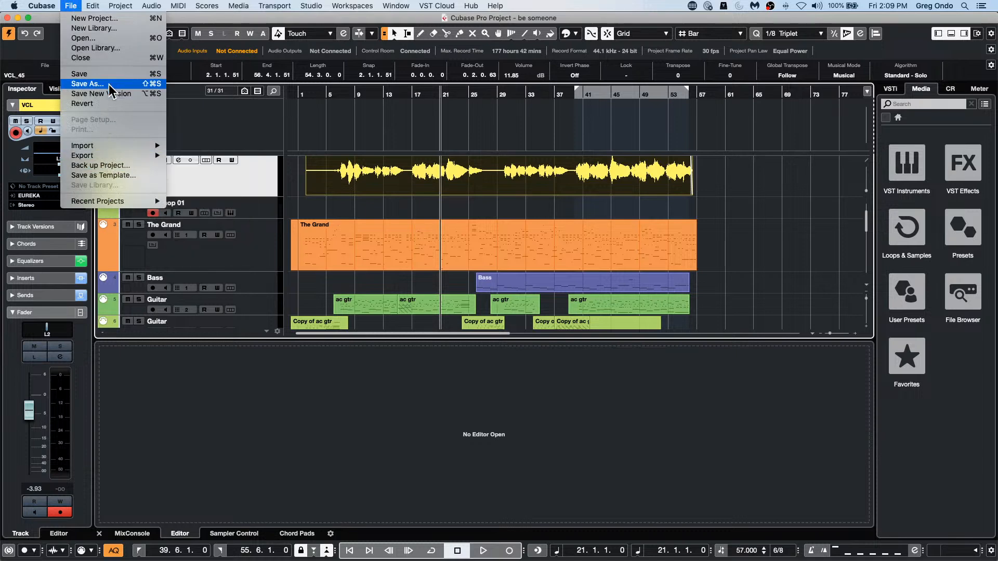
{"action": "left_click", "coordinate": [192, 245]}
{"action": "left_click", "coordinate": [94, 6]}
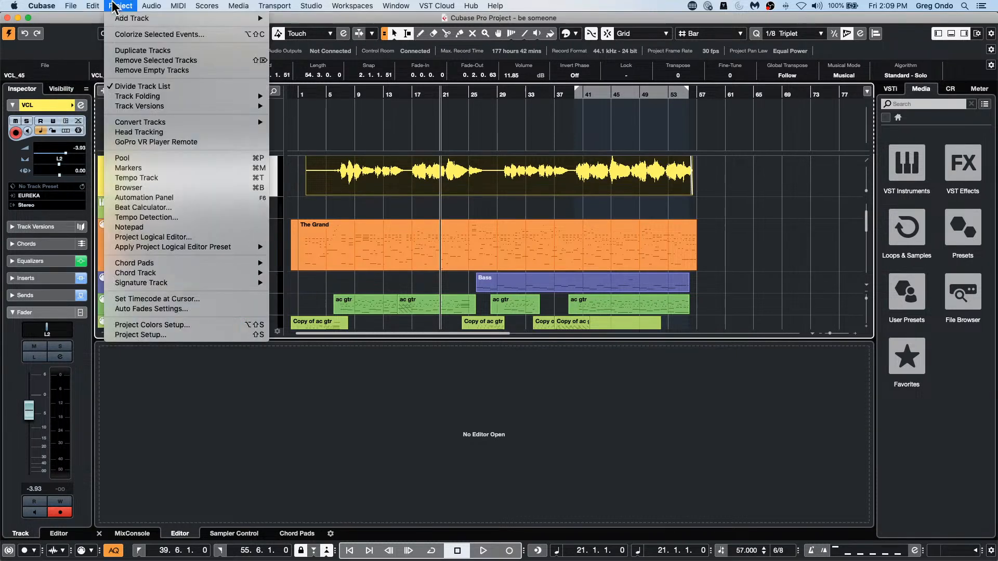
{"action": "left_click", "coordinate": [140, 325]}
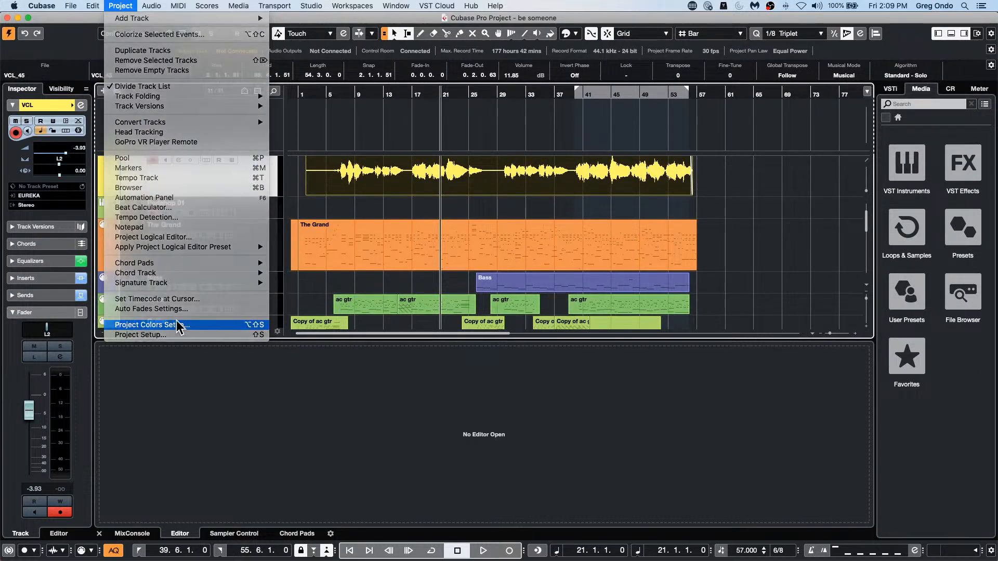
{"action": "left_click", "coordinate": [536, 98]}
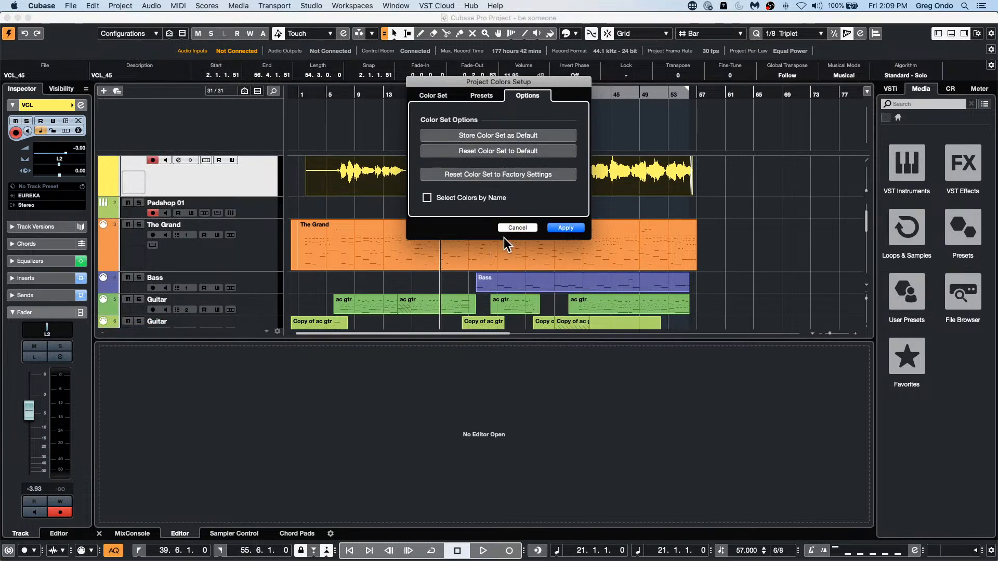
{"action": "left_click", "coordinate": [518, 228]}
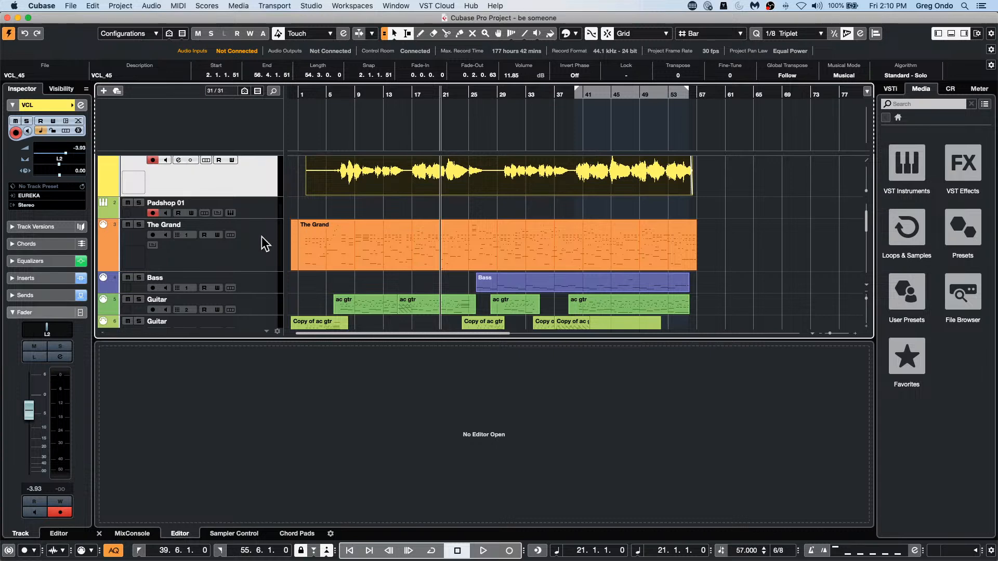
Step: Add one HALion Sonic SE instrument track with stereo audio output below The Grand
{"action": "left_click", "coordinate": [269, 249]}
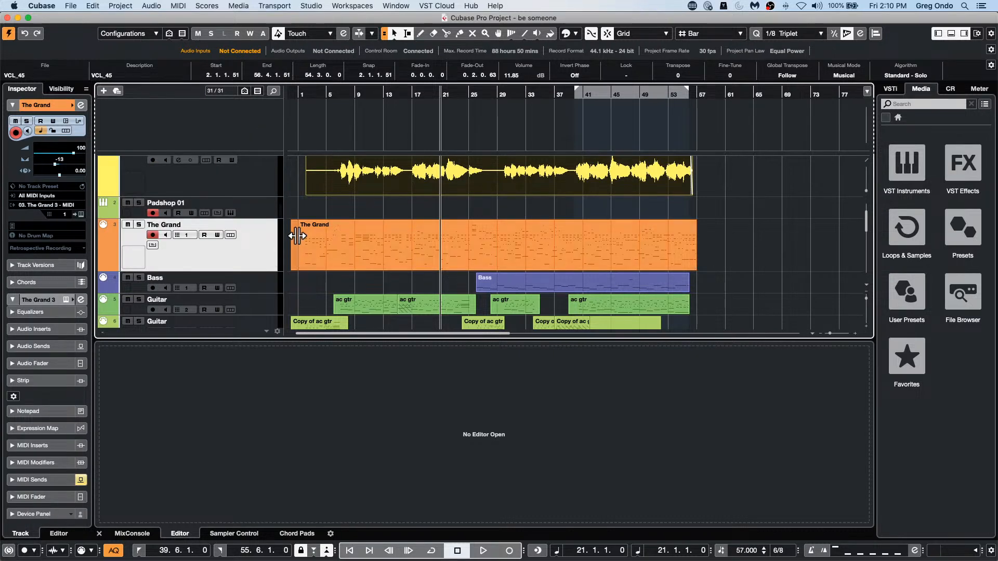
{"action": "right_click", "coordinate": [258, 250]}
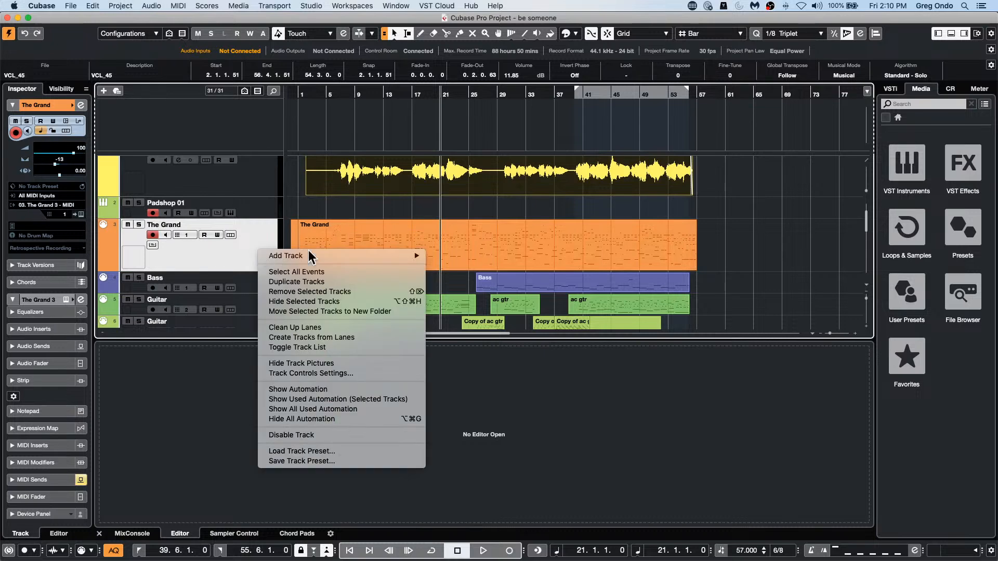
{"action": "mouse_move", "coordinate": [382, 257]}
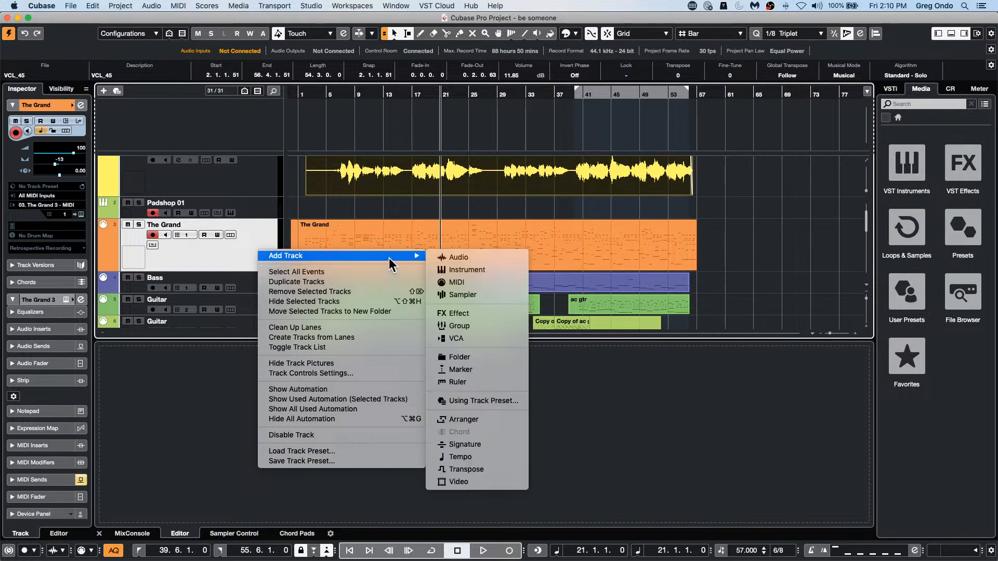
{"action": "left_click", "coordinate": [485, 270]}
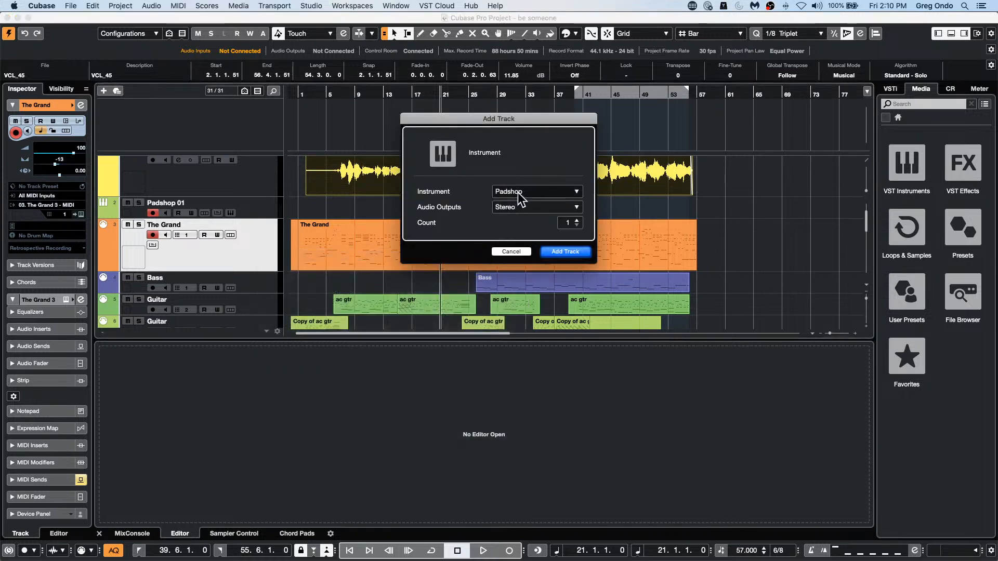
{"action": "left_click", "coordinate": [517, 192]}
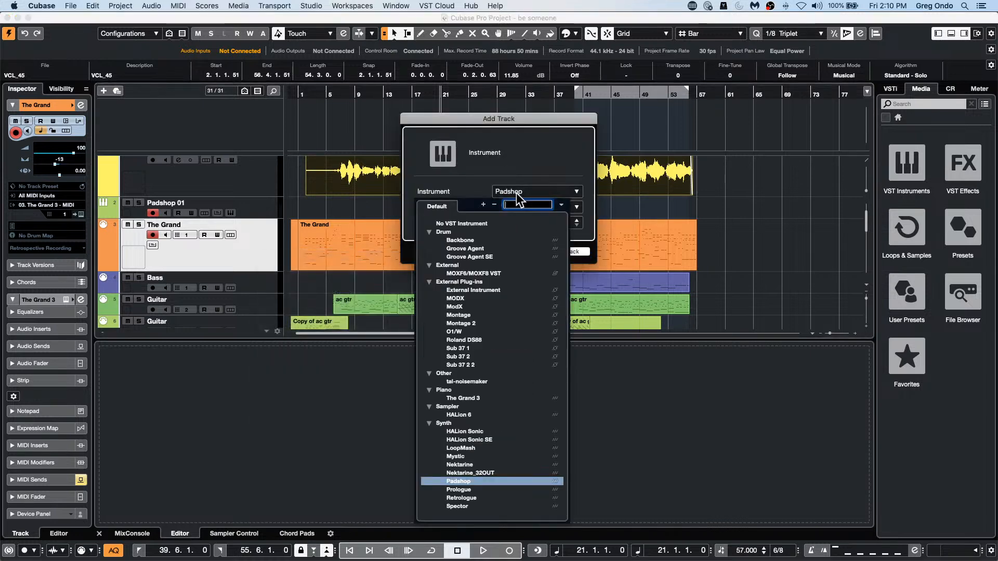
{"action": "left_click", "coordinate": [483, 440]}
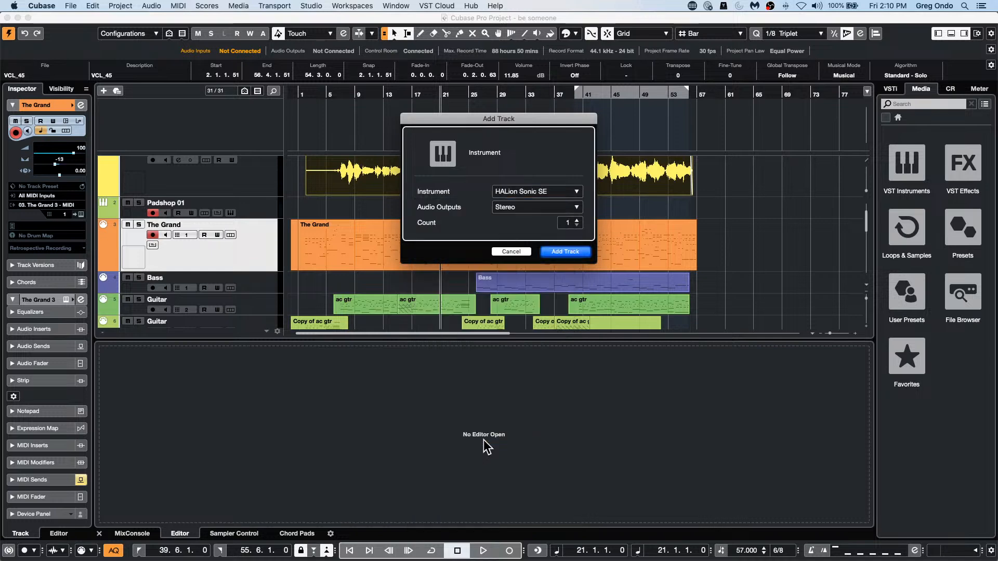
{"action": "left_click", "coordinate": [572, 252]}
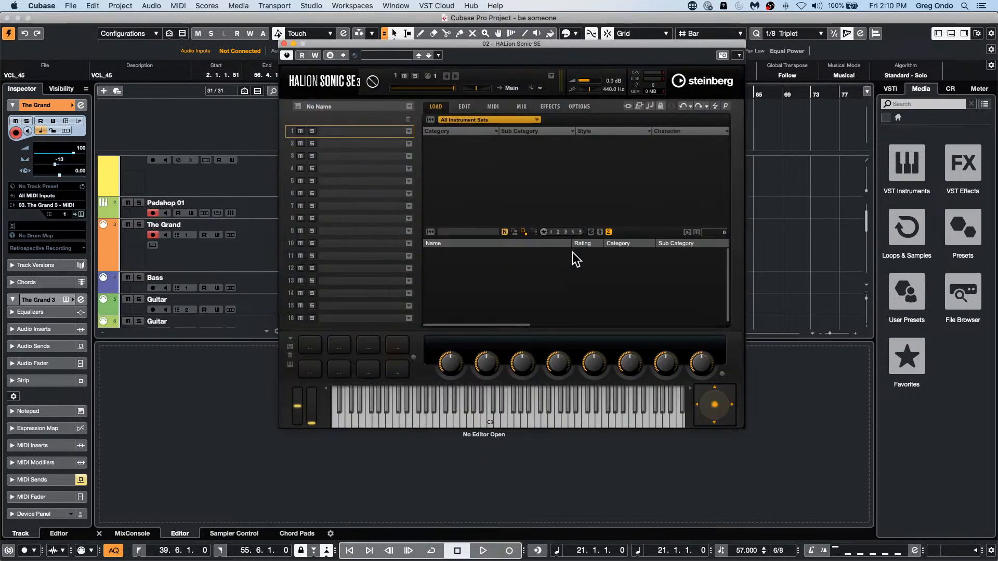
Step: Filter HALion Sonic SE's All Instrument Sets to the Synth Pad category and load the Working Pad preset
{"action": "left_click", "coordinate": [516, 120]}
{"action": "left_click", "coordinate": [476, 129]}
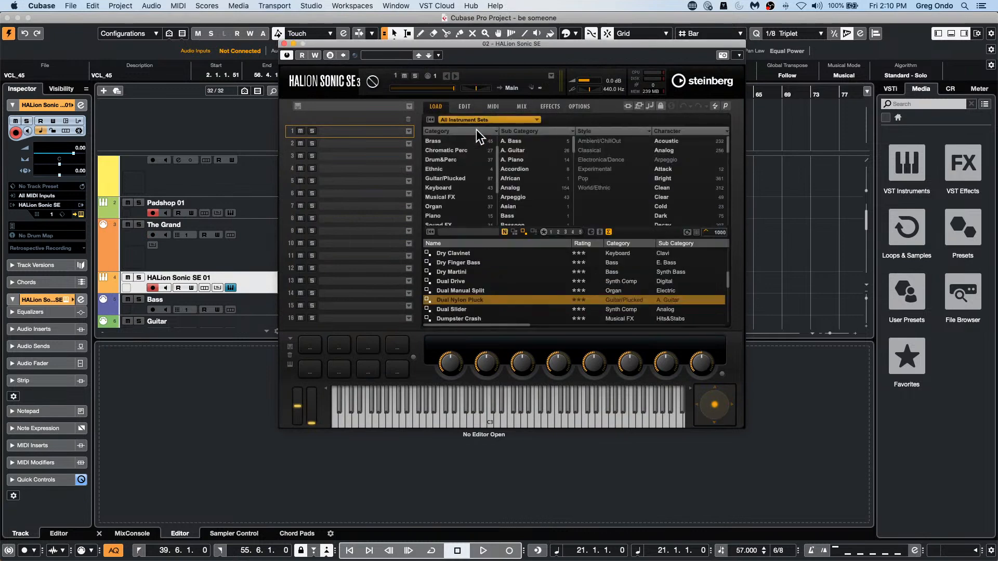
{"action": "scroll", "coordinate": [455, 201], "scroll_direction": "down", "scroll_amount": 1}
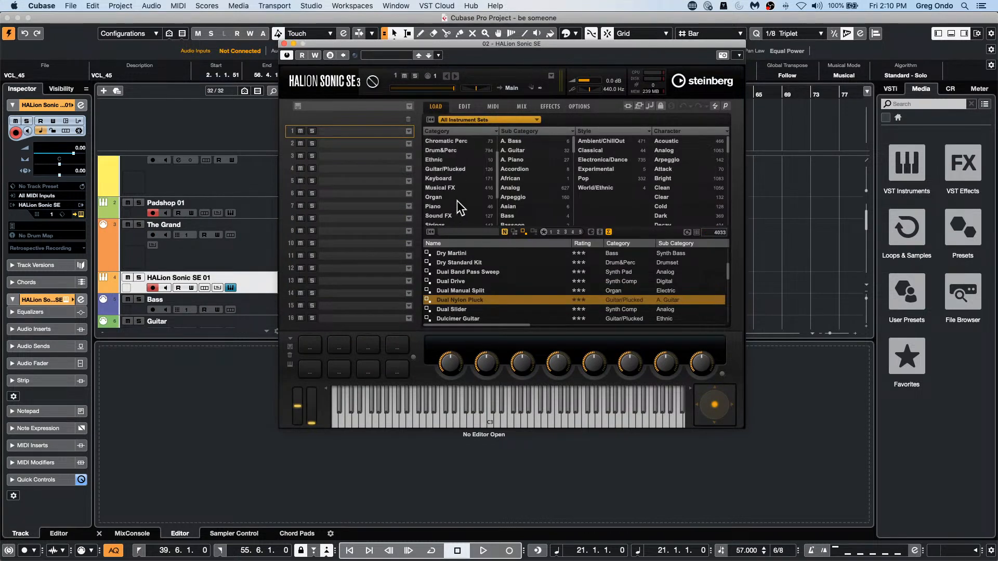
{"action": "scroll", "coordinate": [457, 202], "scroll_direction": "down", "scroll_amount": 4}
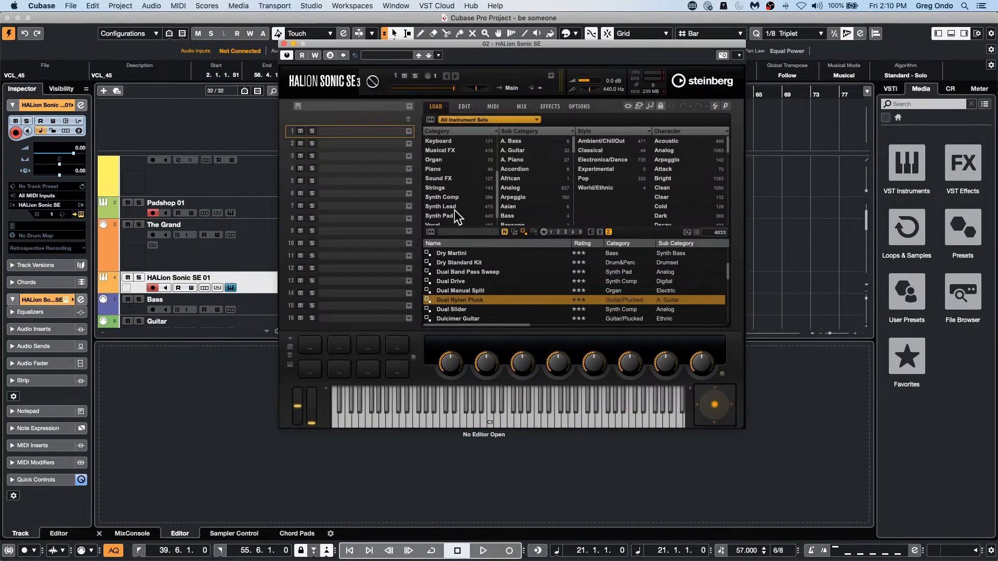
{"action": "left_click", "coordinate": [455, 215]}
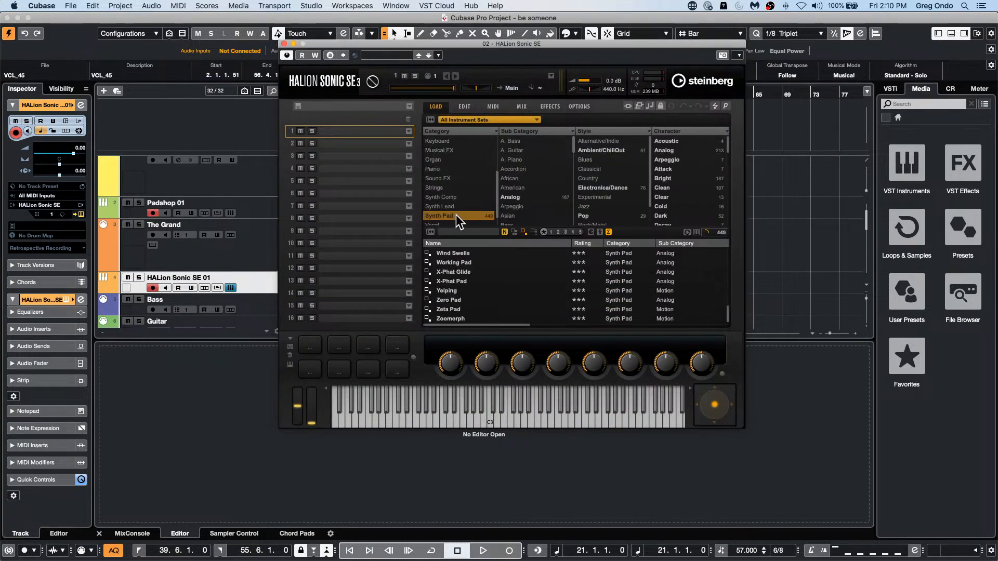
{"action": "left_click", "coordinate": [467, 262]}
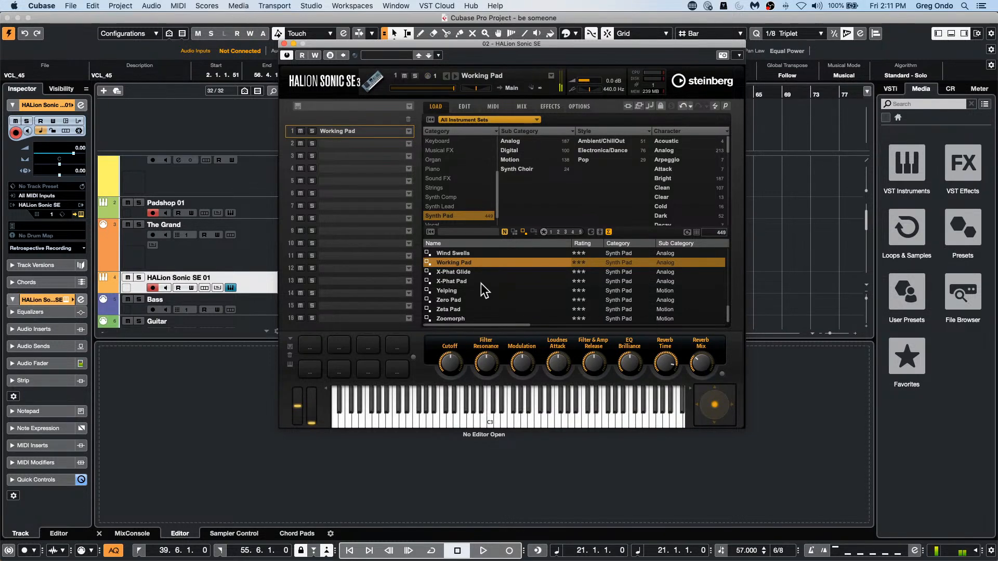
Step: Audition further synth pads by loading X-Phat Pad, Dentist's Pad and 7th Heaven in turn
{"action": "left_click", "coordinate": [473, 282]}
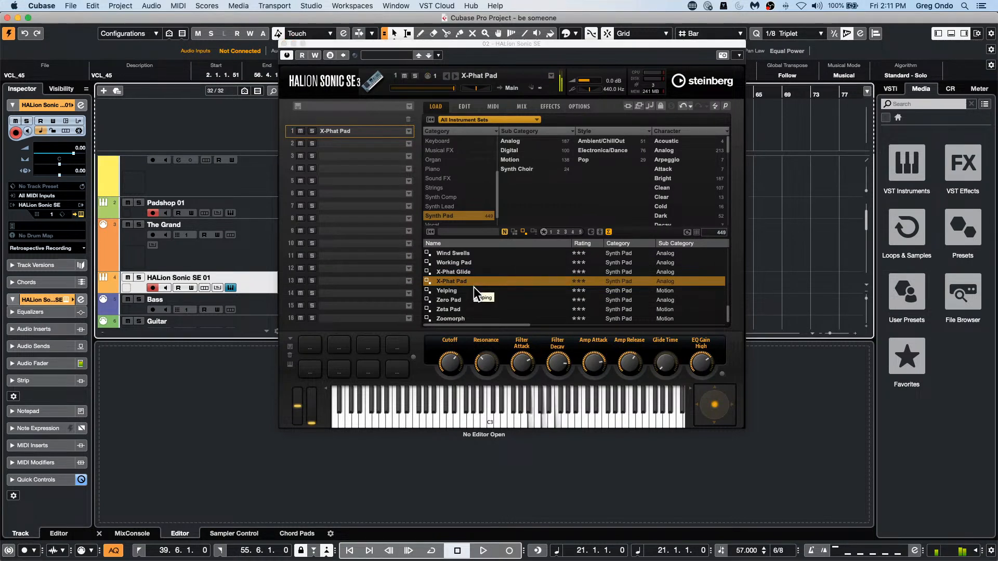
{"action": "scroll", "coordinate": [475, 286], "scroll_direction": "up", "scroll_amount": 20}
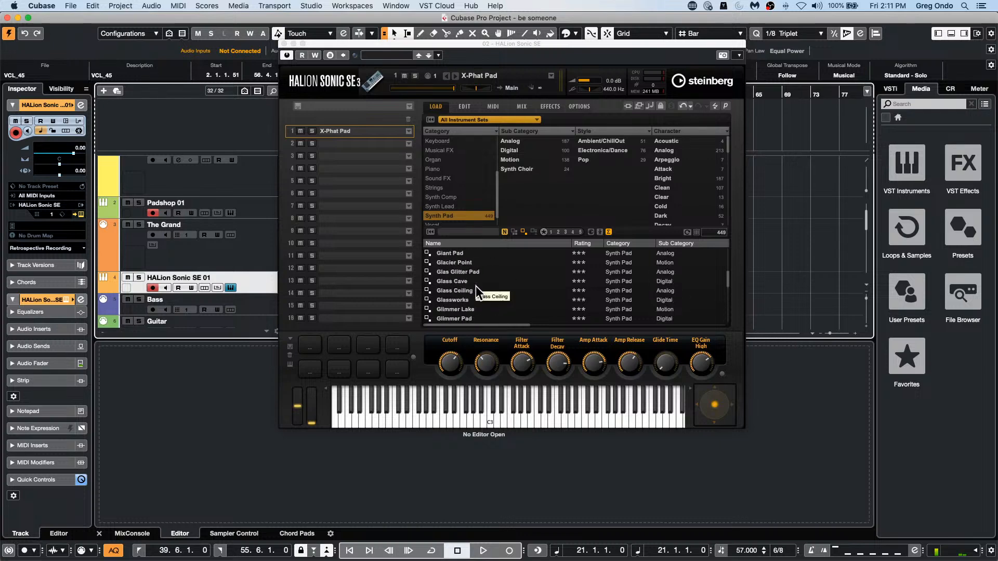
{"action": "scroll", "coordinate": [476, 286], "scroll_direction": "up", "scroll_amount": 10}
{"action": "left_click", "coordinate": [464, 261]}
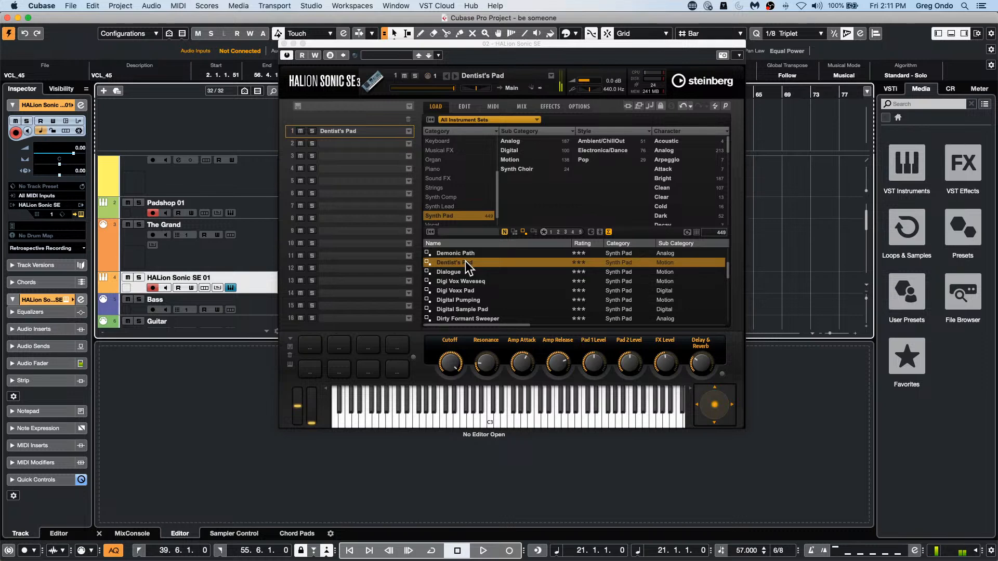
{"action": "scroll", "coordinate": [471, 304], "scroll_direction": "up", "scroll_amount": 5}
{"action": "scroll", "coordinate": [472, 279], "scroll_direction": "up", "scroll_amount": 15}
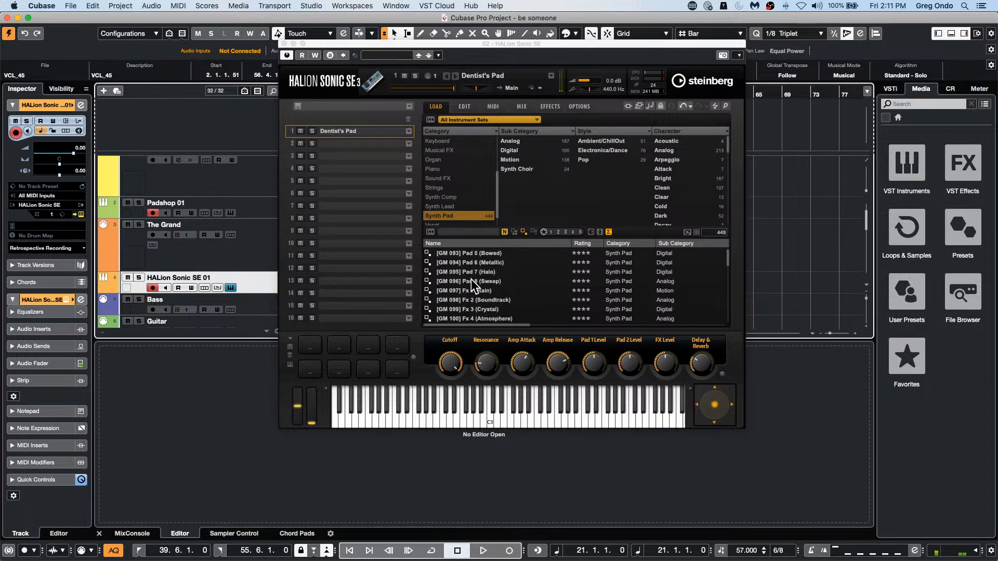
{"action": "left_click", "coordinate": [478, 269]}
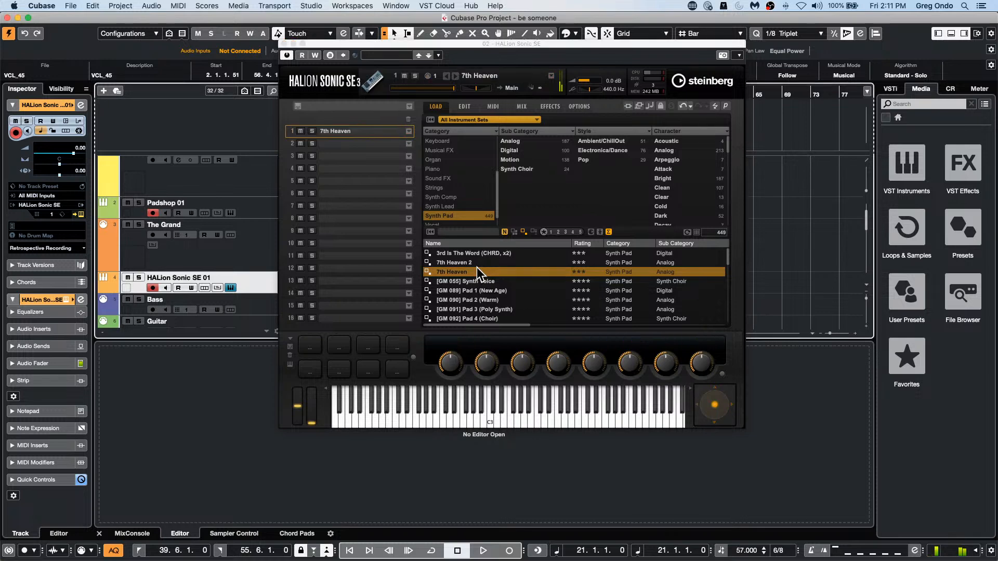
{"action": "scroll", "coordinate": [481, 276], "scroll_direction": "down", "scroll_amount": 5}
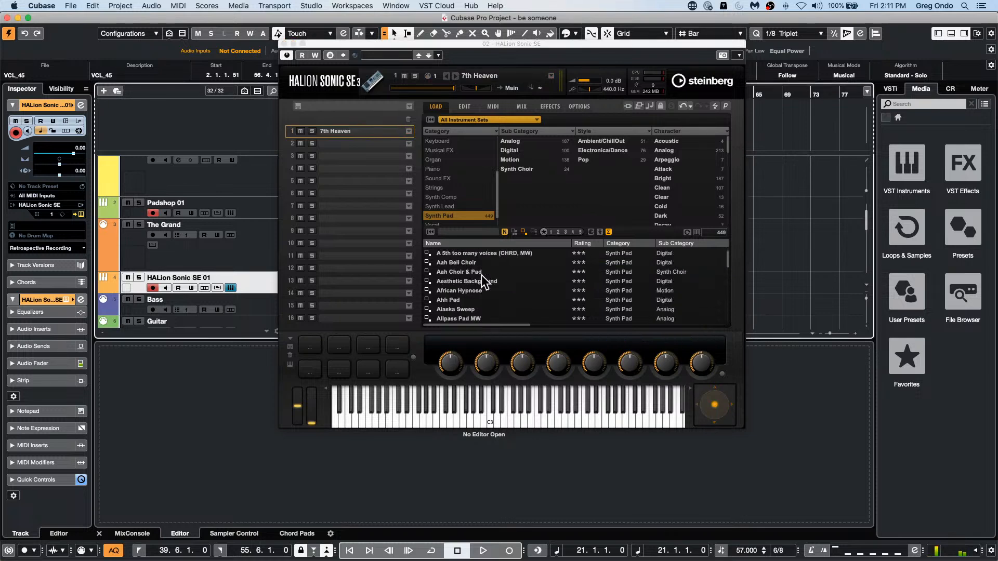
Step: Audition more synth pads in HALion Sonic SE, loading Ahh Pad, Allpass Pad MW, Analog Pad, Art Of Oohs and Artic Bell Pad in turn
{"action": "left_click", "coordinate": [466, 300]}
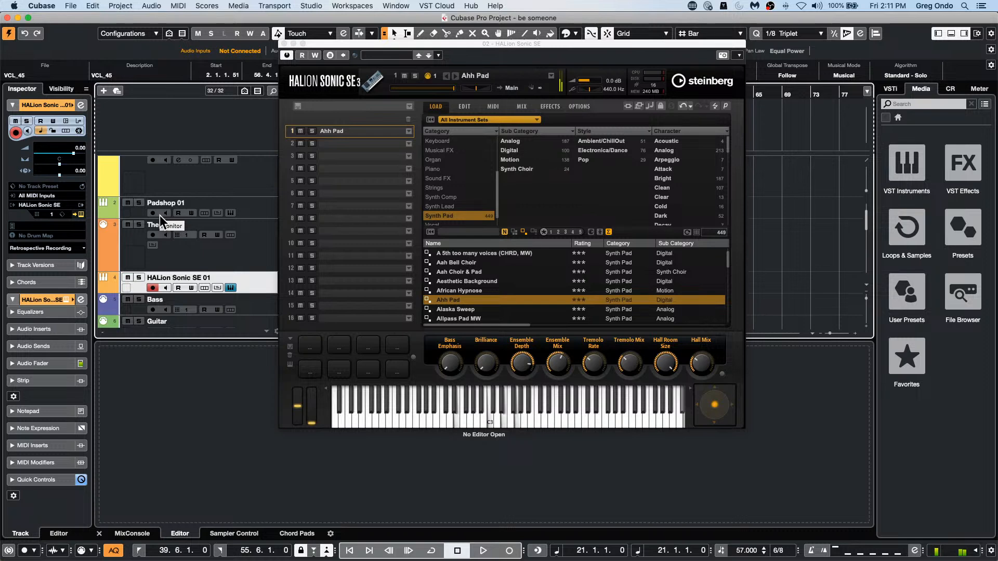
{"action": "left_click", "coordinate": [495, 314]}
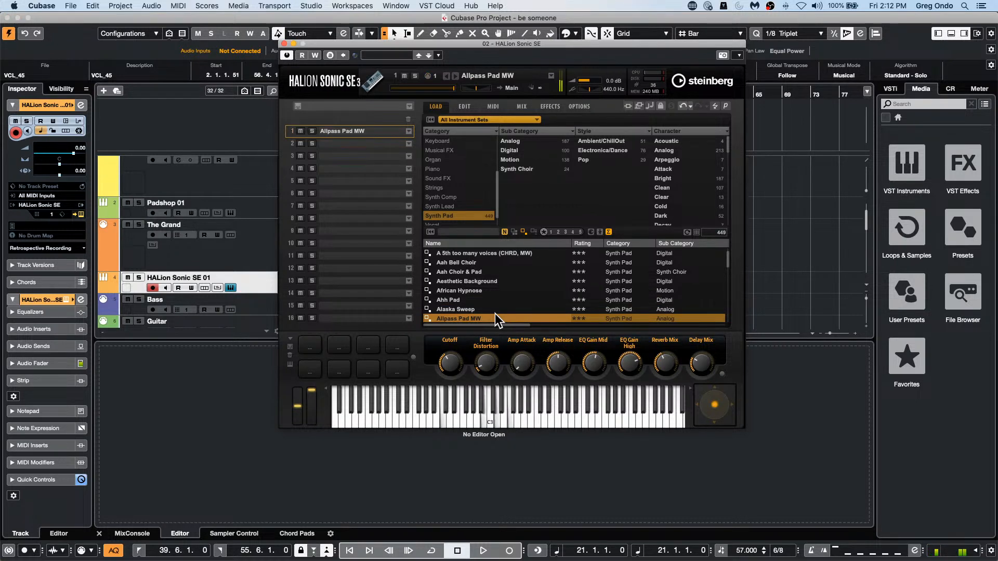
{"action": "scroll", "coordinate": [497, 307], "scroll_direction": "down", "scroll_amount": 5}
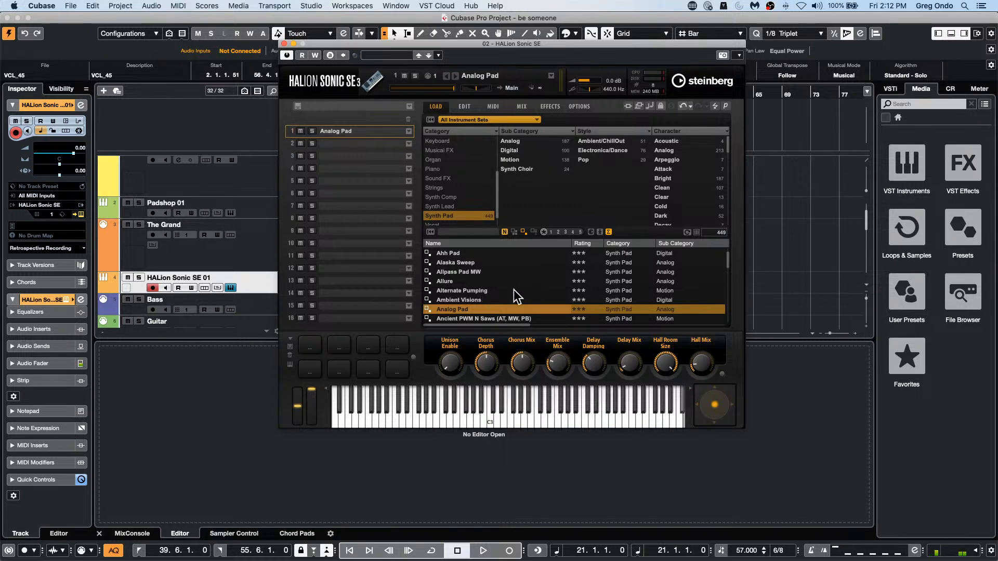
{"action": "scroll", "coordinate": [516, 290], "scroll_direction": "down", "scroll_amount": 1}
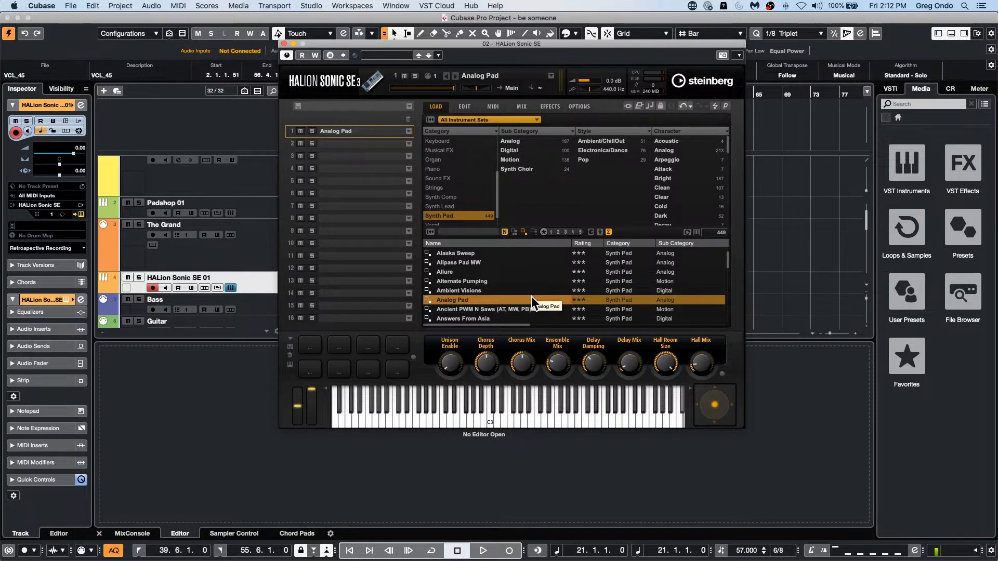
{"action": "scroll", "coordinate": [519, 301], "scroll_direction": "down", "scroll_amount": 2}
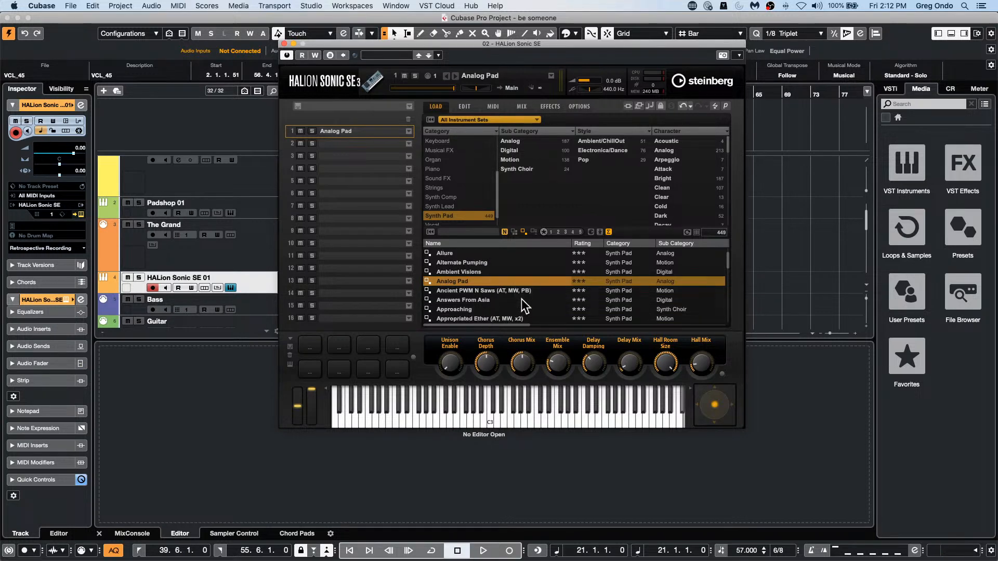
{"action": "scroll", "coordinate": [520, 301], "scroll_direction": "down", "scroll_amount": 2}
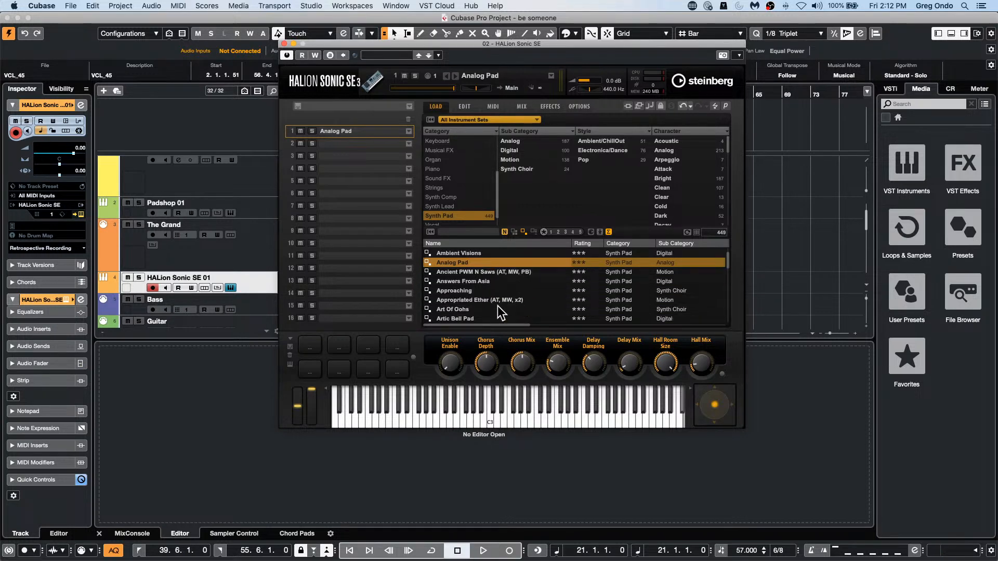
{"action": "left_click", "coordinate": [499, 309]}
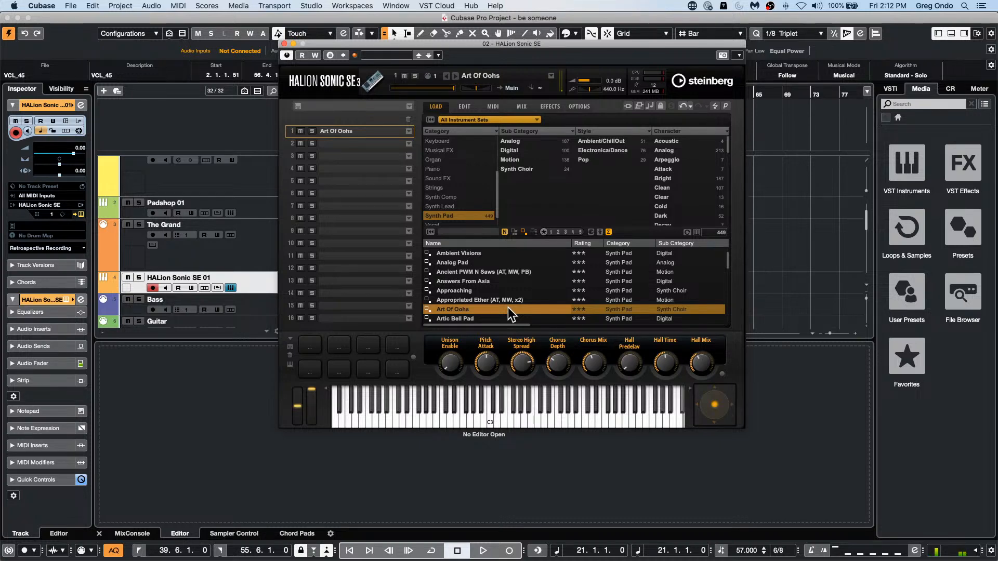
{"action": "left_click", "coordinate": [479, 318]}
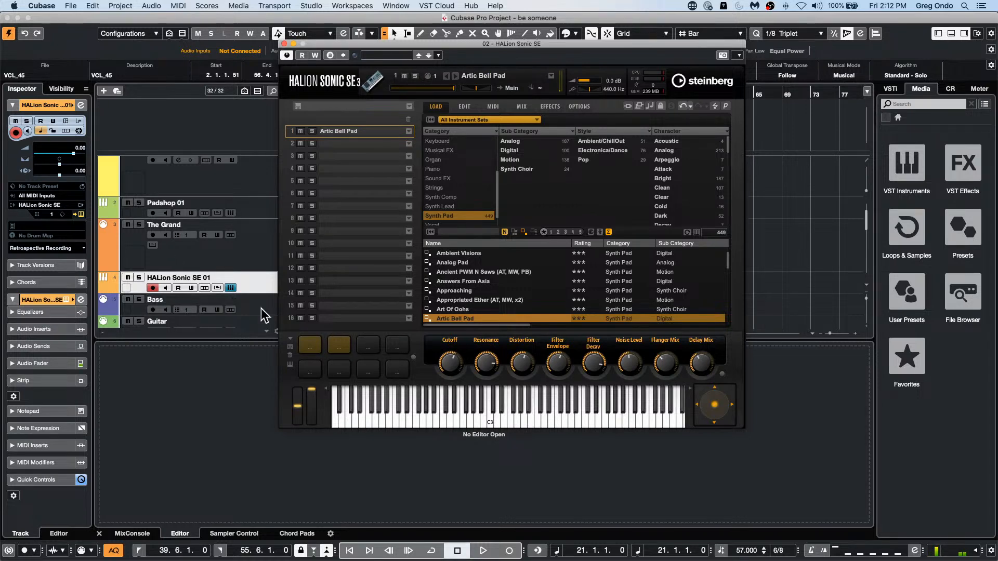
Step: Add one Retrologue instrument track with stereo audio output below HALion Sonic SE 01
{"action": "right_click", "coordinate": [278, 288]}
{"action": "mouse_move", "coordinate": [288, 288]}
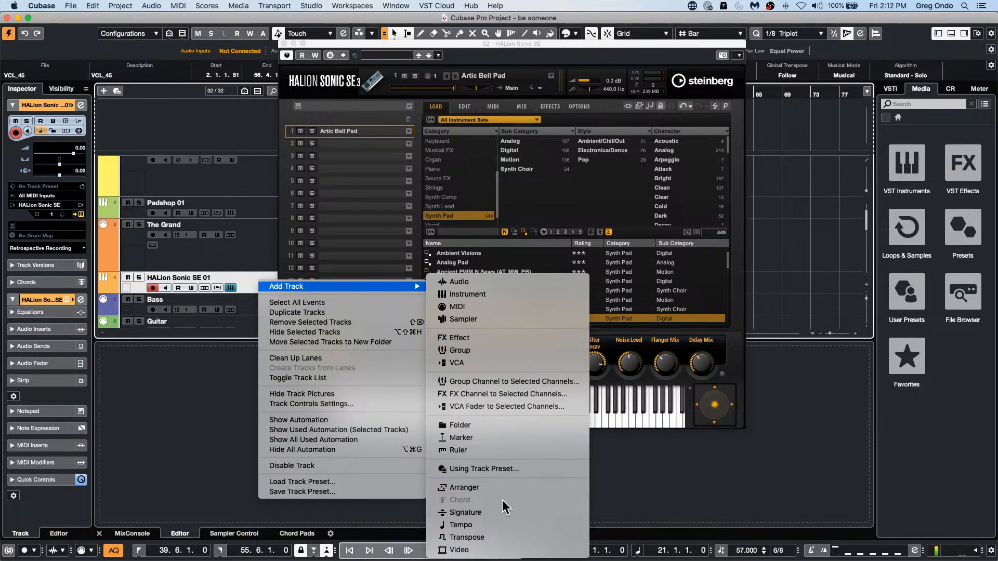
{"action": "mouse_move", "coordinate": [405, 287]}
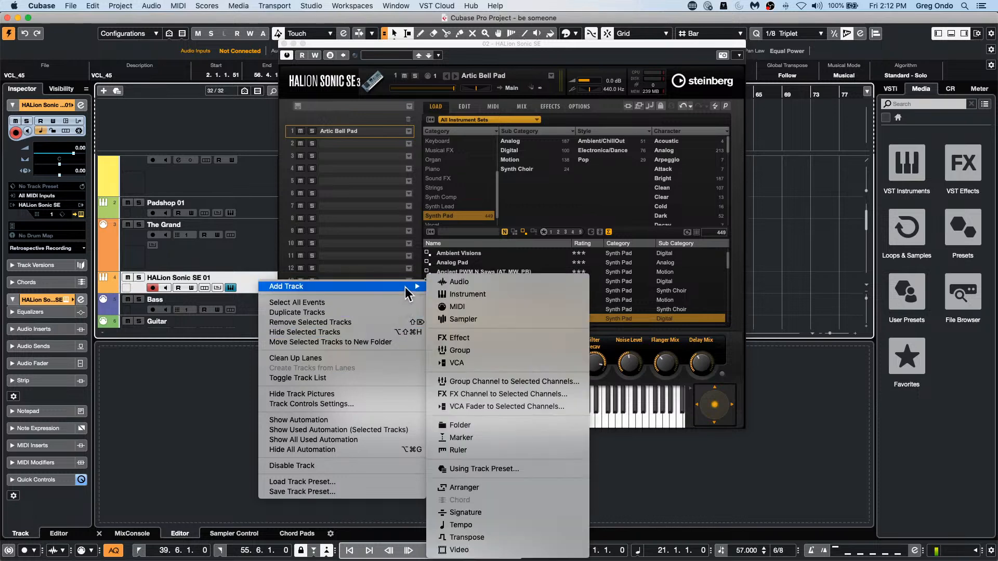
{"action": "left_click", "coordinate": [501, 294]}
{"action": "left_click", "coordinate": [526, 191]}
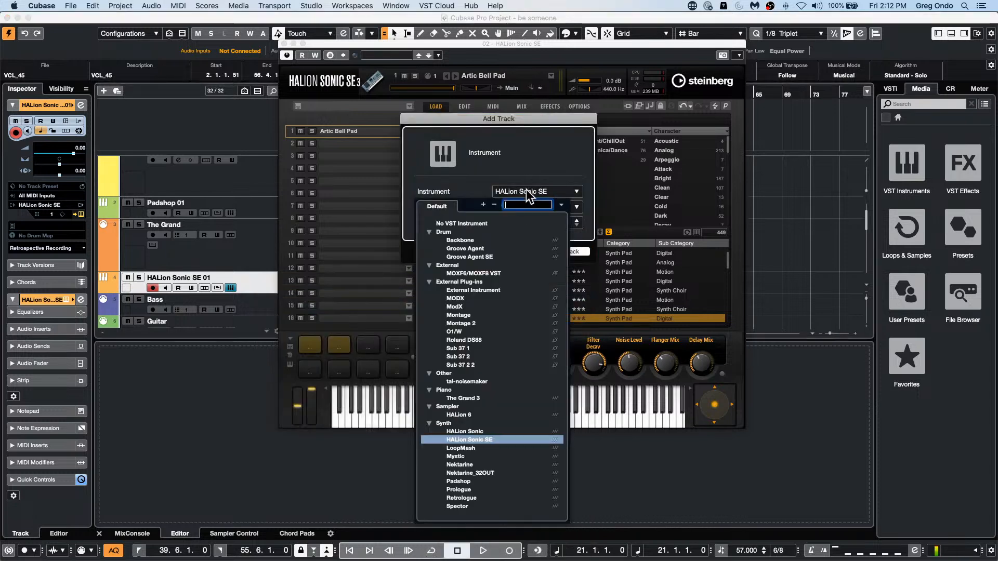
{"action": "left_click", "coordinate": [467, 498]}
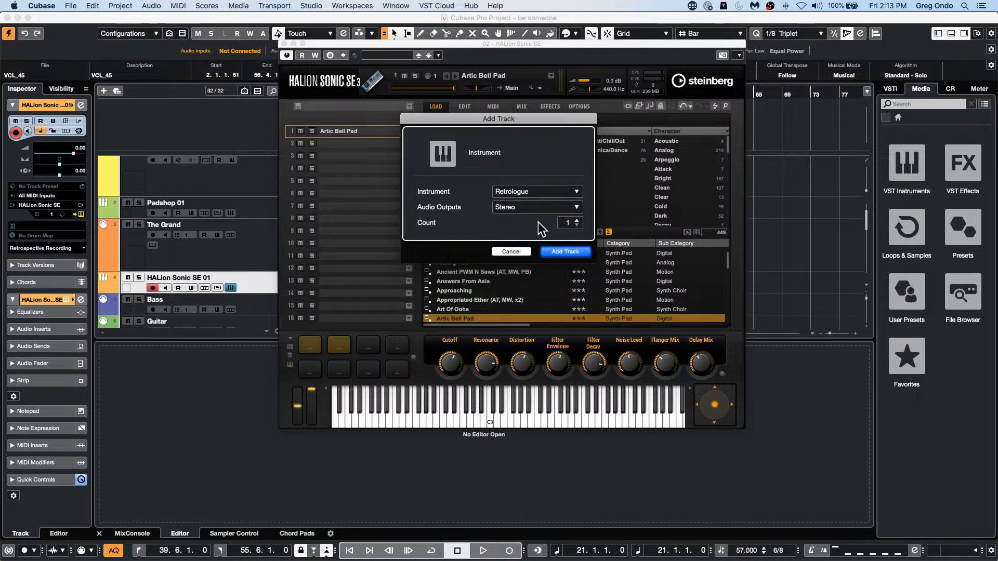
{"action": "left_click", "coordinate": [571, 254]}
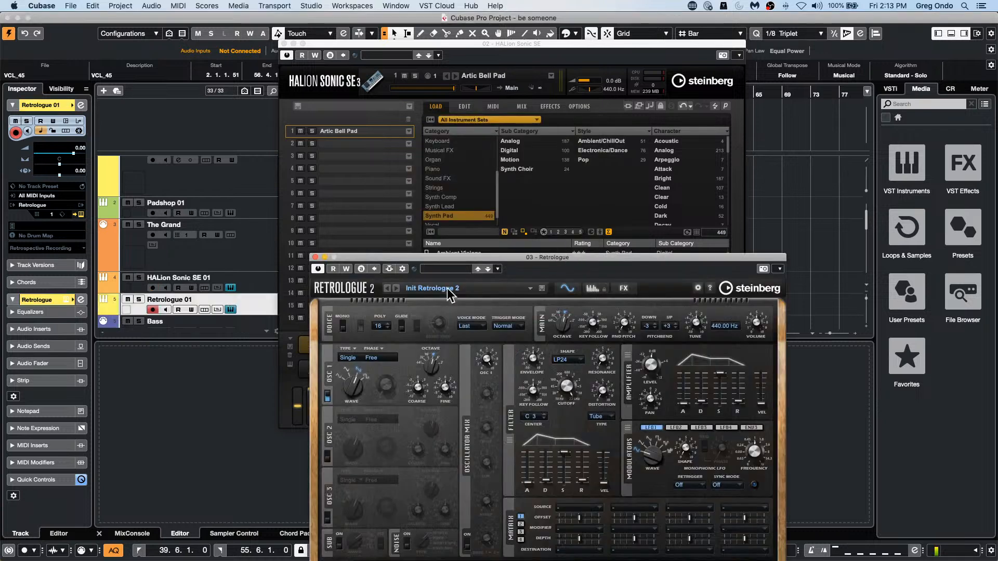
Step: Load the Almighty Strings preset from the Strings category in Retrologue and close both instrument windows
{"action": "left_click", "coordinate": [442, 268]}
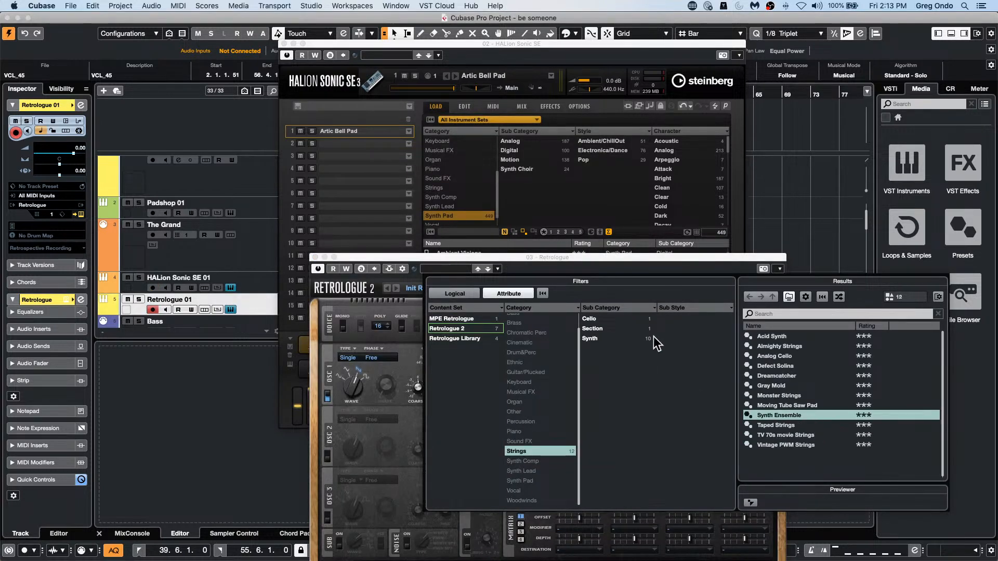
{"action": "double_click", "coordinate": [804, 344]}
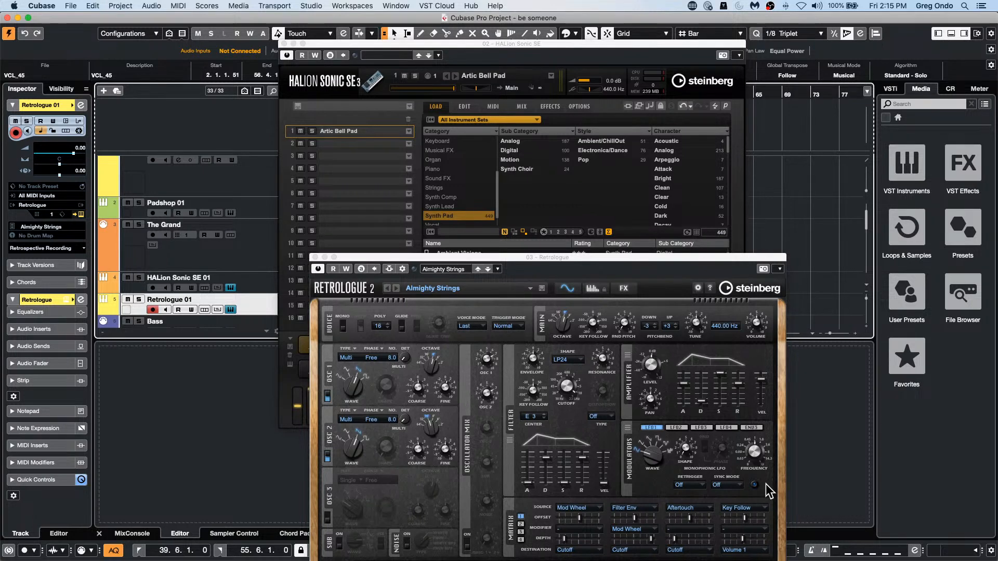
{"action": "left_click", "coordinate": [316, 257]}
{"action": "left_click", "coordinate": [283, 43]}
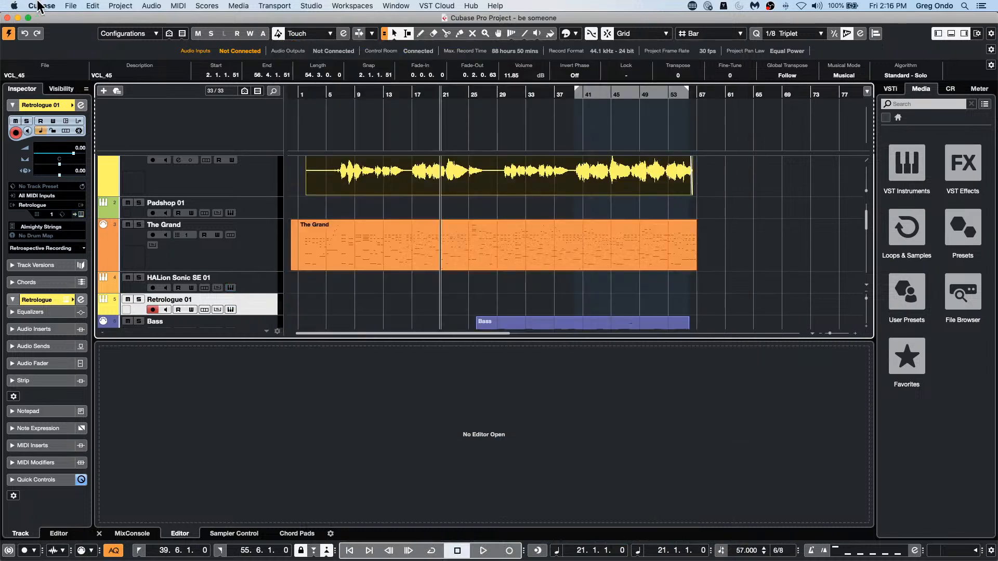
Step: Open the recent project Iguales112608 Cubase Pro 8.cpr, accepting the unmapped missing ports, and close the HALion 6 window
{"action": "left_click", "coordinate": [71, 6]}
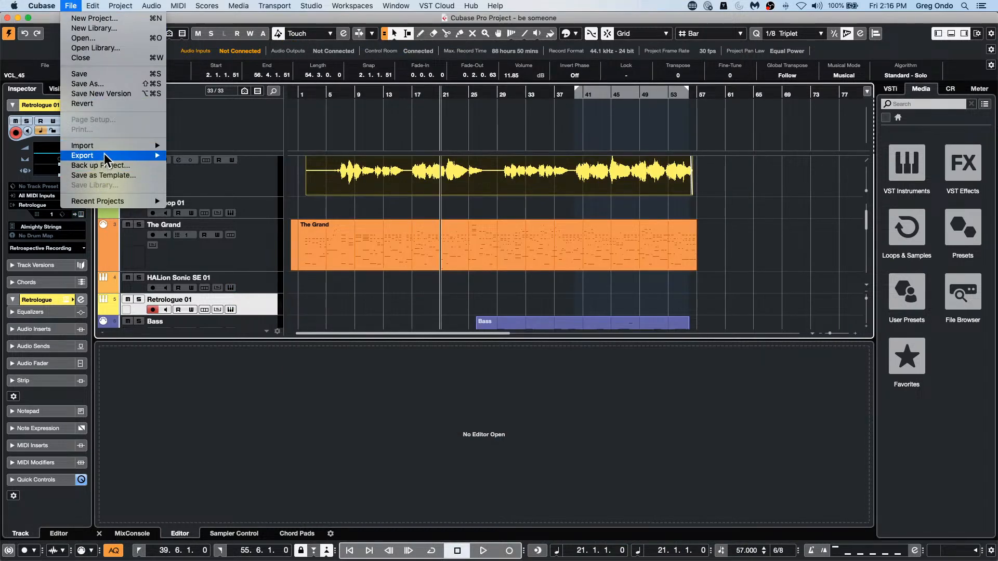
{"action": "mouse_move", "coordinate": [130, 207]}
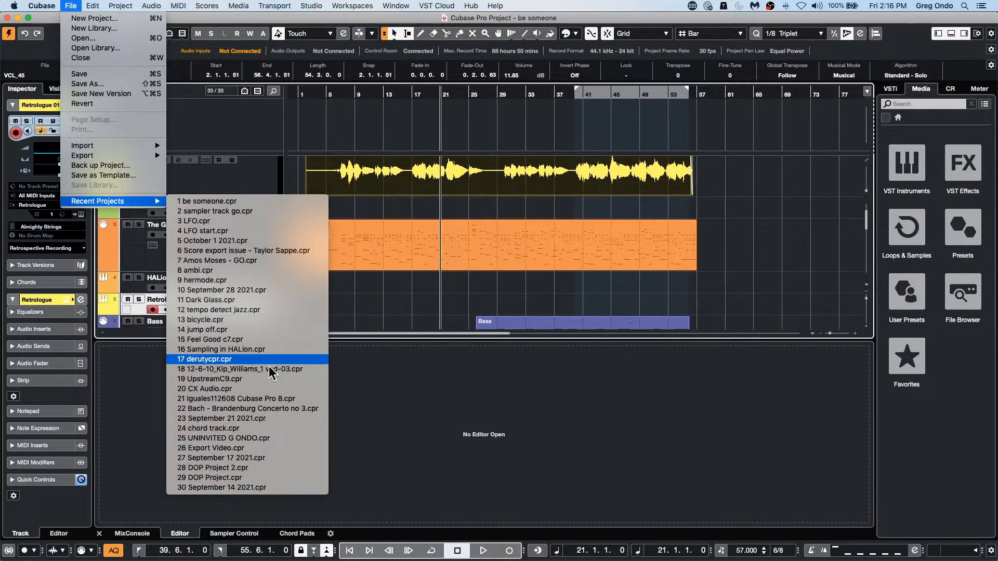
{"action": "left_click", "coordinate": [273, 399]}
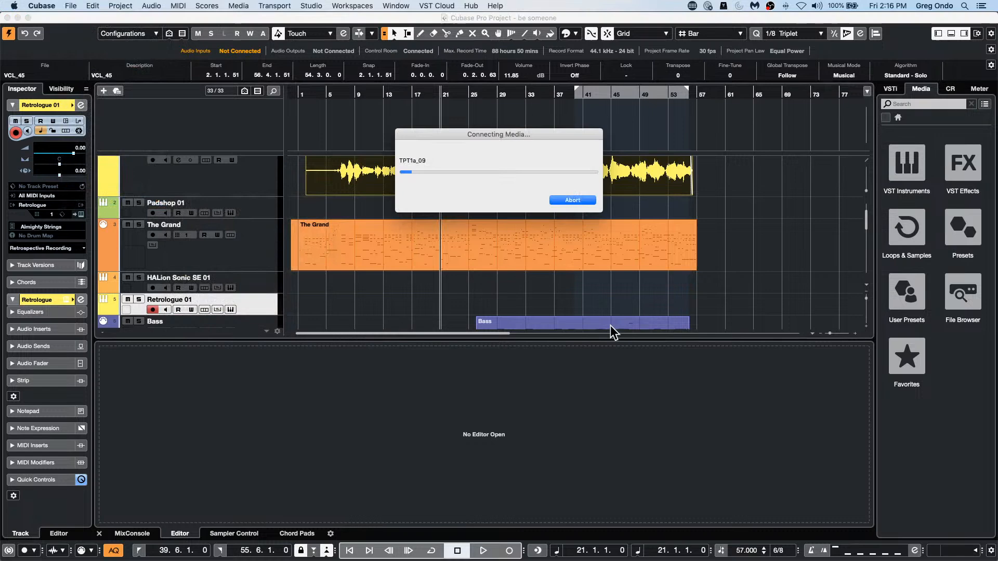
{"action": "left_click", "coordinate": [572, 198]}
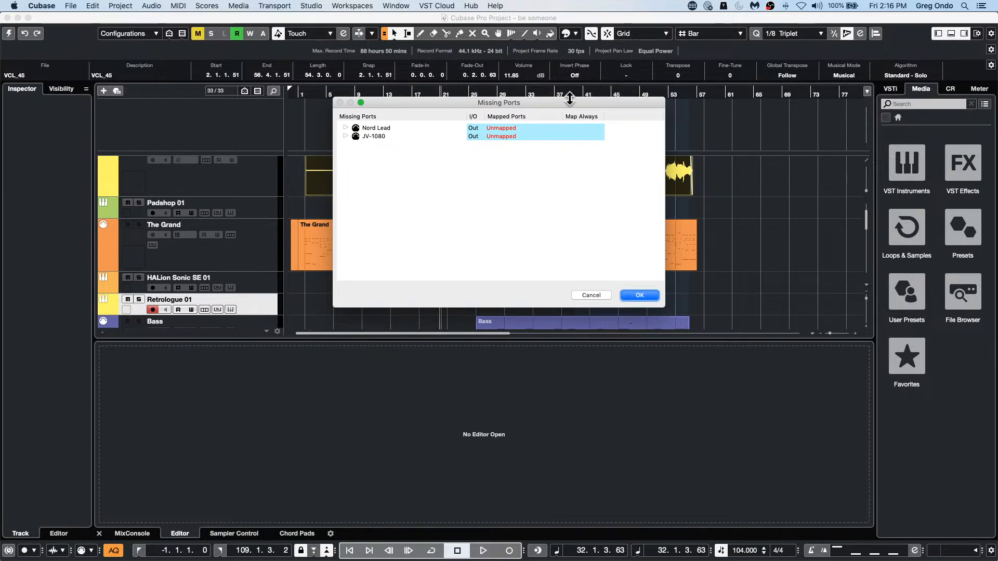
{"action": "left_click", "coordinate": [643, 296]}
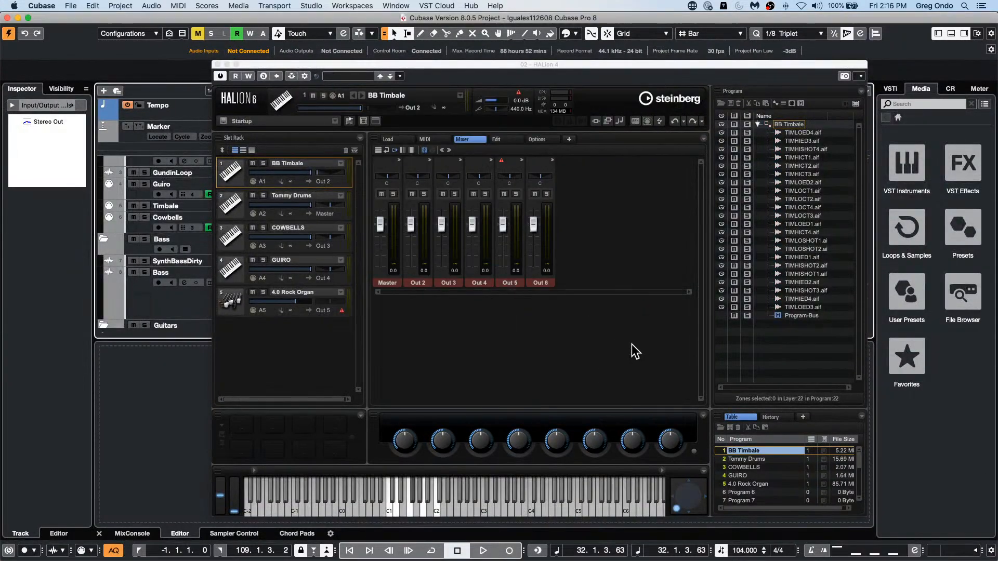
{"action": "left_click", "coordinate": [217, 64]}
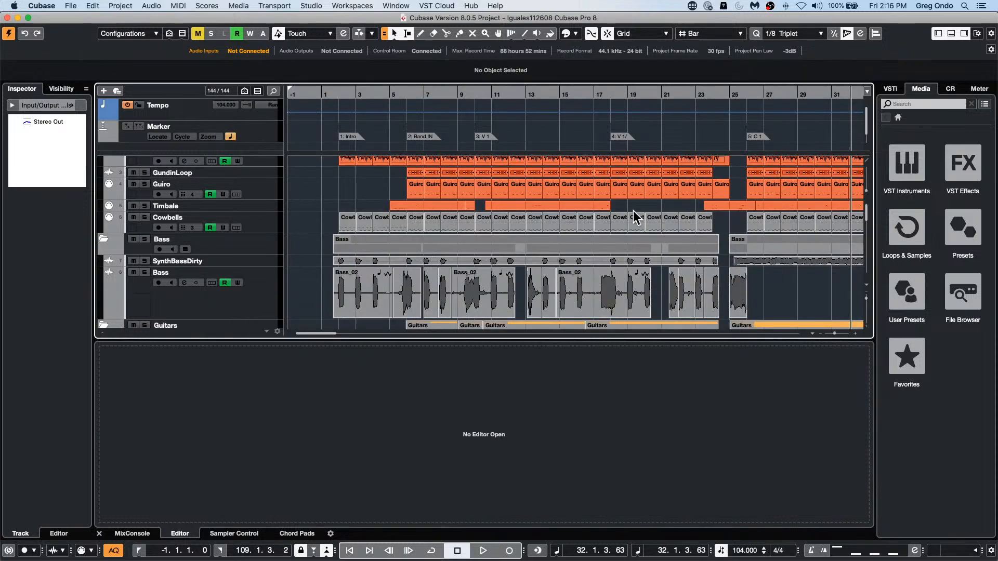
Step: Play a short passage of the project from bar 32, then shrink the track heights to fit more tracks in view
{"action": "key", "text": "space"}
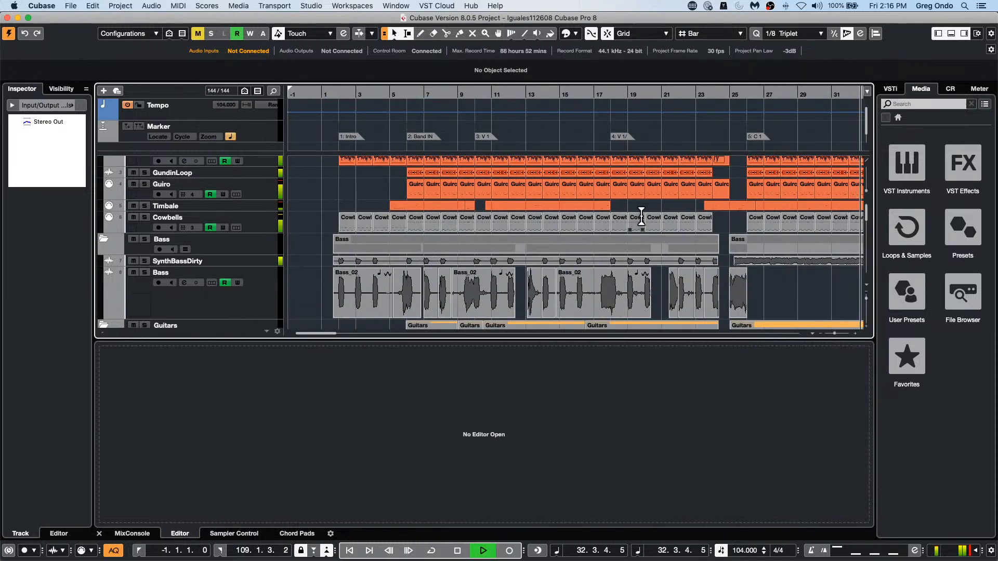
{"action": "key", "text": "space"}
{"action": "key", "text": "shift+h"}
{"action": "key", "text": "shift+h"}
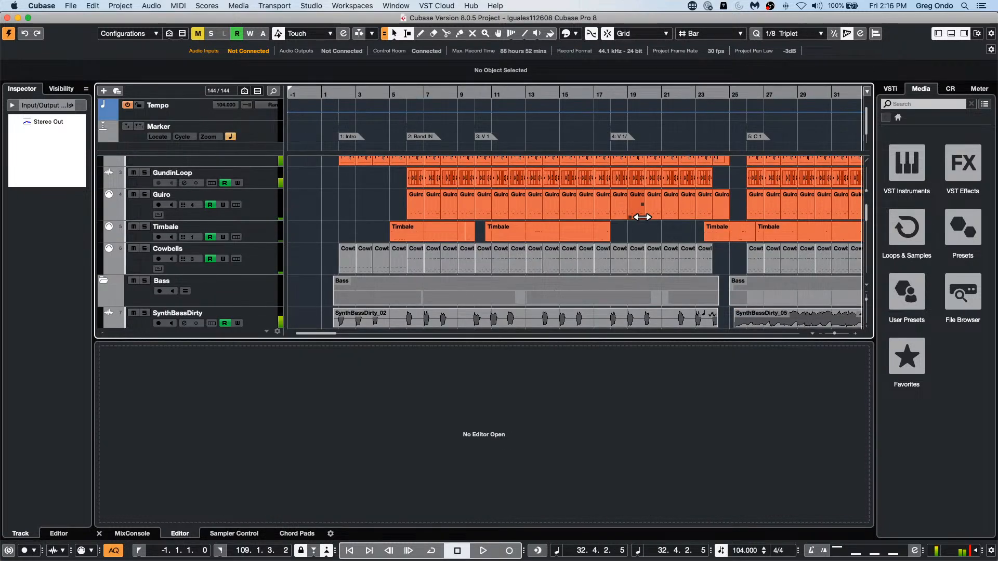
{"action": "key", "text": "shift+g"}
{"action": "key", "text": "shift+g"}
{"action": "key", "text": "shift+g"}
{"action": "key", "text": "shift+g"}
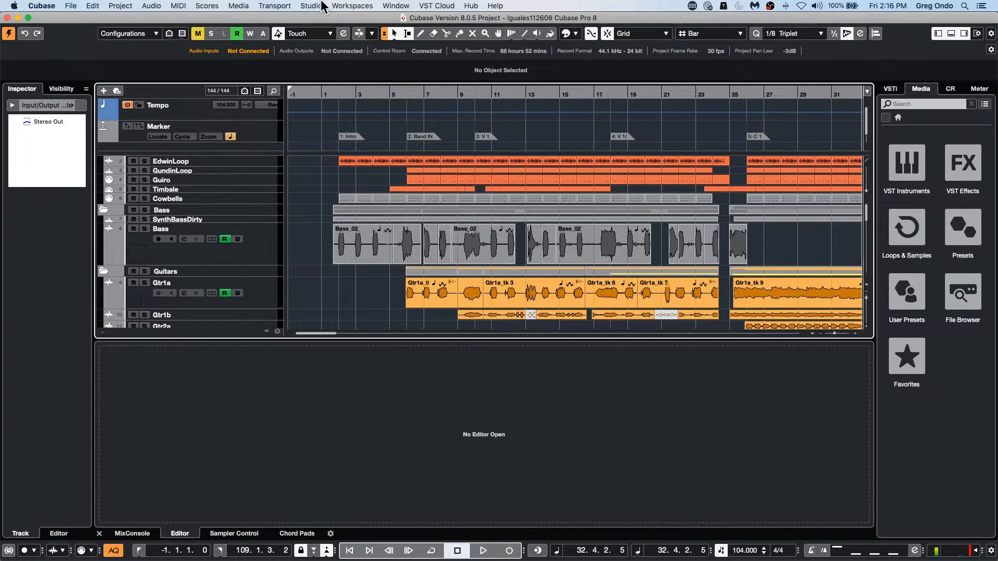
Step: Apply Zoom Full so the whole length of the arrangement fits in the project window
{"action": "left_click", "coordinate": [101, 7]}
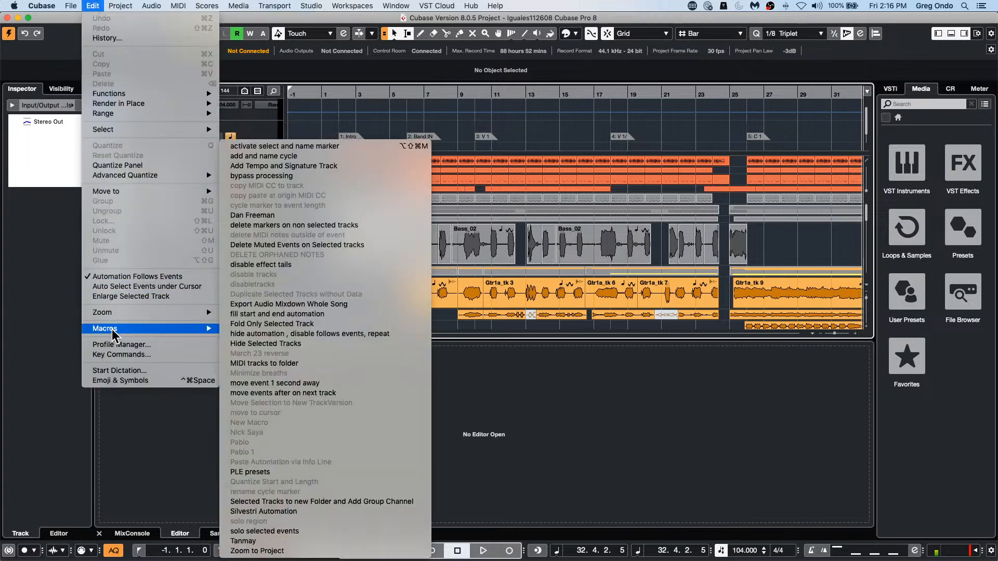
{"action": "mouse_move", "coordinate": [126, 314]}
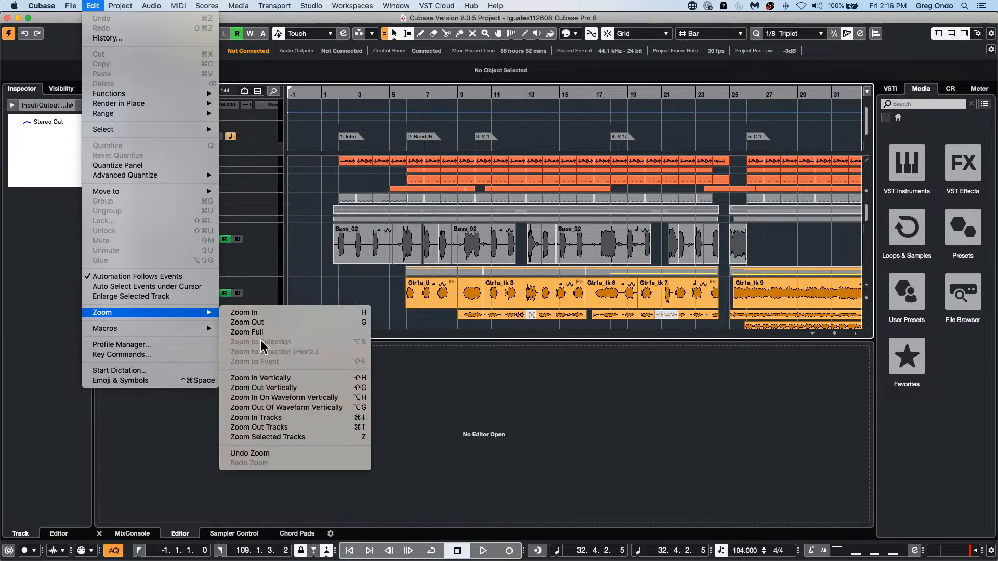
{"action": "left_click", "coordinate": [314, 333]}
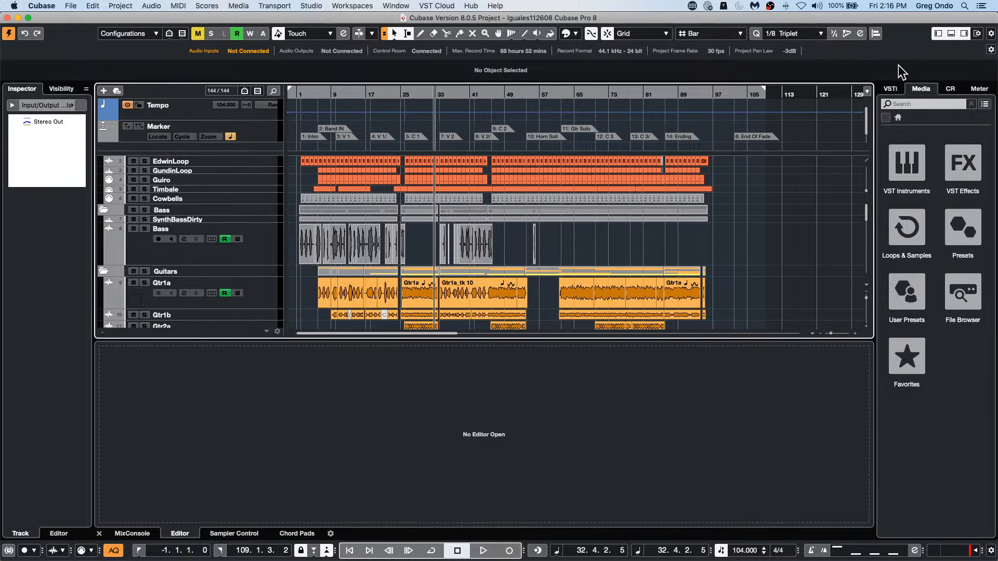
Step: Hide the lower zone and enable the Overview line in the project window layout
{"action": "left_click", "coordinate": [951, 34]}
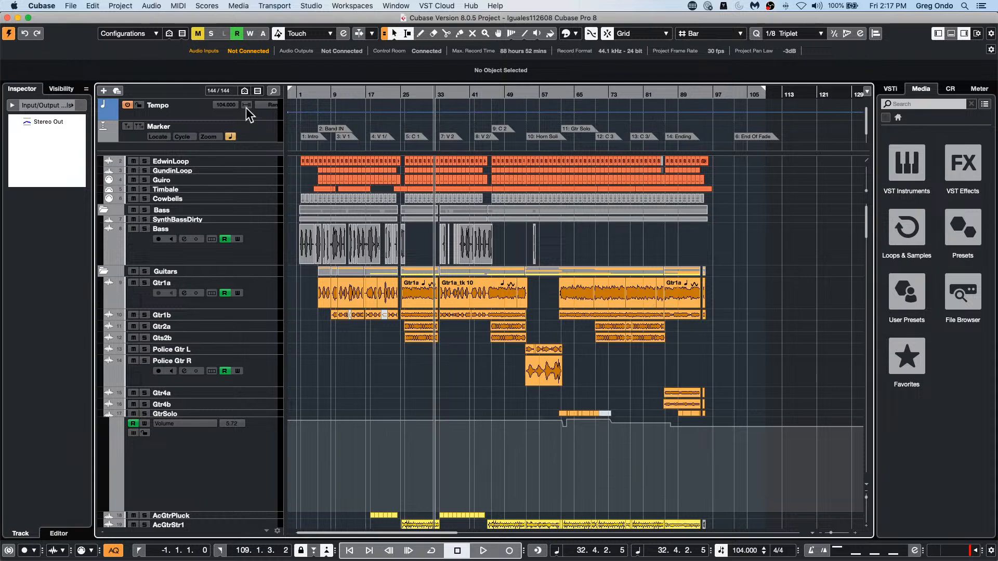
{"action": "left_click", "coordinate": [992, 34]}
{"action": "left_click", "coordinate": [980, 13]}
{"action": "left_click", "coordinate": [977, 34]}
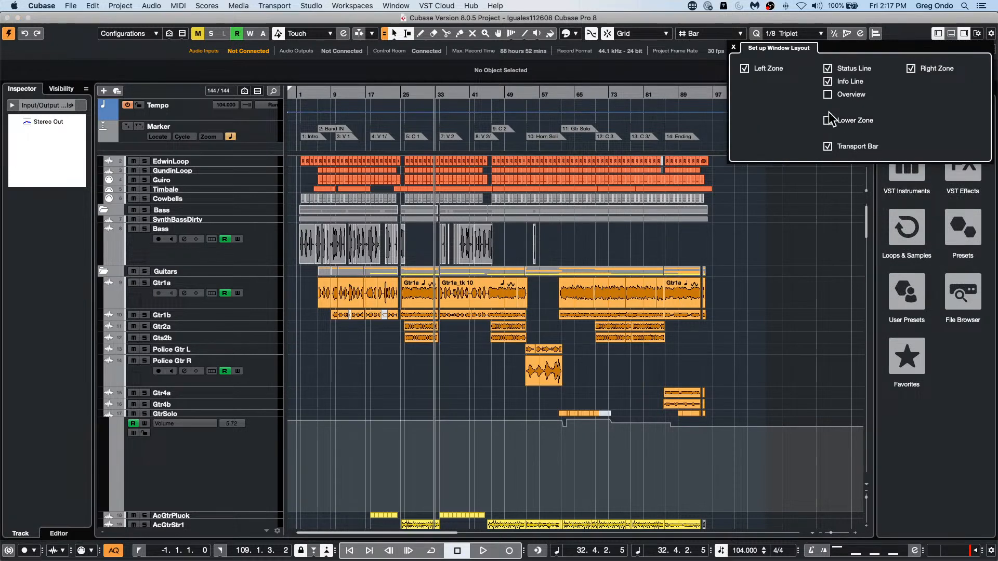
{"action": "left_click", "coordinate": [827, 94]}
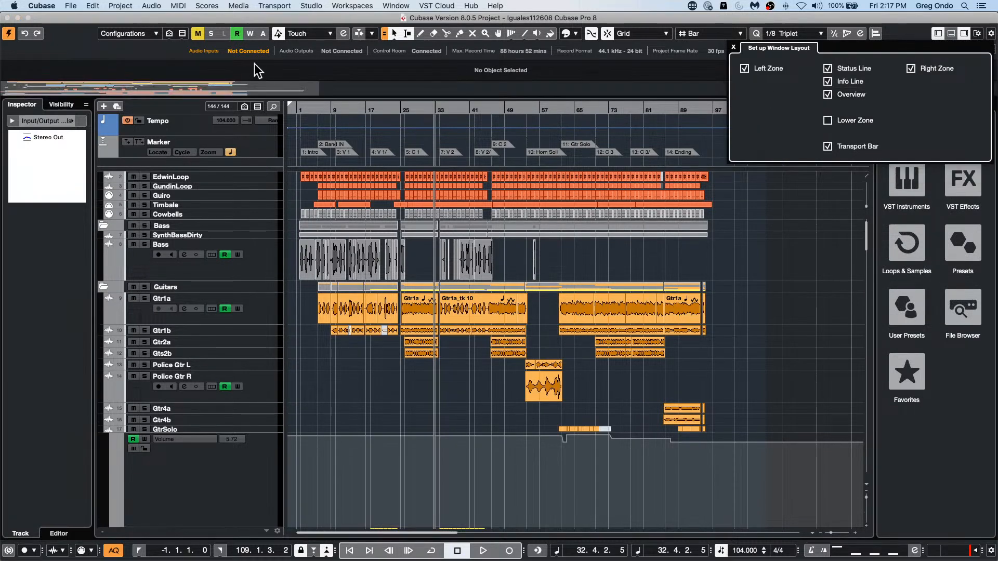
{"action": "left_click", "coordinate": [166, 77]}
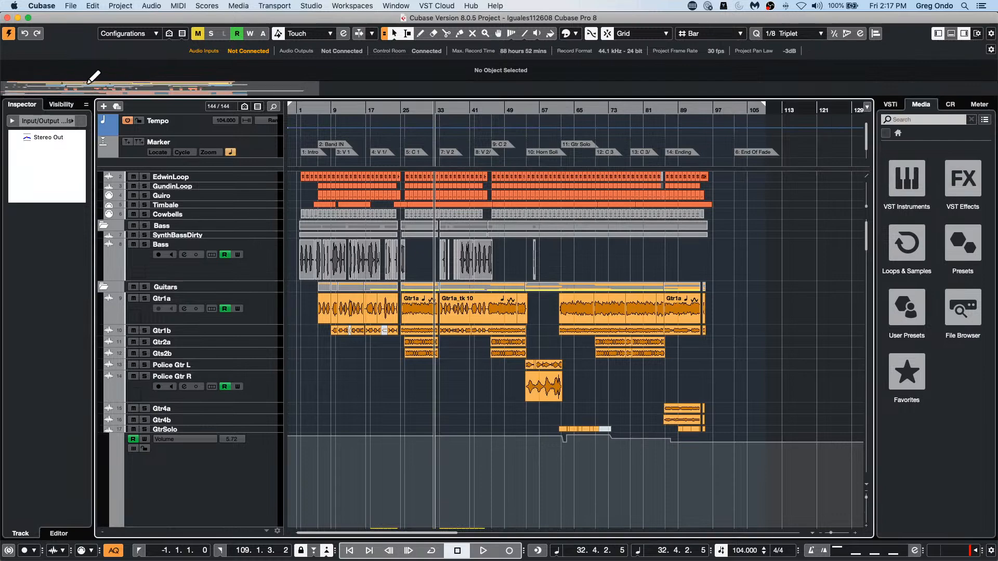
Step: Focus the arrangement on about bars 58 to 69 using the overview line, and review the Project Setup settings, cancelling the dialog
{"action": "mouse_move", "coordinate": [93, 86]}
{"action": "left_mouse_down"}
{"action": "mouse_move", "coordinate": [135, 86]}
{"action": "mouse_move", "coordinate": [70, 88]}
{"action": "mouse_move", "coordinate": [170, 91]}
{"action": "left_mouse_up"}
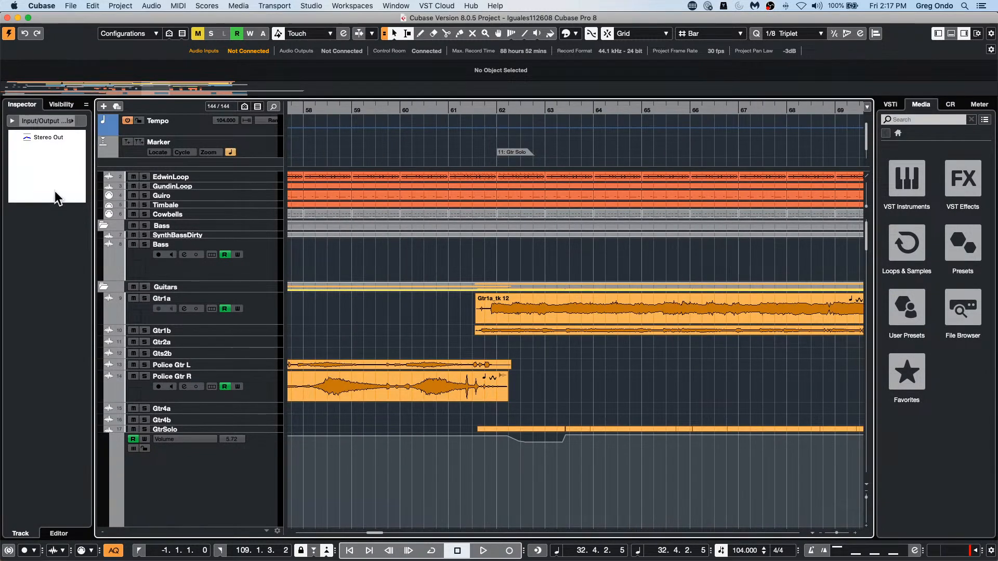
{"action": "key", "text": "shift+s"}
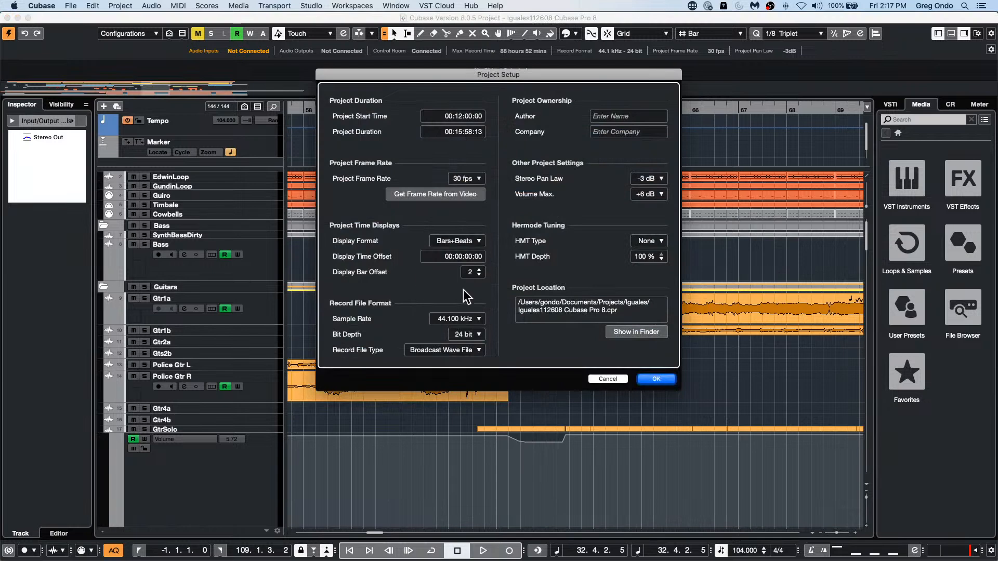
{"action": "left_click", "coordinate": [614, 381]}
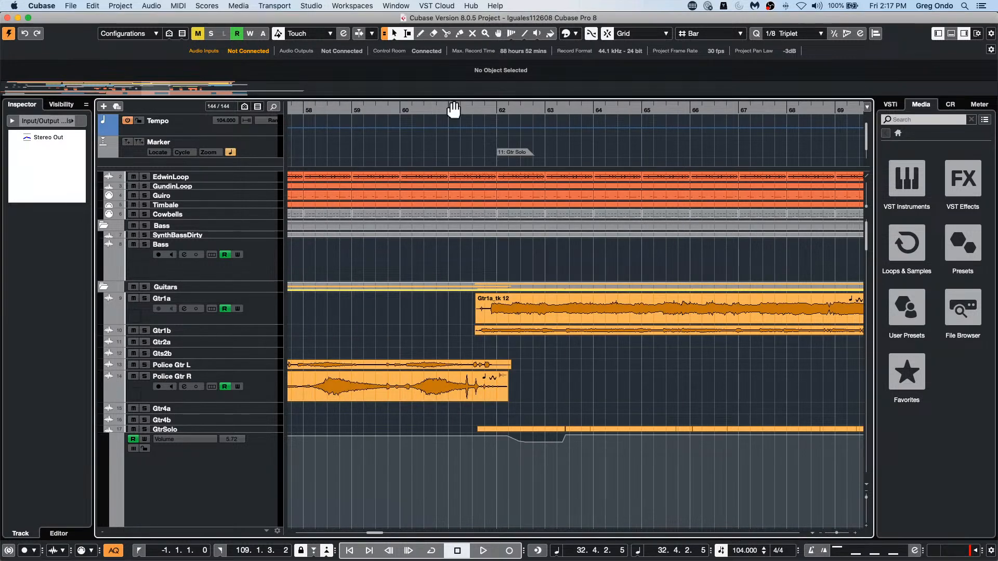
Step: Browse the Zoom commands, then widen and reposition the overview line's view range so the whole arrangement from bar 1 fits in the window
{"action": "left_click", "coordinate": [92, 6]}
{"action": "mouse_move", "coordinate": [142, 315]}
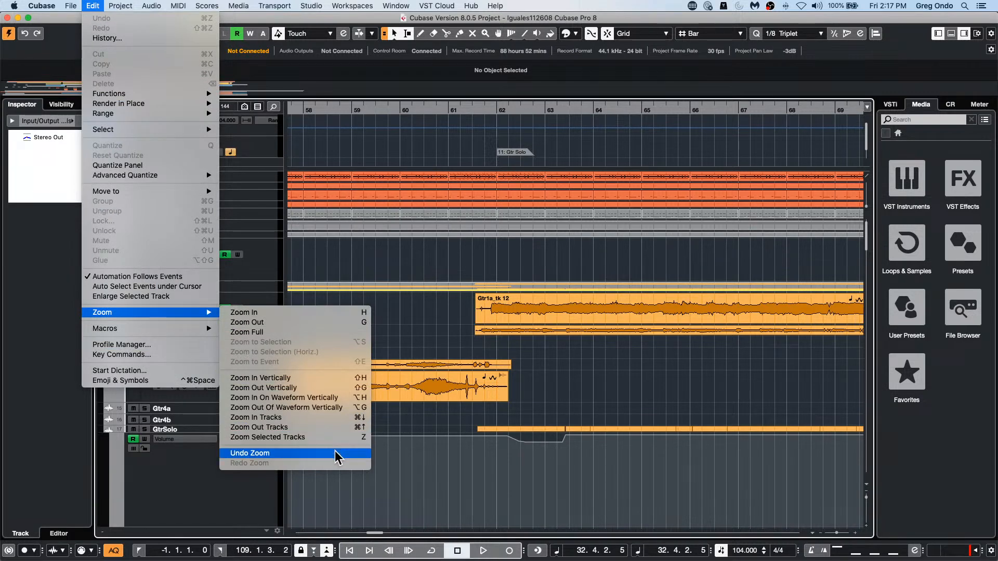
{"action": "left_click", "coordinate": [323, 335]}
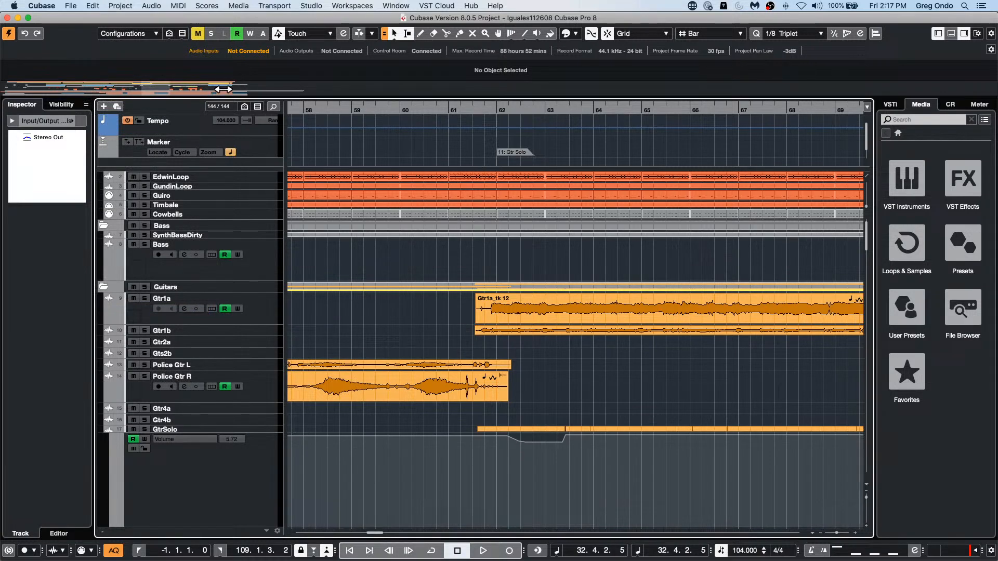
{"action": "left_click_drag", "start_coordinate": [232, 84], "coordinate": [306, 99]}
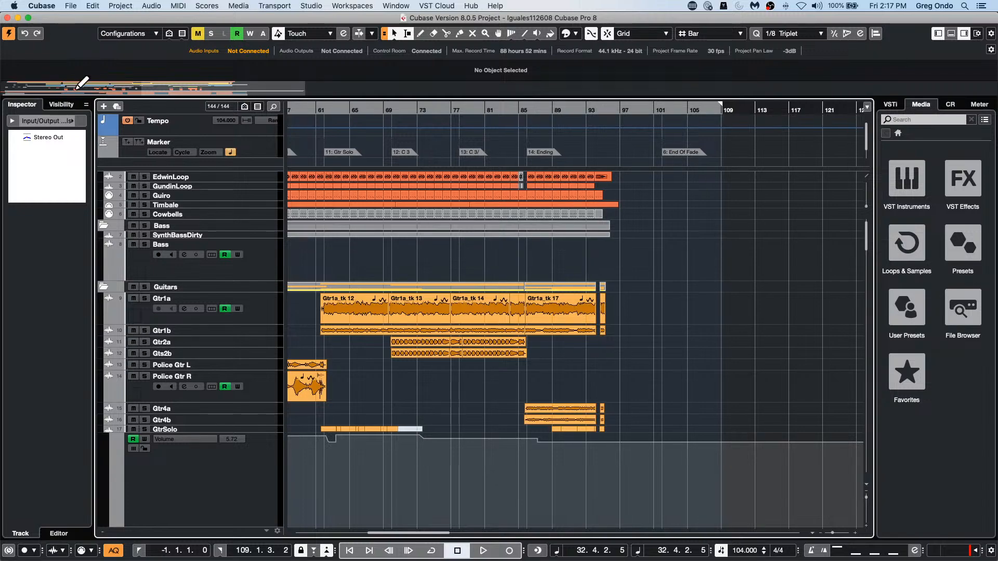
{"action": "left_click_drag", "start_coordinate": [69, 89], "coordinate": [0, 77]}
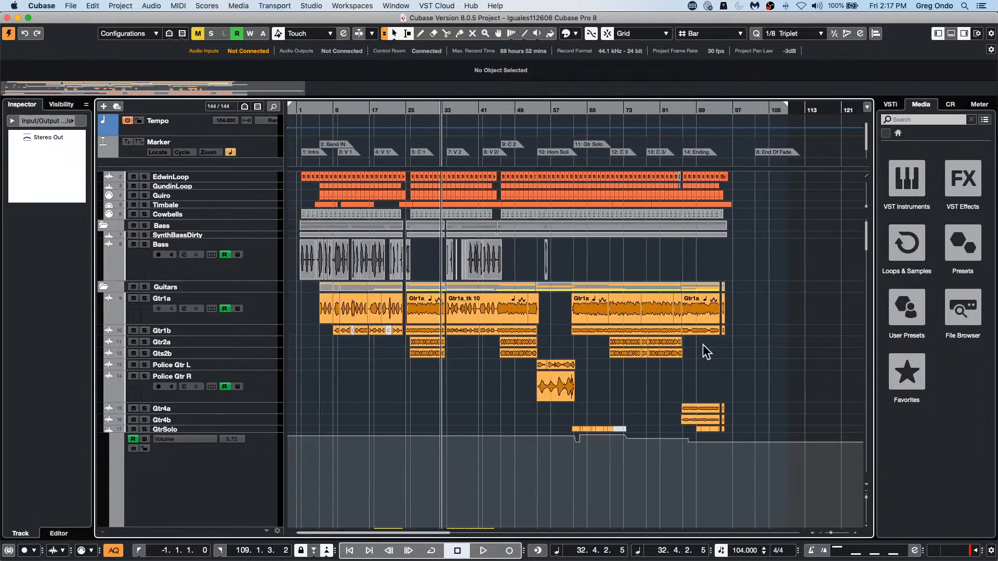
{"action": "scroll", "coordinate": [353, 369], "scroll_direction": "down", "scroll_amount": 2}
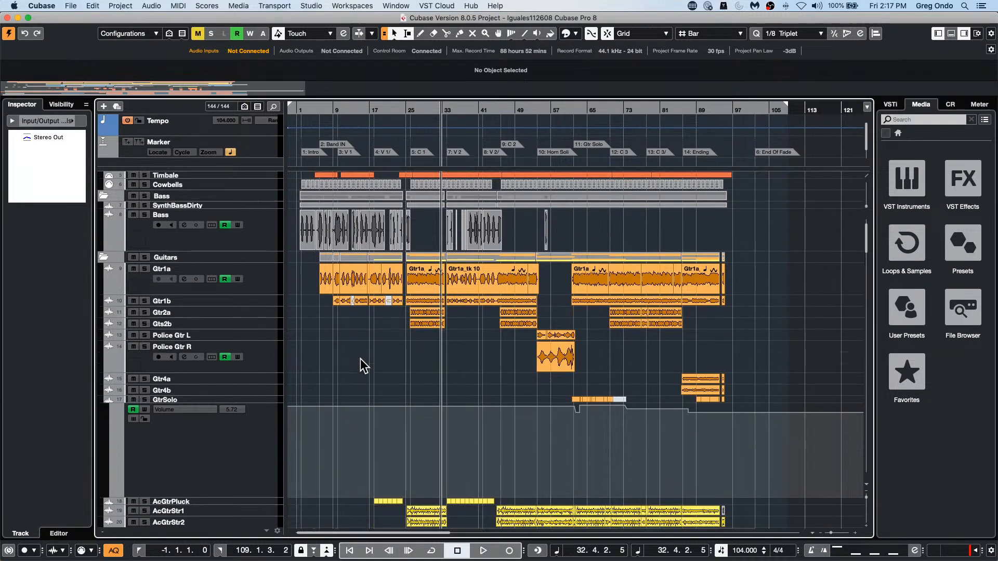
{"action": "scroll", "coordinate": [363, 364], "scroll_direction": "up", "scroll_amount": 3}
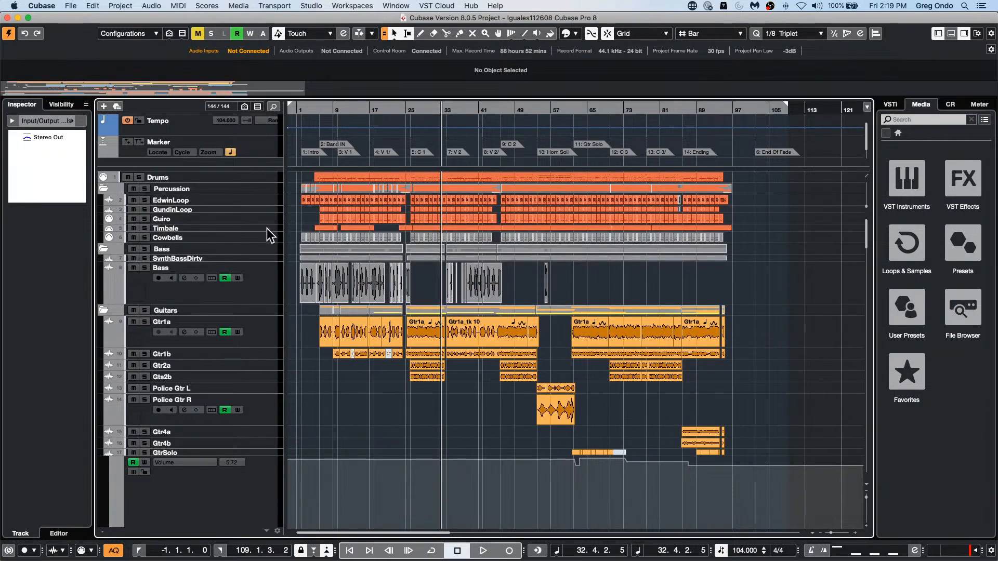
Step: Find the track by searching for "piano" and select the Piano track in the Keyboards folder
{"action": "scroll", "coordinate": [263, 239], "scroll_direction": "down", "scroll_amount": 15}
{"action": "scroll", "coordinate": [265, 253], "scroll_direction": "down", "scroll_amount": 20}
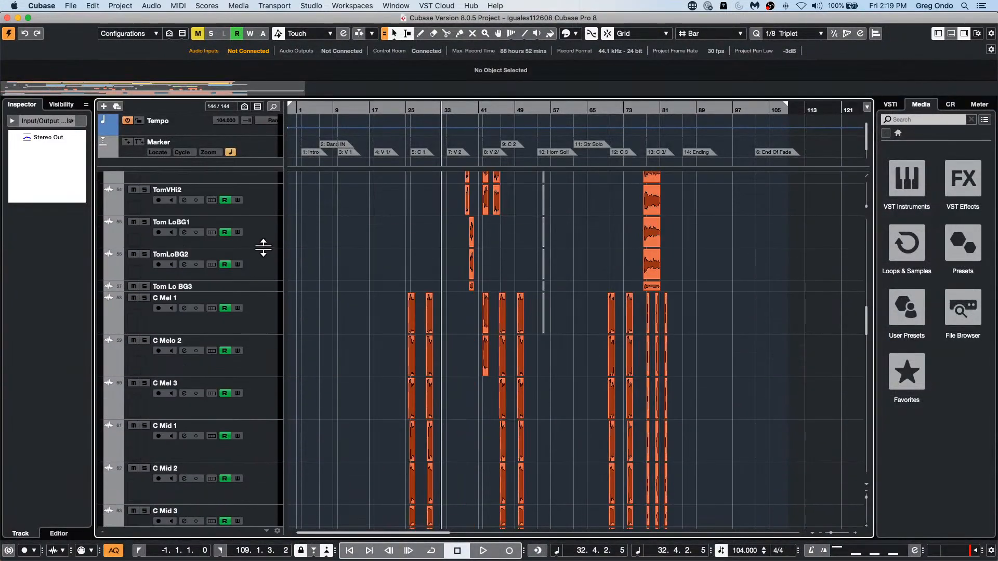
{"action": "scroll", "coordinate": [267, 254], "scroll_direction": "down", "scroll_amount": 3}
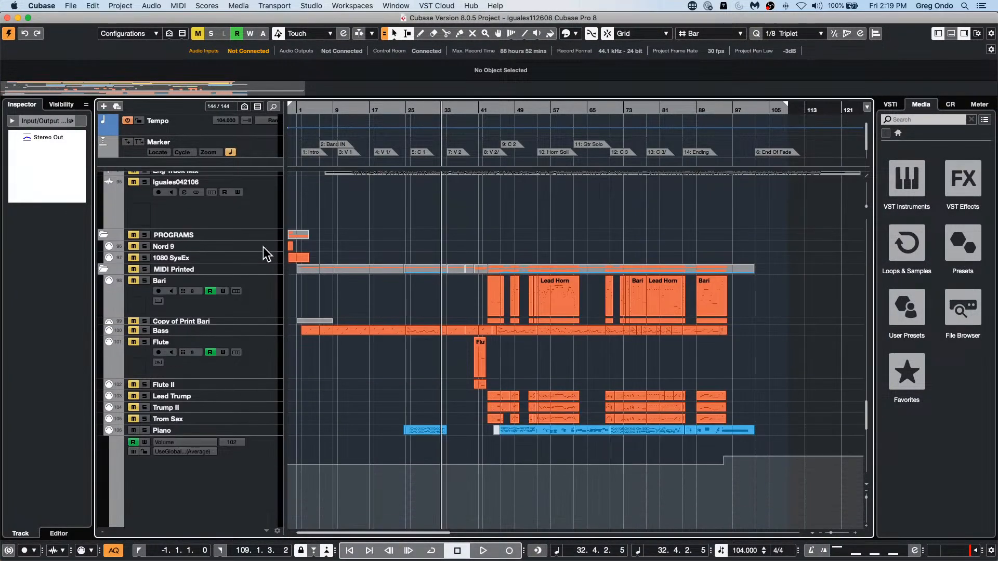
{"action": "scroll", "coordinate": [265, 234], "scroll_direction": "up", "scroll_amount": 10}
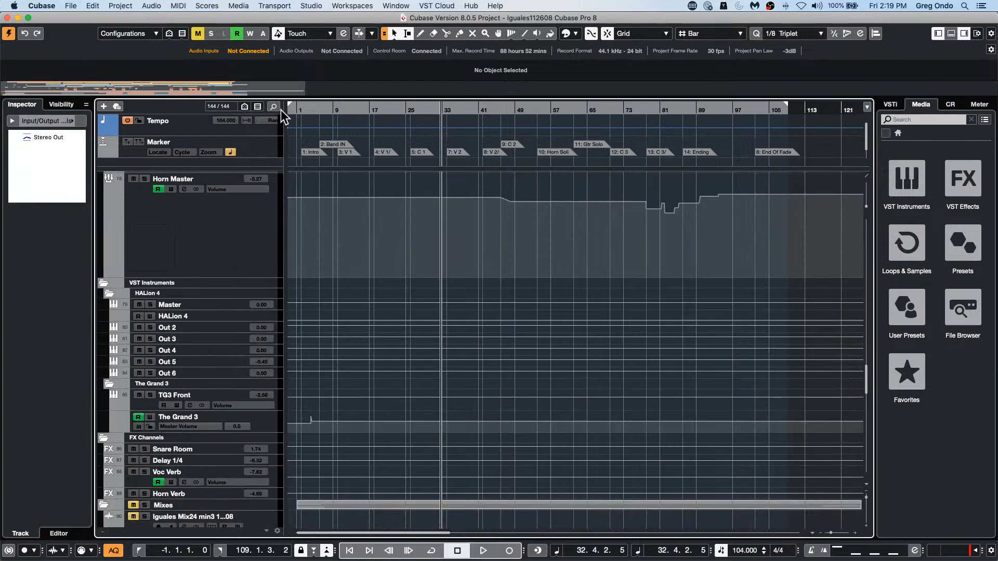
{"action": "left_click", "coordinate": [274, 107]}
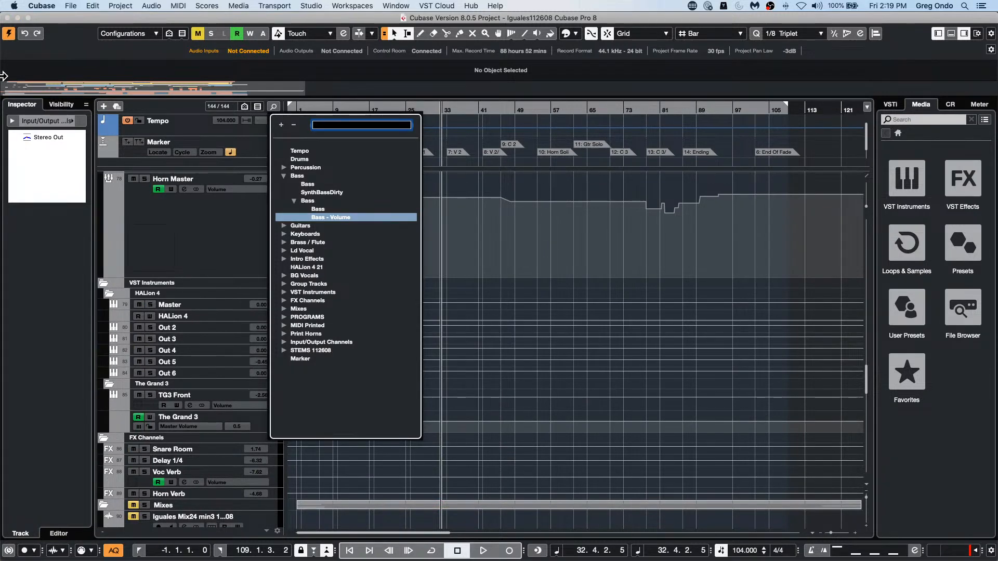
{"action": "type", "text": "piano"}
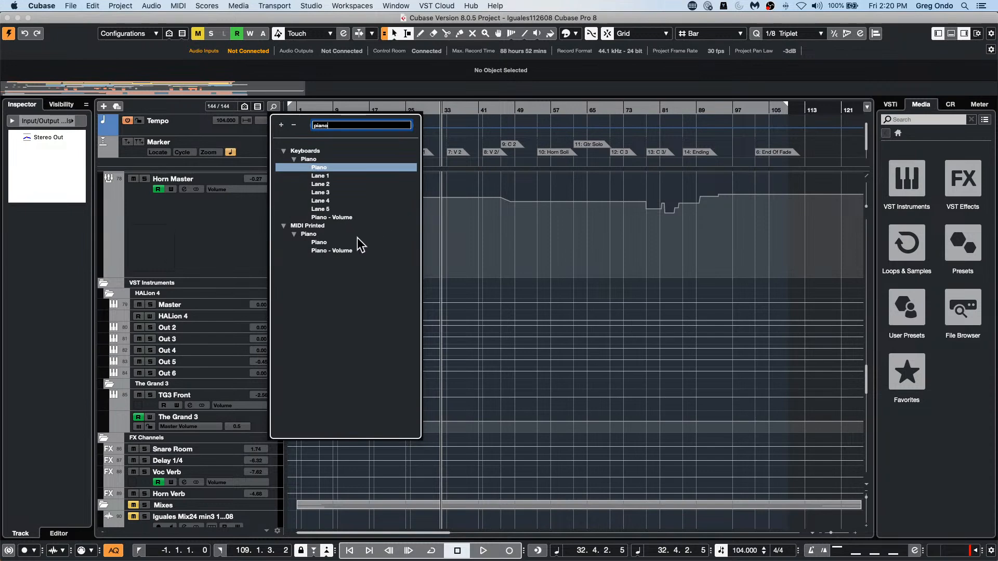
{"action": "left_click", "coordinate": [326, 167]}
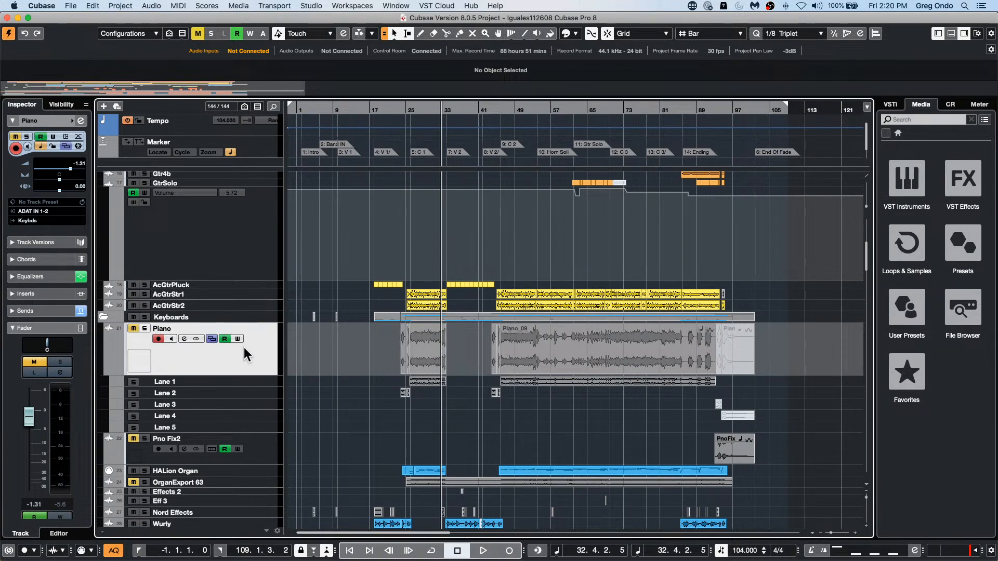
Step: Examine the project's track list from the Drums track down to the Print Horns folder
{"action": "scroll", "coordinate": [247, 355], "scroll_direction": "down", "scroll_amount": 1}
{"action": "scroll", "coordinate": [246, 353], "scroll_direction": "down", "scroll_amount": 1}
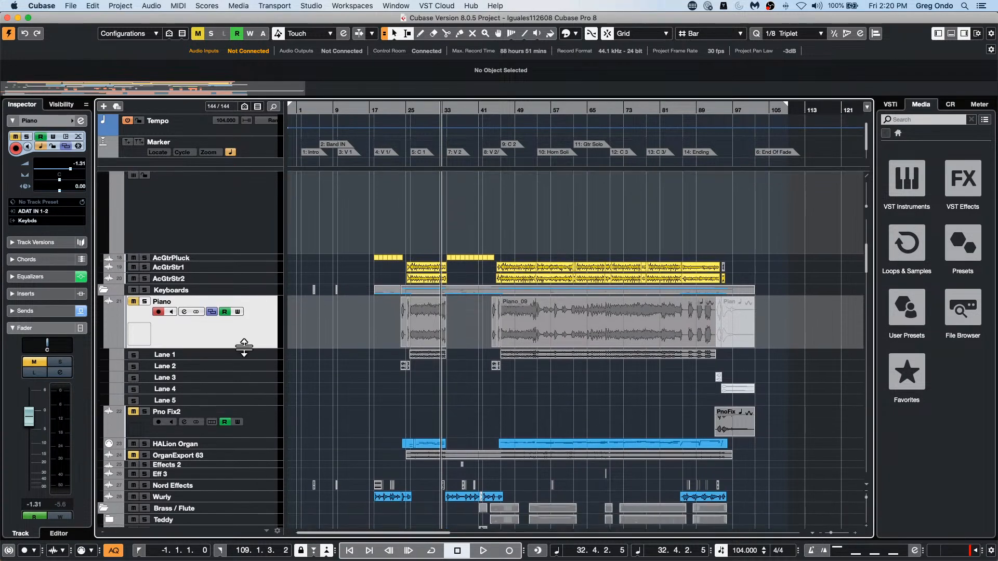
{"action": "scroll", "coordinate": [247, 353], "scroll_direction": "up", "scroll_amount": 1}
{"action": "scroll", "coordinate": [246, 350], "scroll_direction": "up", "scroll_amount": 15}
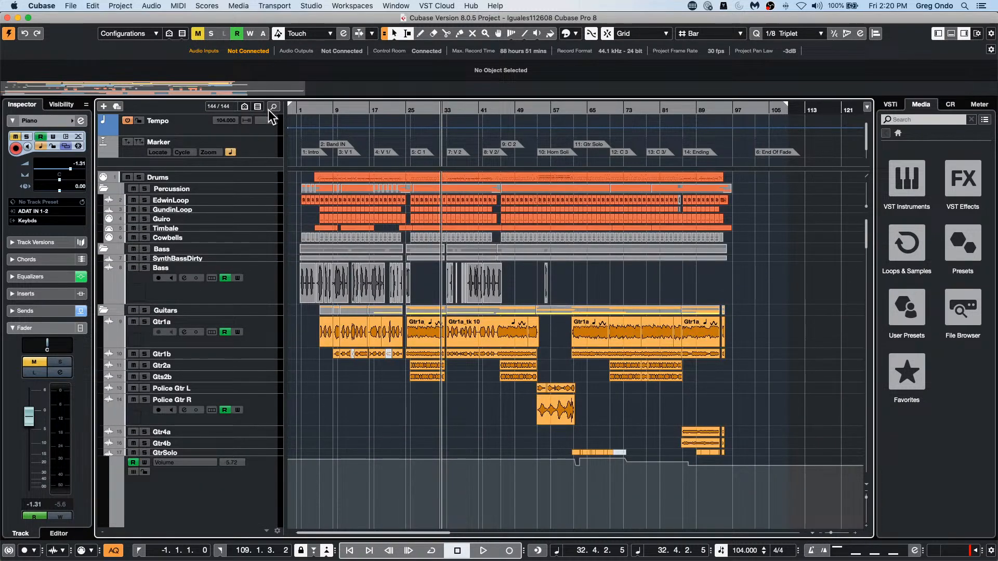
{"action": "scroll", "coordinate": [217, 238], "scroll_direction": "down", "scroll_amount": 20}
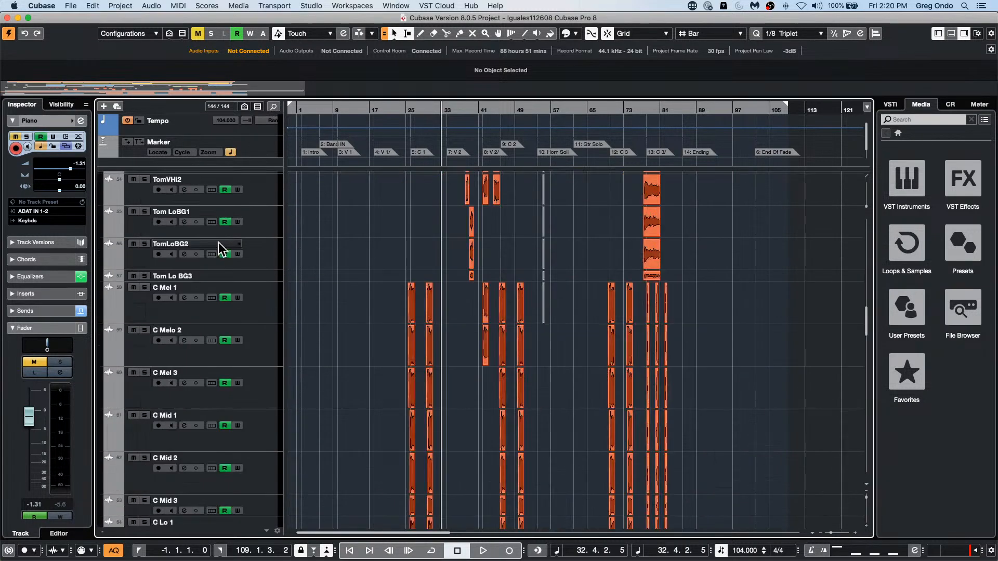
{"action": "scroll", "coordinate": [219, 239], "scroll_direction": "up", "scroll_amount": 5}
{"action": "scroll", "coordinate": [219, 240], "scroll_direction": "down", "scroll_amount": 8}
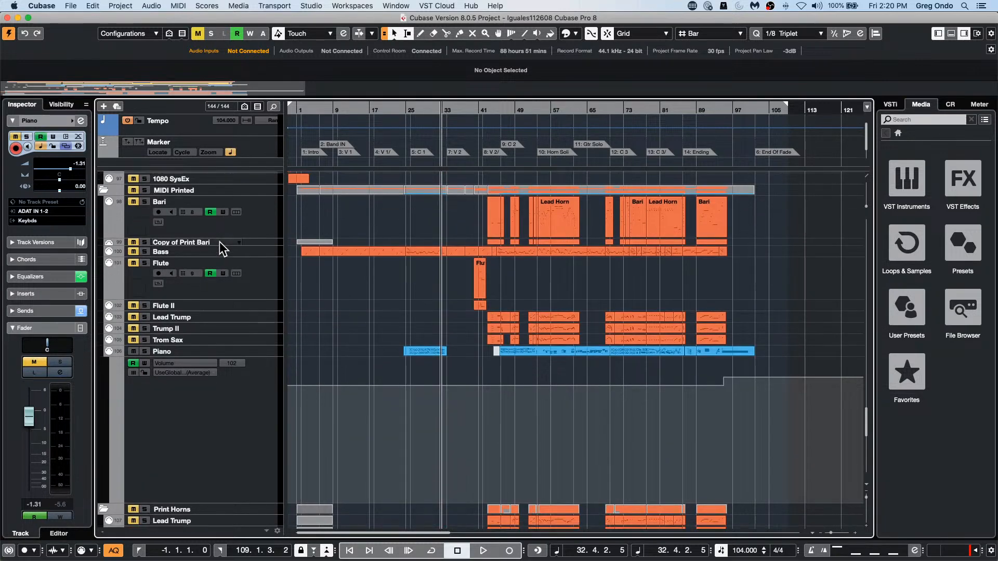
{"action": "scroll", "coordinate": [224, 246], "scroll_direction": "down", "scroll_amount": 2}
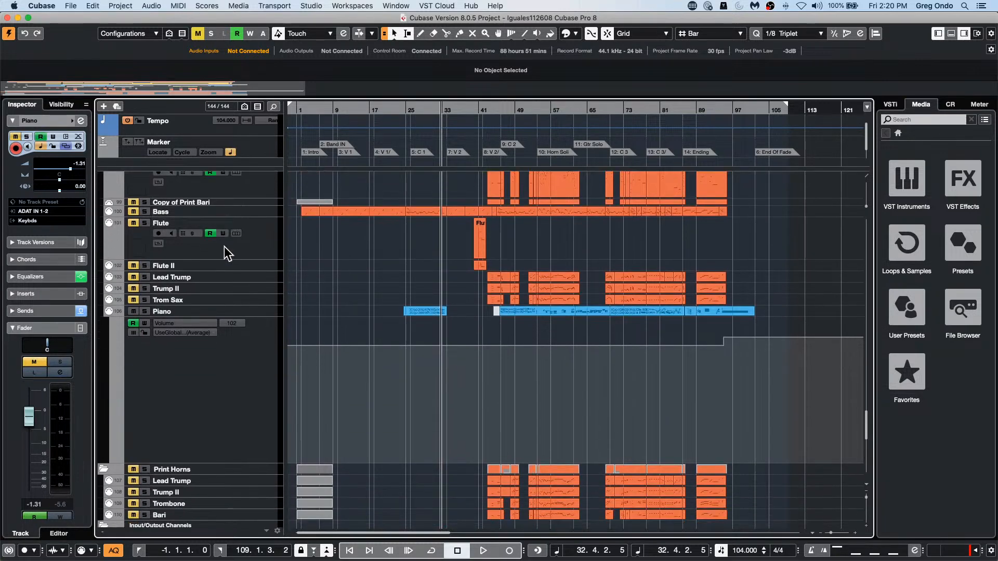
{"action": "scroll", "coordinate": [318, 300], "scroll_direction": "down", "scroll_amount": 5}
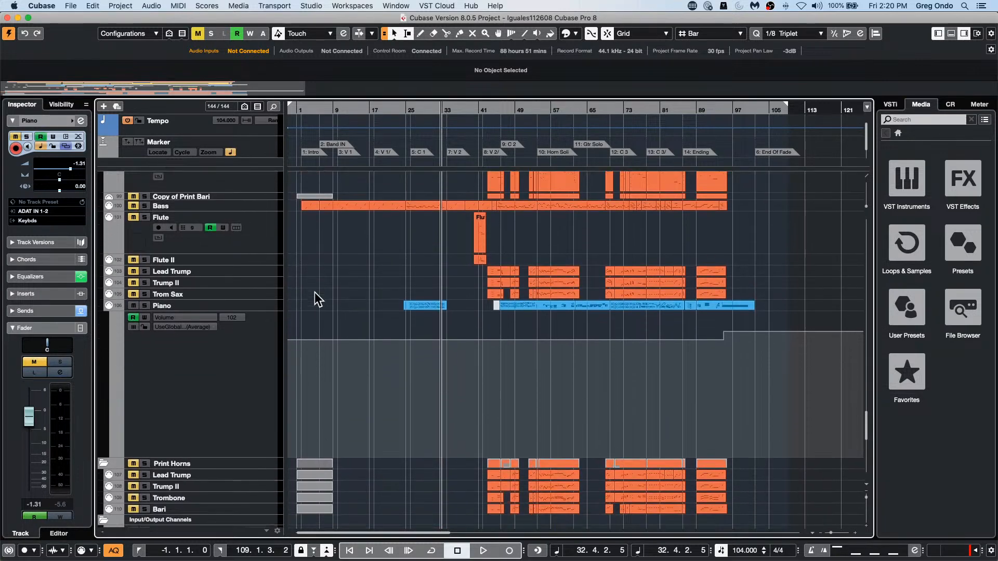
{"action": "scroll", "coordinate": [319, 292], "scroll_direction": "up", "scroll_amount": 15}
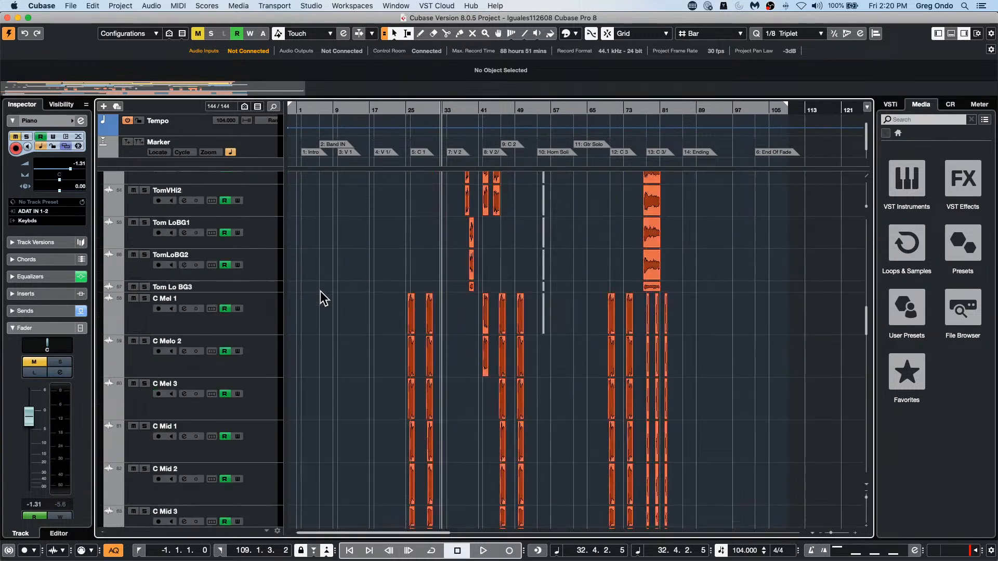
Step: Switch to the recent project be someone, activate it and select The Grand's MIDI part
{"action": "left_click", "coordinate": [70, 6]}
{"action": "mouse_move", "coordinate": [109, 201]}
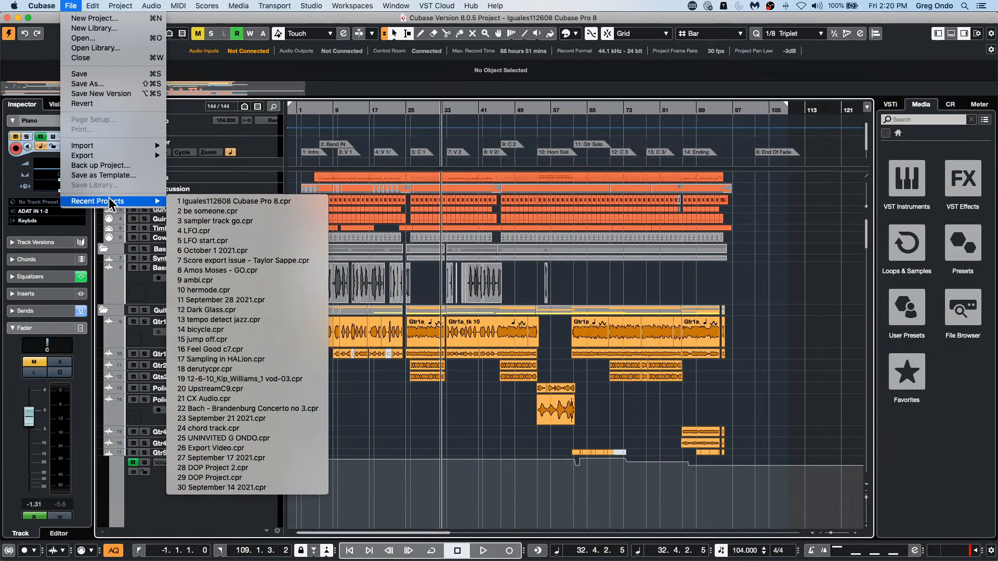
{"action": "left_click", "coordinate": [264, 210]}
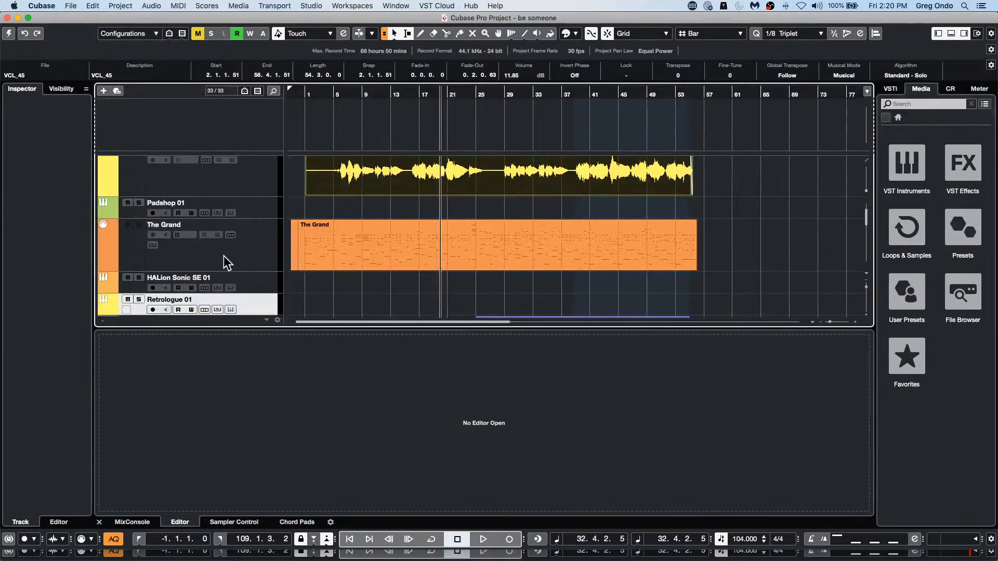
{"action": "left_click", "coordinate": [9, 36]}
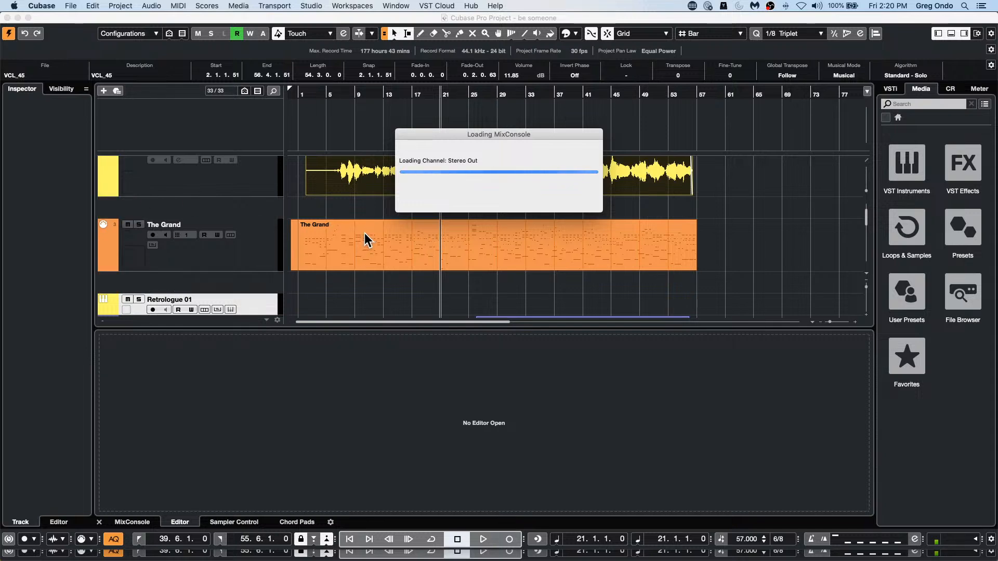
{"action": "left_click", "coordinate": [439, 258]}
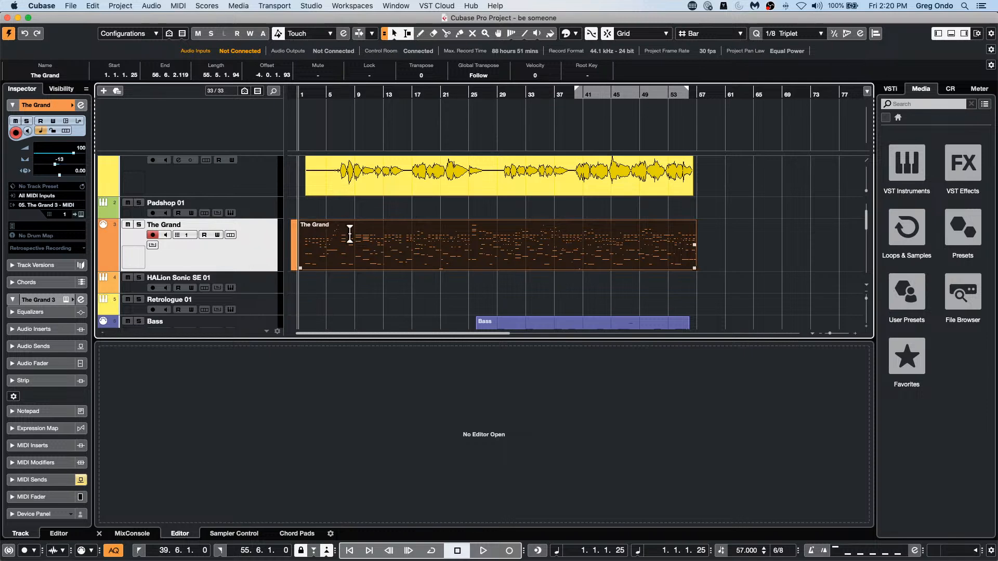
Step: Toggle the primary time format between timecode and bars and beats several times, ending on bars and beats
{"action": "key", "text": "period"}
{"action": "key", "text": "period"}
{"action": "key", "text": "period"}
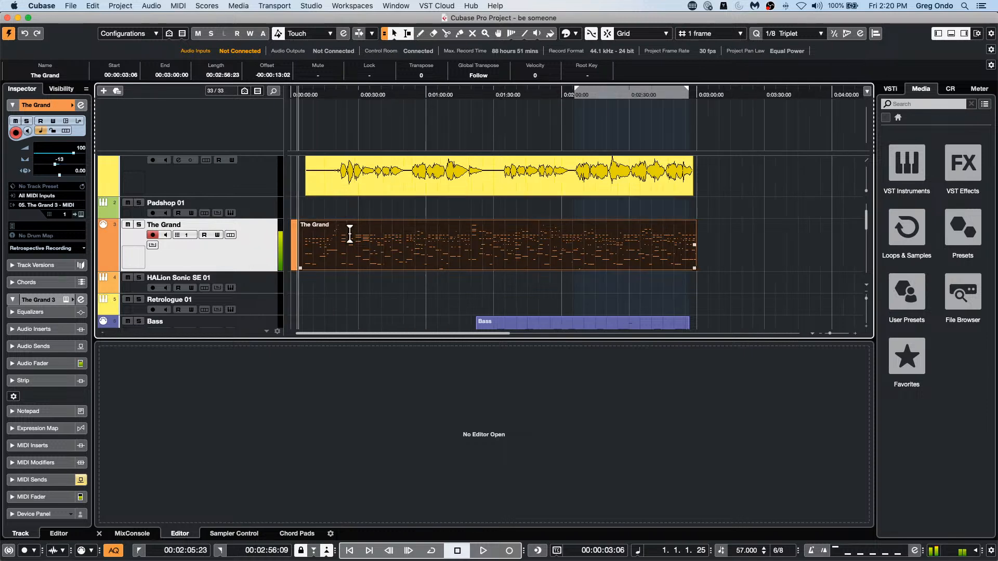
{"action": "key", "text": "period"}
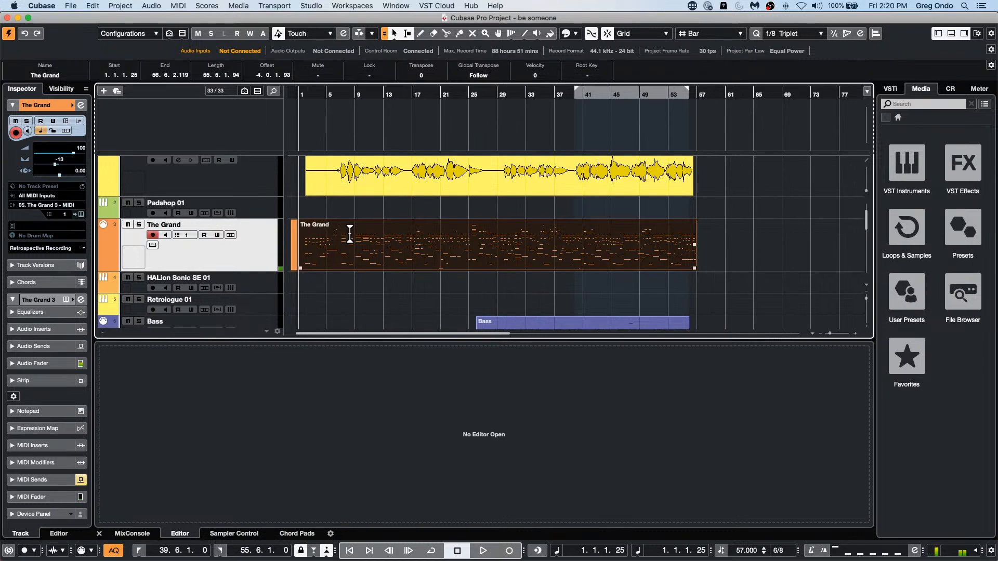
{"action": "key", "text": "period"}
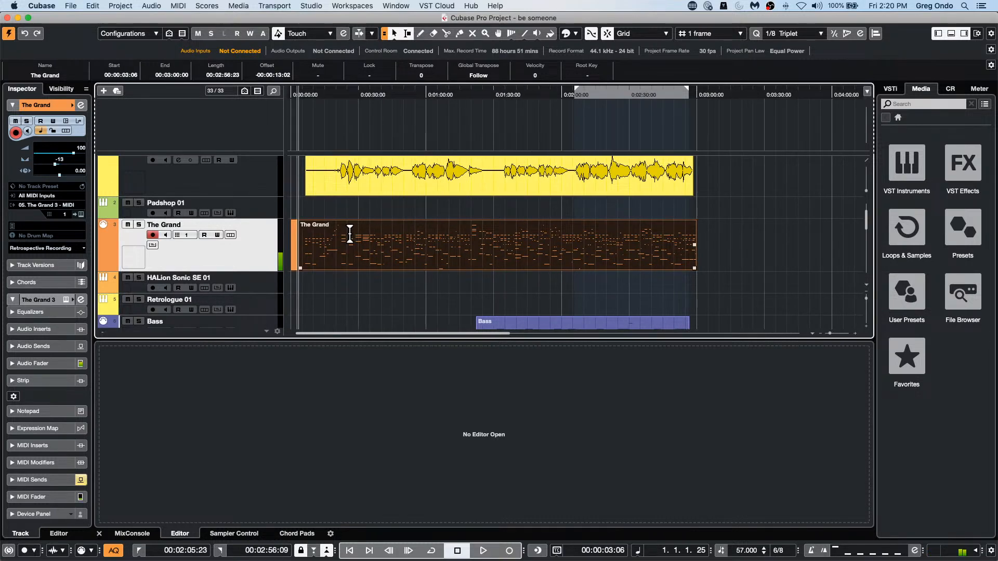
{"action": "key", "text": "period"}
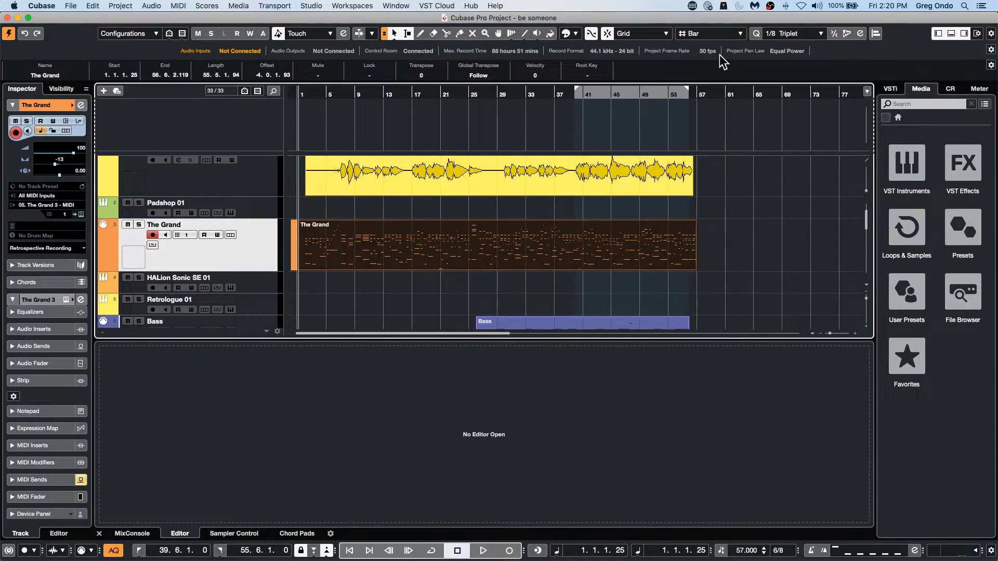
Step: Look over the Add Track types offered for The Grand track, closing the list without adding a track
{"action": "left_click", "coordinate": [753, 92]}
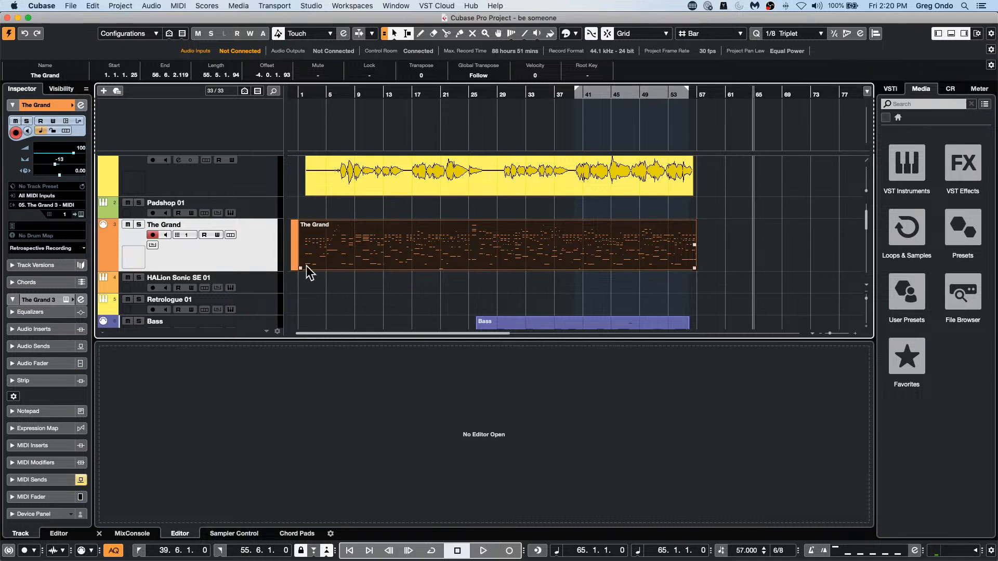
{"action": "right_click", "coordinate": [249, 256]}
{"action": "mouse_move", "coordinate": [283, 260]}
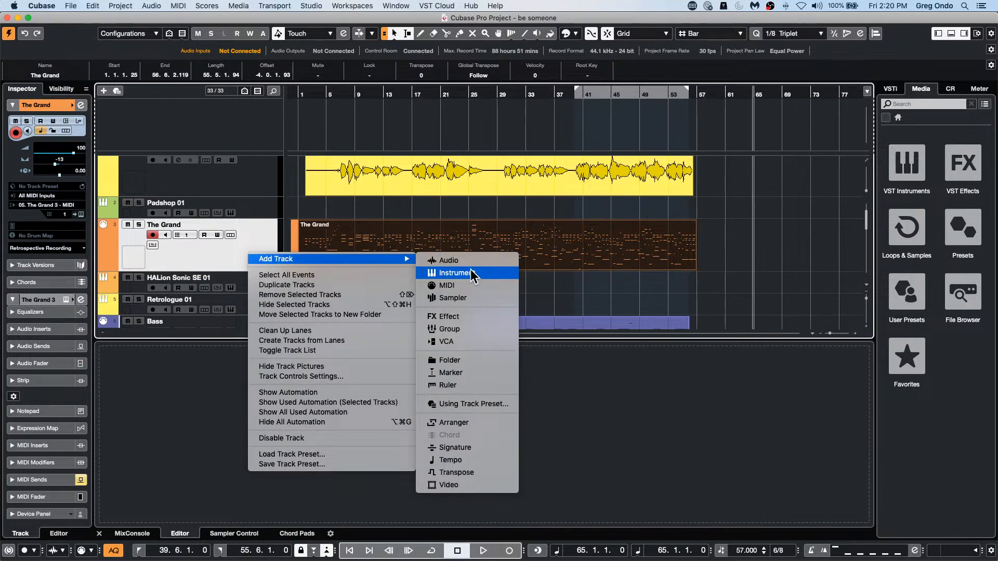
{"action": "left_click", "coordinate": [221, 261]}
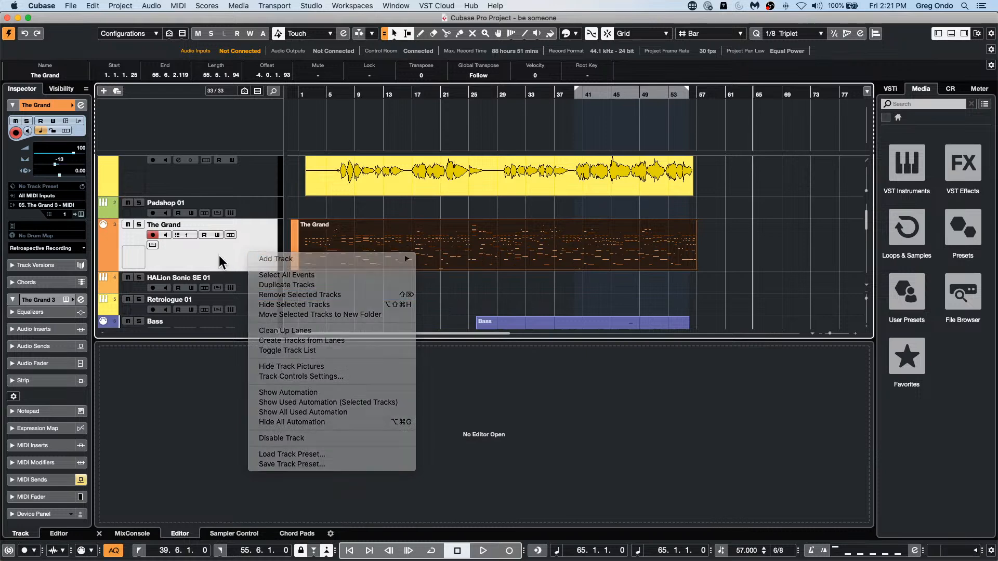
{"action": "left_click", "coordinate": [367, 297]}
{"action": "left_click", "coordinate": [244, 264]}
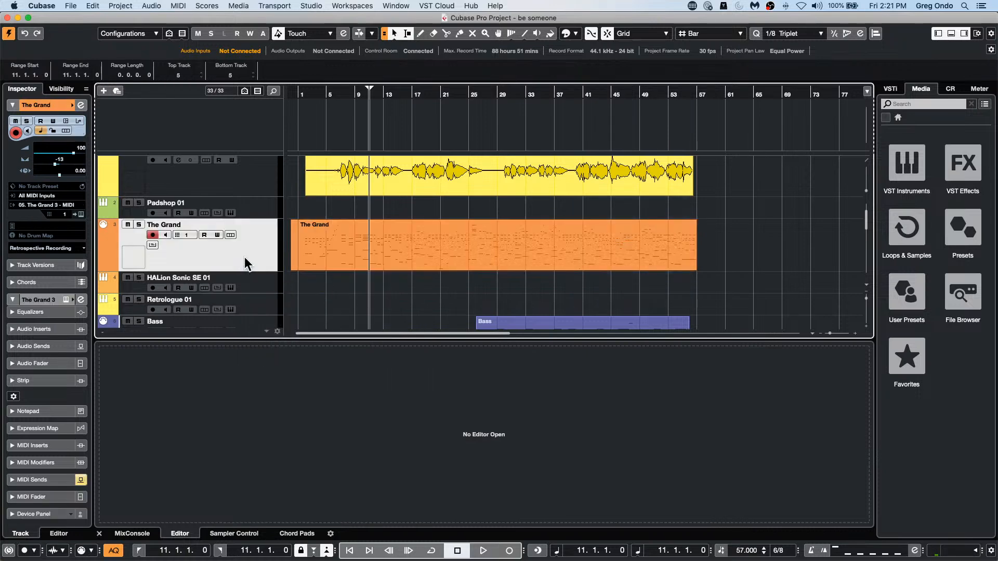
{"action": "right_click", "coordinate": [245, 258]}
{"action": "mouse_move", "coordinate": [353, 260]}
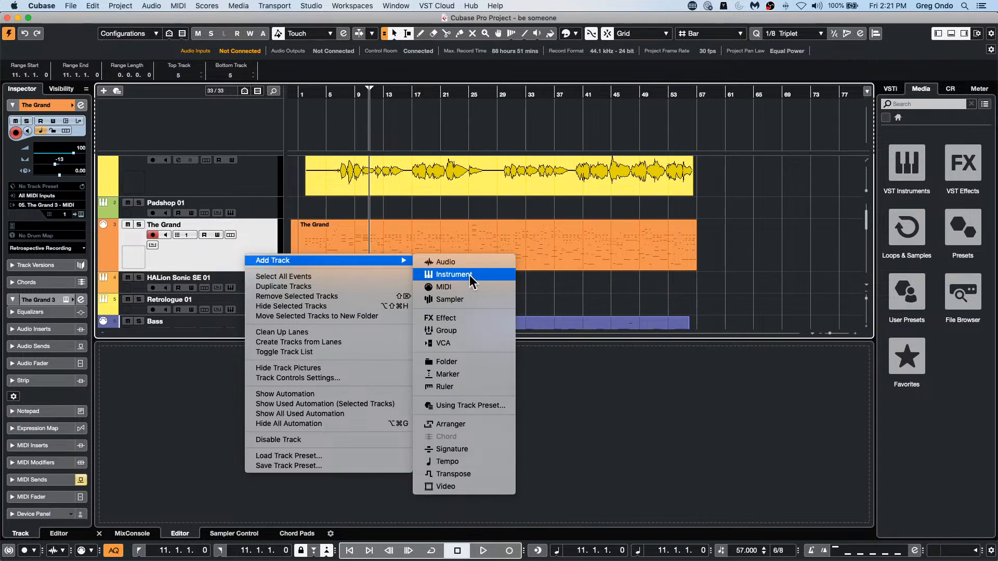
{"action": "left_click", "coordinate": [570, 292]}
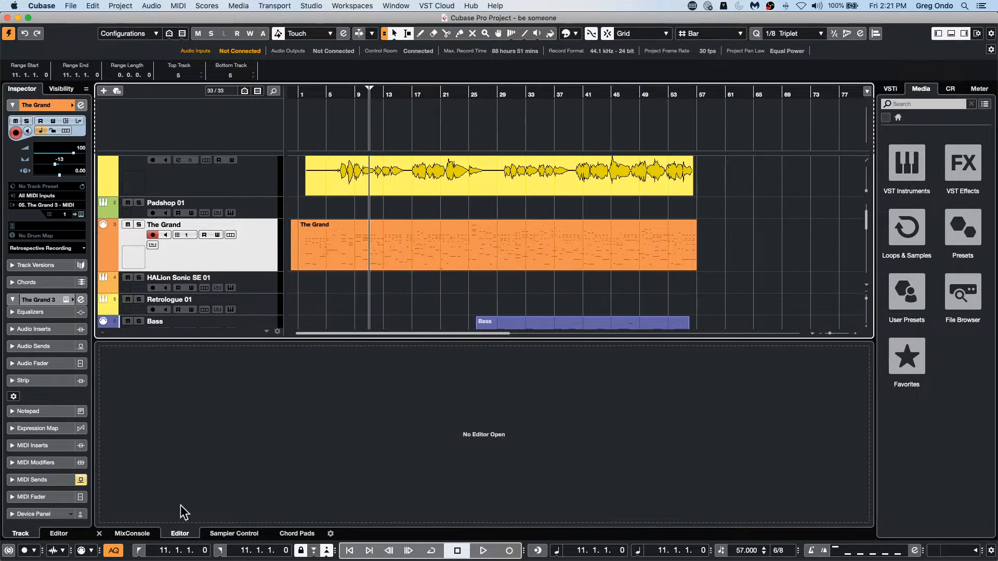
{"action": "left_click", "coordinate": [131, 533]}
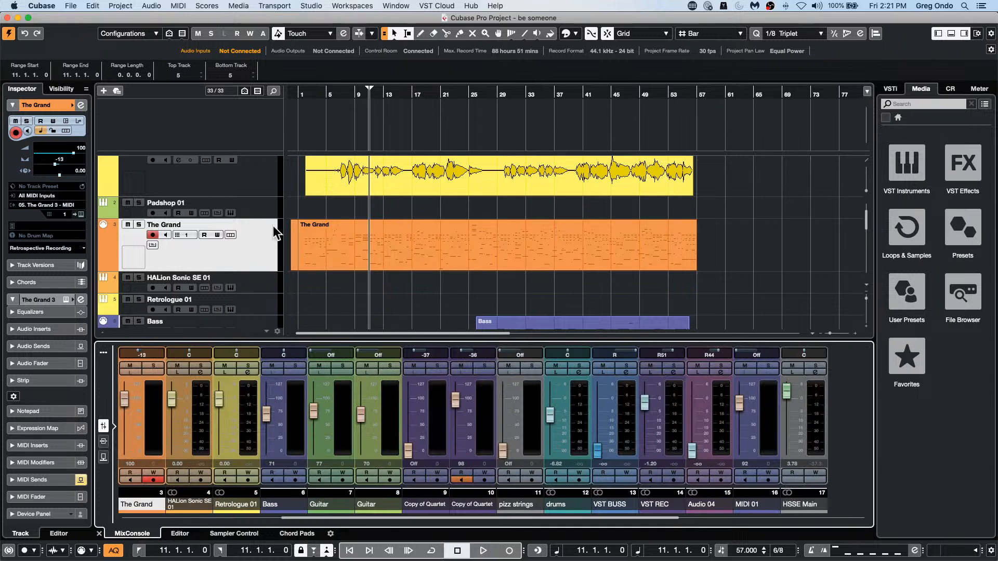
{"action": "right_click", "coordinate": [156, 411]}
{"action": "scroll", "coordinate": [233, 453], "scroll_direction": "down", "scroll_amount": 5}
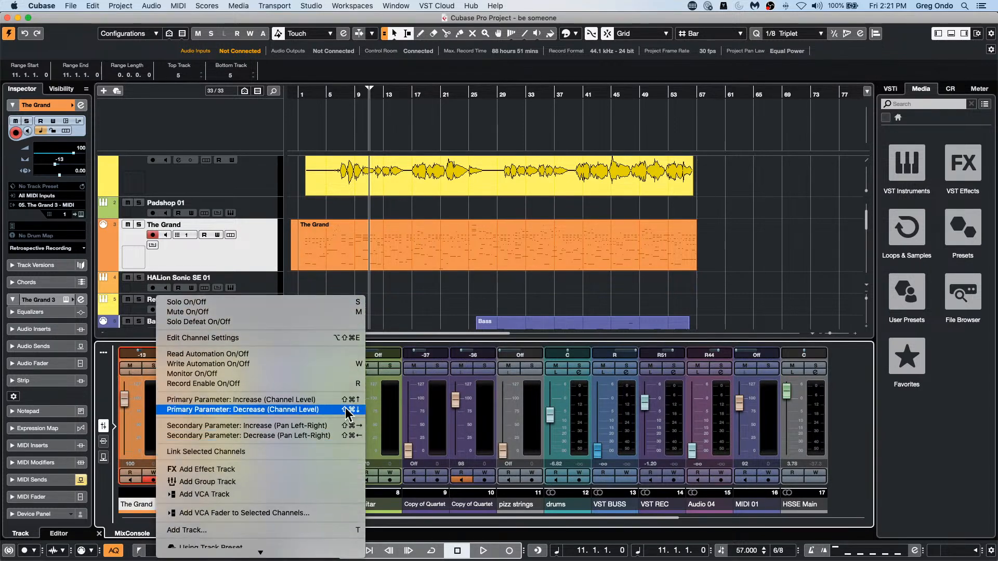
{"action": "scroll", "coordinate": [304, 543], "scroll_direction": "down", "scroll_amount": 3}
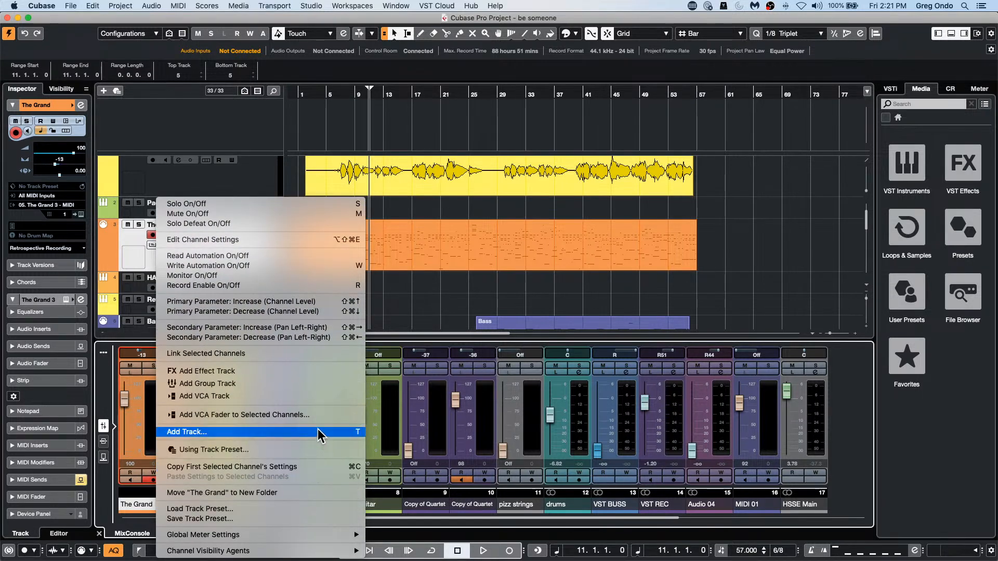
{"action": "left_click", "coordinate": [150, 379]}
Step: Add one stereo group track below The Grand, routed to the Stereo output and created outside a folder
{"action": "right_click", "coordinate": [230, 251]}
{"action": "mouse_move", "coordinate": [267, 255]}
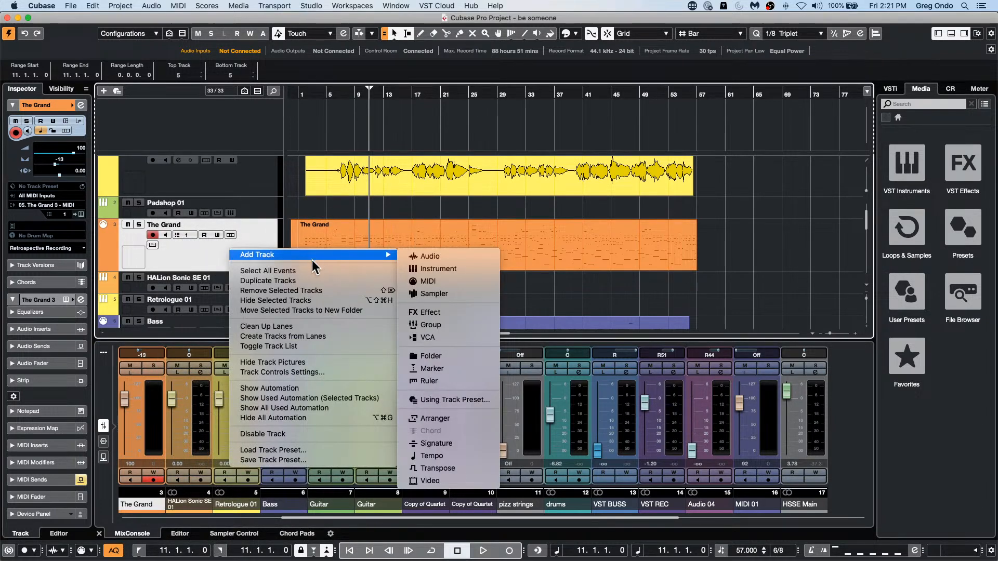
{"action": "left_click", "coordinate": [440, 327]}
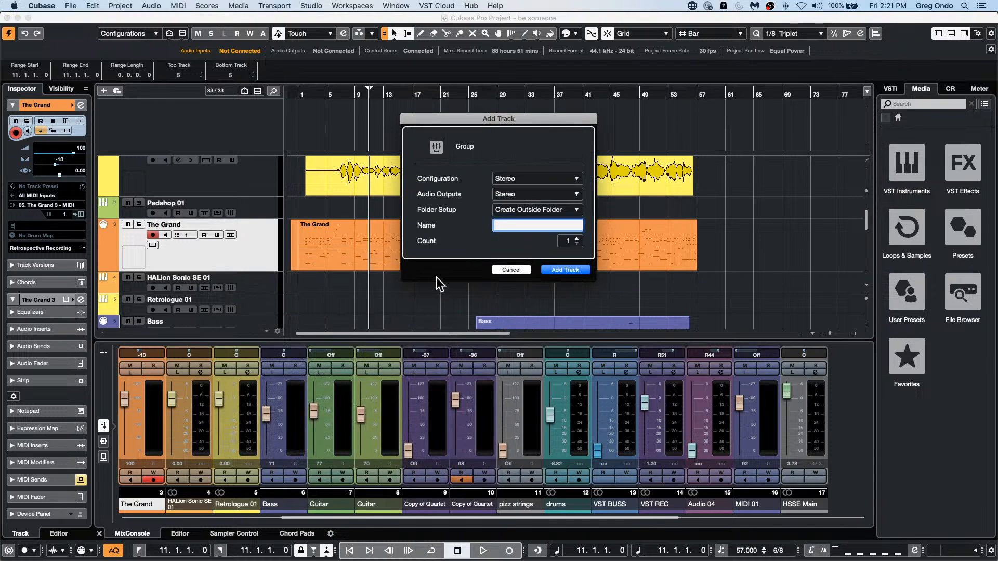
{"action": "left_click", "coordinate": [571, 271]}
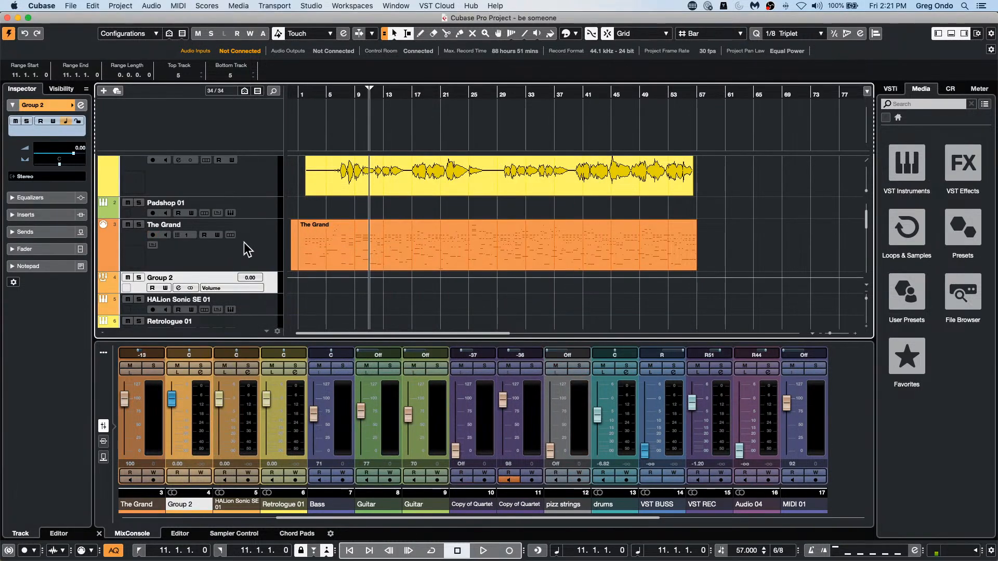
Step: Select The Grand track and look over its MIDI output routing choices, leaving the routing as it is
{"action": "left_click", "coordinate": [250, 256]}
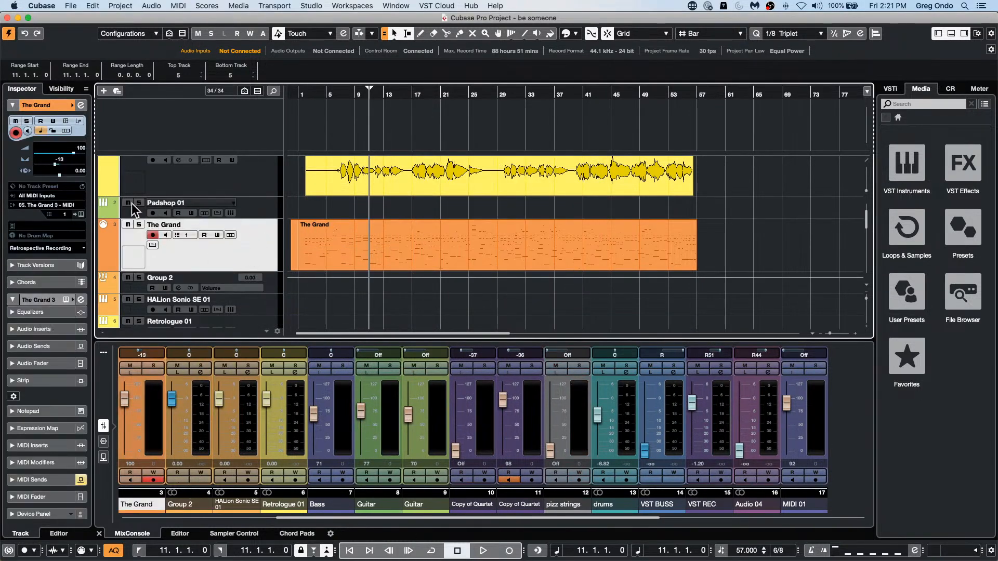
{"action": "left_click", "coordinate": [51, 205]}
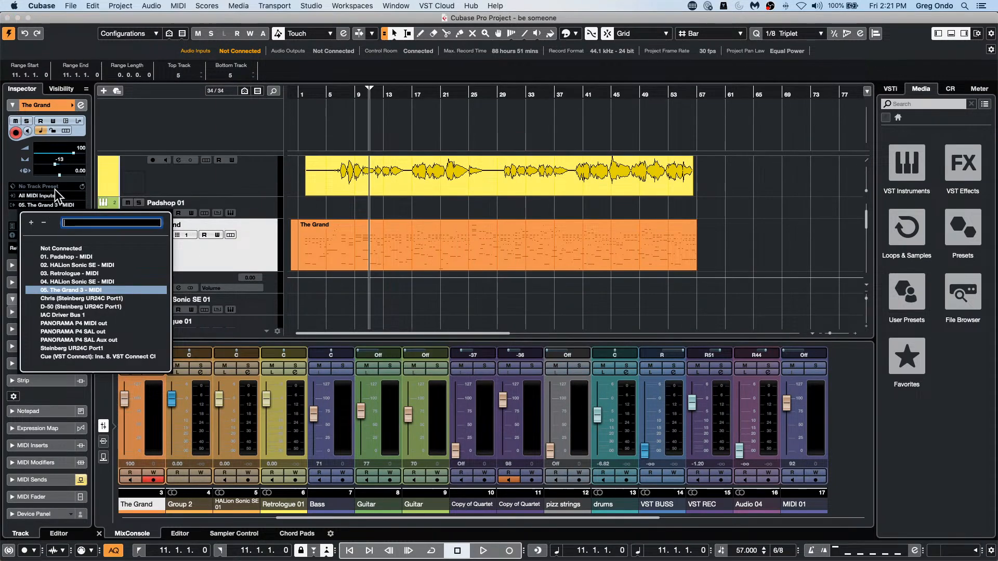
{"action": "left_click", "coordinate": [247, 244]}
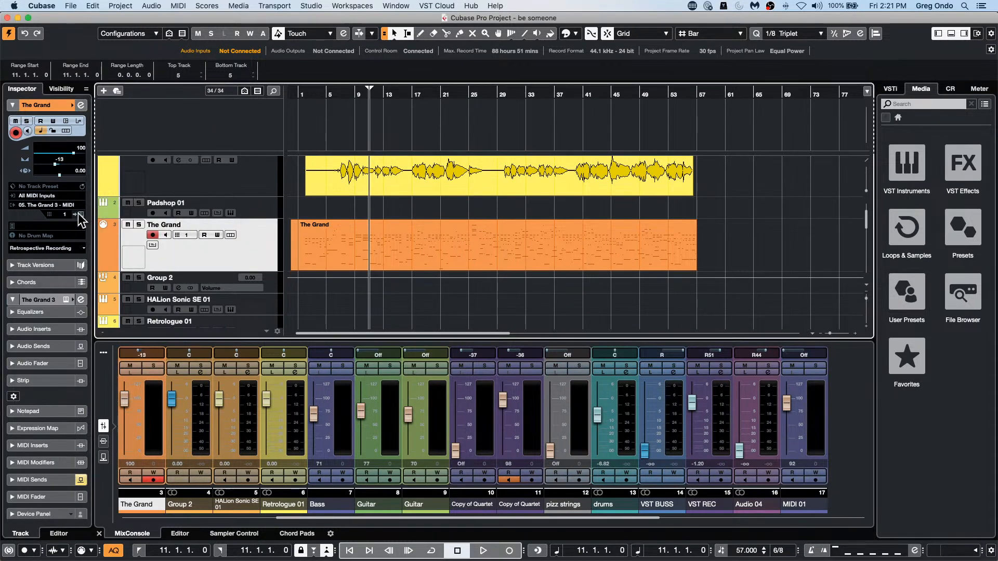
Step: In the channel settings of The Grand 3's TG3 Front output, activate a send to Group 2, and reselect The Grand track
{"action": "left_click", "coordinate": [80, 299]}
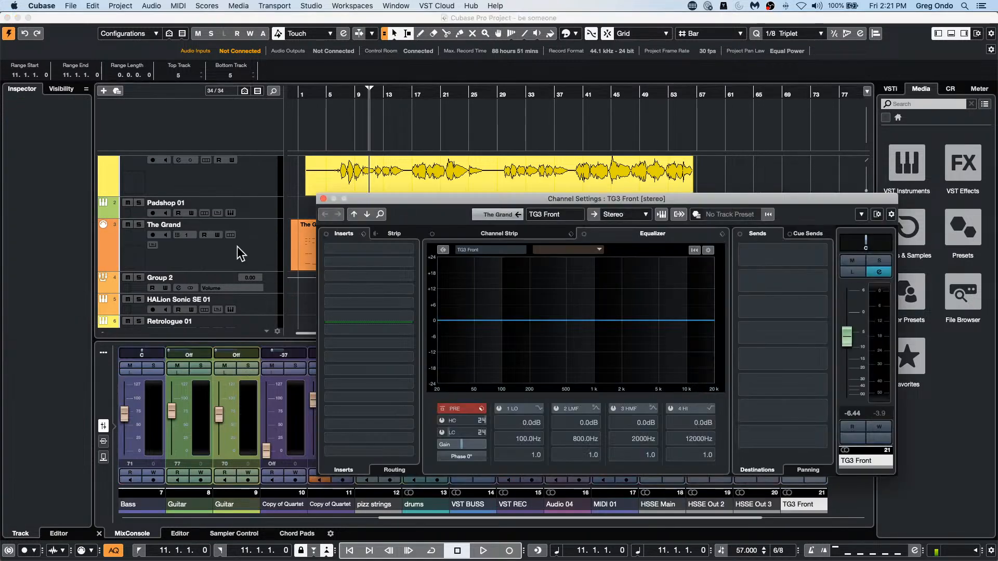
{"action": "left_click", "coordinate": [620, 215]}
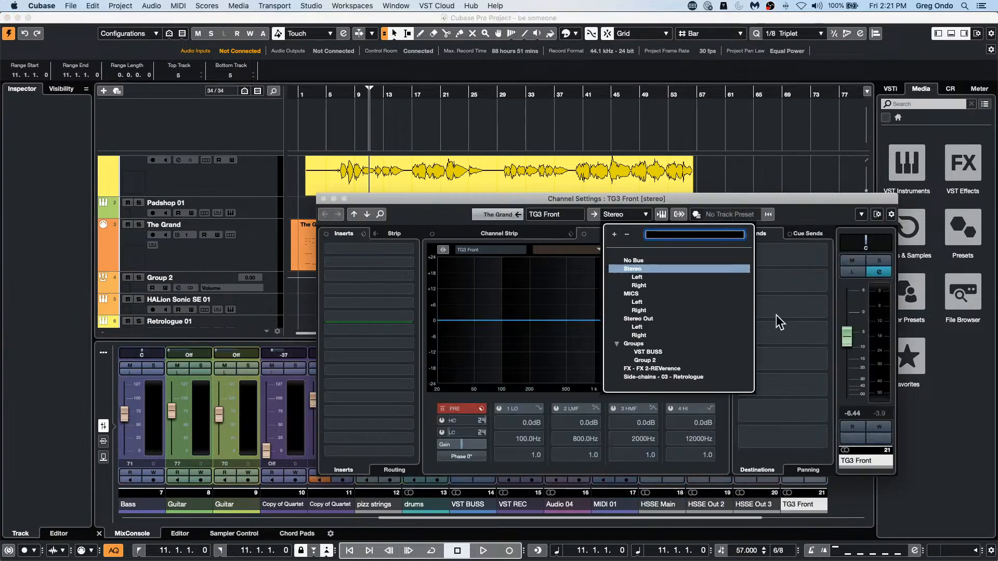
{"action": "left_click", "coordinate": [793, 256]}
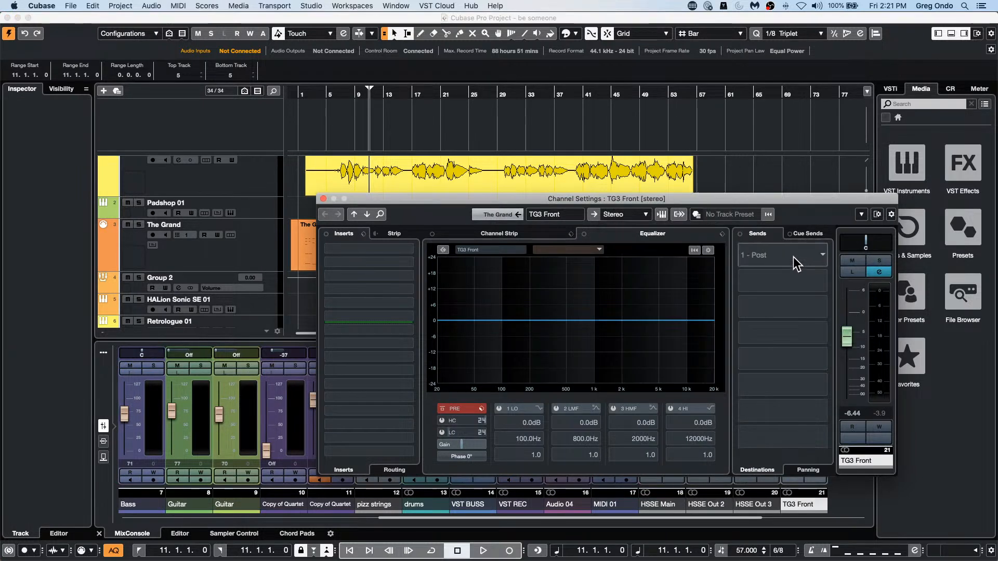
{"action": "left_click", "coordinate": [753, 260]}
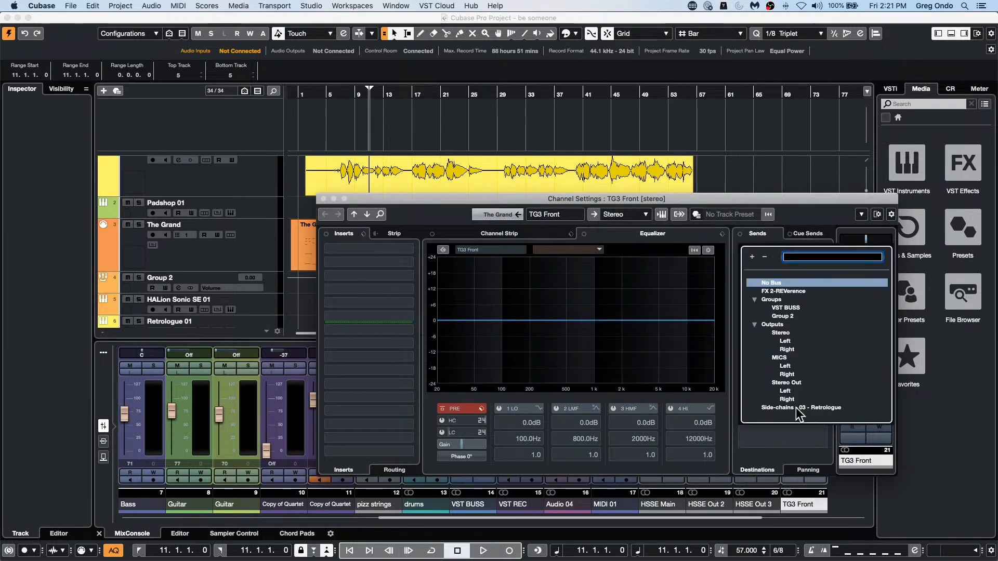
{"action": "left_click", "coordinate": [791, 316]}
{"action": "left_click", "coordinate": [742, 250]}
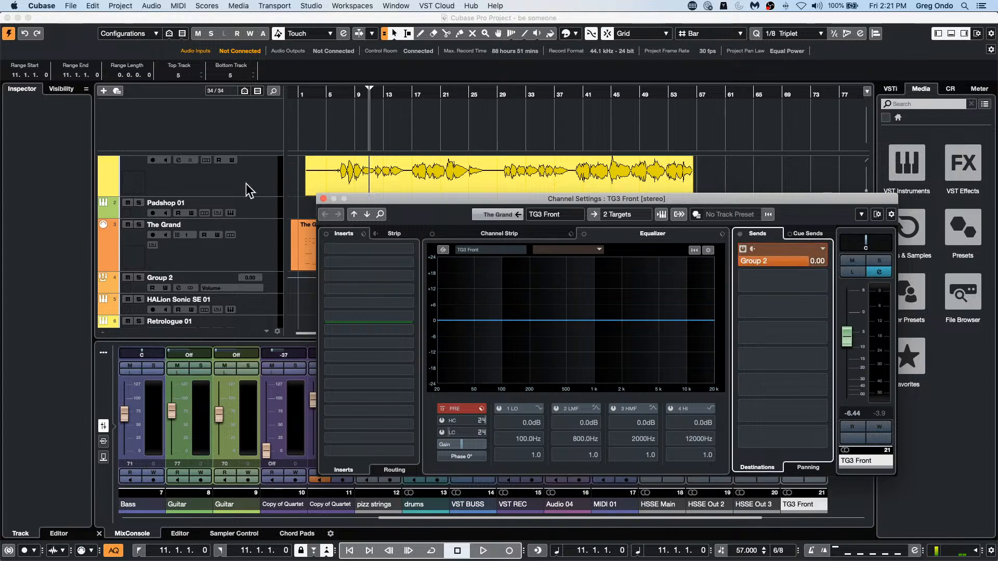
{"action": "left_click", "coordinate": [247, 263]}
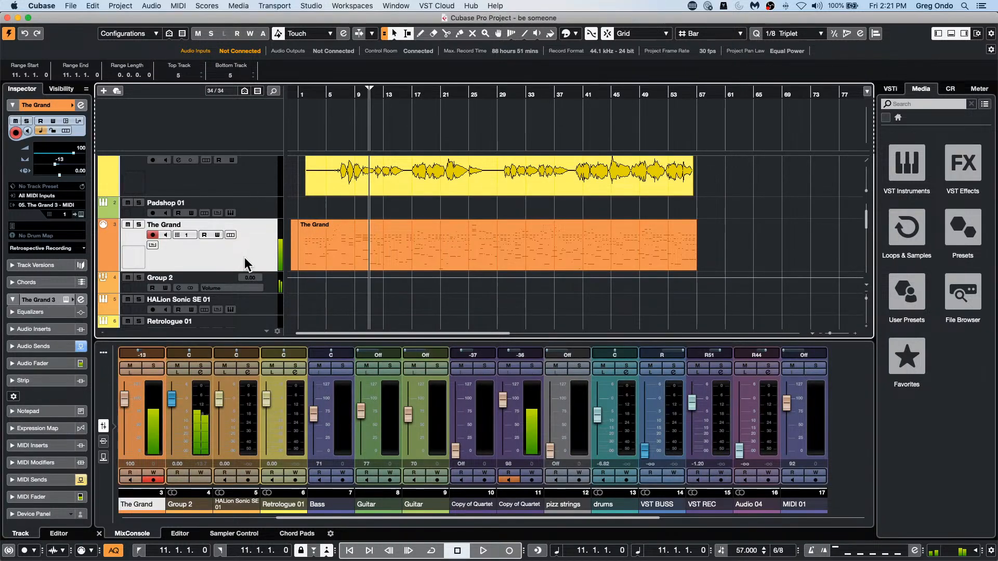
Step: Add one stereo audio track below Group 2 with Group 2 as its audio input and Stereo as its output
{"action": "right_click", "coordinate": [269, 287]}
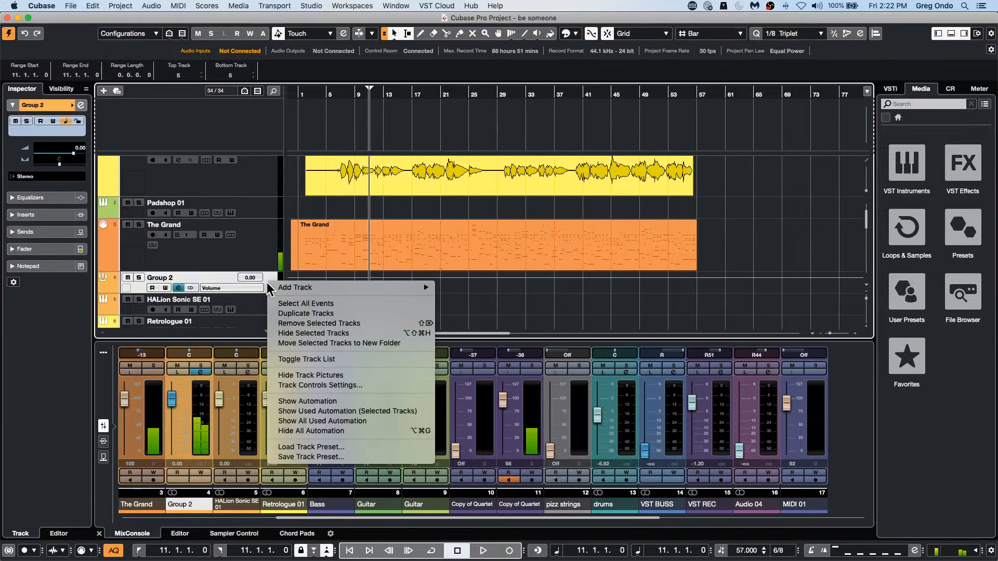
{"action": "mouse_move", "coordinate": [269, 287]}
{"action": "left_click", "coordinate": [474, 288]}
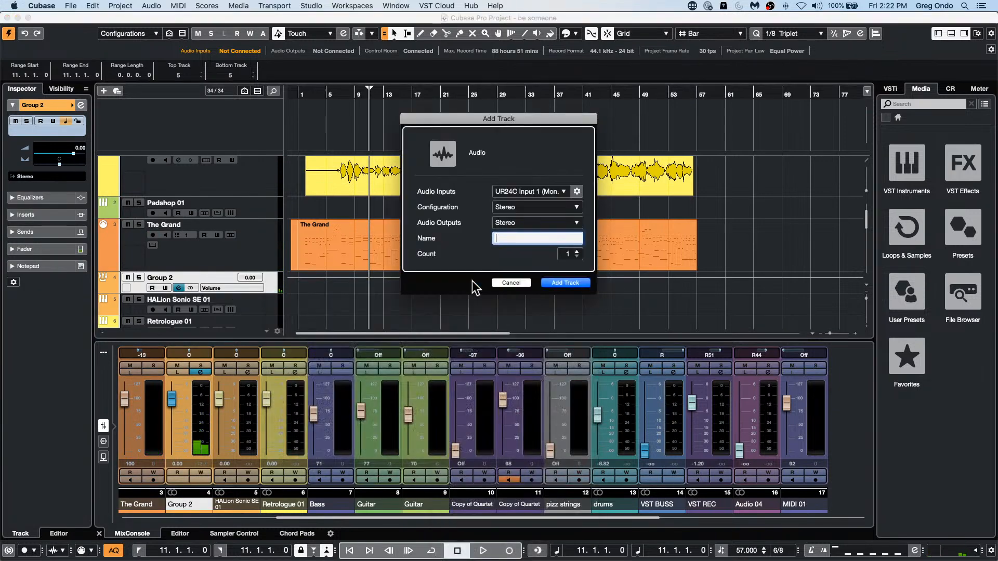
{"action": "left_click", "coordinate": [530, 192]}
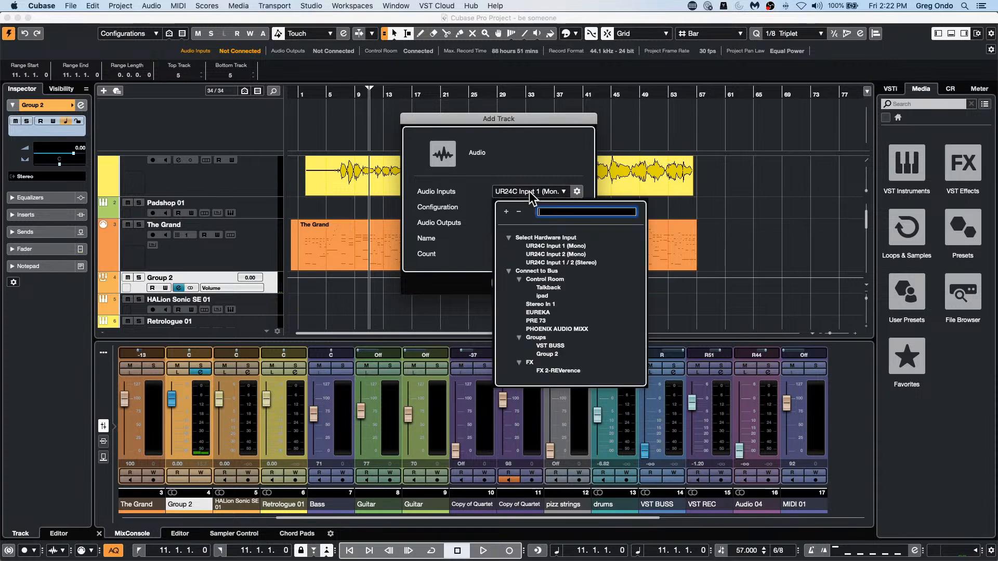
{"action": "left_click", "coordinate": [548, 354]}
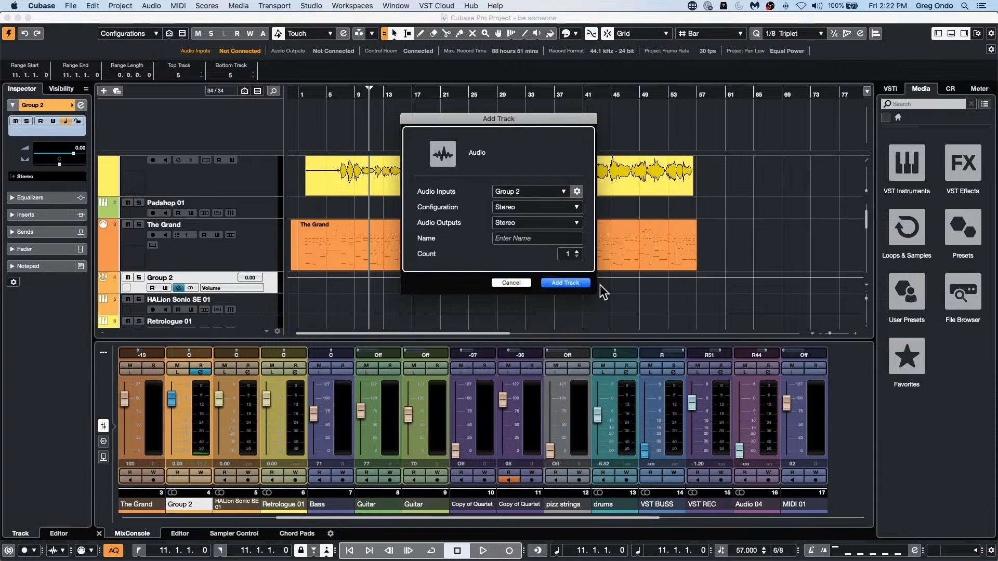
{"action": "left_click", "coordinate": [565, 283]}
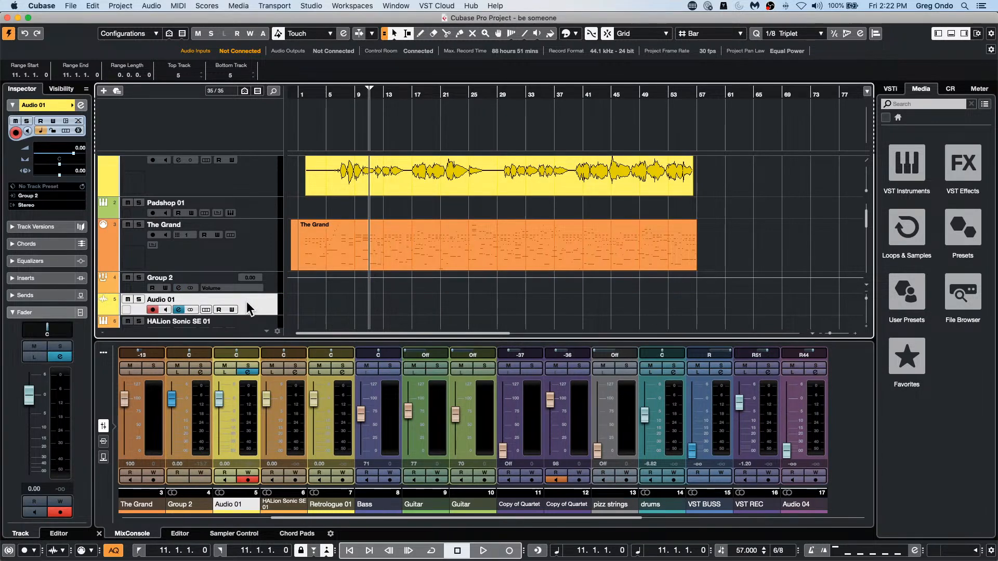
Step: Start recording from bar 61 and solo The Grand track
{"action": "left_click", "coordinate": [725, 93]}
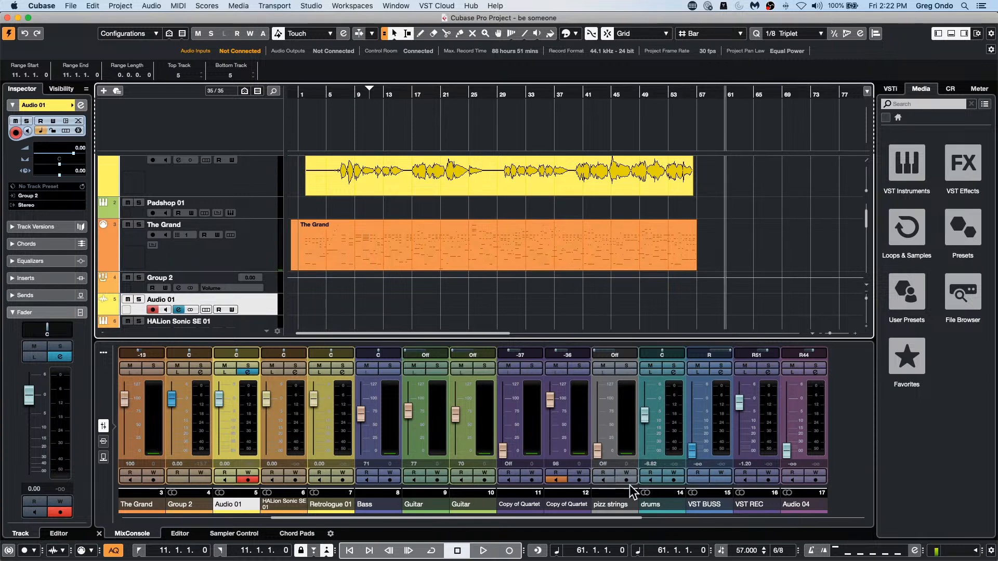
{"action": "left_click", "coordinate": [509, 549]}
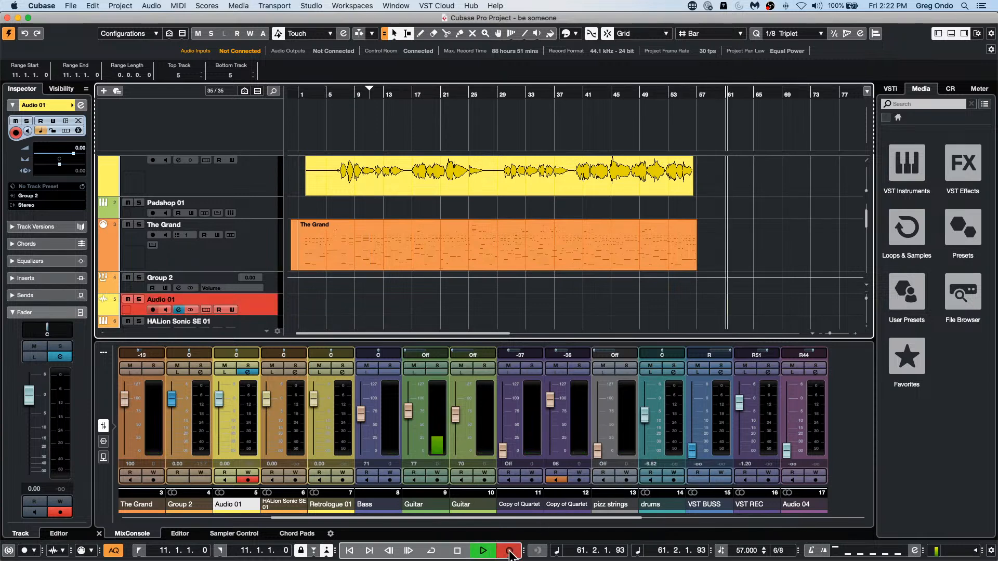
{"action": "left_click", "coordinate": [138, 225]}
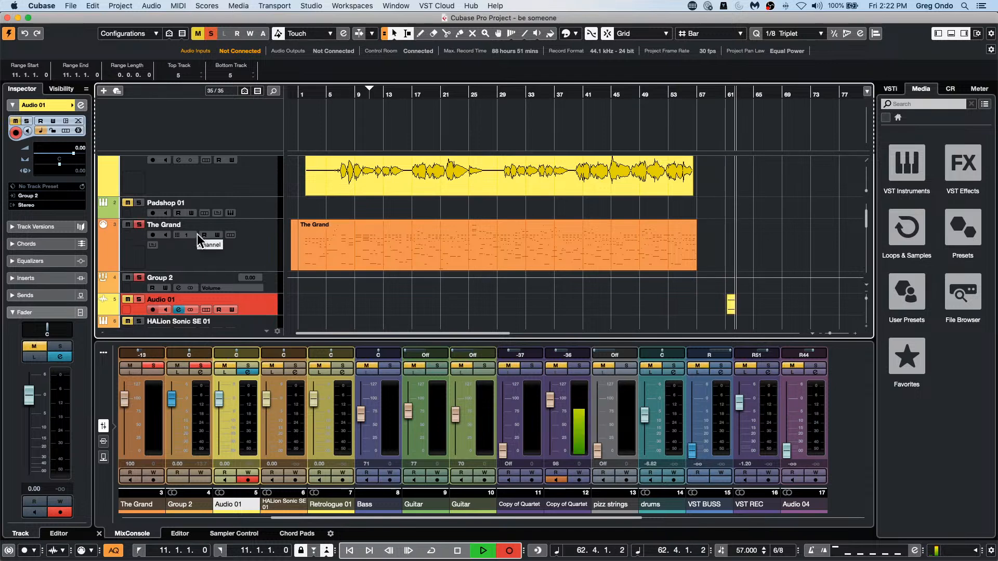
Step: Record MIDI on The Grand and audio on Audio 01 together by arming both tracks during recording, and stop the transport
{"action": "left_click", "coordinate": [239, 255]}
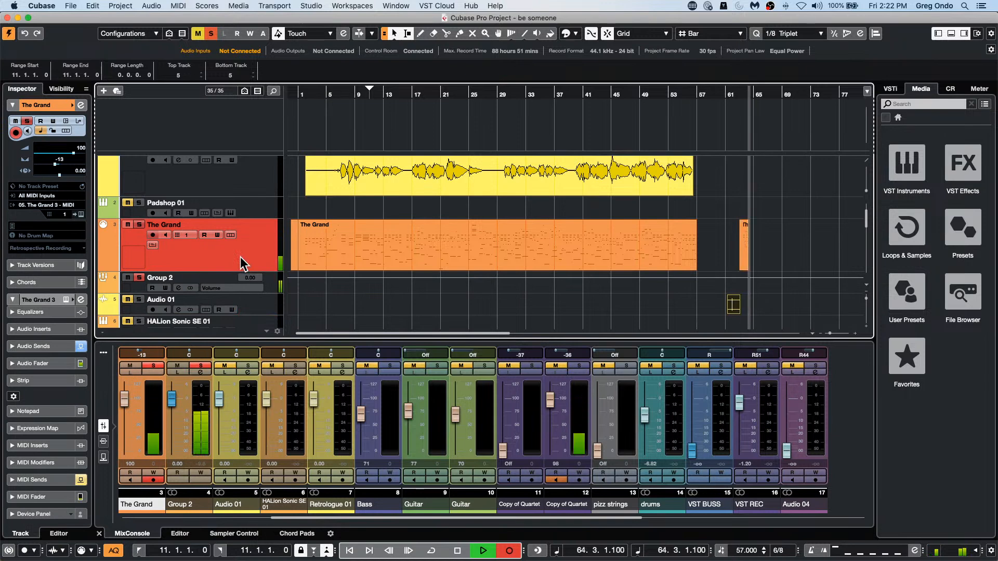
{"action": "left_click", "coordinate": [147, 311]}
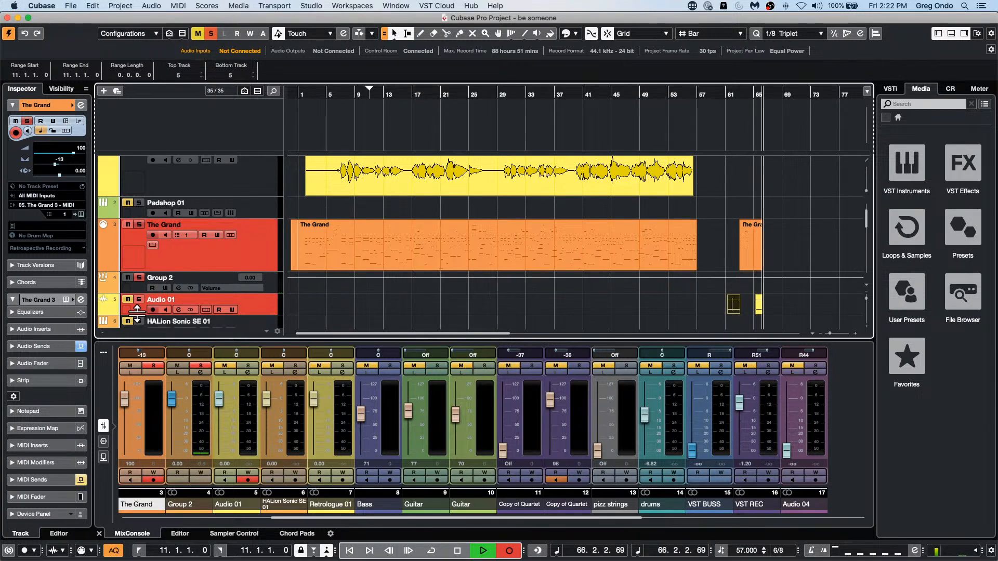
{"action": "key", "text": "h"}
{"action": "key", "text": "h"}
{"action": "key", "text": "h"}
{"action": "key", "text": "h"}
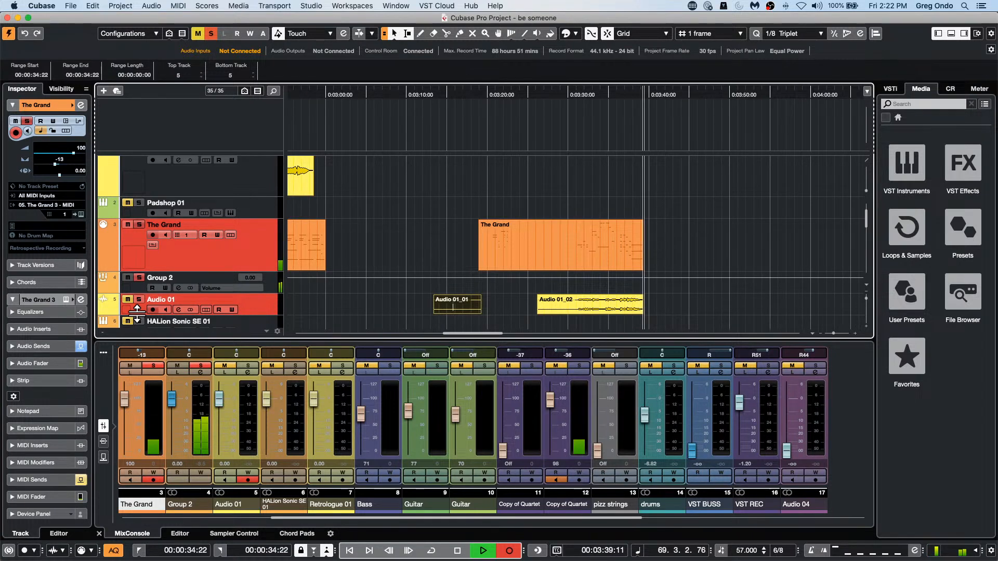
{"action": "key", "text": "space"}
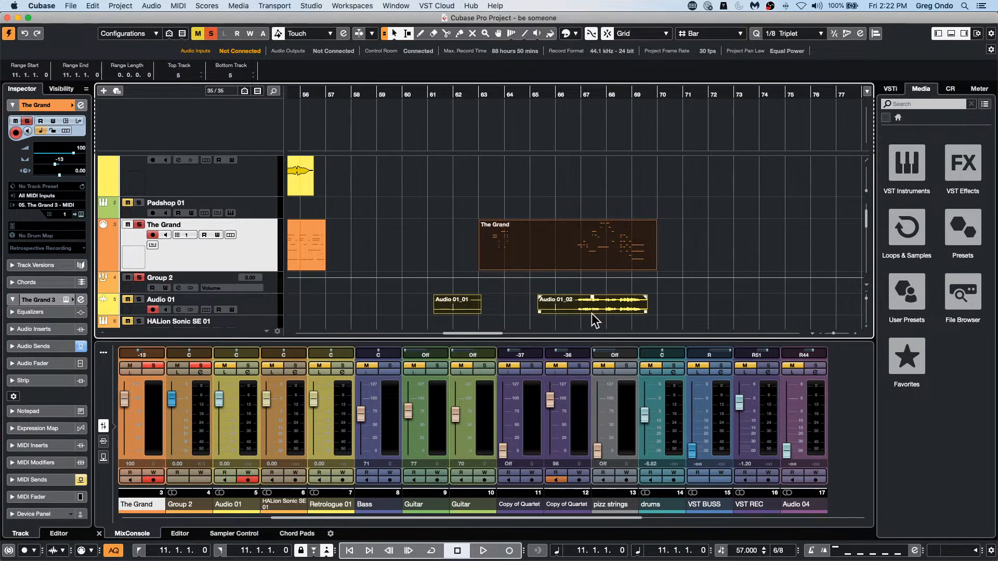
Step: Render The Grand's new MIDI part at bar 63 in place as one event, using Channel Settings and keeping the source events unchanged
{"action": "left_click", "coordinate": [510, 294]}
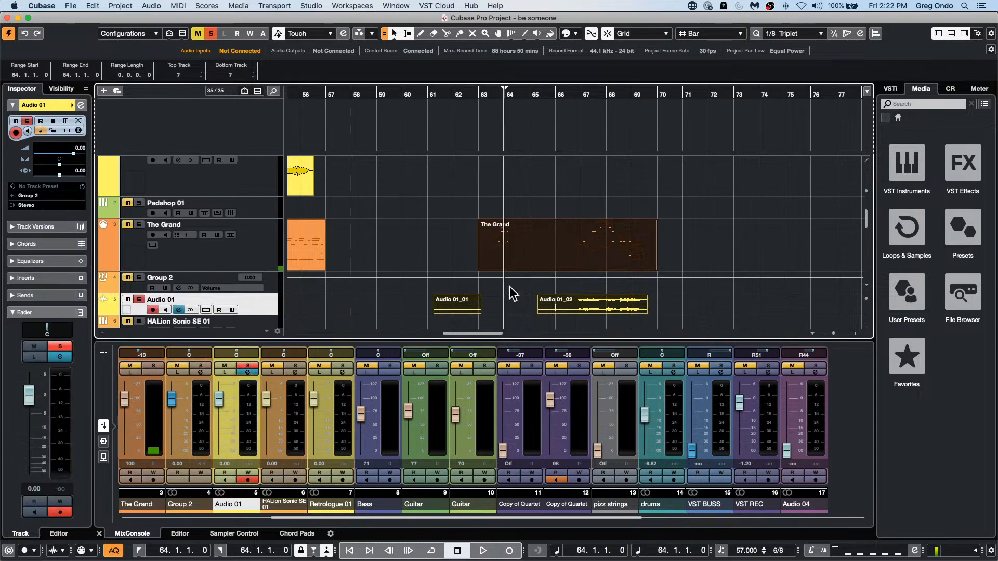
{"action": "left_click", "coordinate": [673, 254]}
{"action": "left_click", "coordinate": [606, 257]}
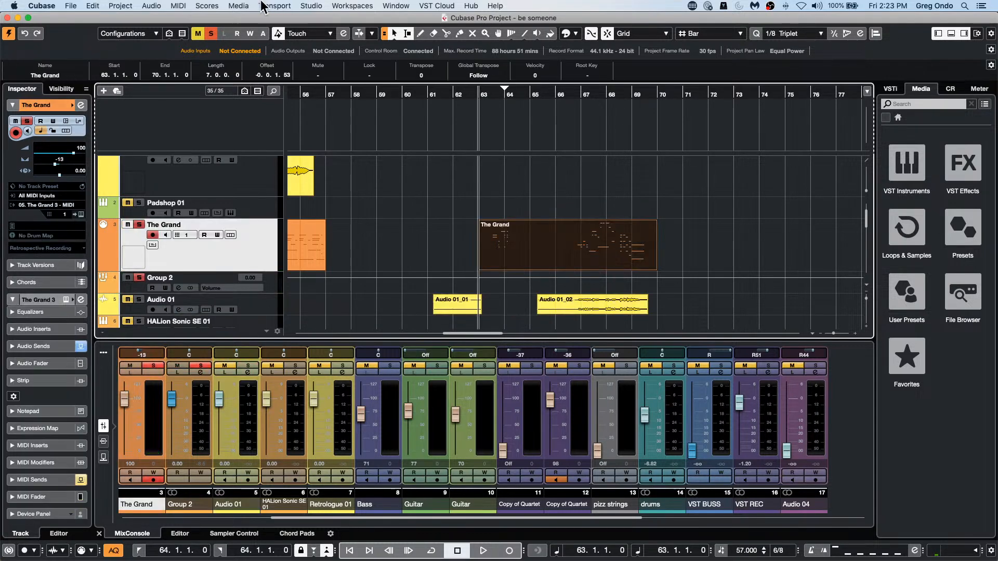
{"action": "left_click", "coordinate": [100, 7]}
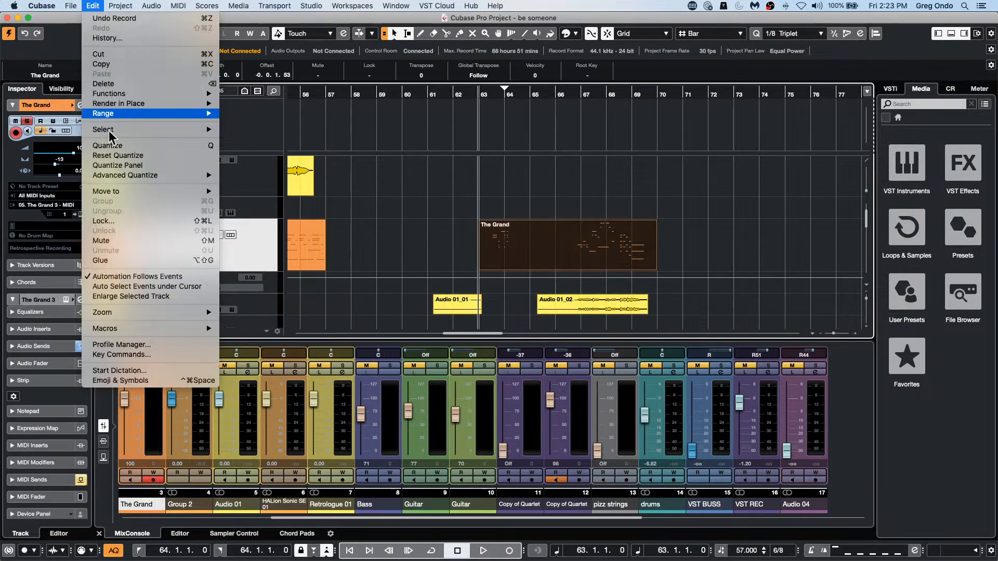
{"action": "mouse_move", "coordinate": [155, 102]}
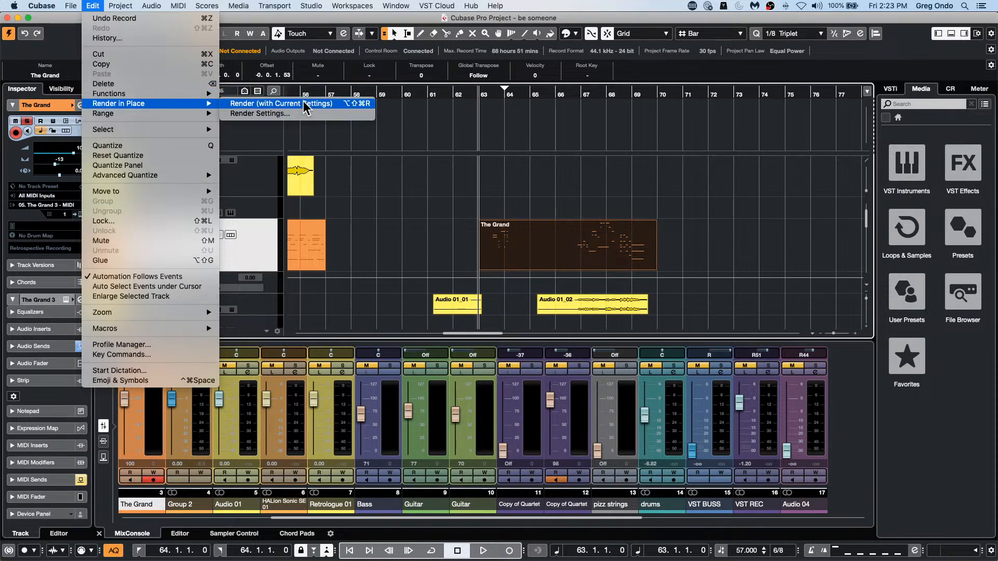
{"action": "left_click", "coordinate": [260, 114]}
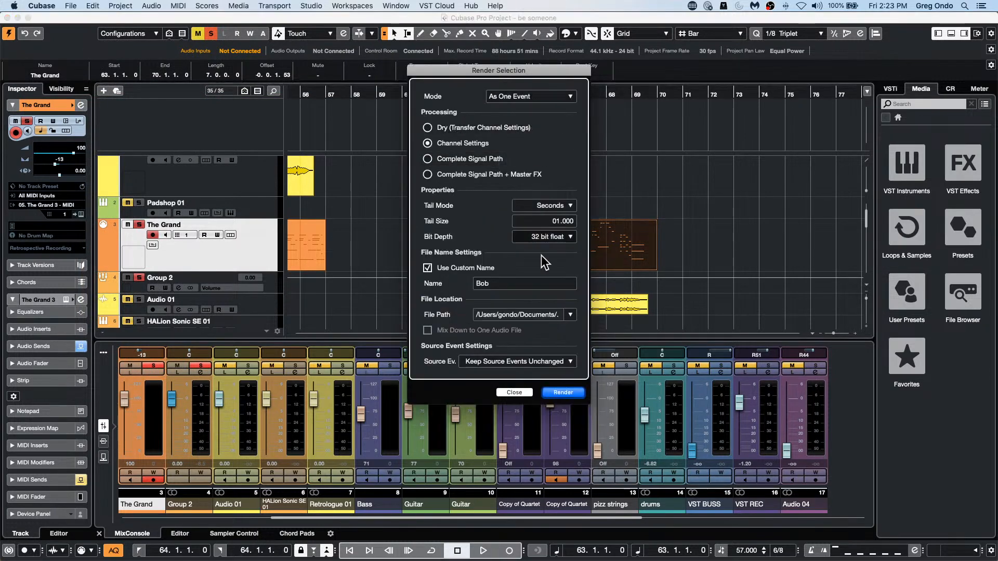
{"action": "left_click", "coordinate": [563, 393]}
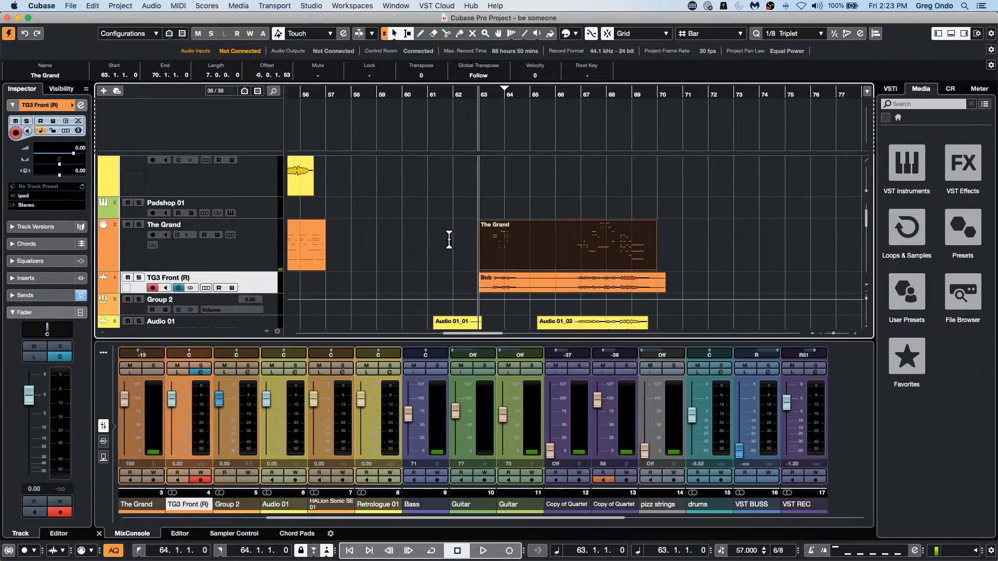
Step: Open and activate the recent project Amos Moses - GO.cpr, and close its SuperVision window
{"action": "left_click", "coordinate": [635, 258]}
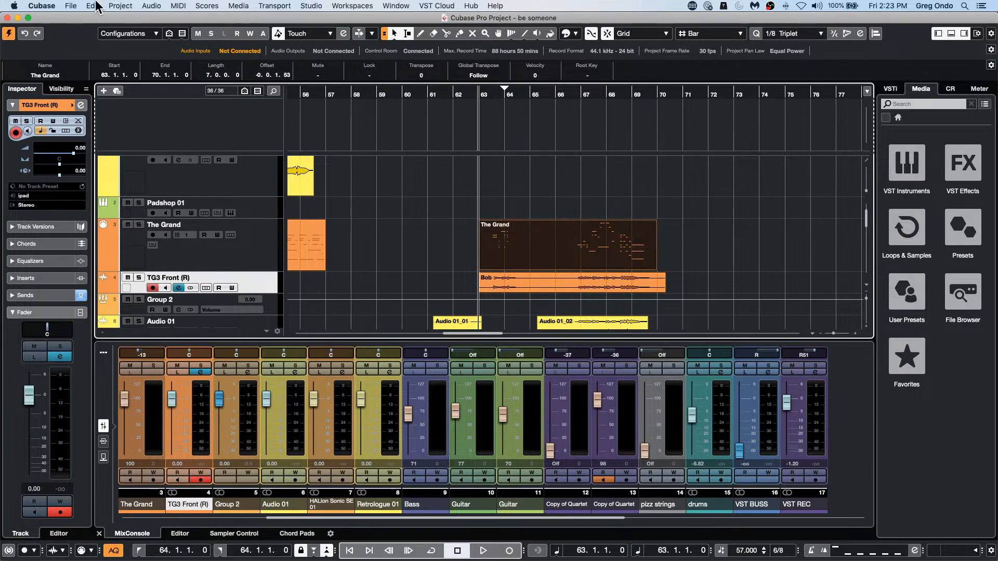
{"action": "left_click", "coordinate": [78, 6]}
{"action": "mouse_move", "coordinate": [104, 201]}
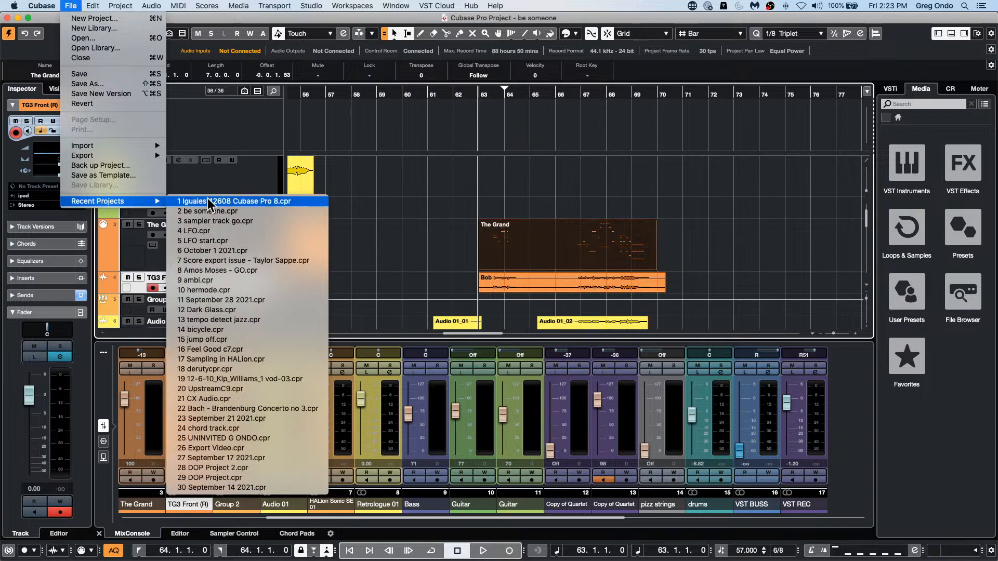
{"action": "left_click", "coordinate": [232, 270]}
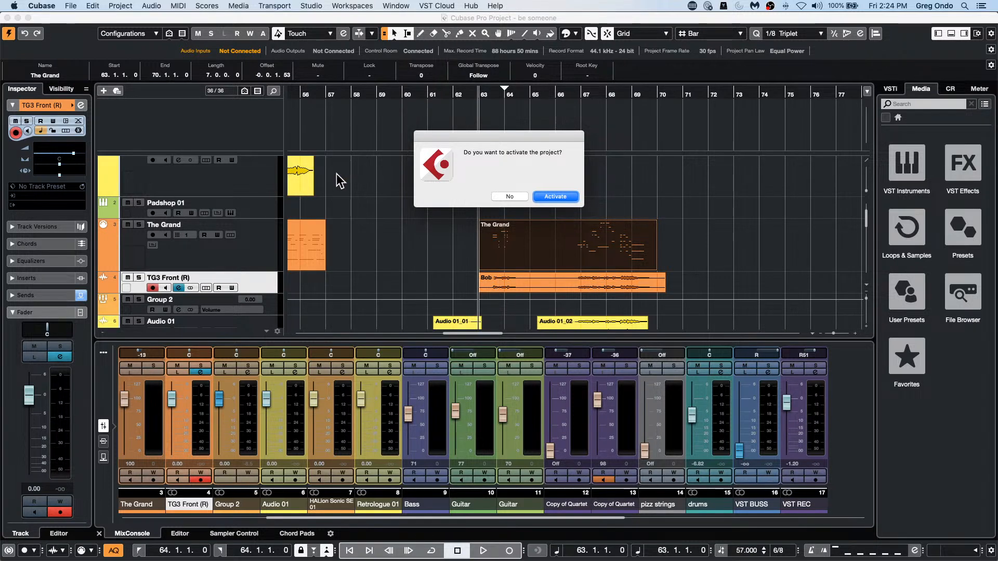
{"action": "left_click", "coordinate": [566, 197]}
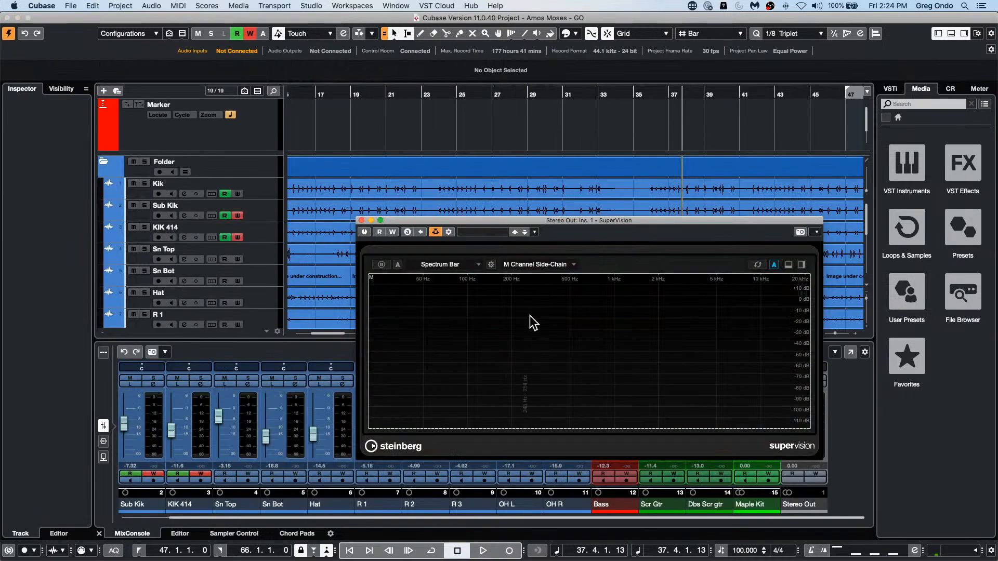
{"action": "left_click", "coordinate": [362, 221]}
Step: Select the drum tracks from Kik to OH R and add a stereo group channel for them, routed to Stereo Out outside the folder
{"action": "left_click", "coordinate": [267, 197]}
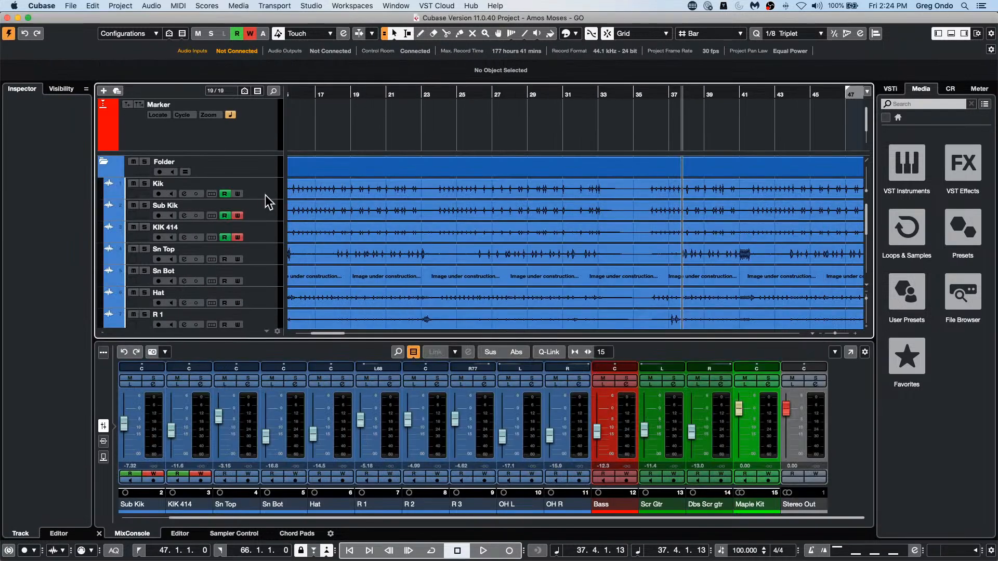
{"action": "scroll", "coordinate": [266, 220], "scroll_direction": "down", "scroll_amount": 5}
{"action": "scroll", "coordinate": [266, 221], "scroll_direction": "down", "scroll_amount": 1}
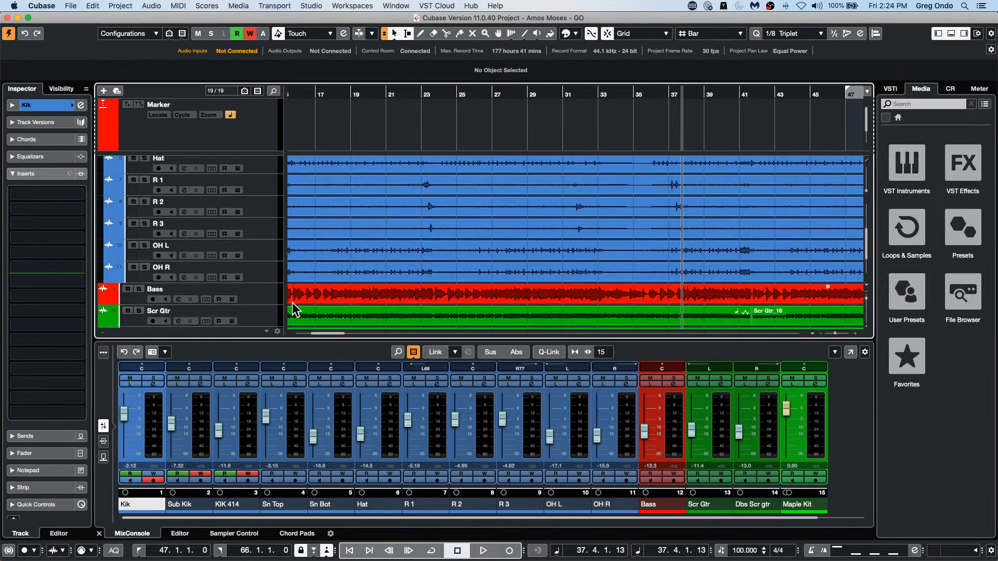
{"action": "left_click", "coordinate": [261, 271], "text": "shift"}
{"action": "right_click", "coordinate": [261, 270]}
{"action": "mouse_move", "coordinate": [324, 277]}
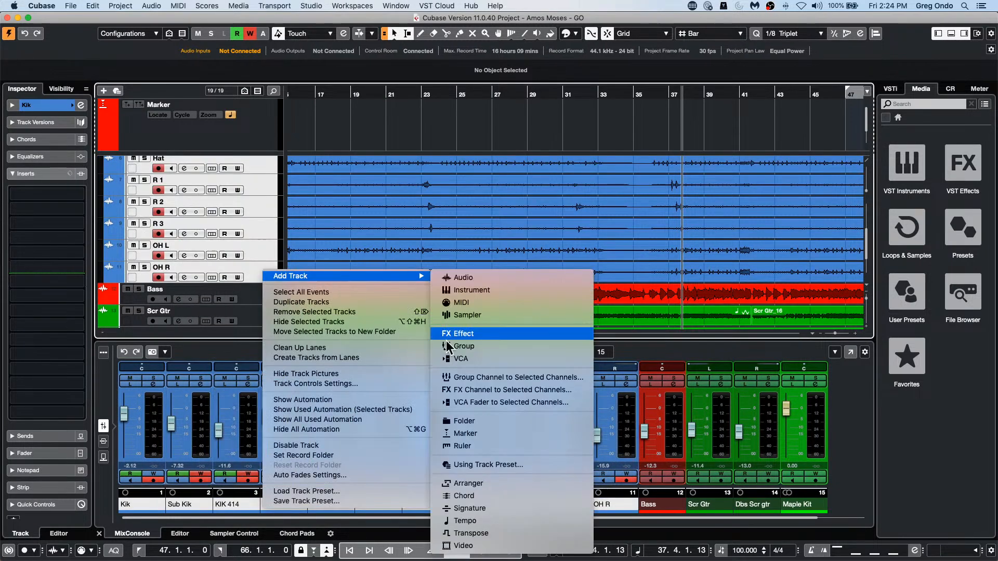
{"action": "left_click", "coordinate": [498, 375]}
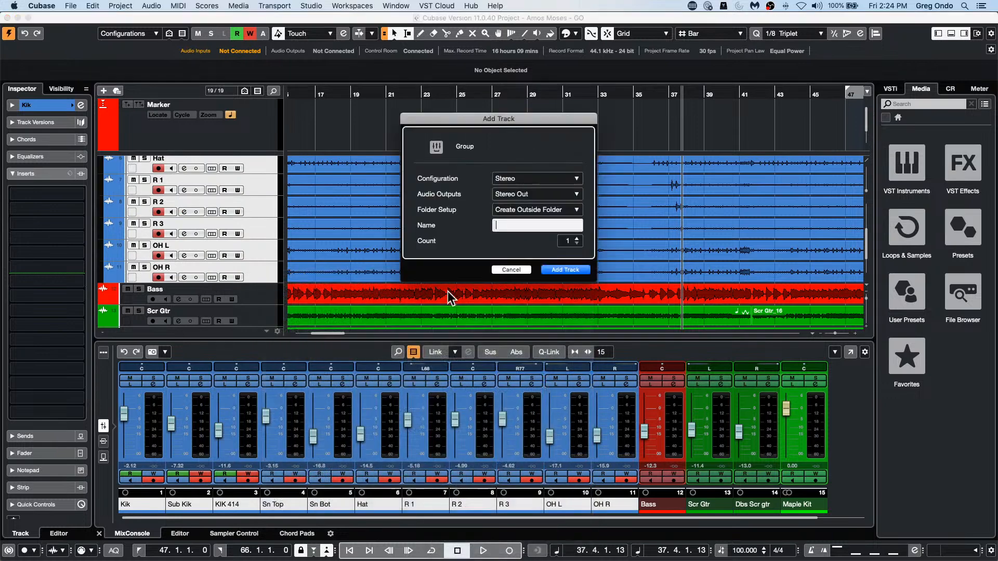
{"action": "left_click", "coordinate": [574, 270]}
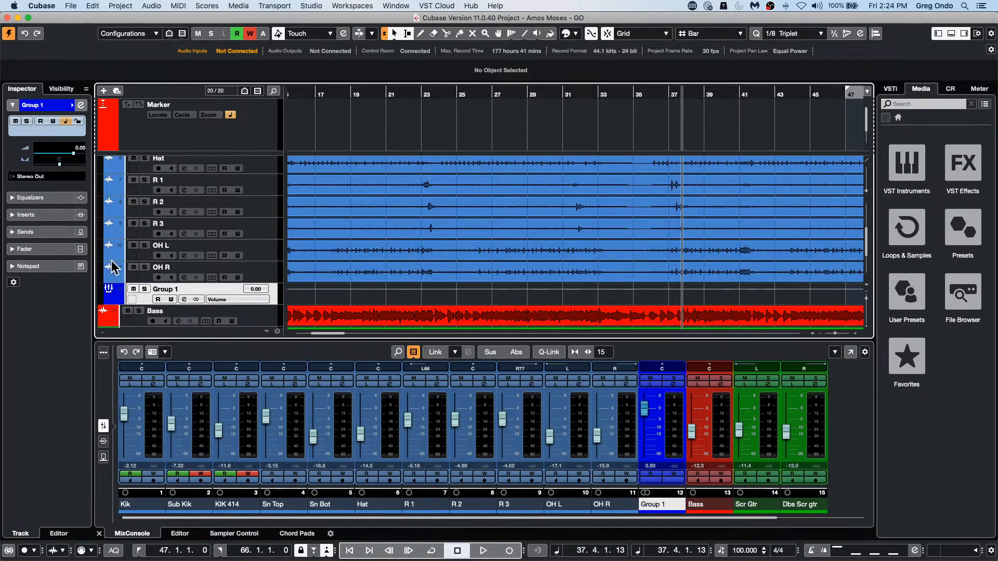
Step: Start playback, add a stereo Limiter FX channel to Group 1's first send, and set the limiter's release to 700 ms
{"action": "key", "text": "space"}
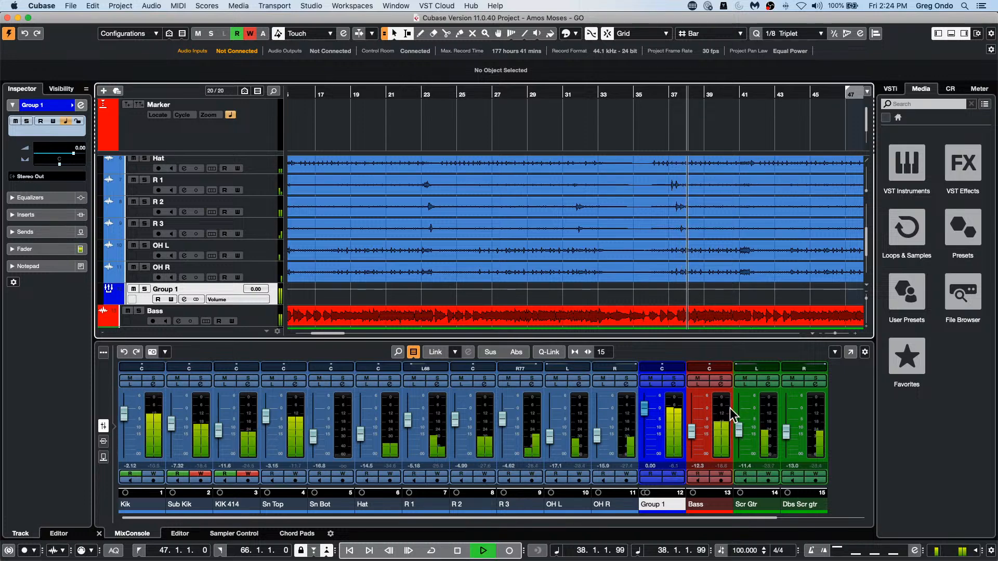
{"action": "left_click", "coordinate": [674, 385]}
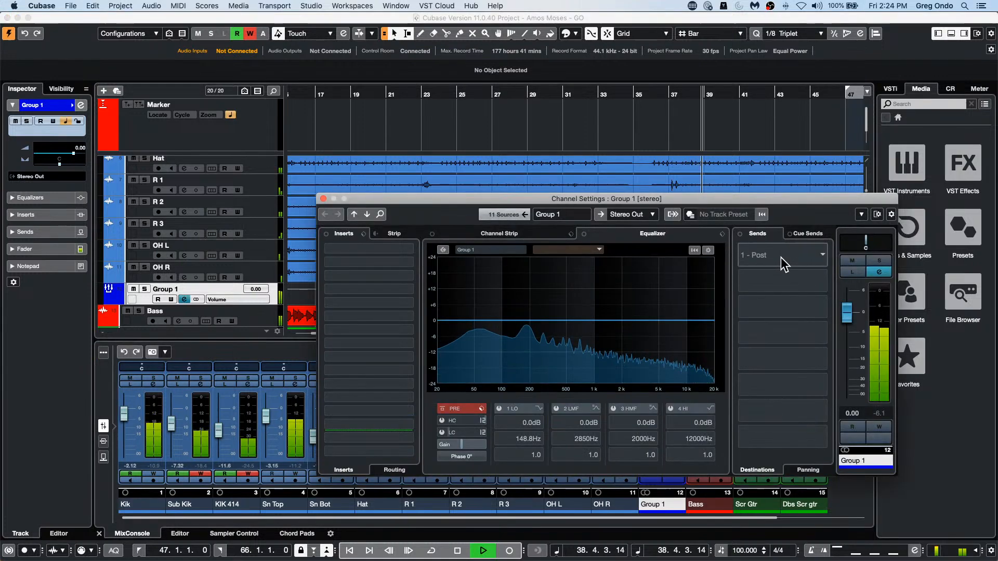
{"action": "right_click", "coordinate": [780, 257]}
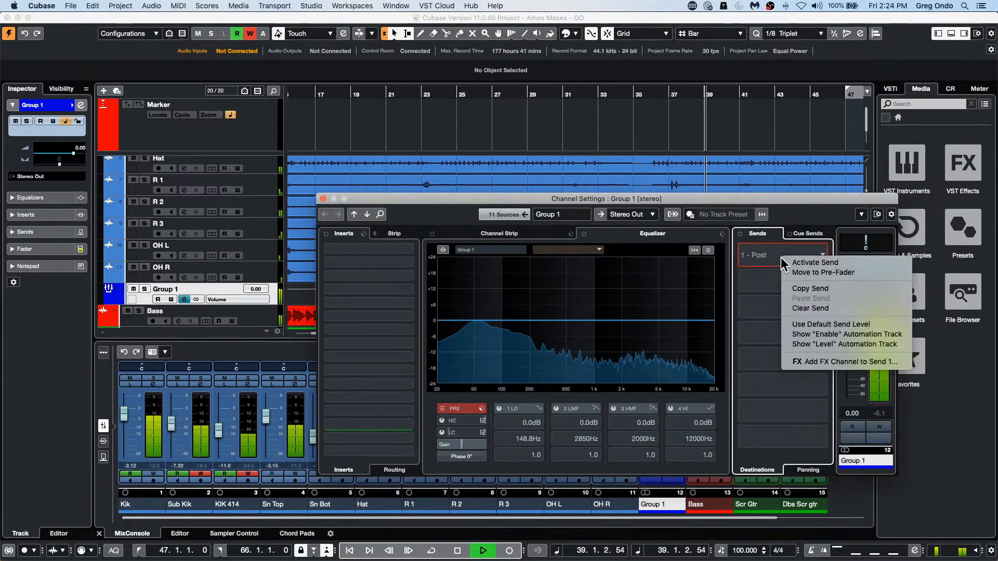
{"action": "left_click", "coordinate": [847, 362]}
{"action": "left_click", "coordinate": [540, 179]}
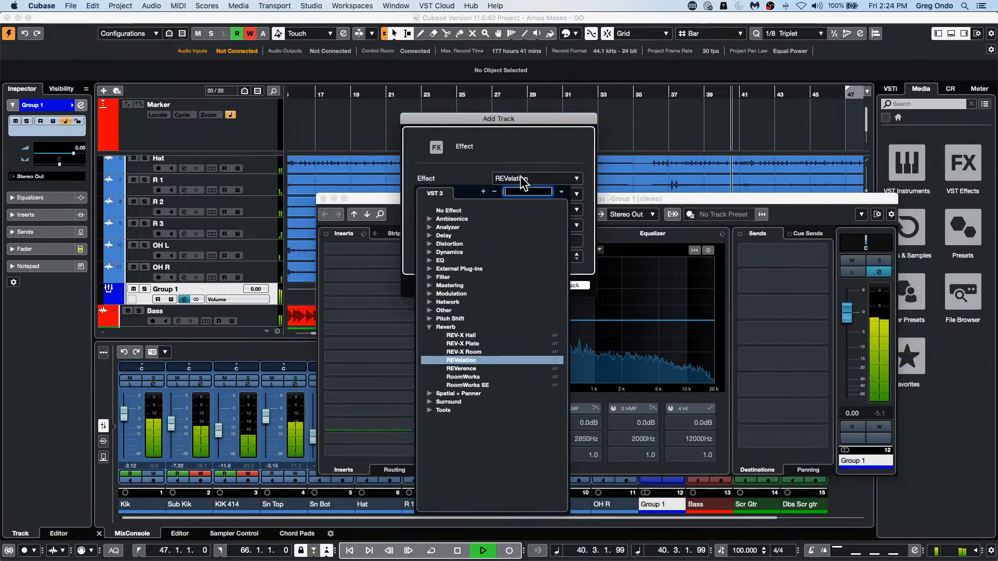
{"action": "left_click", "coordinate": [429, 251]}
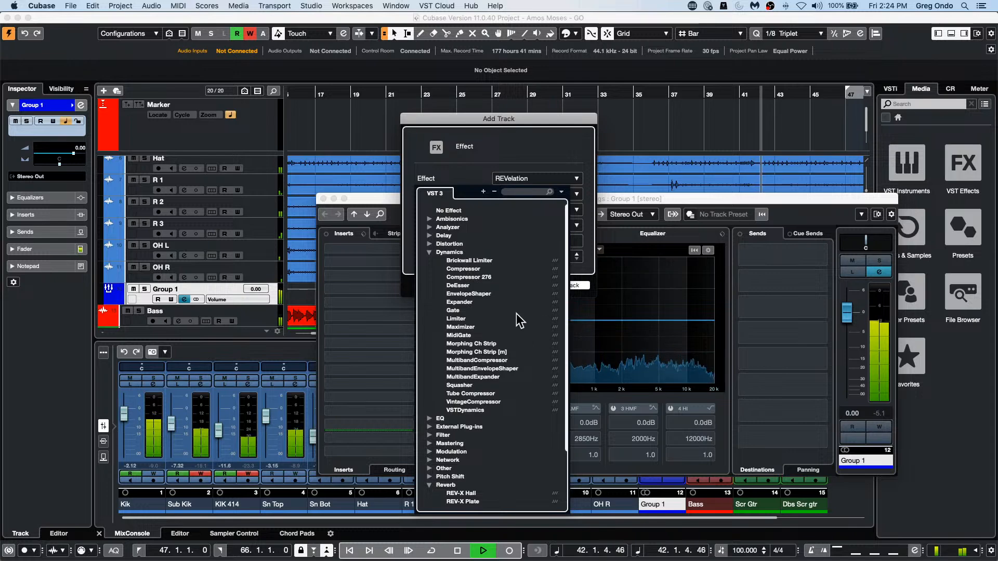
{"action": "left_click", "coordinate": [474, 319]}
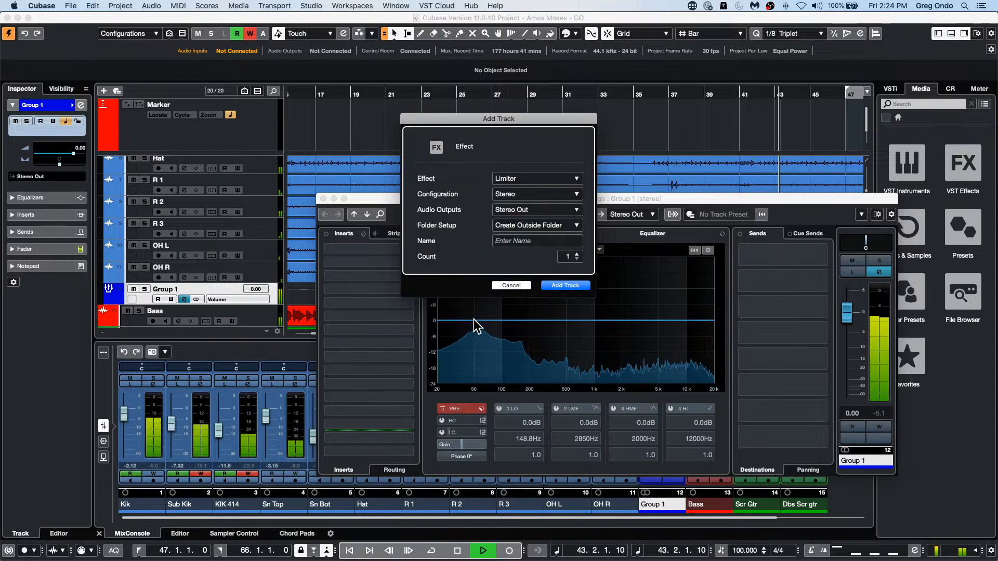
{"action": "left_click", "coordinate": [572, 285]}
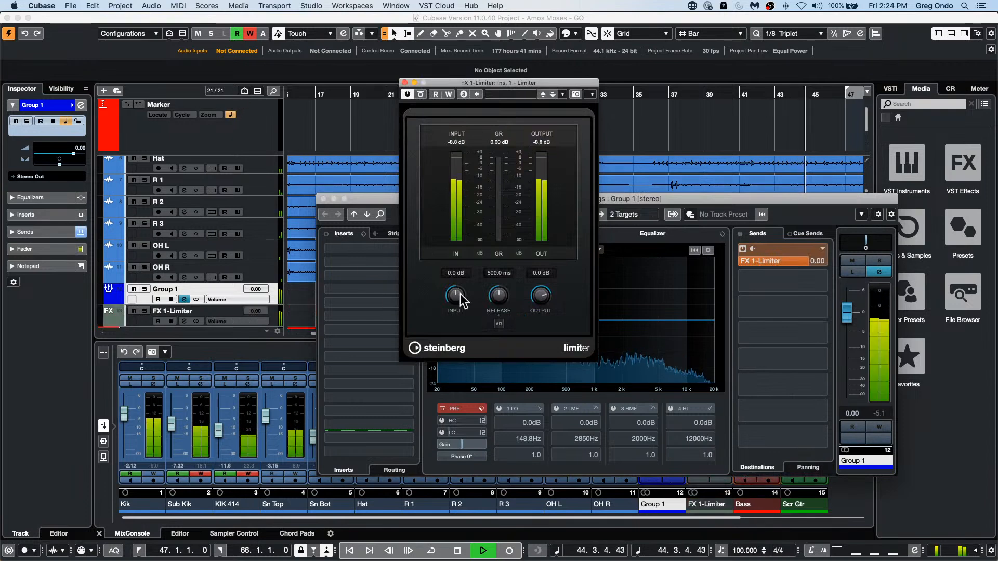
{"action": "left_click_drag", "start_coordinate": [499, 303], "coordinate": [508, 289]}
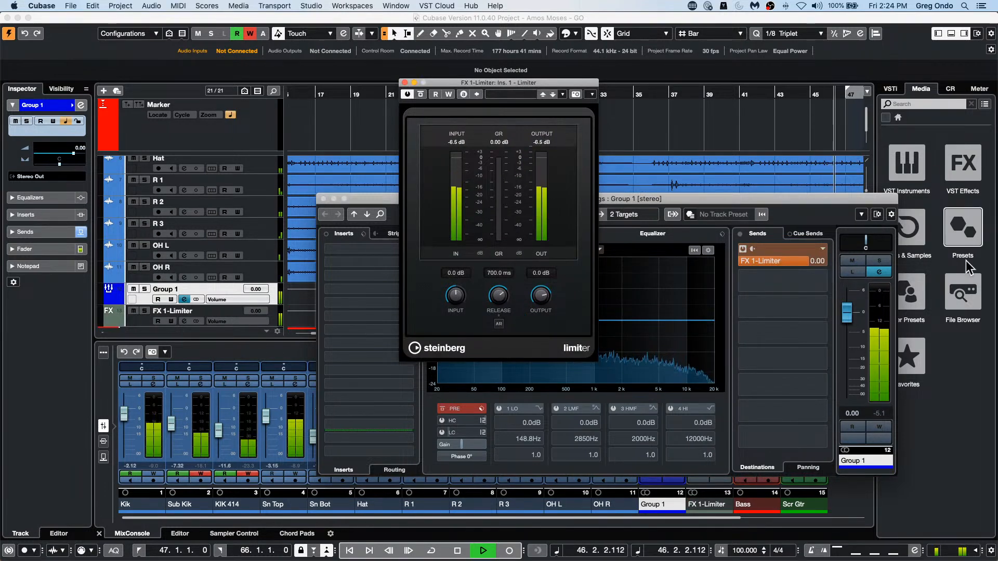
Step: Put Group 1's channel settings away and open the SuperVision plug-in from the Control Room's main inserts
{"action": "left_click_drag", "start_coordinate": [799, 202], "coordinate": [627, 196]}
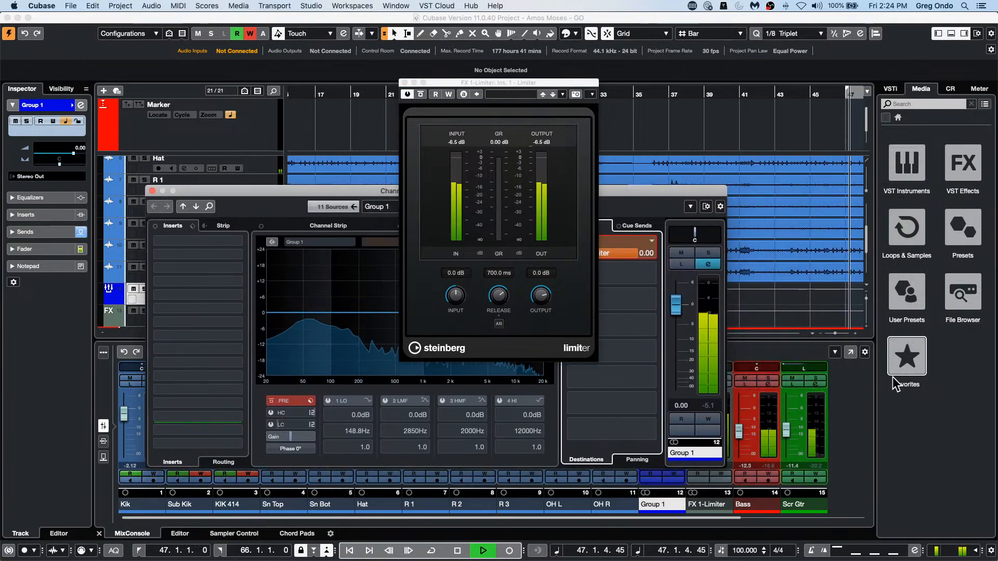
{"action": "left_click", "coordinate": [951, 87]}
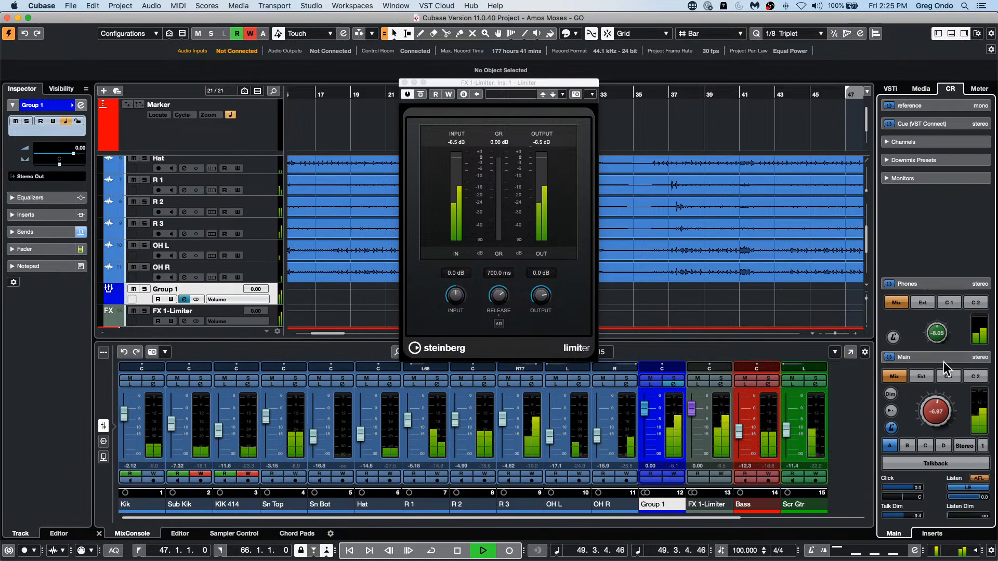
{"action": "left_click", "coordinate": [931, 532]}
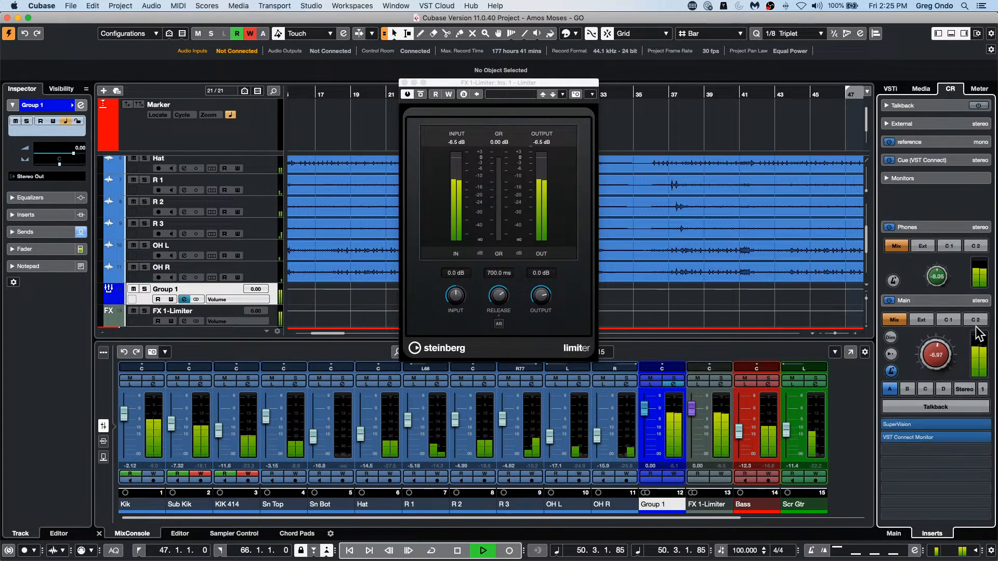
{"action": "left_click", "coordinate": [941, 438]}
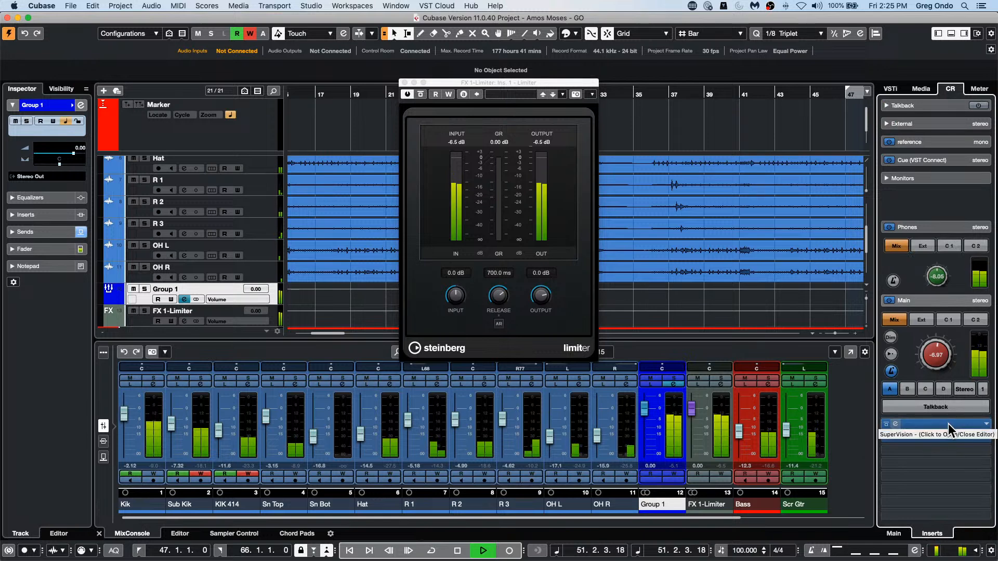
{"action": "left_click", "coordinate": [939, 441]}
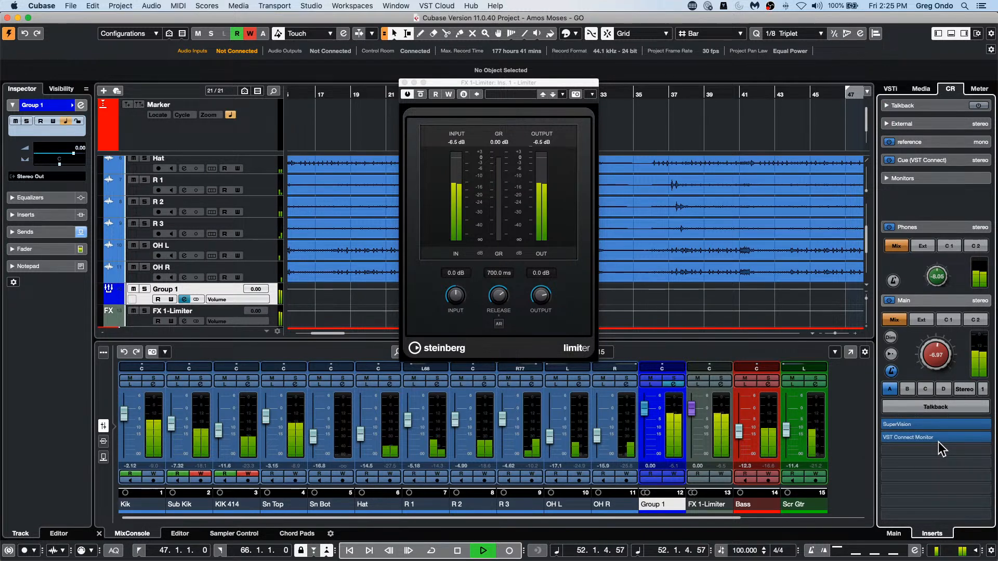
{"action": "left_click", "coordinate": [943, 425]}
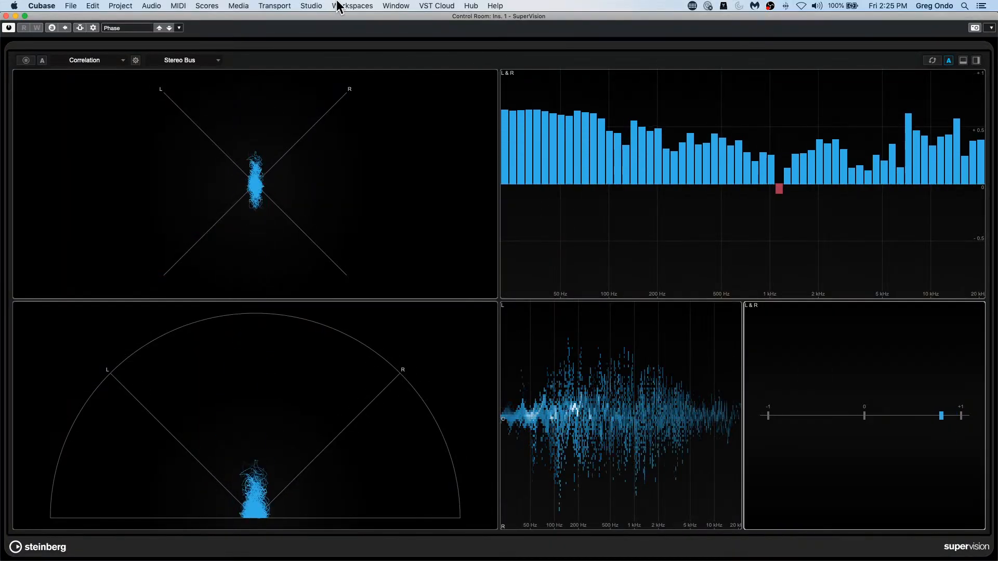
Step: Arrange the SuperVision and Limiter windows so the phase displays and the limiter's controls can be seen together
{"action": "left_click", "coordinate": [25, 16]}
{"action": "left_click_drag", "start_coordinate": [178, 18], "coordinate": [123, 311]}
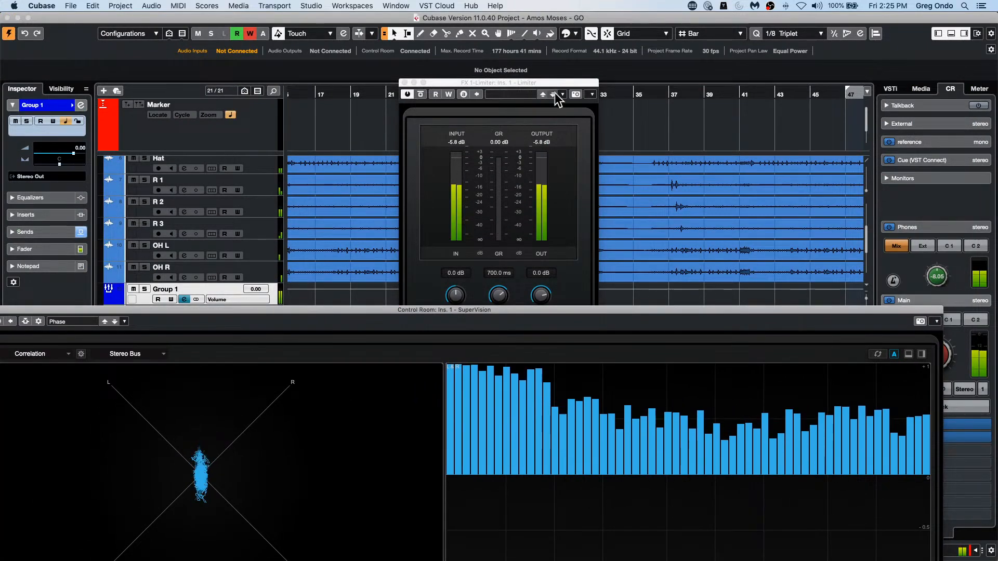
{"action": "left_click_drag", "start_coordinate": [539, 84], "coordinate": [693, 57]}
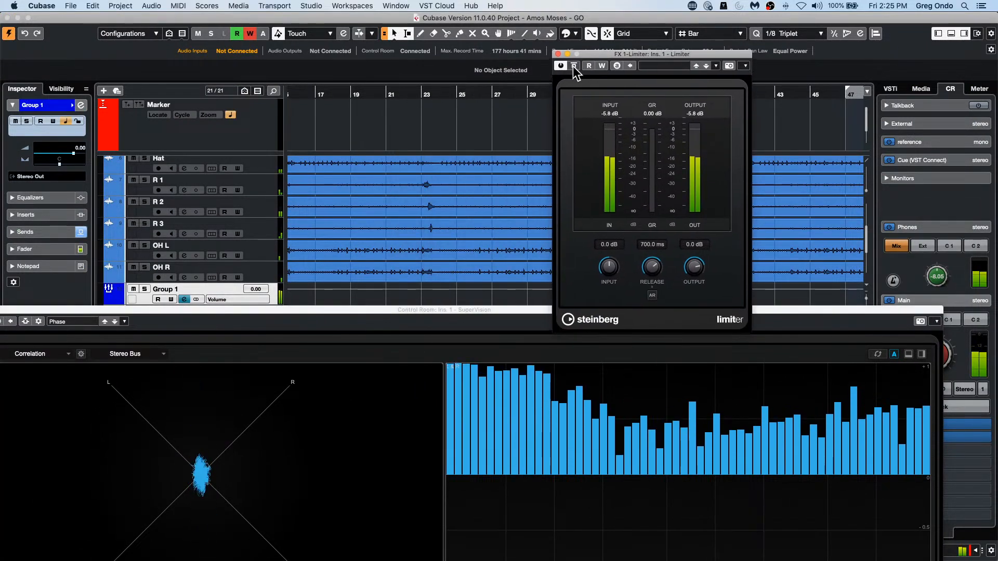
{"action": "left_click_drag", "start_coordinate": [447, 304], "coordinate": [455, 89]}
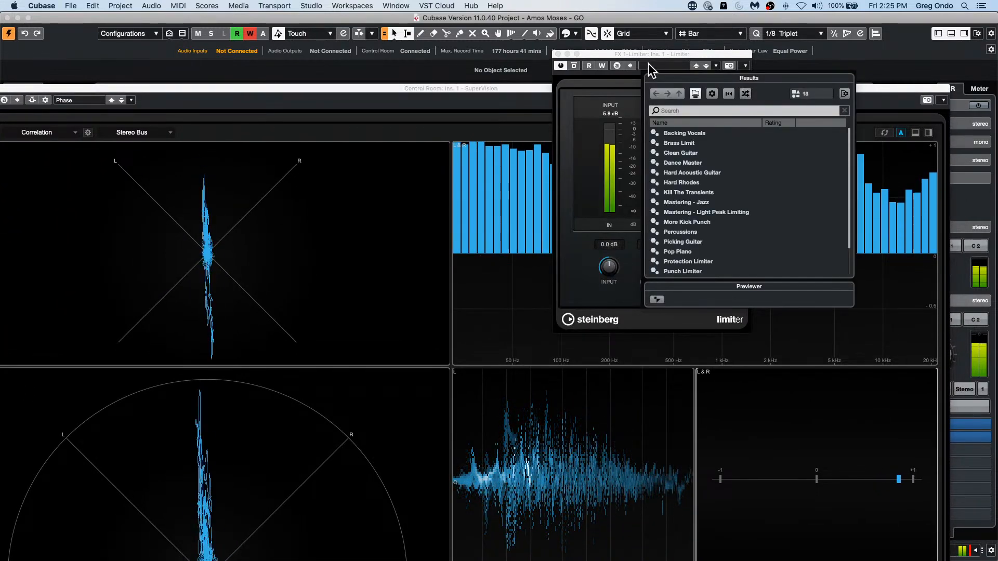
{"action": "left_click_drag", "start_coordinate": [650, 54], "coordinate": [843, 186]}
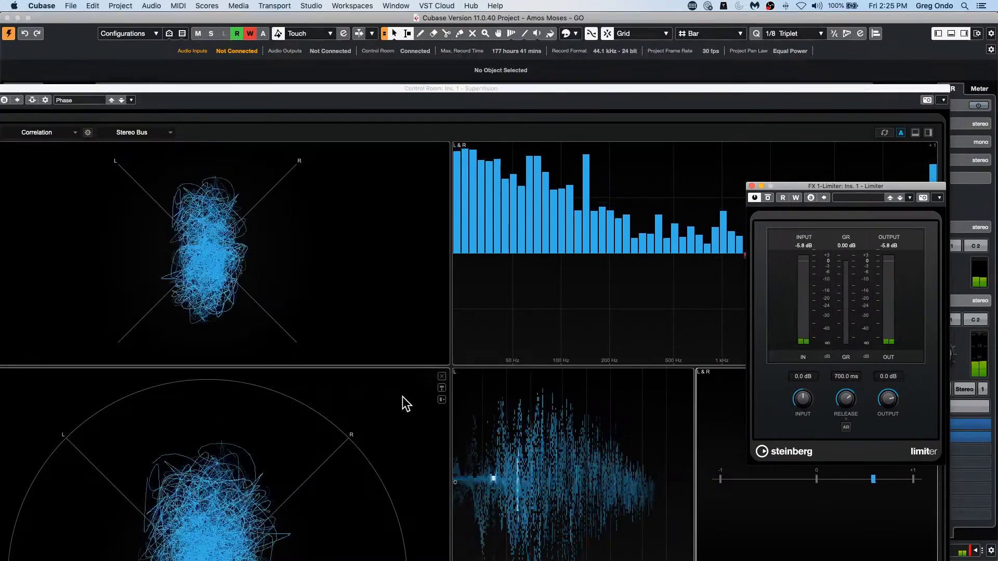
Step: Toggle the Limiter's bypass during playback to compare the phase displays in SuperVision
{"action": "left_click", "coordinate": [771, 198]}
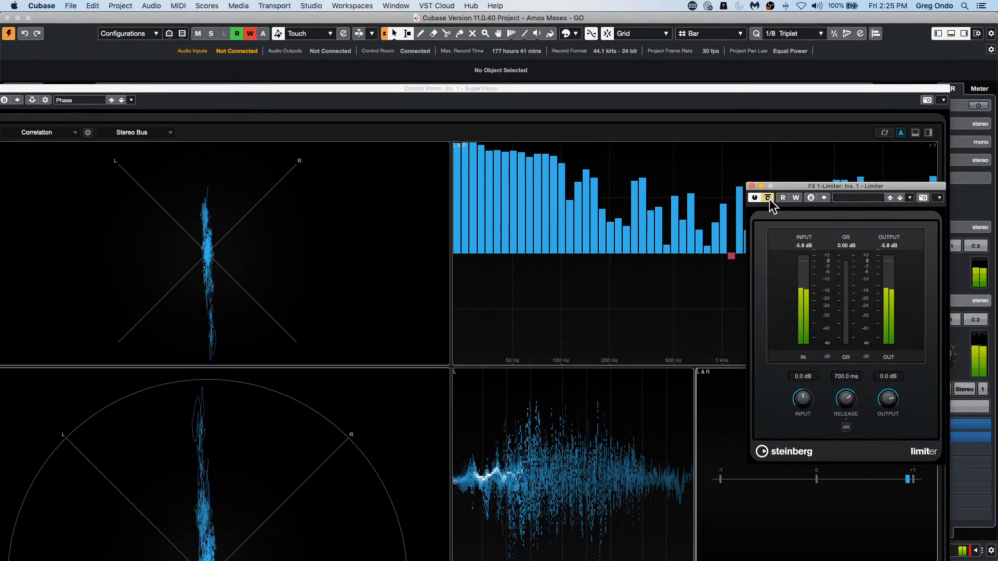
{"action": "left_click", "coordinate": [768, 197]}
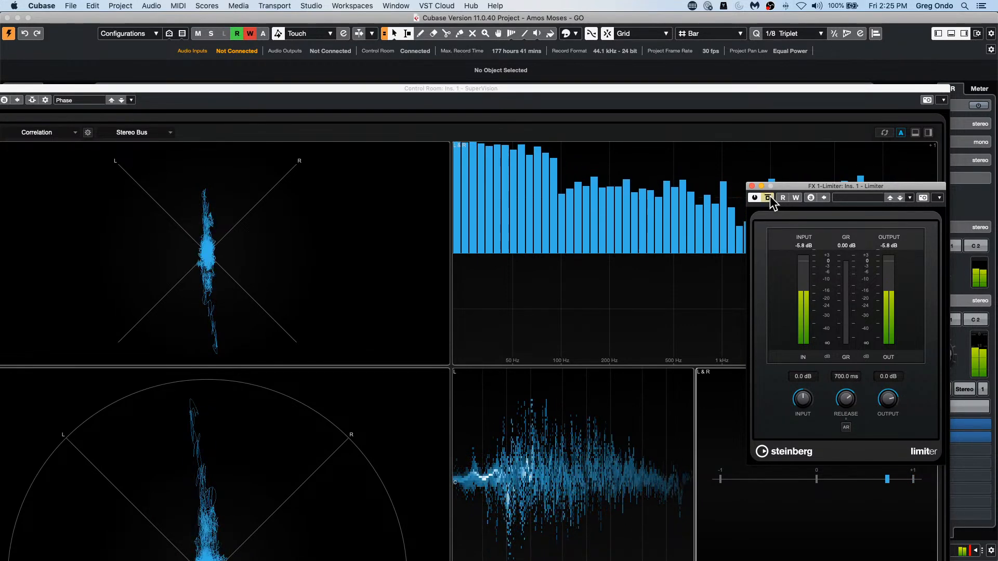
{"action": "left_click", "coordinate": [768, 197]}
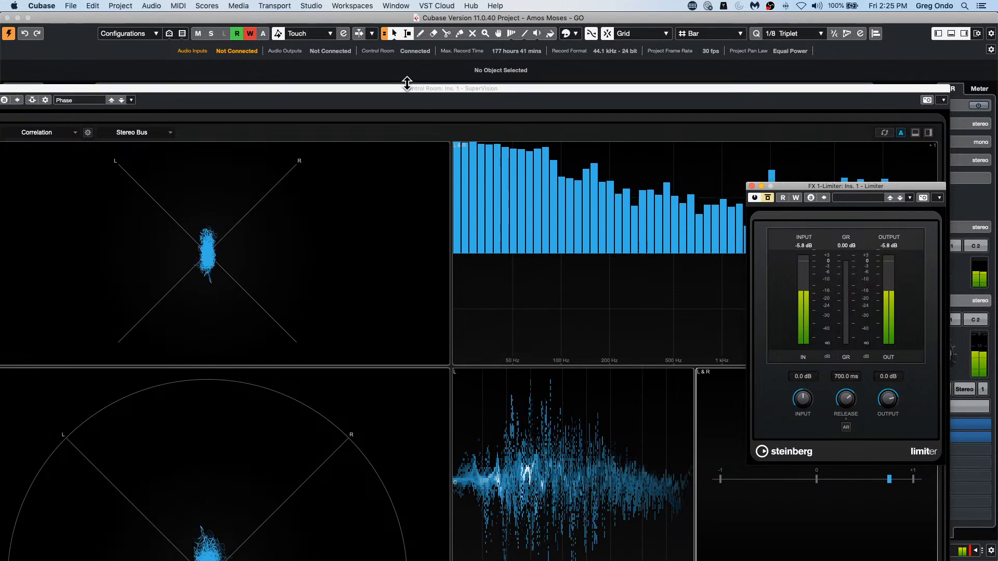
Step: Shrink the SuperVision window and place the Limiter window beside it so that all phase displays are unobstructed
{"action": "left_click_drag", "start_coordinate": [406, 86], "coordinate": [339, 10]}
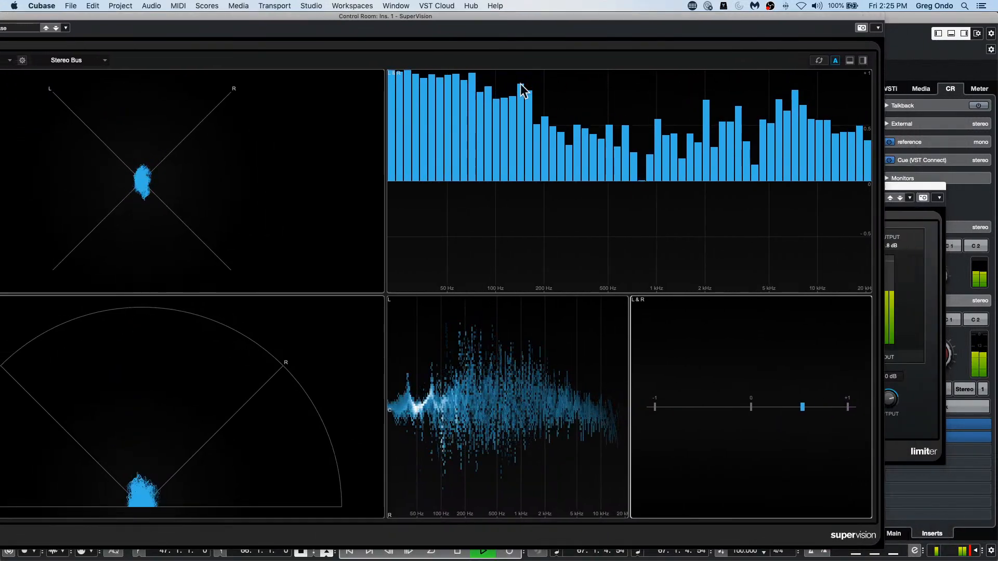
{"action": "left_click_drag", "start_coordinate": [871, 538], "coordinate": [651, 502]}
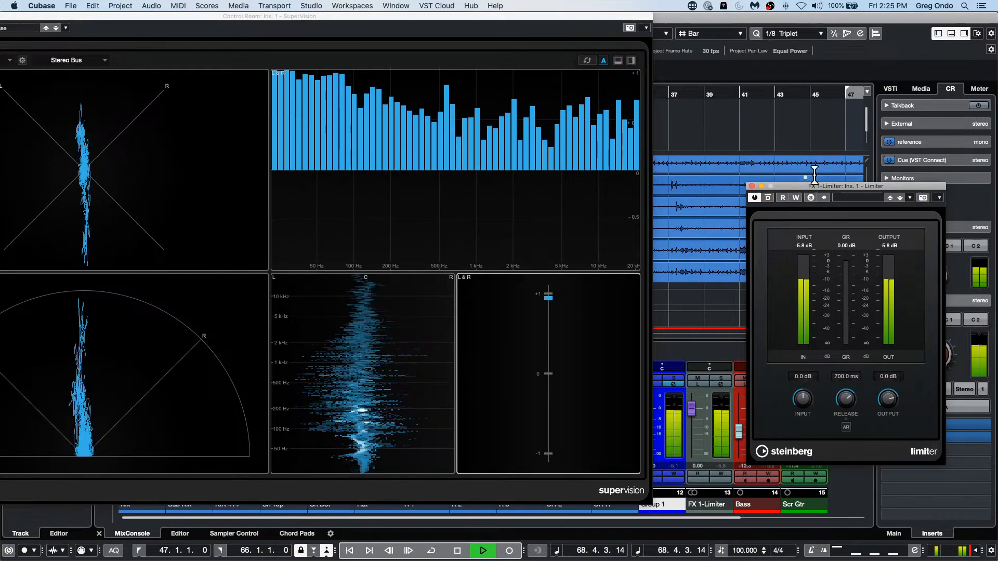
{"action": "left_click_drag", "start_coordinate": [442, 17], "coordinate": [567, 30]}
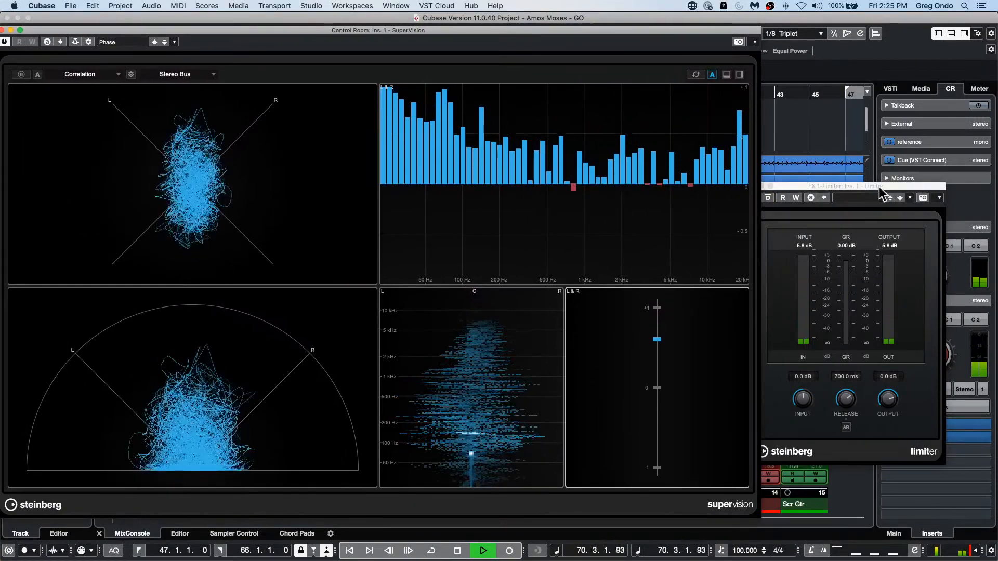
{"action": "left_click_drag", "start_coordinate": [878, 186], "coordinate": [917, 78]}
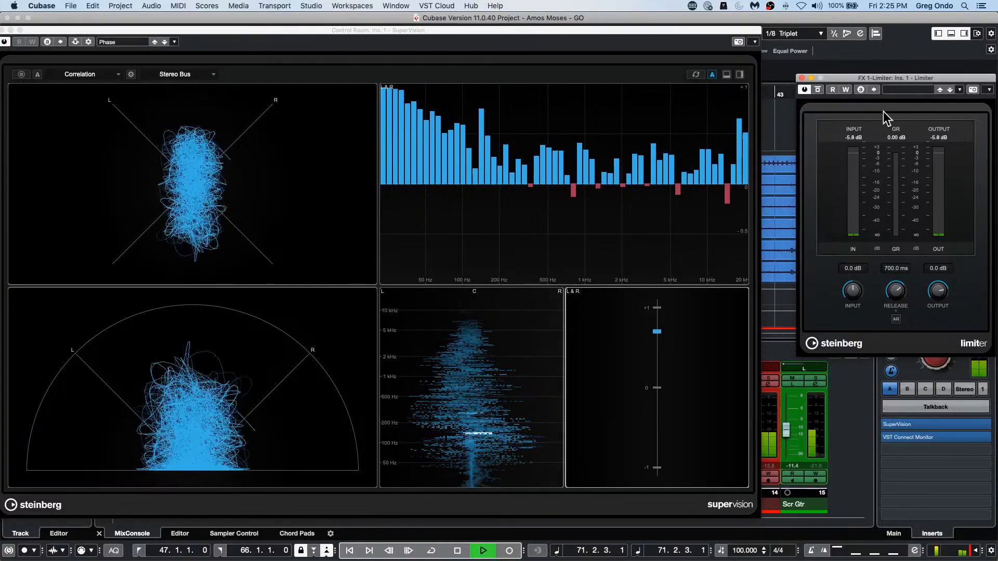
Step: Bypass the Limiter and reactivate it while checking stereo correlation in SuperVision, and stop playback
{"action": "left_click", "coordinate": [818, 89]}
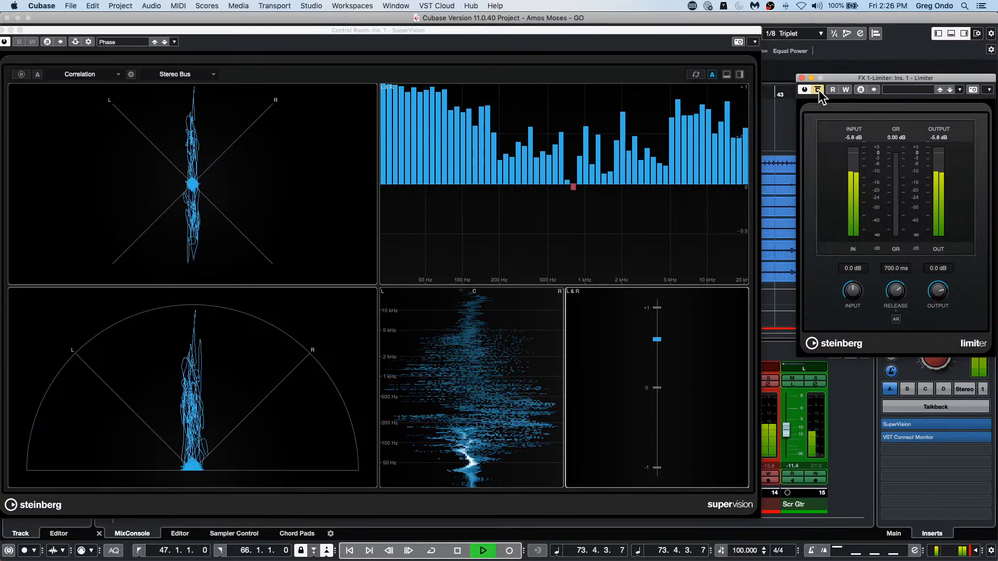
{"action": "left_click", "coordinate": [818, 90]}
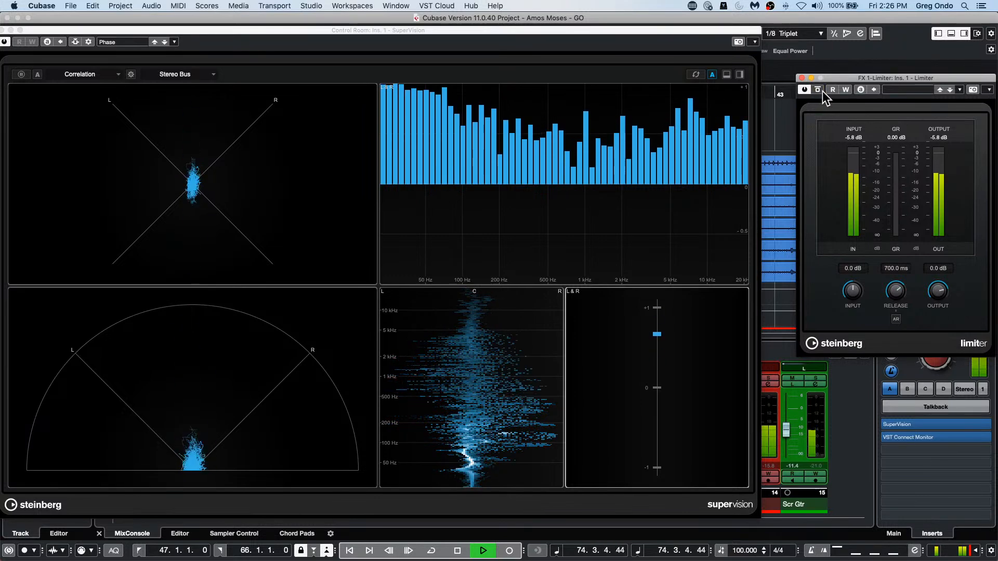
{"action": "key", "text": "space"}
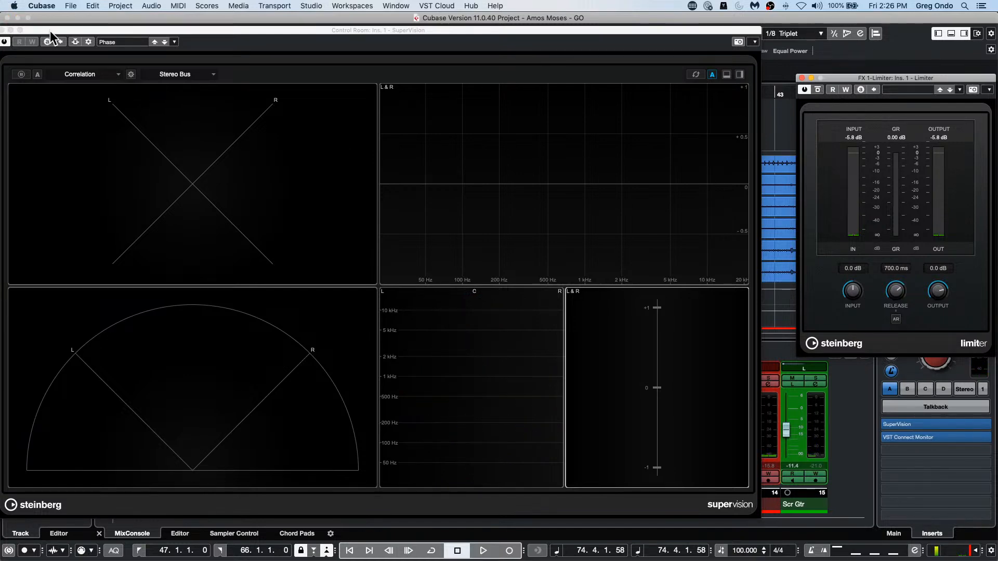
Step: Close the SuperVision and Limiter plug-in windows
{"action": "left_click_drag", "start_coordinate": [50, 30], "coordinate": [69, 29]}
{"action": "left_click", "coordinate": [17, 28]}
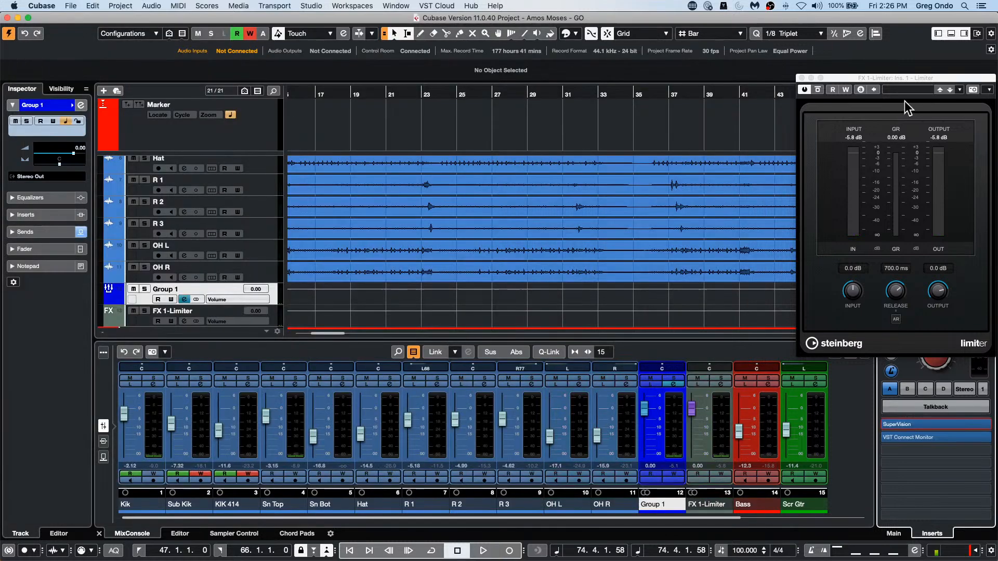
{"action": "left_click", "coordinate": [801, 78]}
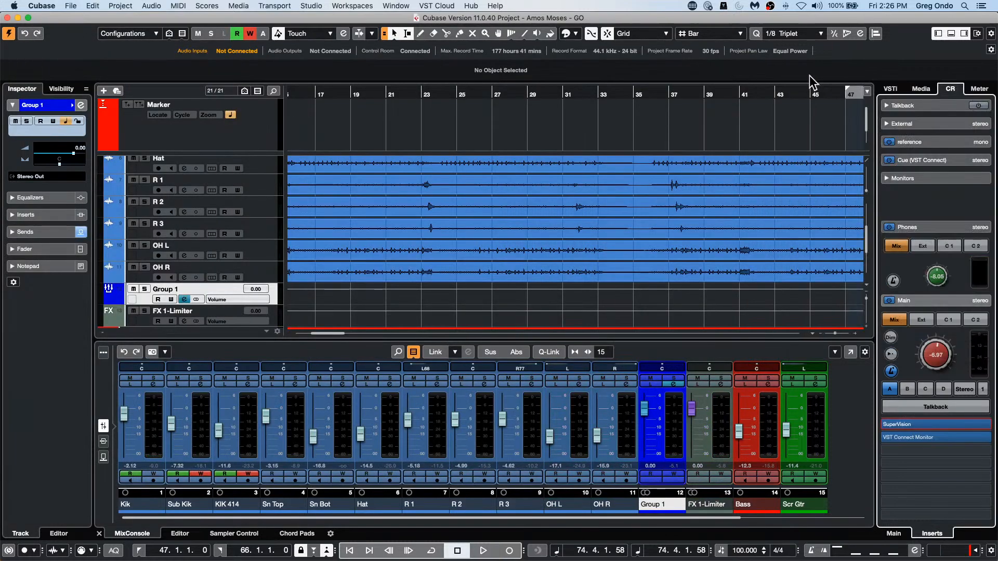
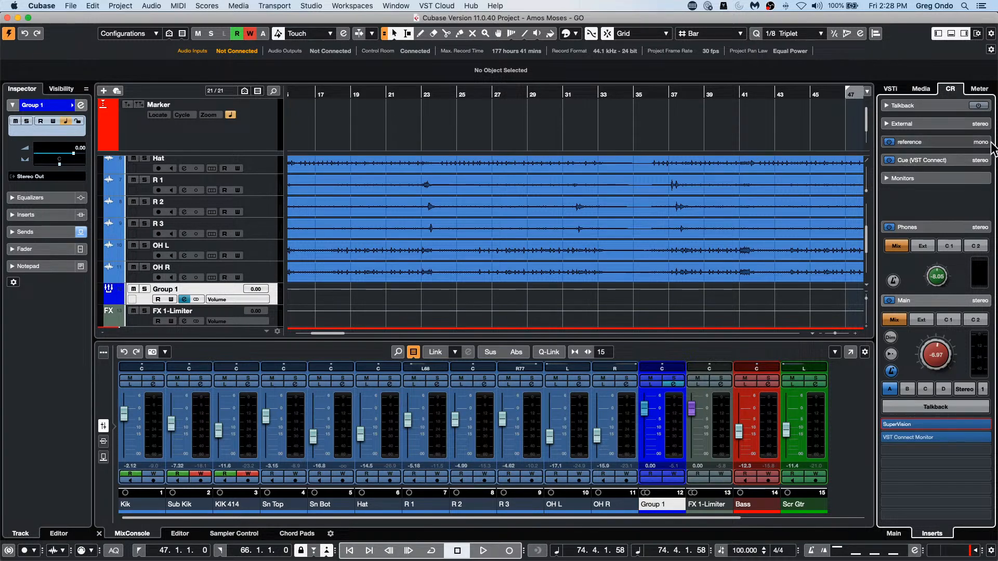
Step: Switch to Steinberg Library Manager and browse the installed HALion libraries as far as HALion Symphonic Orchestra
{"action": "mouse_move", "coordinate": [878, 559]}
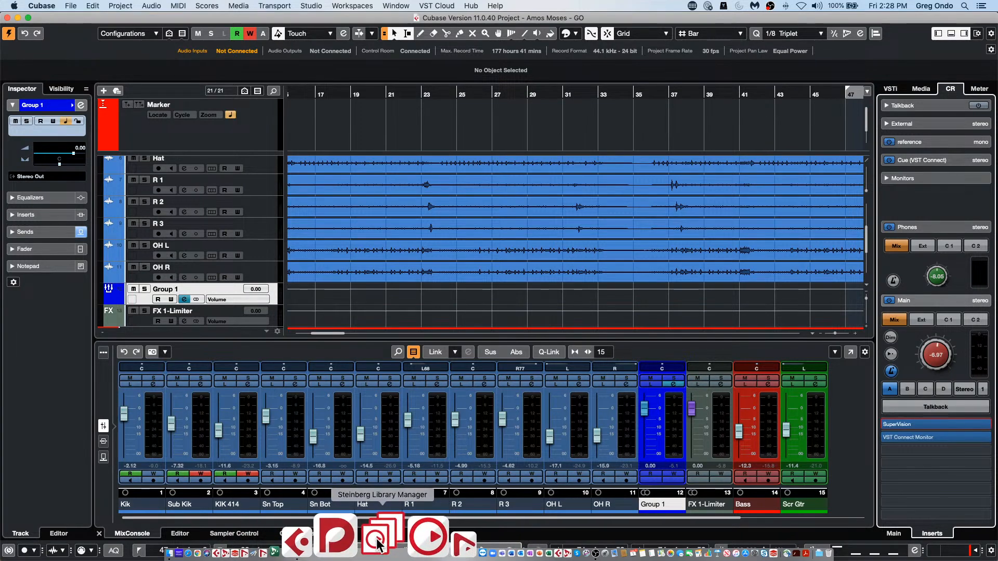
{"action": "left_click", "coordinate": [378, 545]}
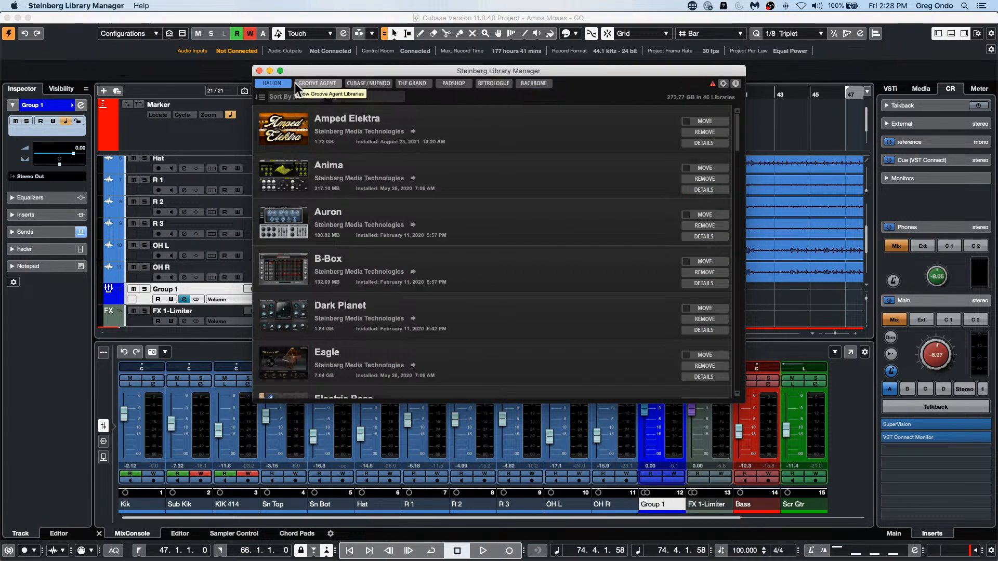
{"action": "scroll", "coordinate": [332, 204], "scroll_direction": "down", "scroll_amount": 1}
{"action": "scroll", "coordinate": [333, 204], "scroll_direction": "down", "scroll_amount": 15}
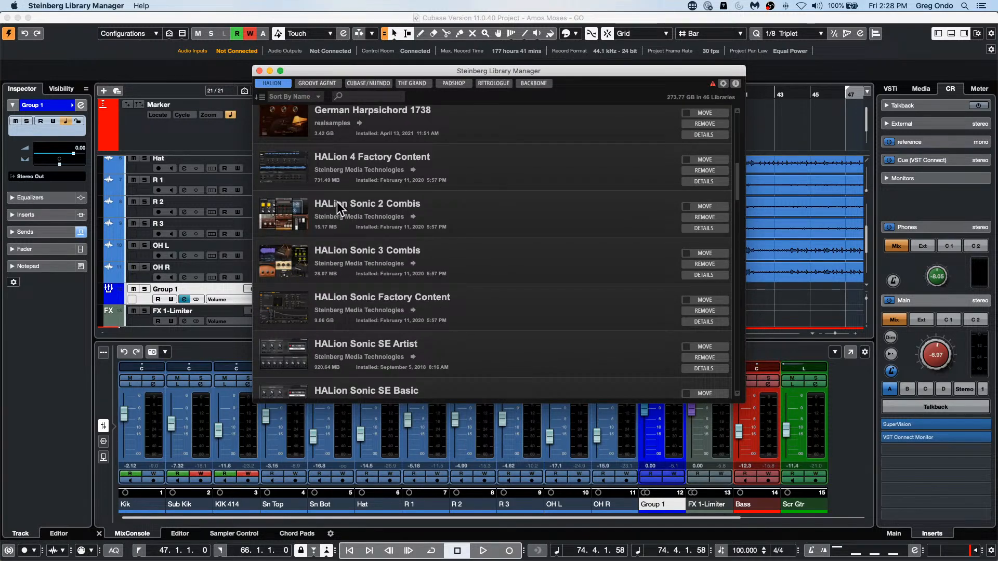
{"action": "scroll", "coordinate": [338, 201], "scroll_direction": "down", "scroll_amount": 7}
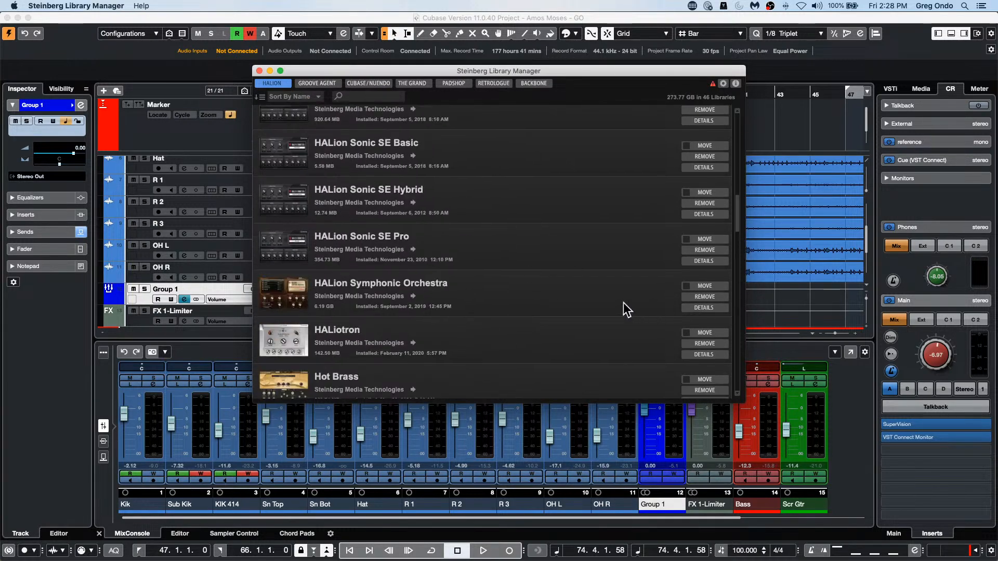
Step: Try to move the HALion Symphonic Orchestra library, dismiss the message, and close Steinberg Library Manager
{"action": "left_click", "coordinate": [715, 286]}
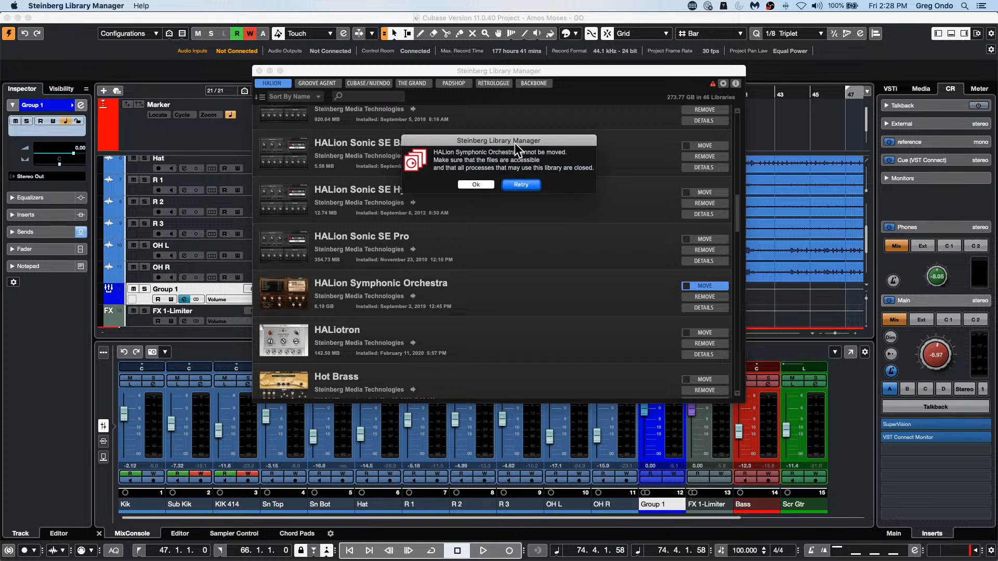
{"action": "left_click", "coordinate": [479, 185]}
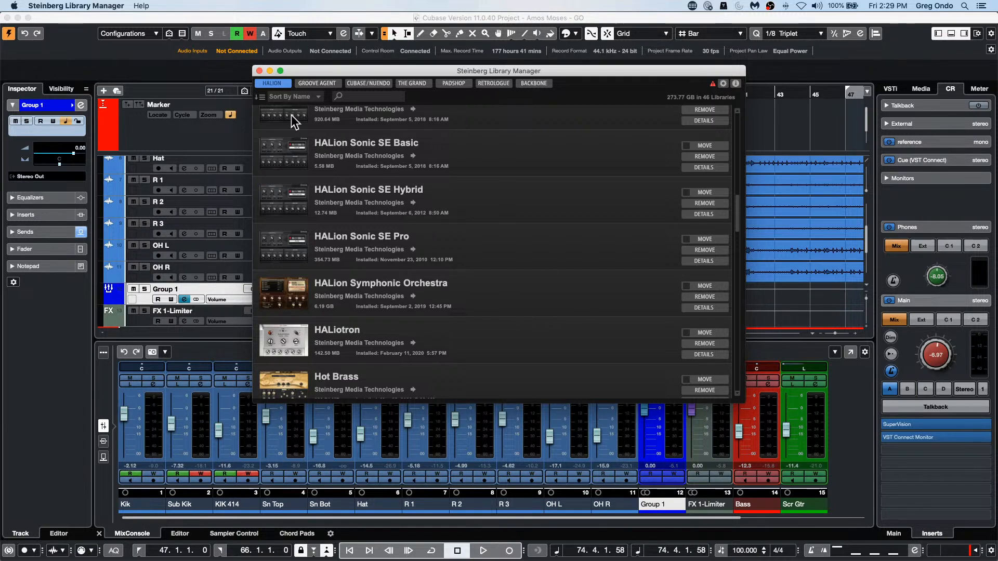
{"action": "left_click", "coordinate": [260, 69]}
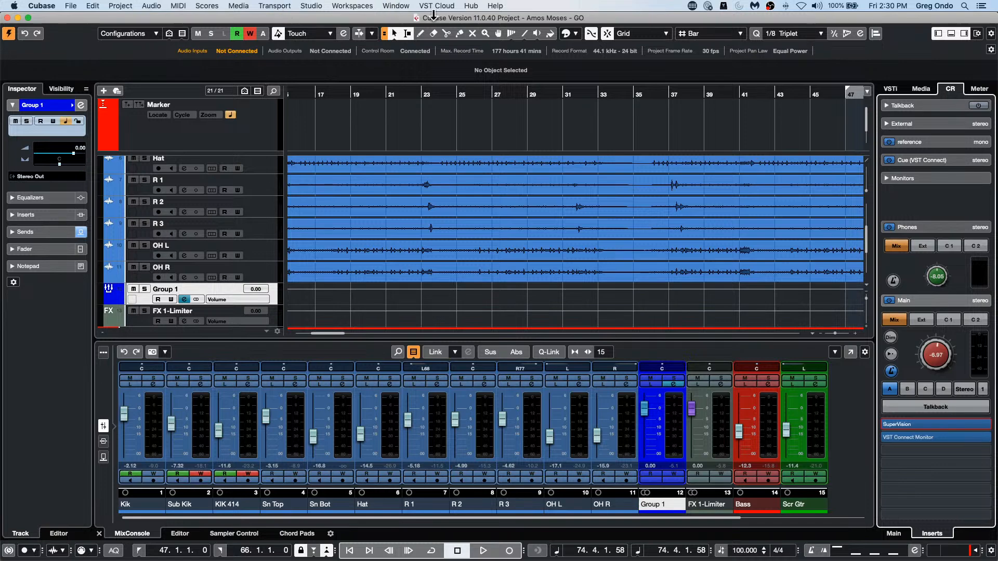
Step: Add one instrument track below R 3 using the Montage external instrument, routed to Stereo Out
{"action": "left_click", "coordinate": [250, 225]}
{"action": "right_click", "coordinate": [252, 227]}
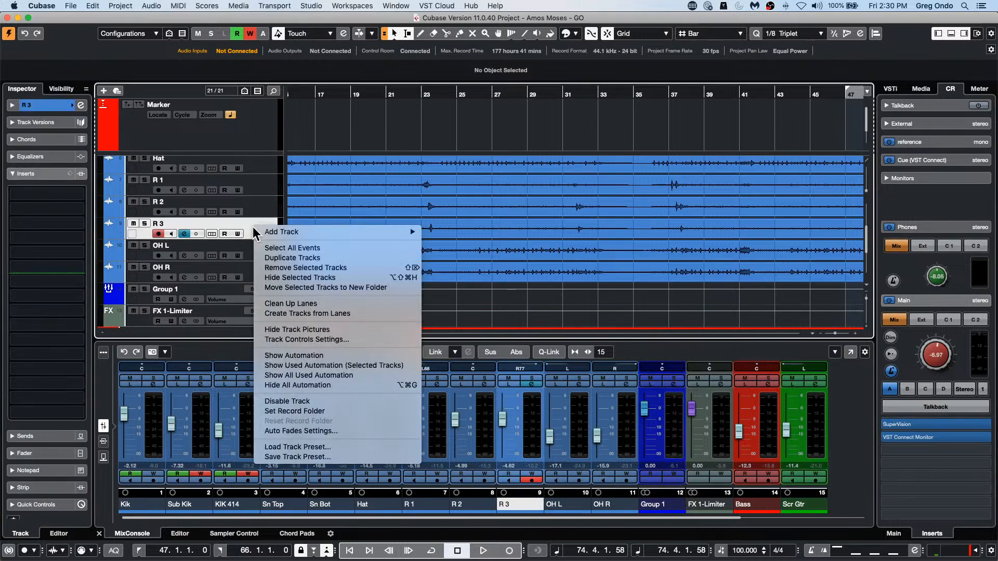
{"action": "mouse_move", "coordinate": [279, 231]}
{"action": "mouse_move", "coordinate": [318, 229]}
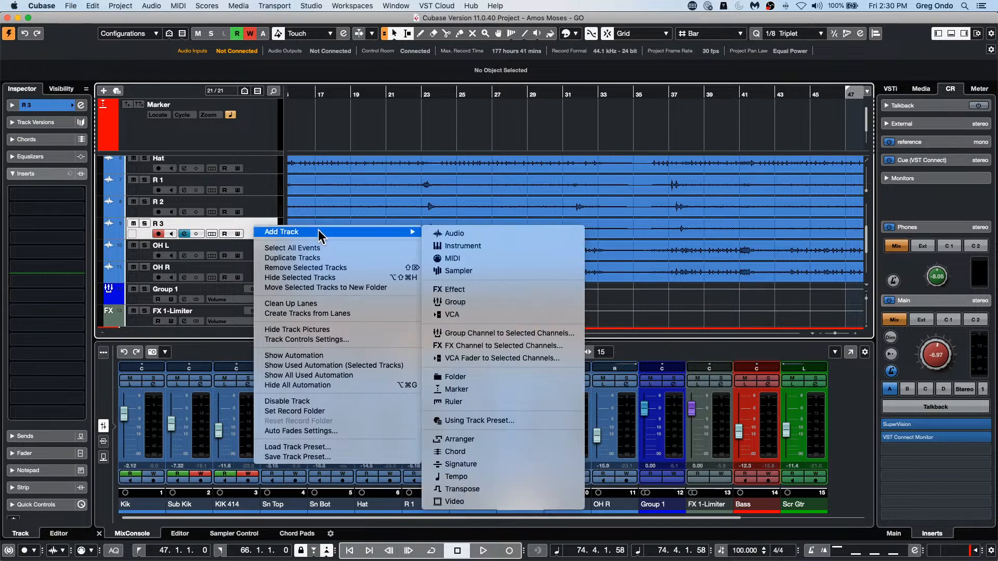
{"action": "left_click", "coordinate": [466, 243]}
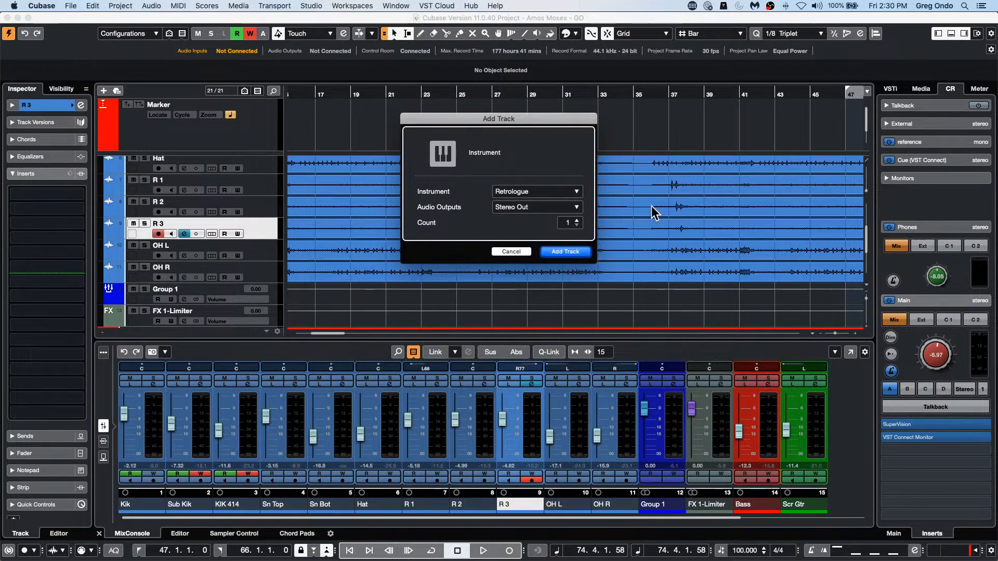
{"action": "left_click", "coordinate": [540, 192]}
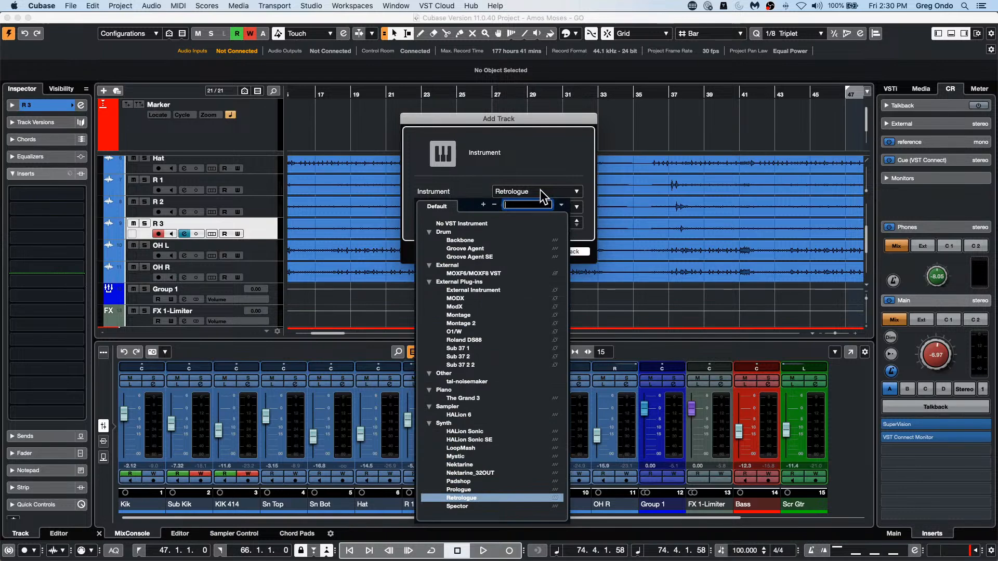
{"action": "left_click", "coordinate": [472, 314]}
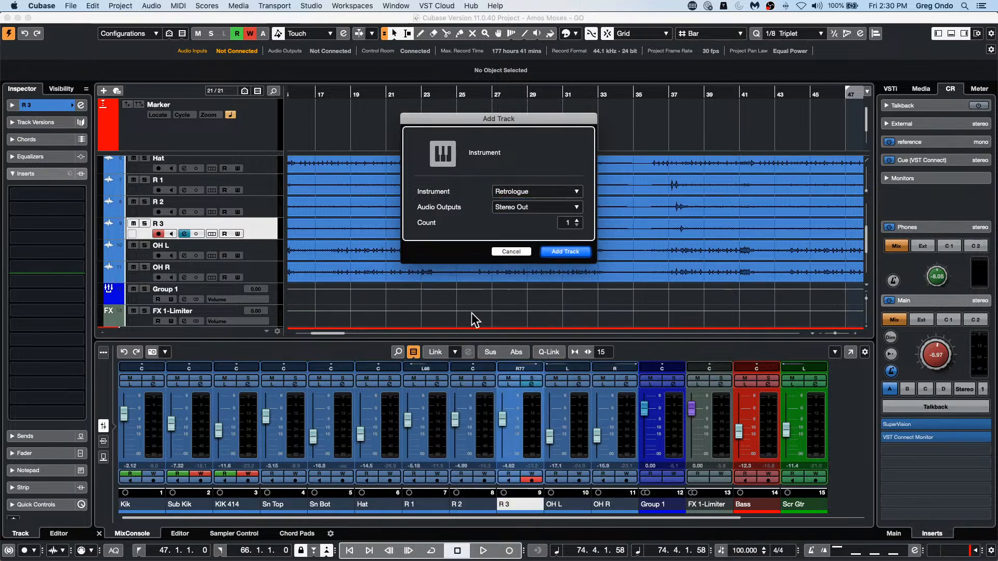
{"action": "left_click", "coordinate": [575, 253]}
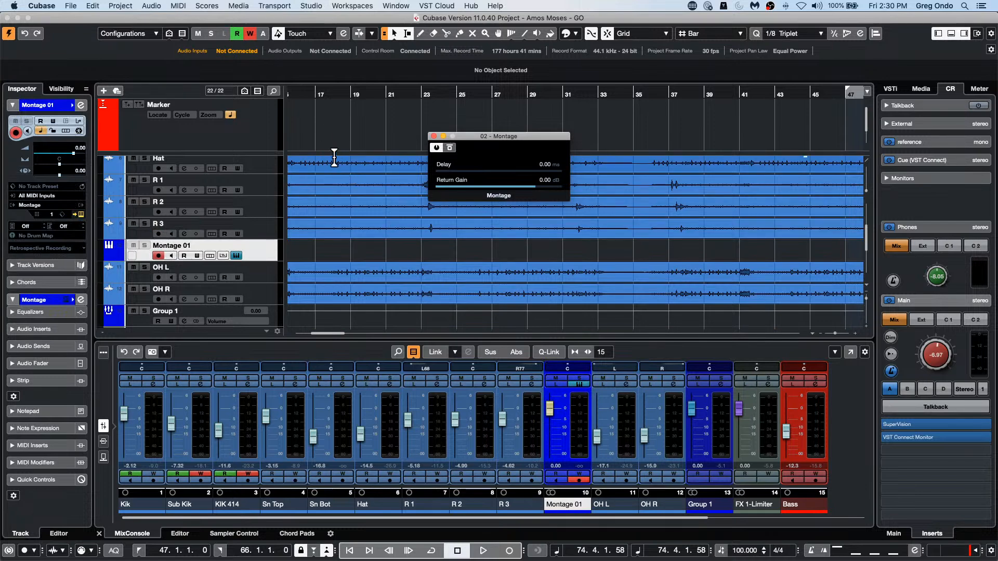
Step: Select the range 17.4.4.119 to 23.4.4.119 on the Hat track and set up an audio mixdown of Stereo Out without the export queue
{"action": "left_click_drag", "start_coordinate": [333, 165], "coordinate": [448, 175]}
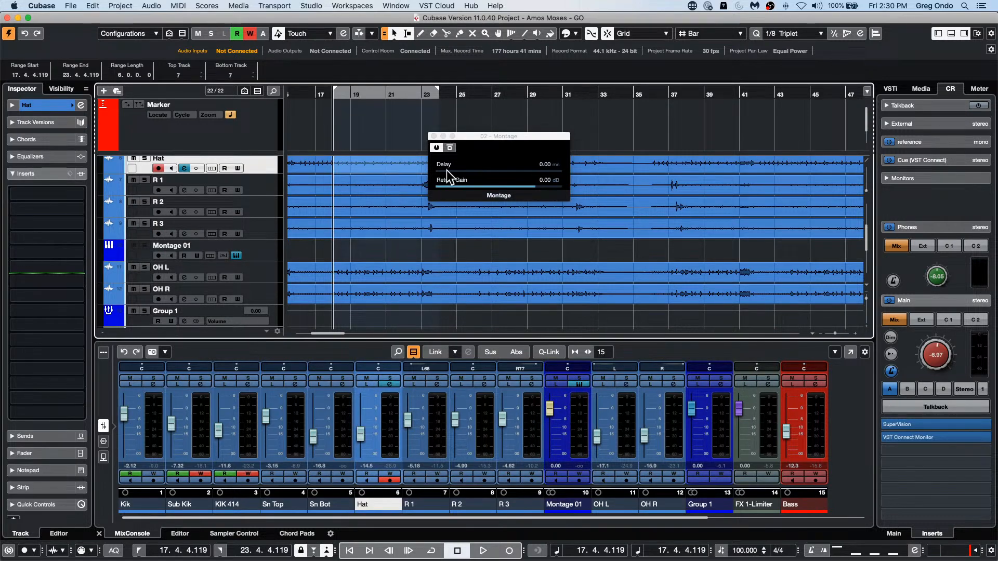
{"action": "left_click", "coordinate": [70, 5]}
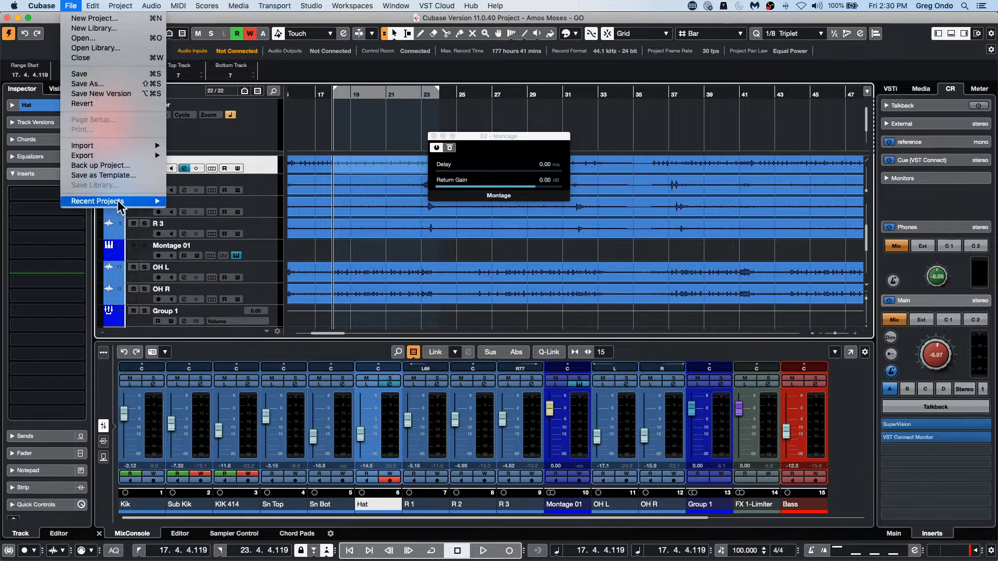
{"action": "mouse_move", "coordinate": [133, 202]}
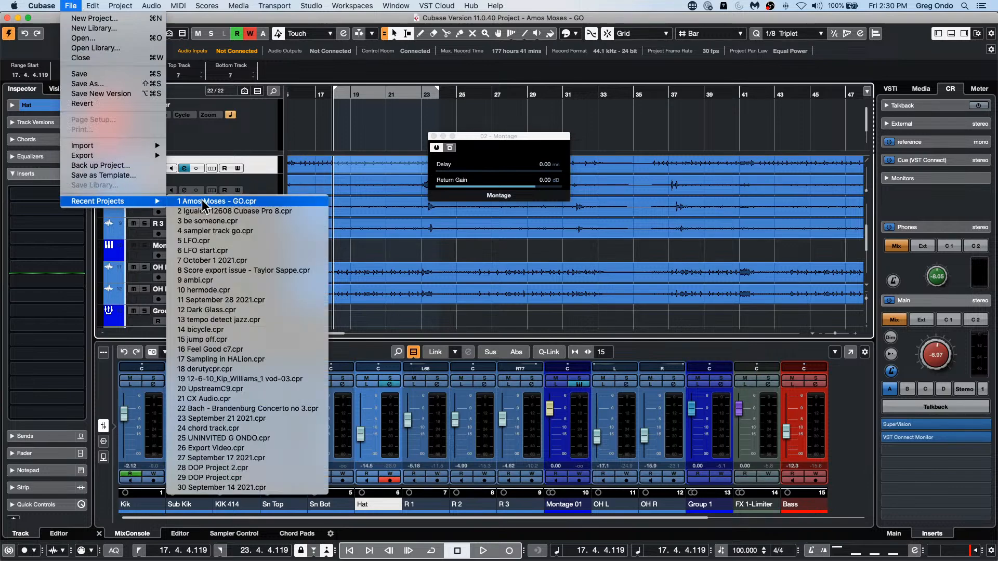
{"action": "mouse_move", "coordinate": [102, 159]}
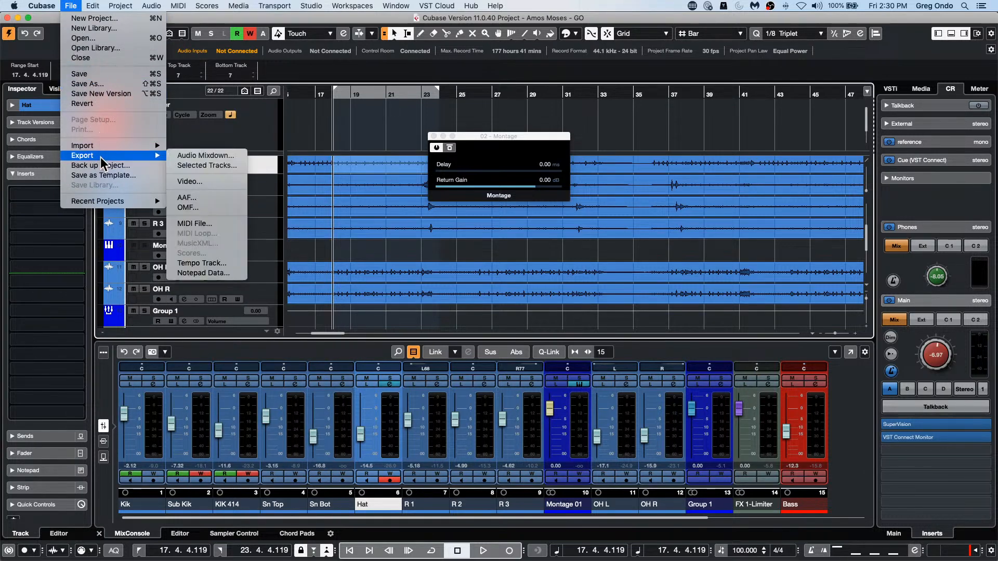
{"action": "left_click", "coordinate": [198, 156]}
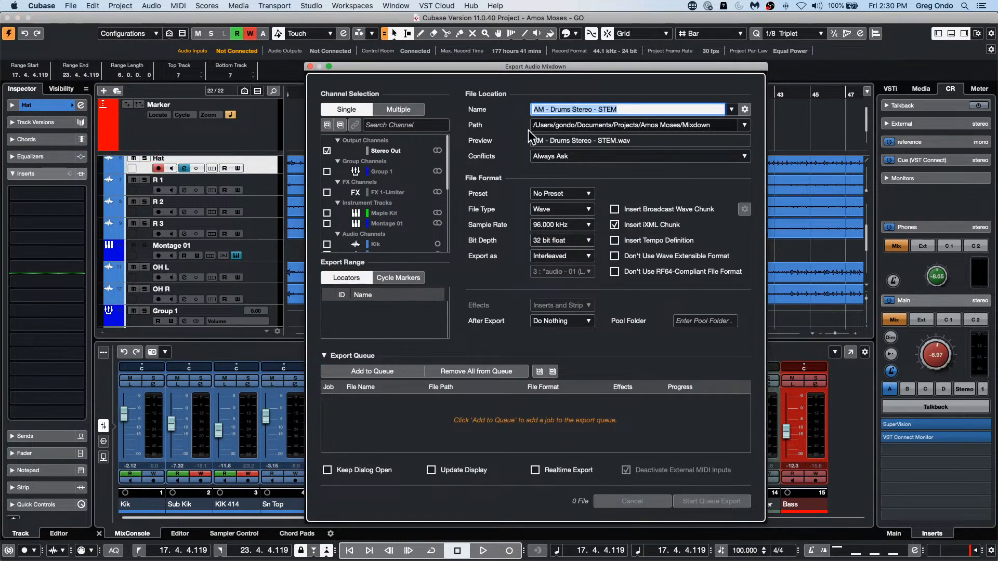
{"action": "left_click", "coordinate": [328, 151]}
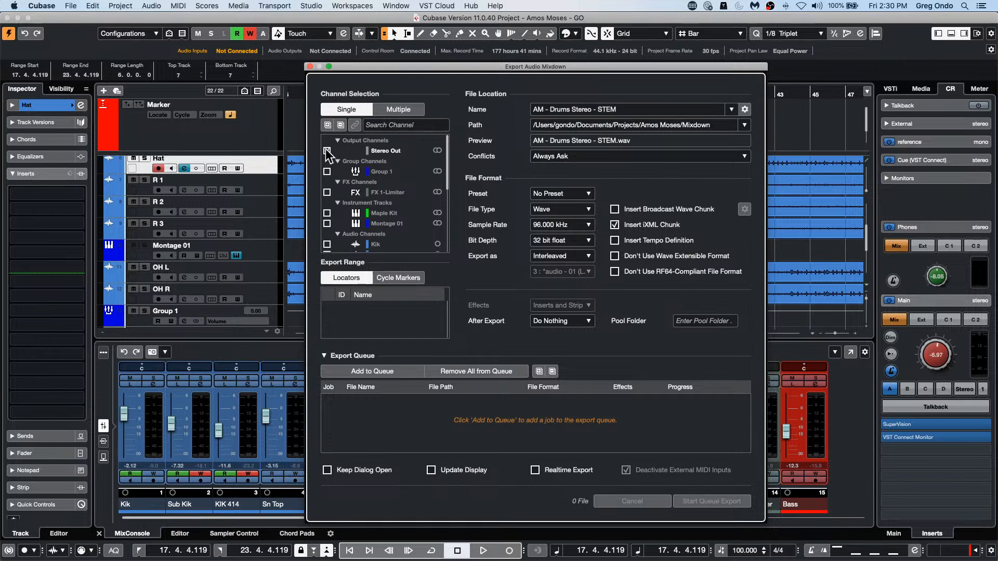
{"action": "left_click", "coordinate": [331, 356]}
Step: Try to export the mixdown over AM - Drums Stereo - STEM.wav with the Montage track active, and cancel the realtime export
{"action": "left_click", "coordinate": [706, 502]}
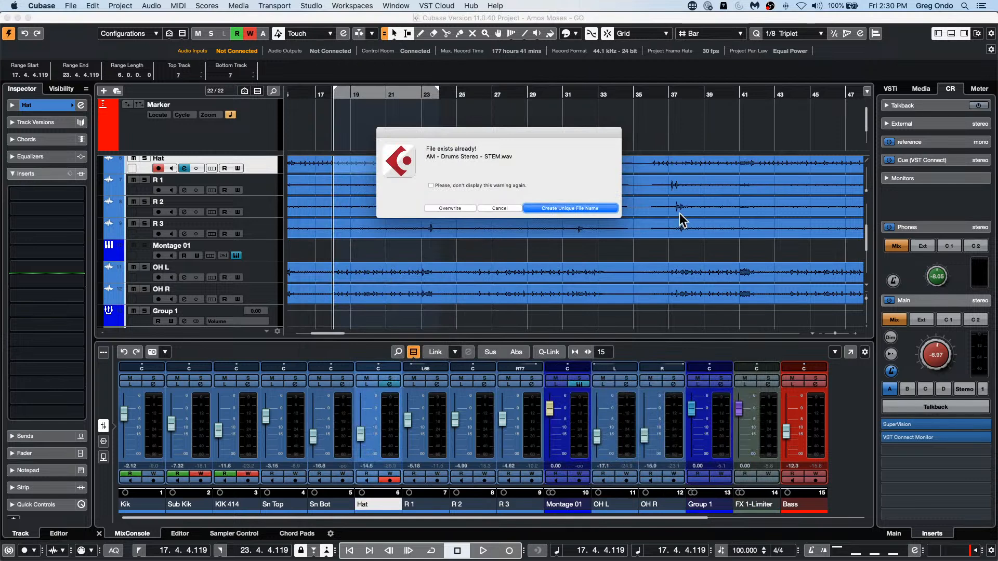
{"action": "left_click", "coordinate": [450, 208]}
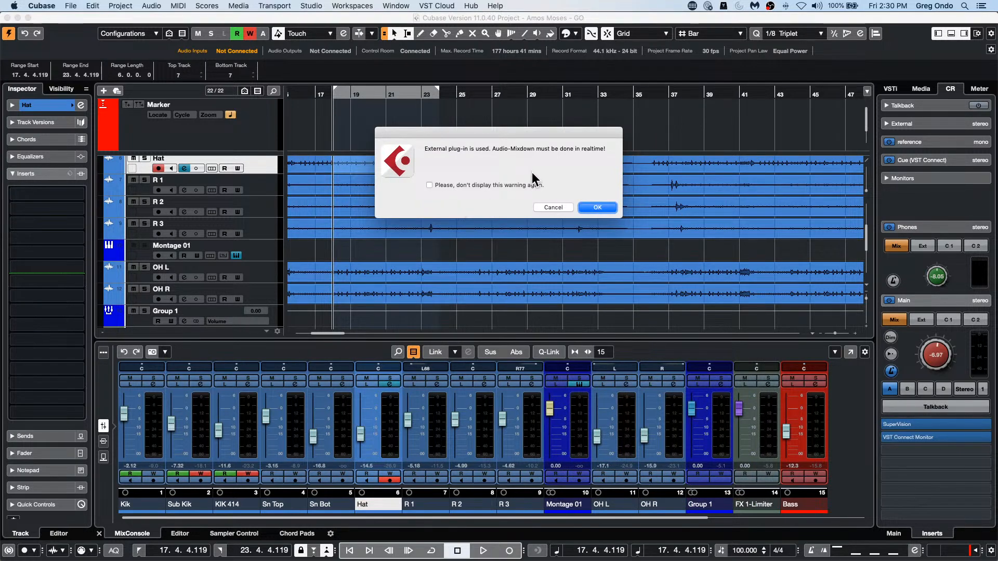
{"action": "left_click", "coordinate": [553, 207]}
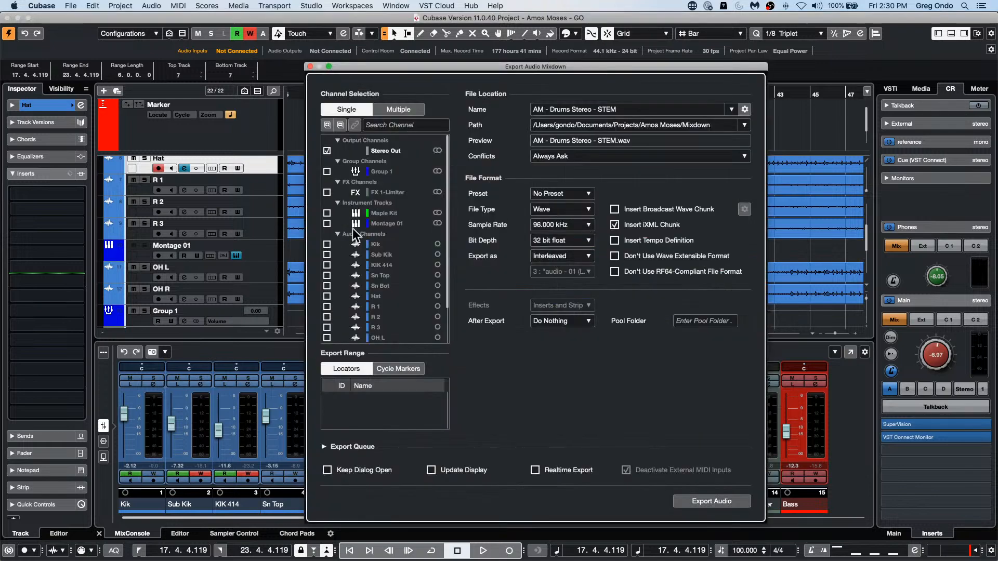
Step: Disable the Montage 01 track and export the Stereo Out mixdown, overwriting AM - Drums Stereo - STEM.wav
{"action": "left_click", "coordinate": [263, 252]}
{"action": "right_click", "coordinate": [260, 251]}
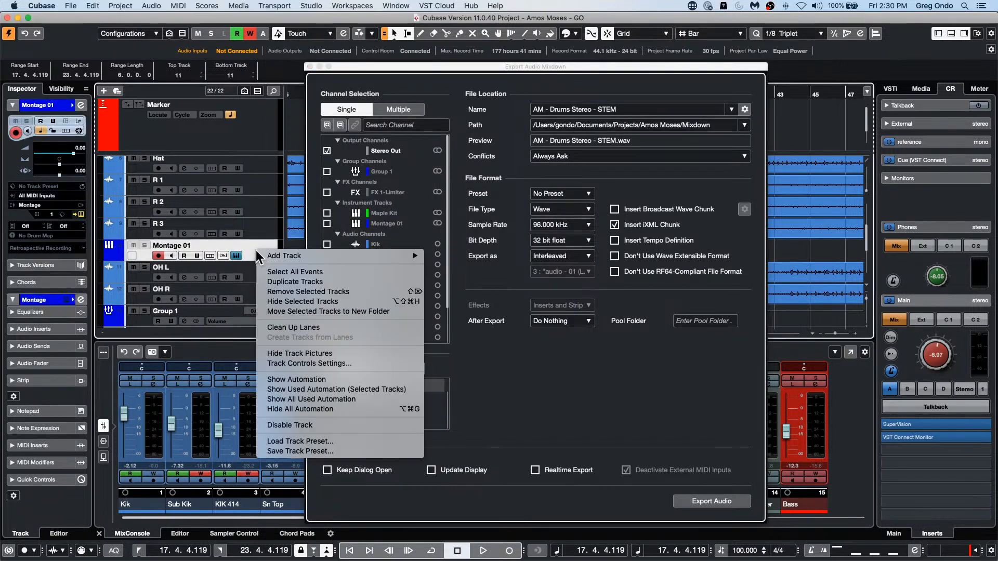
{"action": "left_click", "coordinate": [322, 425]}
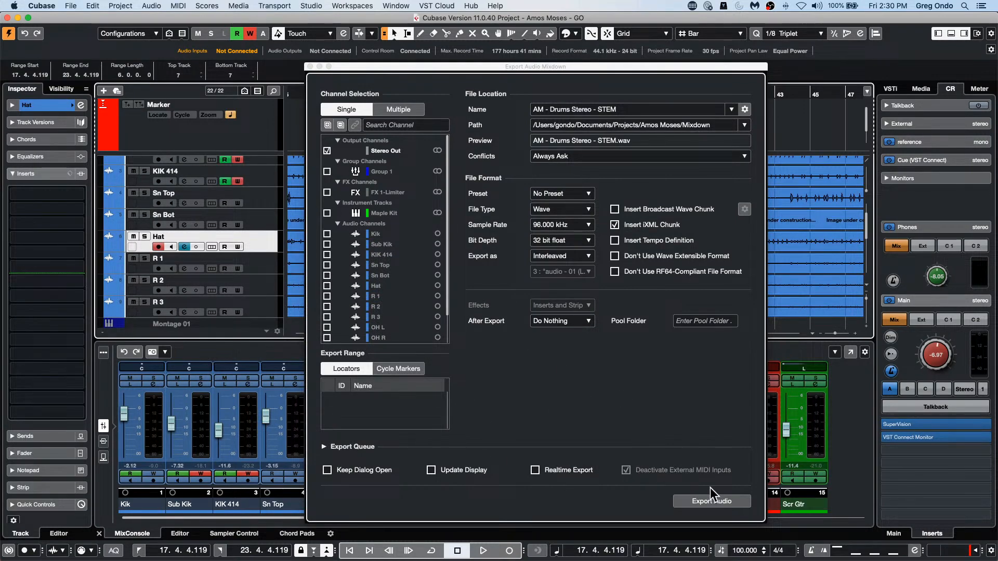
{"action": "left_click", "coordinate": [717, 501]}
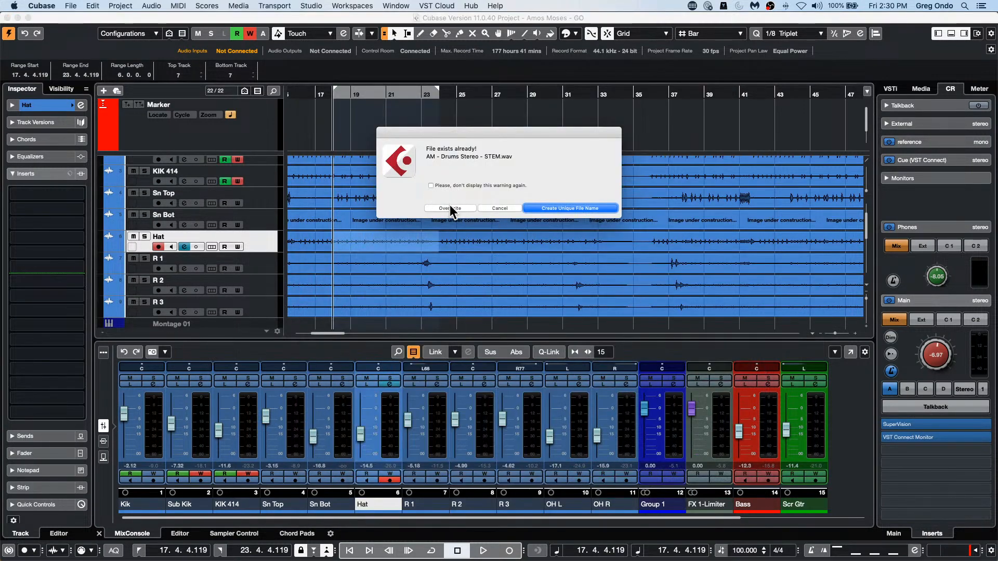
{"action": "left_click", "coordinate": [450, 209]}
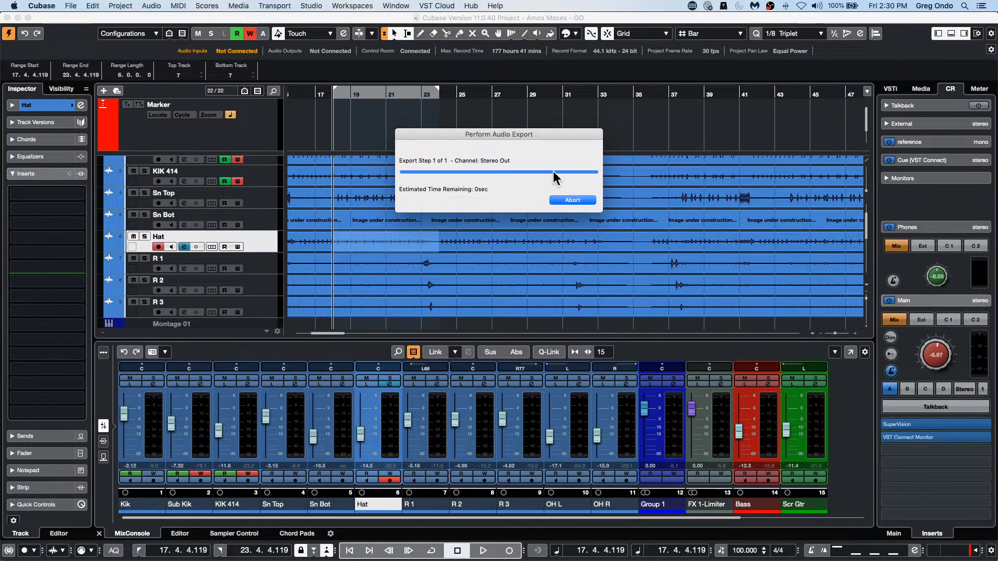
Step: Enable the disabled Montage 01 track again
{"action": "right_click", "coordinate": [260, 245]}
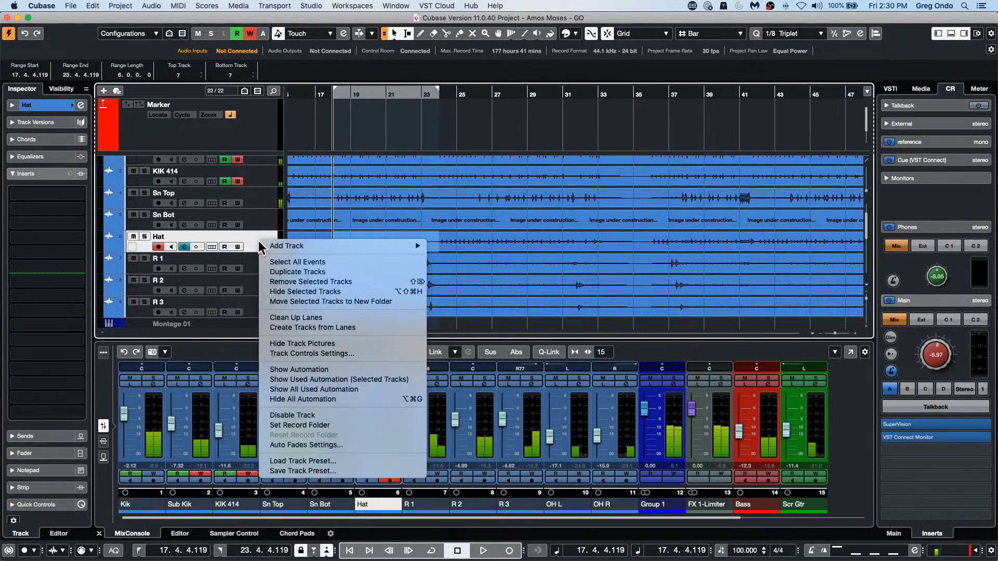
{"action": "left_click", "coordinate": [253, 248]}
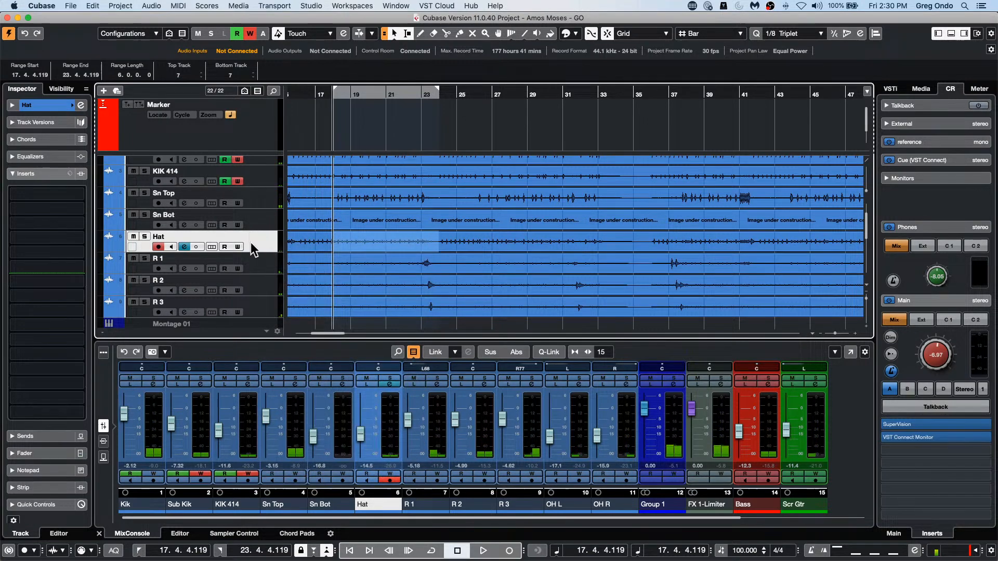
{"action": "scroll", "coordinate": [253, 249], "scroll_direction": "down", "scroll_amount": 1}
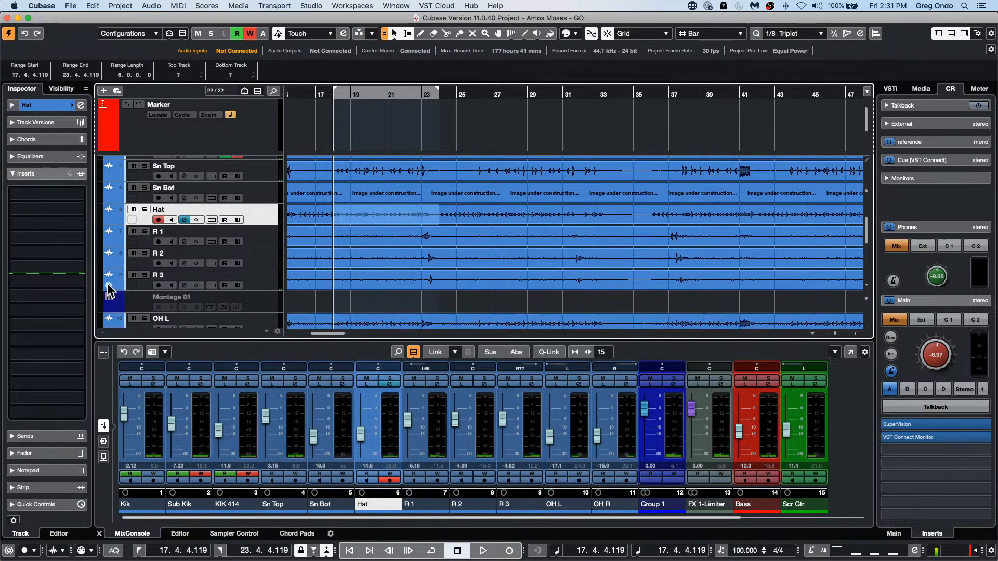
{"action": "right_click", "coordinate": [260, 298]}
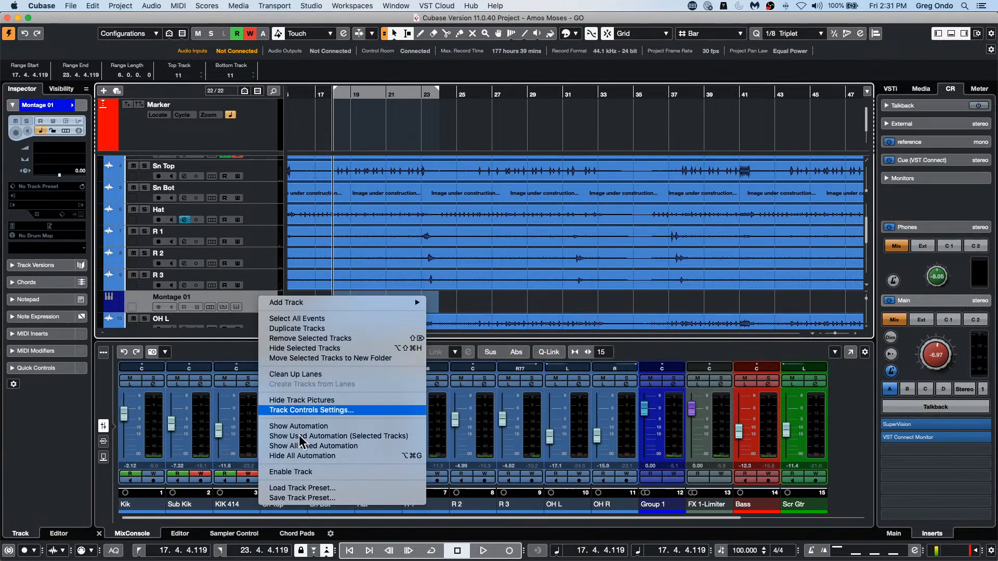
{"action": "left_click", "coordinate": [310, 472]}
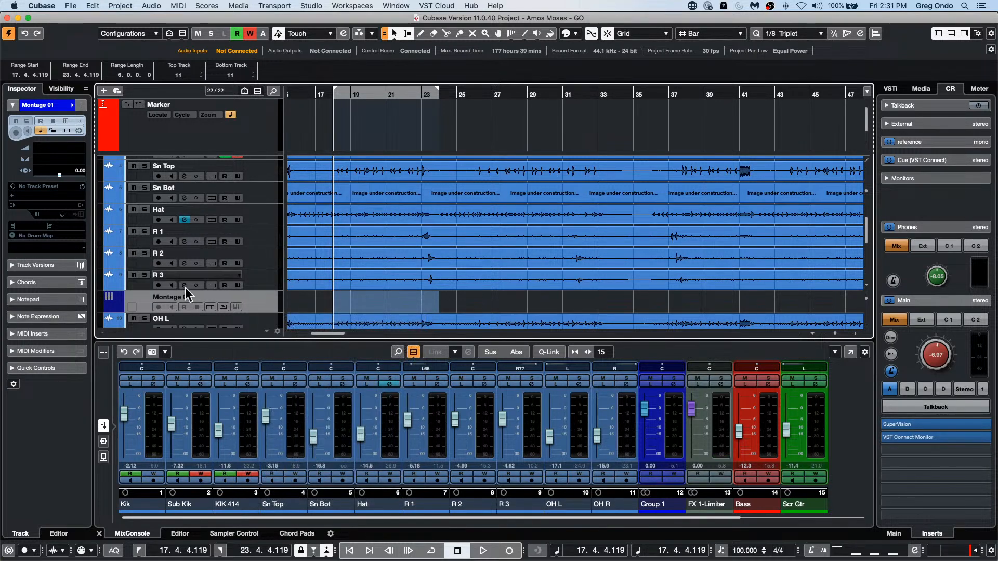
{"action": "right_click", "coordinate": [260, 299]}
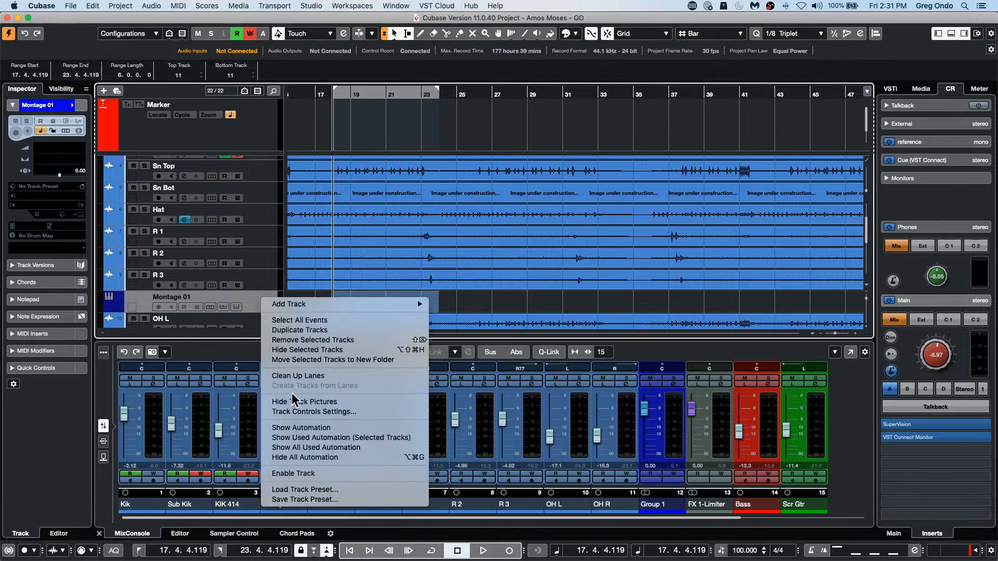
{"action": "left_click", "coordinate": [316, 474]}
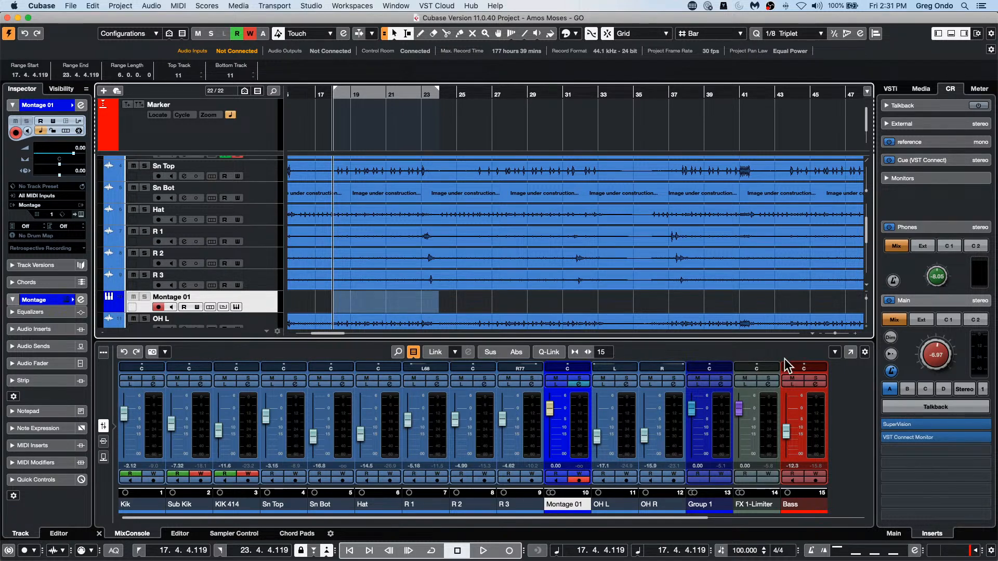
Step: Move the project cursor to the start of bar 17
{"action": "scroll", "coordinate": [857, 234], "scroll_direction": "down", "scroll_amount": 1}
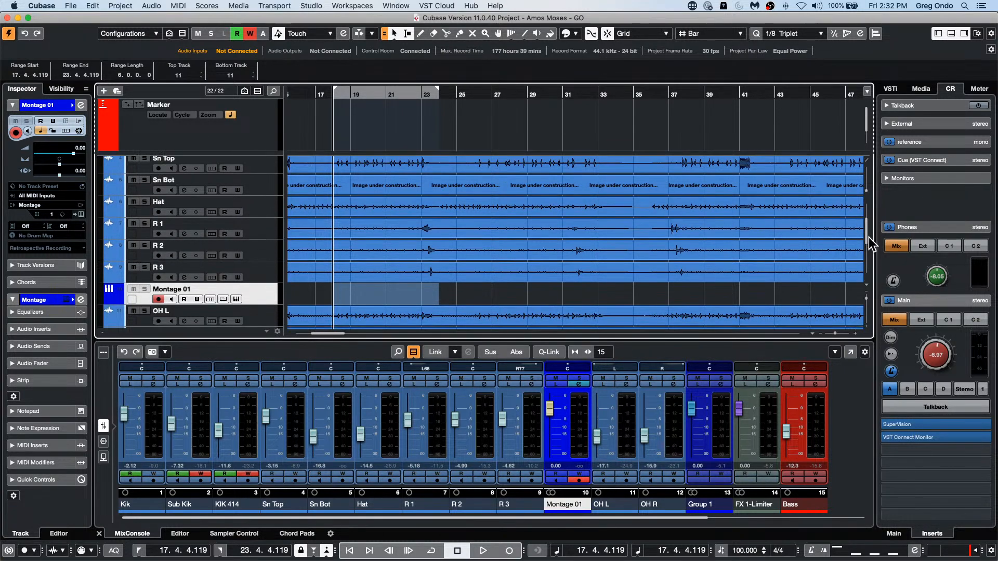
{"action": "left_click_drag", "start_coordinate": [329, 94], "coordinate": [317, 77]}
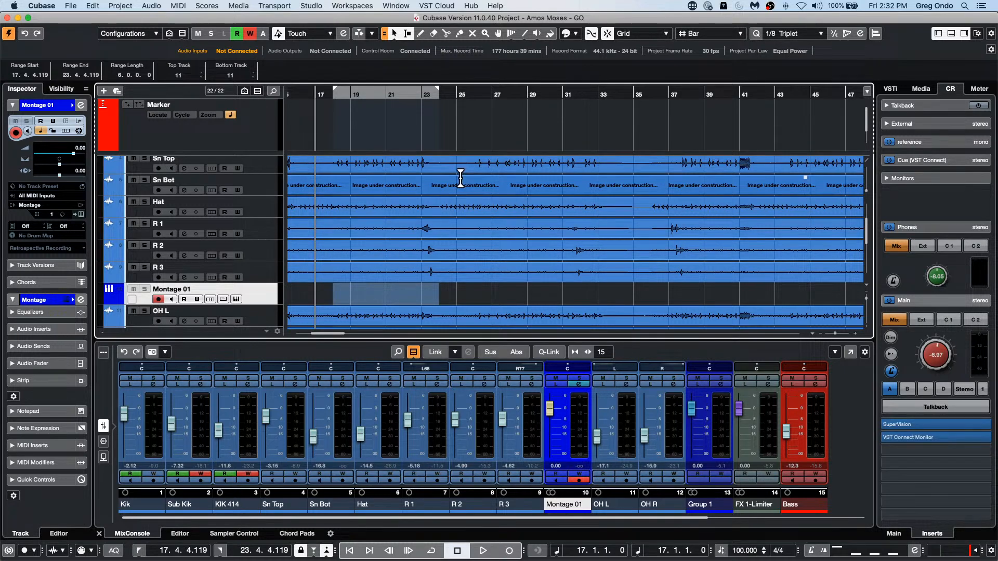
Step: Enlarge the track heights and, with the Object Selection tool, select the Kik audio event followed by the folder part above it
{"action": "scroll", "coordinate": [519, 238], "scroll_direction": "up", "scroll_amount": 4}
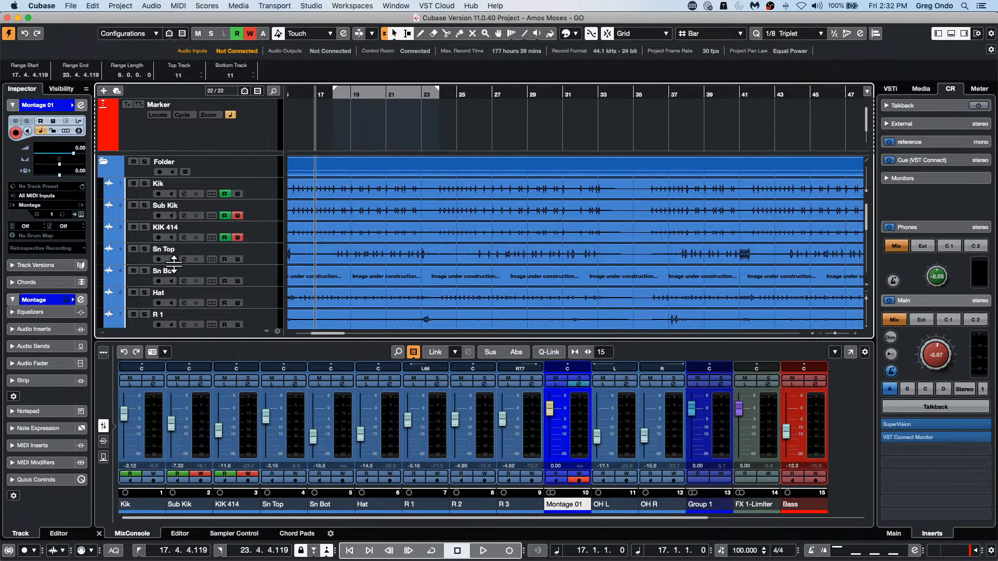
{"action": "key", "text": "shift+h"}
{"action": "key", "text": "shift+h"}
{"action": "key", "text": "shift+h"}
{"action": "key", "text": "shift+h"}
{"action": "key", "text": "shift+h"}
{"action": "key", "text": "shift+h"}
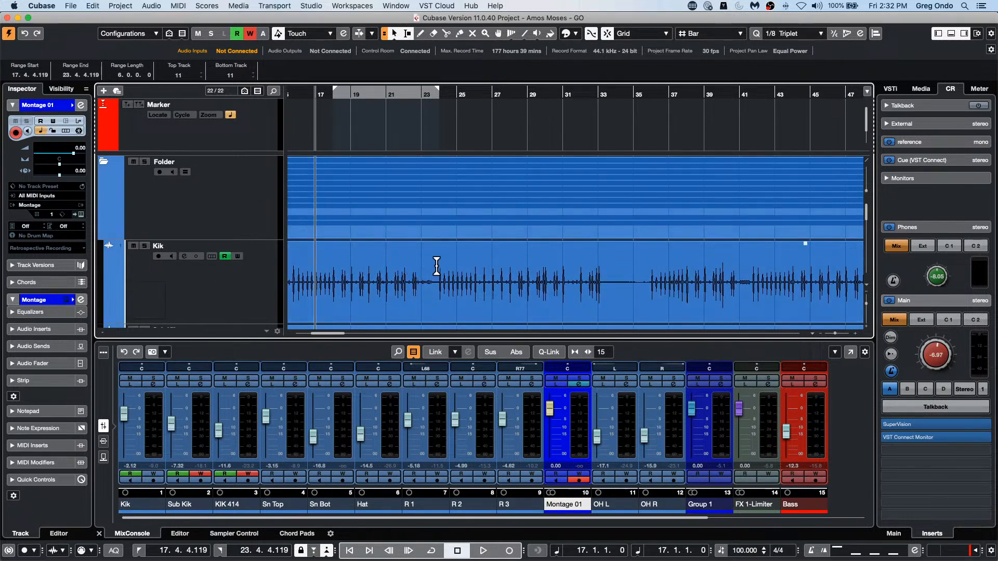
{"action": "scroll", "coordinate": [436, 263], "scroll_direction": "down", "scroll_amount": 1}
{"action": "right_click", "coordinate": [474, 262]}
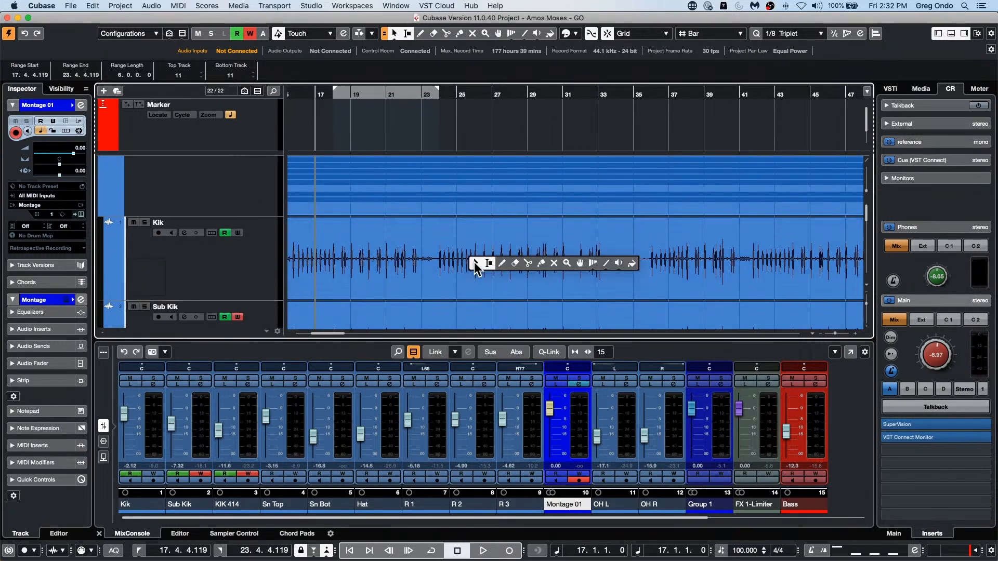
{"action": "left_click", "coordinate": [474, 262]}
{"action": "left_click", "coordinate": [482, 267]}
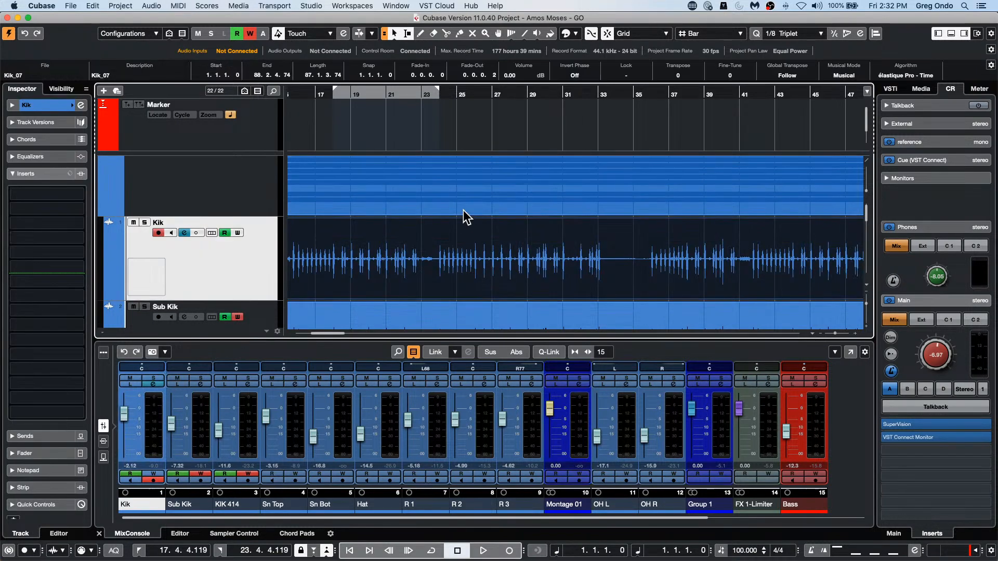
{"action": "left_click", "coordinate": [494, 211]}
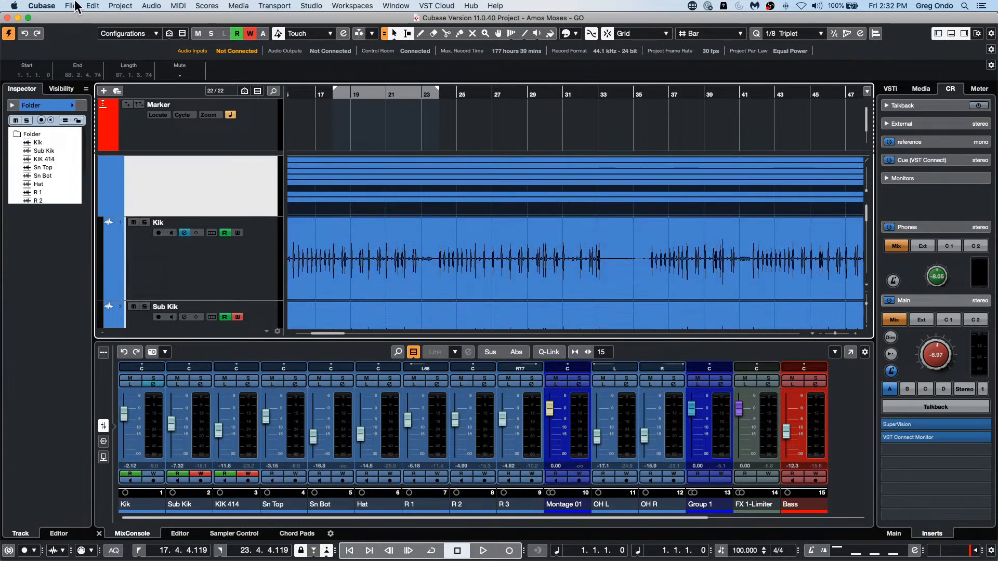
{"action": "left_click", "coordinate": [33, 2]}
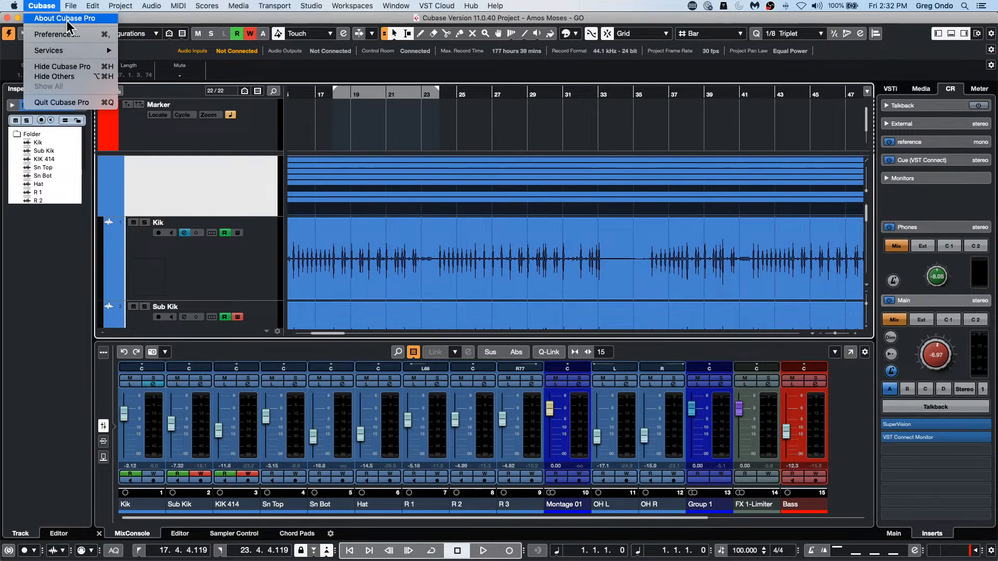
{"action": "left_click", "coordinate": [414, 317]}
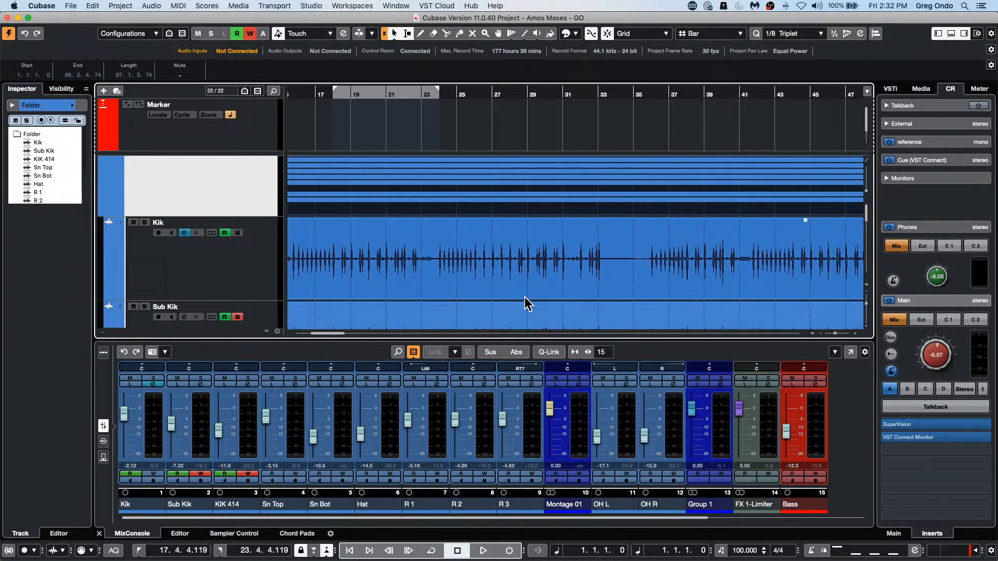
{"action": "scroll", "coordinate": [485, 202], "scroll_direction": "down", "scroll_amount": 2}
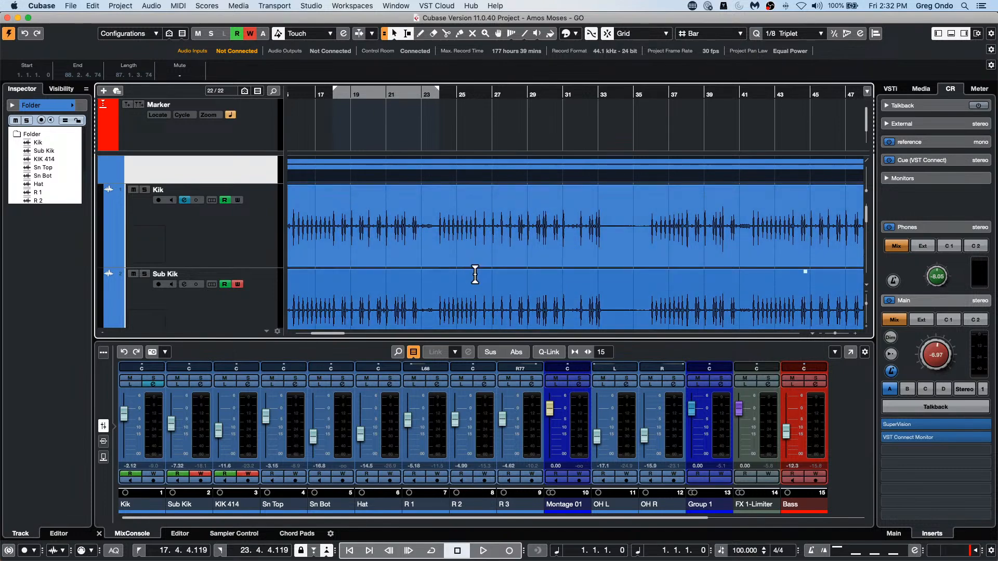
{"action": "scroll", "coordinate": [489, 285], "scroll_direction": "down", "scroll_amount": 1}
{"action": "scroll", "coordinate": [491, 287], "scroll_direction": "down", "scroll_amount": 10}
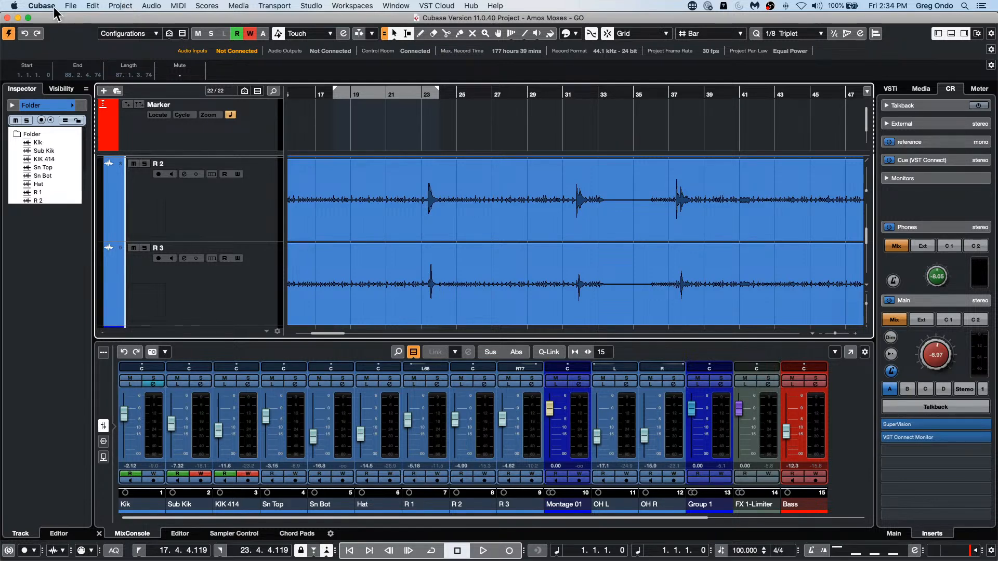
{"action": "left_click_drag", "start_coordinate": [304, 94], "coordinate": [198, 63]}
{"action": "scroll", "coordinate": [475, 189], "scroll_direction": "up", "scroll_amount": 10}
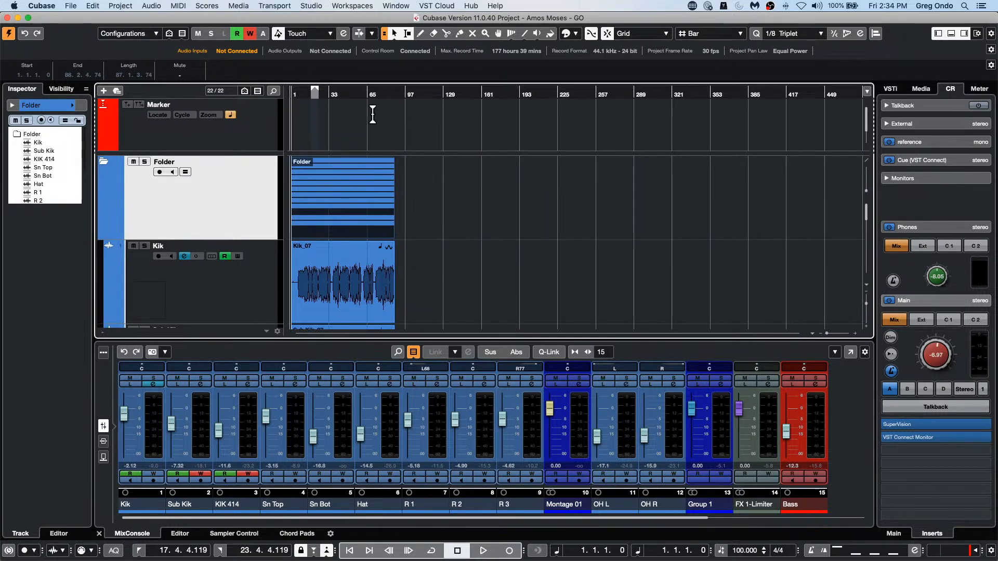
Step: Revert the project to its previously saved version and close the SuperVision plug-in window
{"action": "left_click", "coordinate": [69, 7]}
{"action": "mouse_move", "coordinate": [95, 8]}
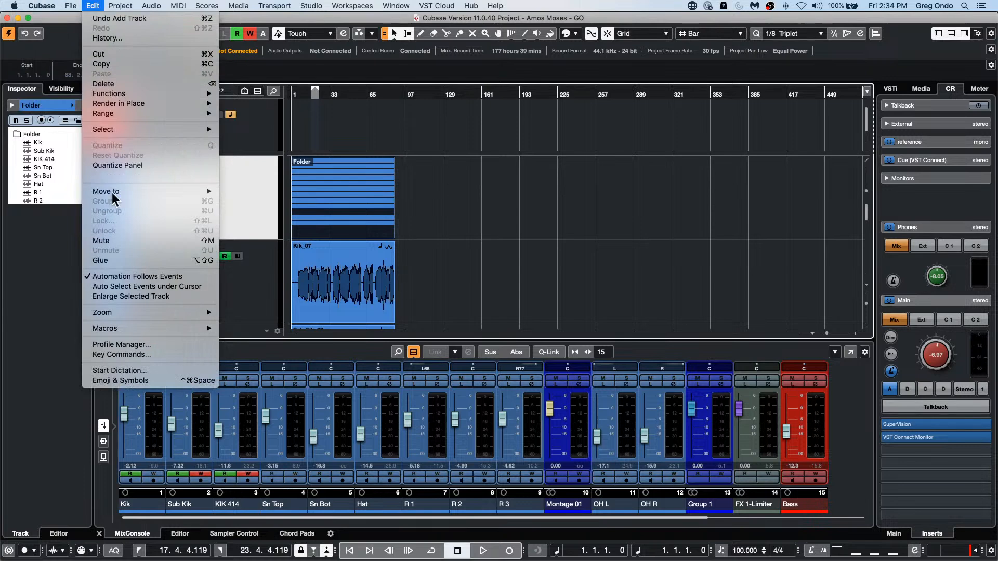
{"action": "mouse_move", "coordinate": [115, 133]}
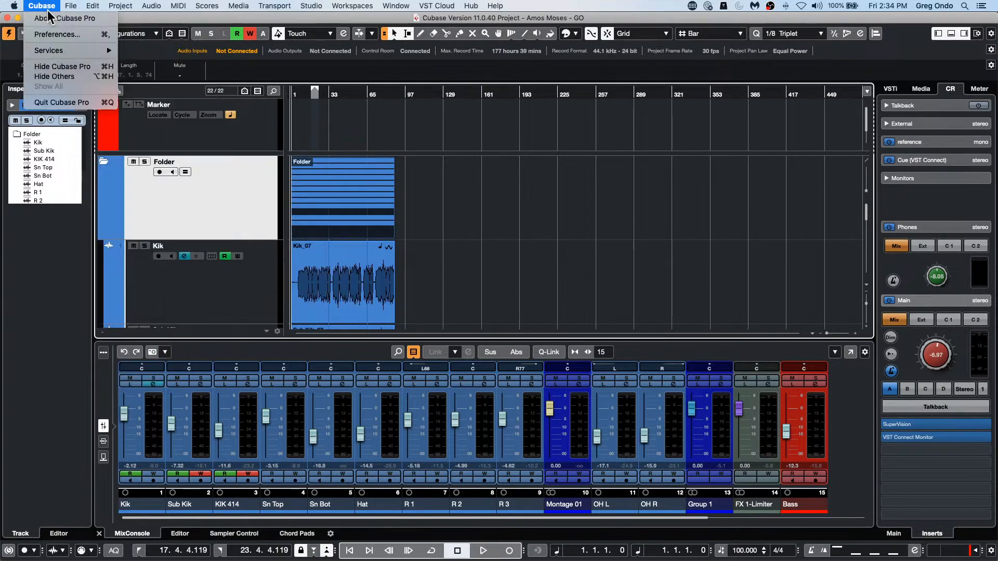
{"action": "left_click", "coordinate": [83, 103]}
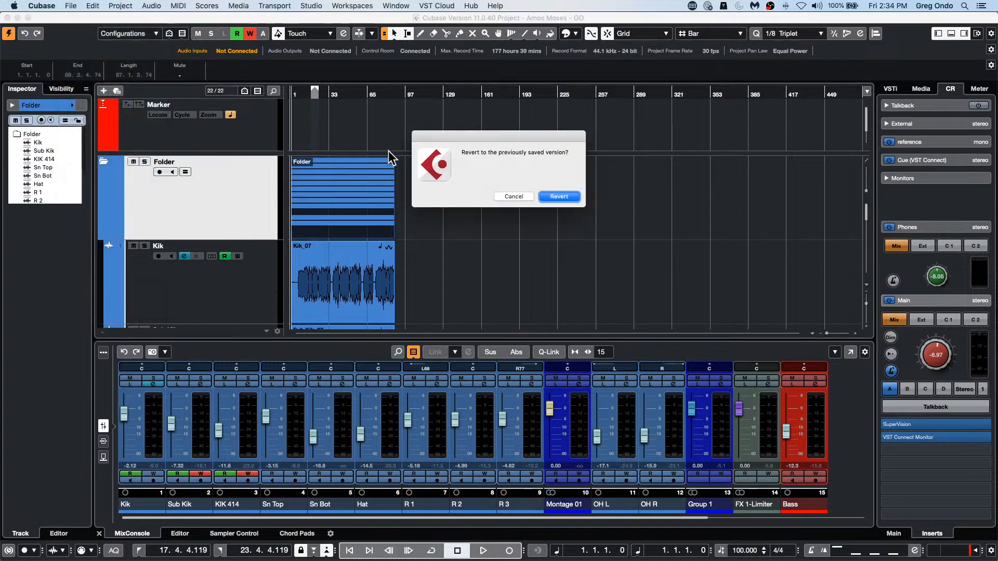
{"action": "left_click", "coordinate": [564, 198]}
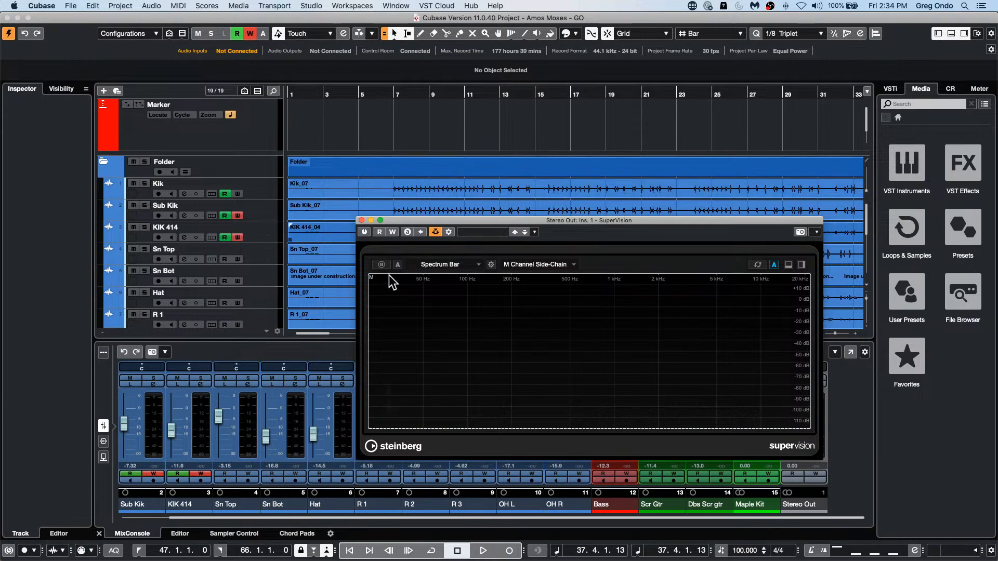
{"action": "left_click", "coordinate": [361, 221]}
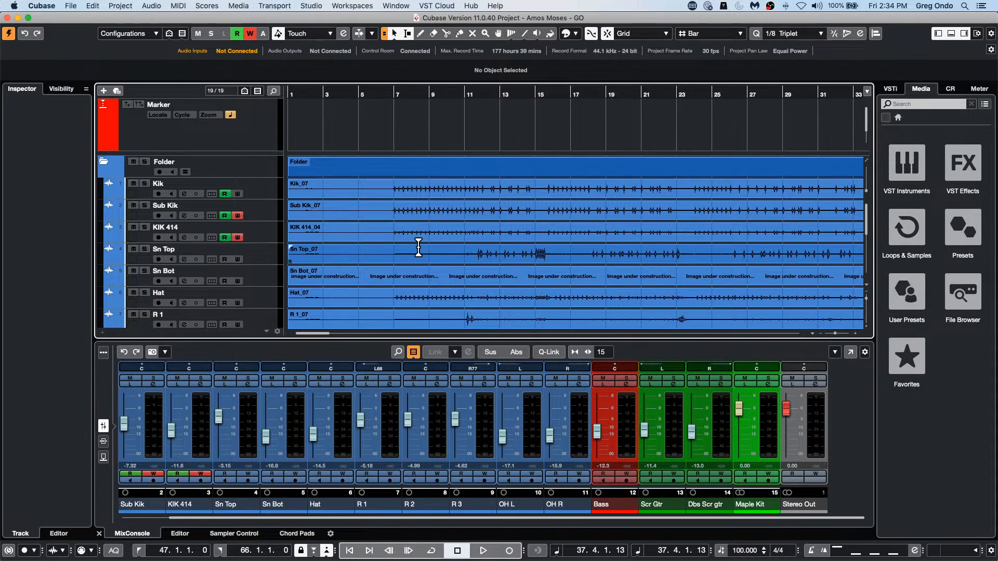
Step: Select the Marker track and add two position markers on the fly, around bars 4 and 5, while playing from about bar 3
{"action": "left_click", "coordinate": [235, 142]}
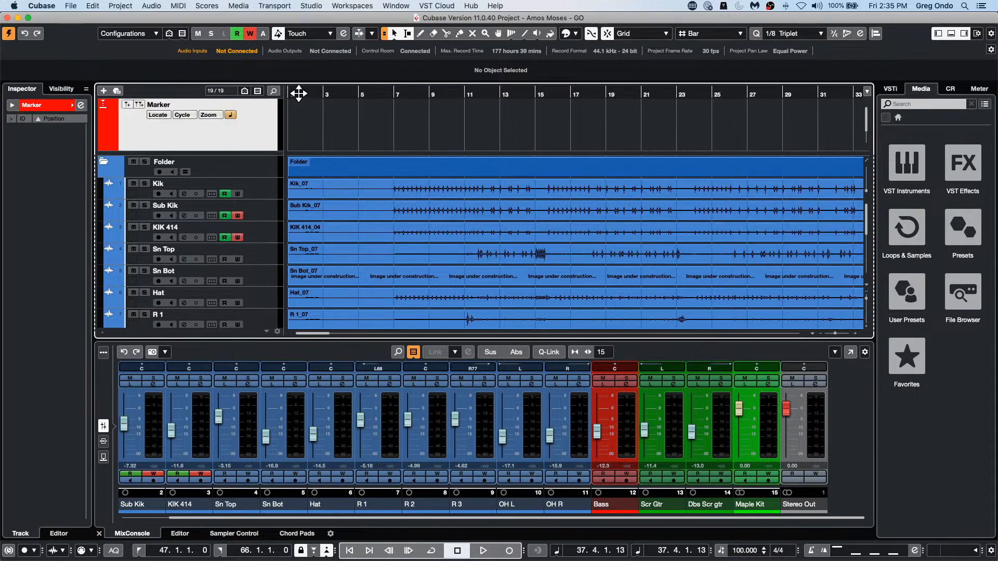
{"action": "key", "text": "space"}
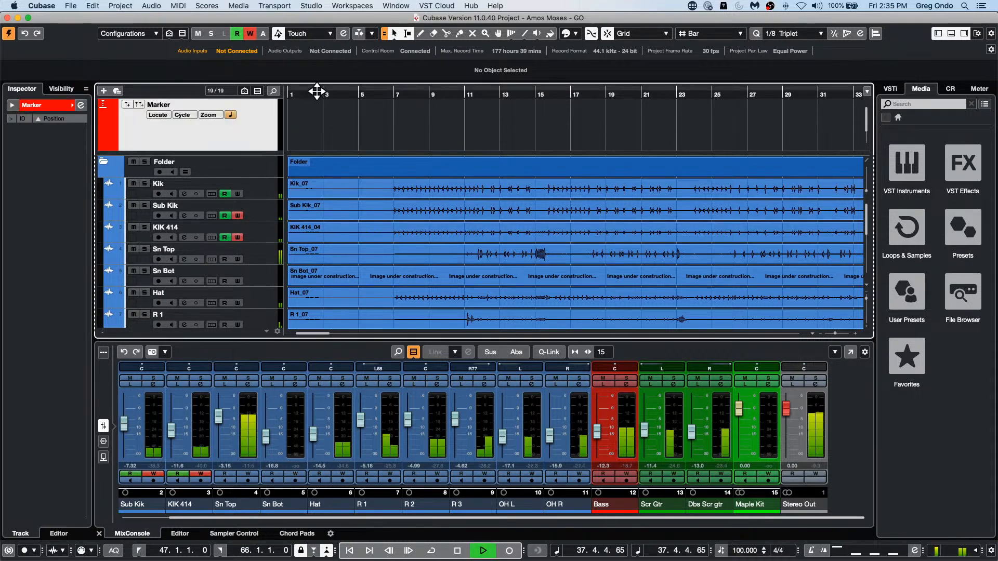
{"action": "left_click", "coordinate": [325, 94]}
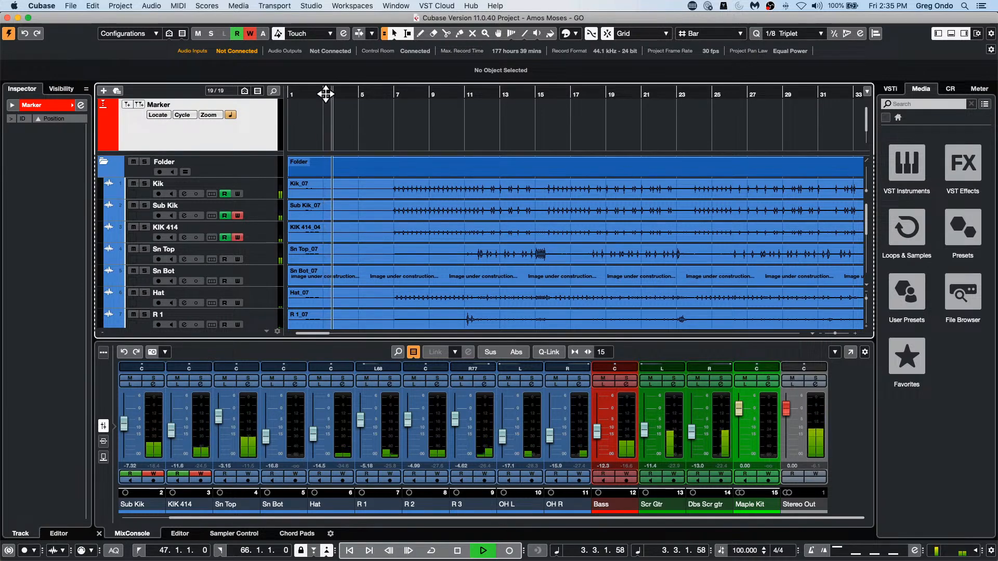
{"action": "left_click", "coordinate": [127, 105]}
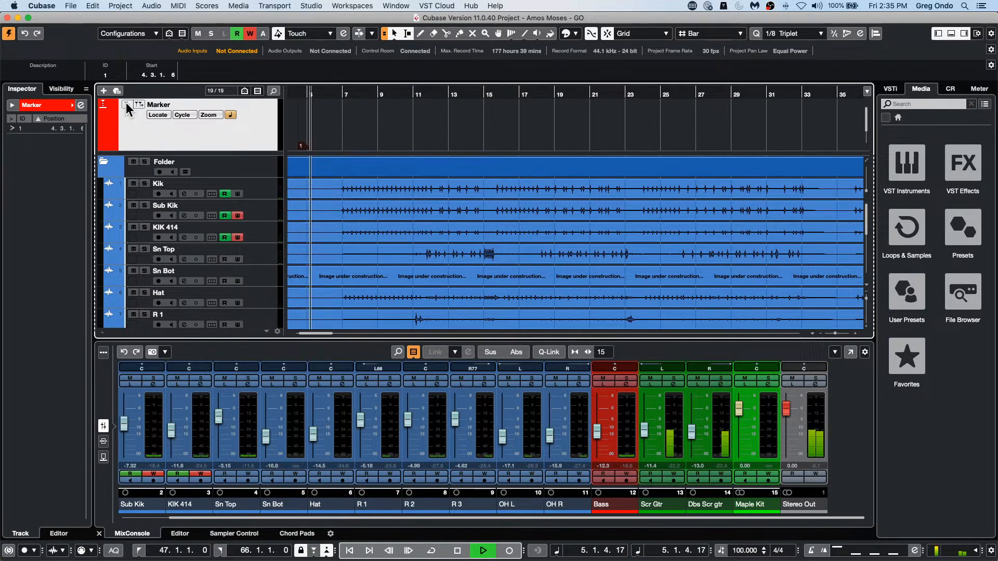
{"action": "left_click", "coordinate": [127, 105]}
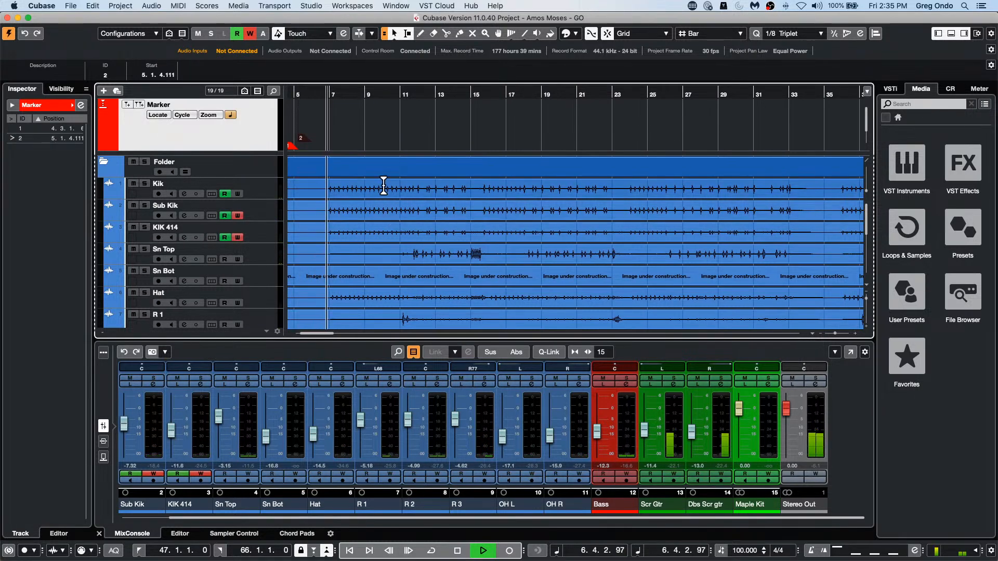
Step: Add a cycle marker over a range selected on Kik from about bar 10 to 16, and a position marker in bar 8 during playback
{"action": "left_click_drag", "start_coordinate": [383, 191], "coordinate": [488, 190]}
{"action": "left_click", "coordinate": [136, 104]}
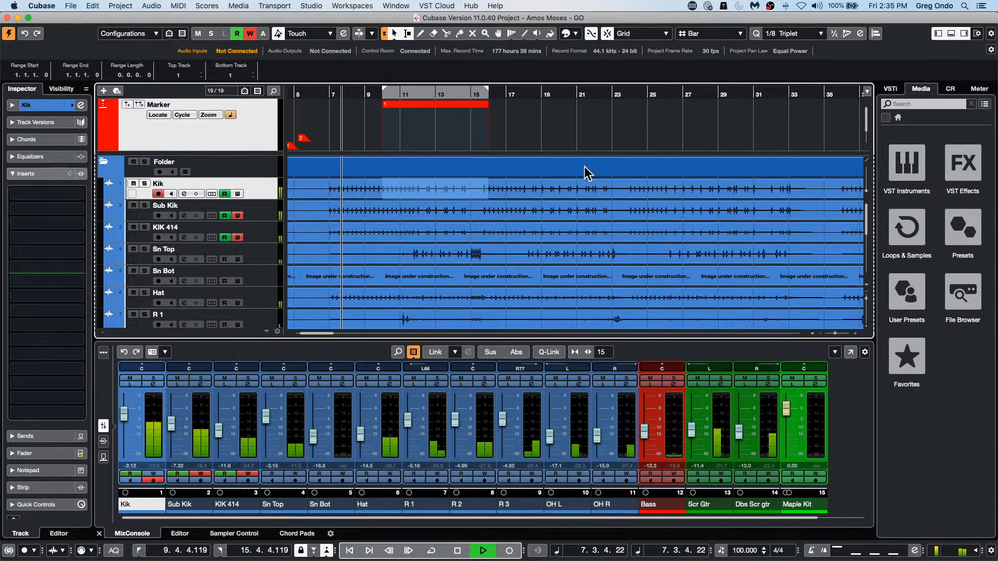
{"action": "left_click", "coordinate": [127, 105]}
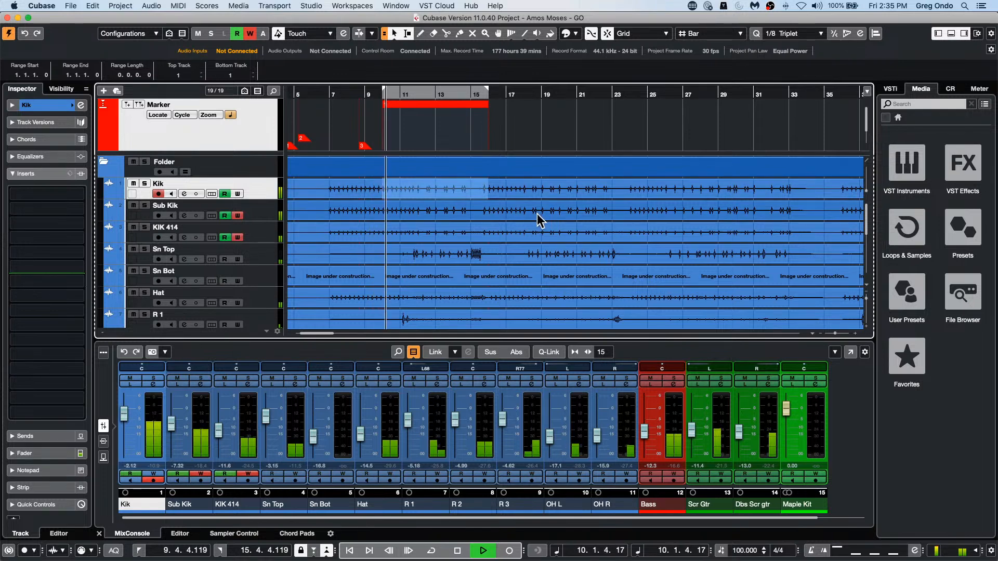
{"action": "key", "text": "space"}
Step: Move position marker 2 to the start of bar 7 with the Object Selection tool
{"action": "left_click", "coordinate": [353, 123]}
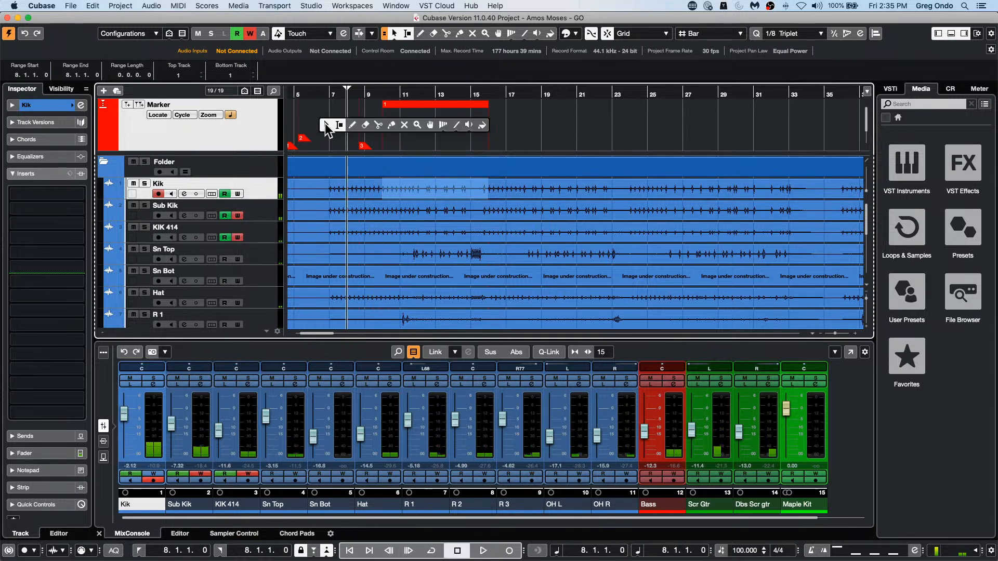
{"action": "left_click_drag", "start_coordinate": [328, 138], "coordinate": [327, 136]}
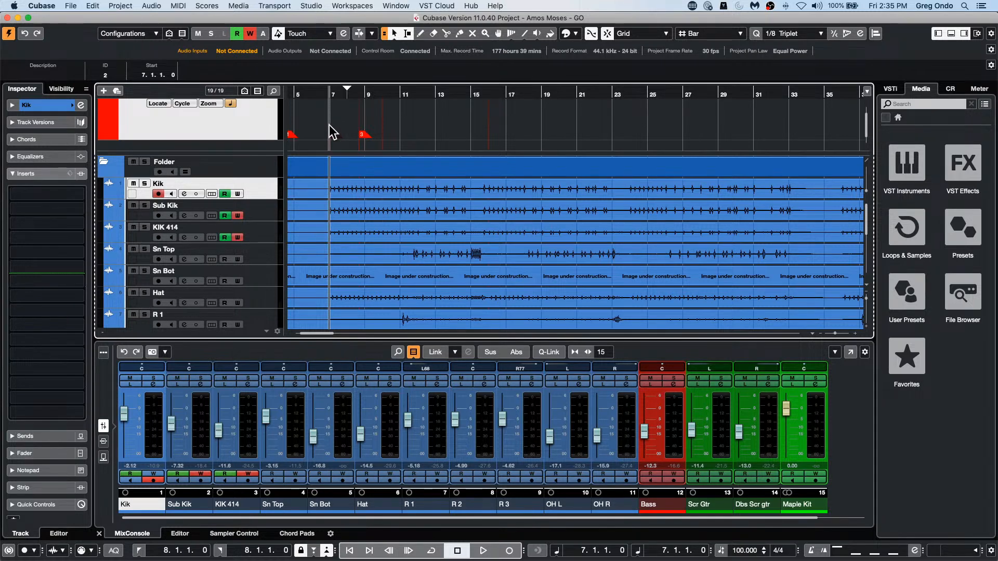
{"action": "scroll", "coordinate": [450, 106], "scroll_direction": "up", "scroll_amount": 1}
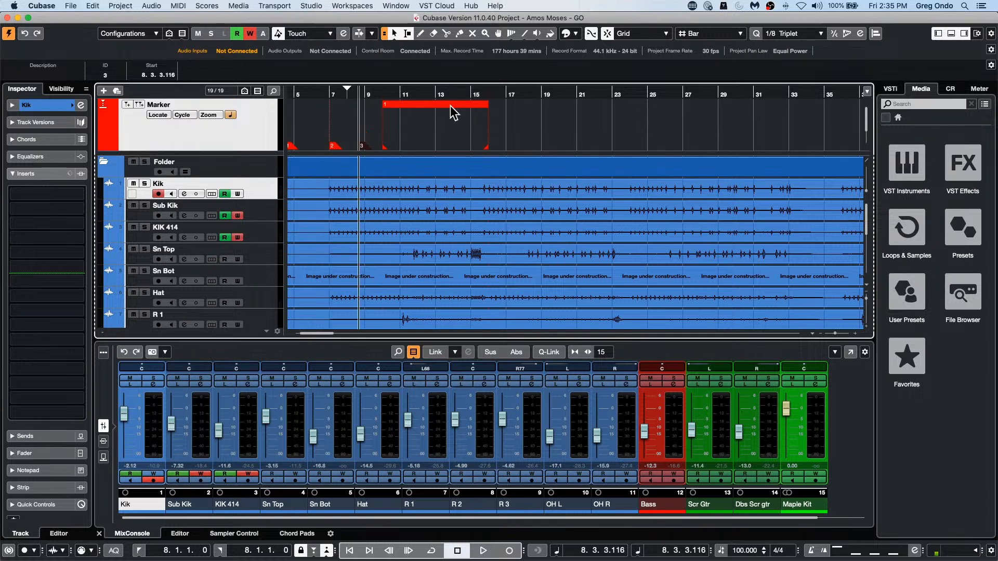
Step: Step the project cursor back and forth through the position markers, and select the range between markers 2 and 3 on the Marker track
{"action": "scroll", "coordinate": [450, 107], "scroll_direction": "left", "scroll_amount": 1}
{"action": "key", "text": "shift+n"}
{"action": "key", "text": "shift+n"}
{"action": "key", "text": "shift+n"}
{"action": "key", "text": "shift+n"}
{"action": "key", "text": "shift+n"}
{"action": "key", "text": "shift+n"}
{"action": "key", "text": "shift+n"}
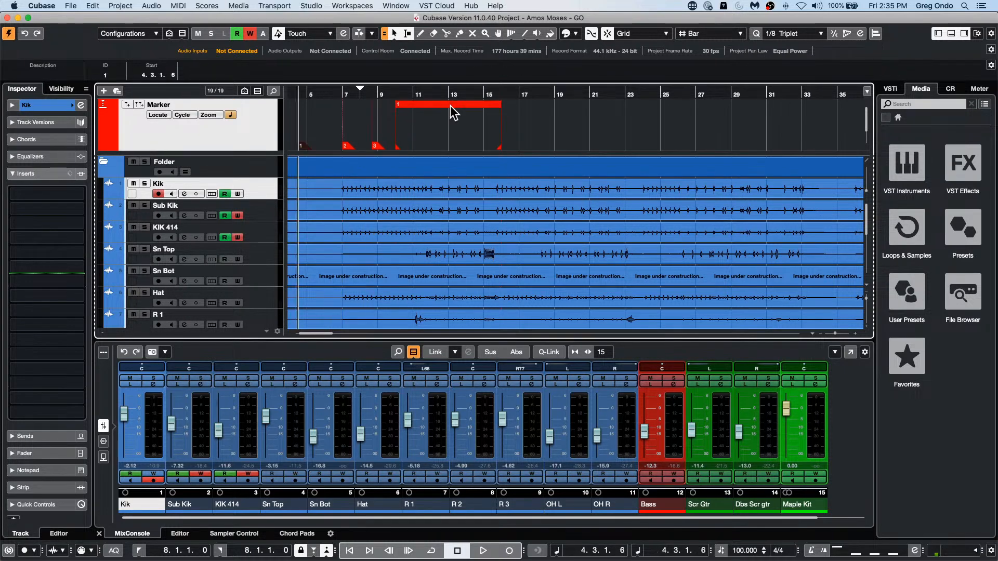
{"action": "key", "text": "shift+n"}
{"action": "key", "text": "shift+n"}
{"action": "key", "text": "shift+n"}
{"action": "key", "text": "shift+b"}
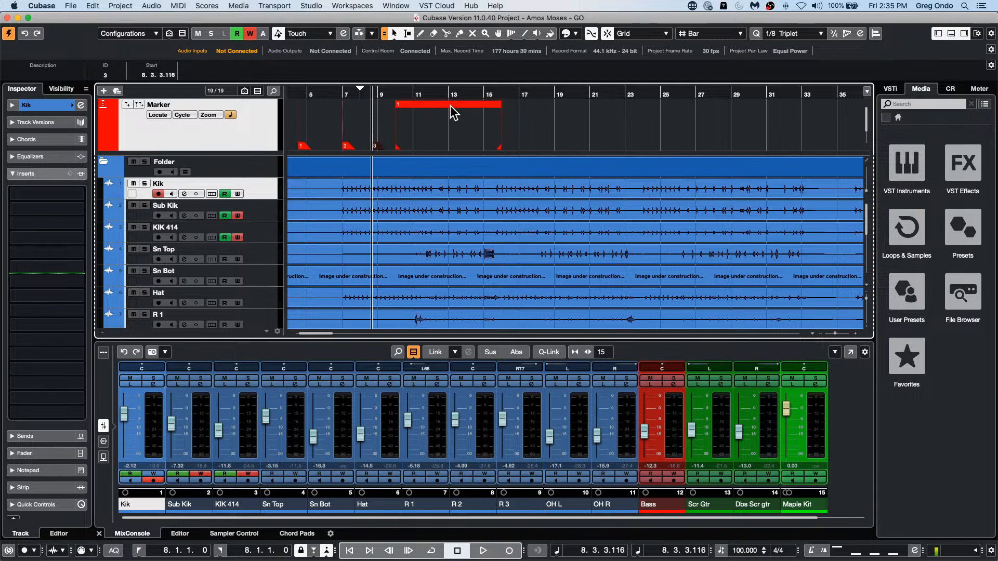
{"action": "key", "text": "shift+b"}
{"action": "key", "text": "shift+b"}
{"action": "key", "text": "shift+n"}
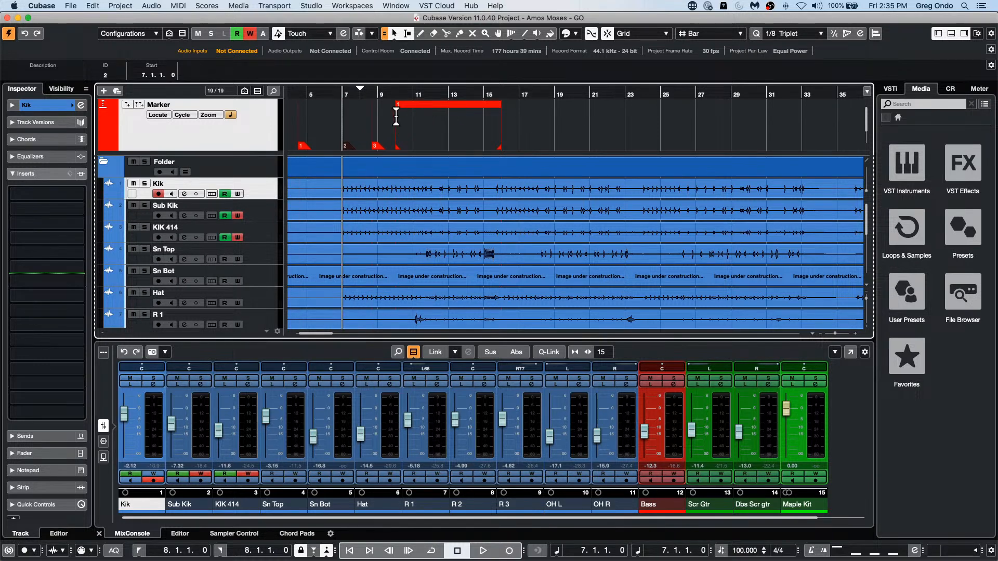
{"action": "double_click", "coordinate": [360, 117]}
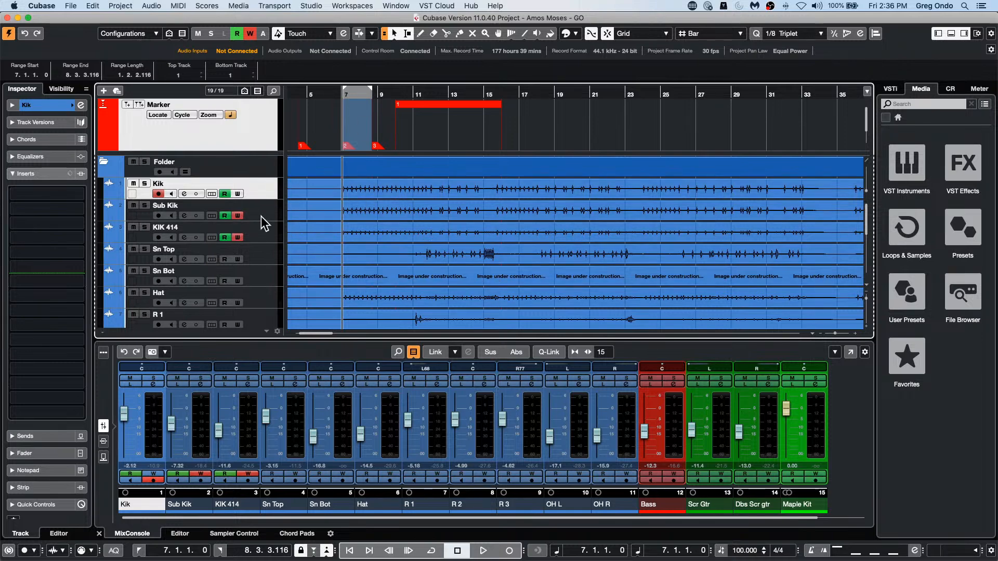
Step: Open the Groove Agent SE instrument of the Maple Kit track and reposition its window so the drum pads are fully in view
{"action": "scroll", "coordinate": [258, 229], "scroll_direction": "down", "scroll_amount": 8}
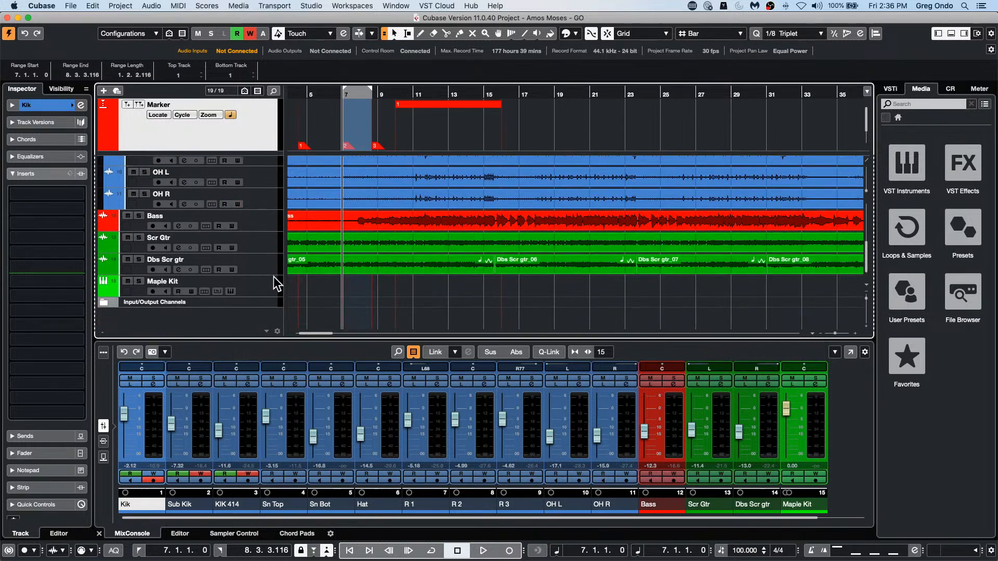
{"action": "left_click", "coordinate": [274, 293]}
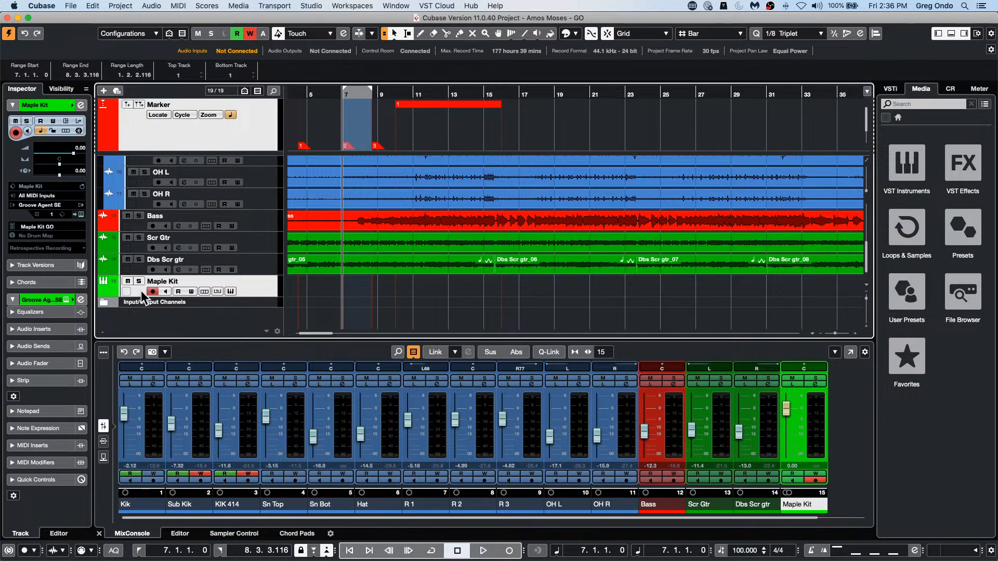
{"action": "left_click", "coordinate": [231, 291]}
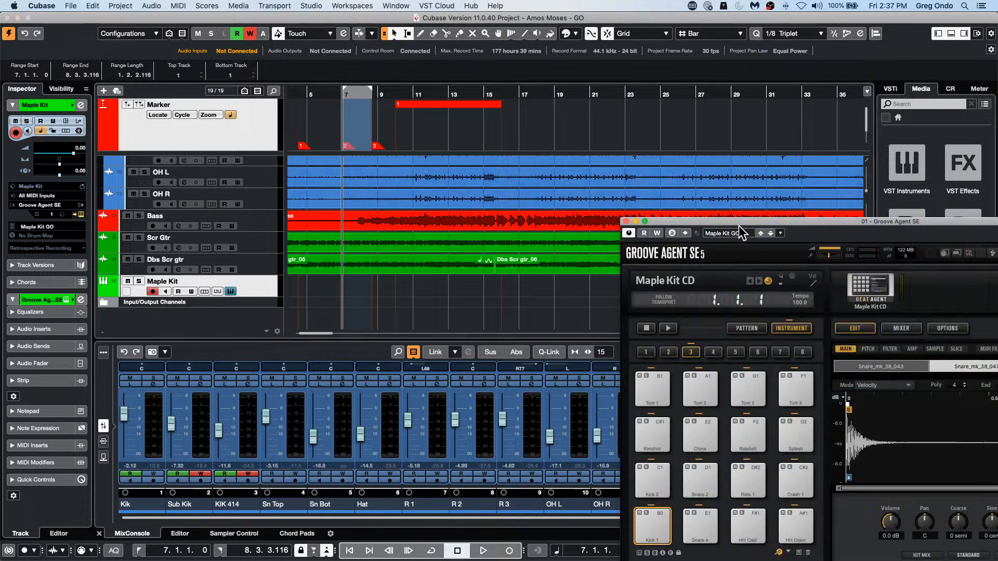
{"action": "left_click", "coordinate": [407, 302]}
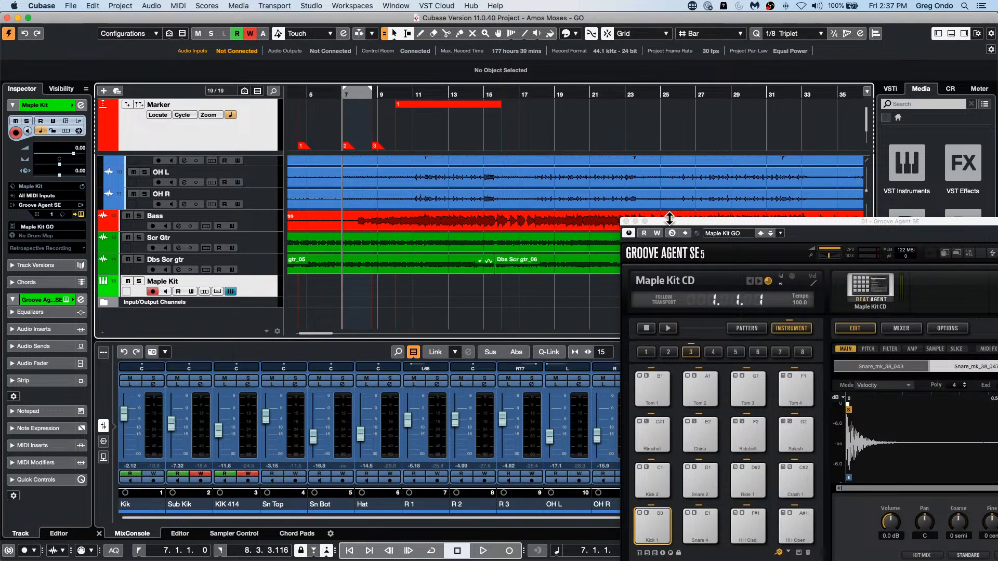
{"action": "left_click_drag", "start_coordinate": [669, 220], "coordinate": [559, 120]}
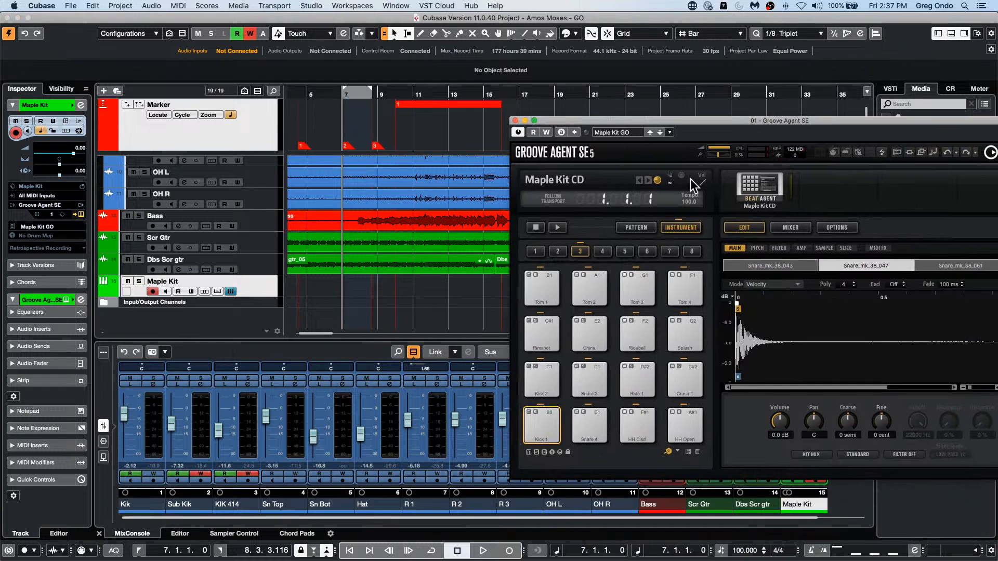
{"action": "right_click", "coordinate": [743, 136]}
{"action": "left_click", "coordinate": [761, 136]}
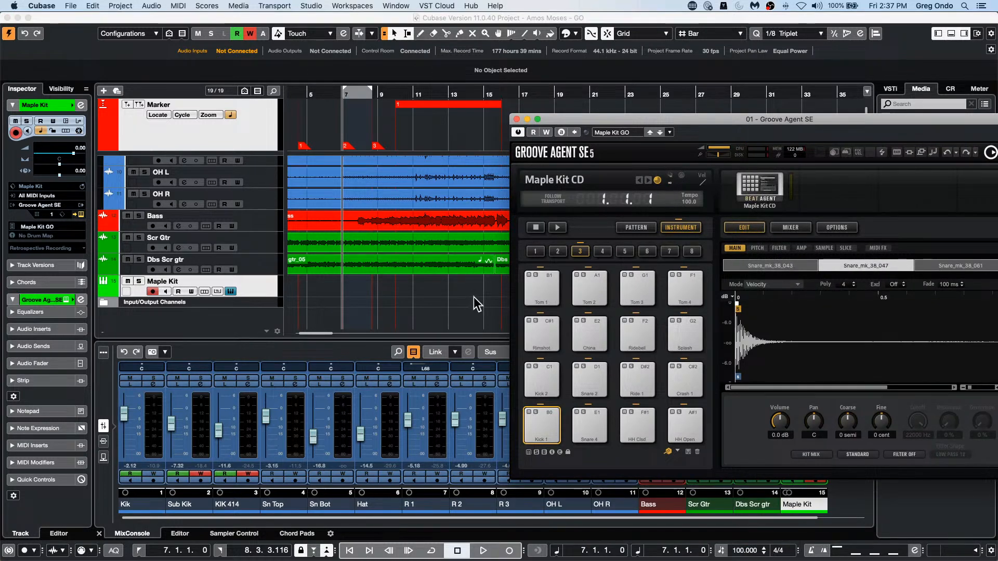
Step: Send the Groove Agent SE window behind the project window and bring it back from the list of open windows
{"action": "right_click", "coordinate": [771, 131]}
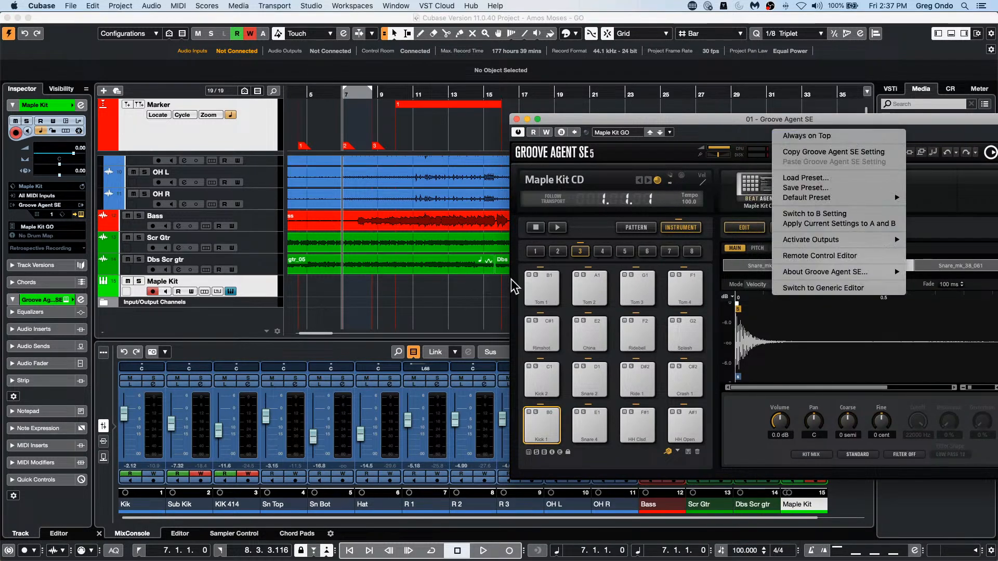
{"action": "left_click", "coordinate": [475, 295]}
{"action": "left_click", "coordinate": [478, 294]}
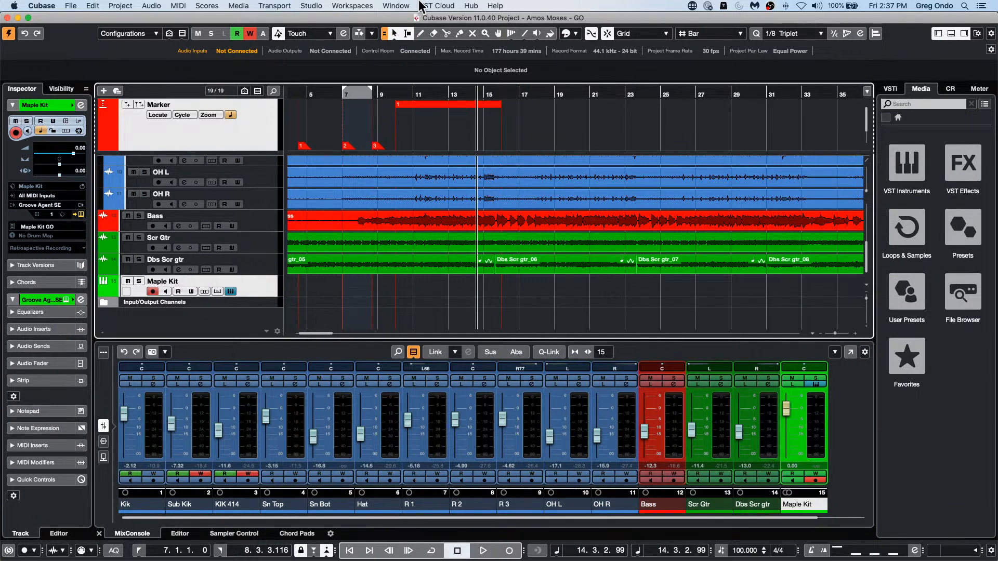
{"action": "left_click", "coordinate": [397, 6]}
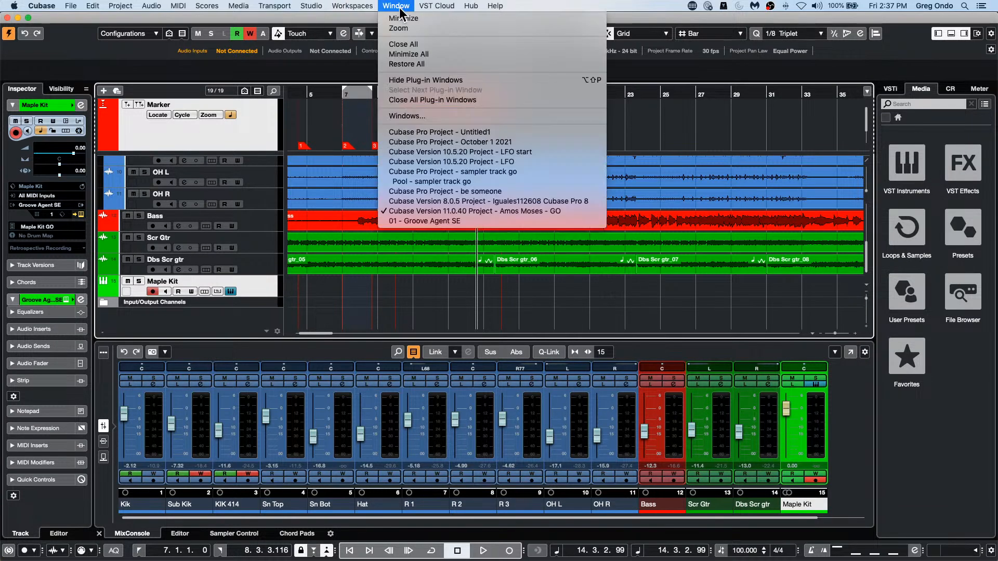
{"action": "left_click", "coordinate": [435, 220]}
{"action": "left_click", "coordinate": [340, 314]}
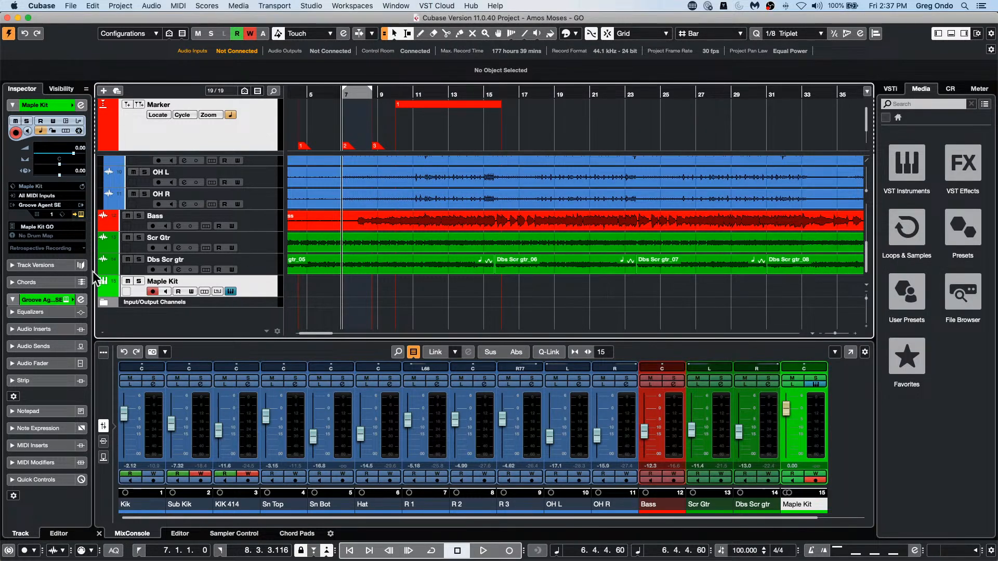
Step: Reopen the Groove Agent SE instrument of the Maple Kit track and set its window to Always on Top
{"action": "left_click", "coordinate": [77, 216]}
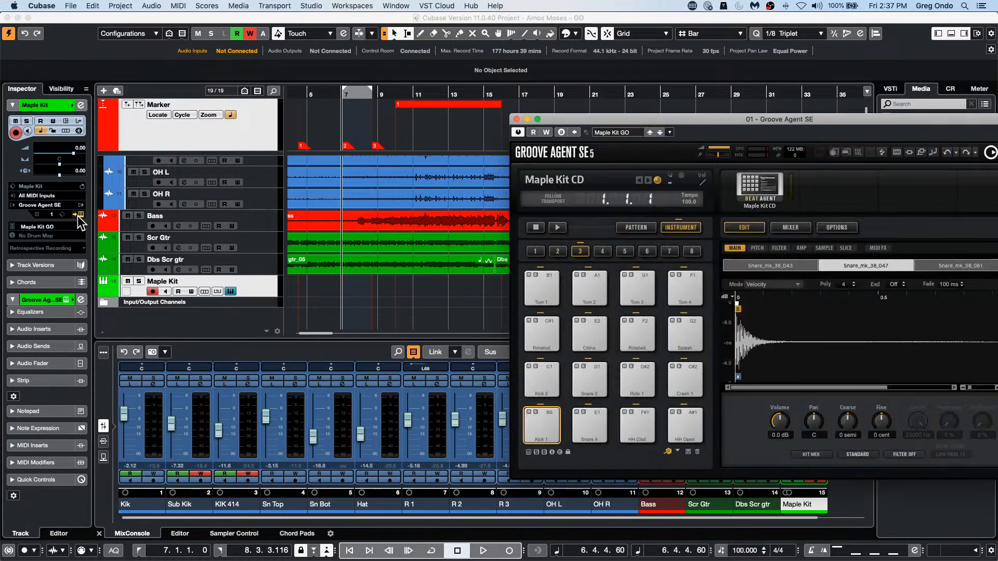
{"action": "right_click", "coordinate": [716, 132]}
{"action": "left_click", "coordinate": [770, 138]}
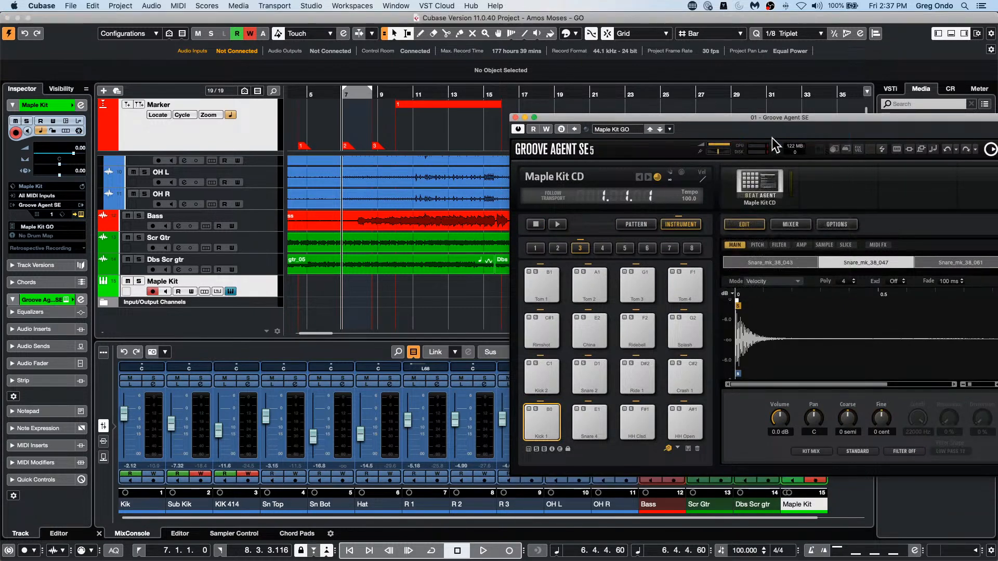
Step: Select the Dbs Scr gtr_05 event while the instrument window stays in front, and close the Groove Agent SE window
{"action": "right_click", "coordinate": [747, 132]}
{"action": "left_click", "coordinate": [416, 270]}
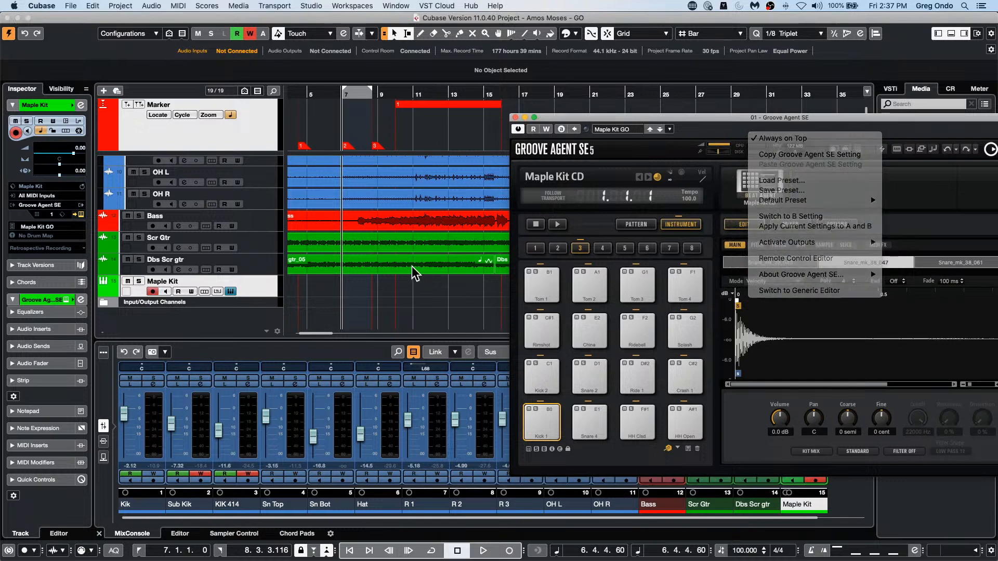
{"action": "left_click", "coordinate": [416, 271]}
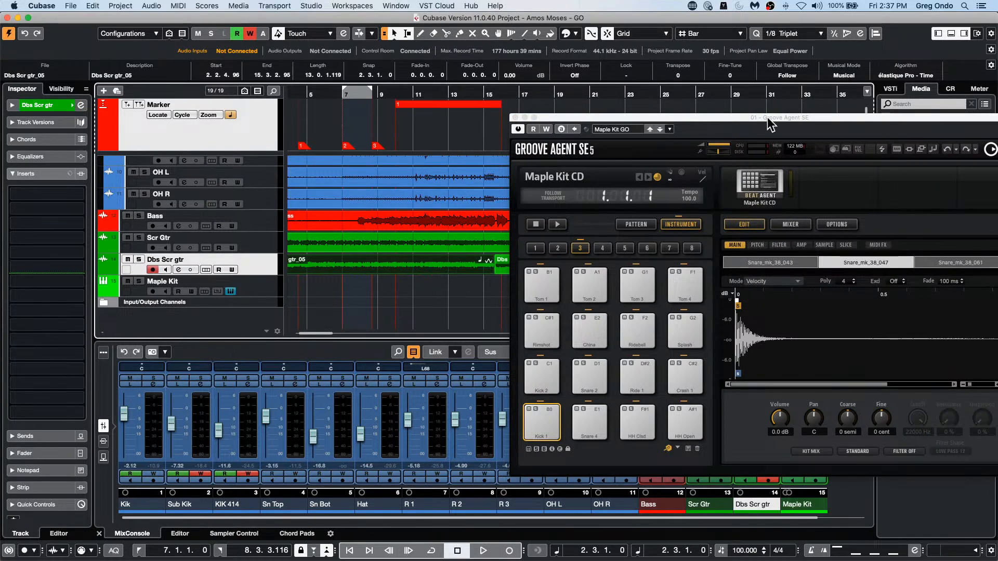
{"action": "left_click", "coordinate": [515, 117]}
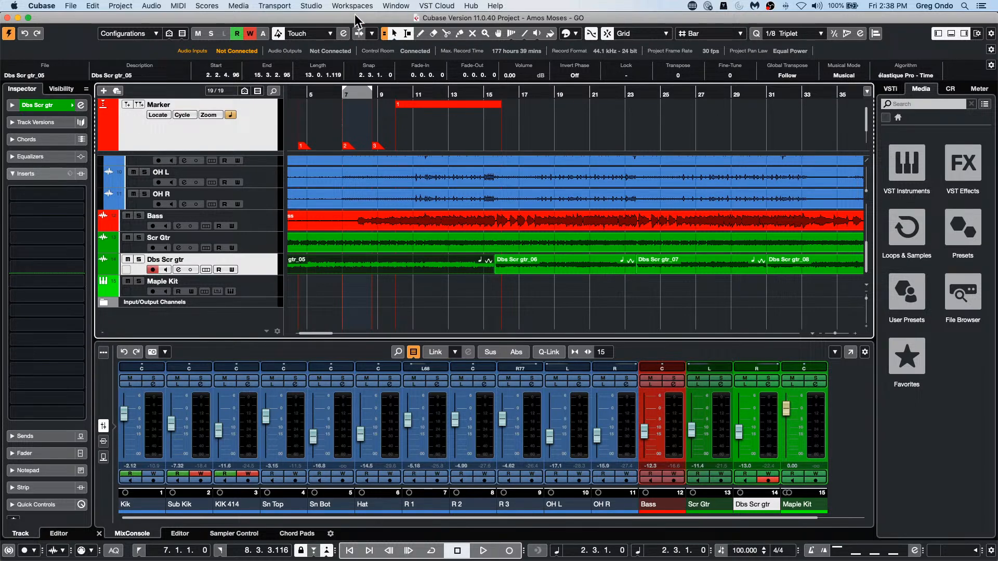
Step: Open Metronome Setup, review its general and click sound settings, and close it
{"action": "left_click", "coordinate": [291, 5]}
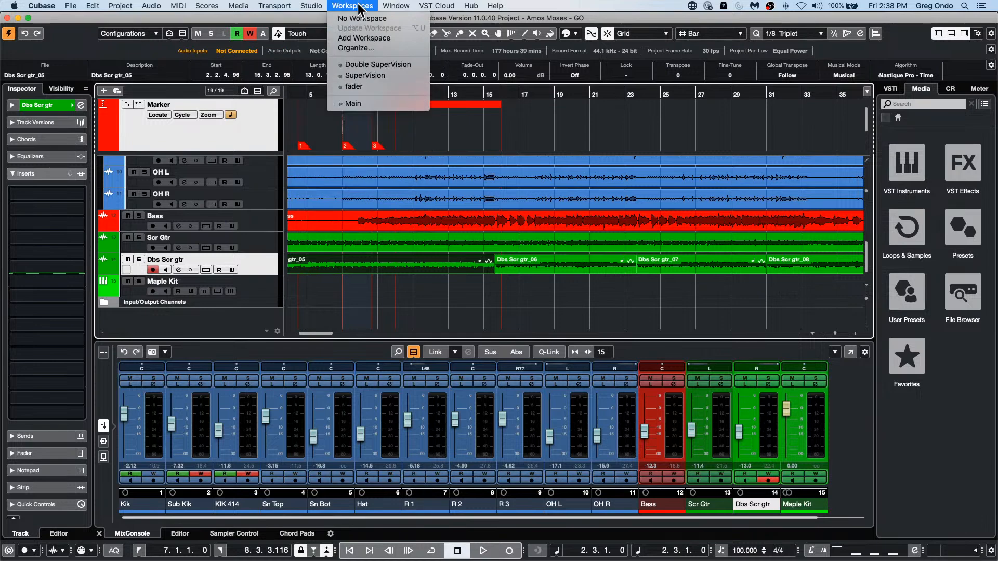
{"action": "mouse_move", "coordinate": [307, 8]}
{"action": "mouse_move", "coordinate": [274, 6]}
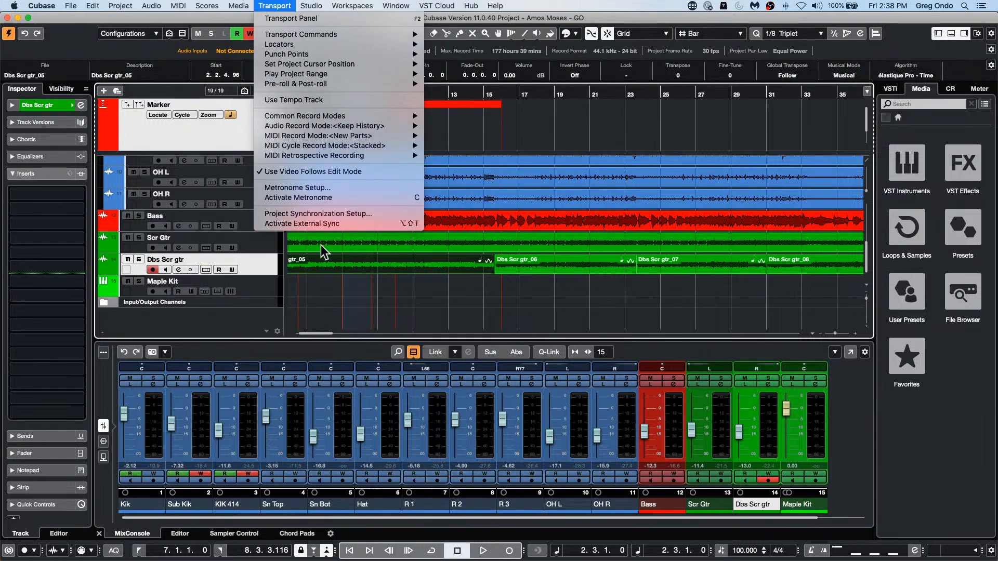
{"action": "left_click", "coordinate": [330, 188]}
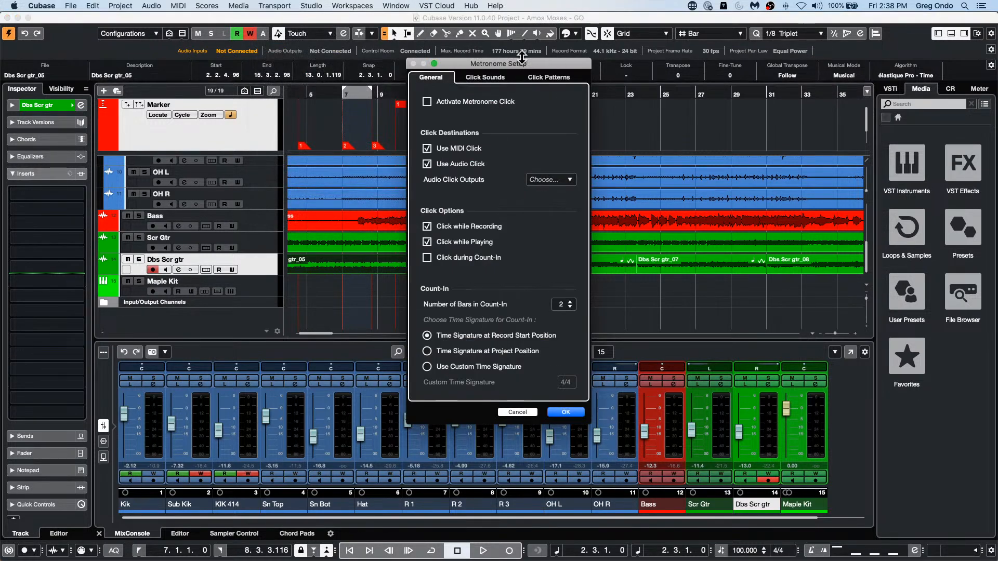
{"action": "left_click", "coordinate": [496, 79]}
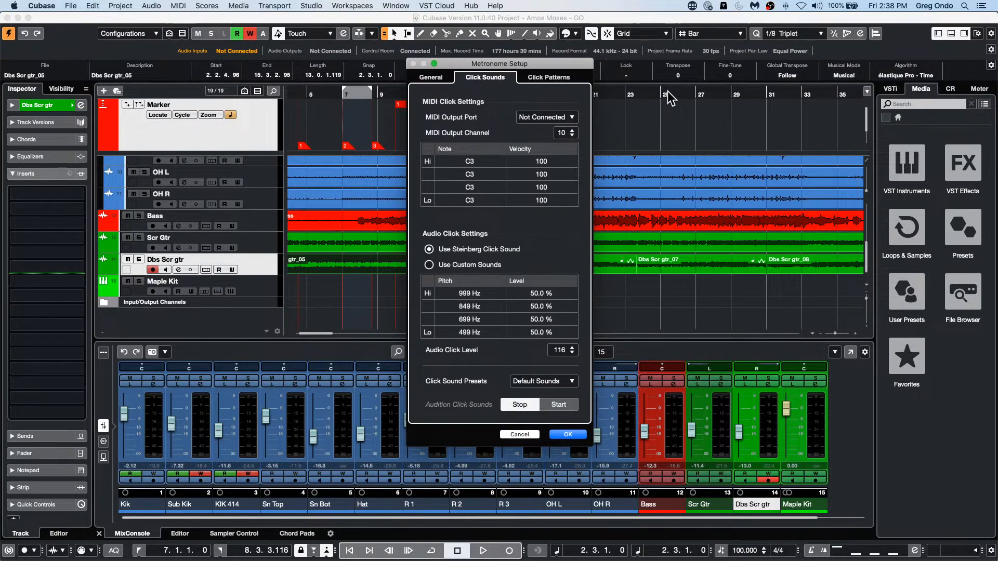
{"action": "left_click", "coordinate": [563, 434]}
Step: Start playback with the metronome active from an empty position past the end of the recorded events
{"action": "left_click_drag", "start_coordinate": [581, 99], "coordinate": [579, 33]}
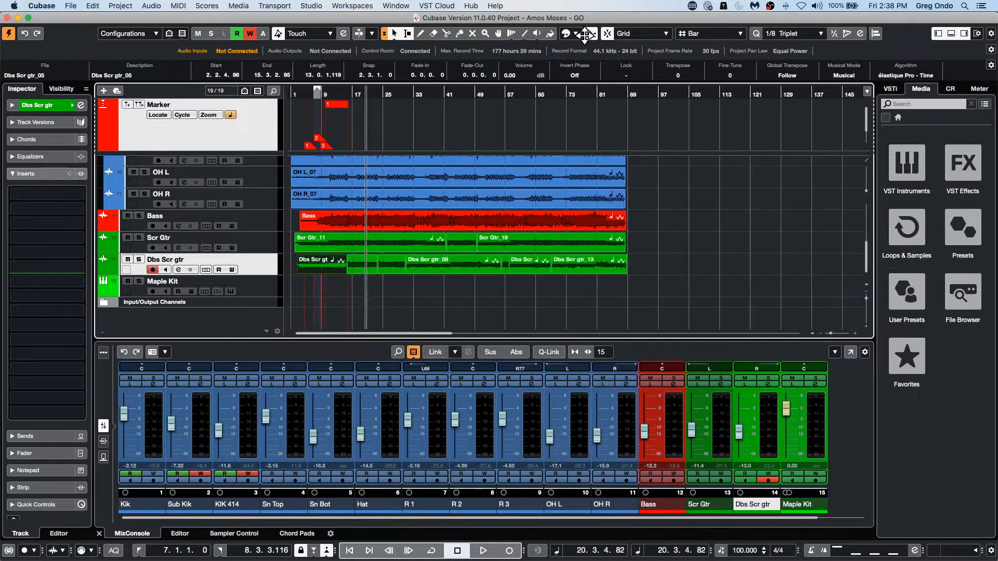
{"action": "left_click", "coordinate": [582, 91]}
{"action": "key", "text": "space"}
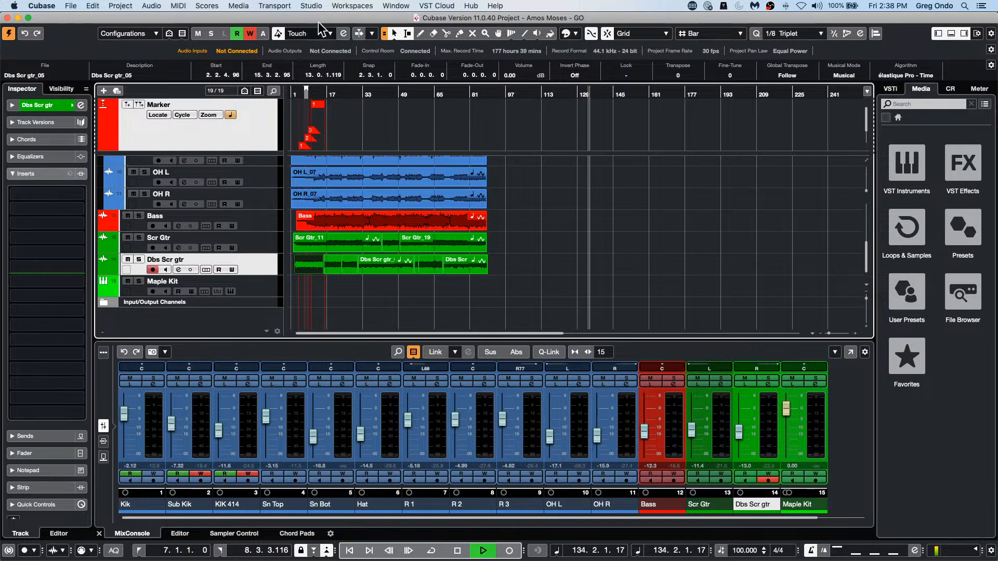
Step: Open the click sound settings in Metronome Setup during playback and choose the Clave B preset
{"action": "left_click", "coordinate": [274, 6]}
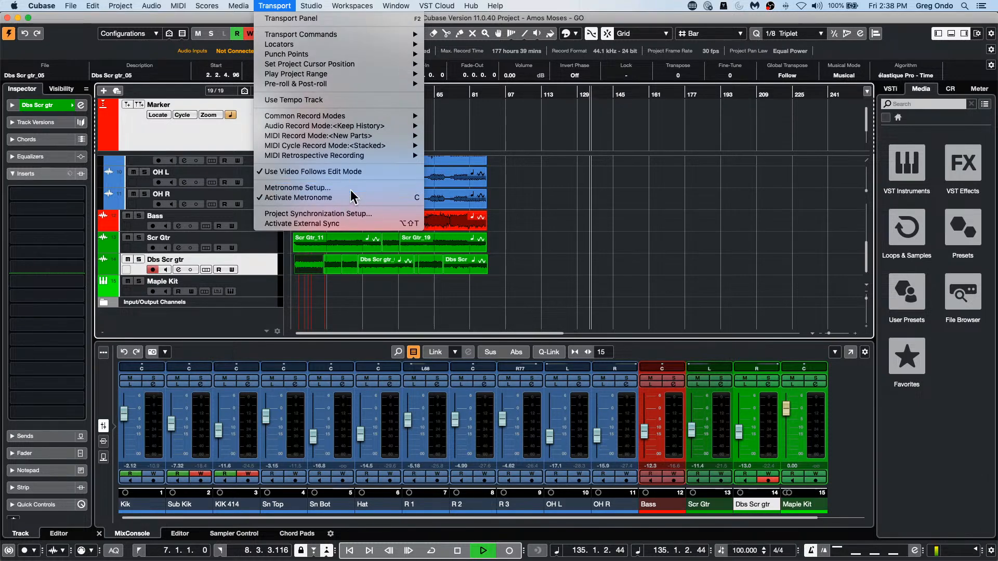
{"action": "left_click", "coordinate": [347, 188]}
{"action": "left_click", "coordinate": [486, 78]}
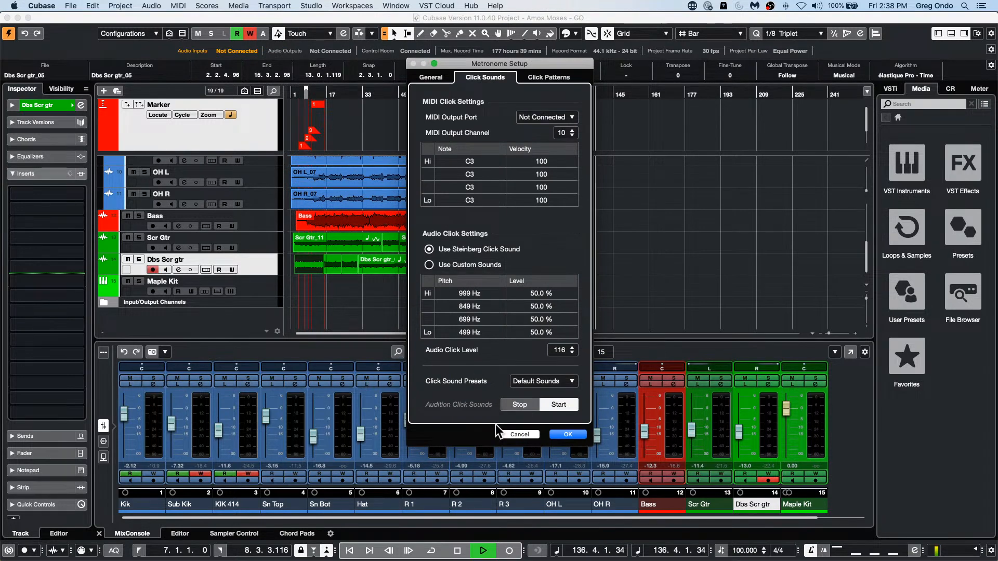
{"action": "left_click", "coordinate": [552, 382]}
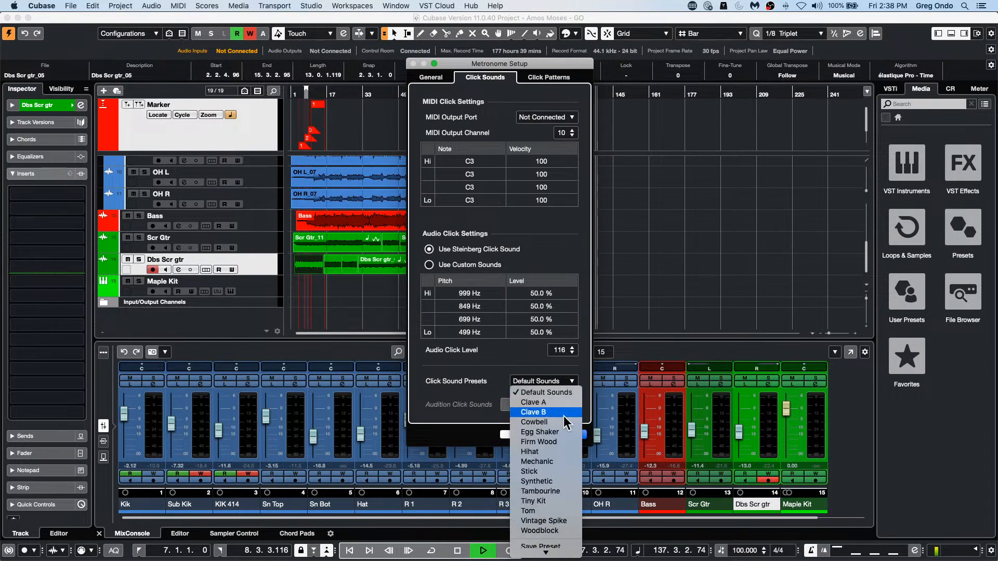
{"action": "left_click", "coordinate": [563, 413]}
Step: Audition the Tambourine and Vintage Spike click sound presets and set the preset back to Default Sounds
{"action": "left_click", "coordinate": [559, 381]}
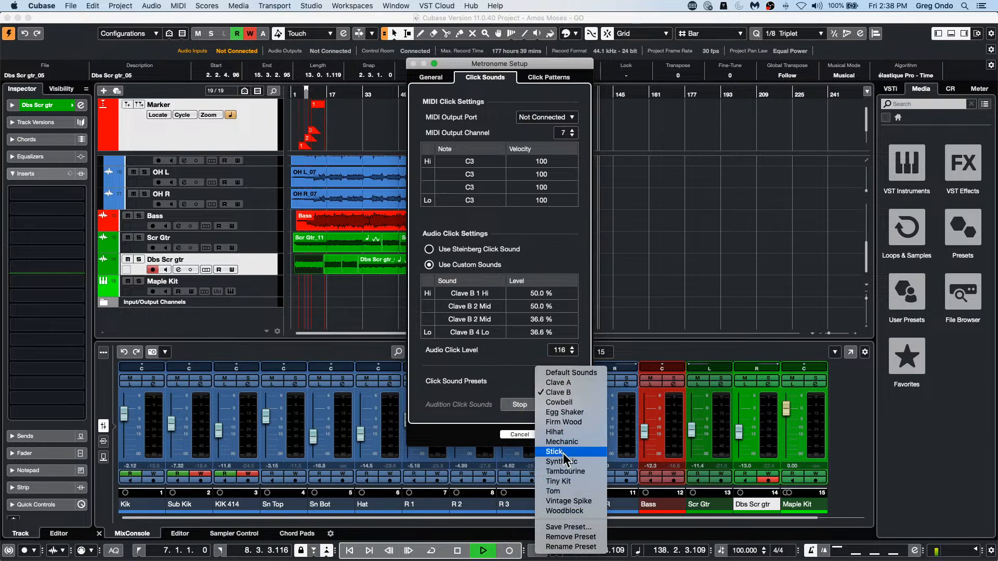
{"action": "left_click", "coordinate": [573, 470]}
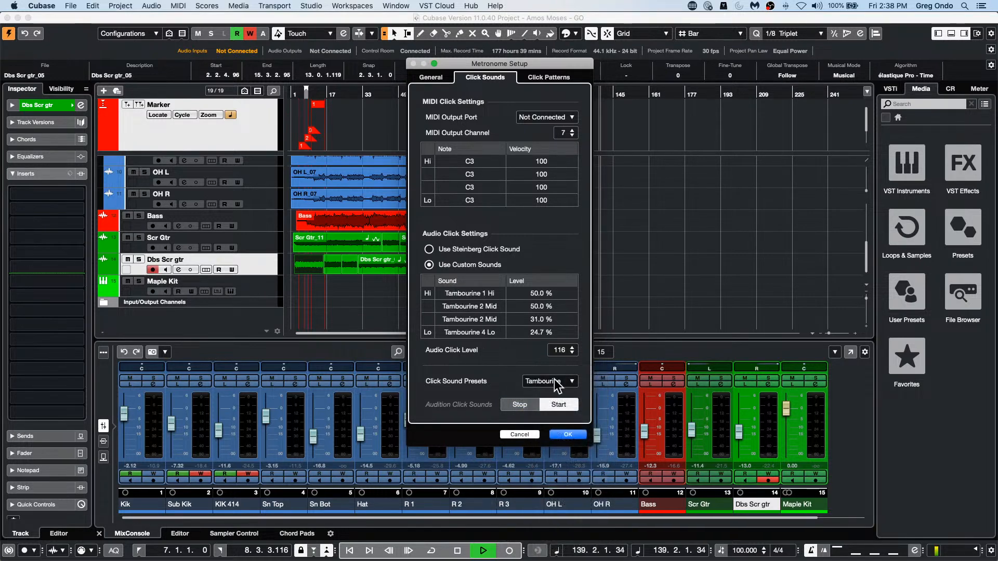
{"action": "left_click", "coordinate": [554, 381]}
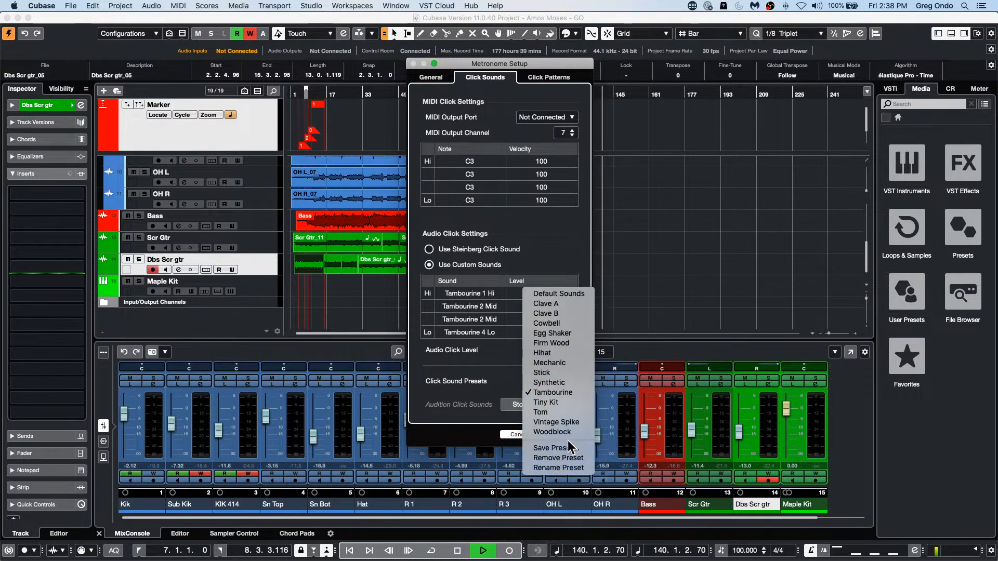
{"action": "left_click", "coordinate": [574, 422]}
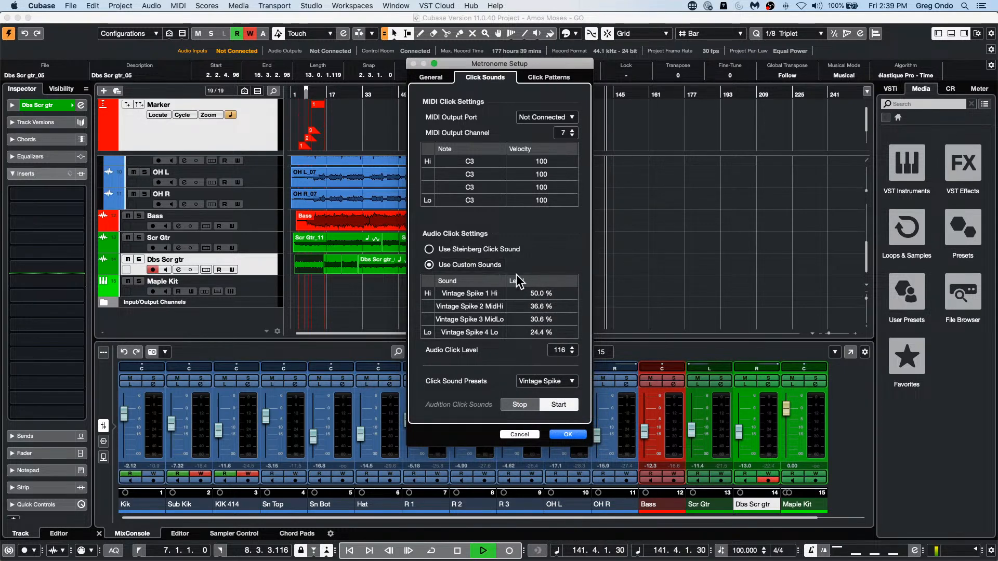
{"action": "left_click", "coordinate": [562, 383]}
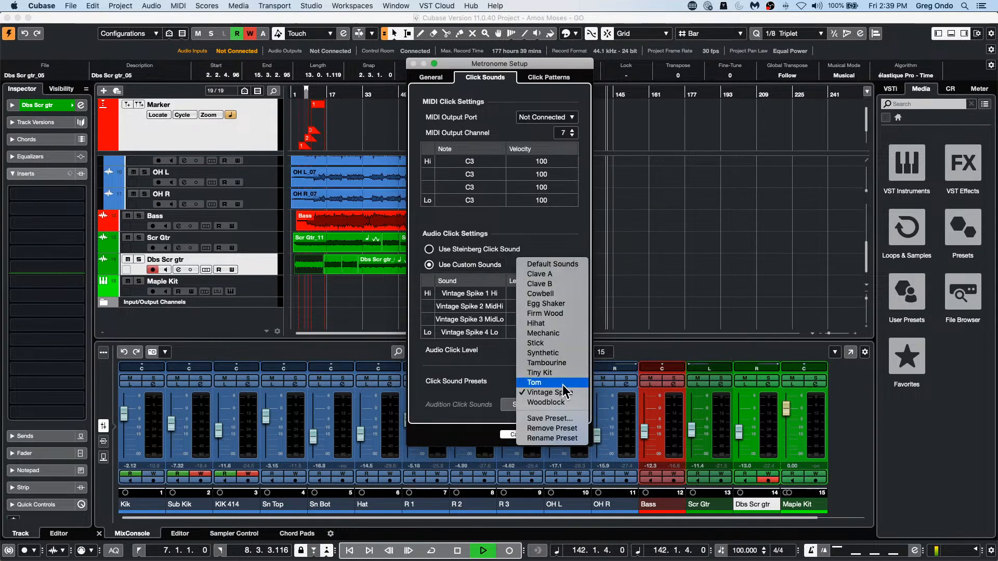
{"action": "left_click", "coordinate": [574, 265]}
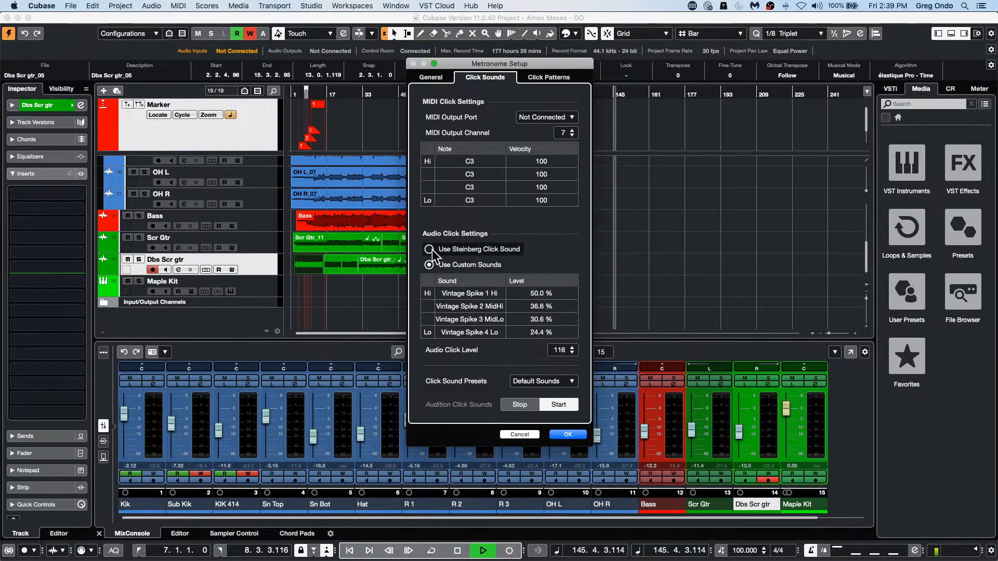
Step: Open the audio file chooser for the custom Hi click sound and cancel without picking a file
{"action": "left_click", "coordinate": [462, 293]}
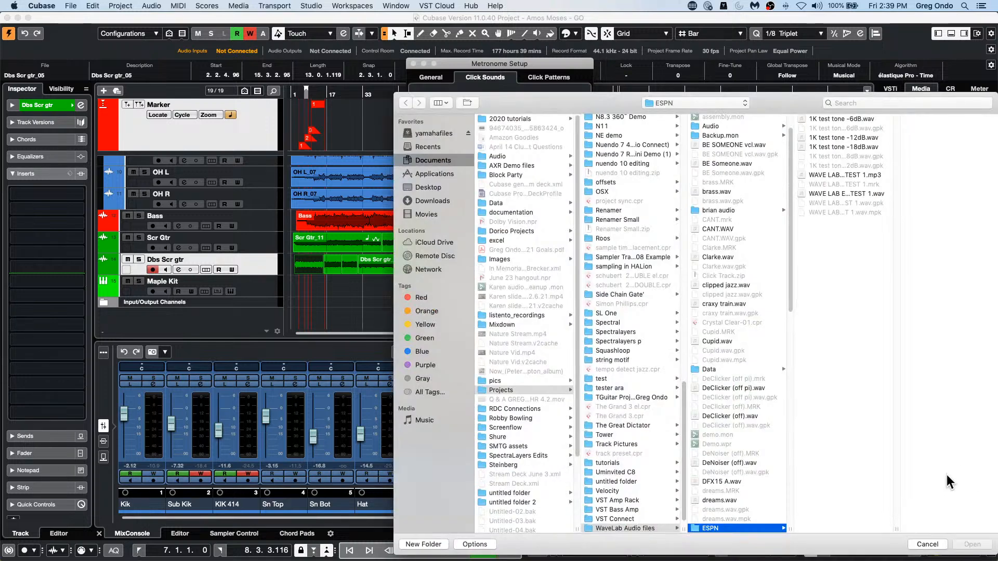
{"action": "left_click", "coordinate": [927, 544]}
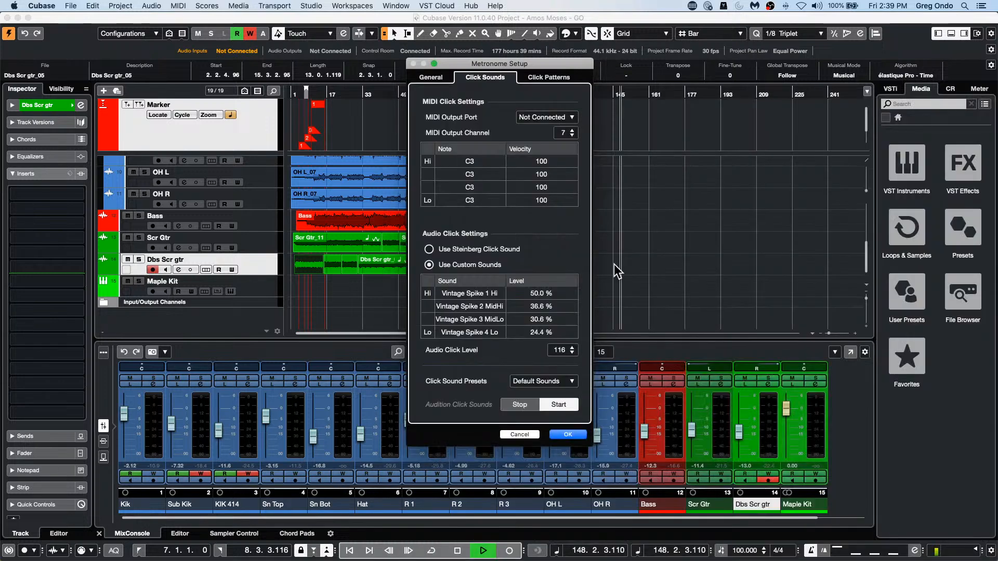
{"action": "left_click", "coordinate": [472, 298]}
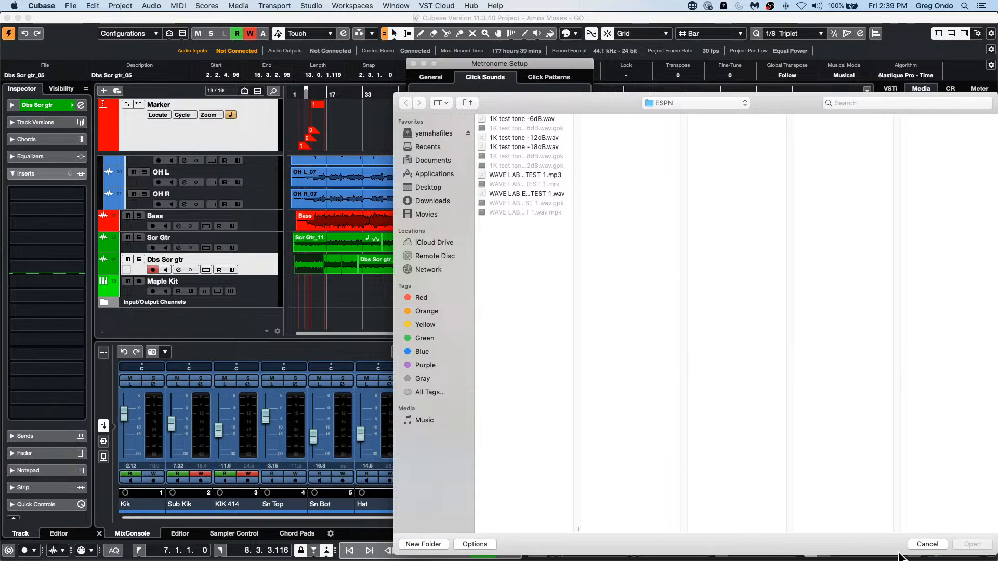
{"action": "left_click", "coordinate": [927, 544]}
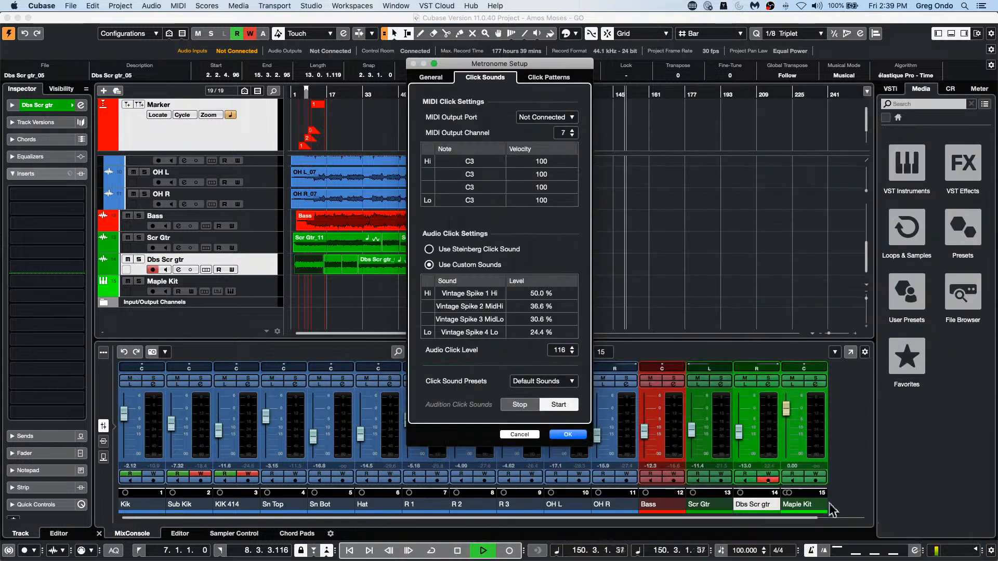
Step: Set the audio click to Use Steinberg Click Sound, review the click patterns, and confirm the metronome settings
{"action": "left_click", "coordinate": [435, 250]}
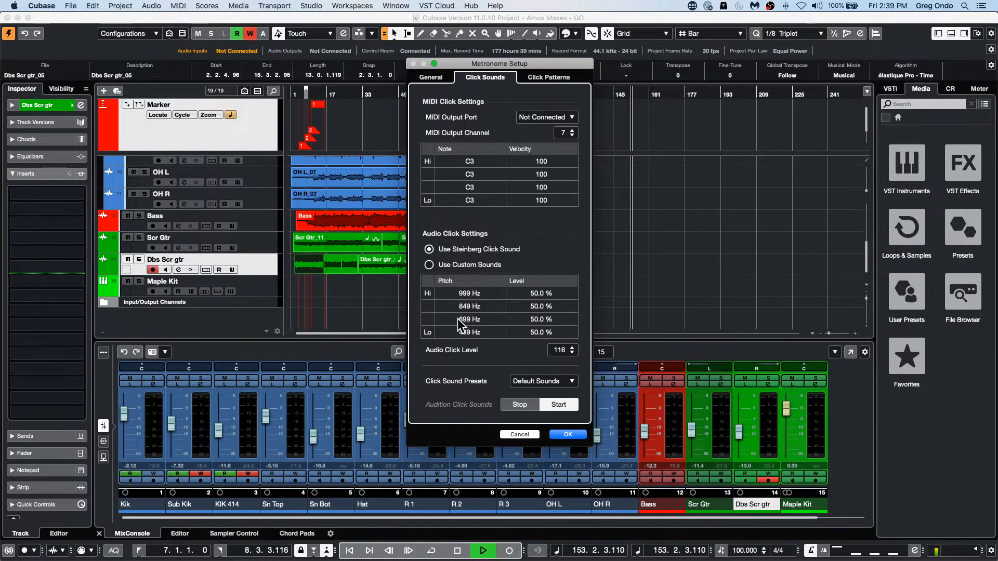
{"action": "left_click", "coordinate": [431, 77]}
{"action": "left_click", "coordinate": [541, 75]}
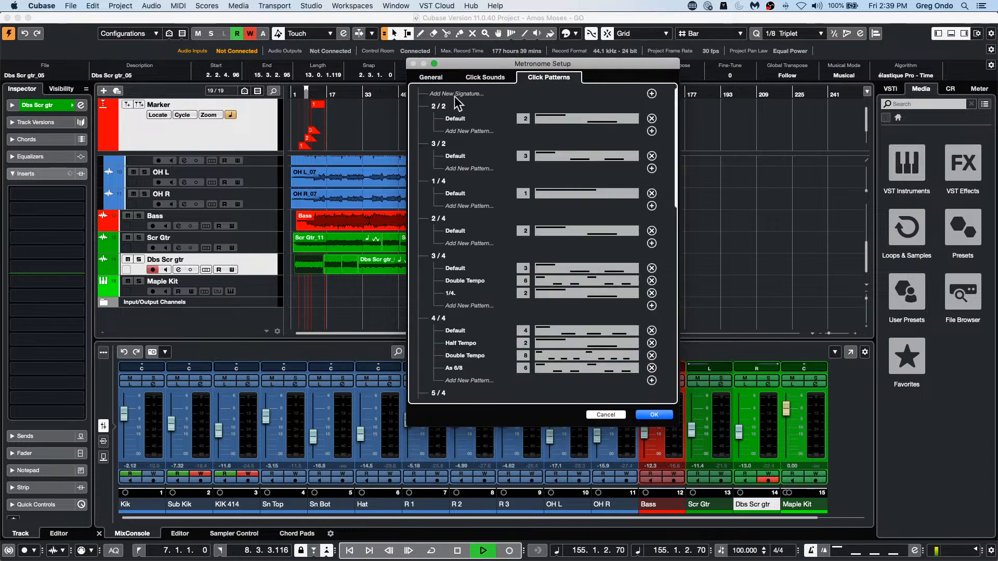
{"action": "left_click", "coordinate": [655, 415]}
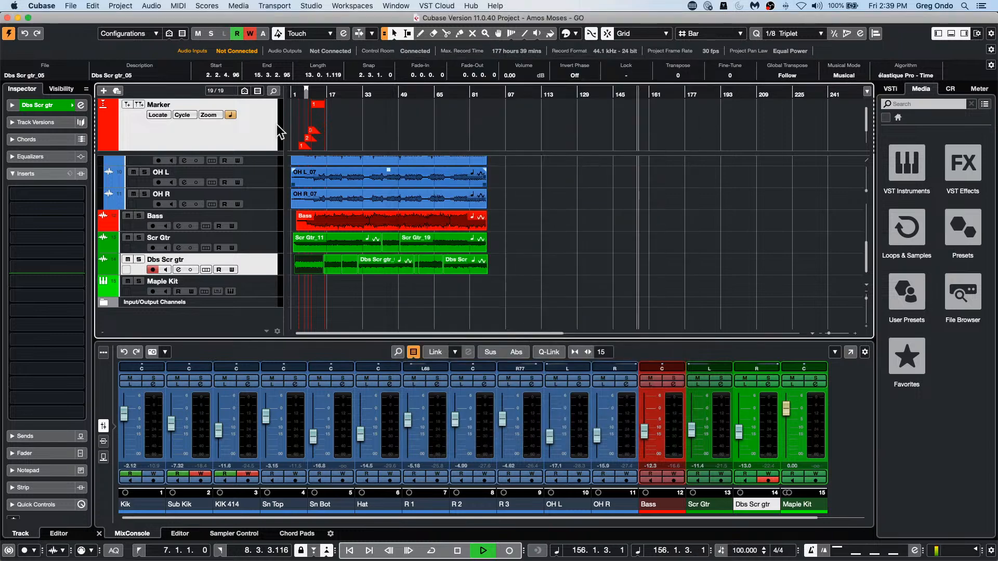
Step: Edit the four-click metronome pattern so click 3 has the second-highest accent level and clicks 2 and 4 the lowest
{"action": "left_click", "coordinate": [859, 555]}
{"action": "left_click", "coordinate": [880, 517]}
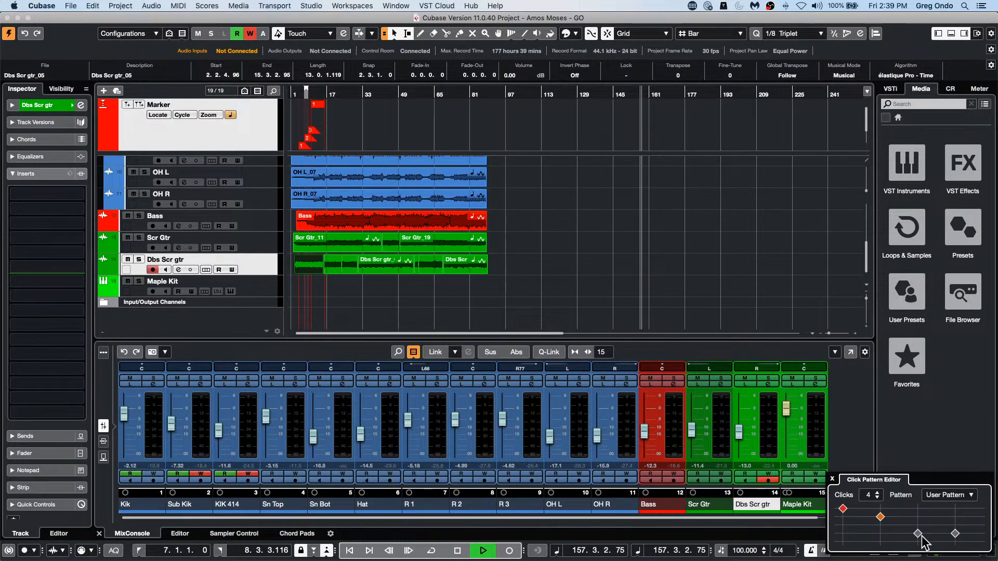
{"action": "left_click", "coordinate": [919, 535]}
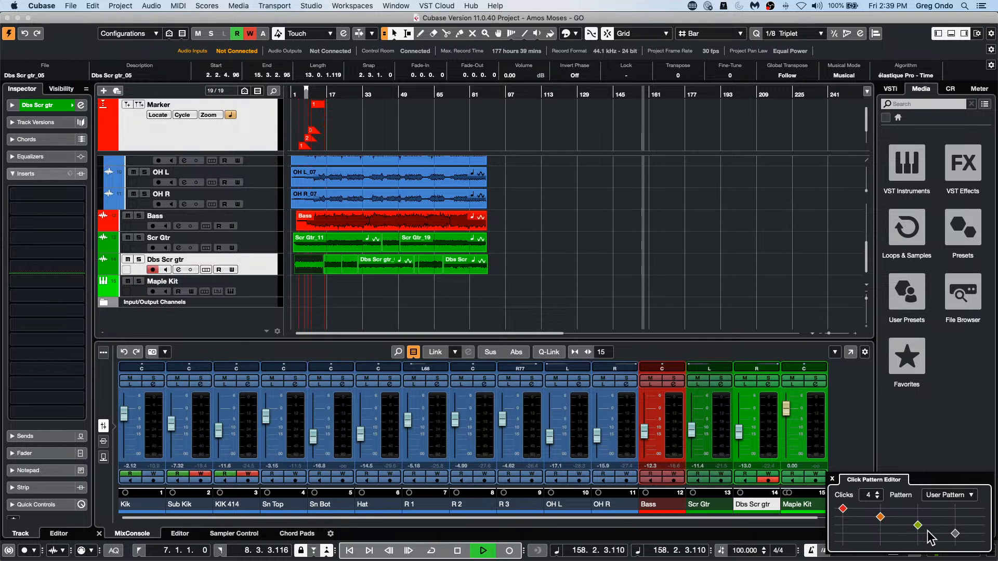
{"action": "left_click", "coordinate": [879, 541]}
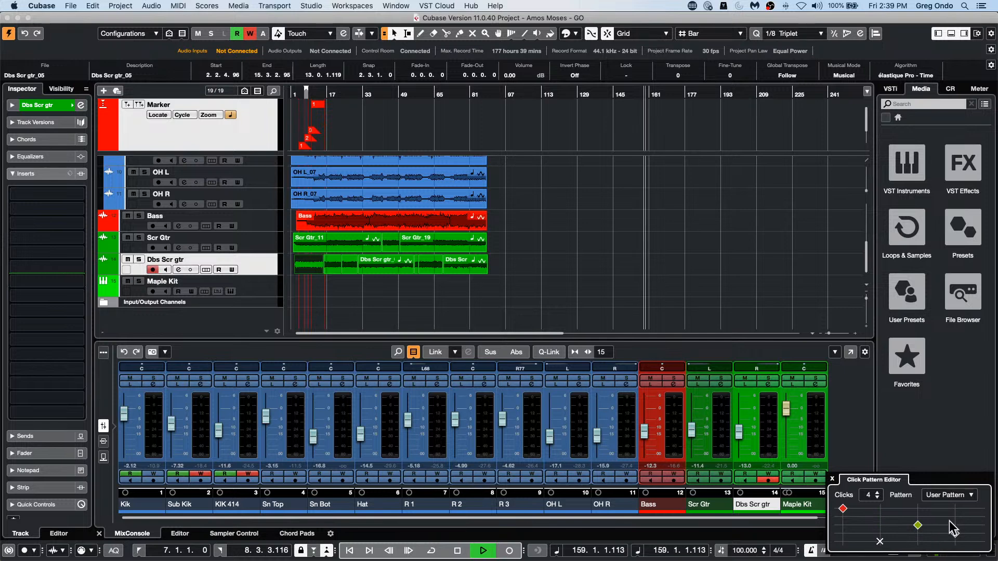
{"action": "left_click", "coordinate": [921, 514]}
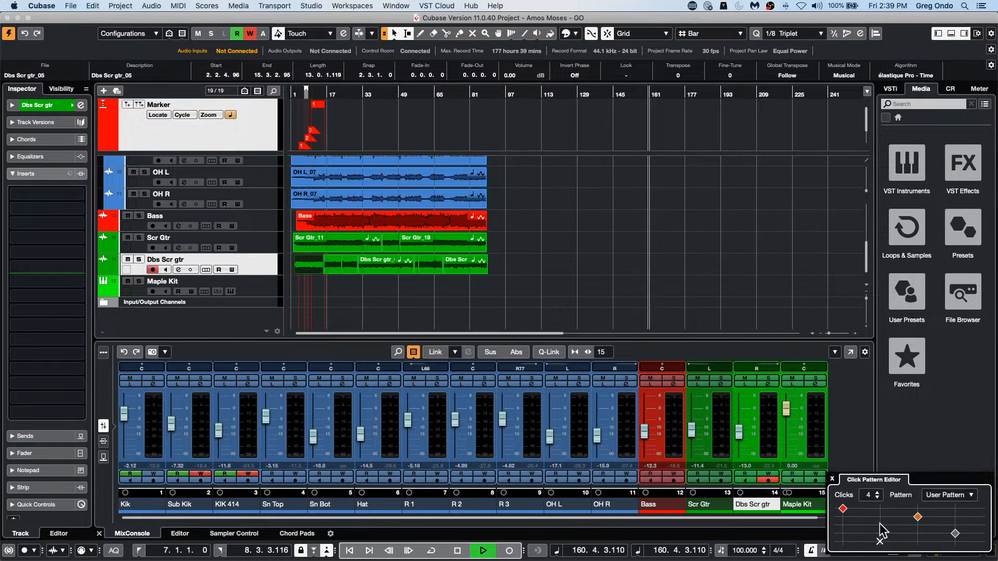
Step: Lower click 3 of the metronome pattern to the lowest accent level, restoring the Default pattern, and close the Click Pattern Editor
{"action": "left_click", "coordinate": [919, 534]}
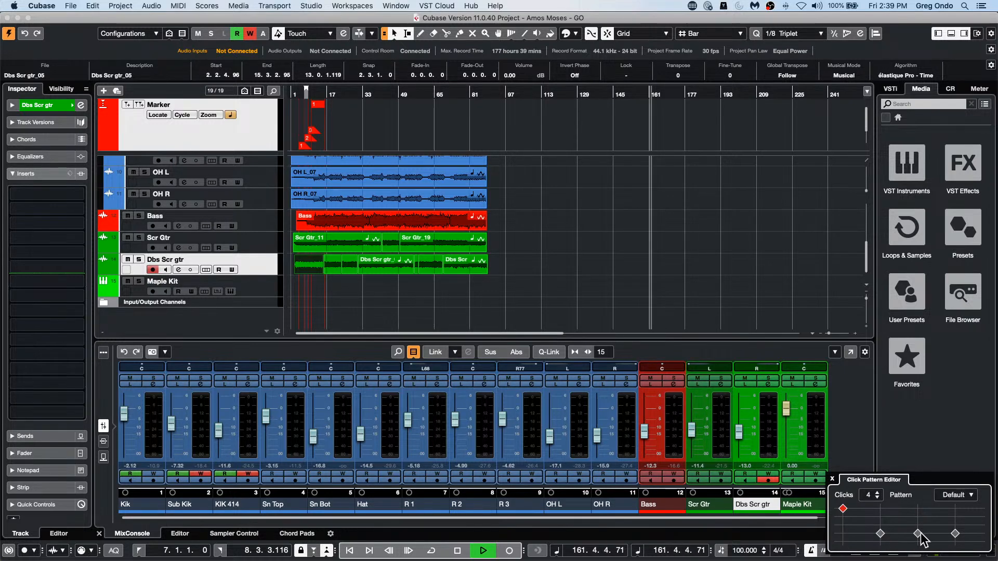
{"action": "left_click", "coordinate": [832, 478]}
Step: Switch the metronome audio click to Use Custom Sounds, open the file chooser for the Hi sound, and cancel both dialogs
{"action": "left_click", "coordinate": [276, 6]}
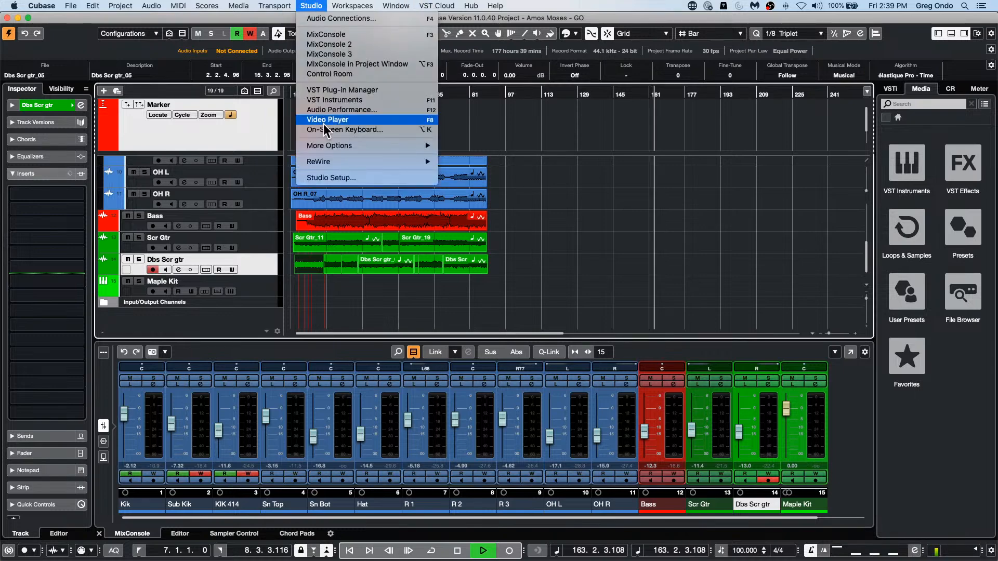
{"action": "left_click", "coordinate": [329, 186]}
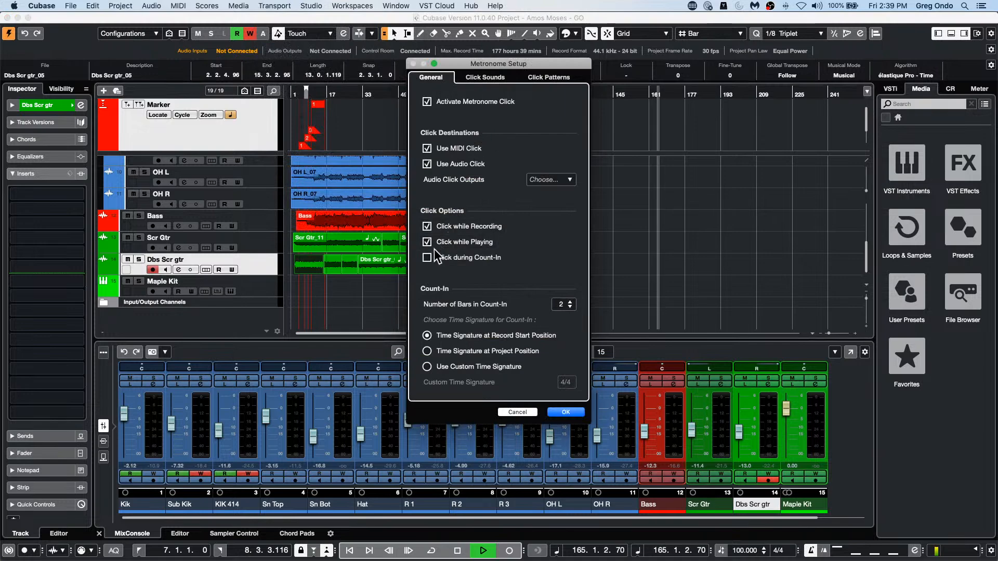
{"action": "left_click", "coordinate": [484, 77]}
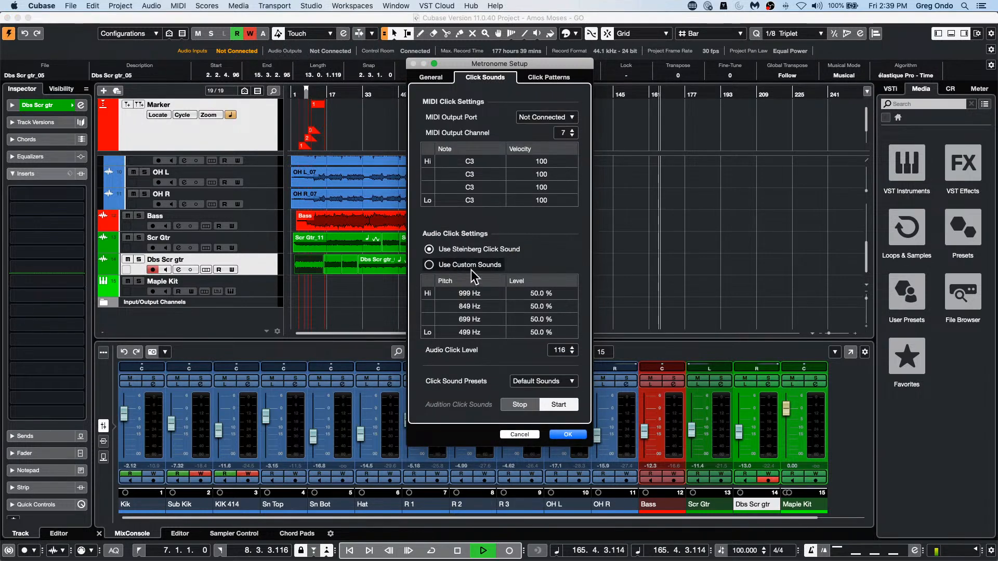
{"action": "left_click", "coordinate": [431, 266]}
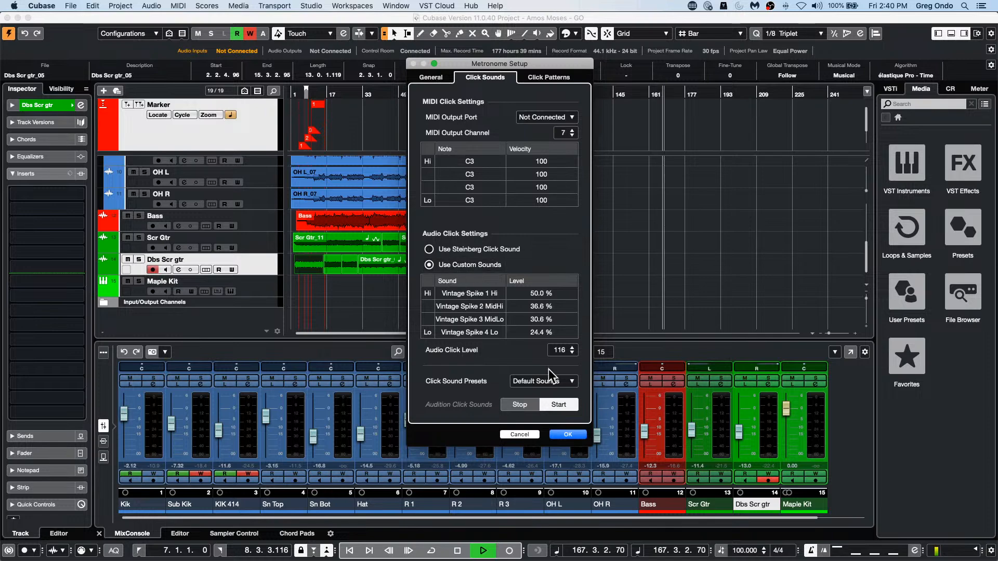
{"action": "left_click", "coordinate": [540, 382]}
{"action": "left_click", "coordinate": [457, 292]}
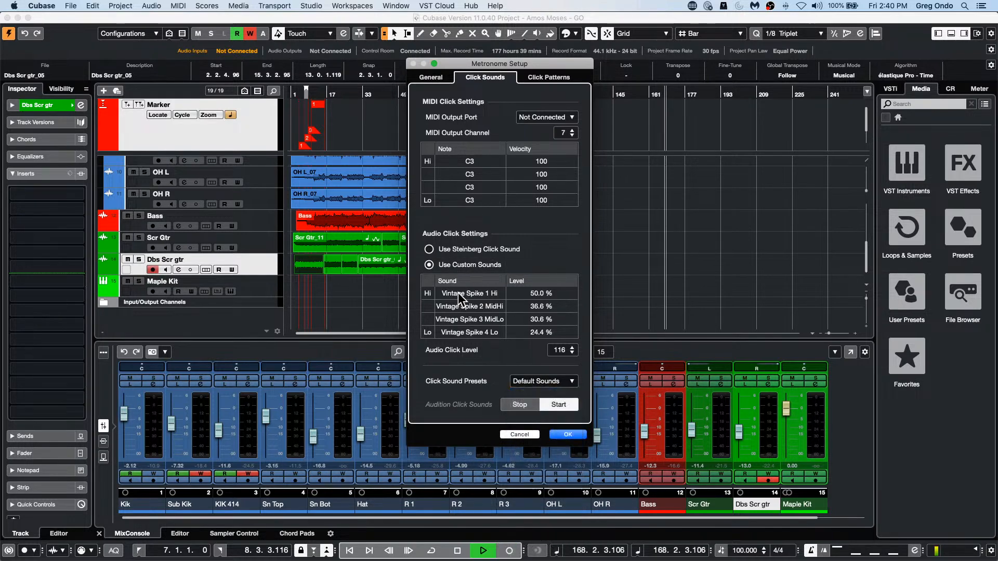
{"action": "left_click", "coordinate": [457, 292]}
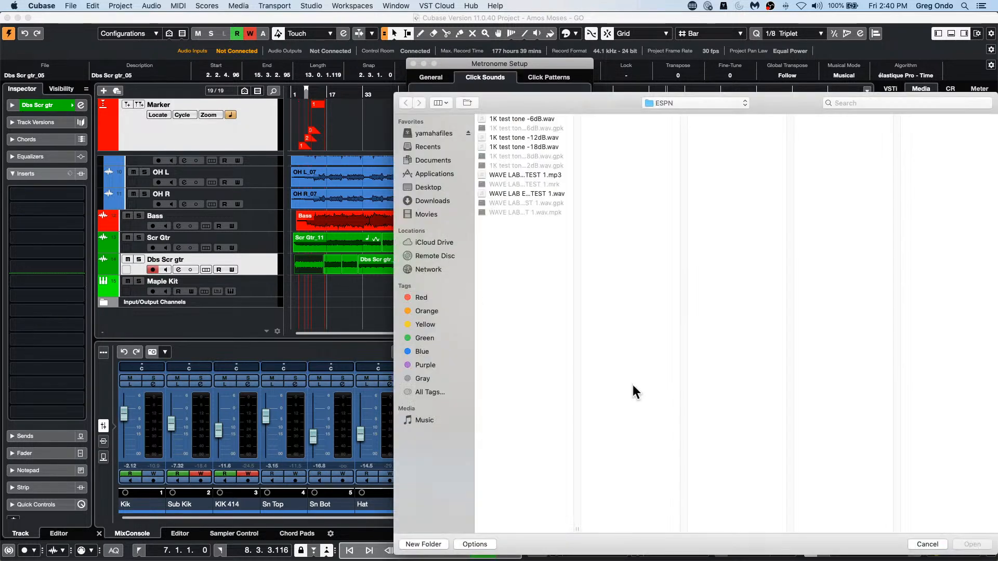
{"action": "left_click", "coordinate": [930, 545]}
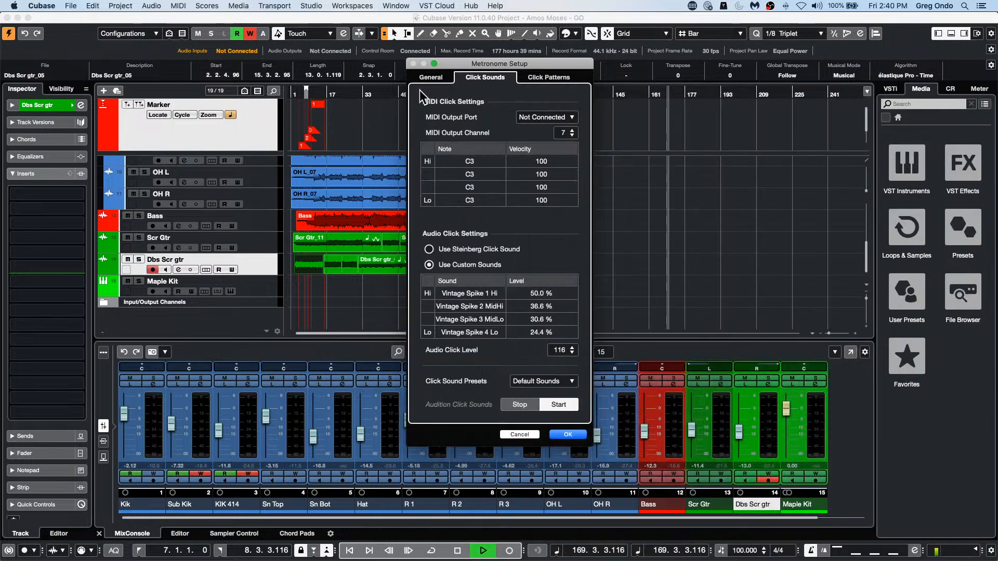
{"action": "left_click", "coordinate": [518, 433]}
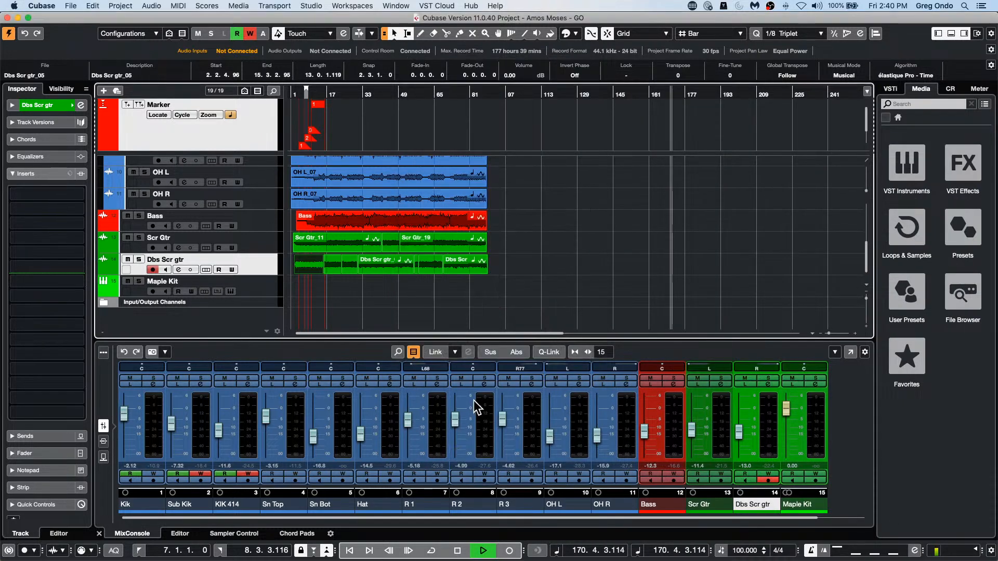
Step: Stop playback and set the MIDI file import destination to HALion Sonic SE multi-timbral in the preferences
{"action": "key", "text": "space"}
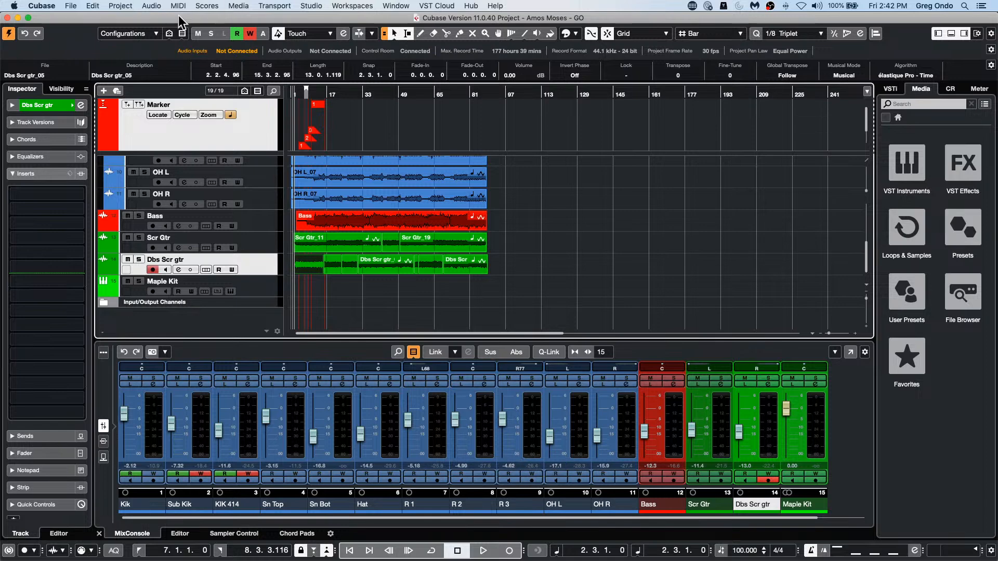
{"action": "left_click", "coordinate": [51, 6]}
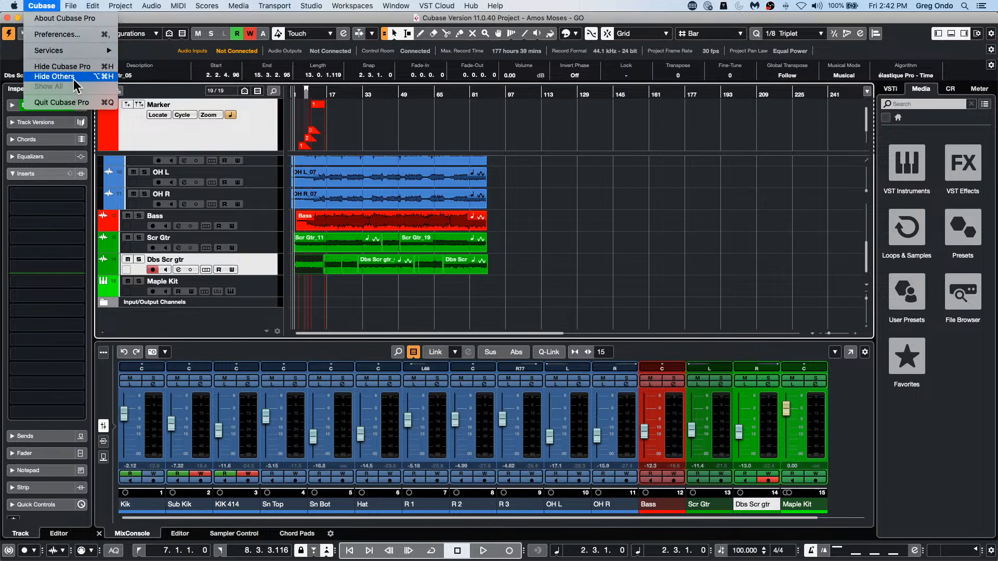
{"action": "left_click", "coordinate": [87, 39]}
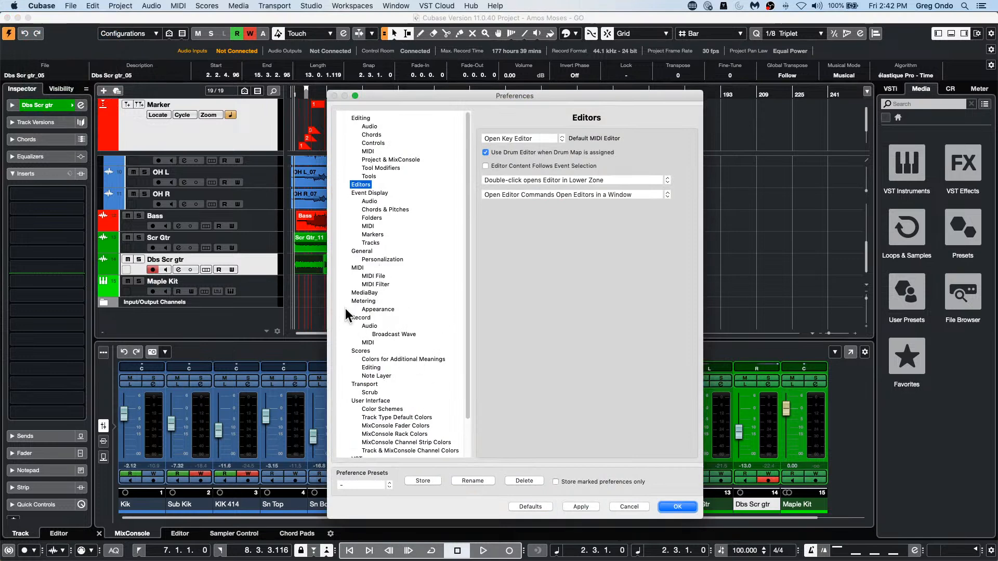
{"action": "left_click", "coordinate": [377, 276]}
{"action": "left_click", "coordinate": [376, 285]}
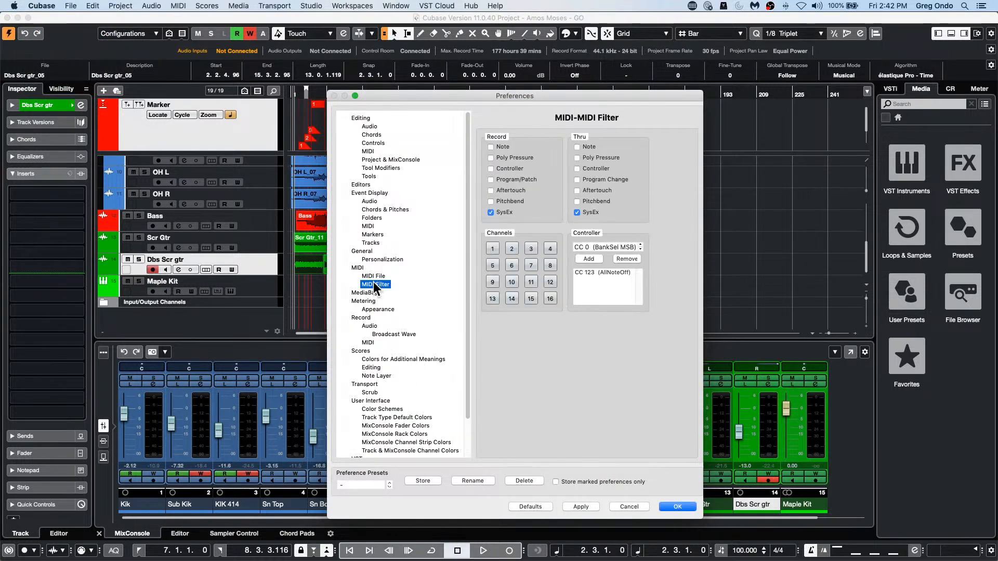
{"action": "left_click", "coordinate": [373, 276]}
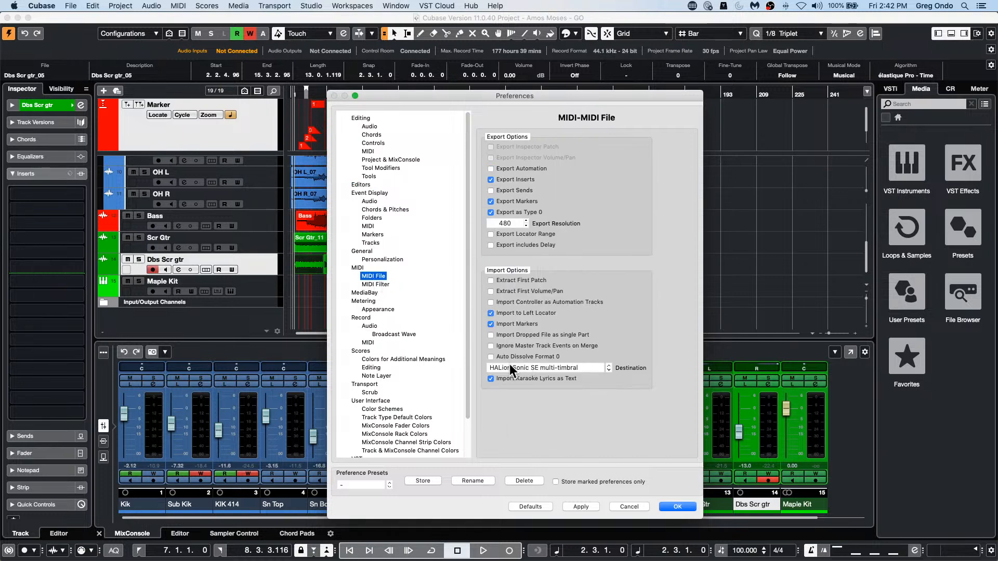
{"action": "left_click", "coordinate": [547, 365]}
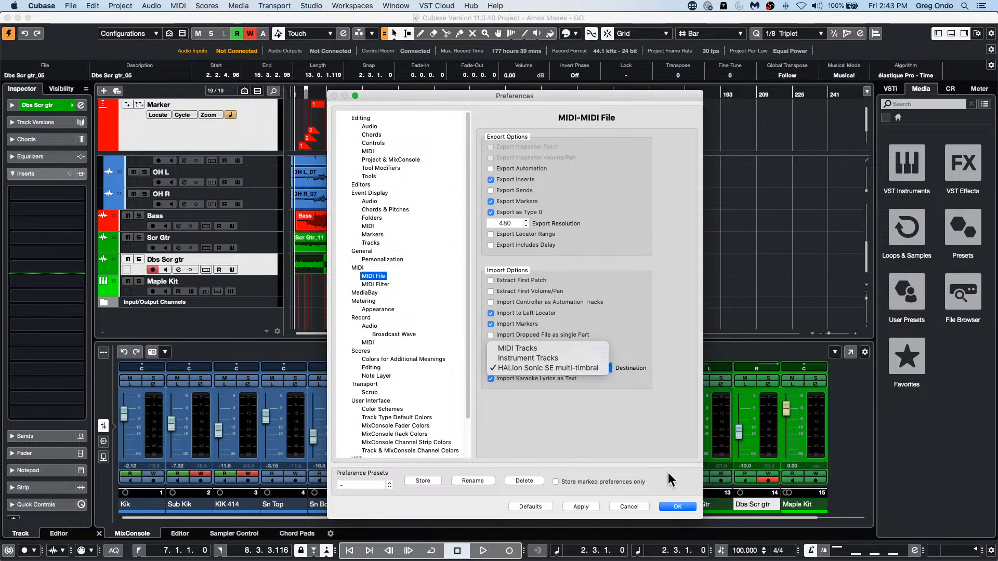
{"action": "left_click", "coordinate": [588, 369]}
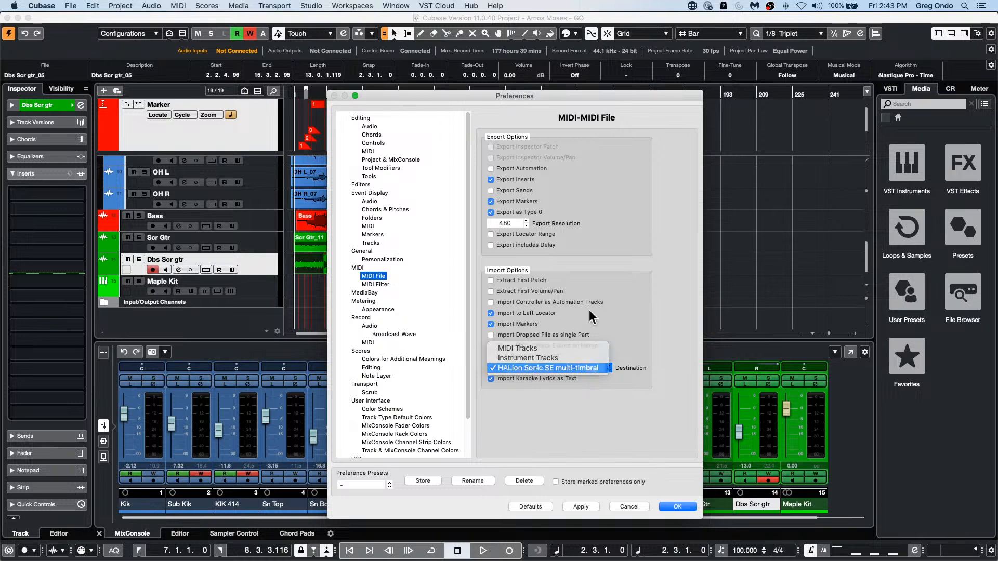
{"action": "left_click", "coordinate": [677, 507]}
Step: Review the MIDI File import options in the preferences again and close the dialog
{"action": "left_click", "coordinate": [65, 6]}
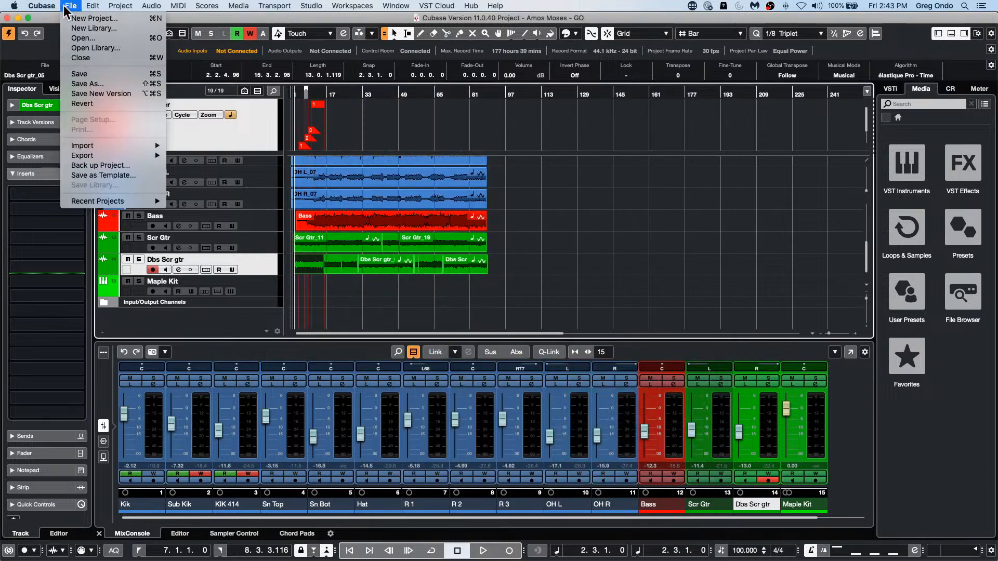
{"action": "mouse_move", "coordinate": [41, 6]}
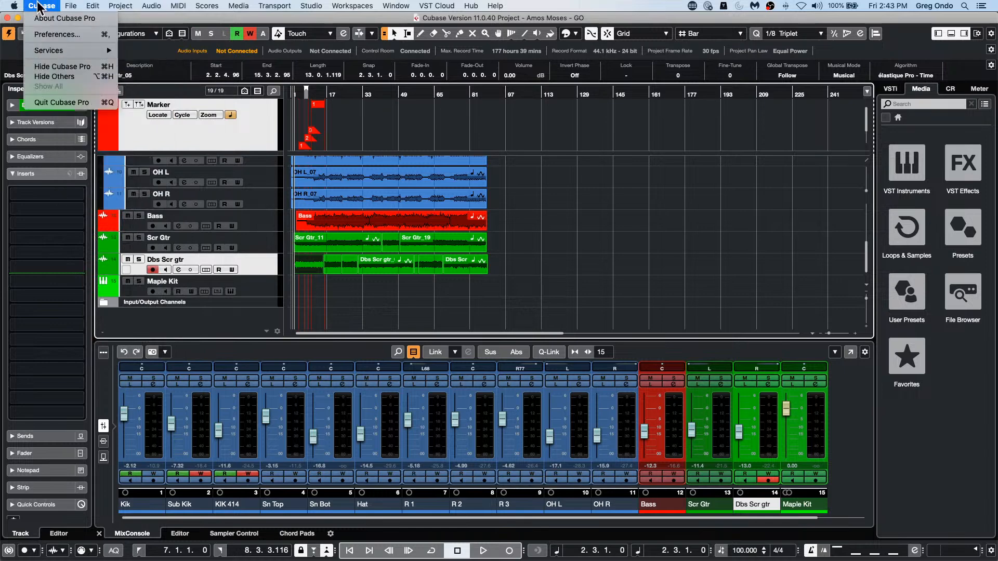
{"action": "left_click", "coordinate": [52, 34]}
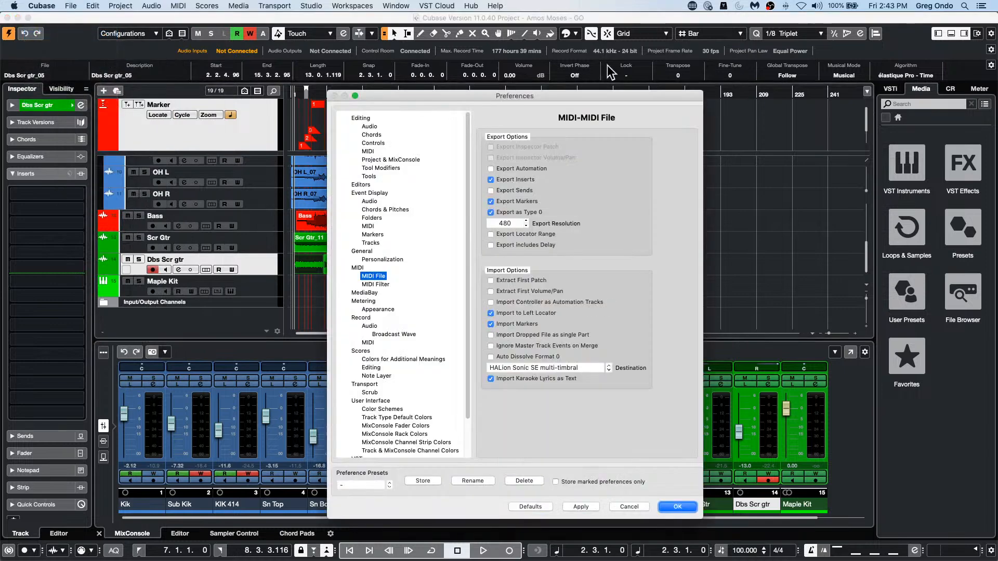
{"action": "left_click", "coordinate": [677, 507]}
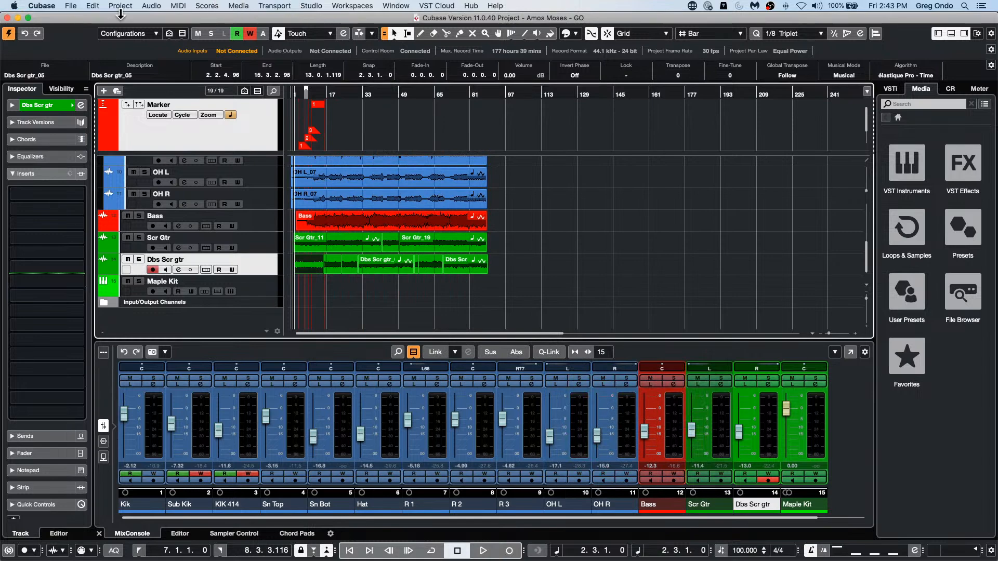
Step: Import the MIDI file 5.midi from the Desktop into the current project without creating a new one
{"action": "left_click", "coordinate": [71, 6]}
{"action": "mouse_move", "coordinate": [89, 147]}
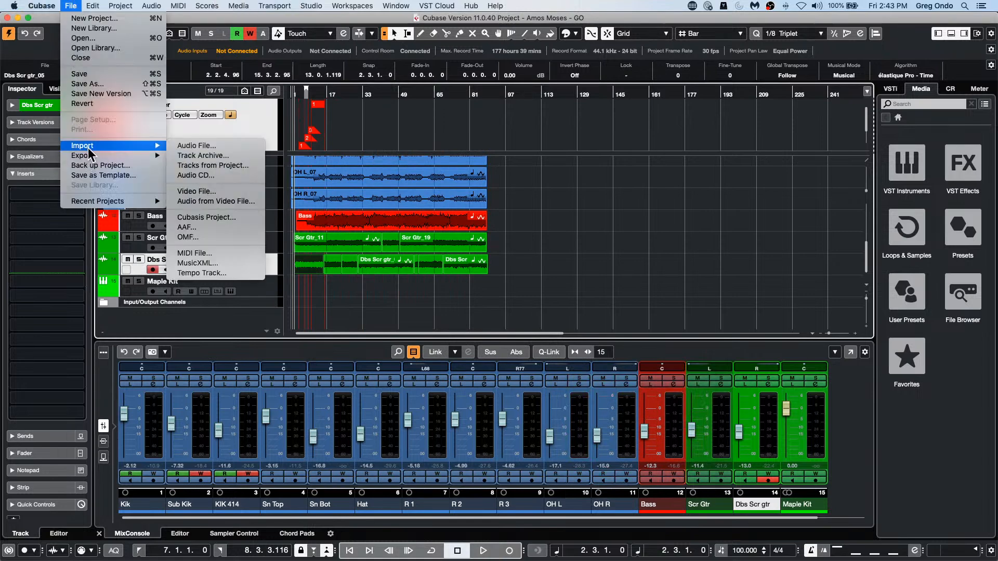
{"action": "left_click", "coordinate": [220, 253]}
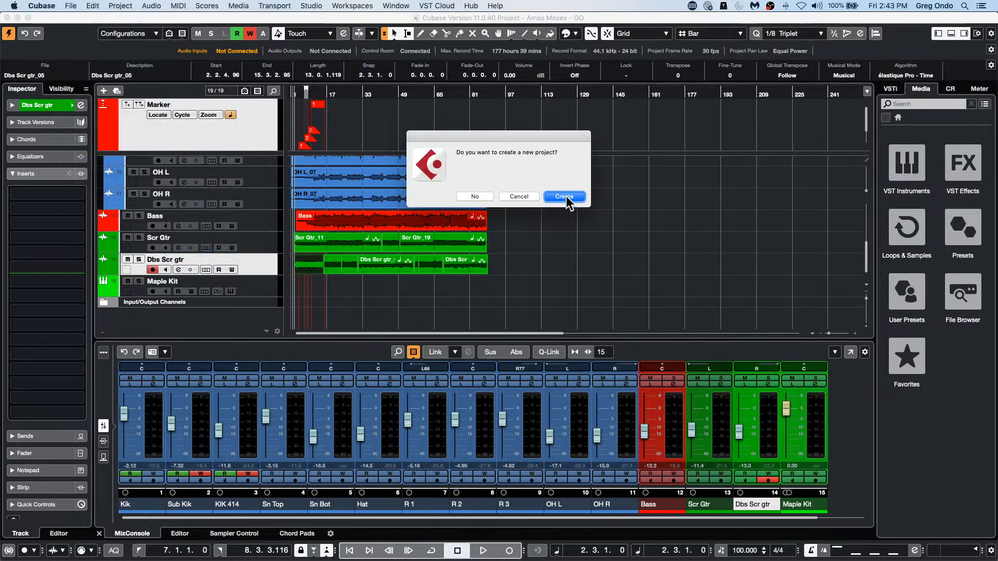
{"action": "left_click", "coordinate": [473, 198]}
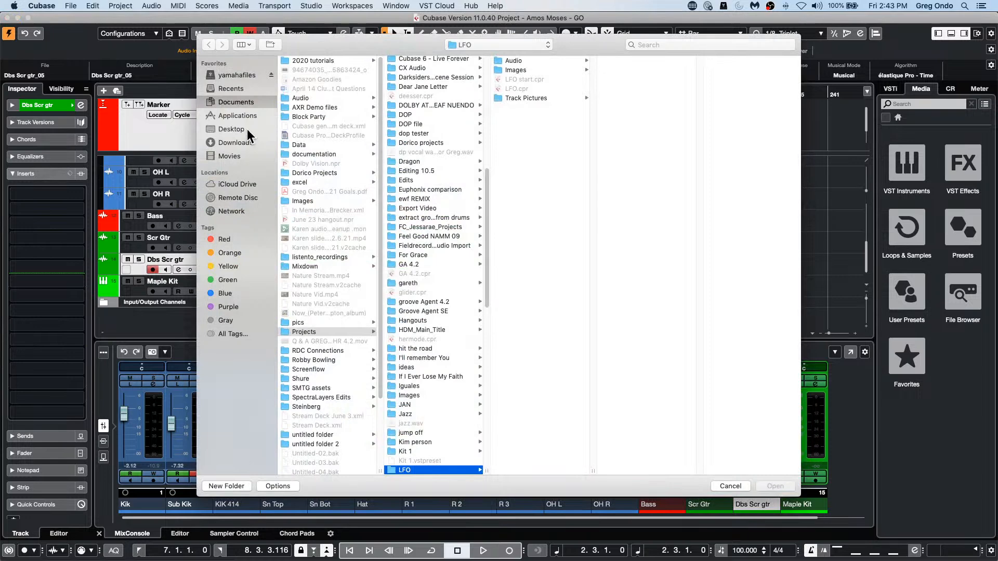
{"action": "left_click", "coordinate": [242, 130]}
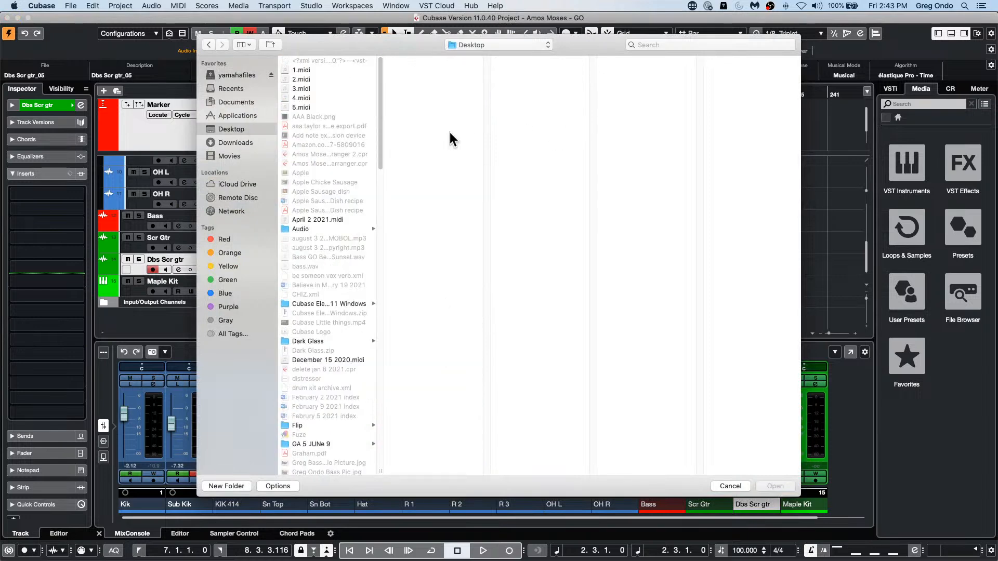
{"action": "double_click", "coordinate": [295, 106]}
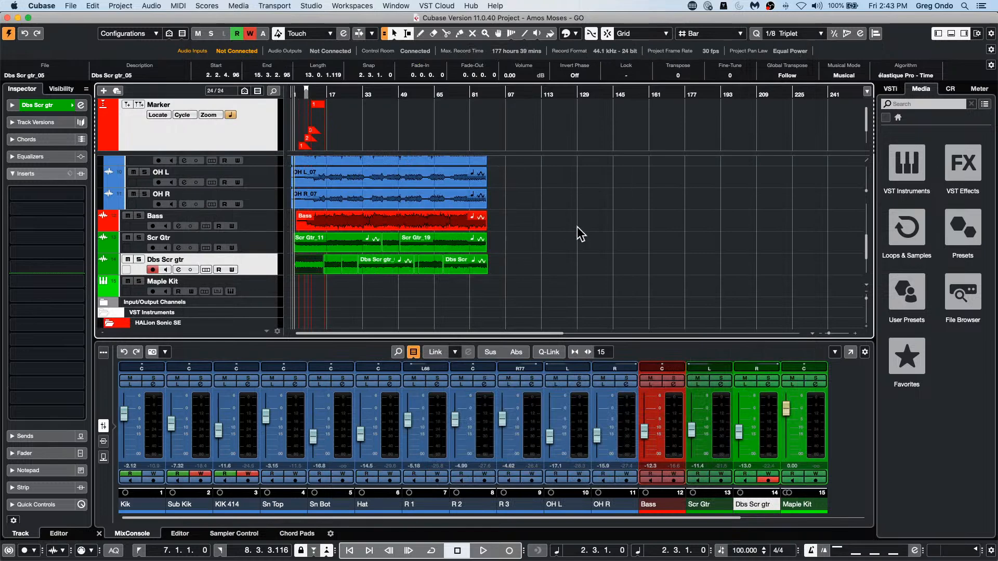
Step: Remove the HALion Sonic SE instrument from the second VST instrument slot by choosing No VST Instrument
{"action": "scroll", "coordinate": [537, 229], "scroll_direction": "down", "scroll_amount": 5}
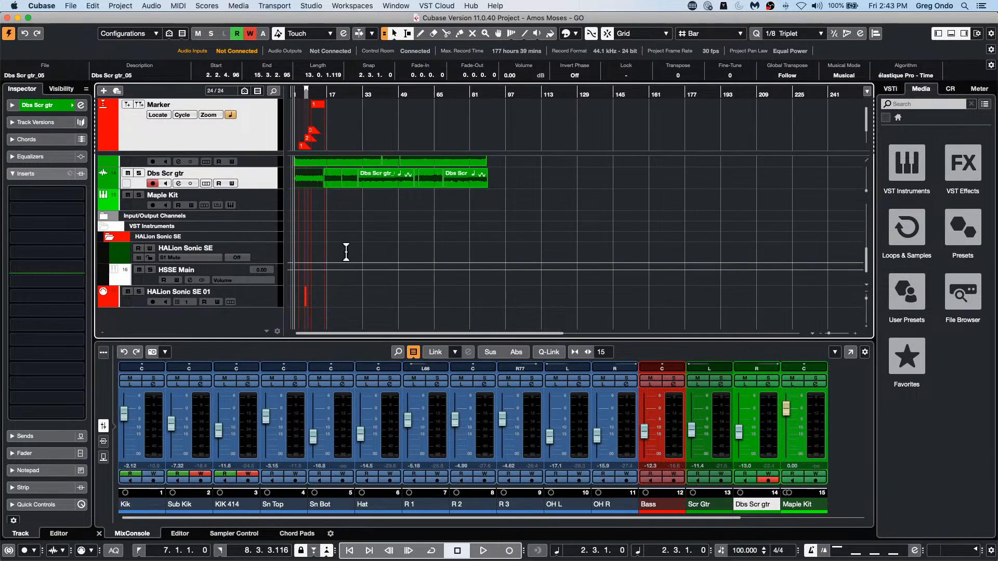
{"action": "left_click", "coordinate": [889, 90]}
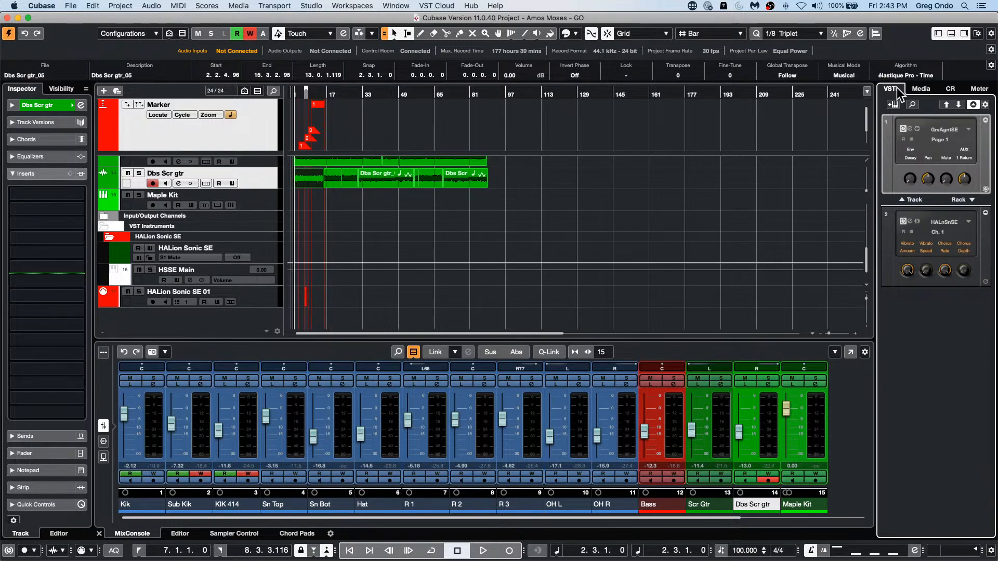
{"action": "left_click", "coordinate": [944, 221]}
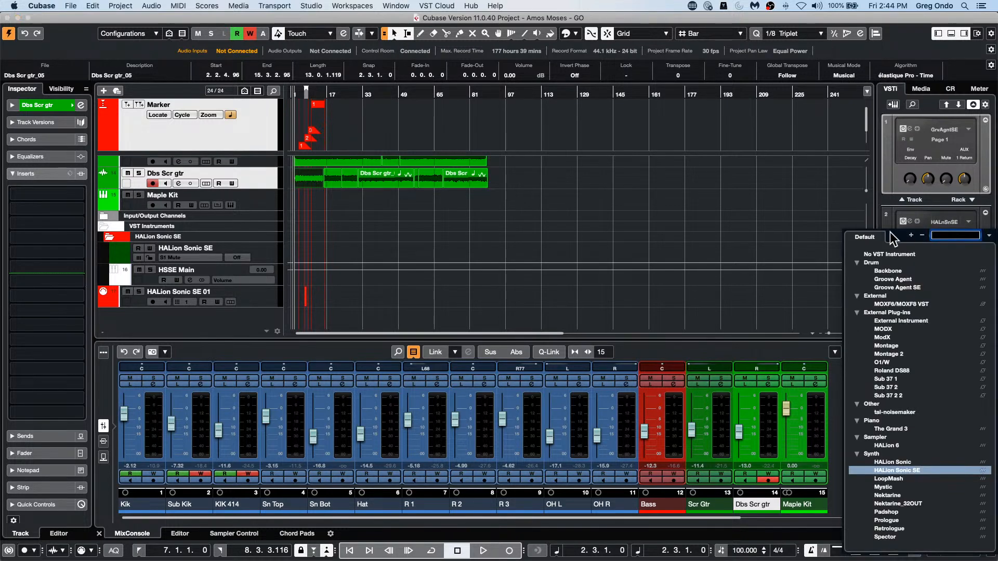
{"action": "left_click", "coordinate": [882, 254]}
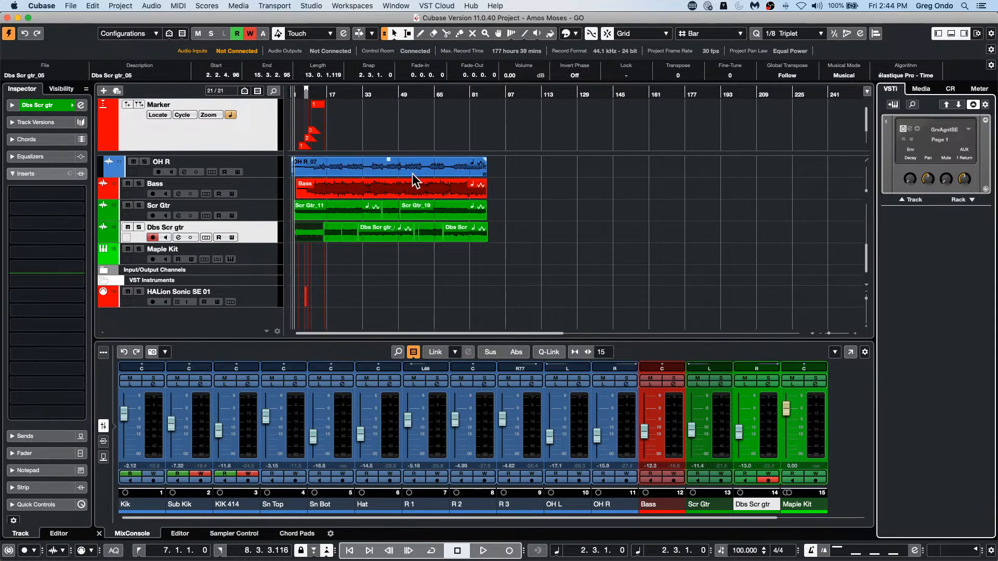
Step: Set the Project Area Background in the User Interface color schemes preferences to a very light grey
{"action": "left_click", "coordinate": [40, 6]}
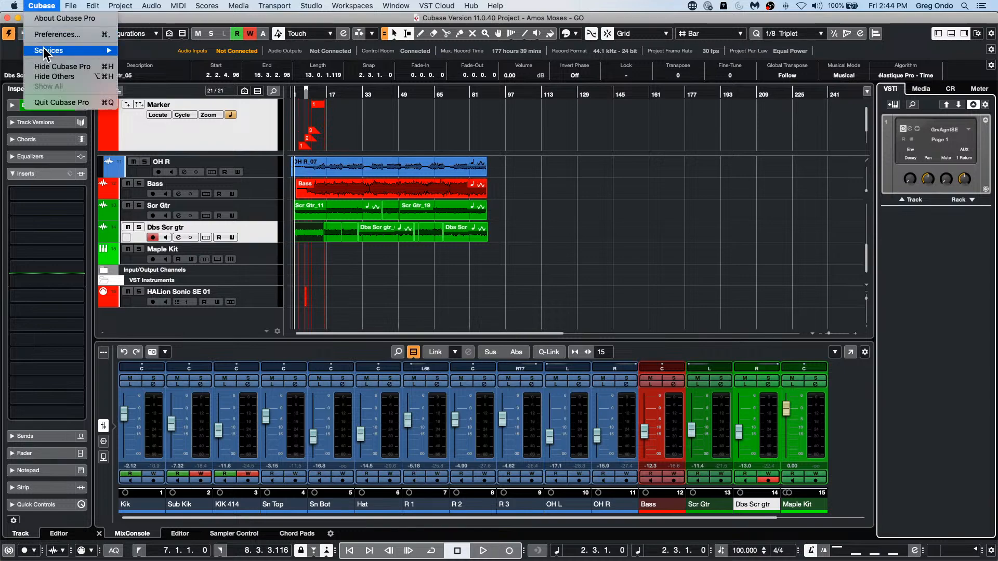
{"action": "left_click", "coordinate": [56, 34]}
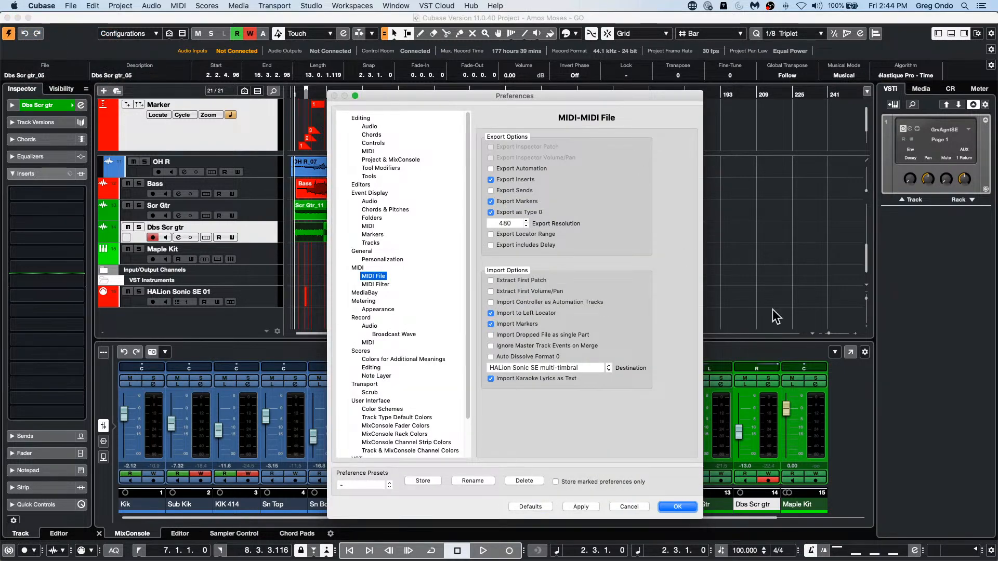
{"action": "left_click", "coordinate": [392, 410]}
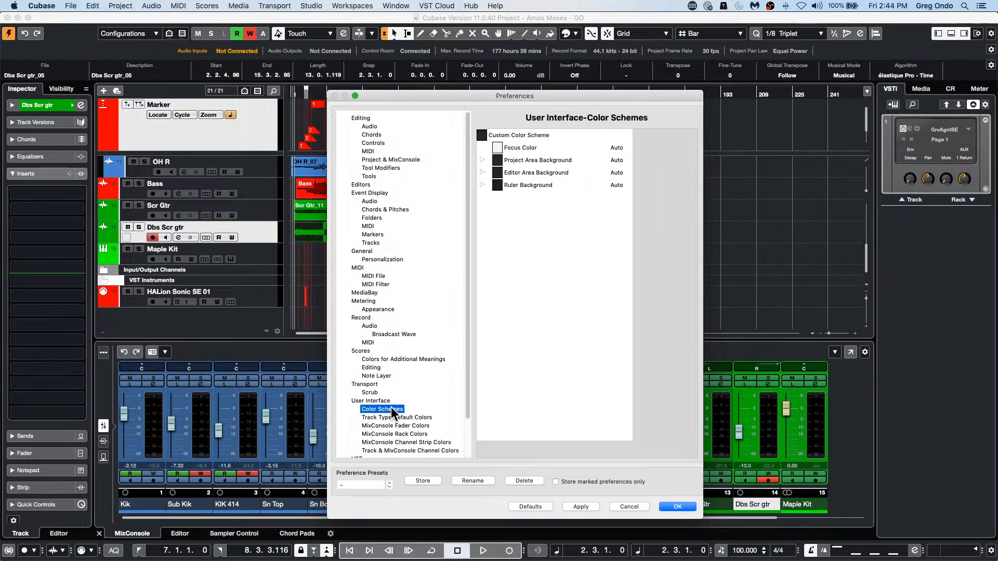
{"action": "left_click", "coordinate": [498, 160]}
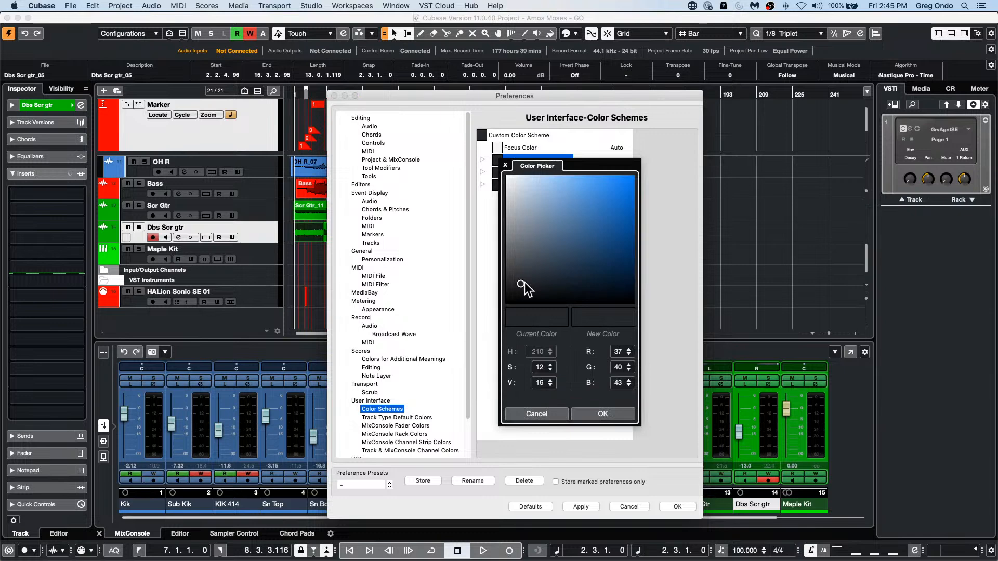
{"action": "left_click", "coordinate": [548, 365]}
{"action": "left_click", "coordinate": [550, 370]}
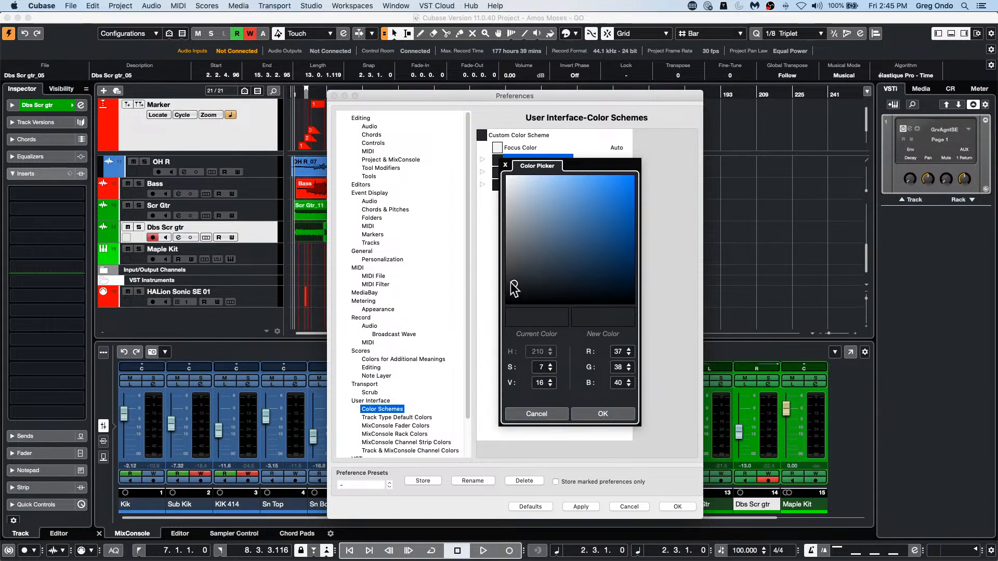
{"action": "left_click_drag", "start_coordinate": [514, 283], "coordinate": [516, 181]}
{"action": "left_click", "coordinate": [603, 414]}
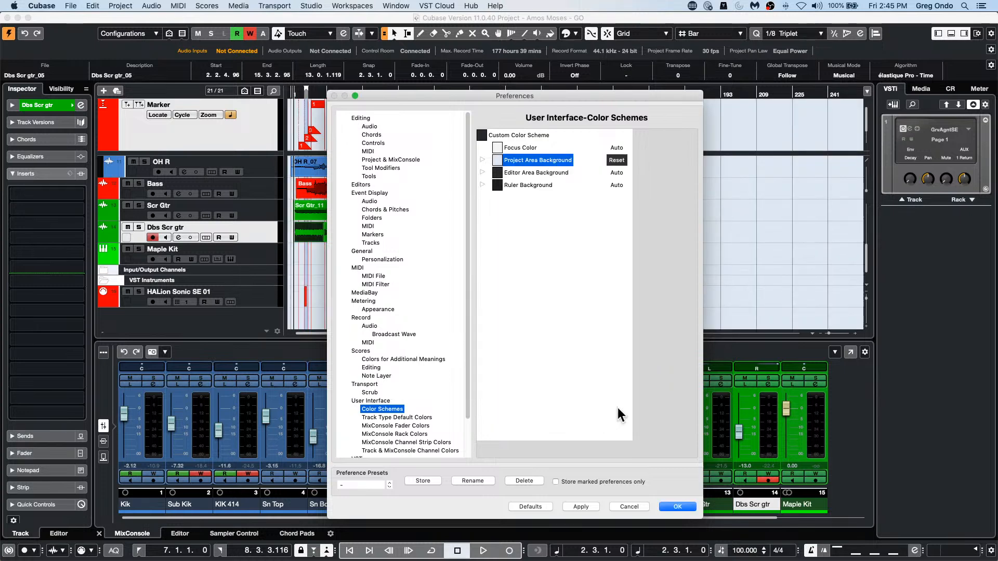
Step: Confirm the preferences, show the Volume automation lane of the Dbs Scr gtr track and make the lane slightly taller
{"action": "left_click", "coordinate": [679, 506]}
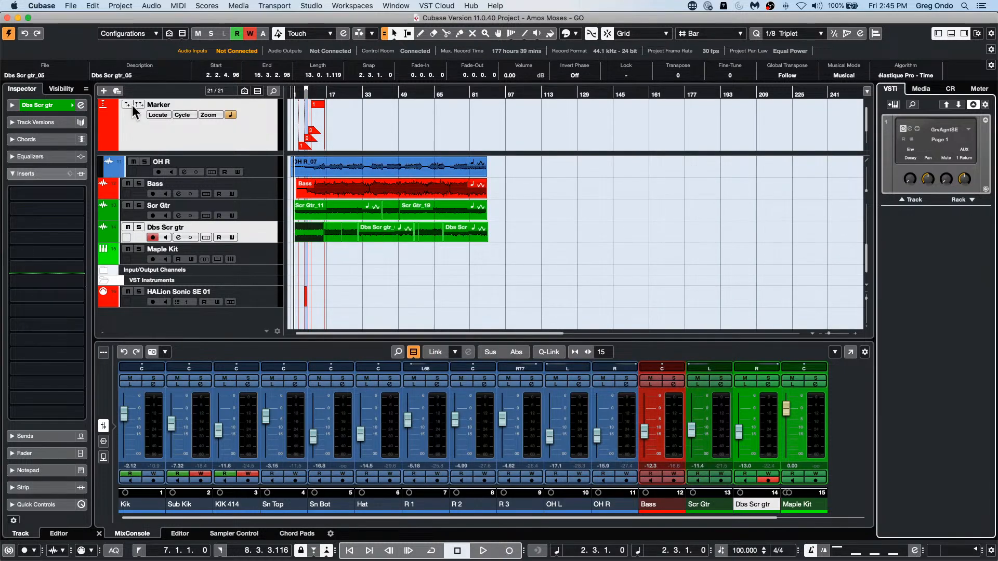
{"action": "left_click", "coordinate": [103, 238]}
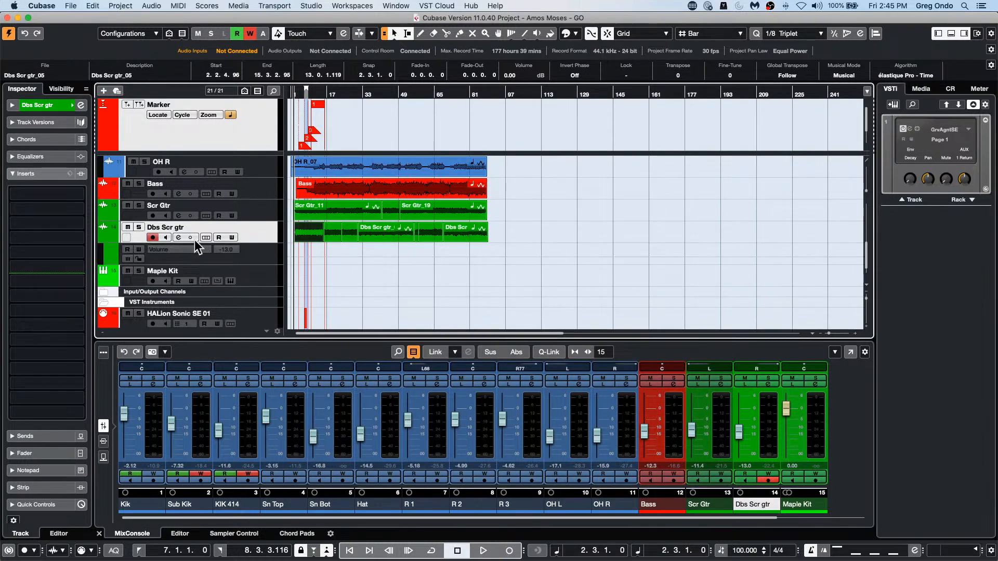
{"action": "mouse_move", "coordinate": [219, 264]}
{"action": "left_mouse_down"}
{"action": "mouse_move", "coordinate": [222, 283]}
{"action": "mouse_move", "coordinate": [224, 269]}
{"action": "left_mouse_up"}
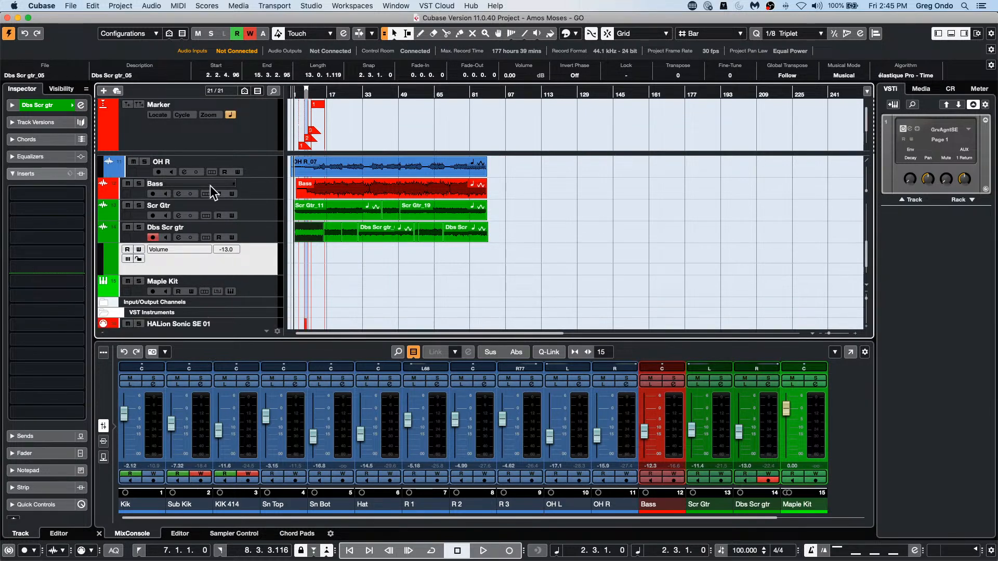
Step: Show the Bass track's Volume automation lane and add points of about -16.9 at bar 15 and -20.3 at bar 30
{"action": "left_click", "coordinate": [103, 194]}
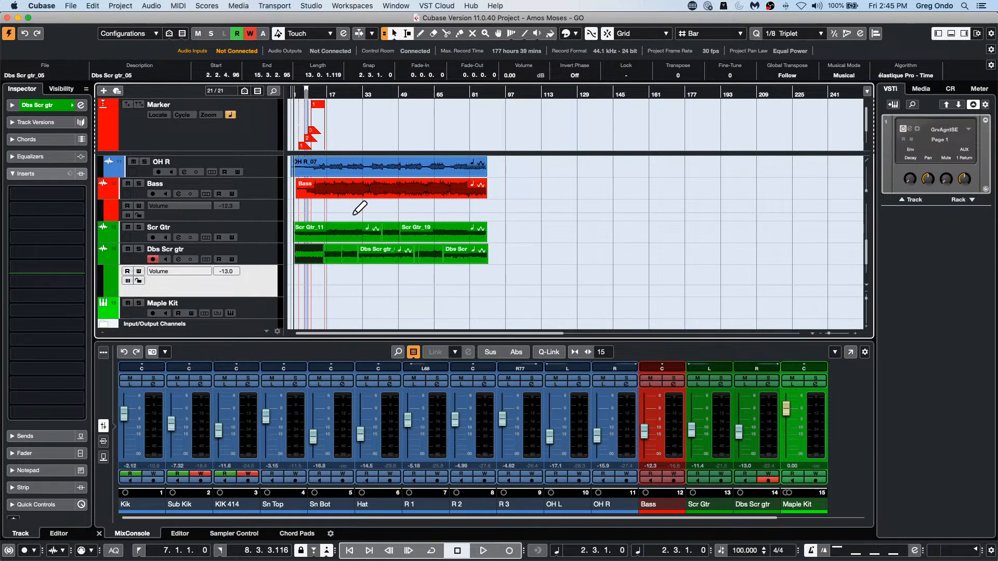
{"action": "left_click_drag", "start_coordinate": [357, 207], "coordinate": [329, 209]}
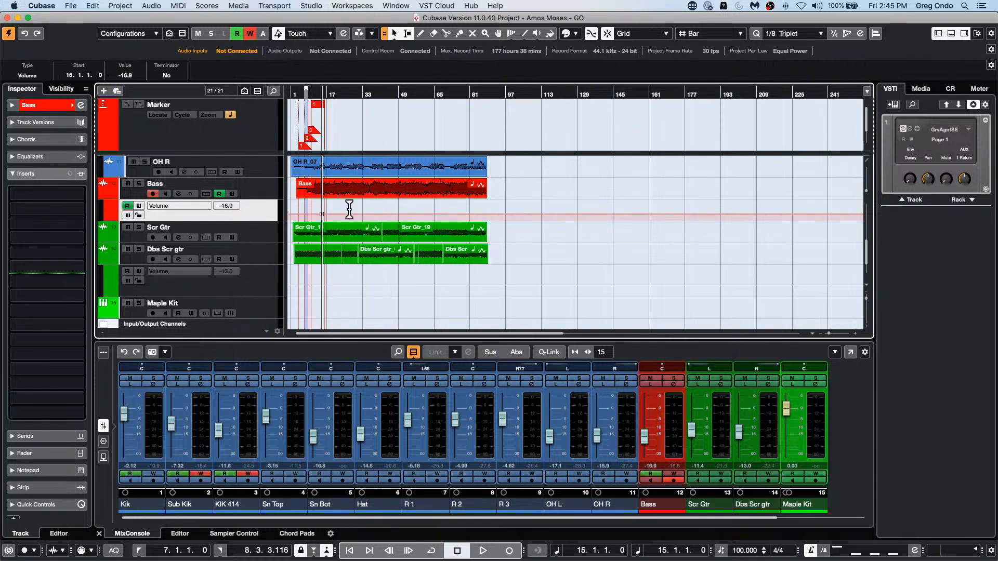
{"action": "mouse_move", "coordinate": [354, 214]}
{"action": "left_mouse_down"}
{"action": "mouse_move", "coordinate": [343, 208]}
{"action": "mouse_move", "coordinate": [372, 201]}
{"action": "mouse_move", "coordinate": [356, 215]}
{"action": "left_mouse_up"}
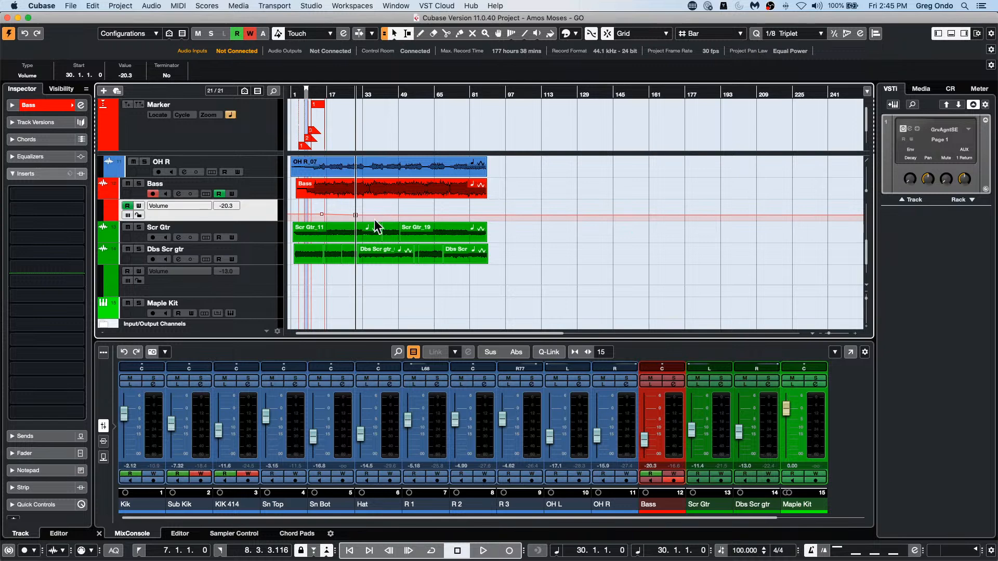
Step: Show the Scr Gtr track's Volume automation lane and add a point of about -4.54 at bar 30
{"action": "left_click", "coordinate": [115, 239]}
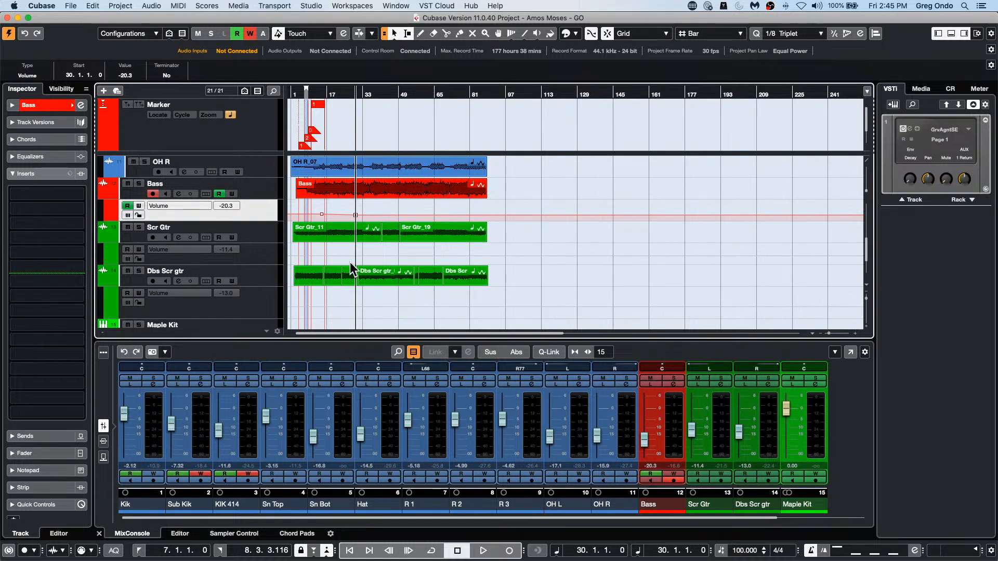
{"action": "mouse_move", "coordinate": [357, 248]}
{"action": "left_mouse_down"}
{"action": "mouse_move", "coordinate": [356, 261]}
{"action": "mouse_move", "coordinate": [356, 252]}
{"action": "left_mouse_up"}
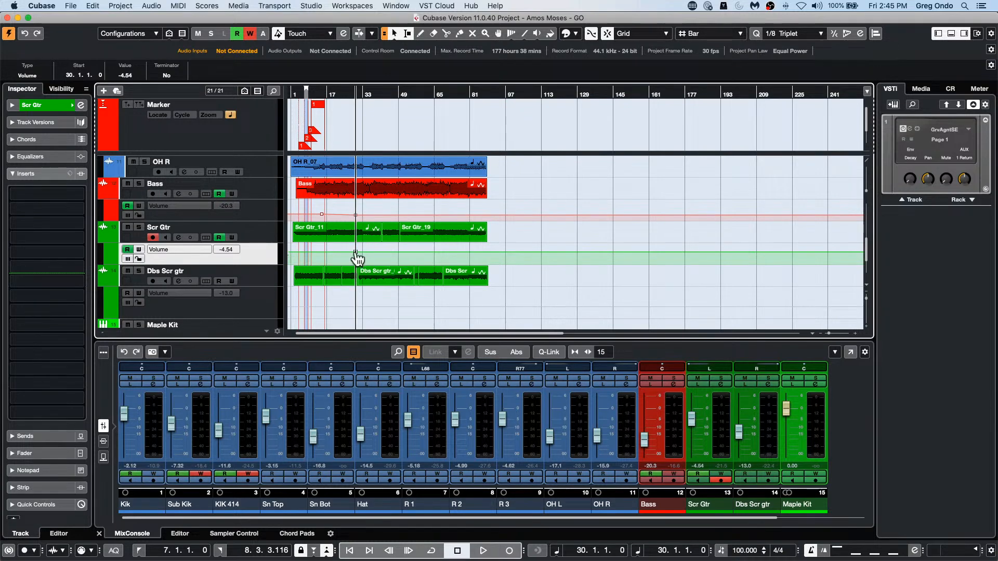
Step: Set the Project Area Background to dark grey (RGB 54, 57, 61) in the preferences and show the Dbs Scr gtr automation lane again
{"action": "left_click", "coordinate": [42, 6]}
{"action": "left_click", "coordinate": [57, 35]}
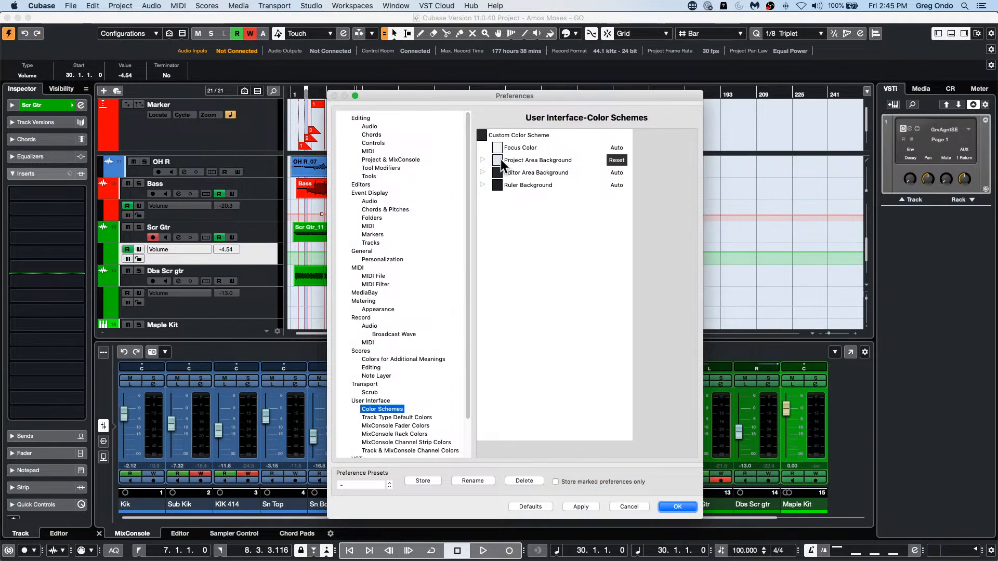
{"action": "left_click", "coordinate": [498, 160]}
{"action": "left_click_drag", "start_coordinate": [514, 183], "coordinate": [519, 275]}
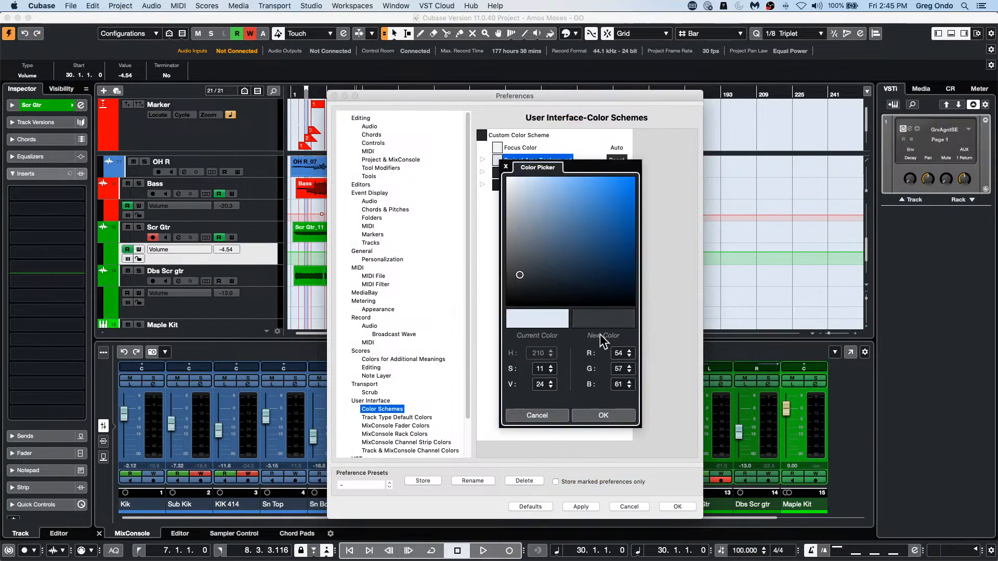
{"action": "left_click", "coordinate": [621, 416]}
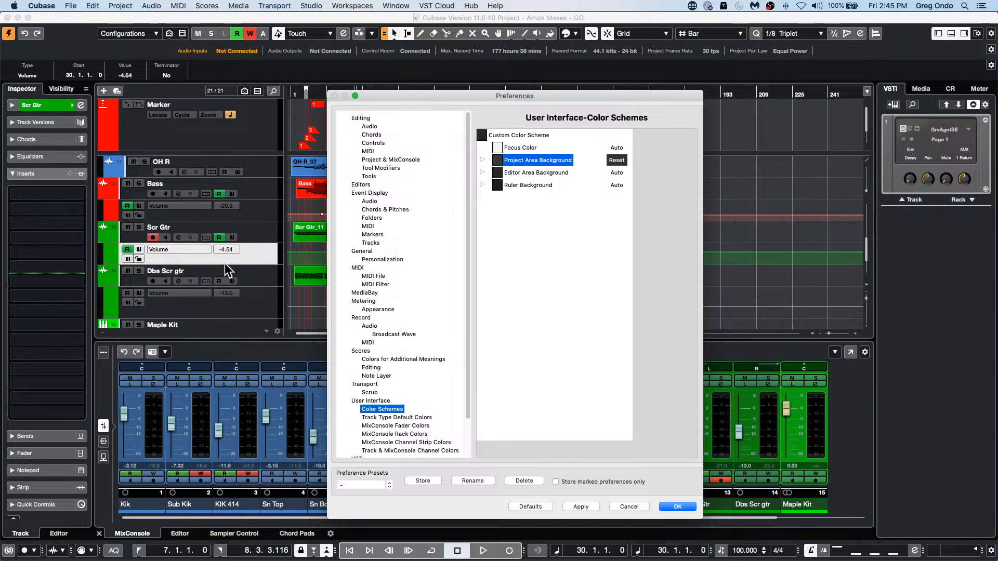
{"action": "left_click", "coordinate": [675, 506]}
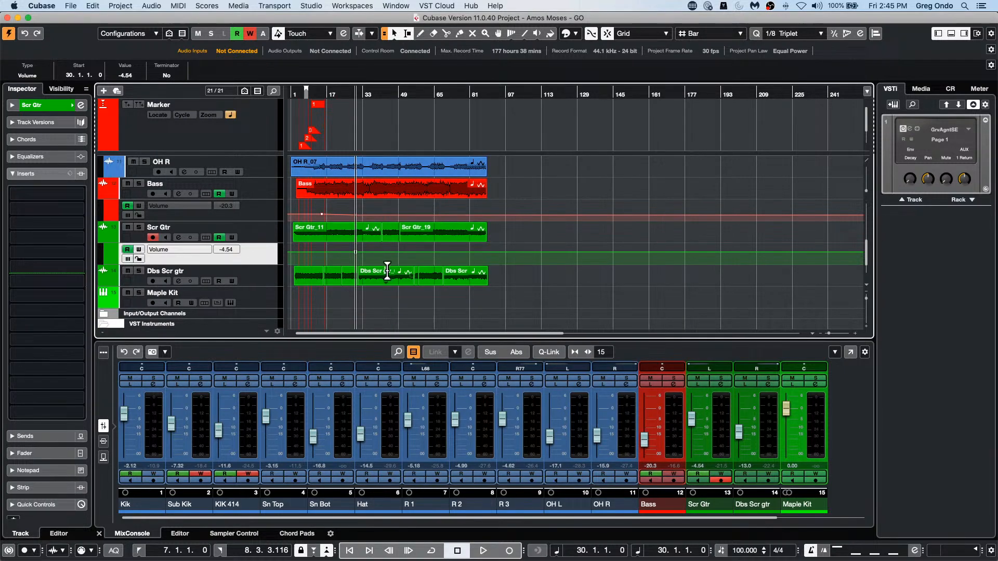
{"action": "left_click", "coordinate": [102, 282]}
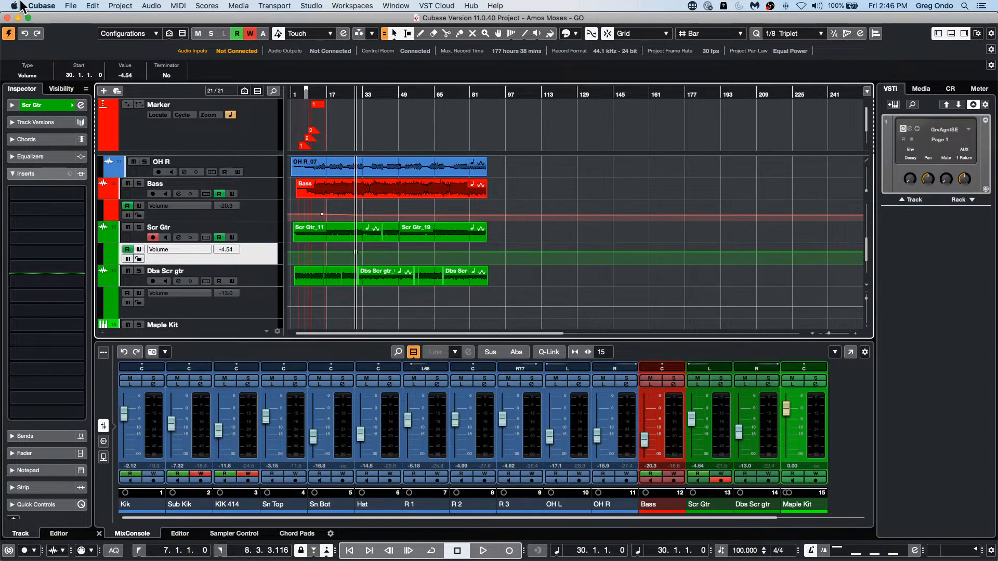
Step: Set the Project Area Background color in the preferences to a light blue-grey (RGB 203, 216, 229) and apply it
{"action": "left_click", "coordinate": [78, 6]}
{"action": "mouse_move", "coordinate": [56, 7]}
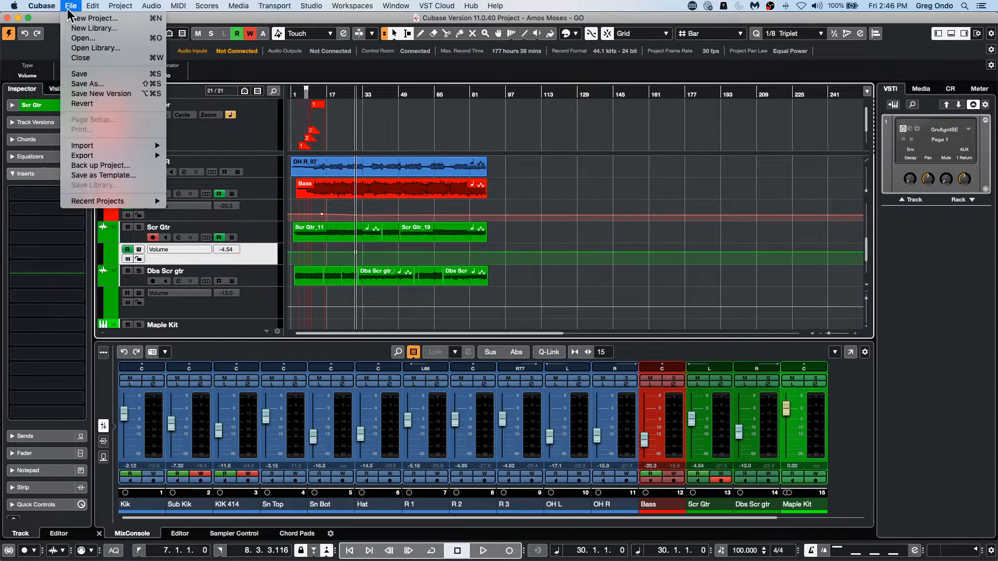
{"action": "mouse_move", "coordinate": [91, 204]}
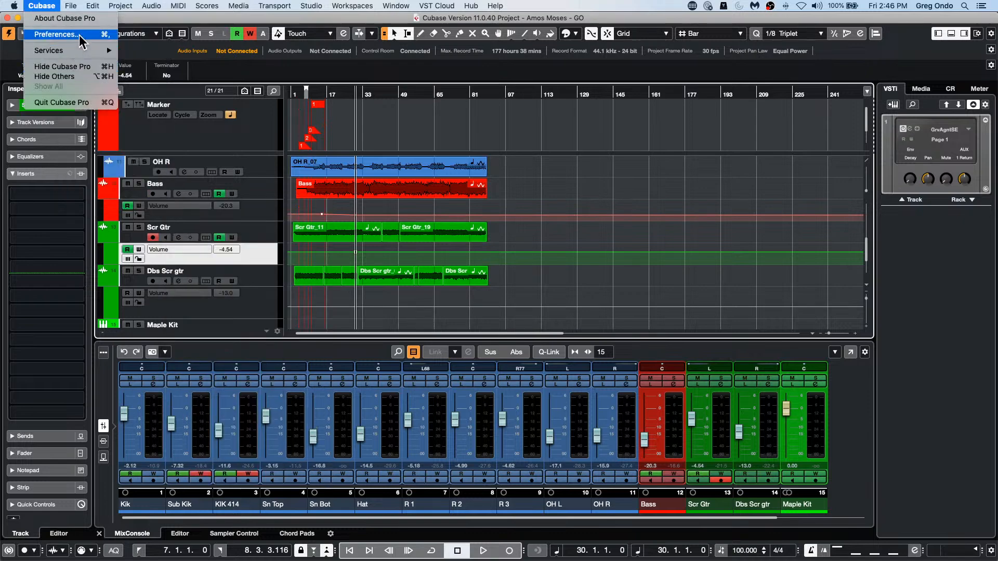
{"action": "left_click", "coordinate": [54, 35]}
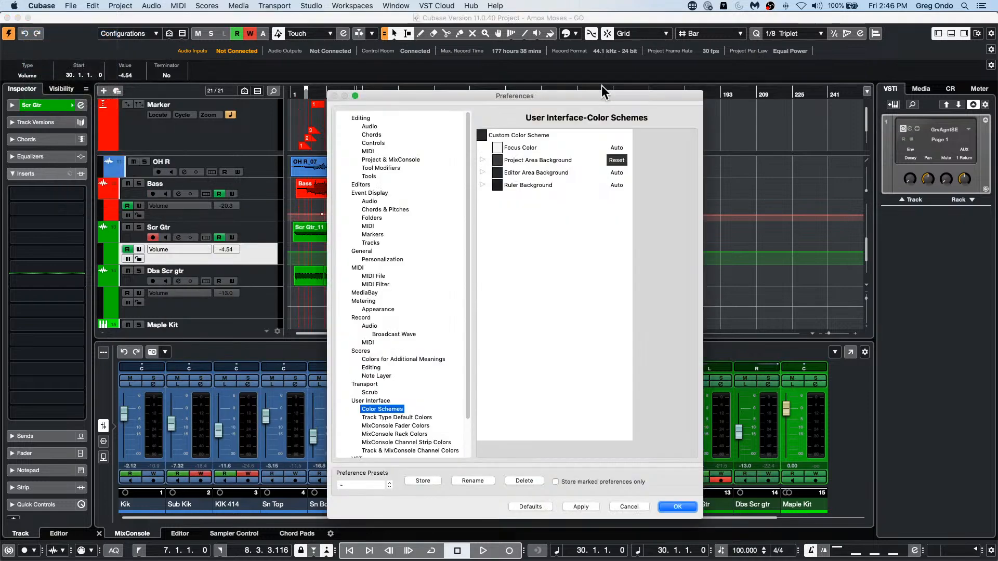
{"action": "left_click", "coordinate": [498, 159]}
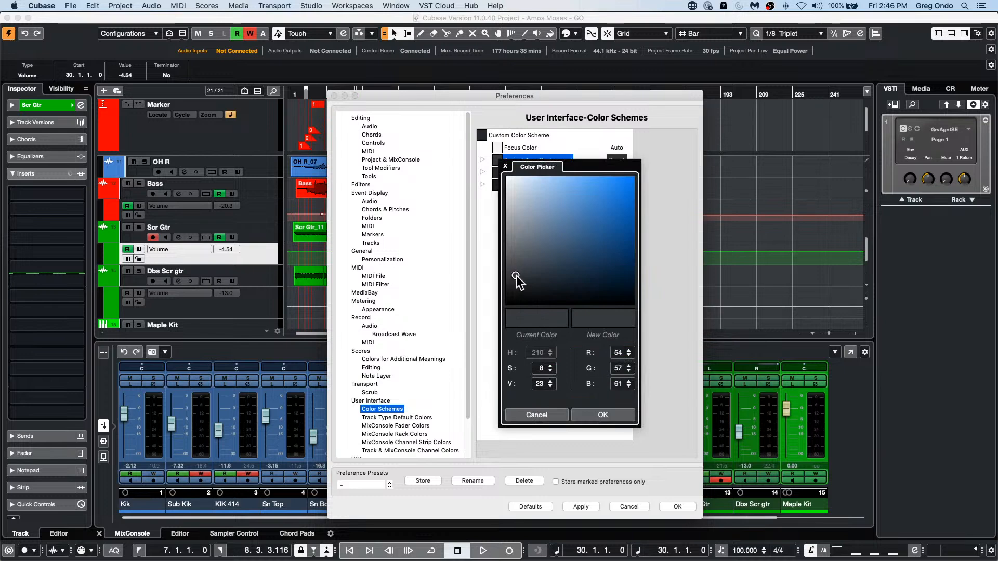
{"action": "left_click_drag", "start_coordinate": [518, 282], "coordinate": [519, 188]}
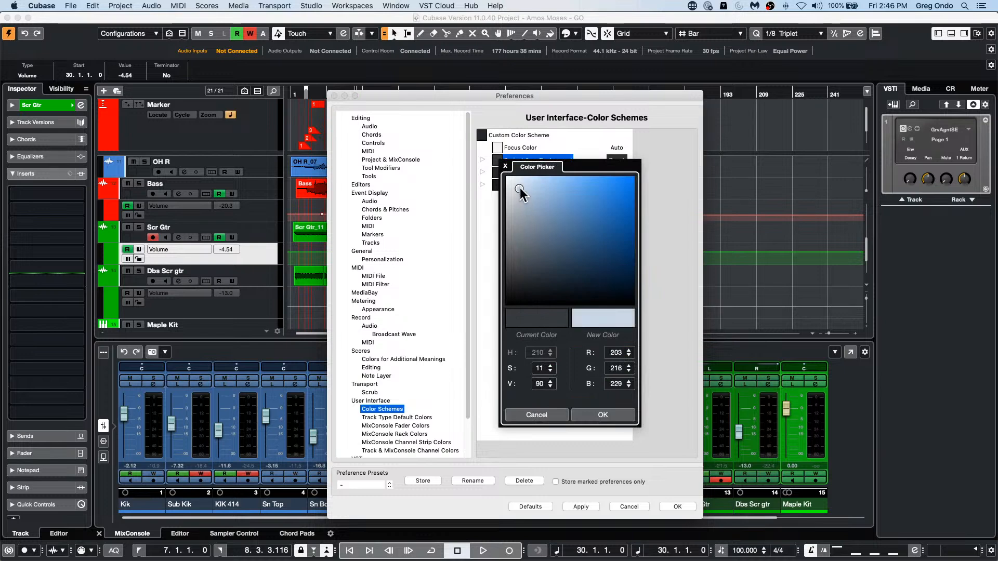
{"action": "left_click", "coordinate": [602, 415]}
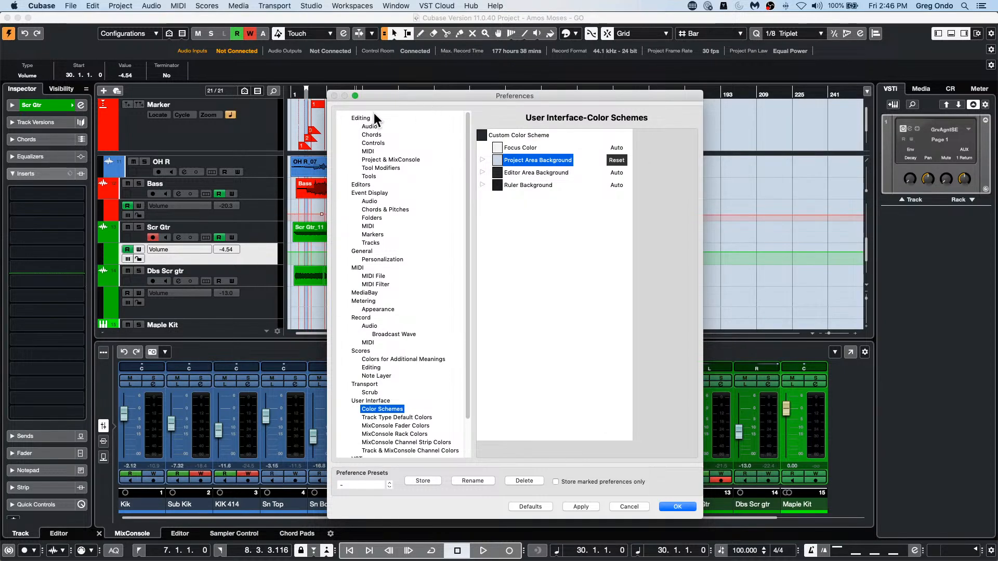
{"action": "left_click", "coordinate": [577, 507]}
{"action": "left_click", "coordinate": [677, 507]}
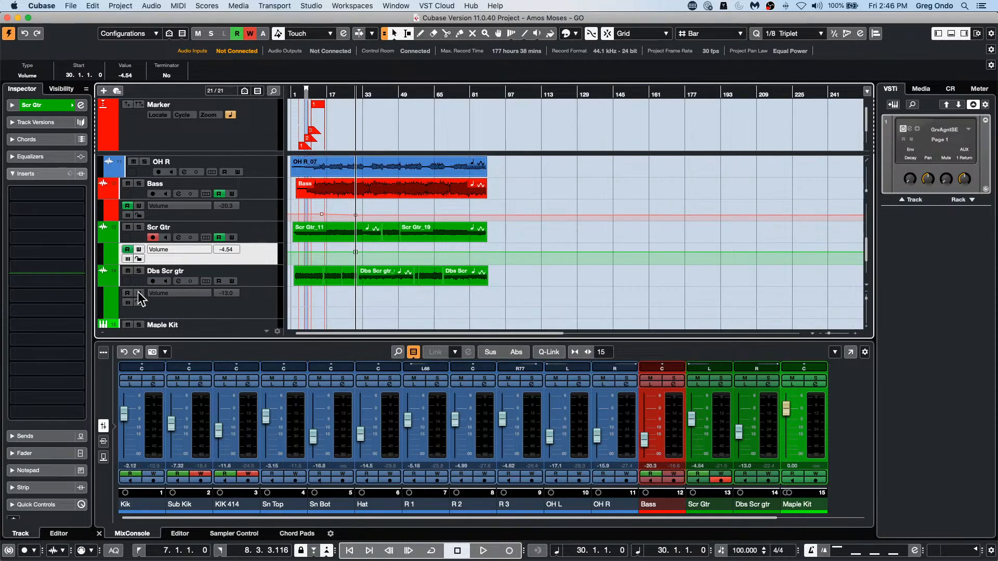
Step: Show the OH L track's Volume automation lane and raise the track's Inspector fader to about -6.78
{"action": "scroll", "coordinate": [171, 185], "scroll_direction": "up", "scroll_amount": 3}
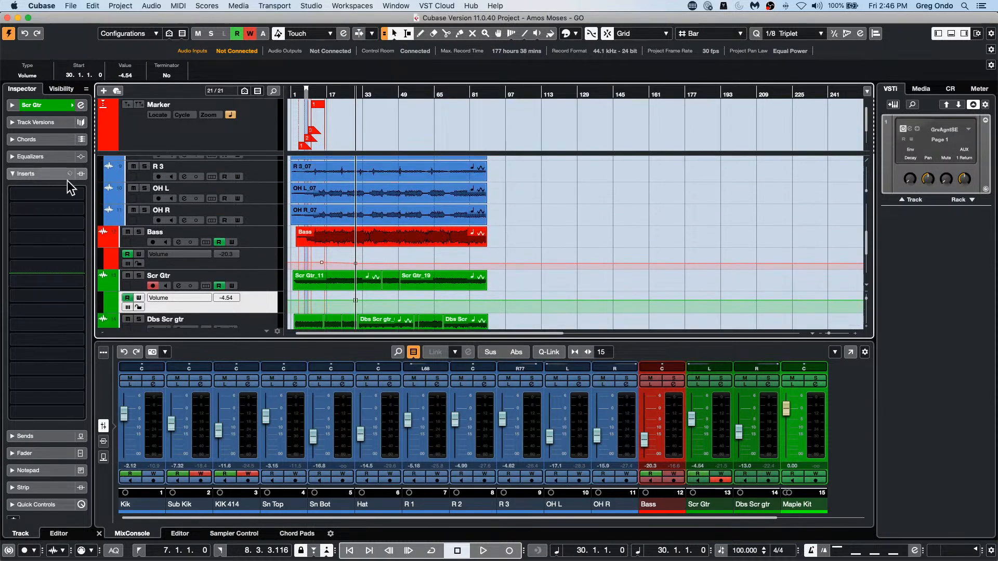
{"action": "left_click", "coordinate": [107, 202]}
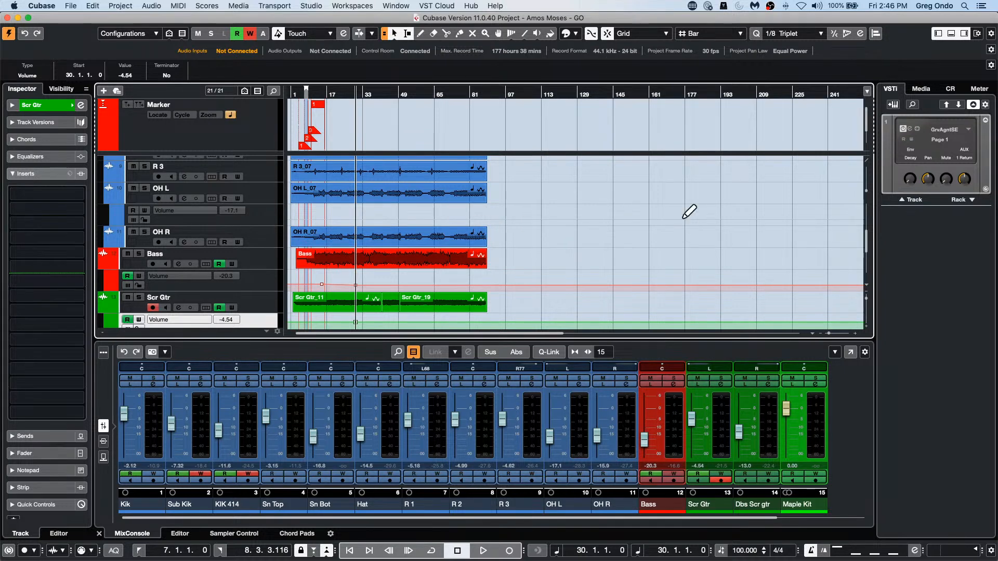
{"action": "left_click", "coordinate": [258, 198]}
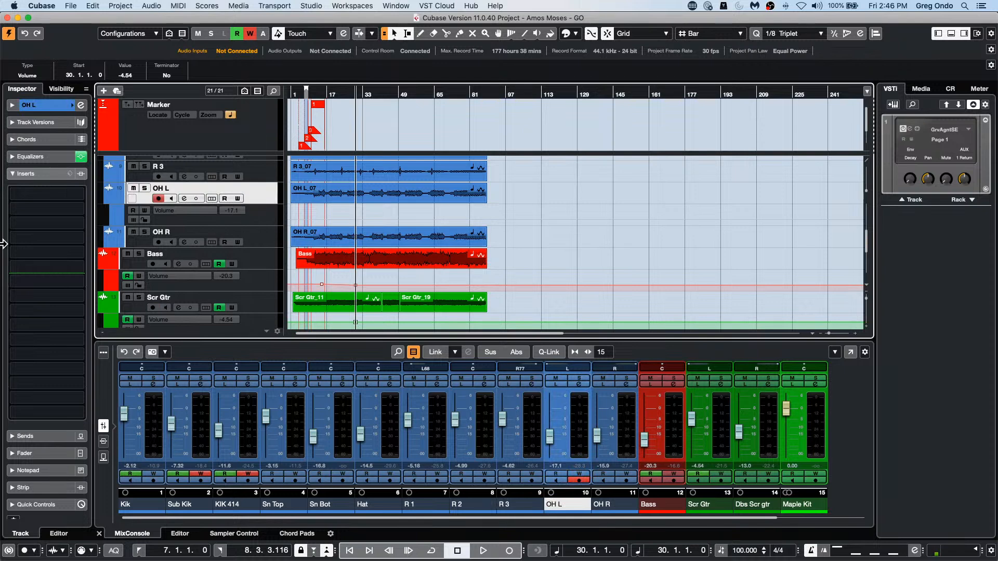
{"action": "left_click", "coordinate": [39, 454]}
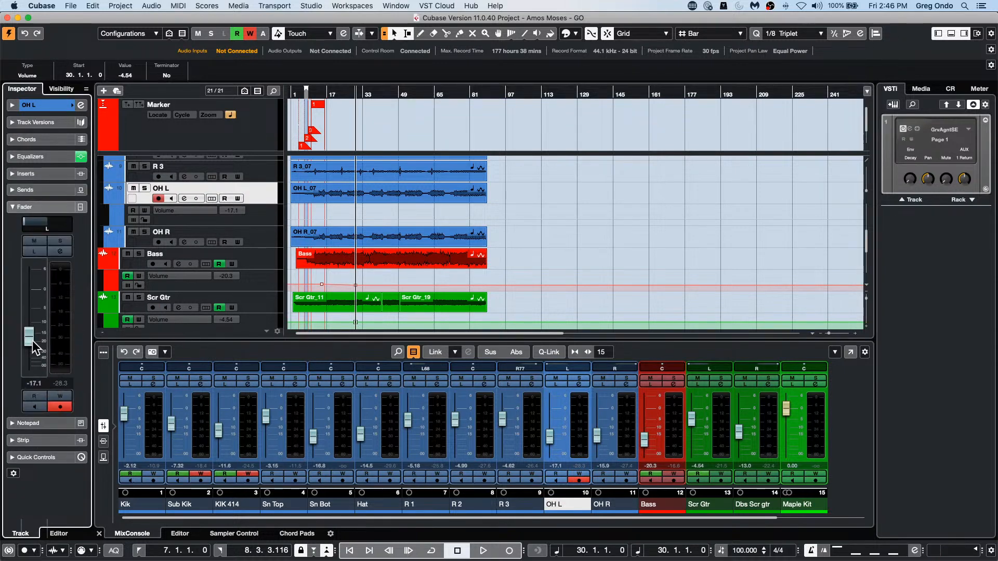
{"action": "left_click_drag", "start_coordinate": [32, 340], "coordinate": [32, 326]}
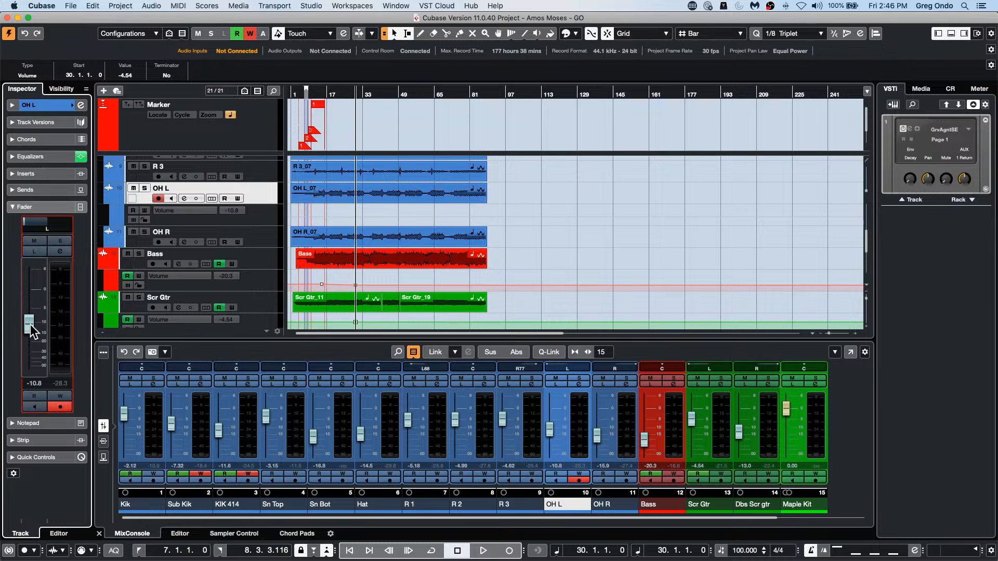
{"action": "mouse_move", "coordinate": [32, 331]}
{"action": "left_mouse_down"}
{"action": "mouse_move", "coordinate": [41, 289]}
{"action": "mouse_move", "coordinate": [40, 327]}
{"action": "mouse_move", "coordinate": [29, 313]}
{"action": "left_mouse_up"}
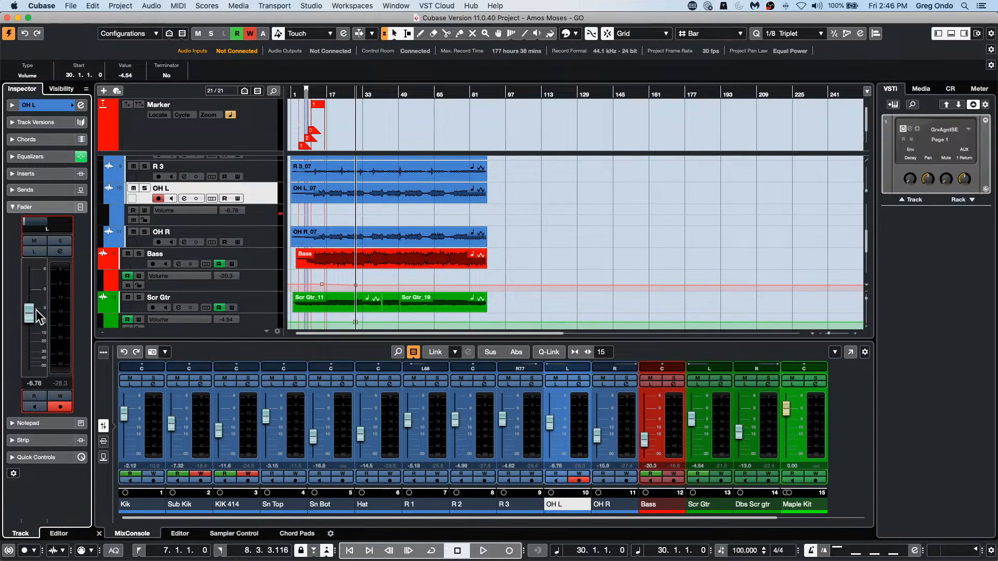
Step: Add OH L volume automation points of about 0.65 at bar 47 and -39.4 at bar 63, and show the R 3 track's Volume lane
{"action": "left_click", "coordinate": [394, 211]}
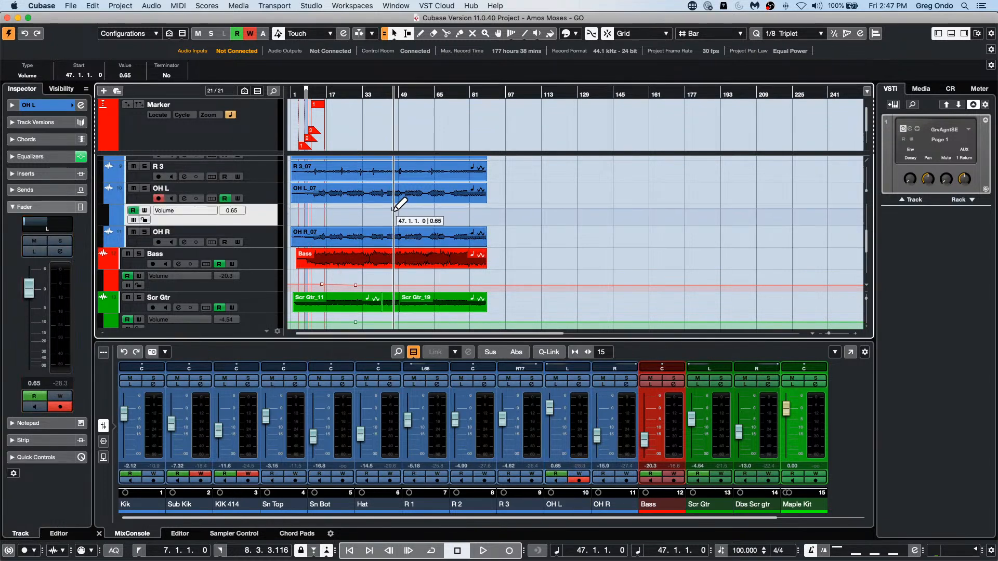
{"action": "left_click", "coordinate": [429, 223]}
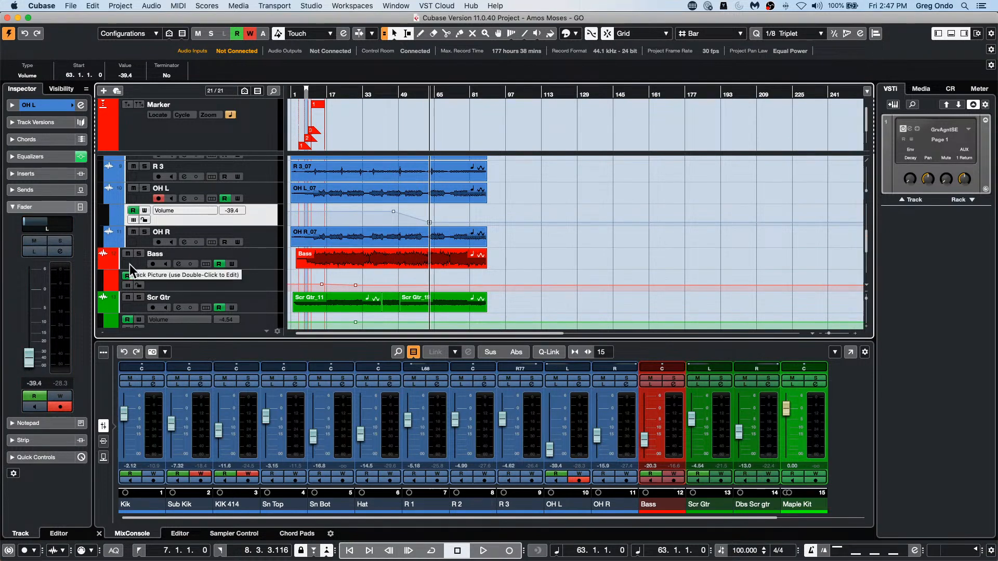
{"action": "left_click", "coordinate": [108, 180]}
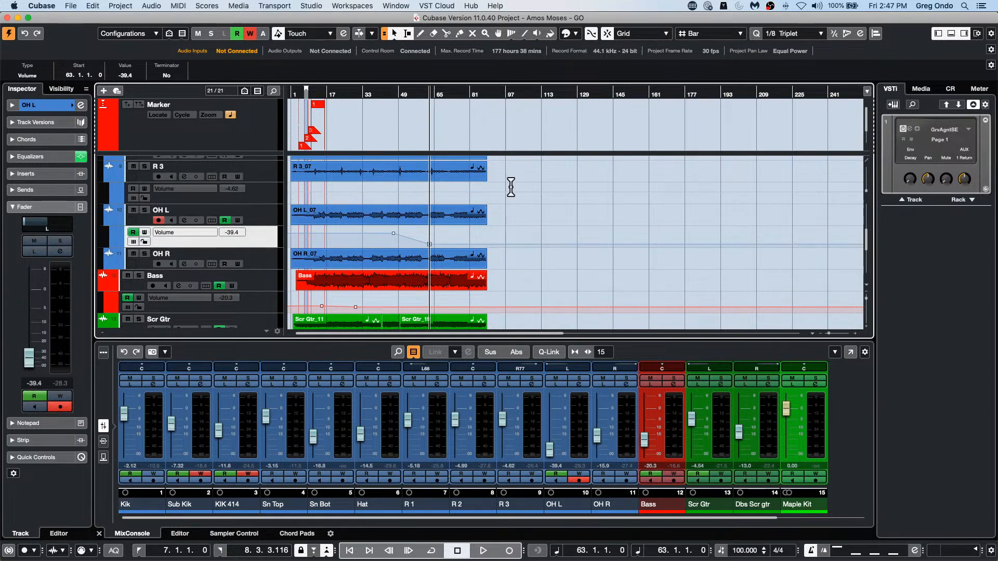
{"action": "left_click", "coordinate": [397, 206]}
Step: Set the Project Area Background to near-black (RGB 26, 28, 30), restore the preference defaults and confirm the dialog
{"action": "left_click", "coordinate": [69, 6]}
{"action": "mouse_move", "coordinate": [98, 198]}
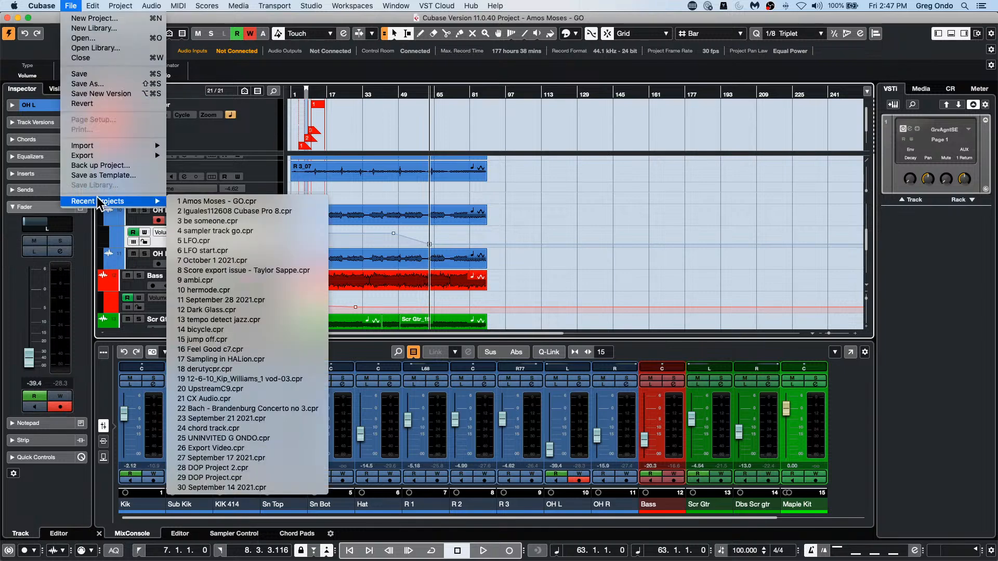
{"action": "mouse_move", "coordinate": [32, 7]}
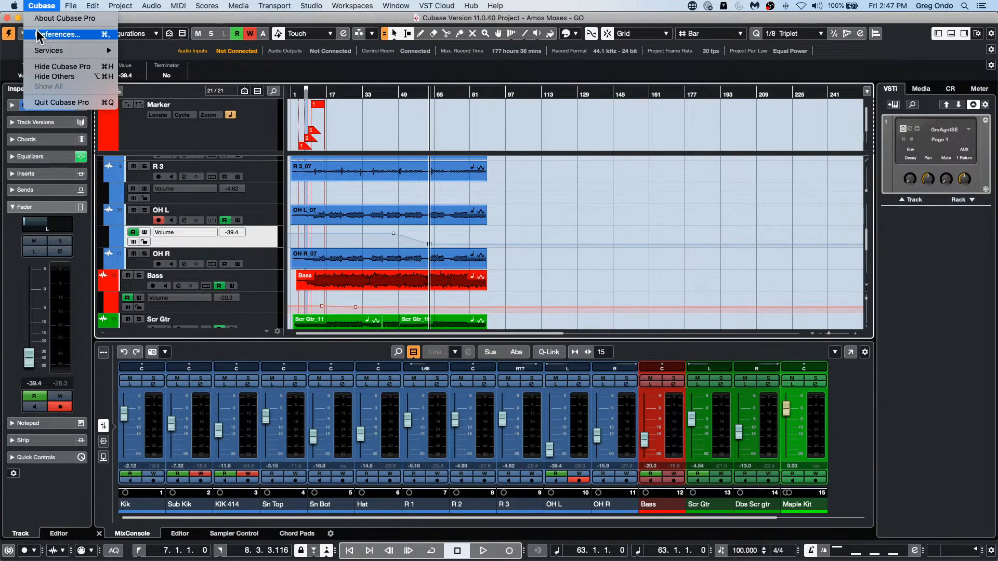
{"action": "left_click", "coordinate": [37, 32]}
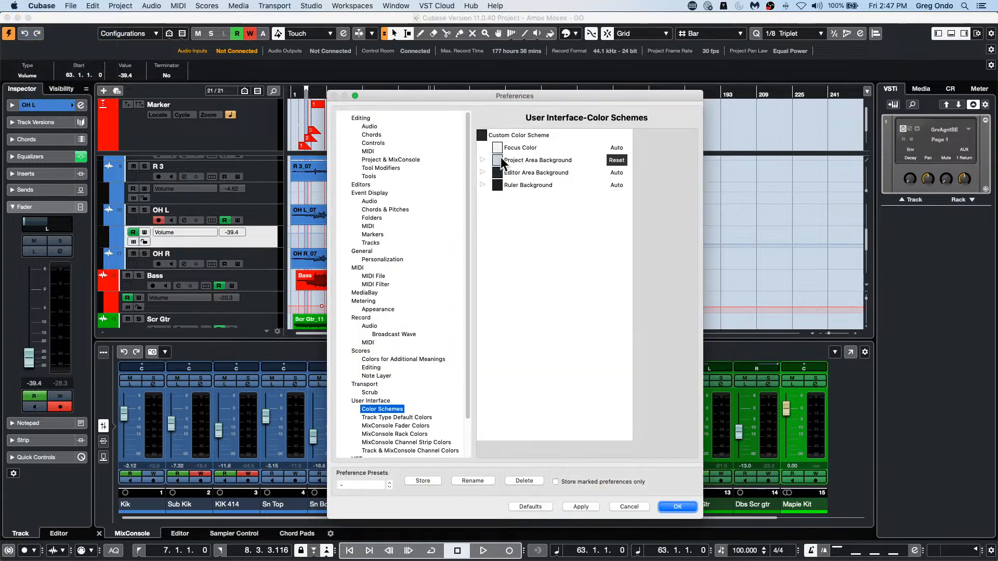
{"action": "left_click", "coordinate": [499, 160]}
{"action": "left_click_drag", "start_coordinate": [523, 189], "coordinate": [524, 287]}
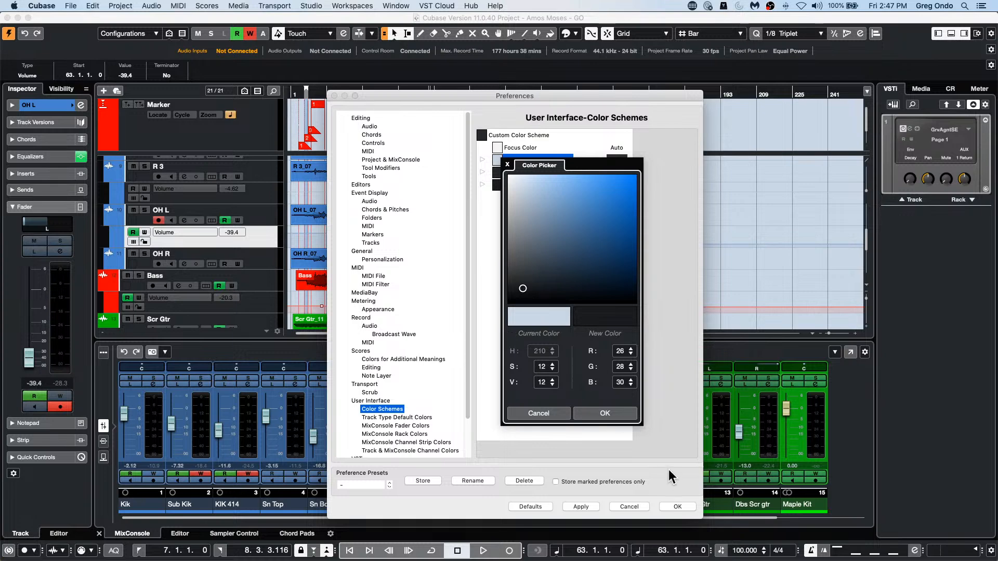
{"action": "left_click", "coordinate": [605, 413]}
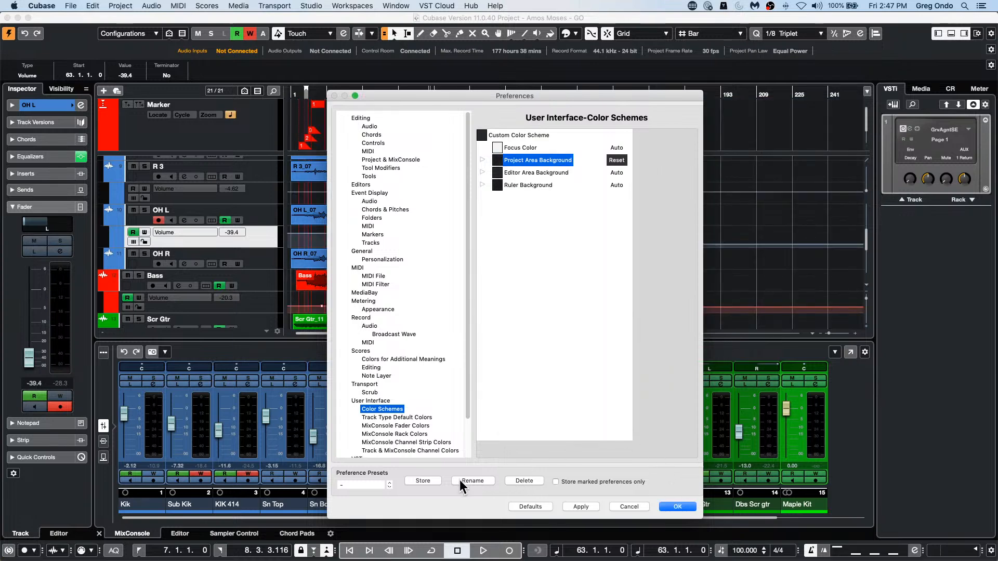
{"action": "left_click", "coordinate": [530, 507]}
{"action": "left_click", "coordinate": [677, 507]}
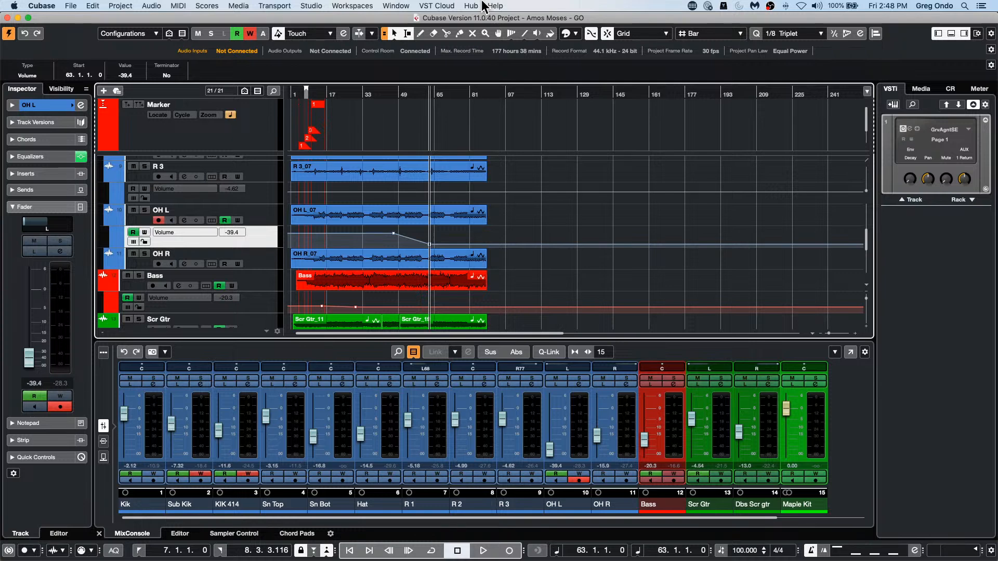
Step: Open the Bass event in the Sample Editor and focus its waveform on bars 26 to 29
{"action": "left_click", "coordinate": [395, 275]}
{"action": "double_click", "coordinate": [421, 283]}
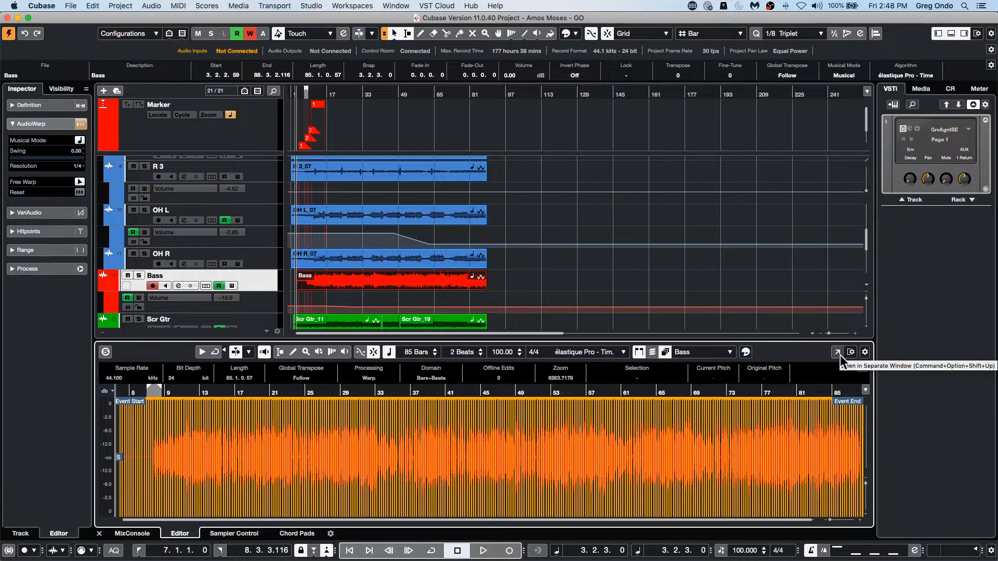
{"action": "left_click_drag", "start_coordinate": [318, 389], "coordinate": [325, 435]}
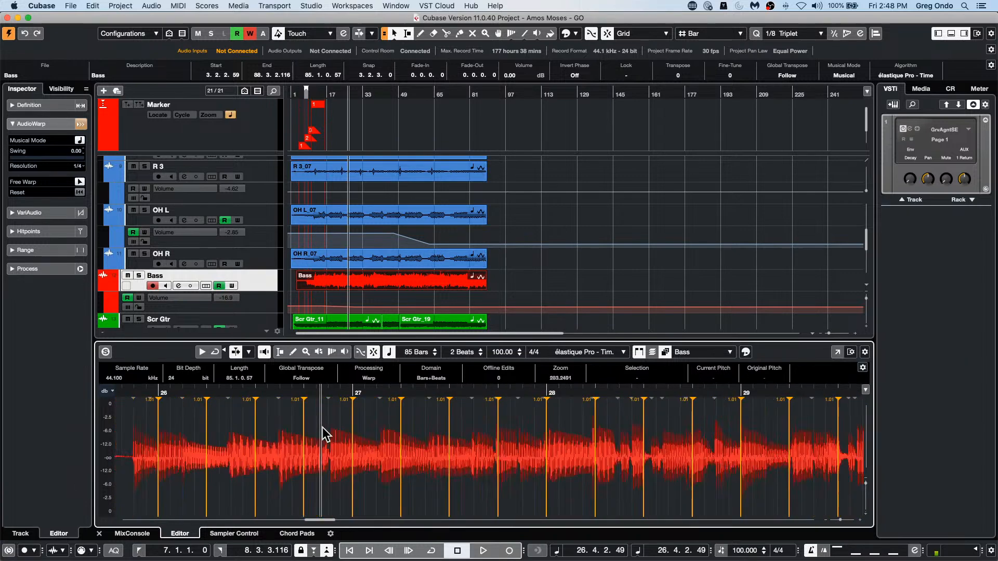
{"action": "left_click", "coordinate": [120, 6]}
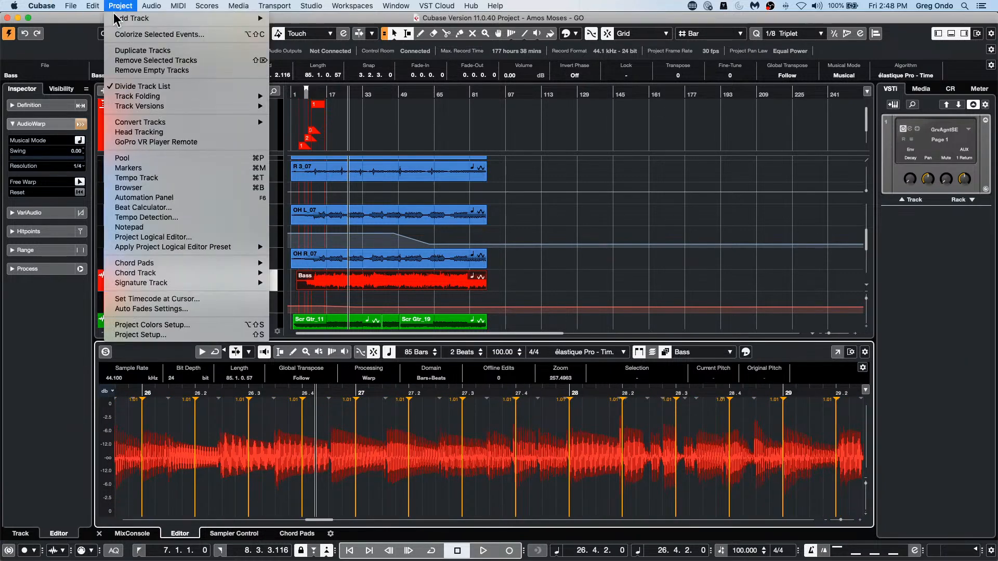
{"action": "mouse_move", "coordinate": [145, 110]}
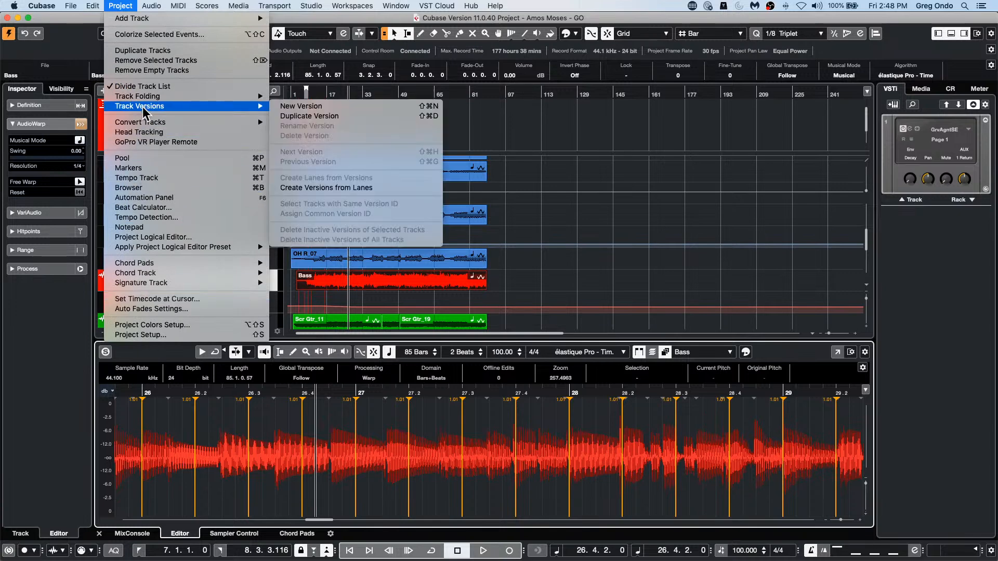
{"action": "left_click", "coordinate": [963, 380]}
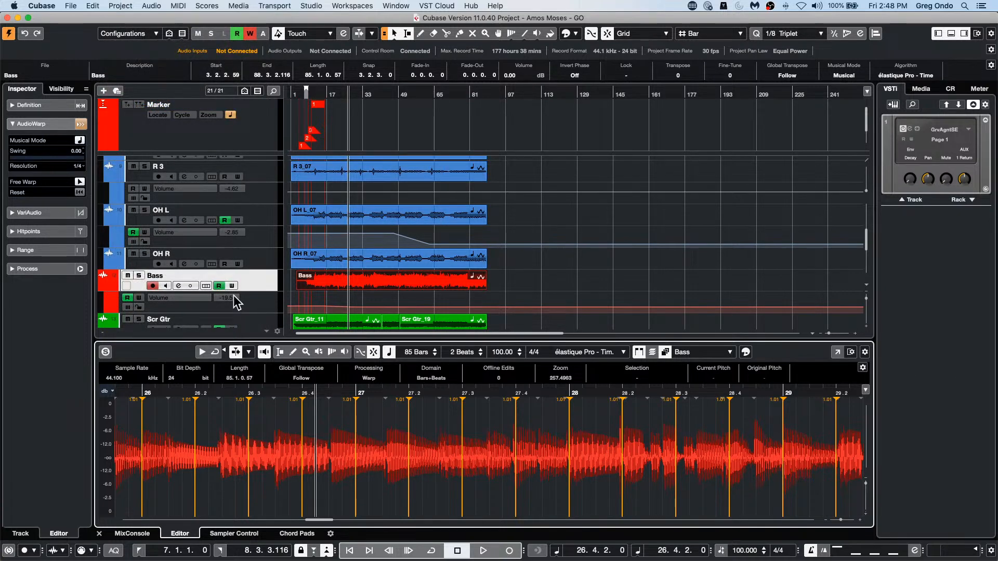
Step: Solo the Bass track and apply the SpectraLayers extension to its event
{"action": "left_click", "coordinate": [159, 294]}
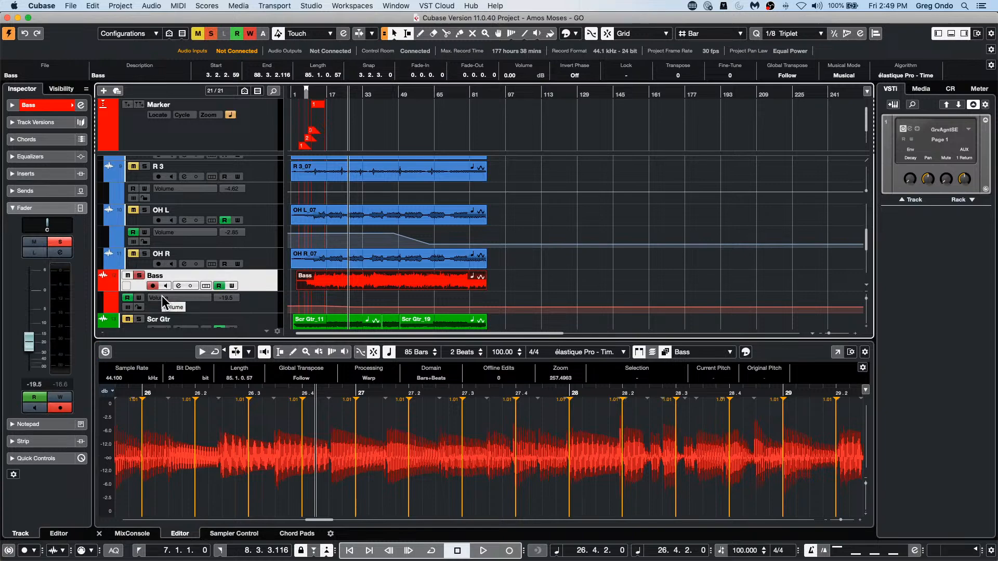
{"action": "left_click", "coordinate": [110, 5]}
{"action": "mouse_move", "coordinate": [162, 9]}
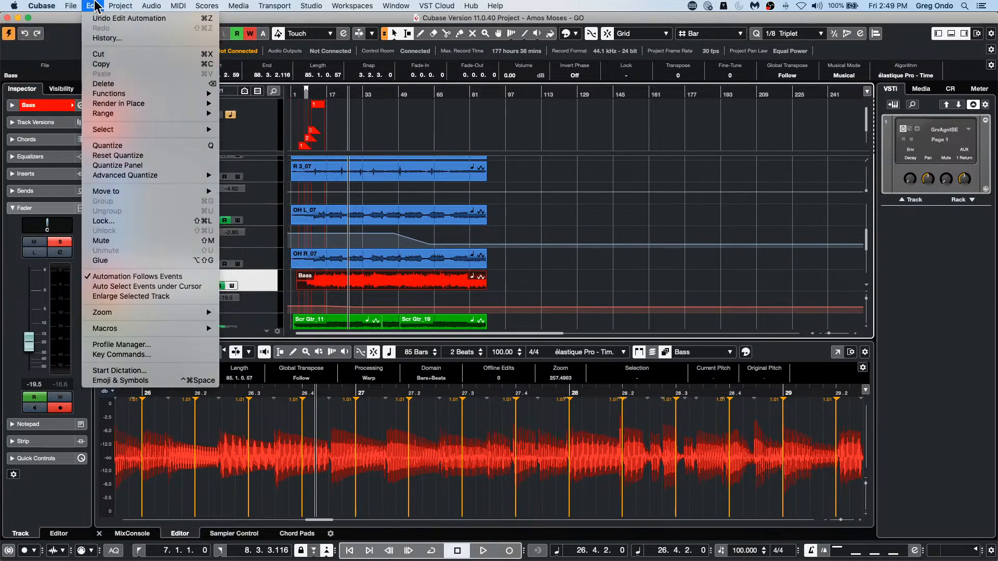
{"action": "mouse_move", "coordinate": [92, 7]}
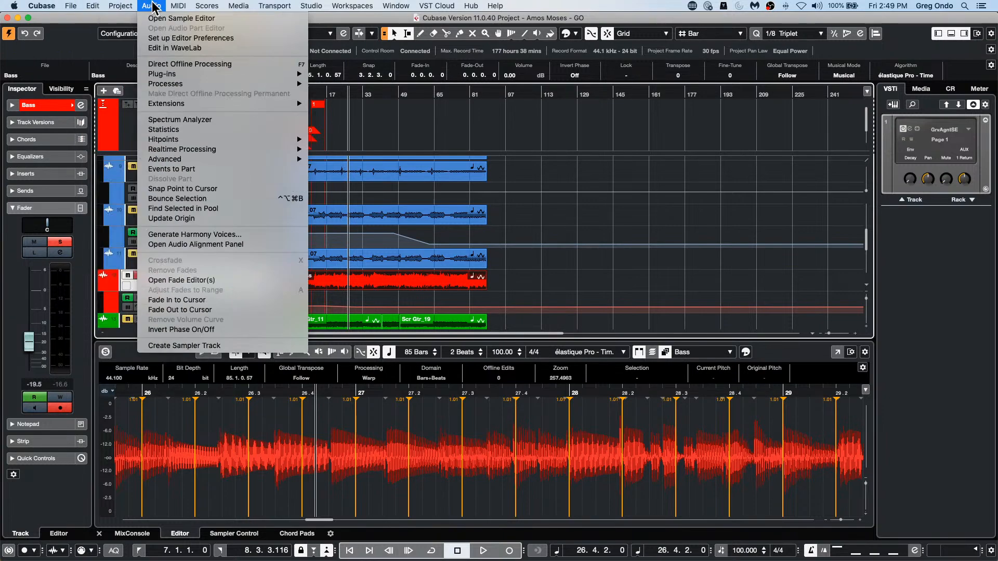
{"action": "mouse_move", "coordinate": [235, 103]}
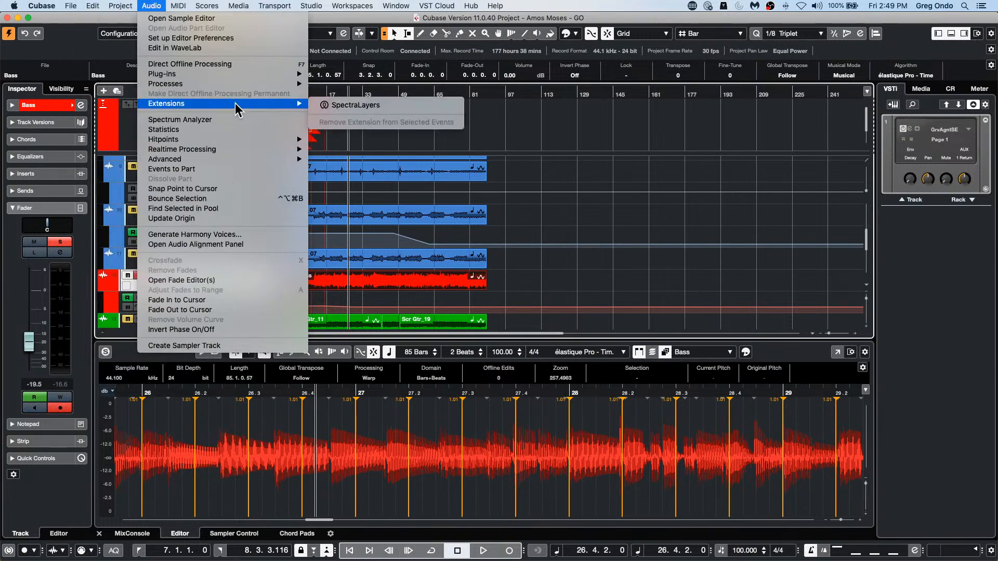
{"action": "left_click", "coordinate": [388, 107]}
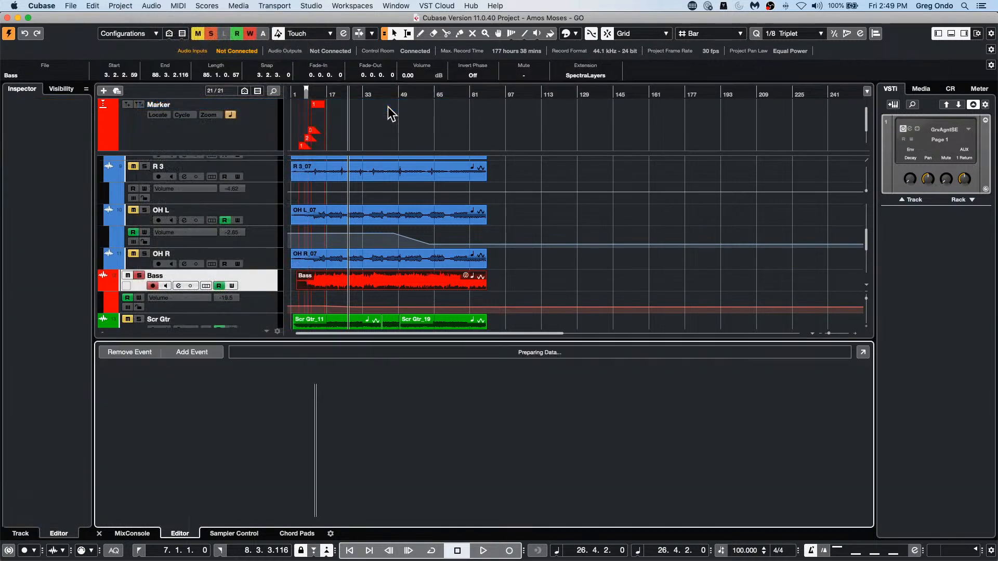
Step: Show the SpectraLayers editor in its own window with Composite View off and the waveform displayed above the spectrogram
{"action": "left_click", "coordinate": [862, 351]}
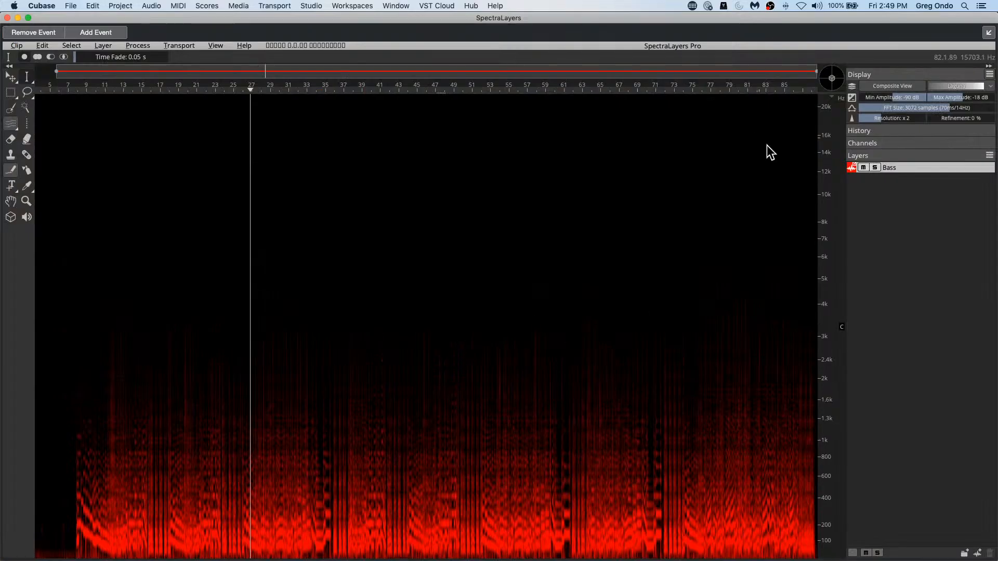
{"action": "left_click", "coordinate": [906, 86]}
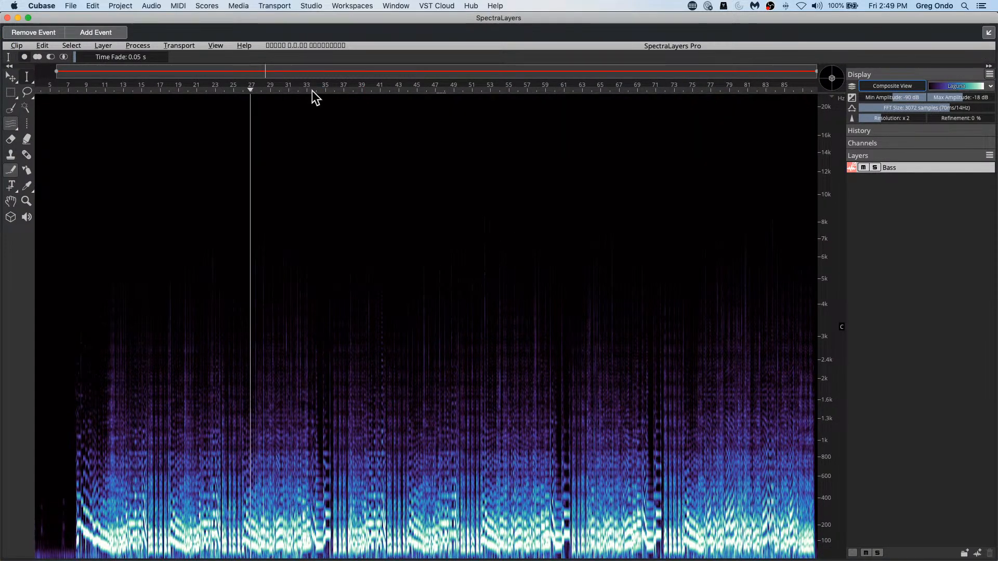
{"action": "left_click_drag", "start_coordinate": [313, 92], "coordinate": [349, 179]}
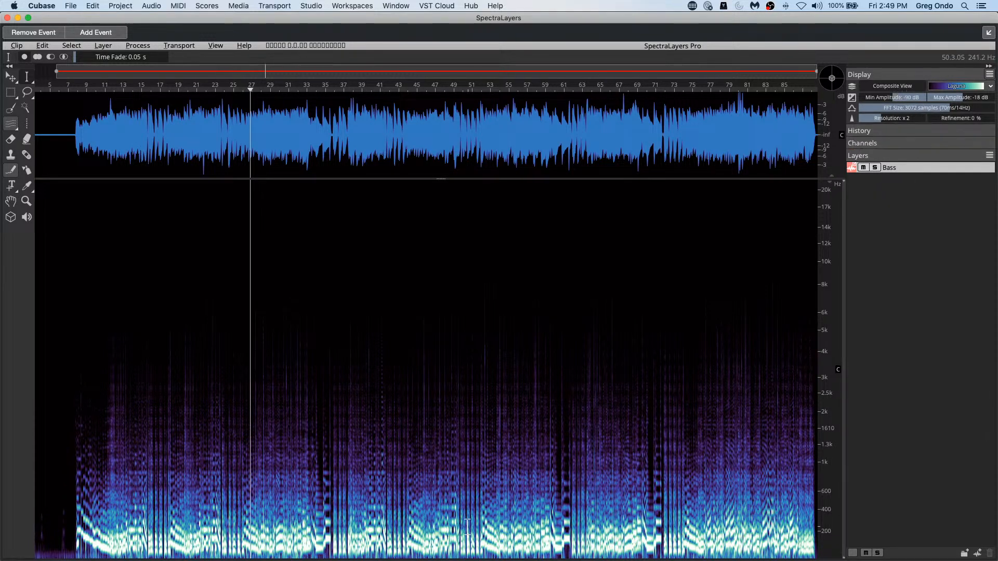
Step: Select the Bass audio from about bar 51 to bar 53 and move it to about bar 54
{"action": "left_click_drag", "start_coordinate": [469, 524], "coordinate": [491, 525]}
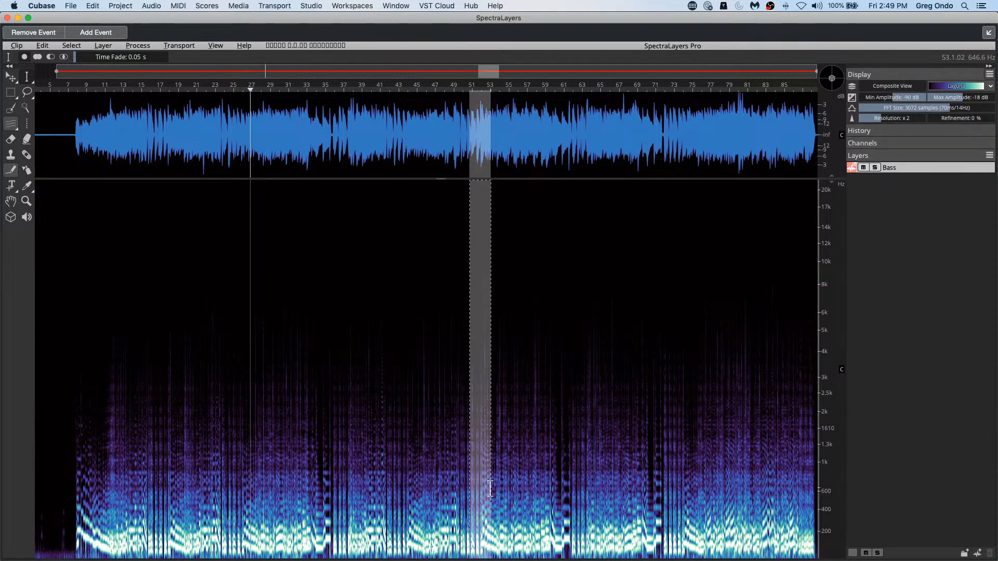
{"action": "left_click", "coordinate": [11, 77]}
{"action": "left_click_drag", "start_coordinate": [273, 508], "coordinate": [305, 498]}
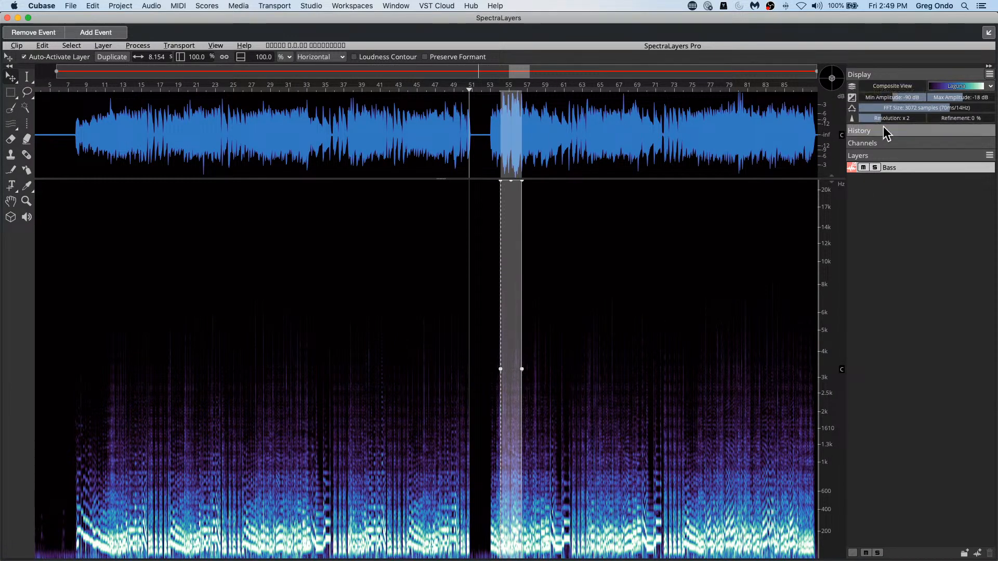
Step: Return to the time selection tool and review the available selection commands and spectrogram color maps
{"action": "left_click", "coordinate": [28, 76]}
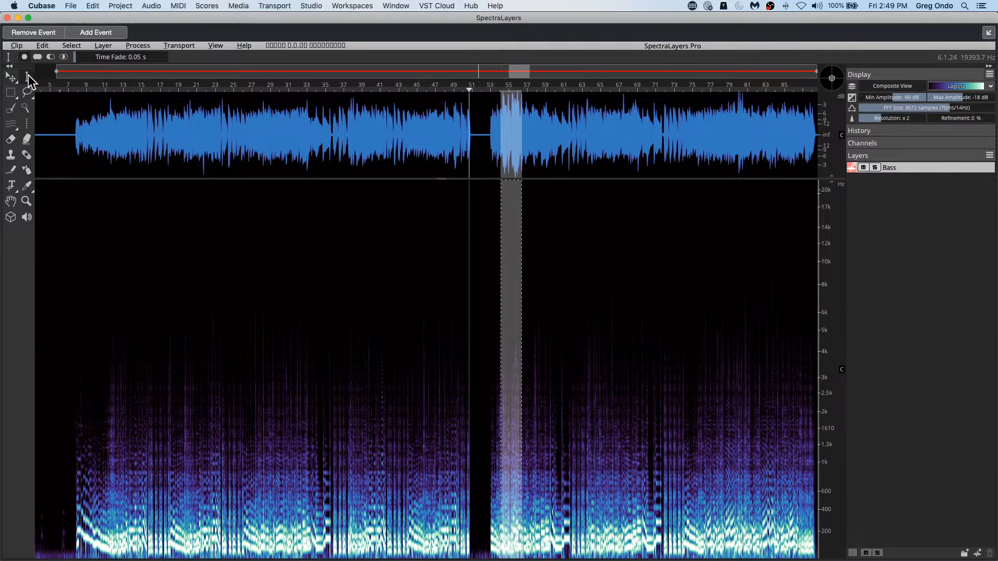
{"action": "left_click", "coordinate": [71, 46]}
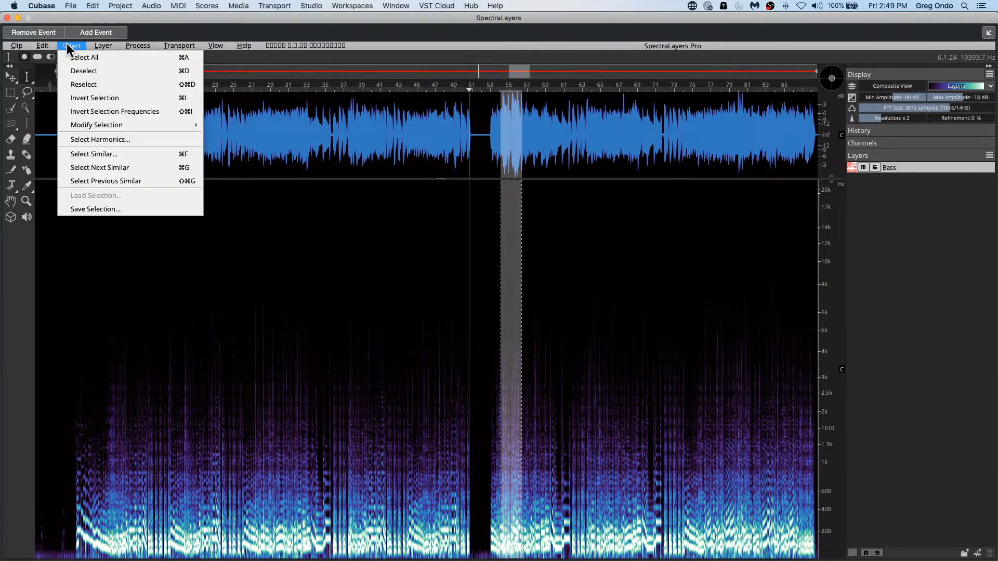
{"action": "left_click", "coordinate": [267, 305]}
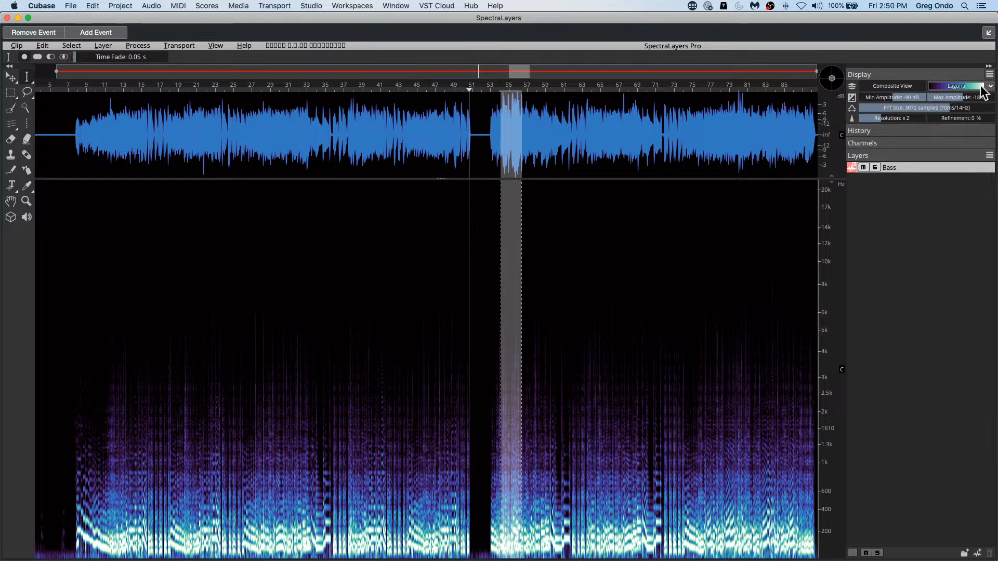
{"action": "left_click", "coordinate": [963, 85]}
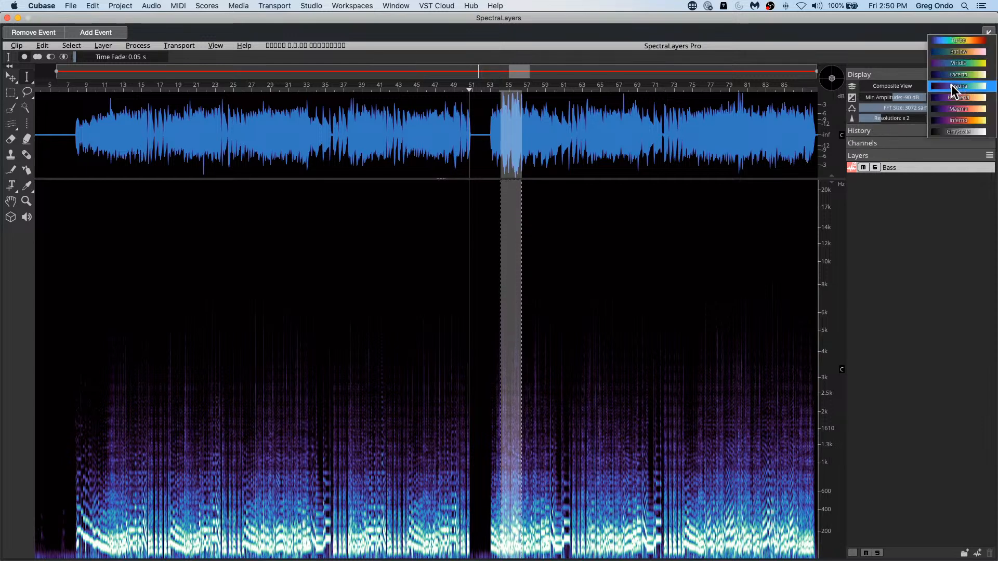
{"action": "left_click", "coordinate": [953, 86]}
{"action": "left_click", "coordinate": [954, 86]}
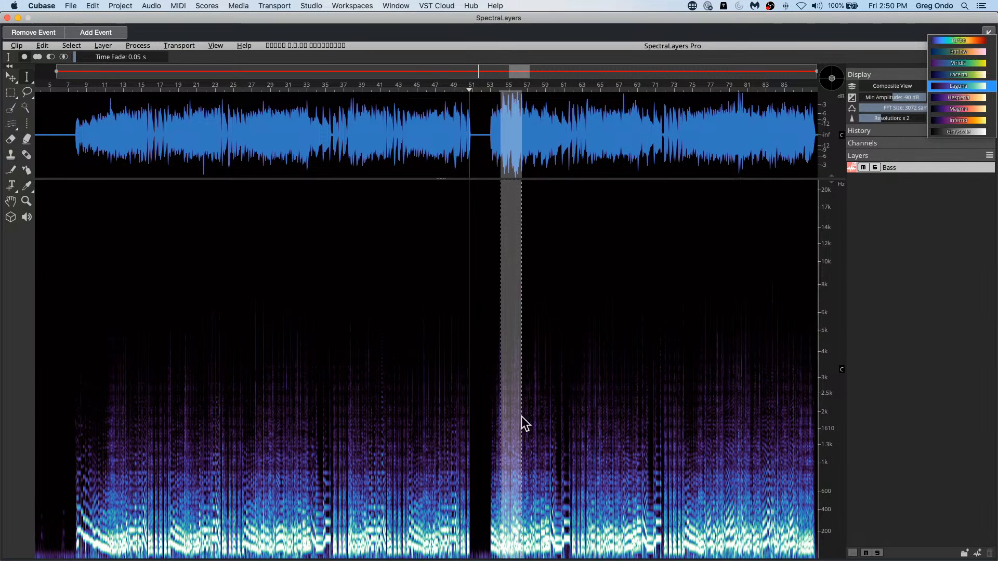
{"action": "left_click", "coordinate": [410, 93]}
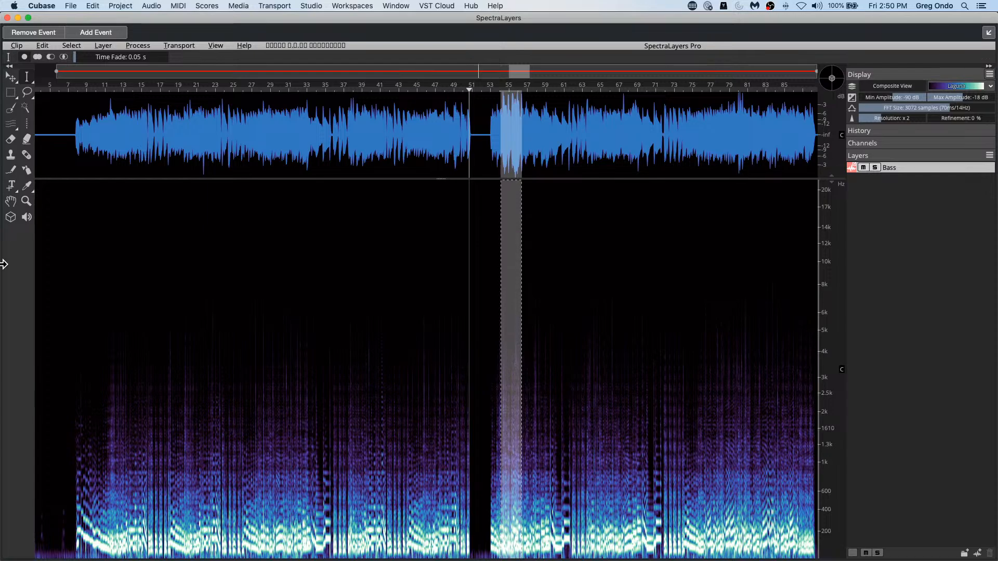
Step: Undo the SpectraLayers extension on the Bass event
{"action": "key", "text": "super+z"}
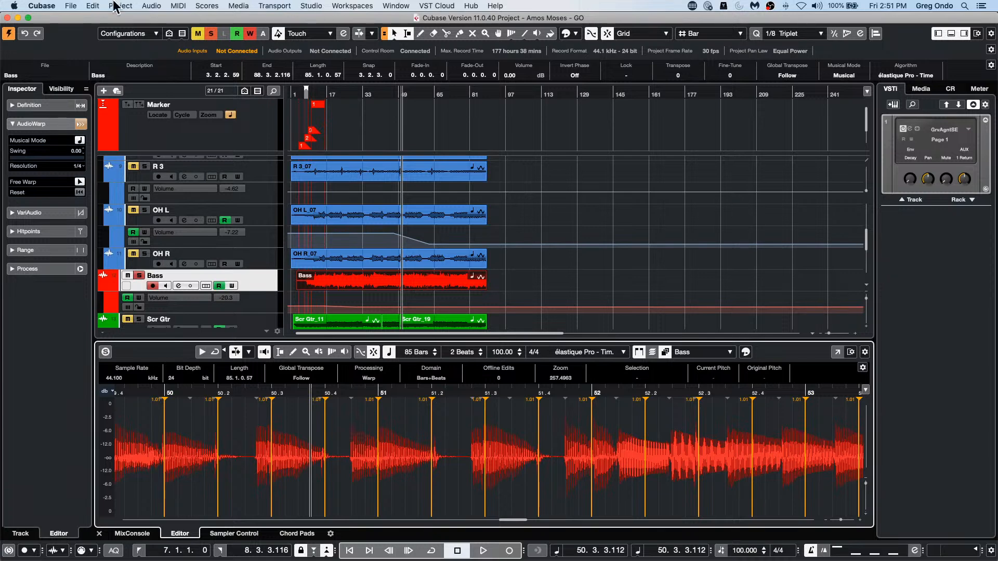
Step: Open the recent project UpstreamC9.cpr, activating it and closing the missing files dialog without resolving them
{"action": "left_click", "coordinate": [71, 7]}
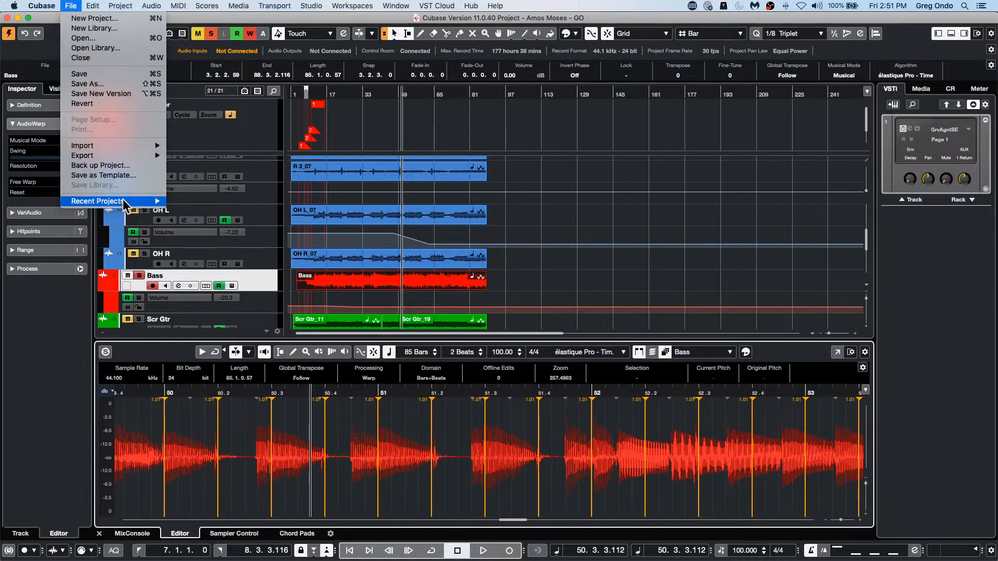
{"action": "mouse_move", "coordinate": [124, 201]}
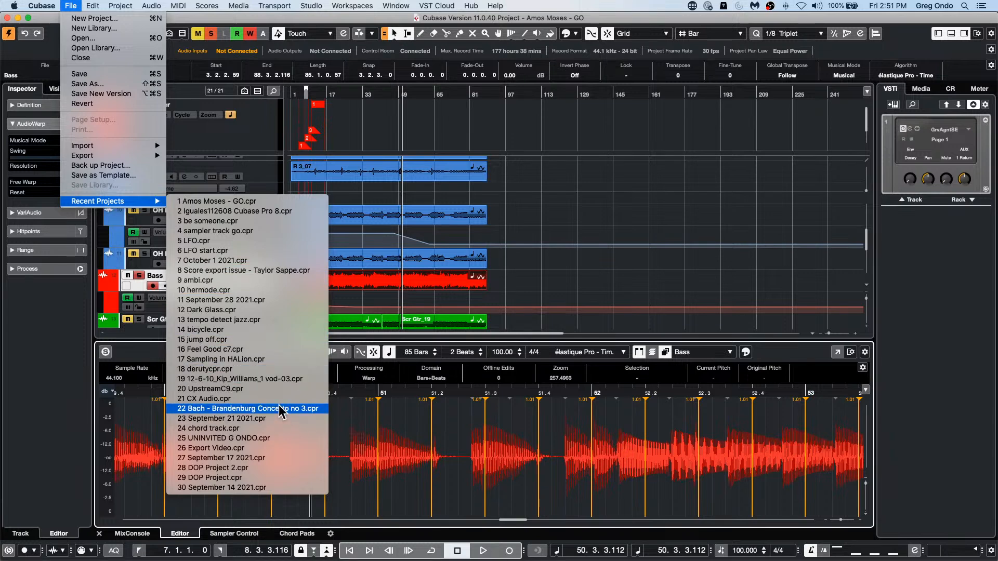
{"action": "left_click", "coordinate": [278, 391]}
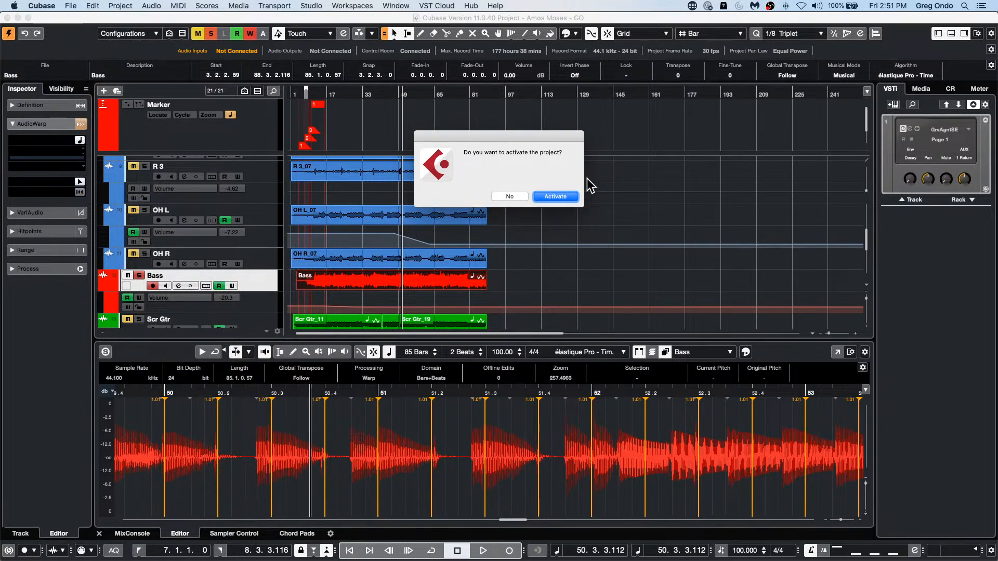
{"action": "left_click", "coordinate": [554, 196]}
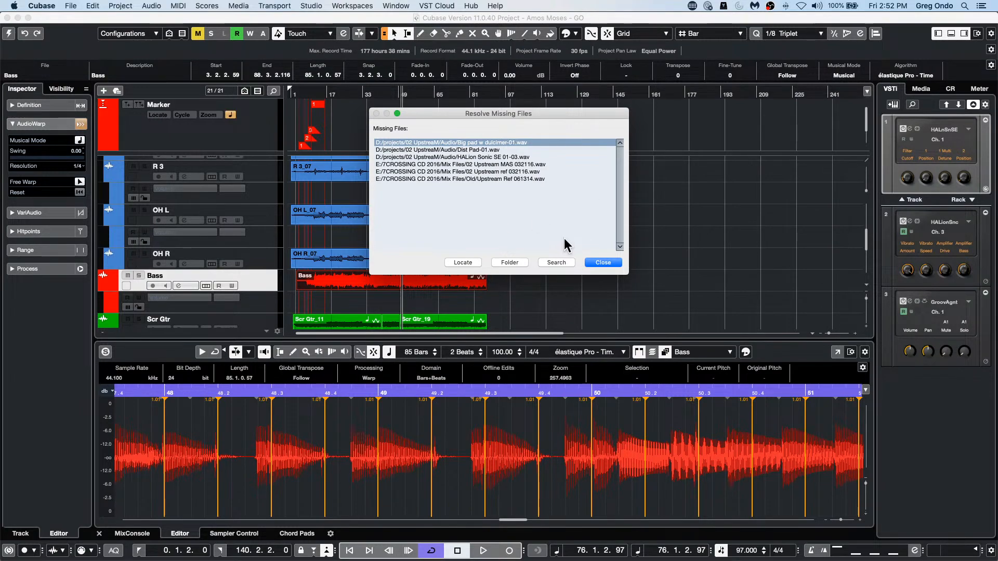
{"action": "left_click", "coordinate": [614, 264]}
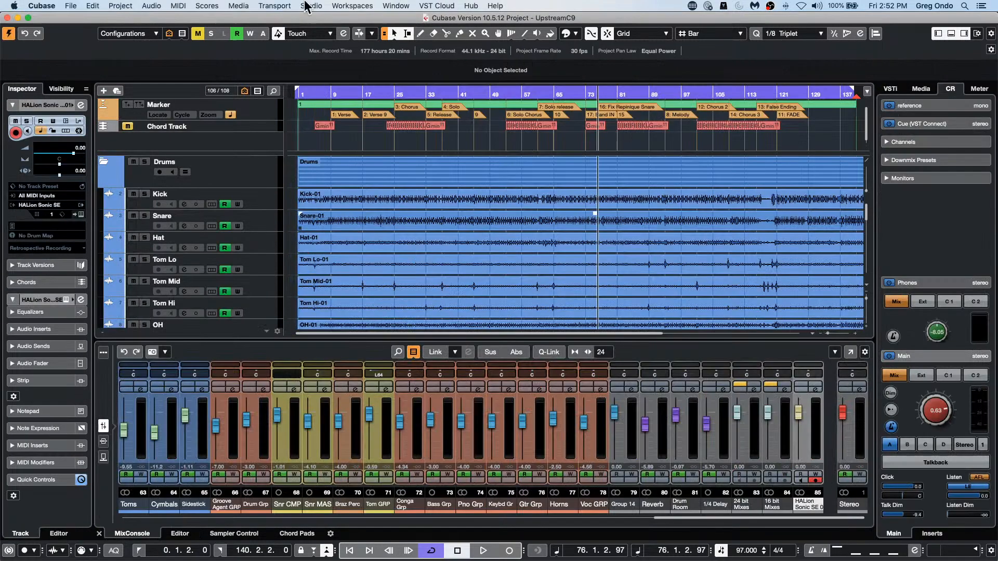
Step: Open the Pool, review the commands offered for the missing 02 Upstream MAS file, and close the Pool
{"action": "left_click", "coordinate": [204, 6]}
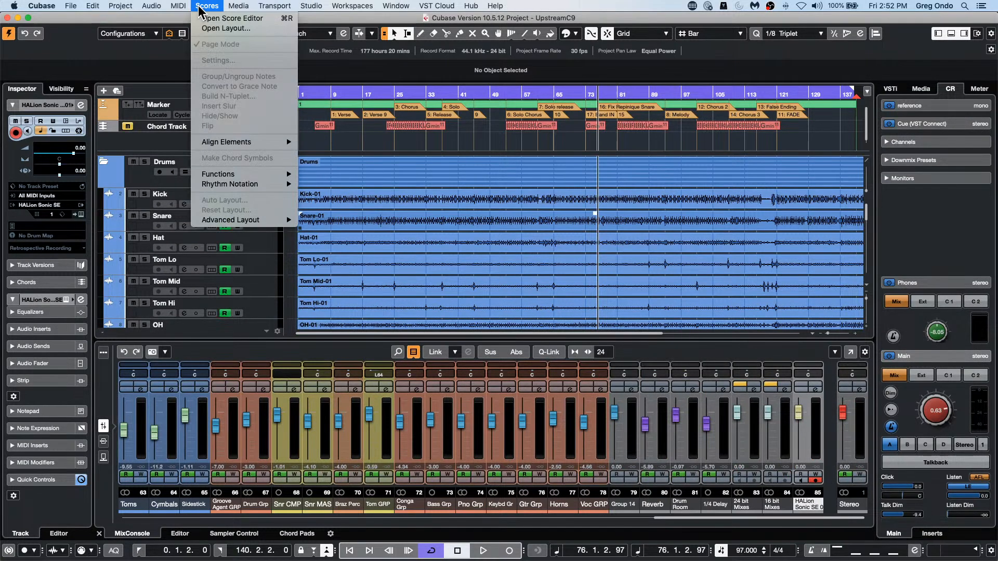
{"action": "mouse_move", "coordinate": [235, 6]}
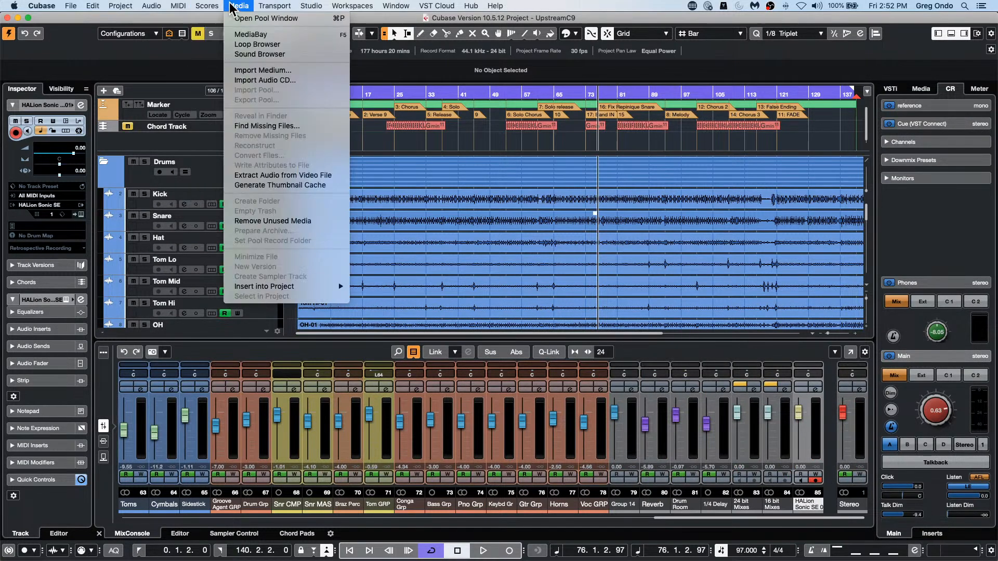
{"action": "left_click", "coordinate": [265, 19]}
{"action": "right_click", "coordinate": [316, 178]}
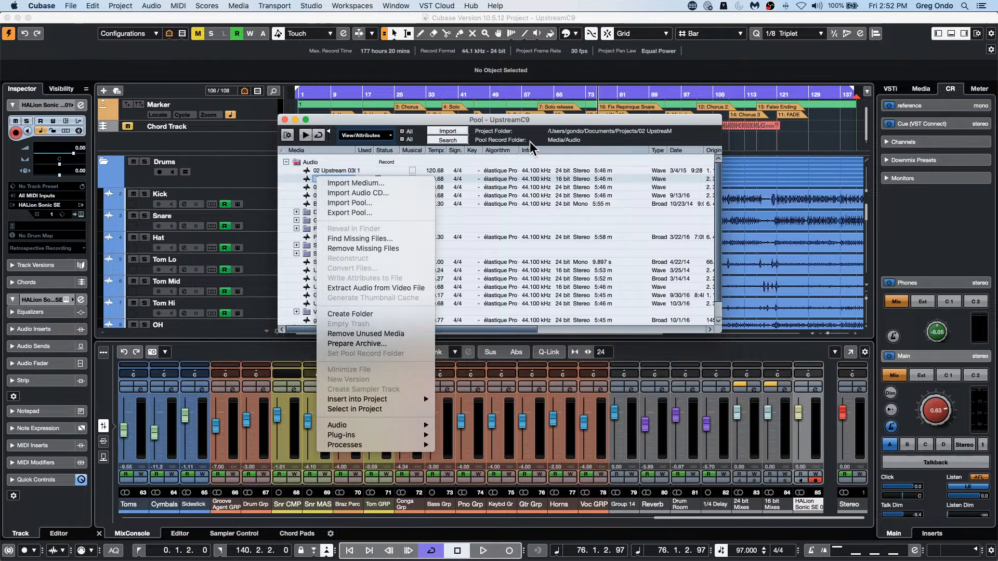
{"action": "left_click", "coordinate": [285, 121]}
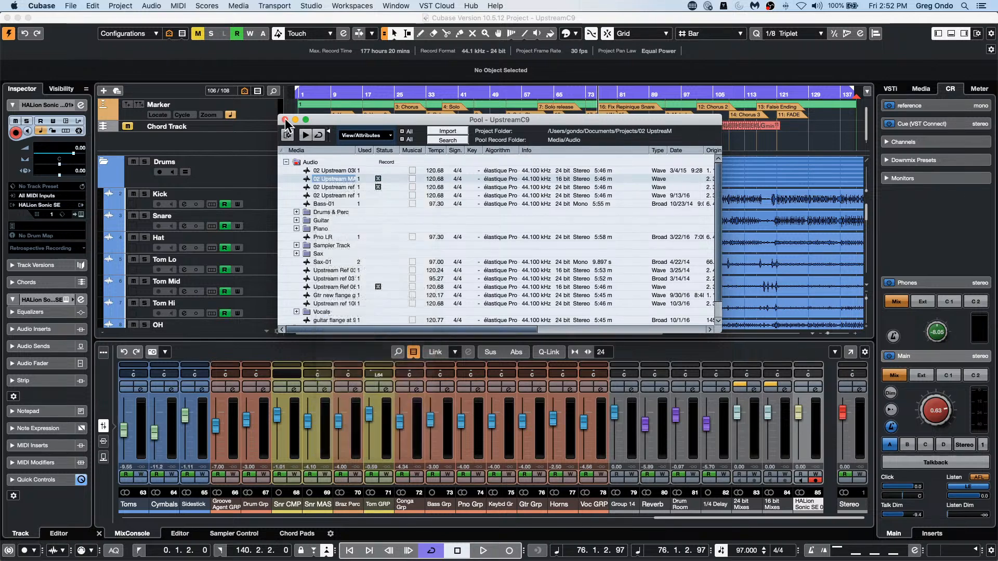
{"action": "left_click", "coordinate": [285, 121]}
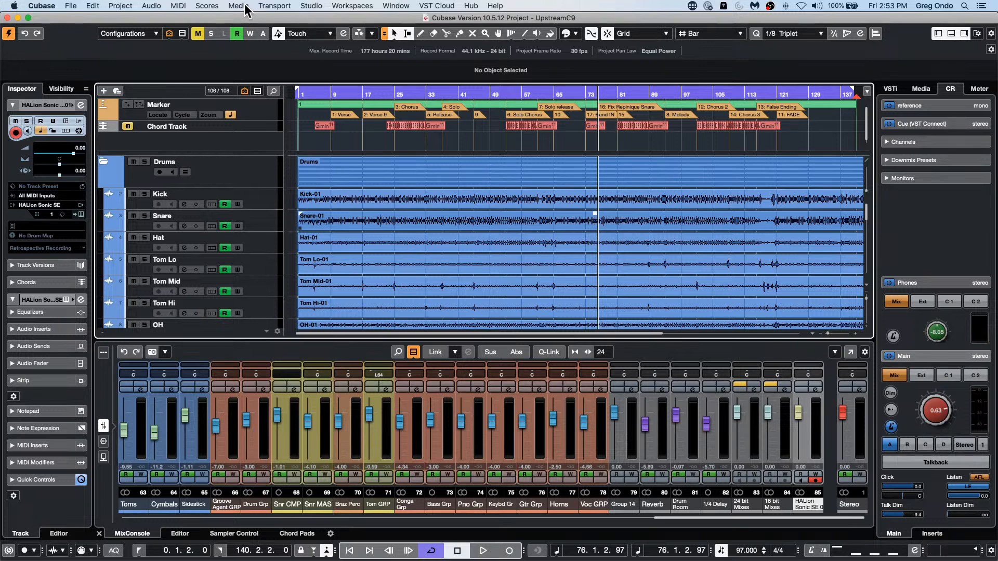
Step: Reopen the Pool and review the commands offered for the available 02 Upstream ref file above Bass-01
{"action": "left_click", "coordinate": [245, 6]}
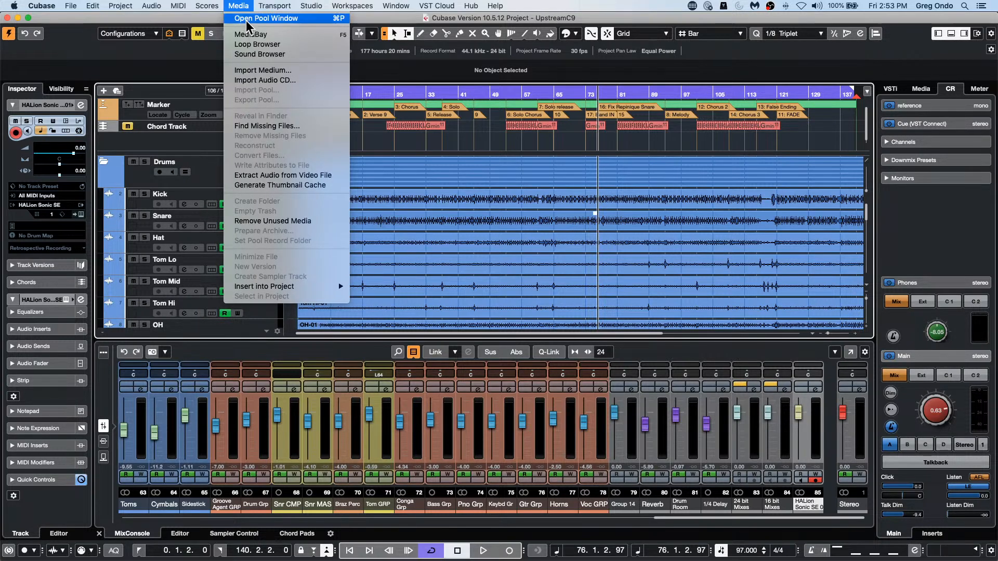
{"action": "left_click", "coordinate": [250, 19]}
{"action": "left_click", "coordinate": [326, 197]}
{"action": "right_click", "coordinate": [326, 197]}
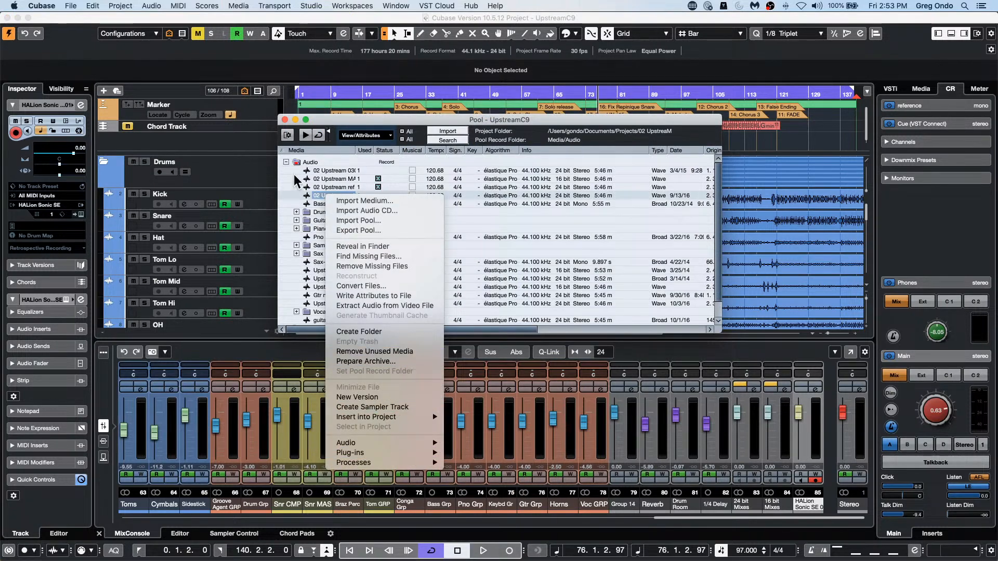
{"action": "left_click", "coordinate": [284, 121]}
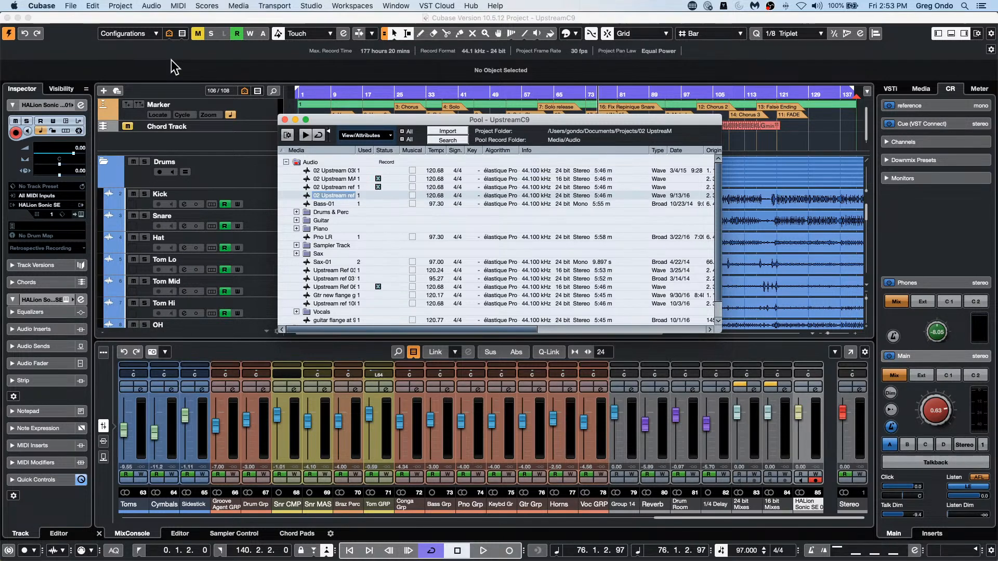
Step: Close the Pool, then lower the Control Room main level to -9.75 and play the project with the master meter displayed
{"action": "left_click", "coordinate": [285, 120]}
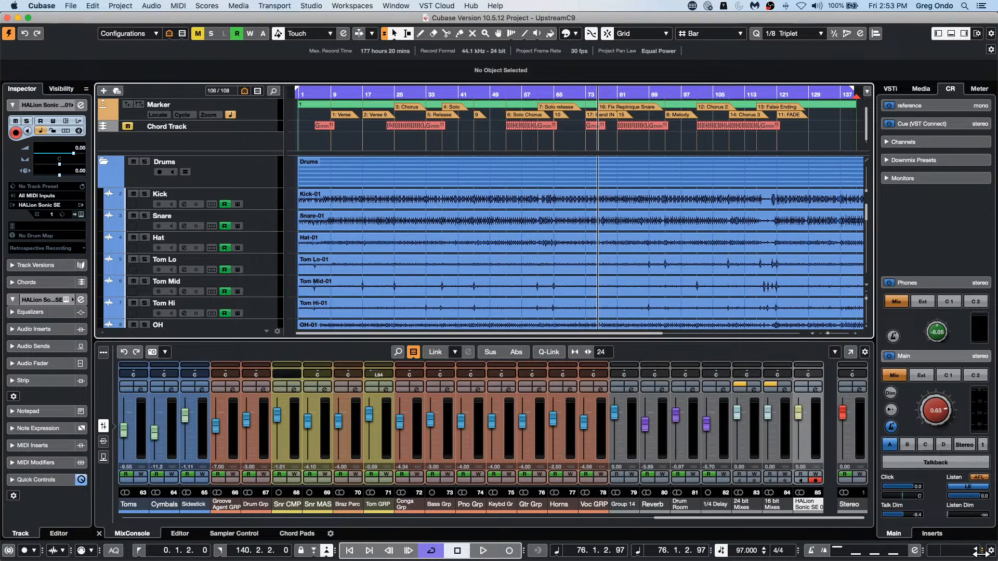
{"action": "left_click_drag", "start_coordinate": [943, 417], "coordinate": [928, 425]}
{"action": "key", "text": "space"}
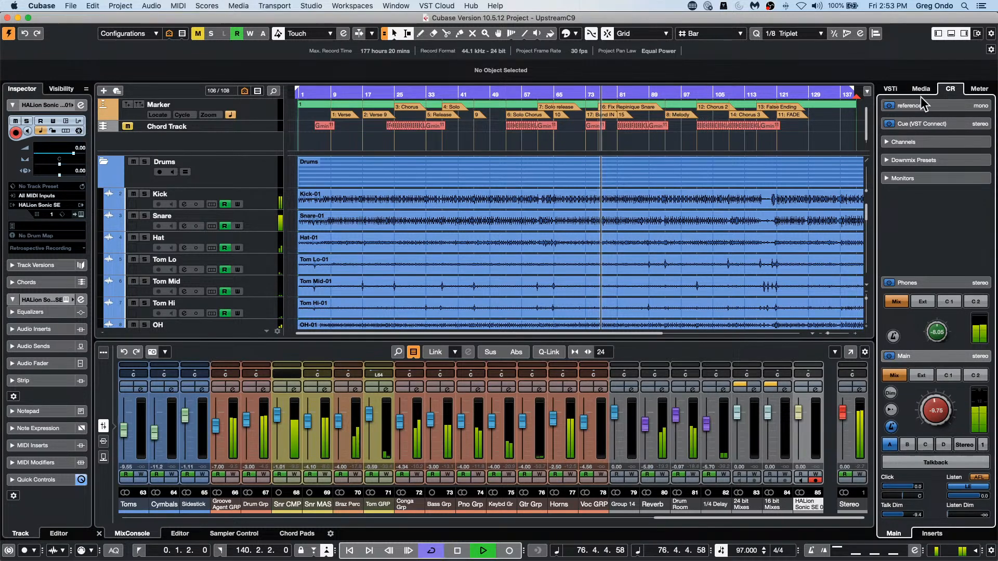
{"action": "left_click", "coordinate": [987, 92]}
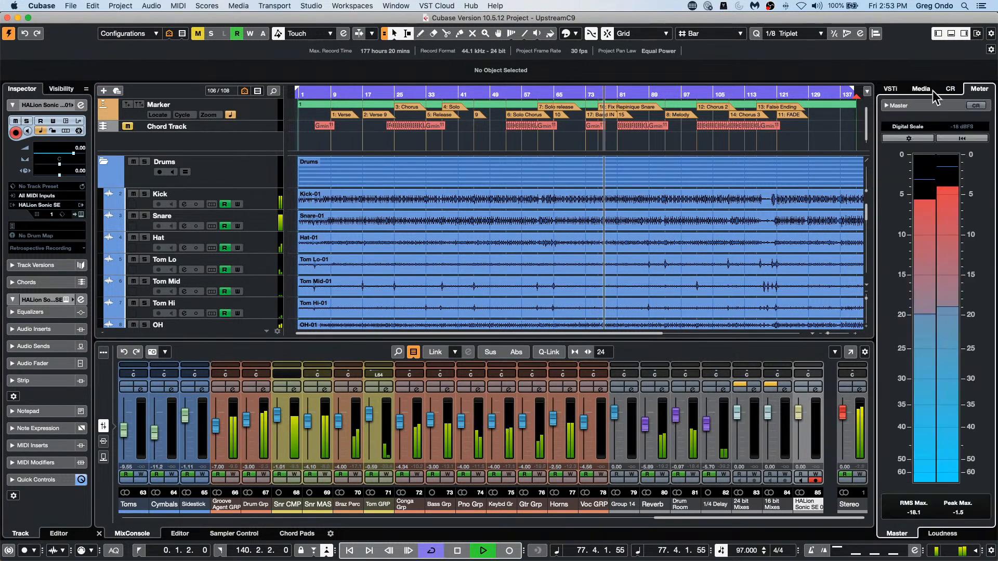
Step: Try the +3dB, +6dB and +12dB Digital Scales one after another on the master meter during playback
{"action": "left_click", "coordinate": [922, 126]}
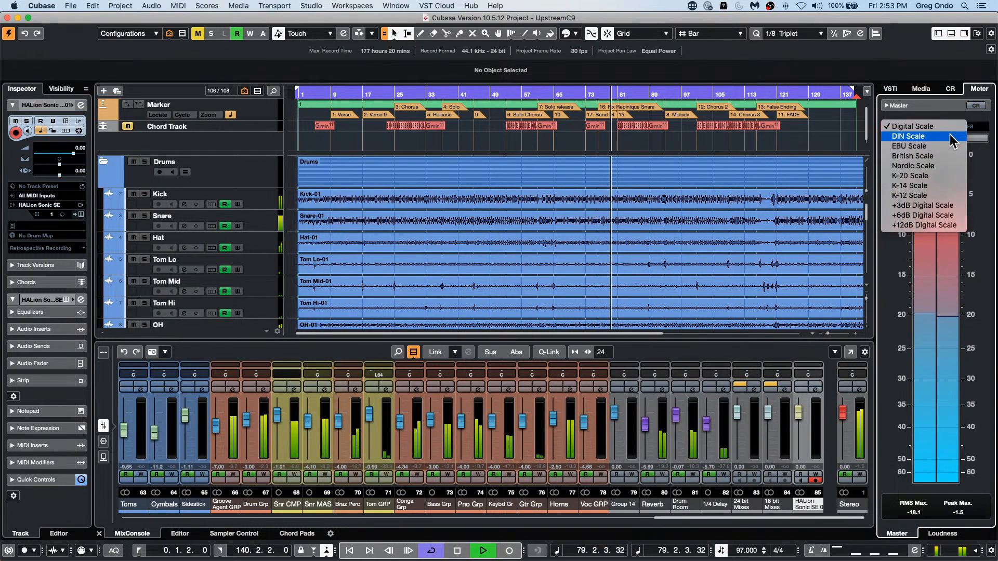
{"action": "left_click", "coordinate": [946, 205]}
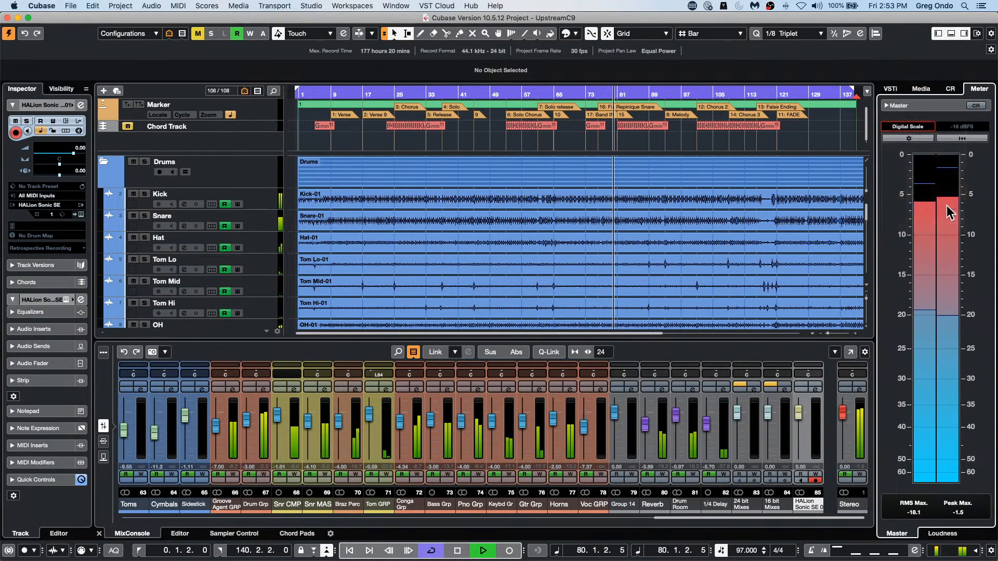
{"action": "left_click", "coordinate": [915, 125]}
{"action": "left_click", "coordinate": [915, 137]}
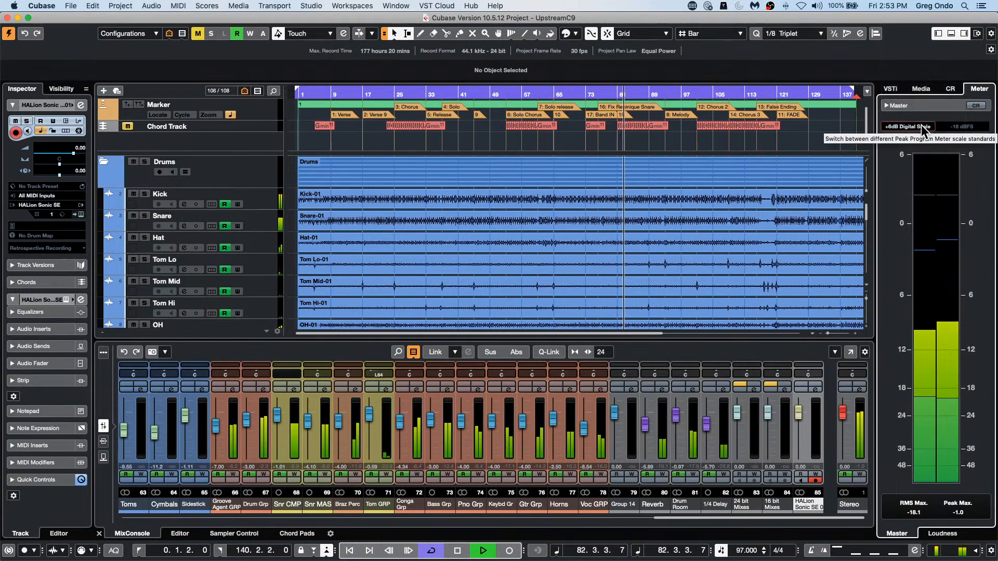
{"action": "left_click", "coordinate": [922, 125]}
{"action": "left_click", "coordinate": [922, 136]}
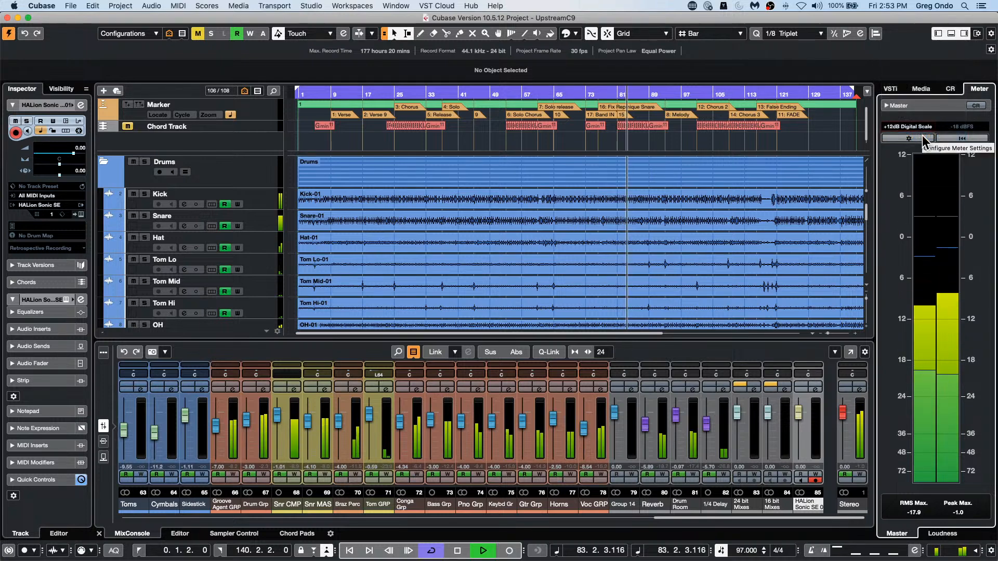
Step: Try the K-20 Scale on the master meter, then return it to the Digital Scale
{"action": "left_click", "coordinate": [922, 126]}
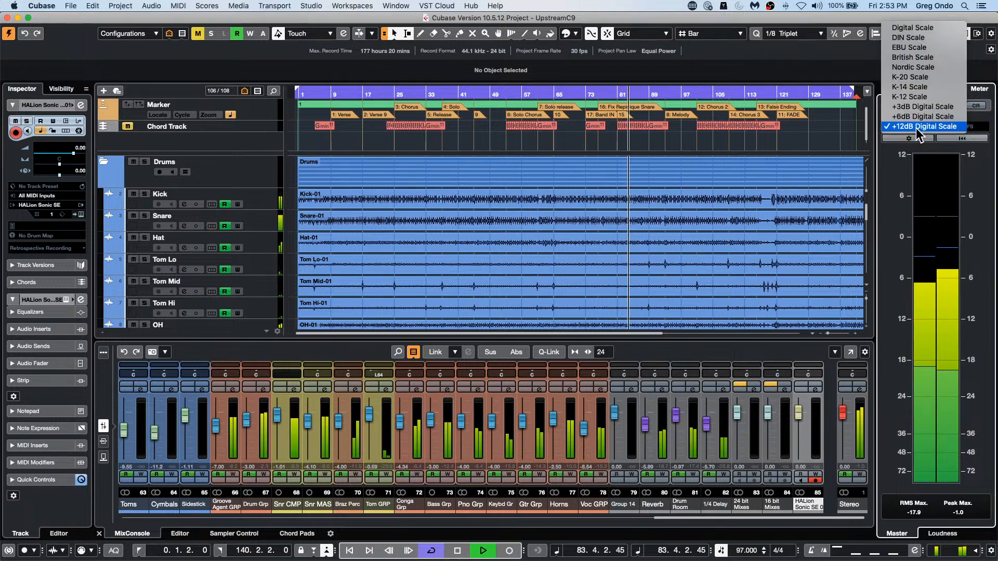
{"action": "left_click", "coordinate": [932, 80]}
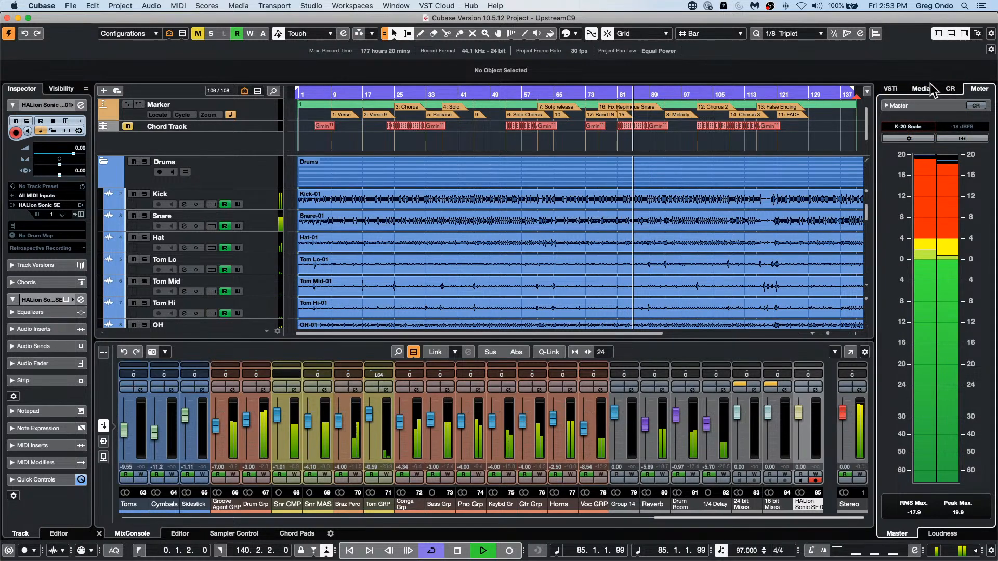
{"action": "left_click", "coordinate": [917, 126]}
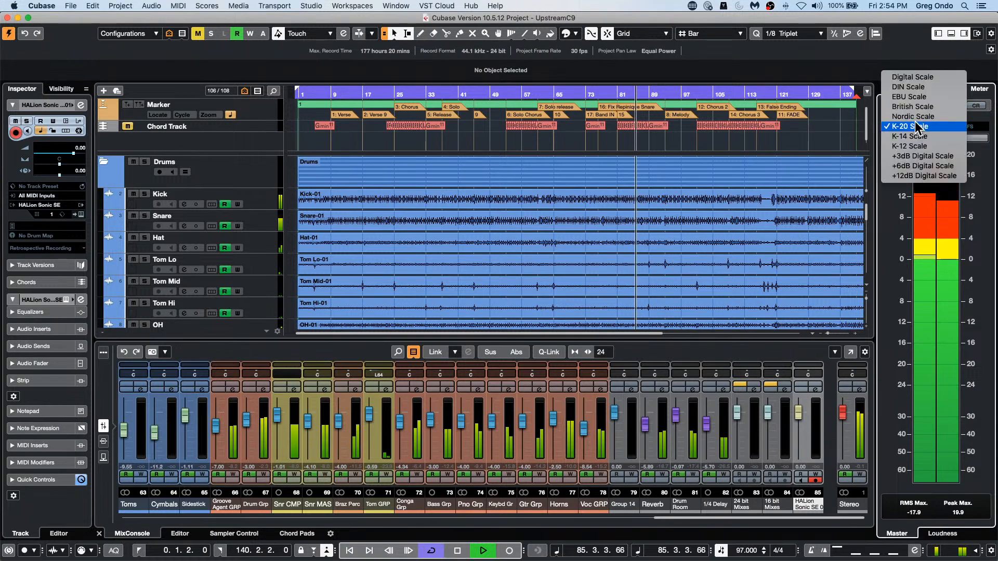
{"action": "left_click", "coordinate": [927, 78]}
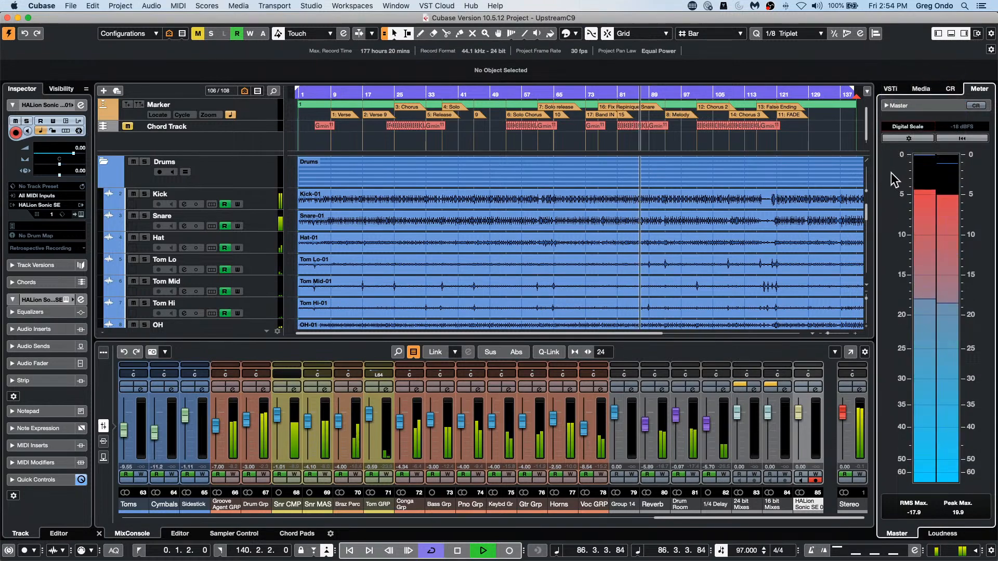
{"action": "left_click", "coordinate": [914, 127]}
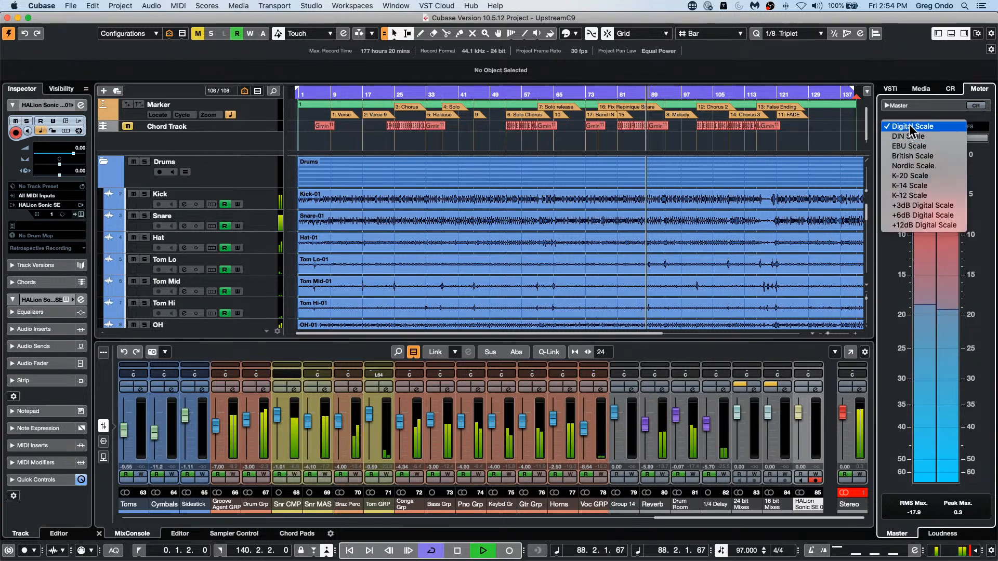
{"action": "left_click", "coordinate": [904, 124]}
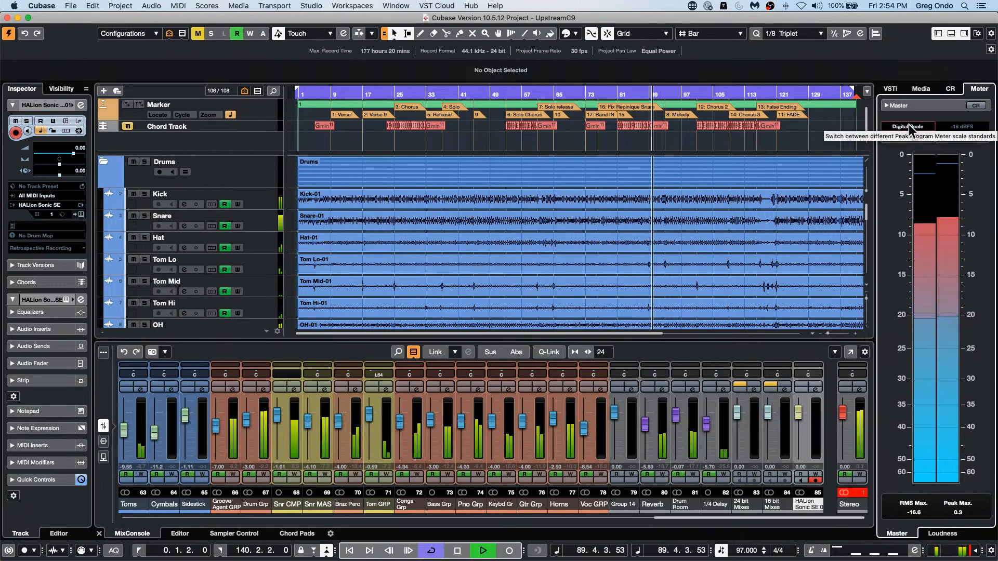
Step: Compare the +3dB Digital Scale on the master meter, then switch back to the standard Digital Scale
{"action": "left_click", "coordinate": [908, 127]}
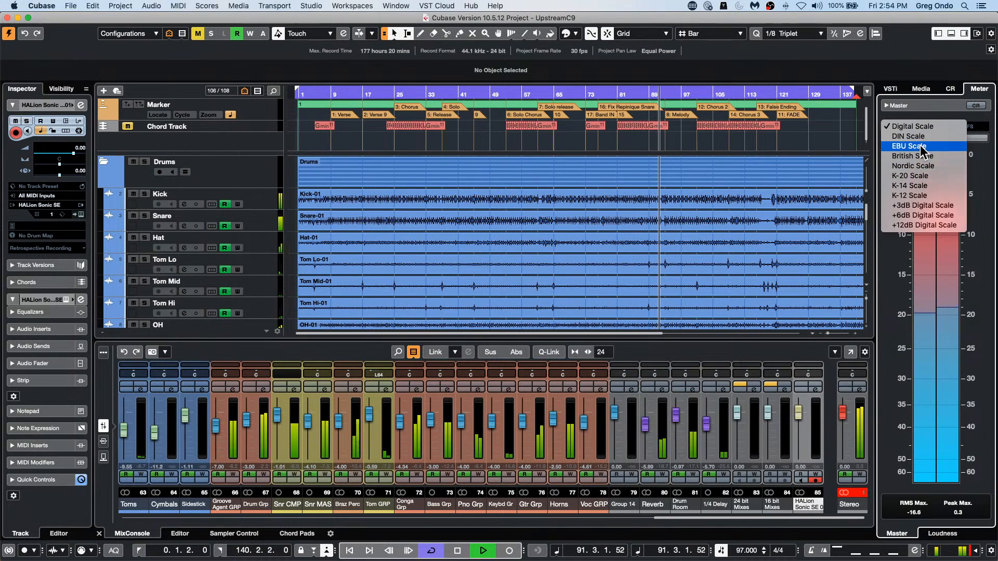
{"action": "left_click", "coordinate": [908, 203]}
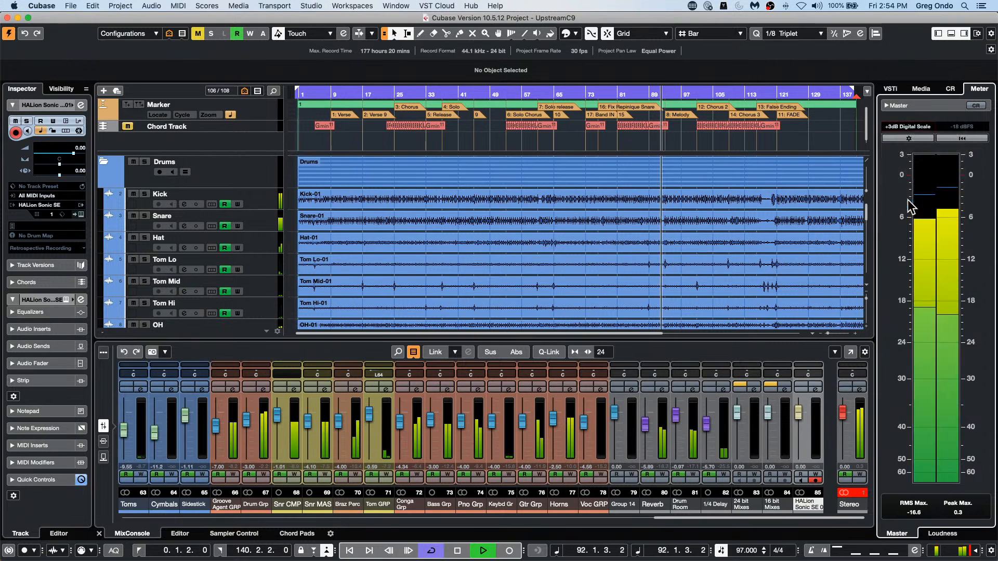
{"action": "left_click", "coordinate": [909, 126]}
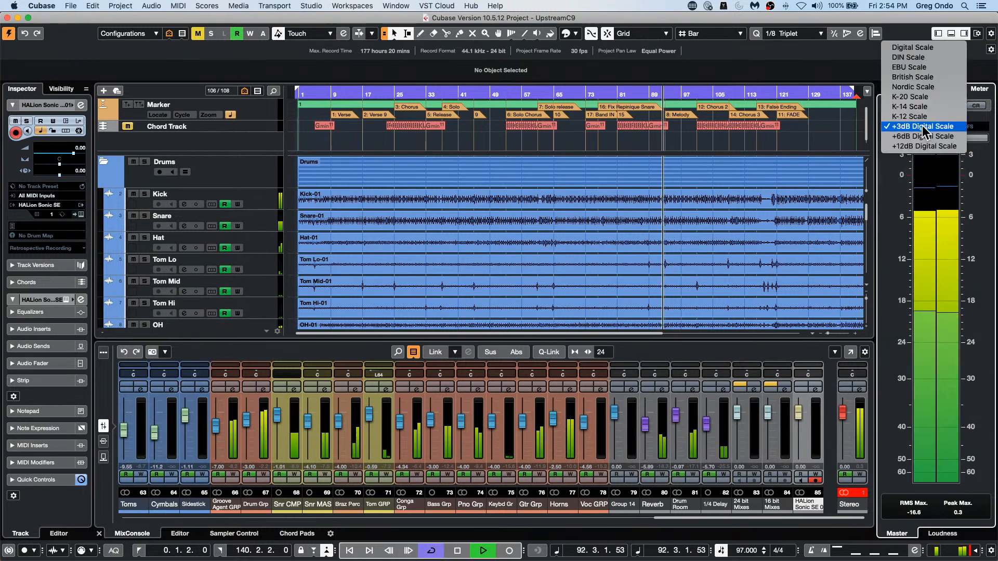
{"action": "left_click", "coordinate": [921, 46]}
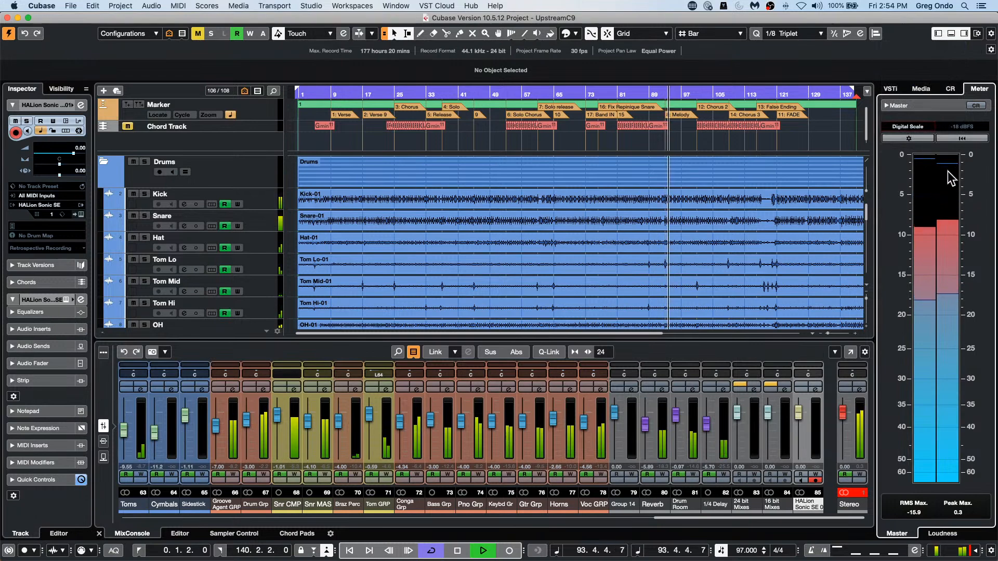
Step: Set the master meter to the +12dB Digital Scale and stop playback
{"action": "left_click", "coordinate": [909, 126]}
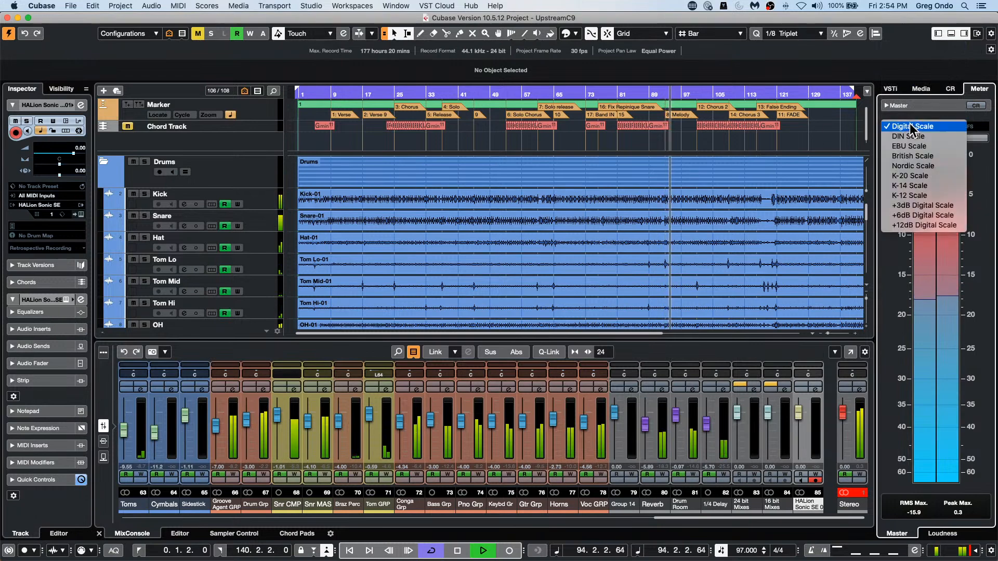
{"action": "left_click", "coordinate": [935, 226]}
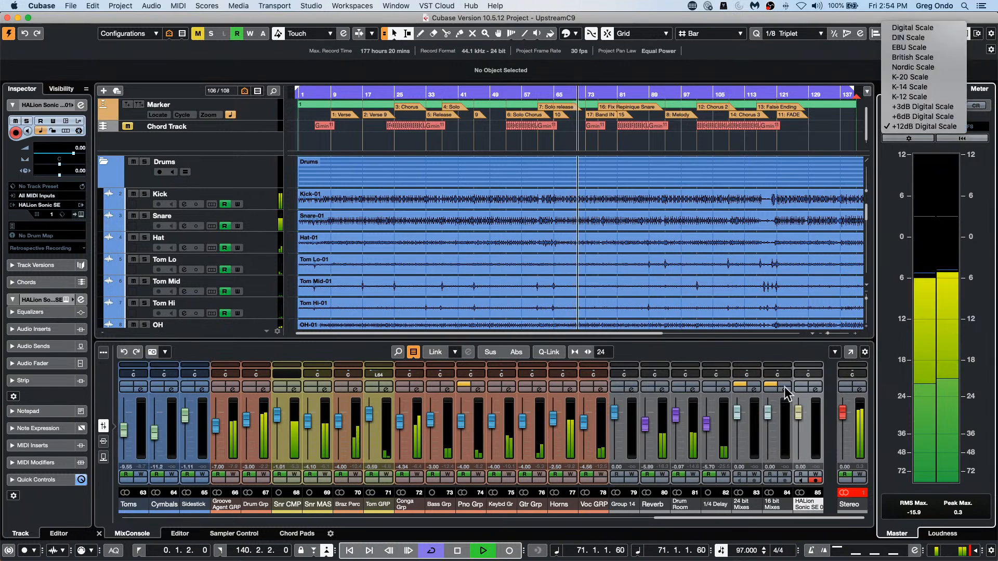
{"action": "left_click", "coordinate": [460, 551]}
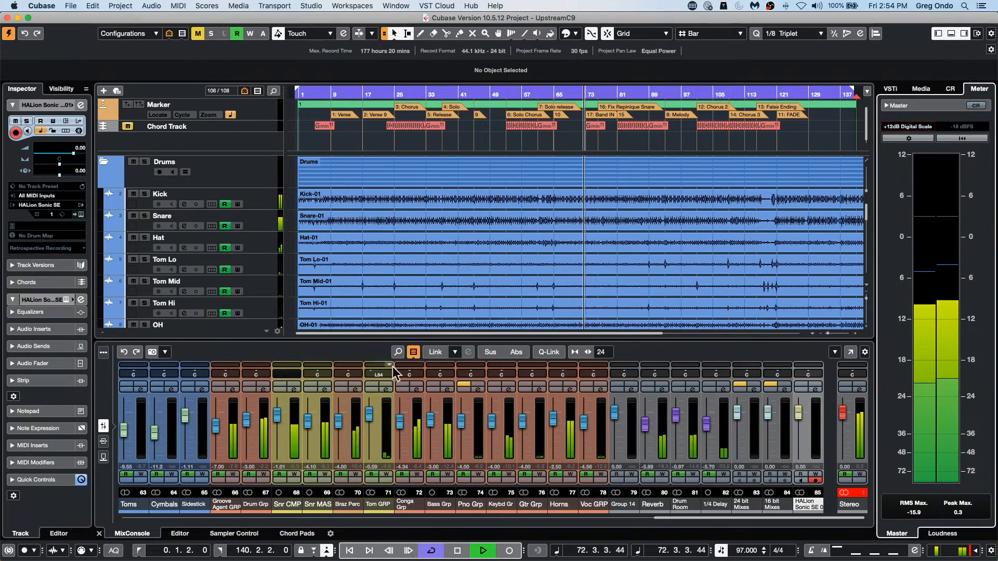
{"action": "left_click", "coordinate": [457, 550]}
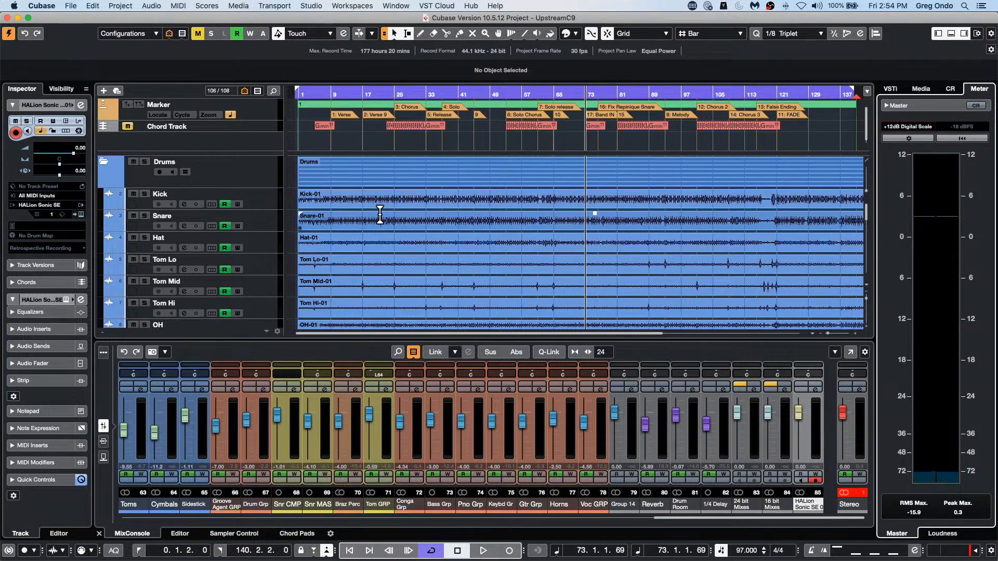
Step: Resume playback, briefly raise the Stereo output fader to push the master meter, return it to 0.00, and stop playback
{"action": "left_click", "coordinate": [907, 127]}
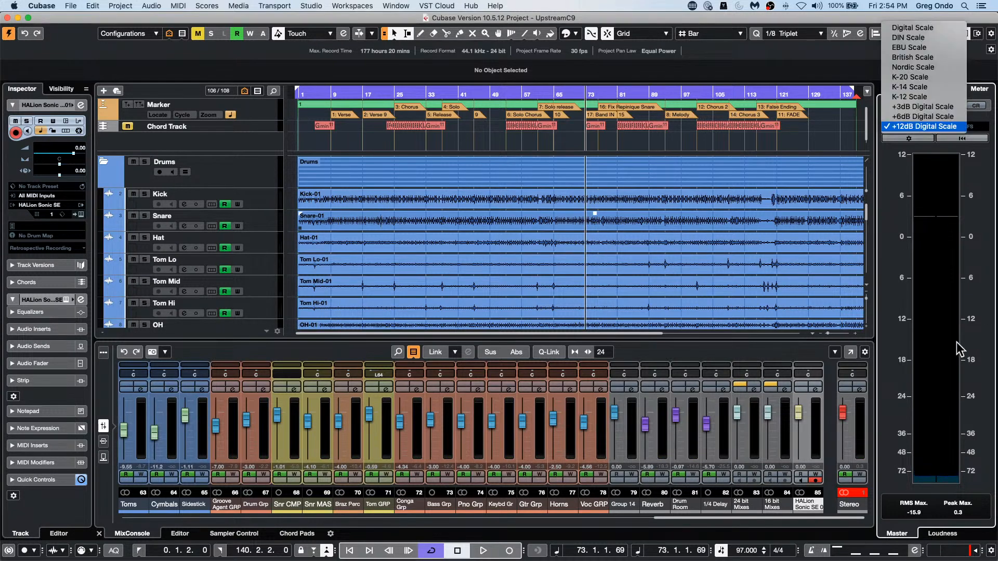
{"action": "left_click", "coordinate": [481, 551]}
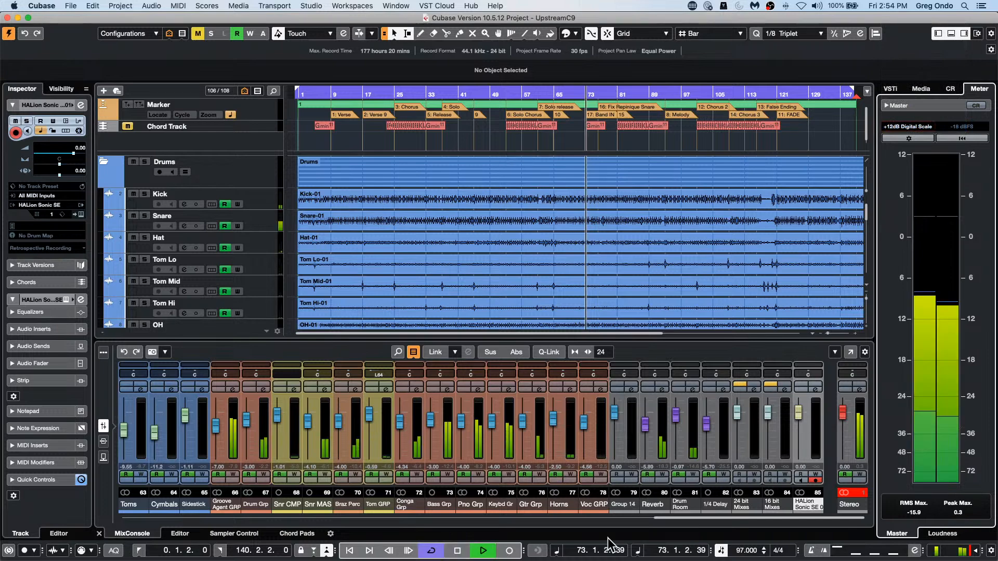
{"action": "left_click_drag", "start_coordinate": [850, 419], "coordinate": [852, 398]}
{"action": "left_click", "coordinate": [844, 403], "text": "super"}
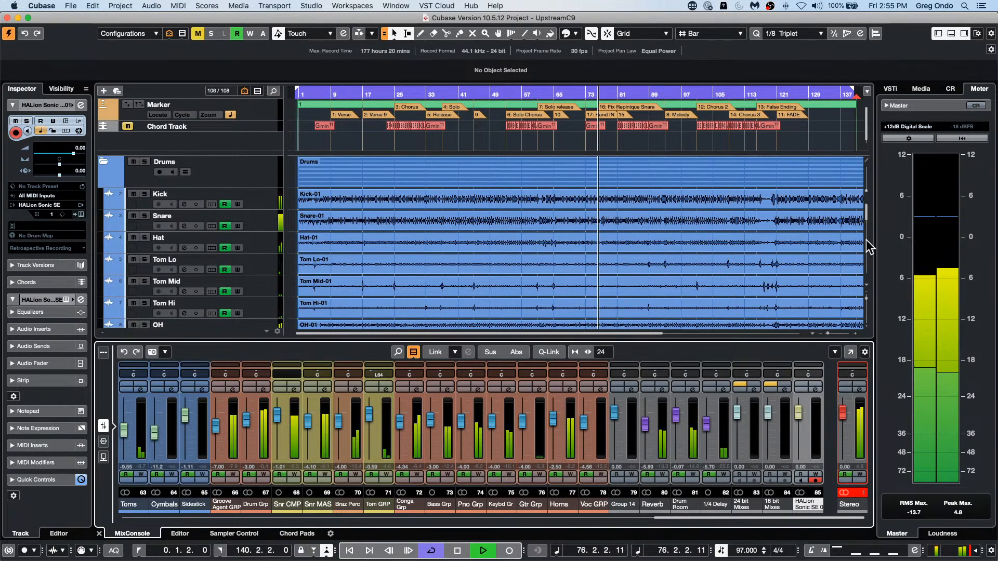
{"action": "key", "text": "space"}
Step: Open the choice of scale standards for the master meter
{"action": "left_click", "coordinate": [906, 127]}
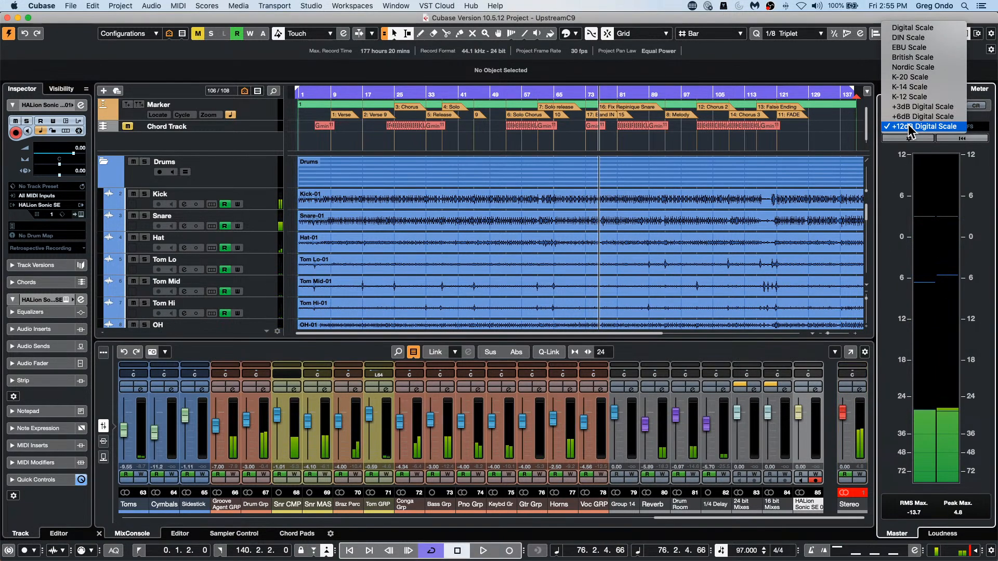
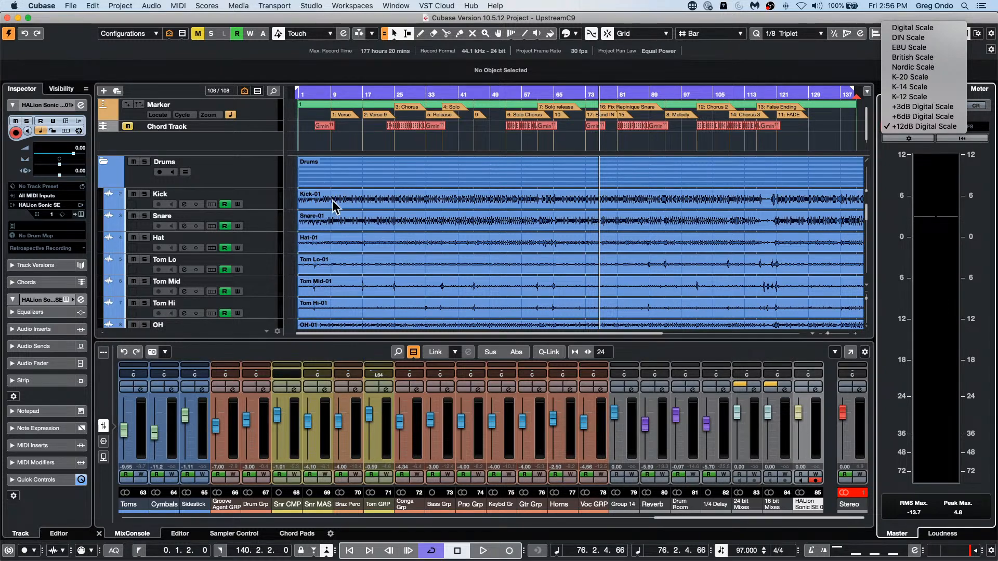
Step: Select the Kick track and open its channel settings
{"action": "left_click", "coordinate": [270, 207]}
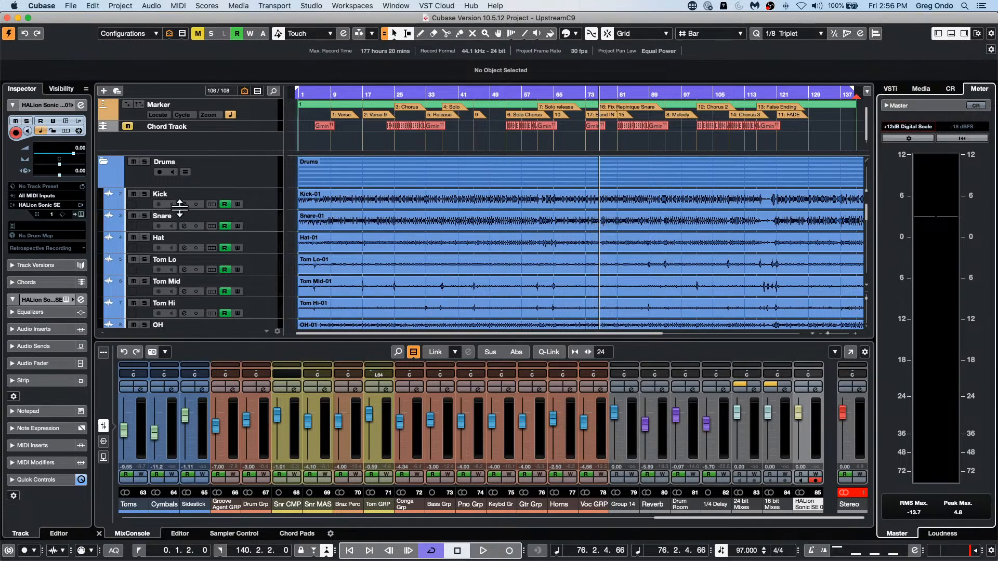
{"action": "left_click", "coordinate": [257, 211]}
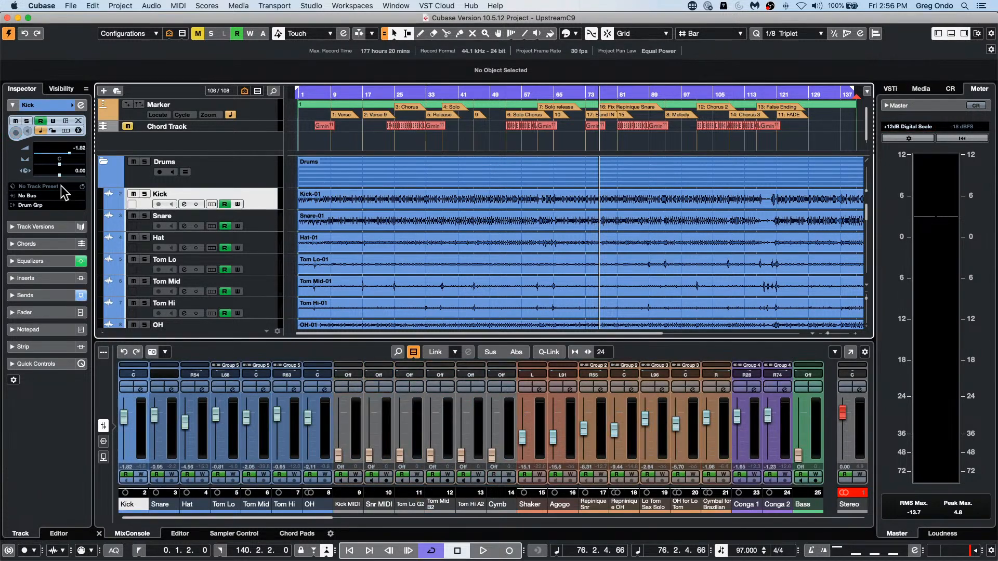
{"action": "left_click", "coordinate": [81, 104]}
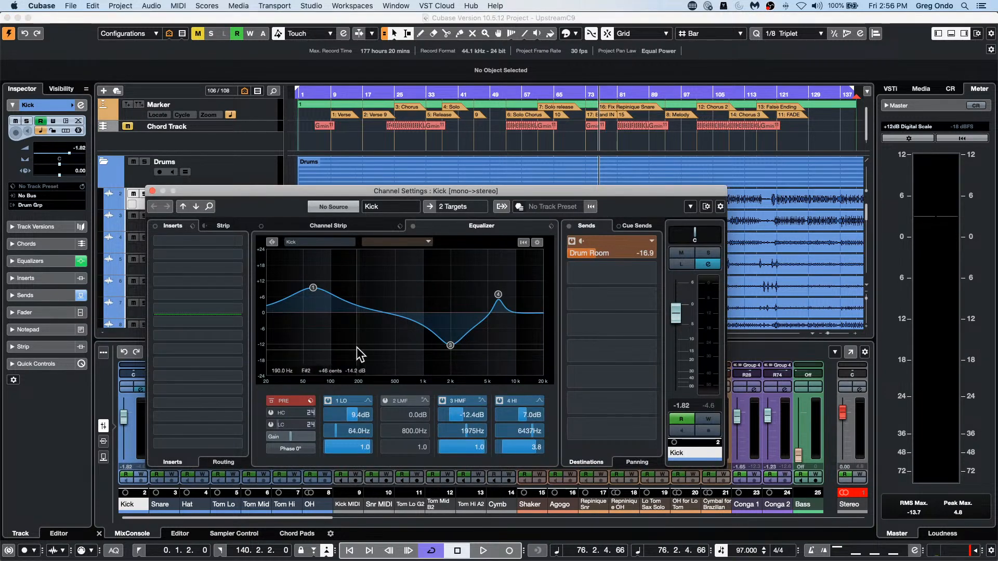
{"action": "left_click", "coordinate": [552, 226]}
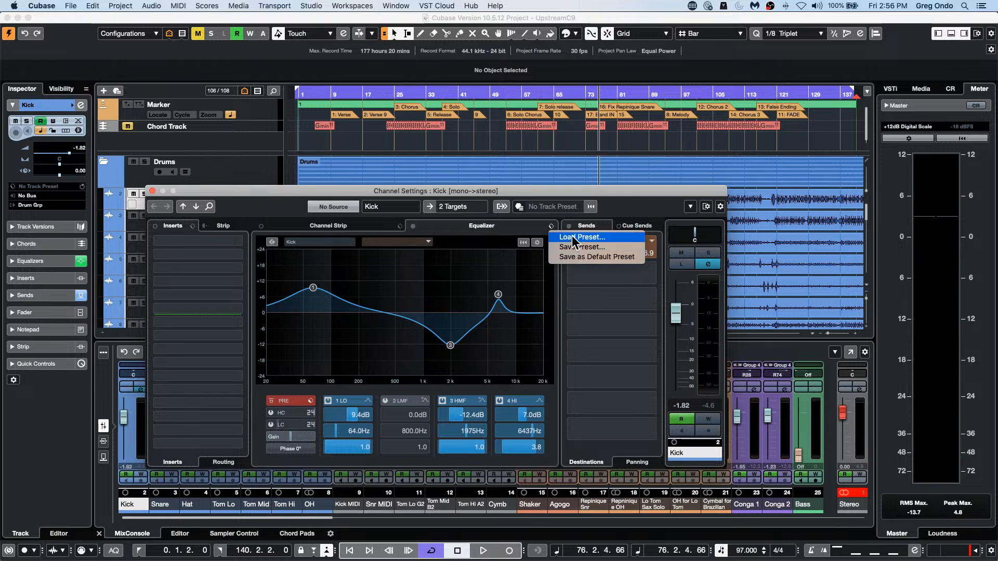
{"action": "left_click", "coordinate": [453, 291]}
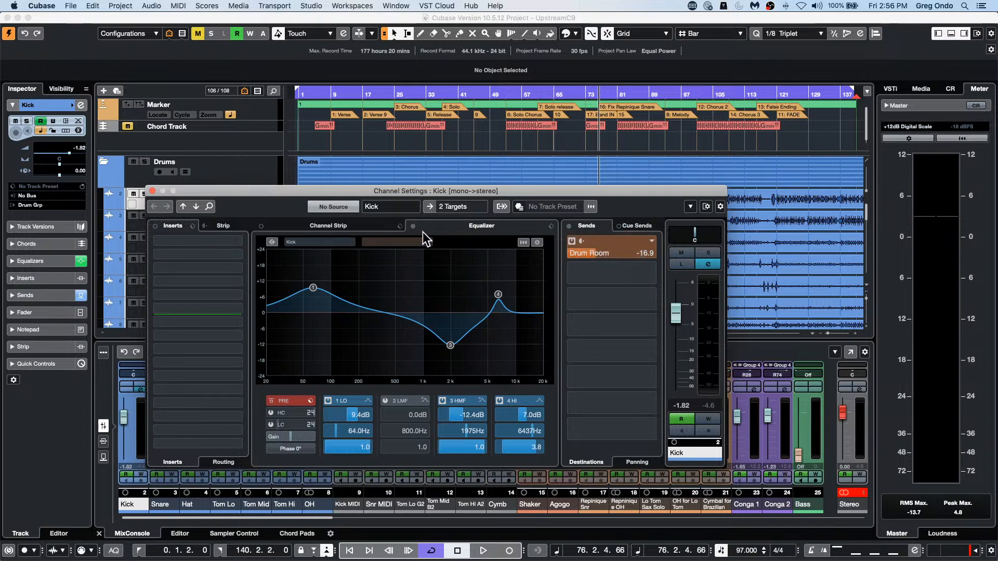
{"action": "left_click", "coordinate": [537, 243]}
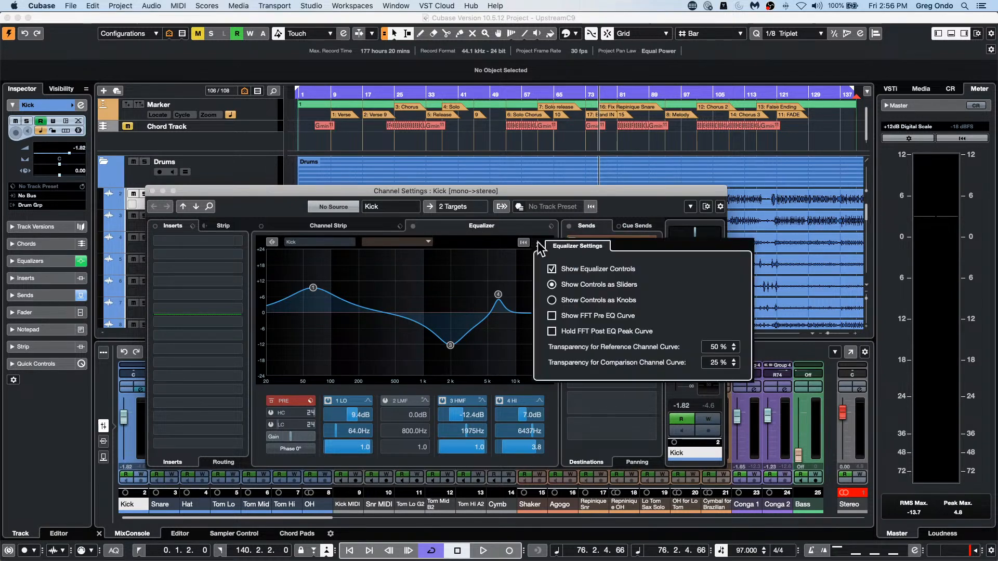
{"action": "left_click", "coordinate": [538, 245]}
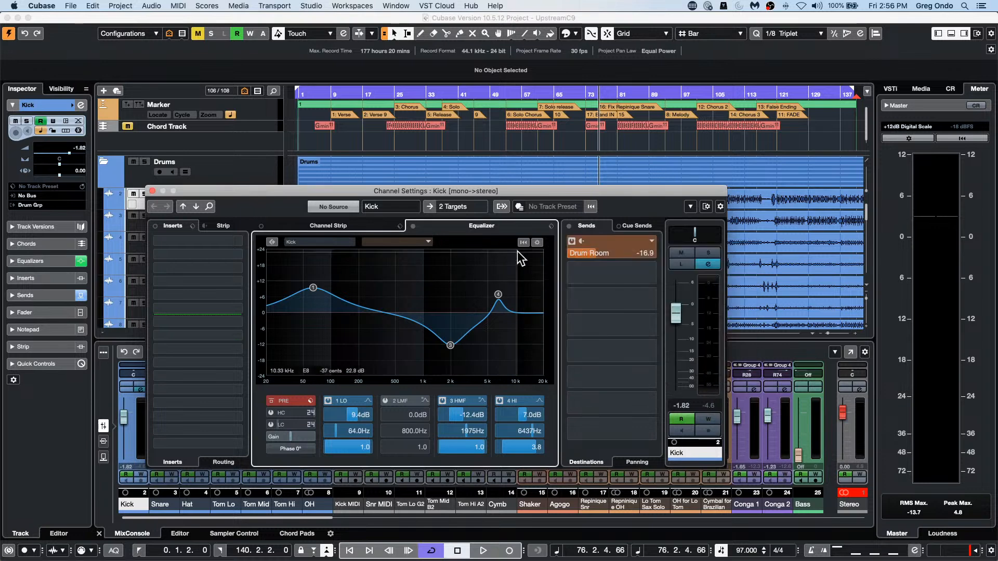
Step: Load the Default equalizer preset on the Kick channel
{"action": "left_click", "coordinate": [551, 226]}
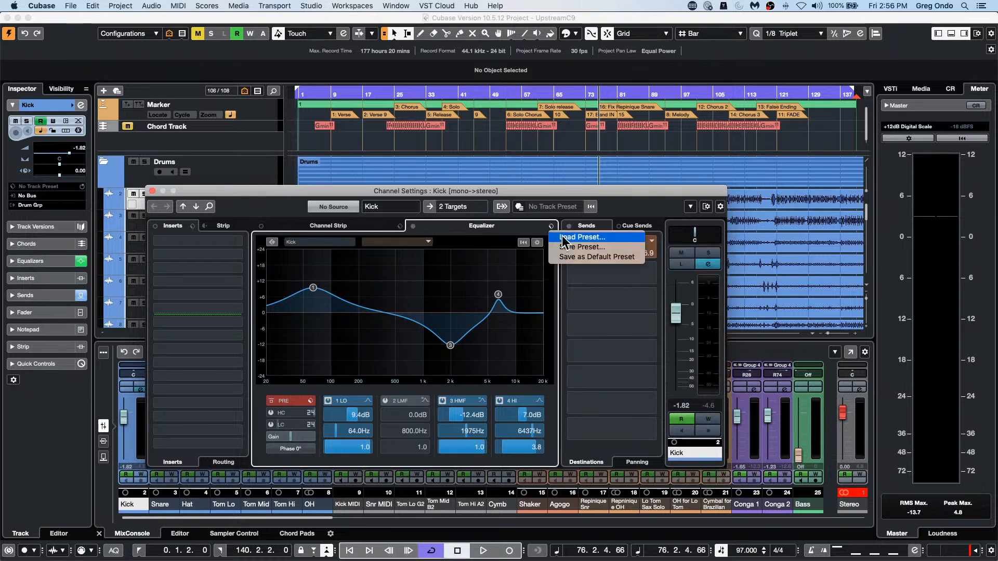
{"action": "left_click", "coordinate": [571, 237]}
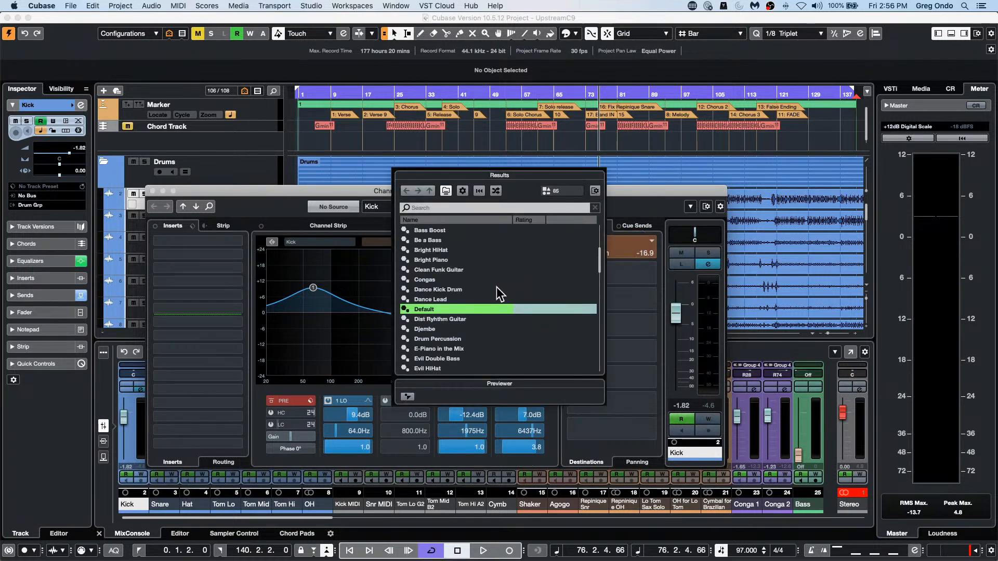
{"action": "double_click", "coordinate": [469, 307]}
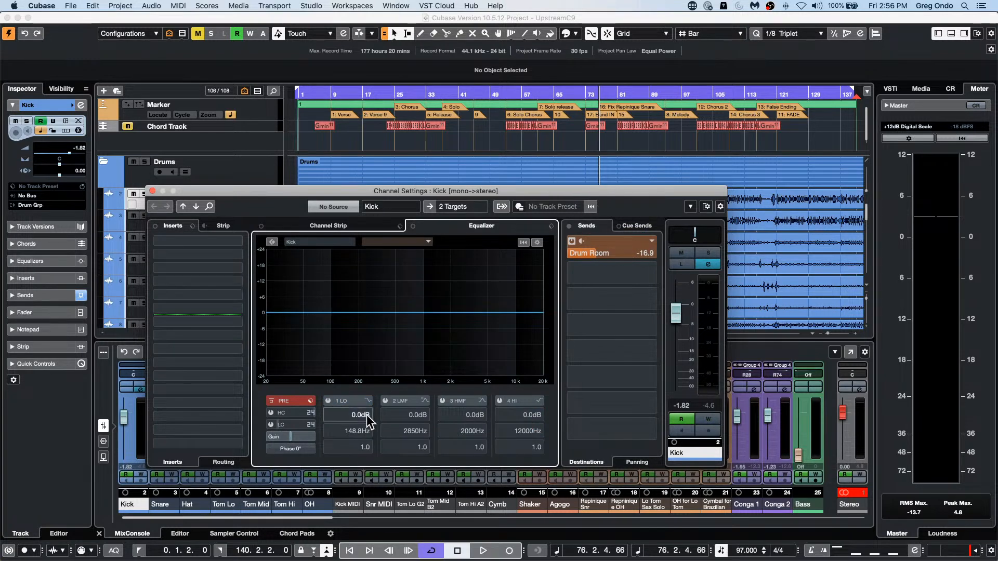
Step: Set the Kick equalizer's low band to the Parametric II filter type with a frequency of 20 Hz
{"action": "left_click", "coordinate": [368, 399]}
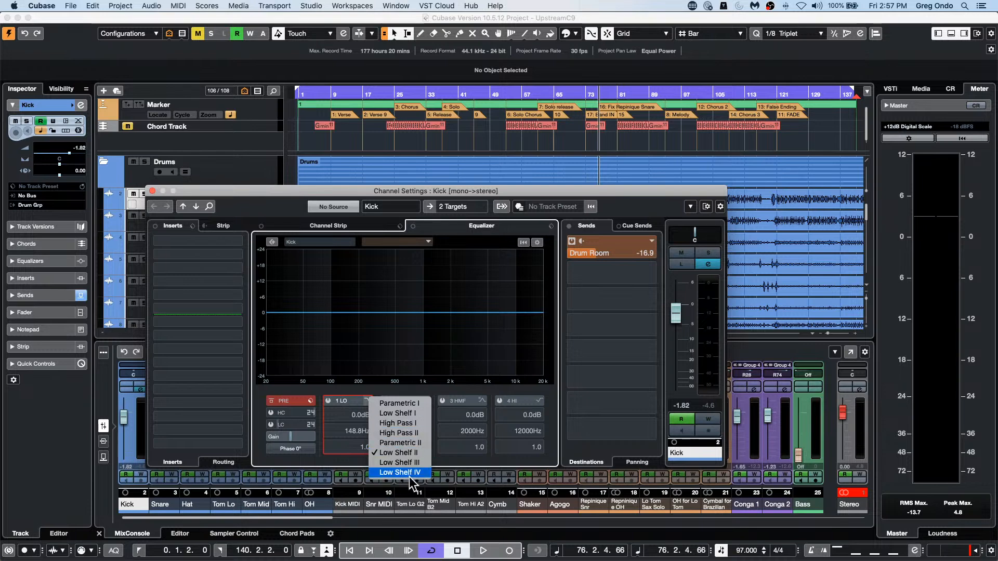
{"action": "left_click", "coordinate": [422, 442]}
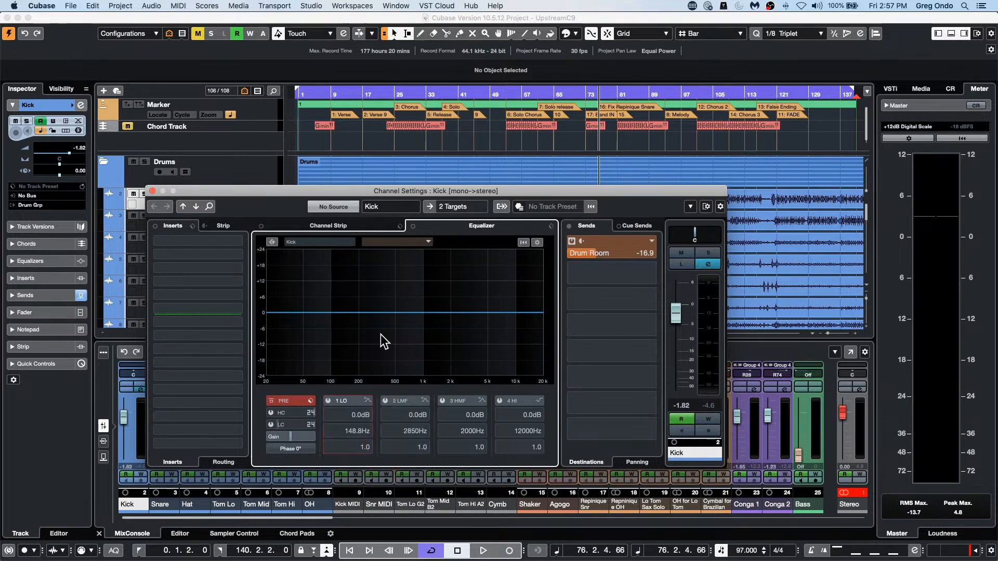
{"action": "double_click", "coordinate": [362, 435]}
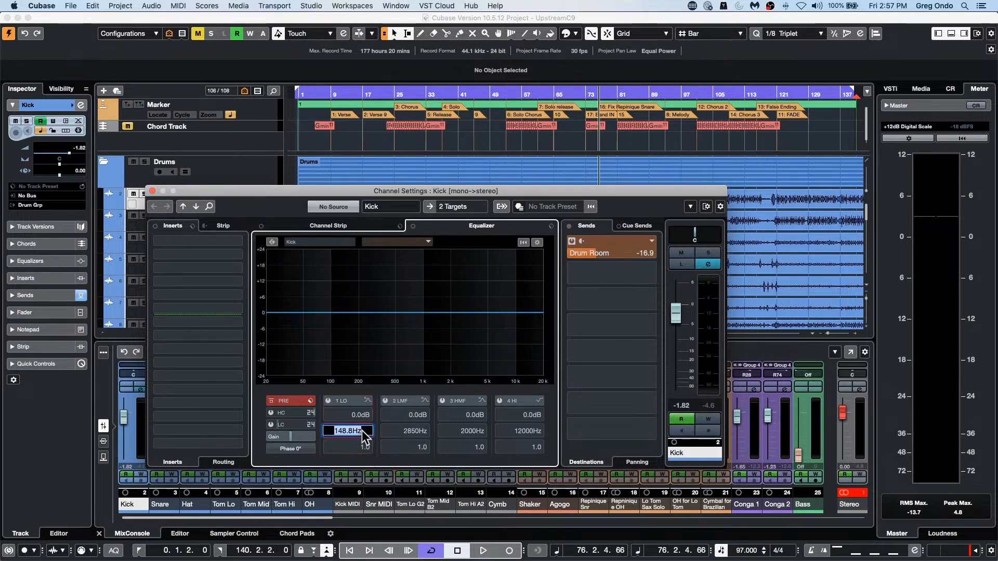
{"action": "type", "text": "20"}
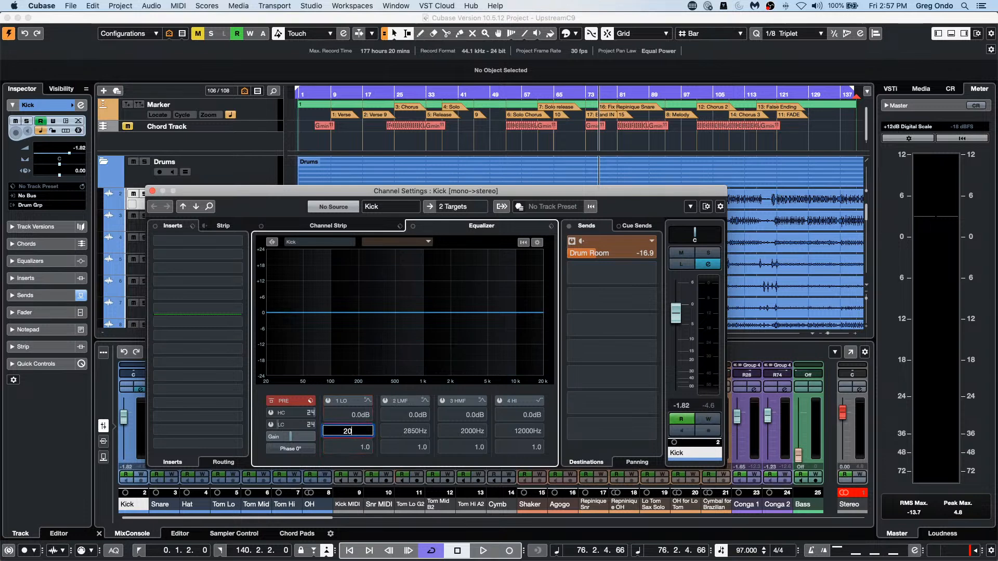
{"action": "key", "text": "Return"}
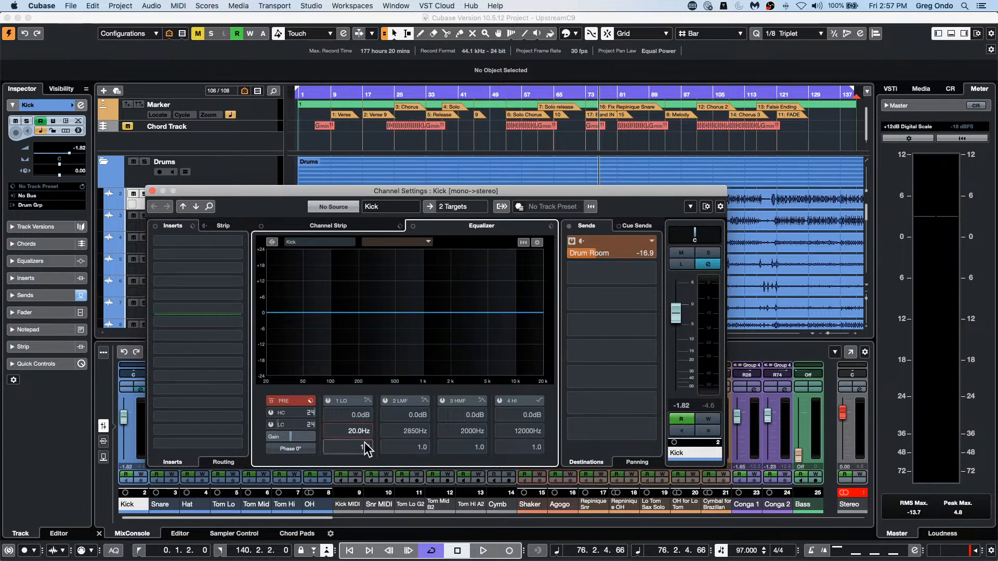
Step: Enable the low band with a Q of 12.0 and a gain of -23.6 dB, and close the channel settings
{"action": "scroll", "coordinate": [363, 450], "scroll_direction": "down", "scroll_amount": 5}
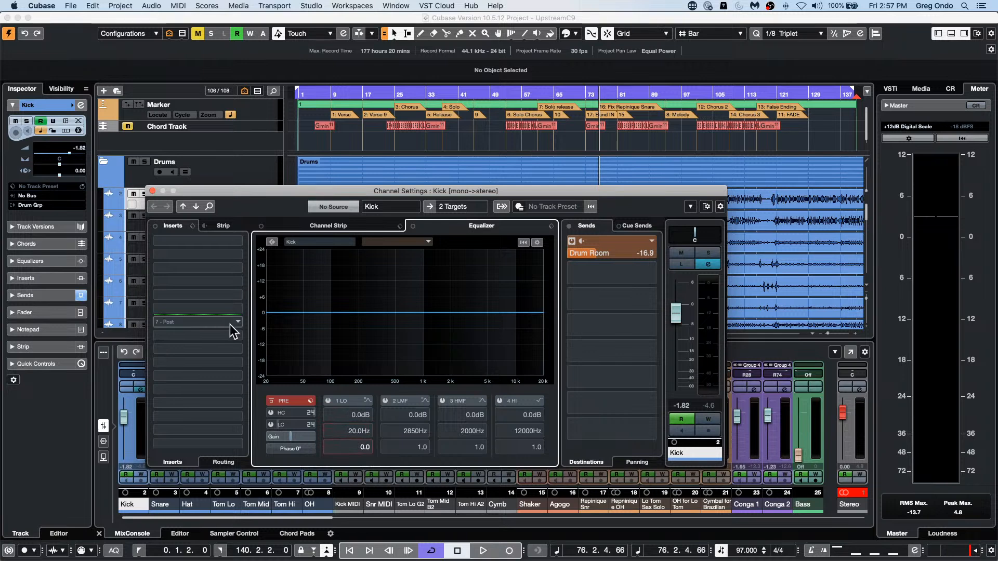
{"action": "left_click", "coordinate": [327, 401]}
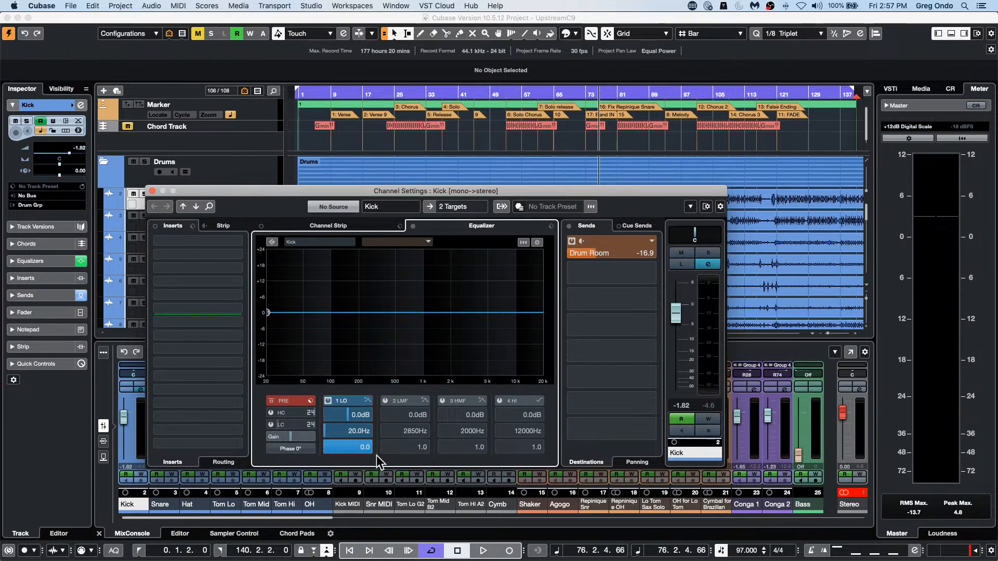
{"action": "scroll", "coordinate": [361, 448], "scroll_direction": "up", "scroll_amount": 10}
{"action": "scroll", "coordinate": [360, 448], "scroll_direction": "up", "scroll_amount": 2}
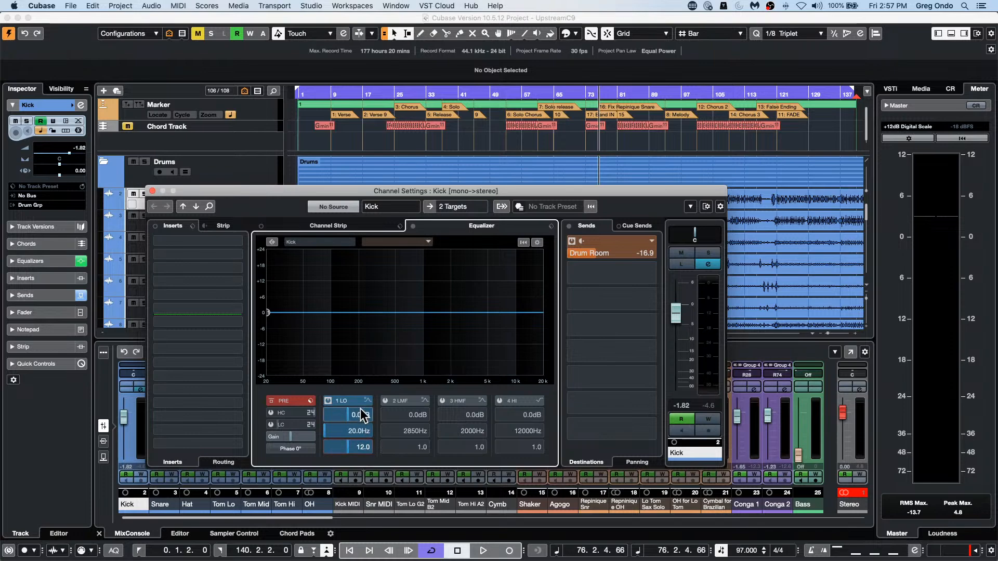
{"action": "scroll", "coordinate": [361, 412], "scroll_direction": "down", "scroll_amount": 10}
{"action": "scroll", "coordinate": [361, 411], "scroll_direction": "up", "scroll_amount": 1}
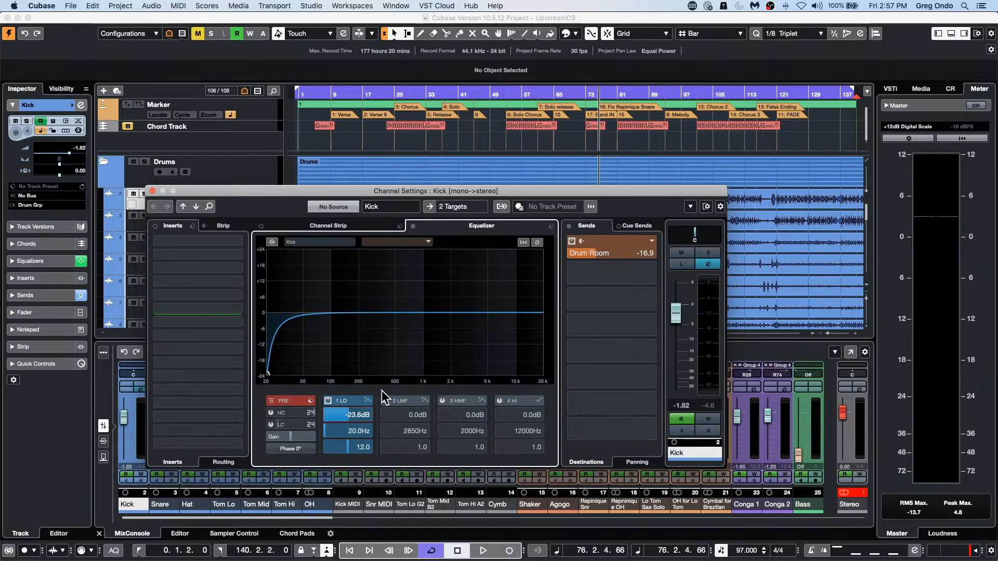
{"action": "left_click", "coordinate": [152, 191]}
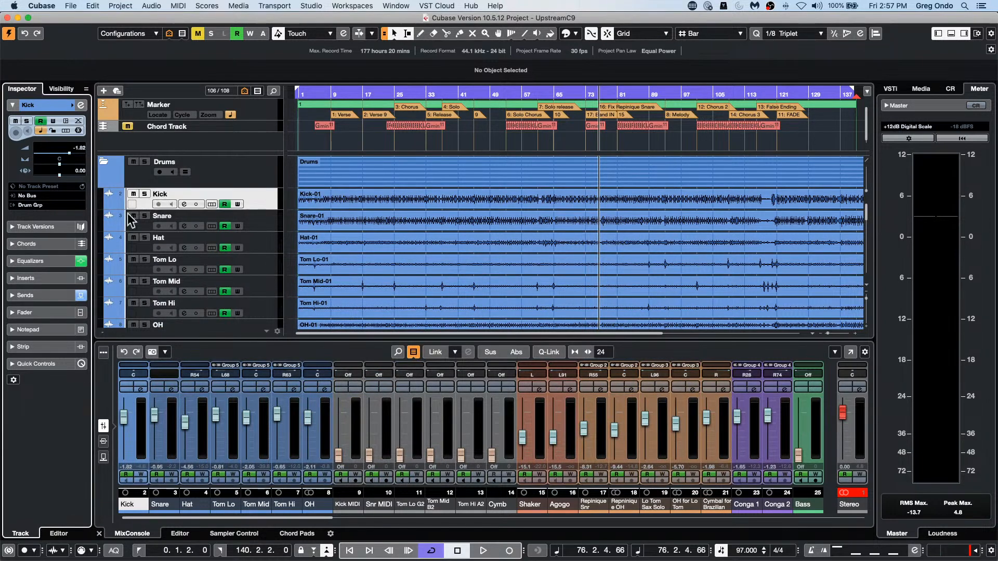
Step: Add the Frequency EQ as the first insert on the Kick track and move its window fully into view
{"action": "left_click", "coordinate": [54, 279]}
{"action": "left_click", "coordinate": [67, 195]}
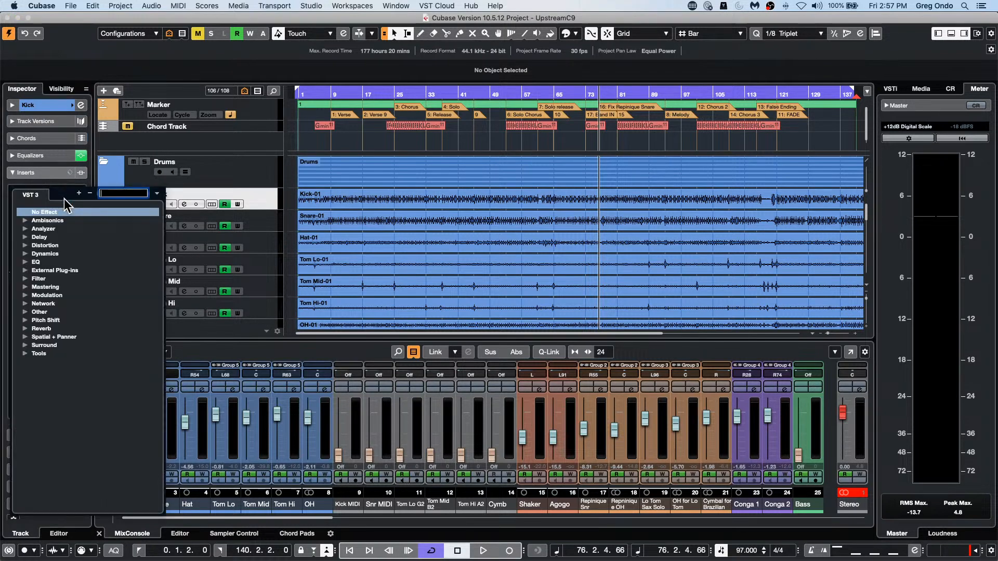
{"action": "left_click", "coordinate": [24, 262]}
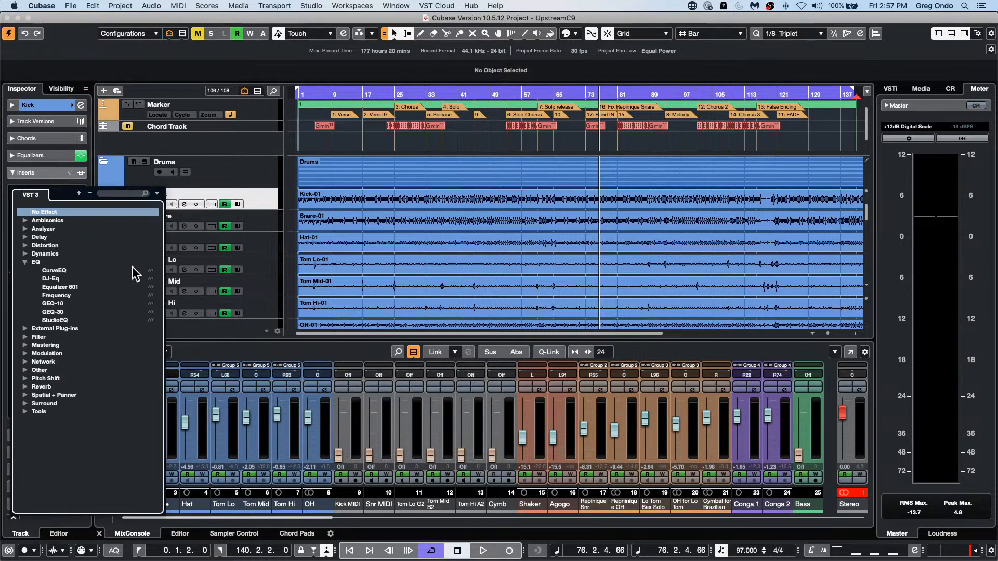
{"action": "key", "text": "Escape"}
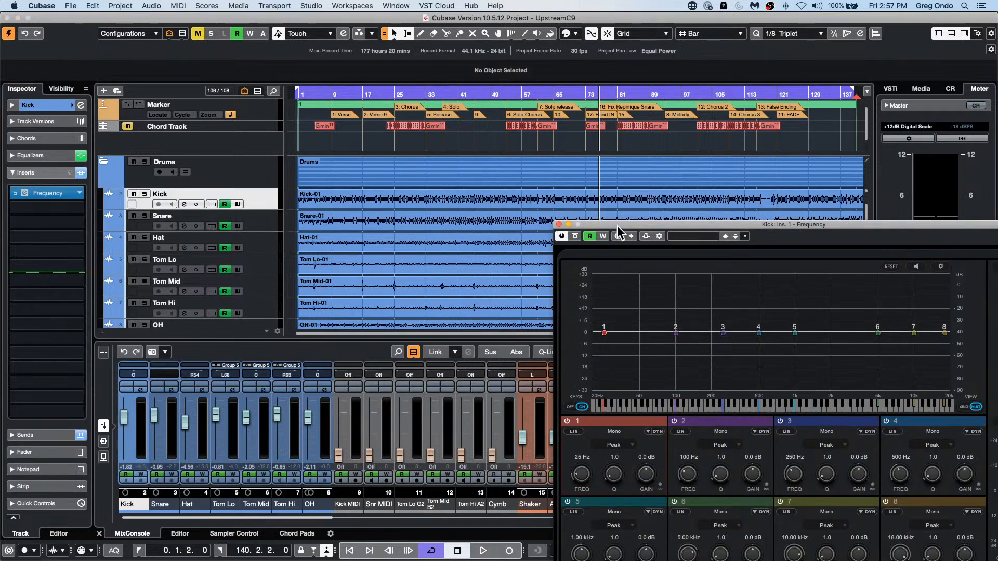
{"action": "left_click_drag", "start_coordinate": [616, 225], "coordinate": [315, 81]}
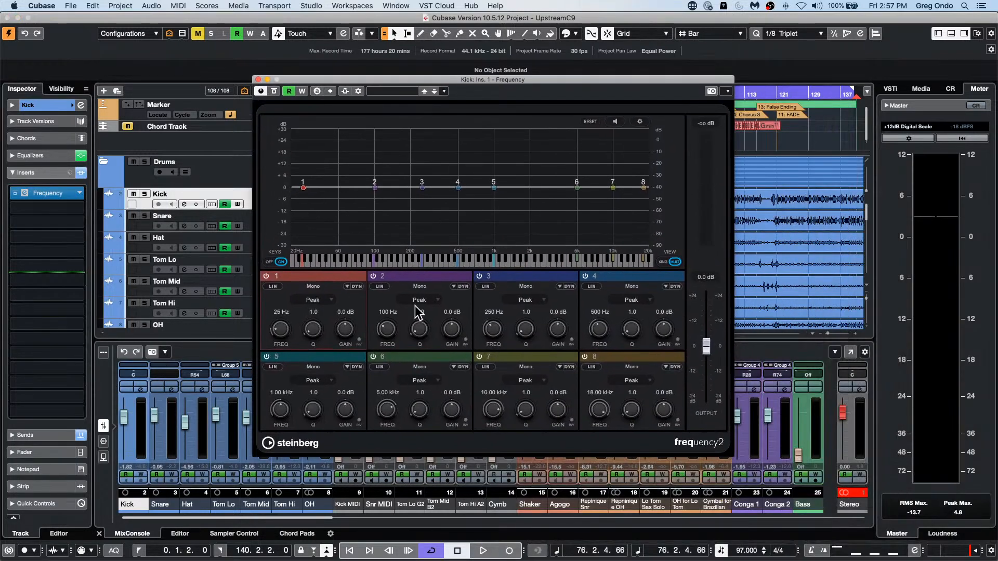
Step: Set band 2 of the Frequency EQ to a Notch filter with a Q of 0.9 and a frequency of 20 Hz
{"action": "left_click", "coordinate": [431, 299]}
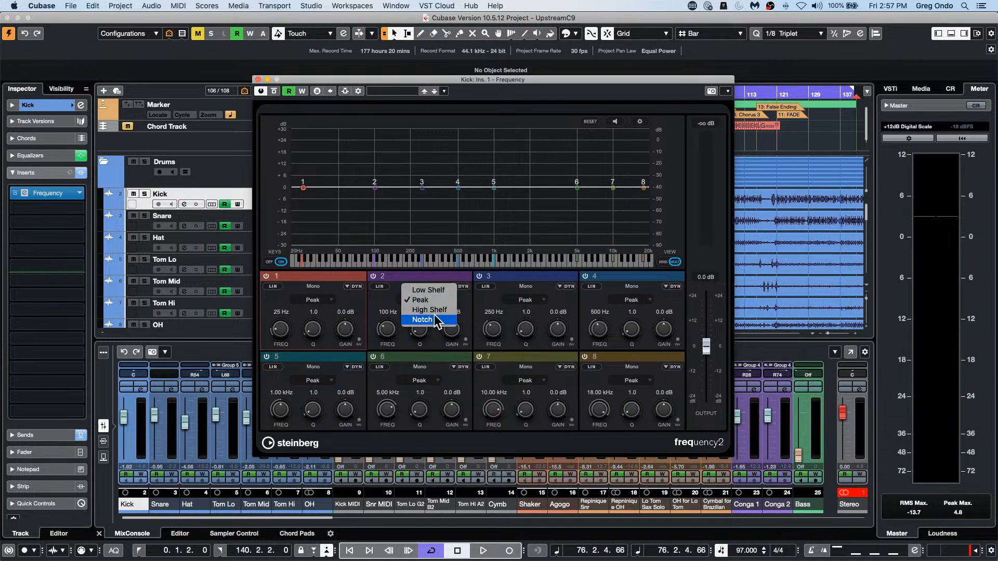
{"action": "left_click", "coordinate": [435, 317]}
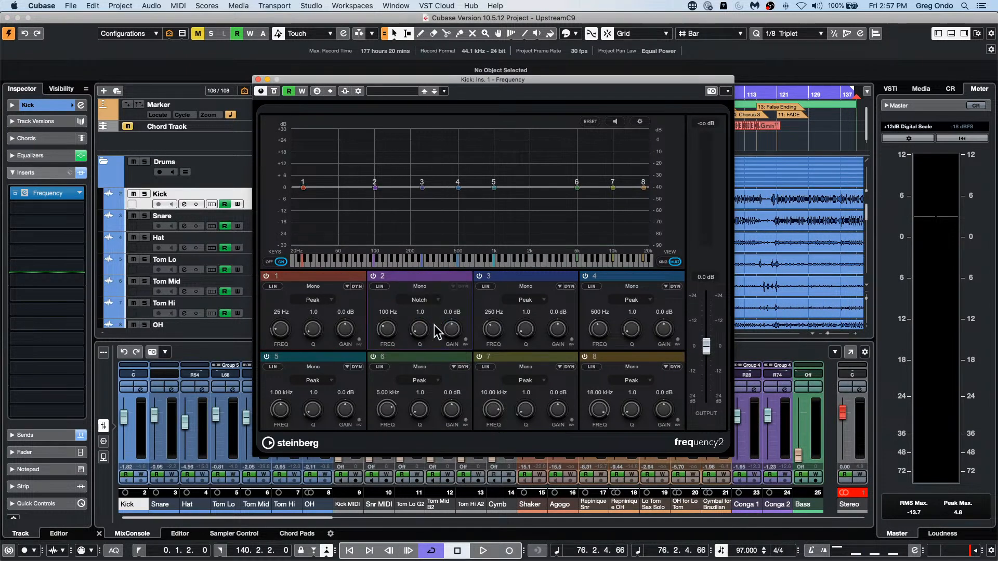
{"action": "left_click_drag", "start_coordinate": [419, 328], "coordinate": [418, 262]}
{"action": "left_click", "coordinate": [387, 311]}
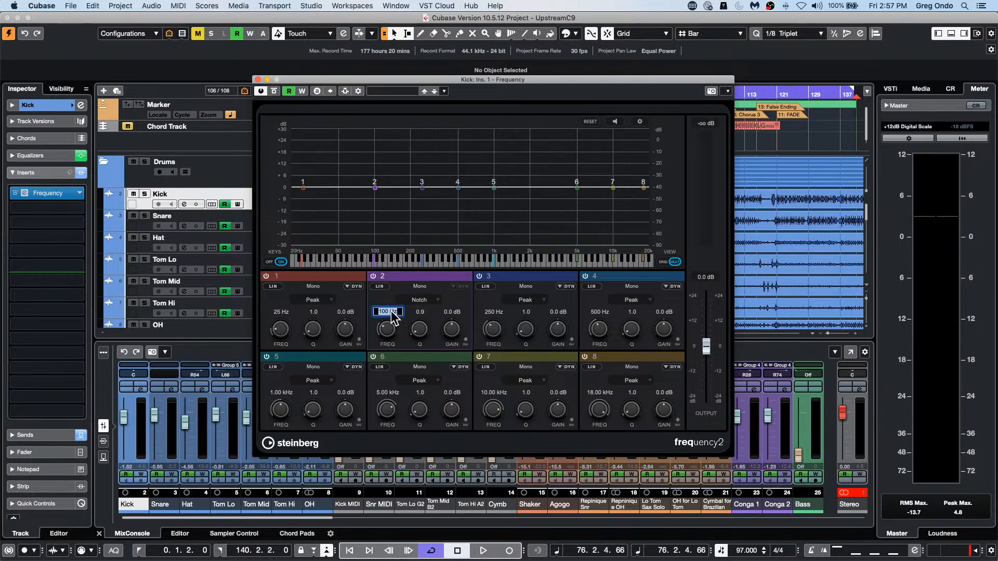
{"action": "type", "text": "20"}
{"action": "key", "text": "Return"}
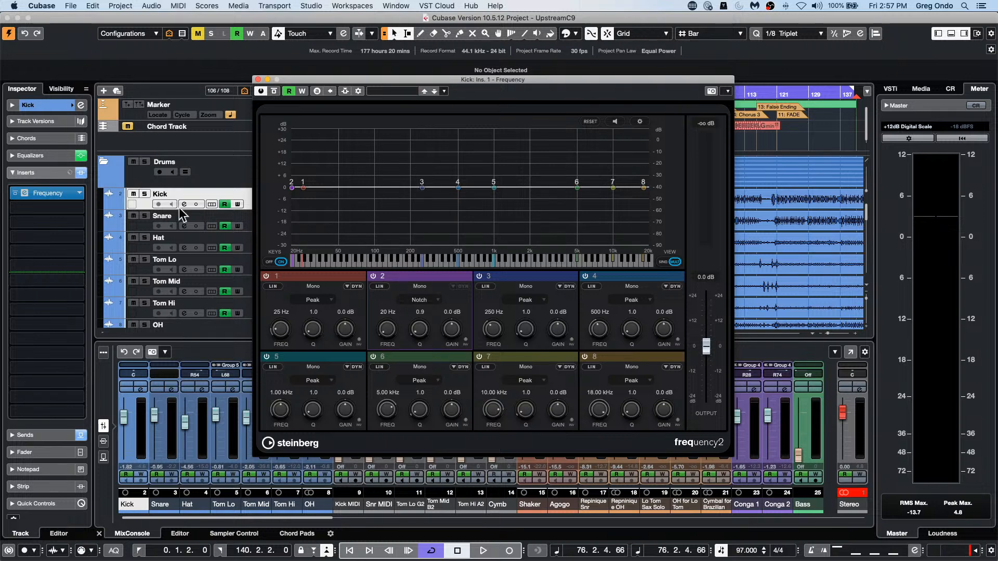
Step: Adjust the notch band to a gain of -24.0 dB and a Q of 20.0, with its frequency at 20 Hz
{"action": "left_click_drag", "start_coordinate": [418, 329], "coordinate": [444, 375]}
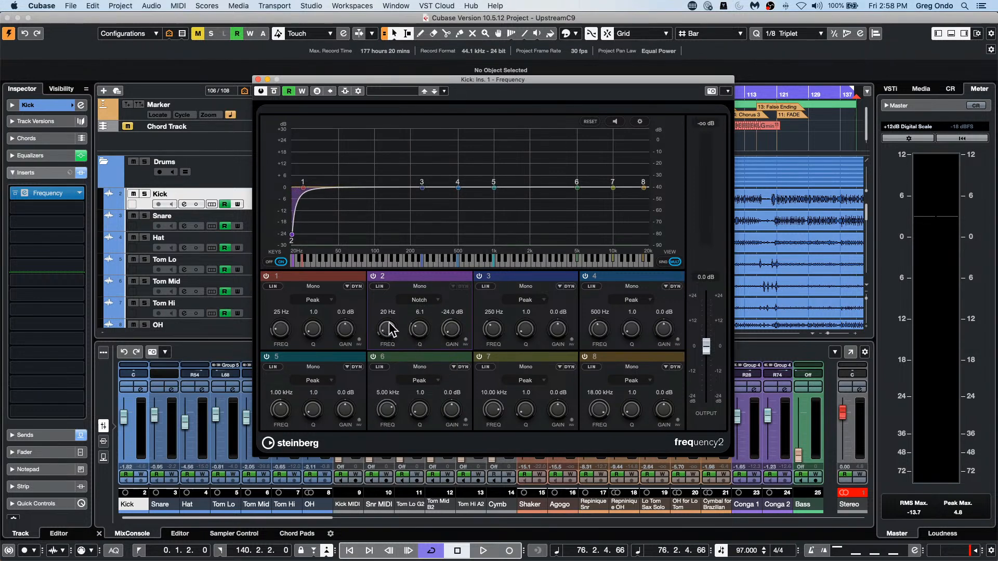
{"action": "left_click_drag", "start_coordinate": [389, 322], "coordinate": [414, 288]}
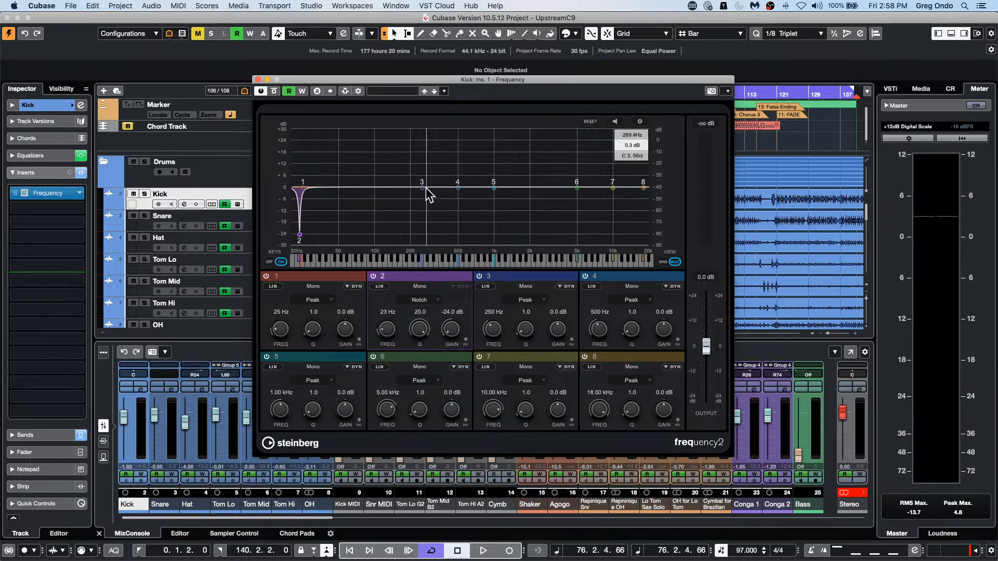
{"action": "left_click_drag", "start_coordinate": [385, 341], "coordinate": [384, 343]}
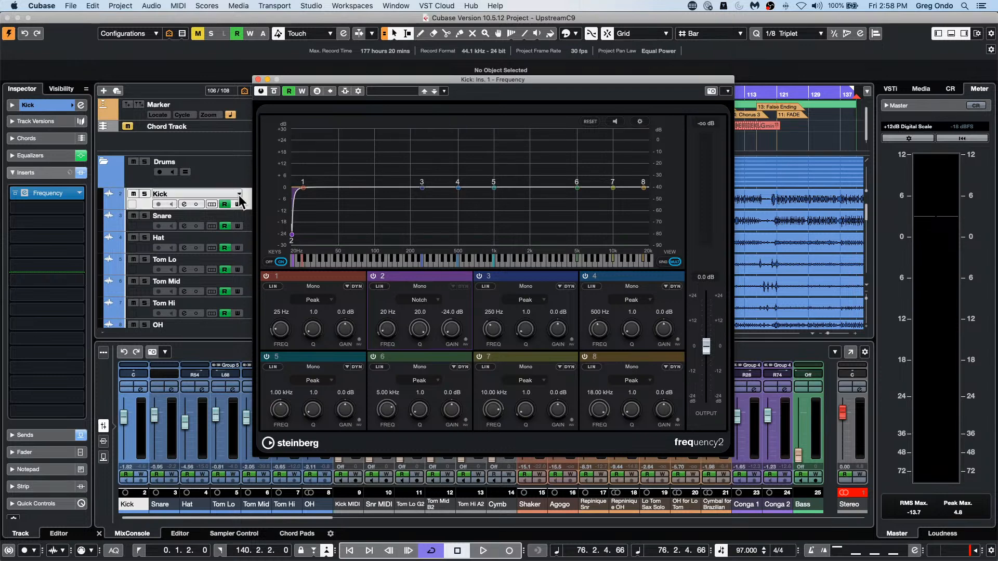
Step: Launch Nuendo 11 and accept All Interfaces in the network interface setup
{"action": "mouse_move", "coordinate": [304, 195]}
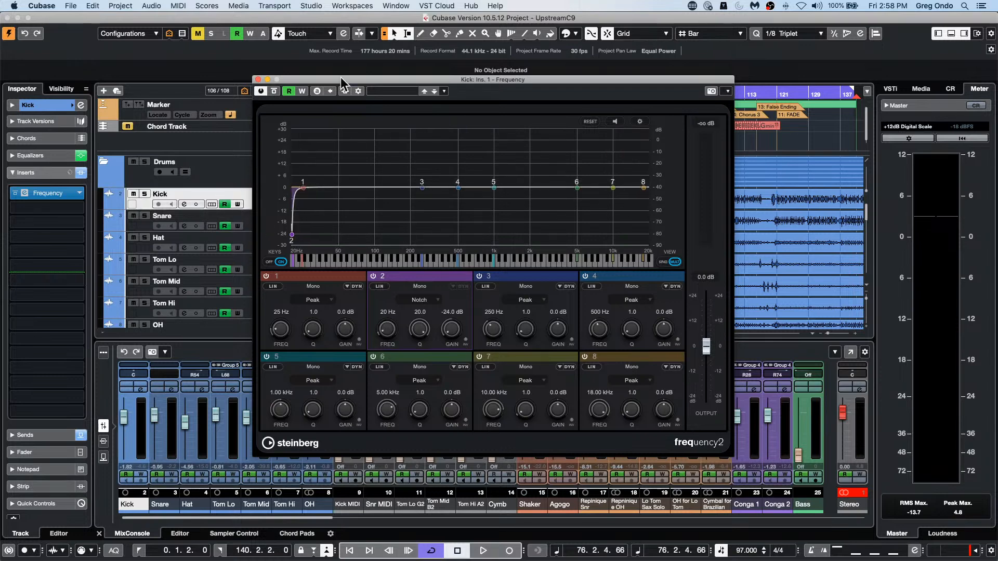
{"action": "mouse_move", "coordinate": [291, 558]}
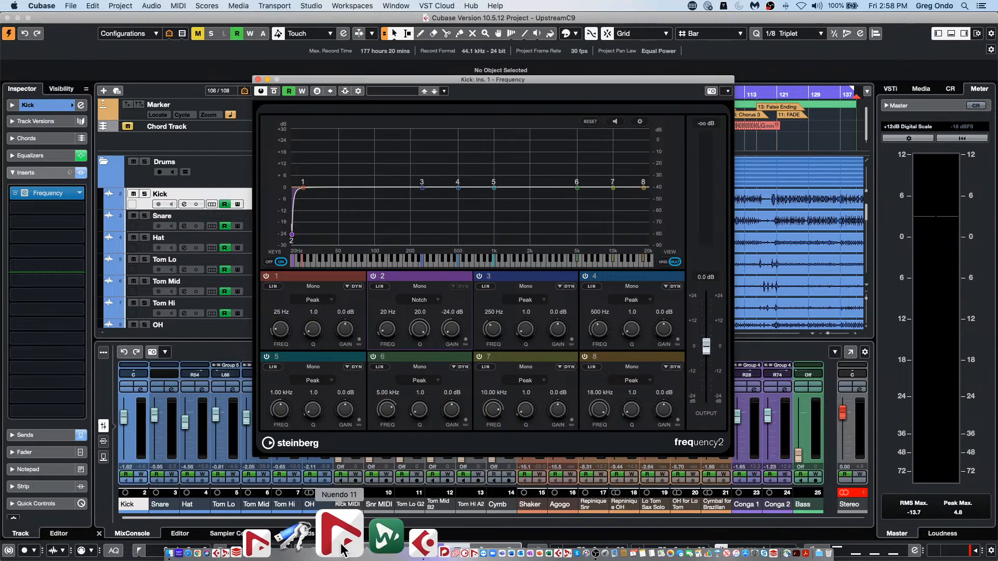
{"action": "left_click", "coordinate": [341, 546]}
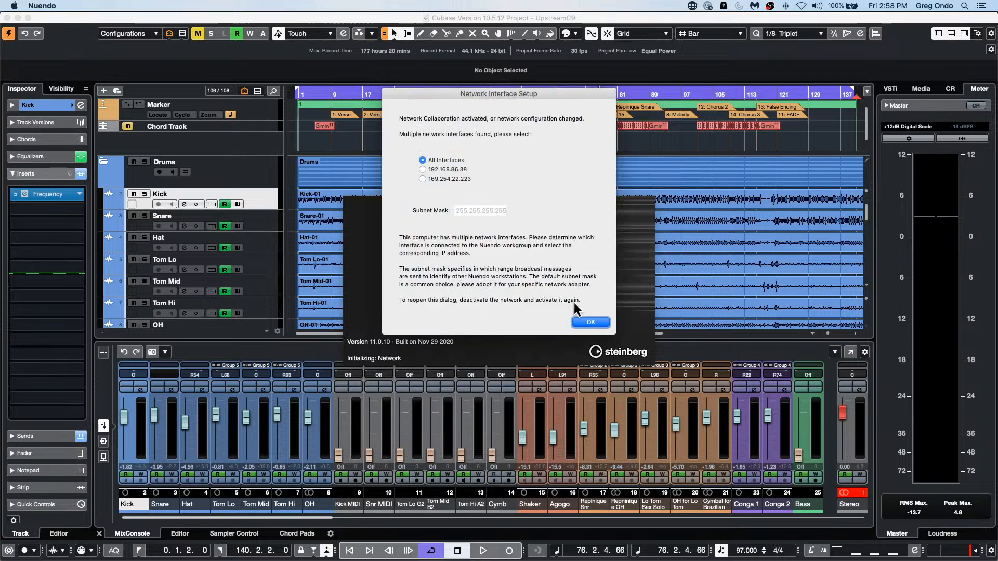
{"action": "left_click", "coordinate": [592, 322]}
{"action": "left_click", "coordinate": [612, 281]}
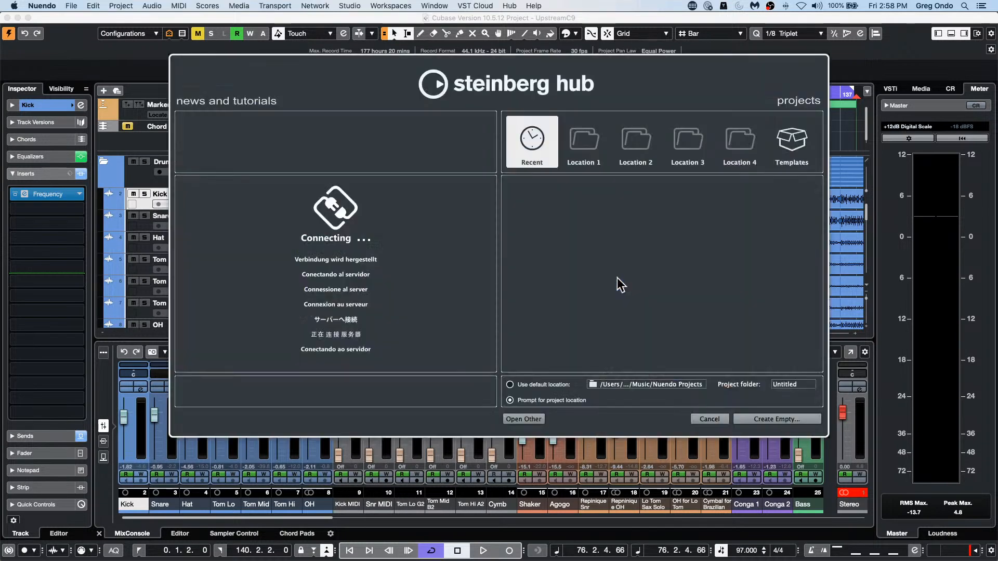
Step: Create an empty project in the Documents folder and add one audio track with the 7.1.4 configuration
{"action": "left_click", "coordinate": [762, 416]}
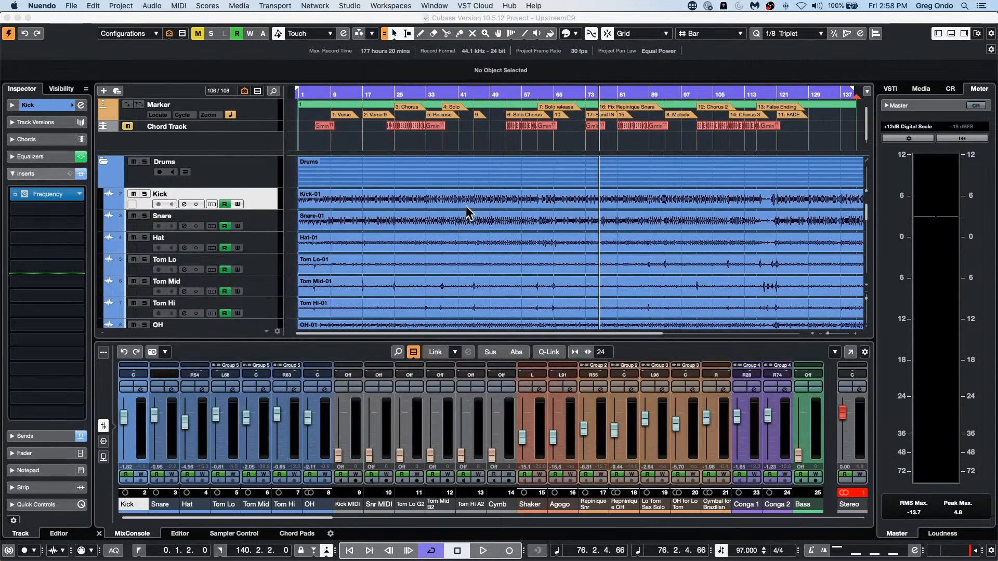
{"action": "left_click", "coordinate": [744, 382]}
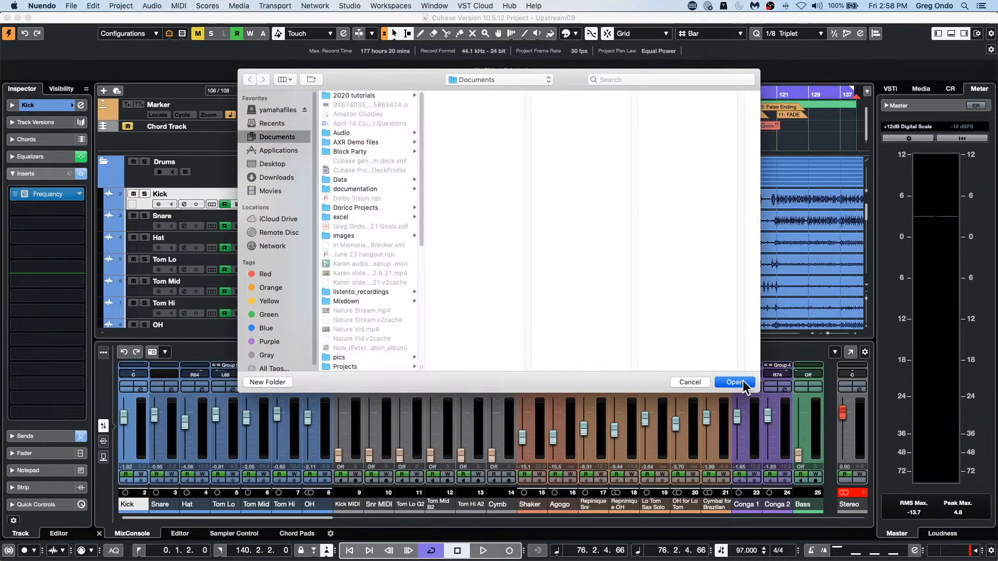
{"action": "right_click", "coordinate": [208, 165]}
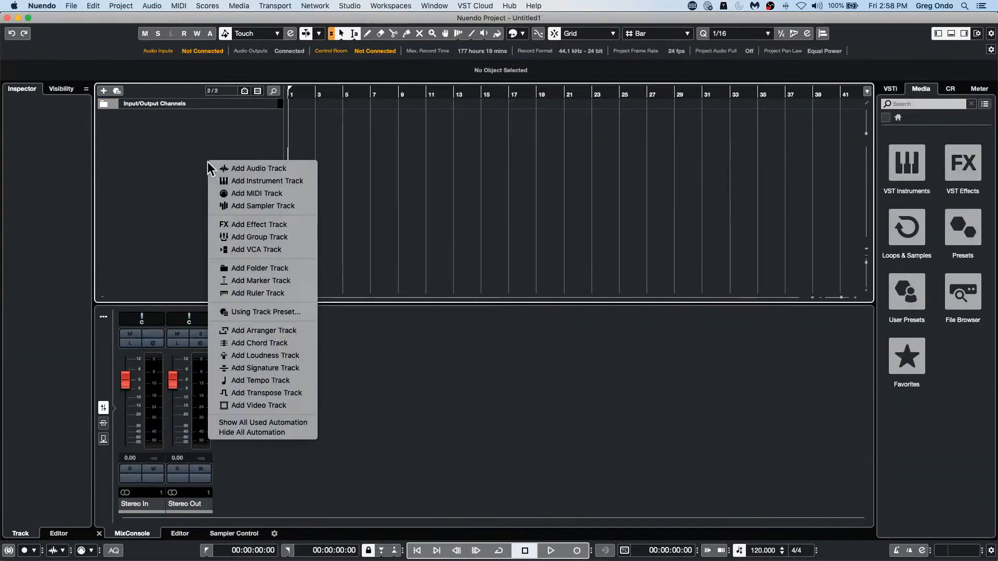
{"action": "left_click", "coordinate": [258, 168]}
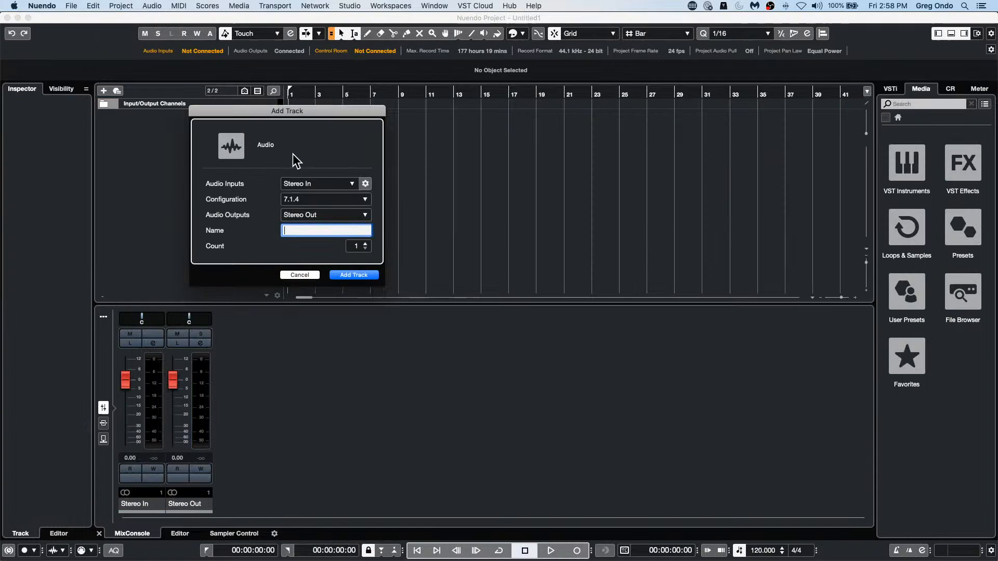
{"action": "left_click", "coordinate": [360, 276]}
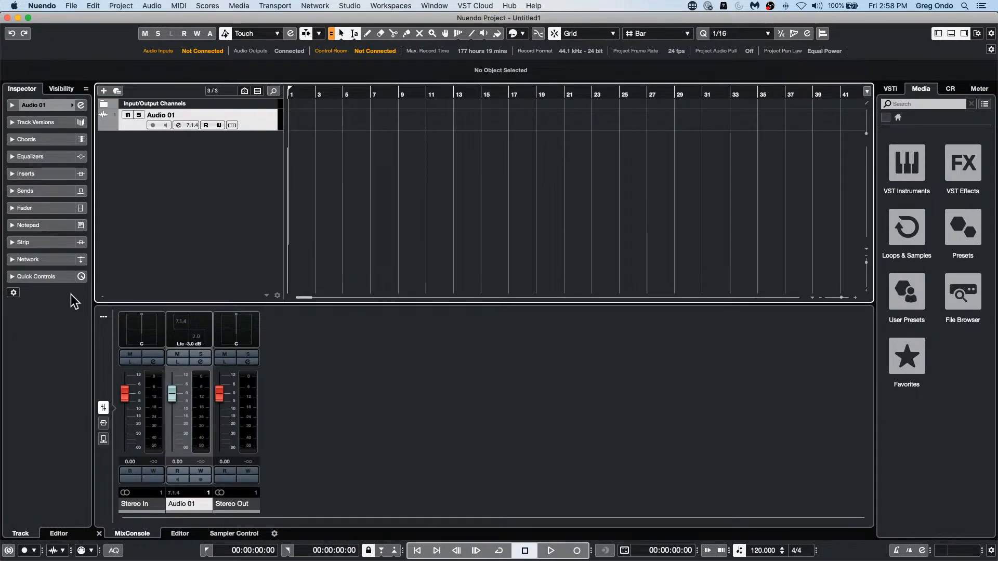
Step: Insert the PostFilter plug-in from the Filter category in the new audio track's first insert slot
{"action": "left_click", "coordinate": [45, 174]}
{"action": "left_click", "coordinate": [53, 195]}
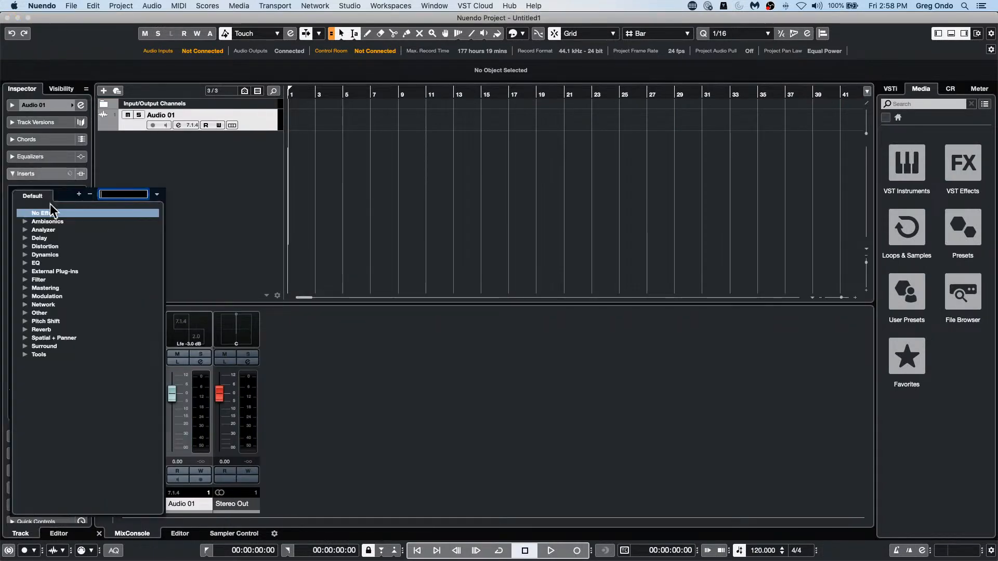
{"action": "left_click", "coordinate": [25, 263]}
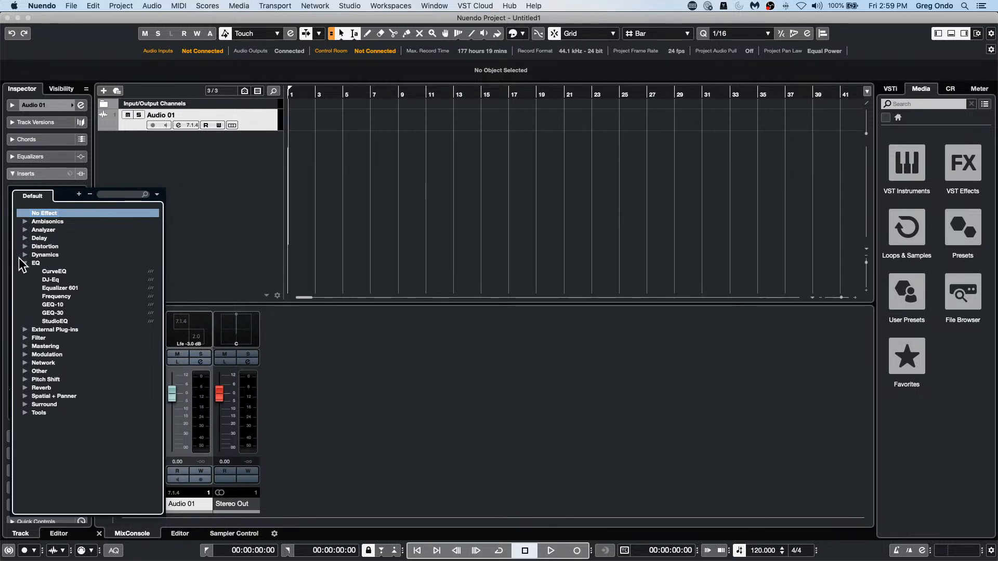
{"action": "left_click", "coordinate": [25, 338]}
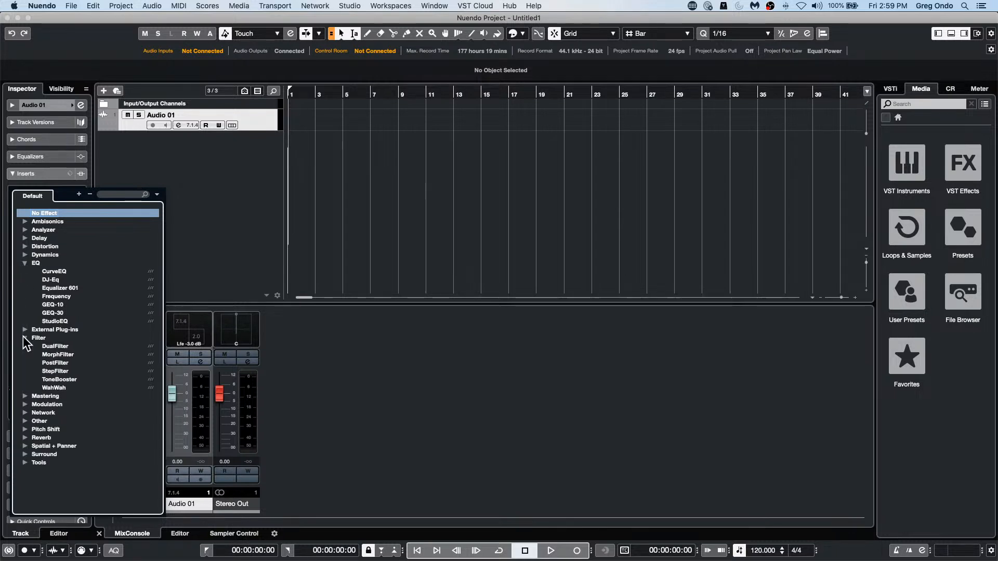
{"action": "left_click", "coordinate": [59, 363]}
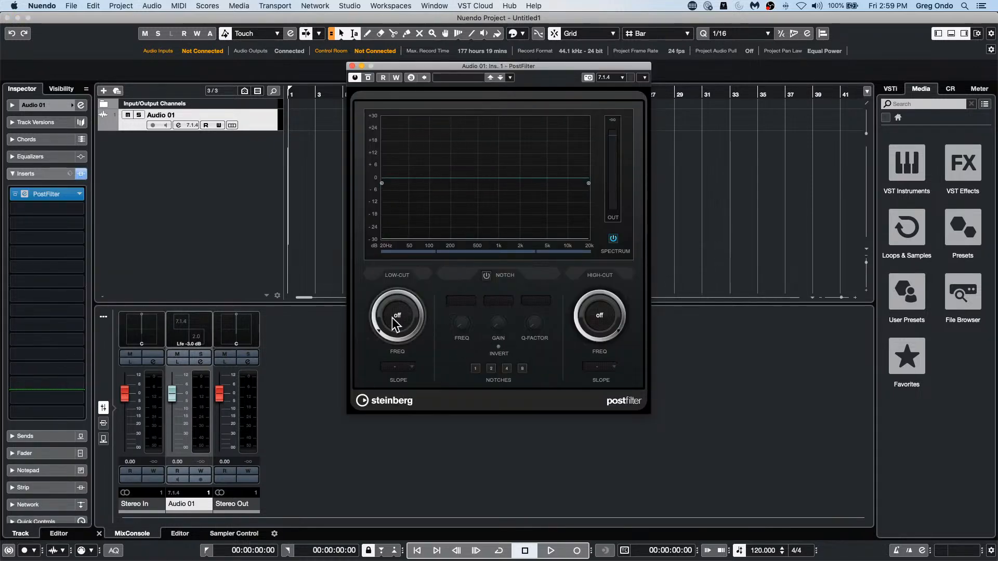
Step: Enable the PostFilter's notch section, choose eight notches and set the notch frequency to 20.0 Hz at -24.0 dB
{"action": "left_click", "coordinate": [486, 275]}
{"action": "left_click_drag", "start_coordinate": [457, 325], "coordinate": [491, 396]}
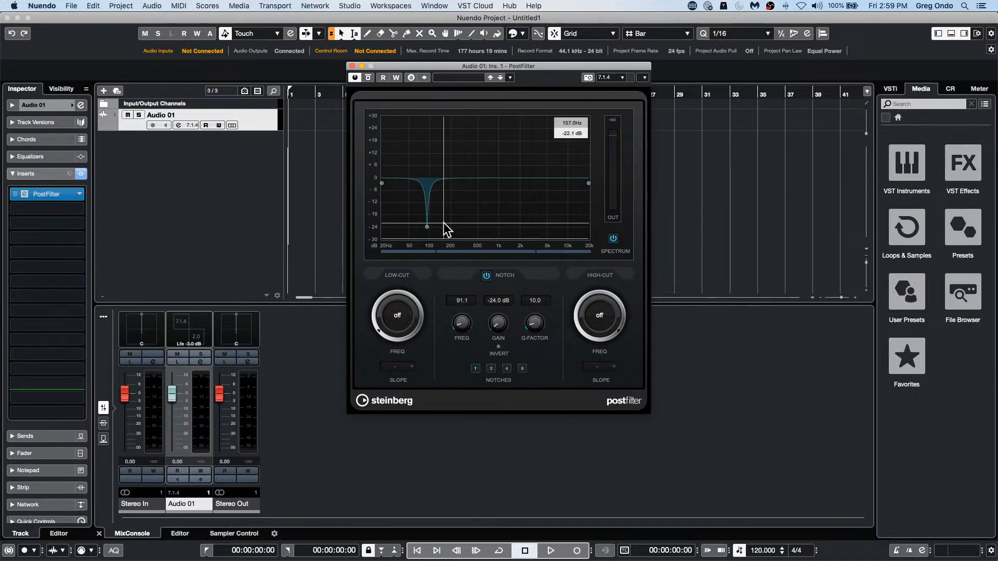
{"action": "left_click", "coordinate": [490, 369]}
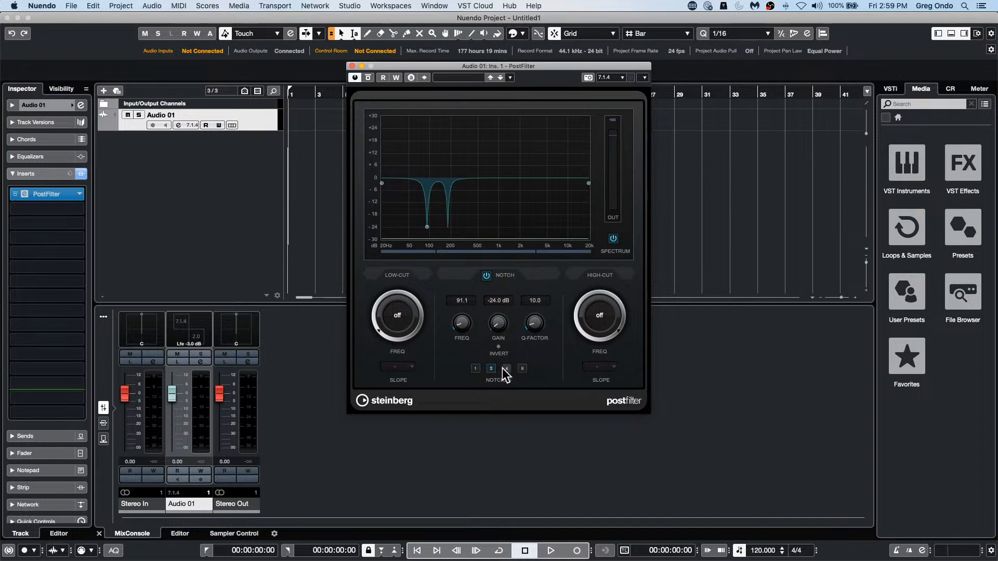
{"action": "left_click", "coordinate": [505, 369]}
{"action": "left_click", "coordinate": [522, 369]}
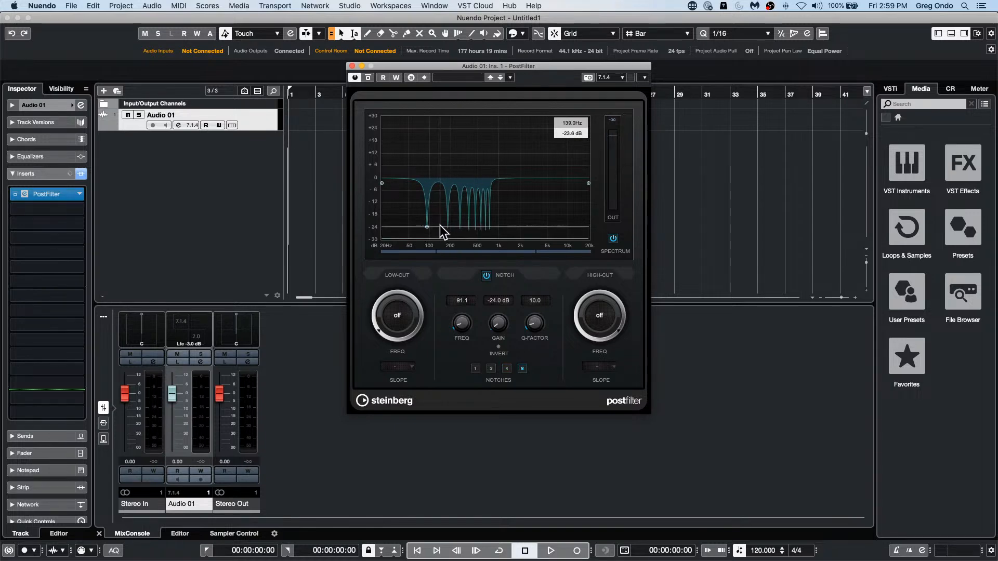
{"action": "scroll", "coordinate": [463, 300], "scroll_direction": "down", "scroll_amount": 10}
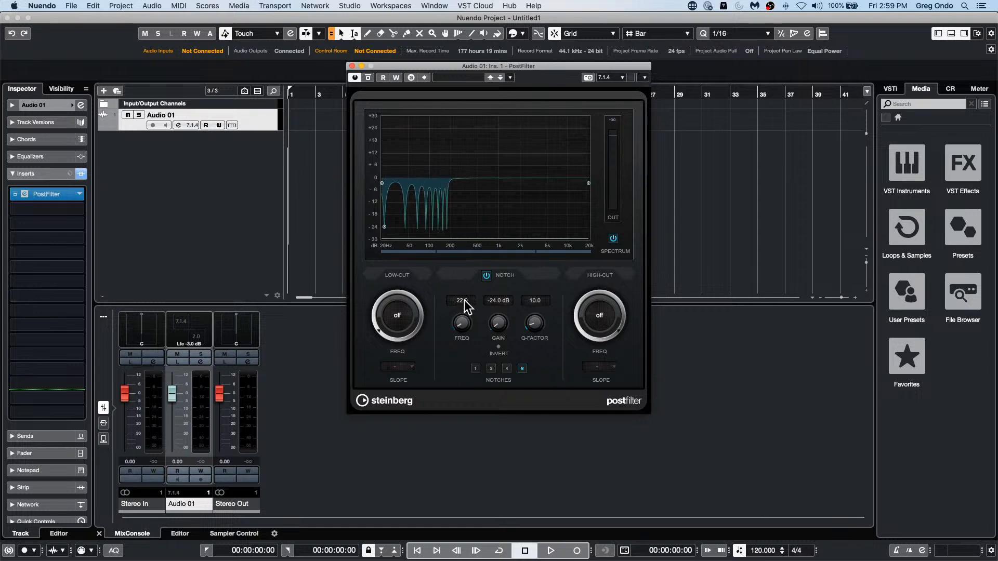
{"action": "scroll", "coordinate": [463, 300], "scroll_direction": "down", "scroll_amount": 2}
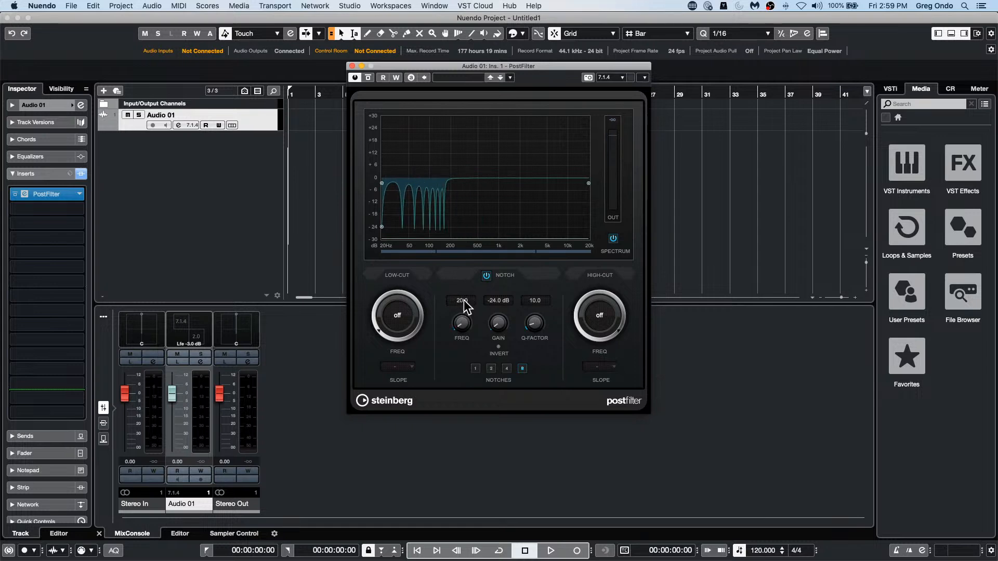
Step: Close the PostFilter window and quit Nuendo without saving the project
{"action": "left_click", "coordinate": [352, 66]}
{"action": "left_click", "coordinate": [41, 5]}
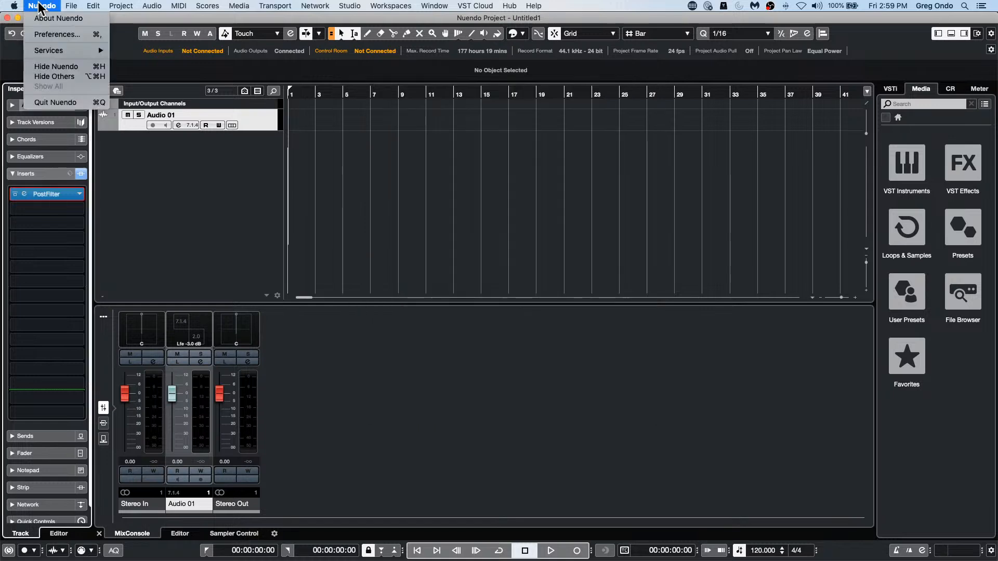
{"action": "left_click", "coordinate": [56, 102]}
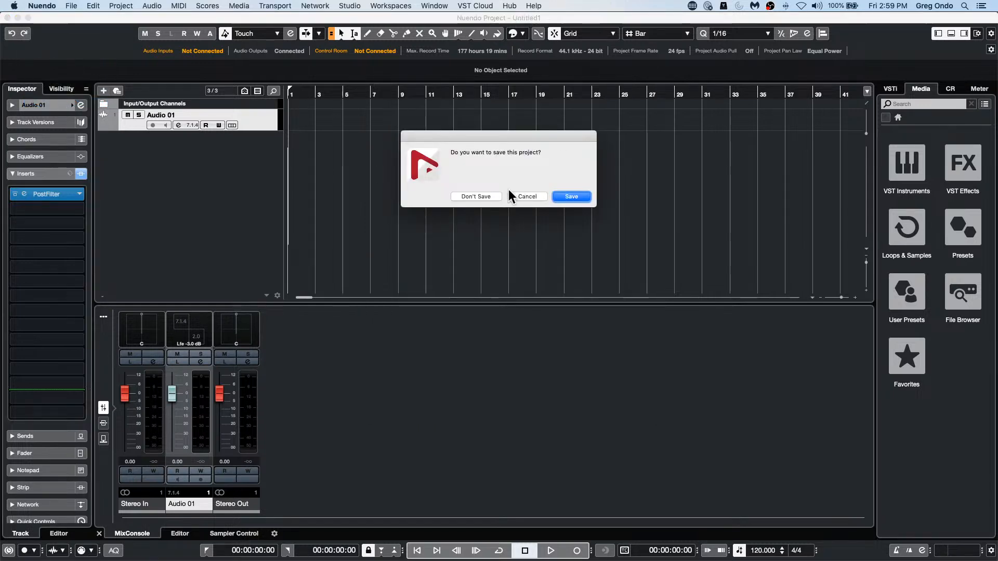
{"action": "left_click", "coordinate": [493, 197]}
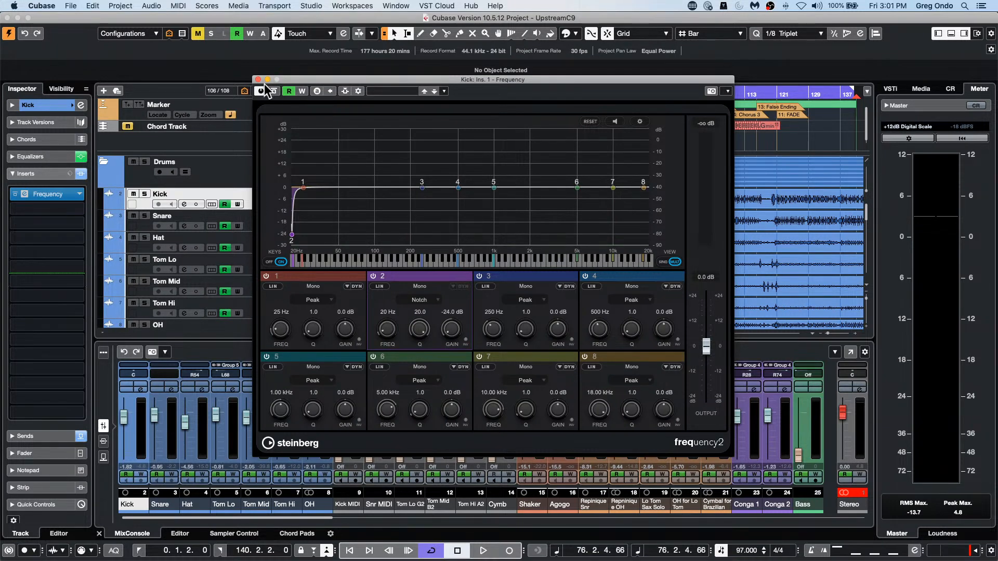
Step: Close the Kick track's Frequency window in Cubase and briefly play back the mix
{"action": "left_click", "coordinate": [259, 79]}
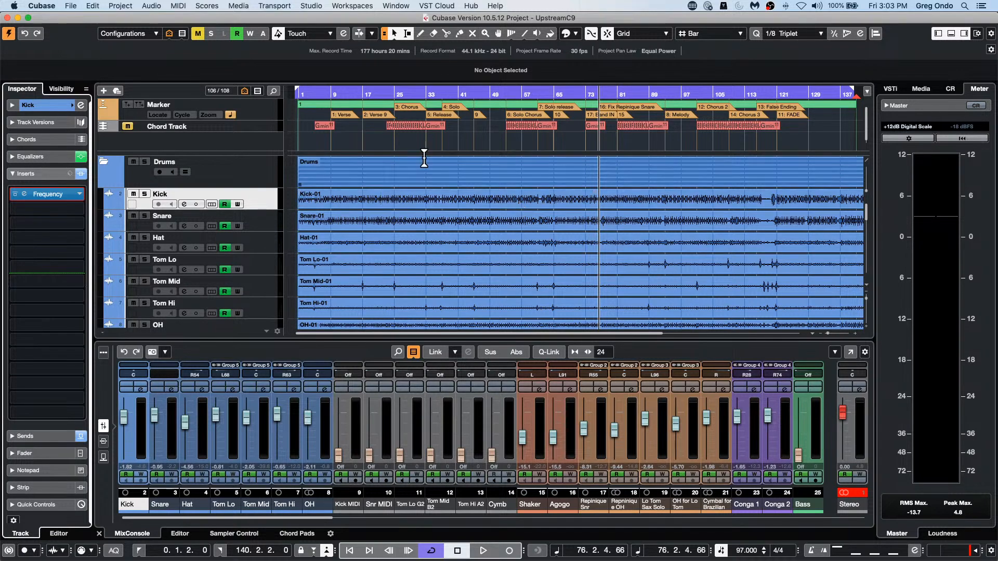
{"action": "key", "text": "space"}
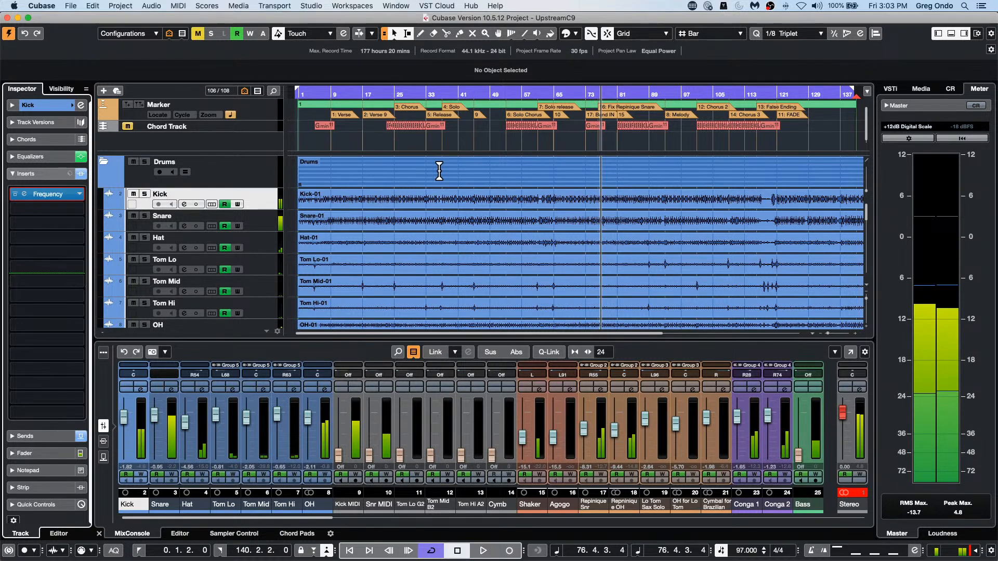
{"action": "right_click", "coordinate": [445, 170]}
{"action": "left_click", "coordinate": [448, 174]}
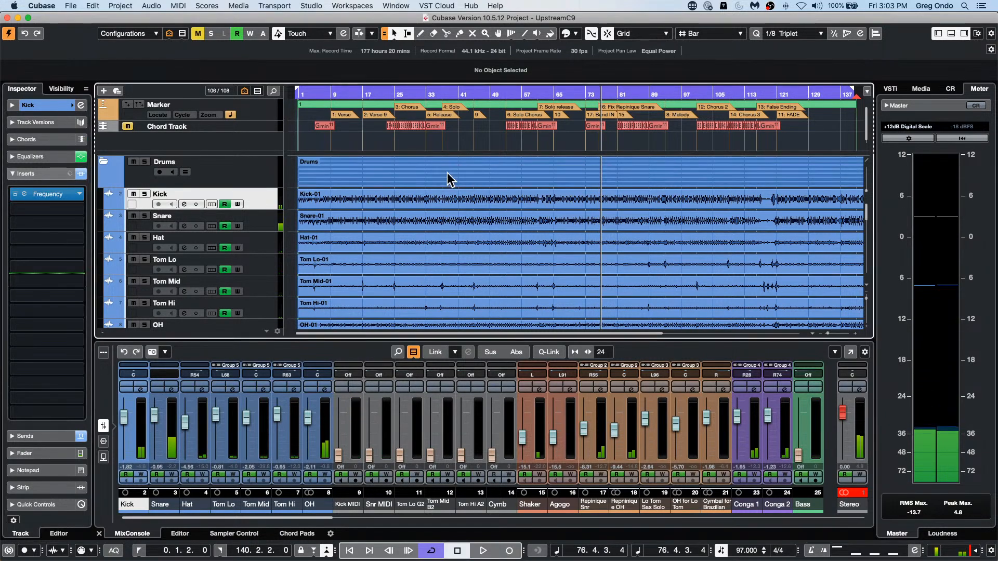
Step: View the channel settings of the Stereo output channel and close them
{"action": "left_click", "coordinate": [859, 389]}
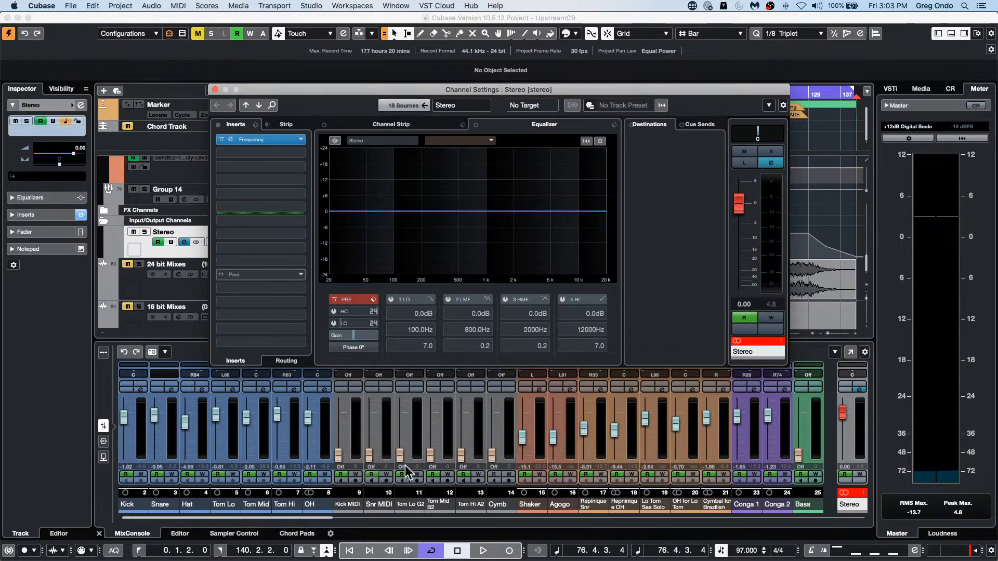
{"action": "left_click", "coordinate": [215, 89]}
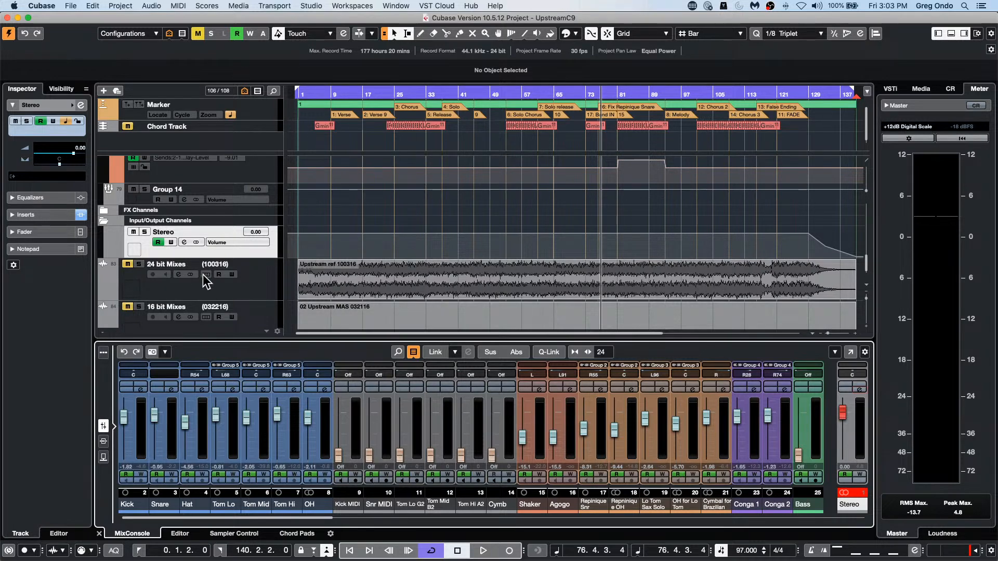
Step: Unmute the 24 bit Mixes track and open its channel settings
{"action": "left_click", "coordinate": [216, 284]}
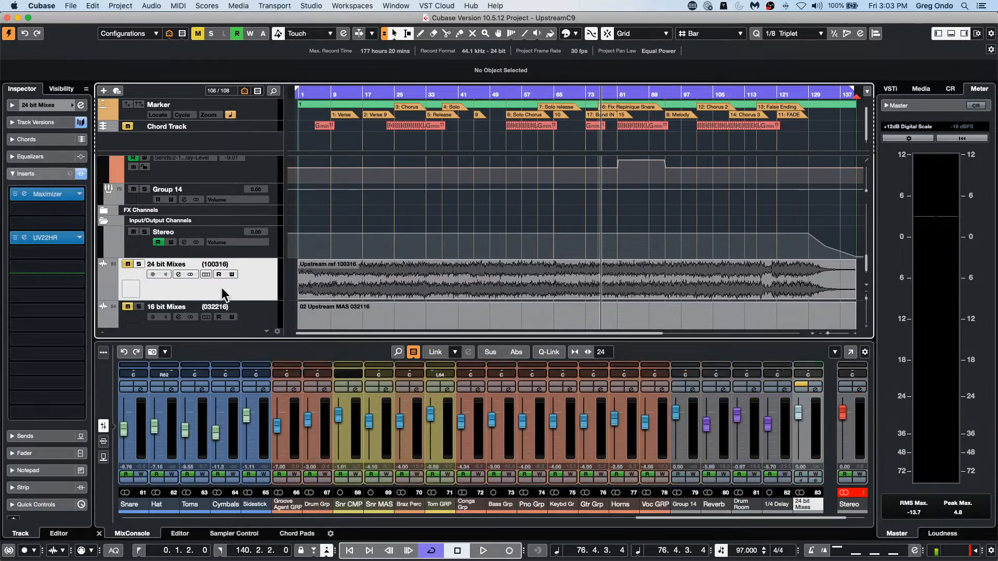
{"action": "left_click", "coordinate": [127, 264]}
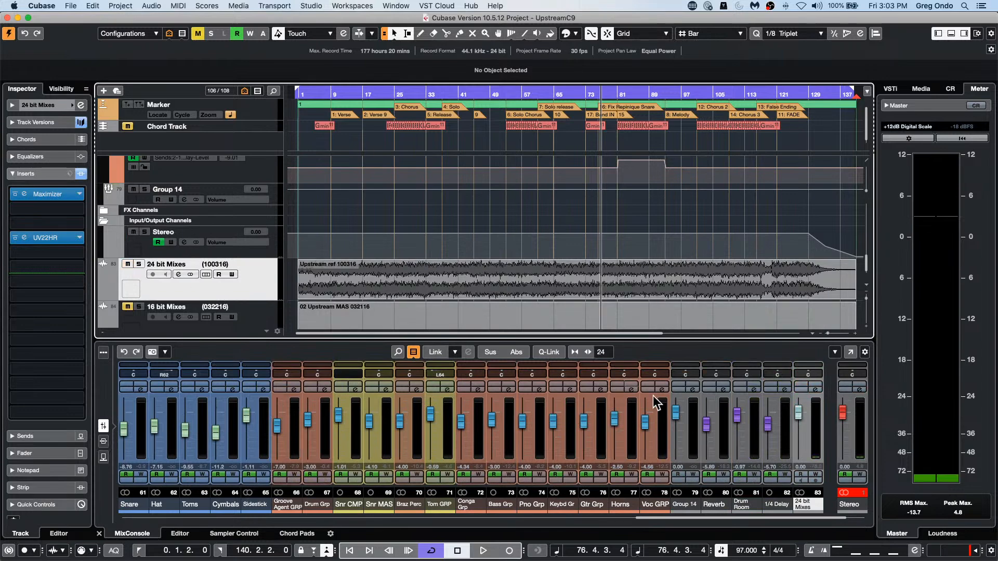
{"action": "left_click_drag", "start_coordinate": [665, 518], "coordinate": [694, 517]}
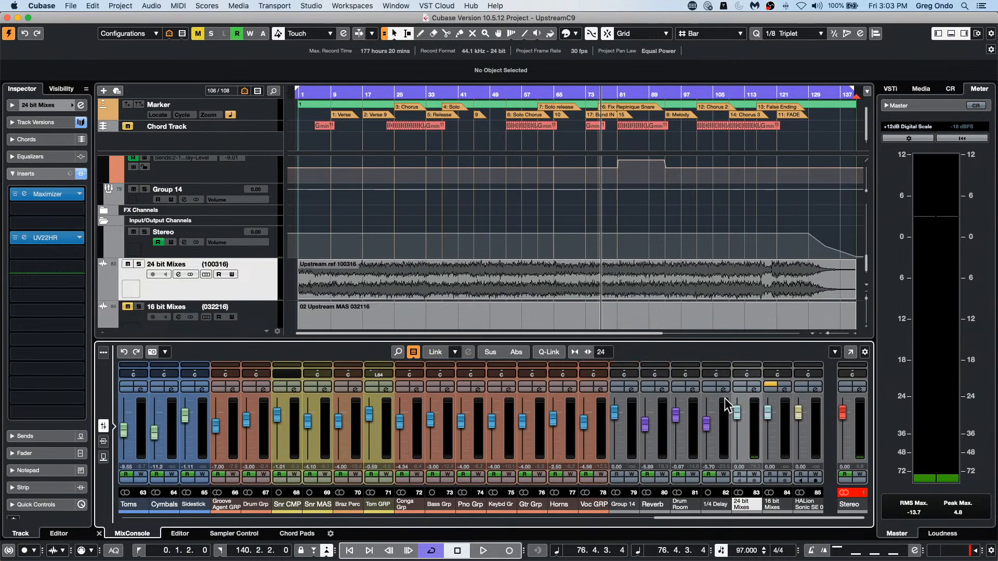
{"action": "left_click", "coordinate": [755, 389]}
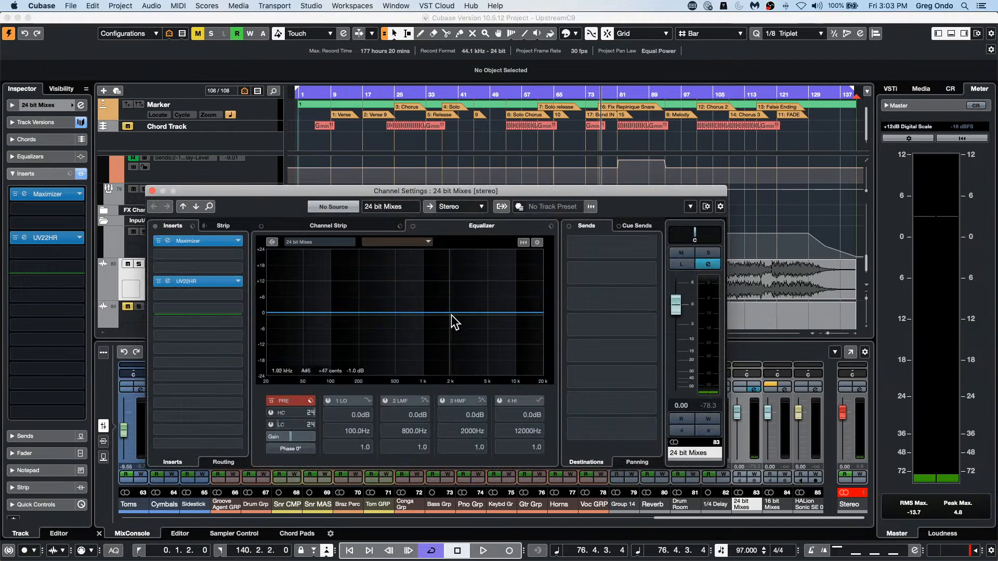
Step: On the 24 bit Mixes equalizer, boost band 3 by about 6.7 dB near 6393 Hz and cut band 1 to -24.0 dB near 93.5 Hz
{"action": "left_click_drag", "start_coordinate": [492, 312], "coordinate": [499, 296]}
{"action": "left_click_drag", "start_coordinate": [305, 316], "coordinate": [328, 376]}
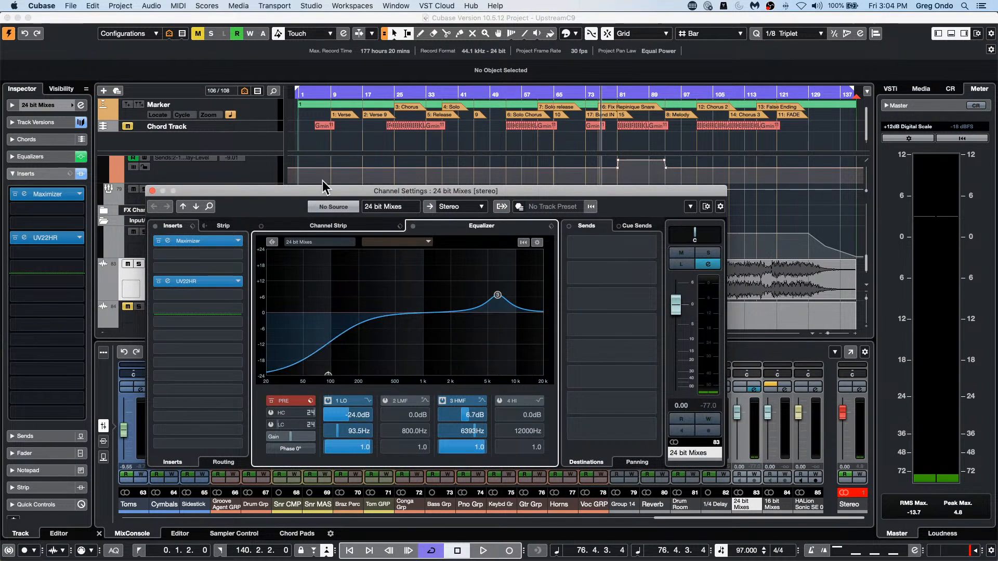
{"action": "left_click_drag", "start_coordinate": [324, 187], "coordinate": [452, 223]}
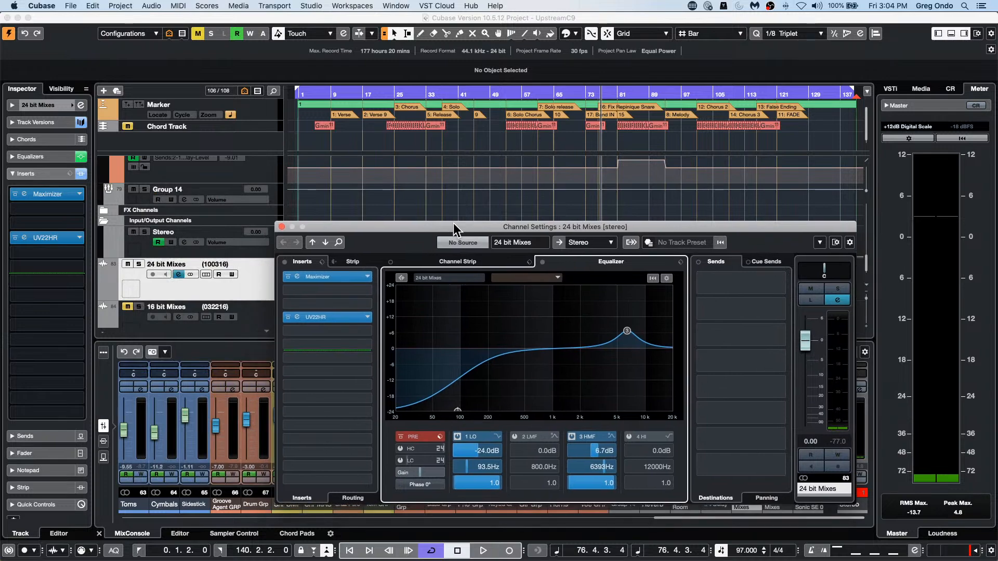
{"action": "left_click", "coordinate": [281, 226]}
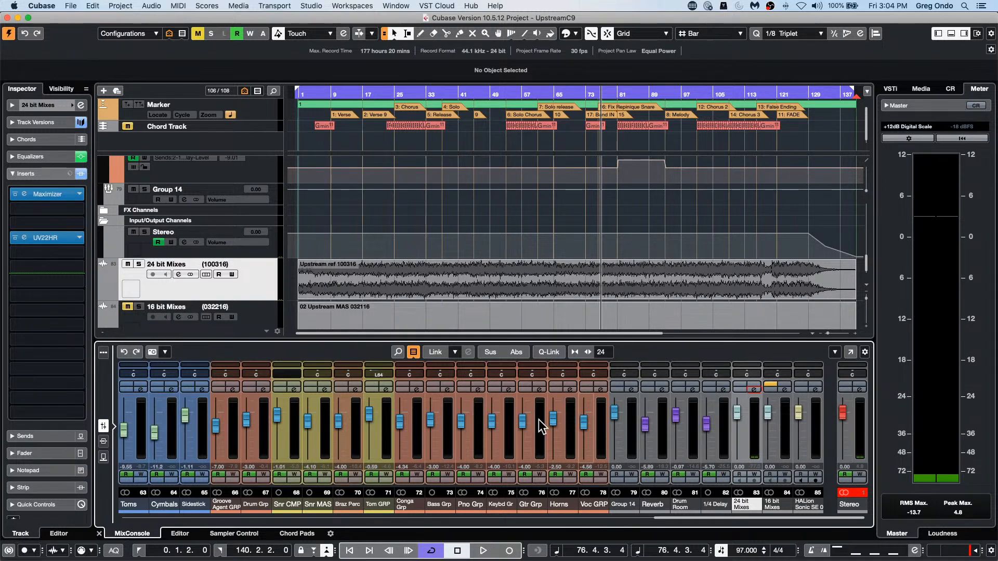
Step: View the channel settings of the 16 bit Mixes track
{"action": "left_click", "coordinate": [784, 389]}
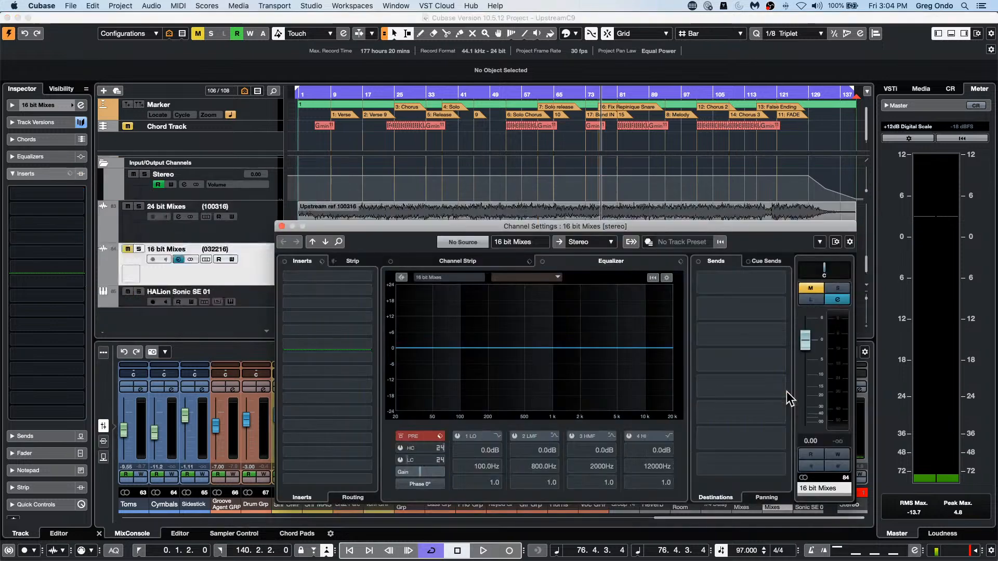
{"action": "left_click", "coordinate": [282, 227]}
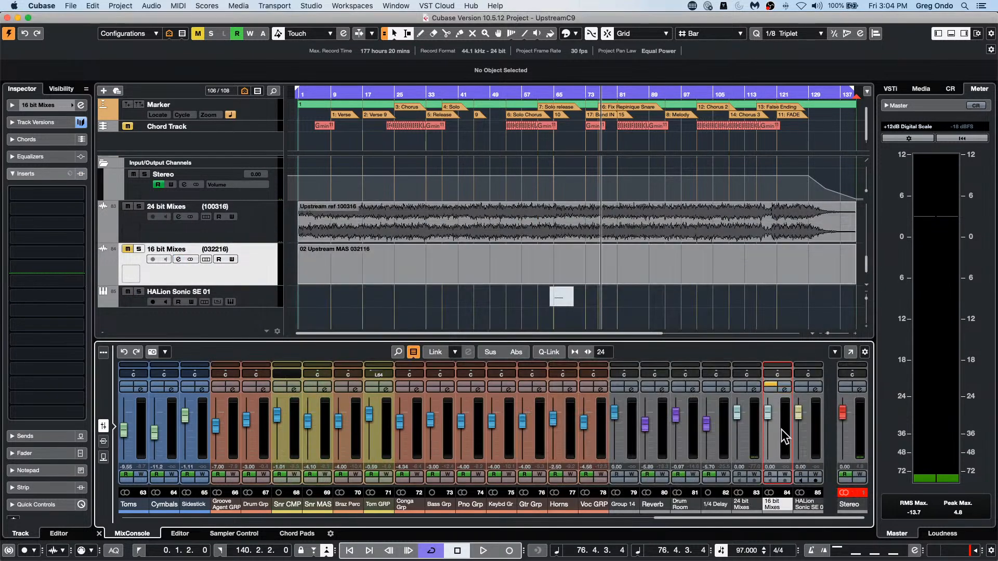
{"action": "left_click", "coordinate": [784, 389]}
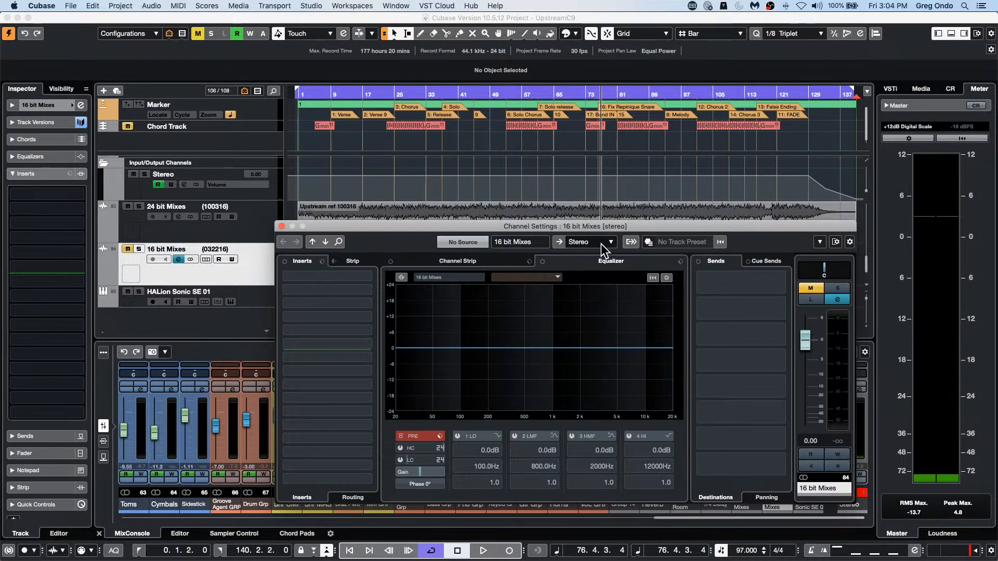
Step: Select the 24 bit Mixes track and bring its channel settings back up to view the equalizer curve
{"action": "left_click", "coordinate": [235, 234]}
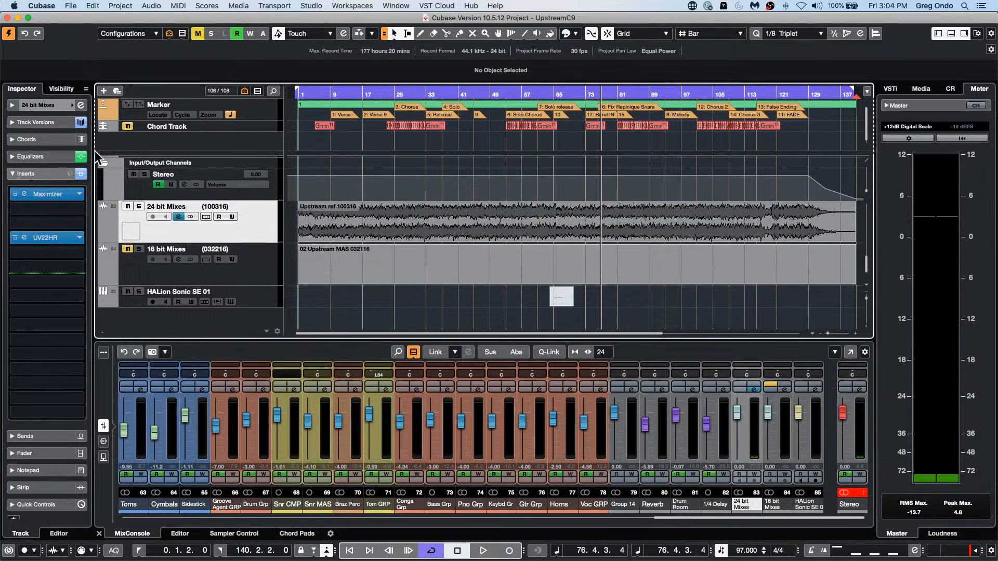
{"action": "left_click", "coordinate": [81, 107]}
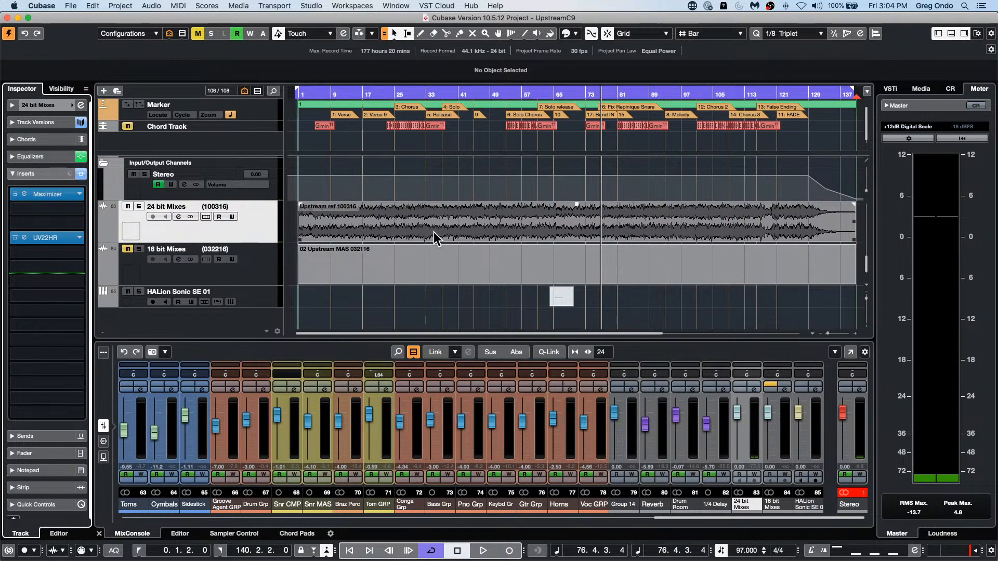
{"action": "left_click", "coordinate": [81, 105]}
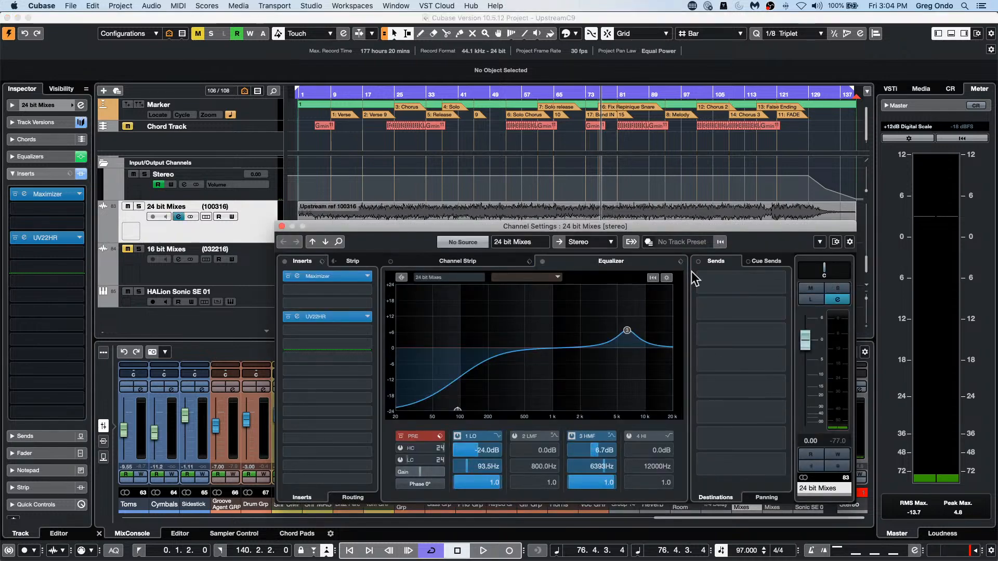
Step: Set the output routing of the 24 bit Mixes channel to No Bus and show its cue sends
{"action": "left_click", "coordinate": [586, 243]}
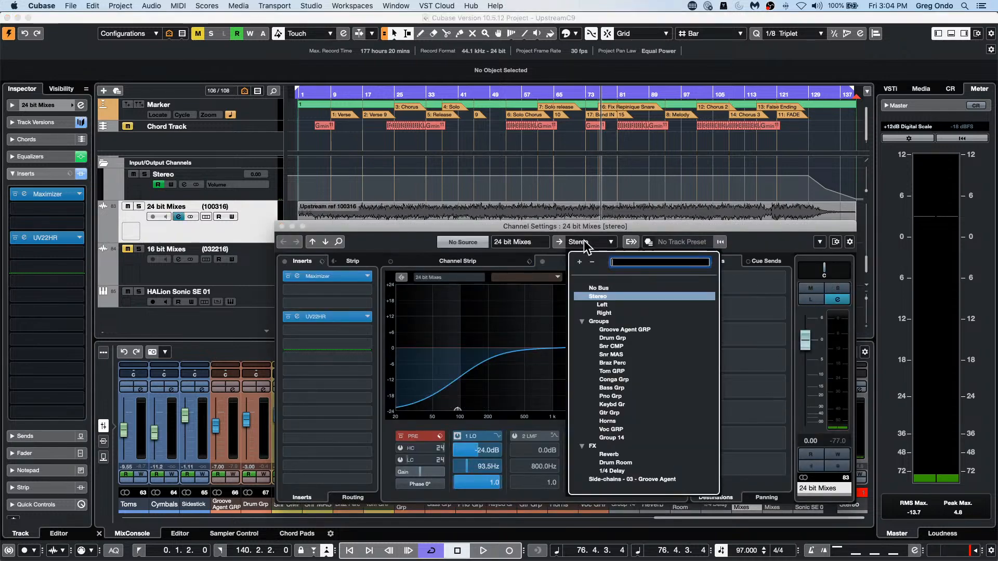
{"action": "left_click", "coordinate": [593, 289]}
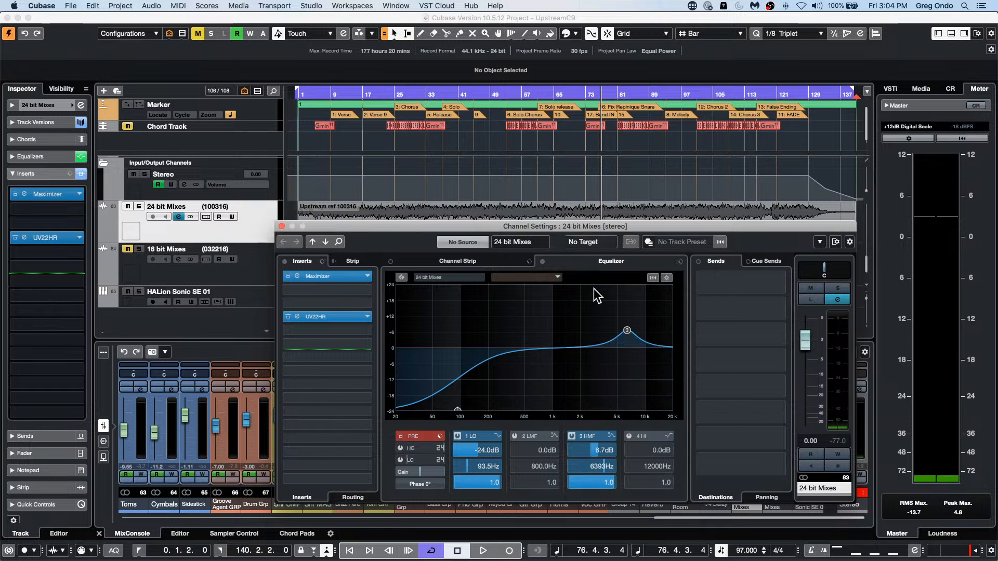
{"action": "left_click", "coordinate": [771, 262]}
Step: Examine the Control Room setup in Audio Connections, including the reference cue channel, and close the connections and channel settings windows
{"action": "left_click", "coordinate": [309, 6]}
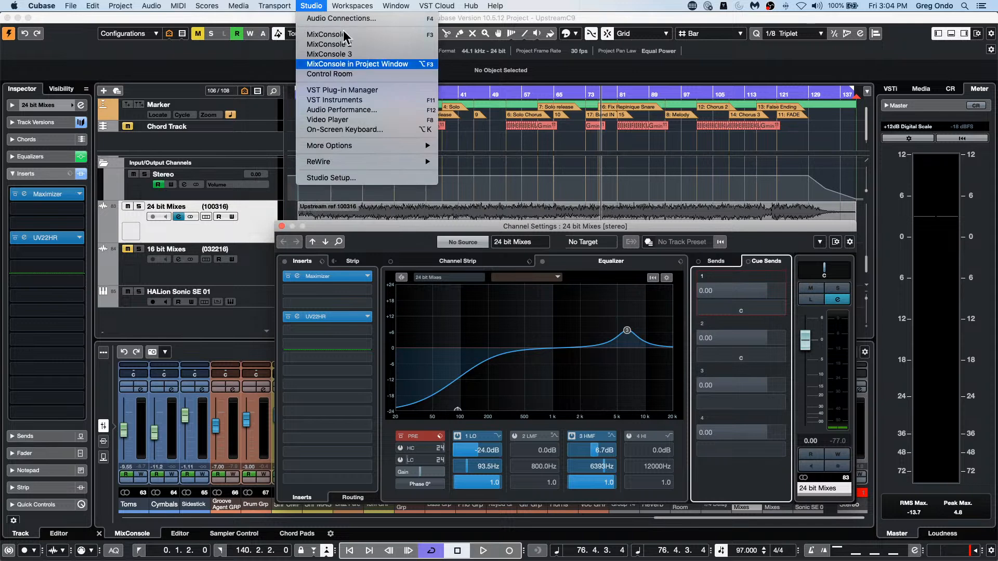
{"action": "left_click", "coordinate": [309, 20]}
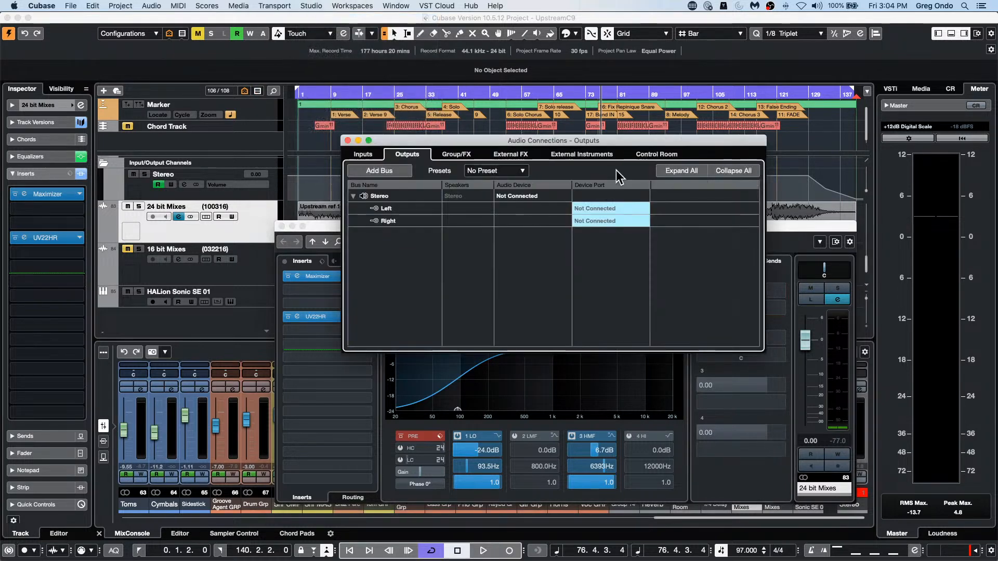
{"action": "left_click", "coordinate": [655, 153]}
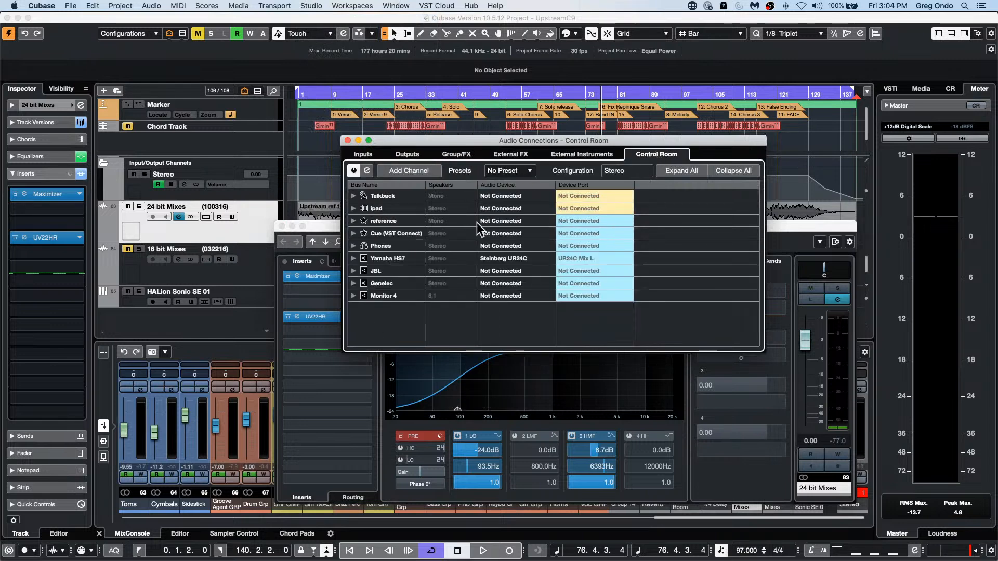
{"action": "right_click", "coordinate": [372, 223]}
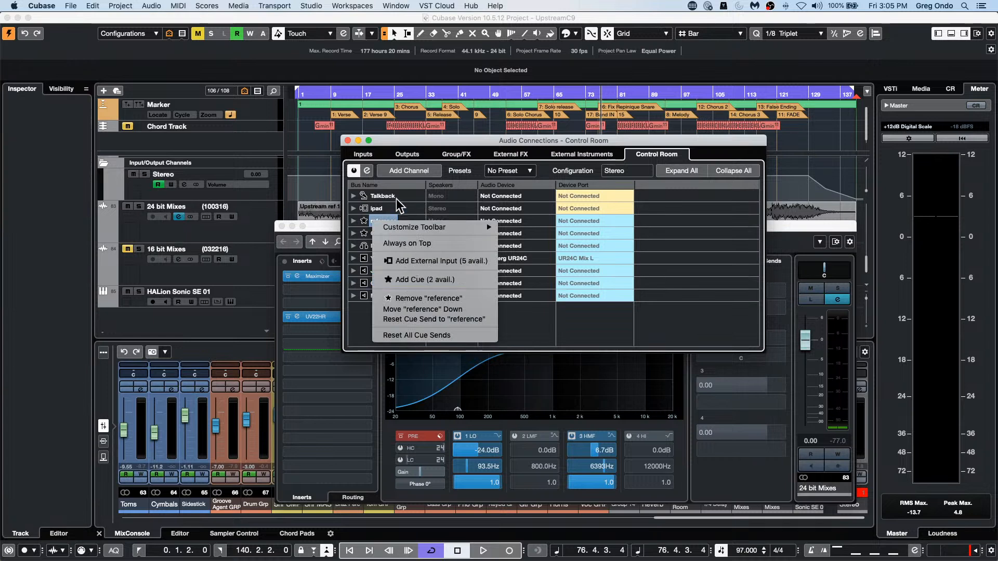
{"action": "left_click", "coordinate": [412, 149]}
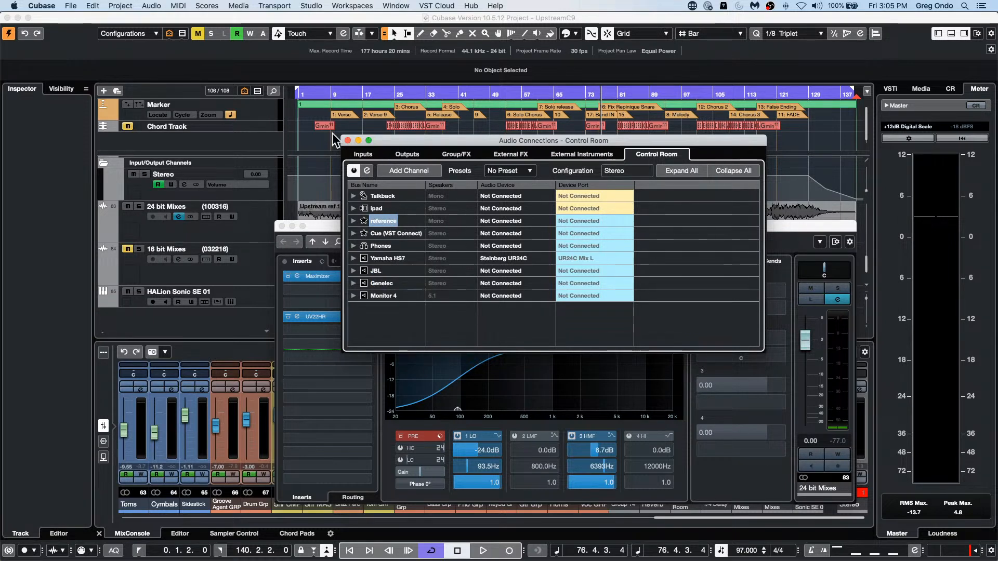
{"action": "left_click", "coordinate": [348, 140]}
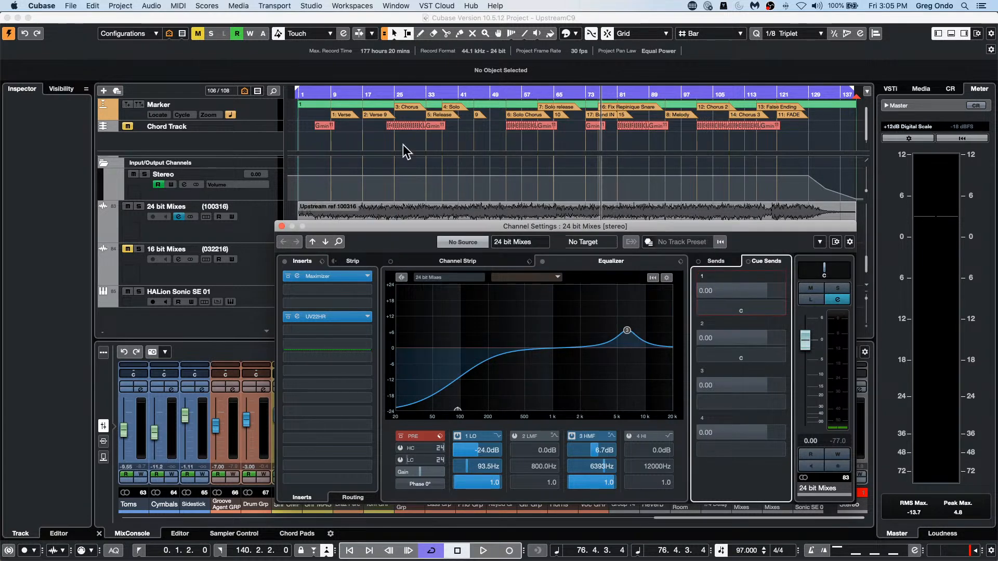
{"action": "left_click", "coordinate": [311, 6]}
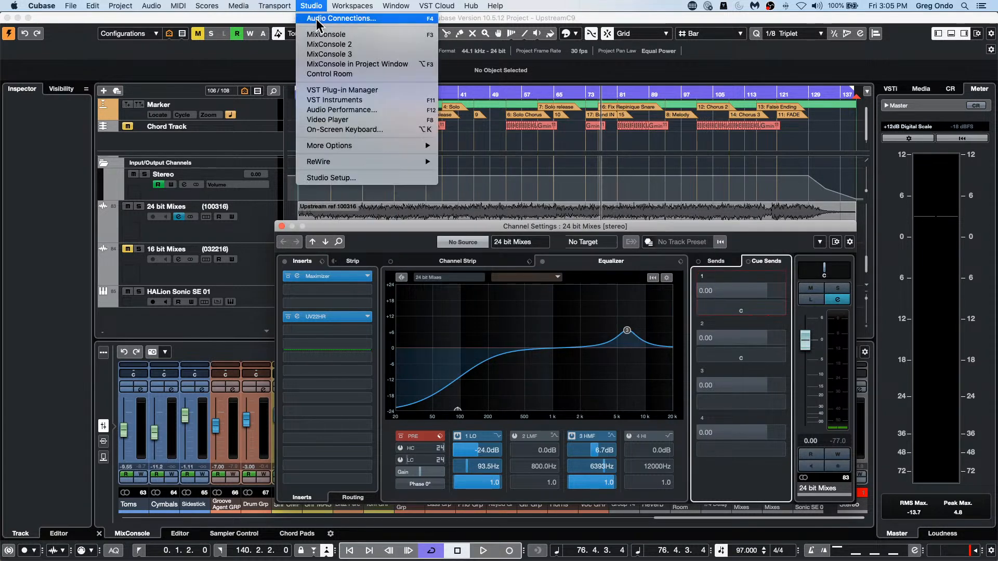
{"action": "left_click", "coordinate": [317, 19]}
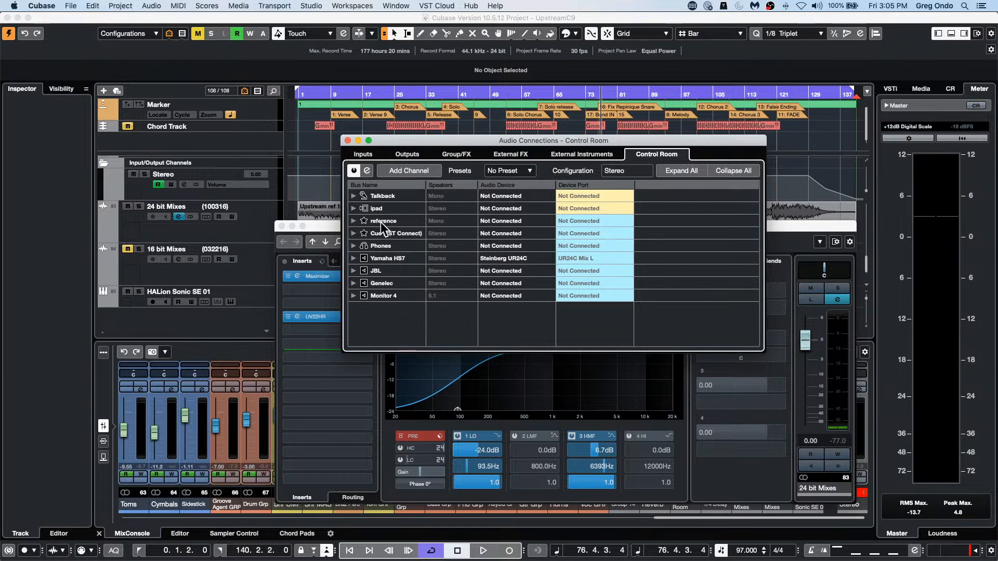
{"action": "left_click", "coordinate": [347, 141]}
{"action": "left_click", "coordinate": [281, 227]}
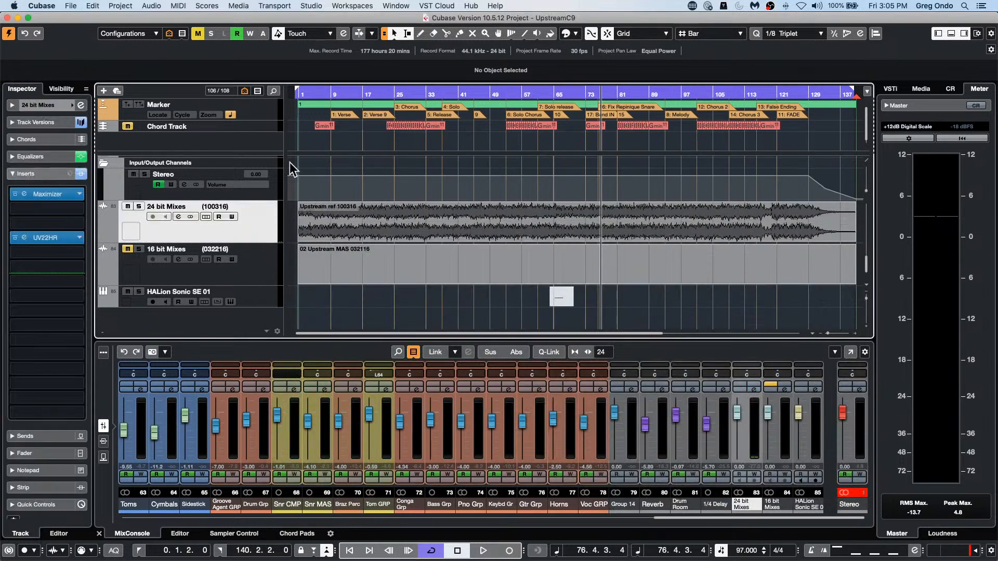
Step: Reopen the 24 bit Mixes channel settings and activate its first cue send
{"action": "left_click", "coordinate": [80, 106]}
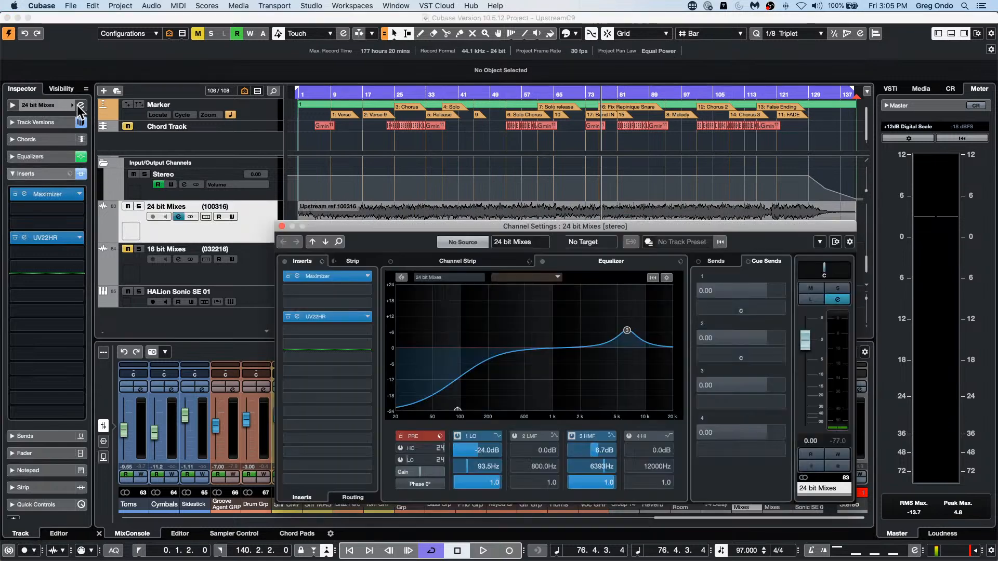
{"action": "left_click", "coordinate": [716, 260]}
{"action": "left_click", "coordinate": [750, 263]}
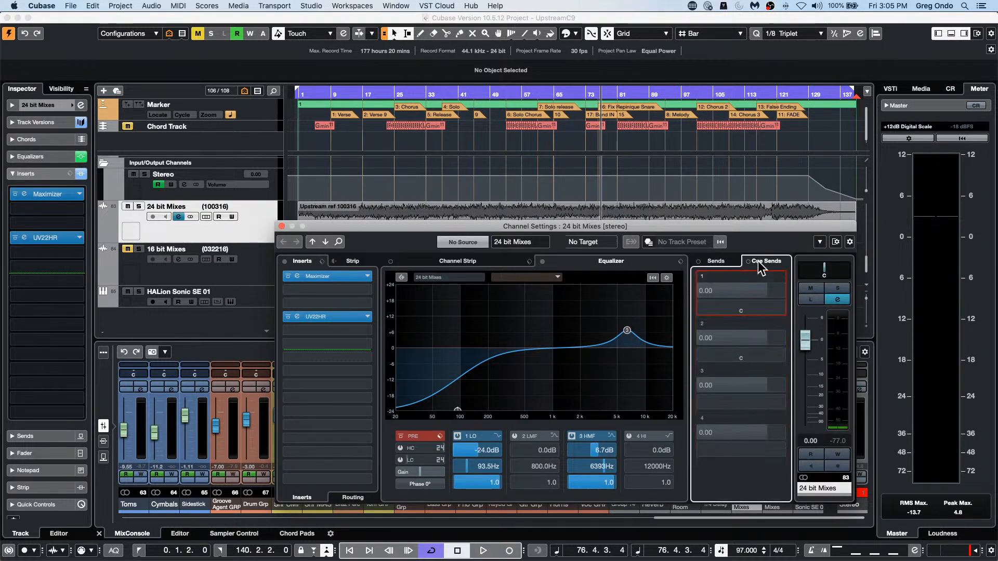
{"action": "left_click", "coordinate": [701, 290]}
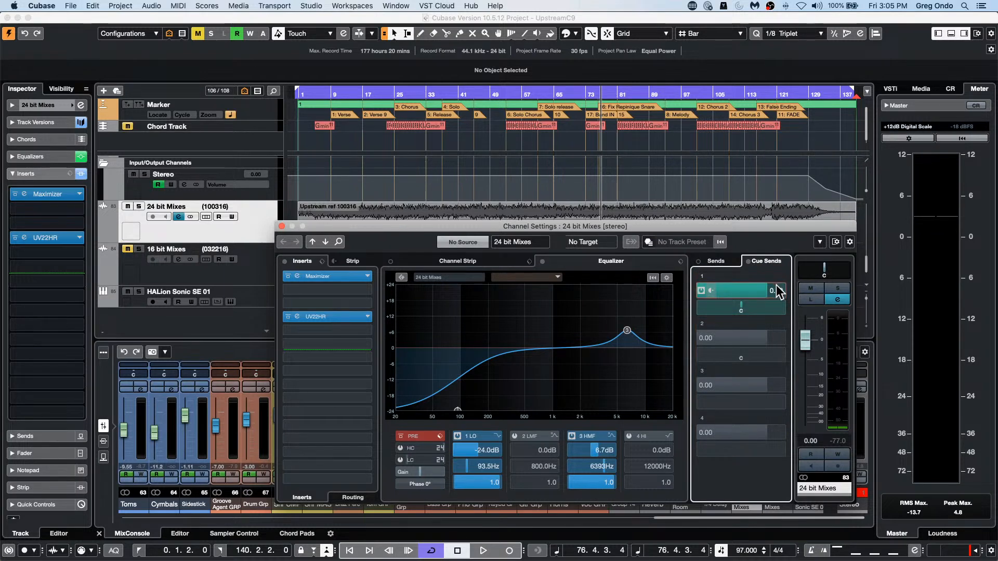
Step: Show the Control Room, play the project from about bar 16, and set the main monitor level to about -9.36 dB
{"action": "left_click", "coordinate": [949, 89]}
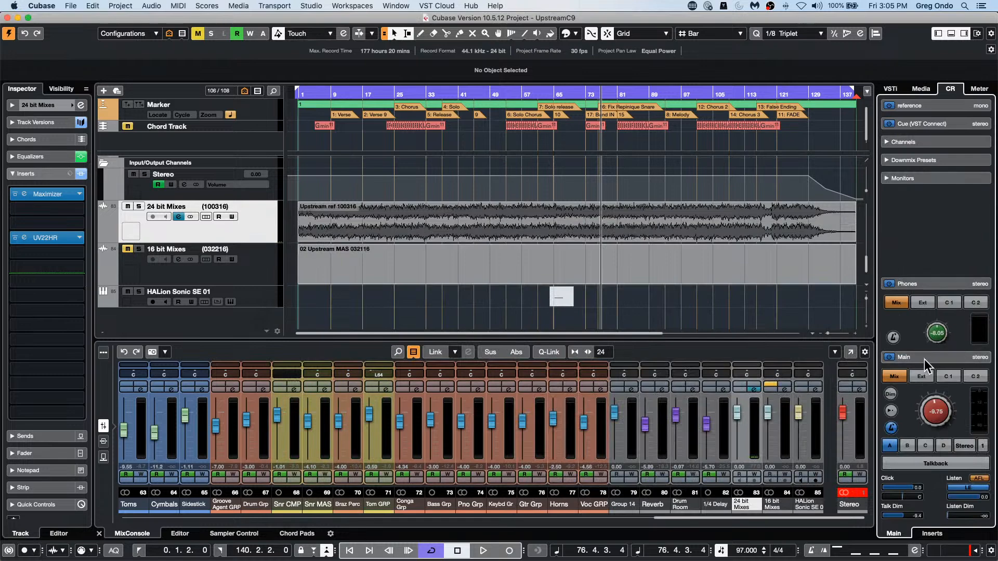
{"action": "scroll", "coordinate": [927, 418], "scroll_direction": "down", "scroll_amount": 5}
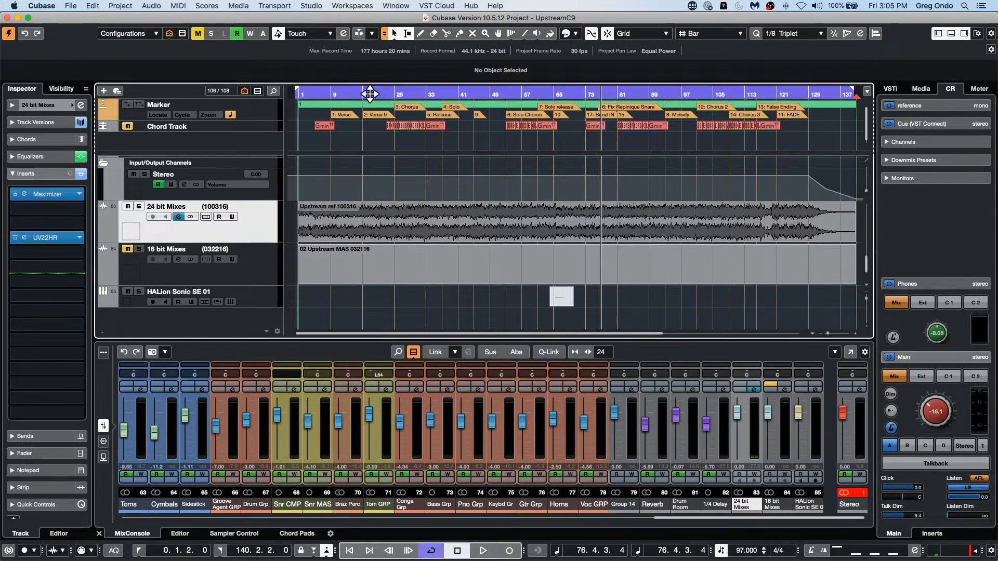
{"action": "left_click", "coordinate": [358, 94]}
{"action": "key", "text": "space"}
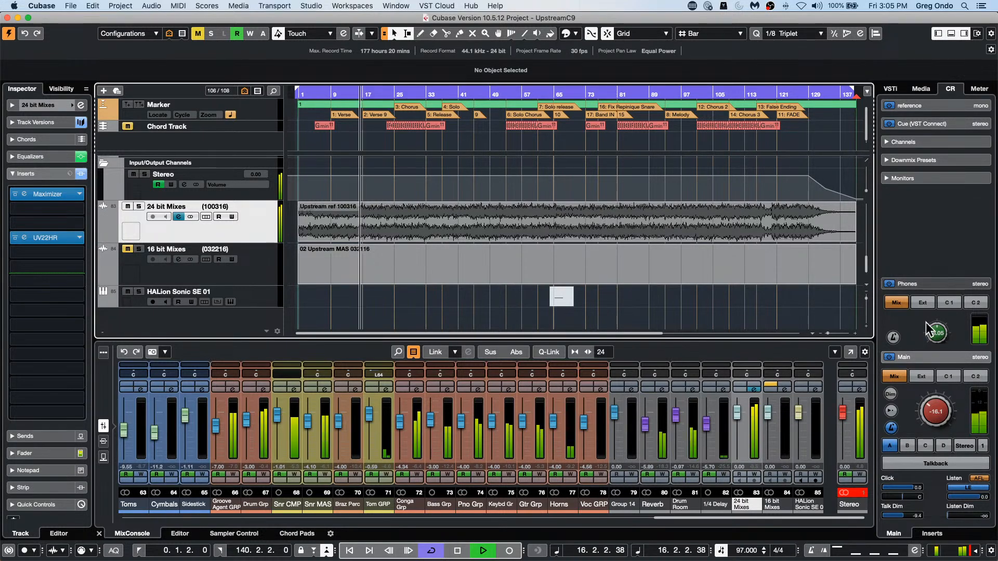
{"action": "left_click_drag", "start_coordinate": [942, 414], "coordinate": [943, 388]}
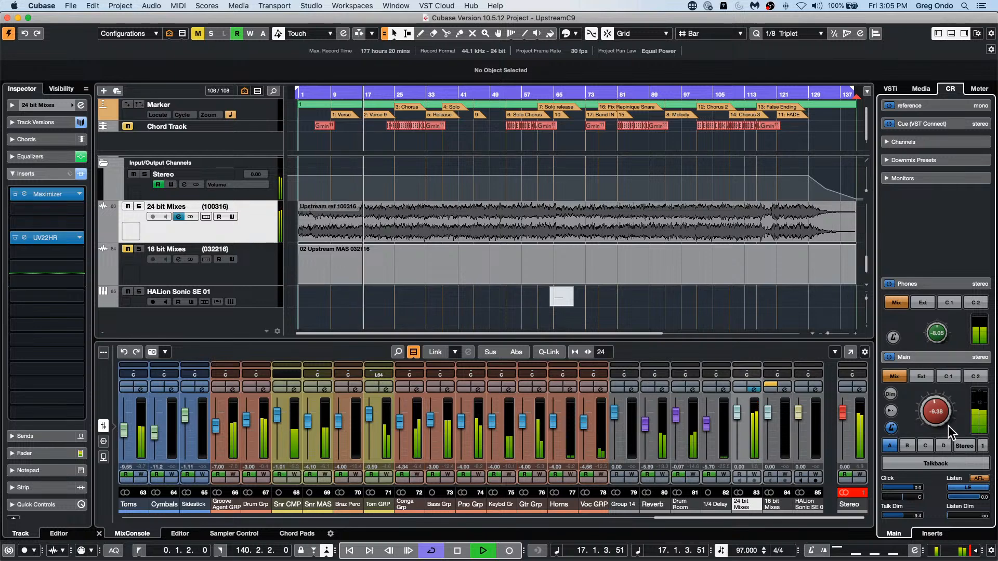
Step: Compare the reference with the mix by alternating the main monitor source between Cue 1 and Mix, ending on Mix, and stop playback
{"action": "left_click", "coordinate": [951, 376]}
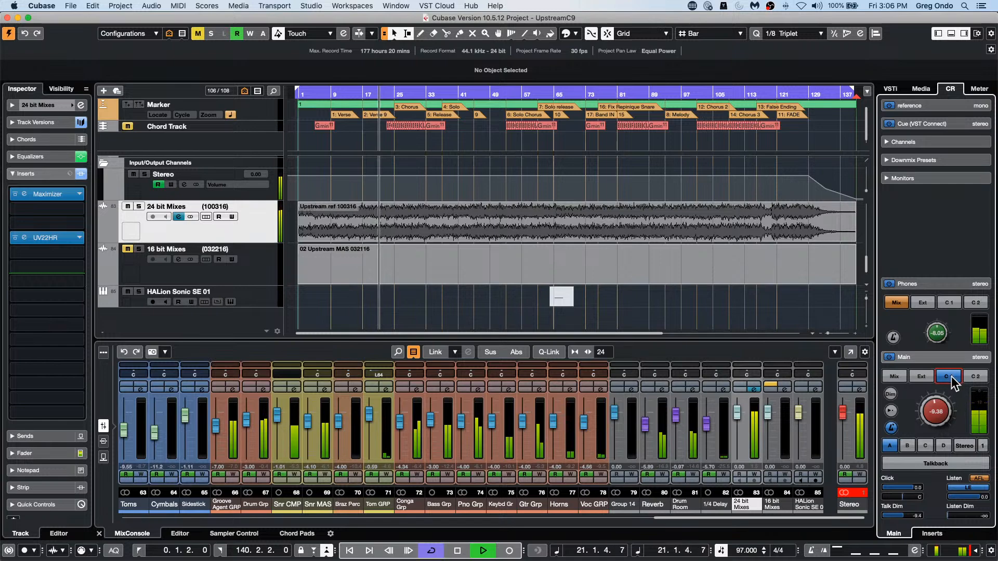
{"action": "left_click", "coordinate": [893, 377]}
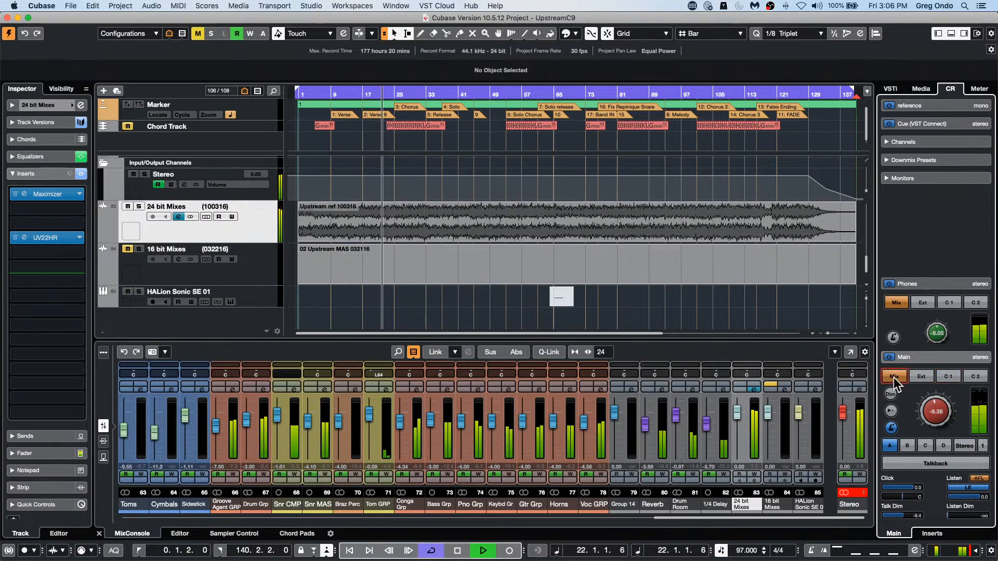
{"action": "left_click", "coordinate": [947, 378]}
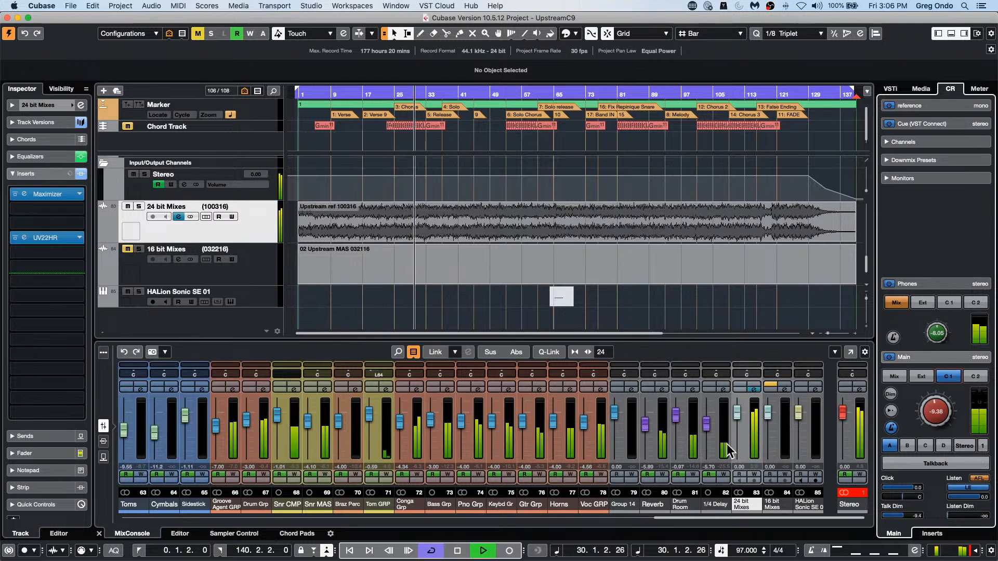
{"action": "left_click", "coordinate": [894, 375]}
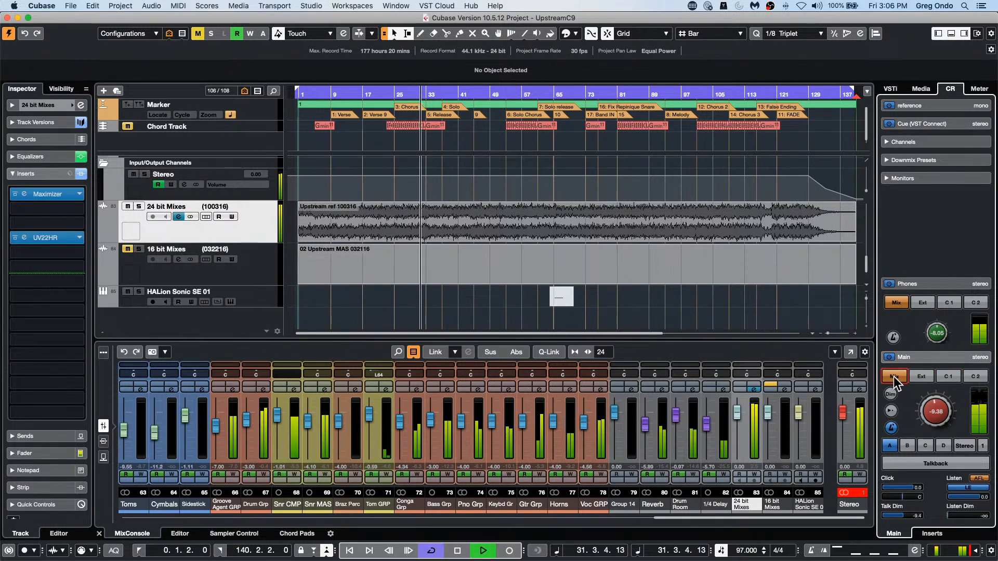
{"action": "left_click", "coordinate": [957, 377]}
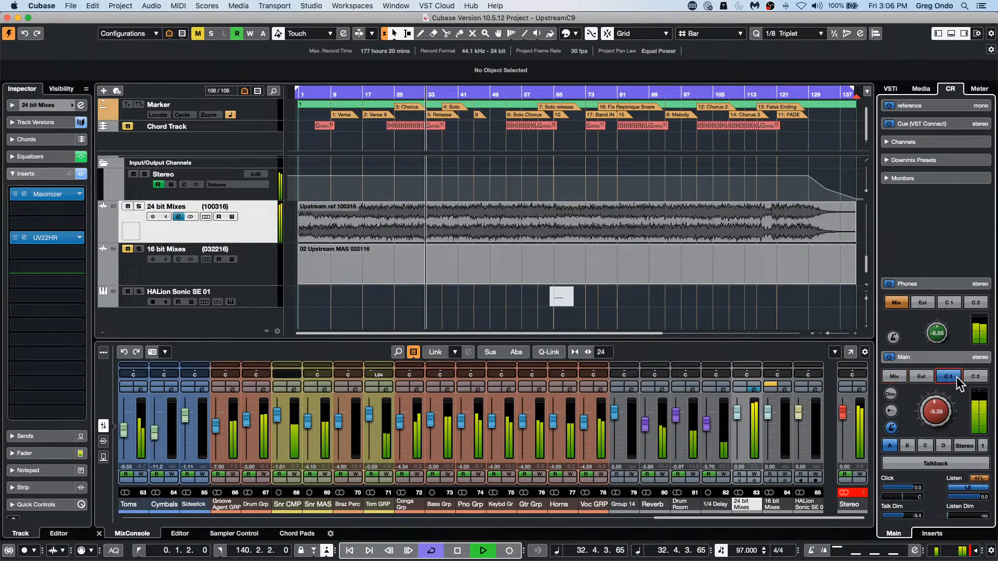
{"action": "left_click", "coordinate": [897, 375]}
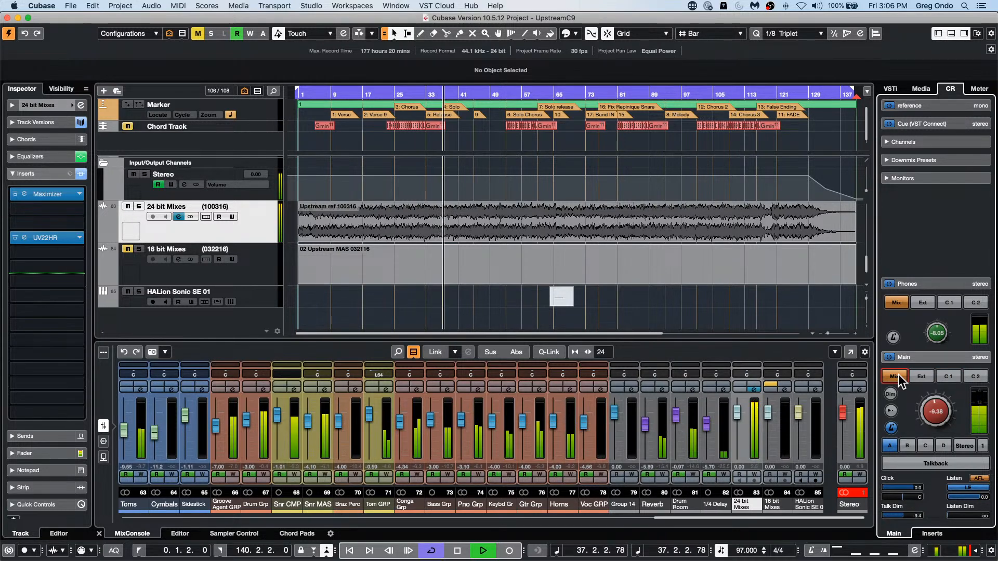
{"action": "key", "text": "space"}
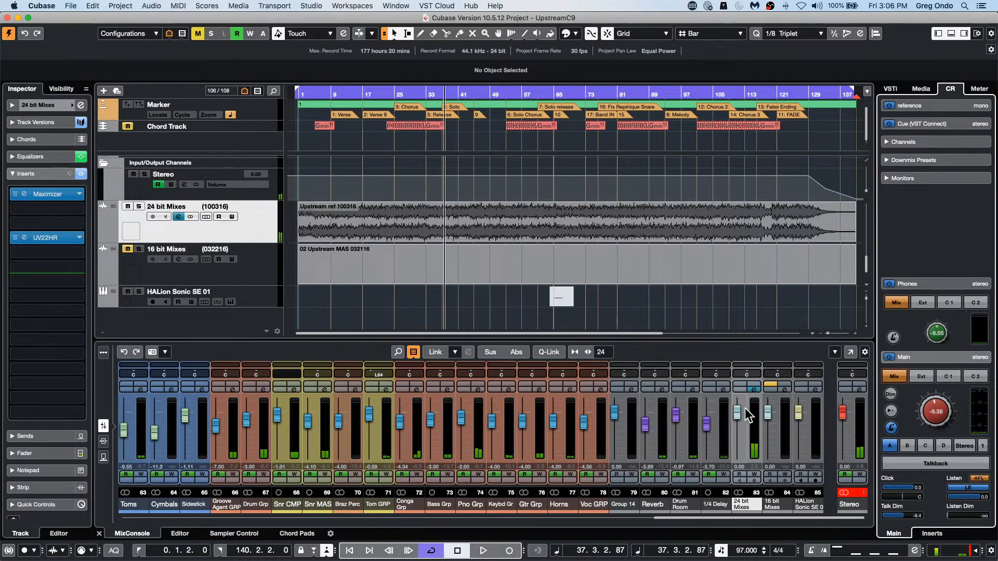
Step: Review the cue send in the 24 bit Mixes channel settings and close the window
{"action": "left_click", "coordinate": [756, 394]}
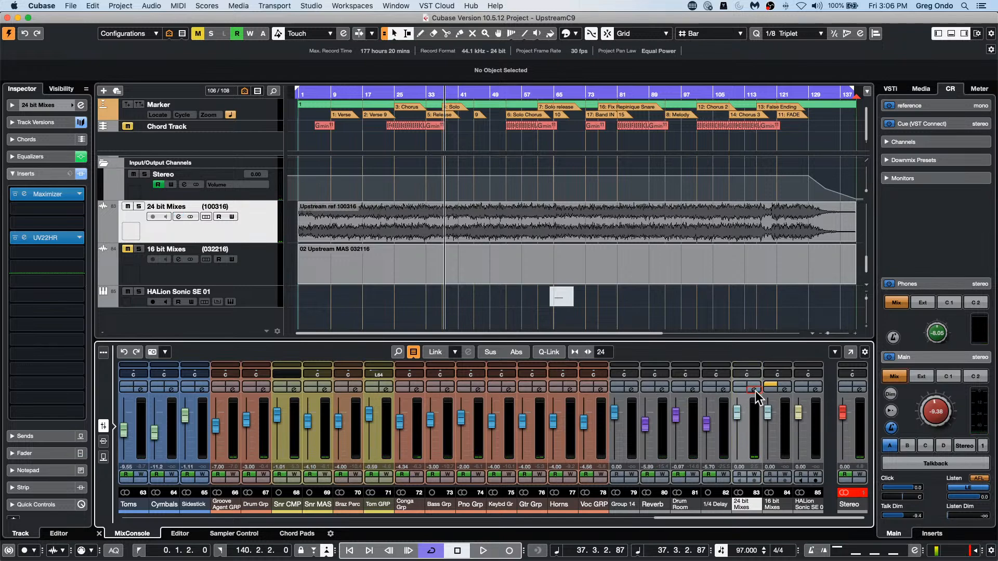
{"action": "left_click", "coordinate": [756, 389]}
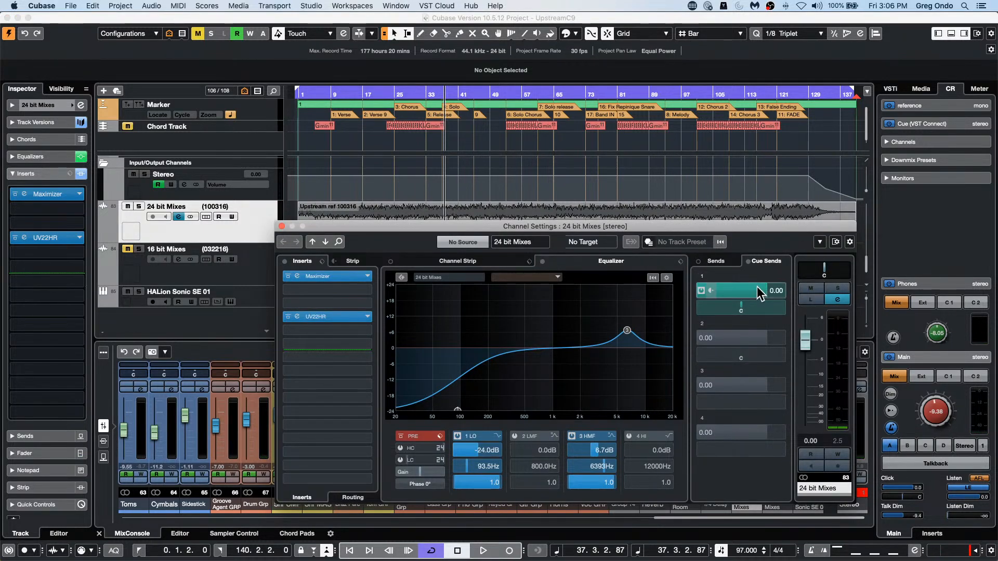
{"action": "left_click", "coordinate": [281, 226]}
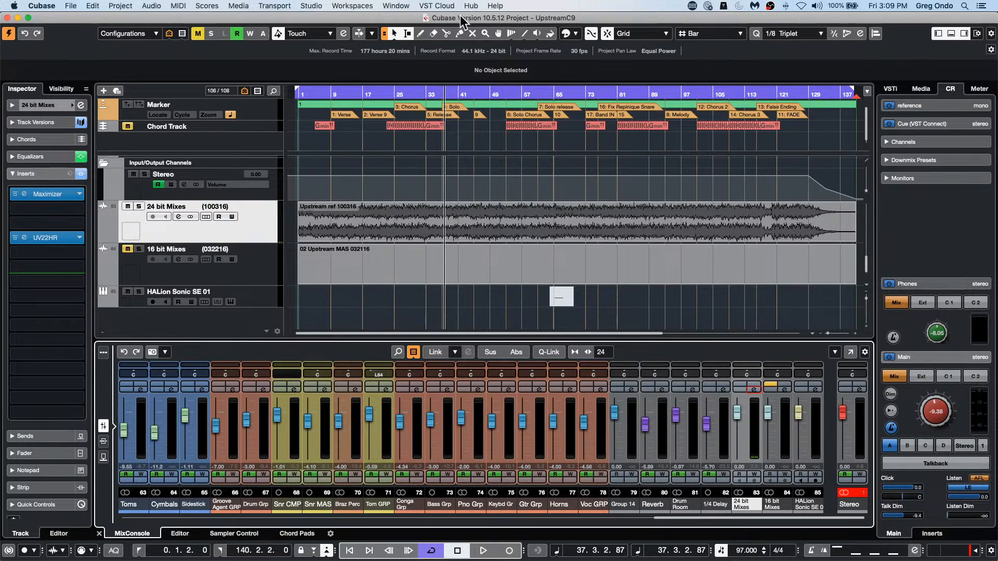
Step: Open the Normalize process in Direct Offline Processing for the Upstream ref 100316 event on the 24 bit Mixes track
{"action": "left_click", "coordinate": [480, 230]}
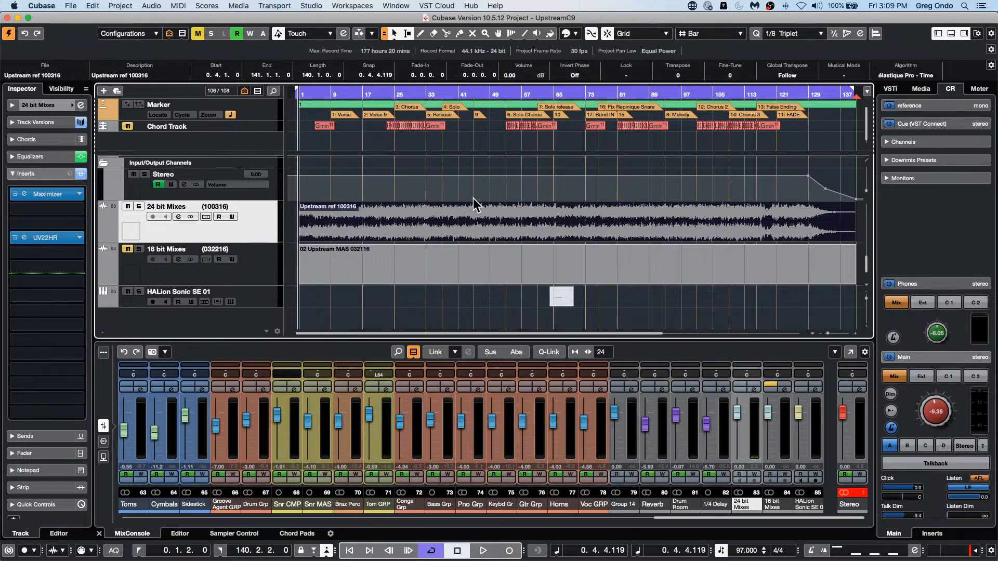
{"action": "left_click", "coordinate": [153, 7]}
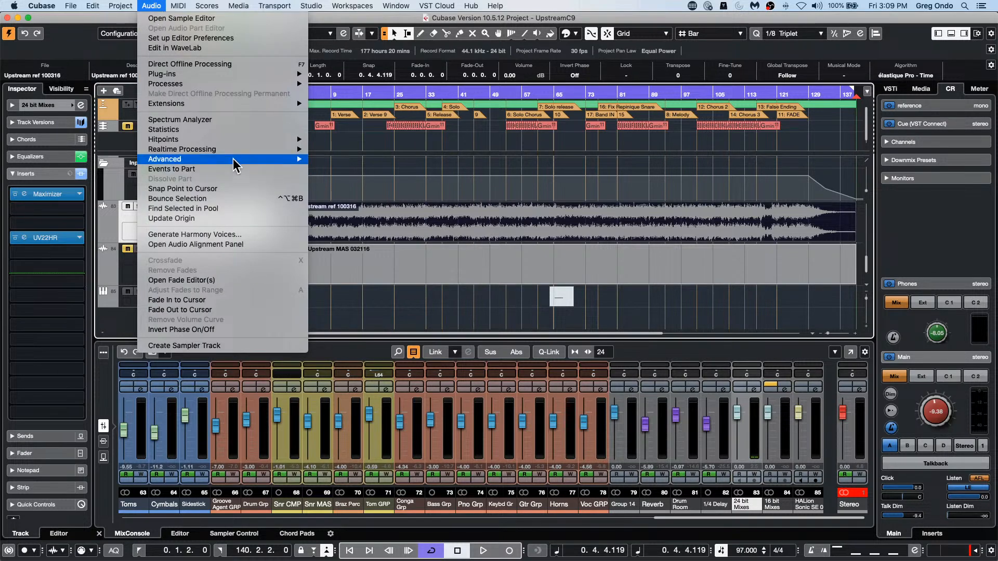
{"action": "mouse_move", "coordinate": [236, 84]}
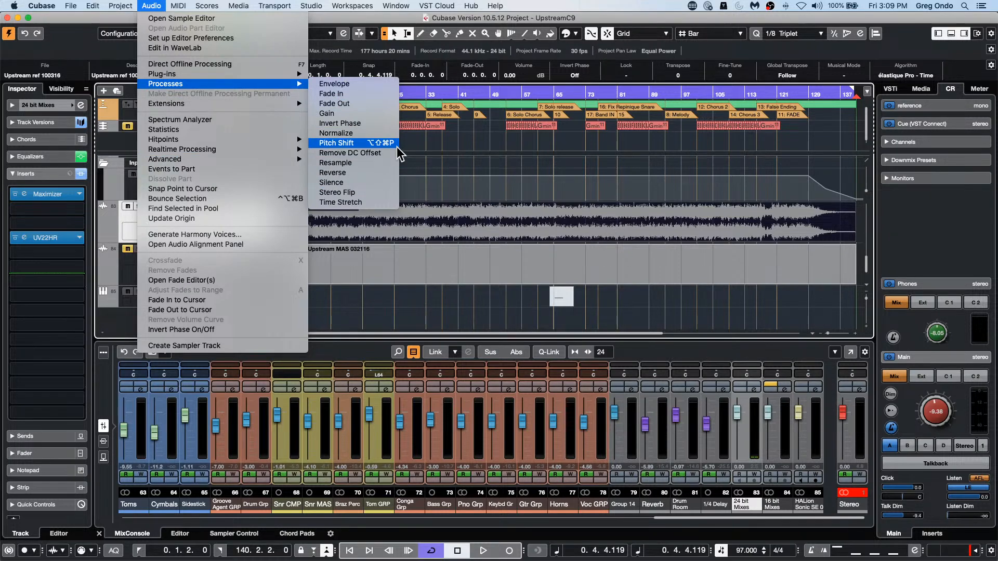
{"action": "left_click", "coordinate": [390, 130]}
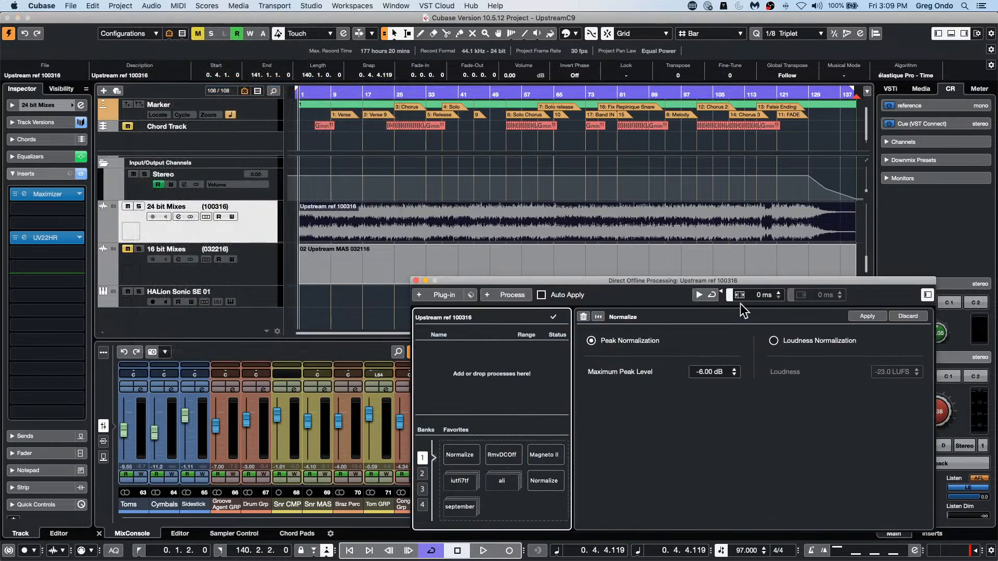
Step: Reselect the Upstream ref 100316 event and reposition the Direct Offline Processing window over the lower part of the project
{"action": "left_click_drag", "start_coordinate": [784, 275], "coordinate": [577, 195]}
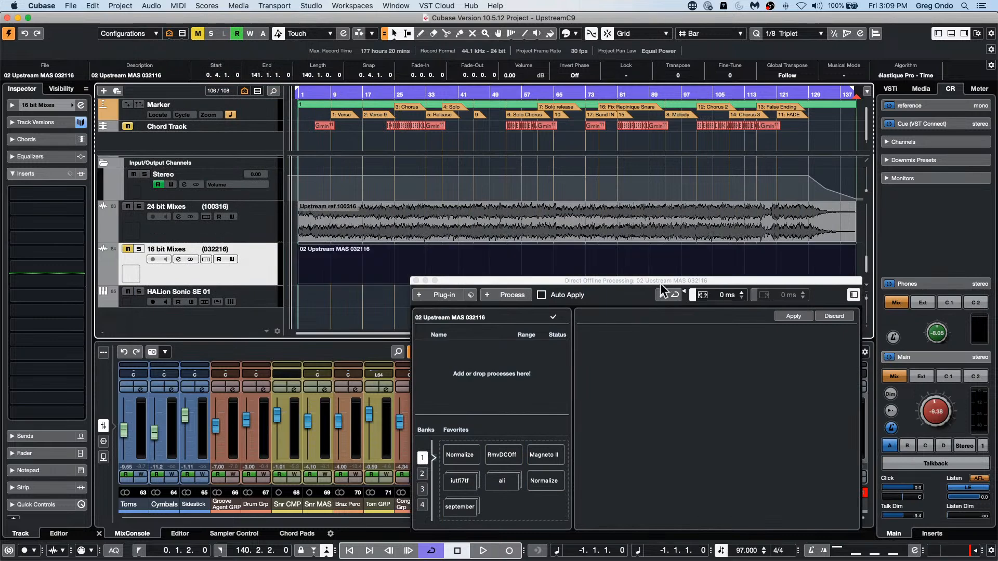
{"action": "left_click", "coordinate": [490, 227]}
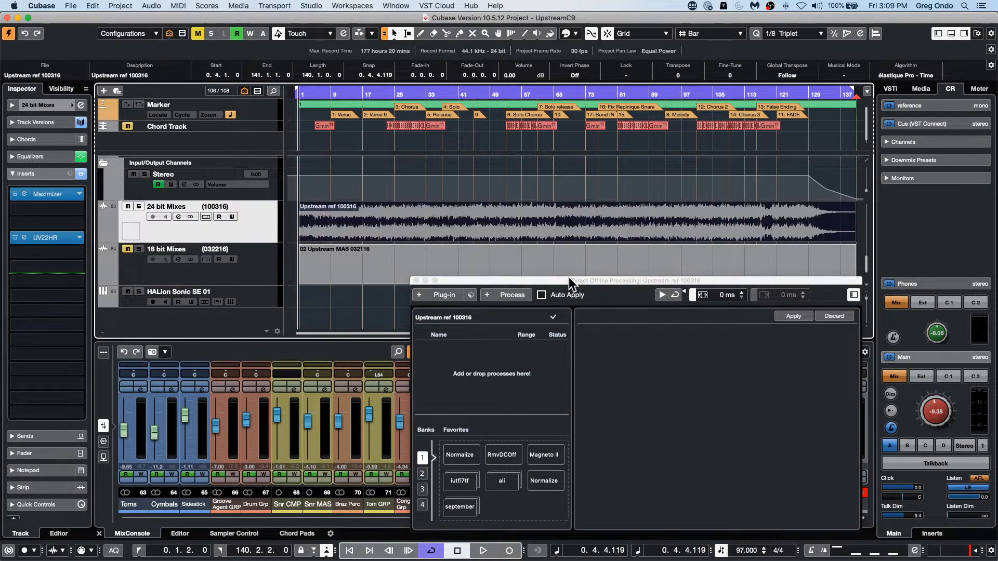
{"action": "left_click_drag", "start_coordinate": [568, 281], "coordinate": [369, 232]}
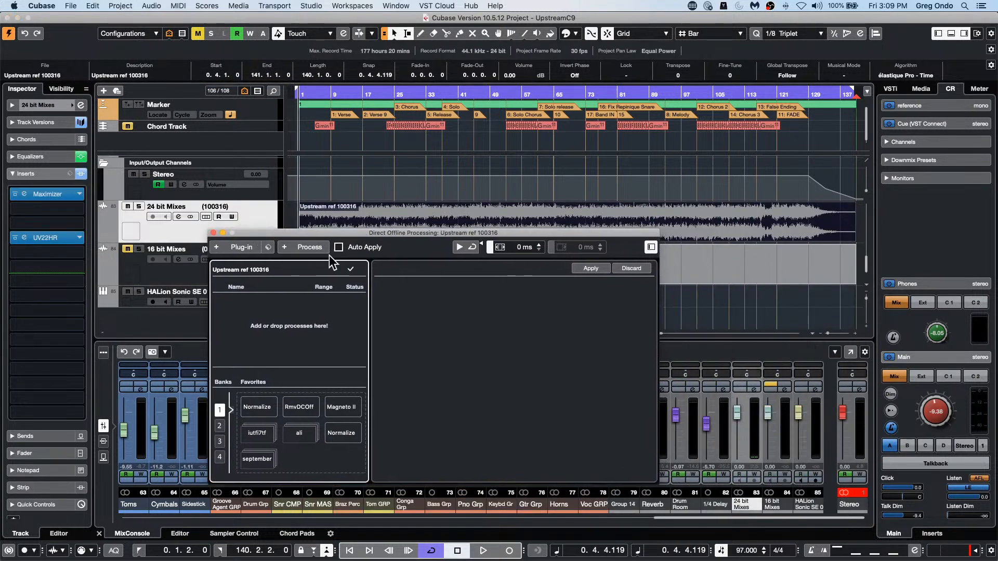
Step: Normalize the Upstream ref 100316 event to a loudness of -14 LUFS with Auto Apply enabled, and reposition the processing window below the waveform
{"action": "left_click", "coordinate": [310, 246]}
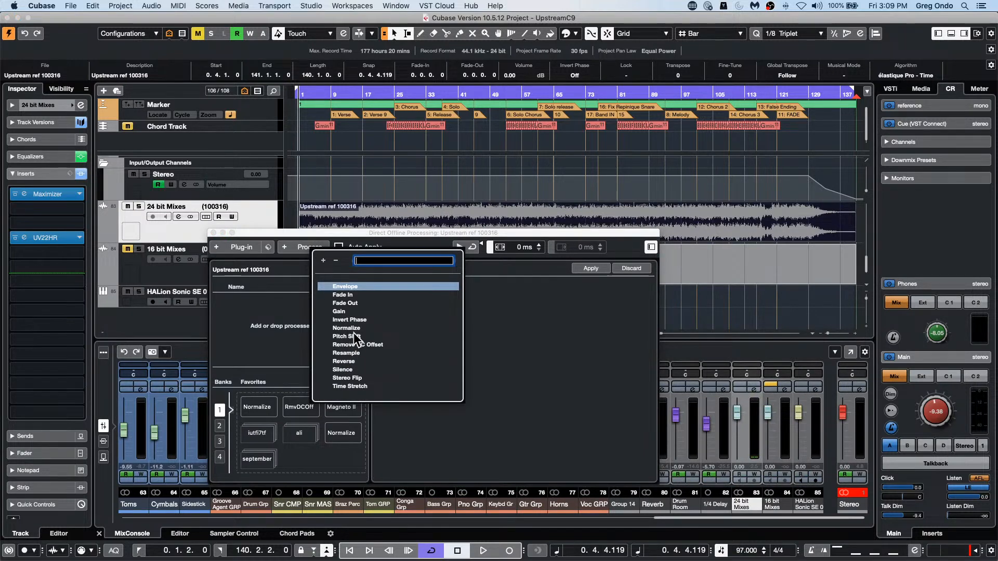
{"action": "left_click", "coordinate": [353, 330]}
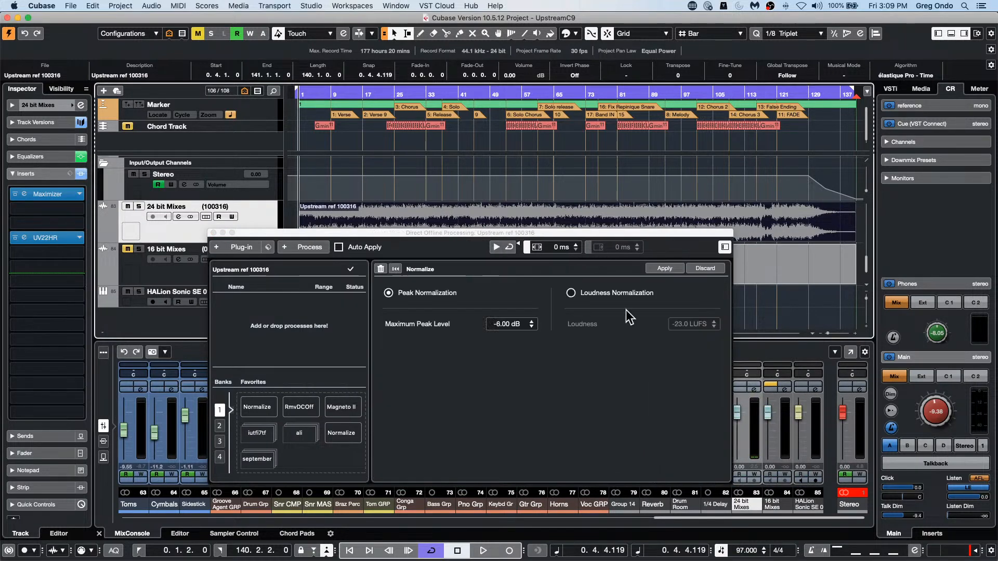
{"action": "left_click", "coordinate": [571, 294]}
{"action": "scroll", "coordinate": [689, 326], "scroll_direction": "down", "scroll_amount": 1}
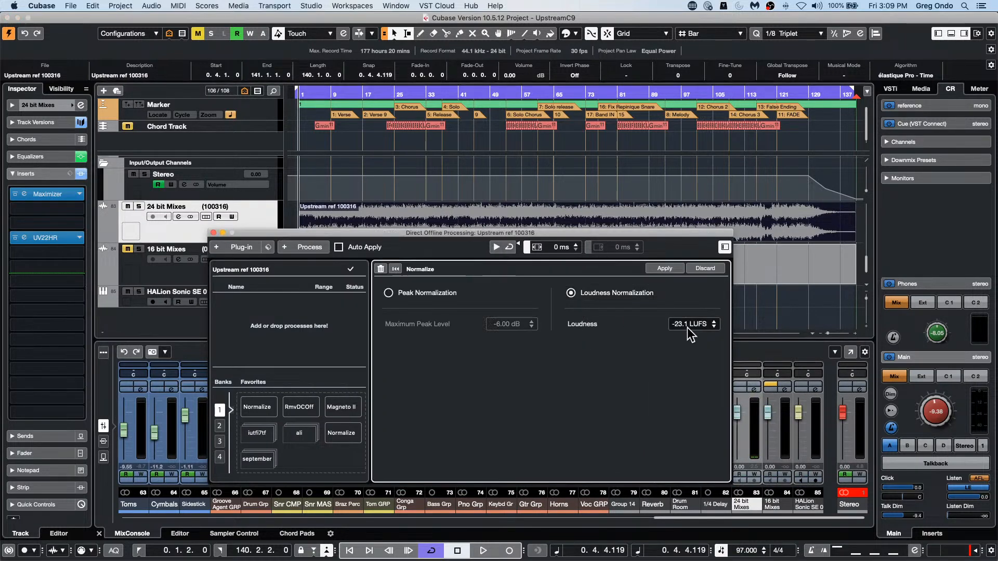
{"action": "double_click", "coordinate": [685, 329]}
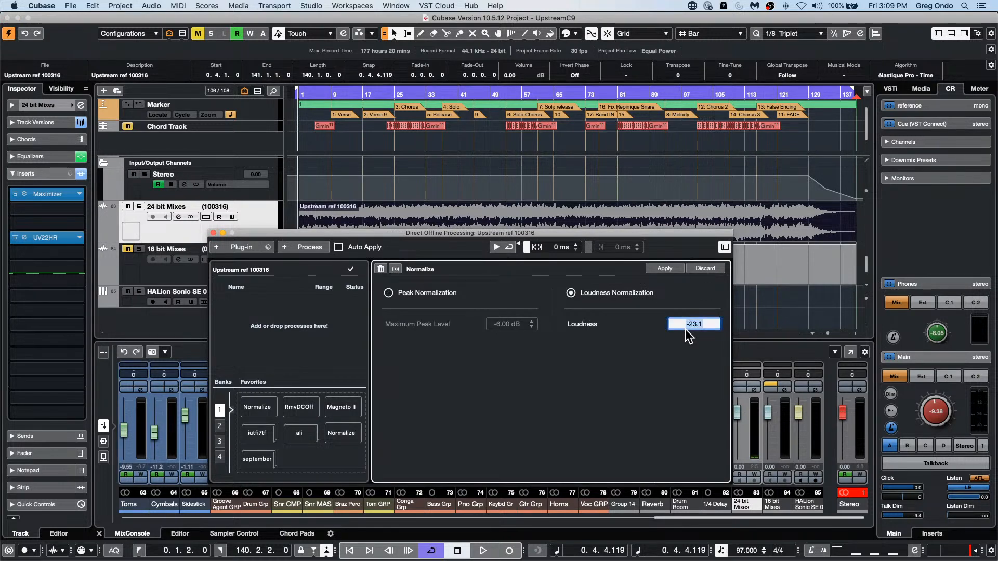
{"action": "type", "text": "-14"}
{"action": "key", "text": "Return"}
{"action": "left_click", "coordinate": [366, 247]}
{"action": "left_click_drag", "start_coordinate": [389, 235], "coordinate": [398, 288]}
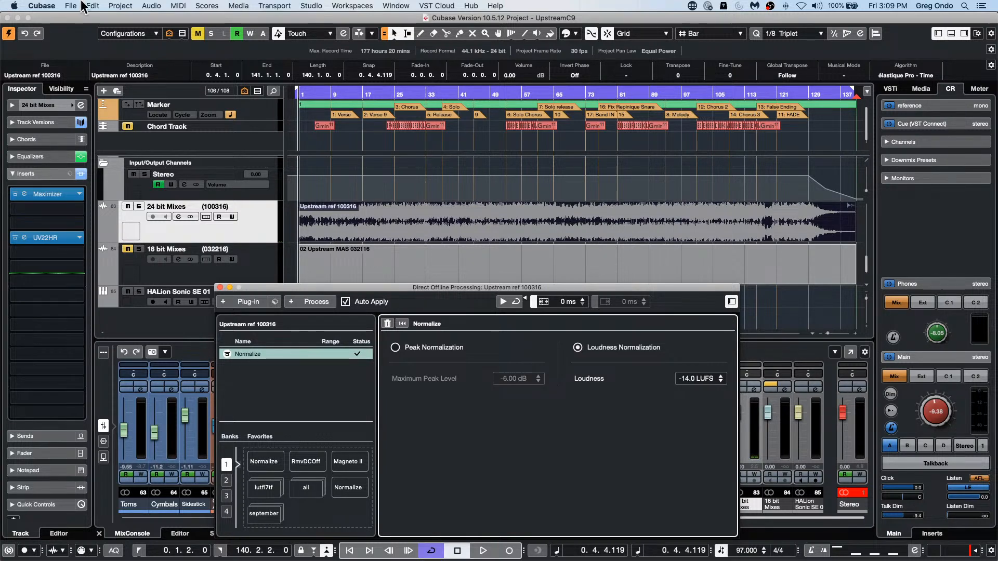
Step: Examine the audio commands for offline processing and the list of processes that can be added to the event
{"action": "left_click", "coordinate": [161, 6]}
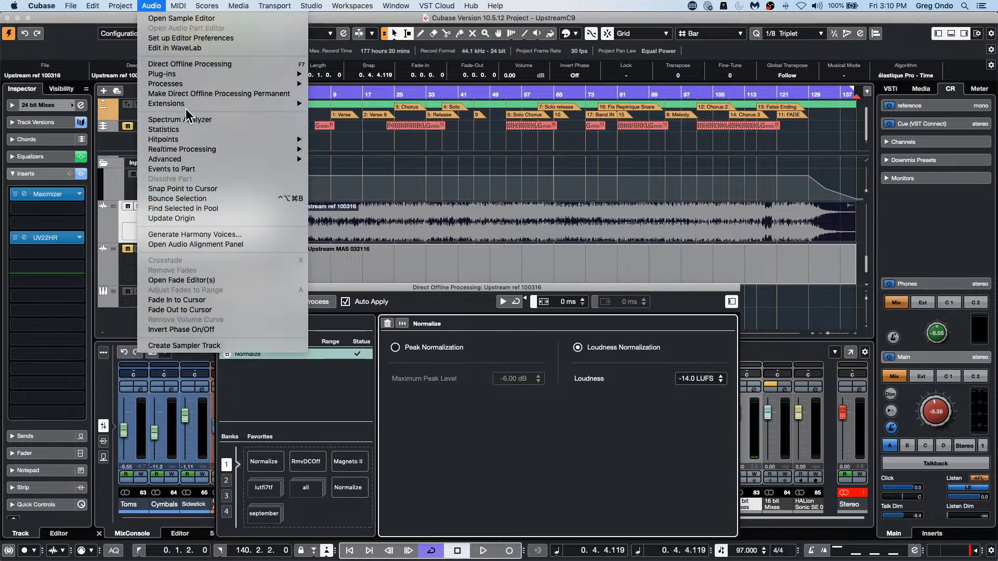
{"action": "mouse_move", "coordinate": [197, 150]}
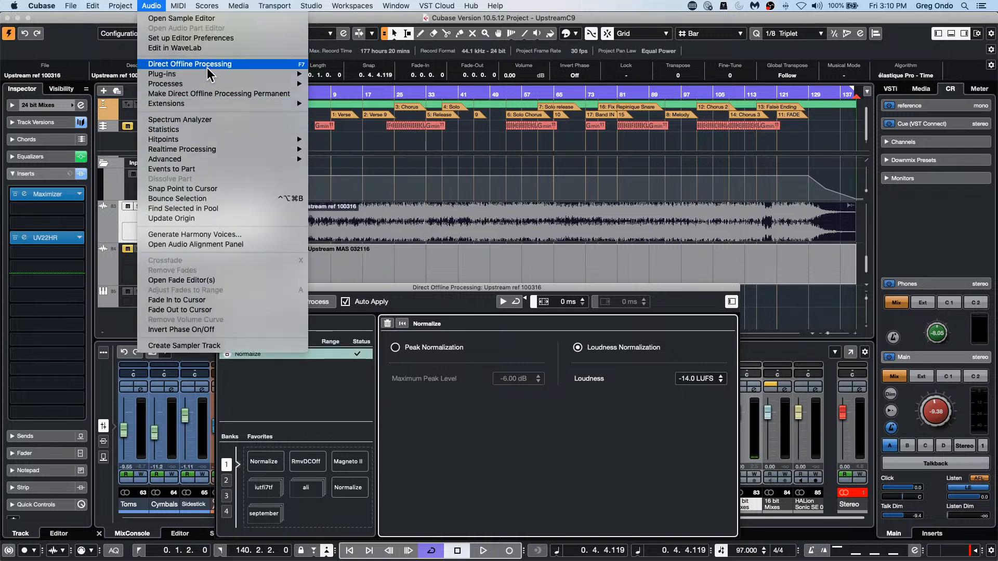
{"action": "mouse_move", "coordinate": [208, 88]}
{"action": "left_click", "coordinate": [449, 421]}
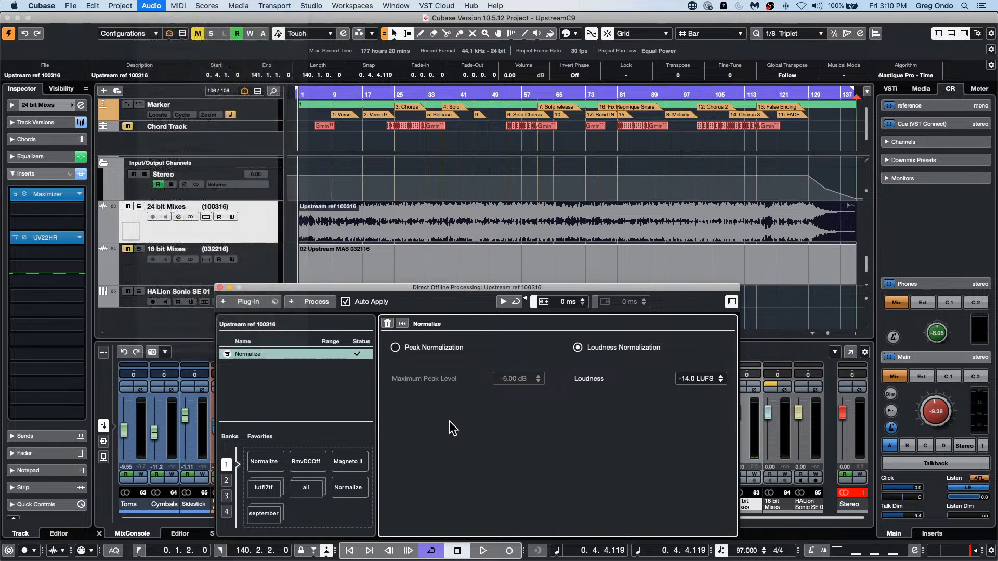
{"action": "left_click", "coordinate": [310, 301]}
{"action": "left_click", "coordinate": [565, 410]}
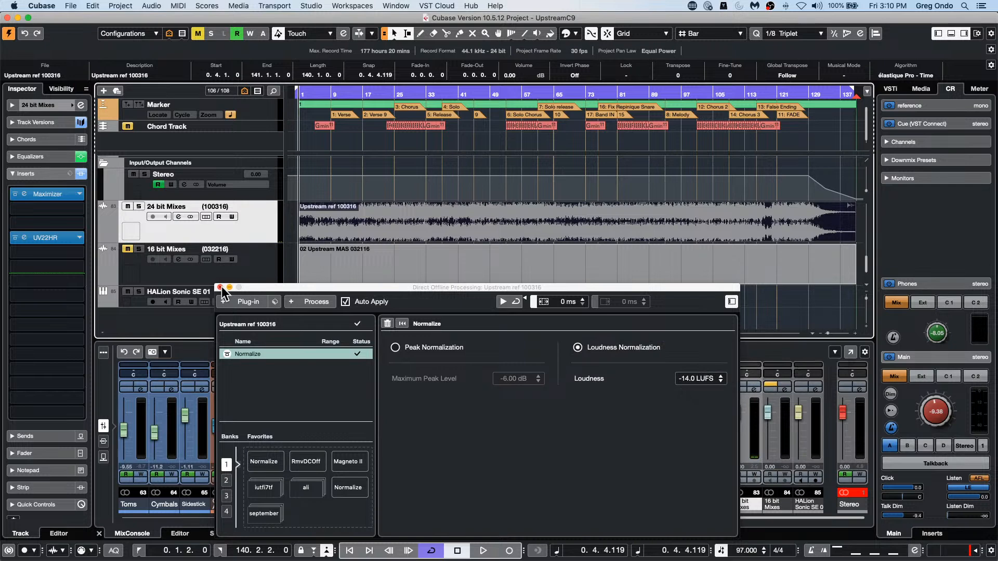
Step: Delete the Normalize process from the Upstream ref 100316 event and close the Direct Offline Processing window
{"action": "right_click", "coordinate": [322, 356]}
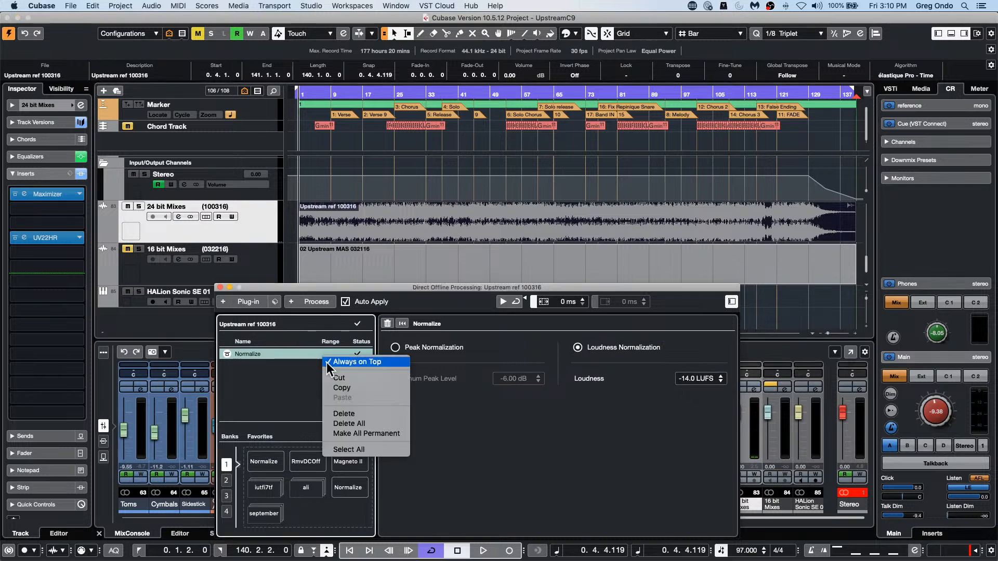
{"action": "left_click", "coordinate": [360, 410]}
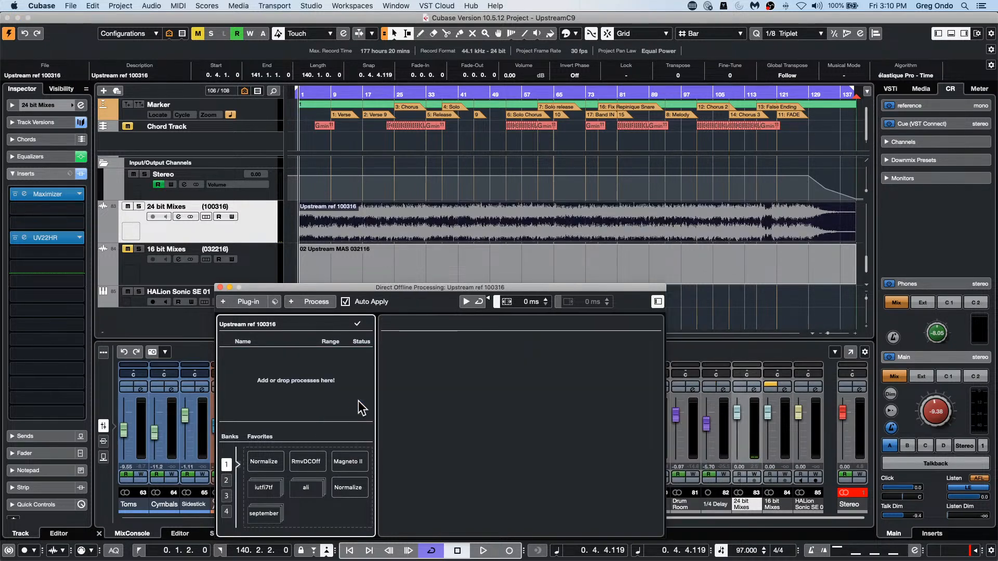
{"action": "left_click", "coordinate": [220, 286]}
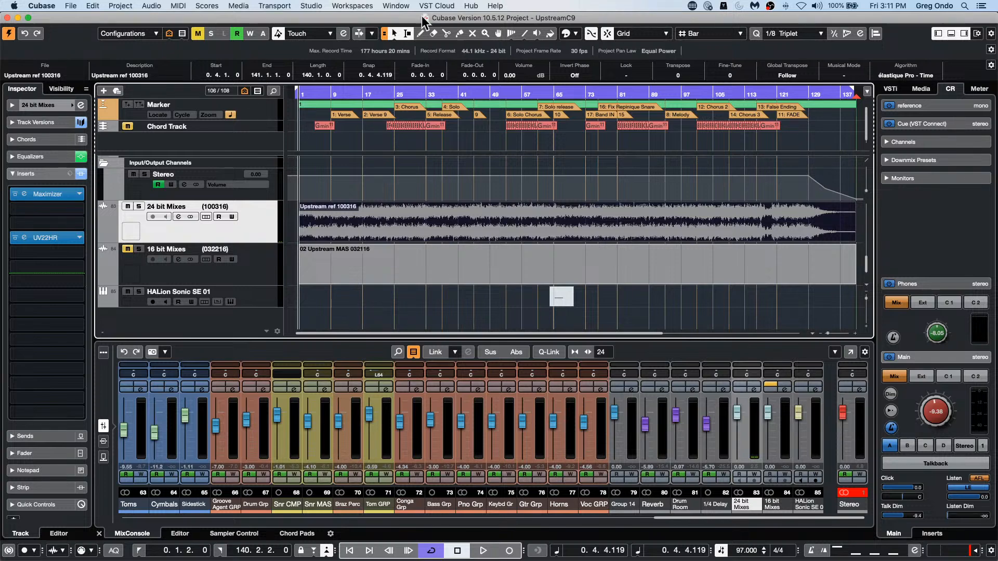
{"action": "left_click", "coordinate": [312, 7]}
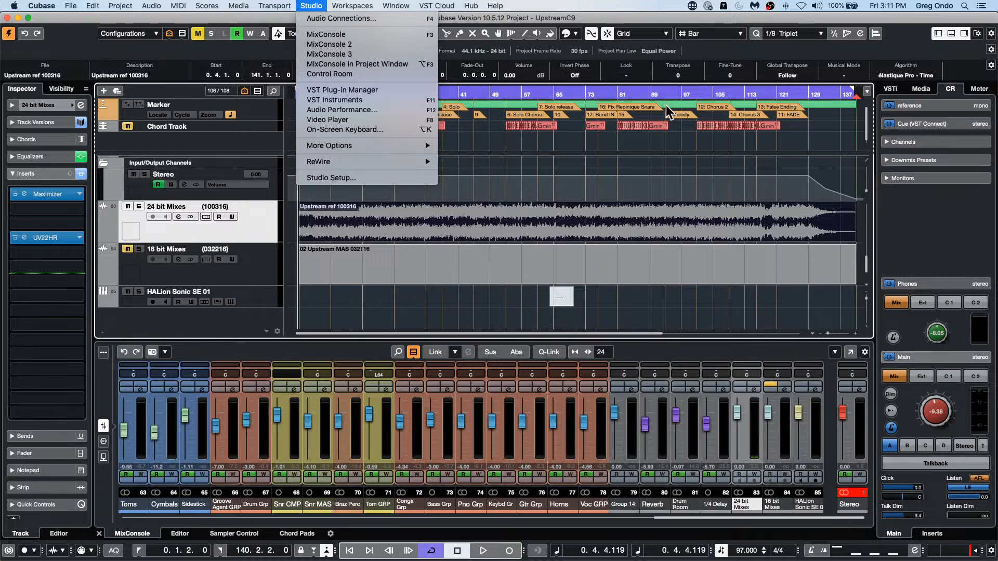
{"action": "left_click", "coordinate": [966, 61]}
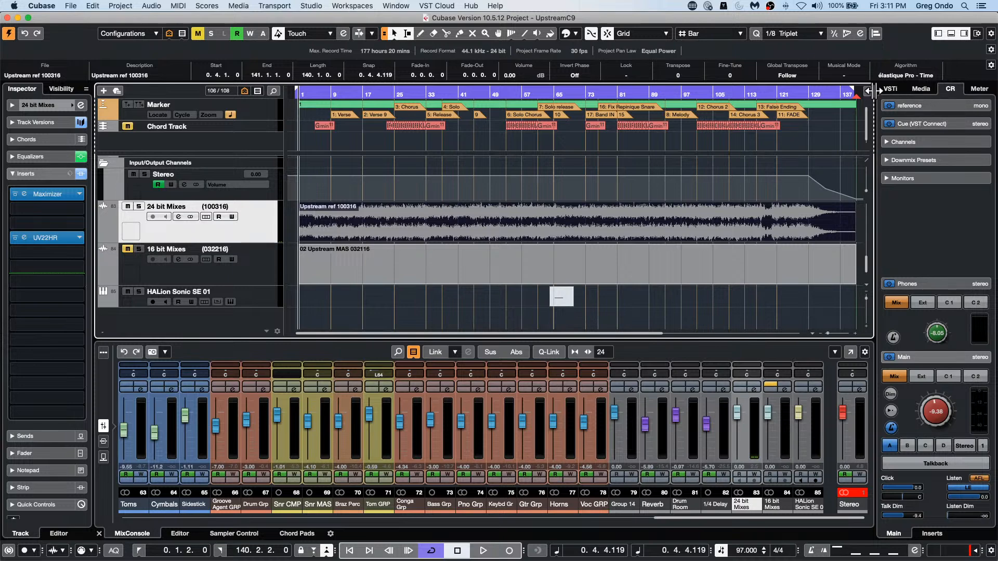
Step: Browse the AM SignatureDrums set in Loops & Samples and clear its Beats sub category filter
{"action": "left_click", "coordinate": [921, 89]}
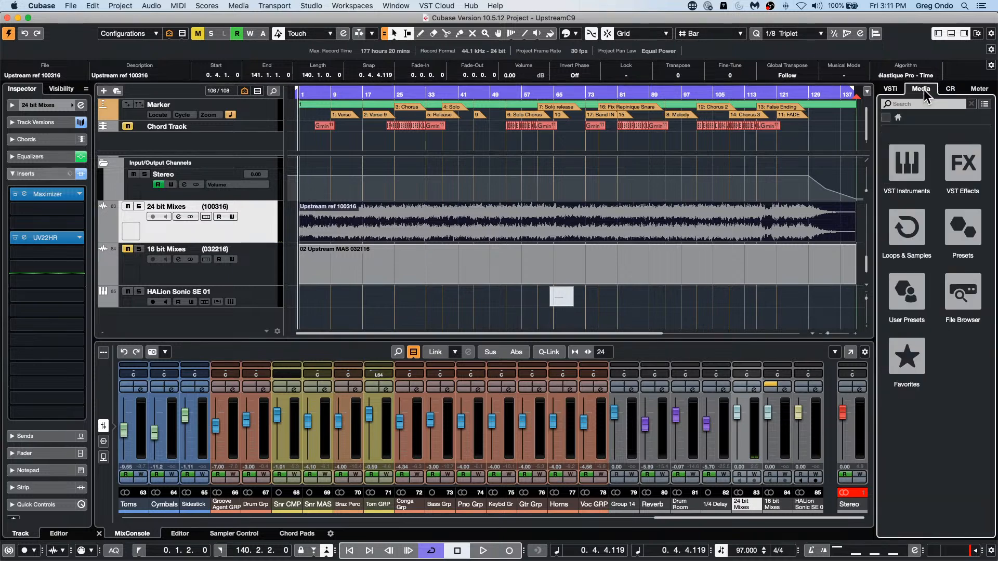
{"action": "left_click", "coordinate": [915, 242]}
{"action": "left_click", "coordinate": [924, 191]}
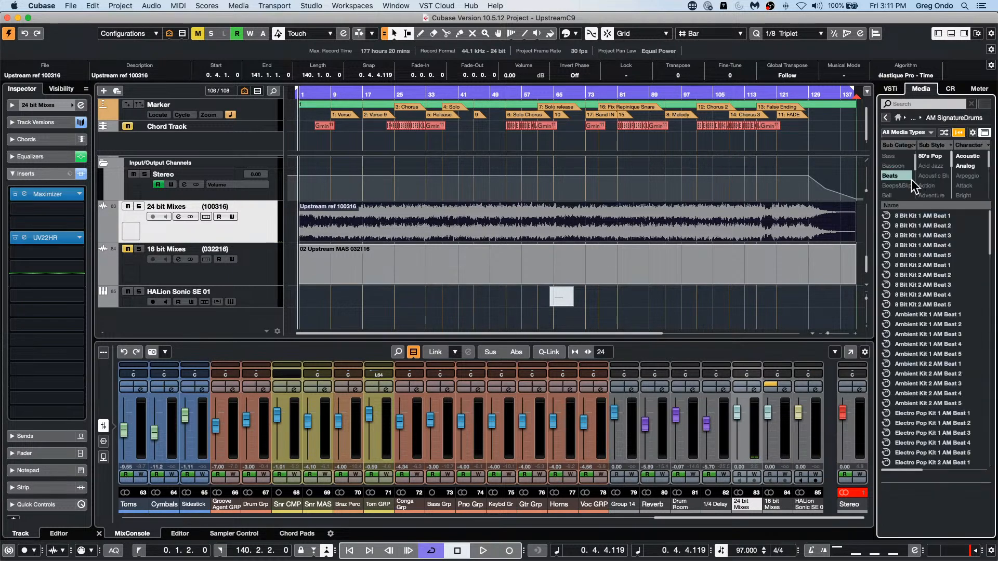
{"action": "left_click", "coordinate": [905, 177]}
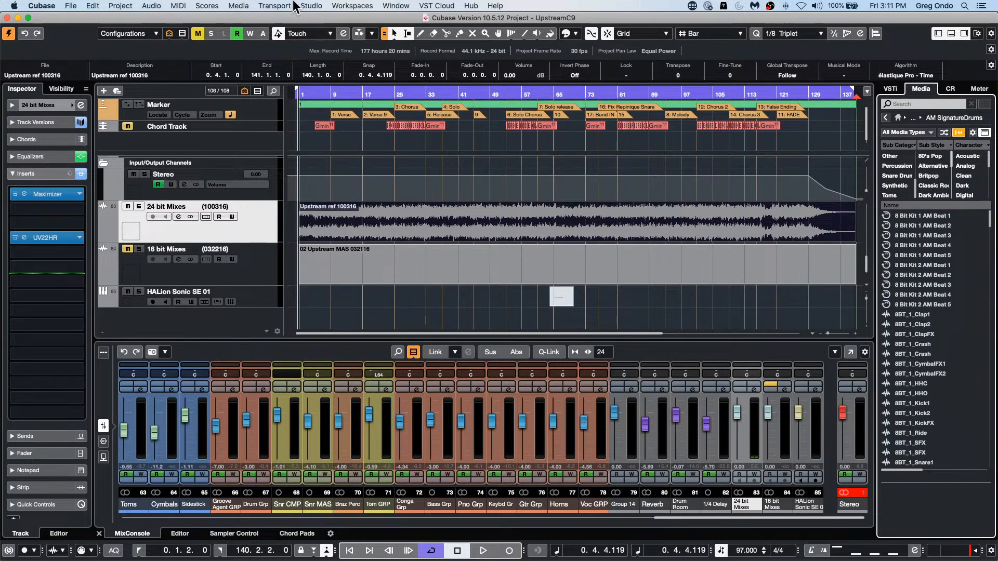
Step: Open MediaBay, expand the VST Sound content and select the Acoustic Agent SE folder
{"action": "left_click", "coordinate": [239, 7]}
{"action": "left_click", "coordinate": [263, 34]}
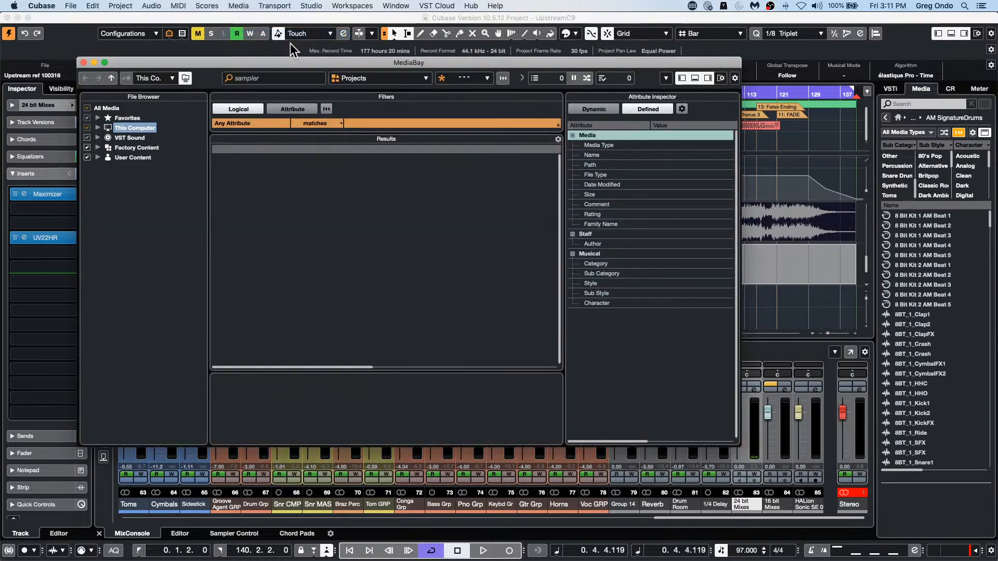
{"action": "left_click", "coordinate": [99, 137]}
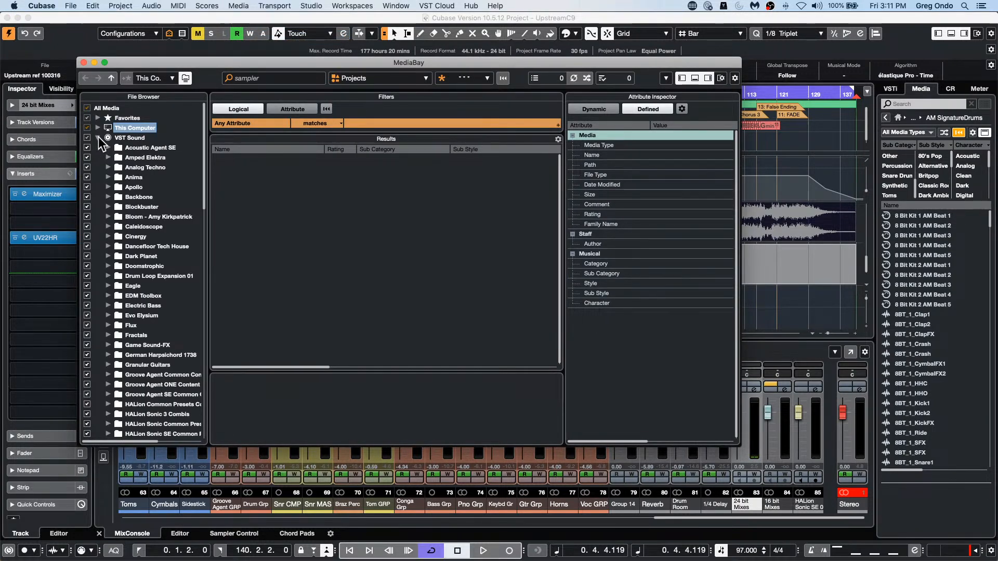
{"action": "left_click", "coordinate": [156, 150]}
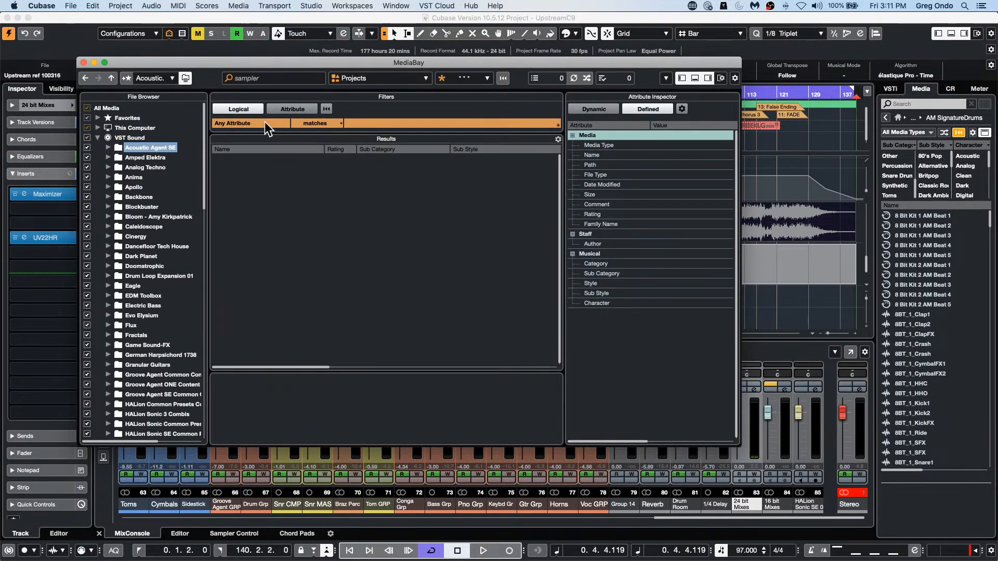
Step: Clear the "sampler" search text in MediaBay and set the media type filter to All Media Types
{"action": "left_click", "coordinate": [272, 77]}
{"action": "key", "text": "BackSpace"}
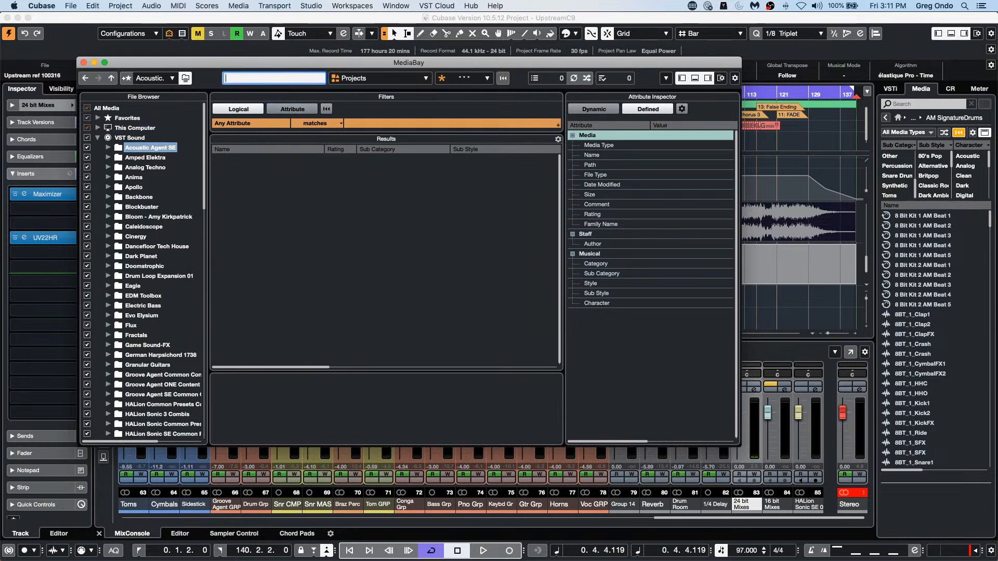
{"action": "left_click", "coordinate": [348, 78]}
{"action": "left_click", "coordinate": [363, 109]}
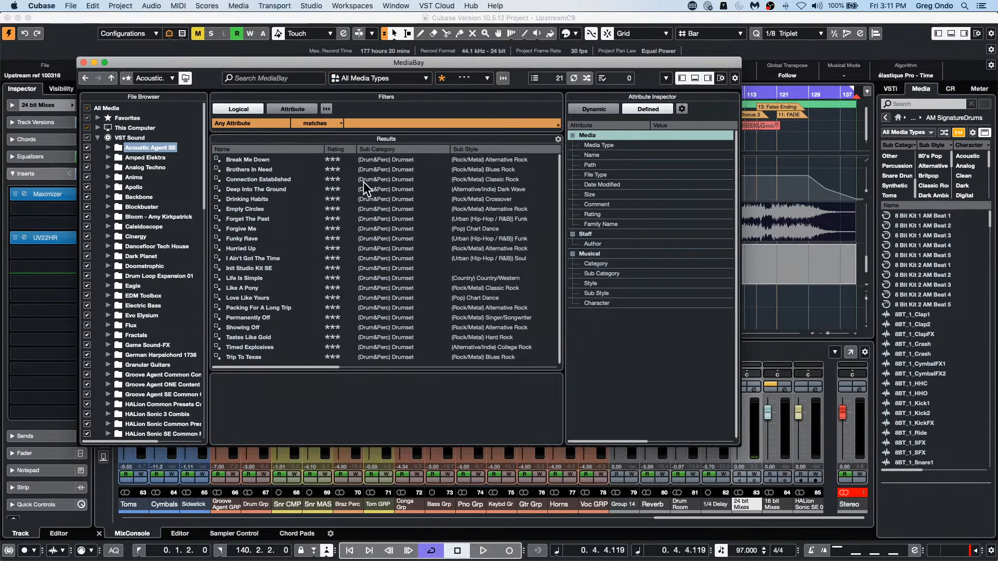
Step: Examine the subfolders of Acoustic Agent SE and Laser Beams under VST Sound, and look through the Laser Beams results
{"action": "left_click", "coordinate": [107, 148]}
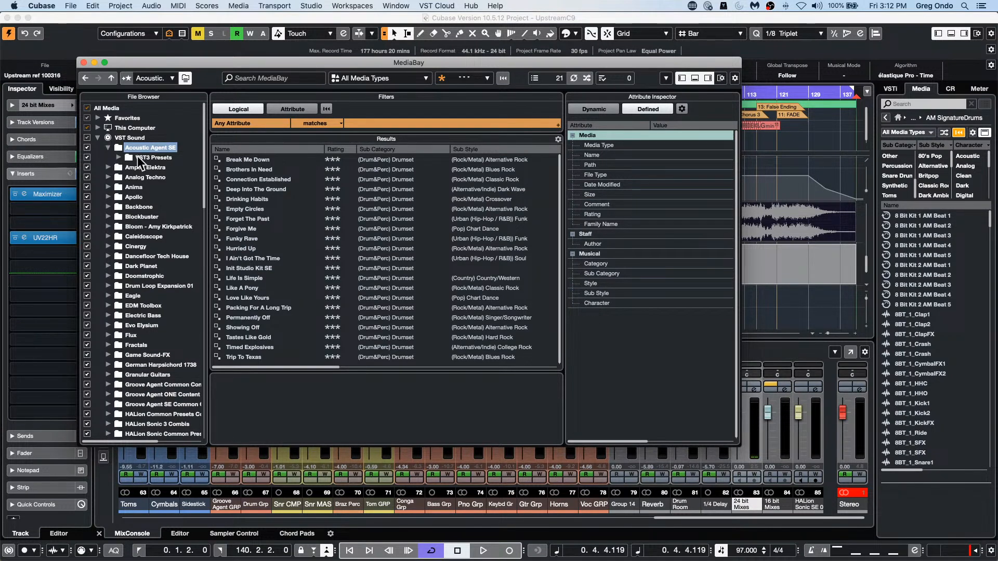
{"action": "scroll", "coordinate": [125, 207], "scroll_direction": "down", "scroll_amount": 9}
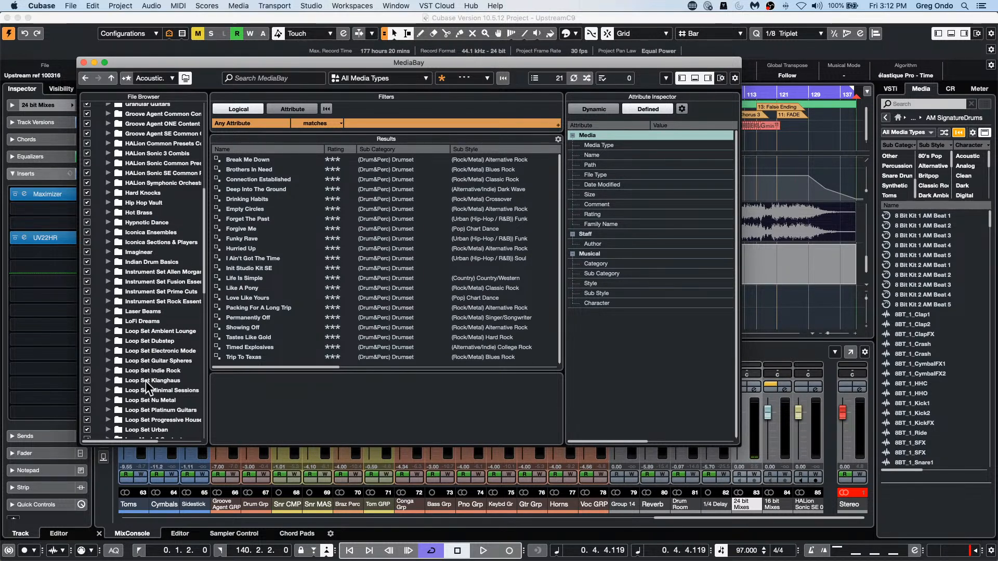
{"action": "left_click", "coordinate": [139, 309]}
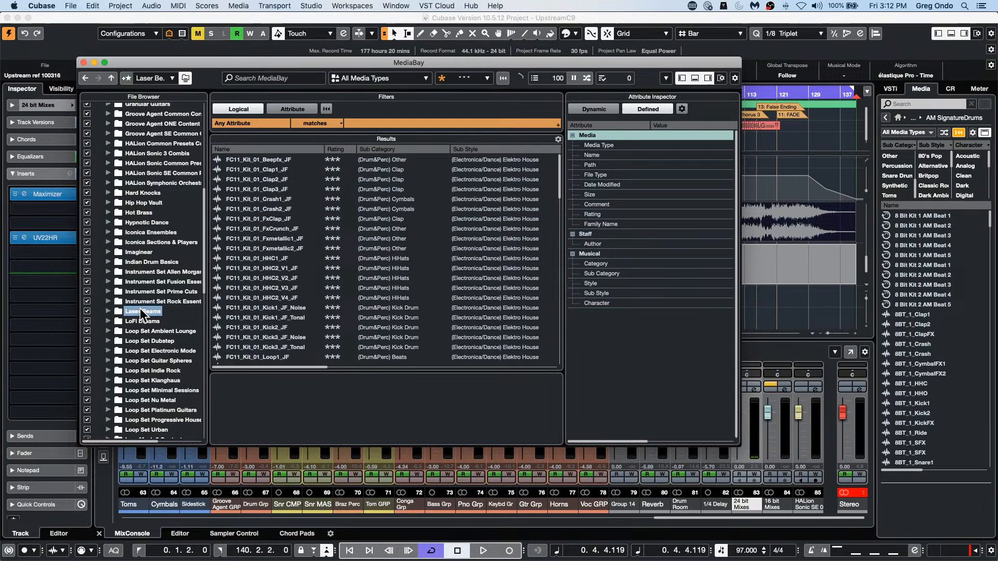
{"action": "left_click", "coordinate": [108, 311]}
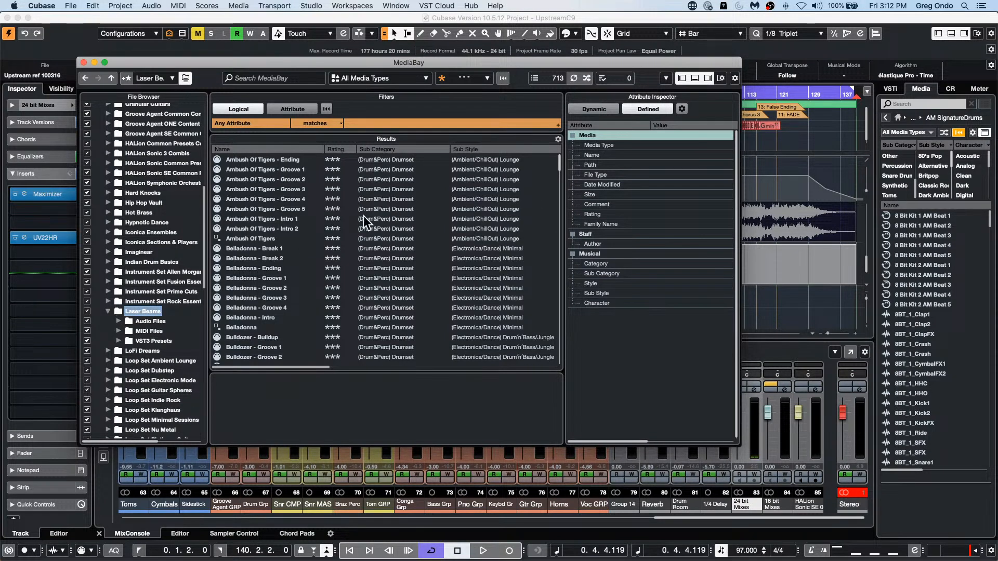
{"action": "scroll", "coordinate": [367, 217], "scroll_direction": "down", "scroll_amount": 4}
{"action": "scroll", "coordinate": [367, 216], "scroll_direction": "up", "scroll_amount": 4}
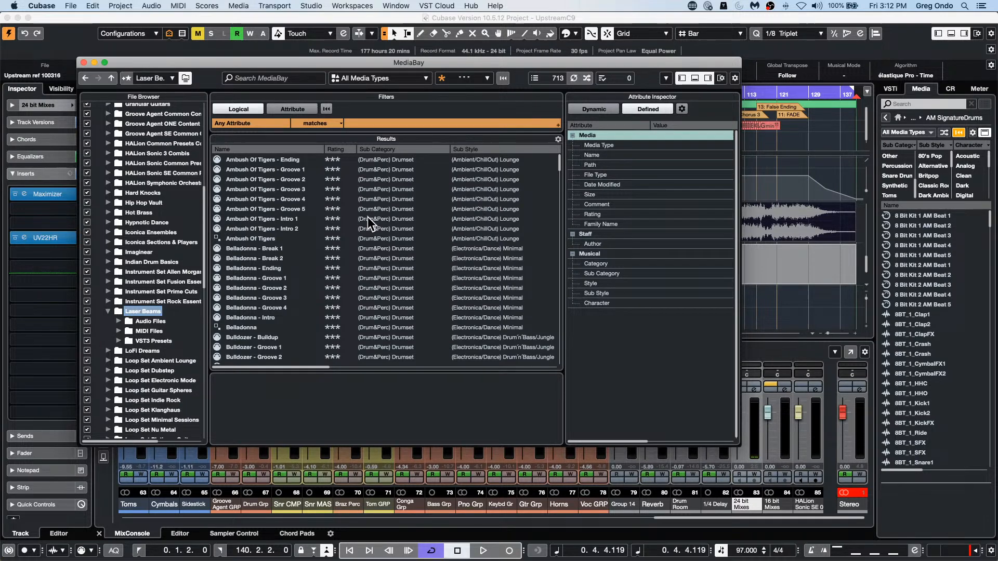
{"action": "scroll", "coordinate": [367, 216], "scroll_direction": "down", "scroll_amount": 15}
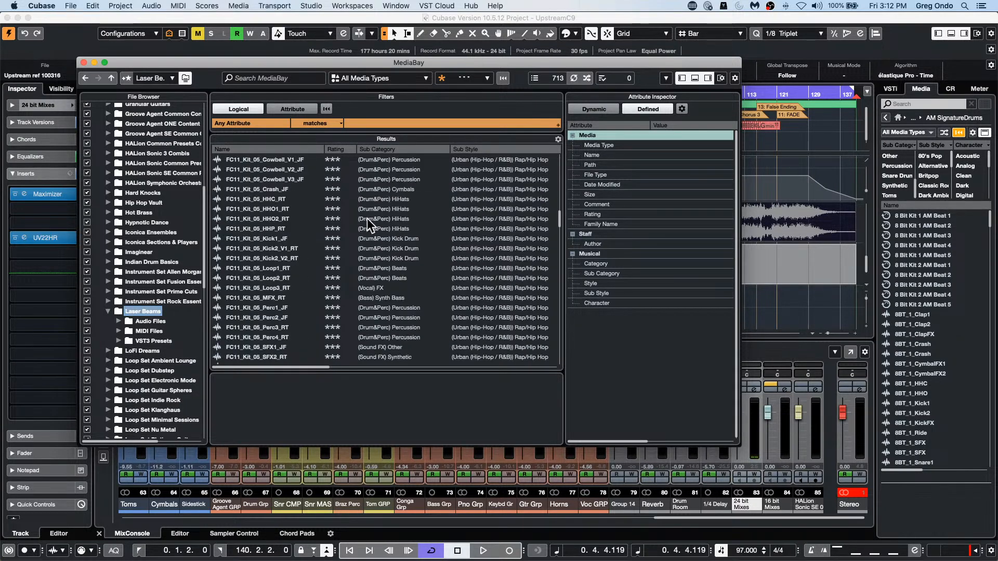
{"action": "scroll", "coordinate": [367, 218], "scroll_direction": "down", "scroll_amount": 15}
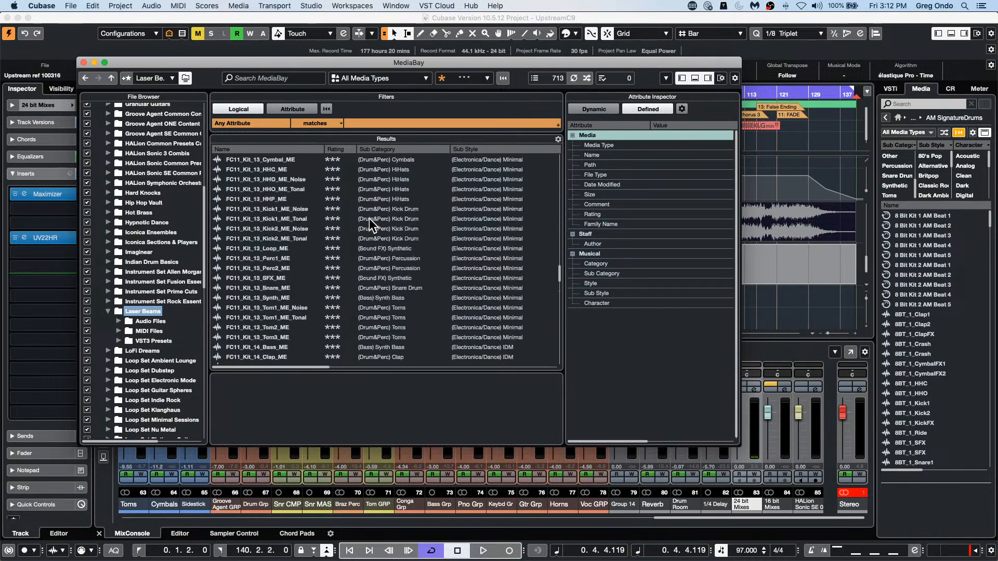
Step: Review the attribute column options available for the MediaBay results list without changing them
{"action": "left_click", "coordinate": [558, 139]}
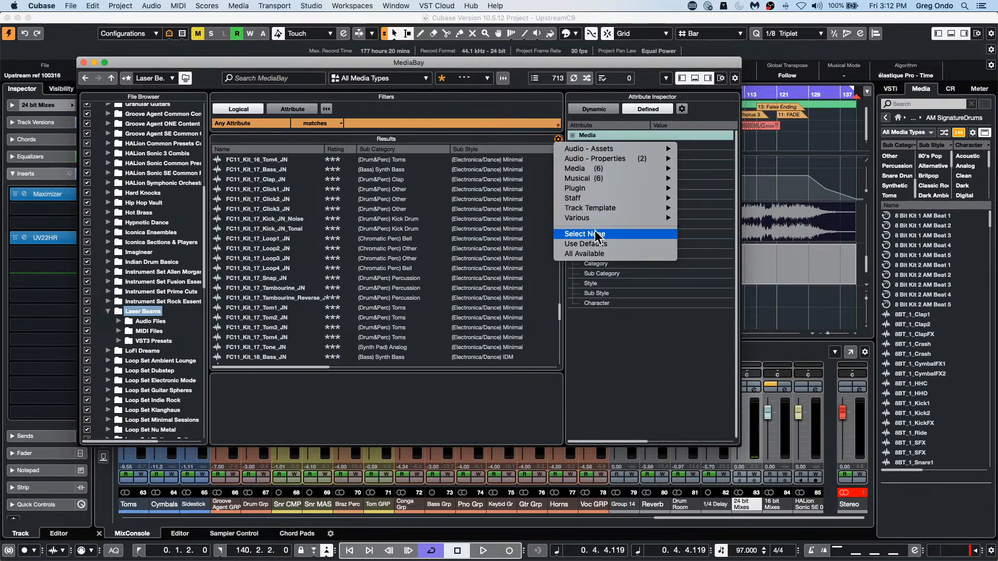
{"action": "mouse_move", "coordinate": [601, 208]}
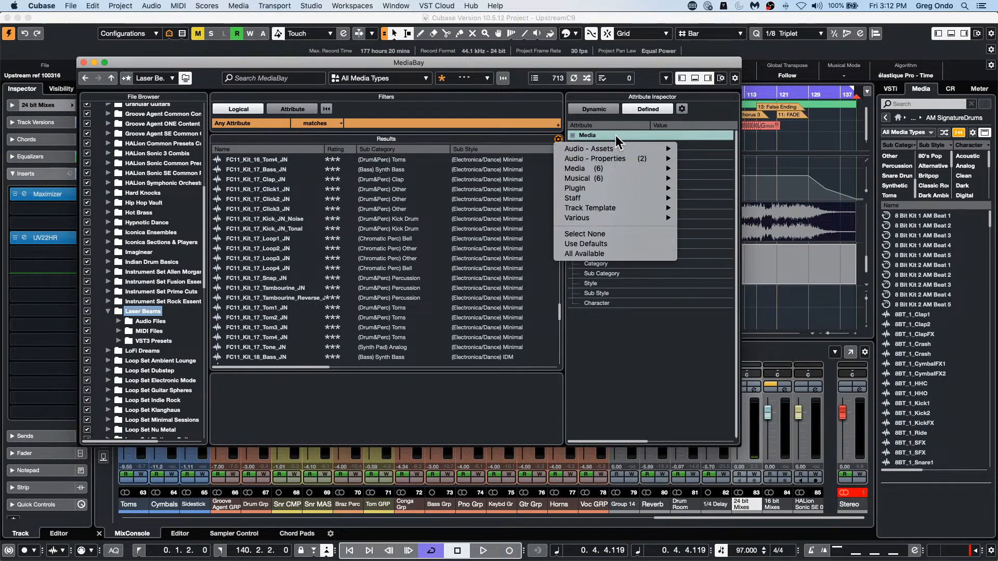
{"action": "mouse_move", "coordinate": [615, 143]}
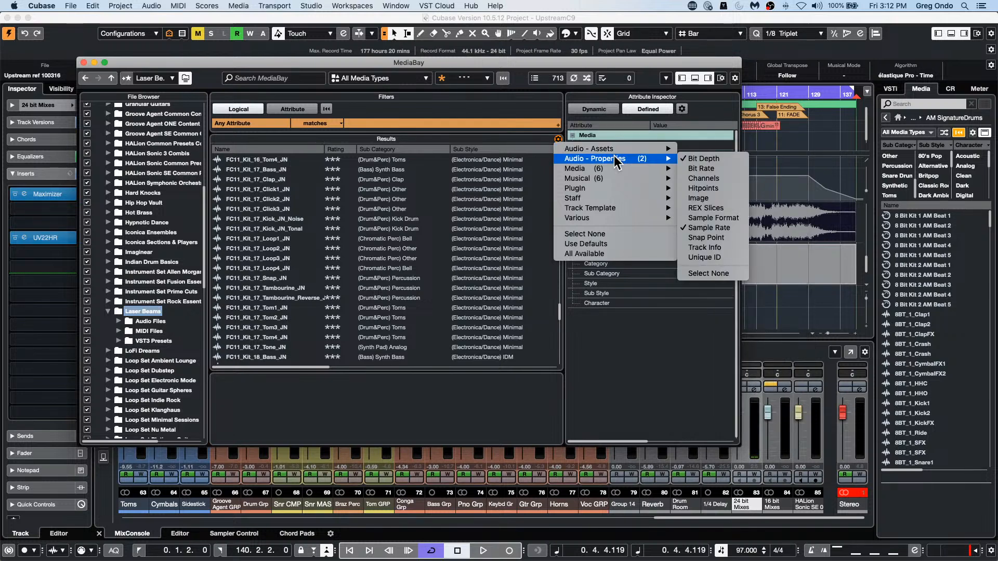
{"action": "left_click", "coordinate": [441, 302]}
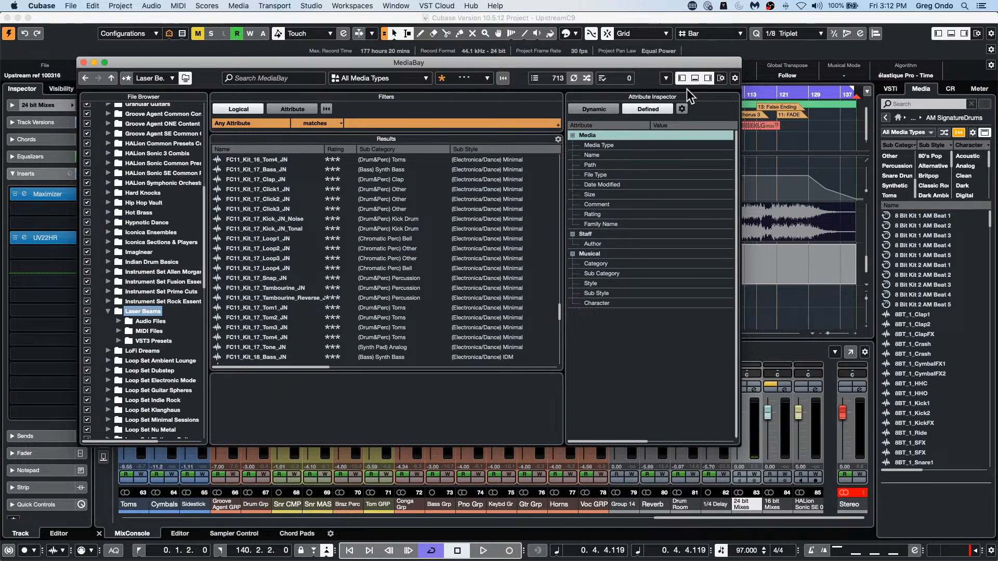
Step: Close MediaBay and return the project's media browser from AM SignatureDrums to its home view
{"action": "left_click", "coordinate": [84, 62]}
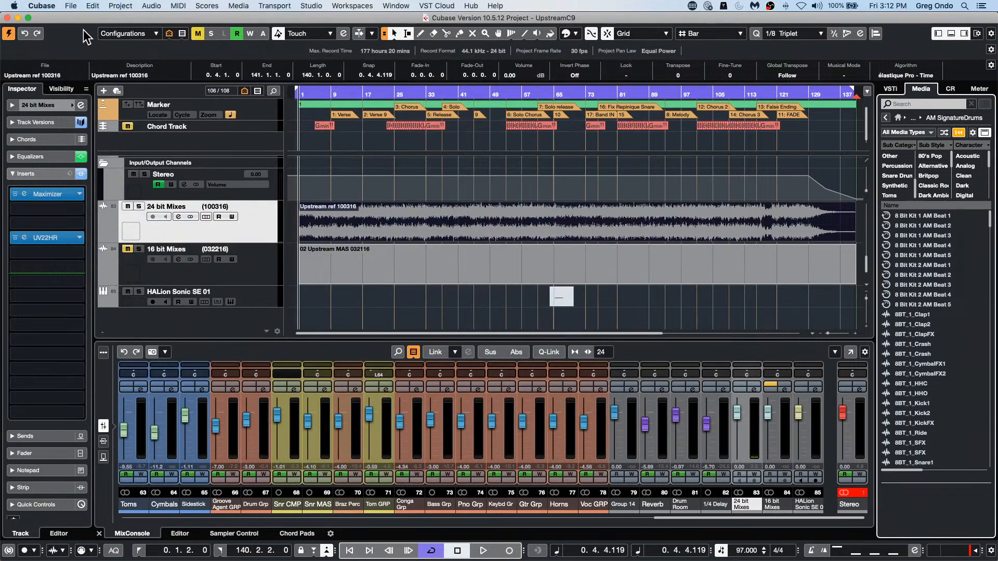
{"action": "left_click", "coordinate": [898, 119]}
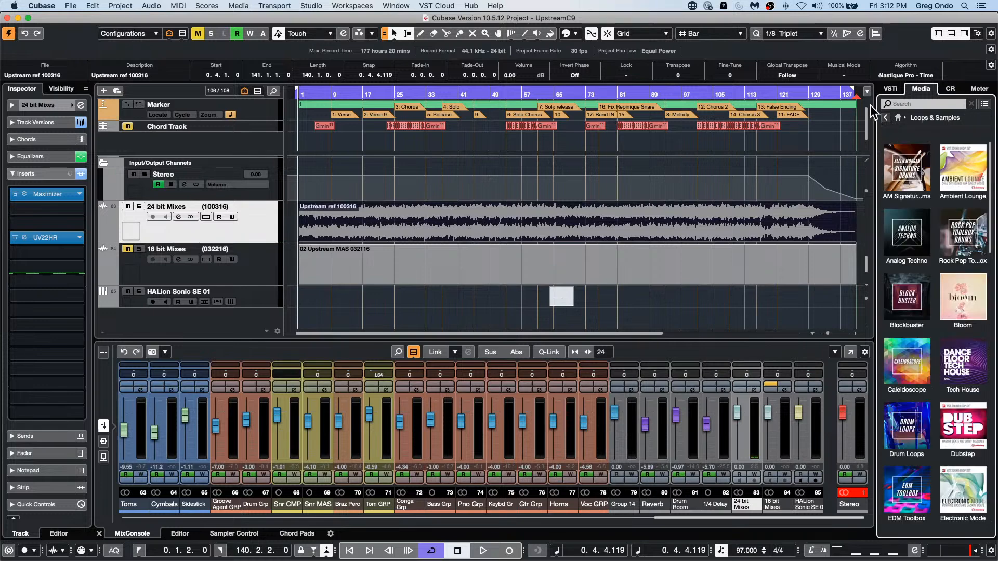
{"action": "left_click", "coordinate": [886, 118]}
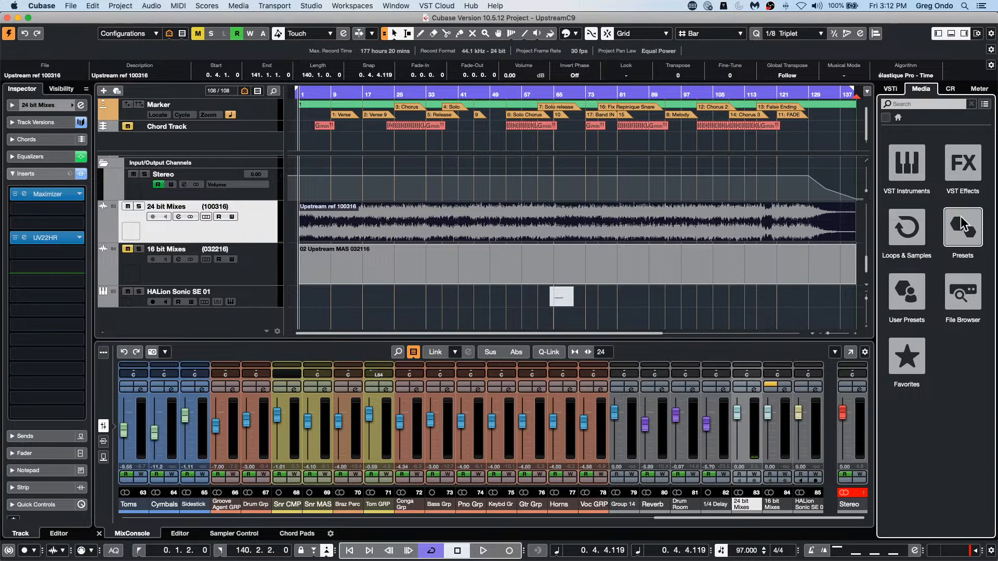
Step: Browse the VST Instruments synths to HALion Sonic SE, look through the Hypnotic Dance presets, and return to the HALion Sonic SE content sets
{"action": "left_click", "coordinate": [907, 163]}
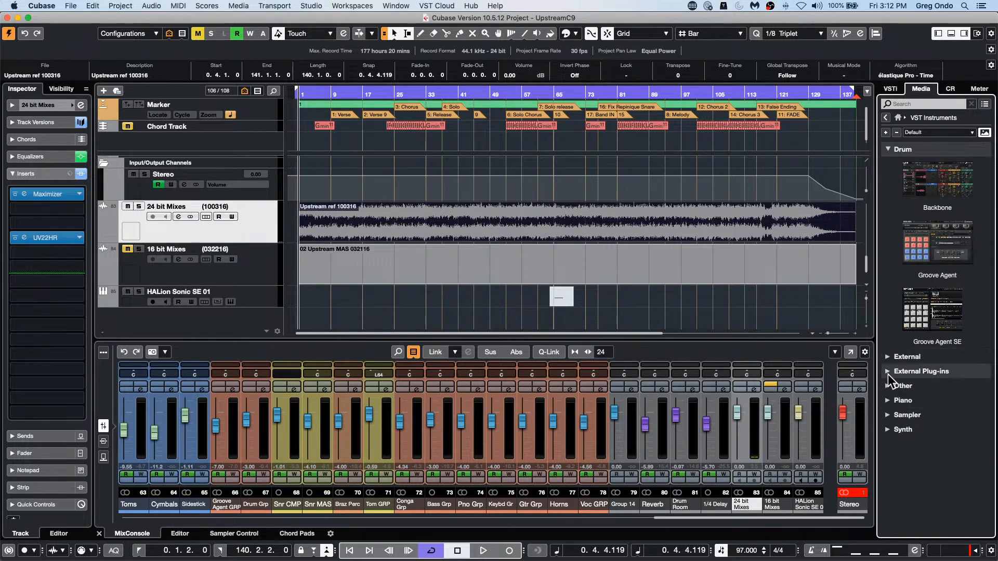
{"action": "left_click", "coordinate": [888, 429]}
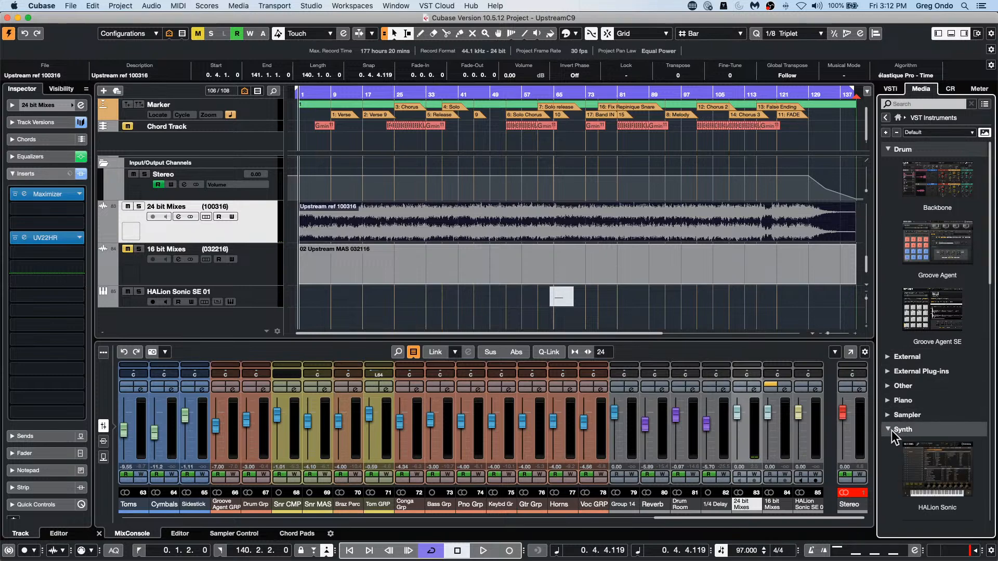
{"action": "scroll", "coordinate": [933, 460], "scroll_direction": "down", "scroll_amount": 5}
{"action": "scroll", "coordinate": [935, 452], "scroll_direction": "down", "scroll_amount": 3}
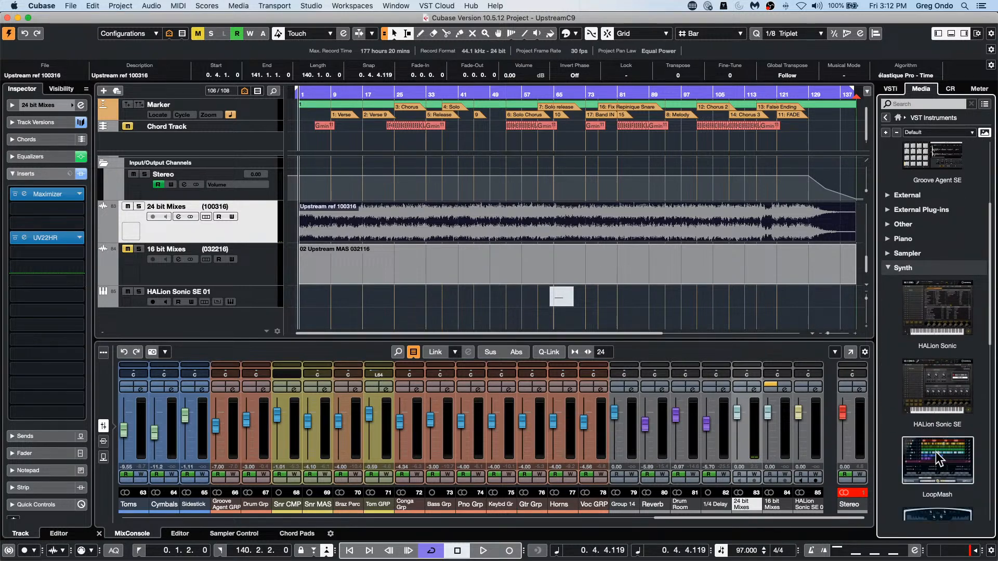
{"action": "double_click", "coordinate": [944, 309]}
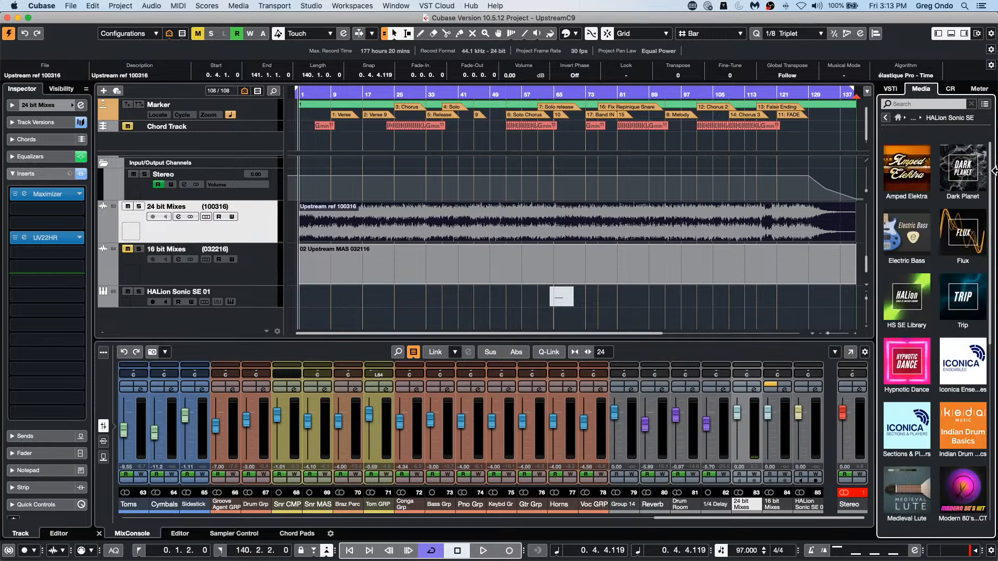
{"action": "double_click", "coordinate": [911, 364]}
{"action": "scroll", "coordinate": [904, 321], "scroll_direction": "down", "scroll_amount": 10}
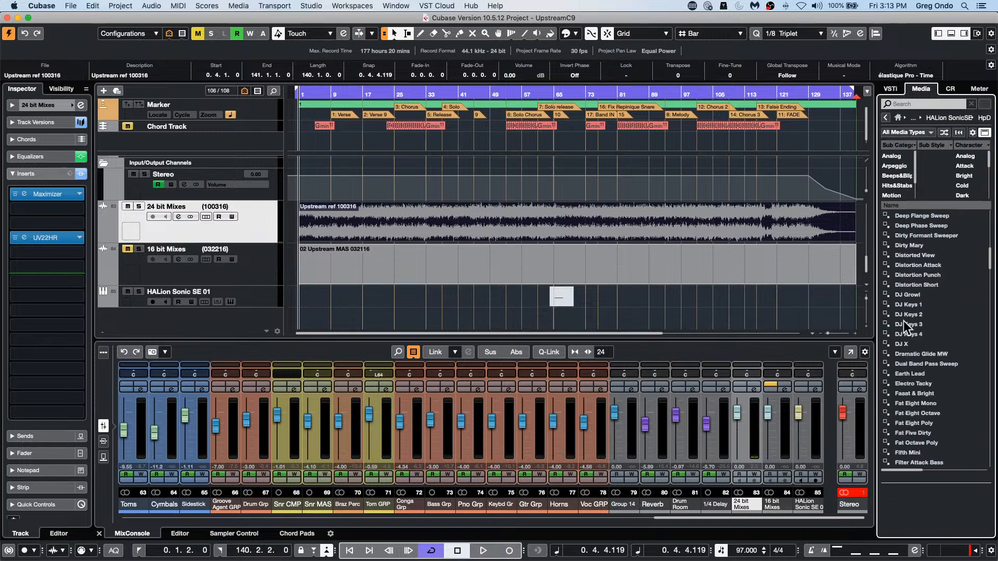
{"action": "scroll", "coordinate": [905, 321], "scroll_direction": "up", "scroll_amount": 4}
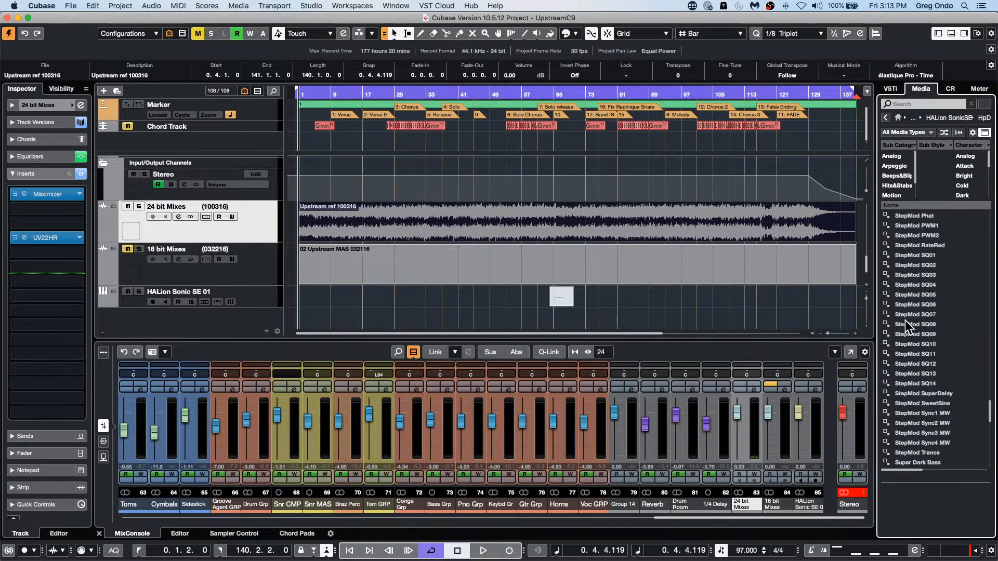
{"action": "left_click", "coordinate": [887, 119]}
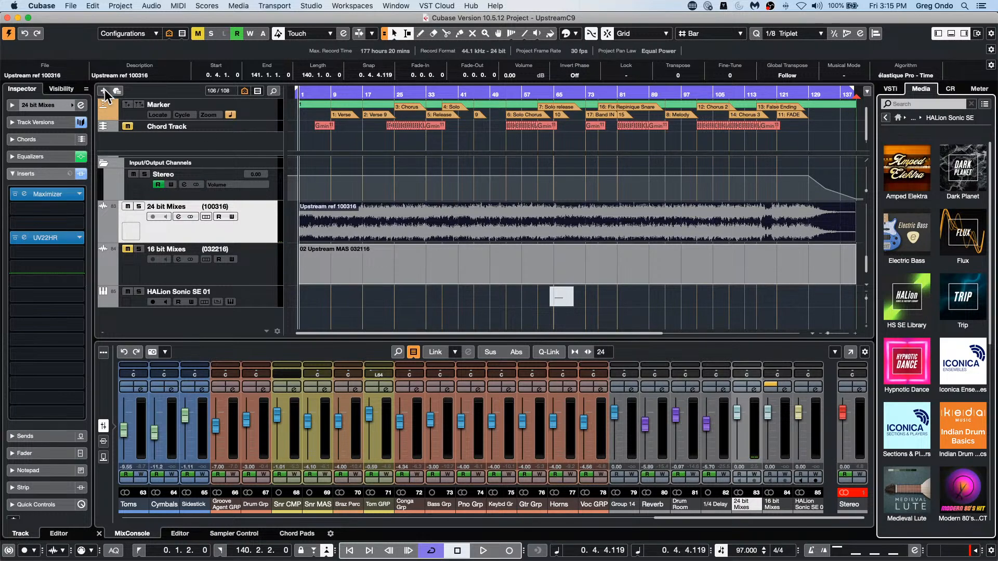
Step: Zoom in on the keyboard tracks around bar 11 and select the first Rhds, Chords and Synth MIDI parts together
{"action": "scroll", "coordinate": [351, 183], "scroll_direction": "up", "scroll_amount": 10}
{"action": "scroll", "coordinate": [360, 183], "scroll_direction": "up", "scroll_amount": 15}
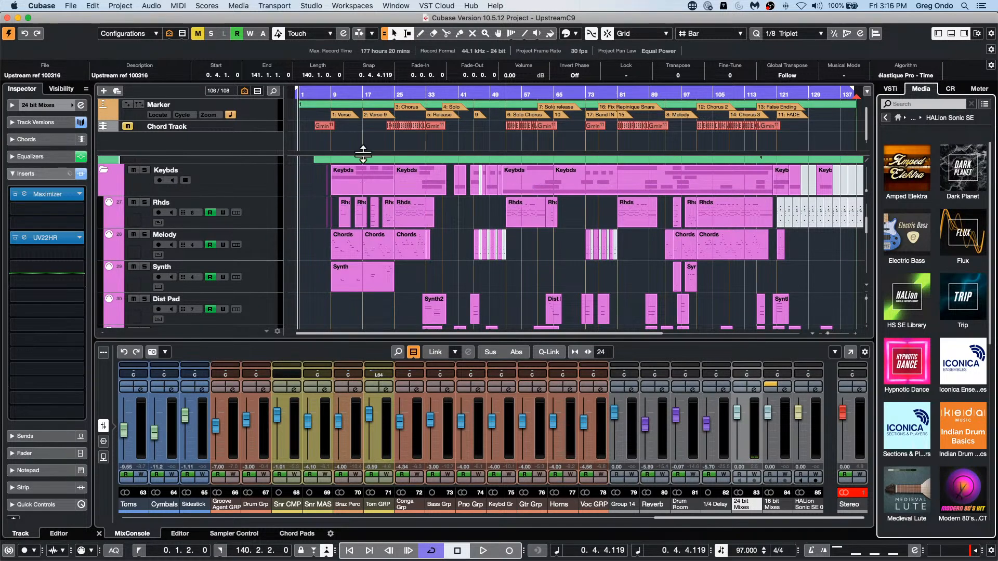
{"action": "left_click_drag", "start_coordinate": [394, 94], "coordinate": [323, 141]}
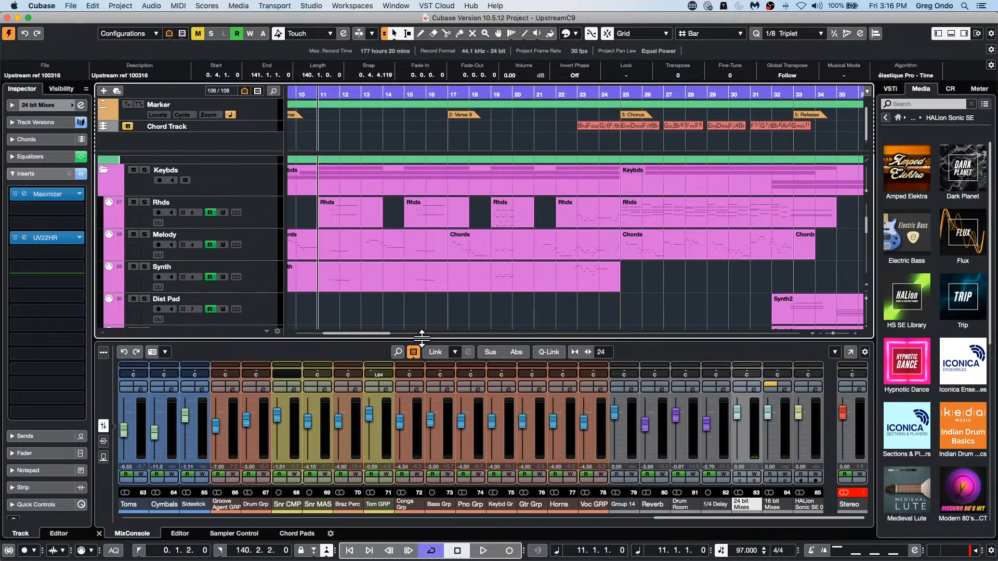
{"action": "left_click", "coordinate": [355, 286]}
{"action": "right_click", "coordinate": [356, 214]}
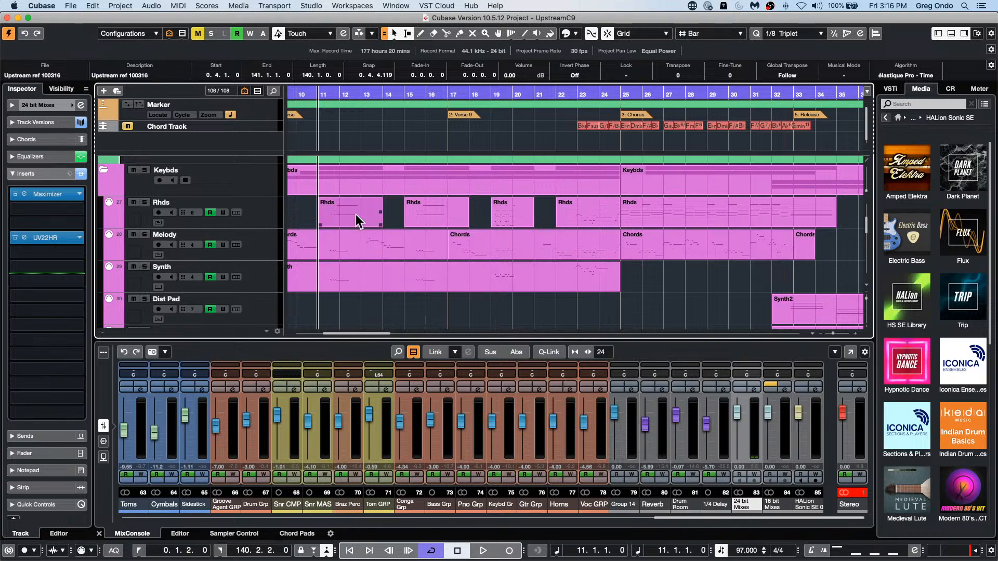
{"action": "left_click", "coordinate": [356, 214]}
{"action": "left_click", "coordinate": [357, 216]}
{"action": "left_click", "coordinate": [365, 258], "text": "shift"}
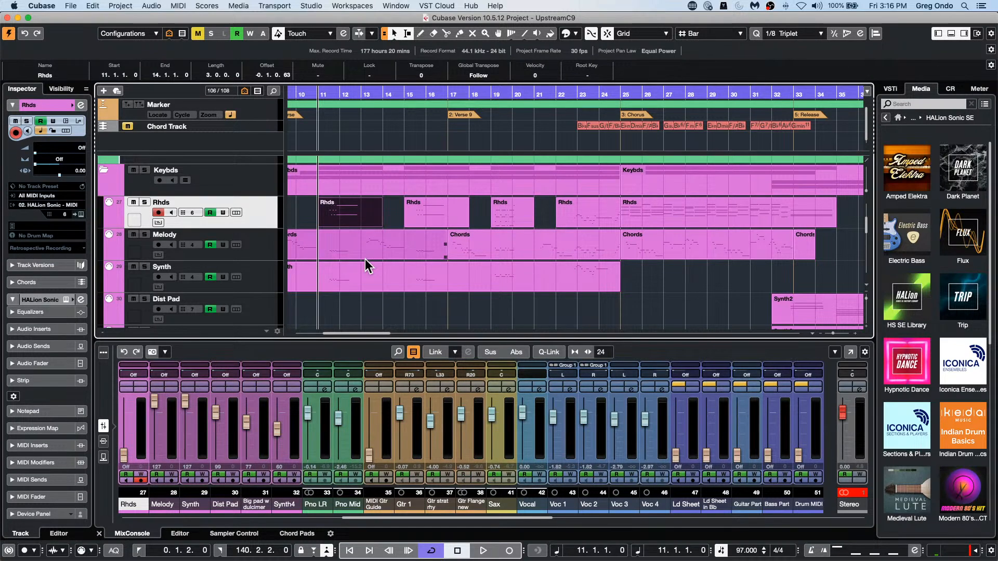
{"action": "left_click", "coordinate": [364, 262], "text": "shift"}
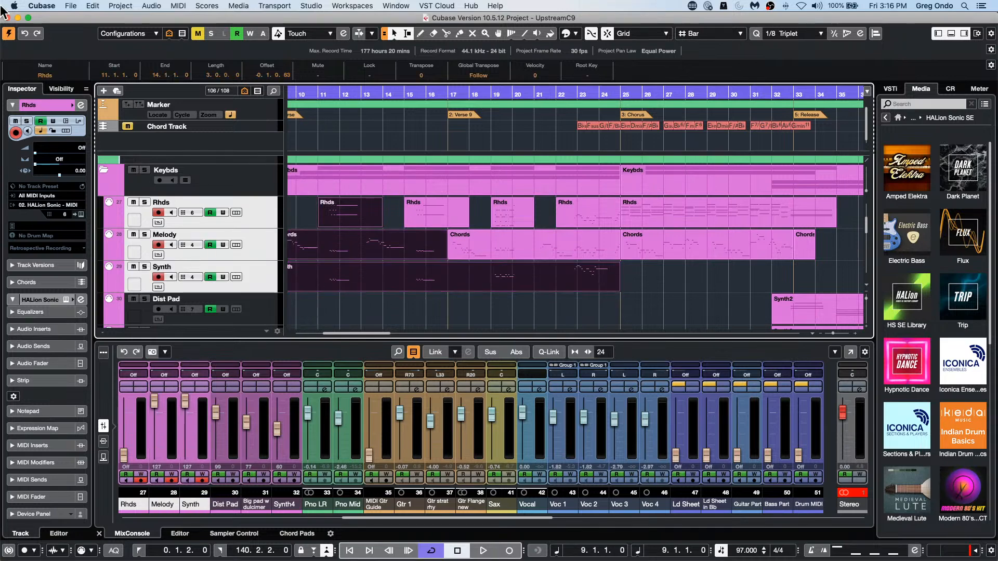
Step: Open the selected MIDI parts in the Score Editor and look through their staves
{"action": "key", "text": "super+r"}
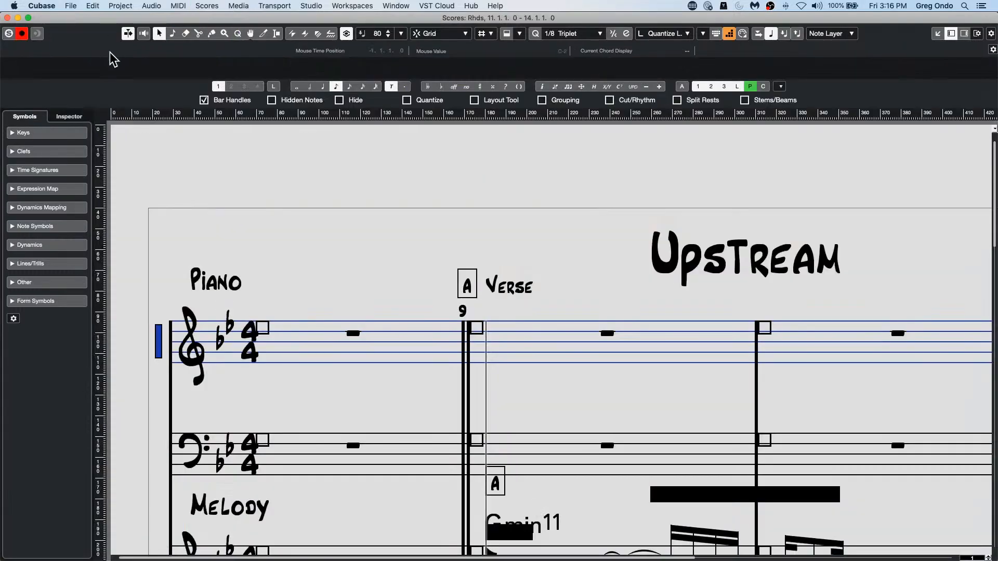
{"action": "scroll", "coordinate": [319, 161], "scroll_direction": "down", "scroll_amount": 15}
{"action": "scroll", "coordinate": [320, 160], "scroll_direction": "up", "scroll_amount": 2}
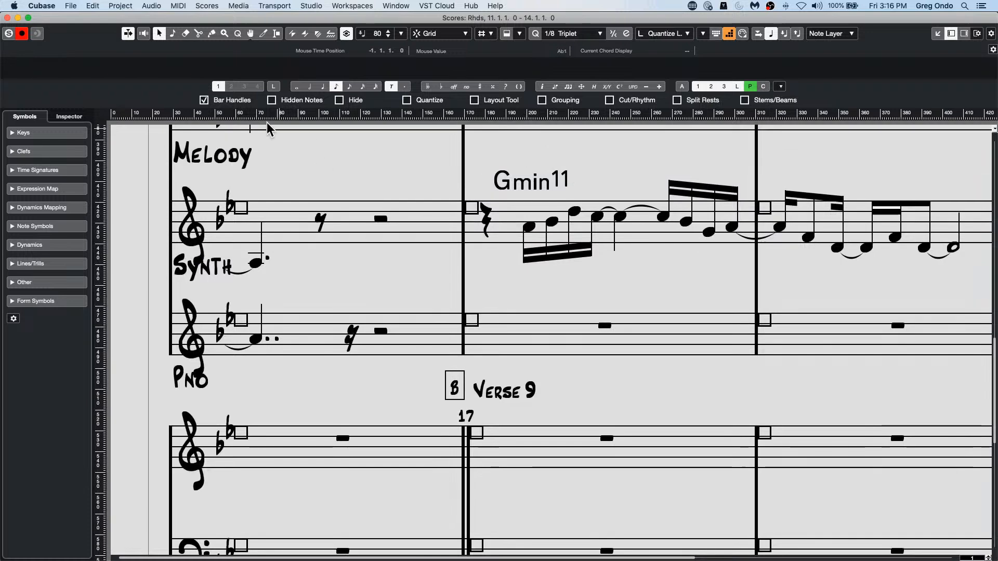
Step: Open the selected MIDI parts in the Key Editor and enlarge its window to fill the screen
{"action": "left_click", "coordinate": [149, 5]}
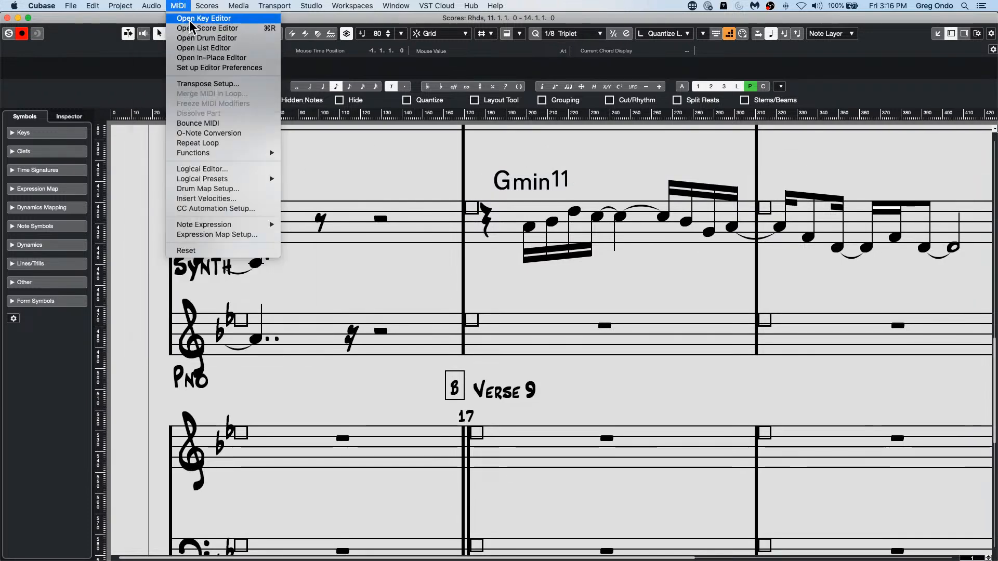
{"action": "left_click", "coordinate": [191, 19]}
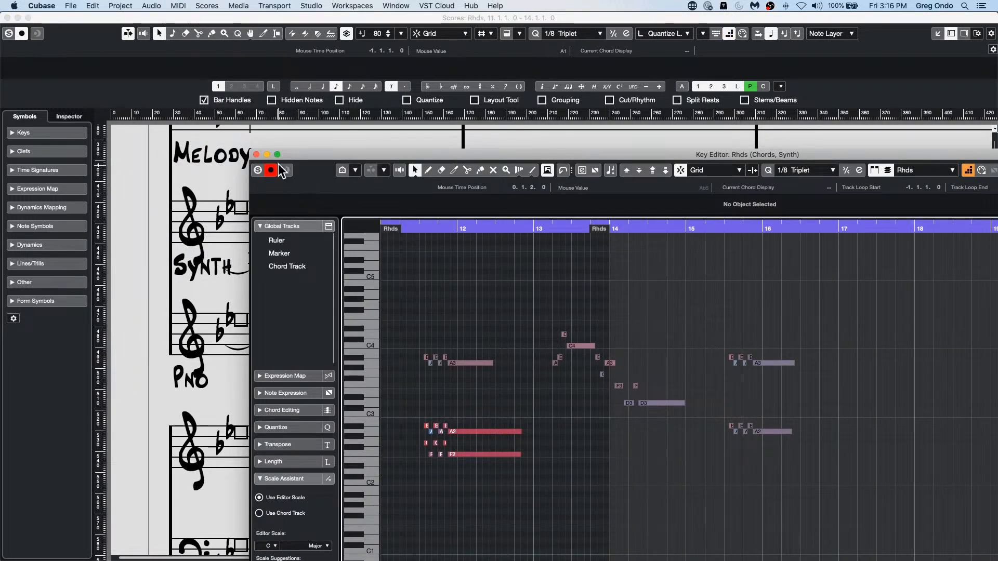
{"action": "left_click", "coordinate": [277, 154]}
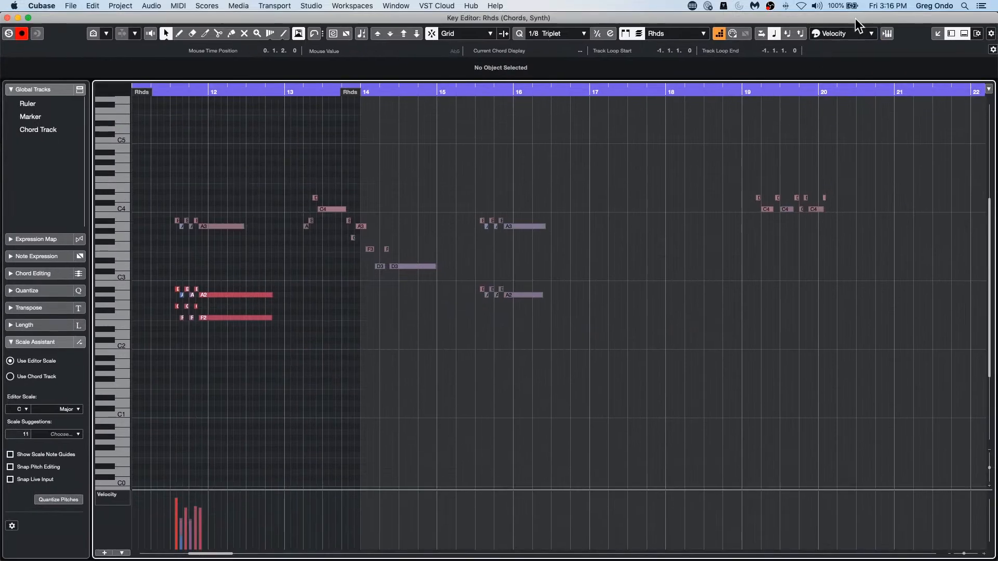
Step: Set the Key Editor's event colors to Part
{"action": "left_click", "coordinate": [844, 34]}
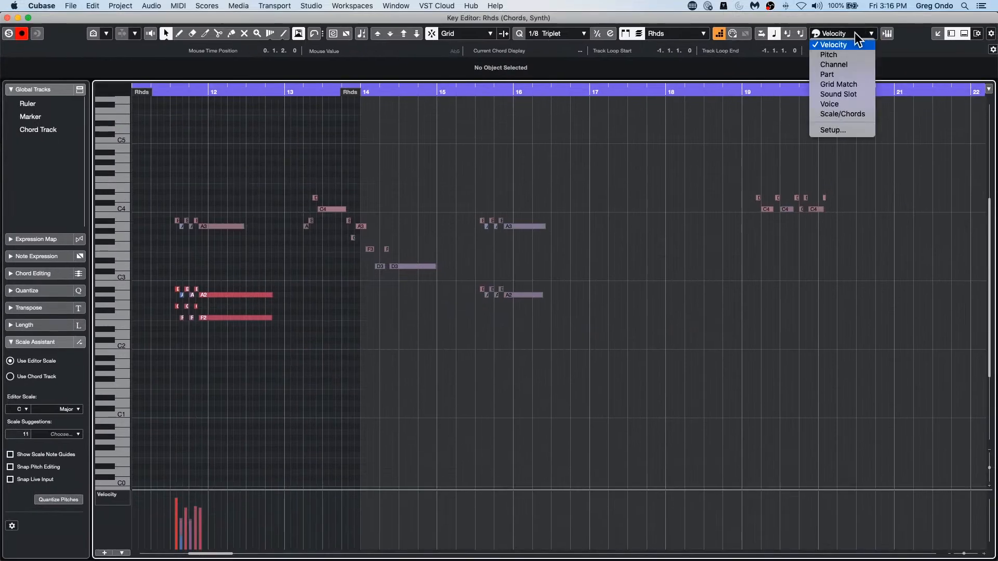
{"action": "left_click", "coordinate": [735, 116]}
{"action": "left_click", "coordinate": [844, 35]}
{"action": "left_click", "coordinate": [850, 76]}
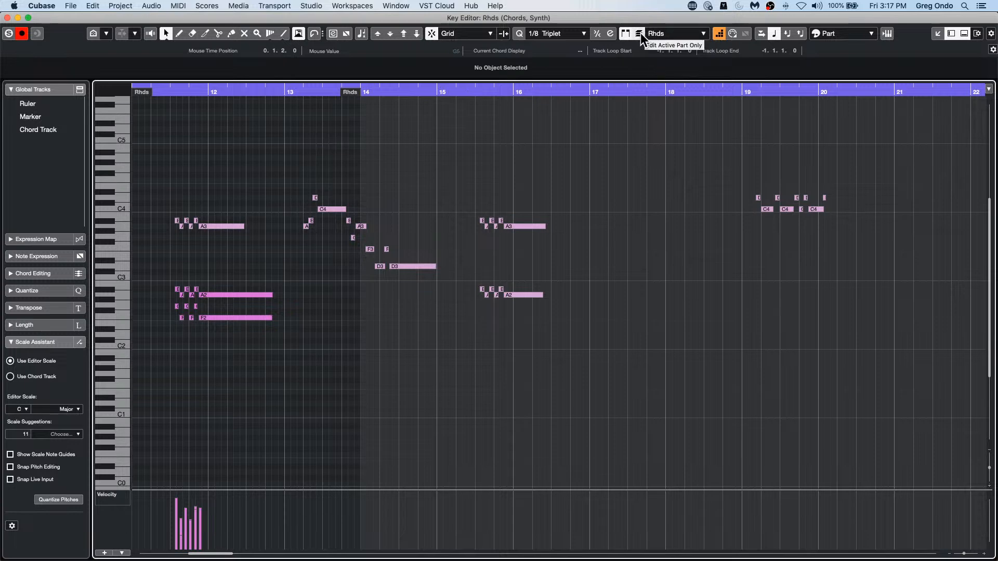
Step: Cycle the active part through Chords, Synth and back to Chords, looking over the notes in the piano roll
{"action": "left_click", "coordinate": [704, 36]}
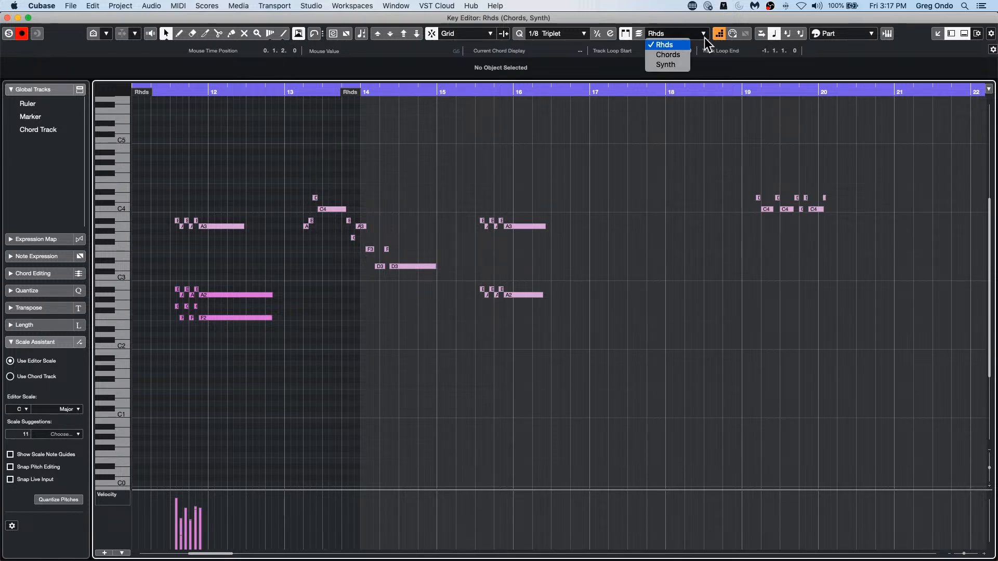
{"action": "left_click", "coordinate": [679, 55]}
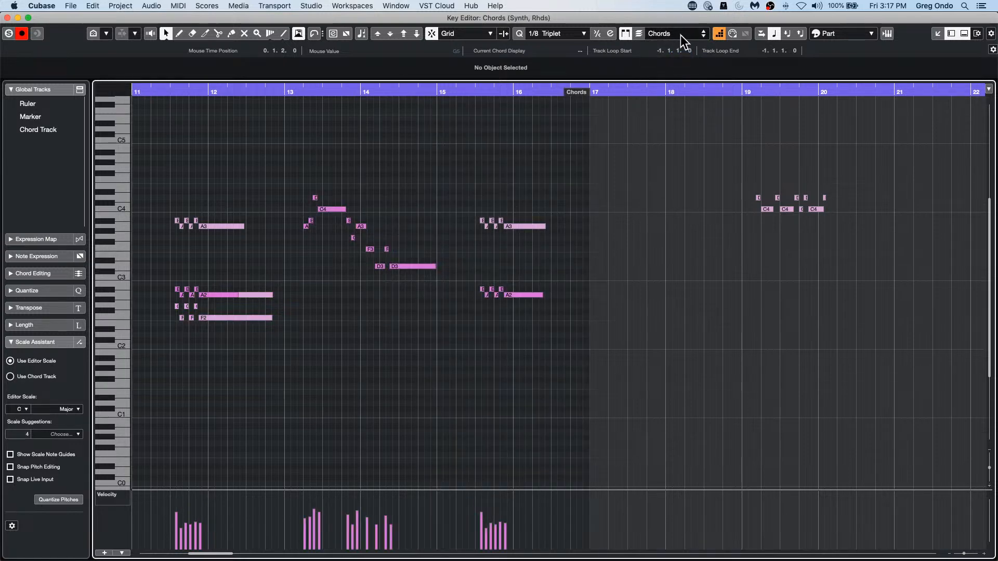
{"action": "left_click", "coordinate": [681, 36]}
{"action": "left_click", "coordinate": [677, 54]}
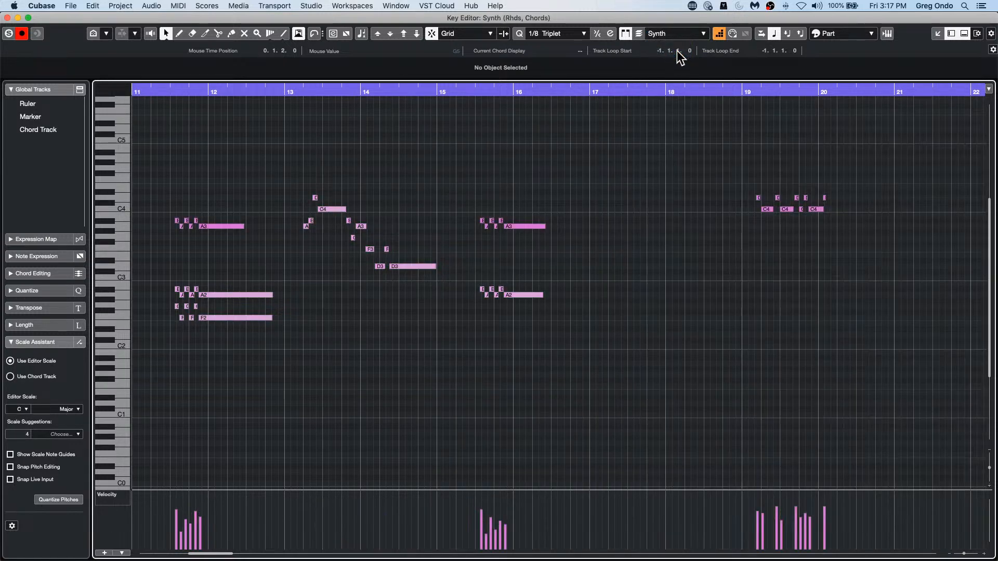
{"action": "left_click", "coordinate": [688, 34]}
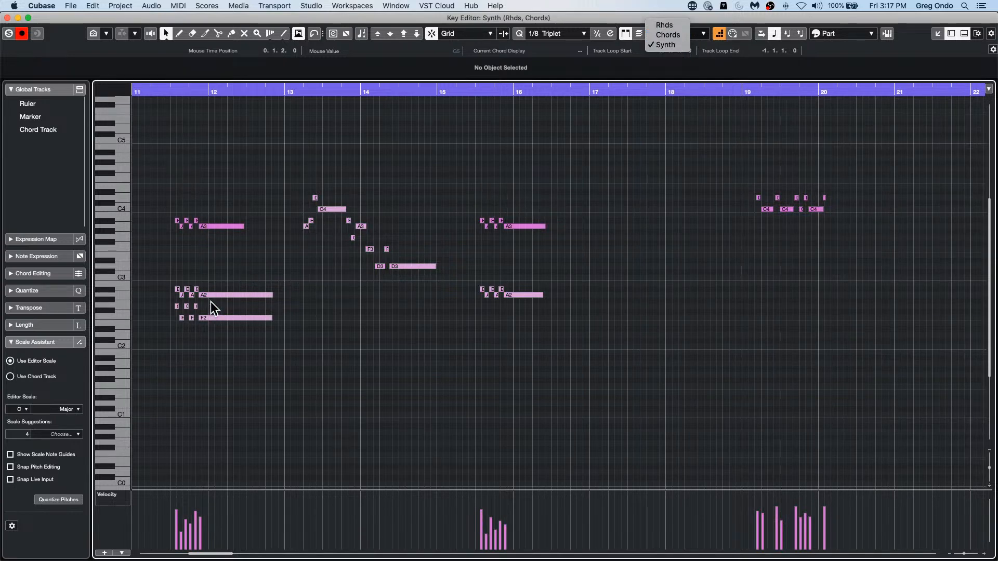
{"action": "left_click", "coordinate": [670, 35]}
{"action": "scroll", "coordinate": [490, 241], "scroll_direction": "down", "scroll_amount": 3}
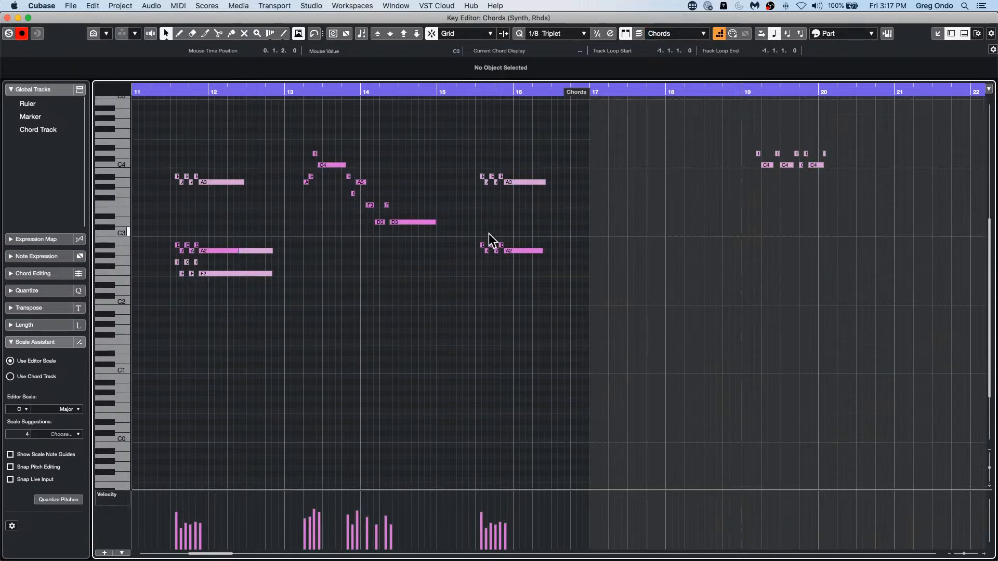
{"action": "scroll", "coordinate": [490, 240], "scroll_direction": "up", "scroll_amount": 10}
{"action": "scroll", "coordinate": [492, 243], "scroll_direction": "down", "scroll_amount": 3}
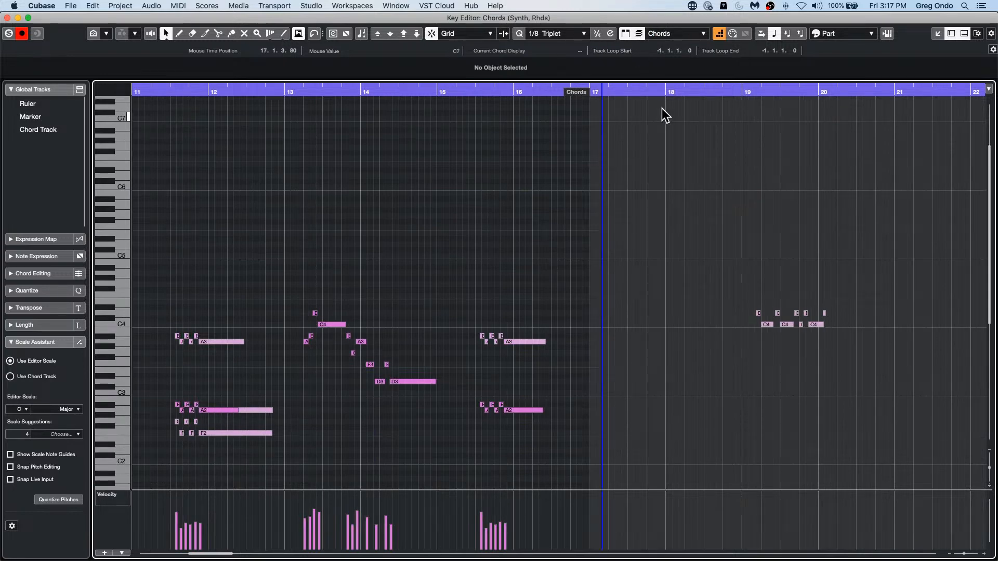
Step: Make Rhds the active part and return to Chords to compare which notes belong to each
{"action": "left_click", "coordinate": [678, 34]}
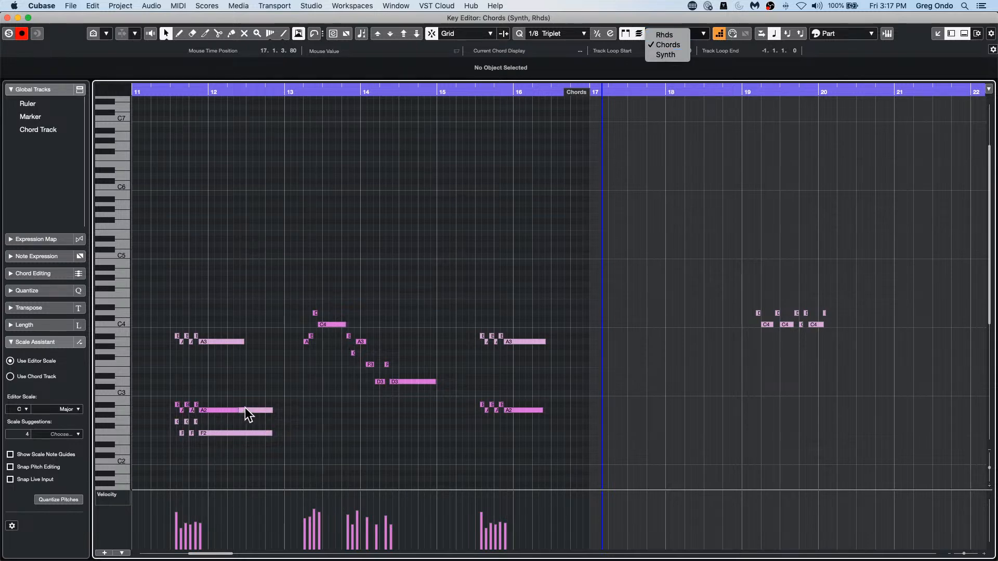
{"action": "left_click", "coordinate": [673, 34]}
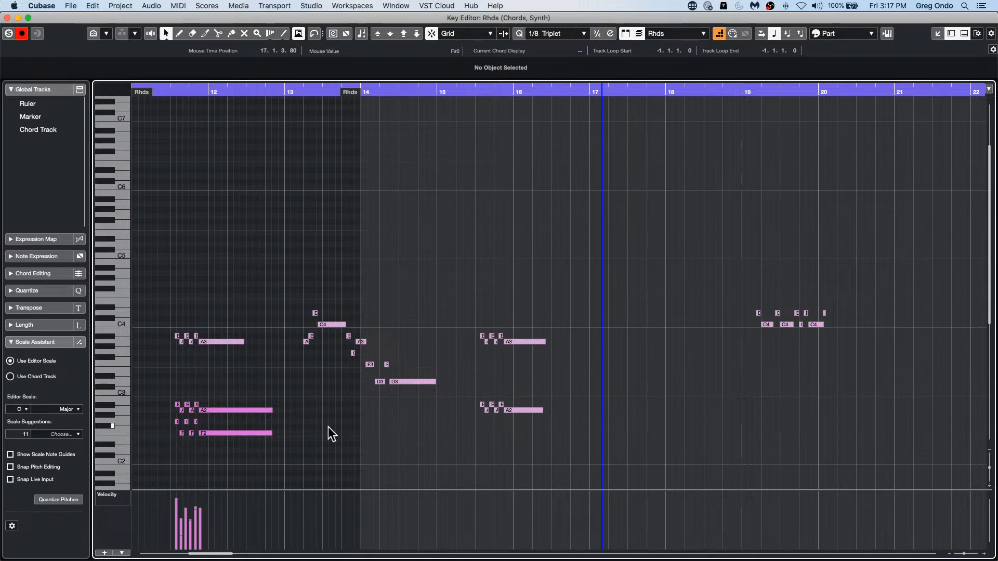
{"action": "left_click", "coordinate": [650, 33]}
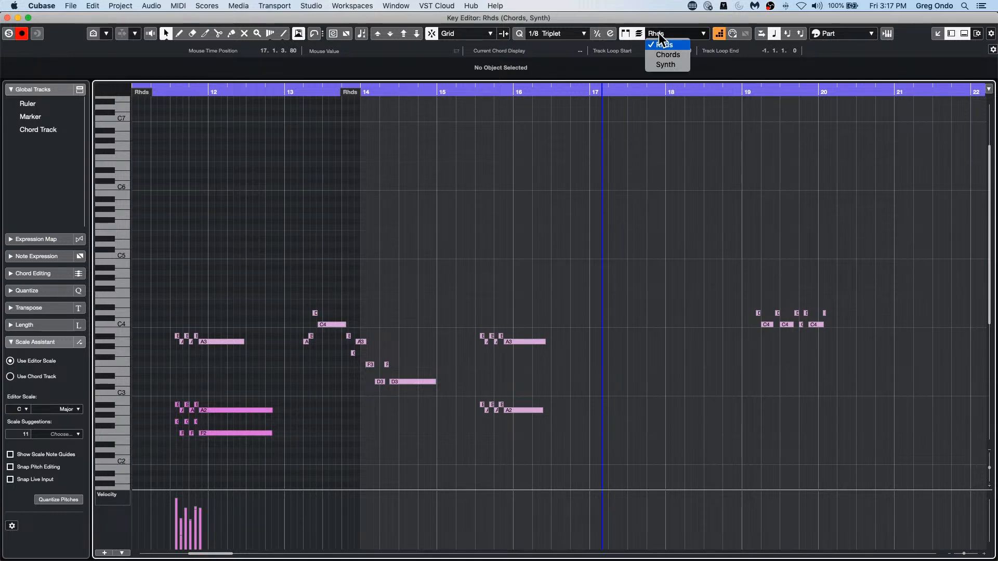
{"action": "left_click", "coordinate": [685, 56]}
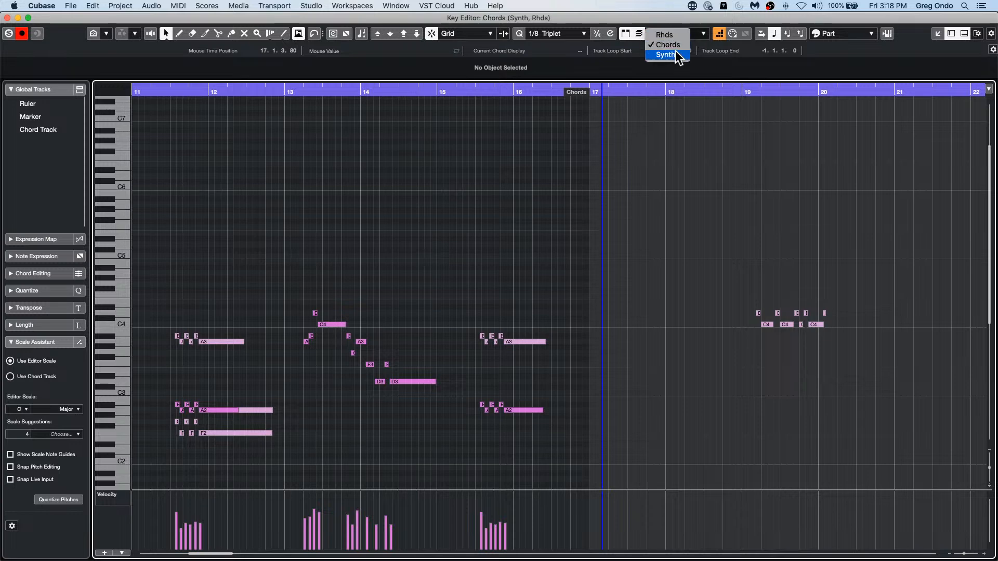
Step: Switch the active part from Synth to Rhds and back to Chords, comparing the notes and velocities each one highlights
{"action": "left_click", "coordinate": [674, 54]}
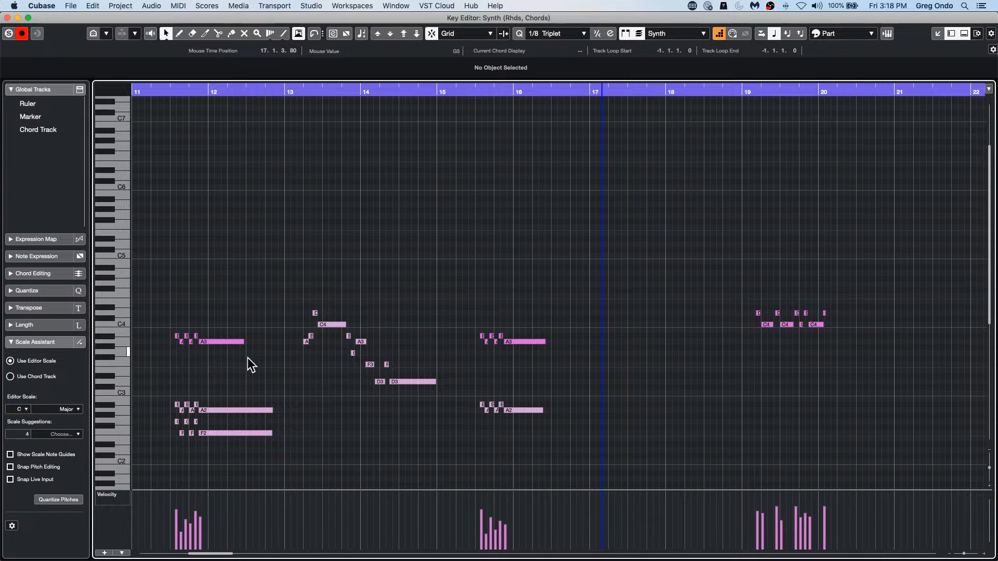
{"action": "left_click", "coordinate": [689, 36]}
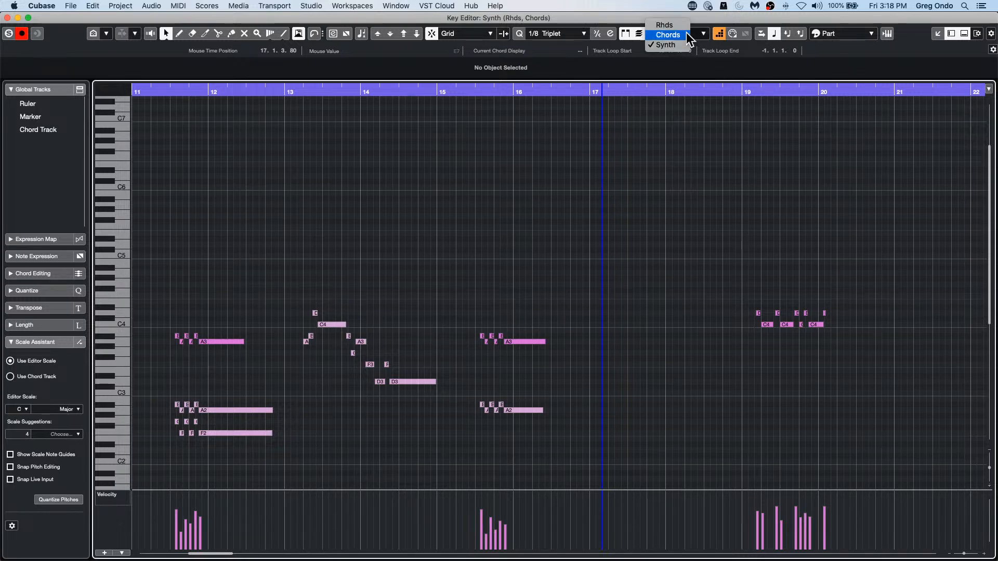
{"action": "left_click", "coordinate": [682, 25]}
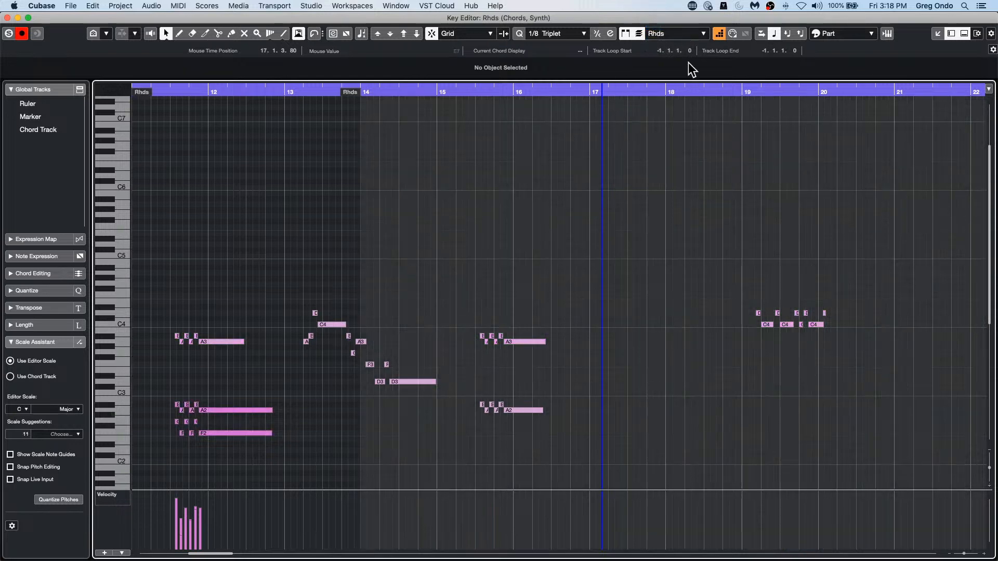
{"action": "left_click", "coordinate": [679, 35]}
{"action": "left_click", "coordinate": [673, 47]}
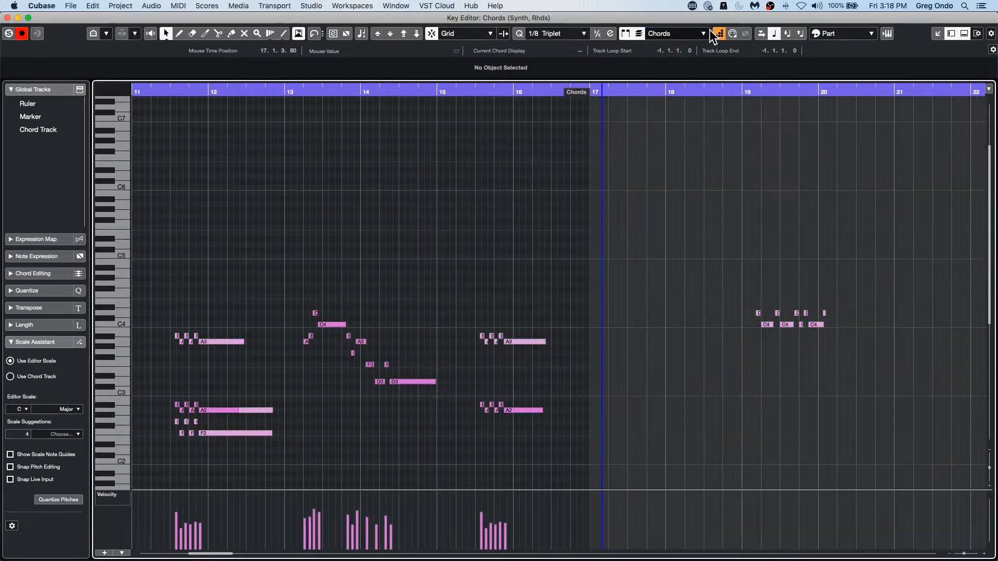
Step: Cycle the currently edited part once more through Synth and Rhds to Chords, checking each part's borders against the ruler
{"action": "left_click", "coordinate": [675, 33]}
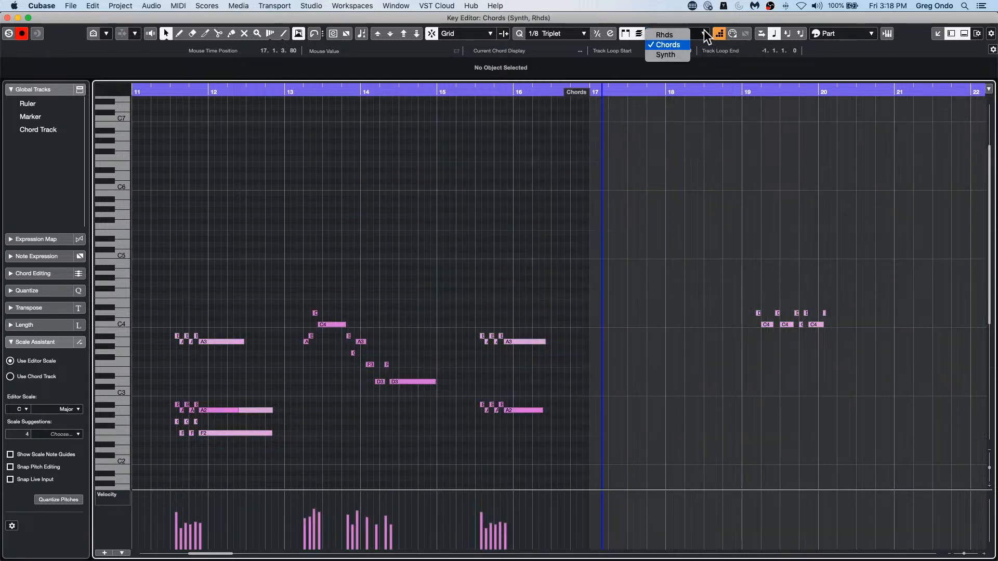
{"action": "left_click", "coordinate": [670, 55]}
{"action": "left_click", "coordinate": [680, 33]}
{"action": "left_click", "coordinate": [682, 32]}
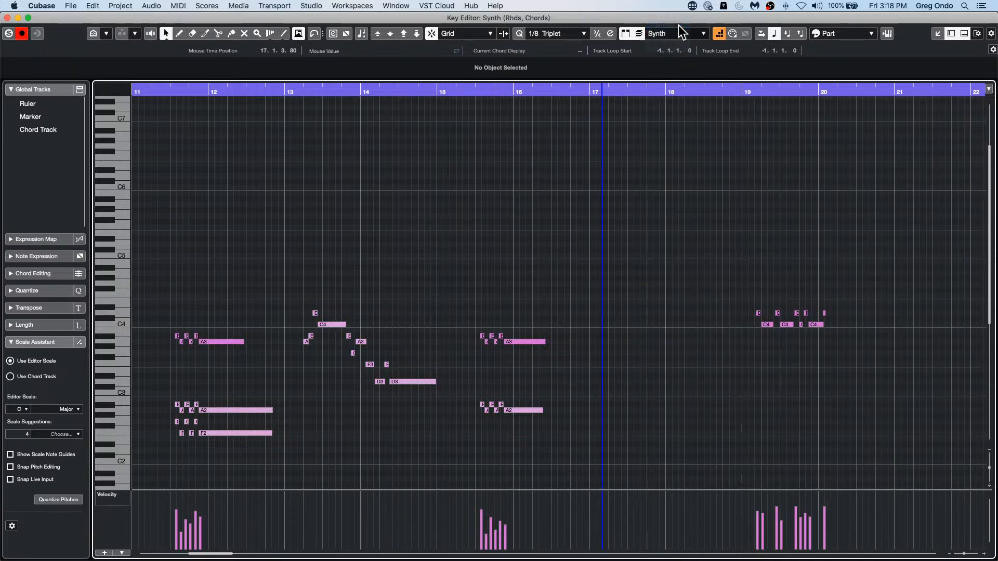
{"action": "left_click", "coordinate": [647, 35]}
{"action": "left_click", "coordinate": [665, 53]}
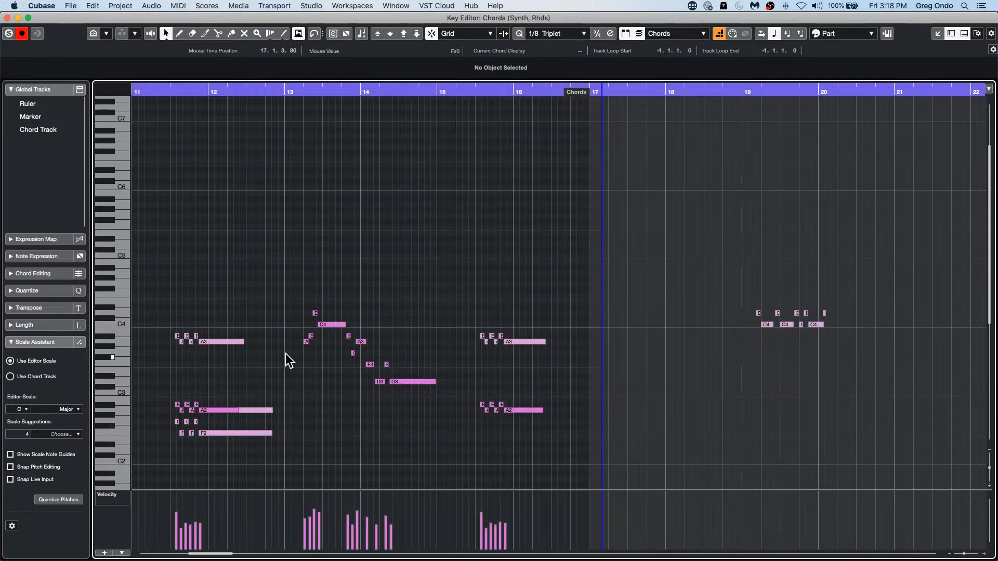
Step: Alternate the edited part between Rhds, Chords and Synth, finishing on Chords, to examine which notes are editable in each
{"action": "left_click", "coordinate": [668, 34]}
{"action": "left_click", "coordinate": [669, 35]}
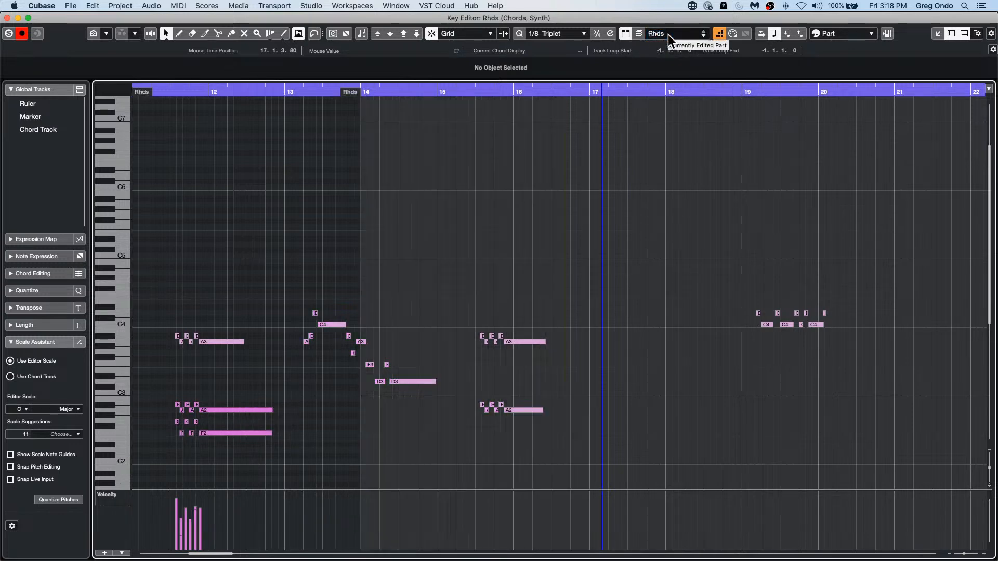
{"action": "left_click", "coordinate": [667, 35]}
{"action": "left_click", "coordinate": [662, 54]}
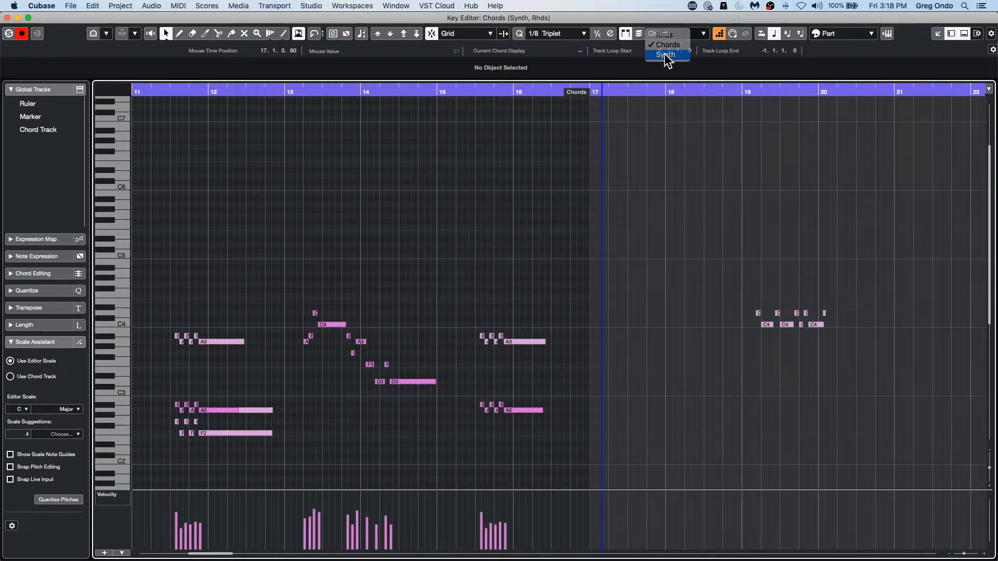
{"action": "left_click", "coordinate": [665, 54]}
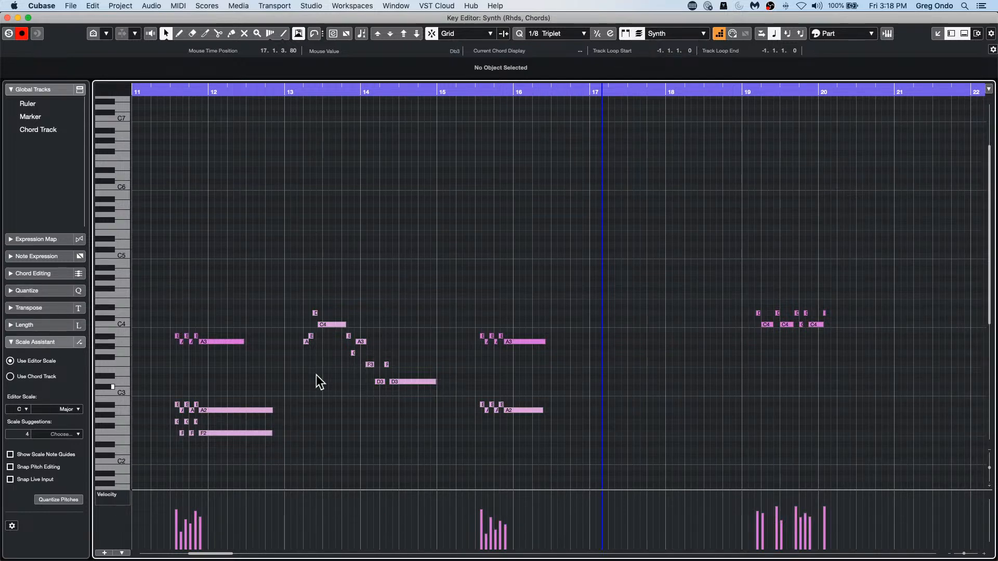
{"action": "left_click", "coordinate": [682, 36]}
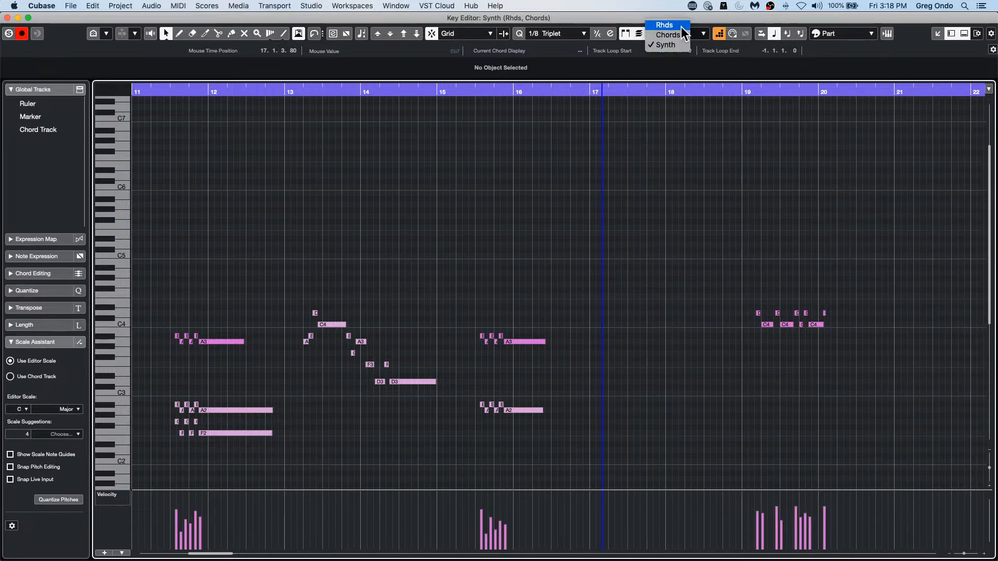
{"action": "left_click", "coordinate": [681, 26]}
{"action": "left_click", "coordinate": [678, 34]}
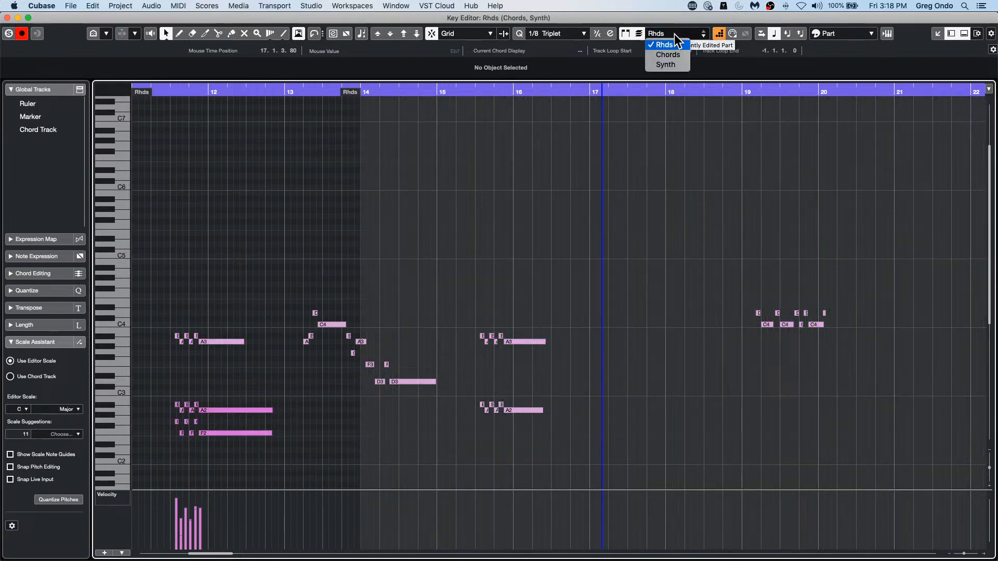
{"action": "left_click", "coordinate": [674, 54]}
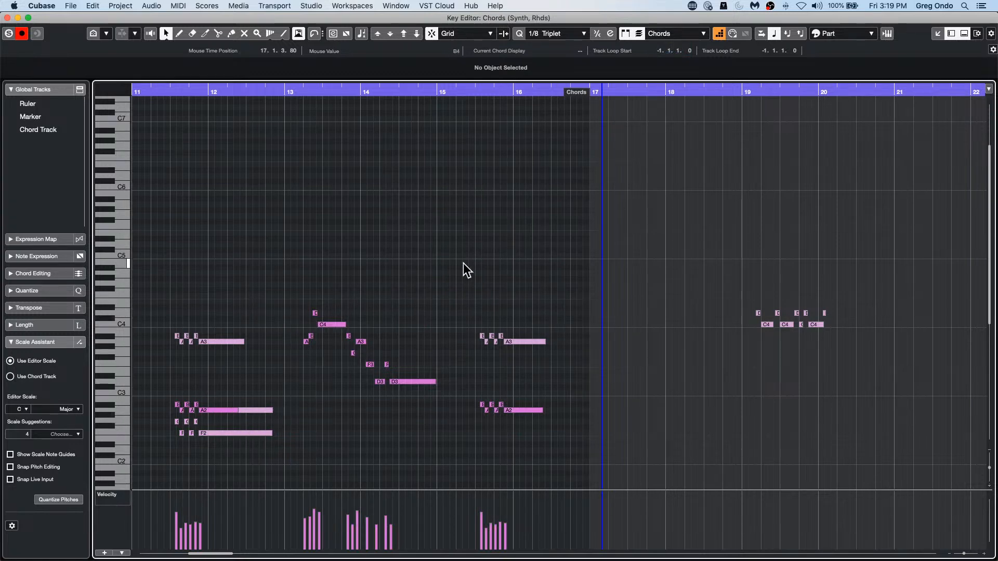
Step: Close the Key Editor and Score Editor windows and deselect all parts in the project
{"action": "left_click", "coordinate": [7, 18]}
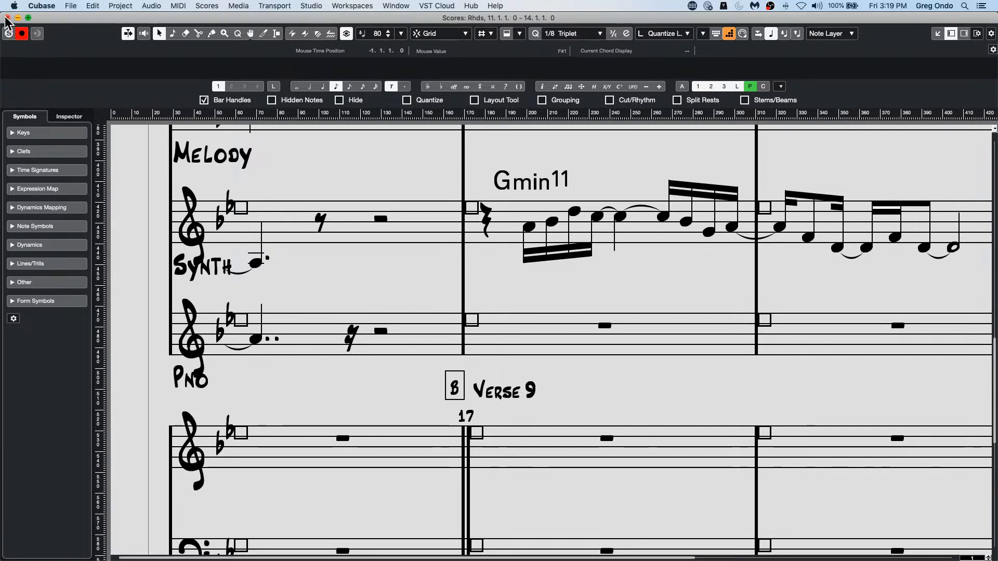
{"action": "left_click", "coordinate": [7, 18]}
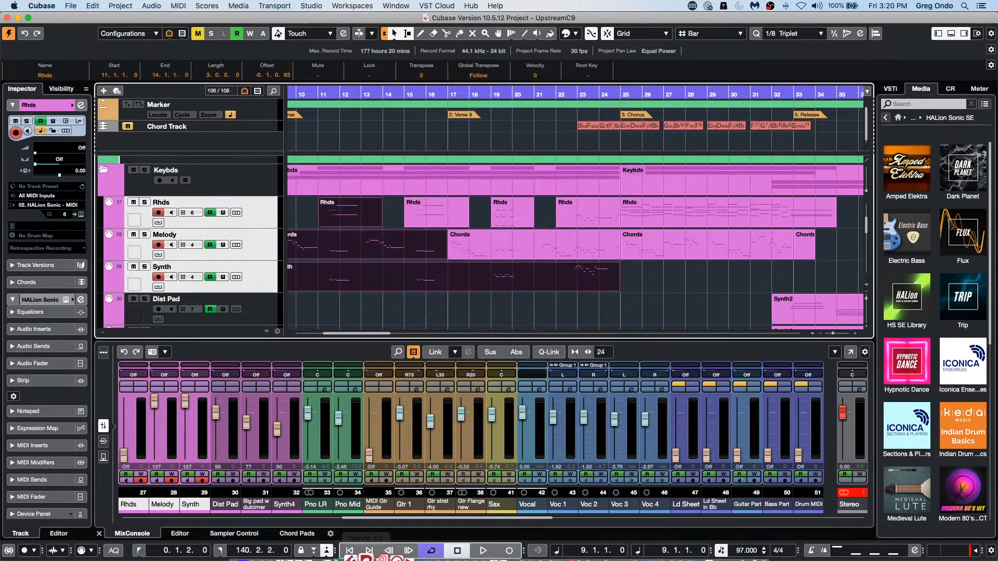
{"action": "mouse_move", "coordinate": [349, 554]}
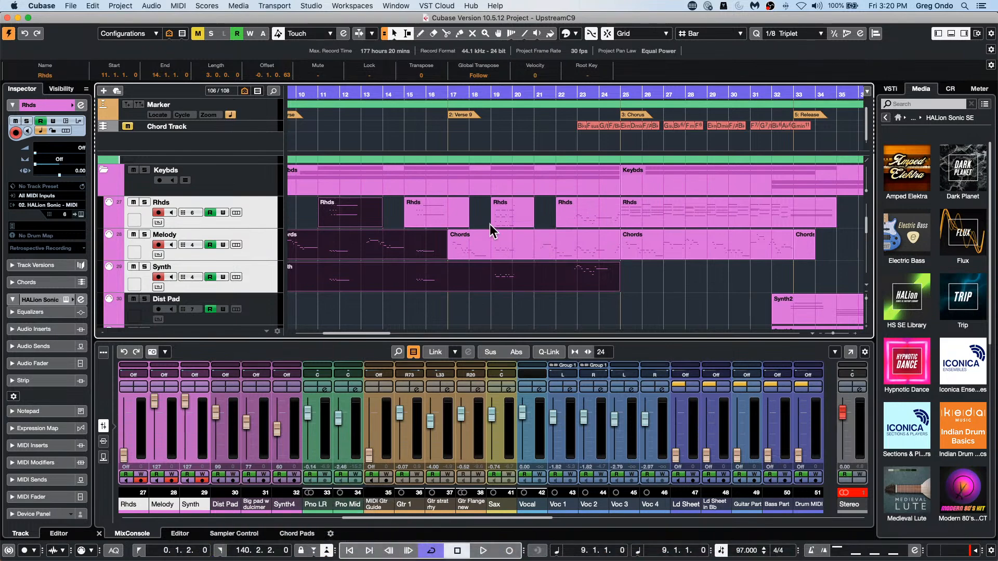
{"action": "left_click", "coordinate": [455, 323]}
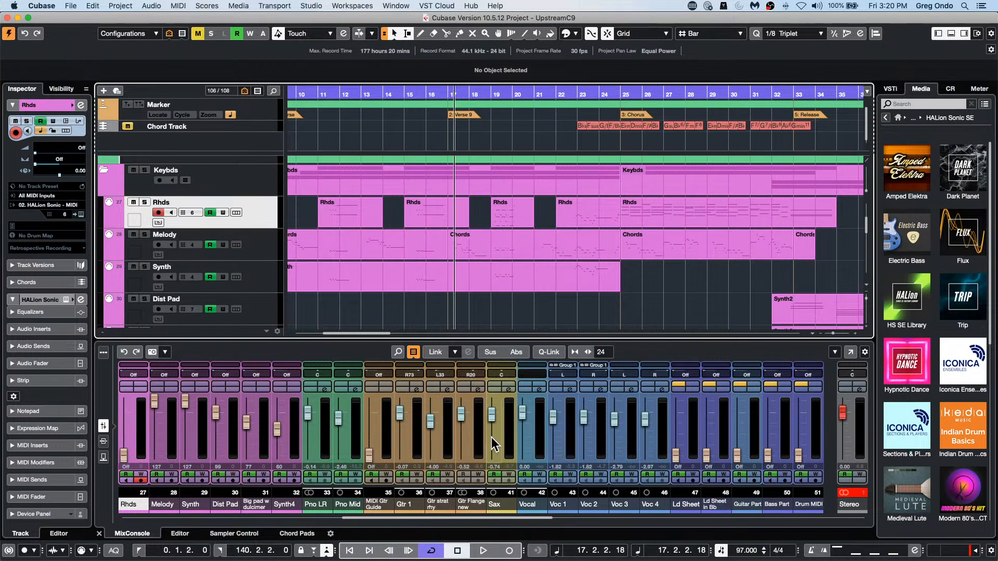
Step: Switch to Finder and search This Mac for ".vstsound"
{"action": "mouse_move", "coordinate": [367, 557]}
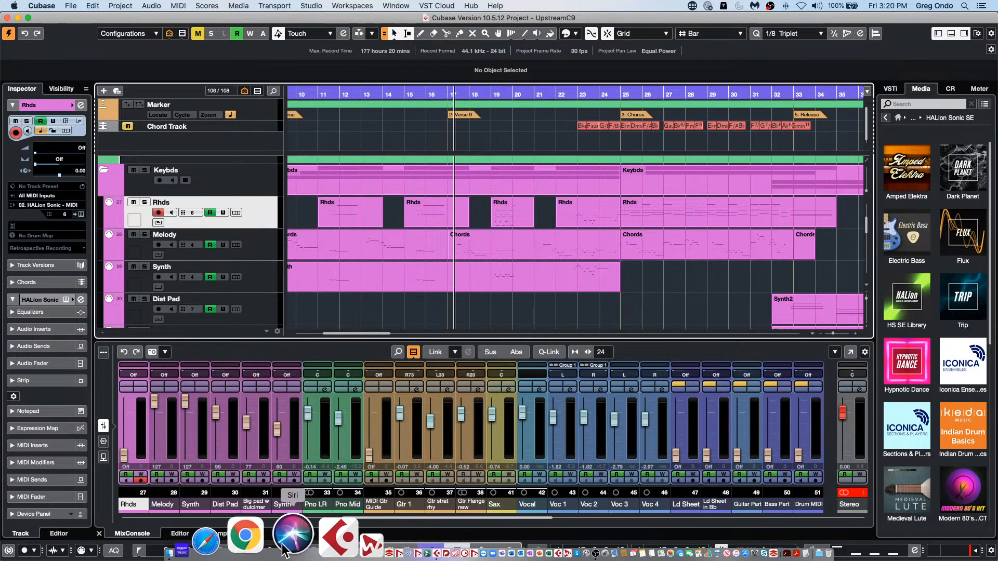
{"action": "left_click", "coordinate": [252, 547]}
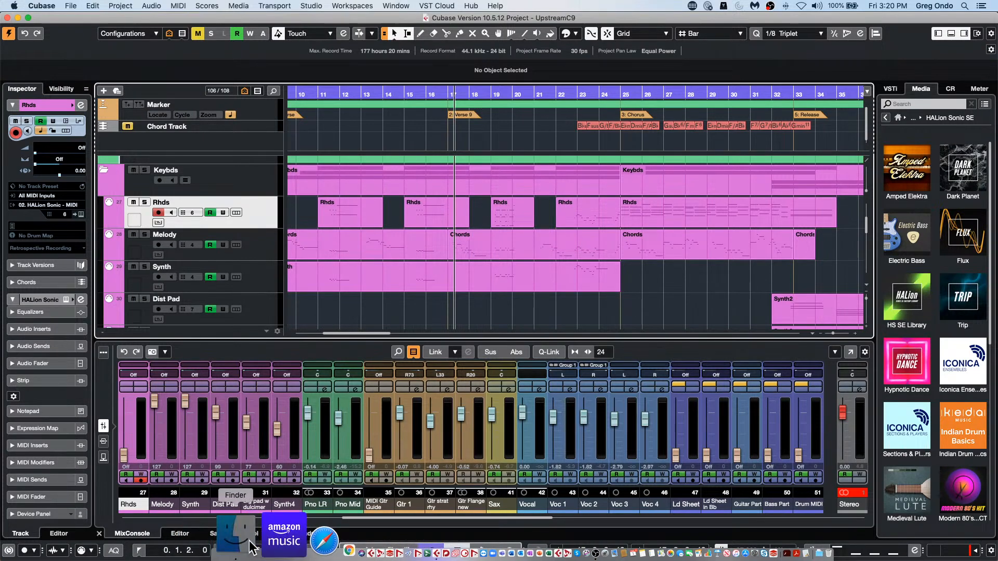
{"action": "left_click", "coordinate": [585, 111]}
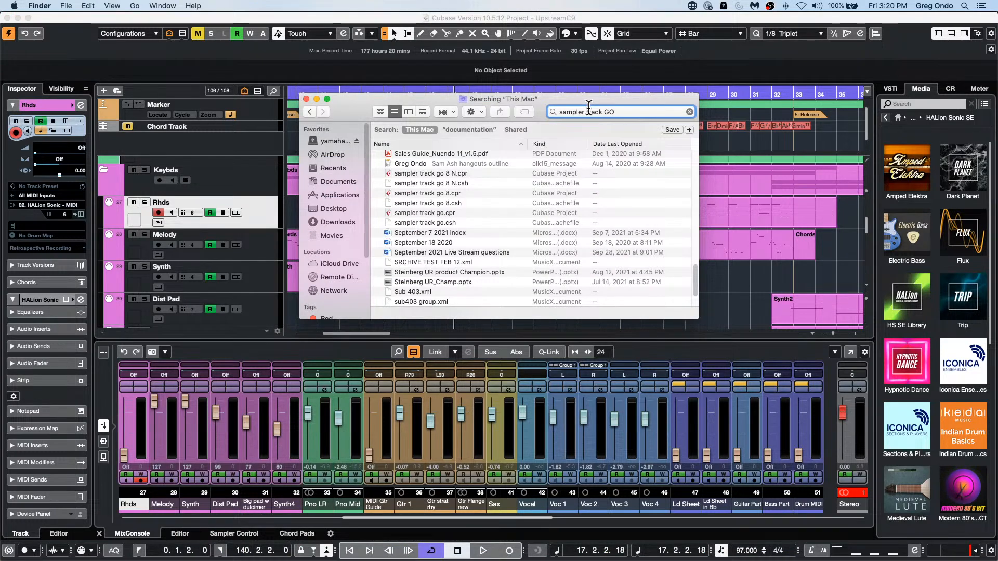
{"action": "triple_click", "coordinate": [593, 112]}
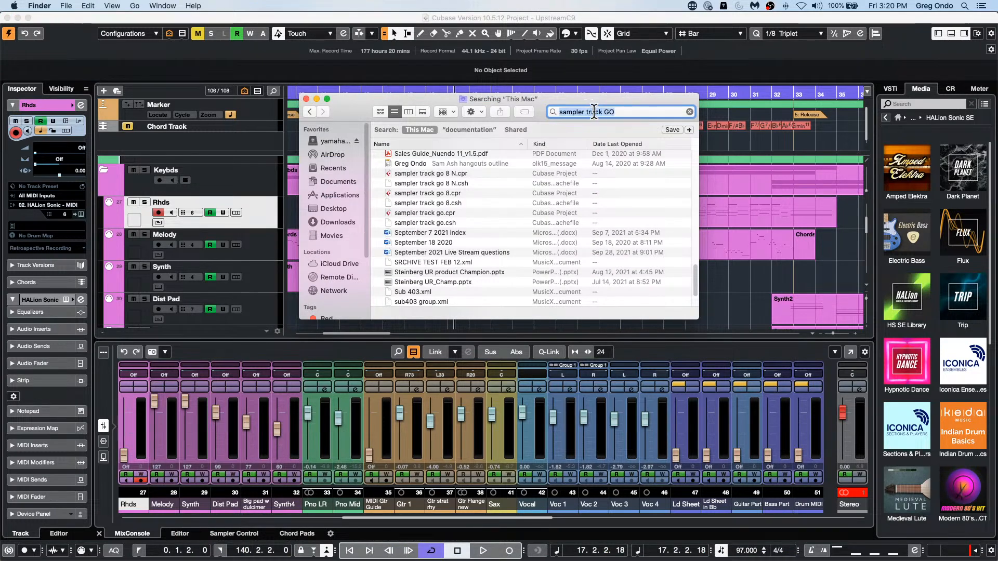
{"action": "key", "text": "BackSpace"}
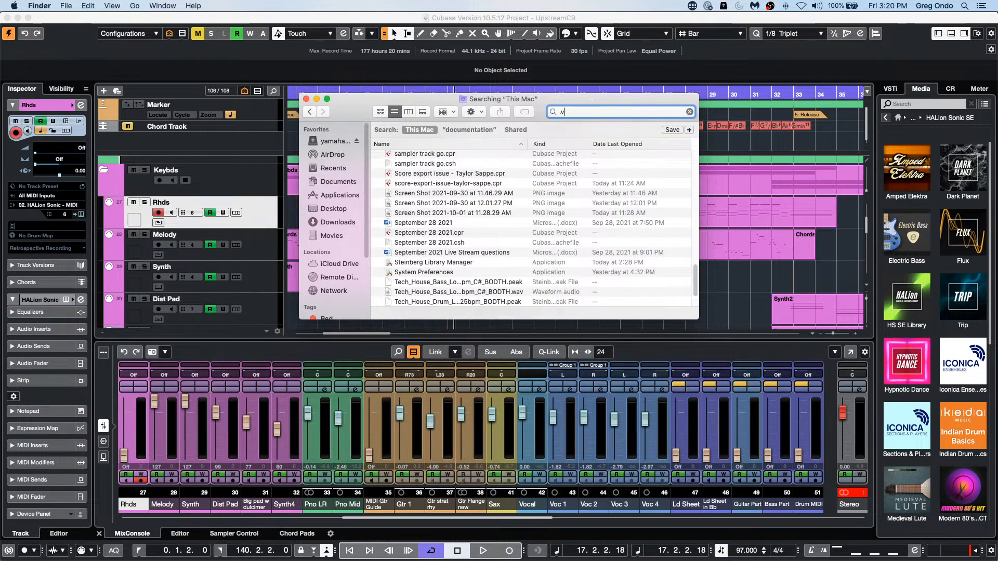
{"action": "type", "text": ".vstsound"}
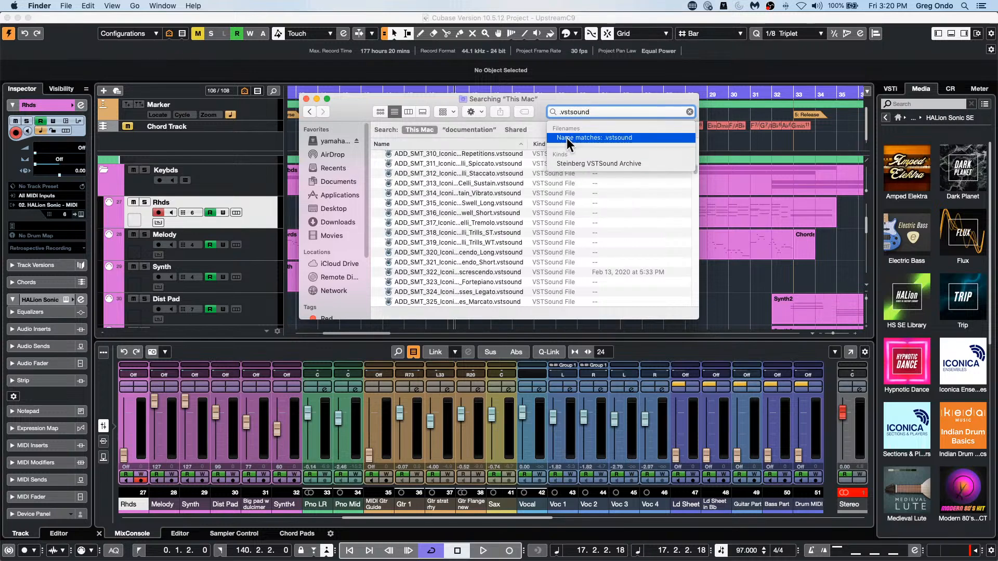
Step: Check which applications can open the file ADD_SMT_313_Iconica_SP_Celli_Sustain.vstsound, leaving it unopened
{"action": "left_click", "coordinate": [414, 181]}
{"action": "right_click", "coordinate": [415, 182]}
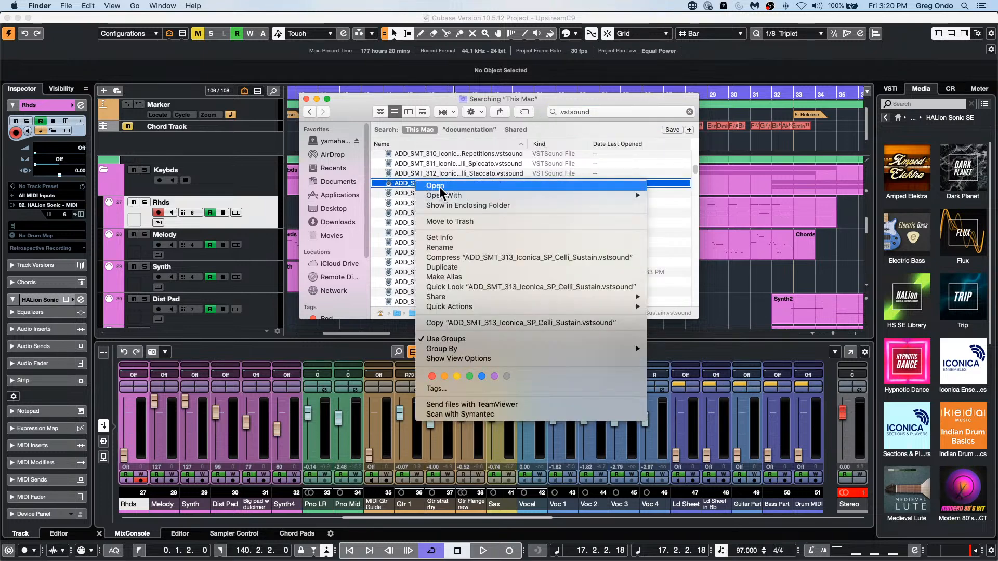
{"action": "mouse_move", "coordinate": [452, 197]}
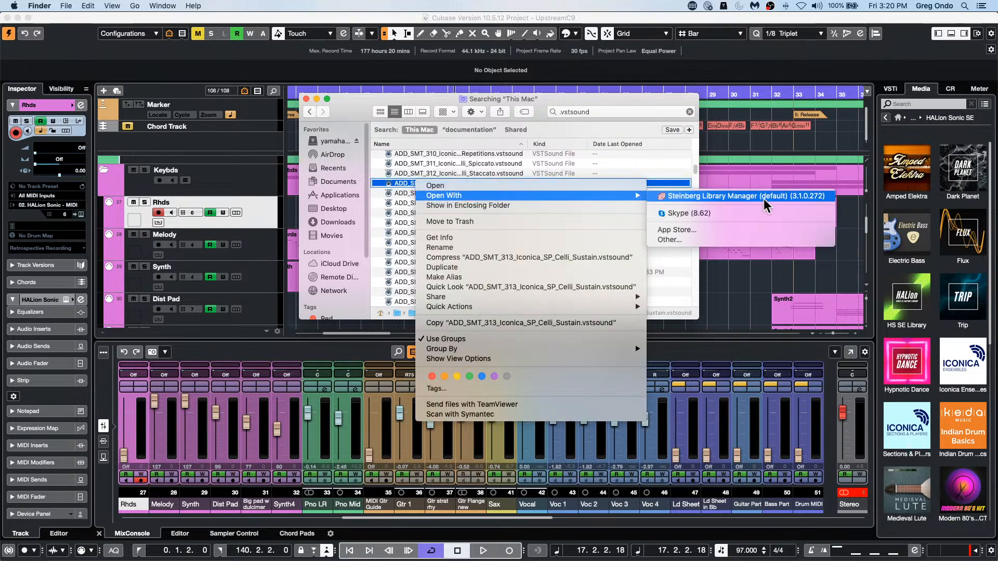
{"action": "left_click", "coordinate": [731, 275]}
Step: Switch back to Cubase, placing the cursor at bar 30 on the Synth track, and dismiss the calendar invitation notification
{"action": "left_click", "coordinate": [728, 273]}
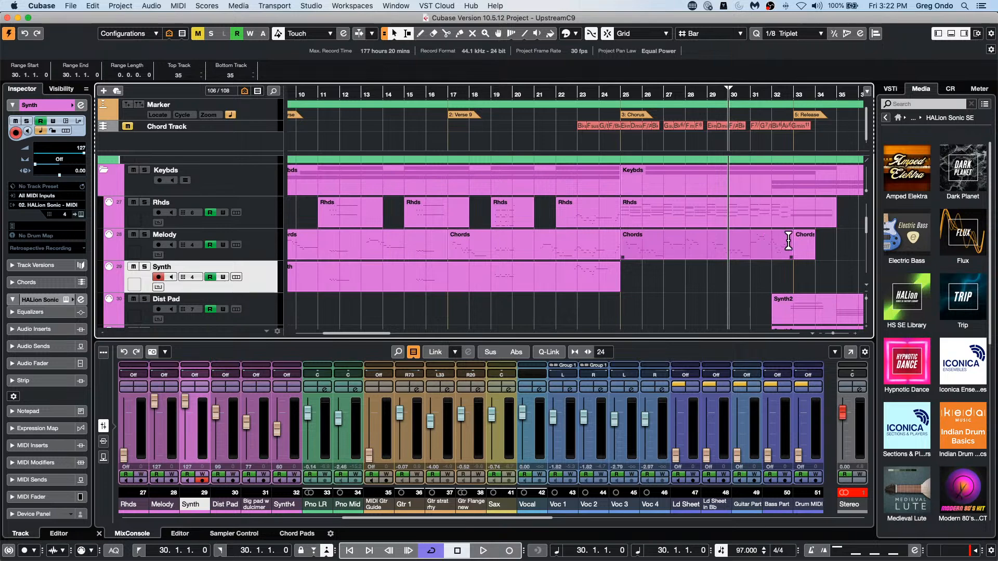
{"action": "left_click", "coordinate": [824, 234]}
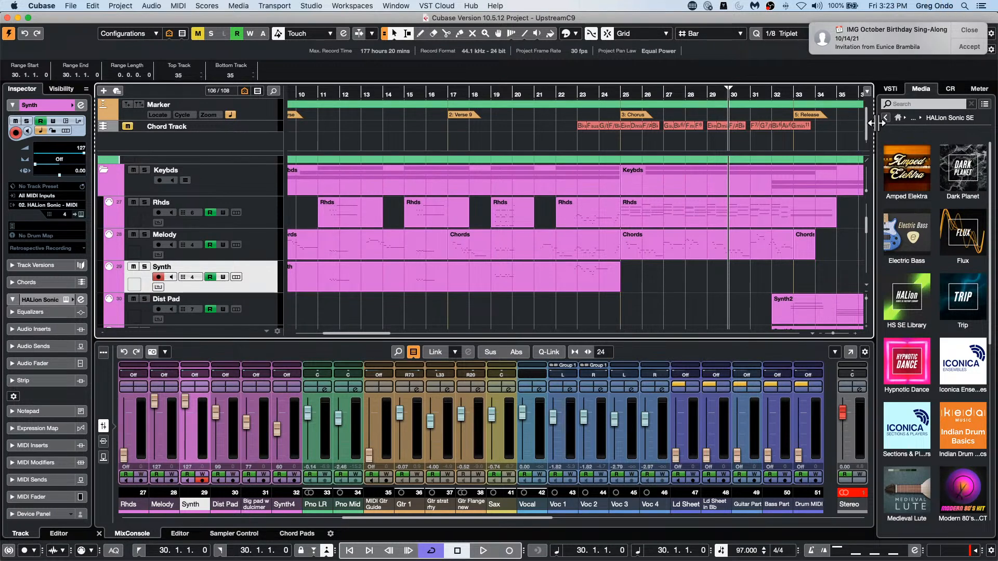
{"action": "left_click", "coordinate": [969, 30]}
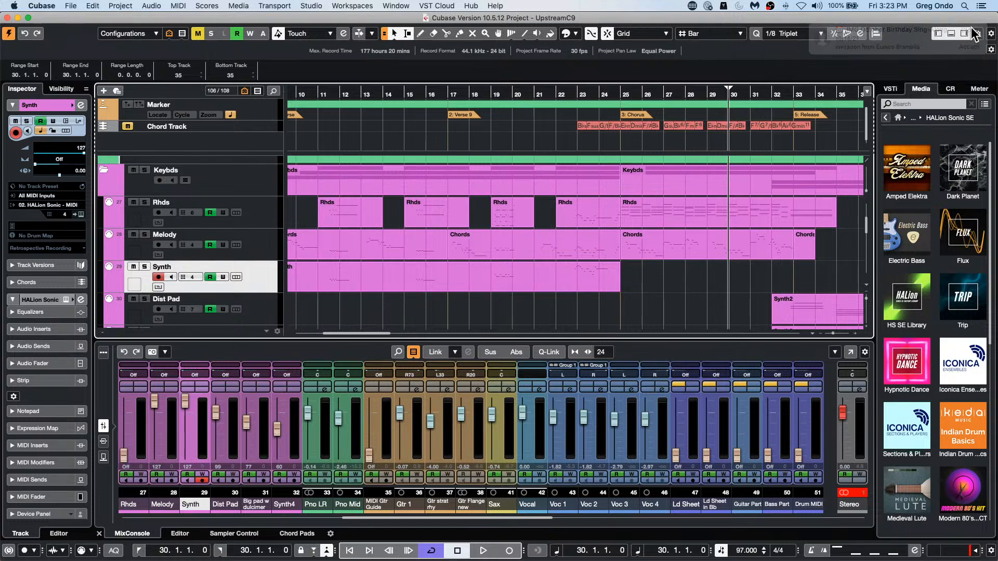
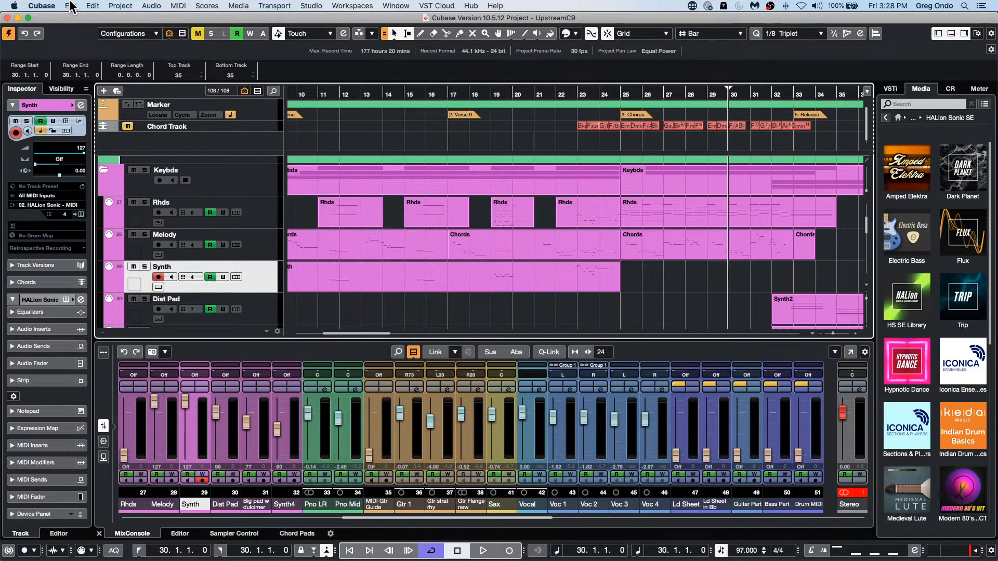
Step: Select the Melody track and open its notes for in-place editing in the project
{"action": "left_click", "coordinate": [260, 239]}
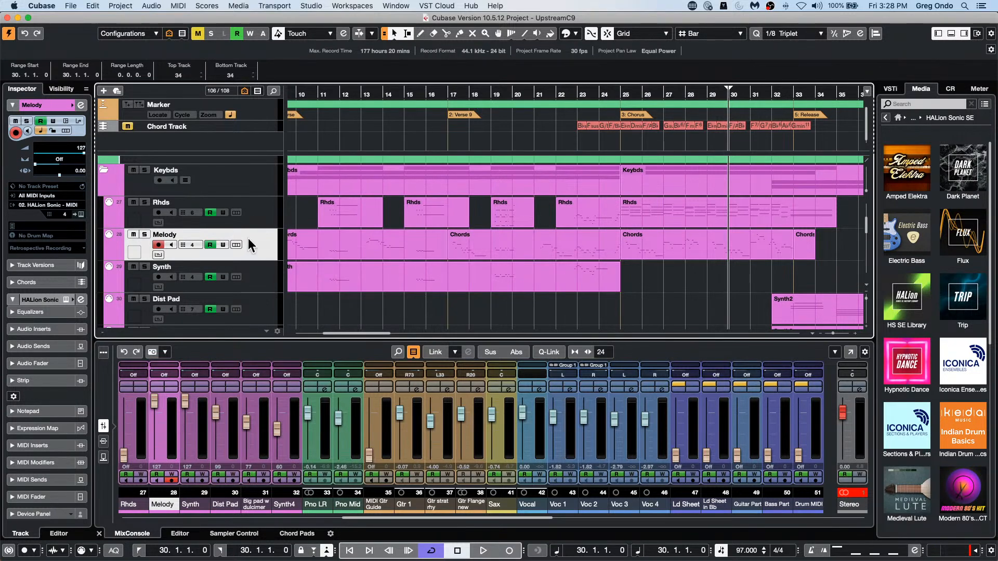
{"action": "right_click", "coordinate": [211, 251]}
{"action": "mouse_move", "coordinate": [310, 255]}
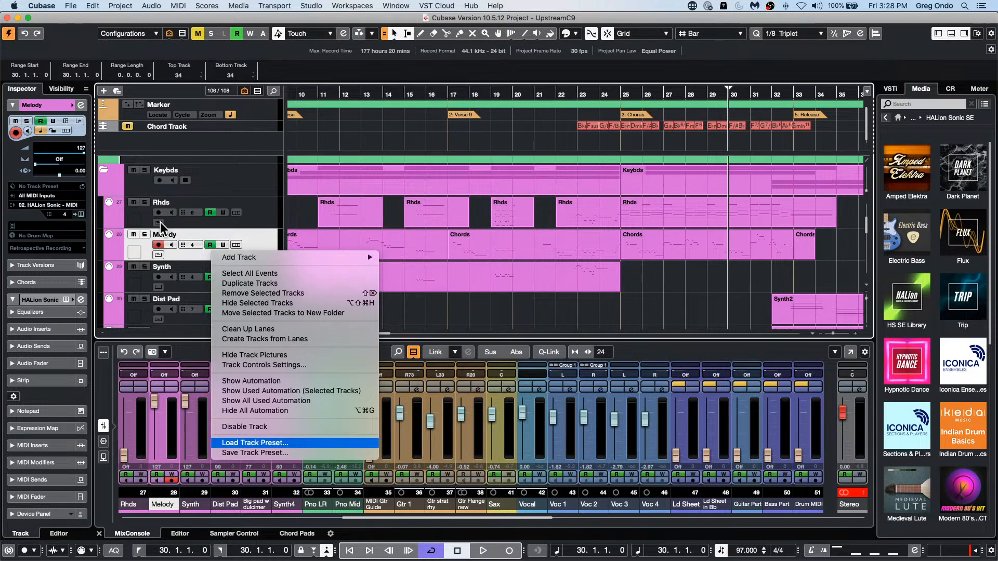
{"action": "left_click", "coordinate": [325, 249]}
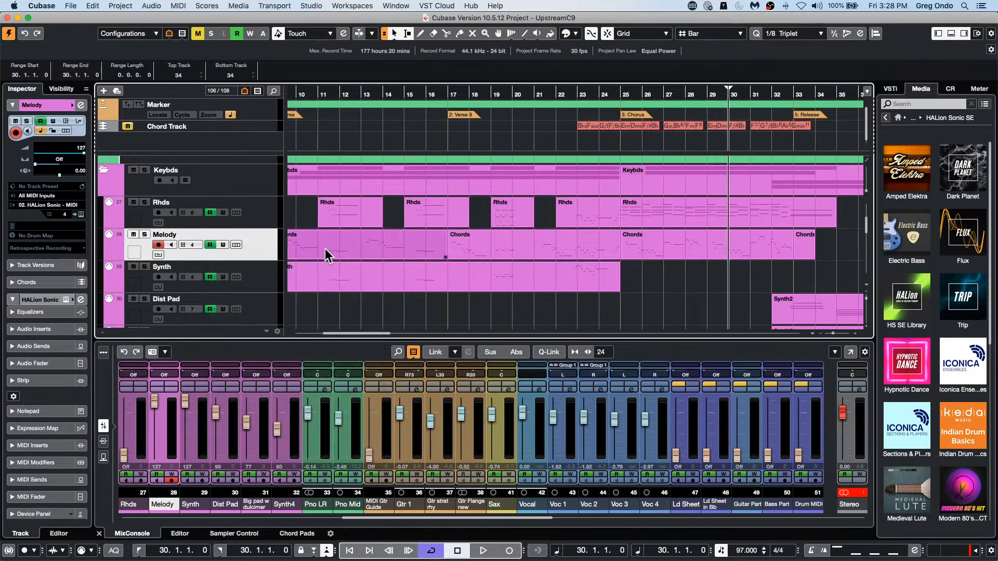
{"action": "key", "text": "shift+super+i"}
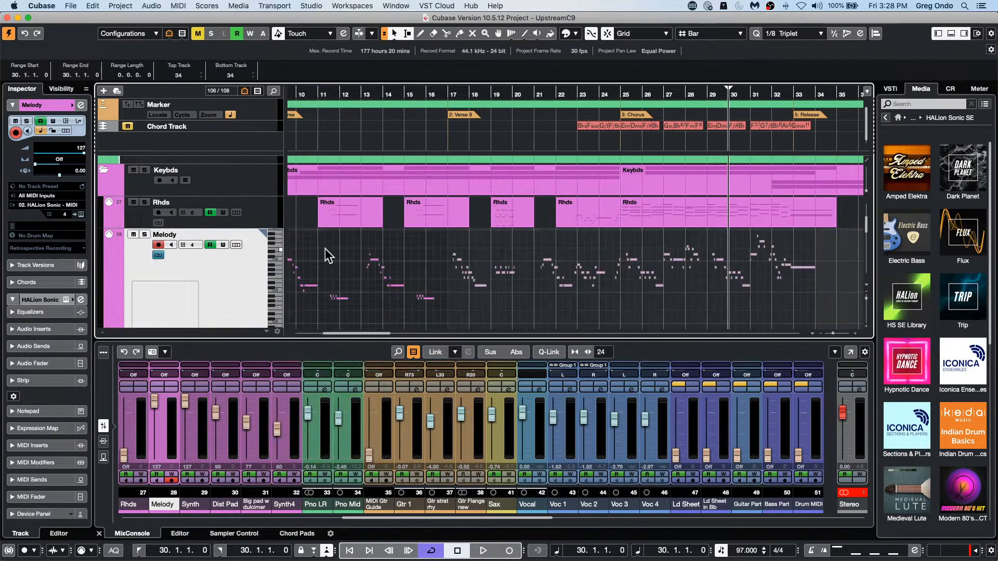
Step: Place the project cursor at bar 11 and hide the MixConsole below the tracks to make room for the Melody notes
{"action": "left_click", "coordinate": [318, 94]}
{"action": "scroll", "coordinate": [463, 259], "scroll_direction": "down", "scroll_amount": 1}
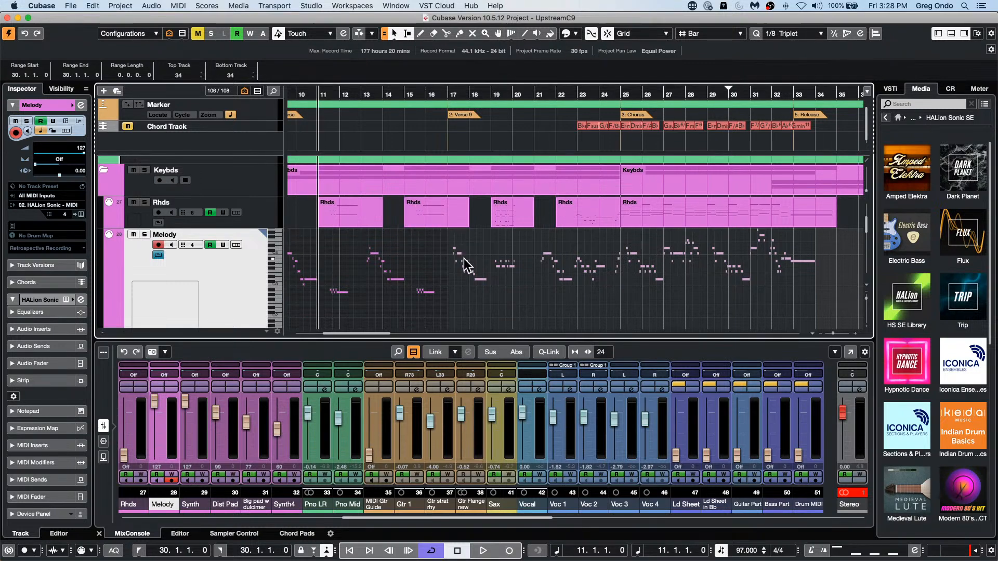
{"action": "scroll", "coordinate": [463, 259], "scroll_direction": "up", "scroll_amount": 3}
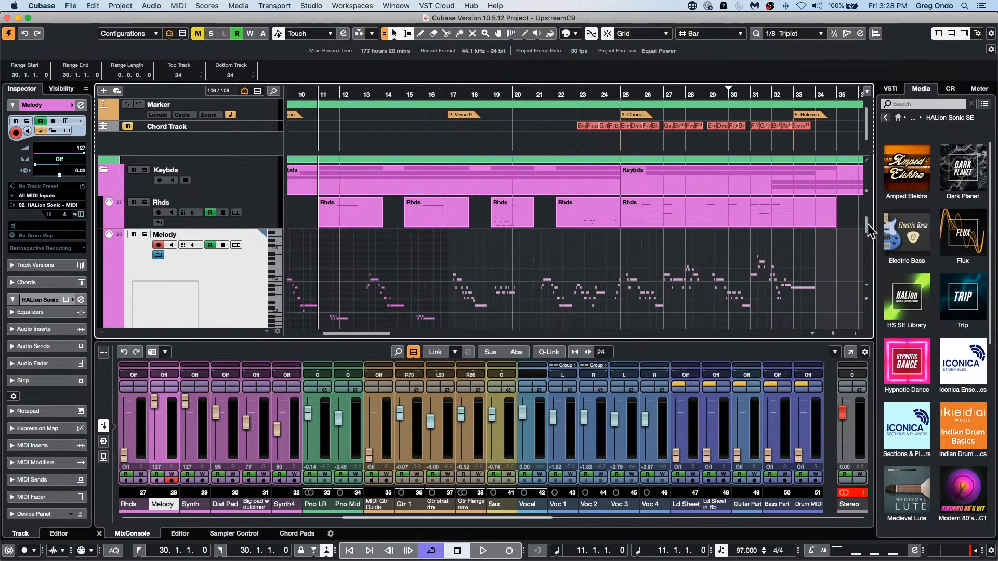
{"action": "left_click_drag", "start_coordinate": [867, 224], "coordinate": [868, 229]}
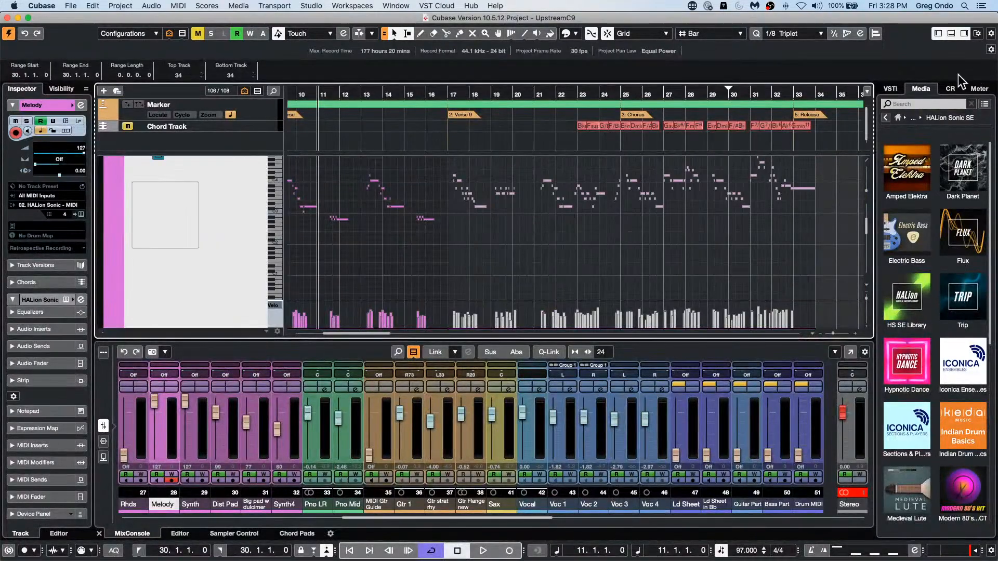
{"action": "left_click", "coordinate": [951, 33]}
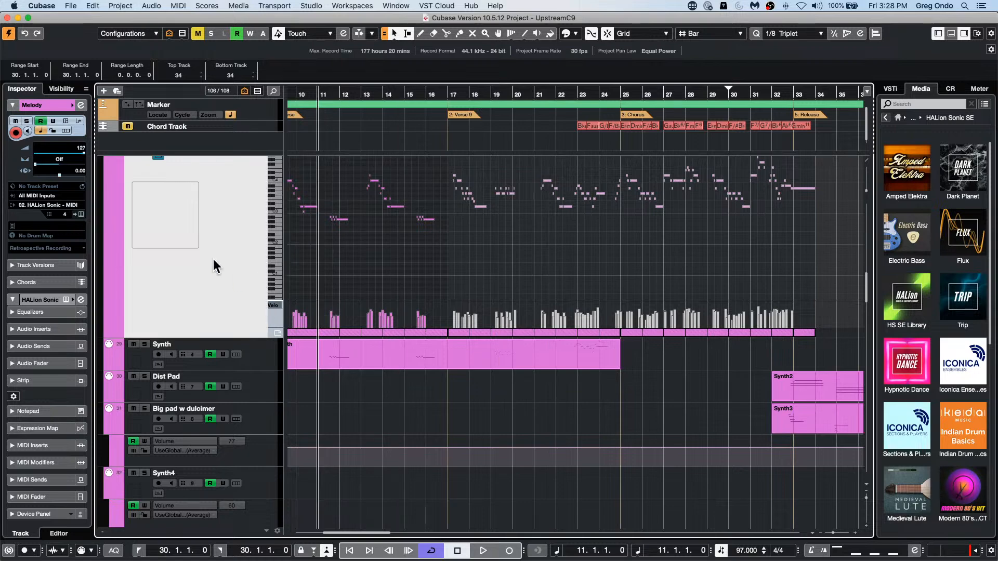
{"action": "scroll", "coordinate": [213, 258], "scroll_direction": "up", "scroll_amount": 3}
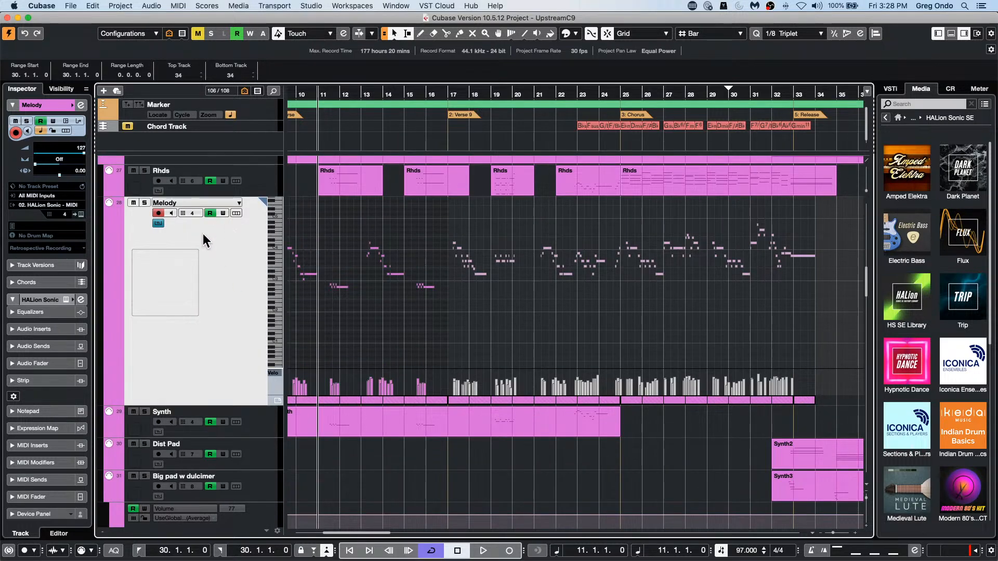
Step: Close the Melody in-place editor, then remove the Edit In-Place control in Track Controls Settings and add it back
{"action": "left_click", "coordinate": [161, 223]}
{"action": "right_click", "coordinate": [175, 223]}
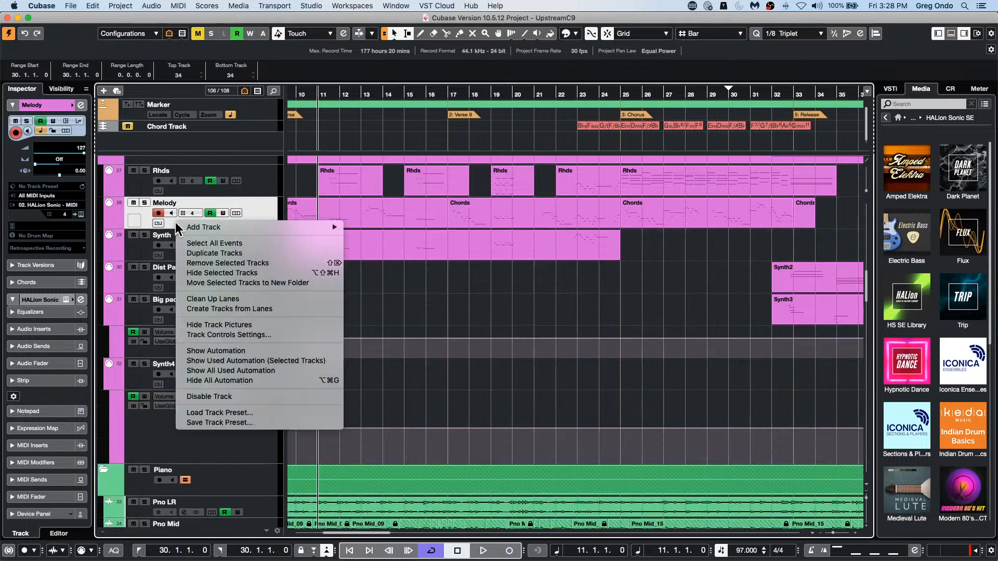
{"action": "mouse_move", "coordinate": [185, 229]}
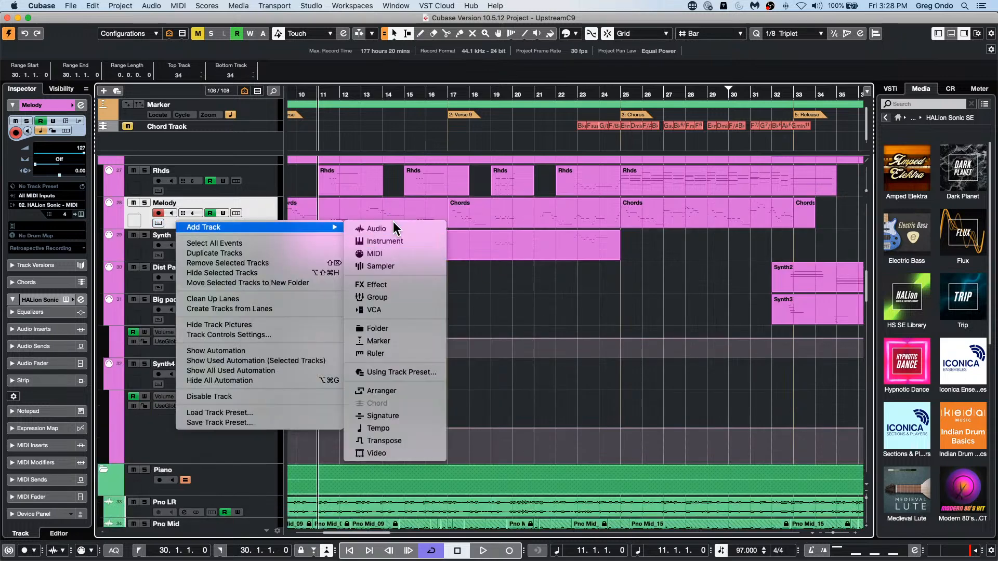
{"action": "left_click", "coordinate": [262, 334]}
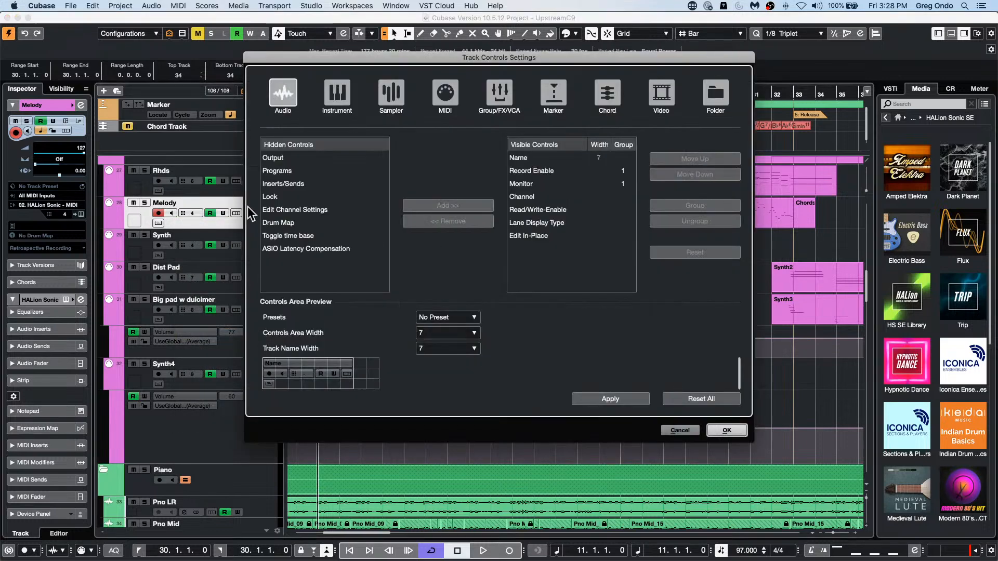
{"action": "left_click", "coordinate": [525, 237]}
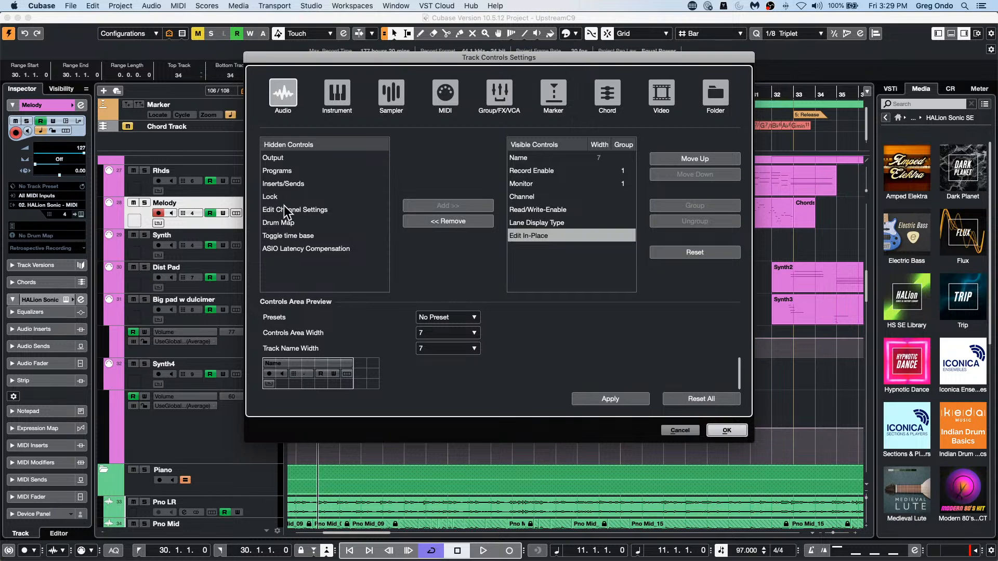
{"action": "left_click", "coordinate": [457, 223]}
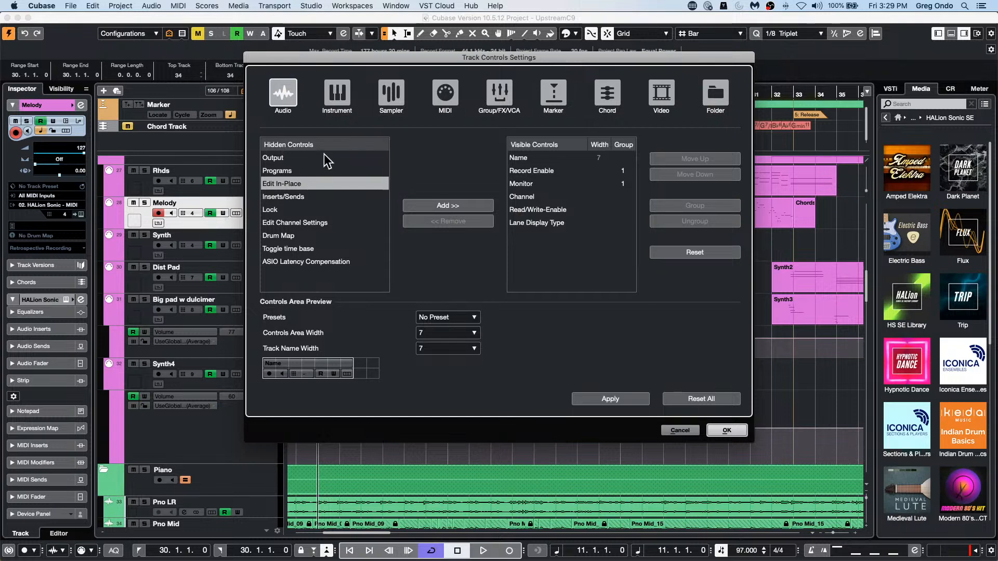
{"action": "left_click", "coordinate": [447, 206]}
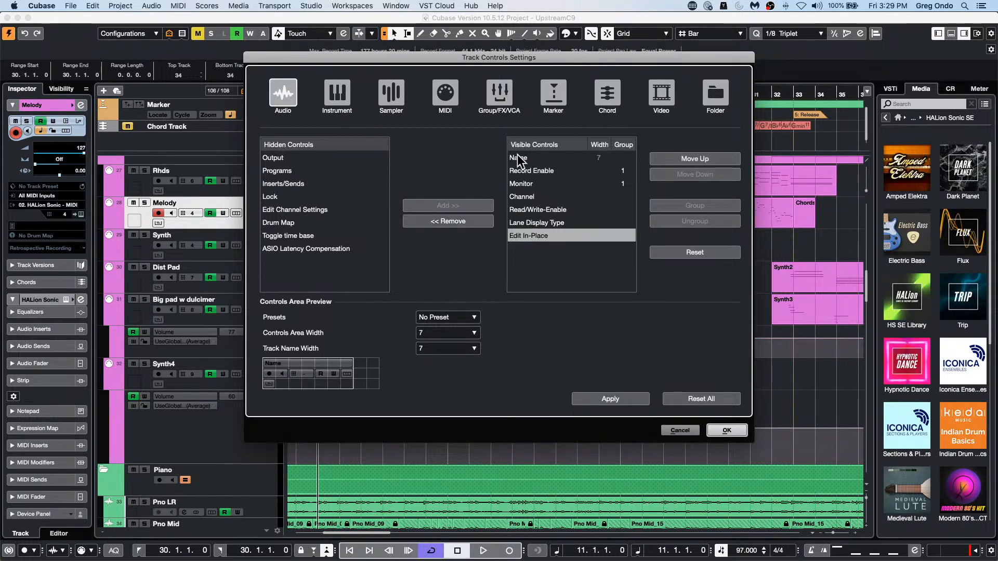
{"action": "left_click", "coordinate": [726, 431]}
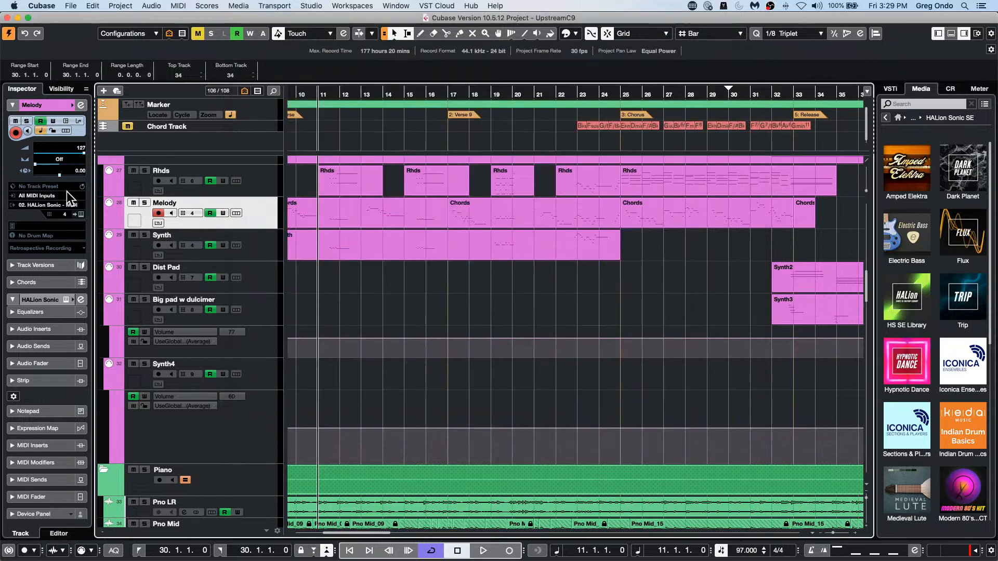
Step: Reopen the Melody track's in-place editor and adjust the pitch range it displays
{"action": "left_click", "coordinate": [158, 223]}
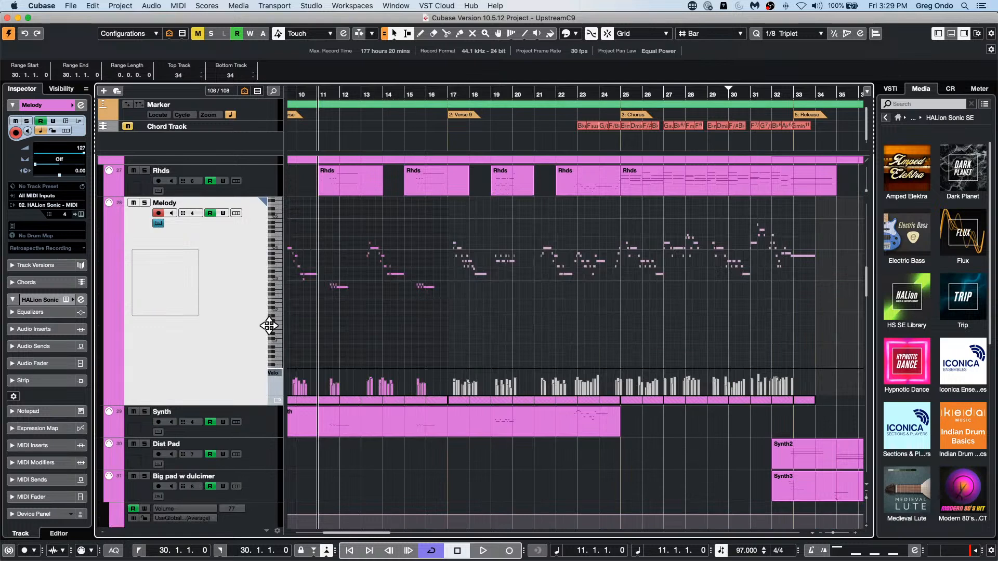
{"action": "left_click", "coordinate": [277, 341]}
{"action": "left_click", "coordinate": [280, 334]}
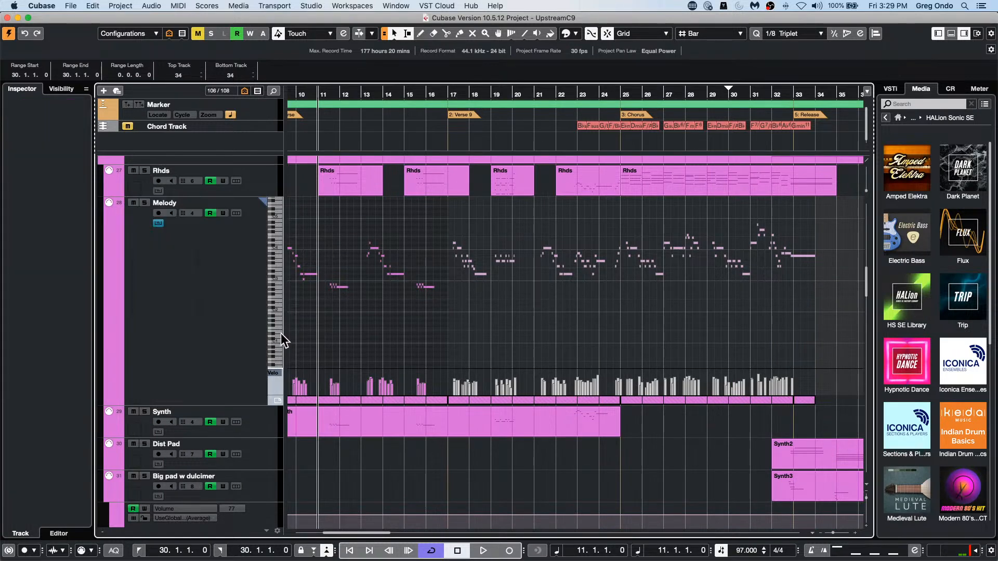
{"action": "left_click", "coordinate": [280, 339]}
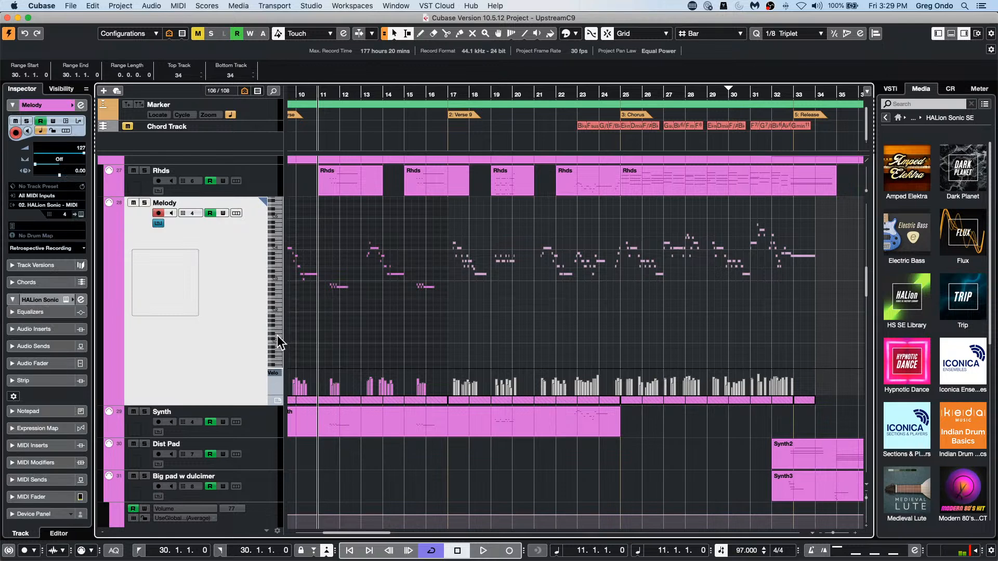
{"action": "left_click", "coordinate": [277, 335]}
{"action": "mouse_move", "coordinate": [267, 341]}
{"action": "left_mouse_down"}
{"action": "mouse_move", "coordinate": [272, 310]}
{"action": "mouse_move", "coordinate": [274, 366]}
{"action": "mouse_move", "coordinate": [270, 310]}
{"action": "mouse_move", "coordinate": [271, 335]}
{"action": "left_mouse_up"}
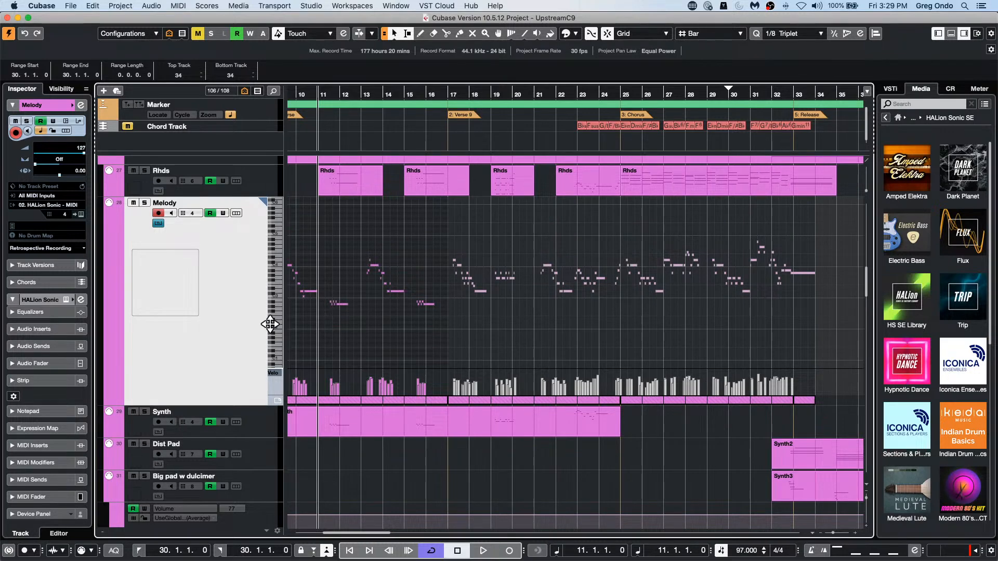
{"action": "left_click_drag", "start_coordinate": [269, 323], "coordinate": [287, 341]}
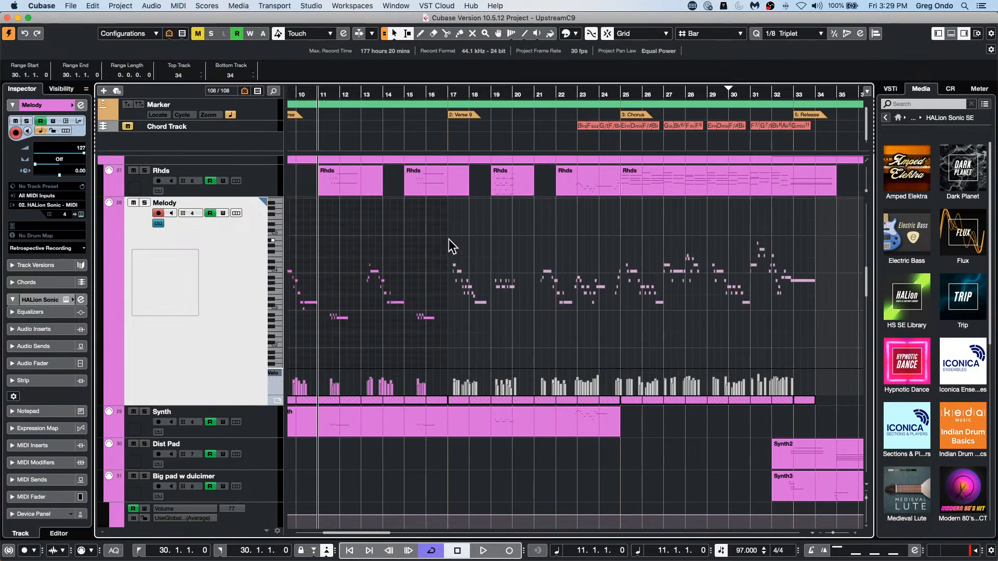
Step: Delete all Melody notes from bar 17 onward in the in-place editor
{"action": "left_click_drag", "start_coordinate": [444, 213], "coordinate": [834, 334]}
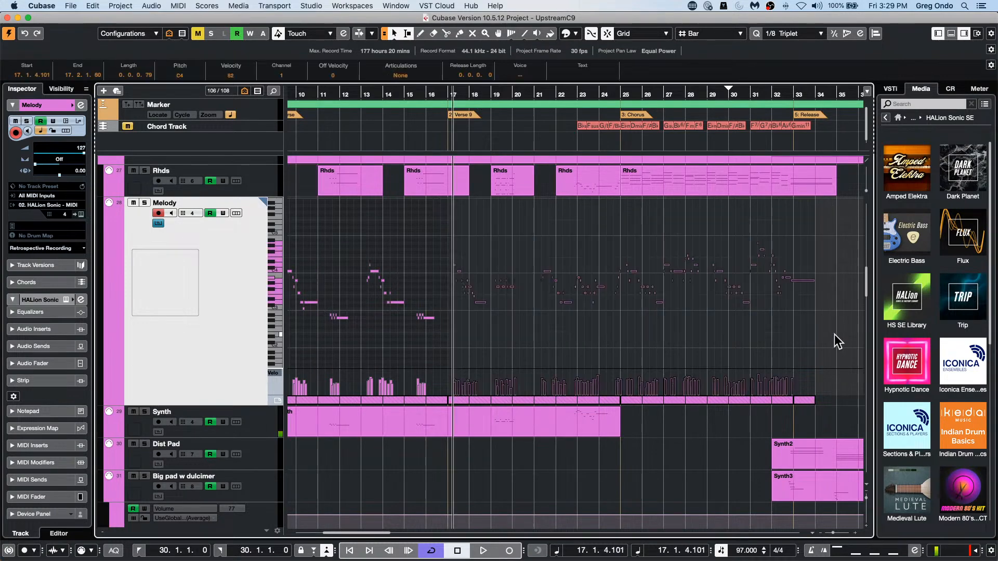
{"action": "key", "text": "Delete"}
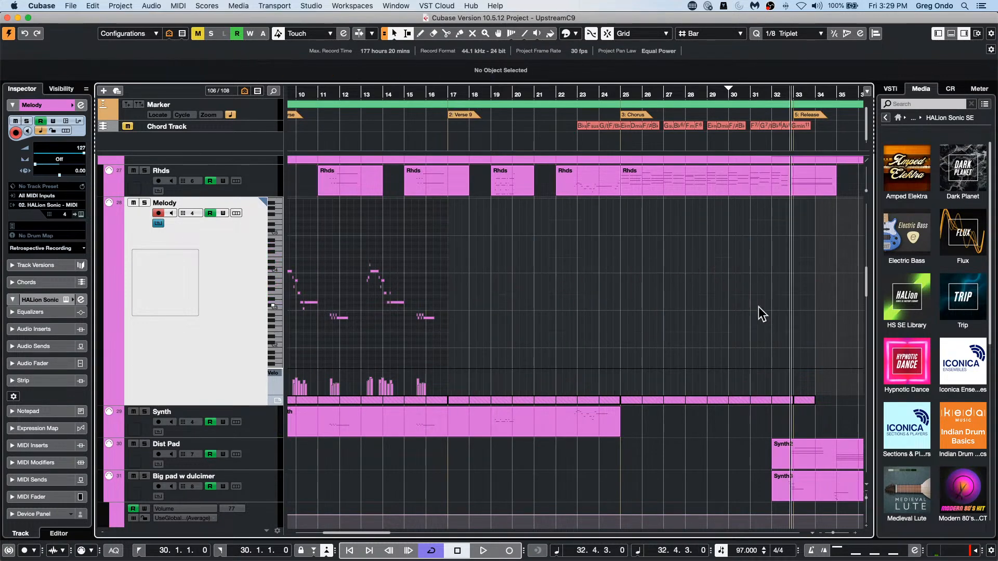
Step: Range-select bars 15 to 17 on the Melody track and duplicate the selection four times
{"action": "left_click_drag", "start_coordinate": [360, 94], "coordinate": [363, 123]}
{"action": "right_click", "coordinate": [444, 336]}
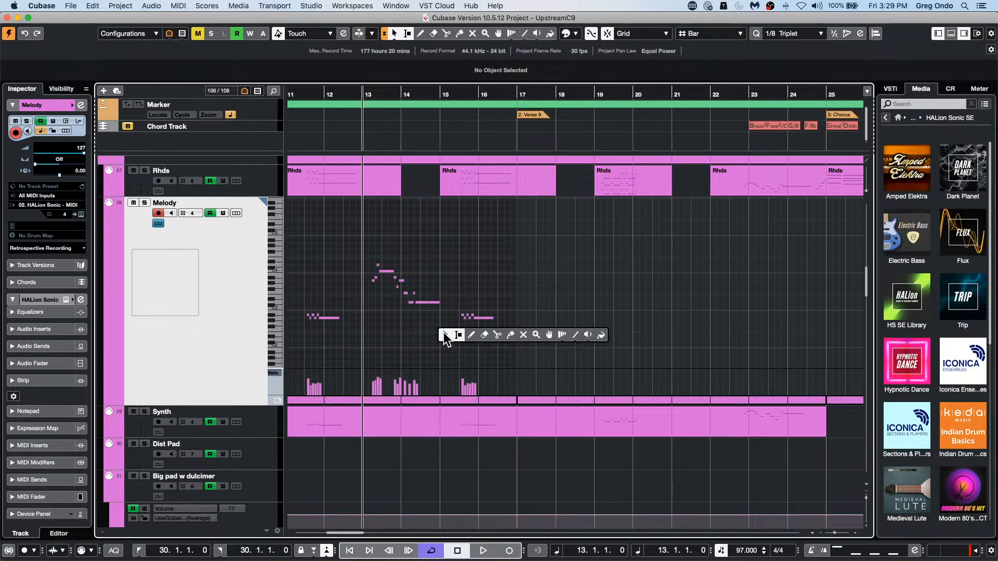
{"action": "left_click", "coordinate": [447, 335]}
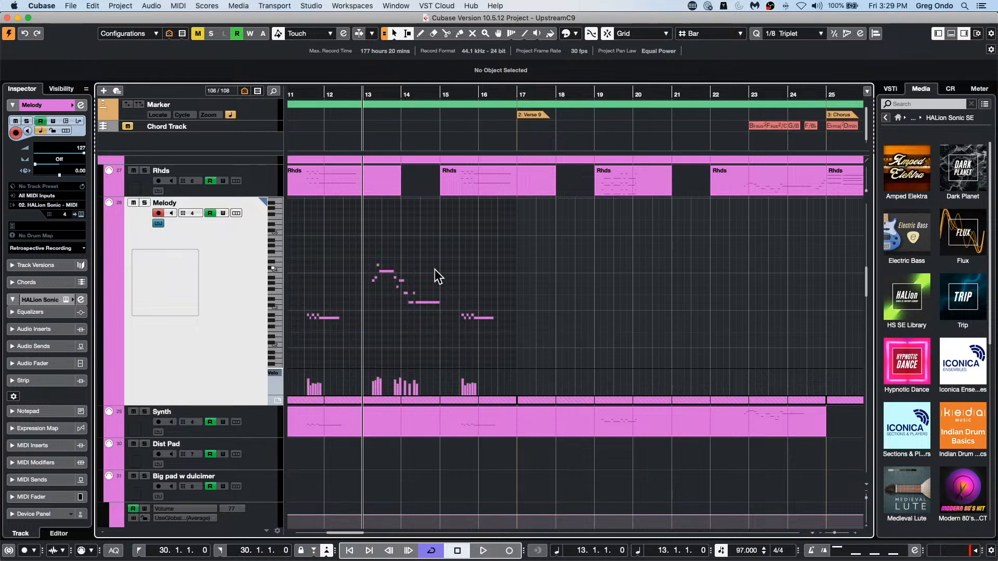
{"action": "right_click", "coordinate": [441, 254]}
{"action": "left_click", "coordinate": [445, 254]}
{"action": "left_click", "coordinate": [407, 33]}
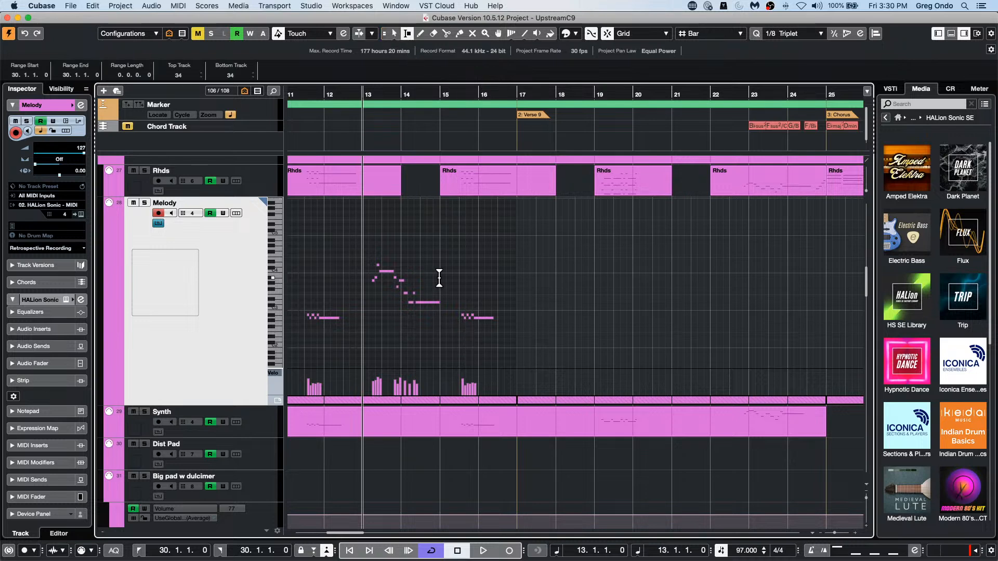
{"action": "left_click_drag", "start_coordinate": [439, 278], "coordinate": [516, 282]}
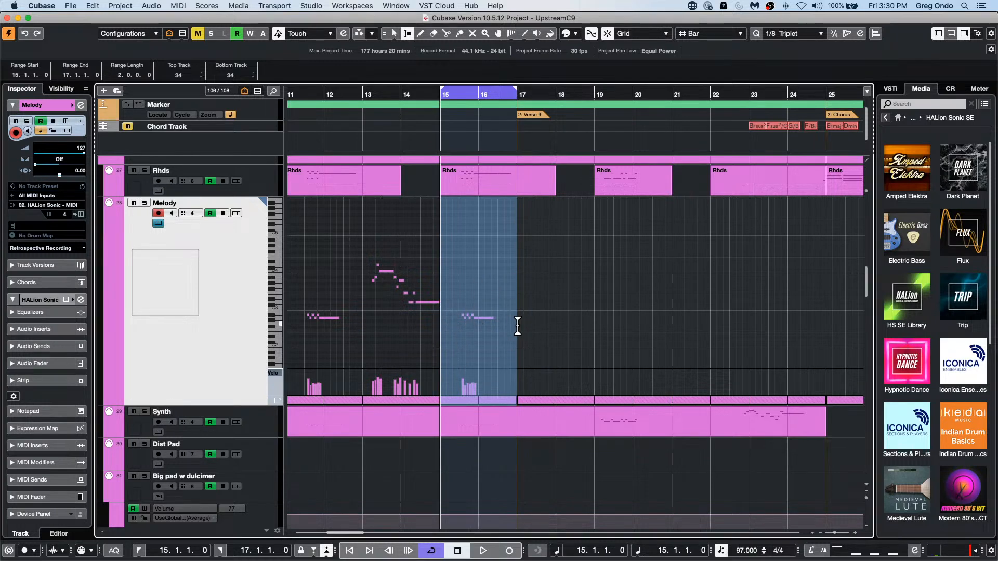
{"action": "key", "text": "super+d"}
{"action": "key", "text": "super+d"}
{"action": "key", "text": "super+d"}
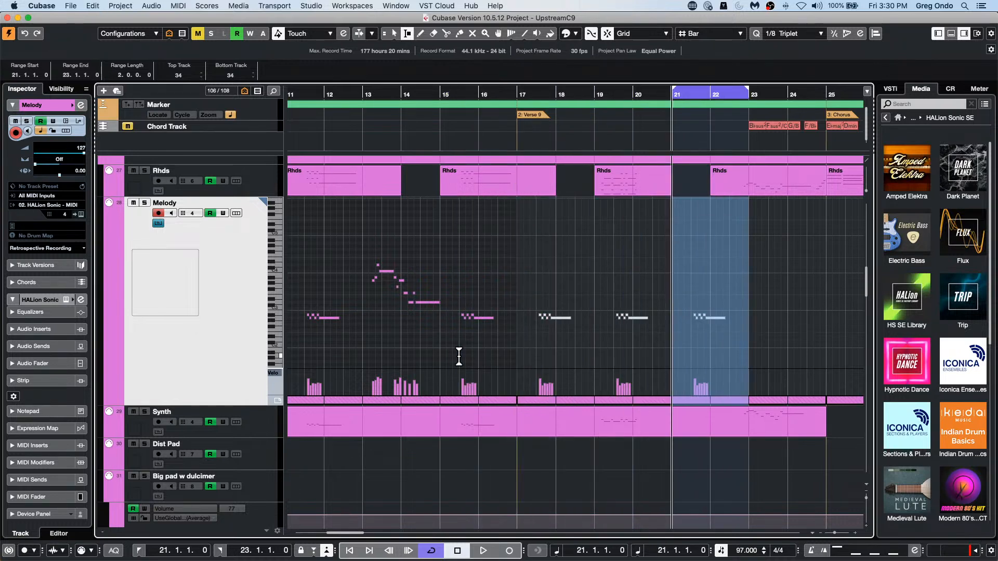
{"action": "key", "text": "super+d"}
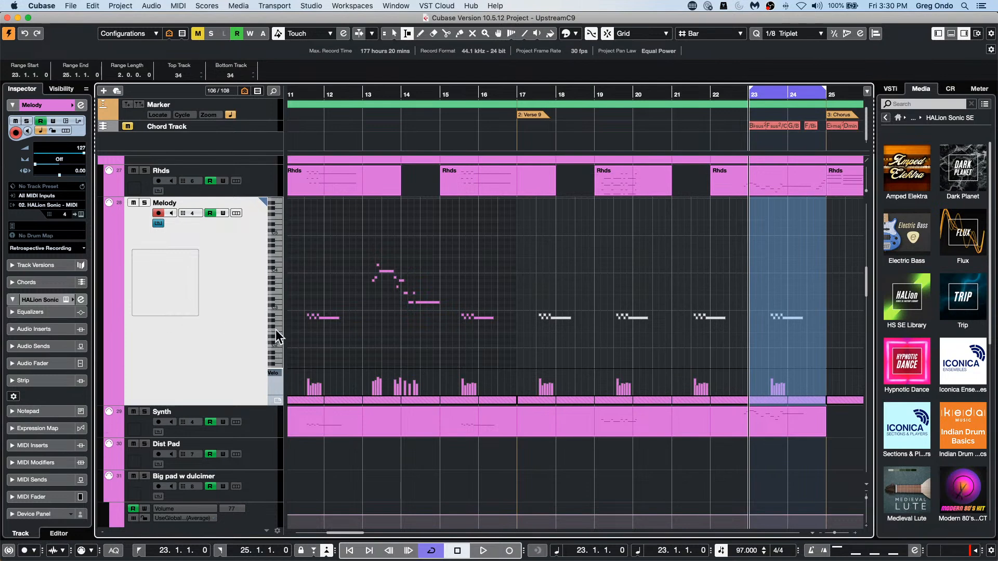
Step: Enlarge the Melody note display, close the in-place editor and move the range selection back to bars 21 to 23
{"action": "mouse_move", "coordinate": [272, 330]}
{"action": "left_mouse_down"}
{"action": "mouse_move", "coordinate": [273, 309]}
{"action": "mouse_move", "coordinate": [335, 312]}
{"action": "mouse_move", "coordinate": [270, 316]}
{"action": "mouse_move", "coordinate": [302, 326]}
{"action": "mouse_move", "coordinate": [272, 326]}
{"action": "mouse_move", "coordinate": [341, 319]}
{"action": "mouse_move", "coordinate": [256, 316]}
{"action": "mouse_move", "coordinate": [283, 318]}
{"action": "mouse_move", "coordinate": [275, 320]}
{"action": "left_mouse_up"}
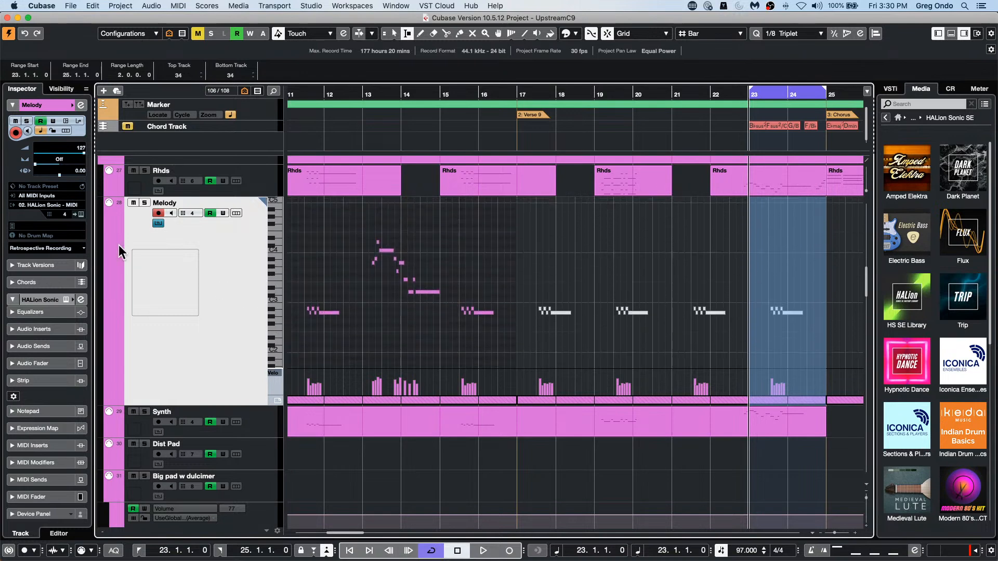
{"action": "left_click", "coordinate": [158, 223]}
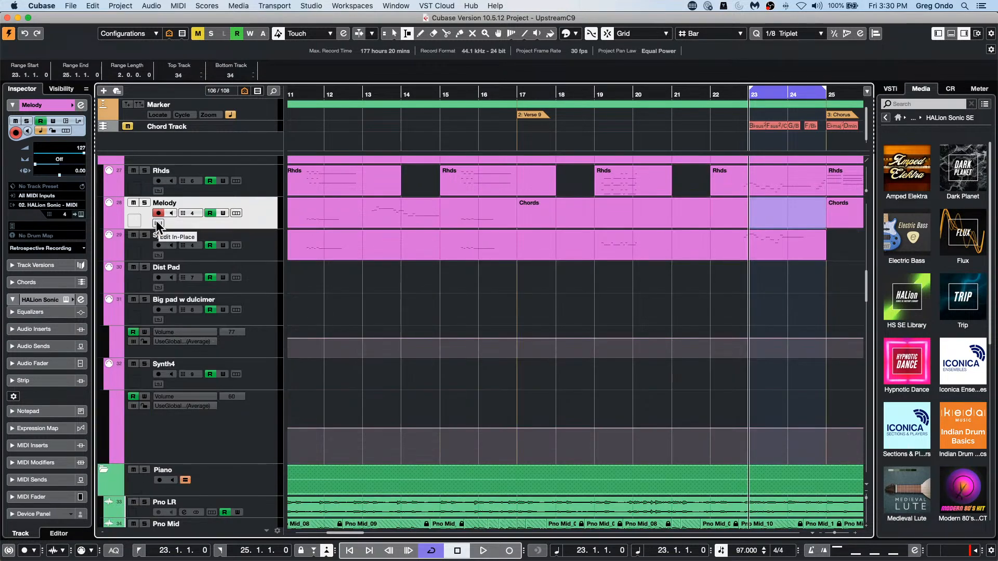
{"action": "key", "text": "Left"}
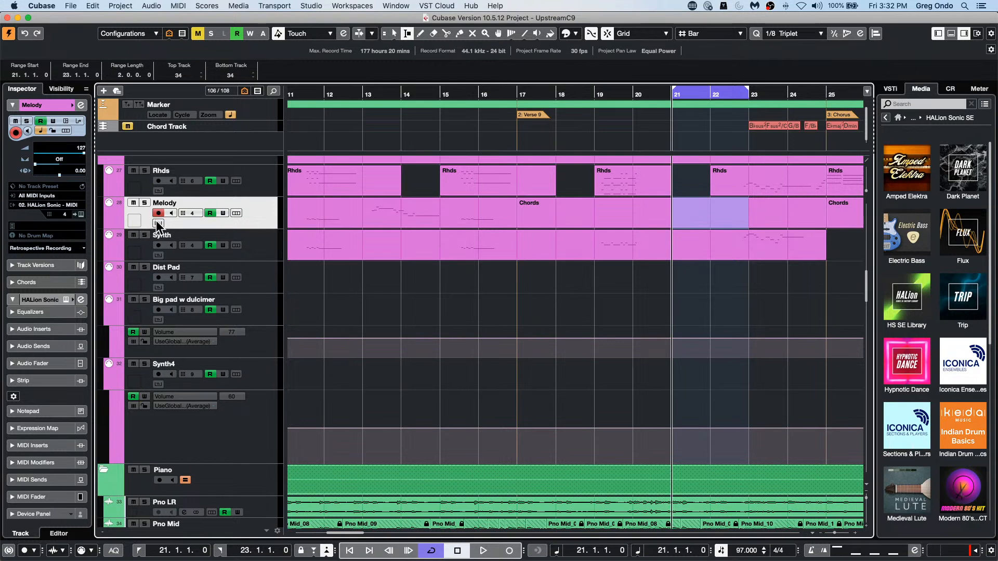
Step: Show the Control Room in the project and open its setup in Audio Connections
{"action": "left_click", "coordinate": [951, 88]}
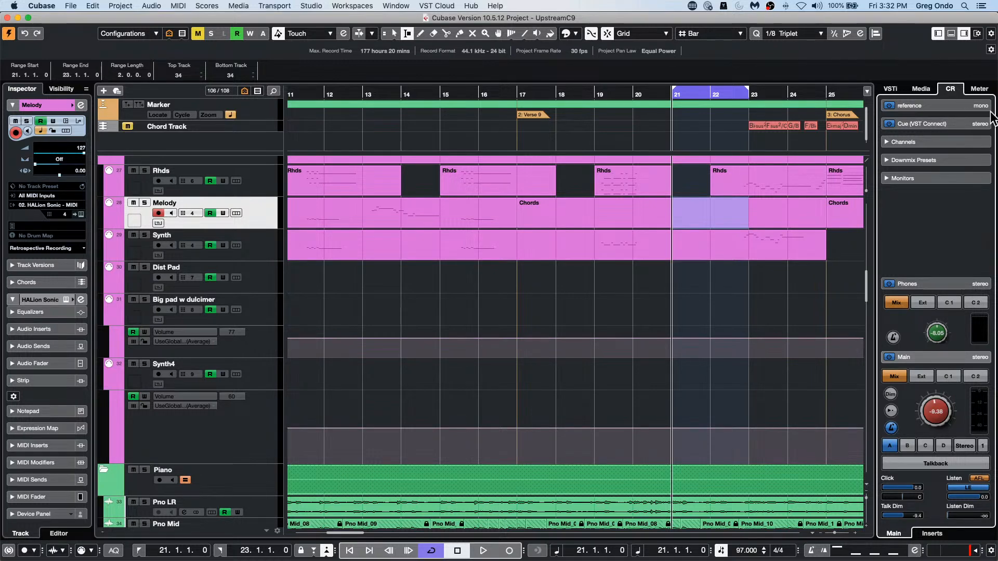
{"action": "left_click", "coordinate": [357, 7]}
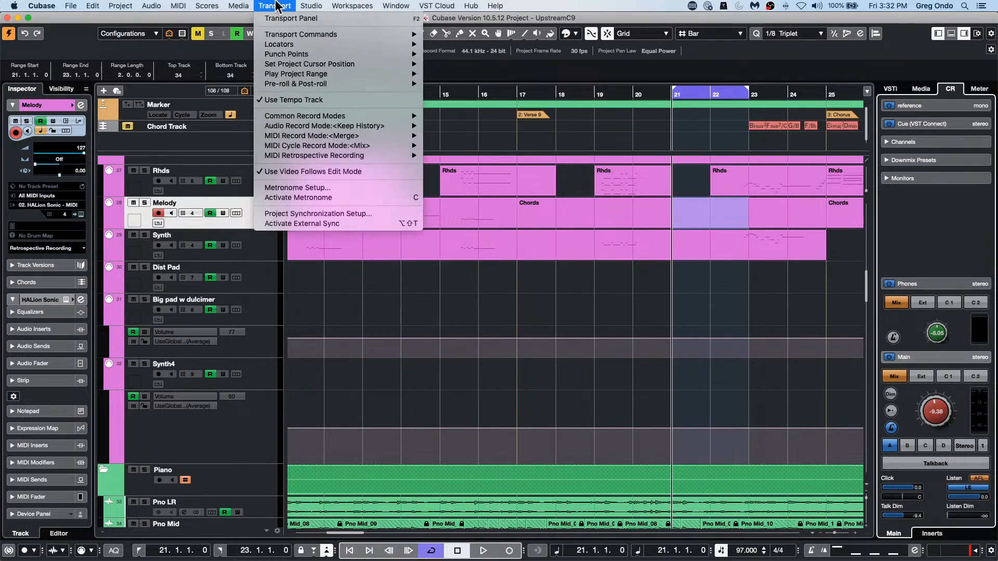
{"action": "mouse_move", "coordinate": [311, 6]}
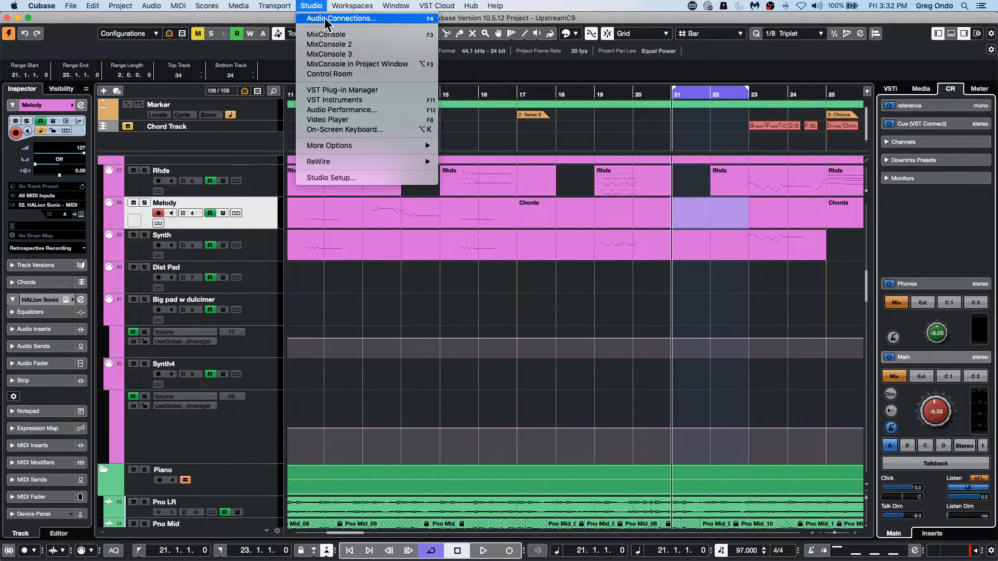
{"action": "left_click", "coordinate": [325, 18]}
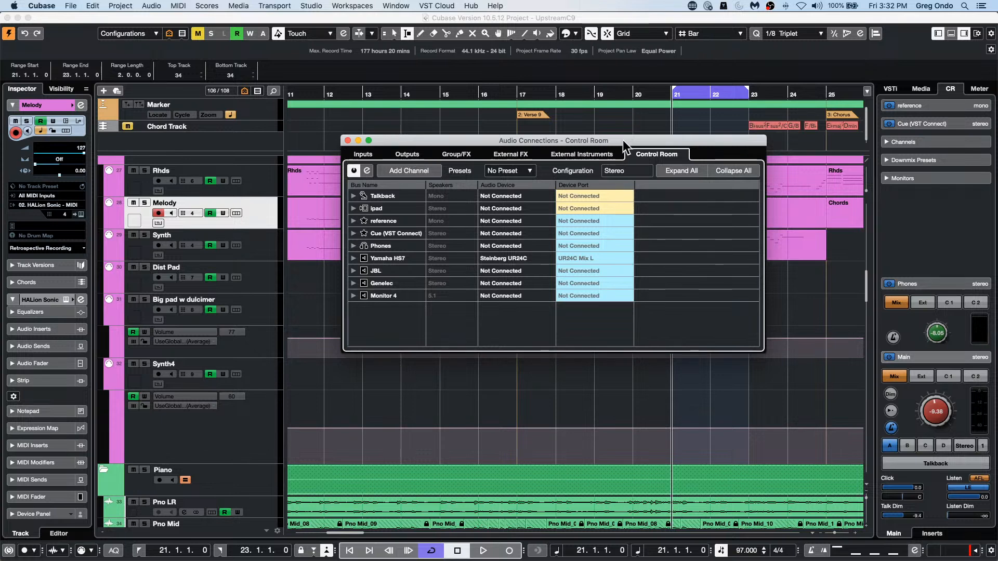
Step: Remove the 5.1 Monitor 4 channel from the Control Room connections
{"action": "left_click_drag", "start_coordinate": [623, 139], "coordinate": [512, 123]}
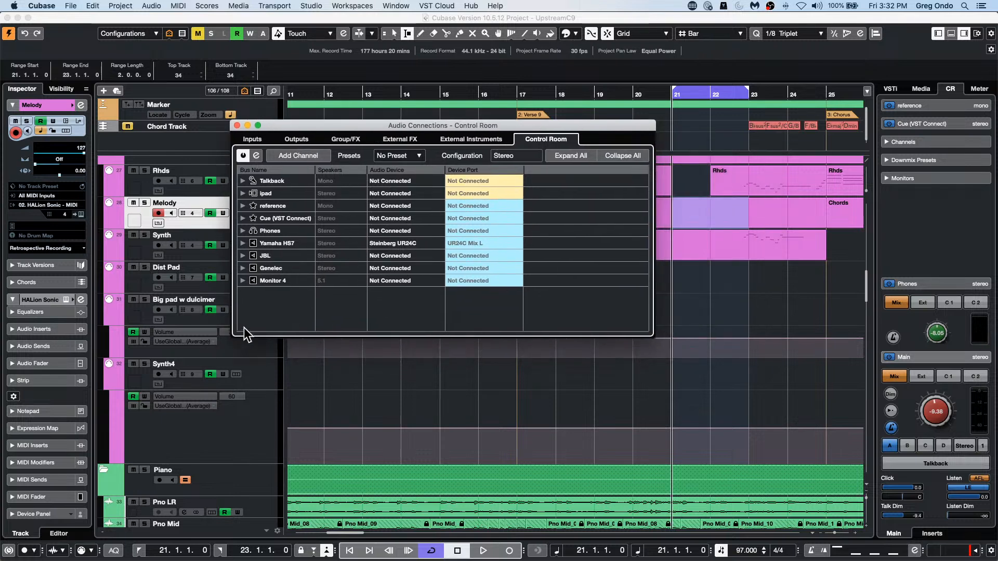
{"action": "left_click", "coordinate": [279, 283]}
{"action": "right_click", "coordinate": [276, 281]}
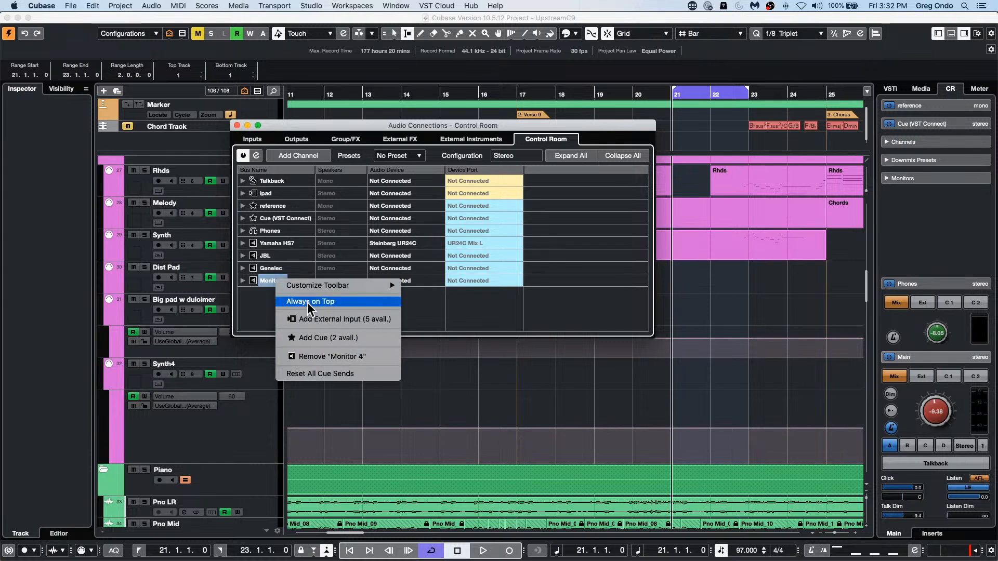
{"action": "left_click", "coordinate": [320, 356]}
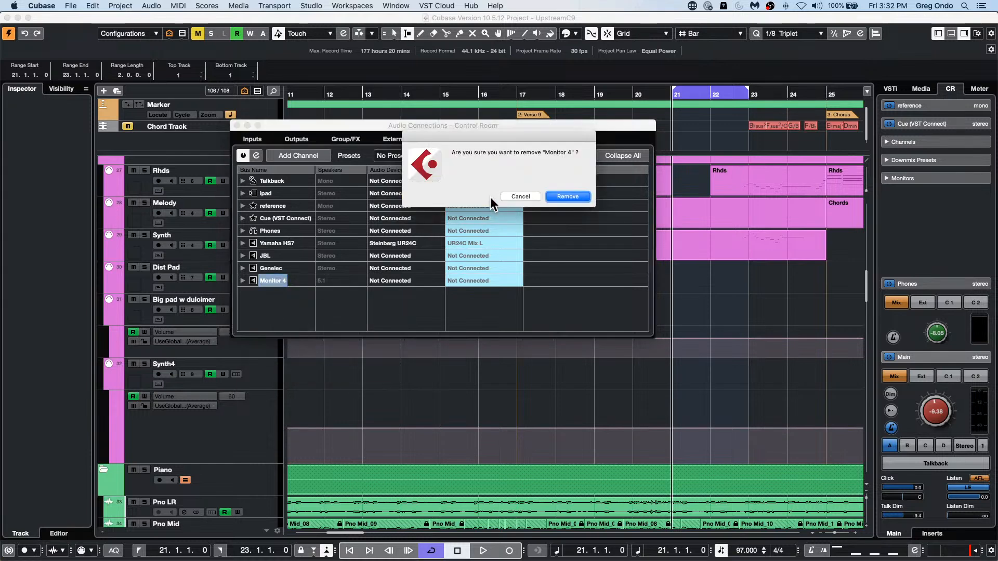
{"action": "left_click", "coordinate": [568, 196]}
Step: Add a new Control Room monitor named Monitor 4 with the Quadro configuration
{"action": "right_click", "coordinate": [269, 288]}
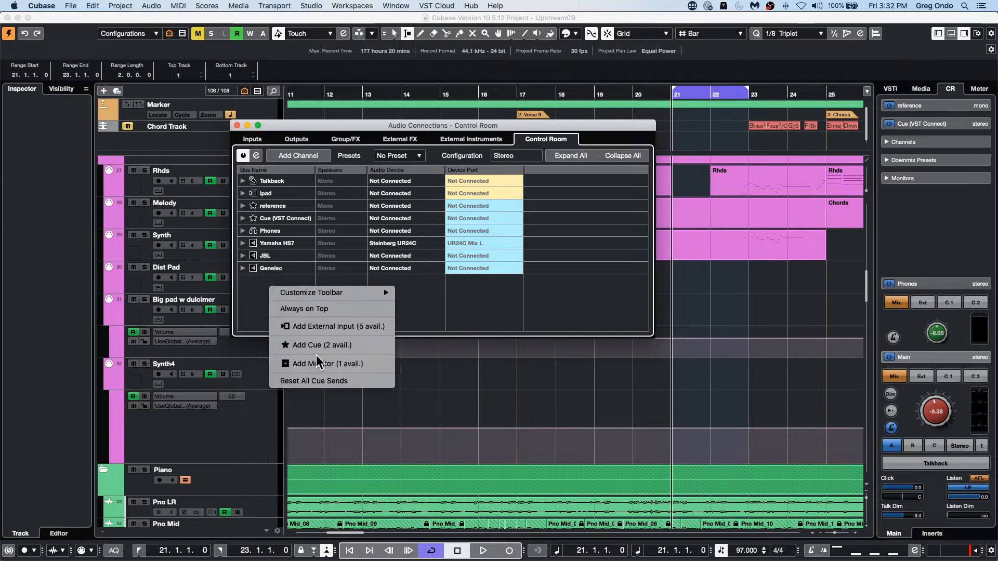
{"action": "left_click", "coordinate": [328, 364]}
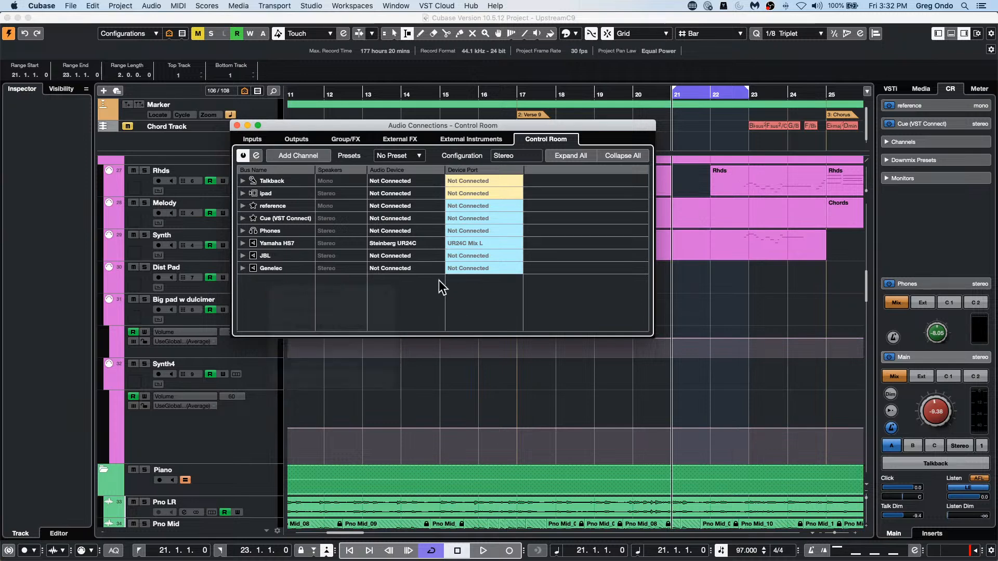
{"action": "left_click", "coordinate": [478, 168]}
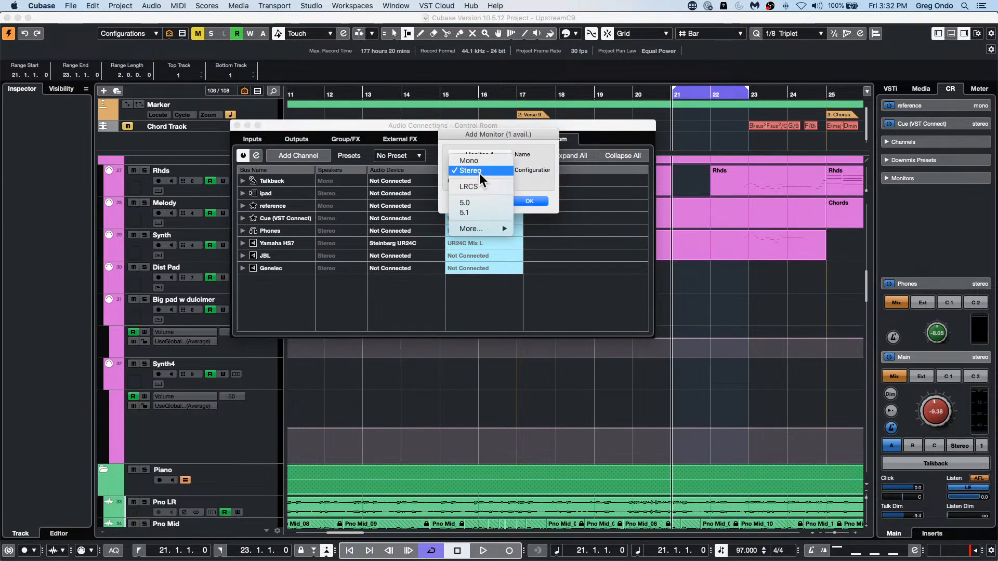
{"action": "mouse_move", "coordinate": [482, 230]}
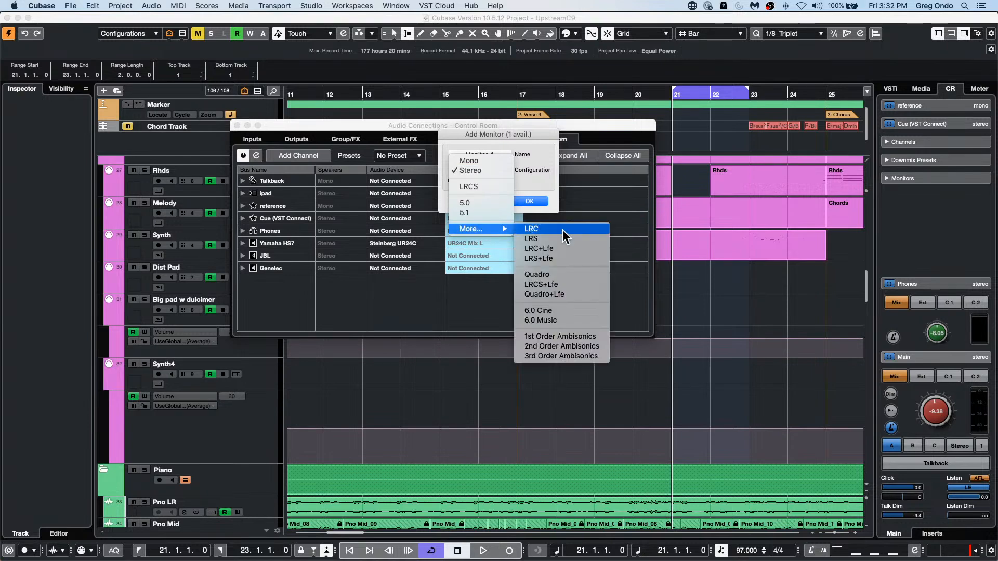
{"action": "left_click", "coordinate": [548, 273]}
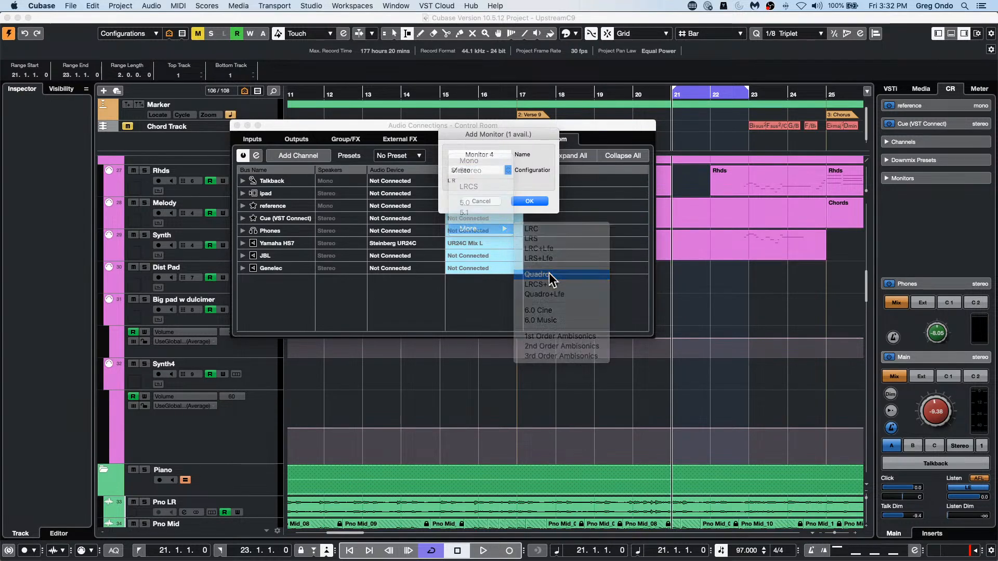
{"action": "left_click", "coordinate": [529, 201]}
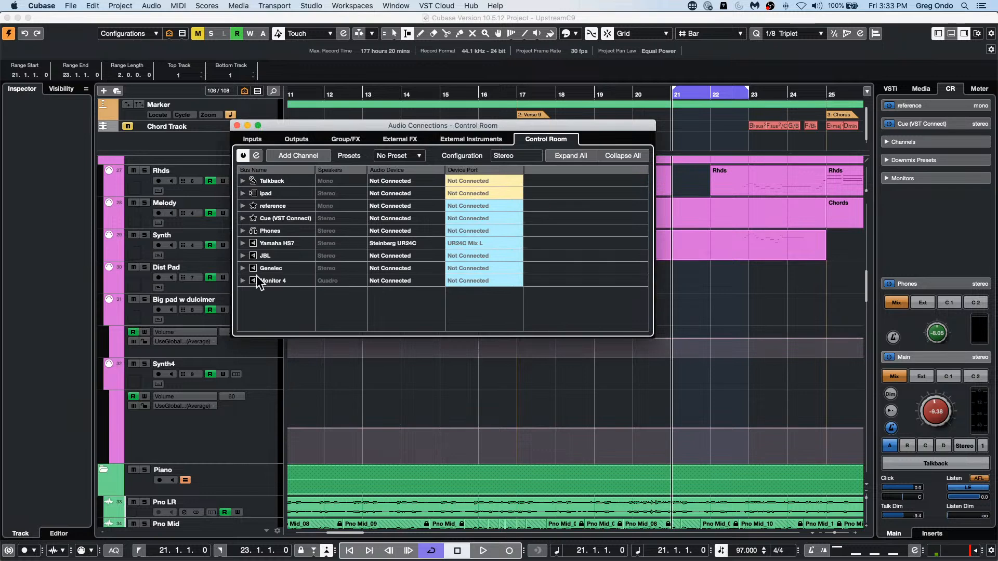
Step: Disable Exclusive Device Ports for Monitor Channels in the VST Control Room preferences
{"action": "left_click", "coordinate": [242, 280]}
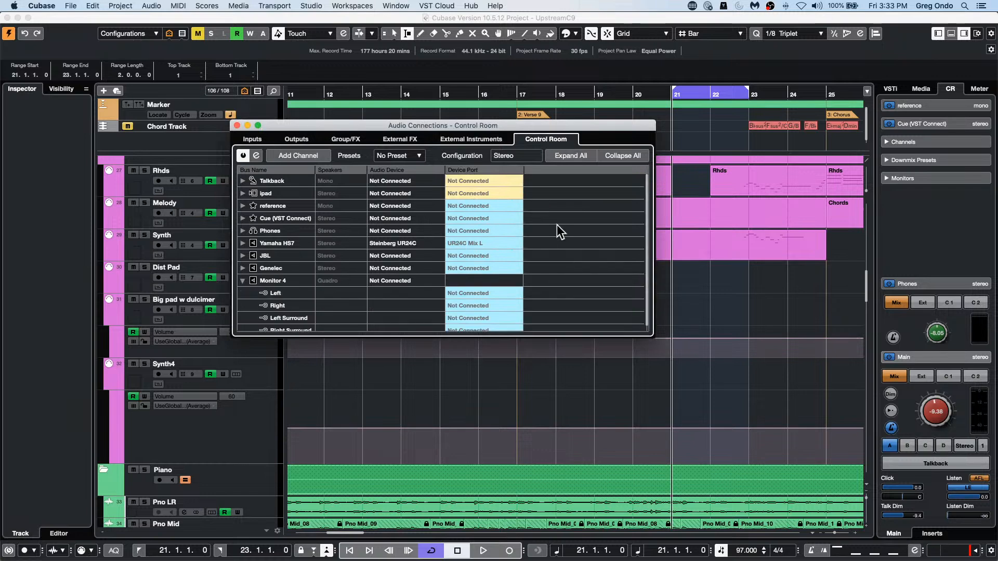
{"action": "left_click", "coordinate": [47, 6]}
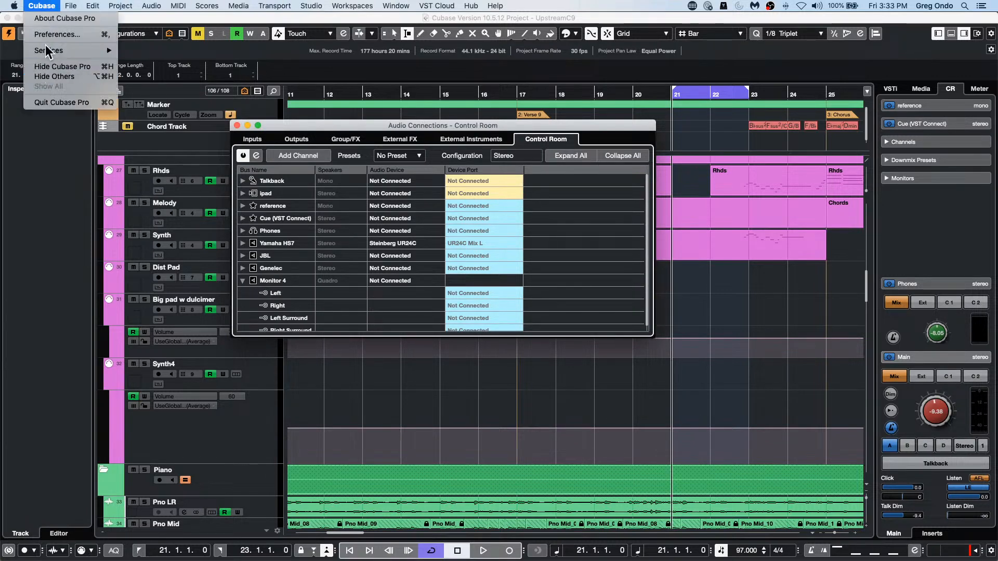
{"action": "left_click", "coordinate": [46, 34]}
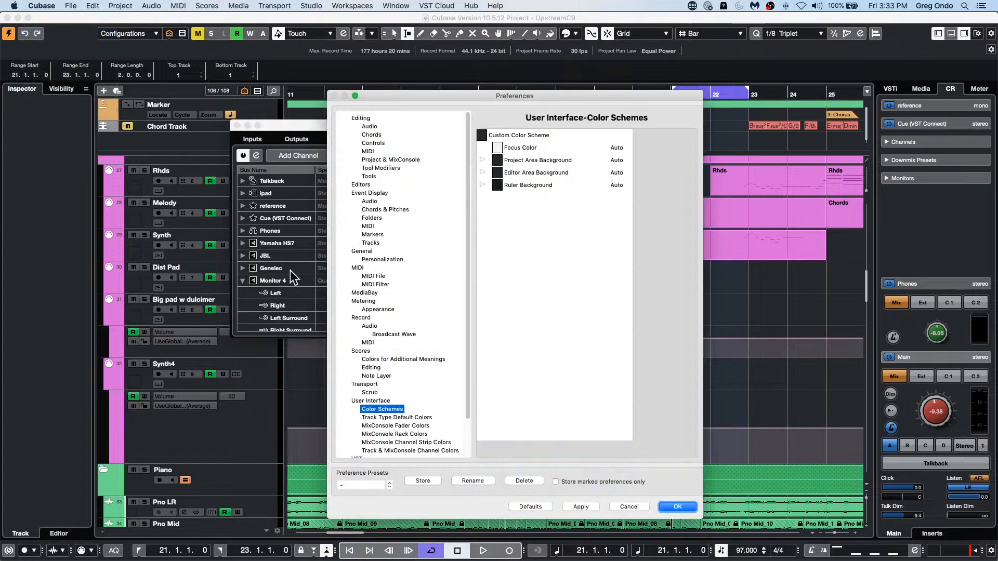
{"action": "scroll", "coordinate": [373, 385], "scroll_direction": "down", "scroll_amount": 3}
{"action": "left_click", "coordinate": [385, 432]}
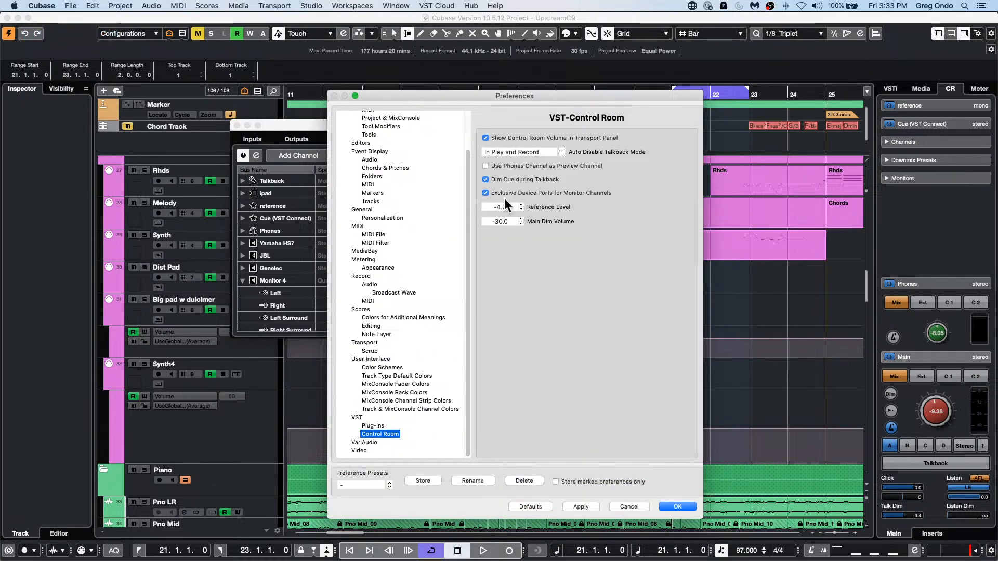
{"action": "left_click", "coordinate": [485, 193]}
{"action": "left_click", "coordinate": [581, 507]}
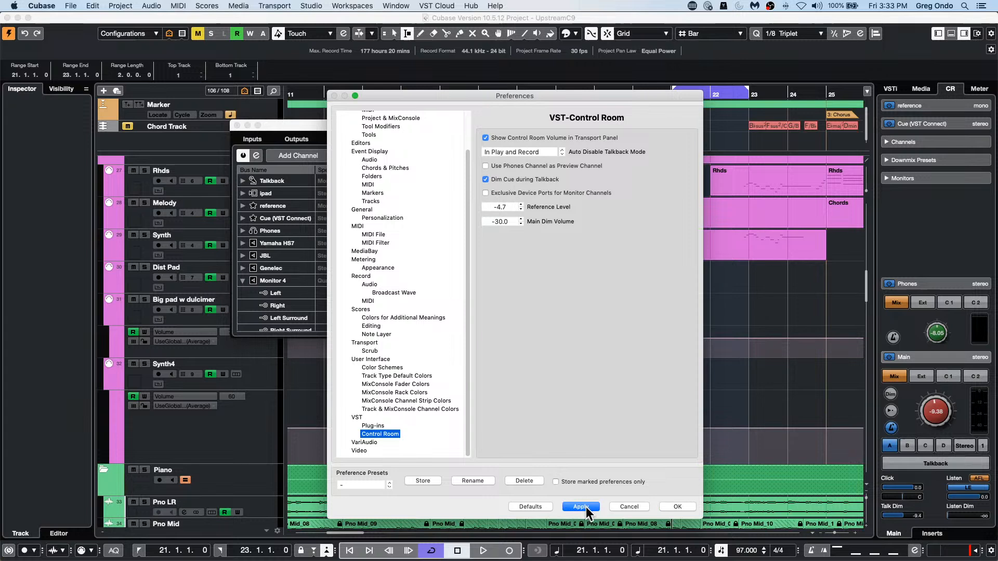
{"action": "left_click", "coordinate": [677, 507]}
Step: Assign Monitor 4's Left channel to UR24C Mix L and its Right channel to UR24C Mix R
{"action": "left_click", "coordinate": [467, 293]}
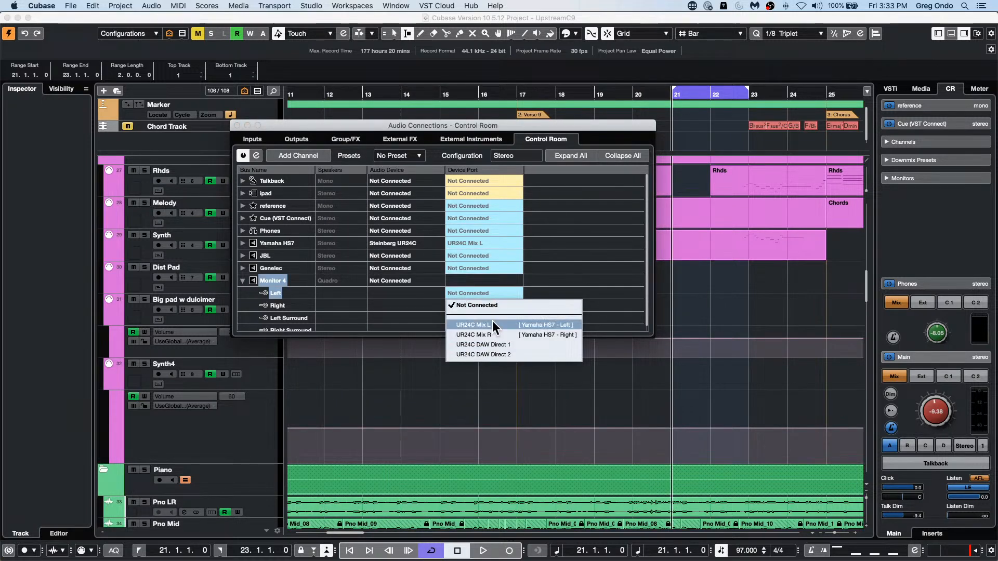
{"action": "left_click", "coordinate": [491, 323]}
{"action": "left_click", "coordinate": [491, 305]}
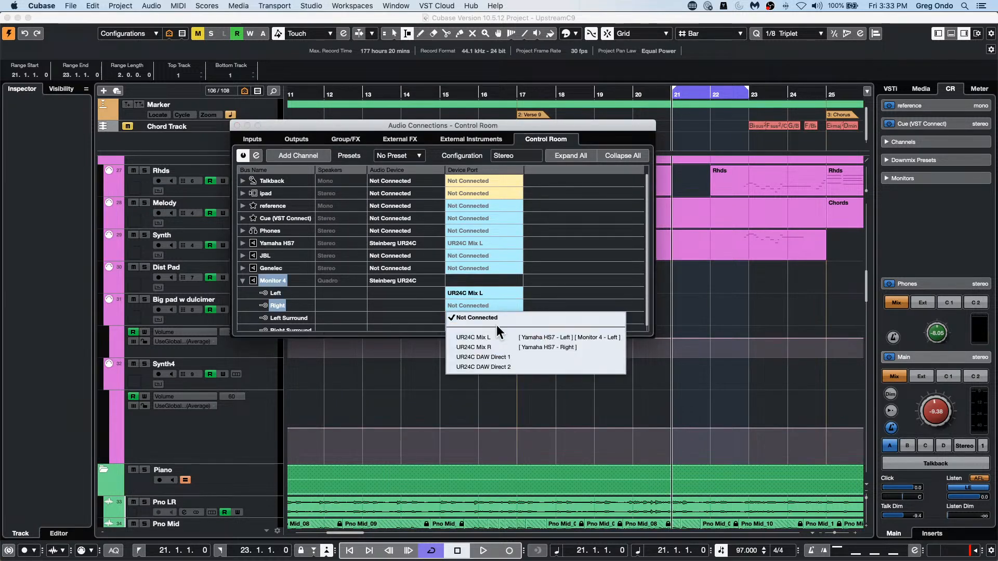
{"action": "left_click", "coordinate": [503, 348]}
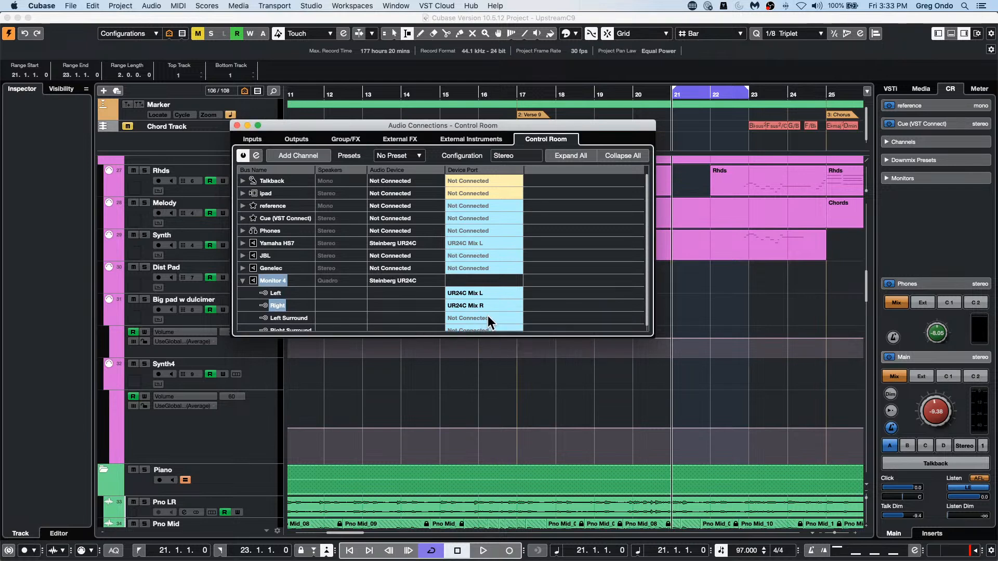
Step: Try UR24C Mix L for Monitor 4's Left Surround, and reassign that port to its Left channel
{"action": "left_click", "coordinate": [487, 315]}
{"action": "left_click", "coordinate": [489, 345]}
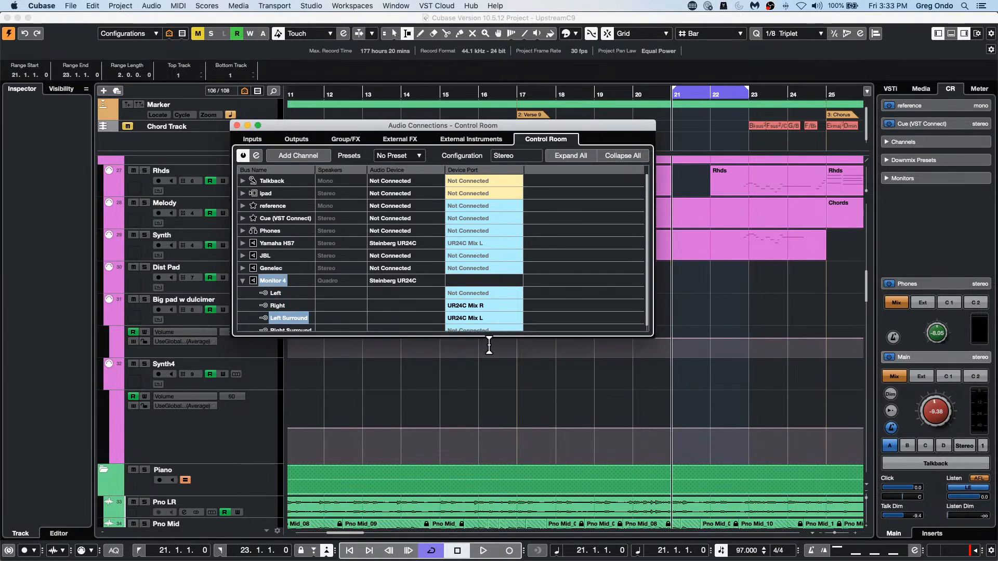
{"action": "left_click", "coordinate": [485, 293]}
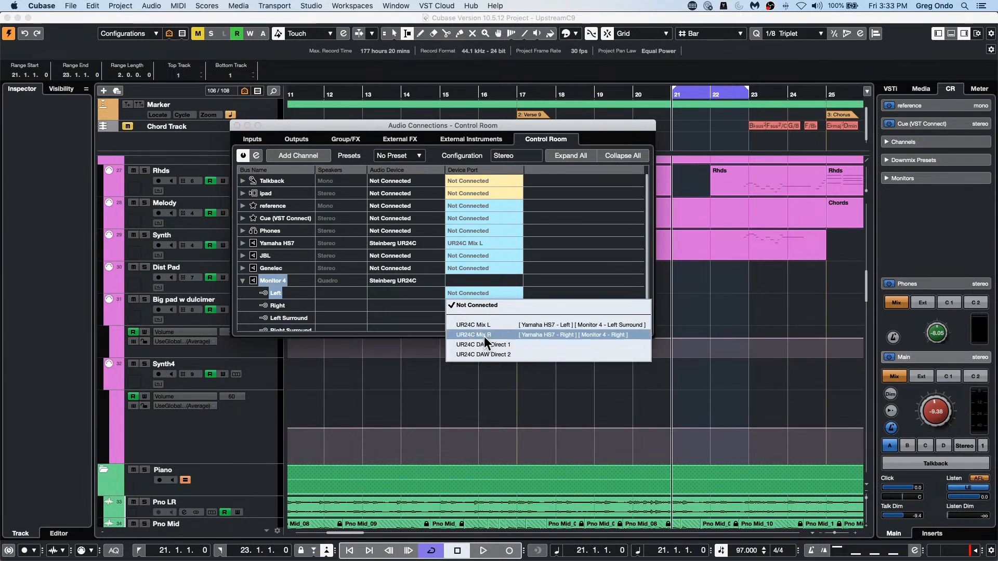
{"action": "left_click", "coordinate": [485, 326]}
Step: Assign Monitor 4's Left Surround to UR24C DAW Direct 1 and its Right Surround to UR24C DAW Direct 2
{"action": "left_click", "coordinate": [485, 318]}
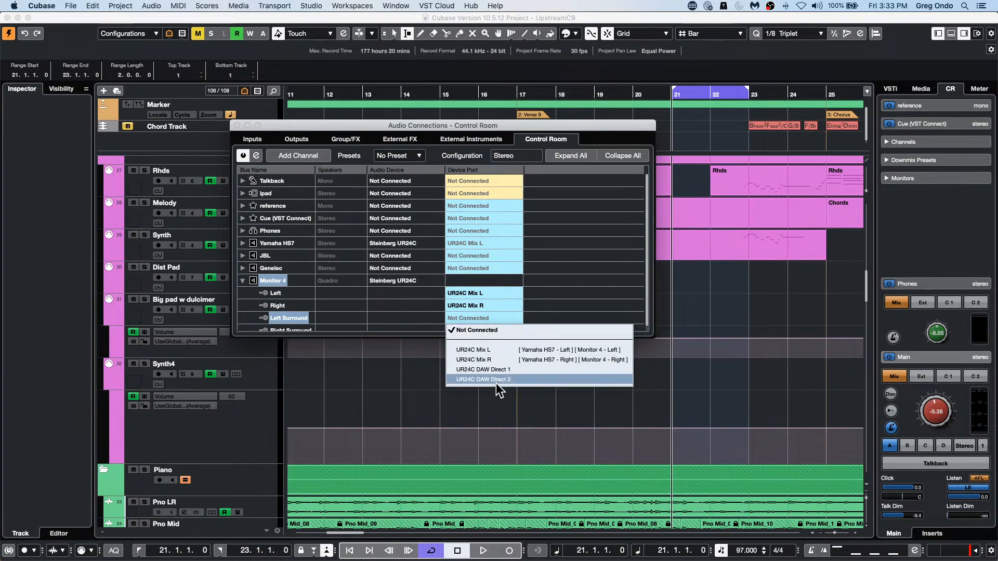
{"action": "left_click", "coordinate": [497, 369]}
{"action": "left_click", "coordinate": [488, 325]}
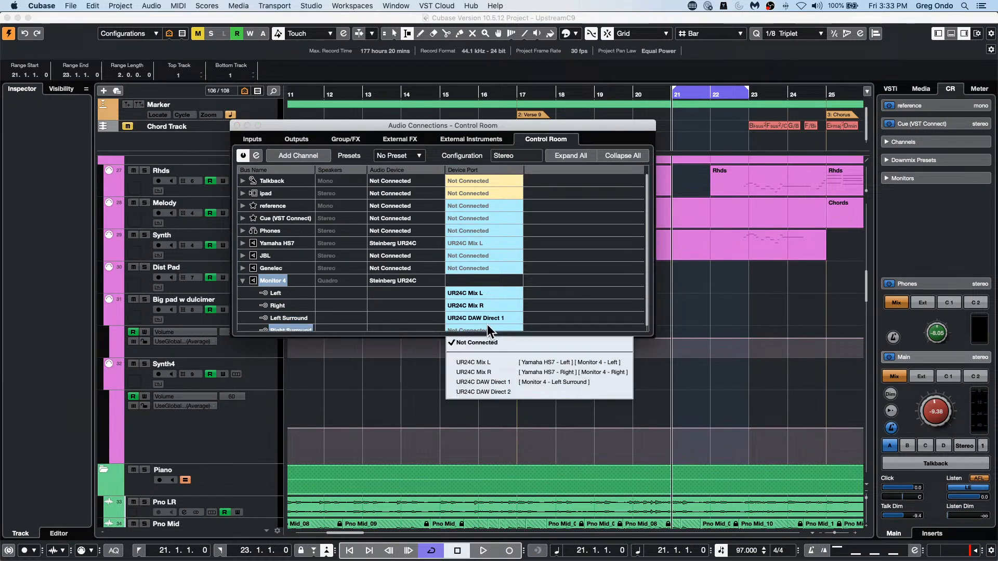
{"action": "left_click", "coordinate": [493, 391]}
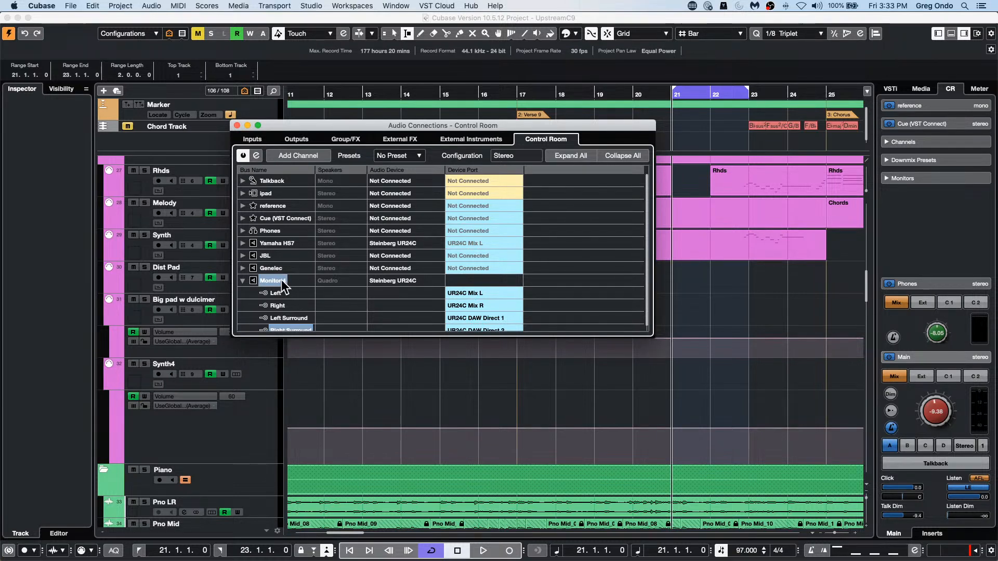
Step: Collapse the Quadro Monitor 4 channel and remove it from the Control Room connections
{"action": "left_click", "coordinate": [243, 280]}
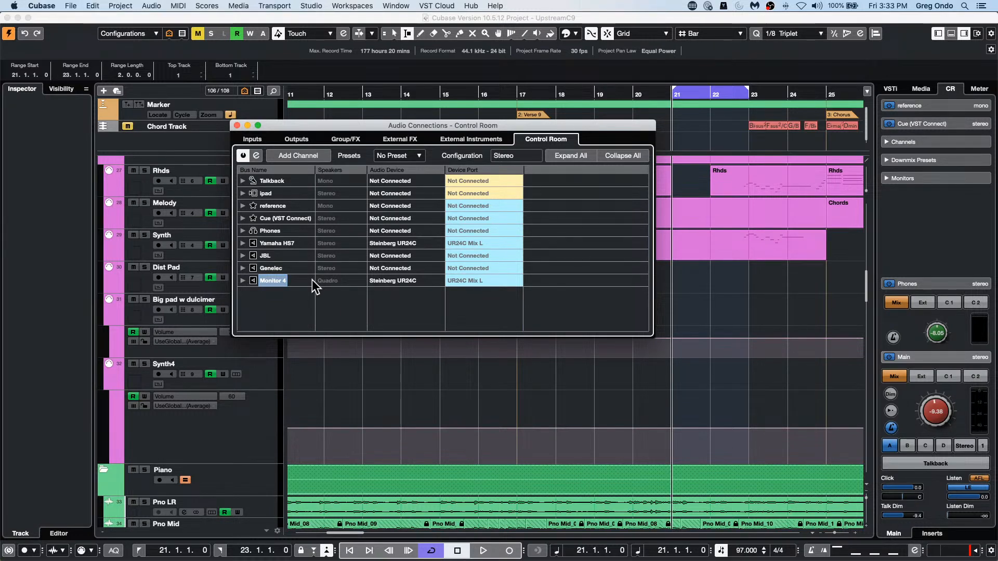
{"action": "right_click", "coordinate": [274, 281]}
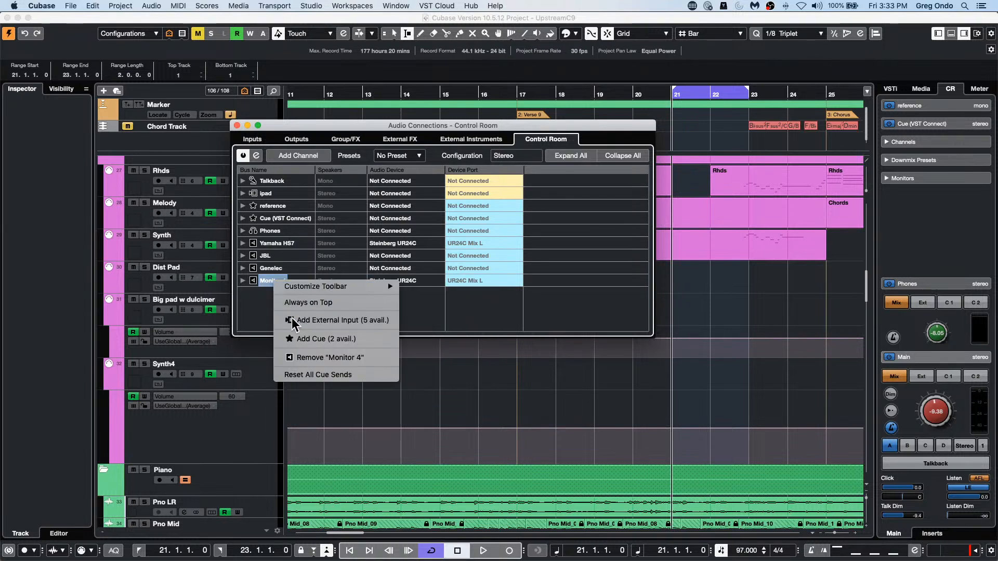
{"action": "left_click", "coordinate": [322, 357]}
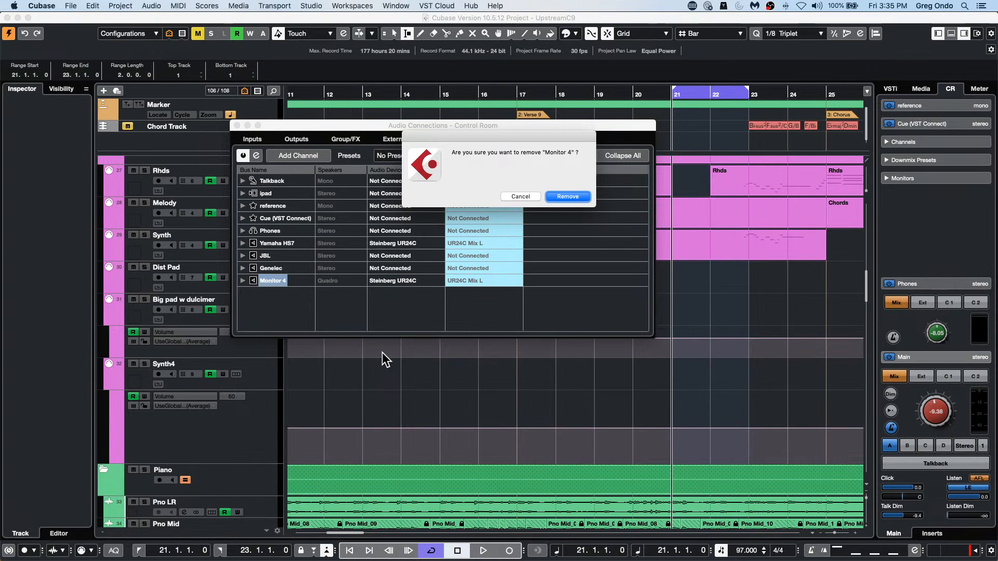
{"action": "left_click", "coordinate": [555, 195]}
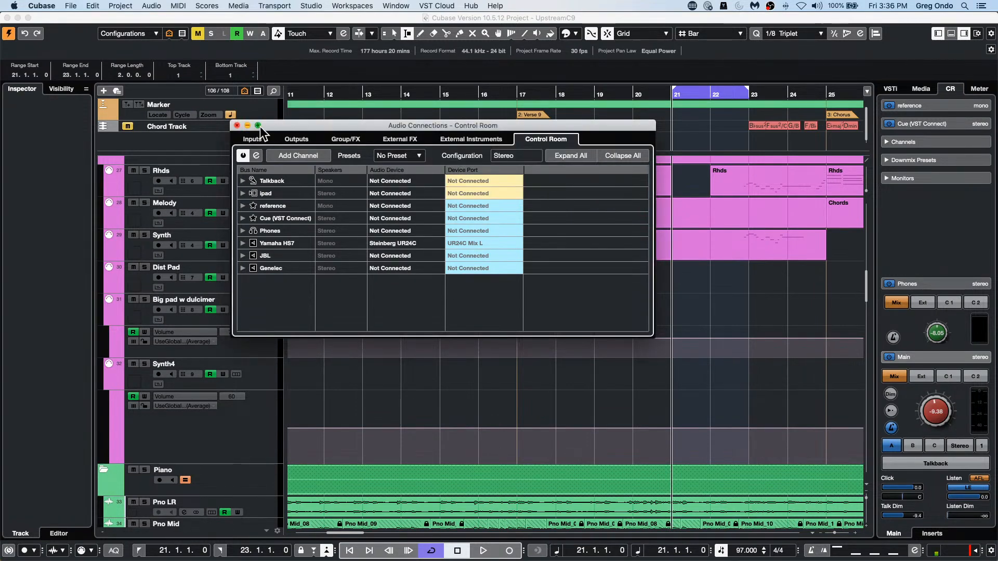
Step: Close the Audio Connections window and select the Kick MIDI track
{"action": "left_click", "coordinate": [236, 126]}
{"action": "scroll", "coordinate": [233, 299], "scroll_direction": "up", "scroll_amount": 15}
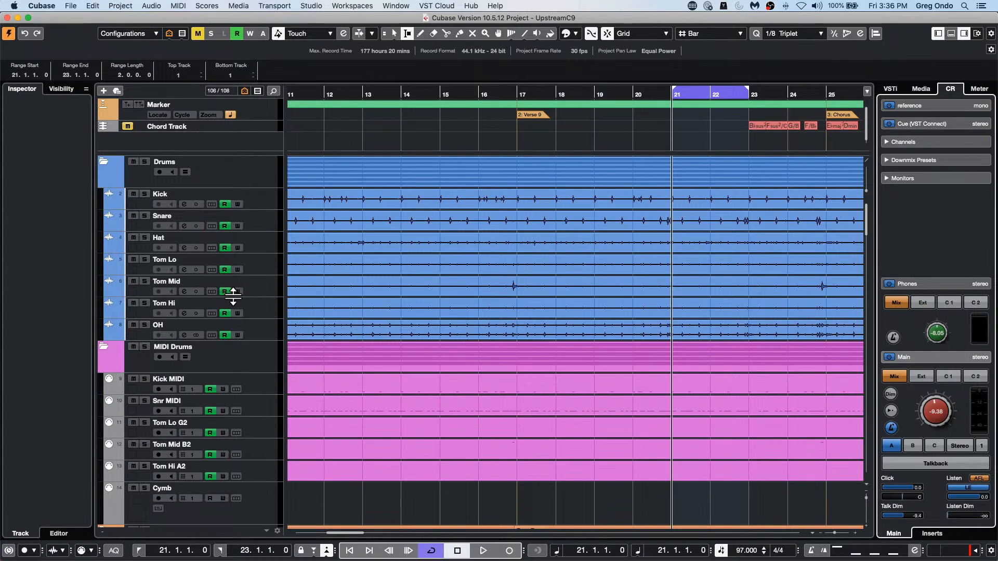
{"action": "left_click", "coordinate": [247, 387]}
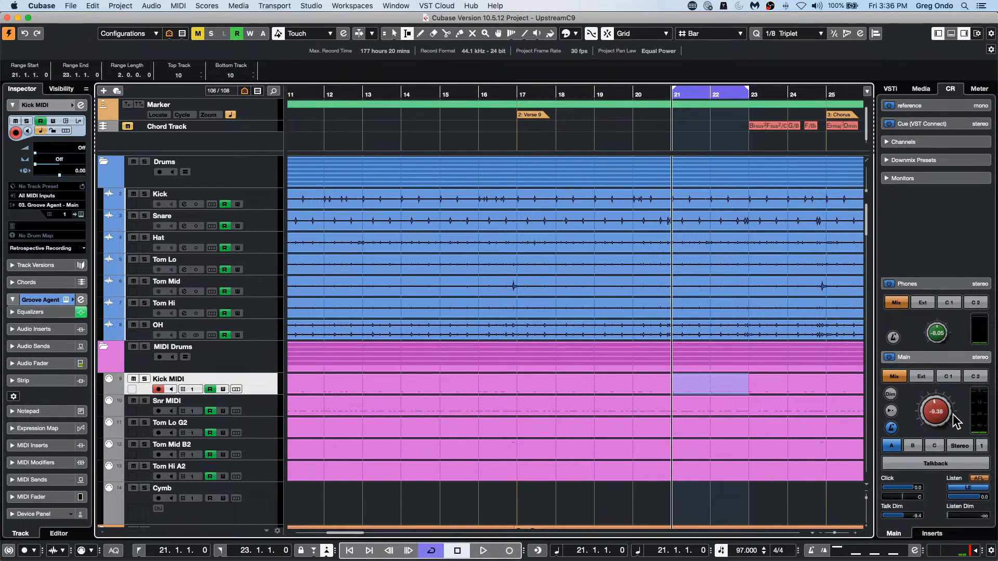
Step: Raise the Control Room main level to 6.02 and open the Kick MIDI track's Groove Agent instrument
{"action": "left_click_drag", "start_coordinate": [952, 413], "coordinate": [934, 381]}
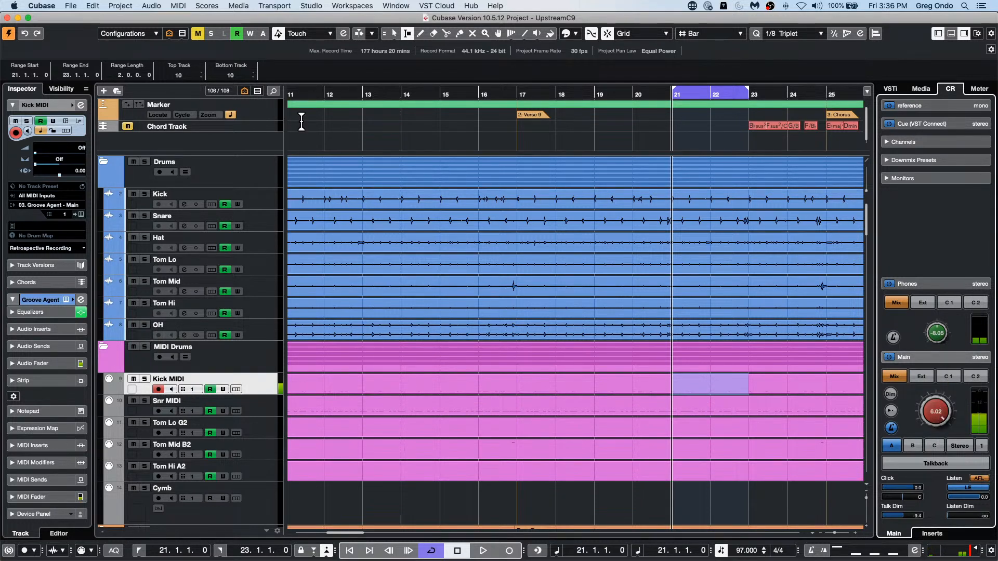
{"action": "left_click_drag", "start_coordinate": [309, 94], "coordinate": [306, 57]}
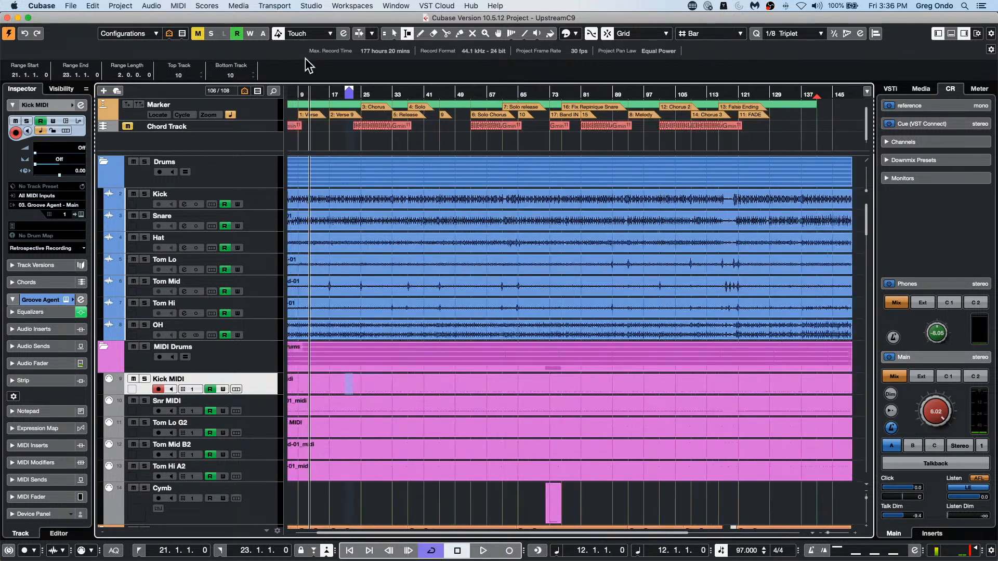
{"action": "left_click", "coordinate": [82, 214]}
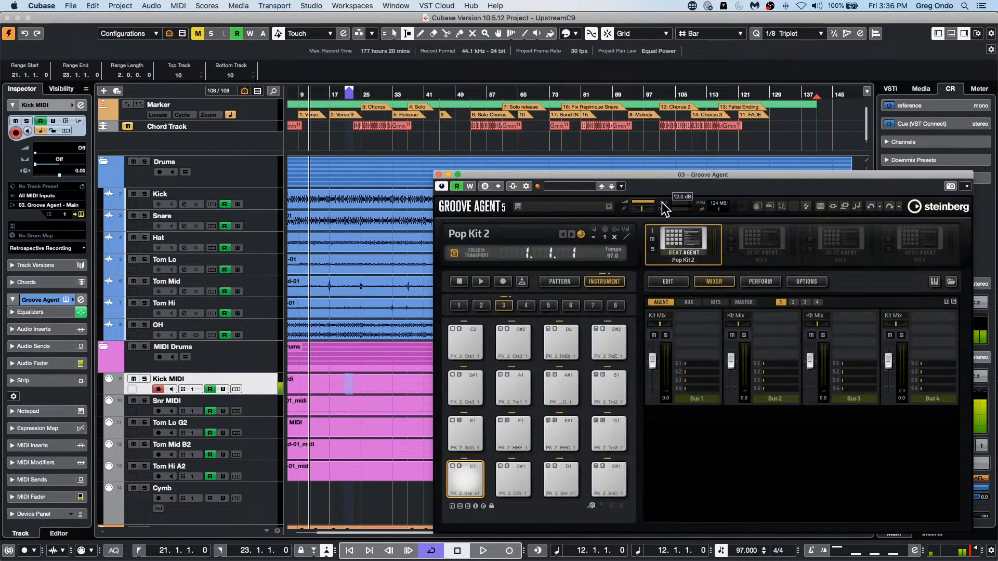
{"action": "left_click_drag", "start_coordinate": [584, 175], "coordinate": [270, 144]}
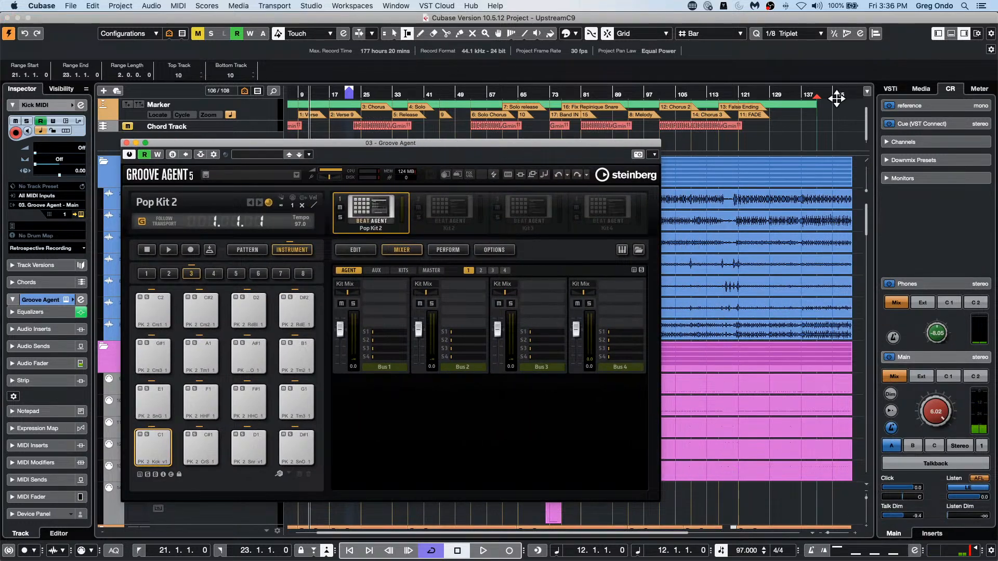
Step: Move the project cursor to bar 159, in the empty area past the song's end
{"action": "left_click", "coordinate": [747, 92]}
{"action": "left_click_drag", "start_coordinate": [746, 66], "coordinate": [748, 43]}
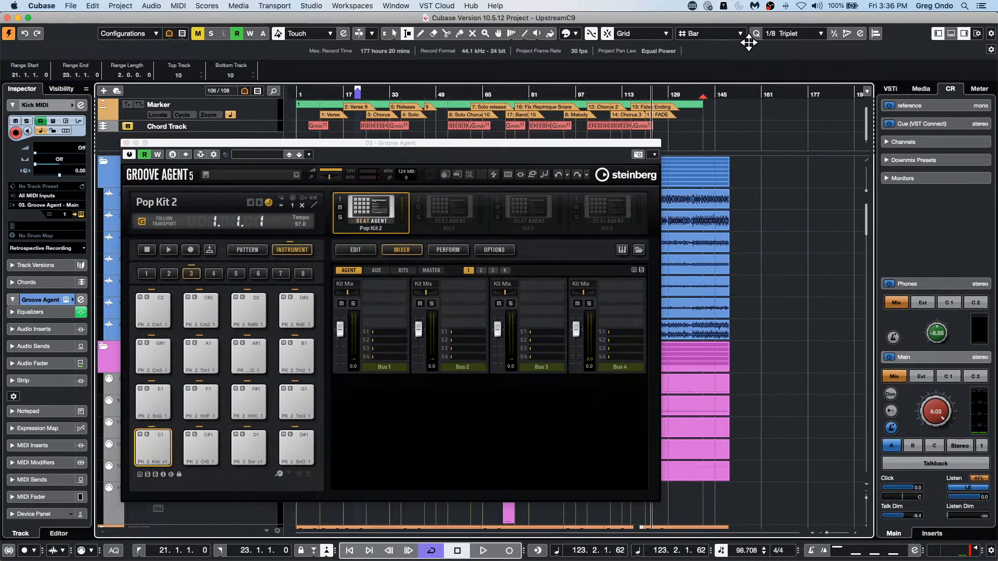
{"action": "left_click_drag", "start_coordinate": [757, 95], "coordinate": [733, 124]}
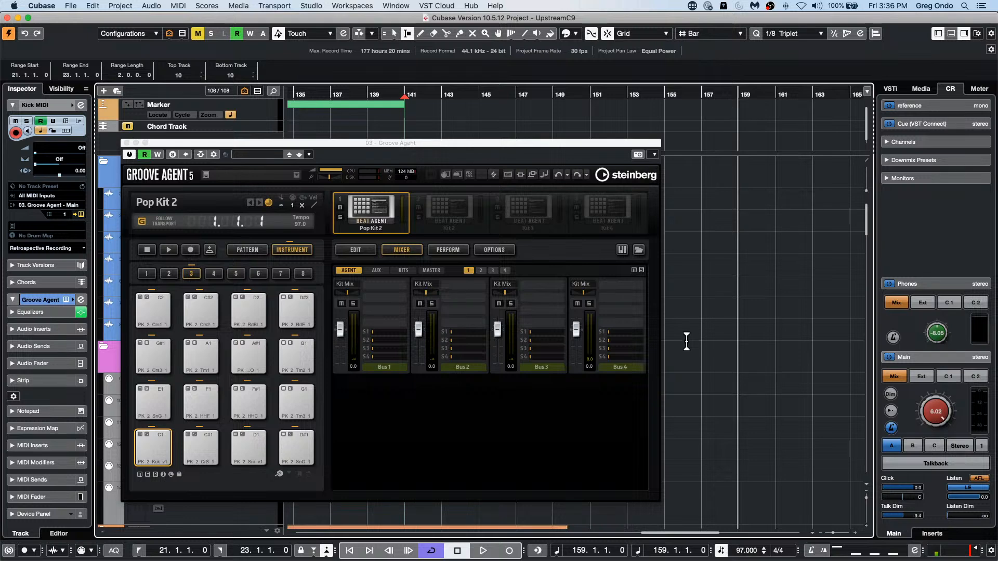
Step: Turn on Auto Quantize for MIDI recording and set the quantize preset to 1/8
{"action": "left_click", "coordinate": [113, 551]}
{"action": "left_click", "coordinate": [791, 33]}
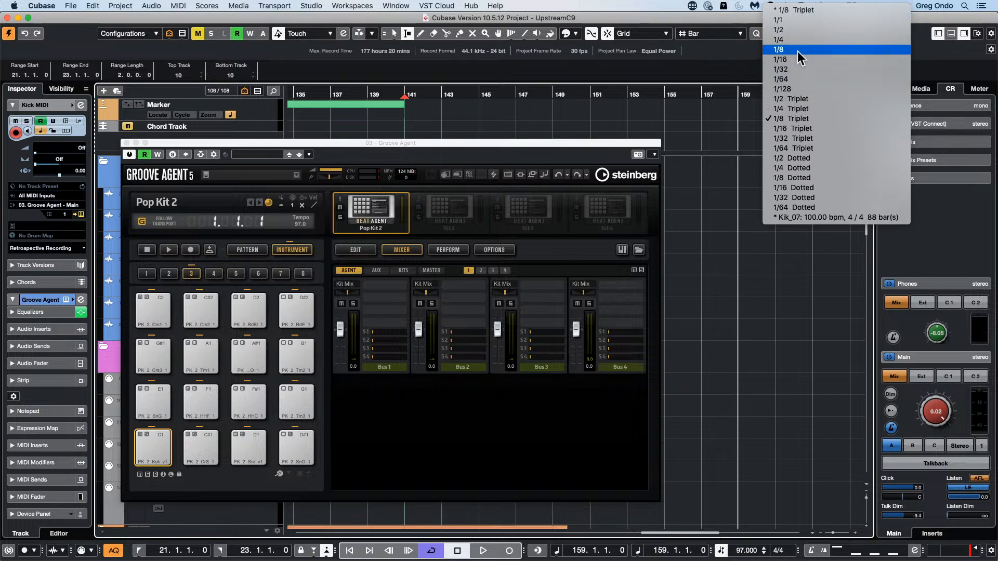
{"action": "left_click", "coordinate": [797, 51]}
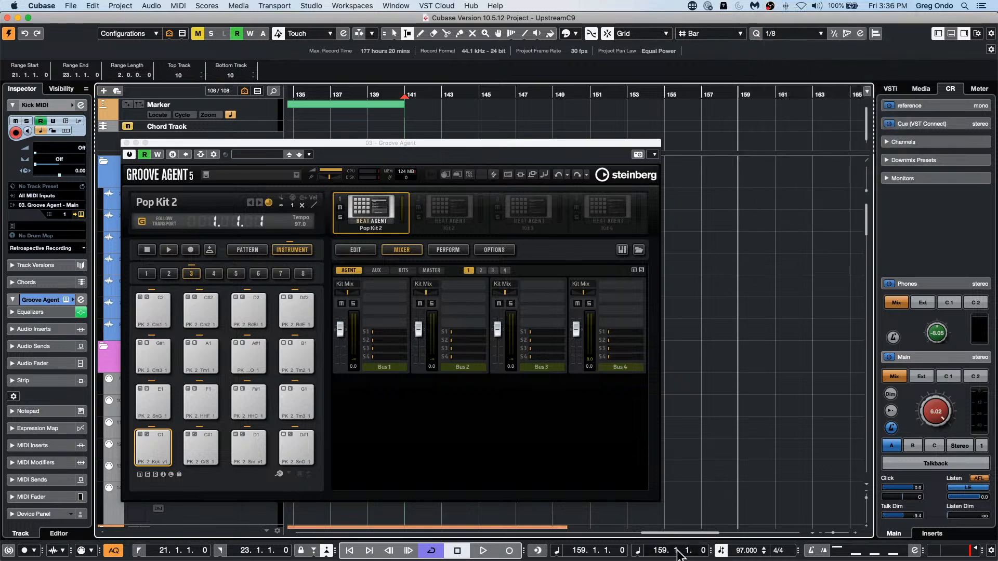
Step: Move the project cursor to bar 120 and start playback from there
{"action": "left_click", "coordinate": [660, 550]}
{"action": "type", "text": "120"}
{"action": "key", "text": "Return"}
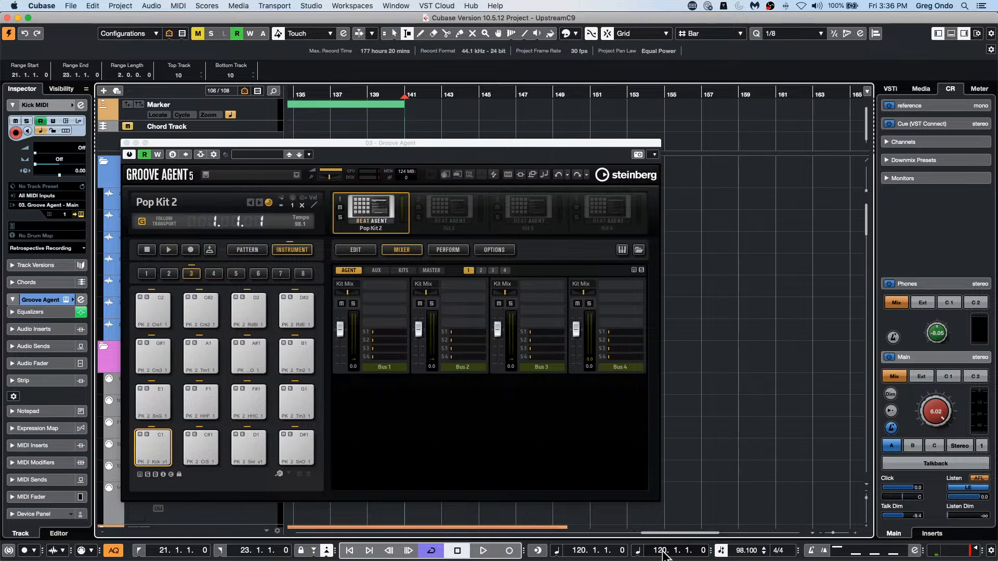
{"action": "key", "text": "space"}
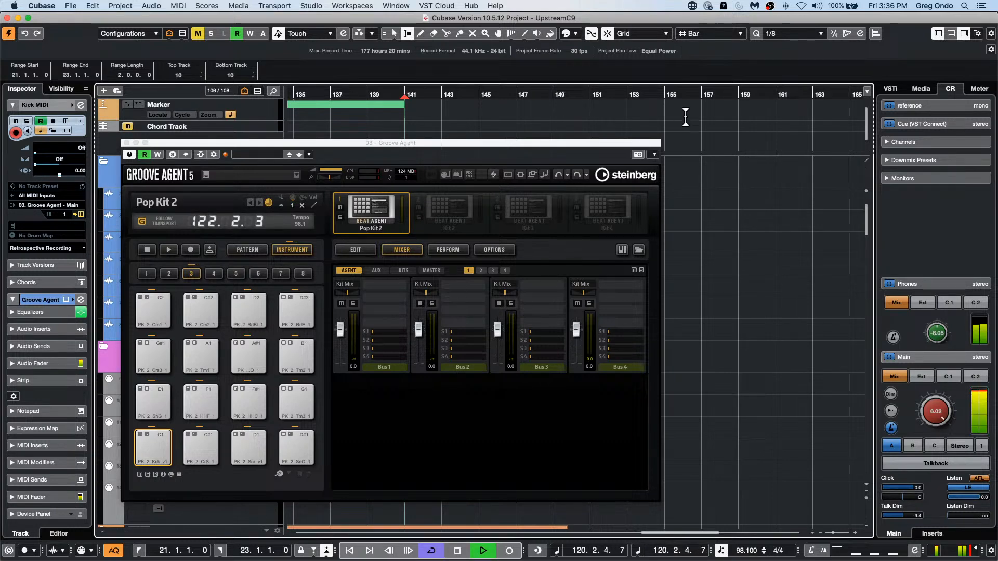
Step: Relocate playback to bar 156, start recording on the Kick MIDI track, and move the Groove Agent window off the track list
{"action": "left_click", "coordinate": [684, 99]}
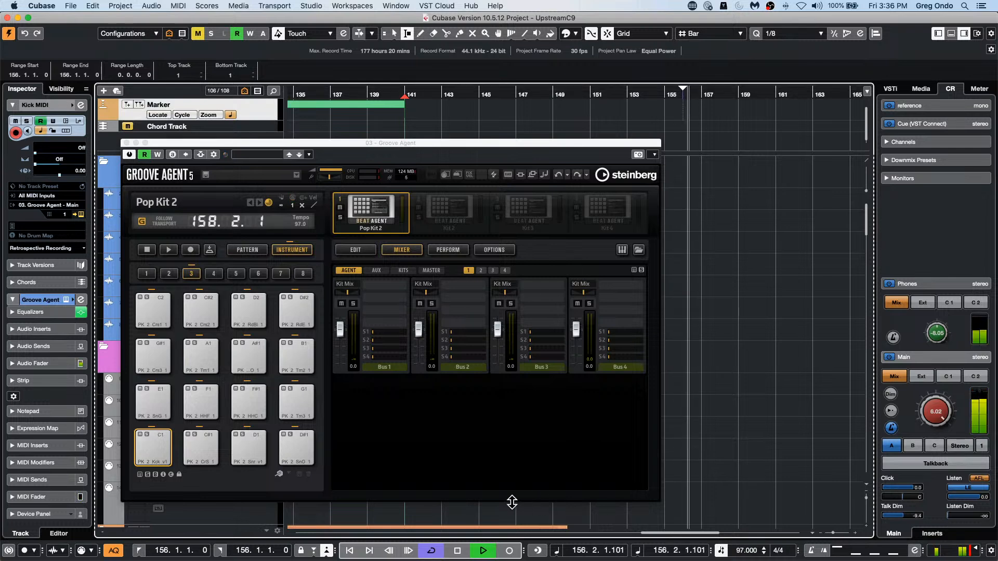
{"action": "left_click", "coordinate": [509, 550]}
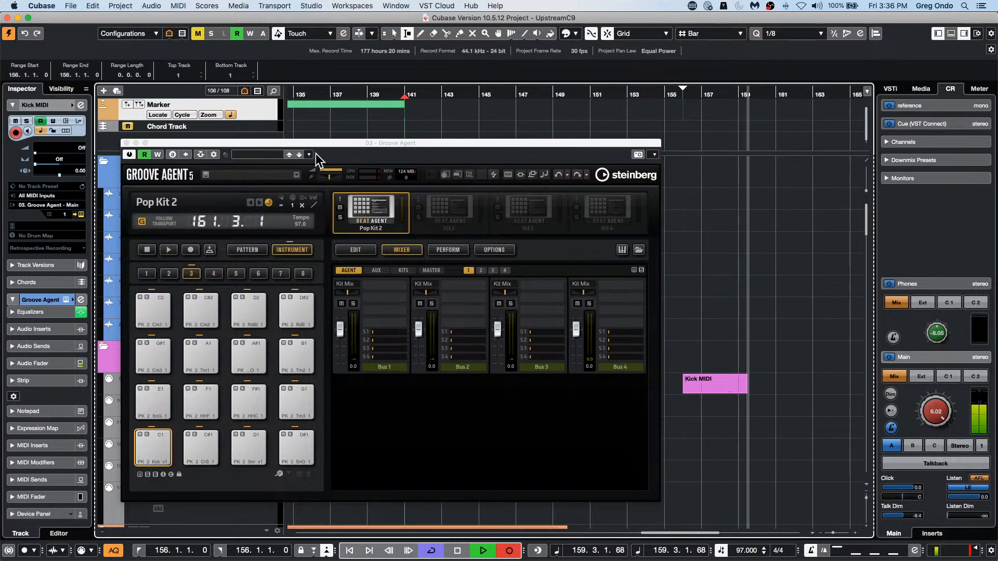
{"action": "left_click_drag", "start_coordinate": [323, 142], "coordinate": [440, 263]}
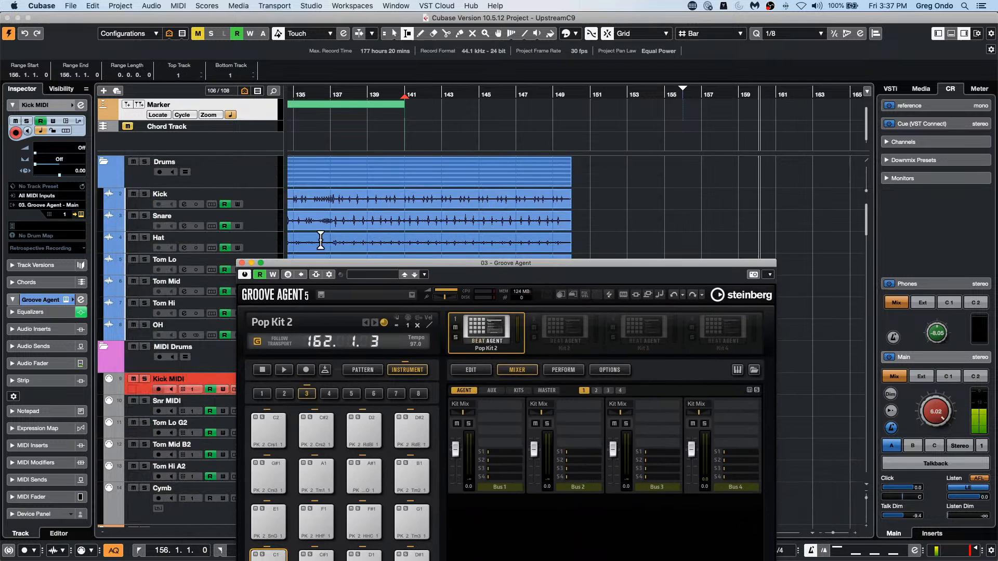
Step: Switch from the Kick audio track back to the Kick MIDI track during recording, move the Groove Agent window aside, and stop recording
{"action": "left_click", "coordinate": [255, 208]}
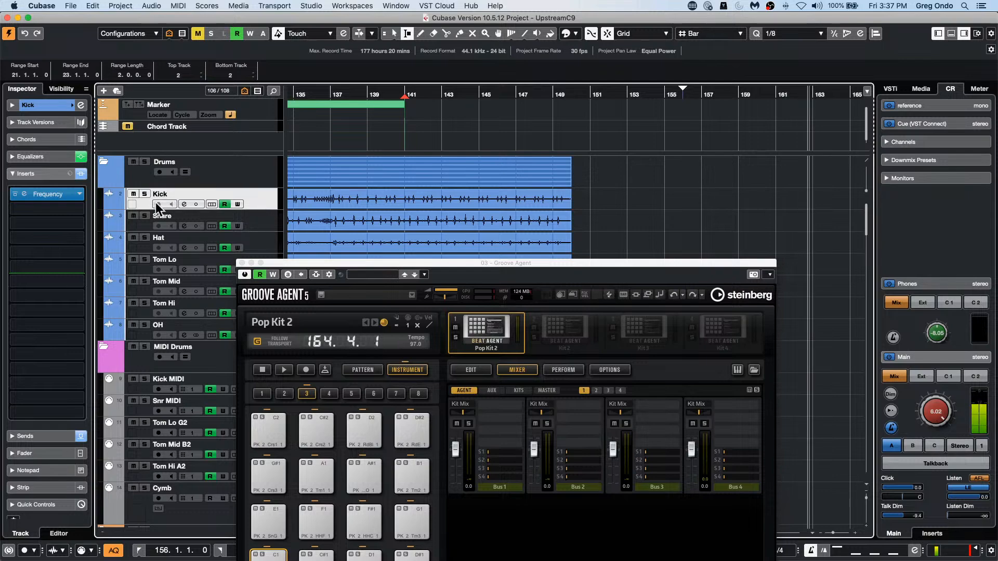
{"action": "scroll", "coordinate": [155, 201], "scroll_direction": "down", "scroll_amount": 4}
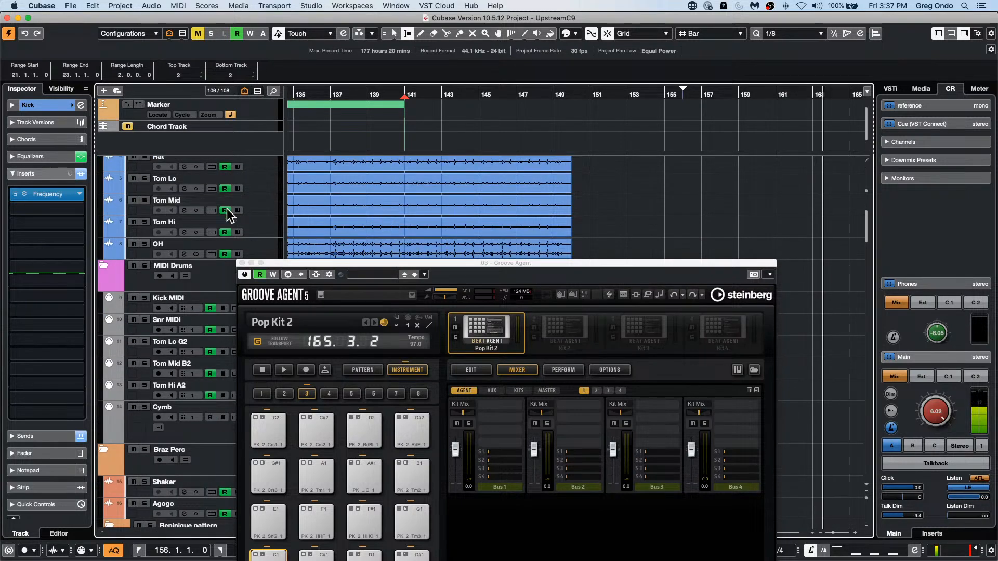
{"action": "left_click", "coordinate": [139, 309]}
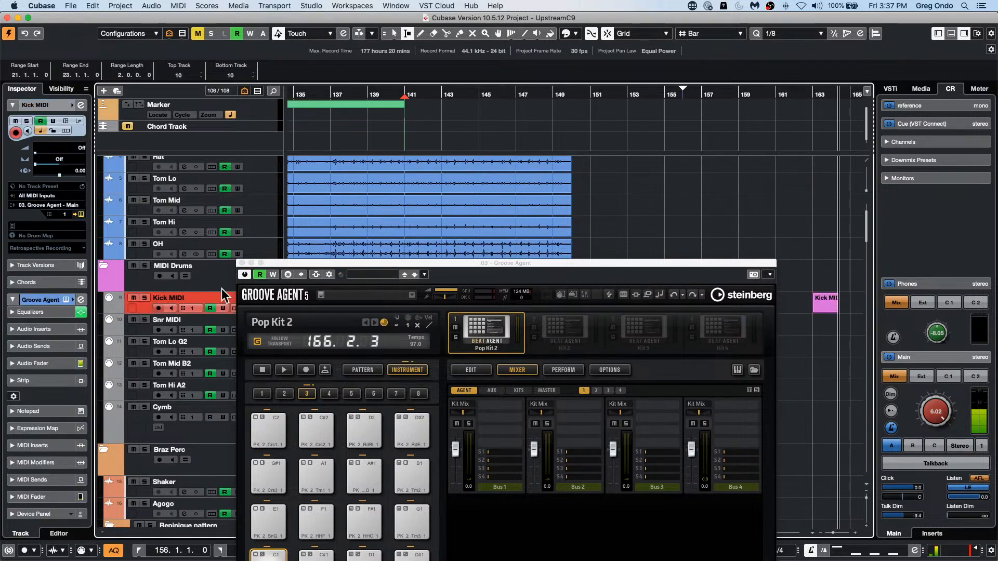
{"action": "left_click_drag", "start_coordinate": [288, 263], "coordinate": [393, 138]}
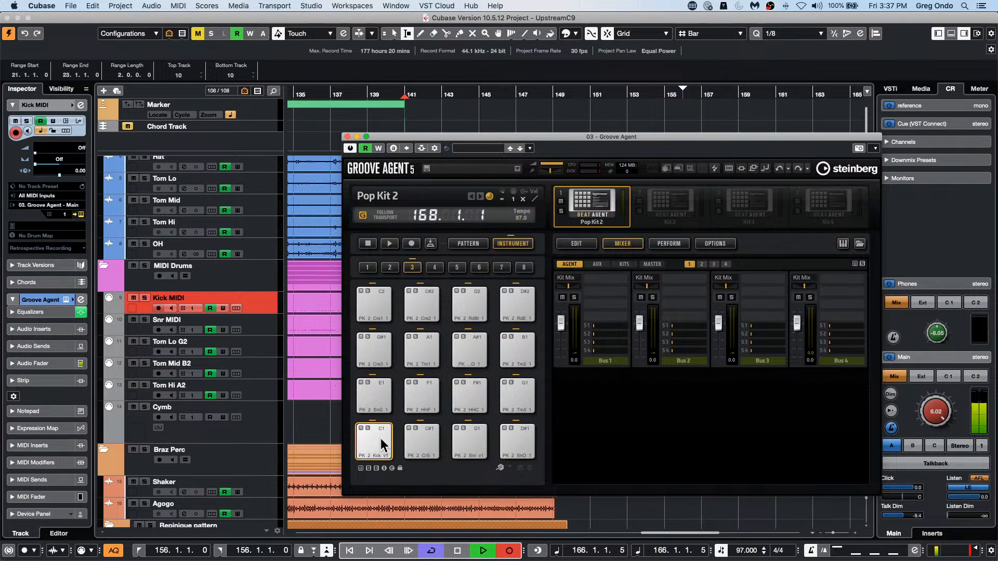
{"action": "key", "text": "space"}
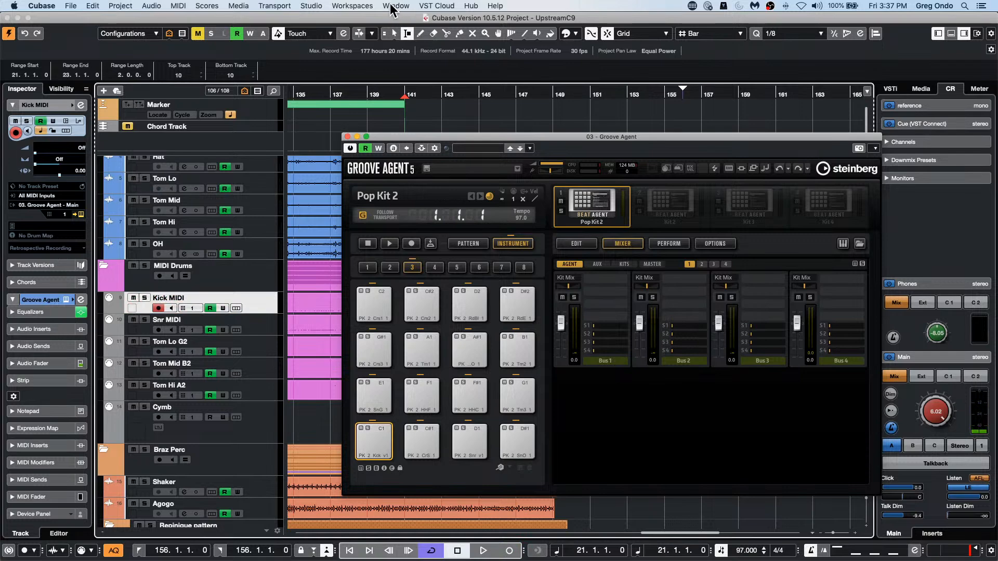
Step: Examine the Steinberg UR24C audio driver's latency and port settings in Studio Setup, and close the dialog
{"action": "left_click", "coordinate": [312, 6]}
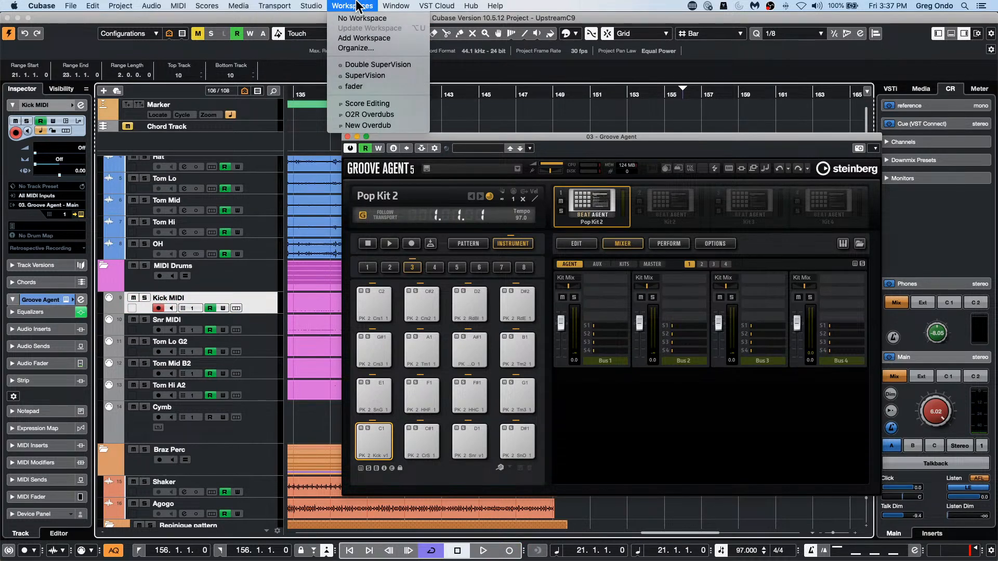
{"action": "mouse_move", "coordinate": [395, 5]}
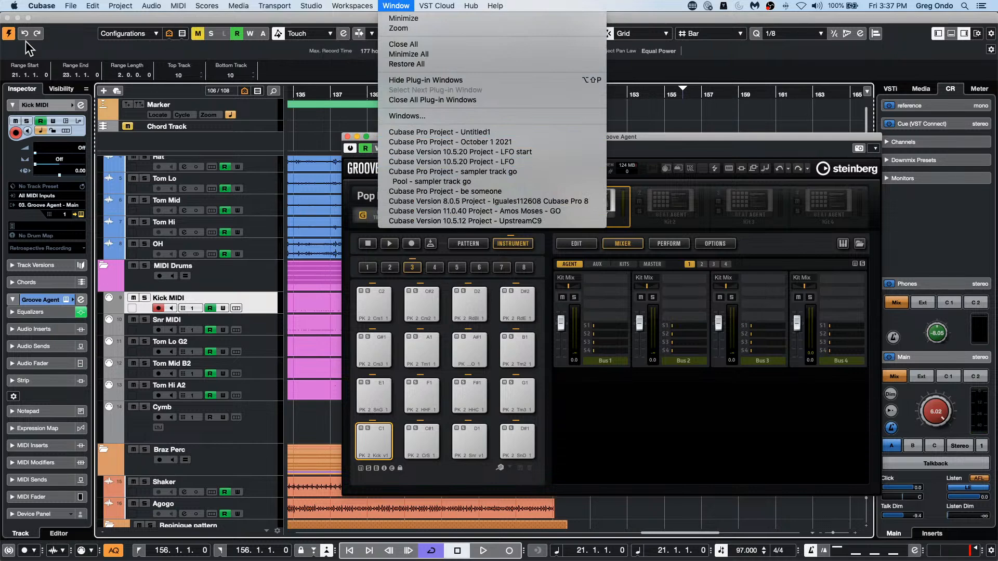
{"action": "mouse_move", "coordinate": [260, 4]}
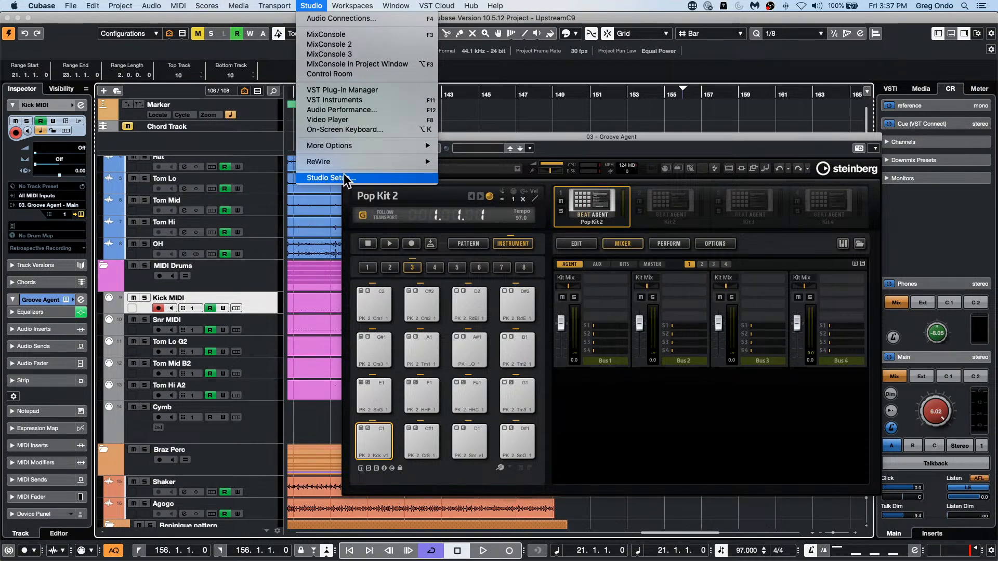
{"action": "left_click", "coordinate": [346, 178]}
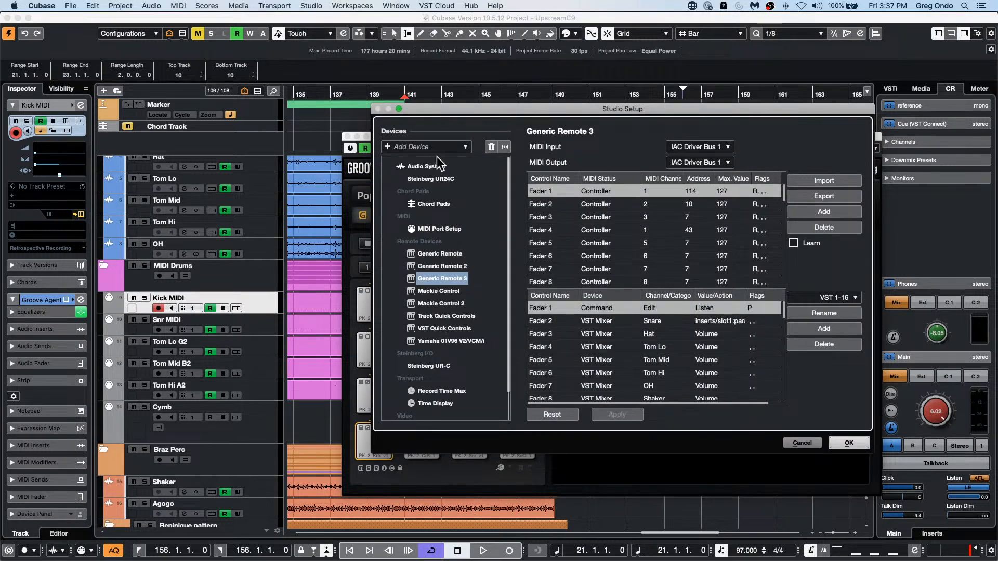
{"action": "left_click", "coordinate": [433, 177]}
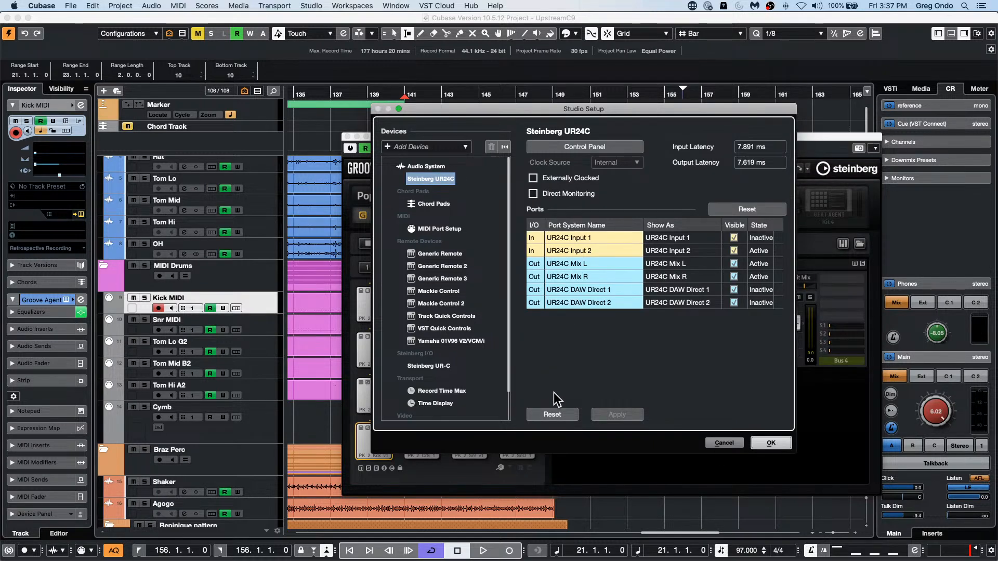
{"action": "left_click", "coordinate": [769, 442]}
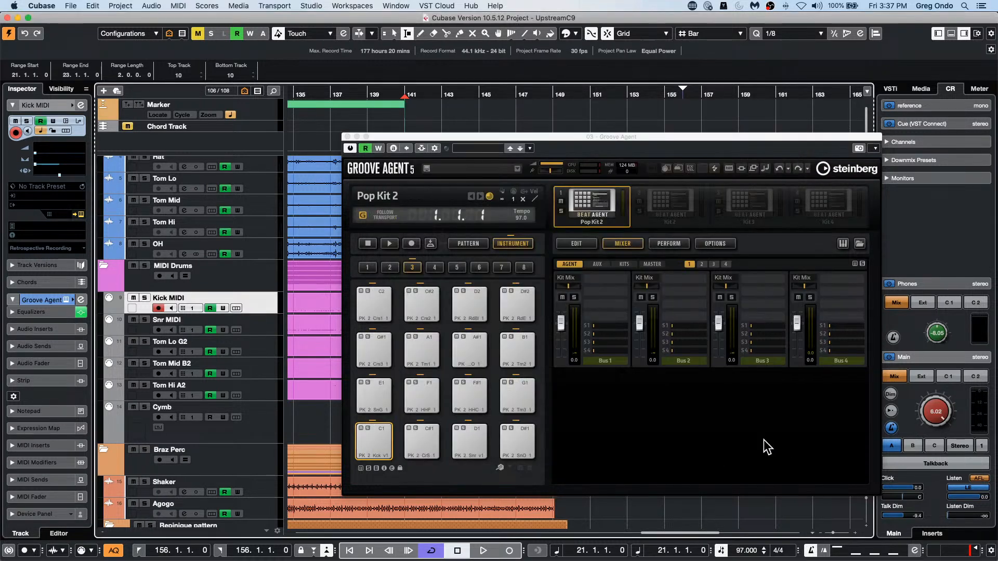
Step: Close Groove Agent, erase the Kick MIDI parts recorded at bars 156 and 163, and record a new take from bar 163
{"action": "left_click", "coordinate": [346, 137]}
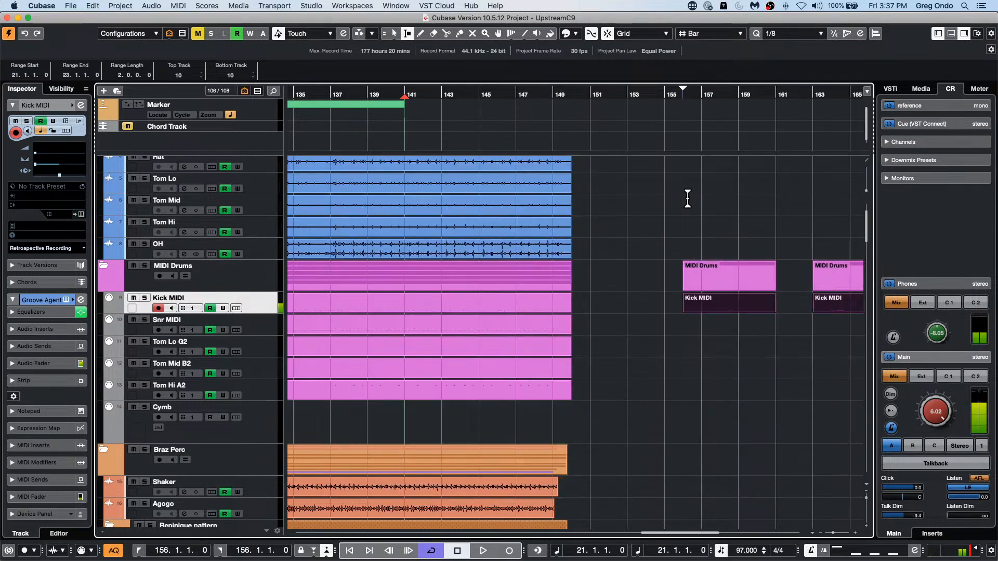
{"action": "right_click", "coordinate": [680, 297]}
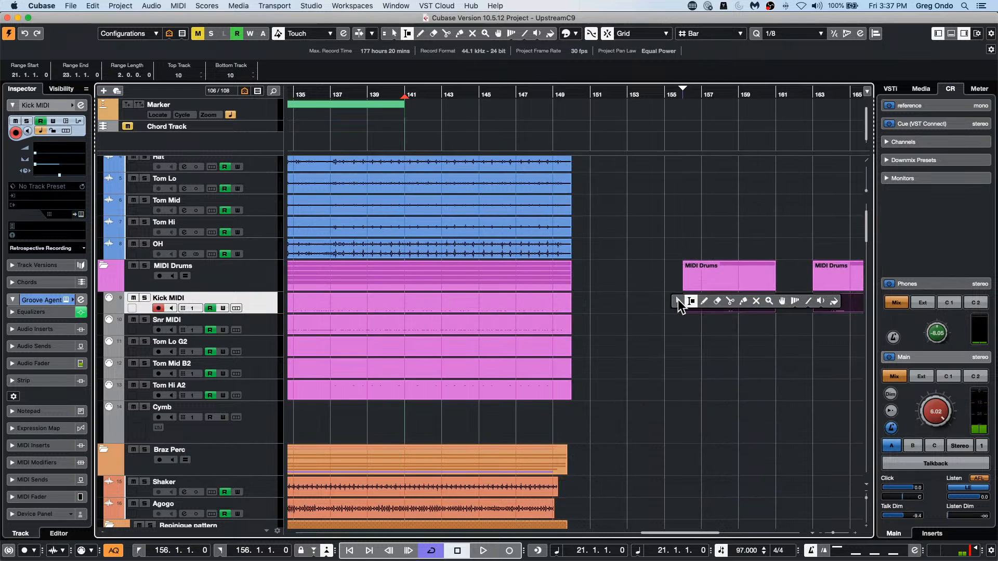
{"action": "left_click", "coordinate": [713, 297]}
{"action": "left_click", "coordinate": [719, 295]}
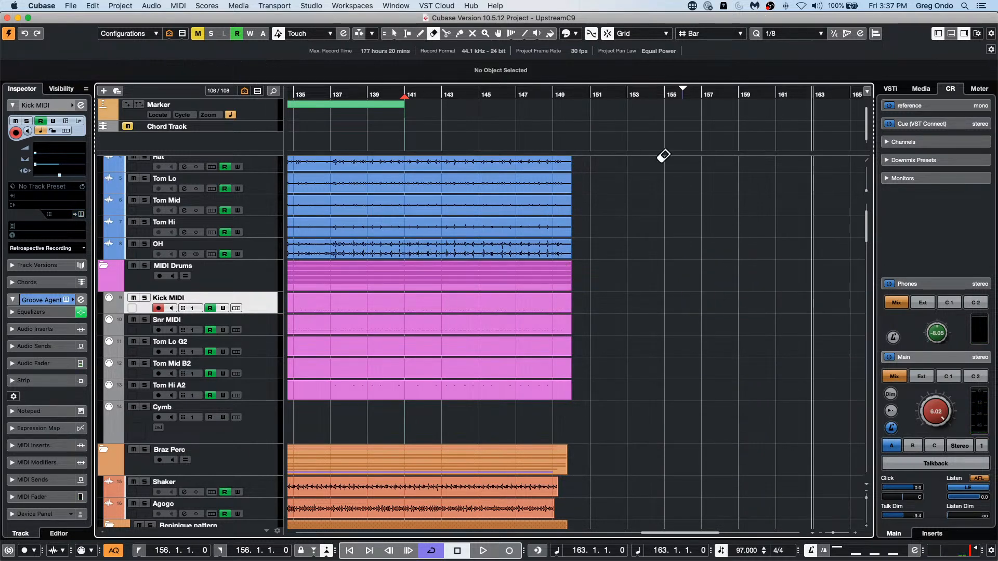
{"action": "left_click", "coordinate": [509, 551]}
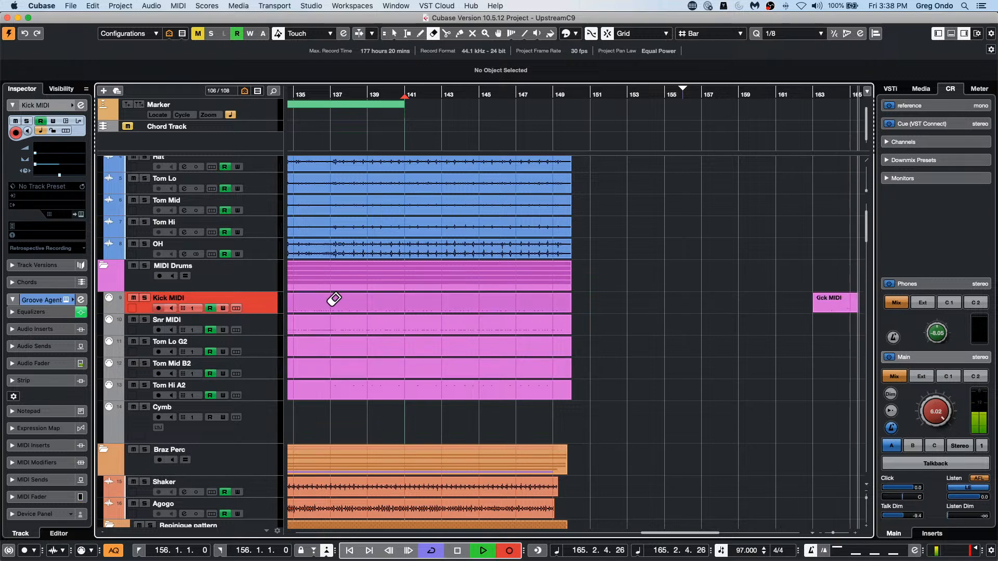
{"action": "key", "text": "space"}
Step: Reopen Studio Setup to recheck the UR24C input and output latency, and close it
{"action": "left_click", "coordinate": [281, 5]}
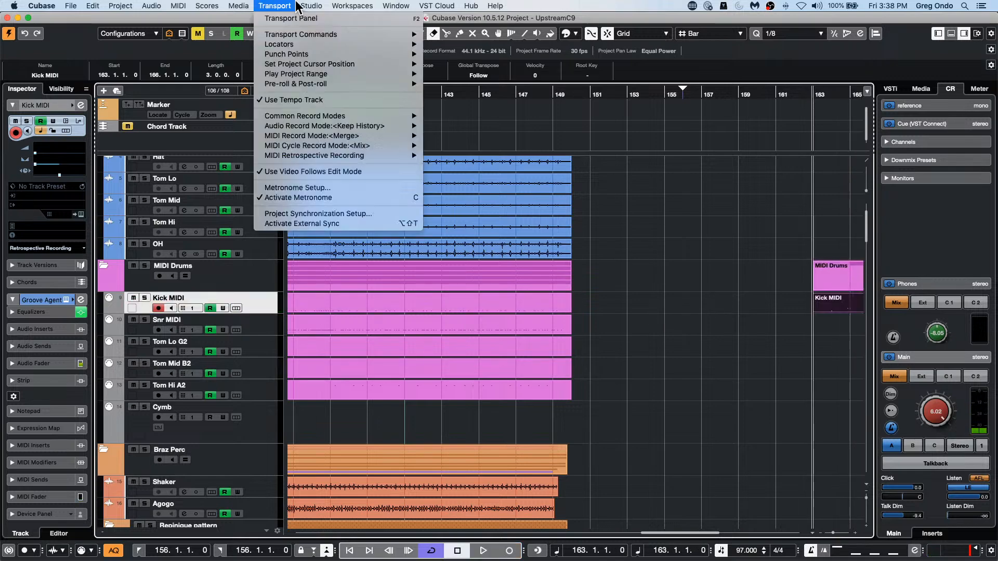
{"action": "mouse_move", "coordinate": [311, 5]}
{"action": "left_click", "coordinate": [322, 177]}
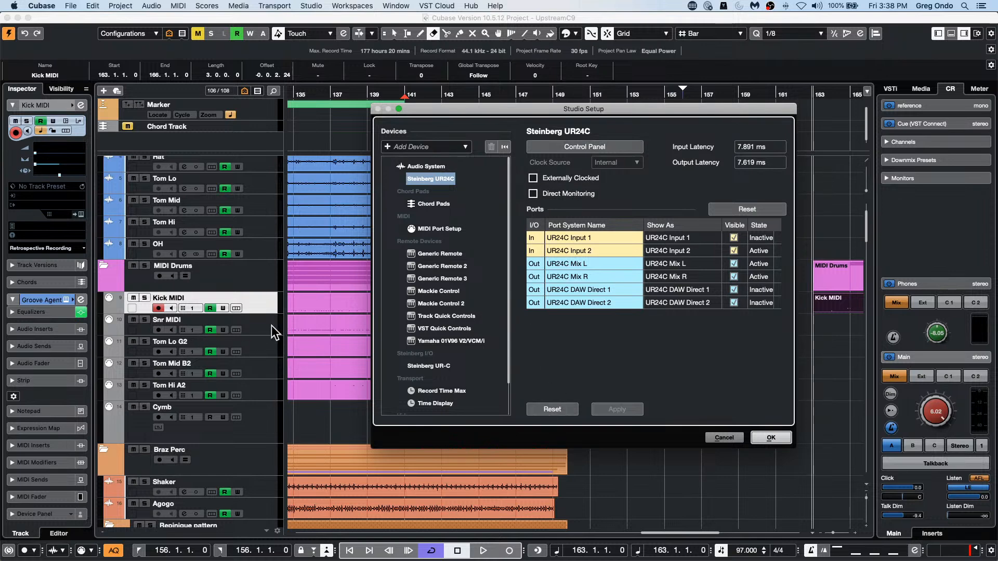
{"action": "left_click", "coordinate": [770, 437]}
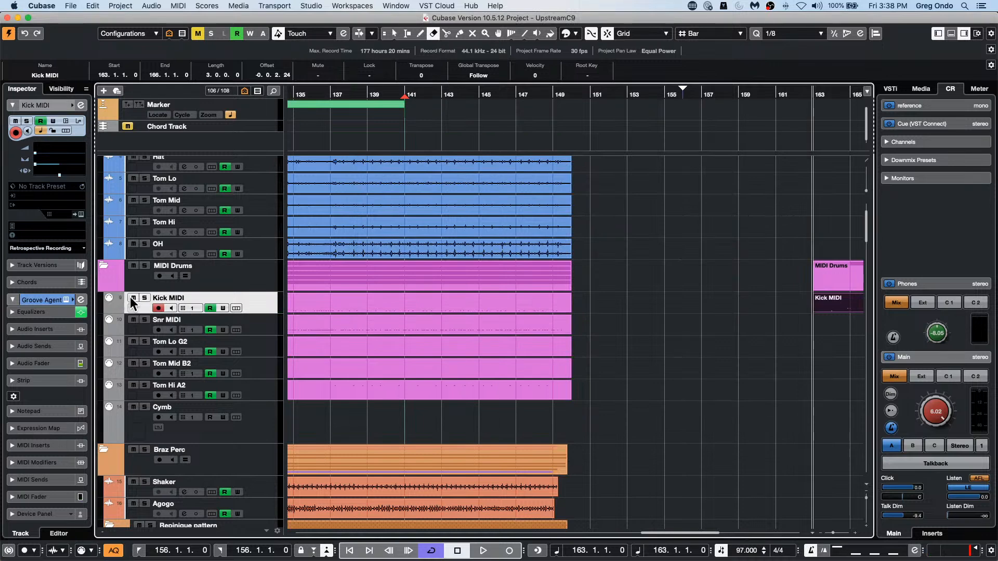
Step: Select the Snr MIDI track and record-enable the Kick MIDI track
{"action": "left_click", "coordinate": [162, 320]}
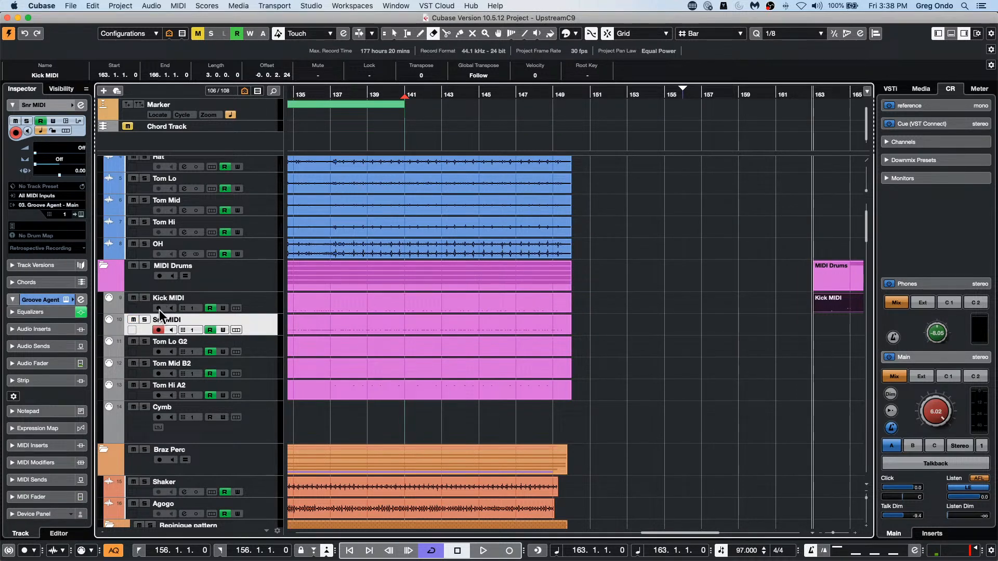
{"action": "left_click", "coordinate": [158, 308]}
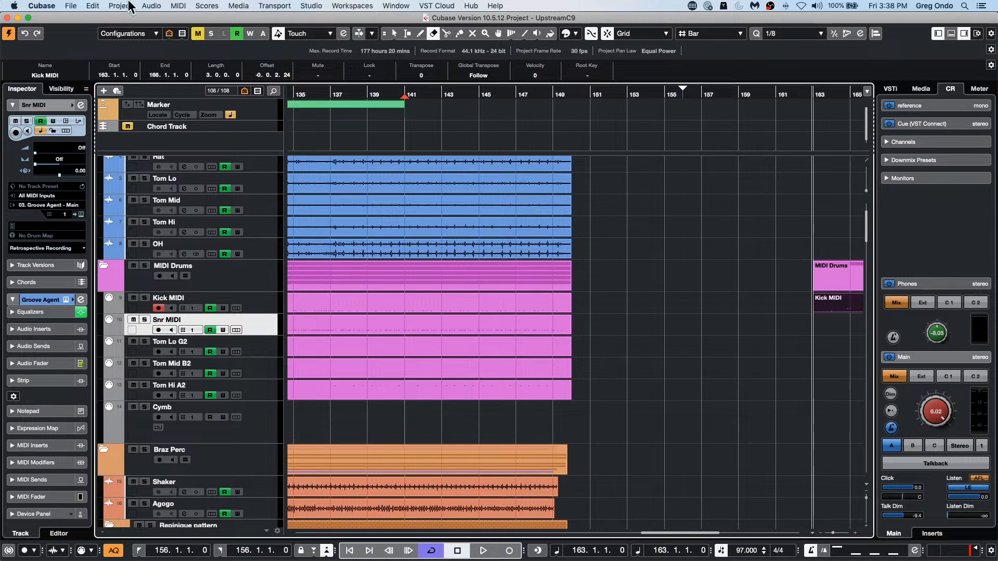
Step: Create a new empty project in the iufiufoiufioyg folder inside September 28 2021
{"action": "left_click", "coordinate": [79, 5]}
{"action": "left_click", "coordinate": [94, 19]}
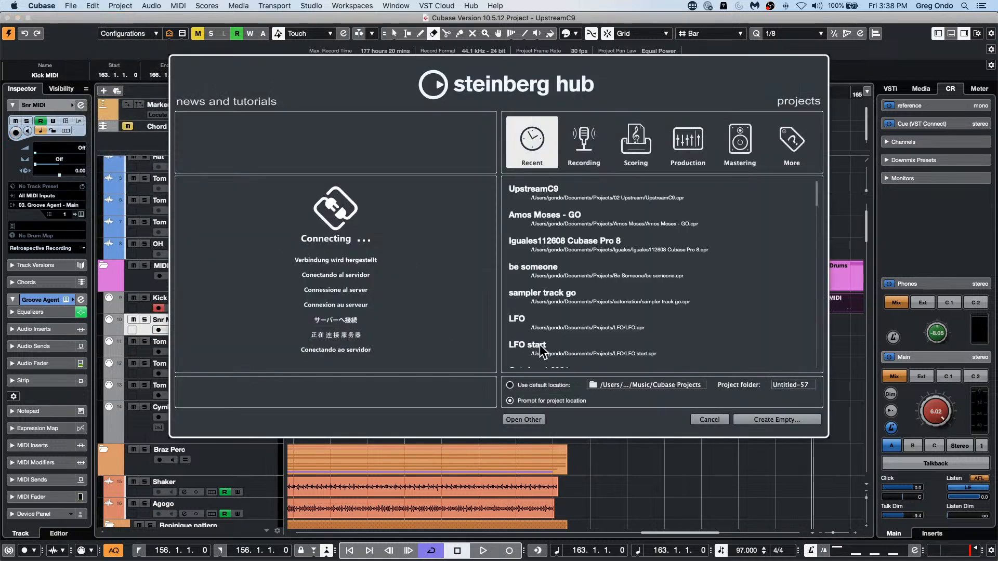
{"action": "left_click", "coordinate": [769, 418]}
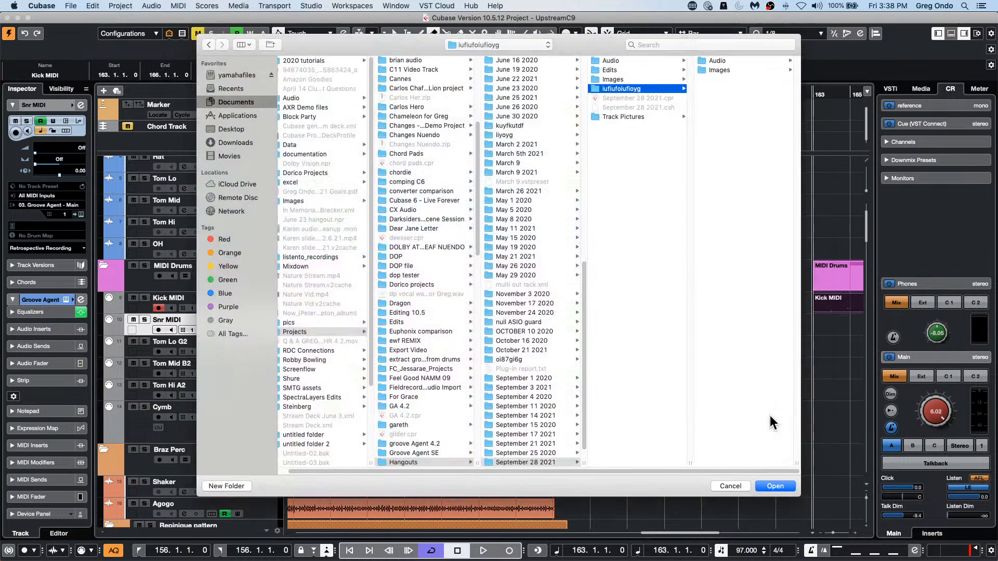
{"action": "left_click", "coordinate": [782, 482]}
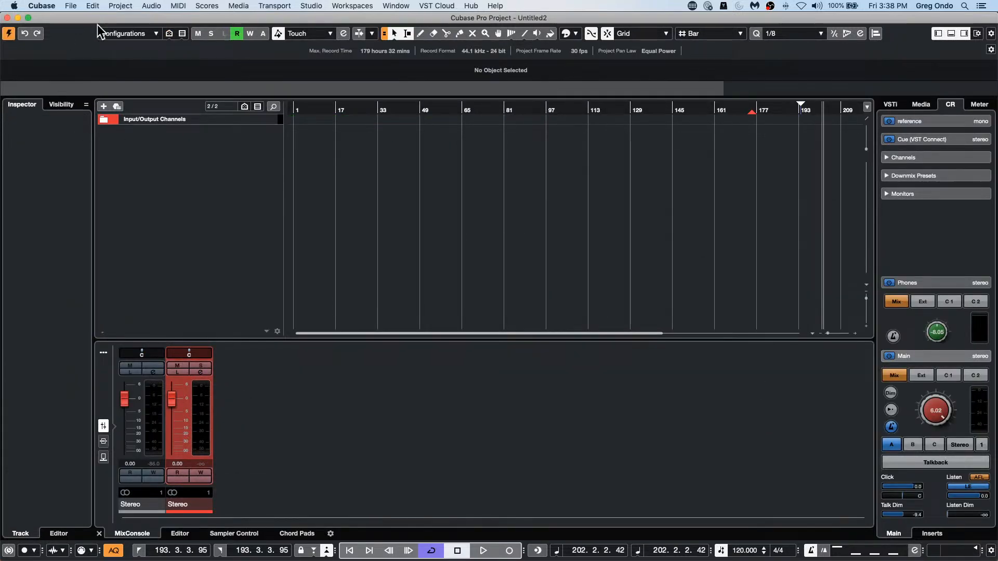
Step: Add one instrument track using Groove Agent SE with stereo audio outputs
{"action": "right_click", "coordinate": [160, 172]}
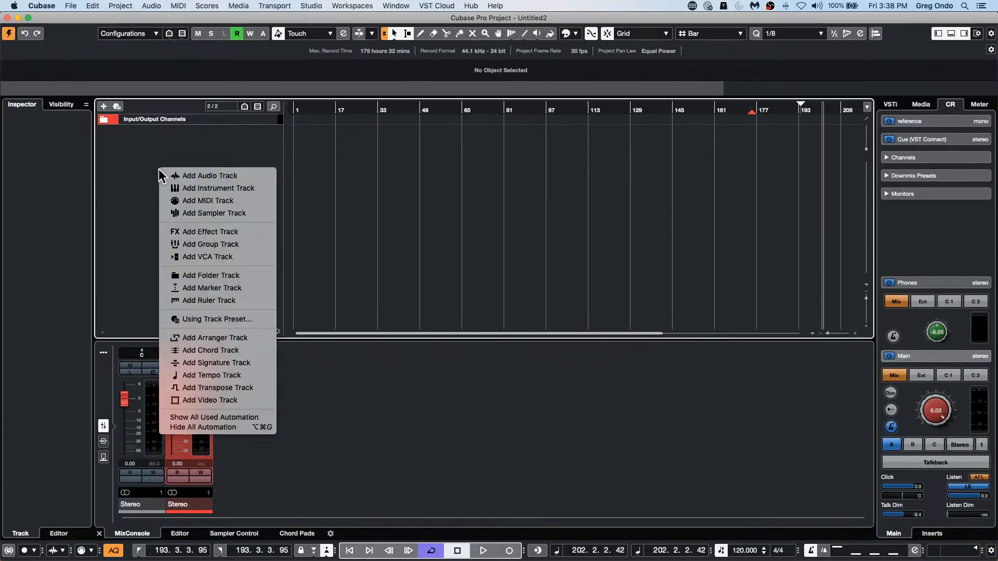
{"action": "left_click", "coordinate": [201, 189]}
{"action": "left_click", "coordinate": [533, 193]}
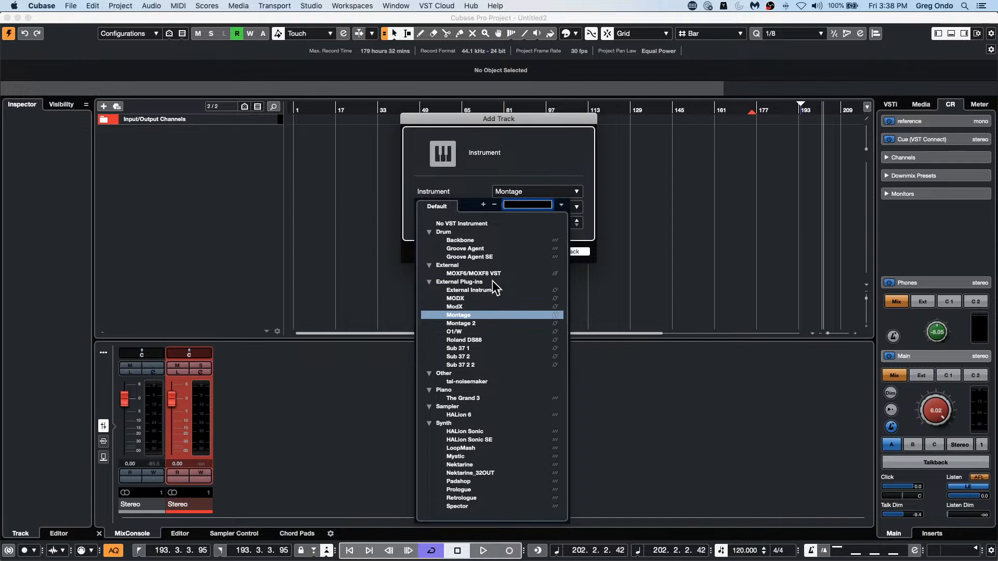
{"action": "left_click", "coordinate": [469, 256]}
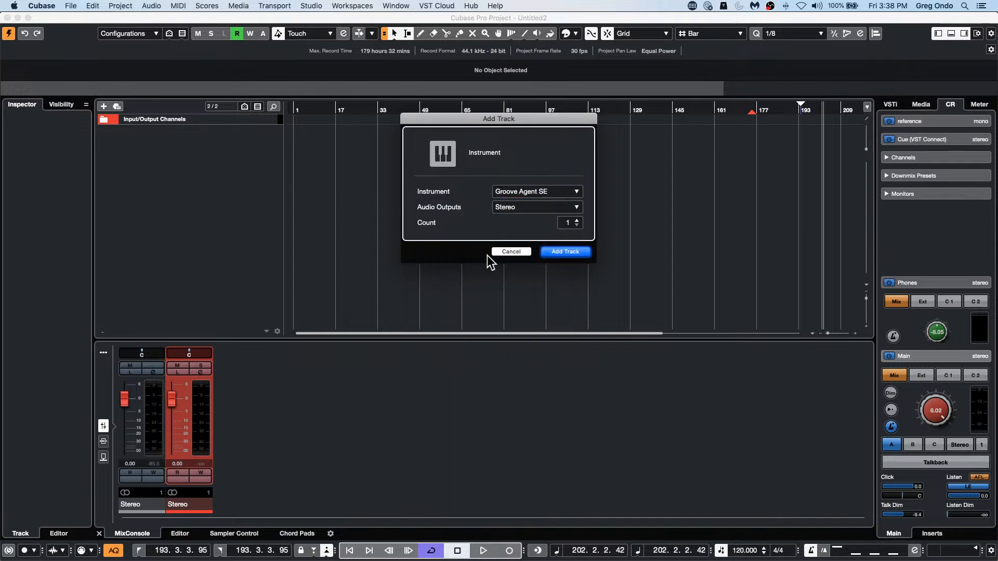
{"action": "left_click", "coordinate": [574, 250]}
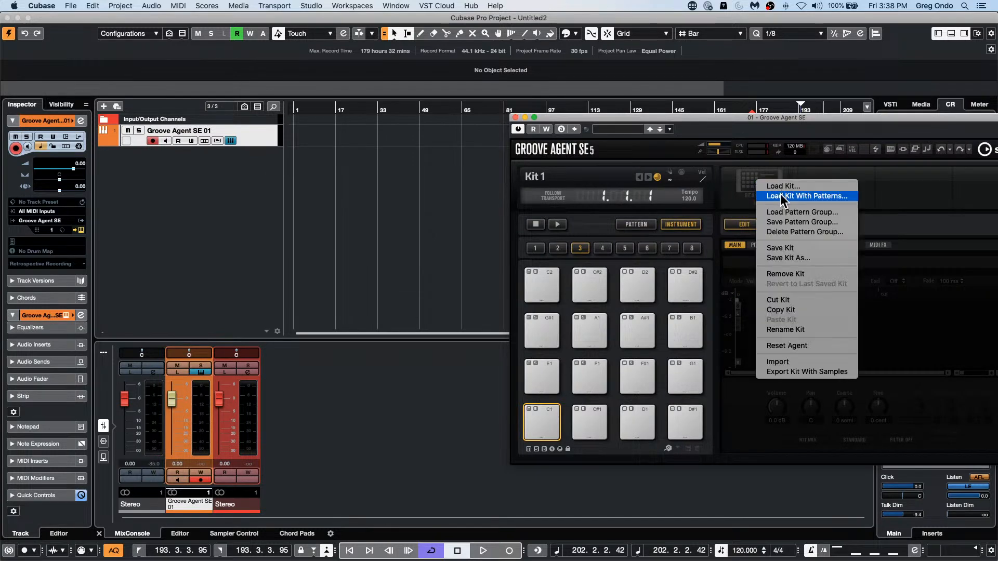
Step: Load House Kit 01 with its patterns into Groove Agent SE and close the browser and instrument windows
{"action": "left_click", "coordinate": [779, 196]}
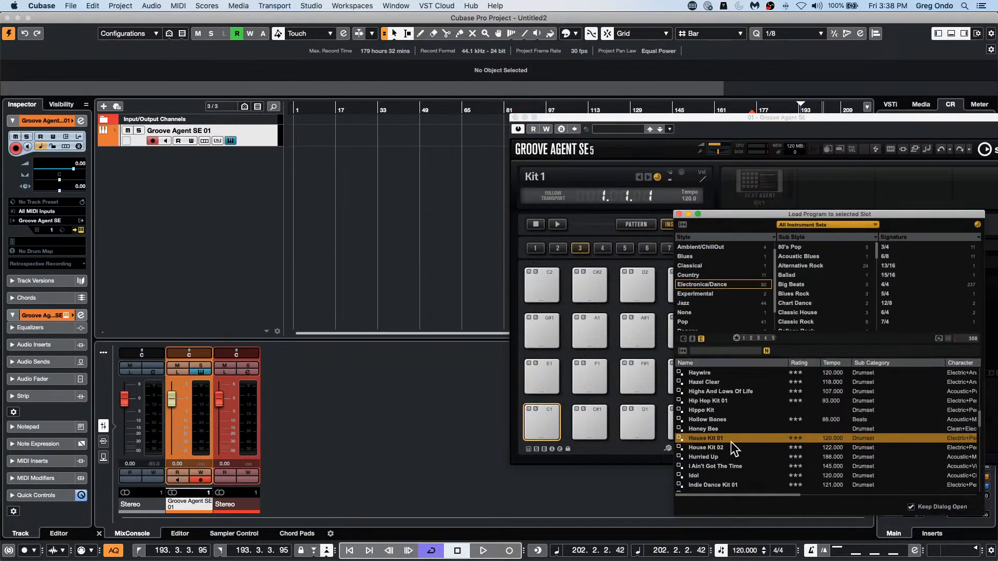
{"action": "double_click", "coordinate": [729, 439]}
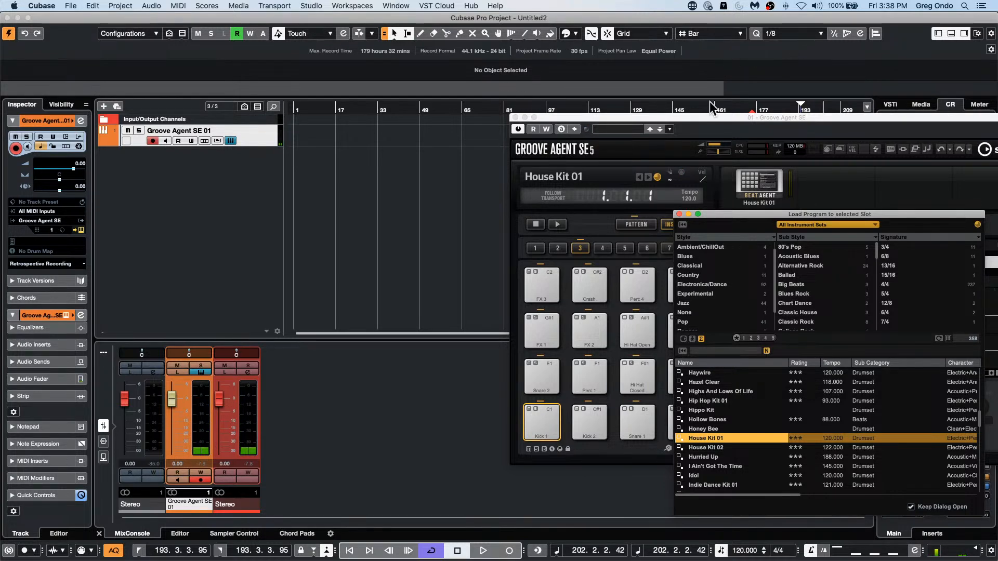
{"action": "left_click", "coordinate": [679, 214]}
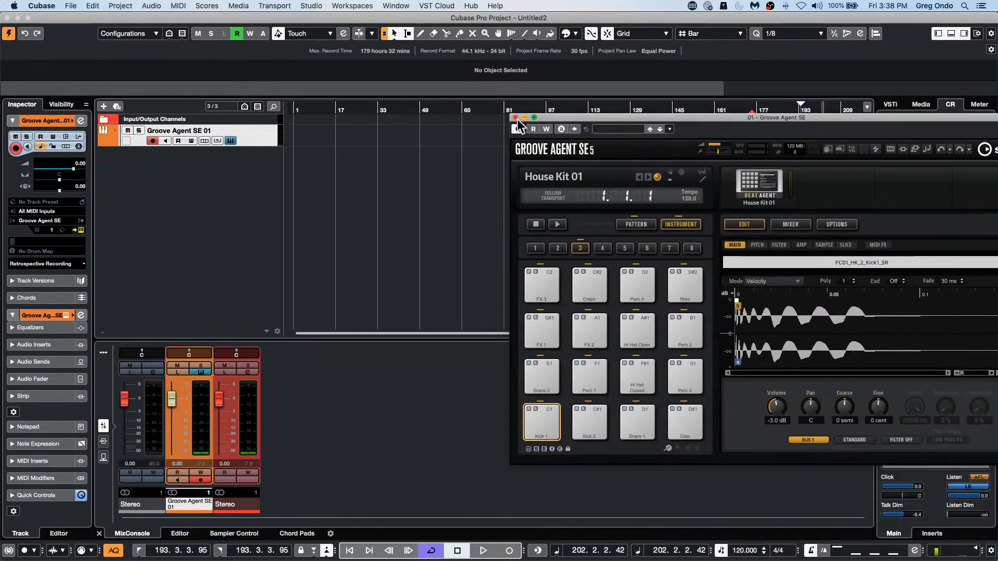
{"action": "left_click", "coordinate": [516, 118]}
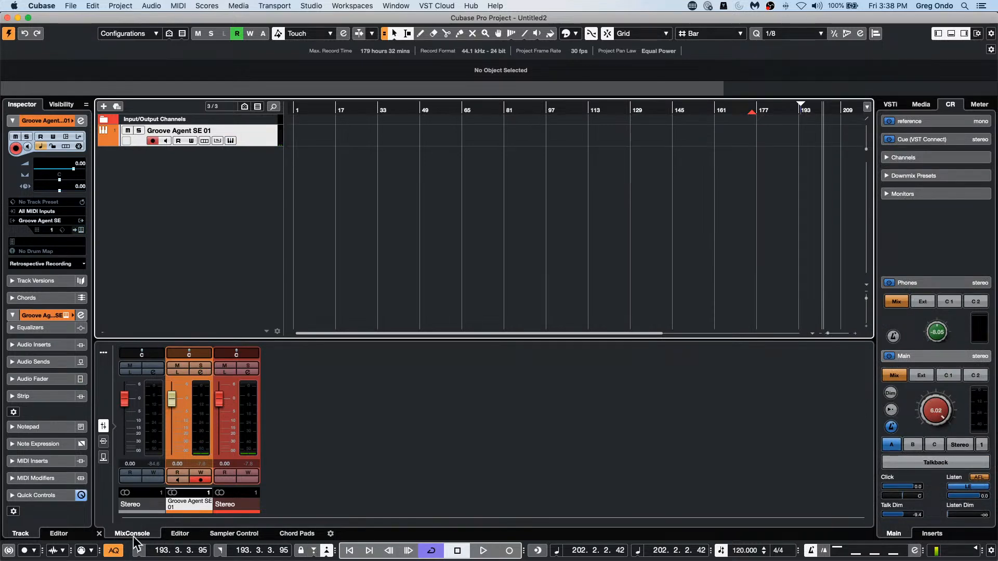
Step: Record a MIDI drum take on the Groove Agent SE 01 track with Auto Quantize on and open it in the editor
{"action": "left_click", "coordinate": [484, 550]}
{"action": "left_click", "coordinate": [509, 551]}
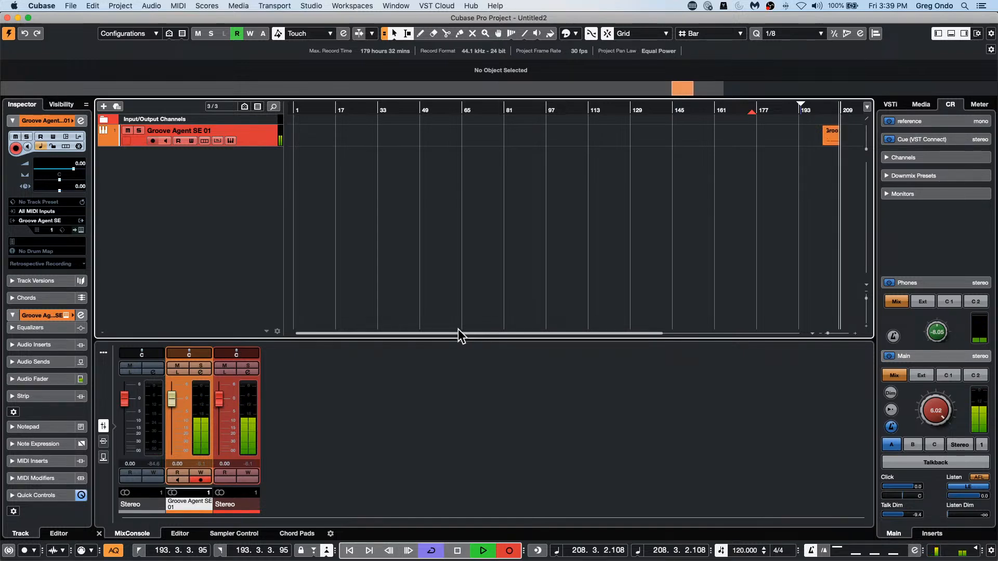
{"action": "key", "text": "space"}
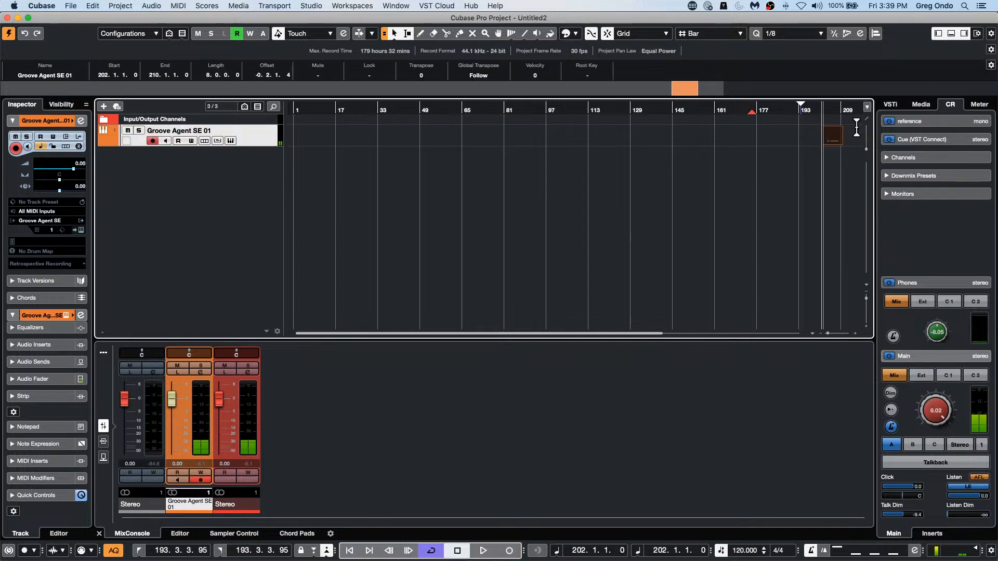
{"action": "scroll", "coordinate": [853, 156], "scroll_direction": "up", "scroll_amount": 6}
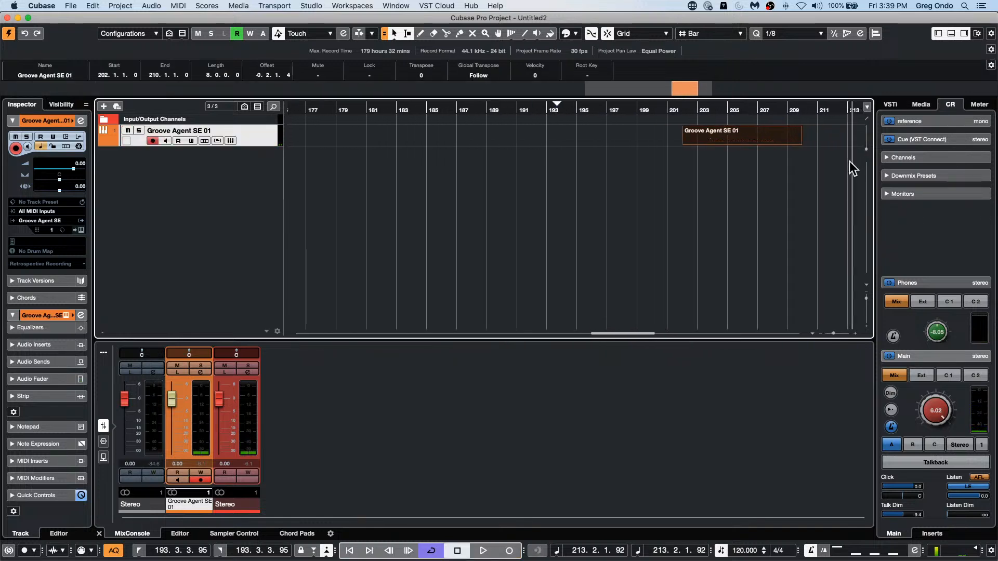
{"action": "double_click", "coordinate": [749, 141]}
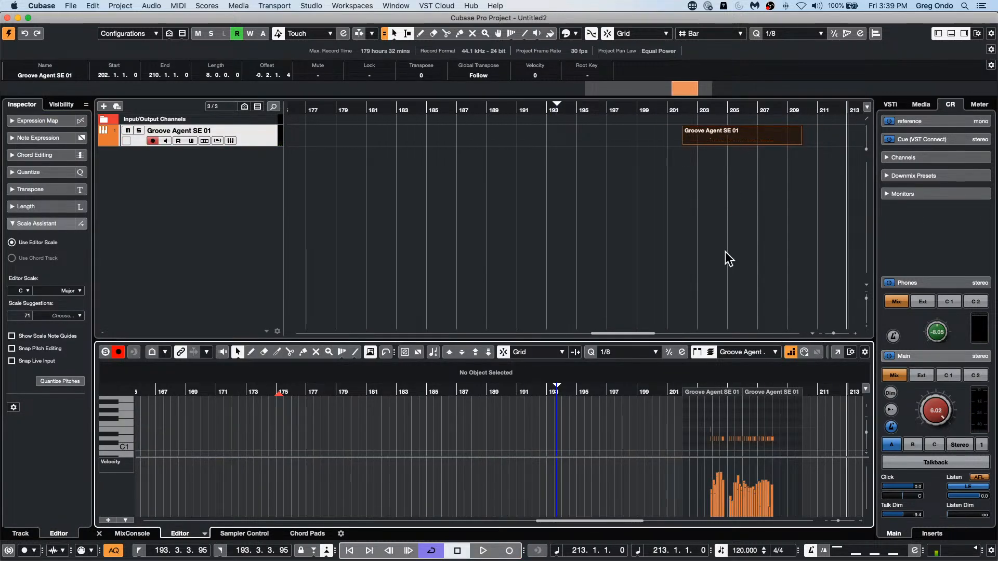
{"action": "scroll", "coordinate": [820, 406], "scroll_direction": "up", "scroll_amount": 8}
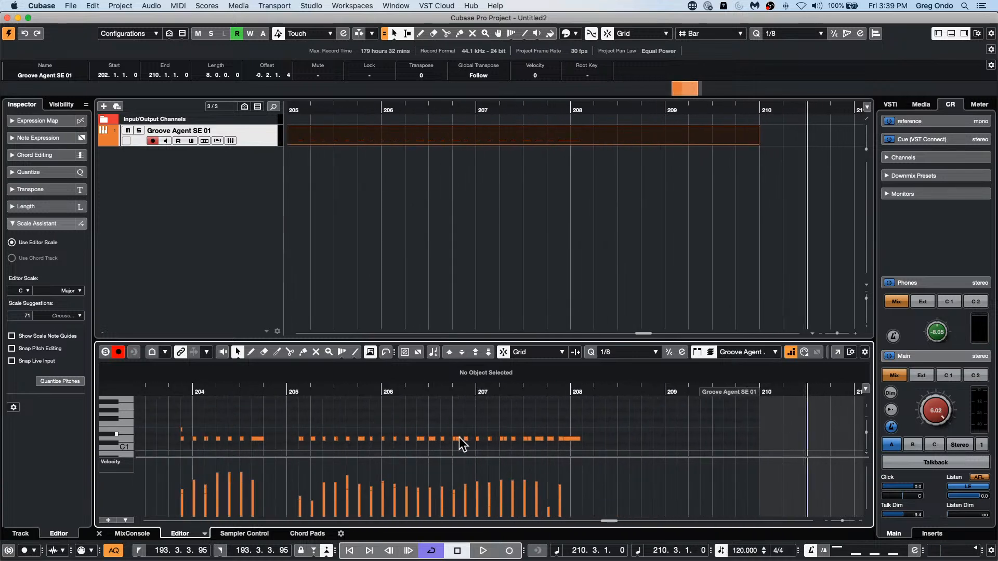
Step: Turn off Auto Quantize and try resetting the recorded part's quantization, undoing the reset
{"action": "left_click", "coordinate": [113, 550]}
{"action": "left_click", "coordinate": [123, 6]}
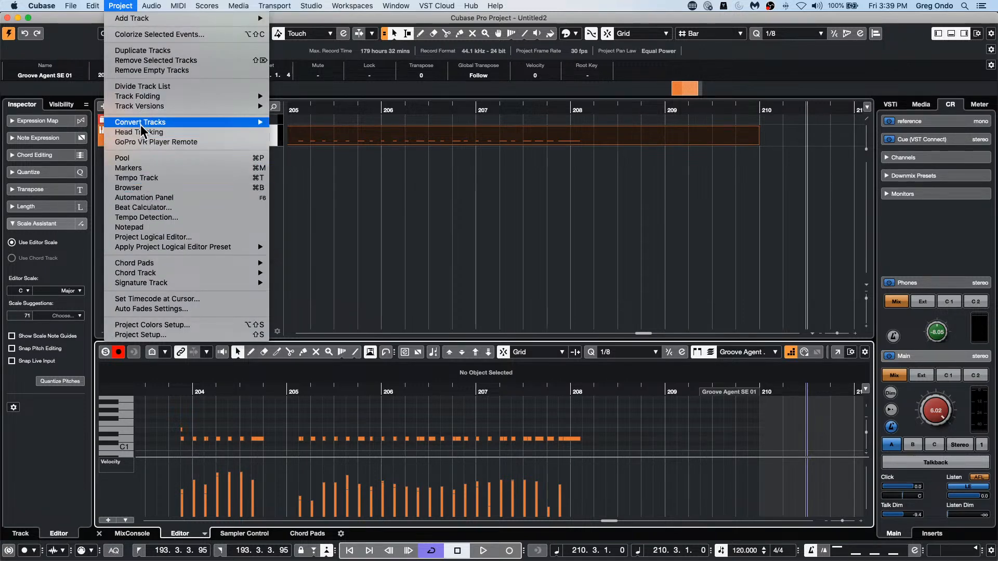
{"action": "mouse_move", "coordinate": [92, 6]}
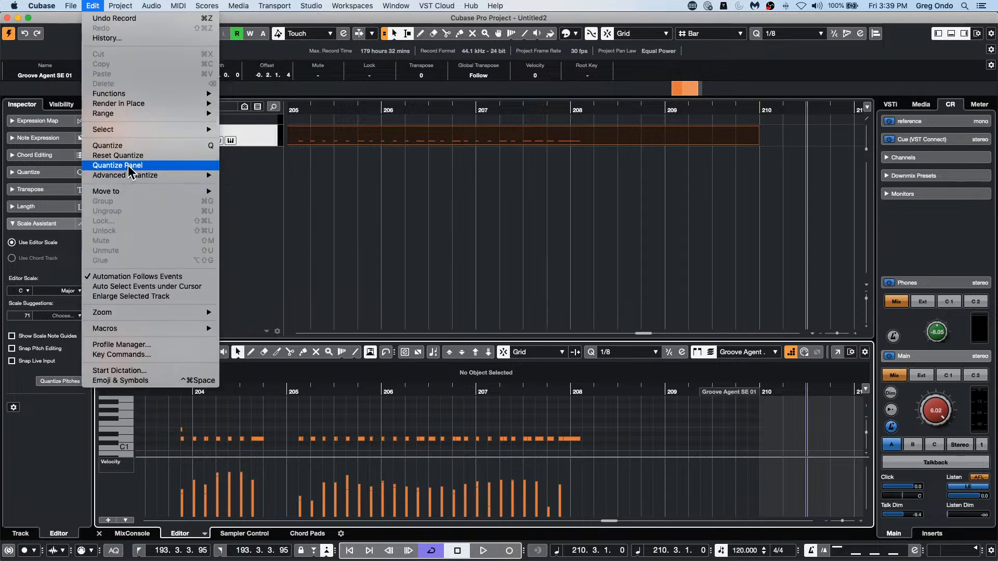
{"action": "mouse_move", "coordinate": [128, 176]}
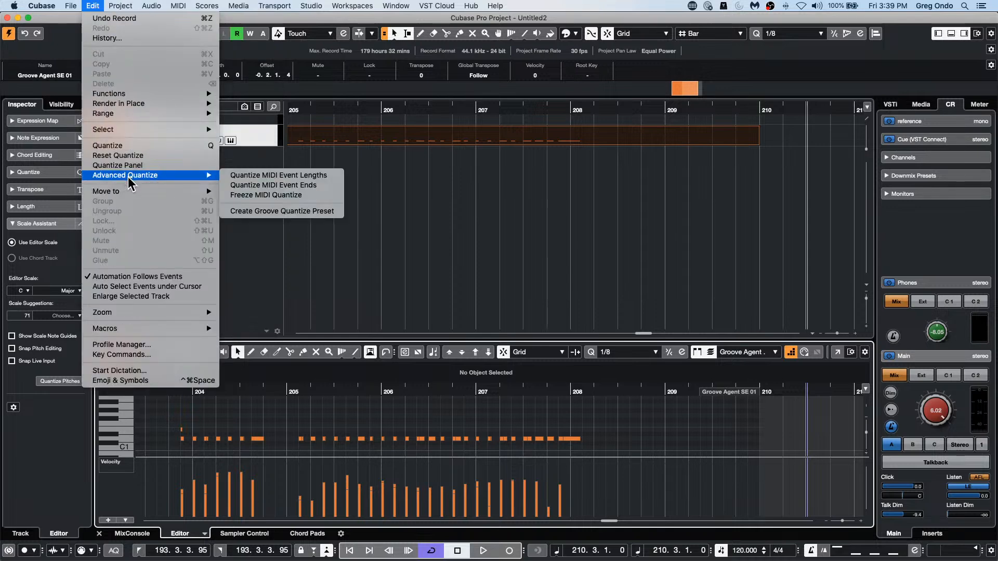
{"action": "left_click", "coordinate": [149, 155]}
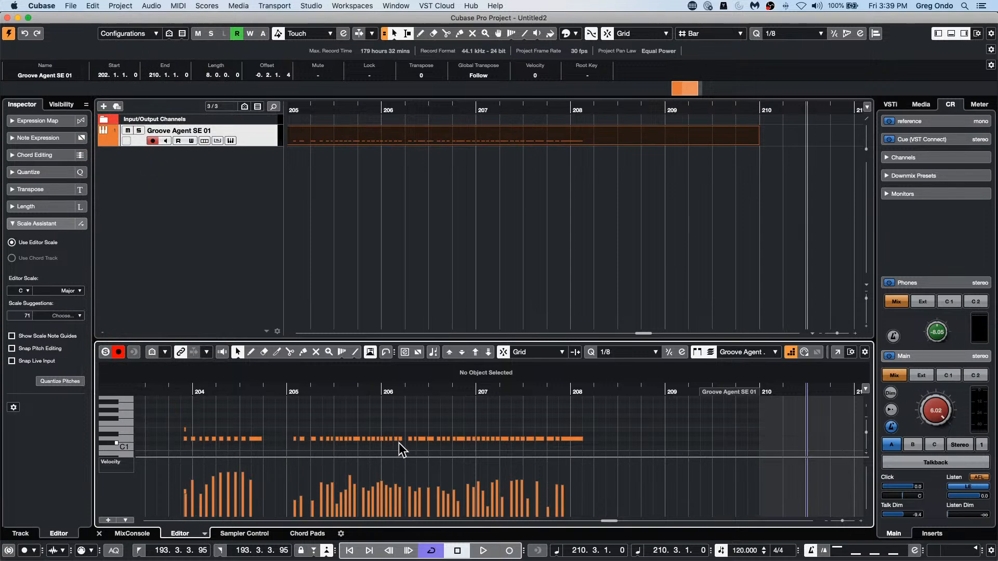
{"action": "left_click", "coordinate": [119, 6]}
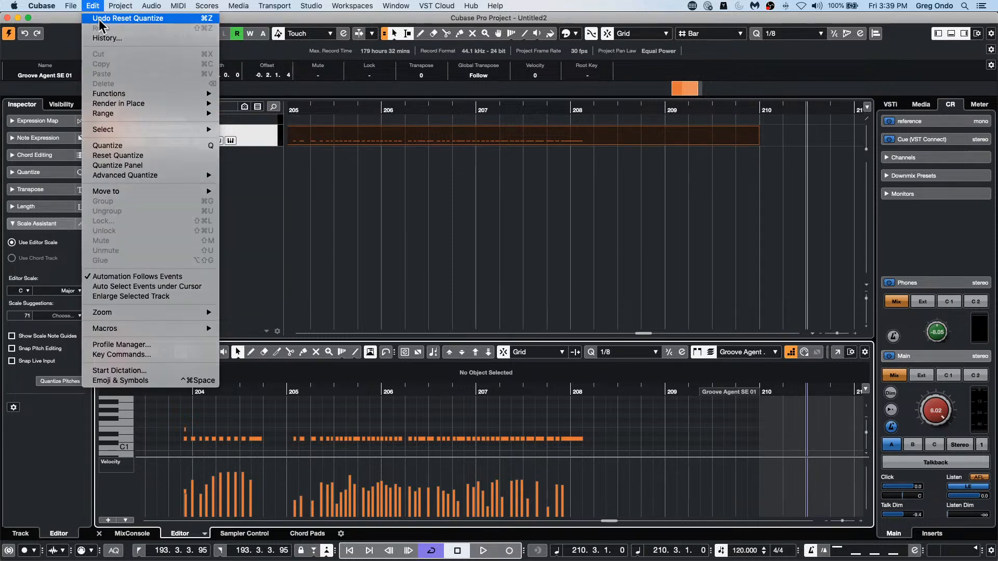
{"action": "left_click", "coordinate": [100, 20]}
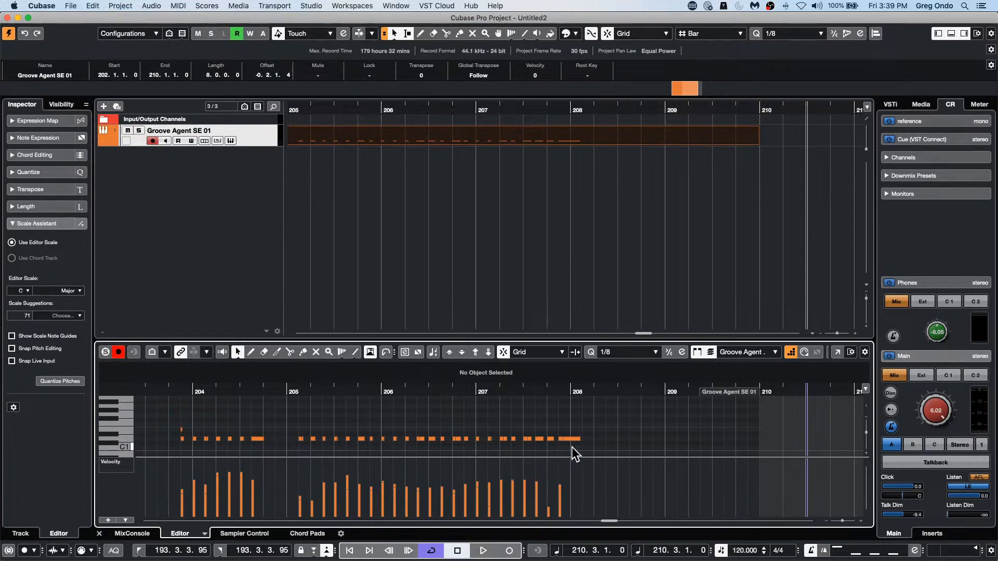
Step: Set the quantize preset to 1/4
{"action": "left_click", "coordinate": [783, 36]}
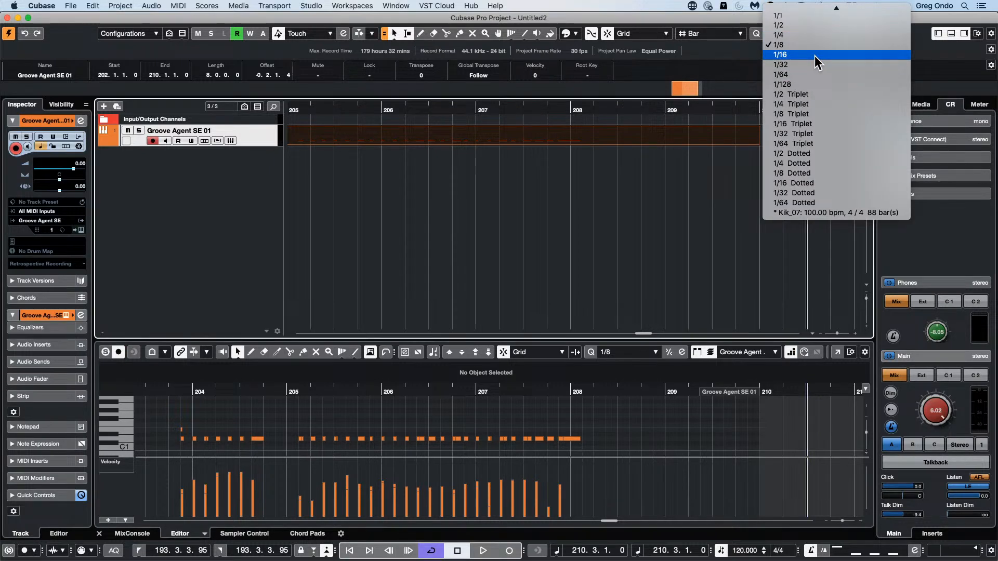
{"action": "left_click", "coordinate": [814, 55]}
{"action": "left_click_drag", "start_coordinate": [724, 107], "coordinate": [732, 104]}
{"action": "left_click", "coordinate": [815, 34]}
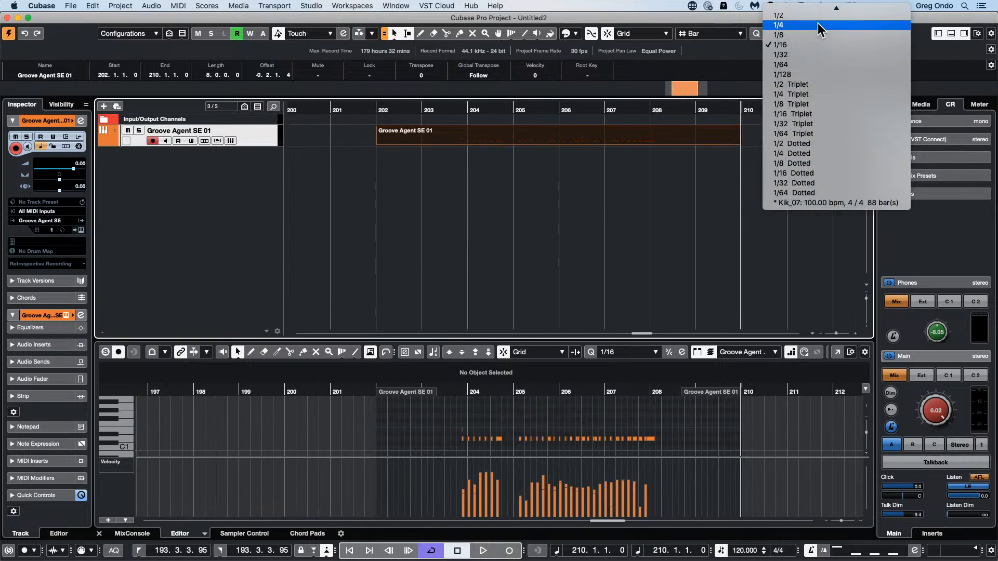
{"action": "left_click", "coordinate": [818, 25]}
Step: Turn Auto Quantize back on and record a second drum take starting at bar 211
{"action": "left_click", "coordinate": [769, 109]}
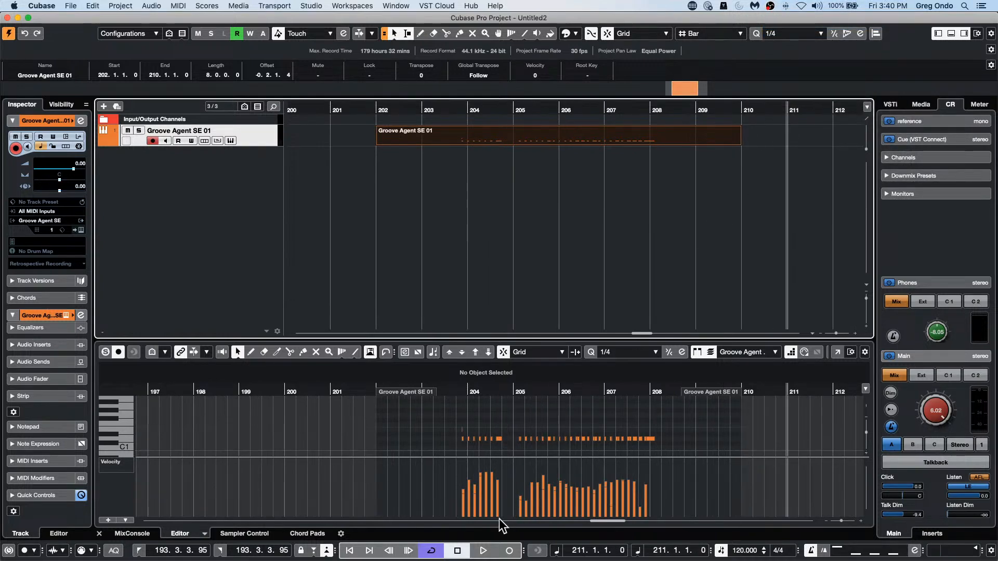
{"action": "left_click", "coordinate": [115, 550]}
{"action": "left_click", "coordinate": [508, 551]}
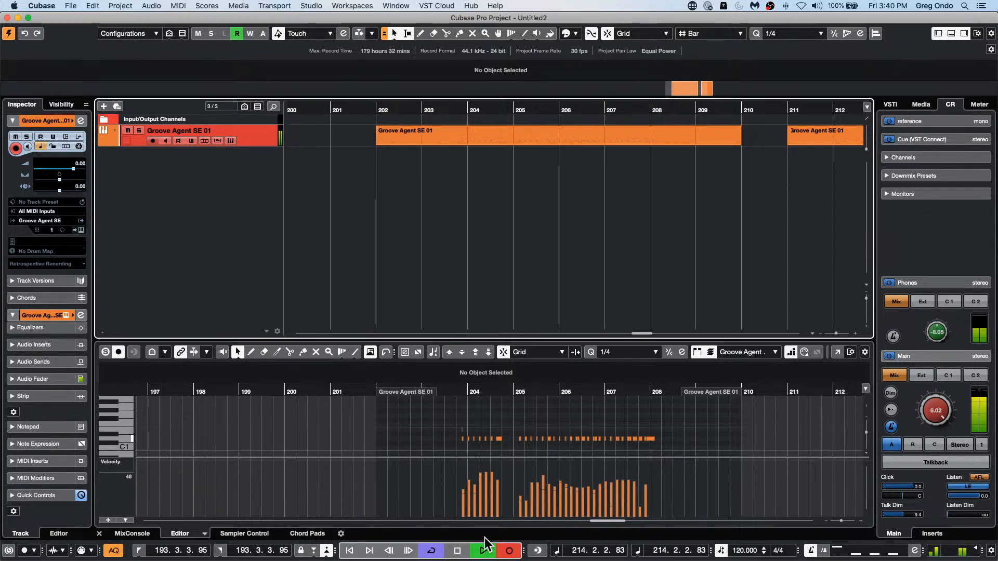
{"action": "key", "text": "space"}
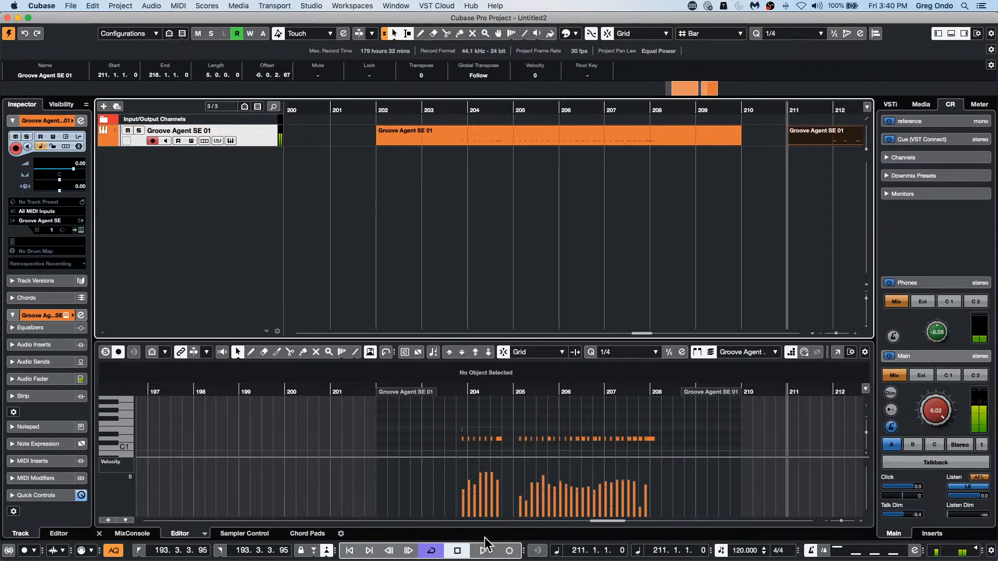
Step: Open the drum part at bar 211 in the editor and play it back
{"action": "left_click", "coordinate": [838, 139]}
{"action": "key", "text": "space"}
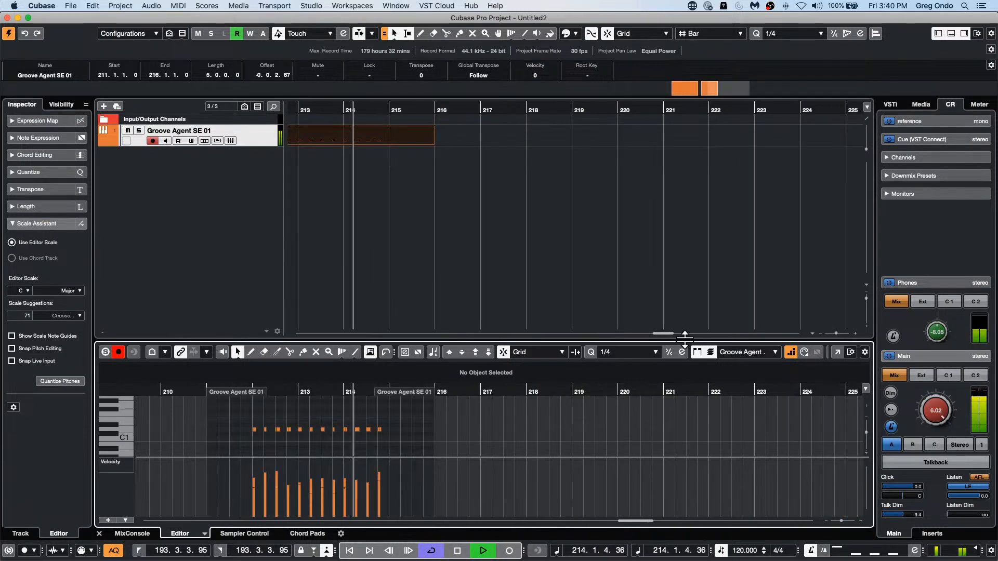
{"action": "key", "text": "space"}
Step: Reset the quantization of the drum part at bar 211 and play back the unquantized notes
{"action": "left_click", "coordinate": [117, 6]}
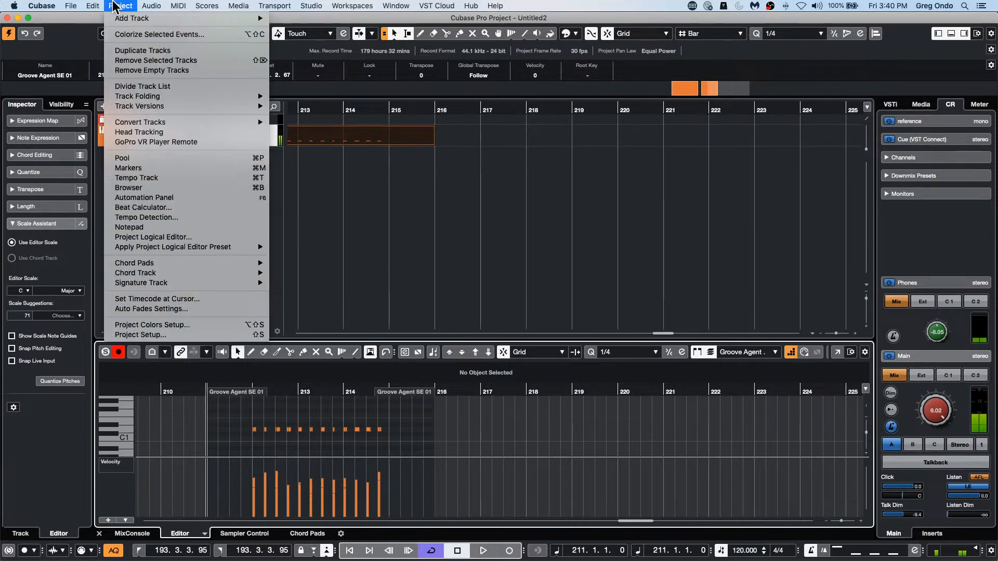
{"action": "mouse_move", "coordinate": [93, 6]}
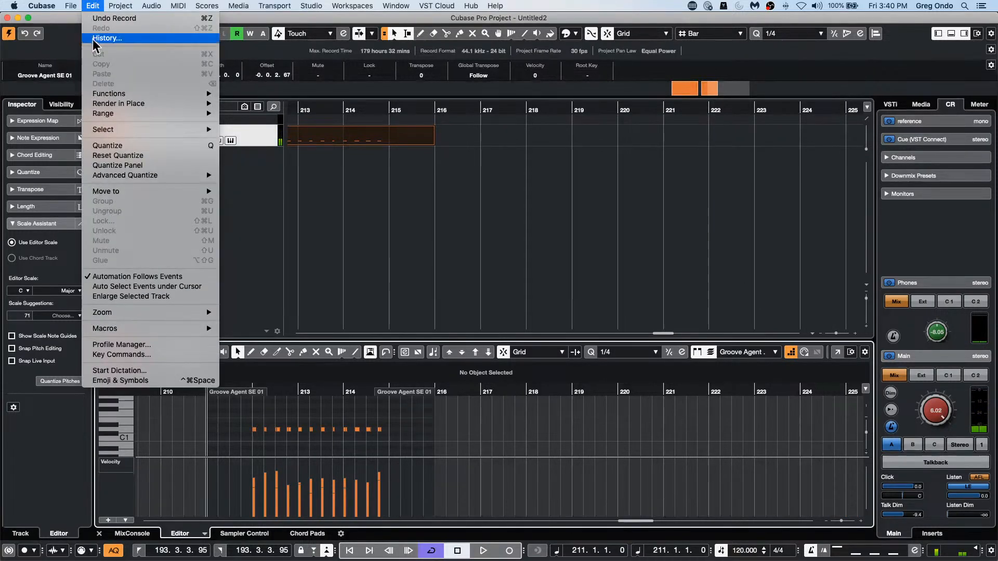
{"action": "left_click", "coordinate": [141, 157]}
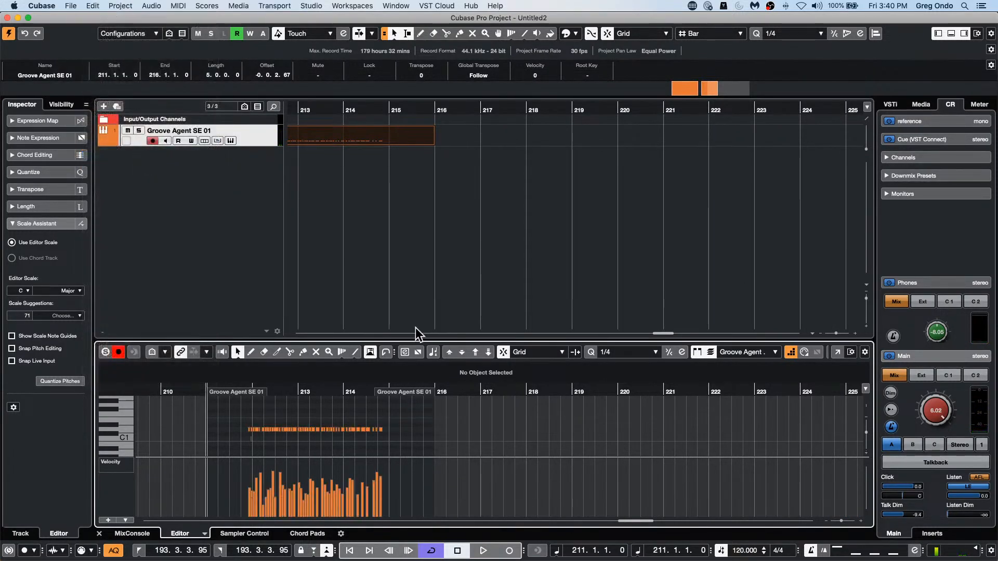
{"action": "key", "text": "space"}
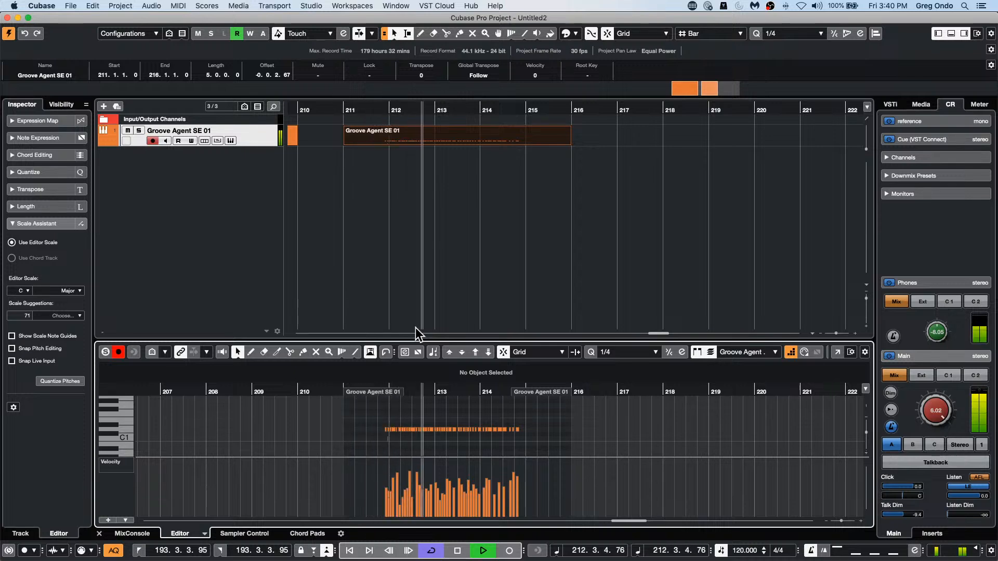
{"action": "key", "text": "space"}
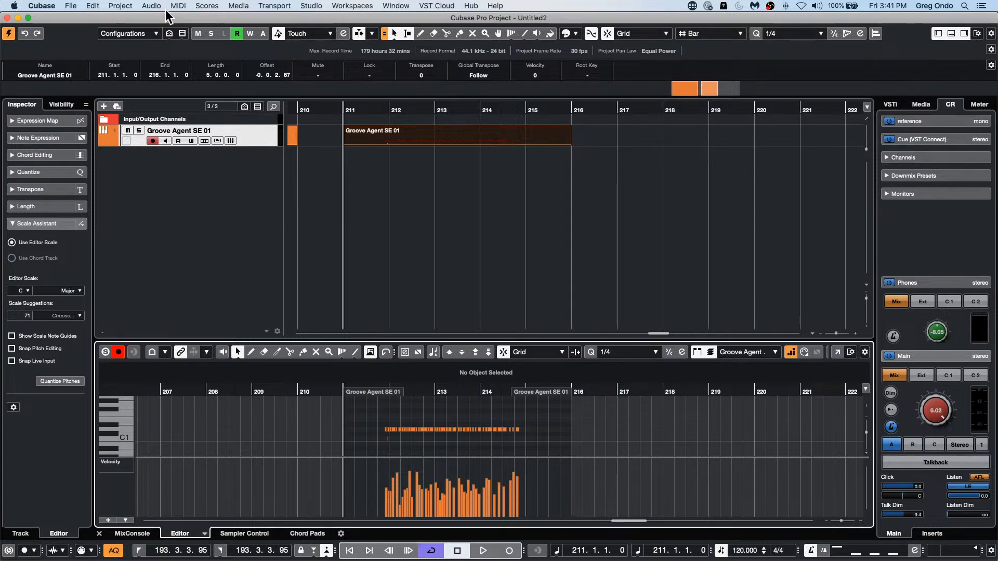
{"action": "left_click_drag", "start_coordinate": [167, 14], "coordinate": [272, 18]}
{"action": "left_click", "coordinate": [238, 5]}
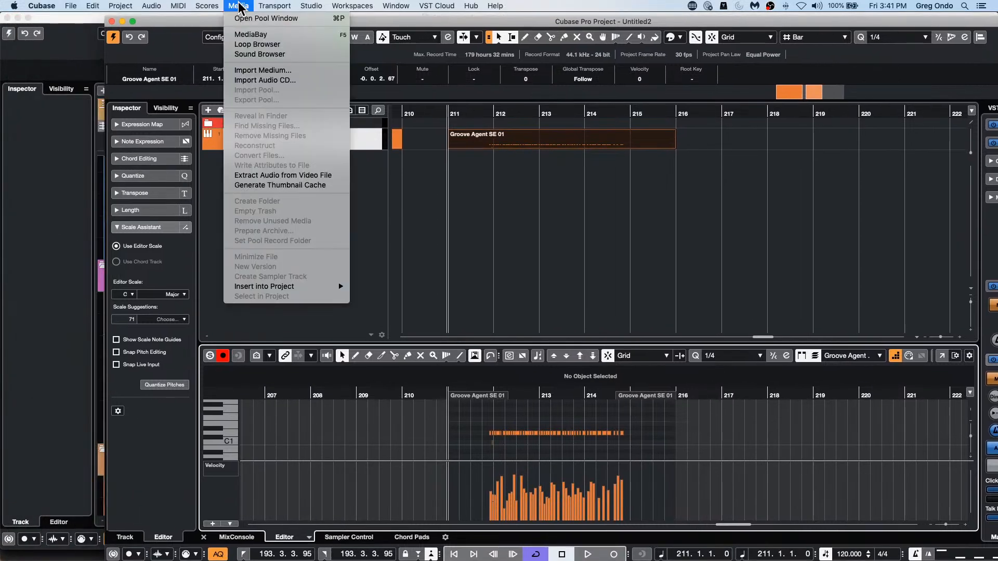
{"action": "left_click", "coordinate": [273, 34]}
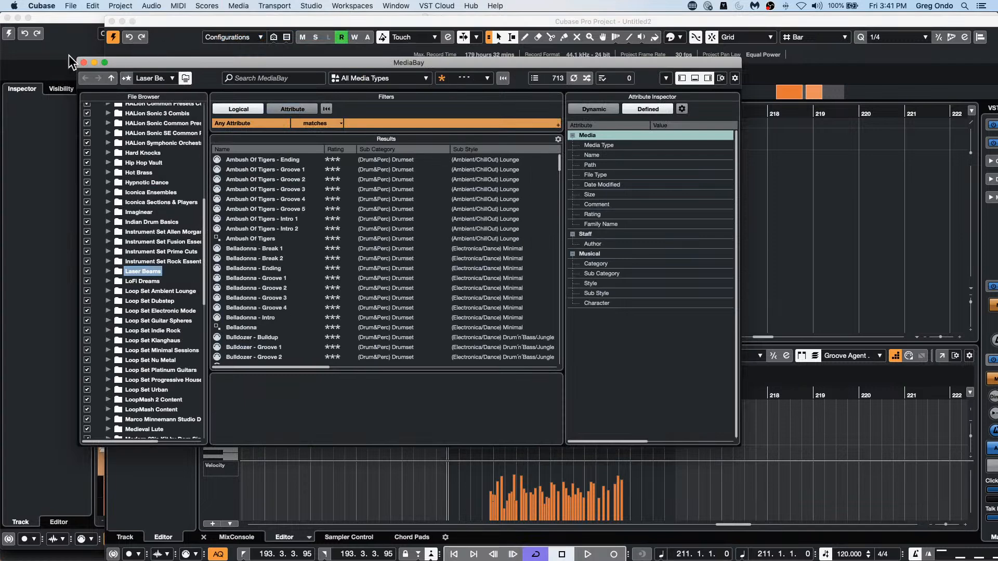
{"action": "left_click", "coordinate": [83, 62]}
Step: Open the Loop Browser and resize it into a narrow, tall window placed beside the project window
{"action": "left_click", "coordinate": [239, 6]}
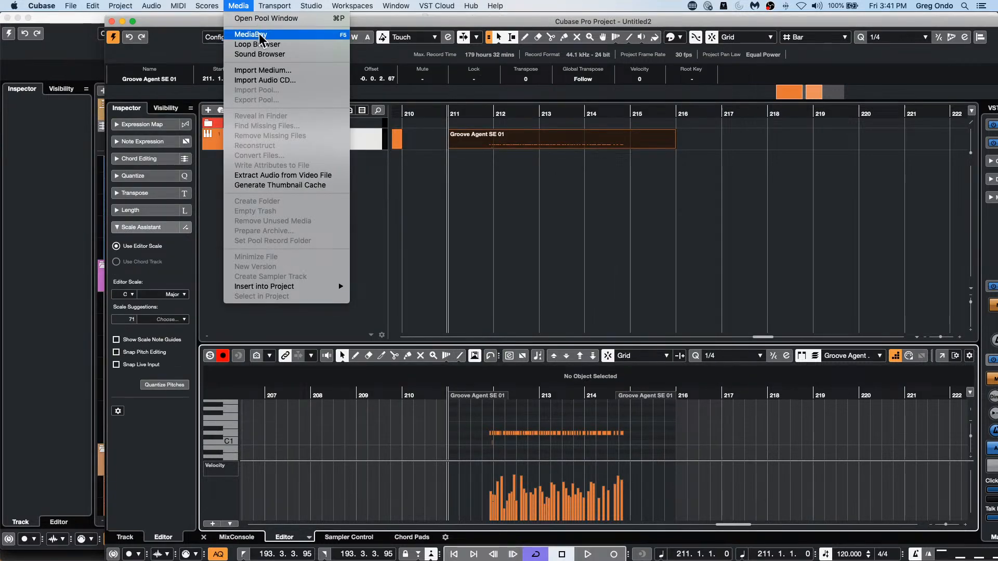
{"action": "left_click", "coordinate": [266, 47]}
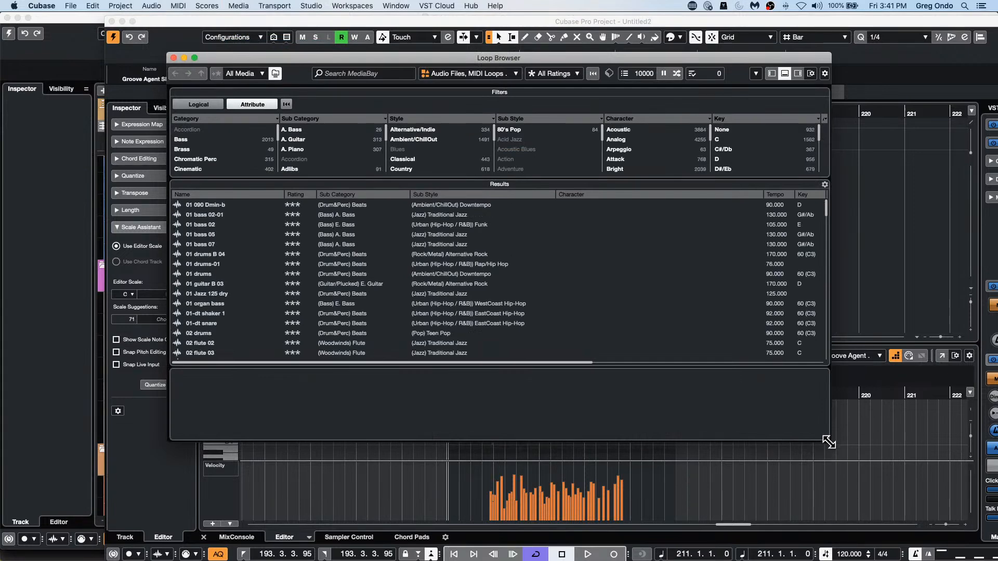
{"action": "left_click_drag", "start_coordinate": [828, 439], "coordinate": [368, 534]}
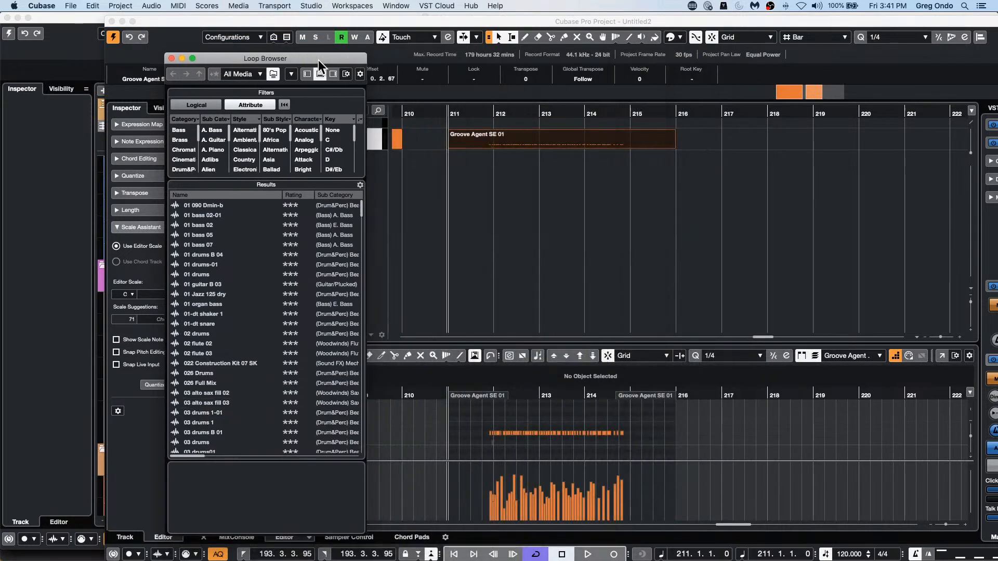
{"action": "left_click_drag", "start_coordinate": [318, 61], "coordinate": [141, 46]}
{"action": "left_click_drag", "start_coordinate": [209, 19], "coordinate": [325, 21]}
{"action": "left_click_drag", "start_coordinate": [46, 46], "coordinate": [57, 20]}
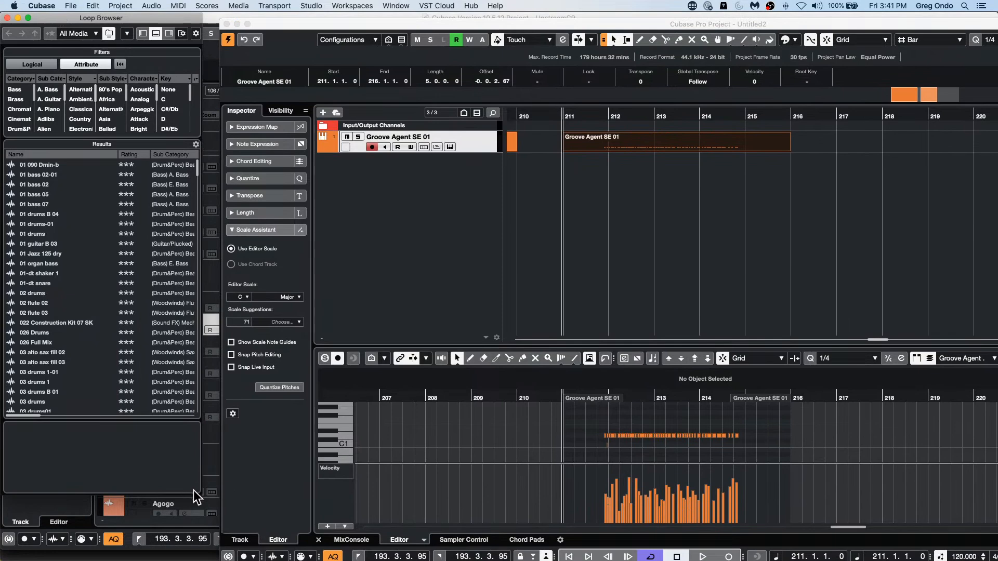
{"action": "left_click_drag", "start_coordinate": [199, 497], "coordinate": [218, 537]}
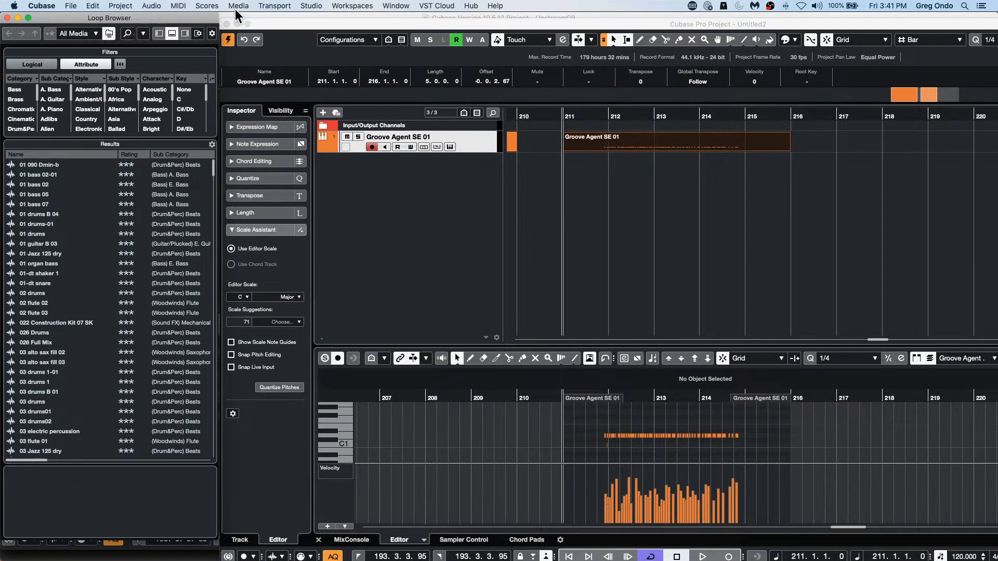
Step: Try to close the untitled project and cancel at the save prompt
{"action": "left_click", "coordinate": [226, 25]}
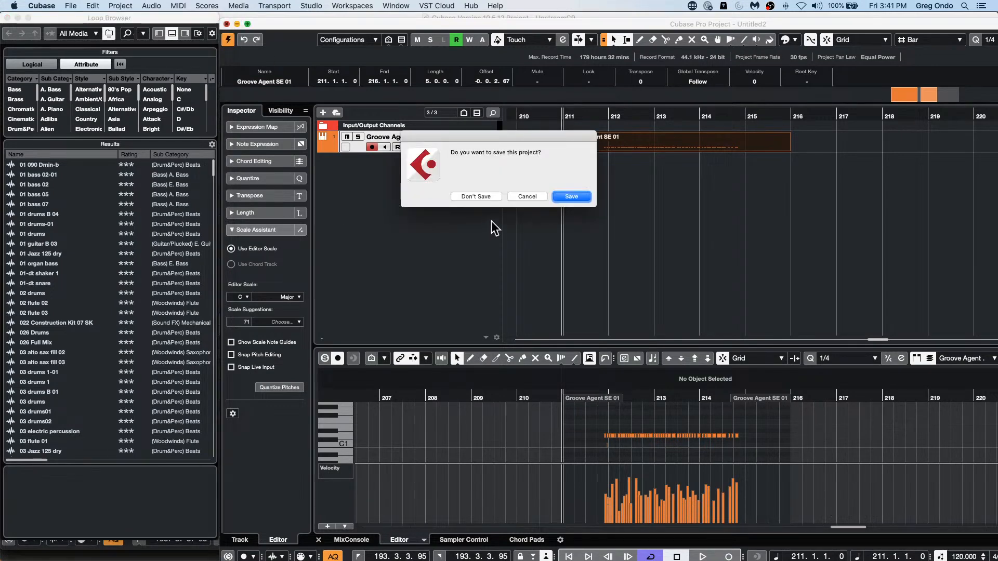
{"action": "left_click", "coordinate": [527, 197]}
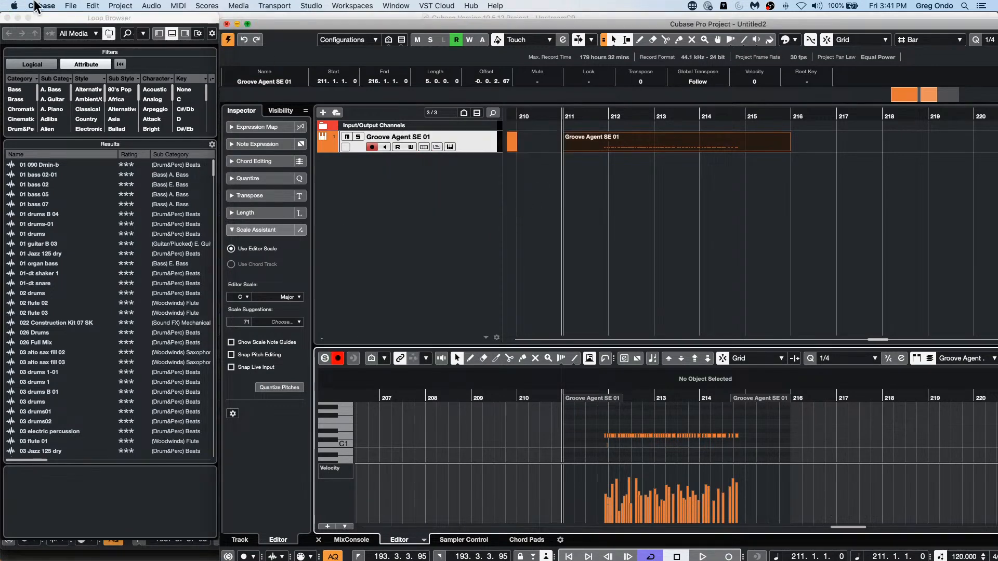
Step: Close the Loop Browser and expand the untitled project's window to fill the screen
{"action": "left_click", "coordinate": [8, 17]}
{"action": "left_click", "coordinate": [247, 24]}
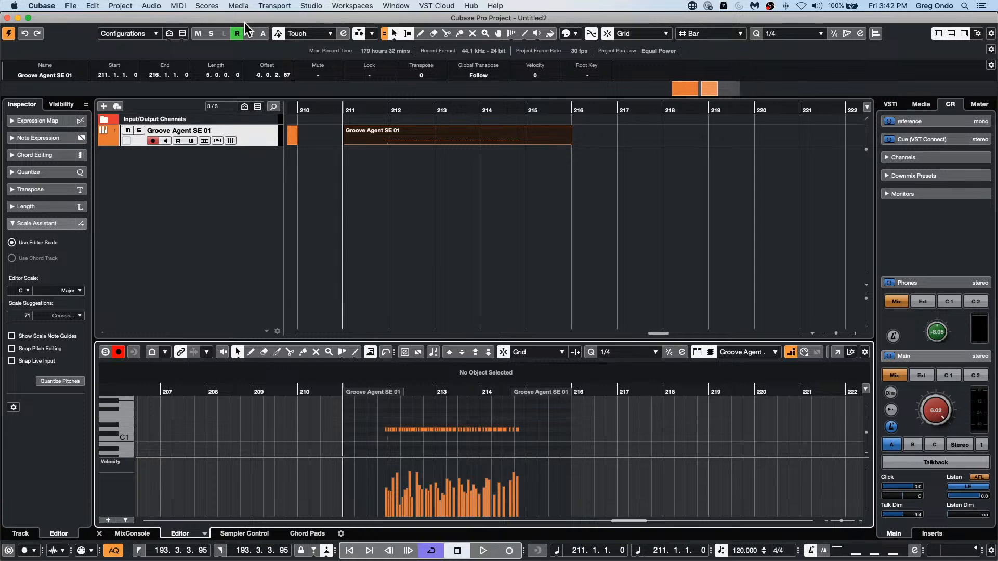
Step: Open the recent project Amos Moses - GO.cpr
{"action": "left_click", "coordinate": [71, 6]}
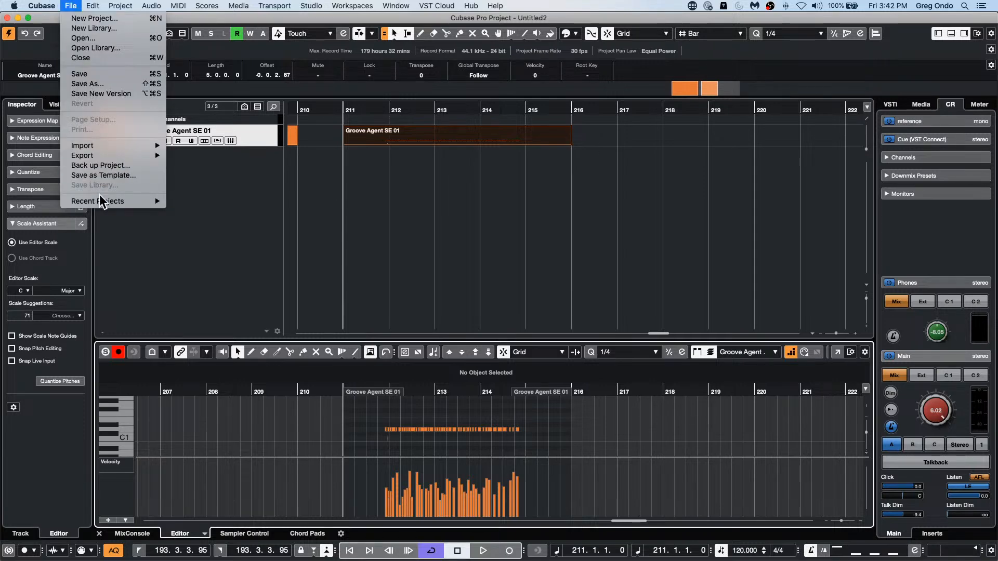
{"action": "mouse_move", "coordinate": [103, 202]}
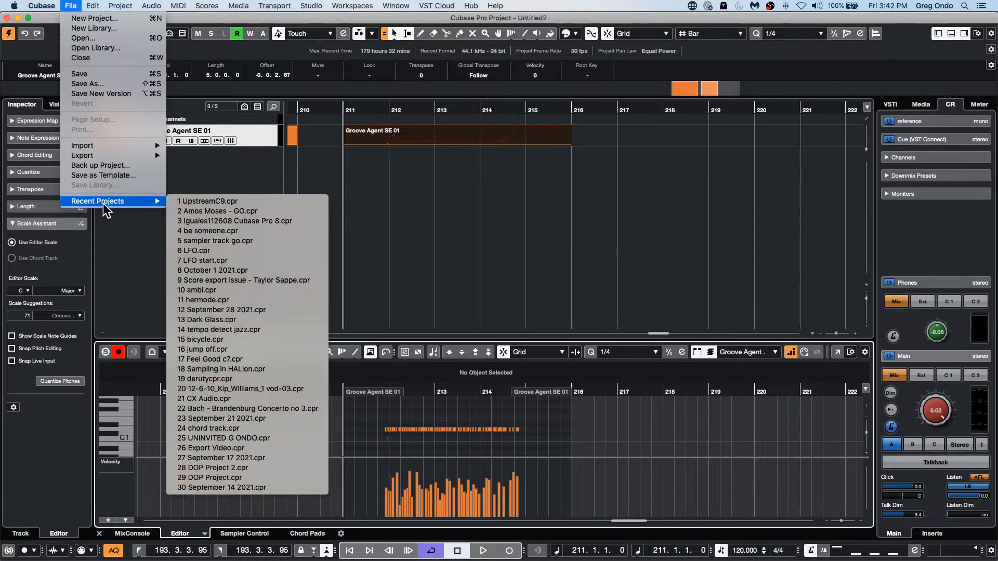
{"action": "left_click", "coordinate": [205, 211]}
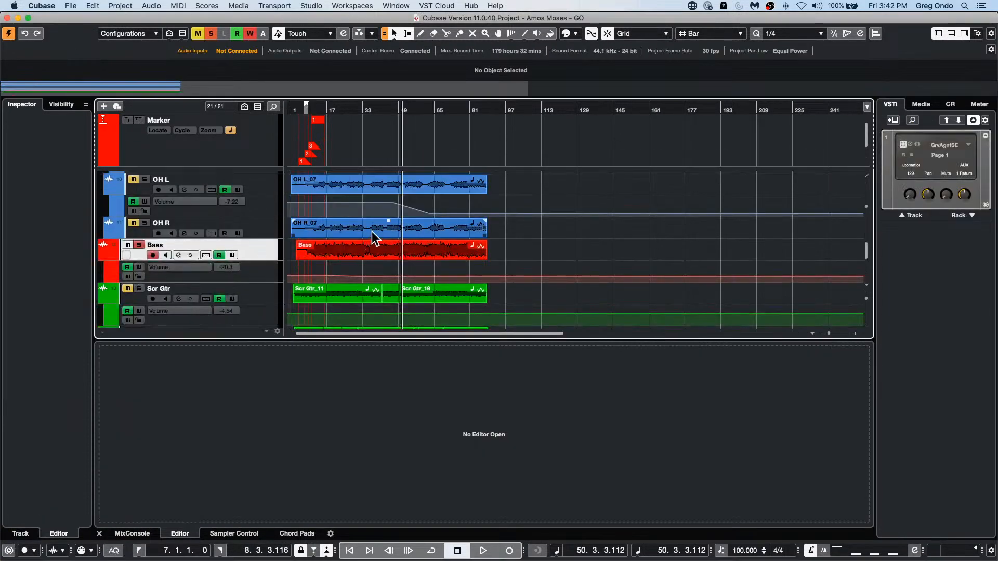
Step: Open the OH R_07 audio event in the editor and apply the SpectraLayers extension to it
{"action": "double_click", "coordinate": [372, 232]}
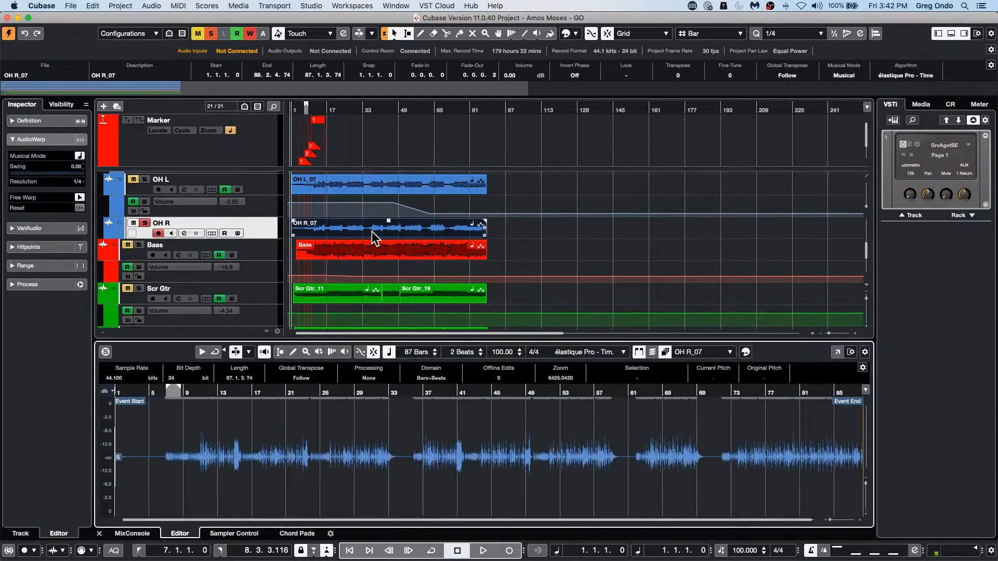
{"action": "left_click", "coordinate": [151, 6]}
{"action": "mouse_move", "coordinate": [190, 106]}
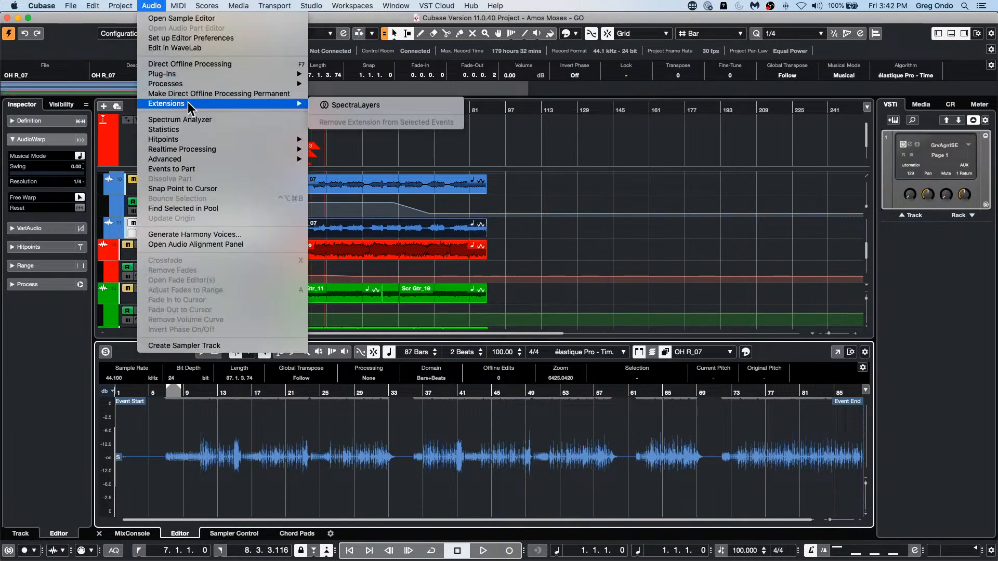
{"action": "left_click", "coordinate": [398, 105]}
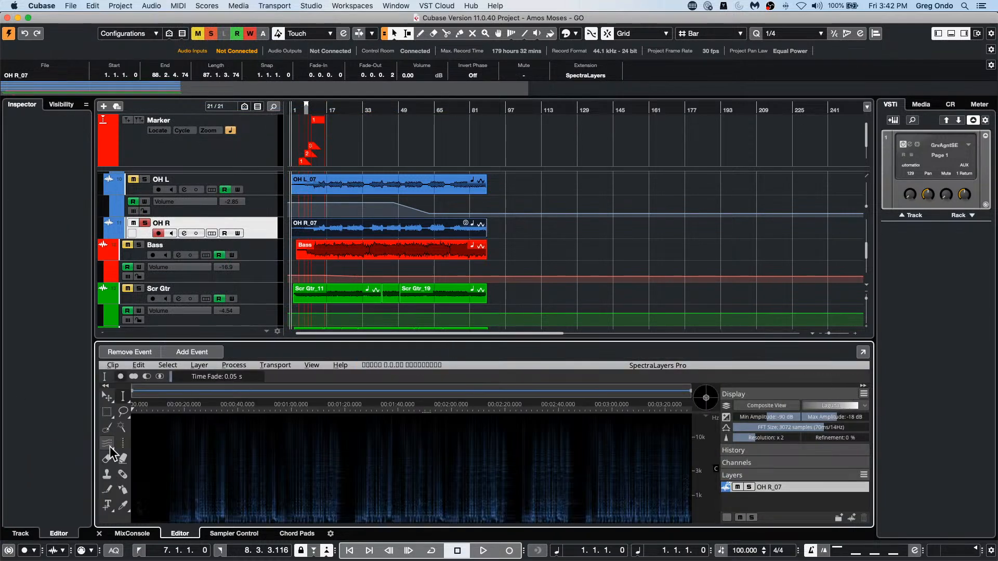
{"action": "left_click", "coordinate": [201, 366]}
{"action": "mouse_move", "coordinate": [166, 365]}
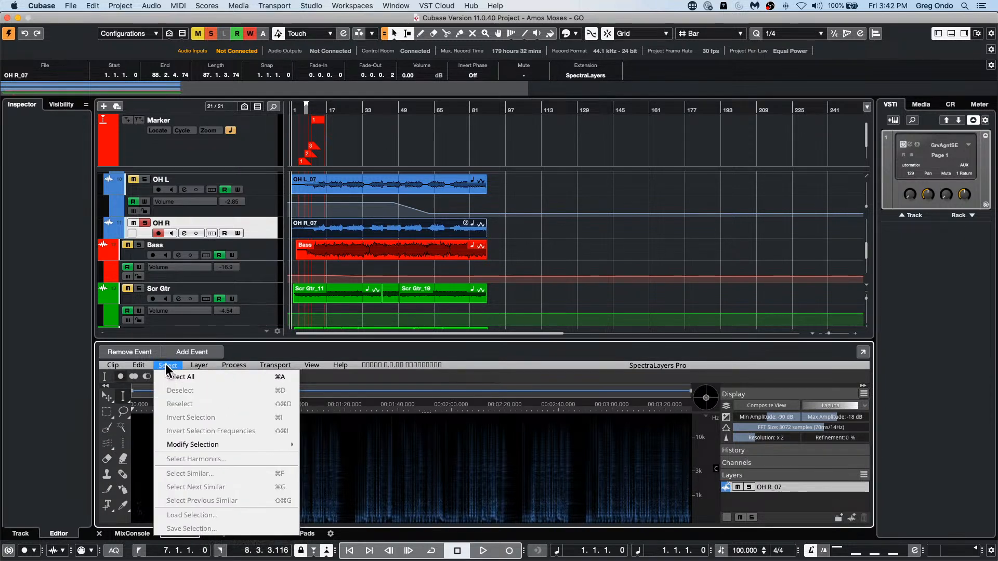
{"action": "mouse_move", "coordinate": [242, 365]}
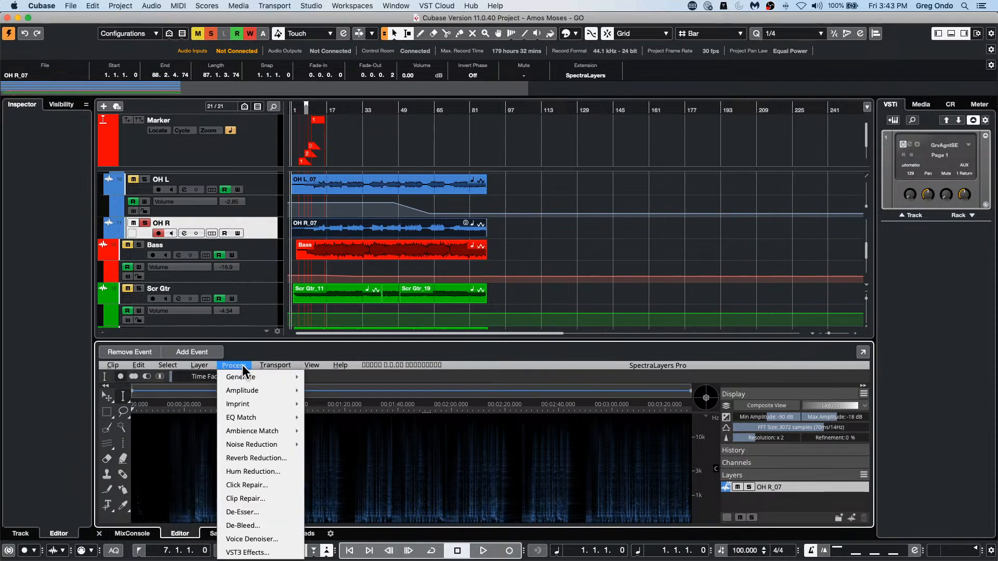
{"action": "left_click", "coordinate": [145, 440]}
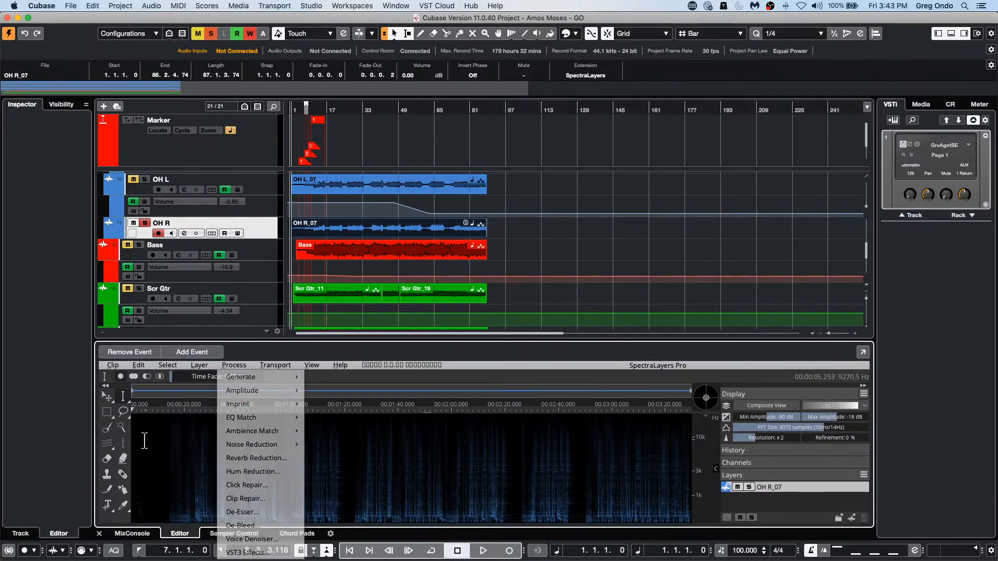
Step: Select a rectangular area over the quiet opening of the OH R_07 spectrogram and register it as noise
{"action": "right_click", "coordinate": [142, 420]}
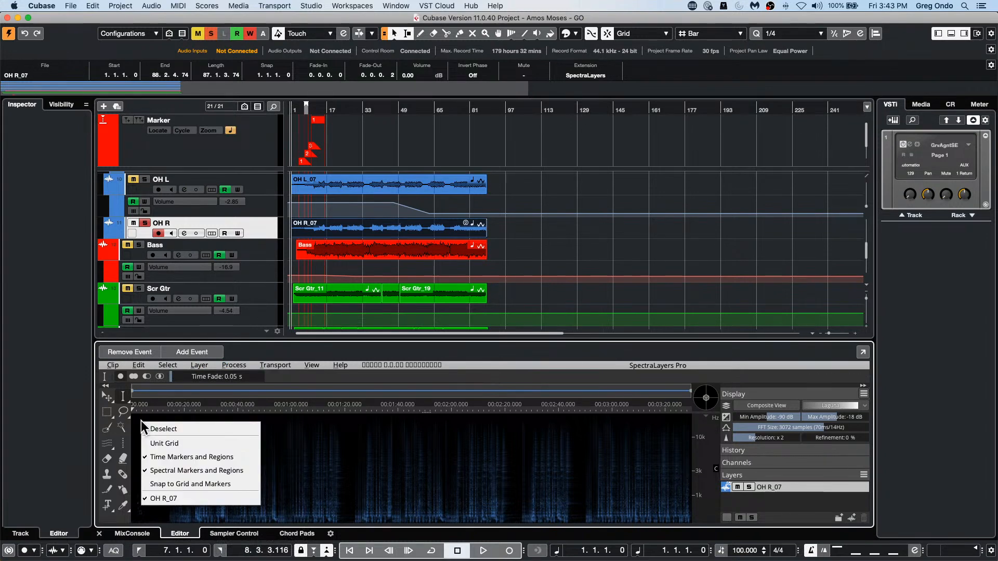
{"action": "left_click", "coordinate": [167, 431]}
{"action": "left_click", "coordinate": [107, 411]}
{"action": "left_click_drag", "start_coordinate": [137, 442], "coordinate": [182, 495]}
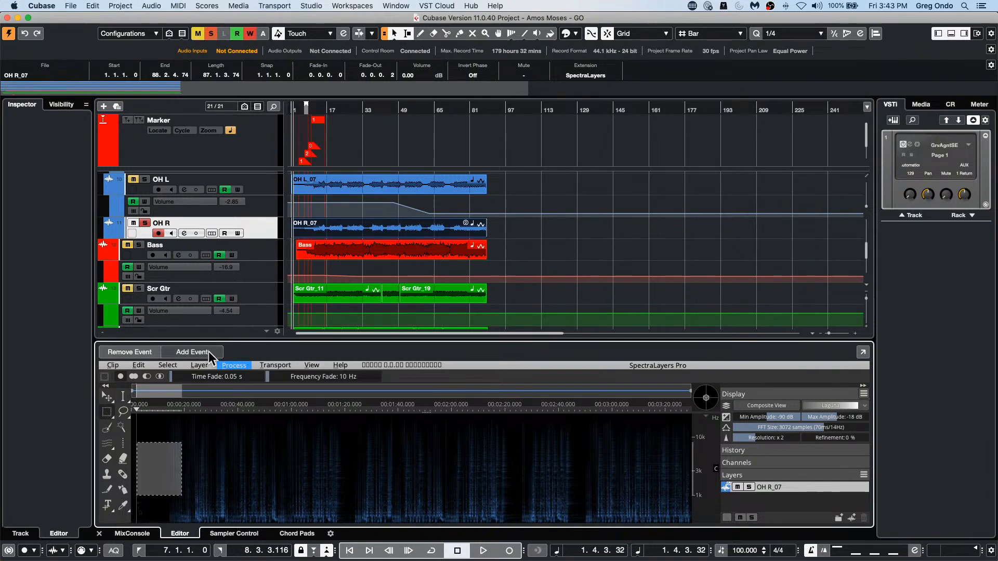
{"action": "left_click", "coordinate": [236, 366]}
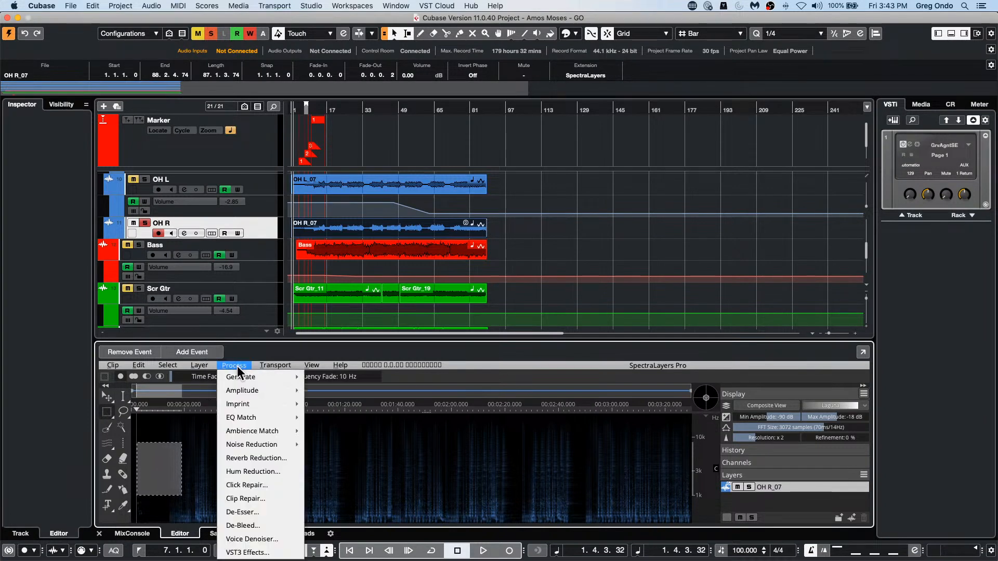
{"action": "mouse_move", "coordinate": [274, 445]}
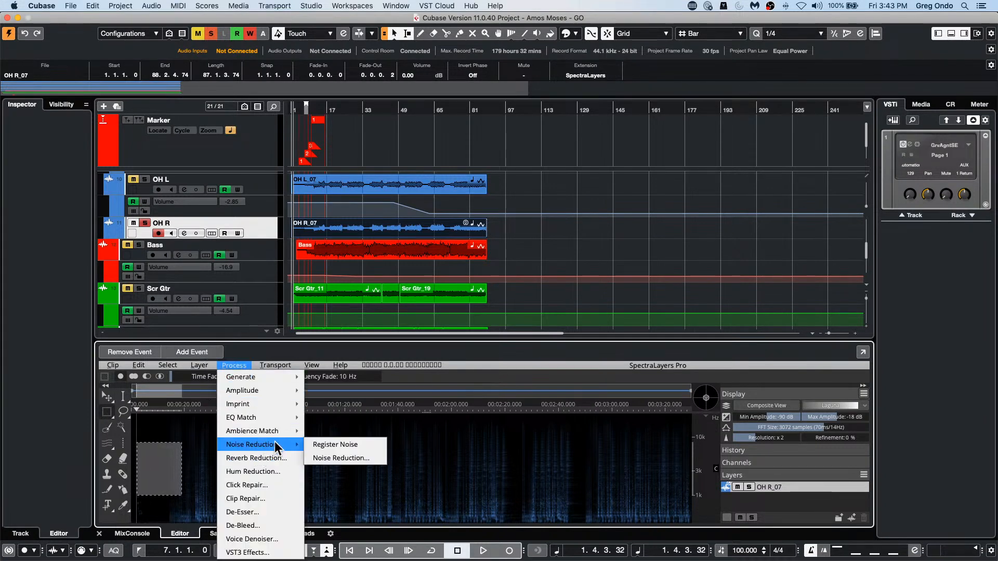
{"action": "left_click", "coordinate": [360, 443]}
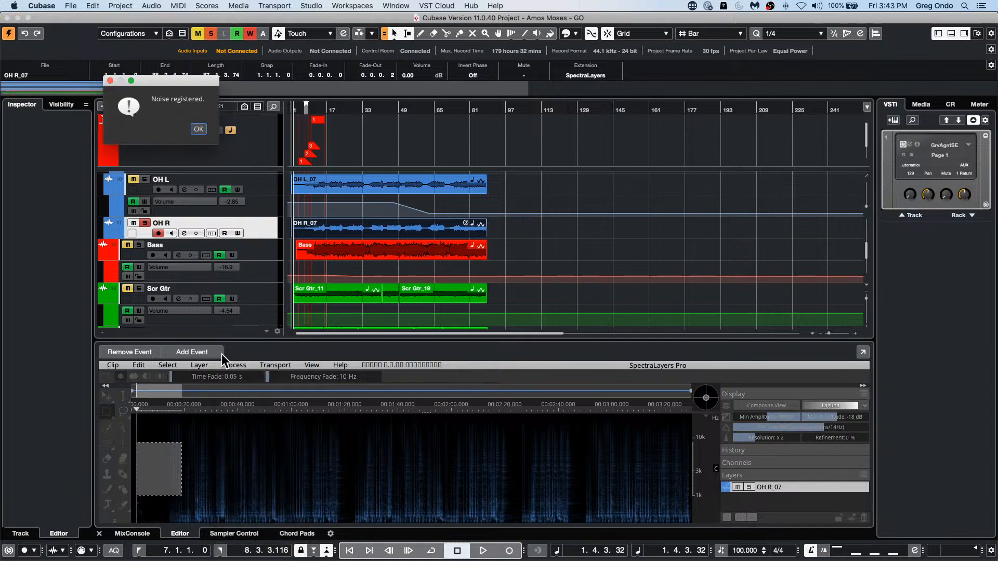
{"action": "left_click", "coordinate": [199, 128]}
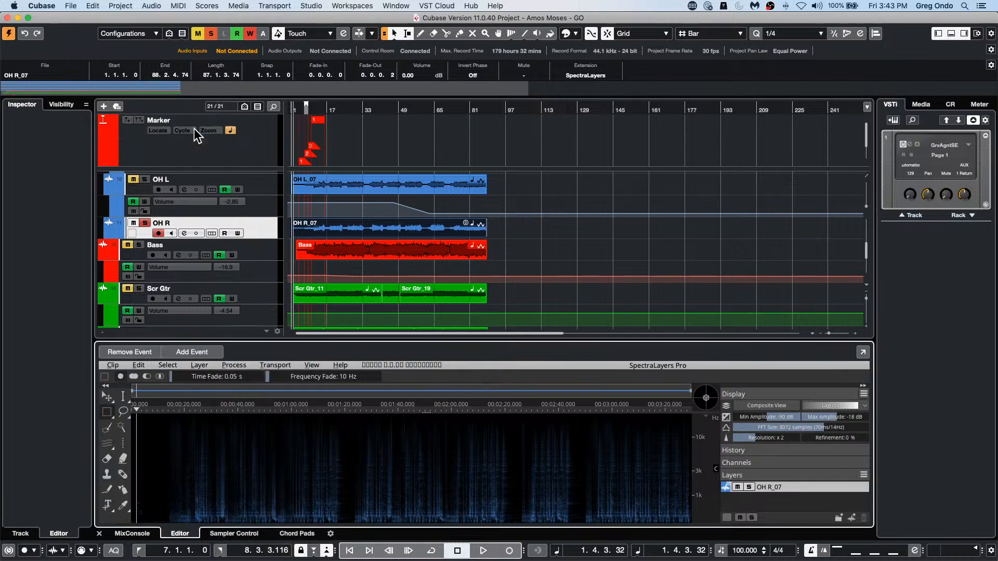
Step: Apply Noise Reduction to OH R_07 with 3.0 dB tolerance, Average enabled and a 75% reduction ratio
{"action": "left_click", "coordinate": [236, 365]}
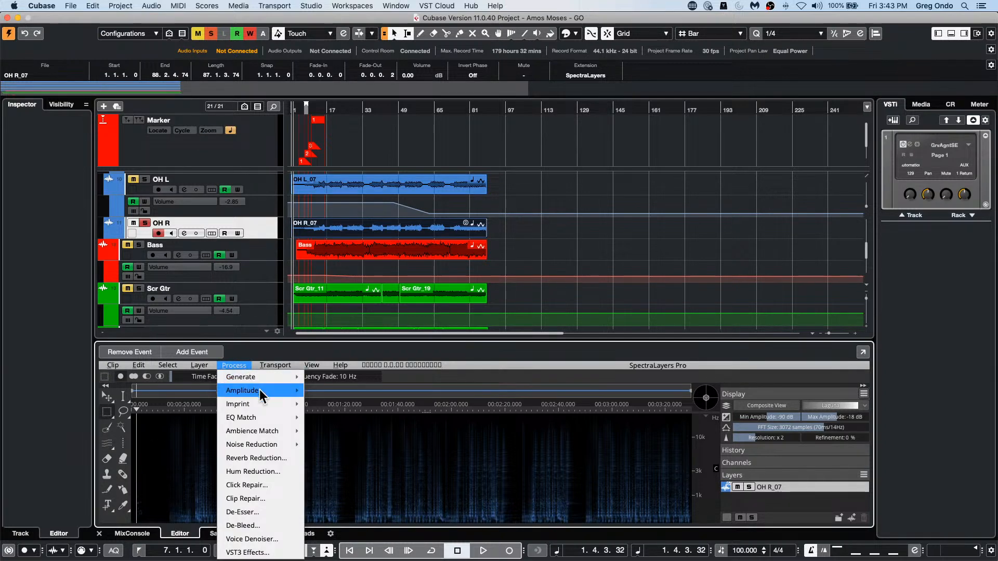
{"action": "mouse_move", "coordinate": [281, 446]}
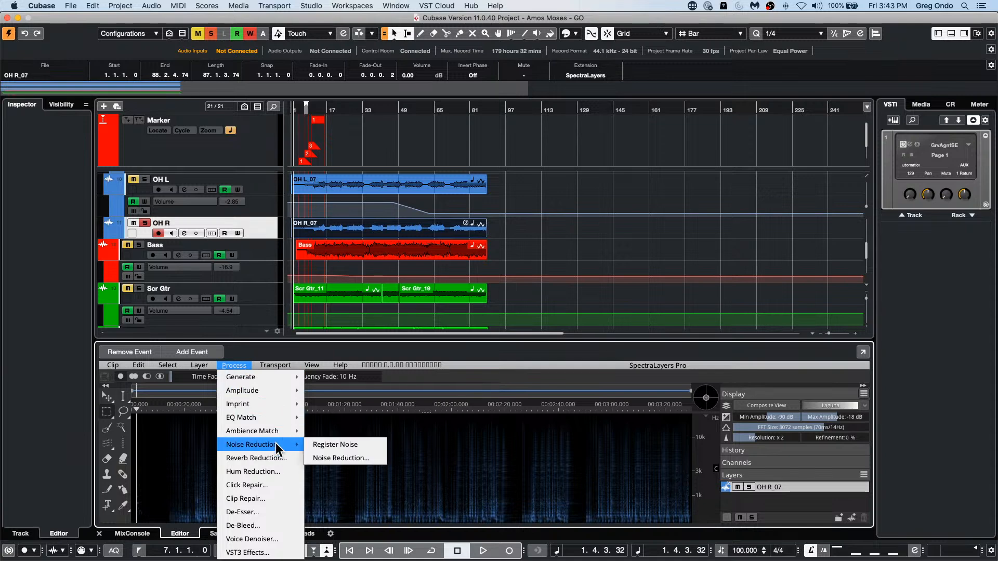
{"action": "left_click", "coordinate": [325, 458]}
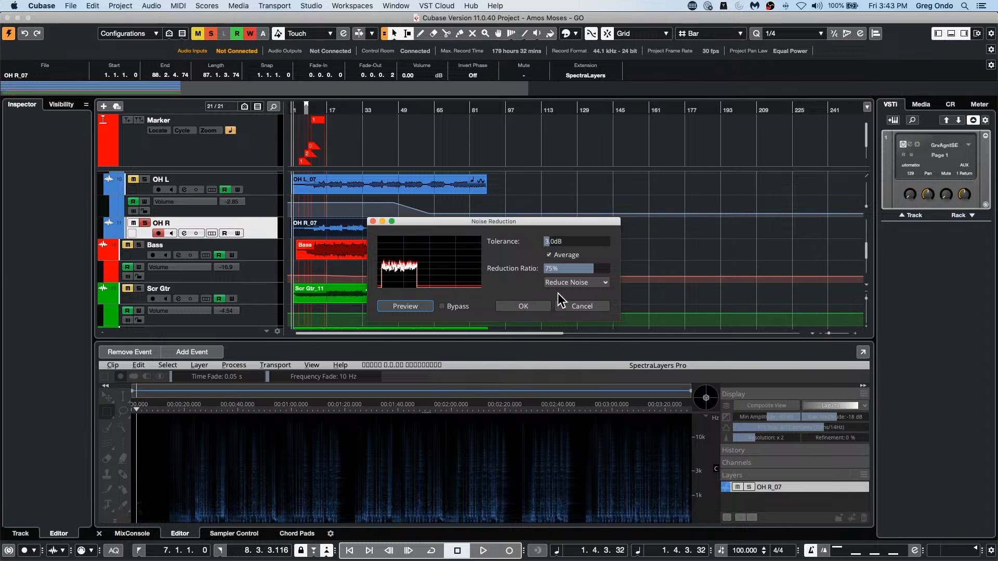
{"action": "left_click", "coordinate": [529, 305]}
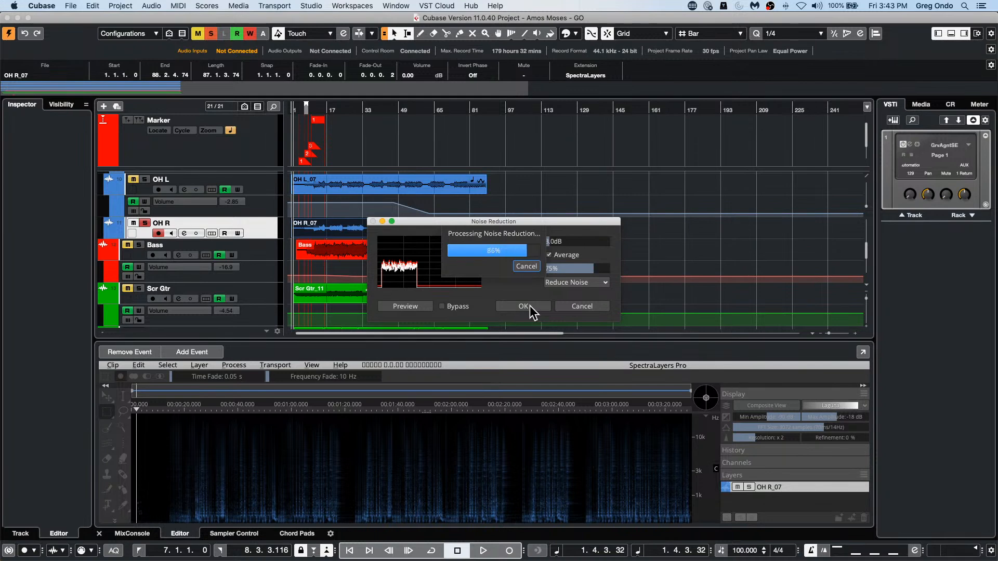
{"action": "left_click", "coordinate": [528, 303]}
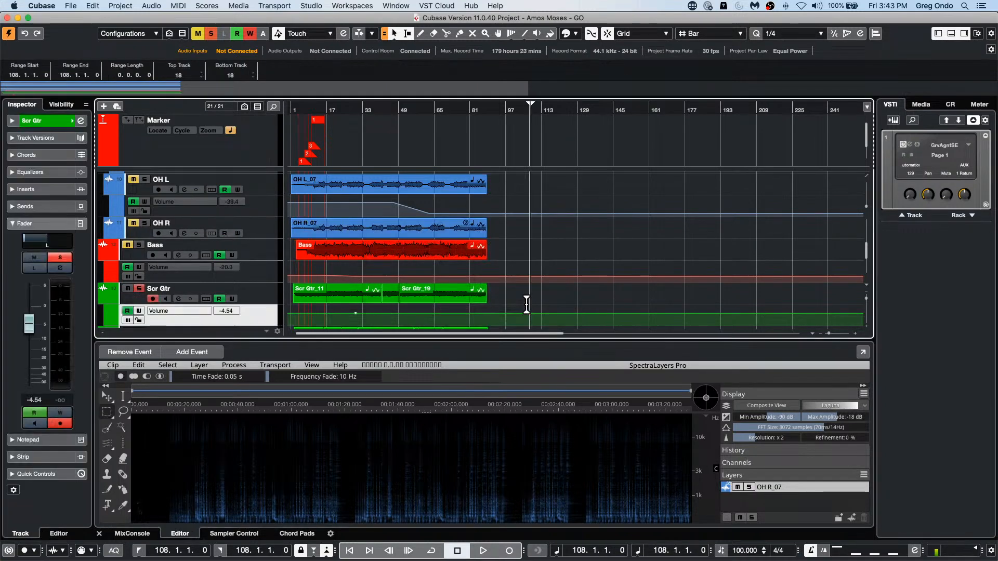
{"action": "left_click", "coordinate": [149, 5]}
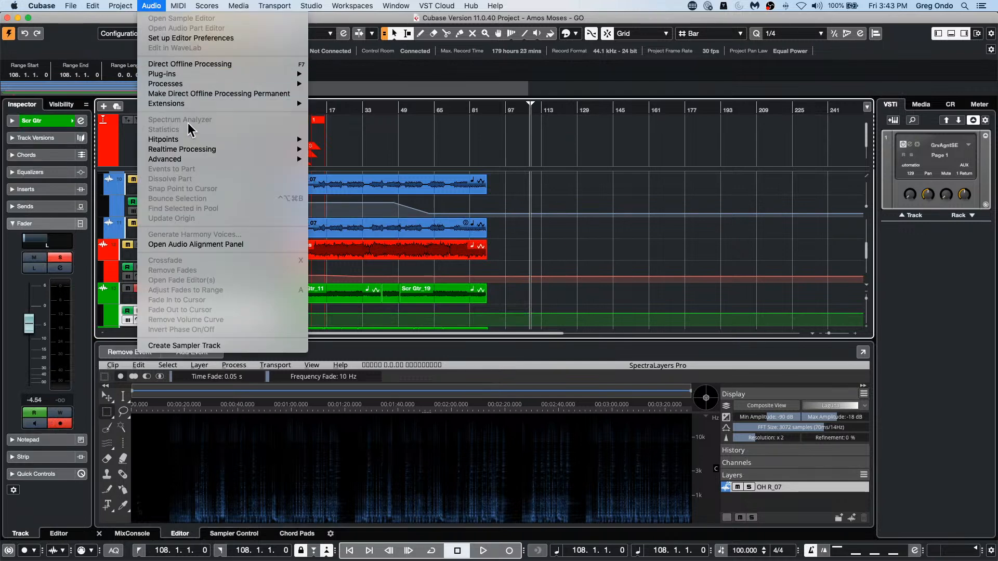
{"action": "mouse_move", "coordinate": [190, 87]}
{"action": "left_click", "coordinate": [251, 435]}
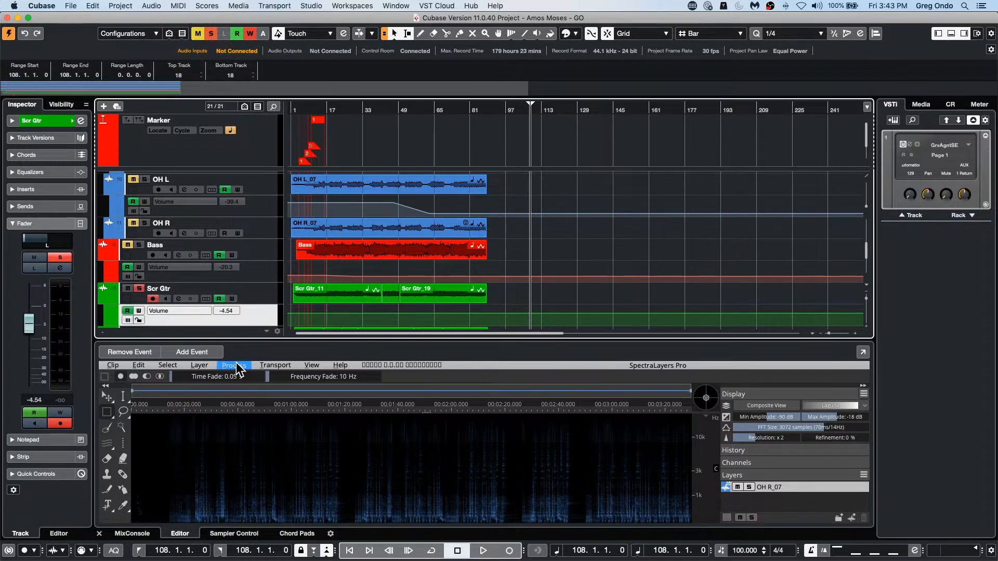
Step: Apply Noise Reduction to OH R_07 a second time with the same tolerance and reduction ratio
{"action": "left_click", "coordinate": [233, 366]}
{"action": "mouse_move", "coordinate": [260, 445]}
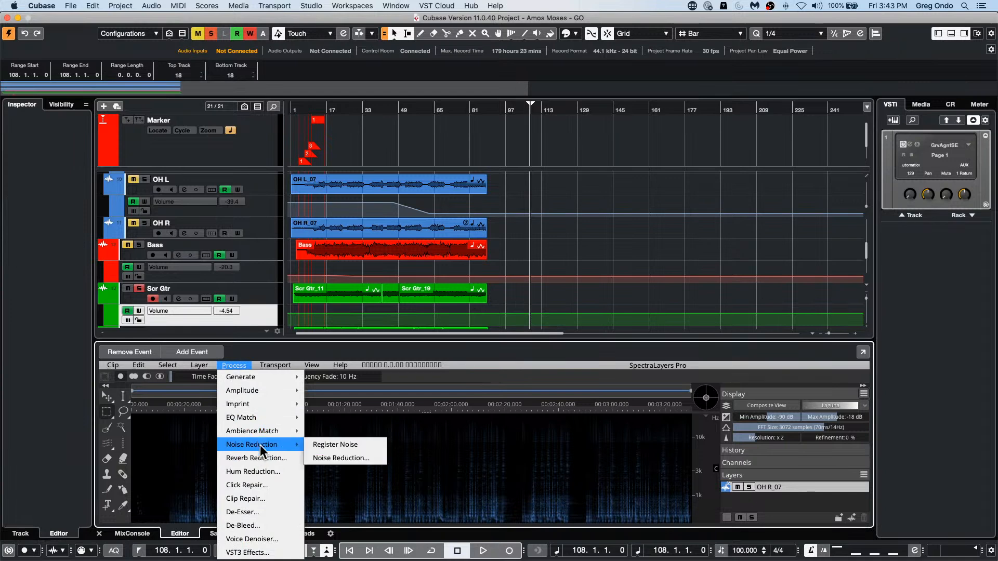
{"action": "left_click", "coordinate": [340, 459]}
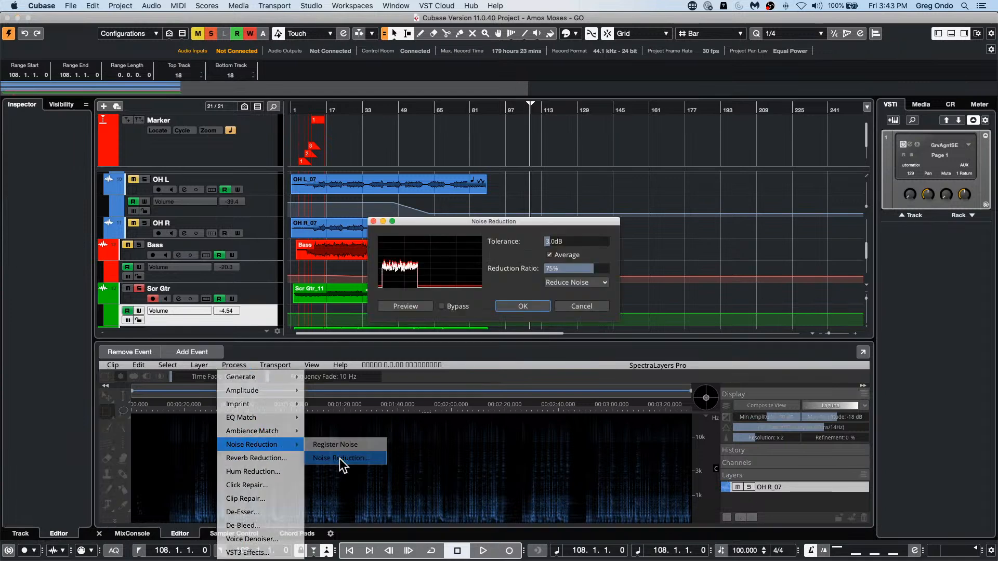
{"action": "left_click", "coordinate": [518, 305]}
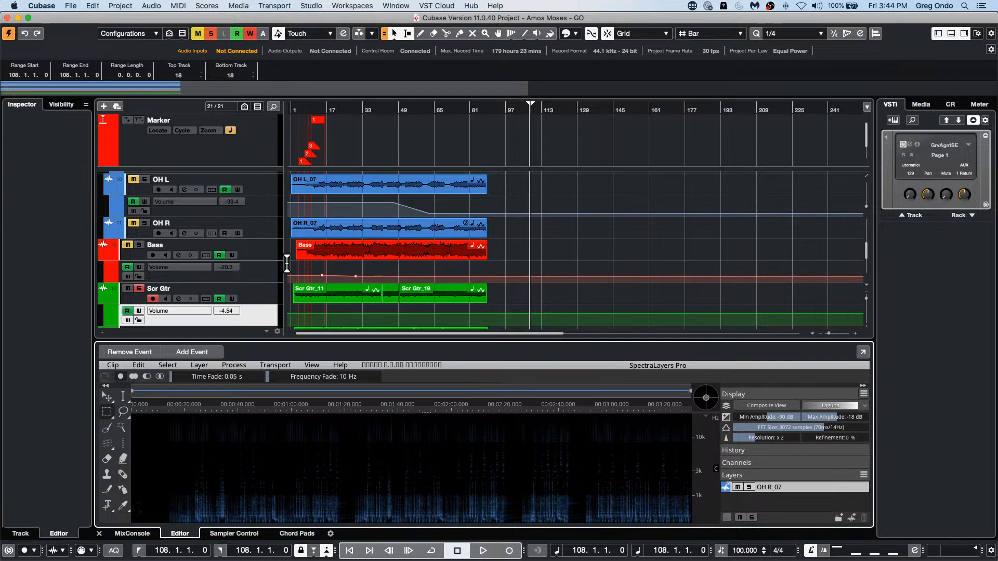
Step: Close the Amos Moses - GO project without saving it
{"action": "left_click", "coordinate": [383, 255]}
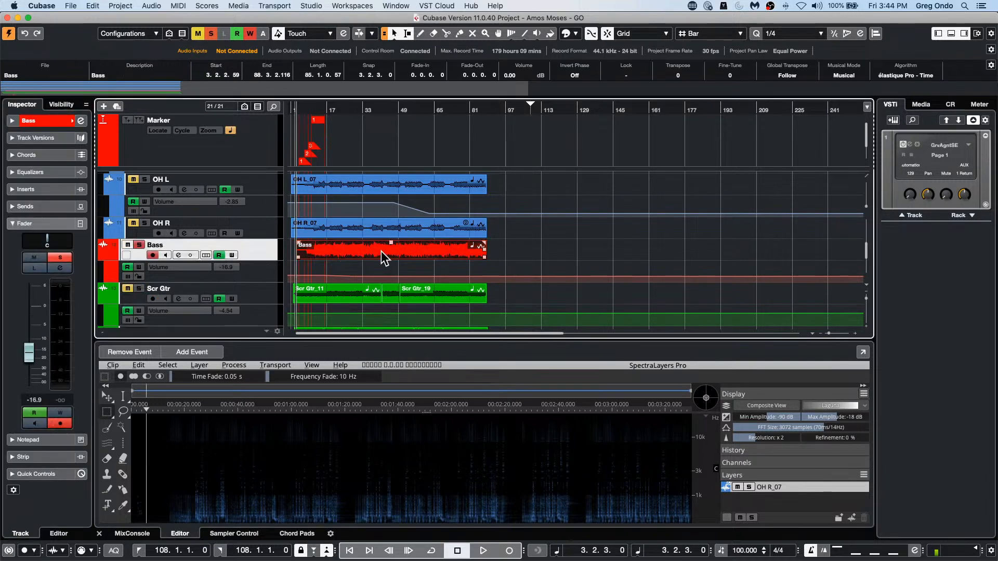
{"action": "left_click", "coordinate": [376, 286]}
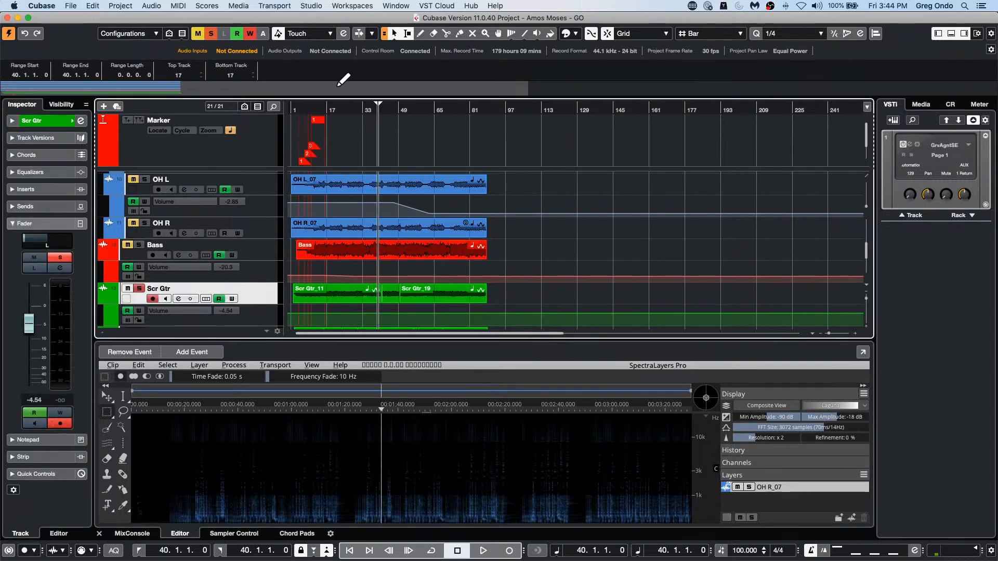
{"action": "left_click", "coordinate": [7, 17]}
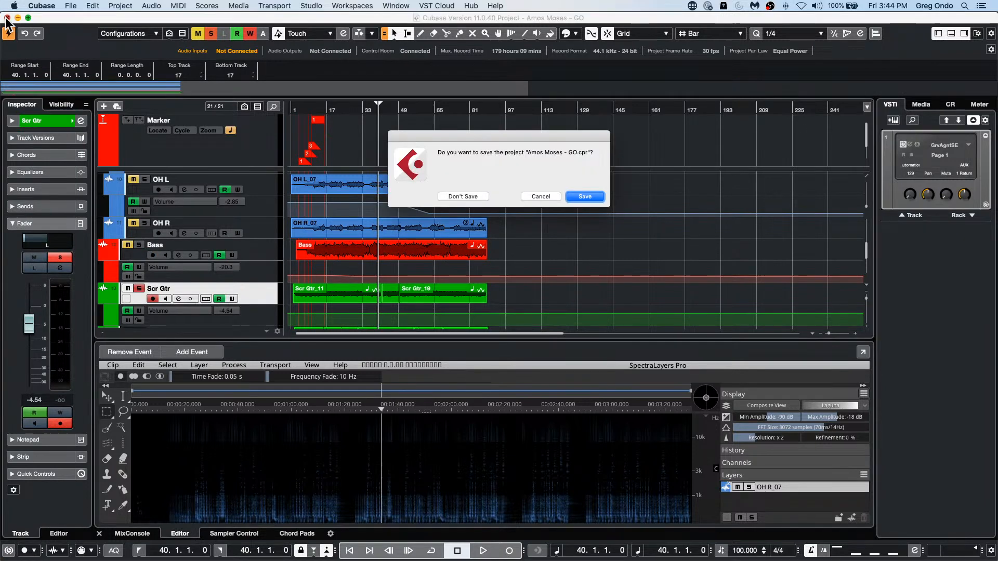
{"action": "left_click", "coordinate": [464, 196]}
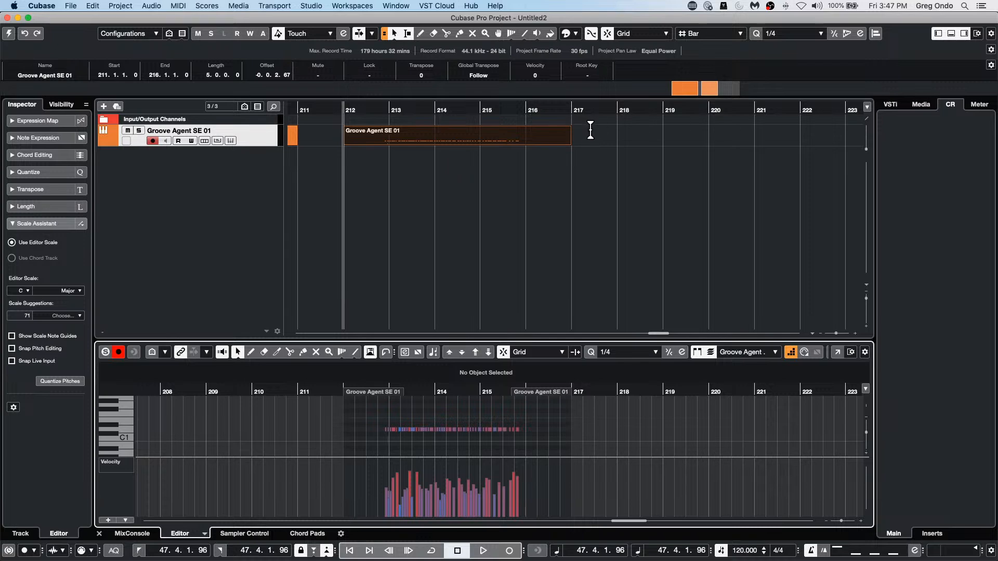
{"action": "left_click", "coordinate": [343, 6]}
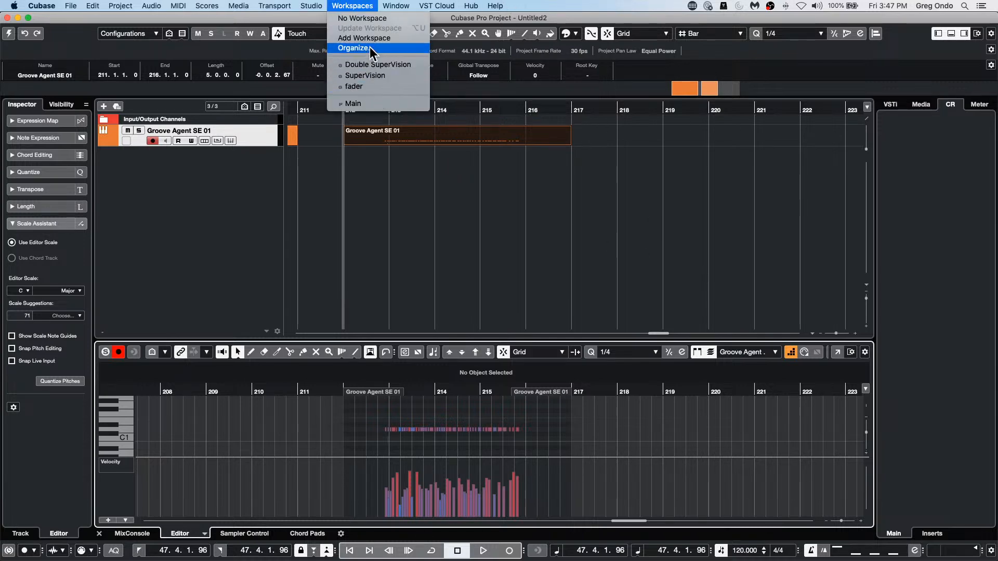
{"action": "left_click", "coordinate": [388, 162]}
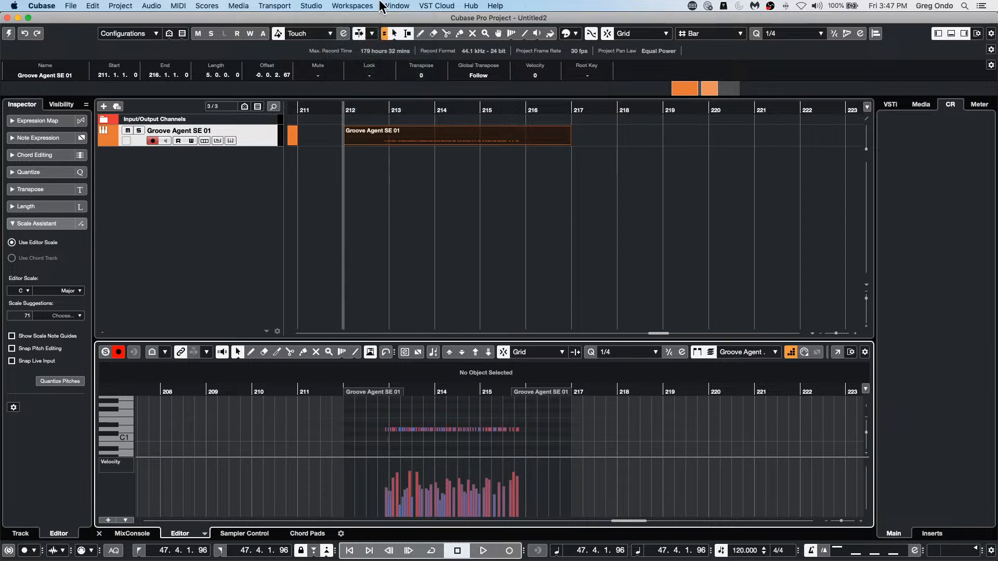
{"action": "left_click", "coordinate": [365, 7]}
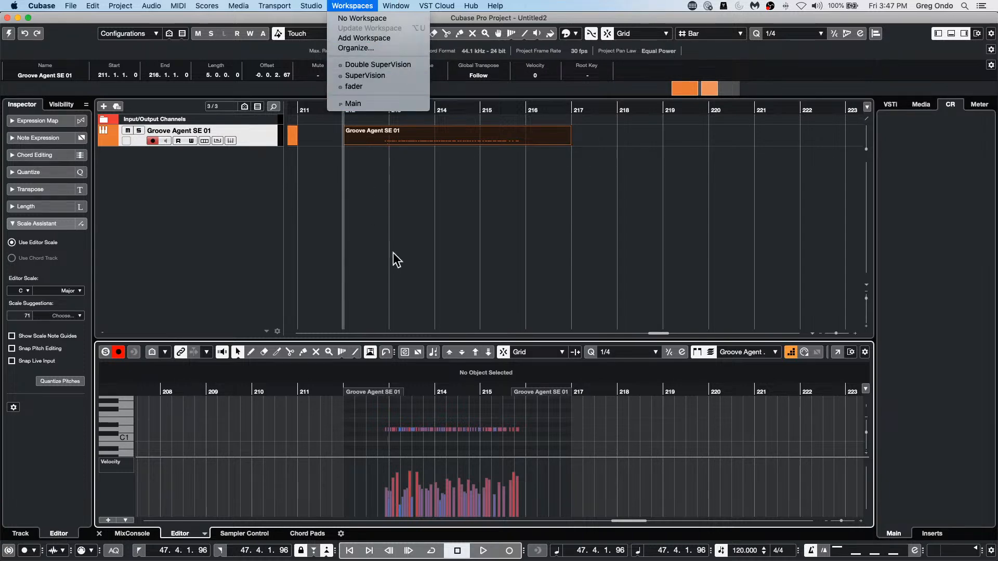
{"action": "left_click", "coordinate": [369, 259]}
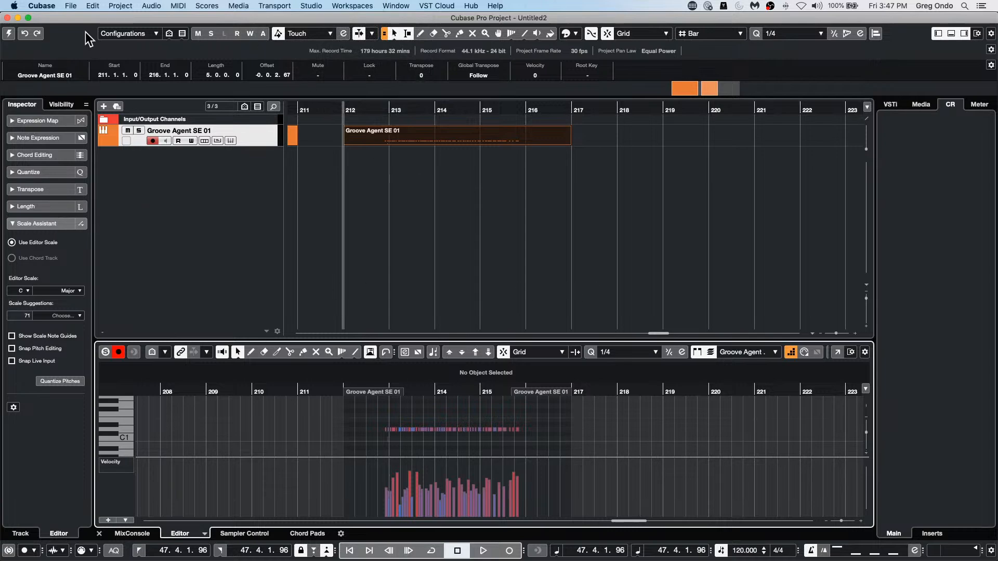
Step: Move the untitled project's window partly past the left edge of the screen
{"action": "left_click_drag", "start_coordinate": [70, 17], "coordinate": [2, 16]}
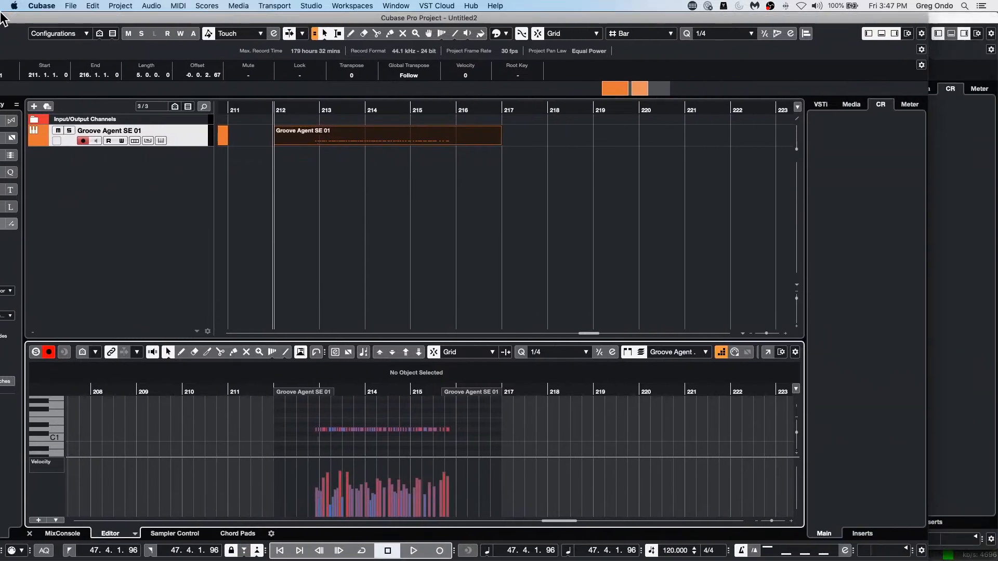
Step: Hide the right zone of the untitled project's window, narrow the window and move it right to free space beside it
{"action": "left_click", "coordinate": [894, 34]}
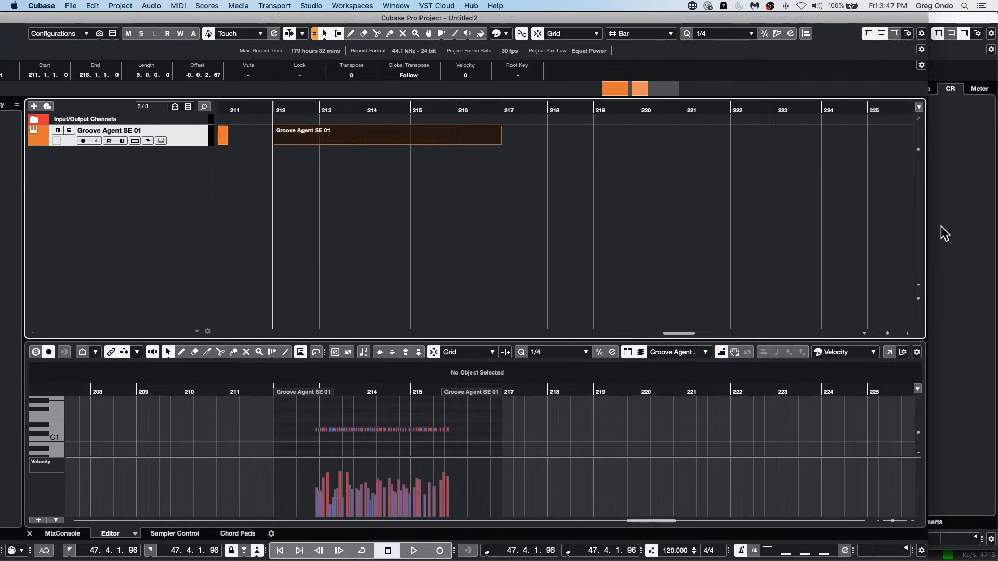
{"action": "left_click_drag", "start_coordinate": [926, 233], "coordinate": [747, 224]}
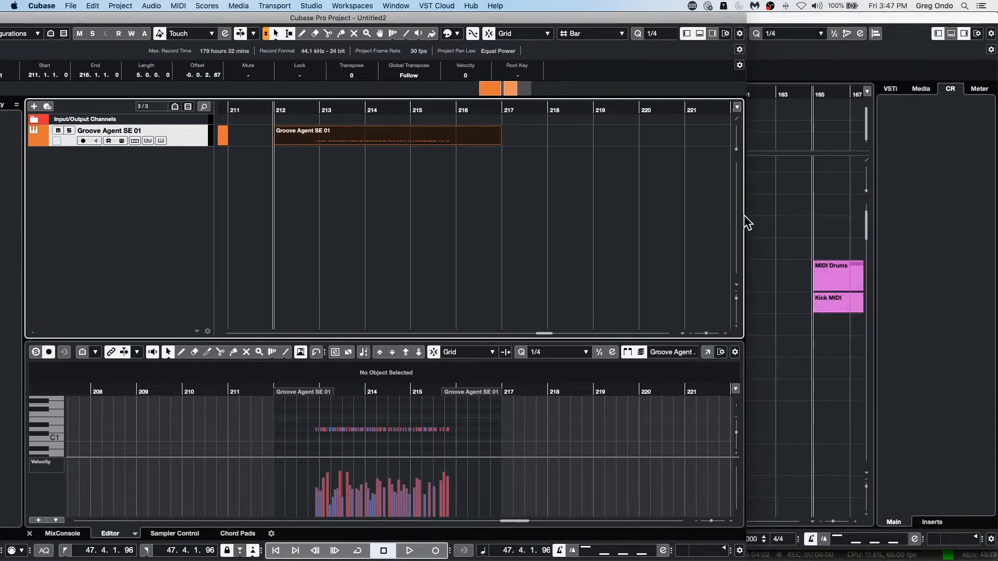
{"action": "left_click_drag", "start_coordinate": [670, 20], "coordinate": [938, 27]}
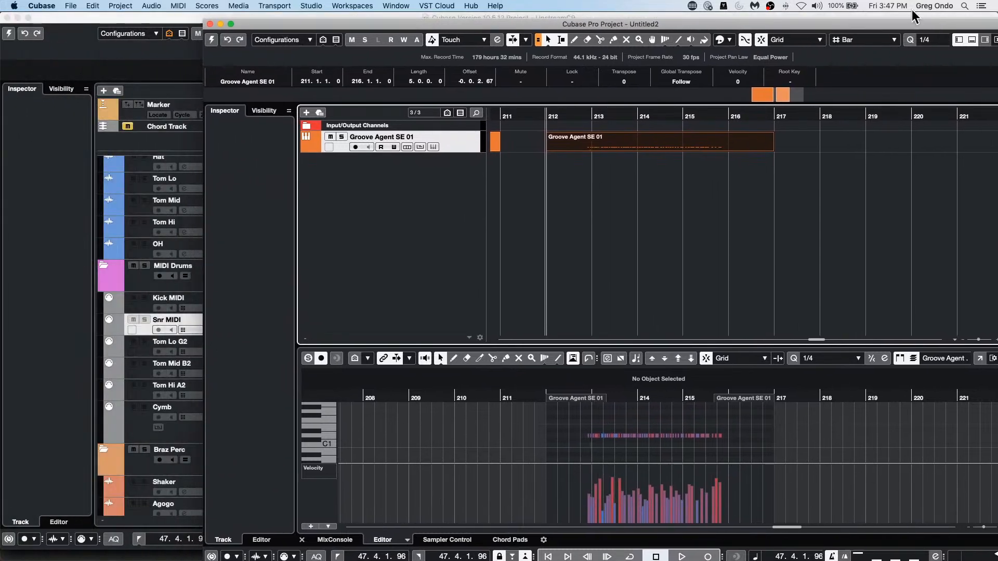
Step: Open the Loop Browser and arrange it side by side with the untitled project's window
{"action": "left_click", "coordinate": [238, 6]}
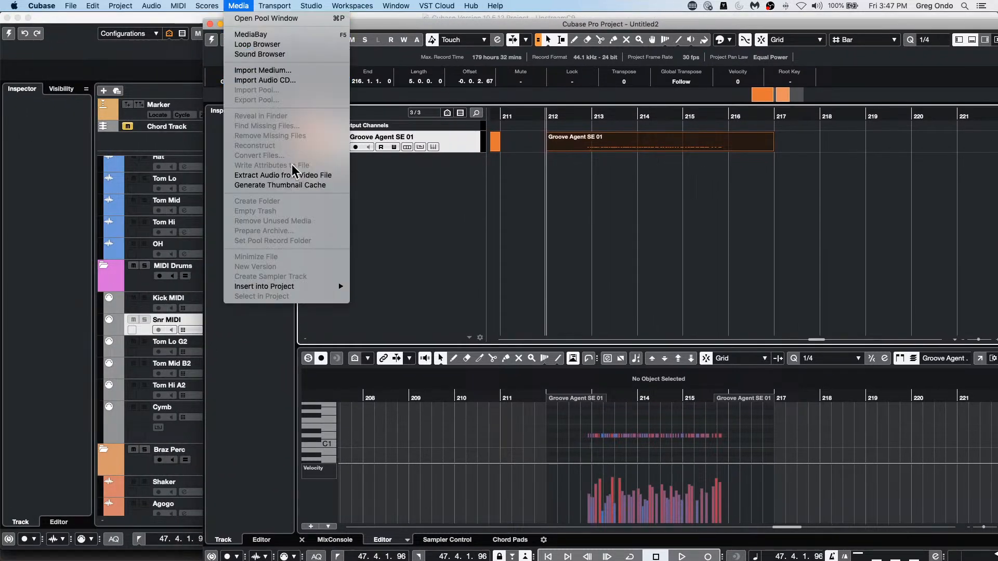
{"action": "mouse_move", "coordinate": [310, 6]}
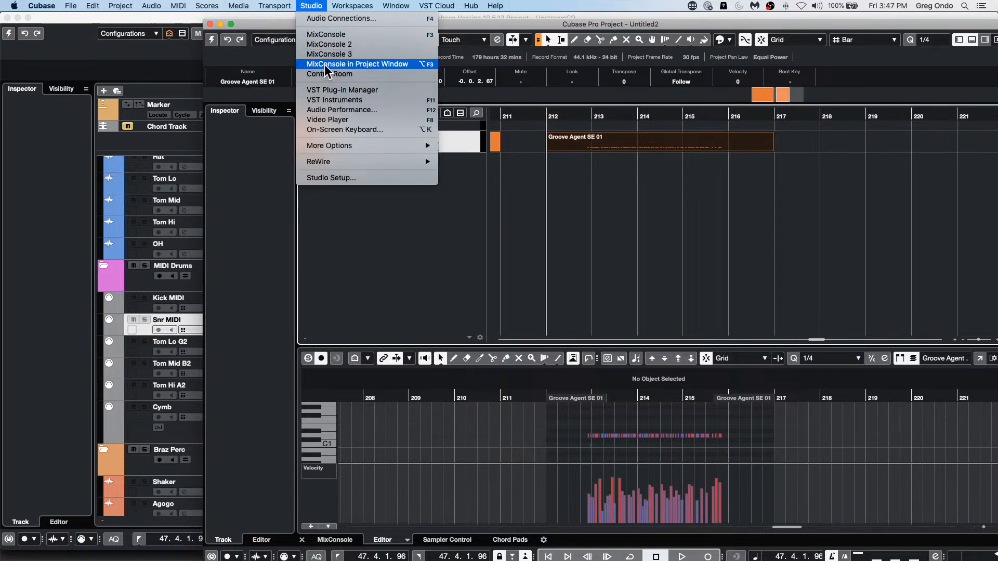
{"action": "mouse_move", "coordinate": [238, 6]}
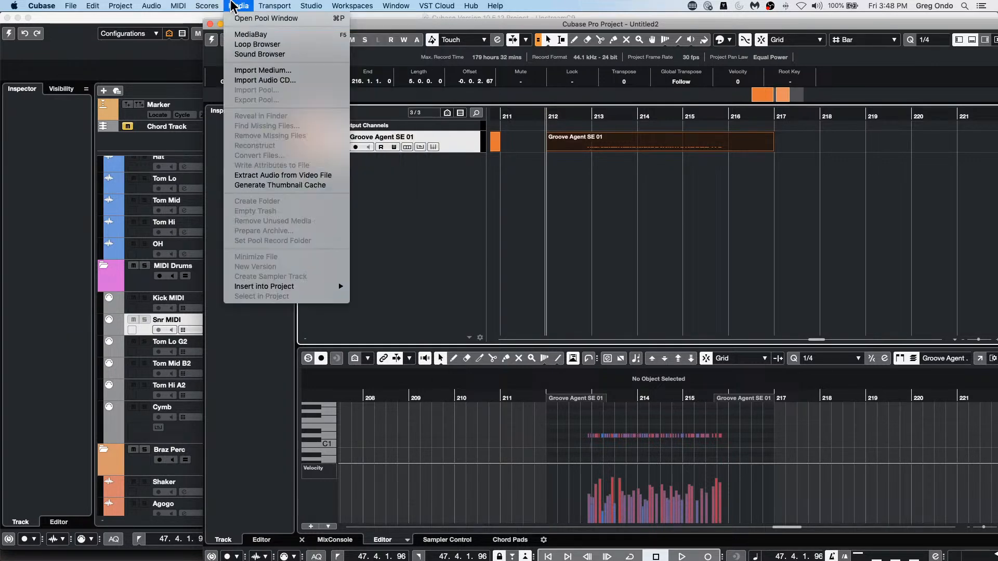
{"action": "left_click", "coordinate": [279, 44]}
{"action": "mouse_move", "coordinate": [187, 23]}
{"action": "left_mouse_down"}
{"action": "mouse_move", "coordinate": [281, 31]}
{"action": "mouse_move", "coordinate": [175, 29]}
{"action": "left_mouse_up"}
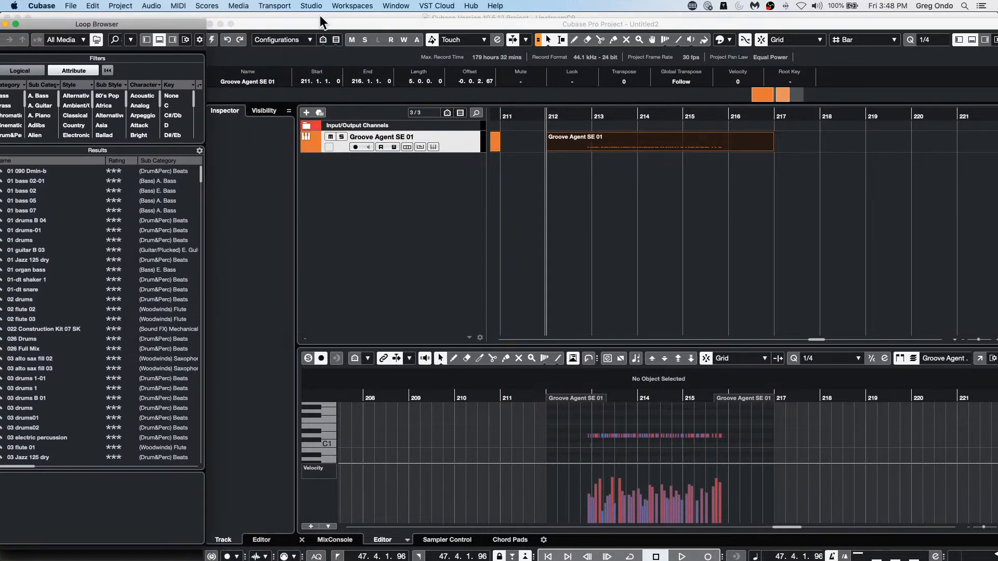
{"action": "left_click_drag", "start_coordinate": [283, 23], "coordinate": [289, 21]}
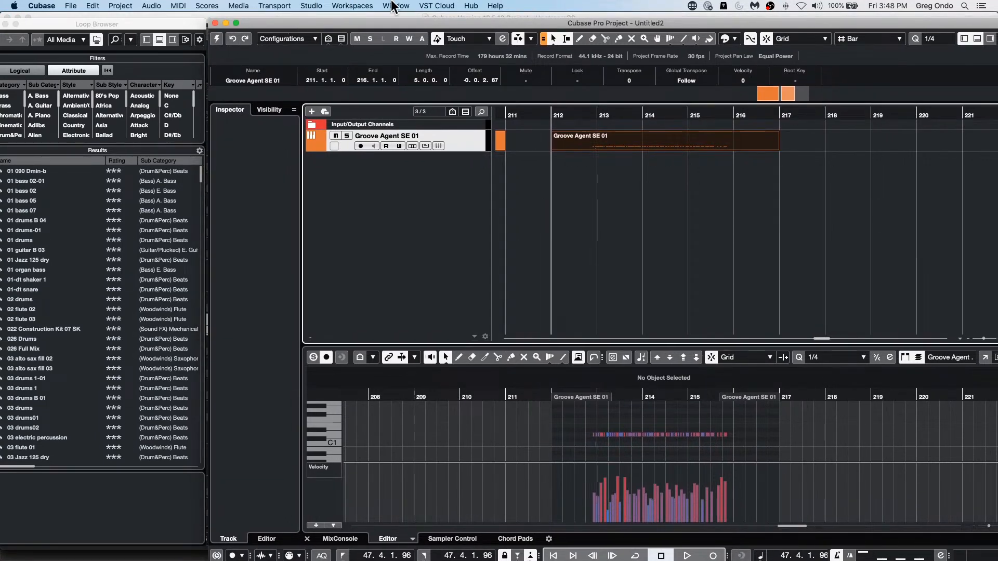
Step: Save the current window layout as a new project workspace, entering a person's first name as its name
{"action": "left_click", "coordinate": [350, 6]}
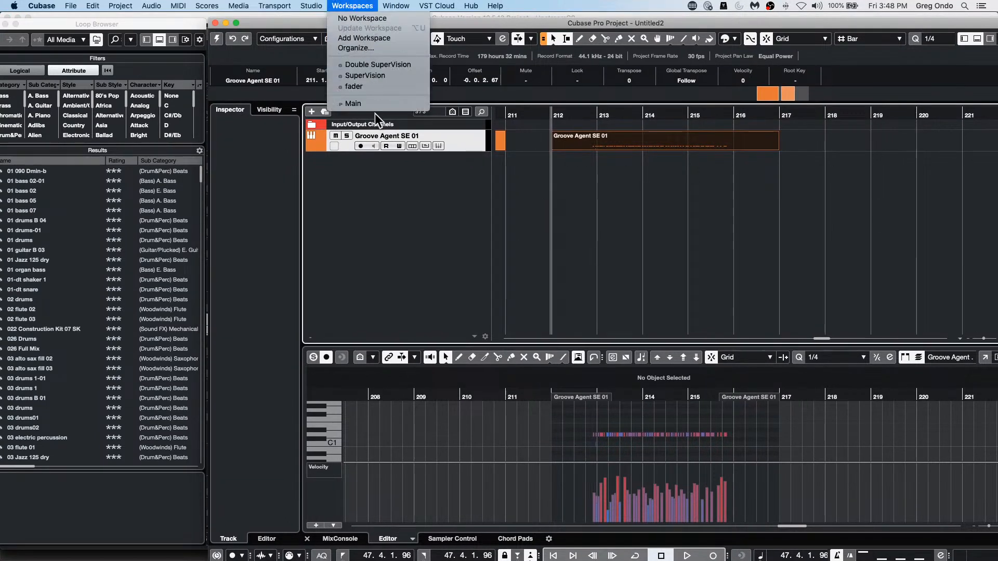
{"action": "left_click", "coordinate": [384, 39]}
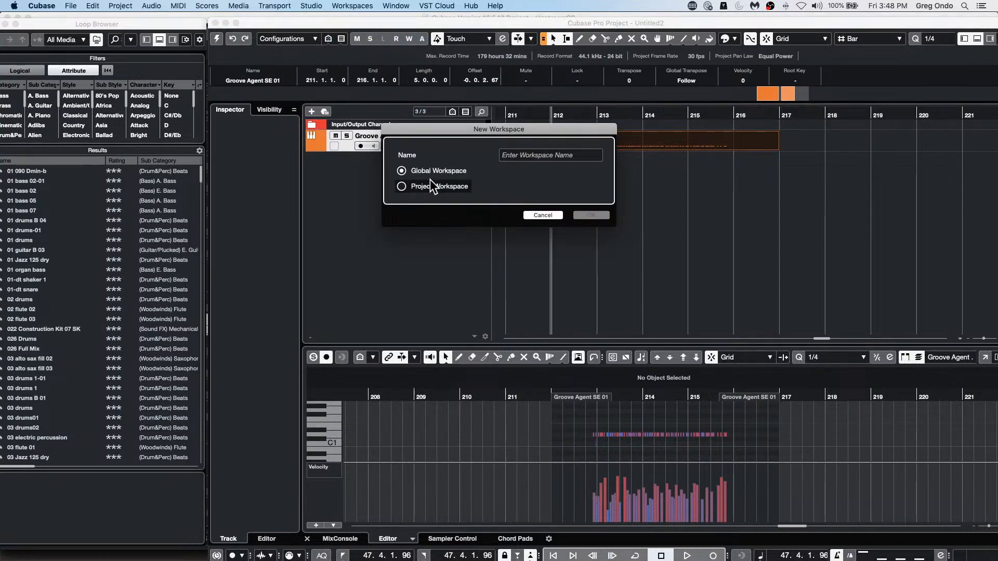
{"action": "left_click", "coordinate": [402, 187]}
{"action": "left_click", "coordinate": [550, 156]}
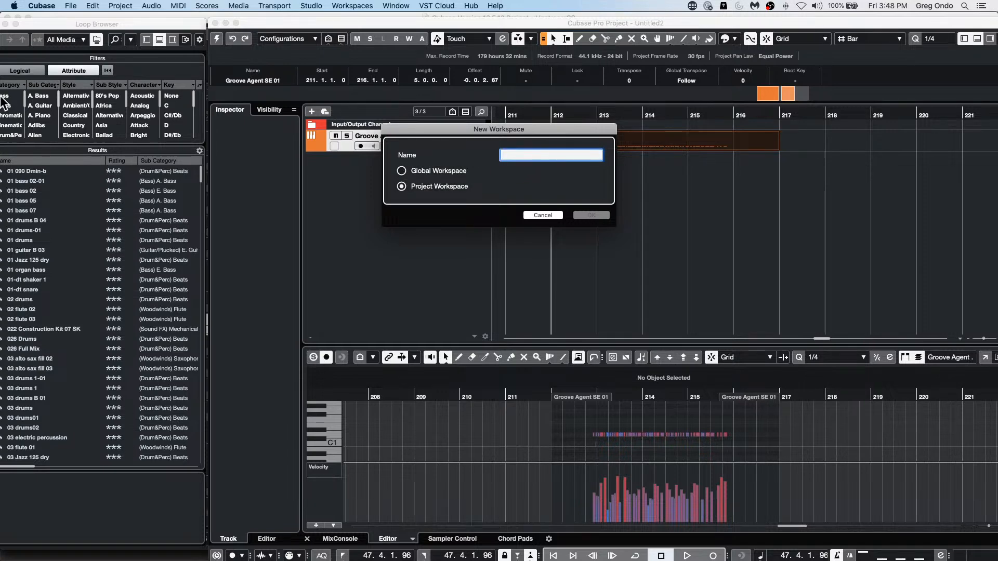
{"action": "type", "text": "Mandy"}
{"action": "left_click", "coordinate": [598, 217]}
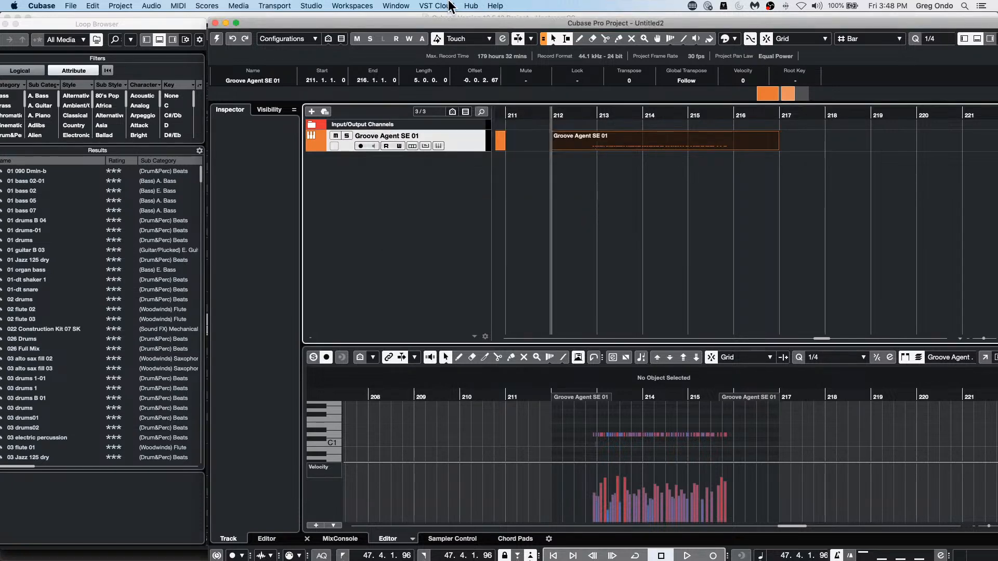
{"action": "left_click", "coordinate": [385, 7]}
{"action": "mouse_move", "coordinate": [352, 5]}
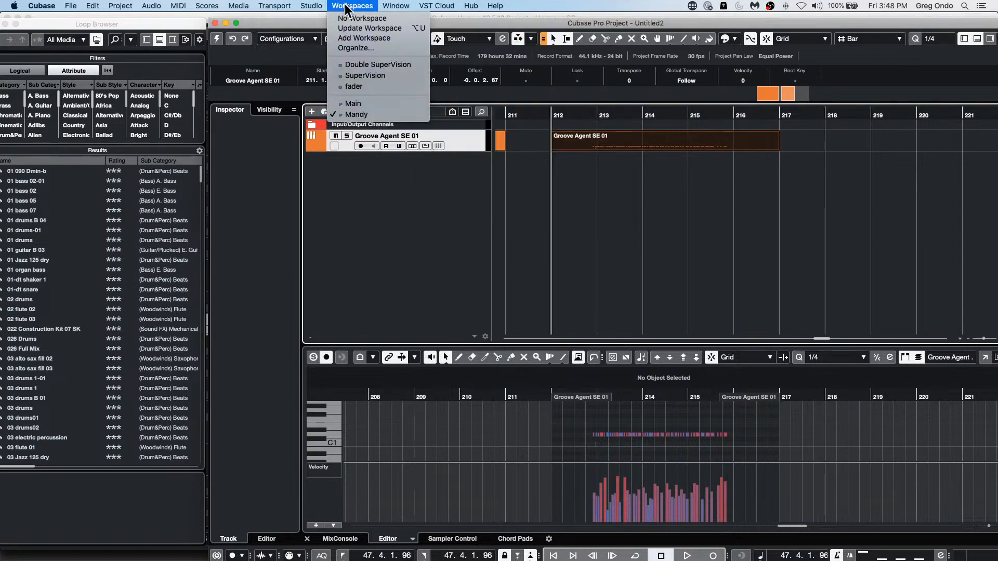
{"action": "left_click", "coordinate": [149, 139]}
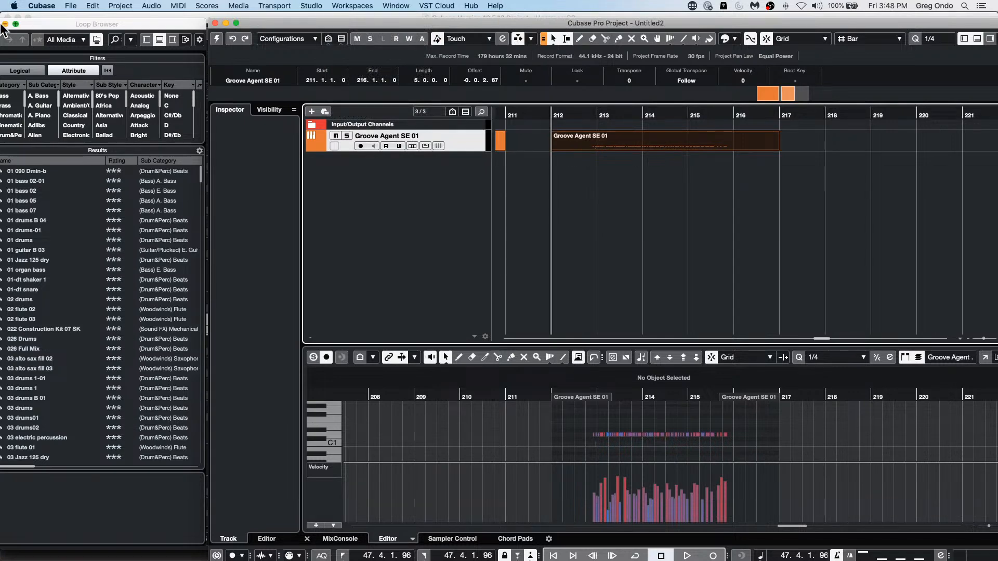
Step: Switch to the Main project workspace, enlarge the project window to full size and close the floating transport panel
{"action": "left_click", "coordinate": [342, 6]}
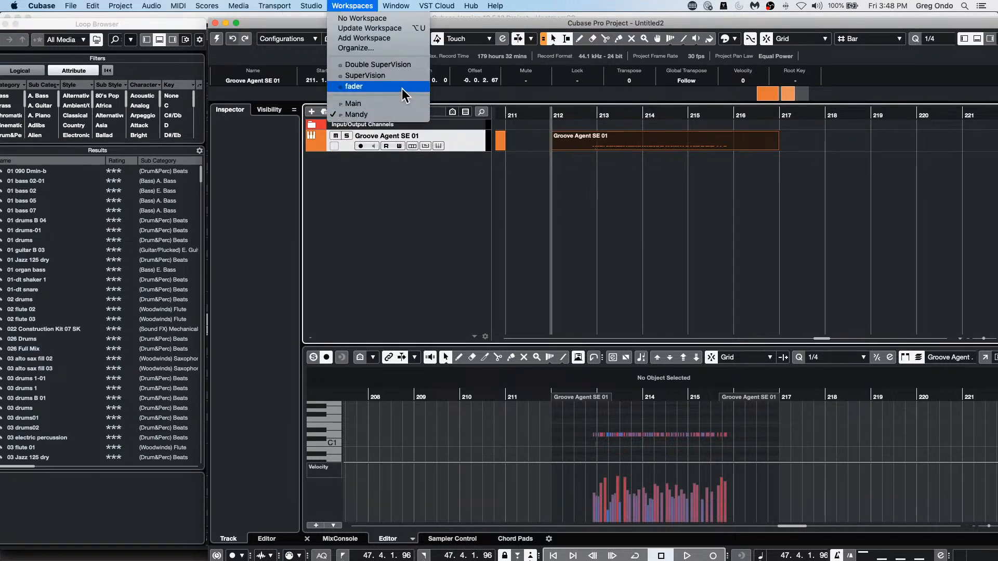
{"action": "left_click", "coordinate": [401, 102]}
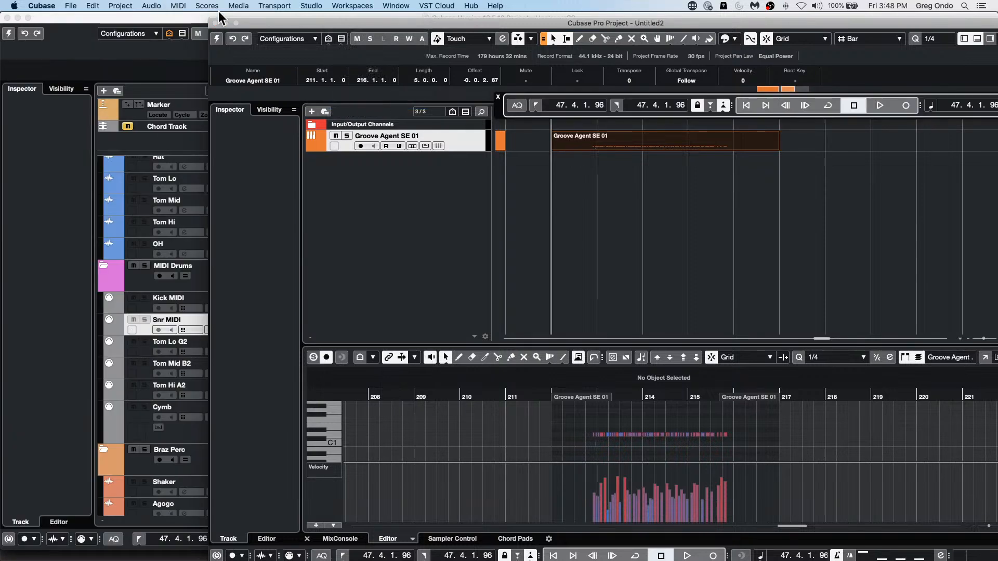
{"action": "double_click", "coordinate": [237, 20]}
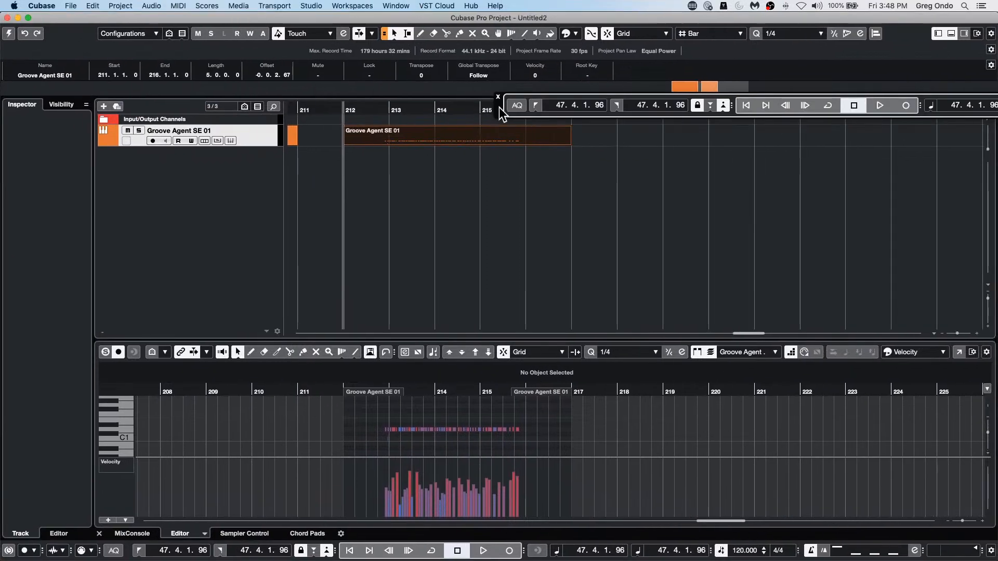
{"action": "left_click", "coordinate": [499, 100]}
Step: Recall the newly saved project workspace with the Loop Browser and return to the Main workspace
{"action": "left_click", "coordinate": [359, 6]}
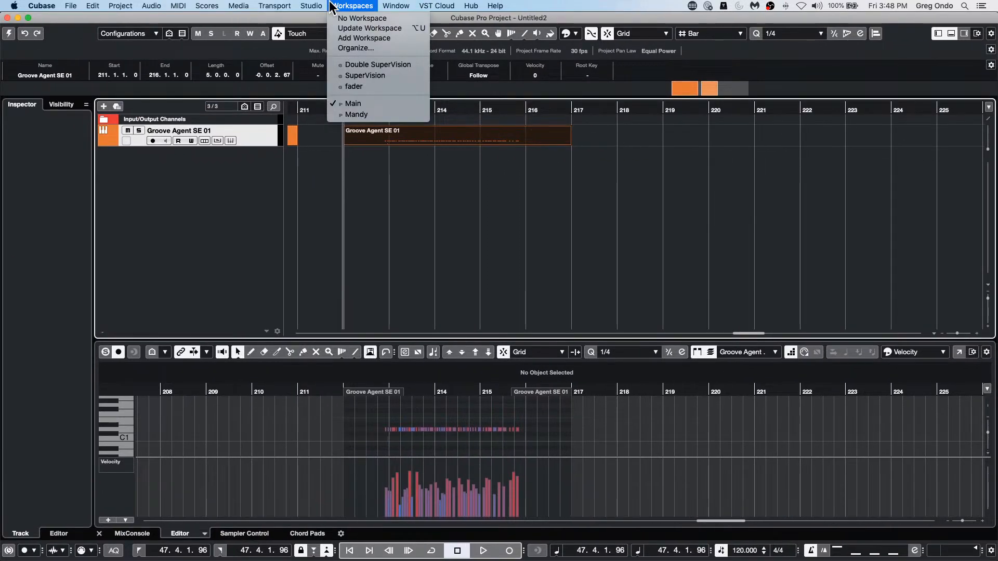
{"action": "left_click", "coordinate": [370, 115]}
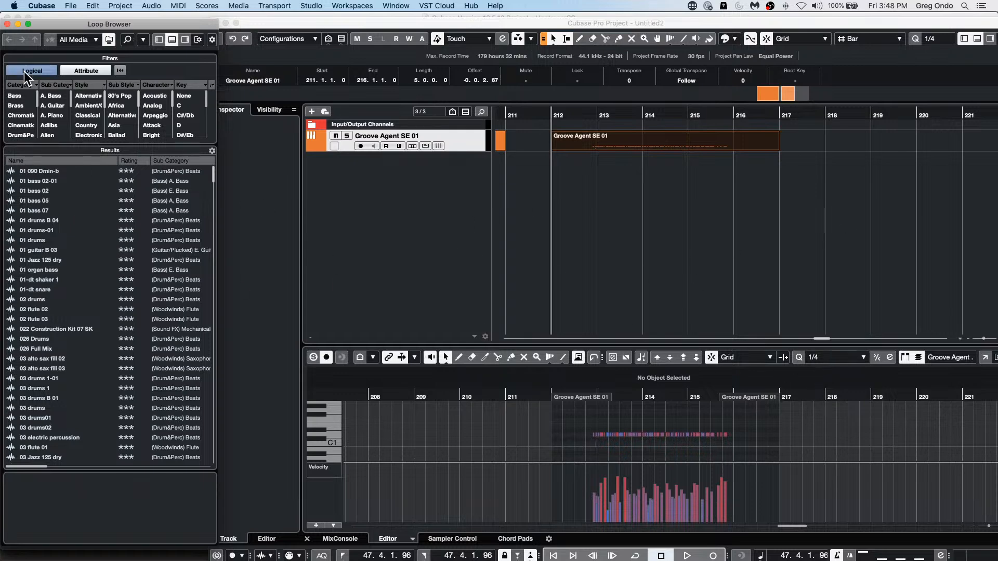
{"action": "left_click", "coordinate": [399, 7]}
{"action": "mouse_move", "coordinate": [362, 9]}
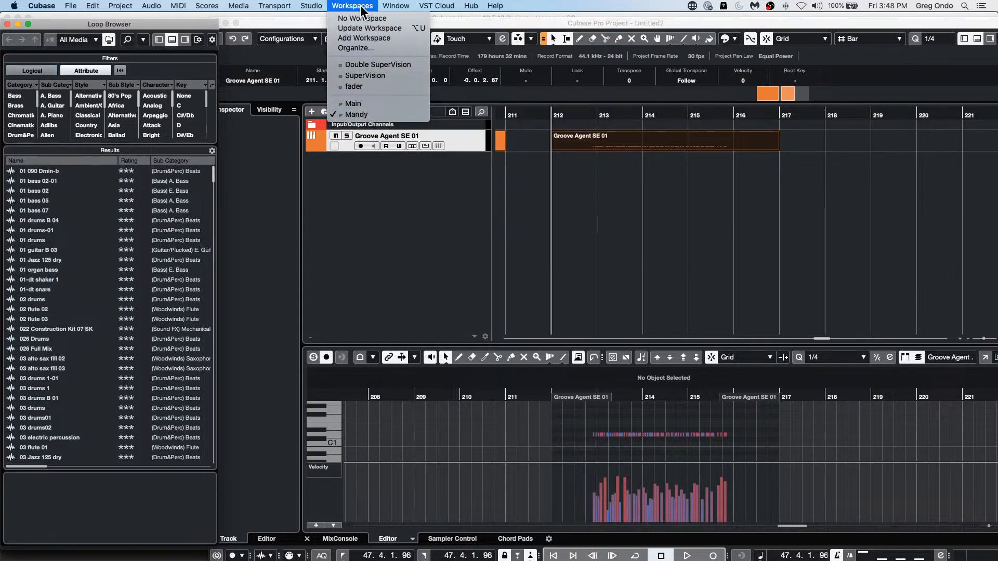
{"action": "left_click", "coordinate": [370, 104]}
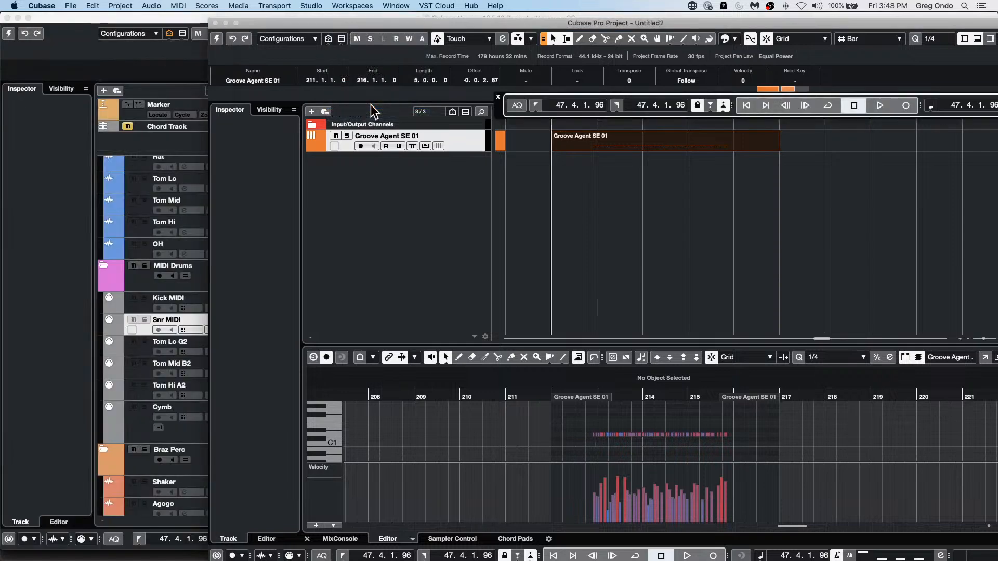
Step: Switch to the SuperVision global workspace and enlarge the project window to full size
{"action": "left_click", "coordinate": [359, 5]}
{"action": "mouse_move", "coordinate": [394, 5]}
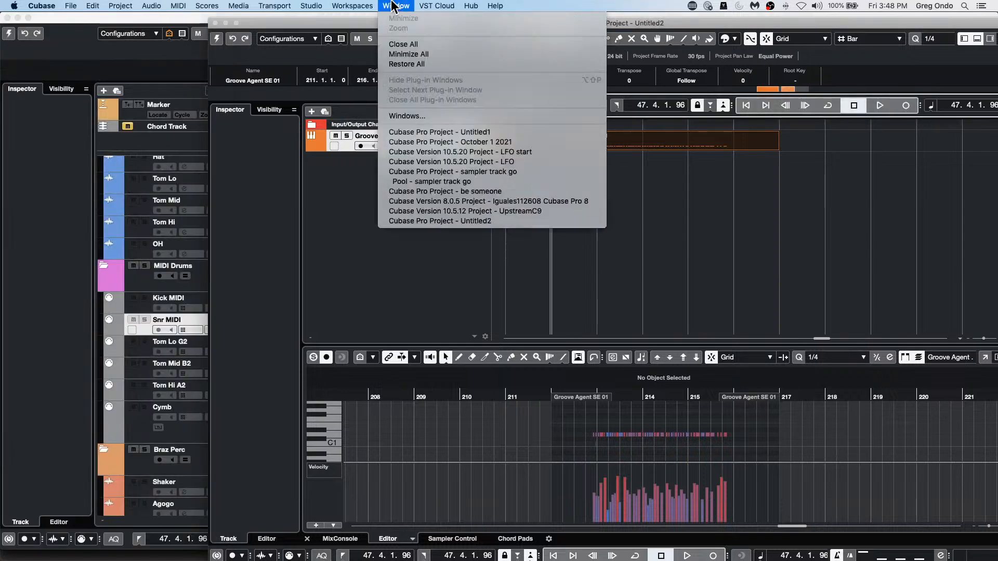
{"action": "mouse_move", "coordinate": [356, 6]}
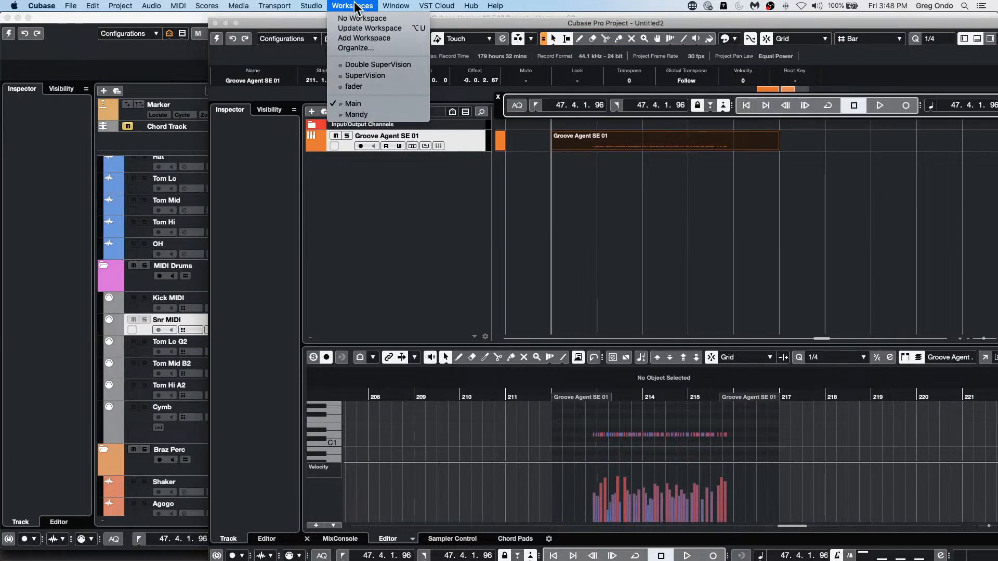
{"action": "left_click", "coordinate": [365, 75]}
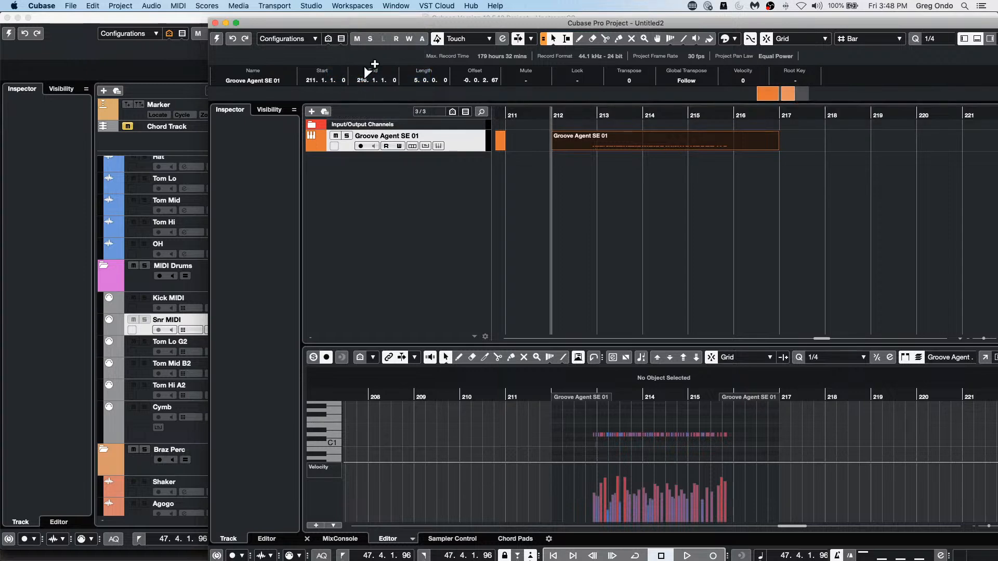
{"action": "left_click", "coordinate": [237, 23]}
Step: Review the global and project workspaces and their key commands in the Workspaces Organizer, then close it
{"action": "left_click", "coordinate": [353, 5]}
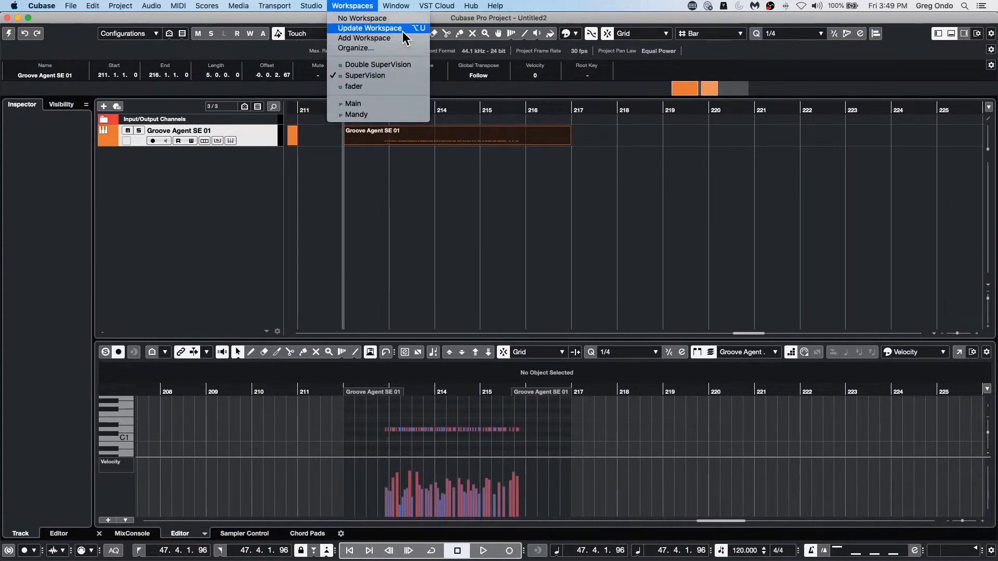
{"action": "left_click", "coordinate": [382, 50]}
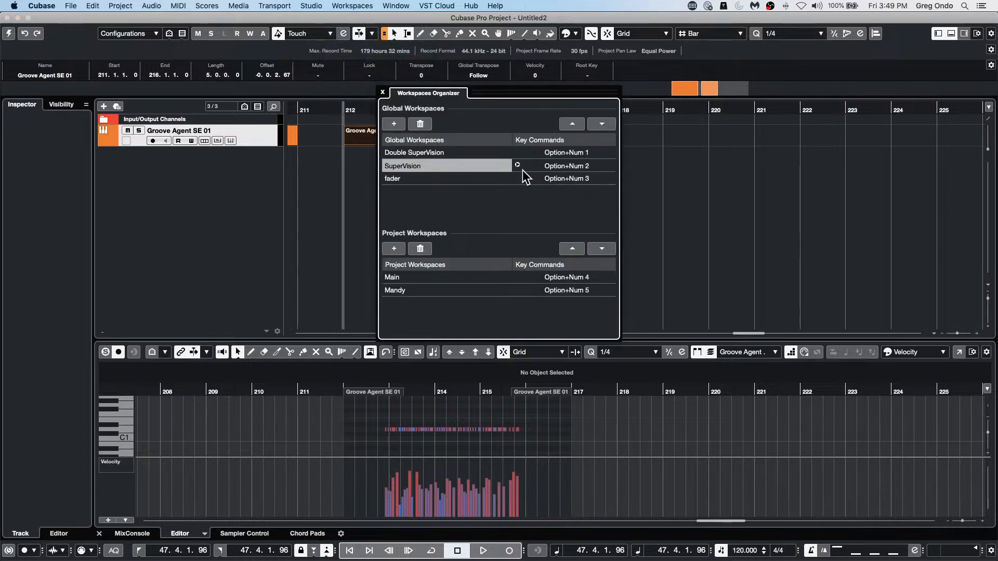
{"action": "left_click", "coordinate": [383, 92]}
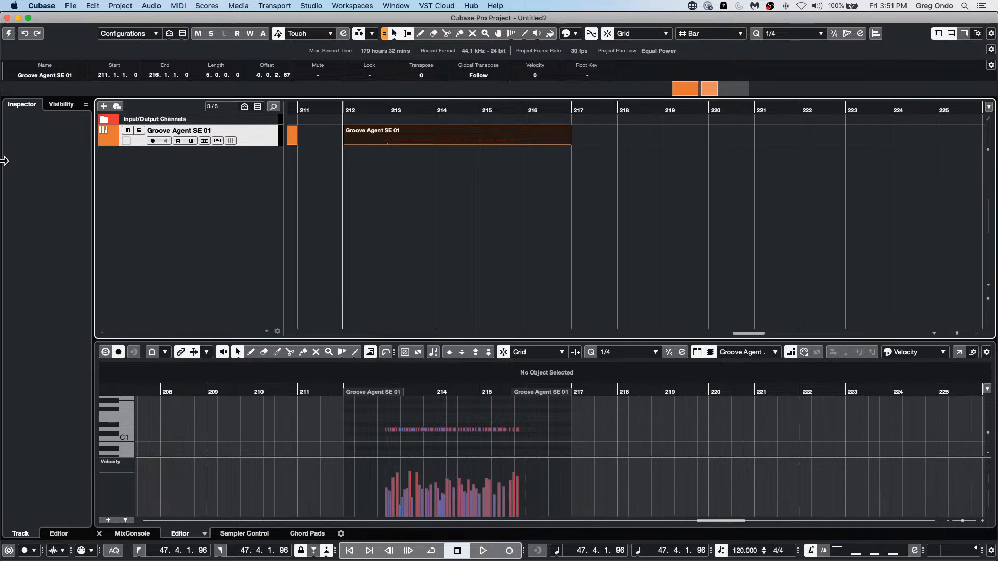
Step: Open the recent project Amos Moses - GO, activate it and close its SuperVision plug-in window
{"action": "left_click", "coordinate": [67, 5]}
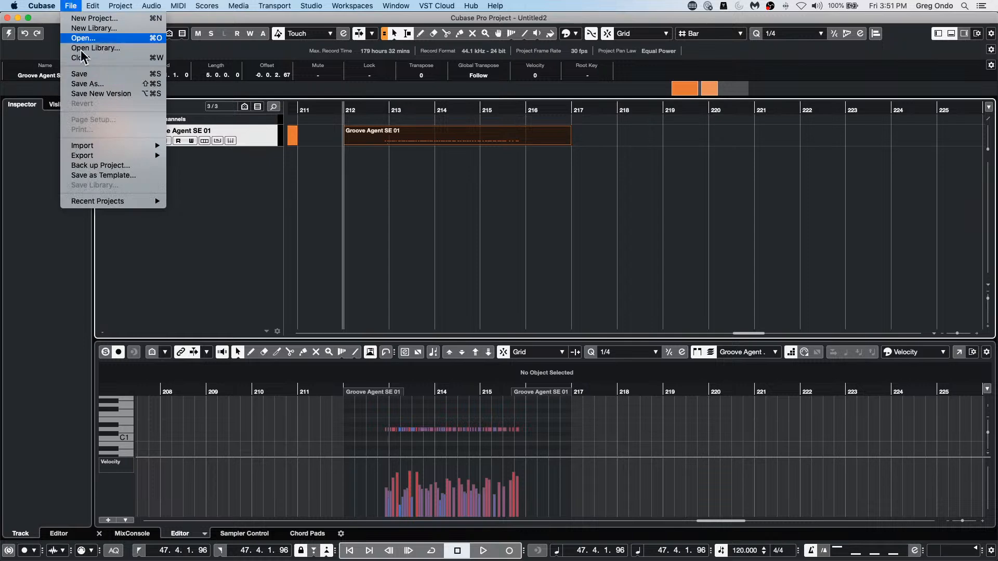
{"action": "mouse_move", "coordinate": [120, 200]}
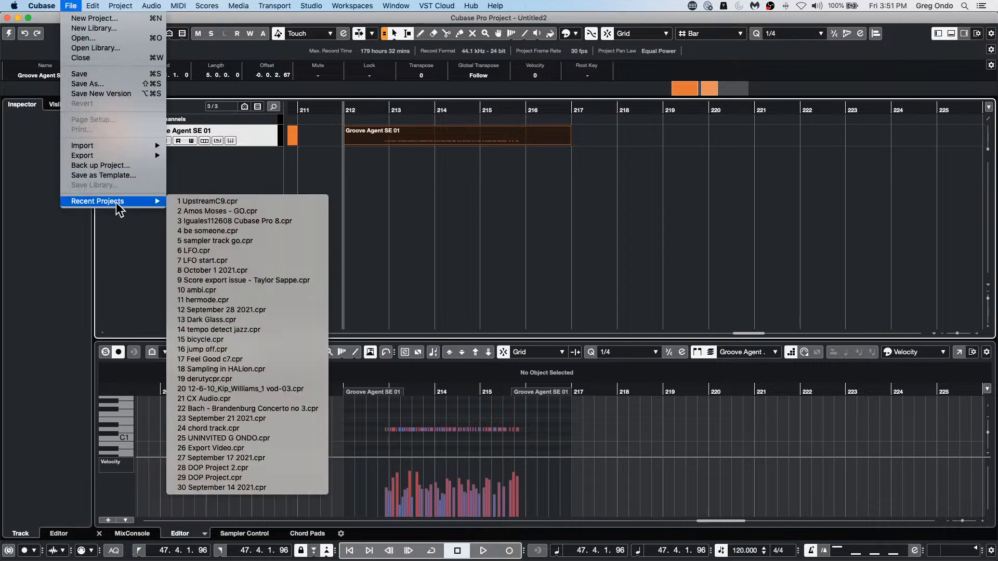
{"action": "left_click", "coordinate": [254, 211]}
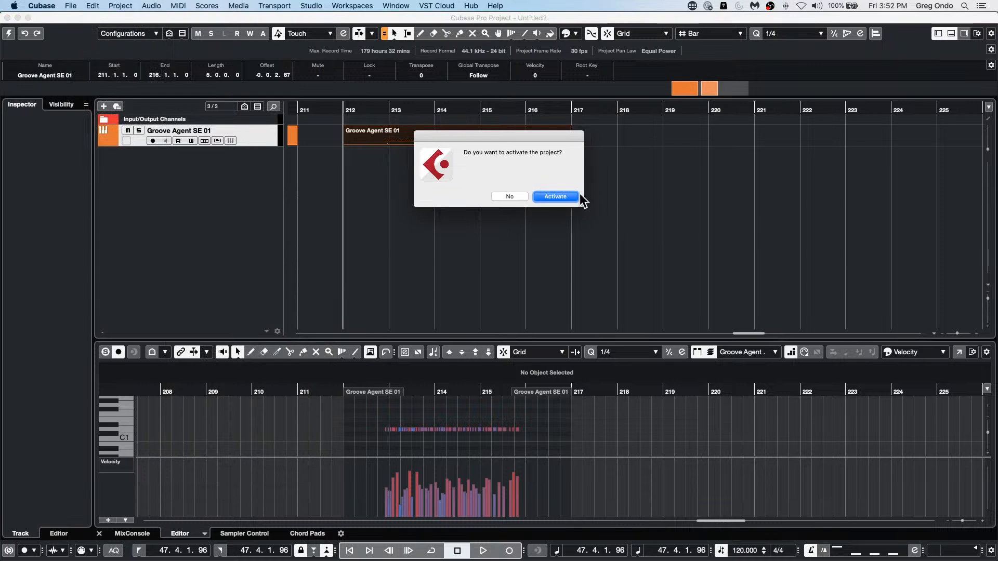
{"action": "left_click", "coordinate": [570, 196]}
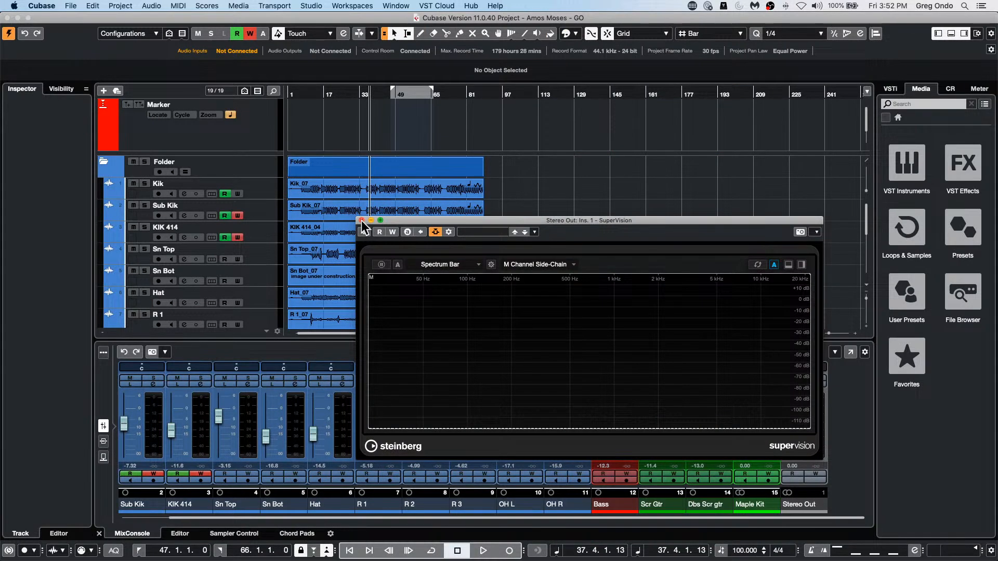
{"action": "left_click", "coordinate": [362, 220]}
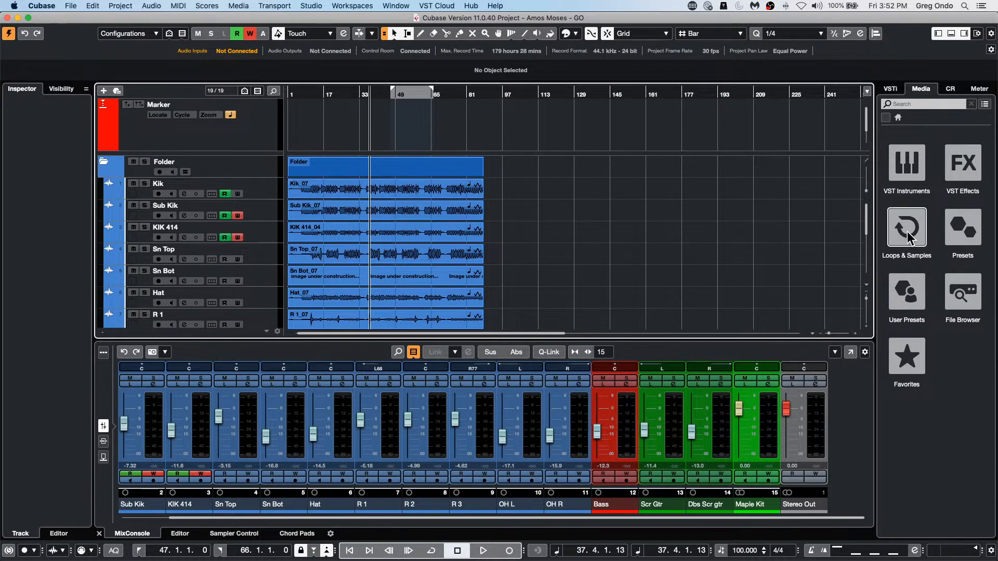
Step: Play the Amos Moses - GO project from about bar 5
{"action": "left_click", "coordinate": [297, 94]}
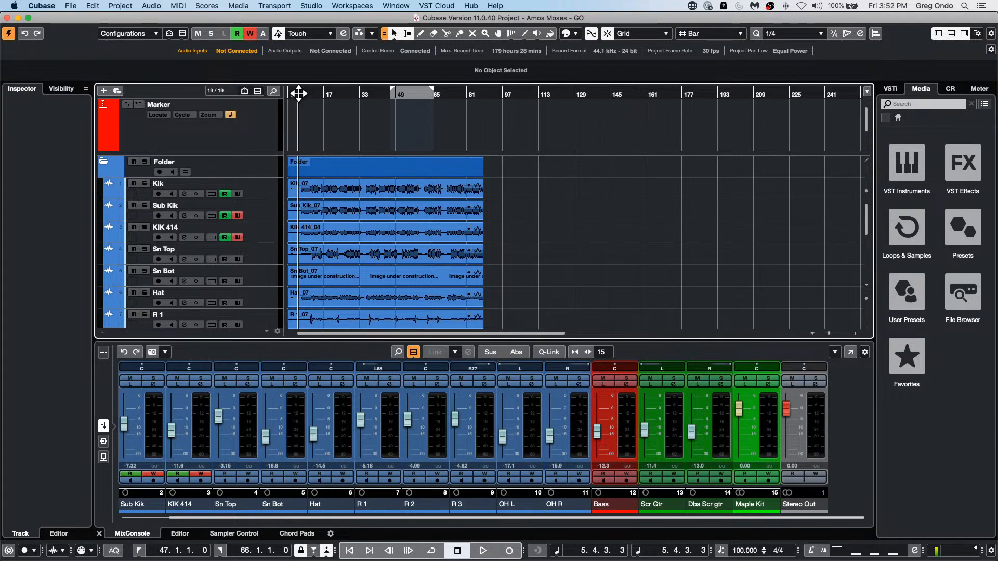
{"action": "key", "text": "space"}
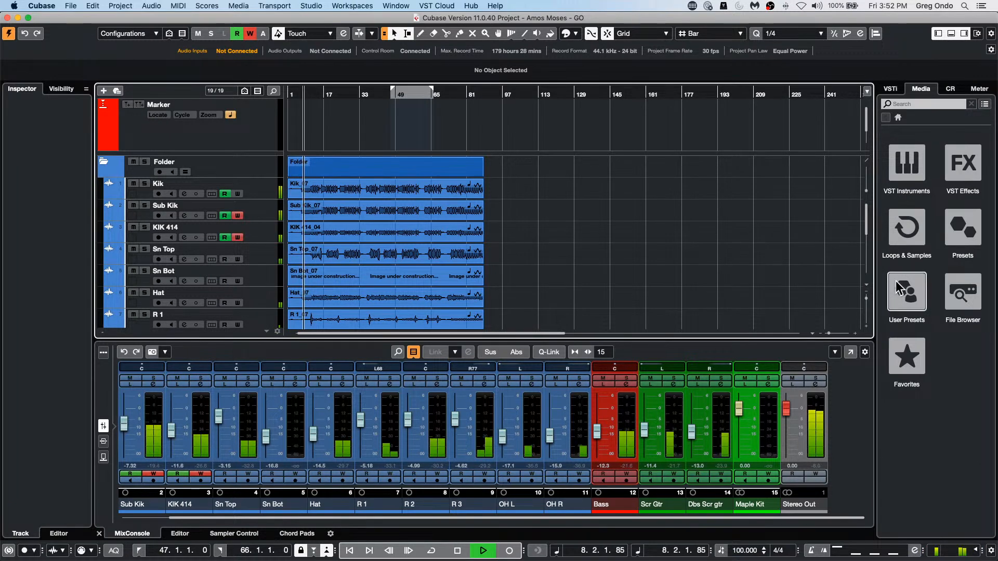
Step: Open SuperVision from the Control Room main inserts and play the project through its Phase preset meters
{"action": "left_click", "coordinate": [943, 92]}
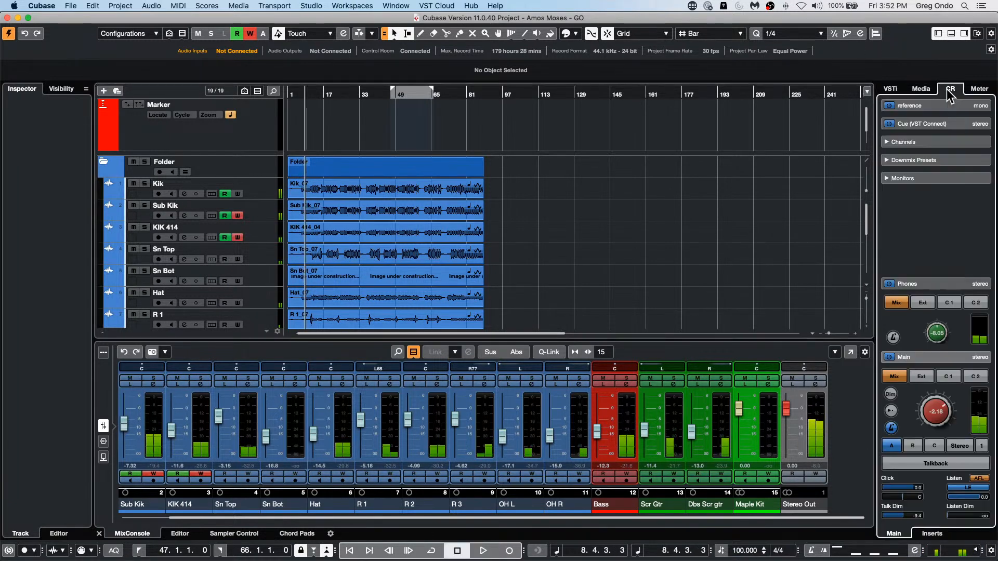
{"action": "left_click", "coordinate": [929, 535]}
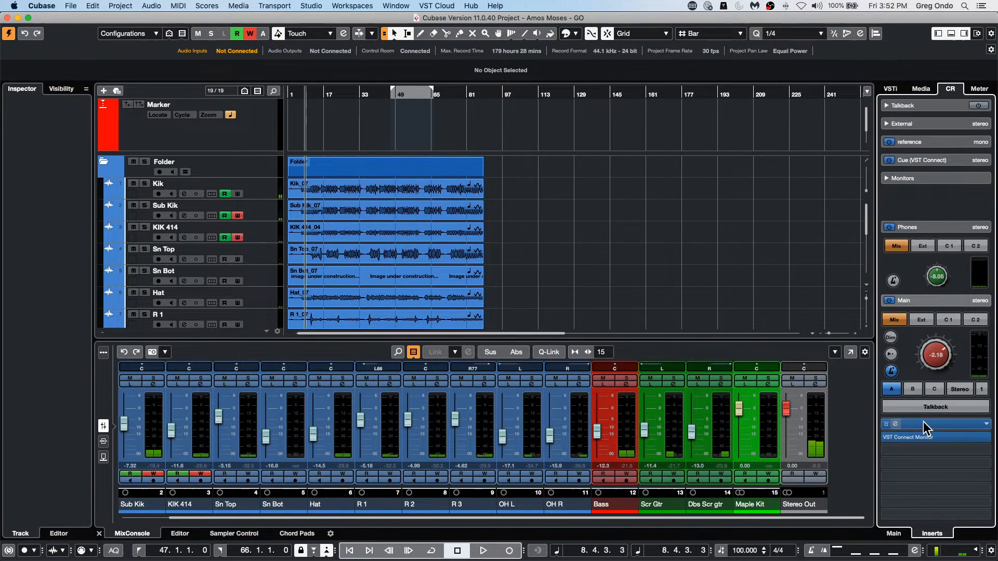
{"action": "left_click", "coordinate": [930, 425]}
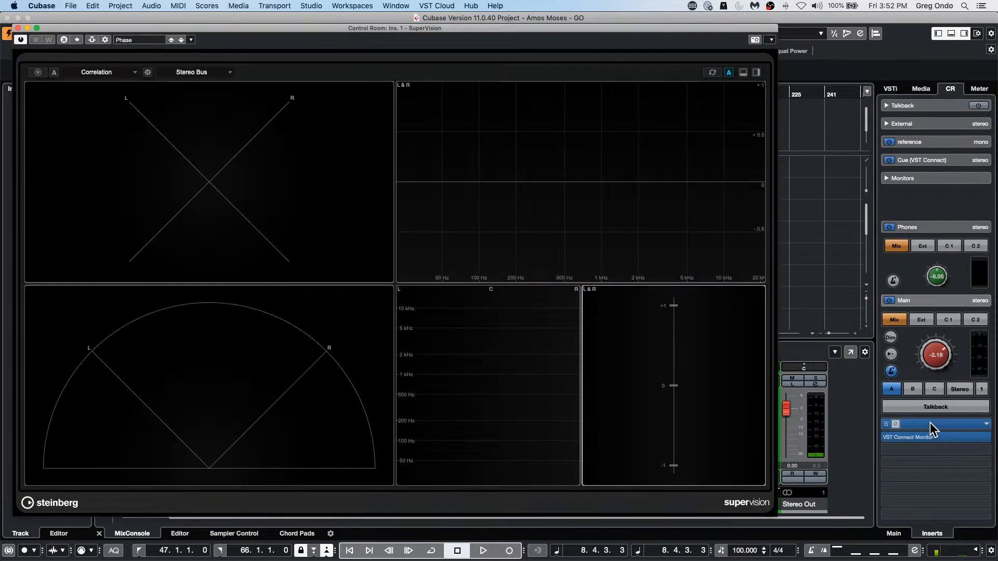
{"action": "key", "text": "space"}
{"action": "left_click", "coordinate": [138, 41]}
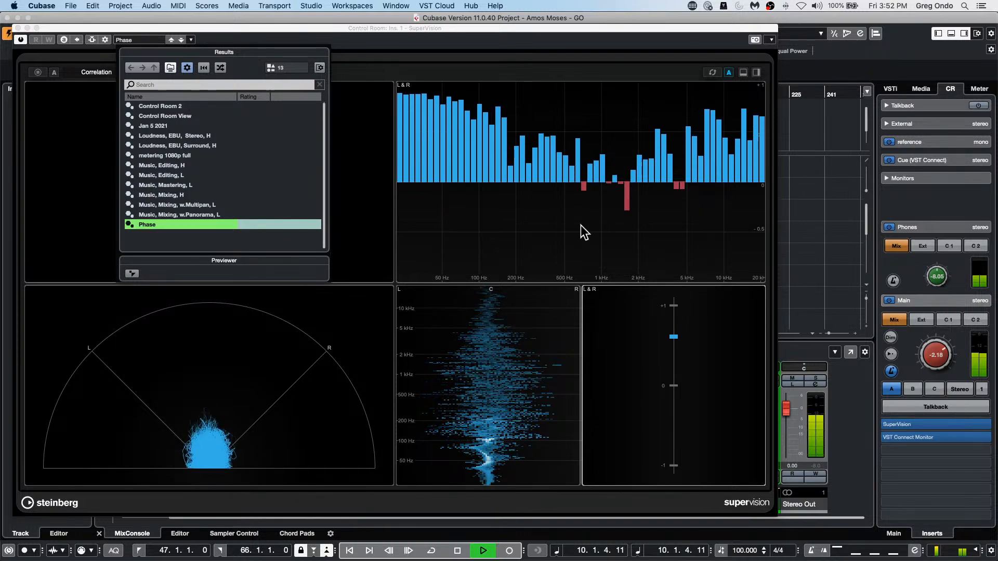
{"action": "left_click", "coordinate": [340, 210]}
Step: Change the SuperVision Panorama module to a Phasescope and stop playback
{"action": "left_click", "coordinate": [218, 404]}
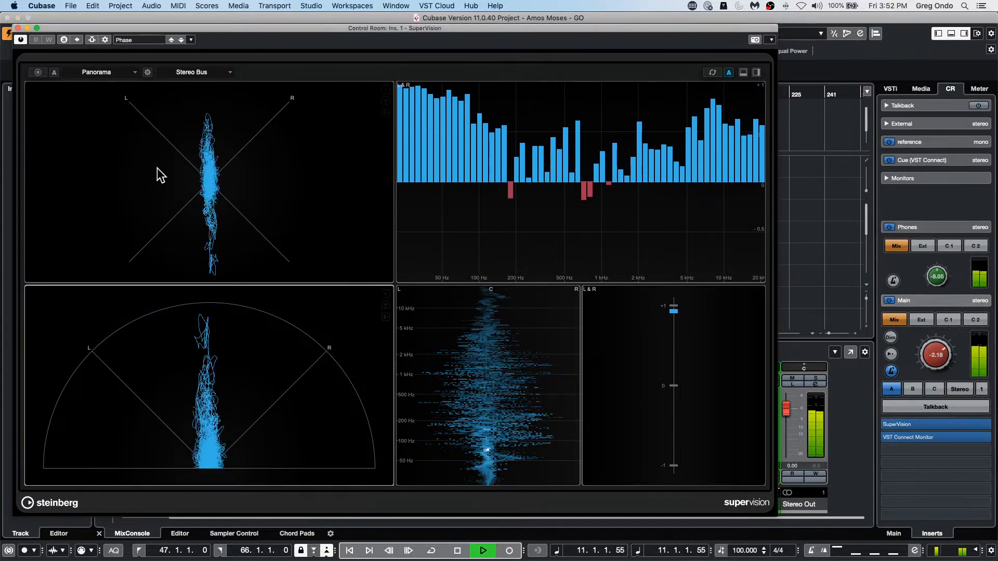
{"action": "left_click", "coordinate": [93, 71]}
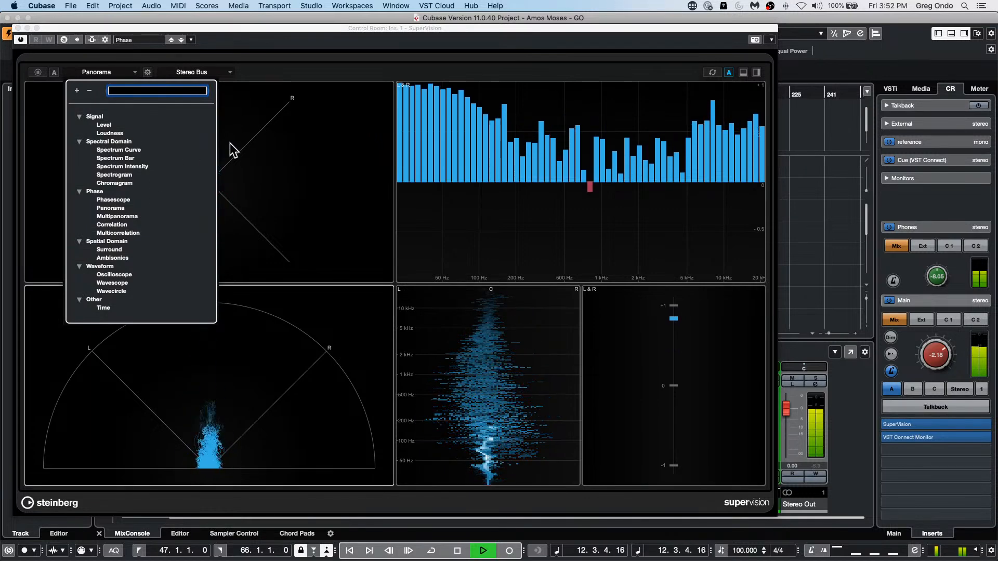
{"action": "left_click", "coordinate": [127, 198]}
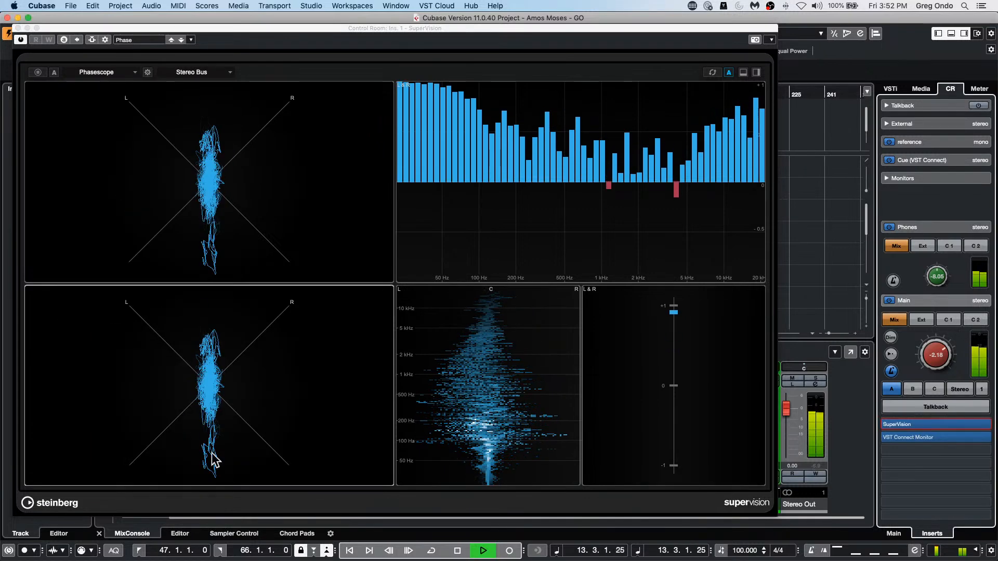
{"action": "key", "text": "space"}
Step: Select the two Phasescope modules in turn and examine the side-chain sources available for SuperVision
{"action": "left_click", "coordinate": [183, 162]}
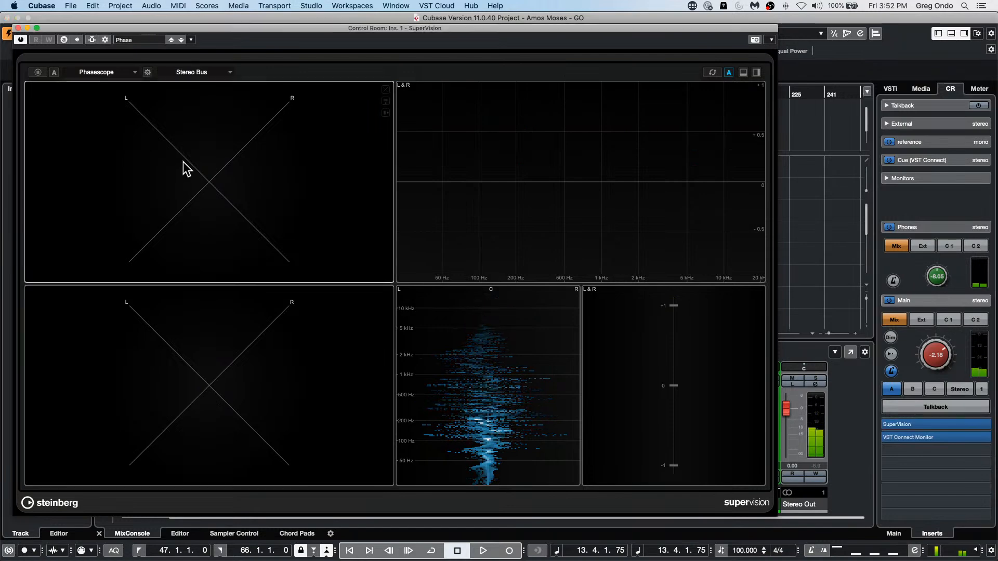
{"action": "left_click", "coordinate": [183, 313]}
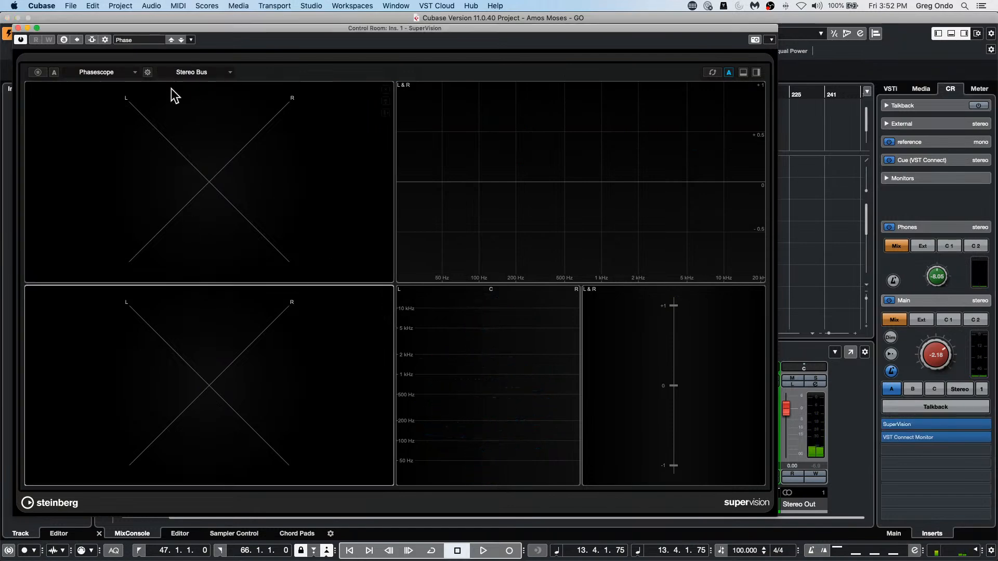
{"action": "left_click", "coordinate": [164, 169]}
{"action": "left_click", "coordinate": [251, 309]}
{"action": "left_click", "coordinate": [106, 40]}
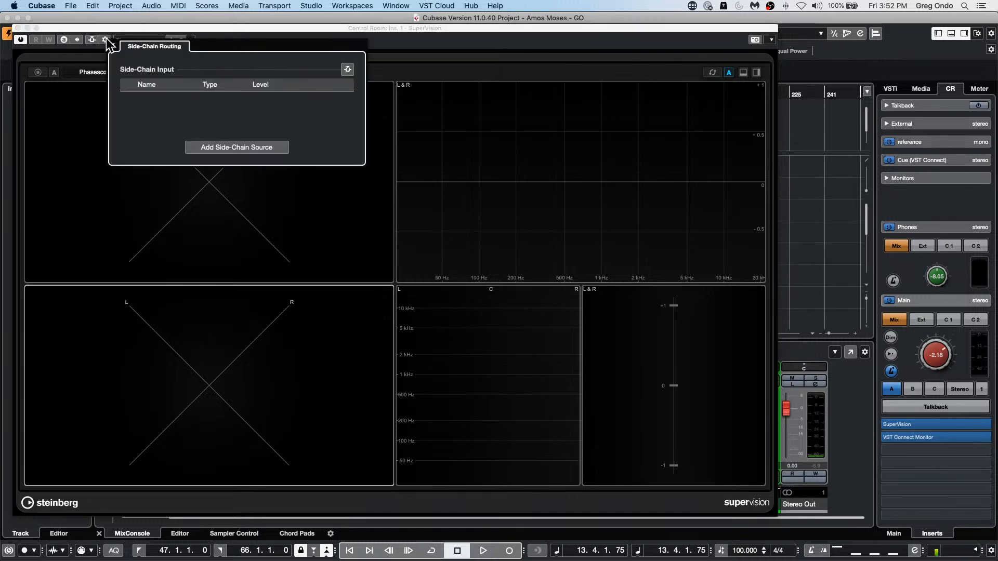
{"action": "left_click", "coordinate": [235, 143]}
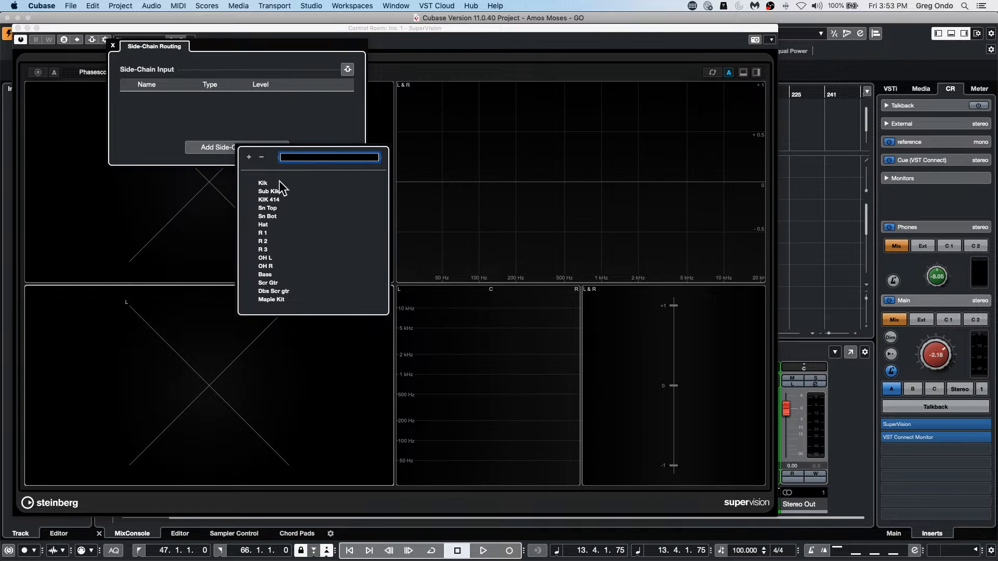
{"action": "left_click", "coordinate": [148, 196]}
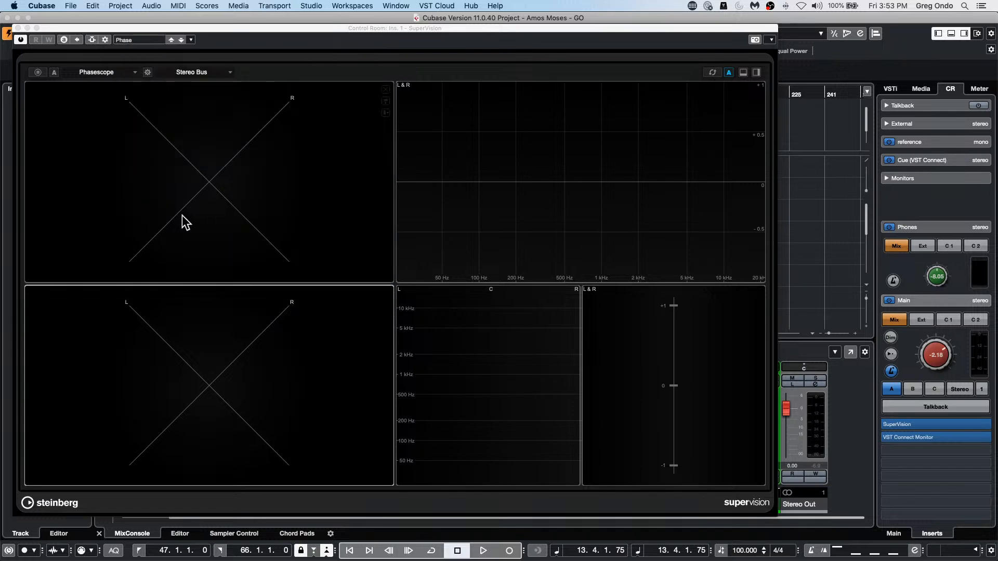
{"action": "left_click", "coordinate": [192, 166]}
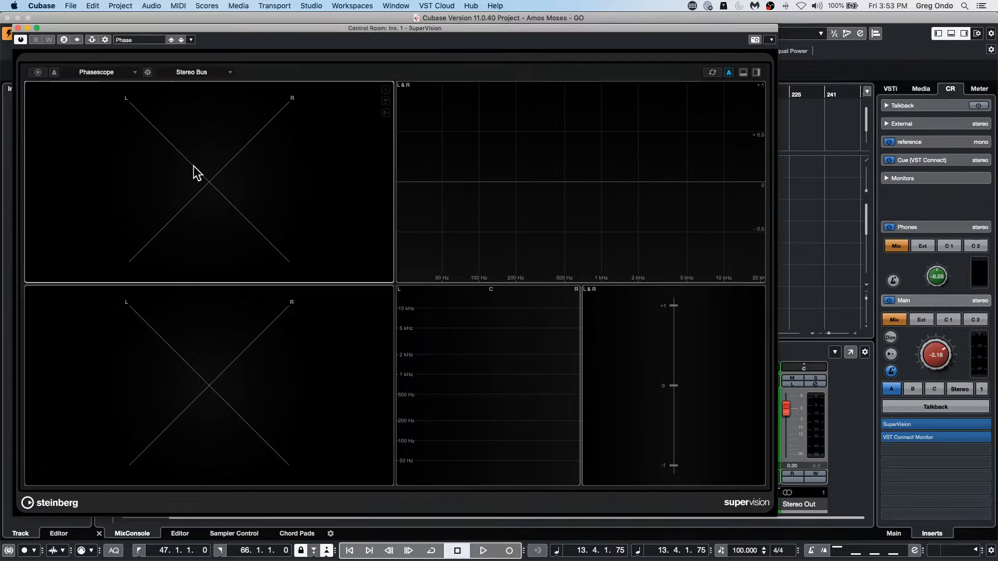
{"action": "left_click", "coordinate": [230, 73]}
{"action": "left_click", "coordinate": [132, 111]}
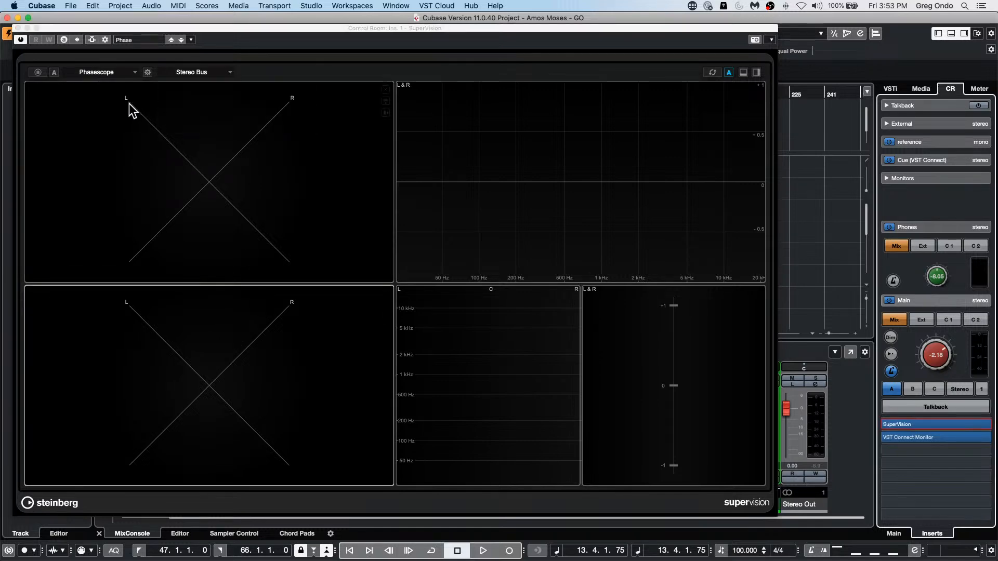
{"action": "left_click", "coordinate": [106, 40]}
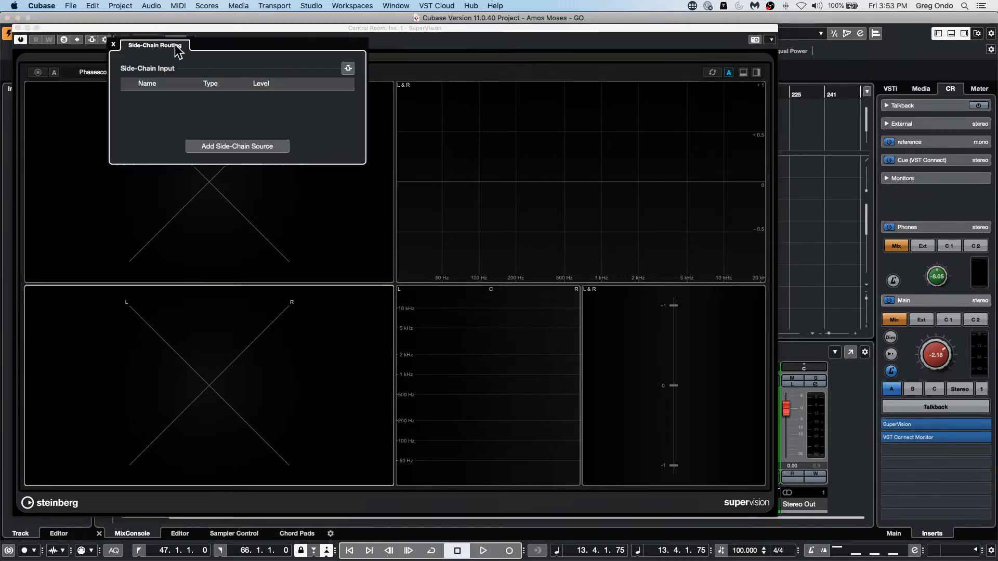
{"action": "left_click", "coordinate": [18, 27]}
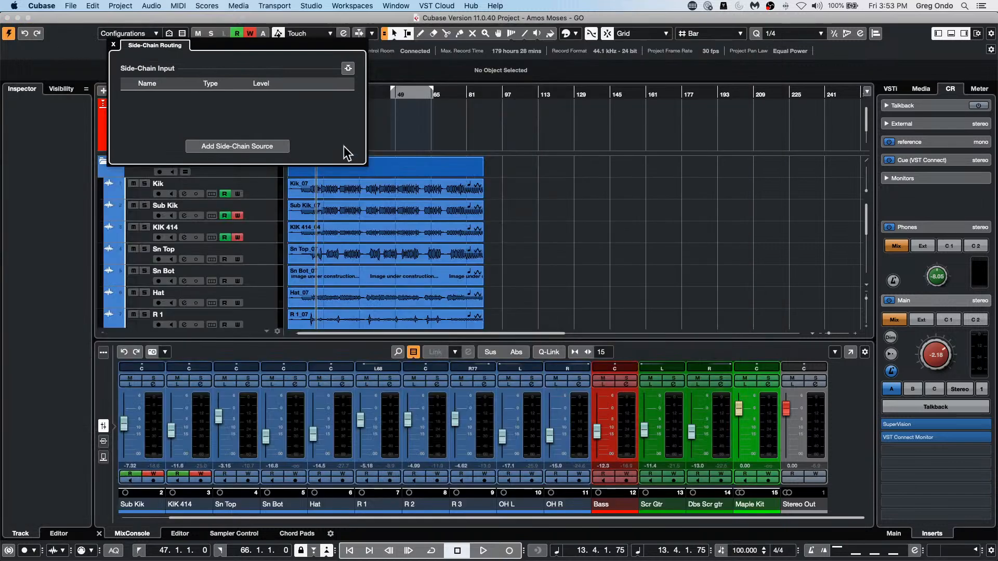
{"action": "left_click", "coordinate": [113, 45]}
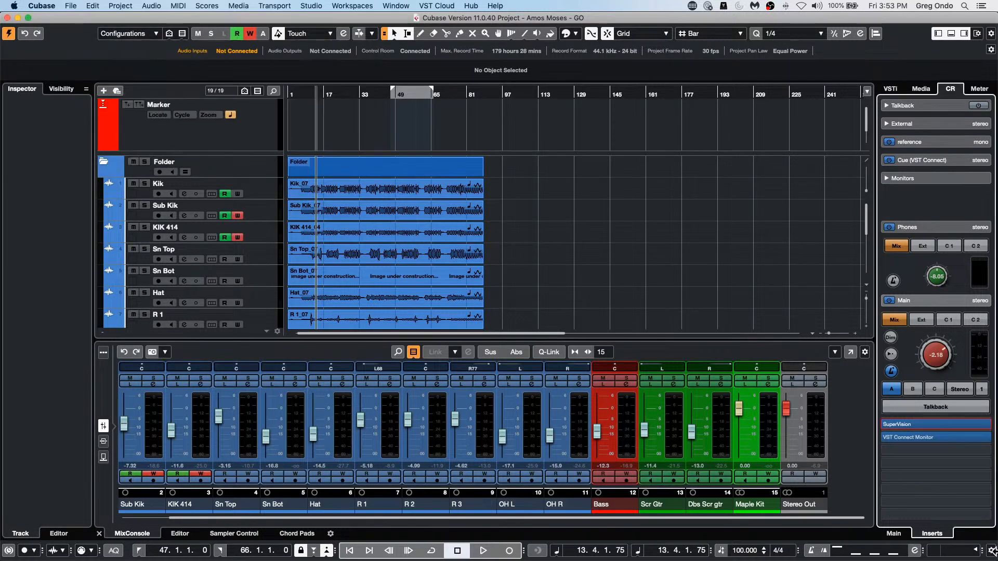
Step: Reopen SuperVision from the first Control Room insert and load the "Loudness, EBU, Stereo, H" preset
{"action": "left_click", "coordinate": [917, 425]}
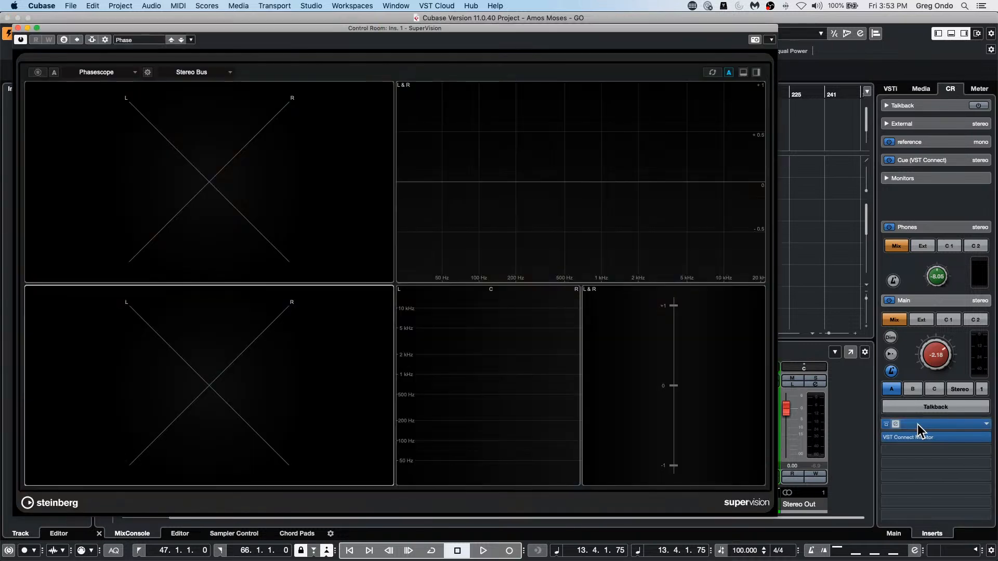
{"action": "left_click", "coordinate": [150, 41]}
{"action": "left_click", "coordinate": [388, 148]}
{"action": "left_click", "coordinate": [141, 40]}
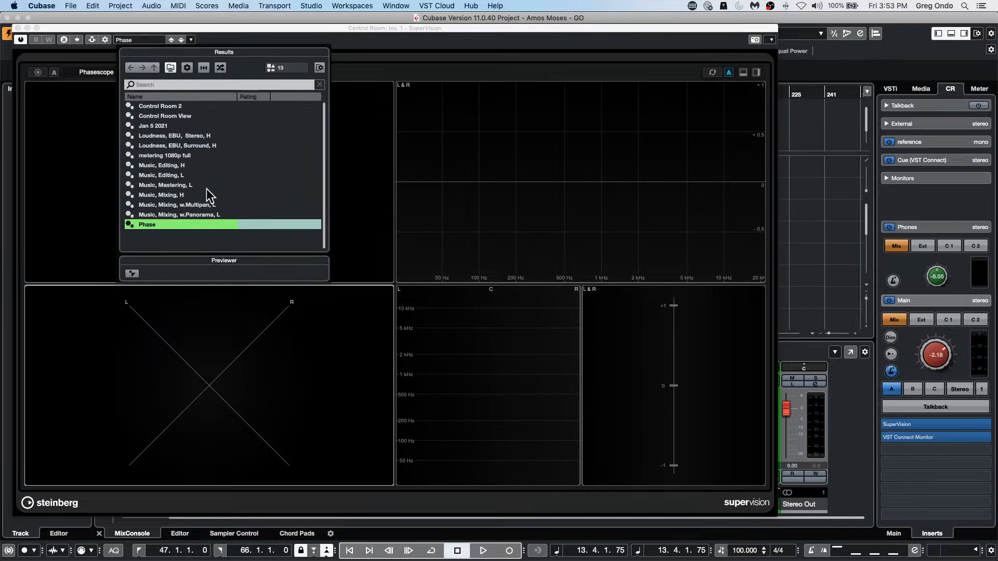
{"action": "left_click", "coordinate": [198, 136]}
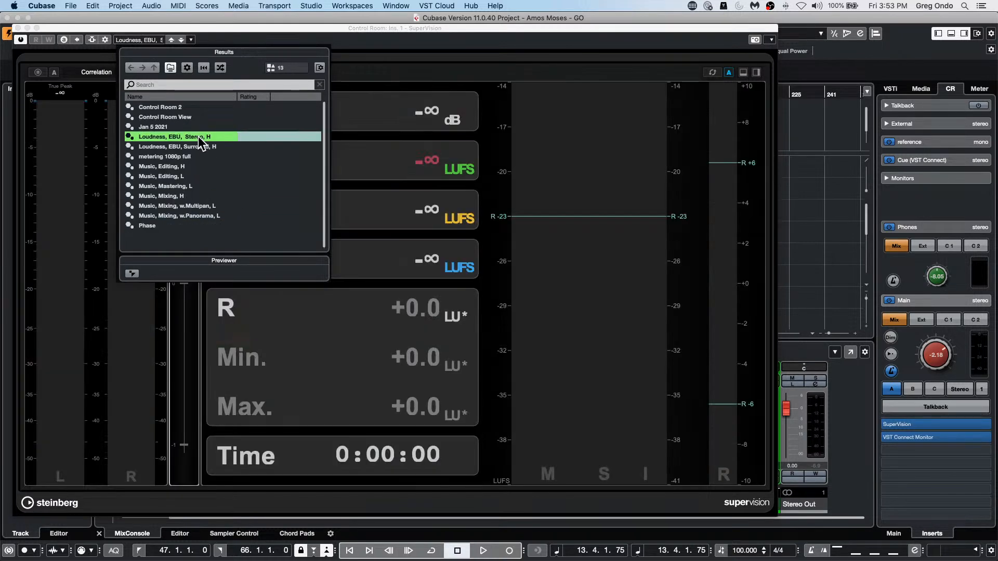
{"action": "left_click", "coordinate": [534, 184]}
Step: Turn off SuperVision's automatic value reset and close the plug-in window
{"action": "left_click", "coordinate": [108, 71]}
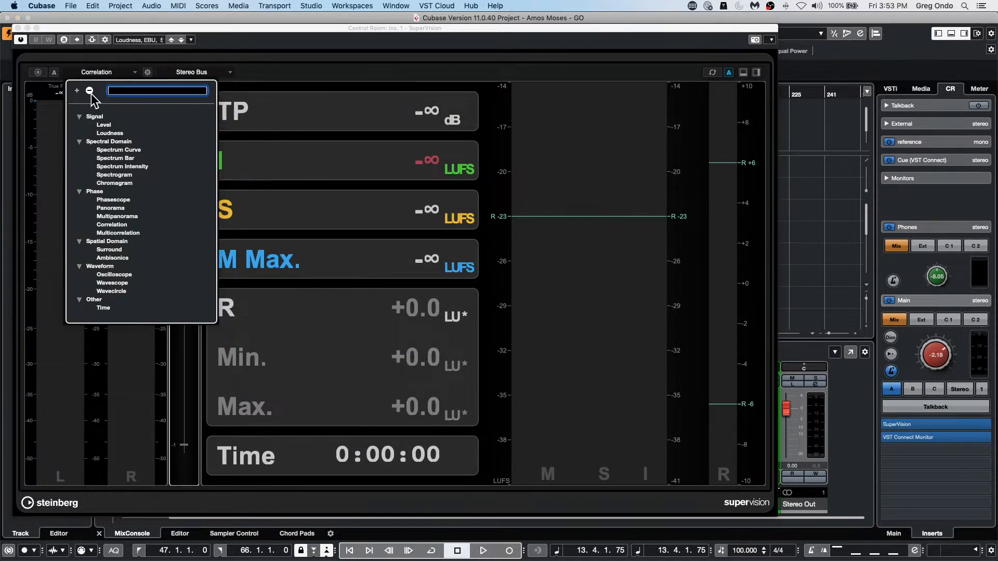
{"action": "left_click", "coordinate": [729, 70]}
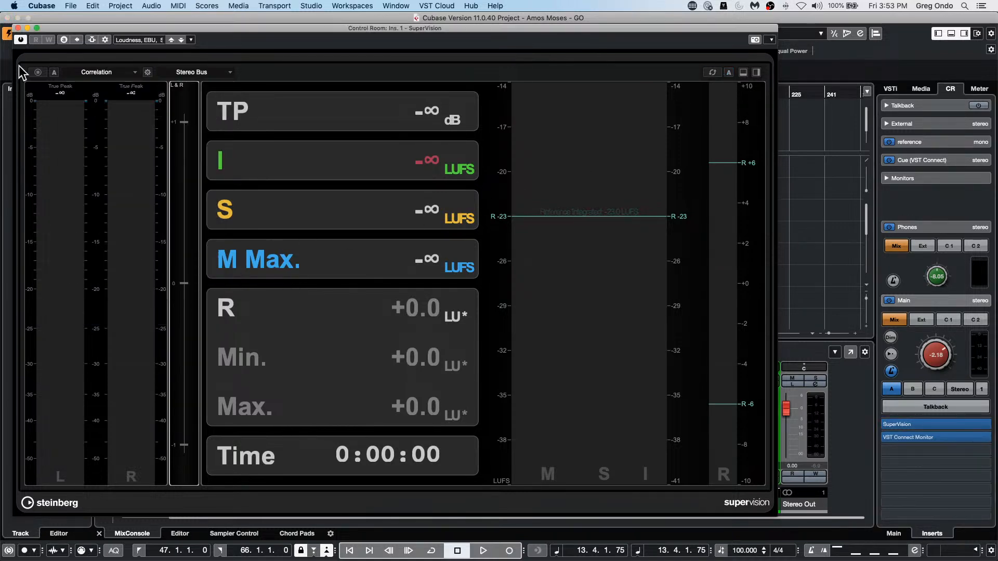
{"action": "left_click", "coordinate": [18, 27]}
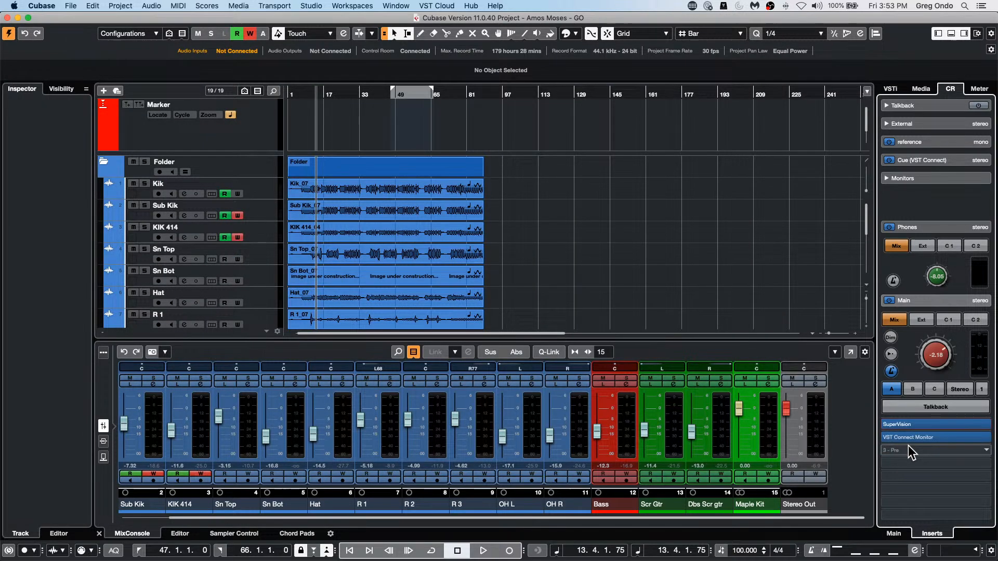
Step: Add a second SuperVision analyzer to the third Control Room insert slot
{"action": "left_click", "coordinate": [909, 450]}
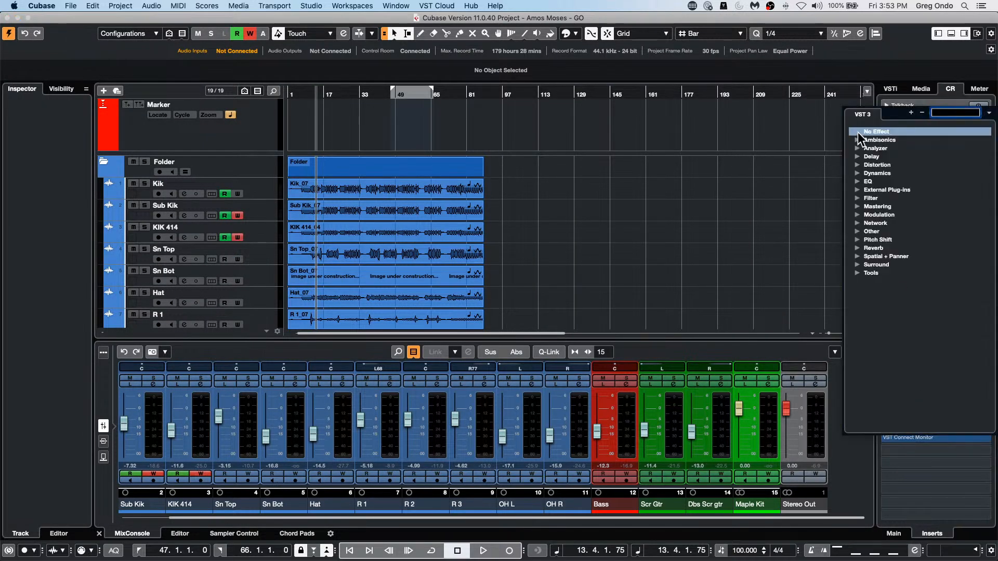
{"action": "left_click", "coordinate": [858, 148]}
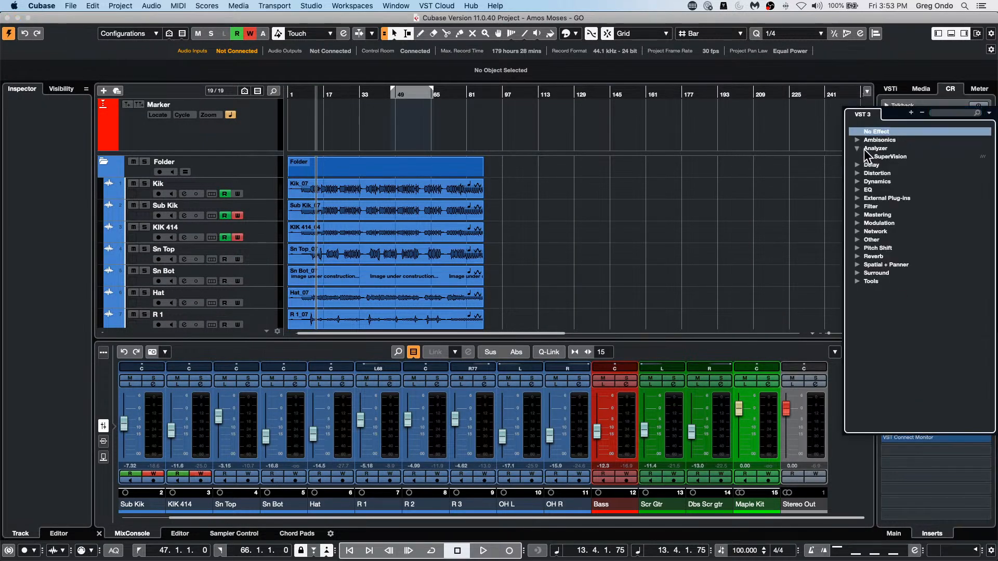
{"action": "left_click", "coordinate": [881, 156]}
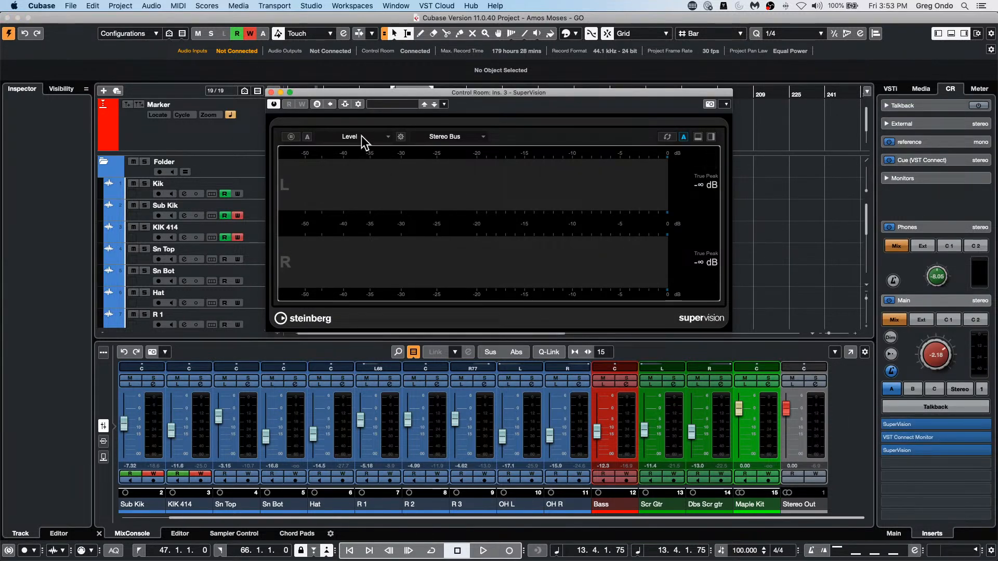
Step: Set the new SuperVision's module to Spectrum Bar and play the project briefly to check the display
{"action": "left_click", "coordinate": [364, 138]}
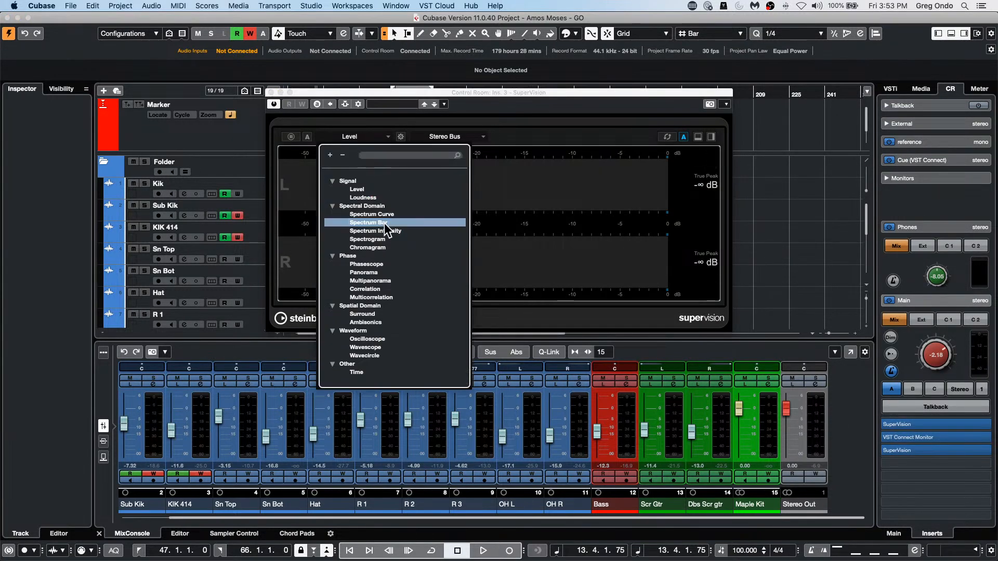
{"action": "left_click", "coordinate": [385, 223]}
{"action": "key", "text": "space"}
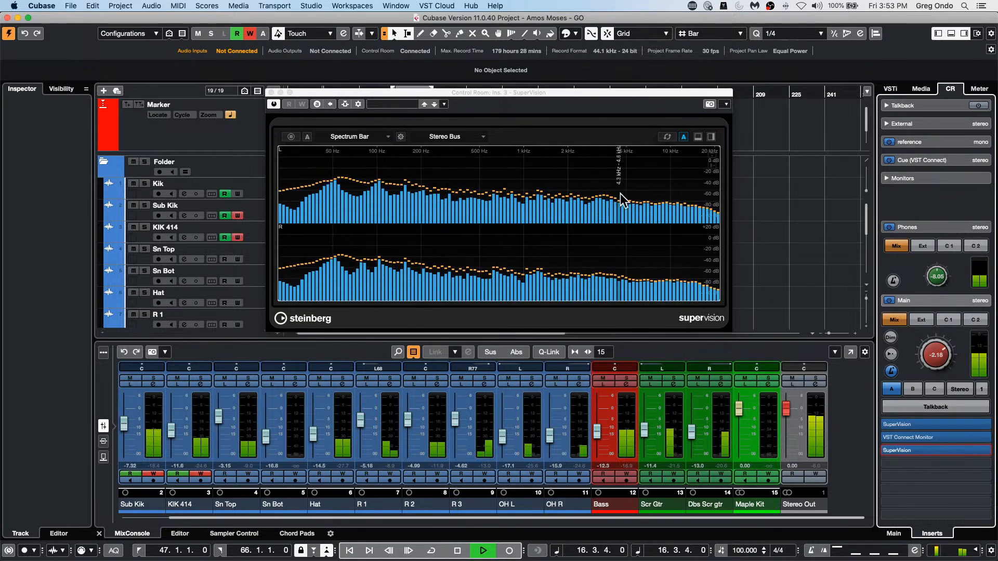
{"action": "key", "text": "space"}
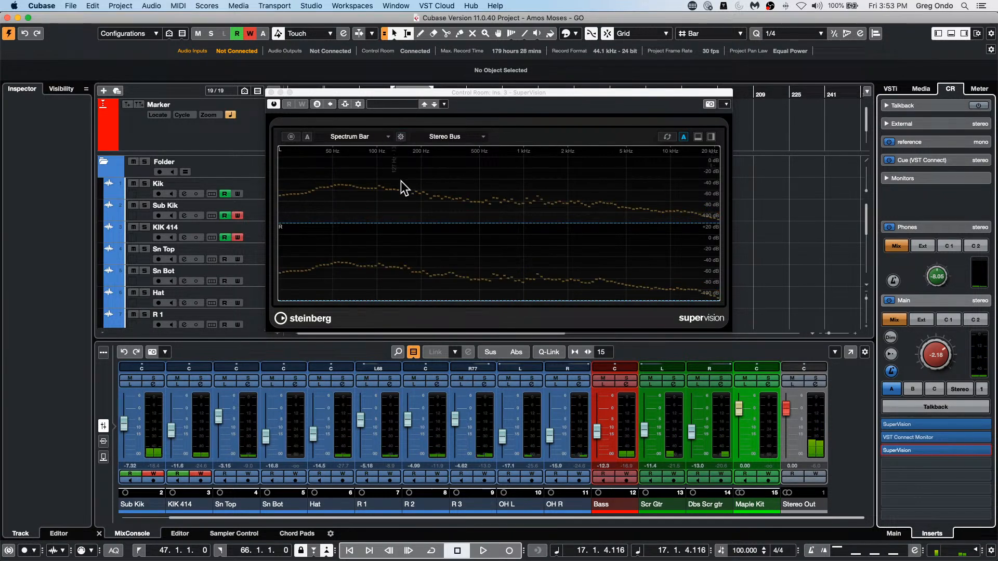
Step: Split the SuperVision display into two stacked modules, start playback and set the lower module to Spectrum Bar
{"action": "left_click", "coordinate": [697, 136]}
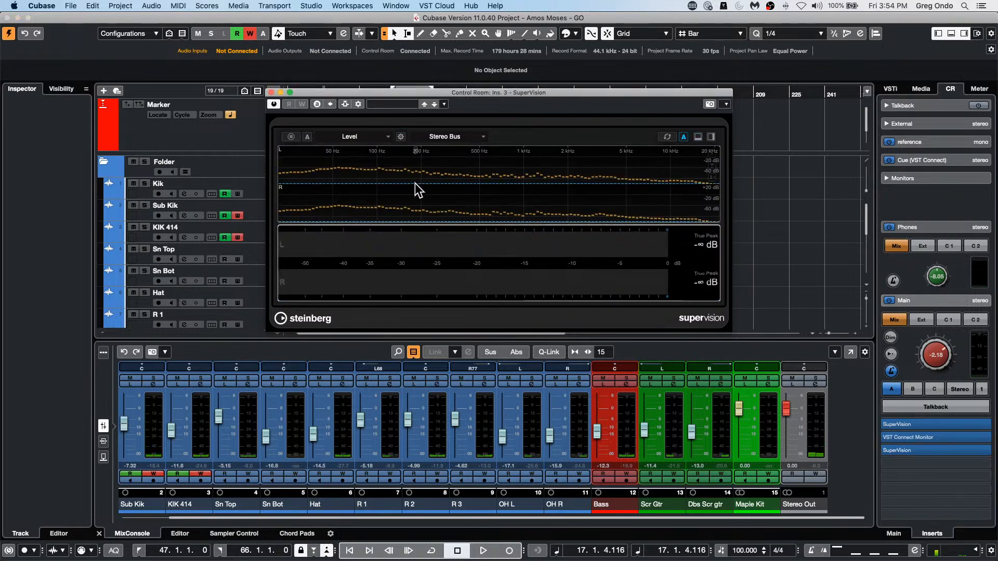
{"action": "key", "text": "space"}
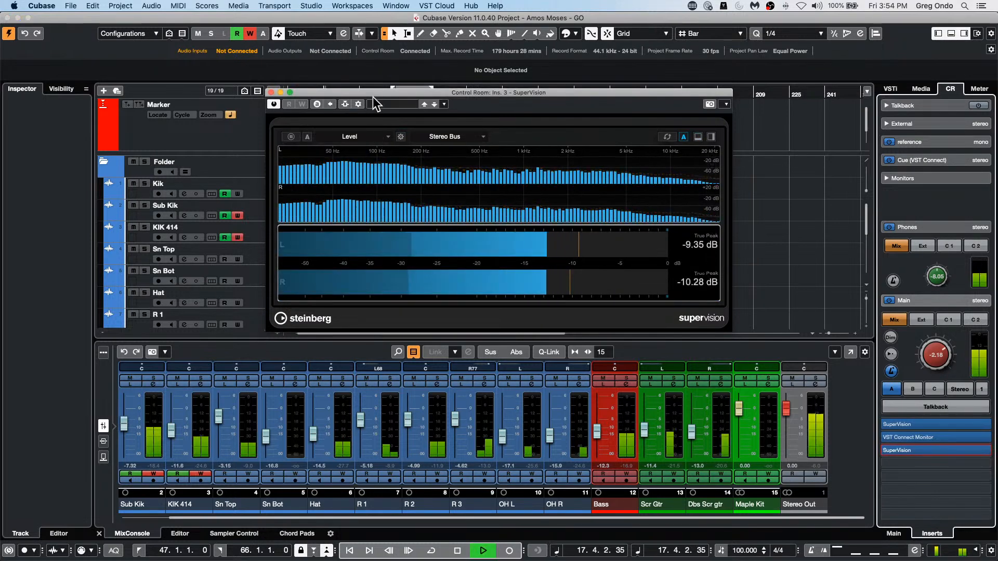
{"action": "left_click", "coordinate": [353, 133]}
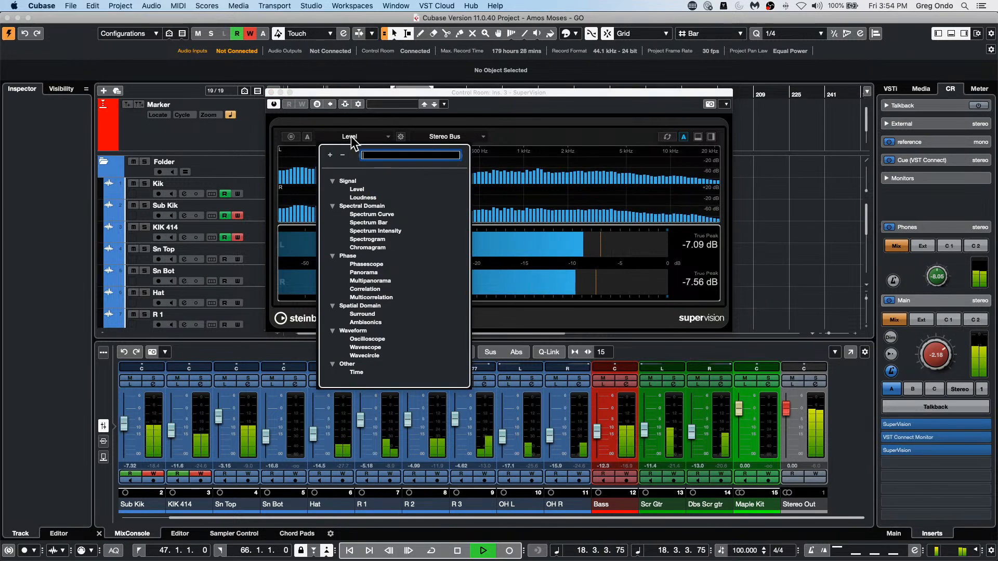
{"action": "left_click", "coordinate": [384, 222]}
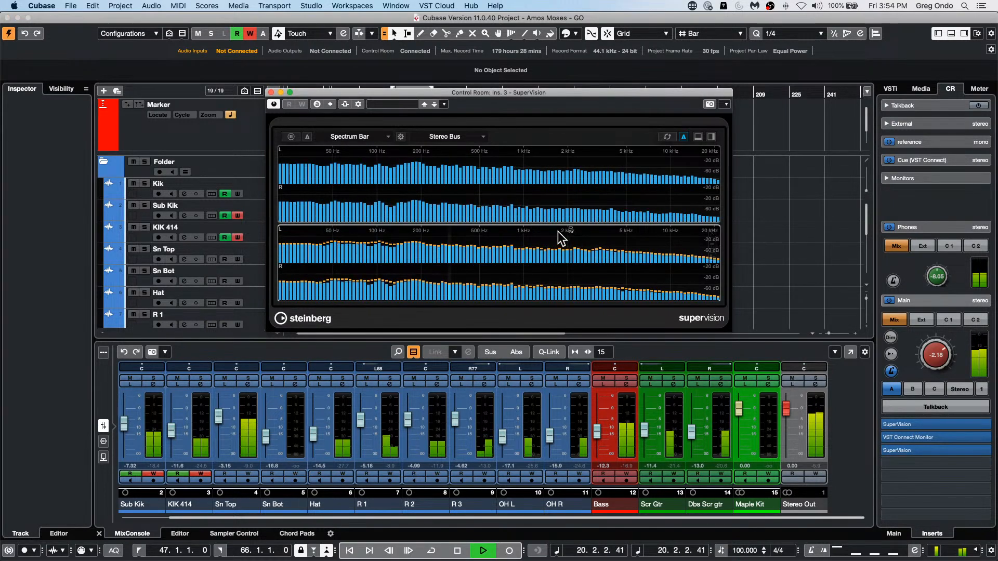
Step: Add the Kik track as a side-chain source for the SuperVision in the third Control Room insert slot
{"action": "left_click", "coordinate": [450, 135]}
{"action": "left_click", "coordinate": [350, 263]}
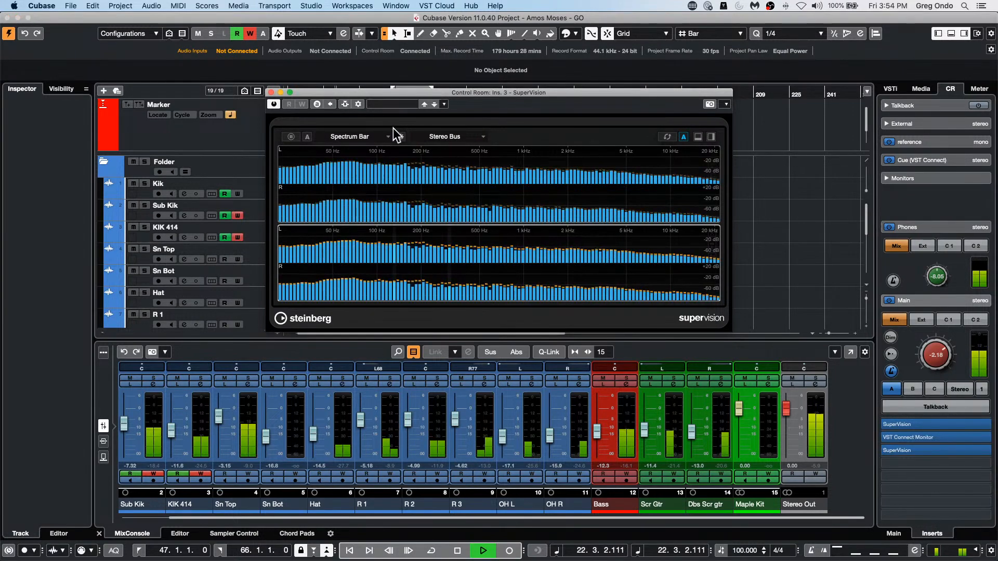
{"action": "left_click", "coordinate": [358, 104]}
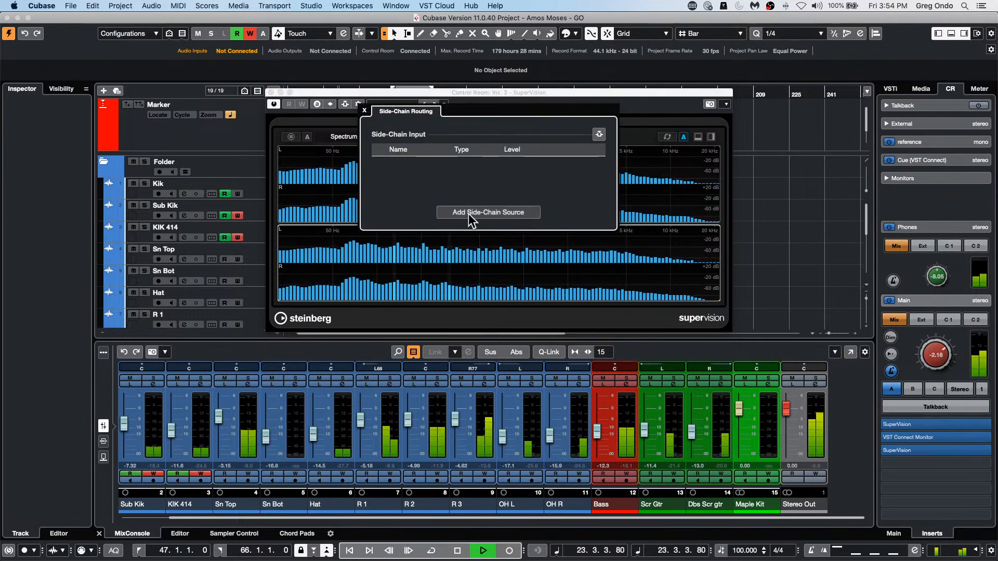
{"action": "left_click", "coordinate": [493, 212]}
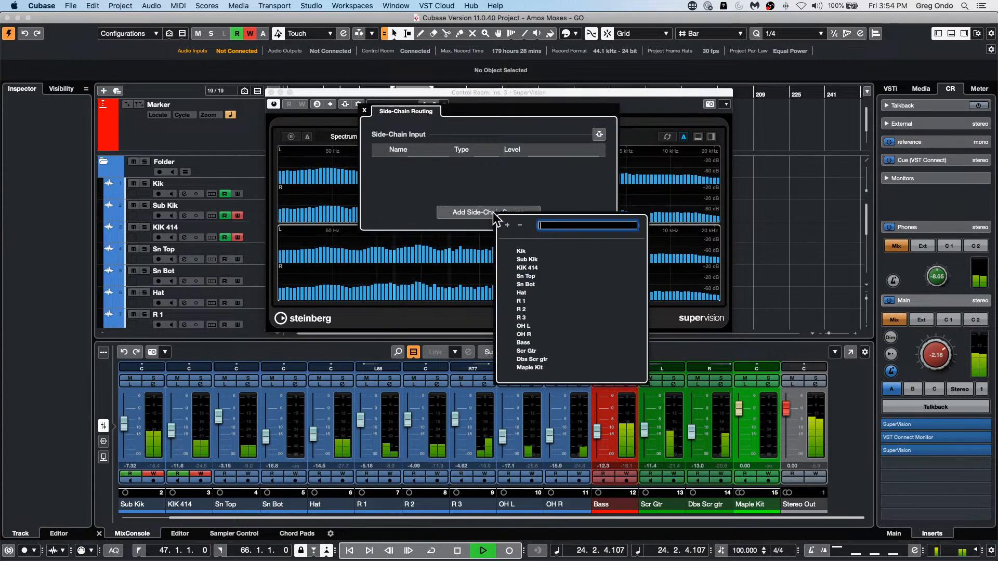
{"action": "left_click", "coordinate": [521, 252]}
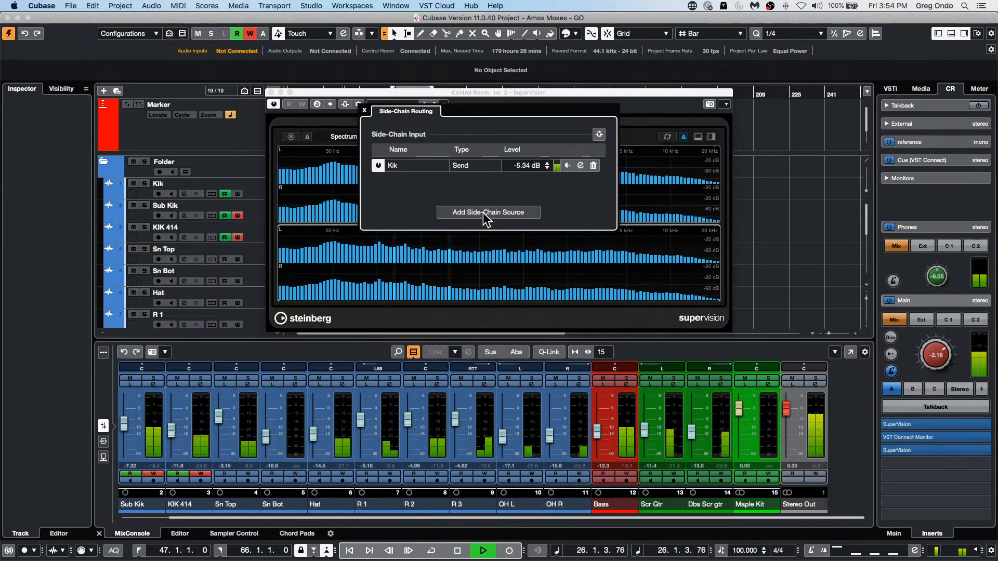
{"action": "left_click", "coordinate": [364, 110]}
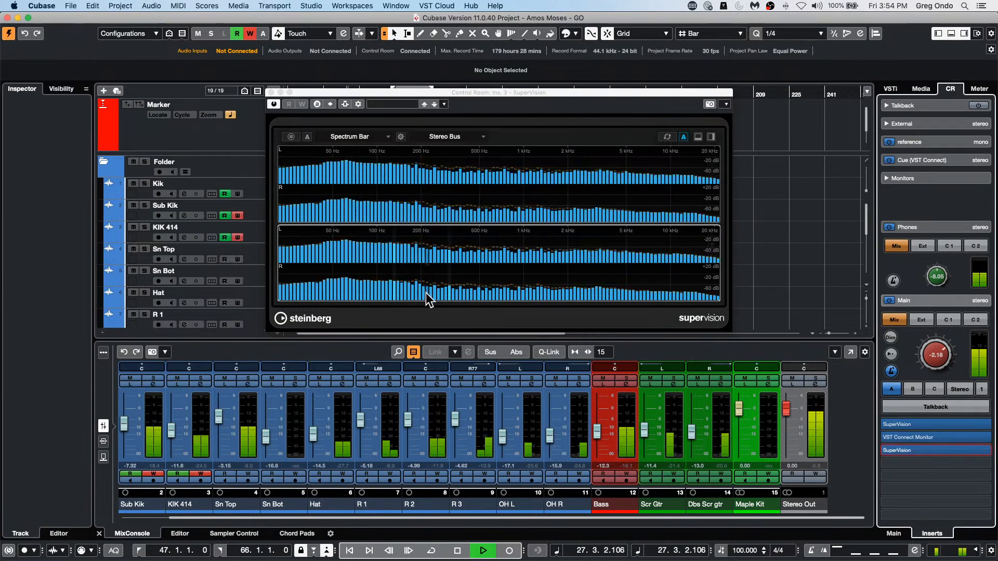
{"action": "left_click", "coordinate": [435, 264]}
{"action": "left_click", "coordinate": [459, 136]}
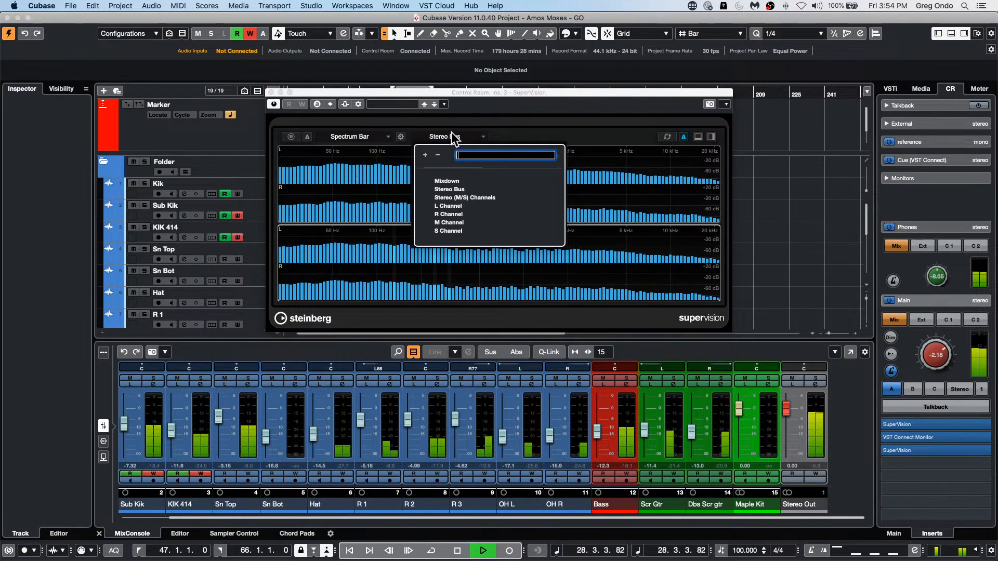
{"action": "left_click", "coordinate": [393, 285]}
{"action": "left_click", "coordinate": [390, 263]}
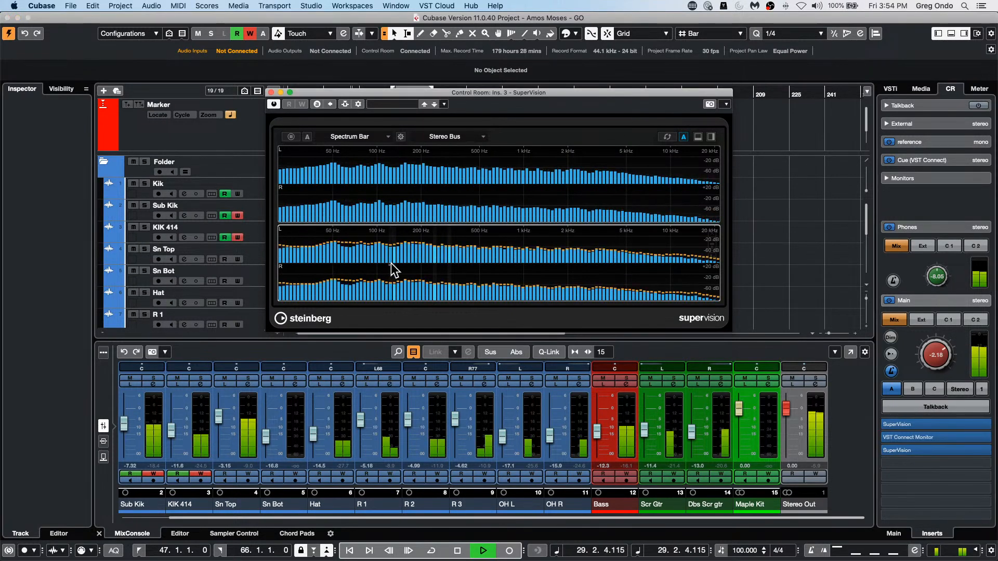
{"action": "left_click", "coordinate": [345, 104]}
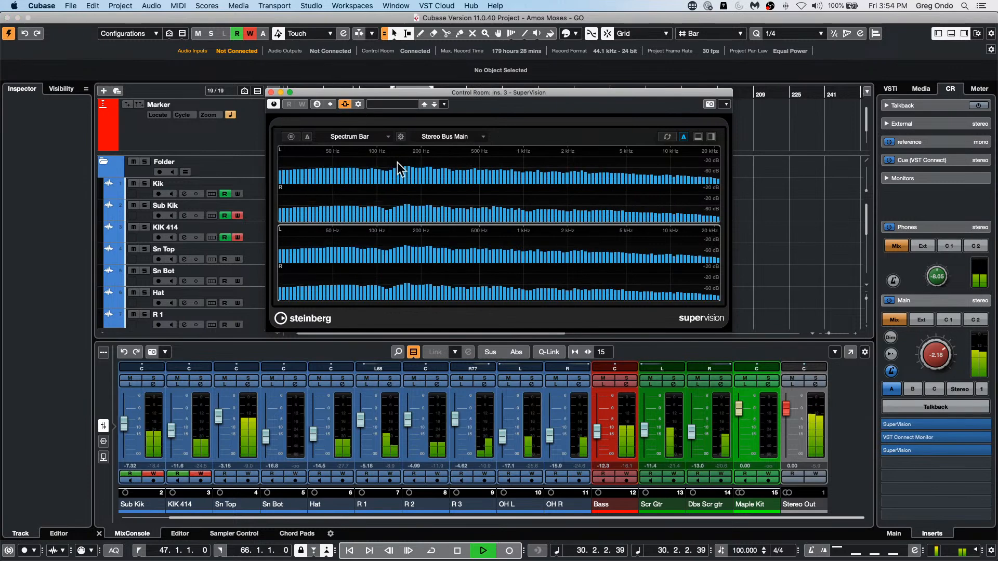
{"action": "left_click", "coordinate": [476, 136]}
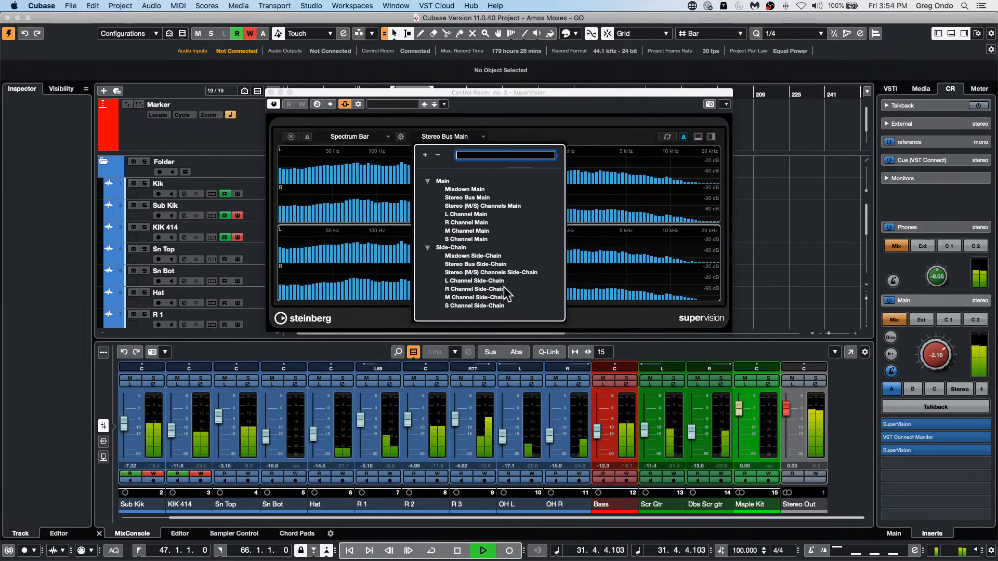
{"action": "left_click", "coordinate": [498, 254]}
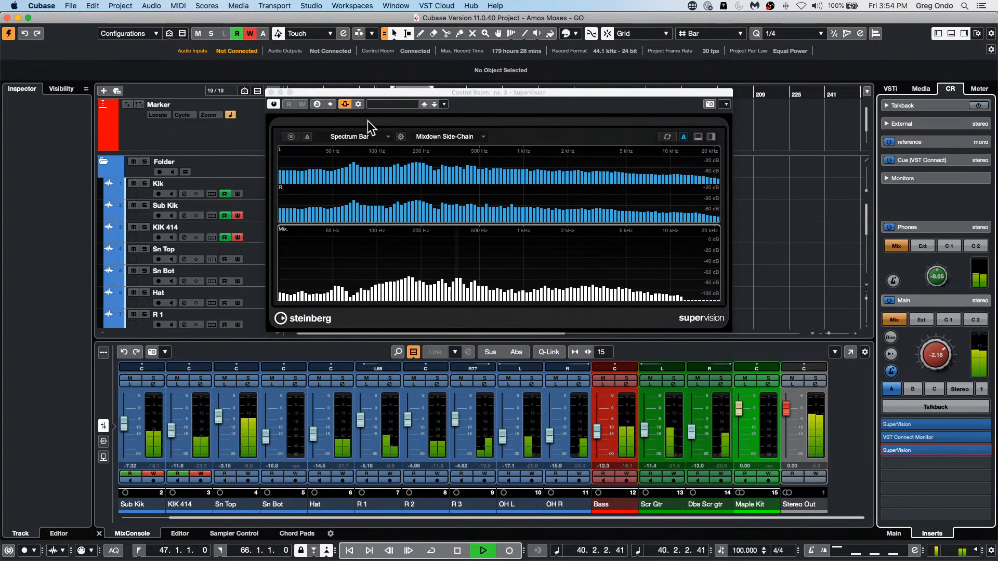
Step: Switch both SuperVision modules to Phasescope and enlarge the plug-in window
{"action": "left_click", "coordinate": [366, 136]}
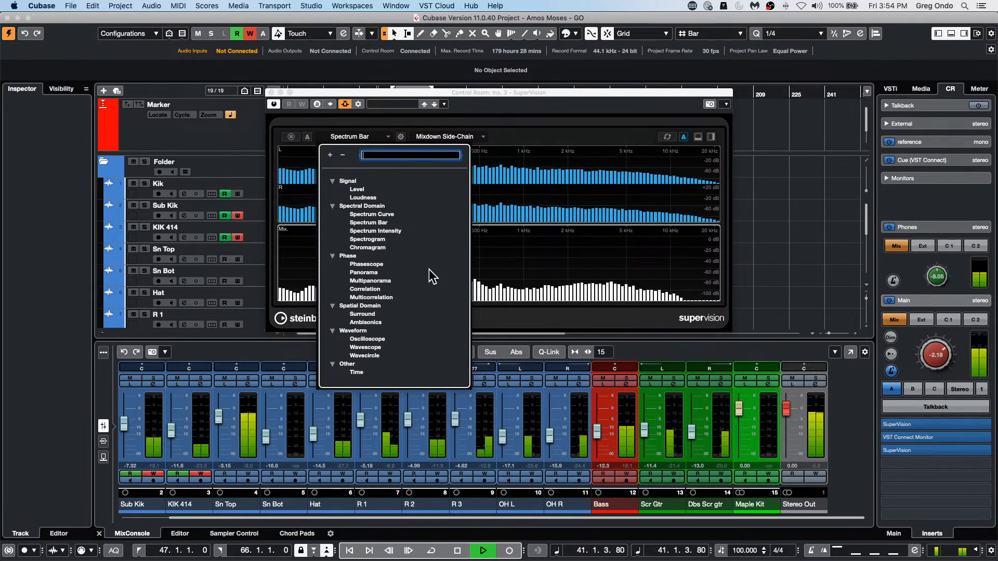
{"action": "left_click", "coordinate": [373, 264]}
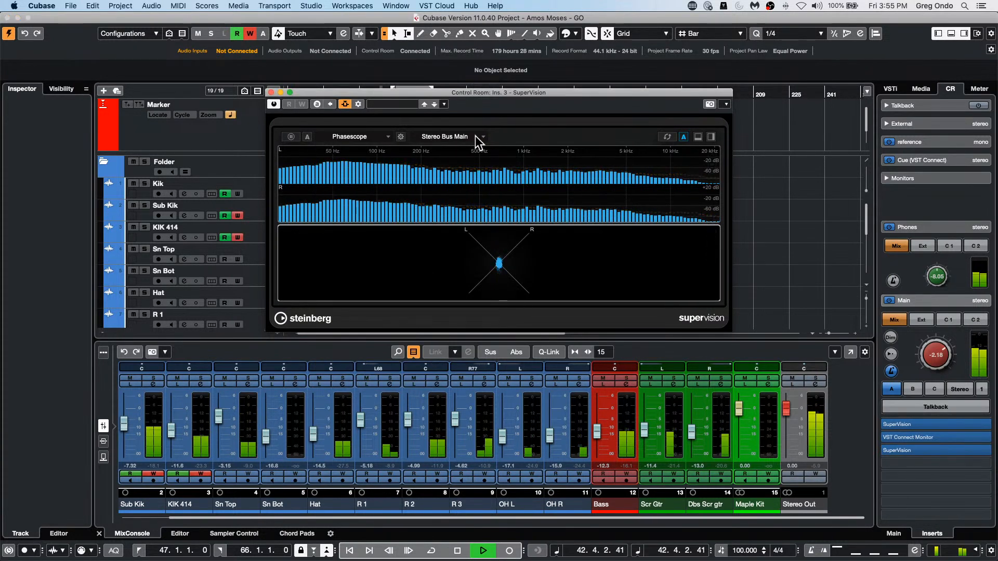
{"action": "left_click", "coordinate": [418, 180]}
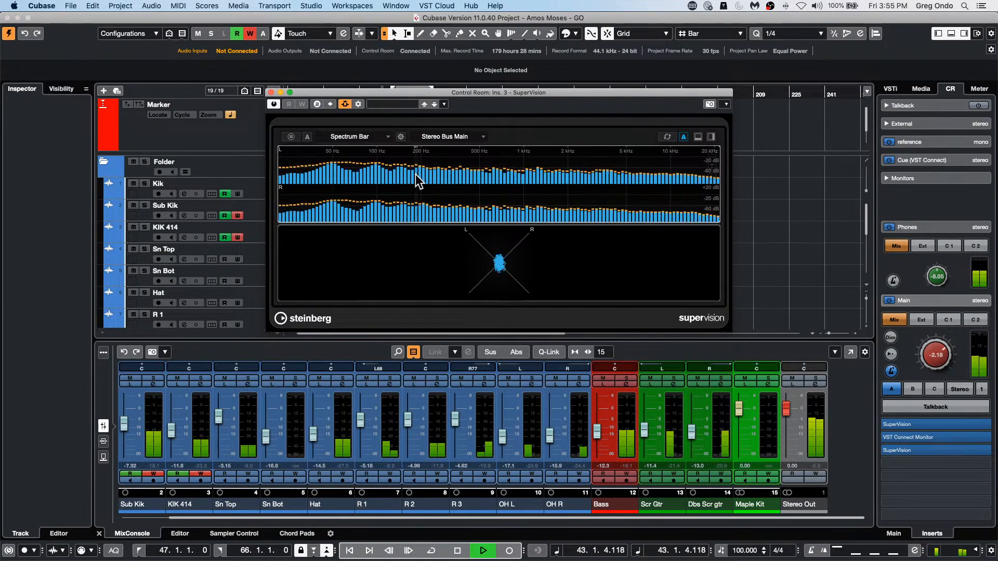
{"action": "left_click", "coordinate": [359, 136]}
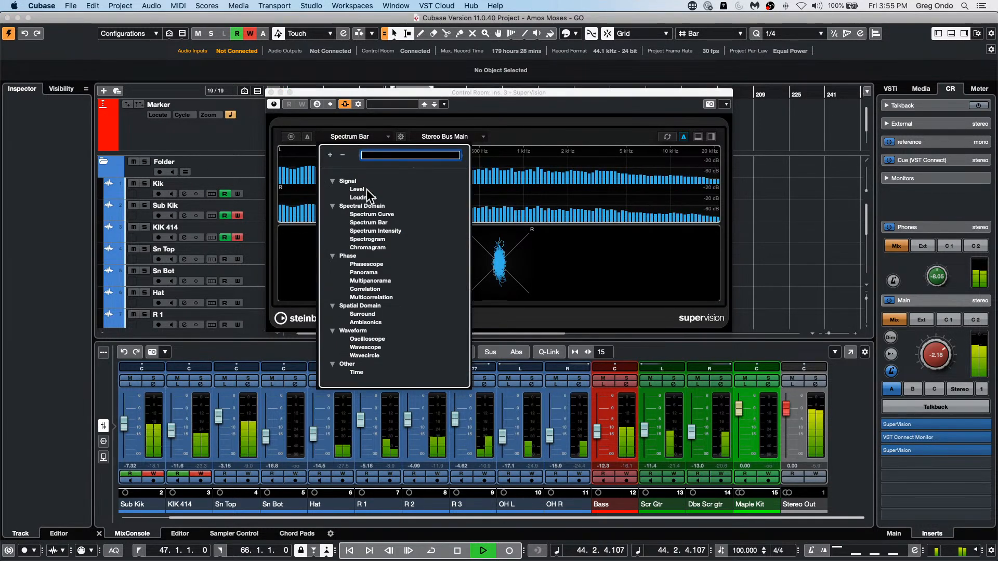
{"action": "left_click", "coordinate": [368, 263]}
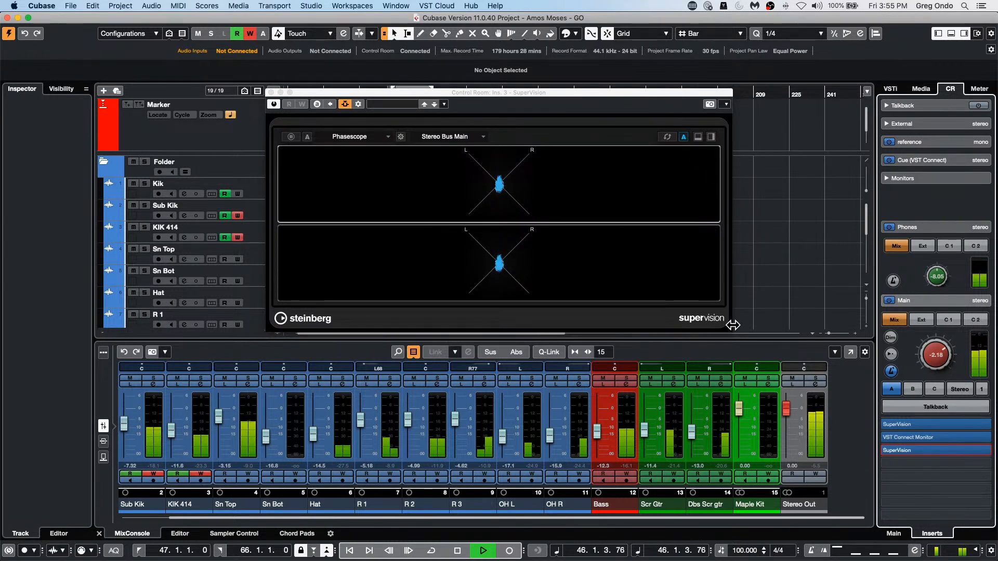
{"action": "left_click_drag", "start_coordinate": [731, 329], "coordinate": [582, 381]}
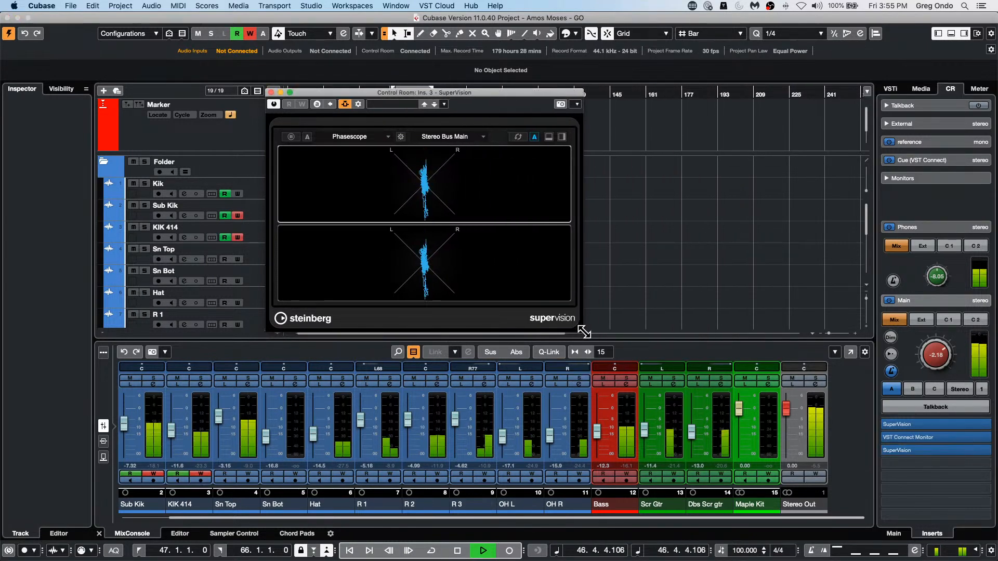
{"action": "left_click_drag", "start_coordinate": [583, 331], "coordinate": [737, 471]}
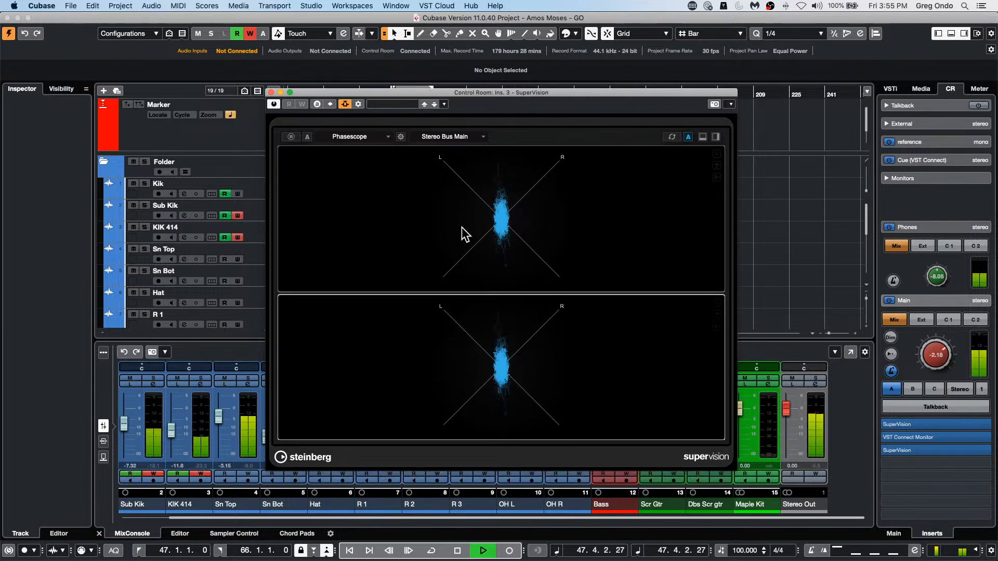
{"action": "left_click", "coordinate": [464, 136]}
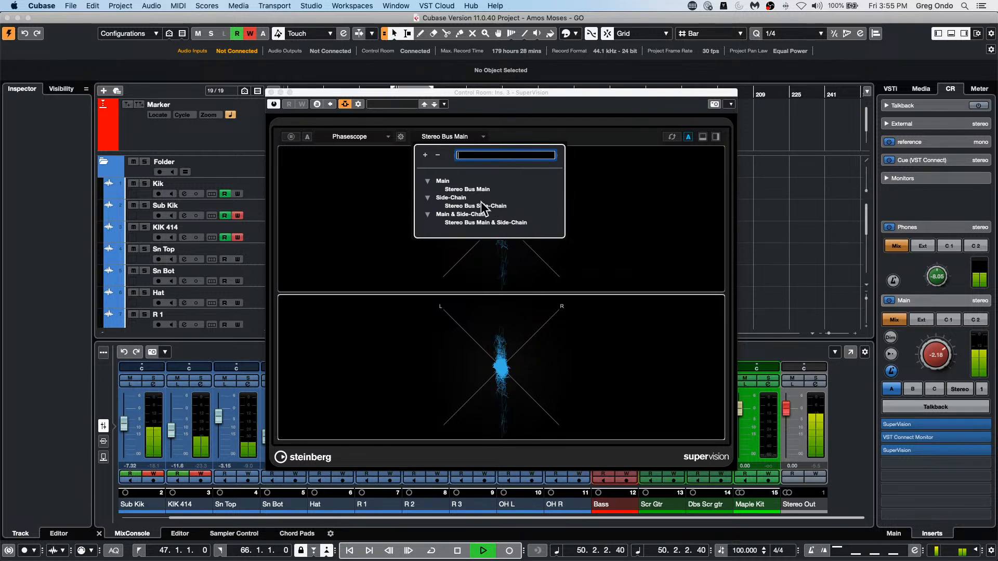
{"action": "left_click", "coordinate": [481, 206]}
{"action": "left_click", "coordinate": [471, 137]}
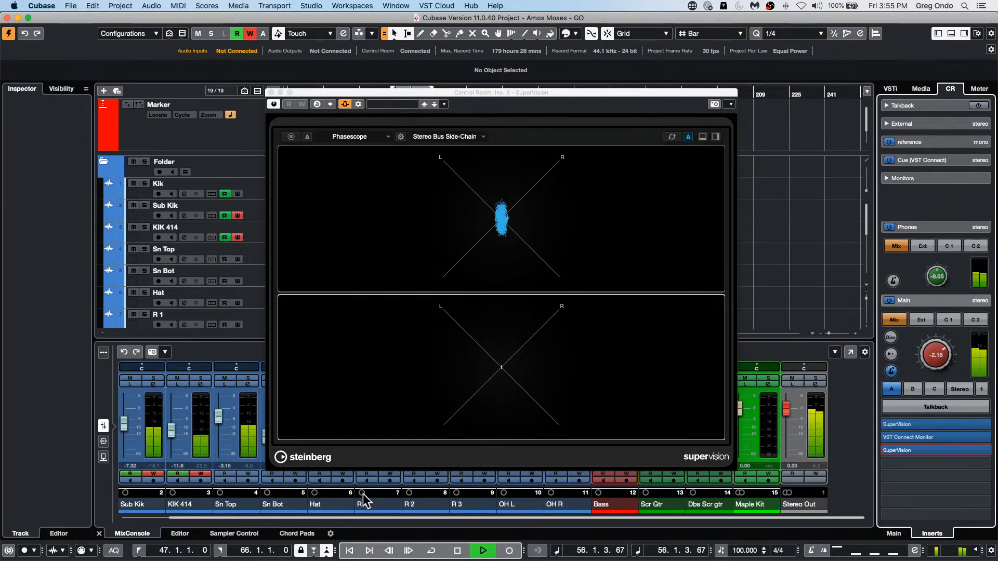
{"action": "key", "text": "space"}
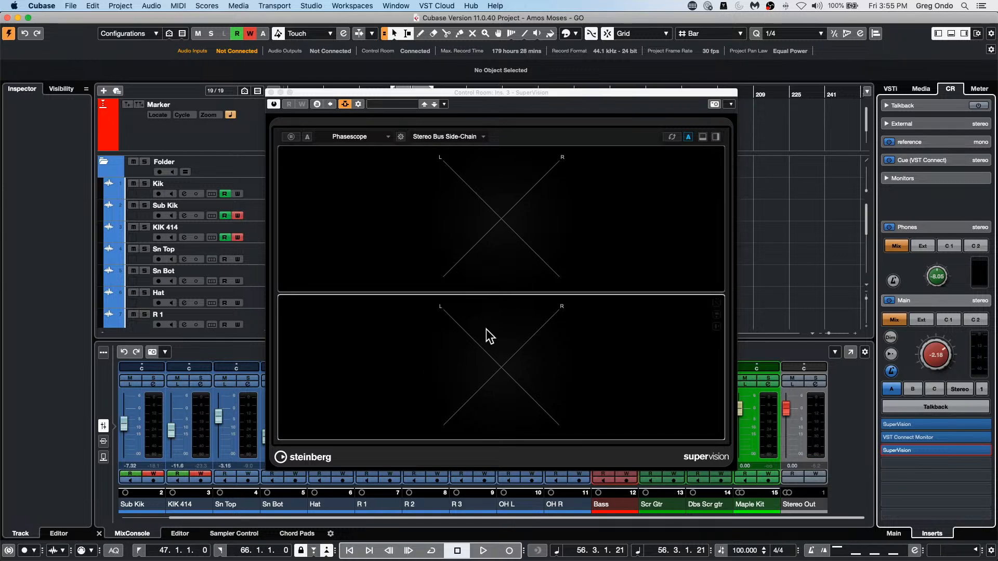
Step: Switch both the lower and upper SuperVision modules to Level and start playback
{"action": "left_click", "coordinate": [368, 367]}
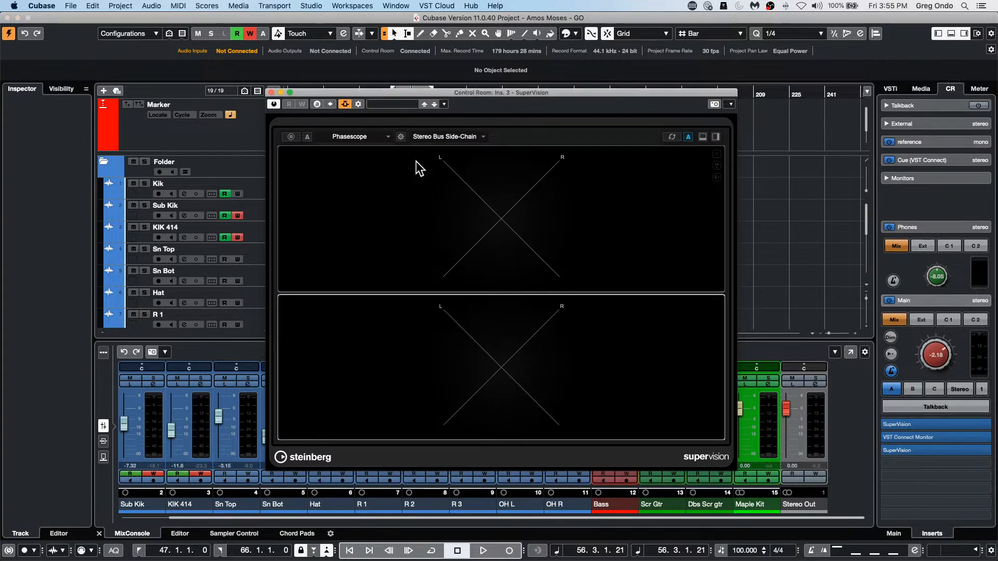
{"action": "left_click", "coordinate": [356, 137]}
{"action": "left_click", "coordinate": [357, 189]}
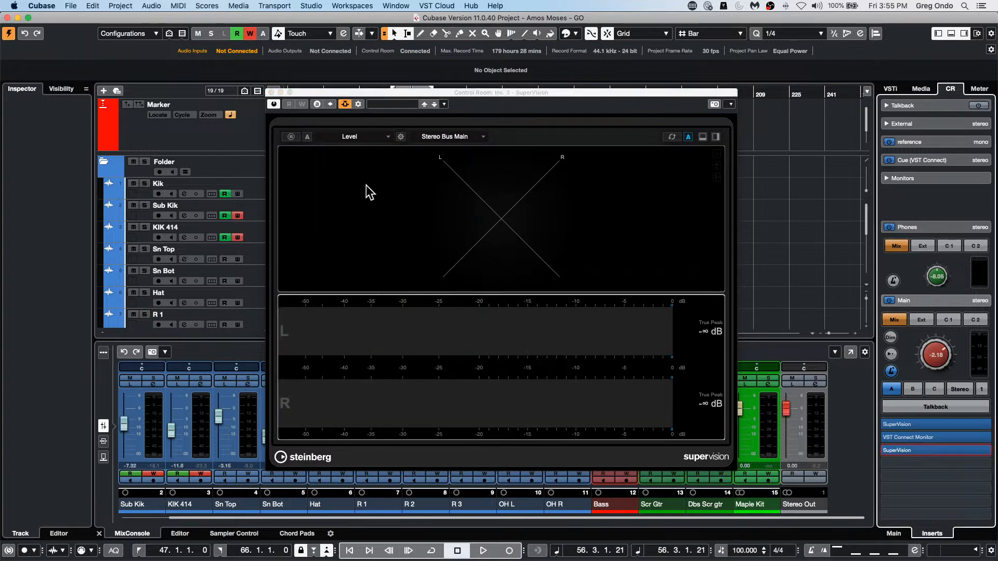
{"action": "left_click", "coordinate": [431, 279]}
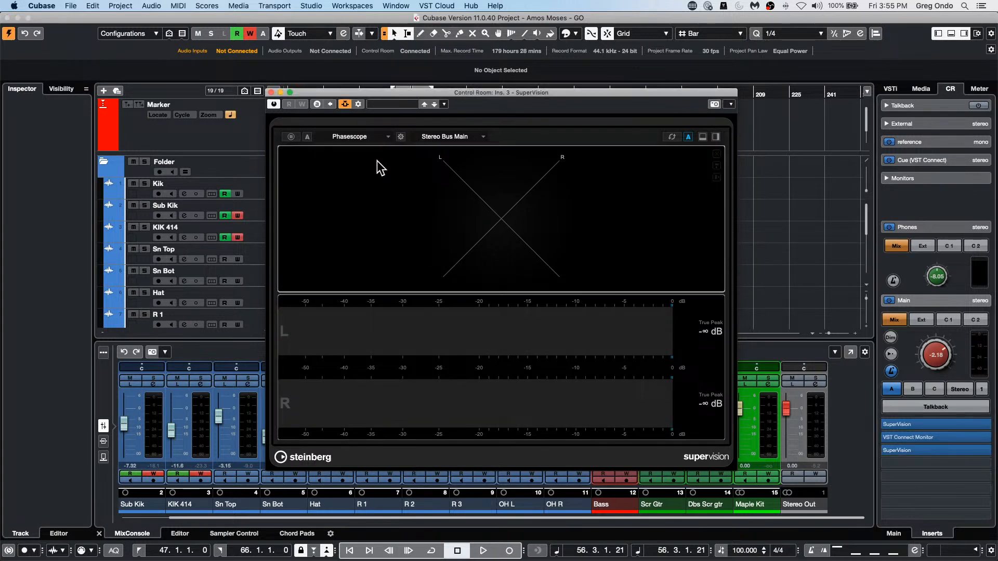
{"action": "left_click", "coordinate": [438, 137]}
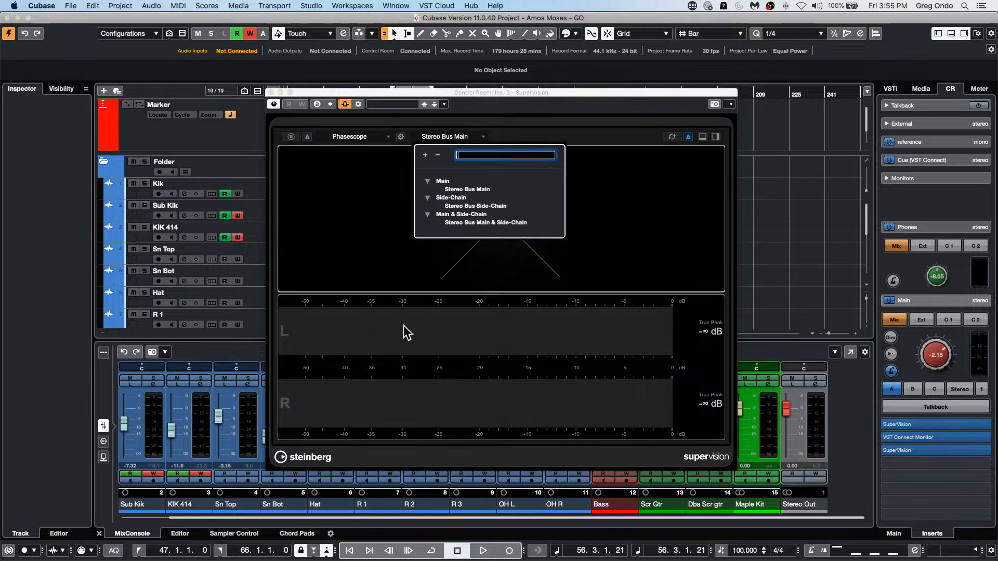
{"action": "left_click", "coordinate": [437, 390]}
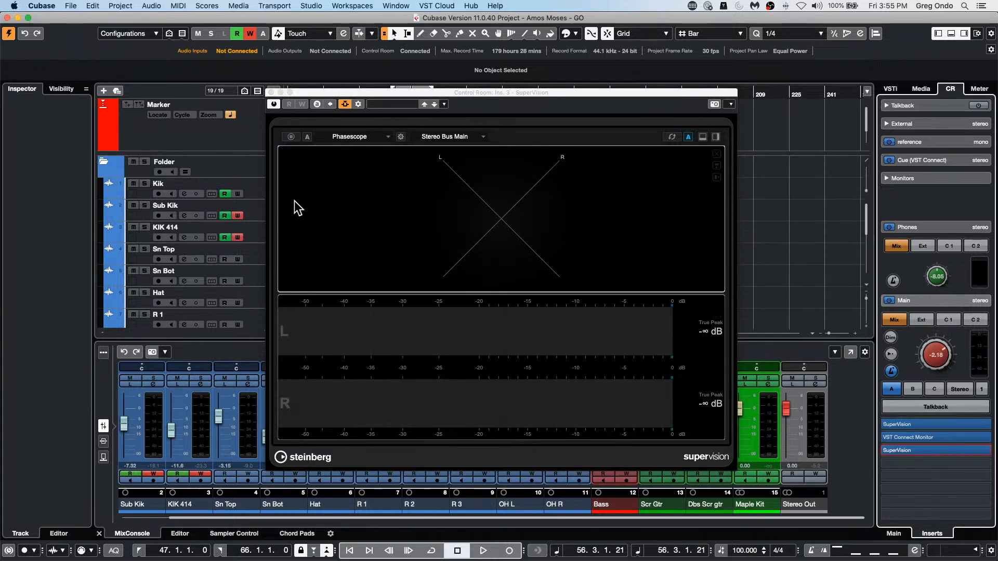
{"action": "left_click", "coordinate": [358, 137]}
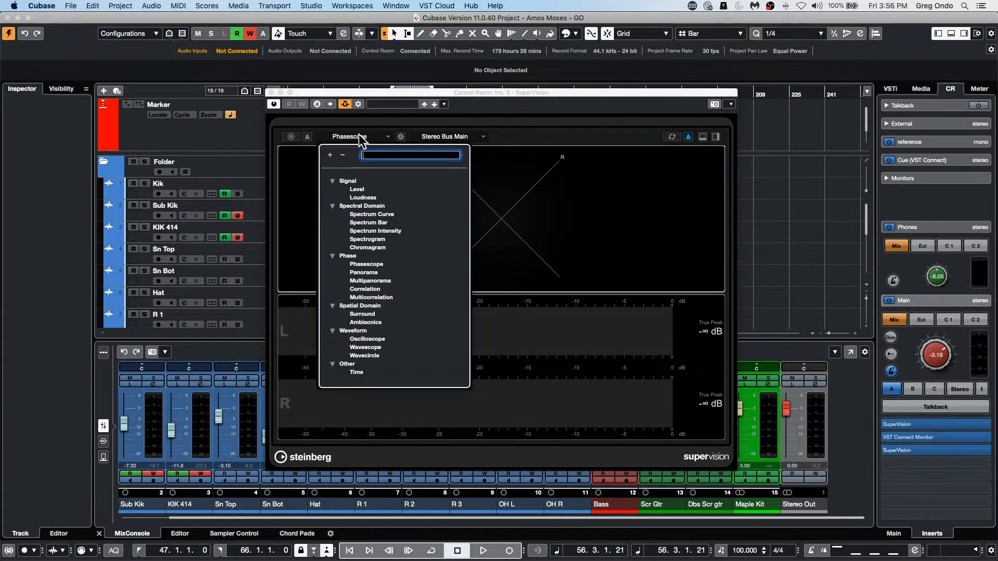
{"action": "left_click", "coordinate": [369, 189]}
{"action": "key", "text": "space"}
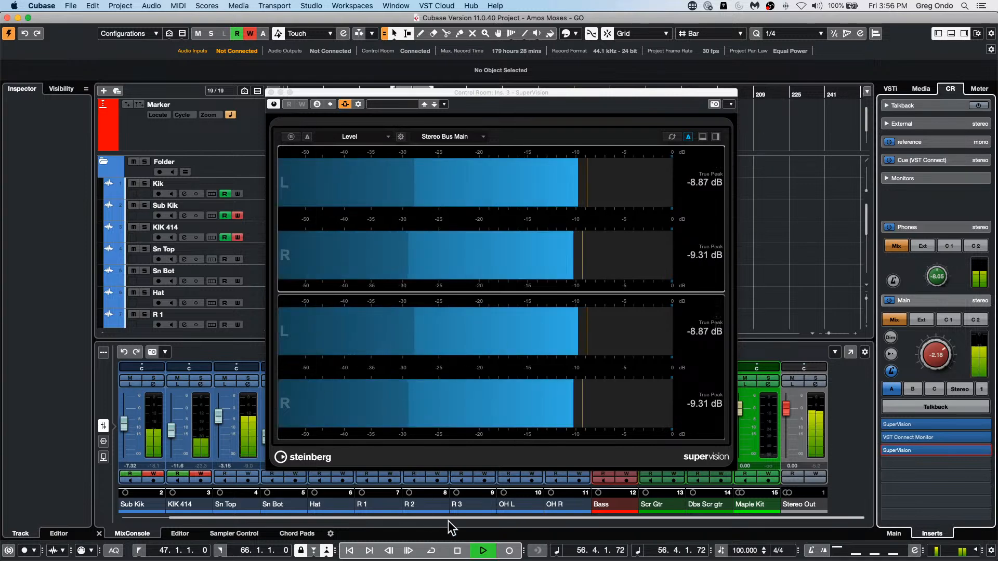
Step: Set the lower Level meter's channel source to Mixdown Side-Chain
{"action": "left_click", "coordinate": [470, 363]}
{"action": "left_click", "coordinate": [447, 138]}
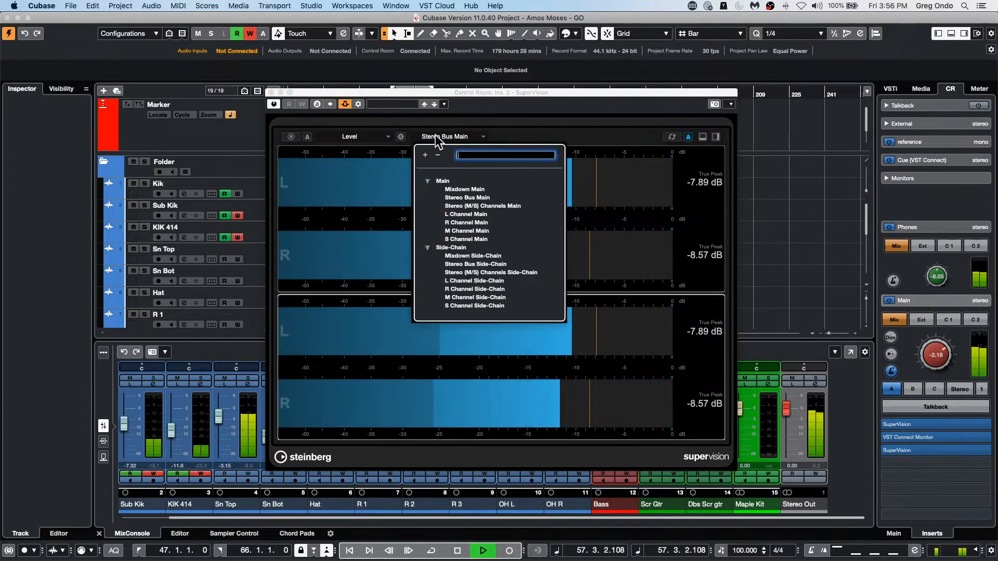
{"action": "left_click", "coordinate": [485, 256]}
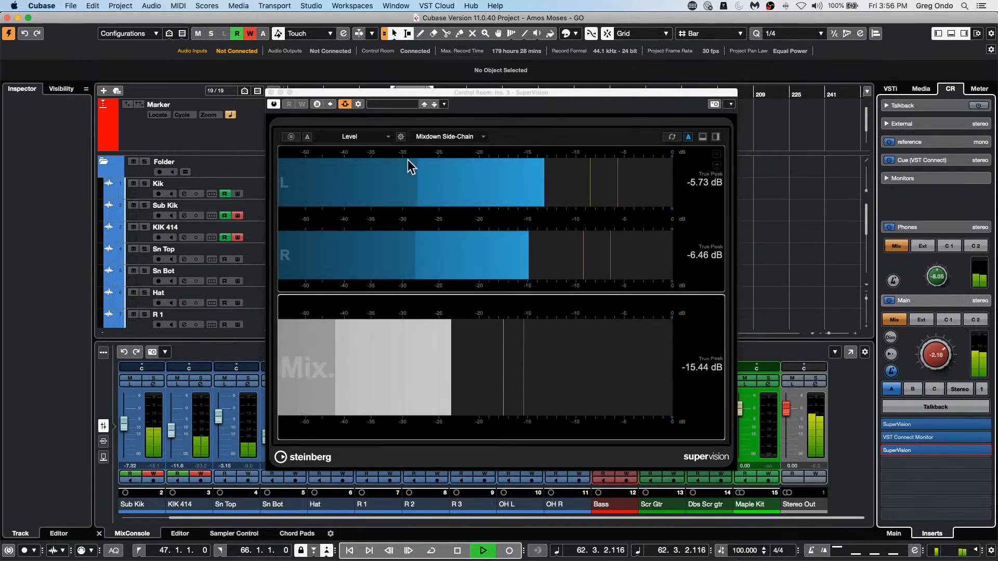
{"action": "left_click", "coordinate": [374, 138]}
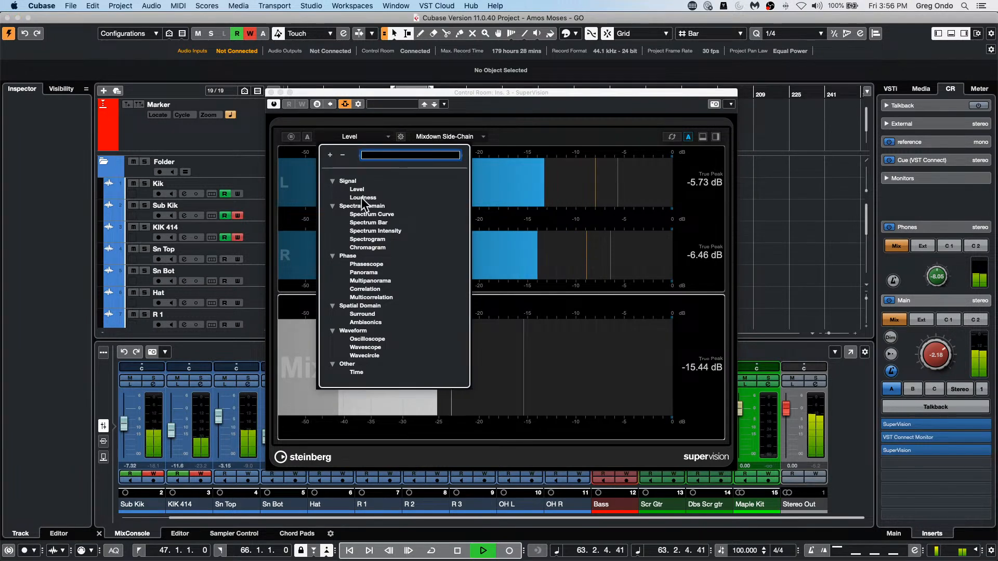
{"action": "left_click", "coordinate": [614, 376]}
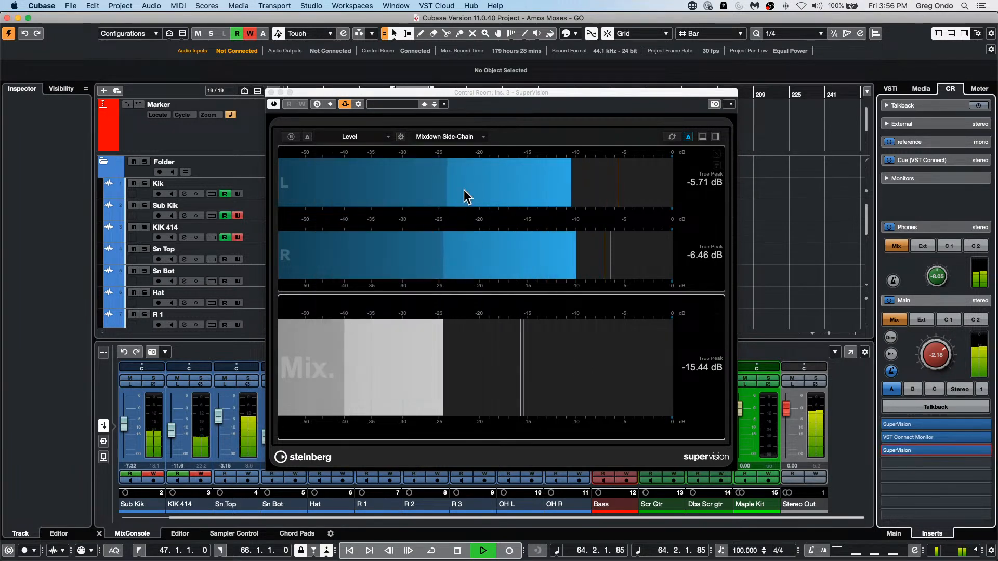
Step: Switch the lower Level meter's channel source to L Channel Main
{"action": "left_click", "coordinate": [447, 136]}
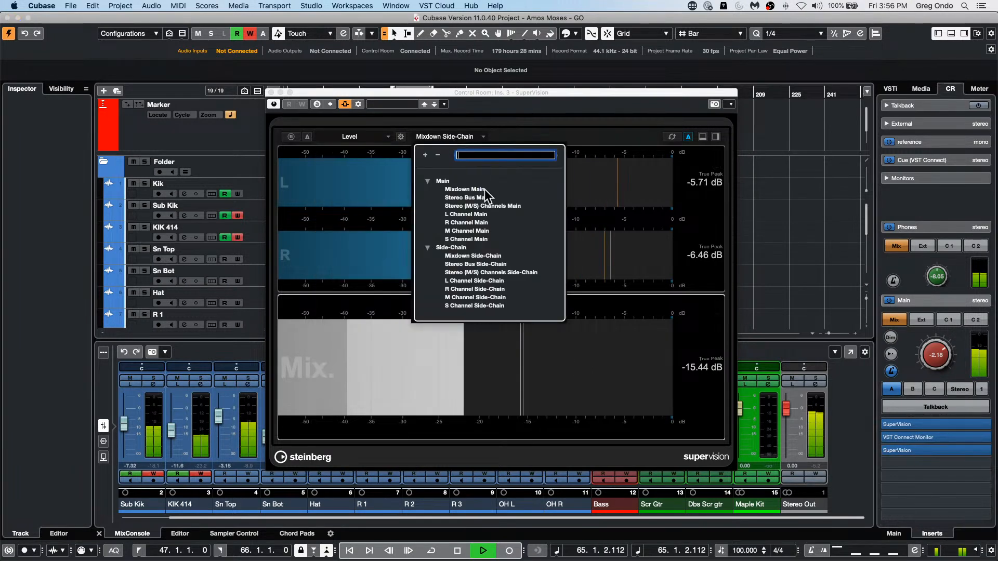
{"action": "left_click", "coordinate": [472, 214]}
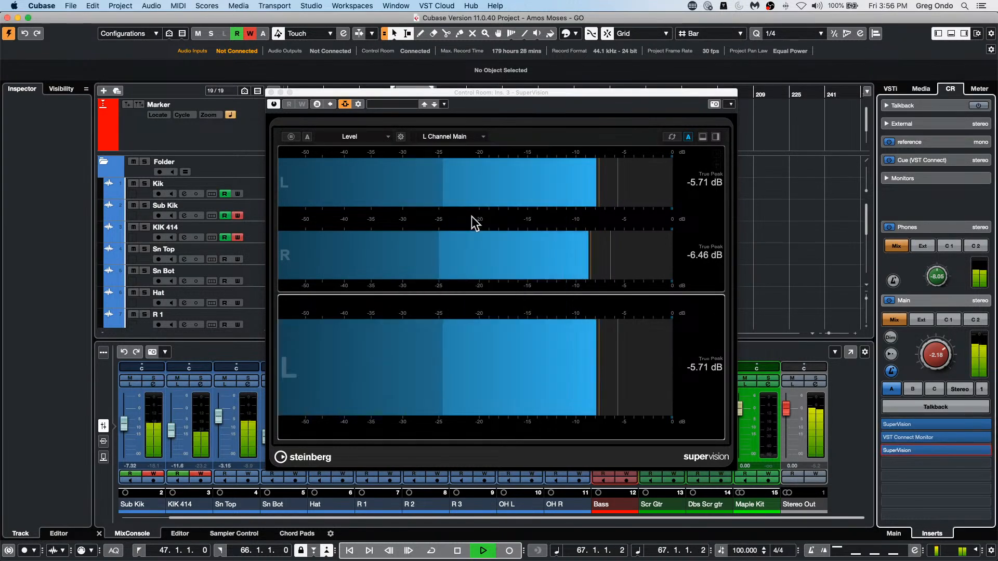
{"action": "left_click", "coordinate": [475, 100]}
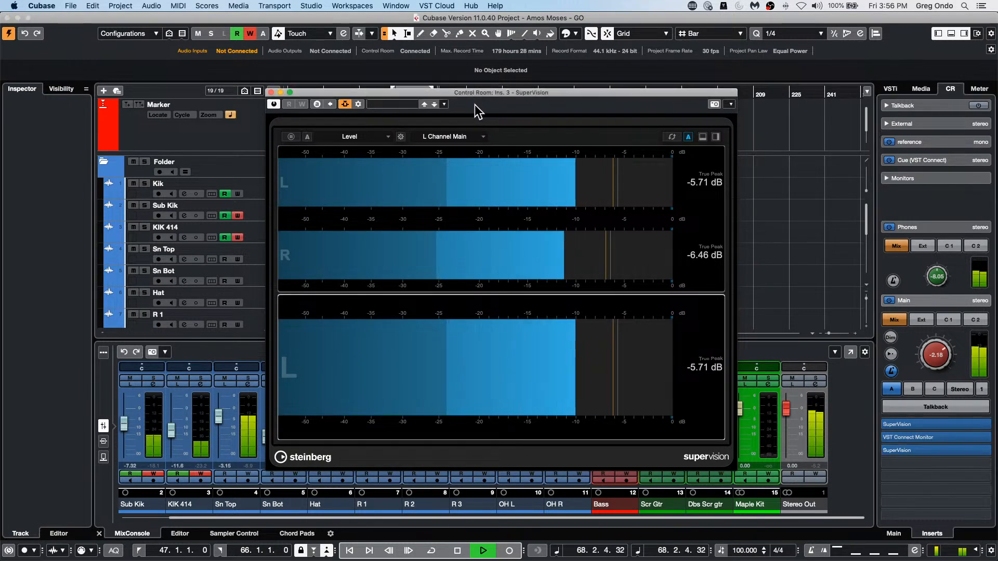
Step: Set the lower Level meter to M Channel Main and stop playback
{"action": "left_click", "coordinate": [447, 136]}
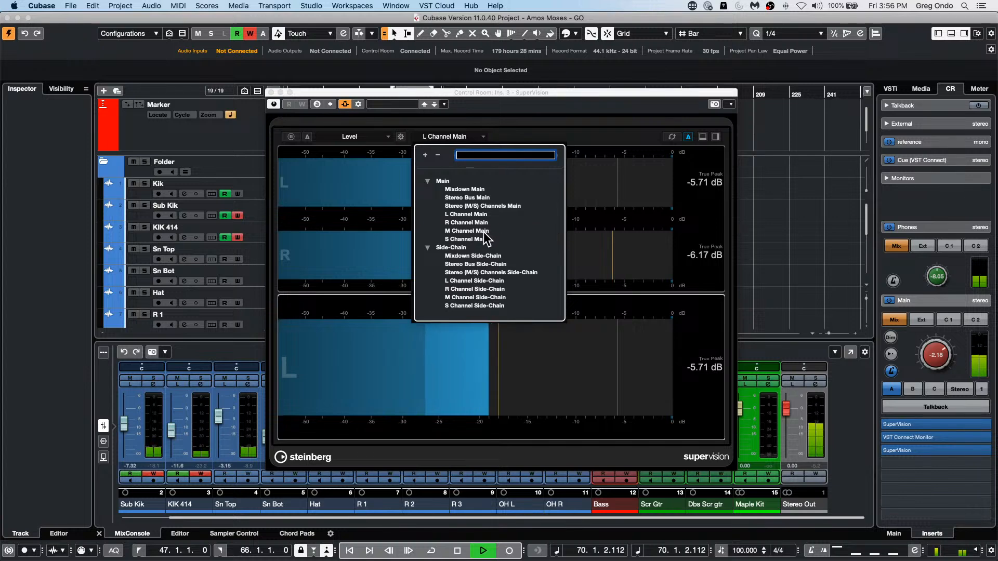
{"action": "left_click", "coordinate": [465, 230]}
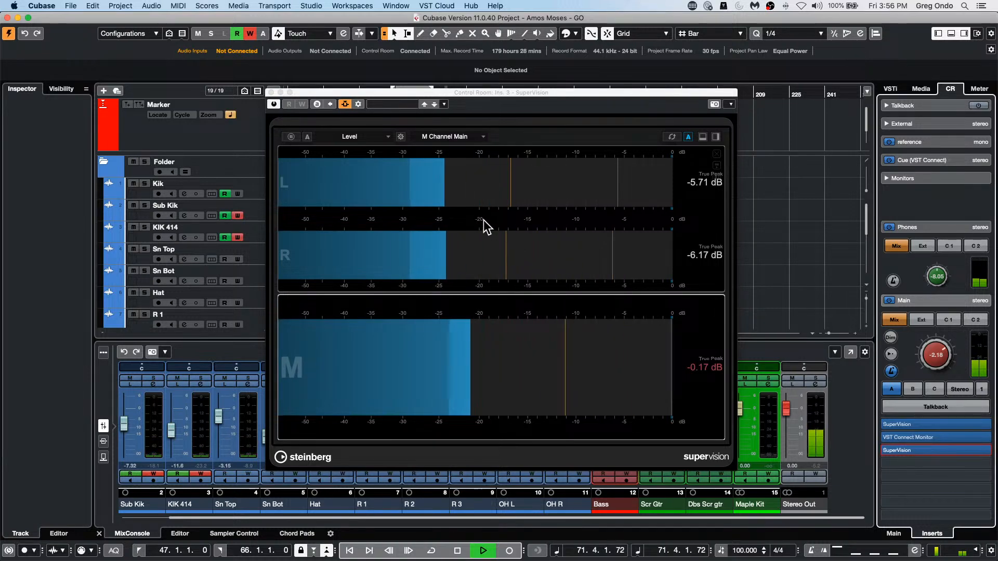
{"action": "key", "text": "space"}
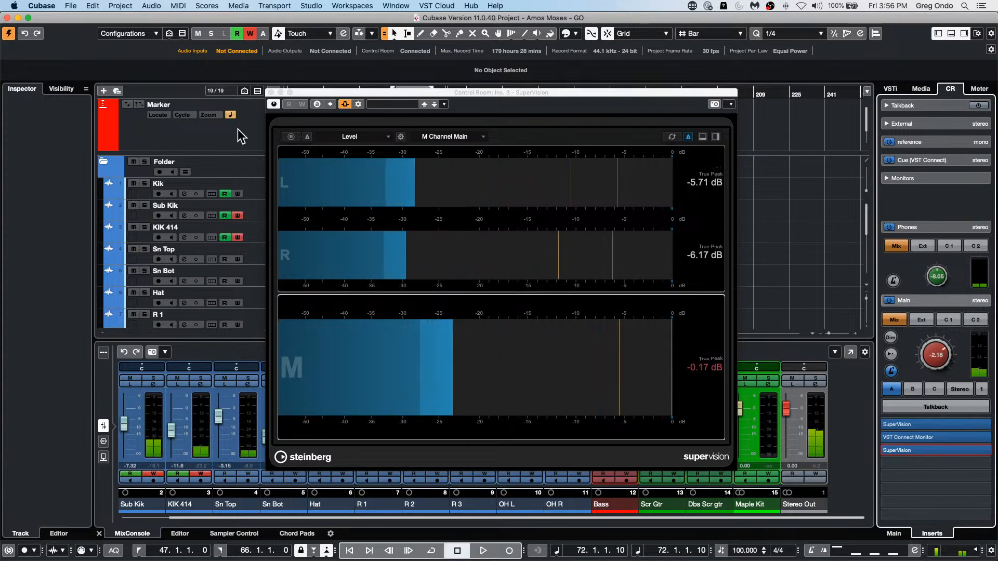
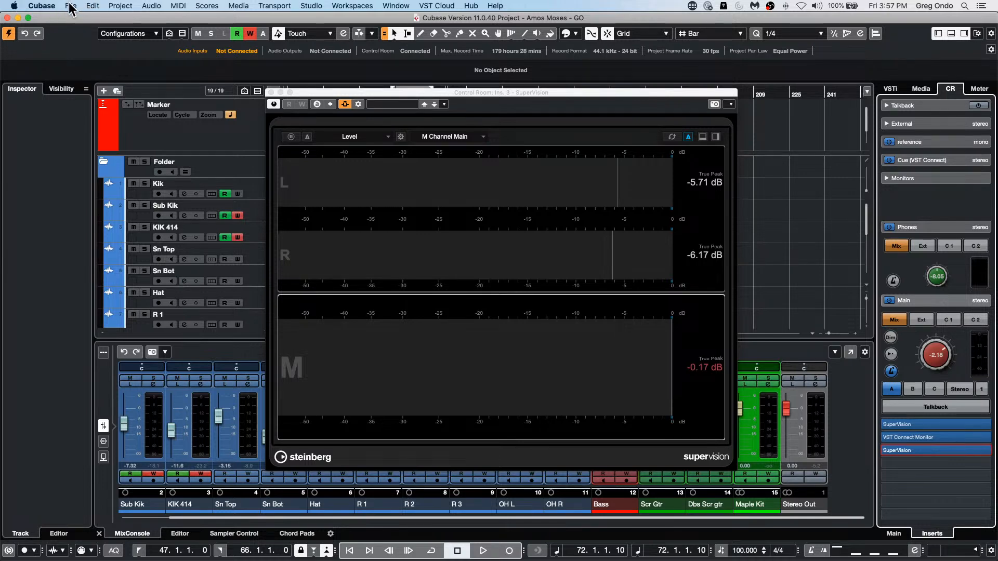
Step: Open the recent project September 28 2021.cpr and activate it
{"action": "left_click", "coordinate": [71, 6]}
{"action": "mouse_move", "coordinate": [98, 201]}
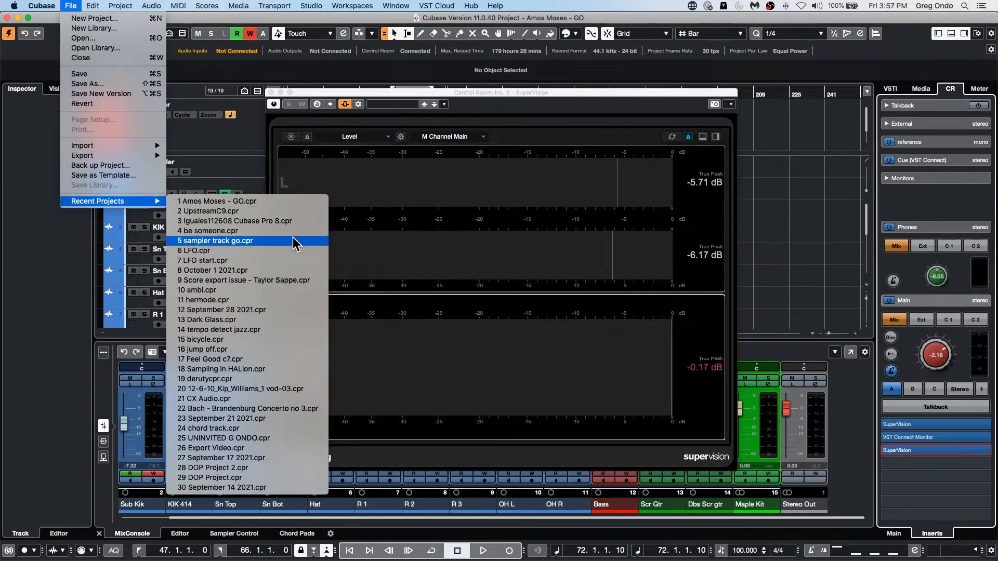
{"action": "left_click", "coordinate": [285, 310]}
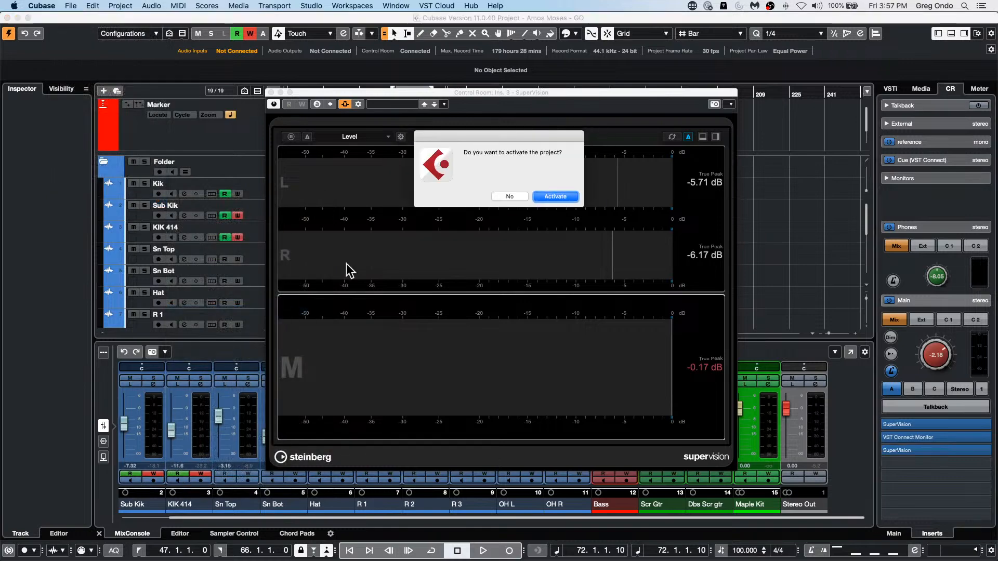
{"action": "left_click", "coordinate": [555, 197]}
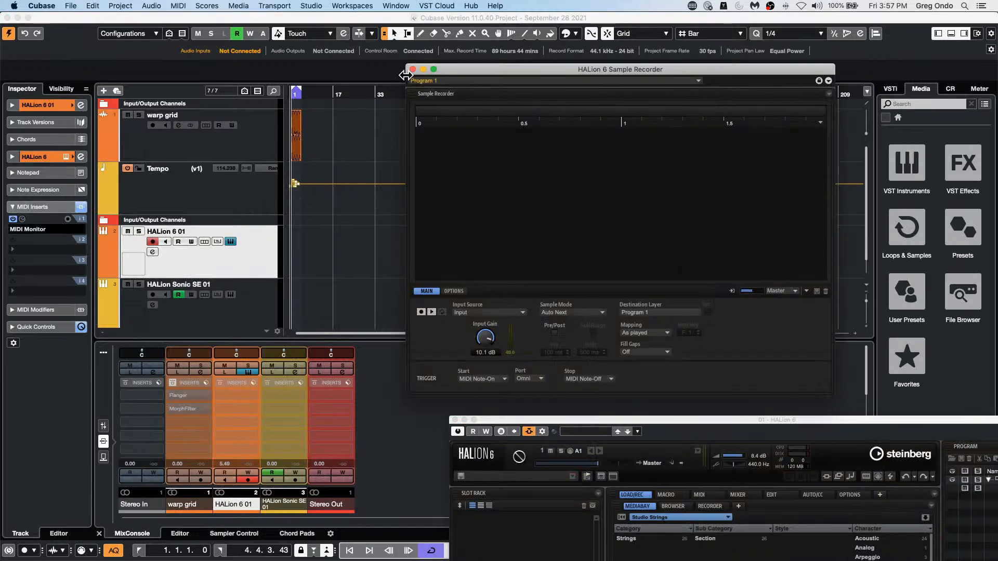
Step: Close the HALion 6 Sample Recorder and HALion 6 instrument windows
{"action": "left_click", "coordinate": [413, 70]}
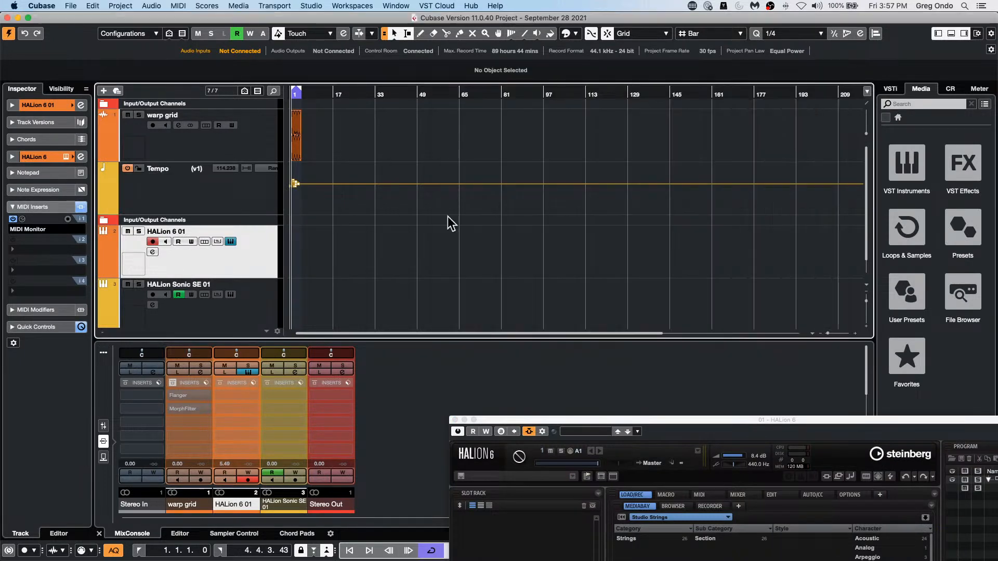
{"action": "left_click", "coordinate": [454, 420]}
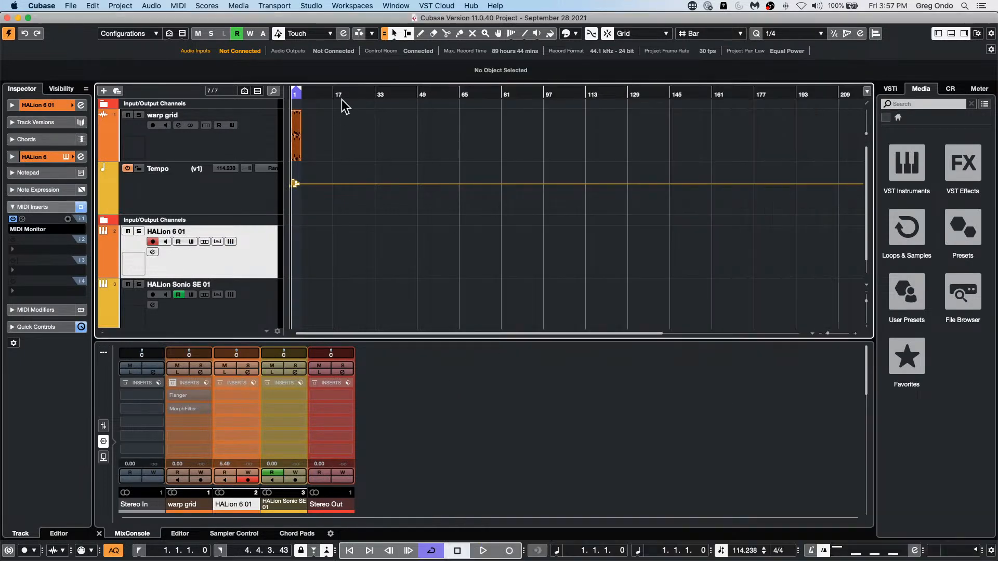
{"action": "left_click_drag", "start_coordinate": [343, 94], "coordinate": [225, 152]}
{"action": "left_click", "coordinate": [71, 6]}
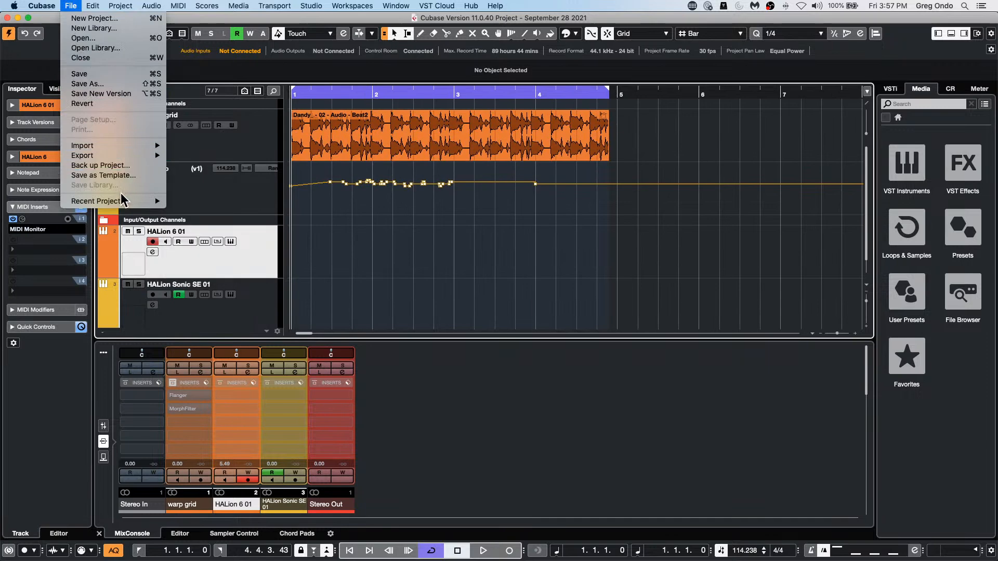
{"action": "left_click", "coordinate": [126, 39]}
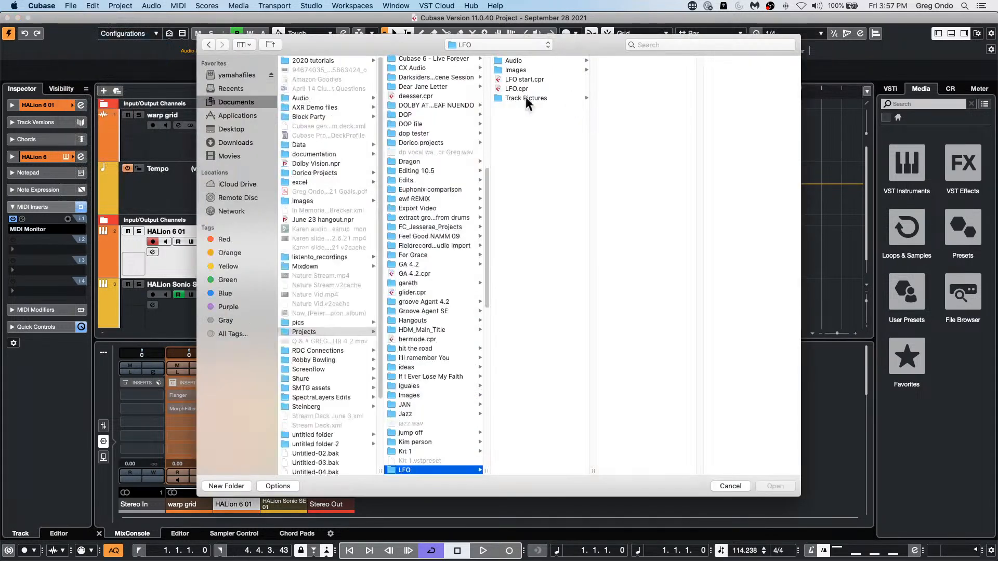
{"action": "scroll", "coordinate": [448, 339], "scroll_direction": "down", "scroll_amount": 8}
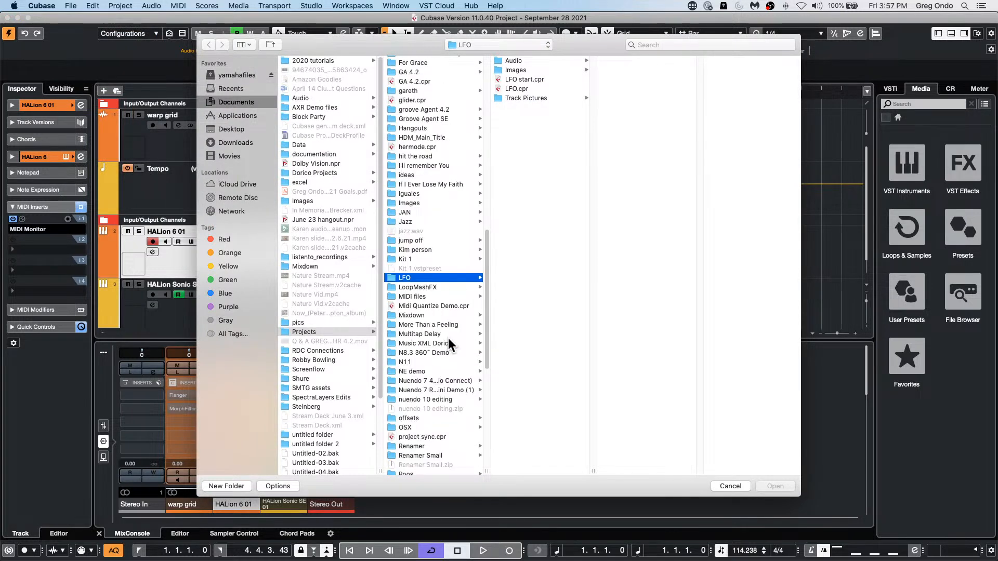
{"action": "scroll", "coordinate": [442, 319], "scroll_direction": "up", "scroll_amount": 1}
{"action": "scroll", "coordinate": [441, 317], "scroll_direction": "up", "scroll_amount": 1}
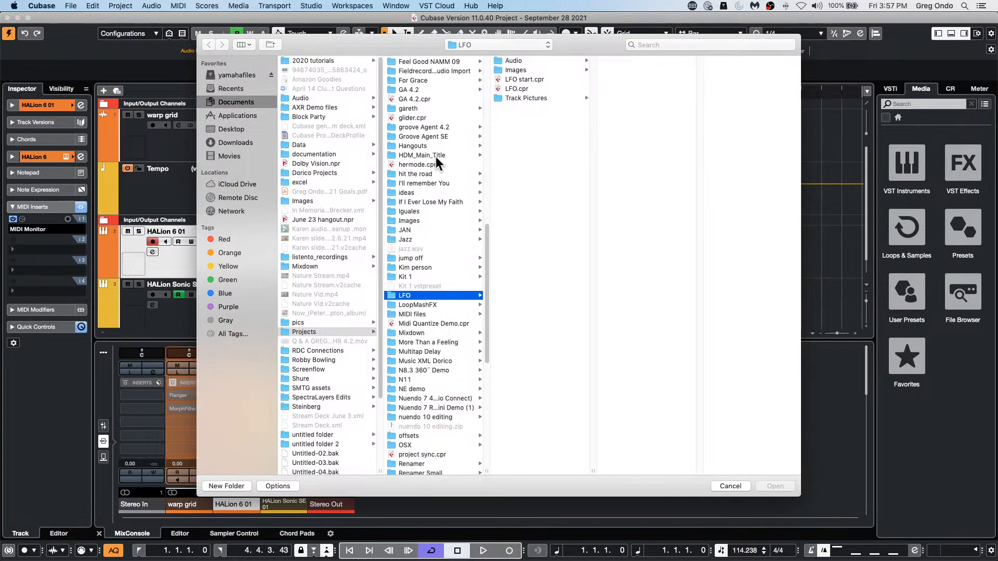
{"action": "left_click", "coordinate": [424, 145]}
{"action": "scroll", "coordinate": [545, 245], "scroll_direction": "down", "scroll_amount": 15}
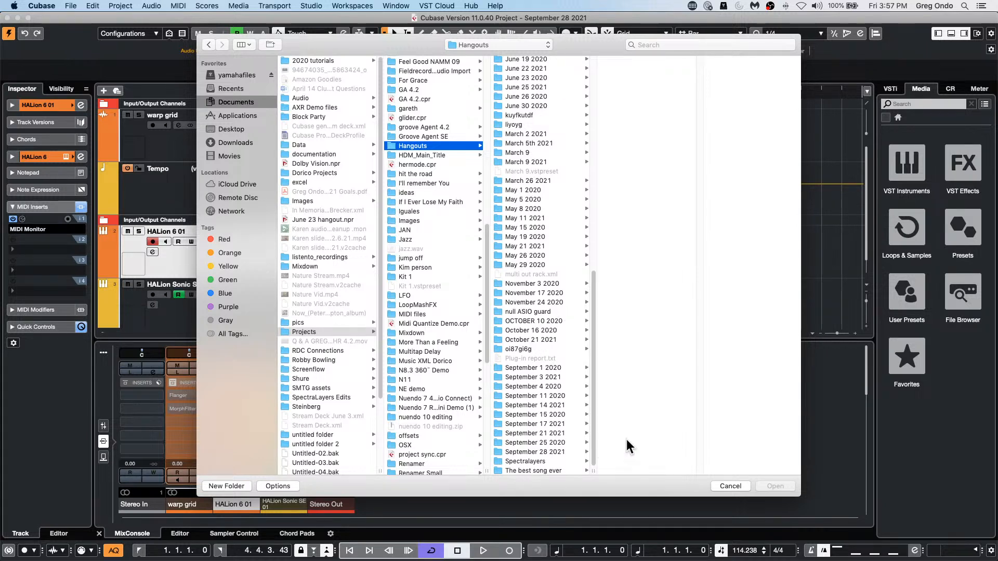
{"action": "left_click", "coordinate": [740, 487]}
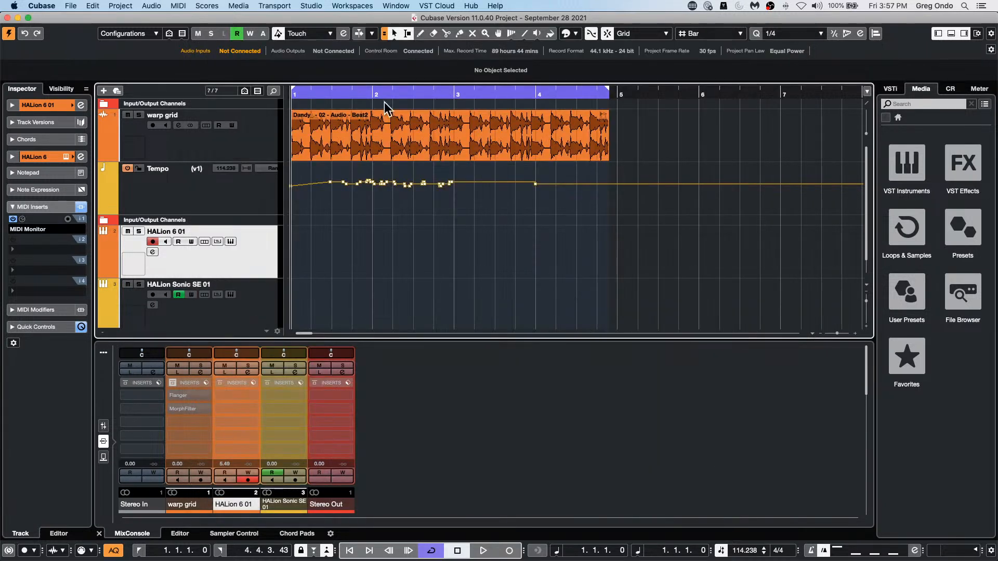
Step: Make the warp grid track taller and open its Dandy_ - 02 - Audio - Beat2 event in the Sample Editor
{"action": "left_click", "coordinate": [252, 147]}
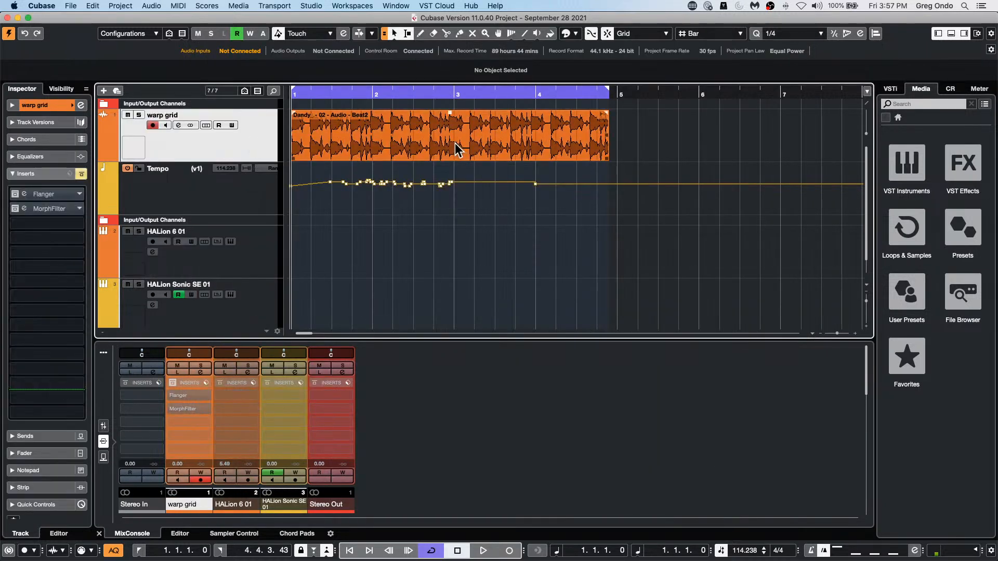
{"action": "left_click_drag", "start_coordinate": [267, 161], "coordinate": [265, 212]}
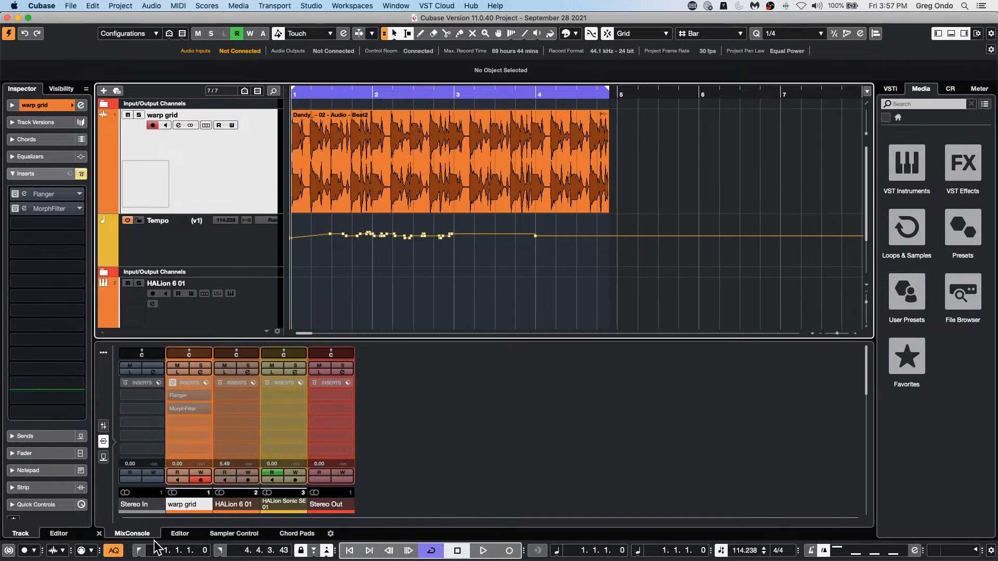
{"action": "left_click", "coordinate": [180, 534]}
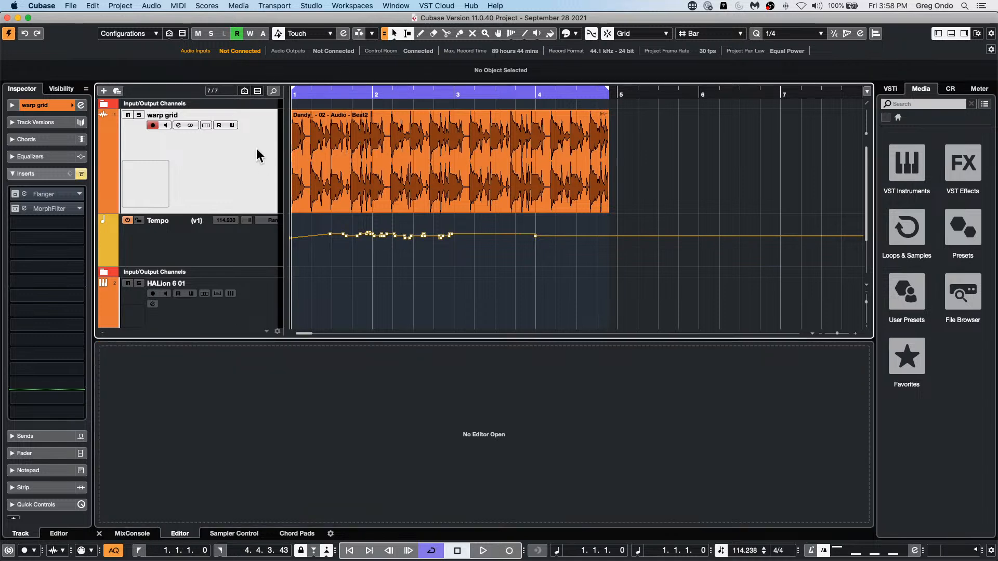
{"action": "left_click", "coordinate": [422, 155]}
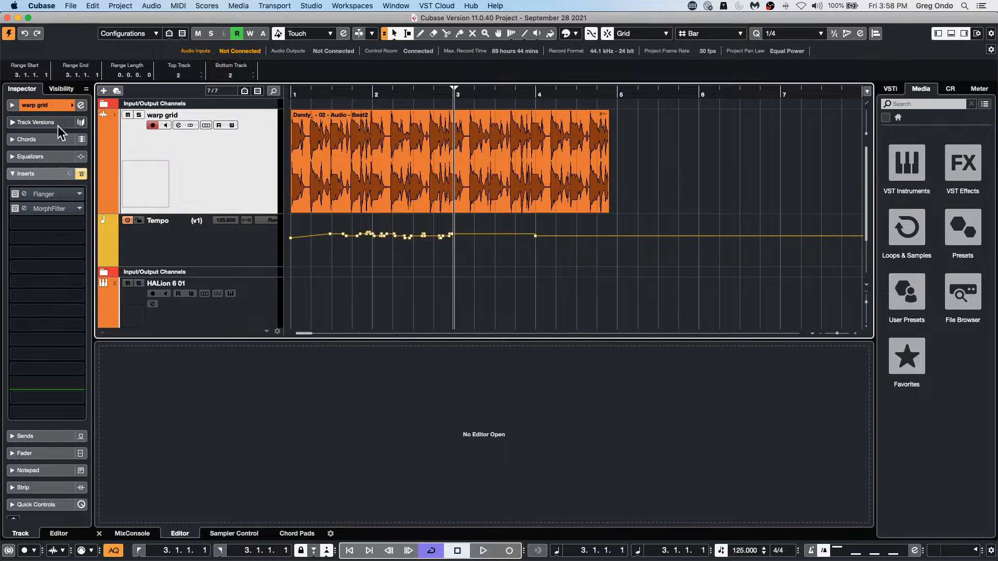
{"action": "left_click", "coordinate": [453, 175]}
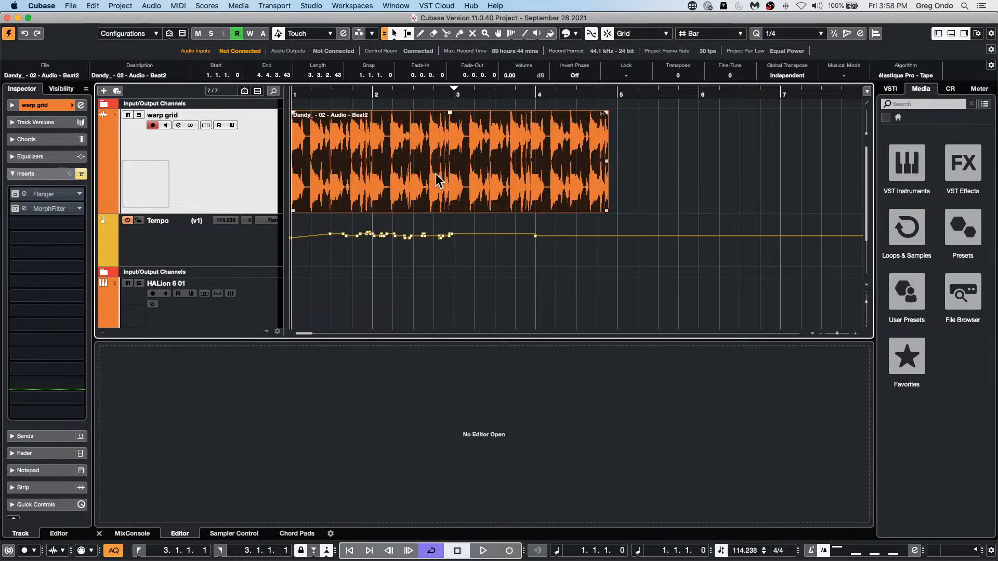
{"action": "double_click", "coordinate": [439, 181]}
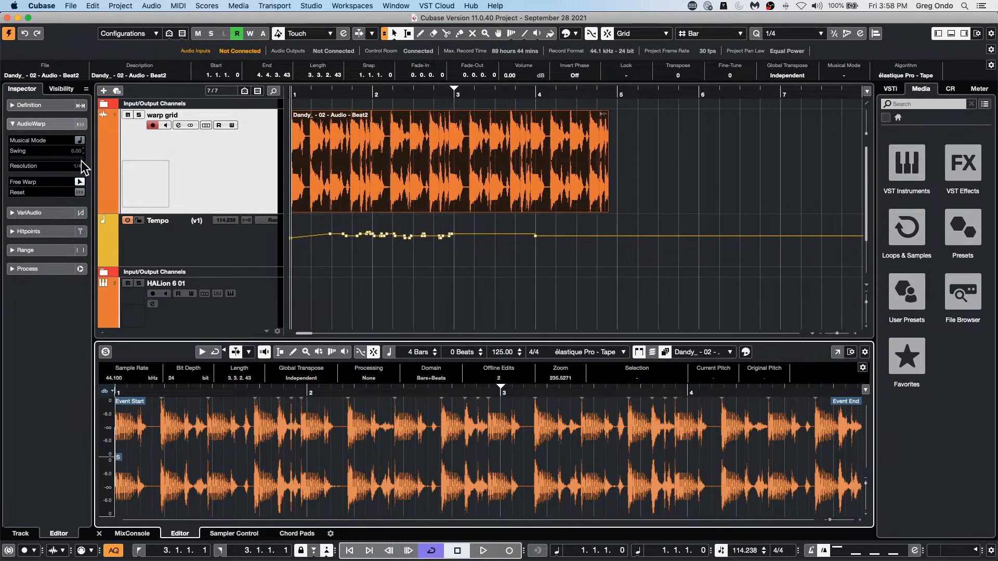
Step: Enable Free Warp and place warp markers on two hits between bars 2 and 3, shifting the second hit slightly later
{"action": "left_click", "coordinate": [79, 181]}
{"action": "left_click", "coordinate": [79, 182]}
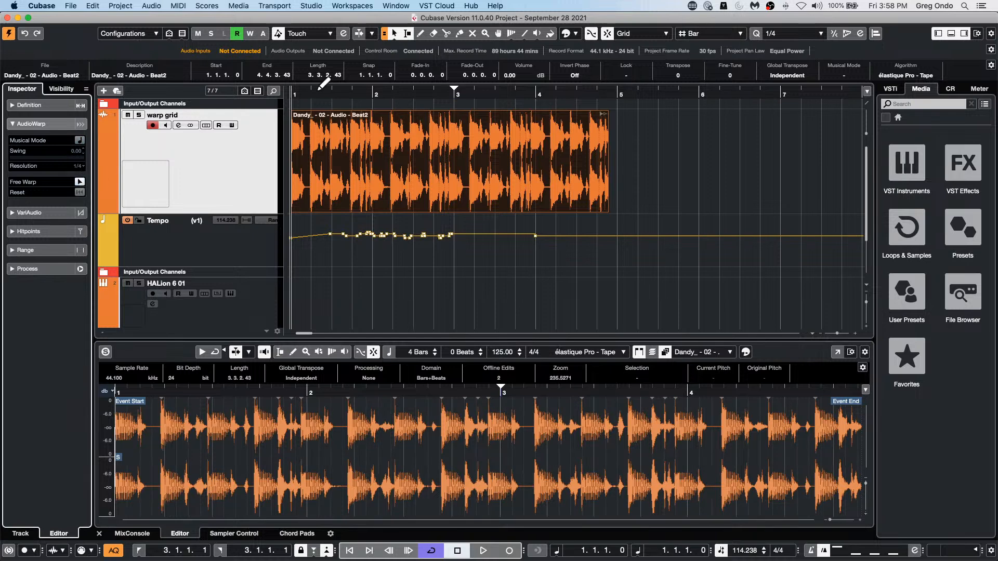
{"action": "left_click", "coordinate": [396, 445]}
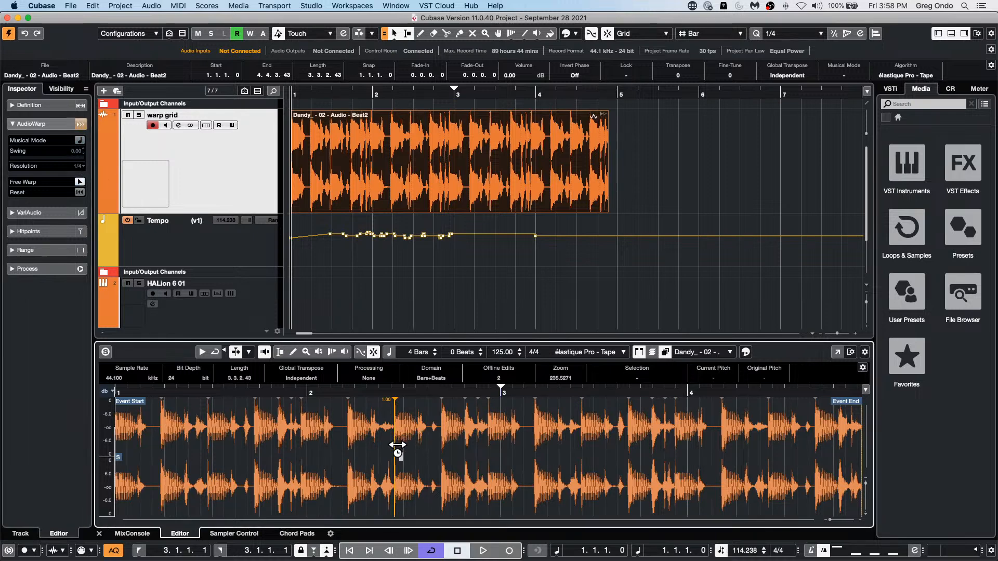
{"action": "left_click", "coordinate": [350, 449]}
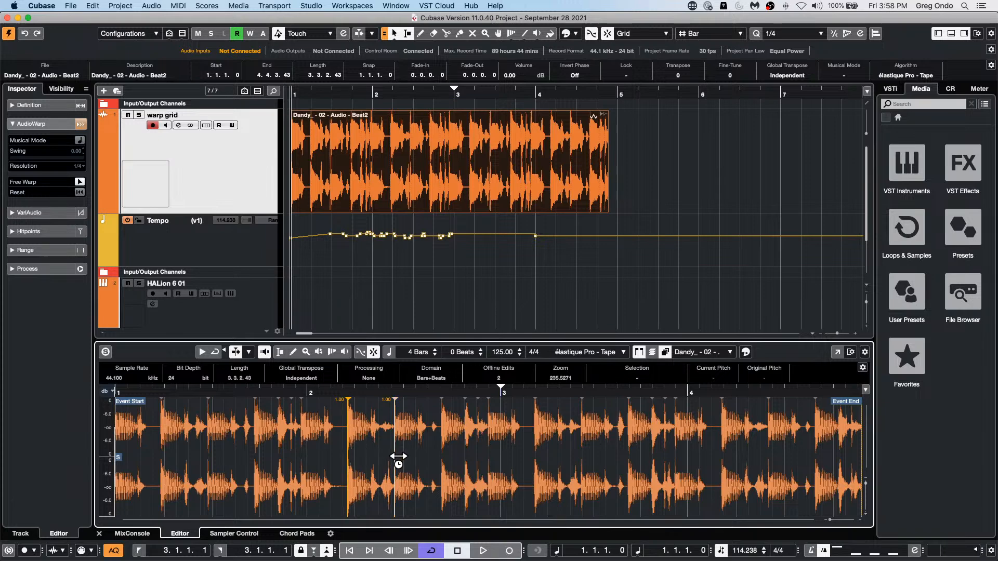
{"action": "mouse_move", "coordinate": [398, 456]}
{"action": "left_mouse_down"}
{"action": "mouse_move", "coordinate": [379, 456]}
{"action": "mouse_move", "coordinate": [494, 463]}
{"action": "mouse_move", "coordinate": [331, 447]}
{"action": "mouse_move", "coordinate": [452, 466]}
{"action": "mouse_move", "coordinate": [370, 465]}
{"action": "mouse_move", "coordinate": [396, 463]}
{"action": "left_mouse_up"}
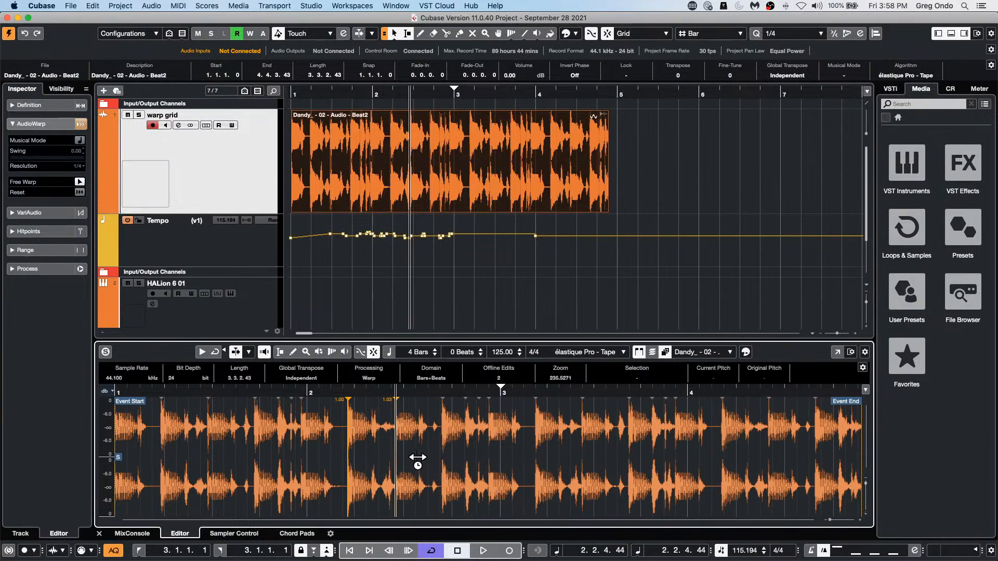
Step: Add and shift further warp markers on the hits before bar 3, and reset all warp edits
{"action": "left_click", "coordinate": [419, 458]}
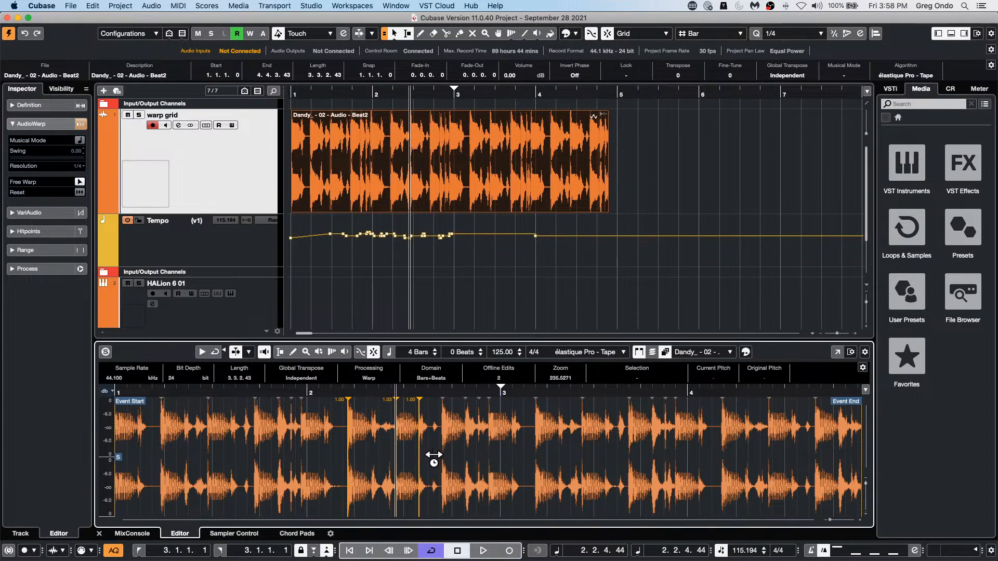
{"action": "left_click", "coordinate": [442, 458]}
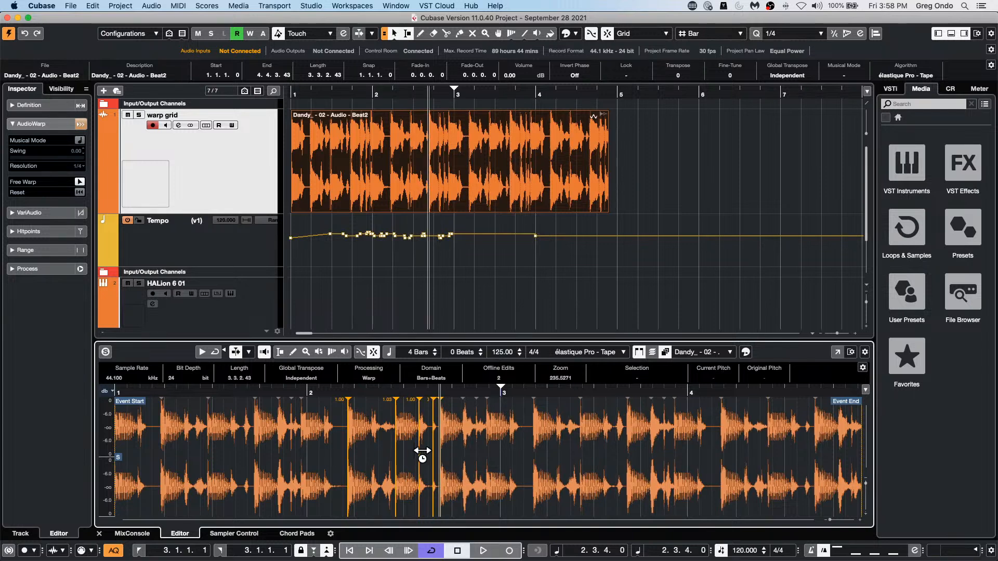
{"action": "mouse_move", "coordinate": [392, 455]}
{"action": "left_mouse_down"}
{"action": "mouse_move", "coordinate": [357, 460]}
{"action": "mouse_move", "coordinate": [391, 463]}
{"action": "left_mouse_up"}
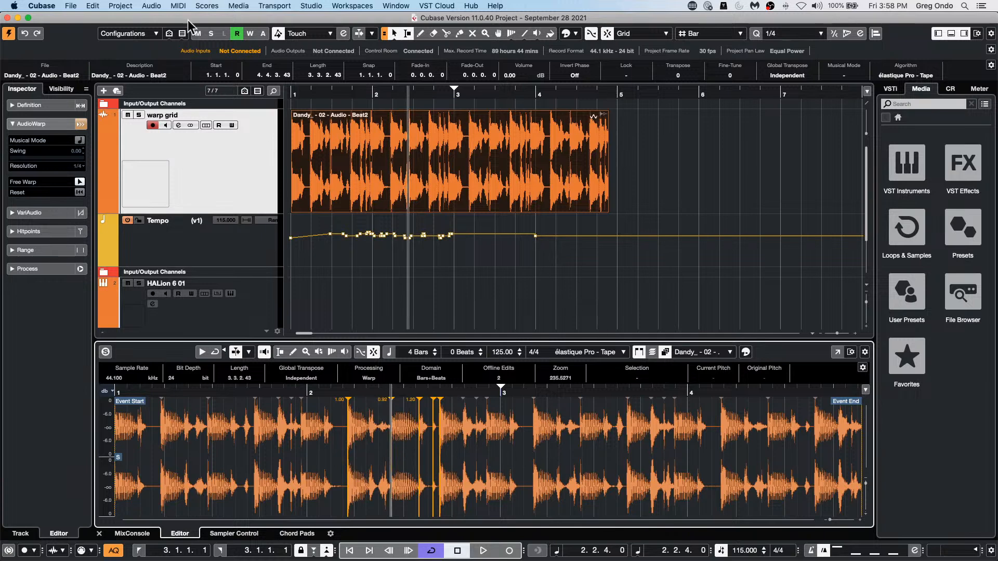
{"action": "left_click", "coordinate": [80, 193]}
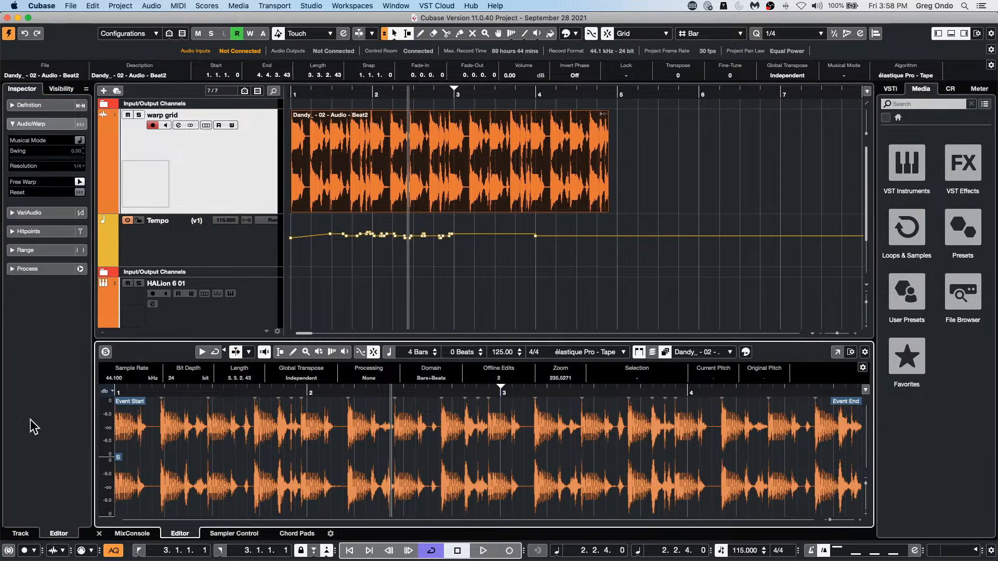
Step: Set the loop's hitpoint threshold to 19 and turn on hitpoint editing
{"action": "left_click", "coordinate": [58, 232]}
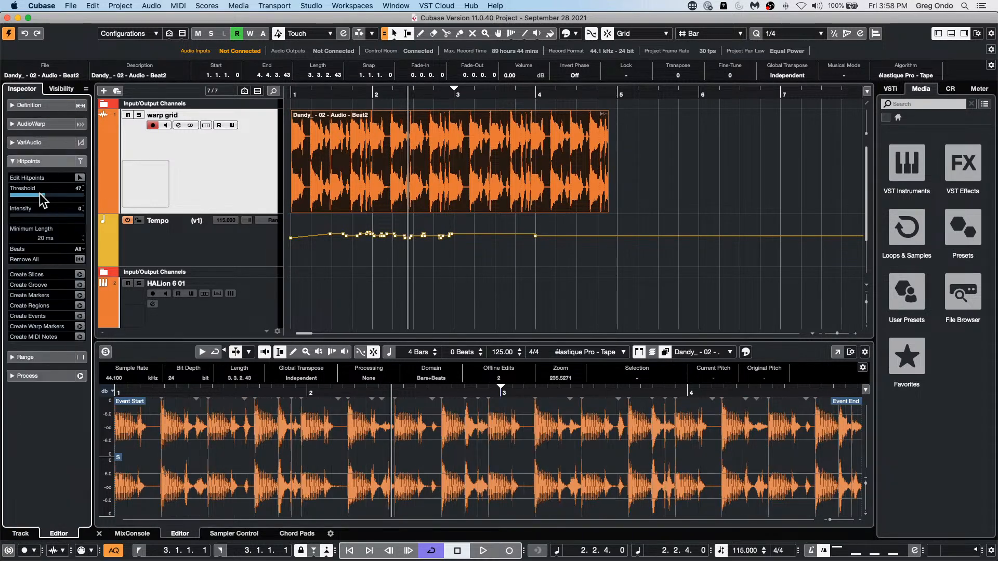
{"action": "left_click_drag", "start_coordinate": [40, 194], "coordinate": [9, 196]}
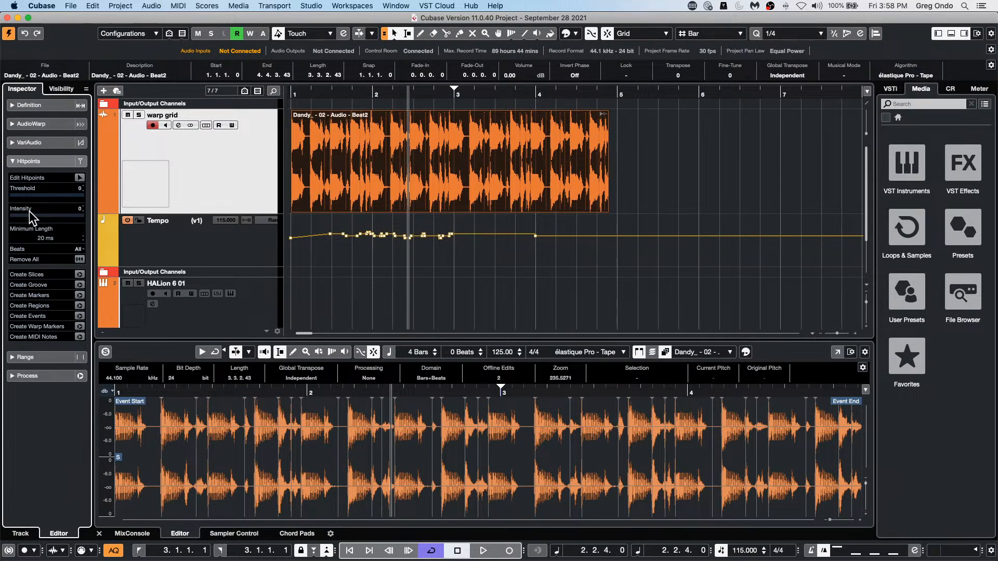
{"action": "left_click_drag", "start_coordinate": [20, 194], "coordinate": [24, 192]}
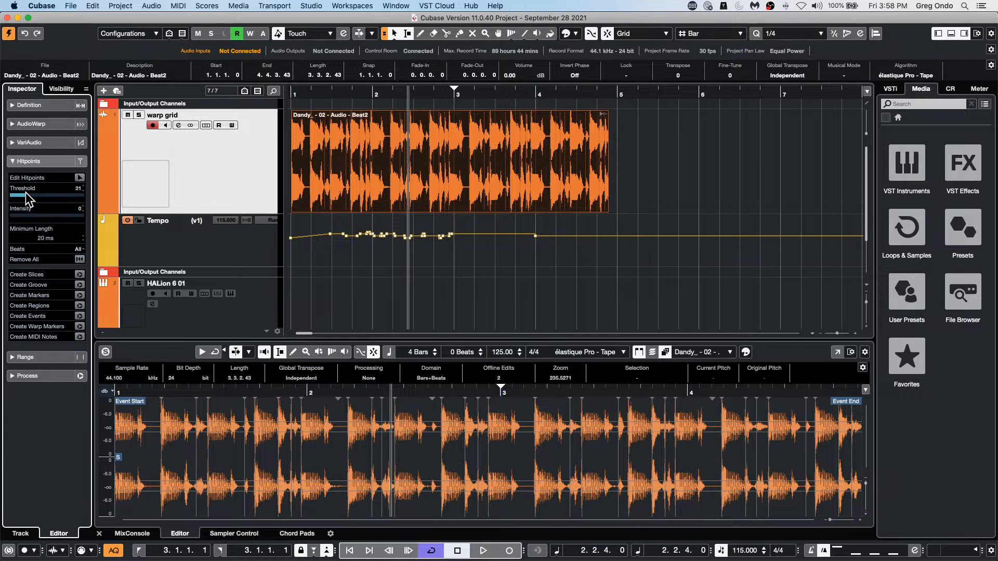
{"action": "left_click", "coordinate": [79, 177]}
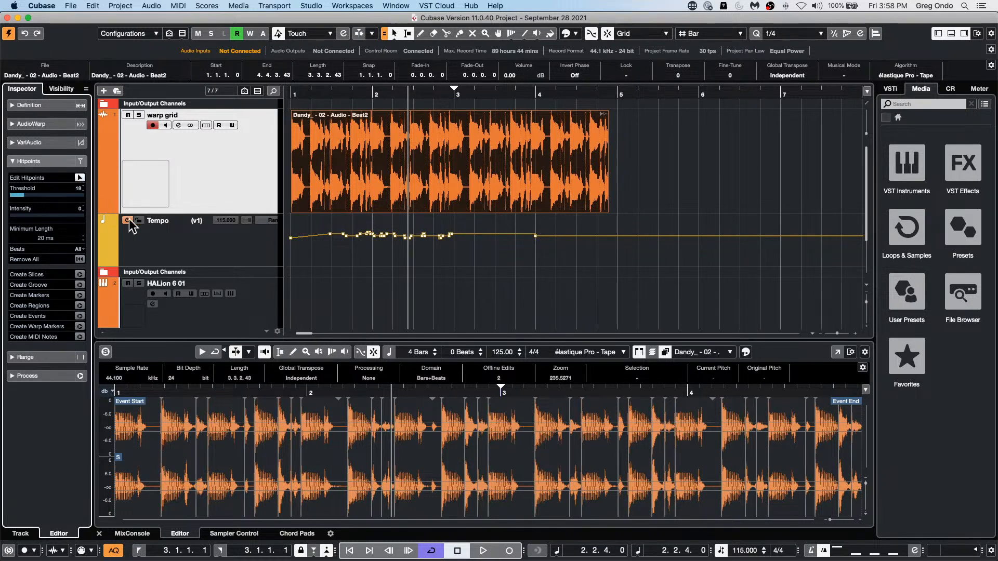
Step: Create warp markers from the hitpoints and shift hits after bar 3 with Free Warp
{"action": "left_click", "coordinate": [79, 326]}
{"action": "left_click", "coordinate": [51, 123]}
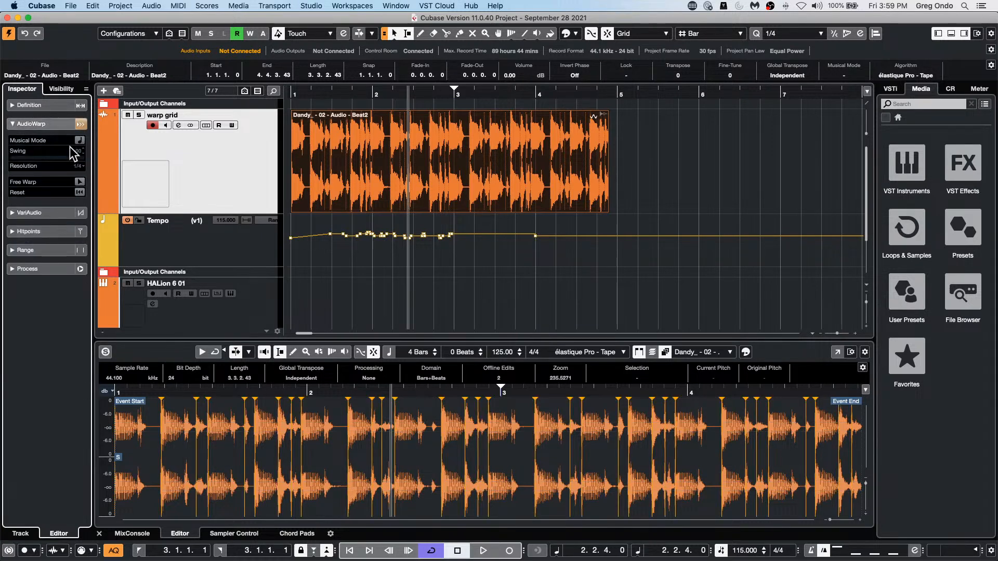
{"action": "left_click", "coordinate": [80, 182]}
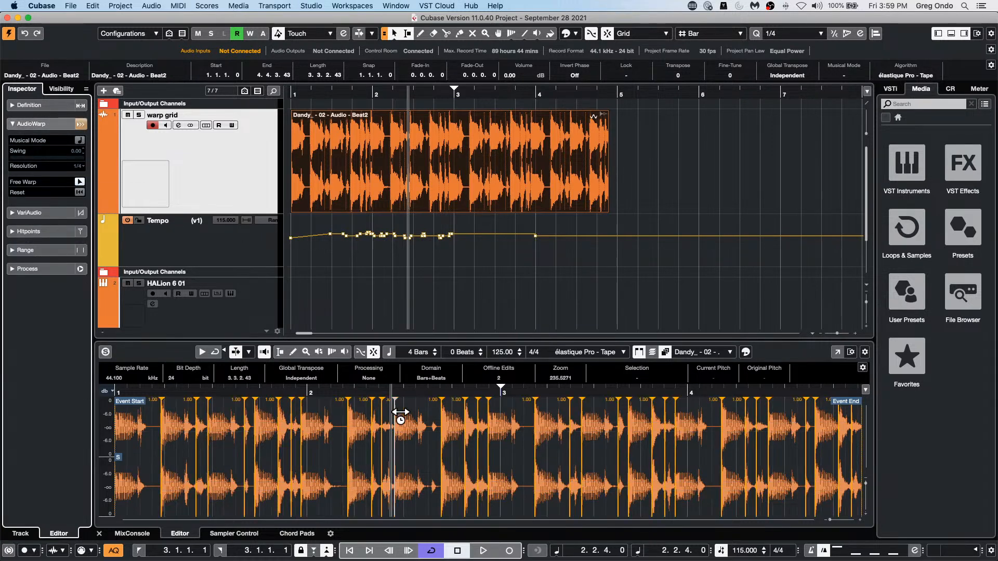
{"action": "left_click_drag", "start_coordinate": [539, 463], "coordinate": [587, 458]}
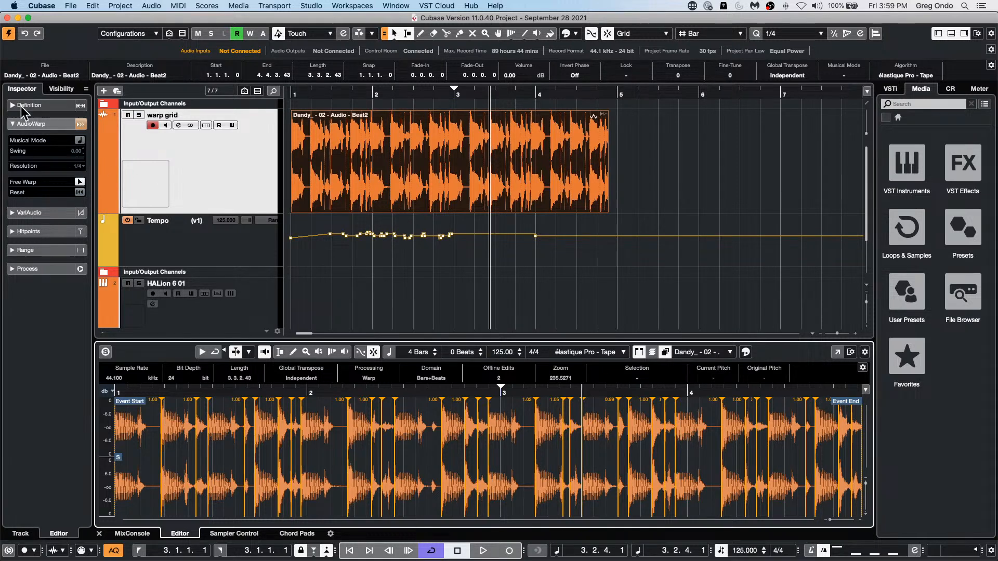
Step: Turn off Free Warp and reset the drum loop's warp changes
{"action": "left_click", "coordinate": [33, 119]}
{"action": "left_click", "coordinate": [33, 119]}
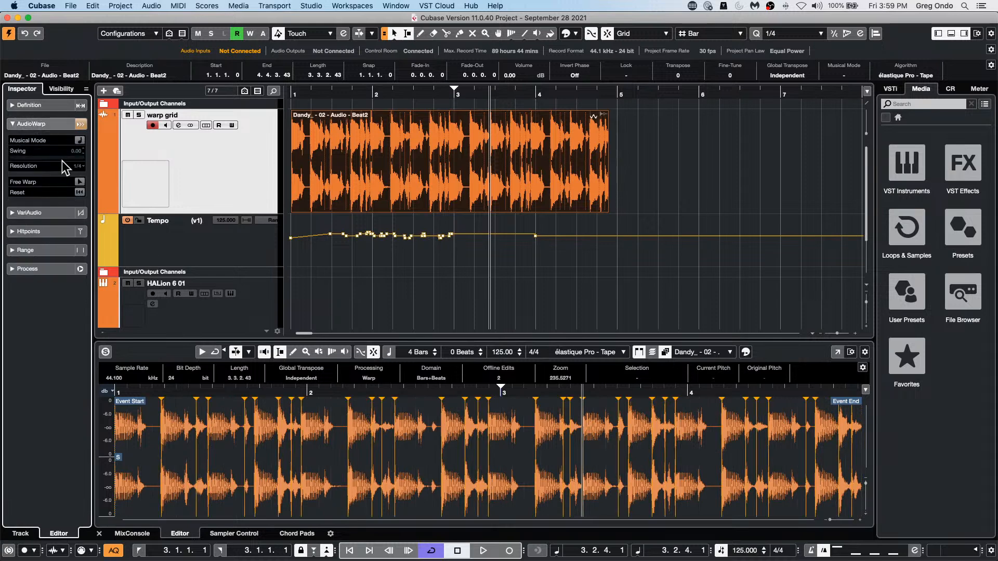
{"action": "left_click", "coordinate": [79, 192]}
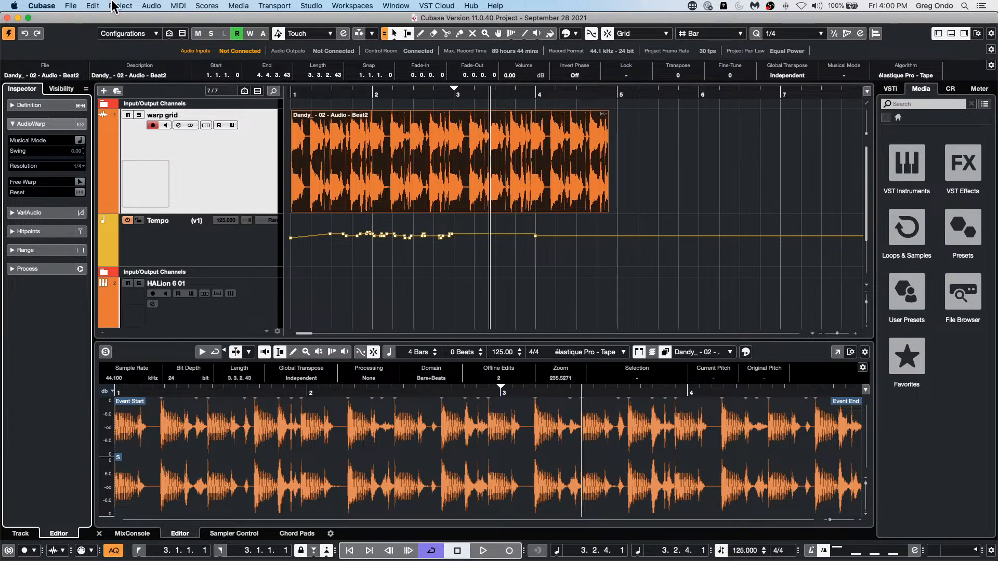
Step: Show the Chord Pads in the lower zone
{"action": "left_click", "coordinate": [314, 535]}
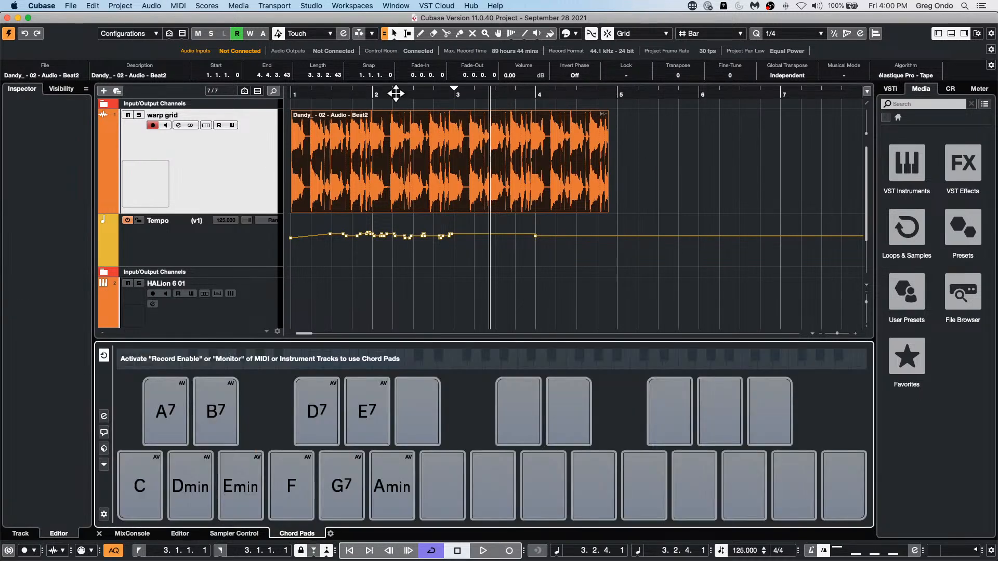
Step: Add a chord track to the project and draw an undefined chord event at bar 1
{"action": "right_click", "coordinate": [225, 171]}
{"action": "mouse_move", "coordinate": [260, 176]}
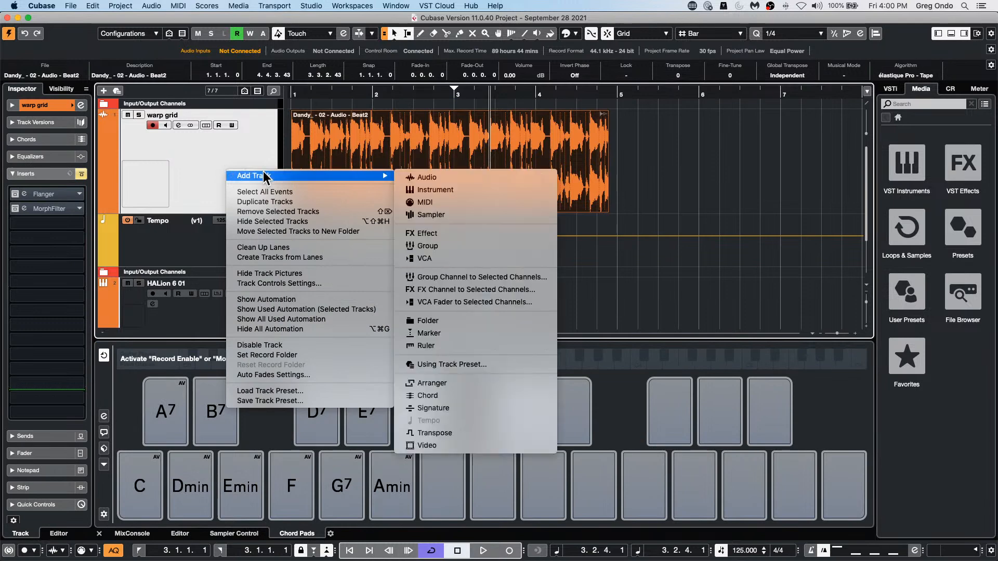
{"action": "left_click", "coordinate": [481, 397]}
{"action": "right_click", "coordinate": [335, 238]}
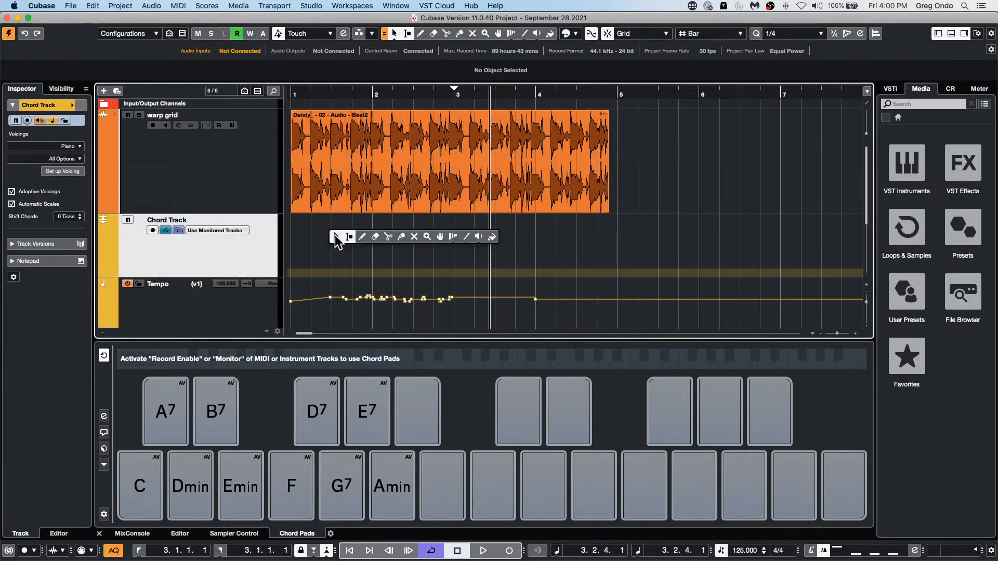
{"action": "left_click", "coordinate": [363, 237]}
{"action": "left_click", "coordinate": [316, 239]}
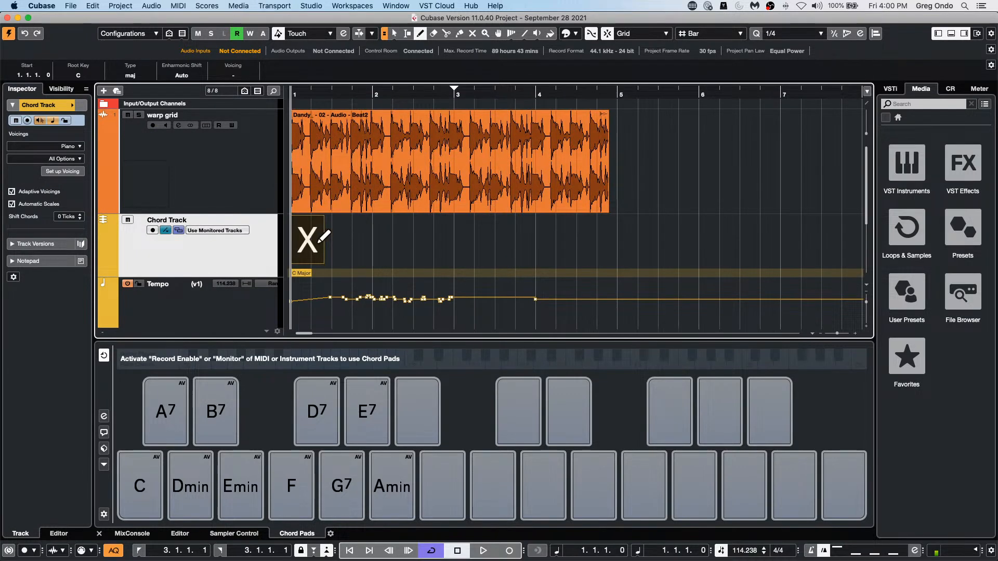
{"action": "key", "text": "1"}
Step: Set the chord event at bar 1 to D major and add an A major chord at bar 2
{"action": "double_click", "coordinate": [312, 243]}
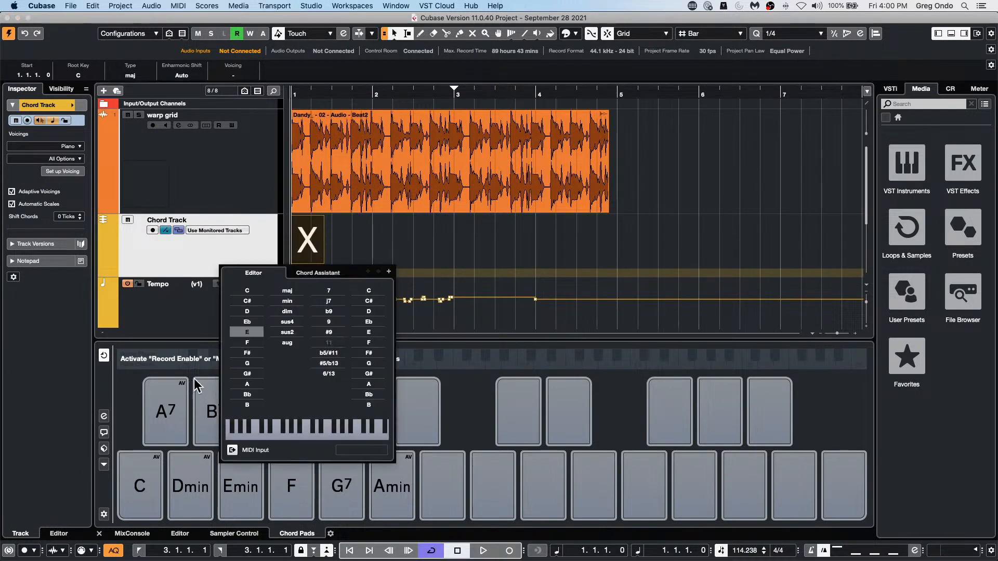
{"action": "left_click", "coordinate": [250, 311]}
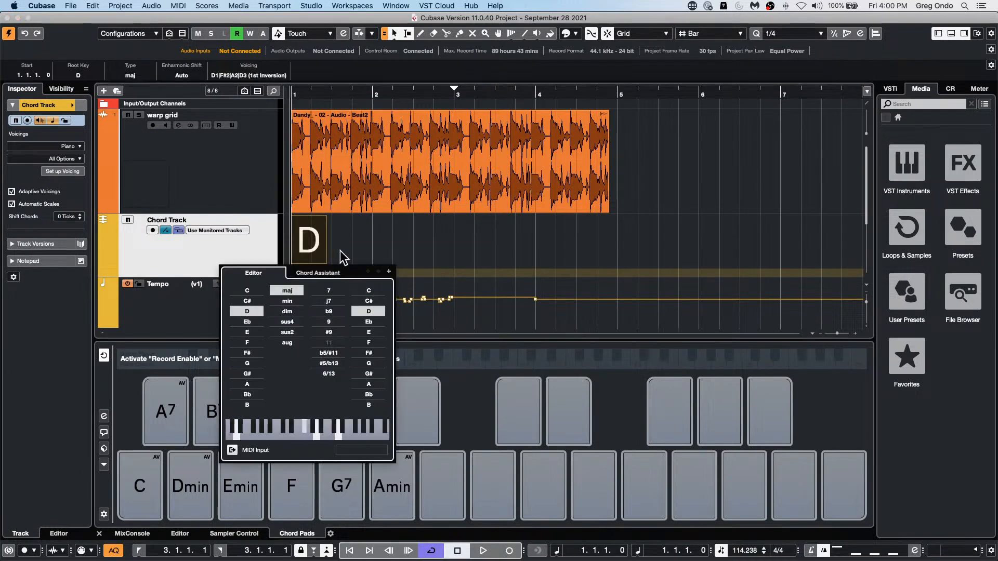
{"action": "left_click", "coordinate": [389, 271]}
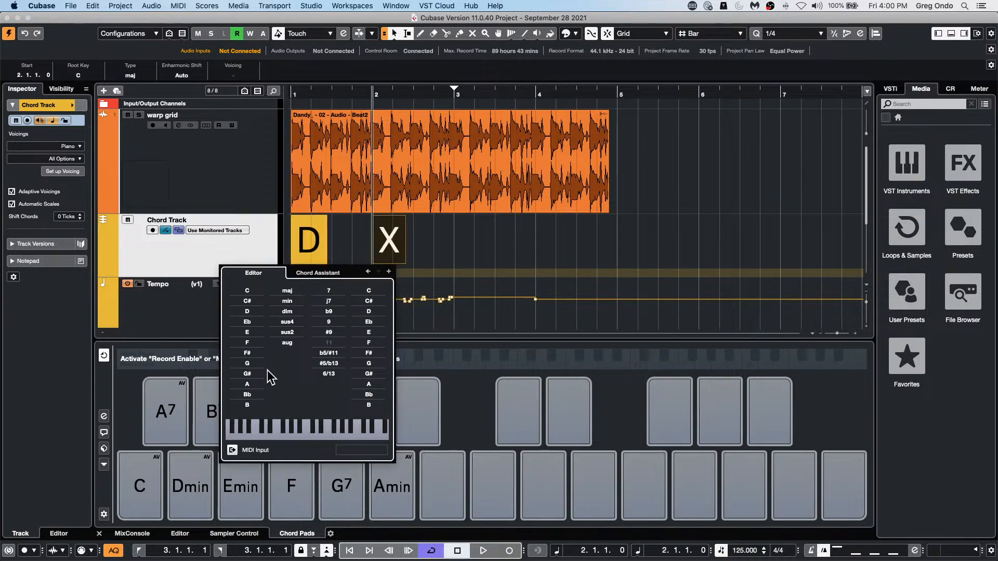
{"action": "left_click", "coordinate": [247, 385]}
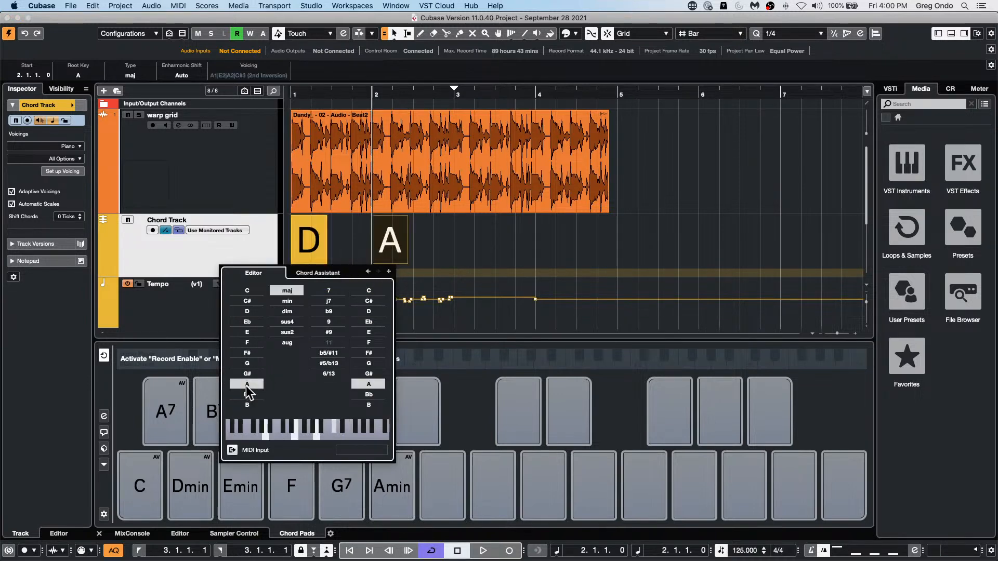
Step: Add an undefined chord event at bar 3 and a G major chord at bar 4
{"action": "left_click", "coordinate": [388, 271]}
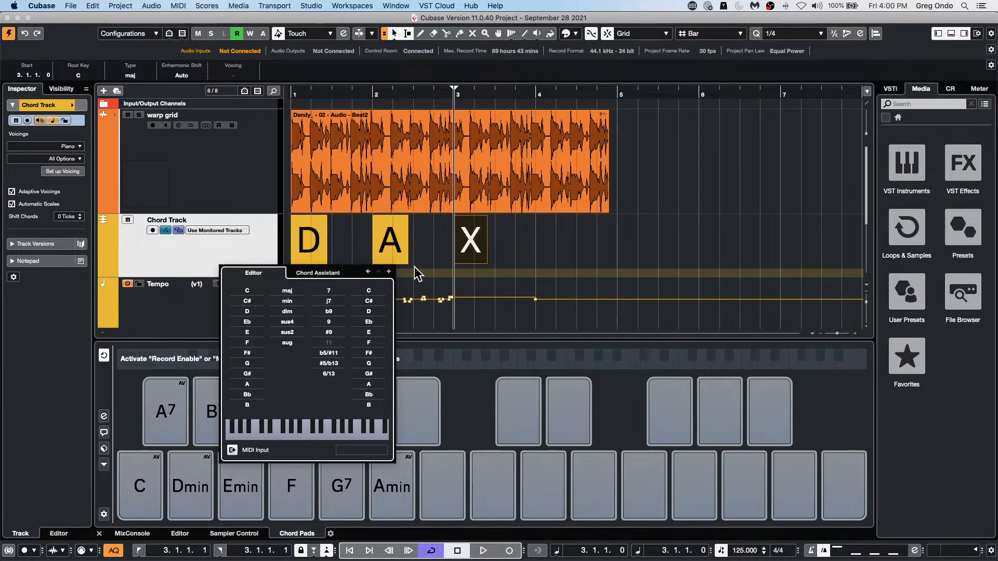
{"action": "left_click", "coordinate": [388, 271]}
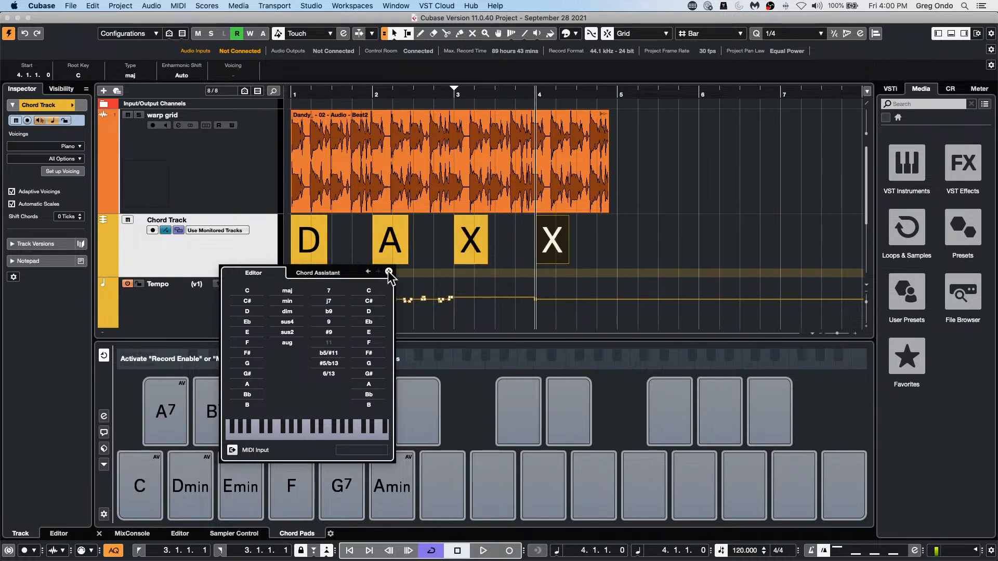
{"action": "left_click", "coordinate": [247, 363]}
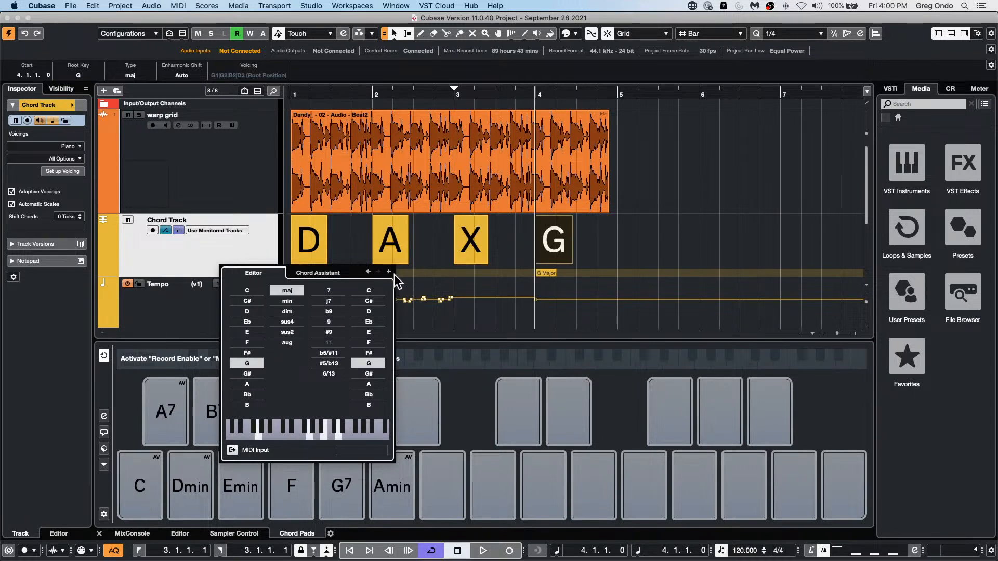
Step: Add an E minor chord at bar 5 and a D major chord at bar 6, and close the chord editor
{"action": "left_click", "coordinate": [388, 272]}
{"action": "left_click", "coordinate": [247, 332]}
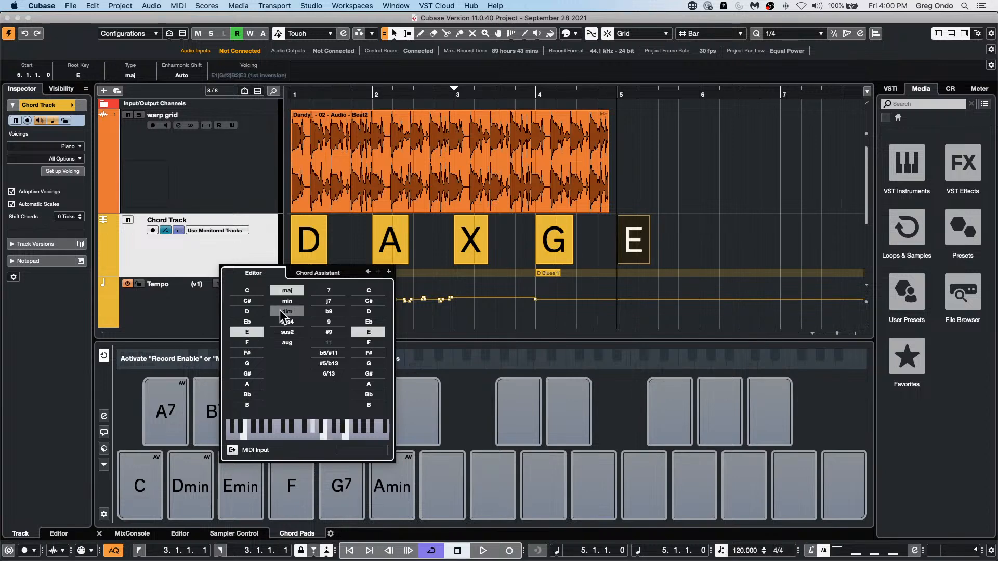
{"action": "left_click", "coordinate": [286, 301]}
{"action": "left_click", "coordinate": [389, 271]}
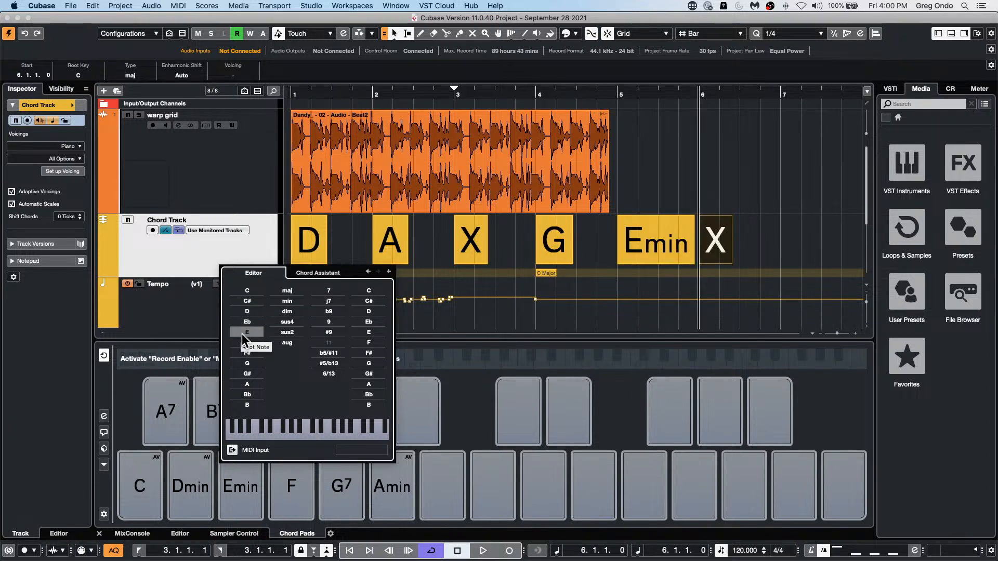
{"action": "left_click", "coordinate": [248, 311]}
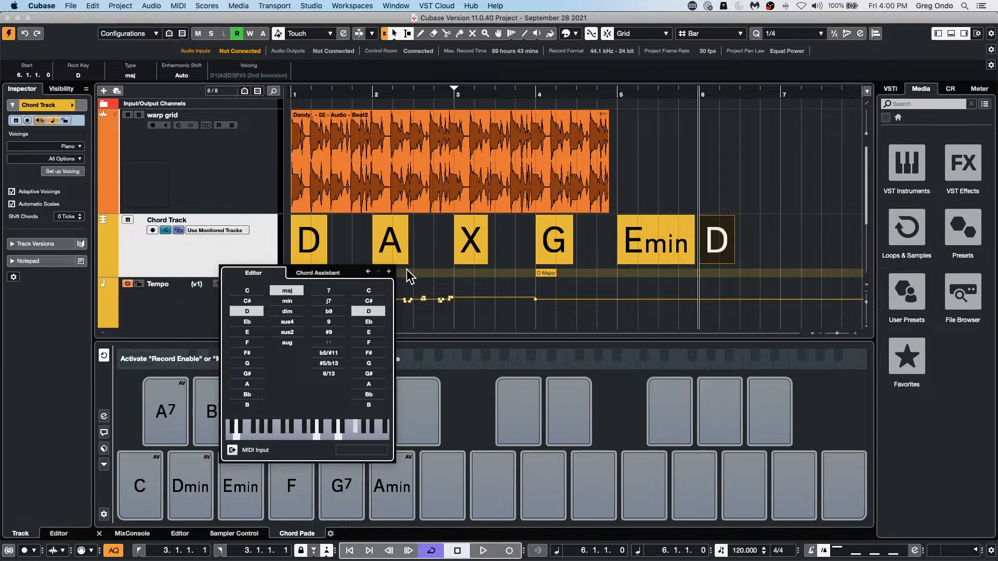
{"action": "left_click", "coordinate": [523, 295]}
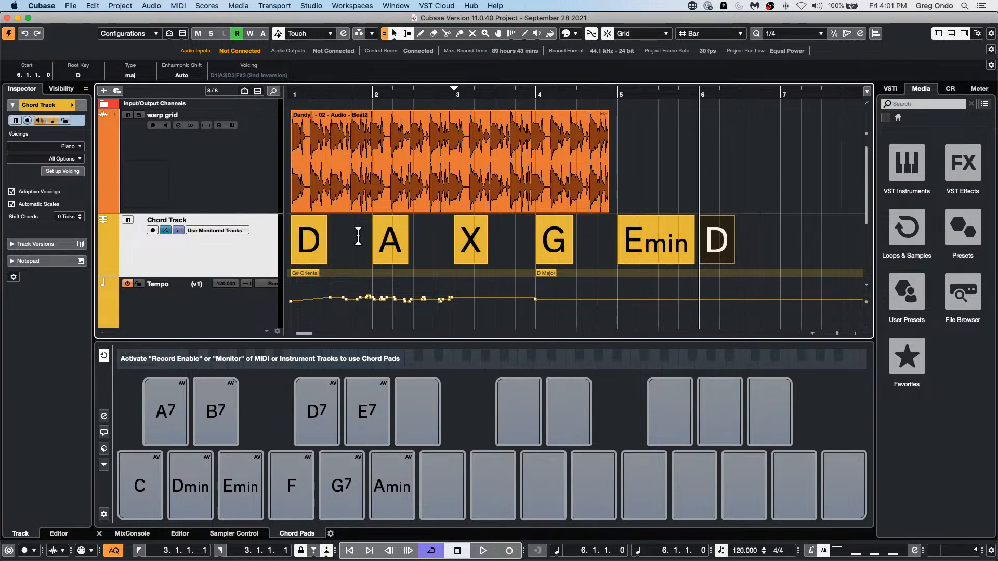
Step: Open the Chord Assistant for the undefined chord at bar 3, compare its Cadence and Common Notes modes, and keep Common Notes
{"action": "double_click", "coordinate": [470, 251]}
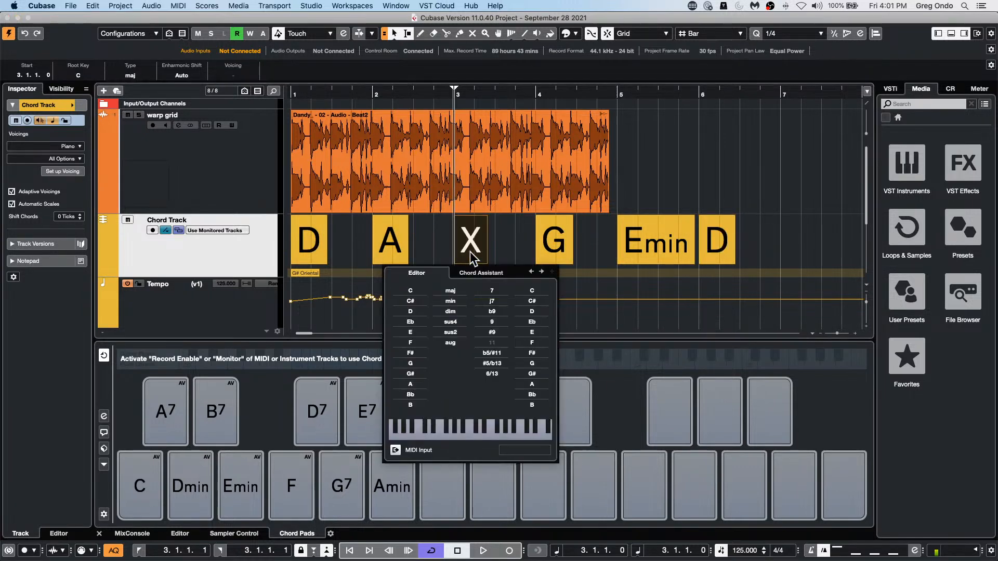
{"action": "left_click", "coordinate": [478, 274]}
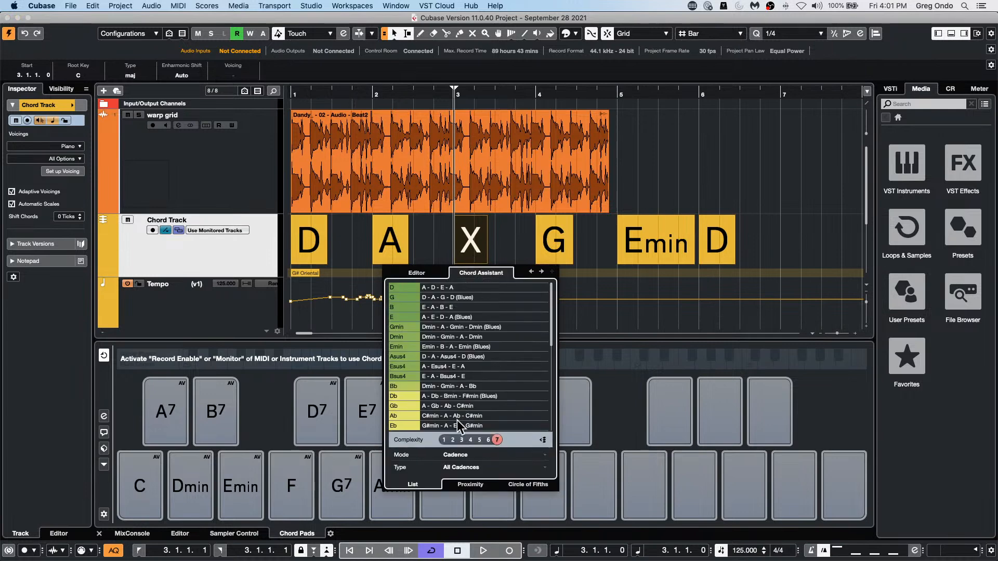
{"action": "left_click", "coordinate": [455, 454]}
{"action": "left_click", "coordinate": [463, 464]}
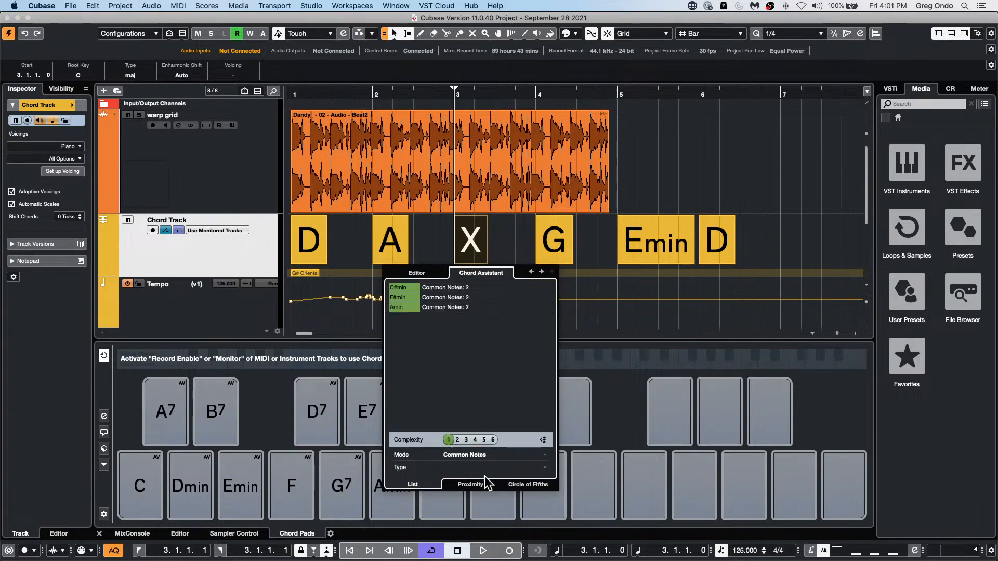
{"action": "left_click", "coordinate": [456, 454]}
{"action": "left_click", "coordinate": [460, 443]}
{"action": "left_click", "coordinate": [462, 453]}
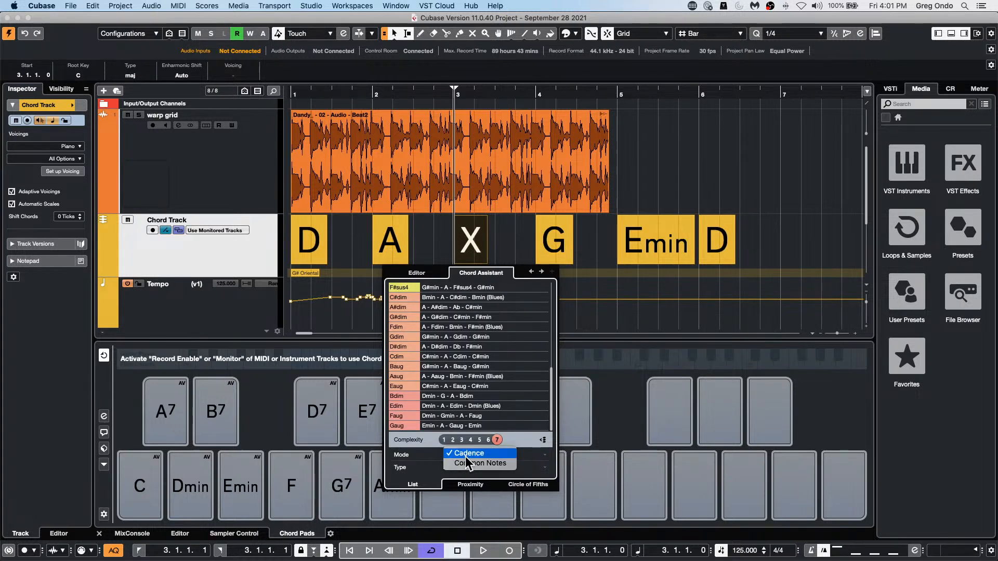
{"action": "left_click", "coordinate": [475, 453]}
{"action": "left_click", "coordinate": [475, 453]}
{"action": "left_click", "coordinate": [478, 466]}
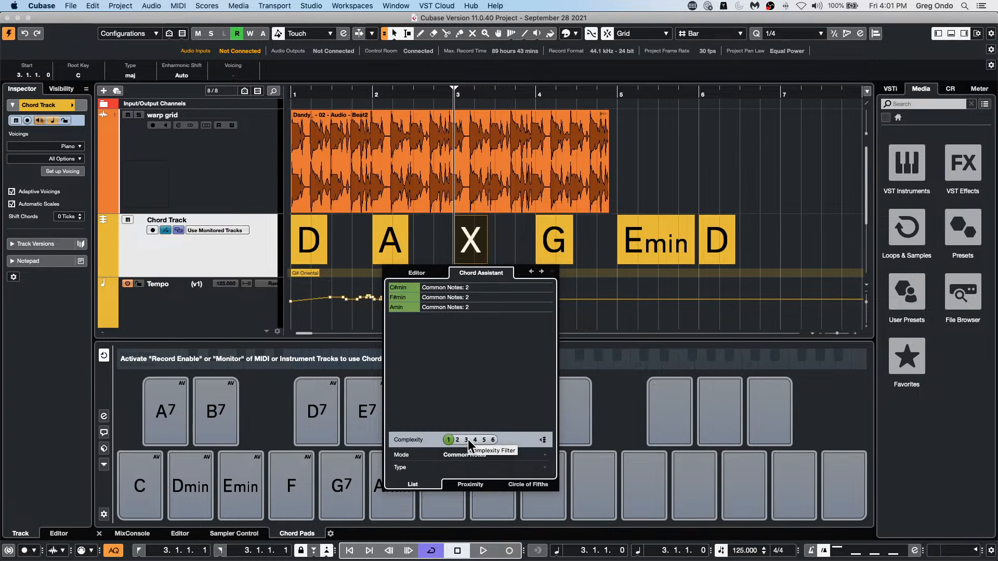
Step: Compare the Common Notes chord suggestions at complexity levels 2, 3 and 4
{"action": "left_click", "coordinate": [467, 439]}
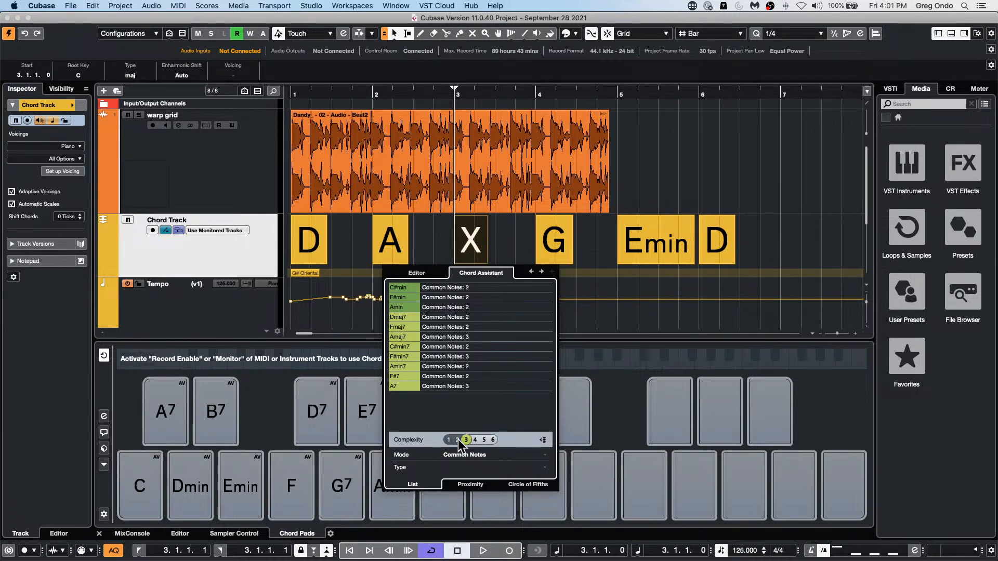
{"action": "left_click", "coordinate": [457, 440]}
{"action": "left_click", "coordinate": [465, 440]}
{"action": "left_click", "coordinate": [474, 439]}
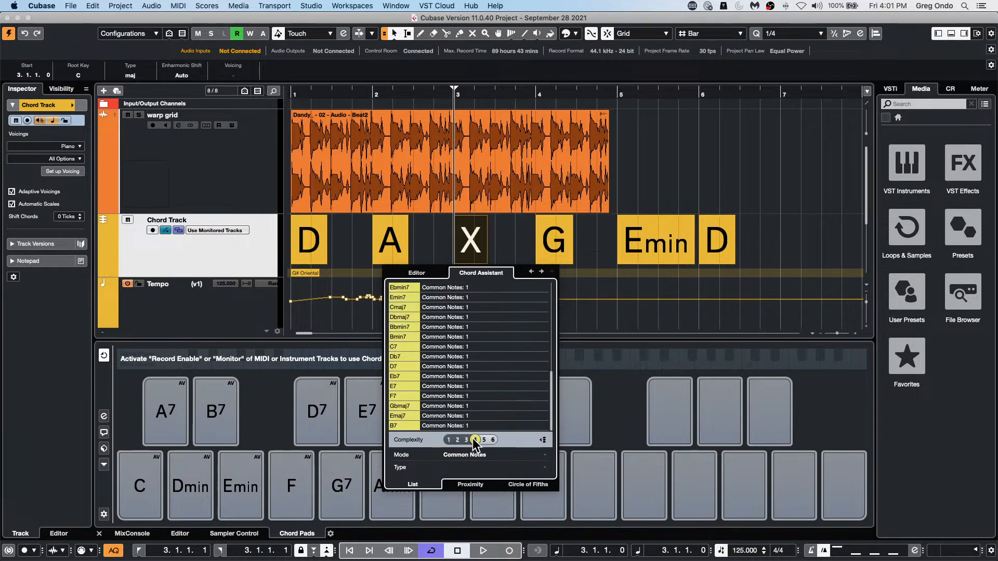
{"action": "left_click", "coordinate": [457, 441]}
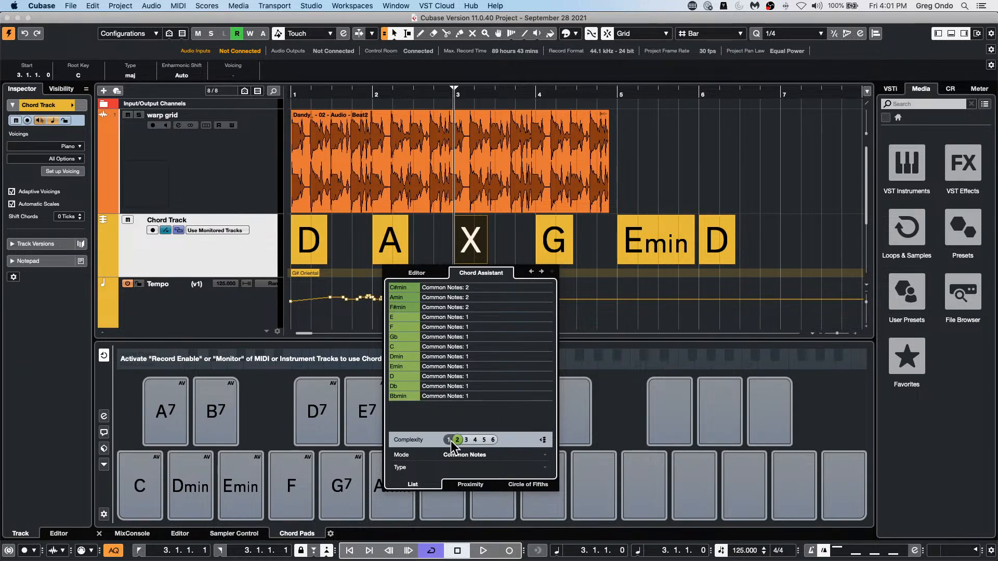
Step: Limit the suggestions to complexity 1 and assign F#min to the undefined chord at bar 3
{"action": "left_click", "coordinate": [449, 440]}
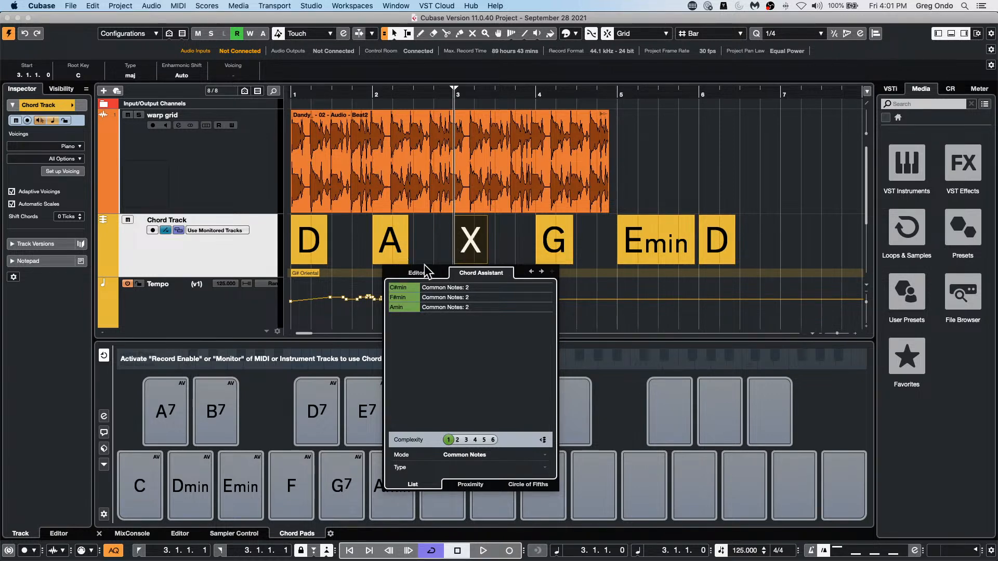
{"action": "left_click", "coordinate": [450, 297]}
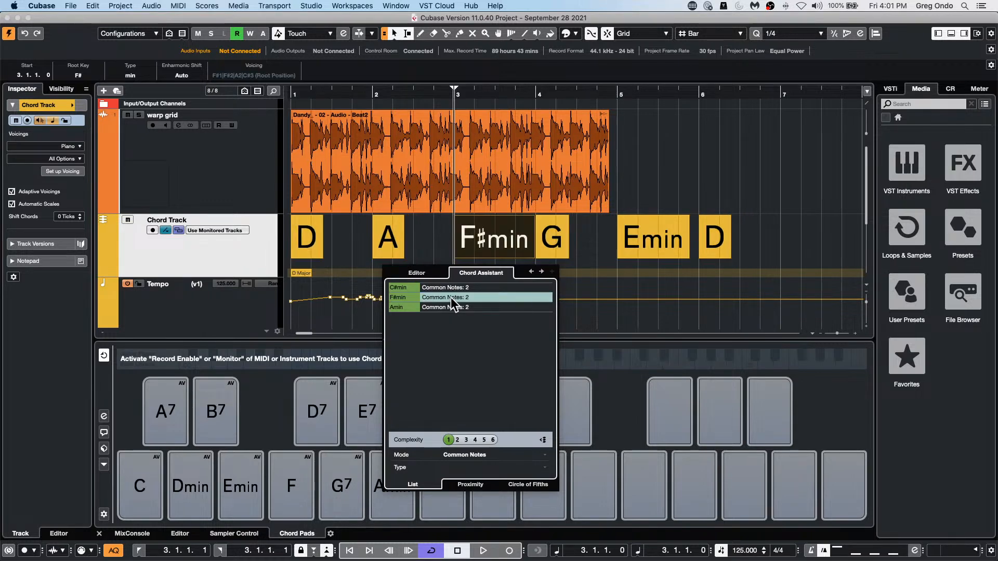
{"action": "left_click", "coordinate": [417, 230]}
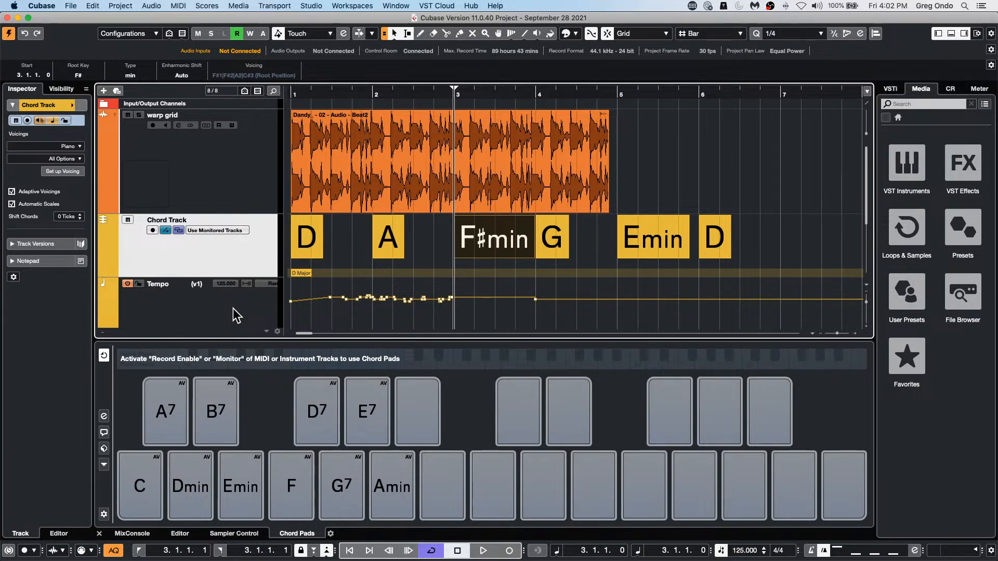
Step: Add one instrument track with HALion Sonic SE routed to Stereo Out
{"action": "right_click", "coordinate": [243, 259]}
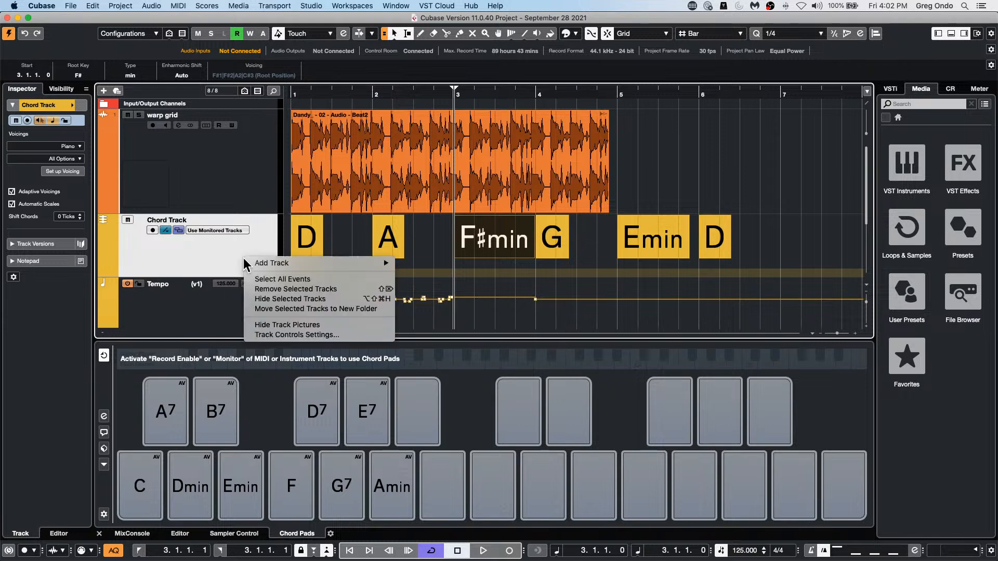
{"action": "mouse_move", "coordinate": [270, 263]}
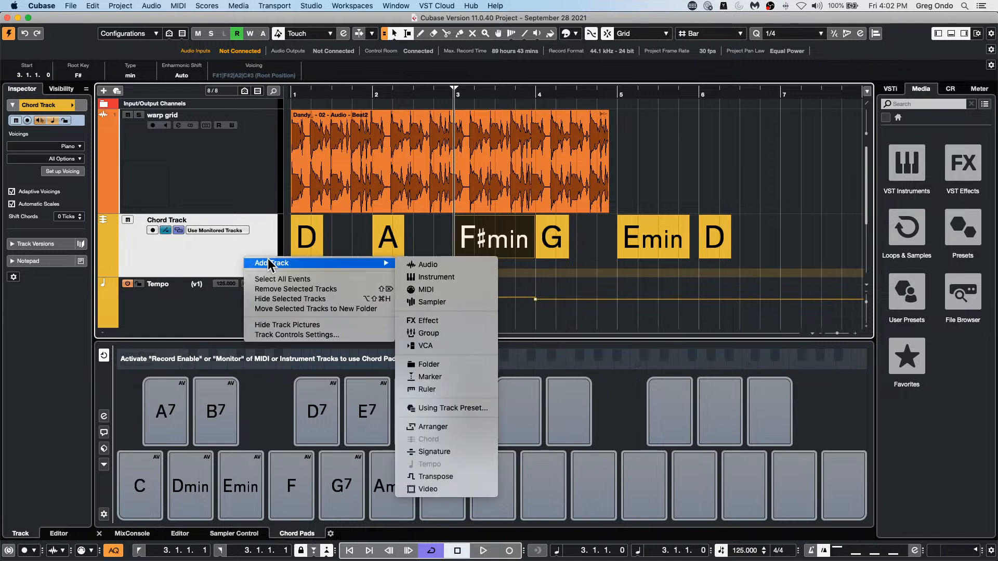
{"action": "left_click", "coordinate": [473, 278]}
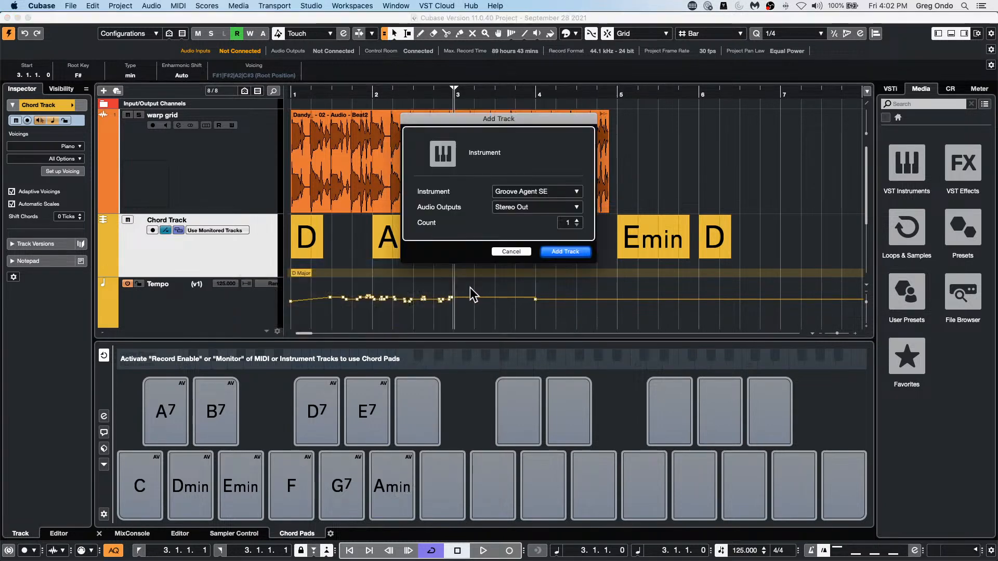
{"action": "left_click", "coordinate": [546, 193]}
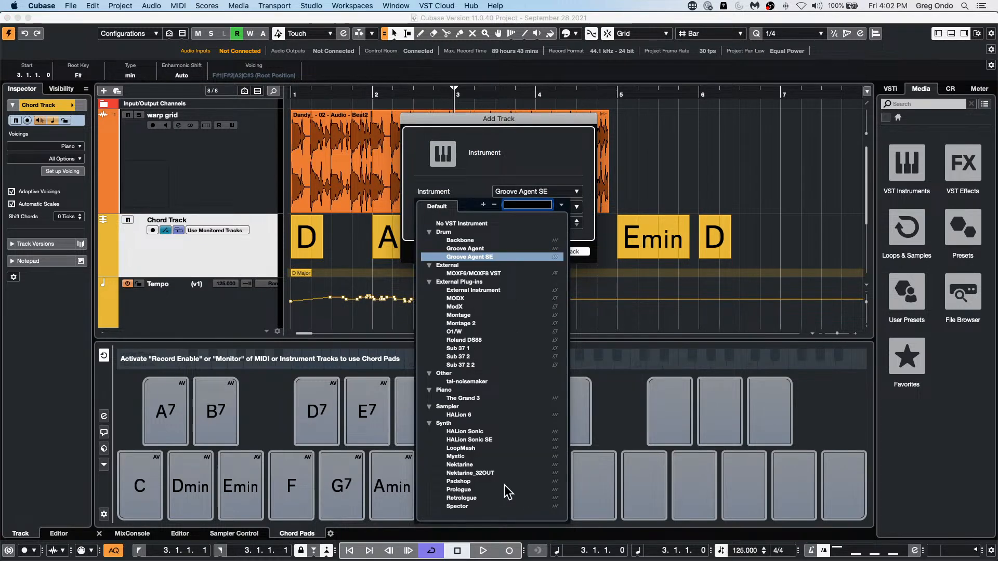
{"action": "left_click", "coordinate": [487, 440]}
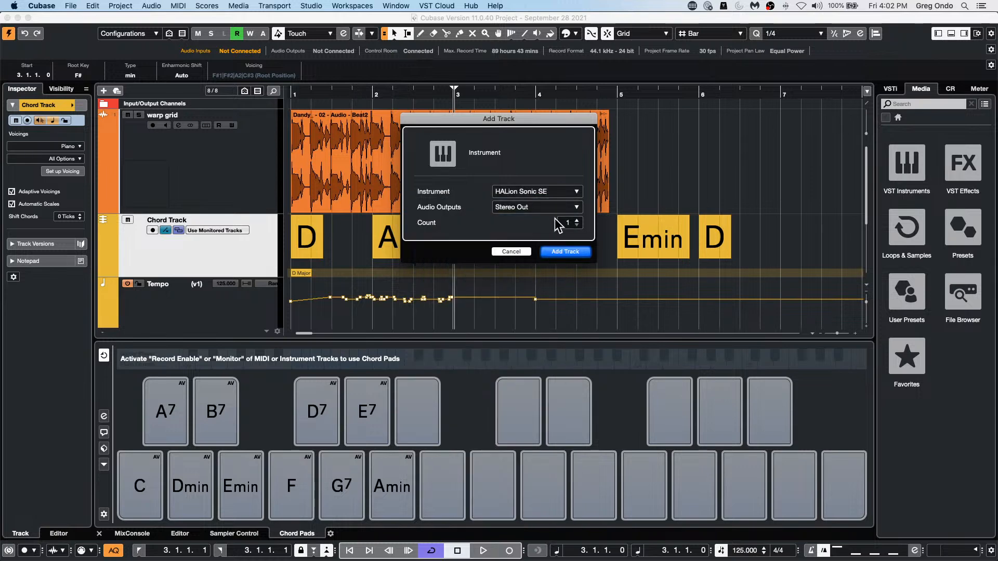
{"action": "left_click", "coordinate": [564, 253]}
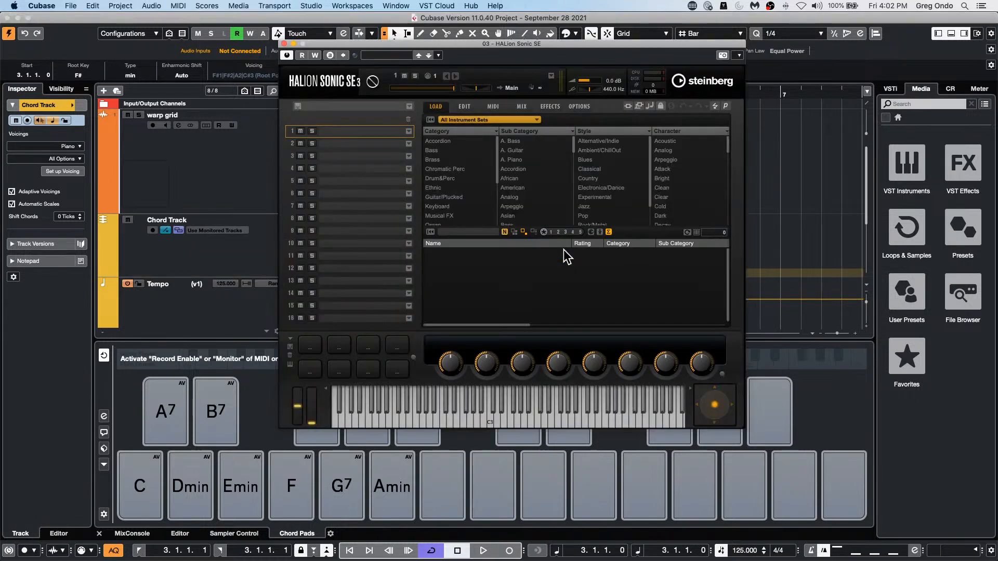
Step: Search all HALion Sonic SE instrument sets for "s90" and load YAMAHA S90ES Piano into slot 1
{"action": "left_click", "coordinate": [472, 124]}
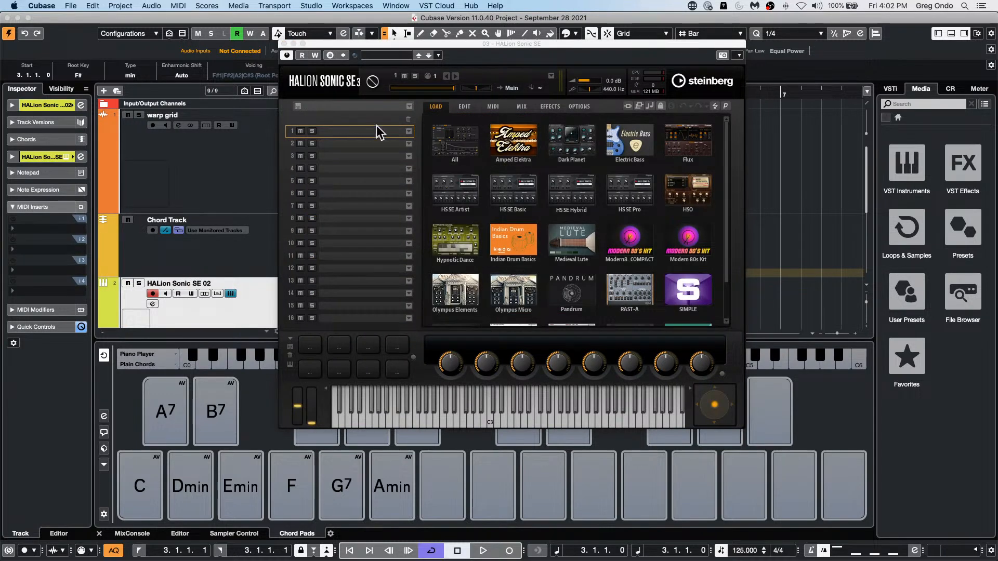
{"action": "left_click", "coordinate": [409, 132]}
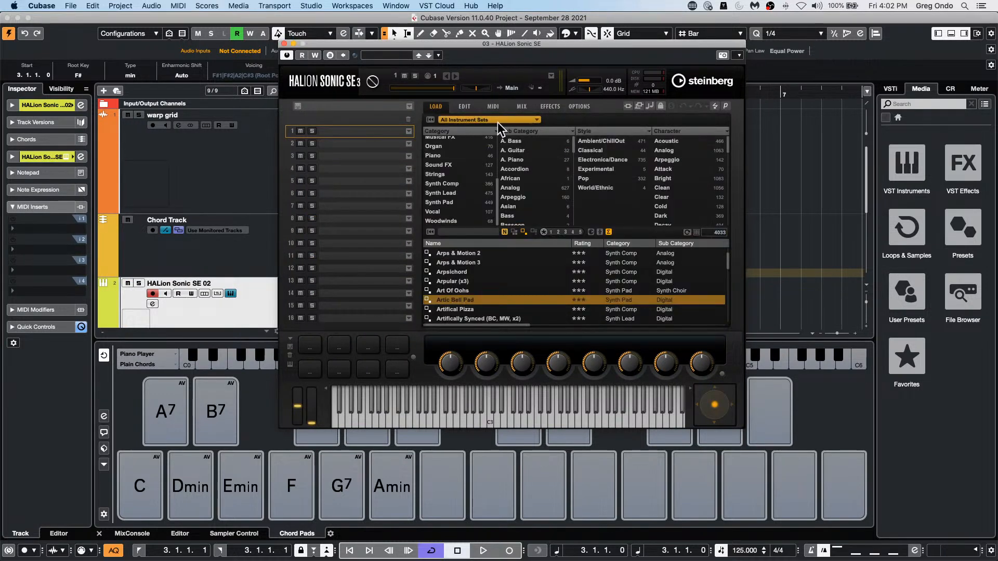
{"action": "left_click", "coordinate": [467, 232]}
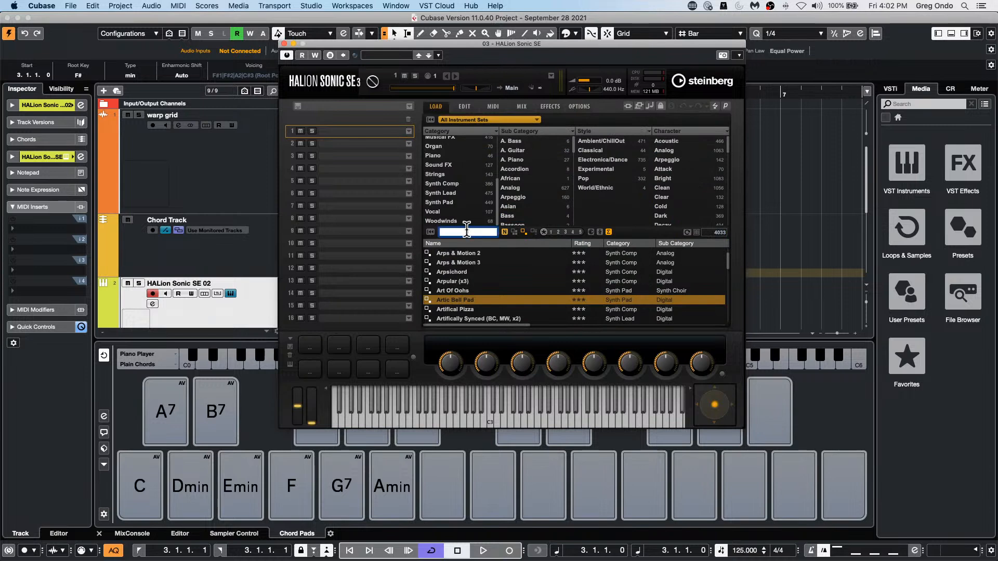
{"action": "type", "text": "s90"}
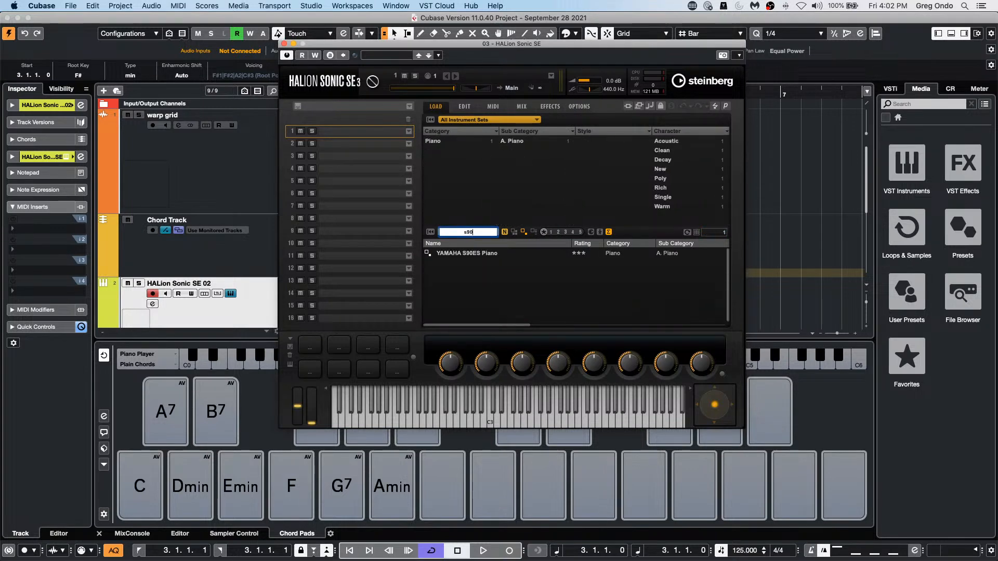
{"action": "key", "text": "Return"}
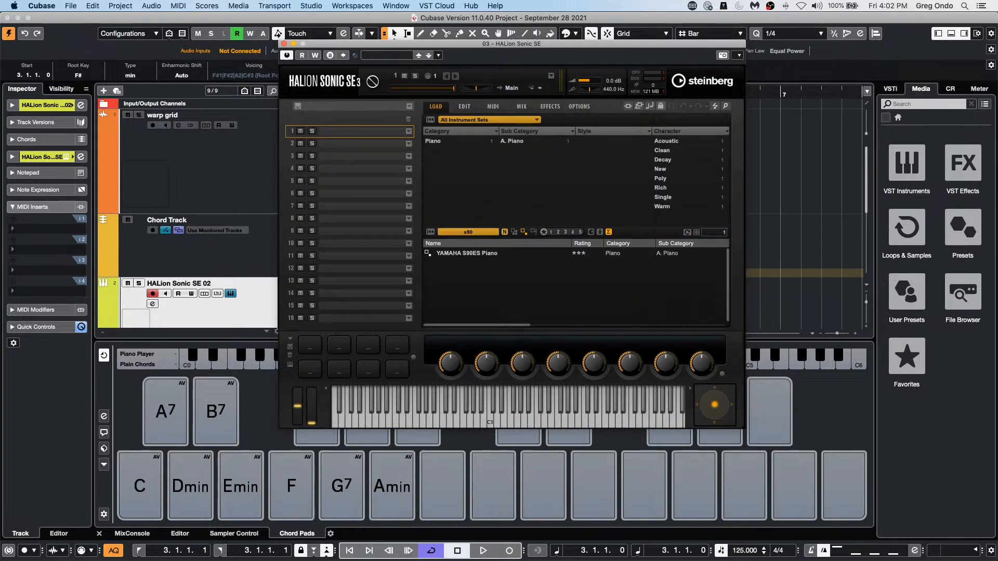
{"action": "double_click", "coordinate": [470, 254]}
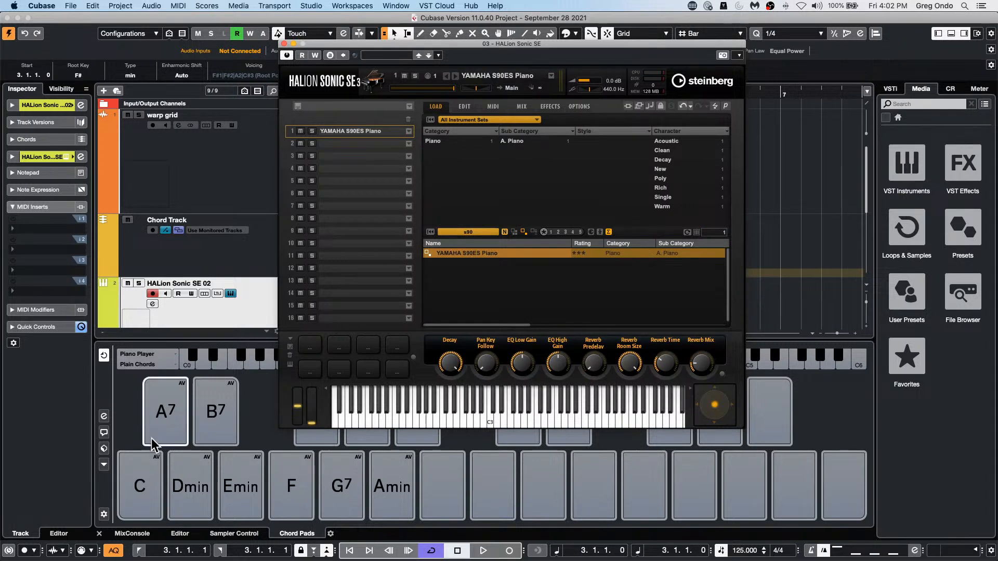
Step: Audition the C, A7, Dmin, B7, Emin, F and G7 chord pads with the piano sound
{"action": "left_click", "coordinate": [127, 490]}
{"action": "left_click", "coordinate": [163, 408]}
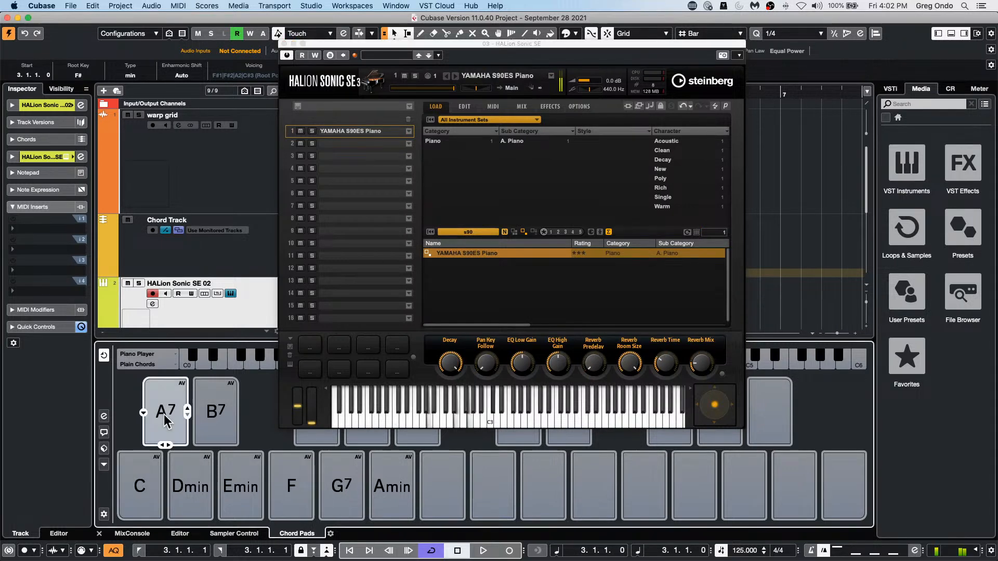
{"action": "left_click", "coordinate": [196, 480]}
{"action": "left_click", "coordinate": [214, 415]}
{"action": "left_click", "coordinate": [255, 483]}
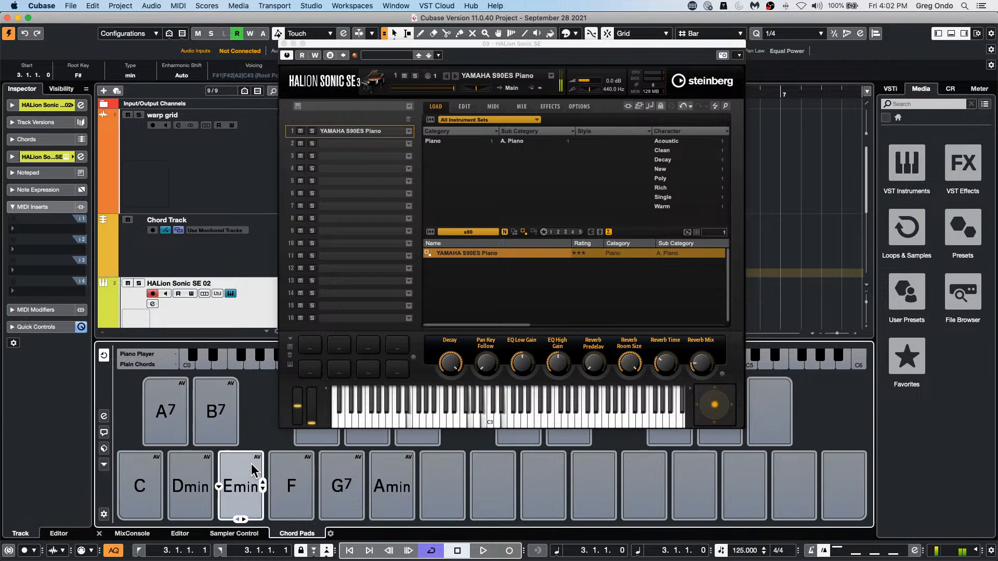
{"action": "left_click", "coordinate": [289, 480]}
{"action": "left_click", "coordinate": [336, 483]}
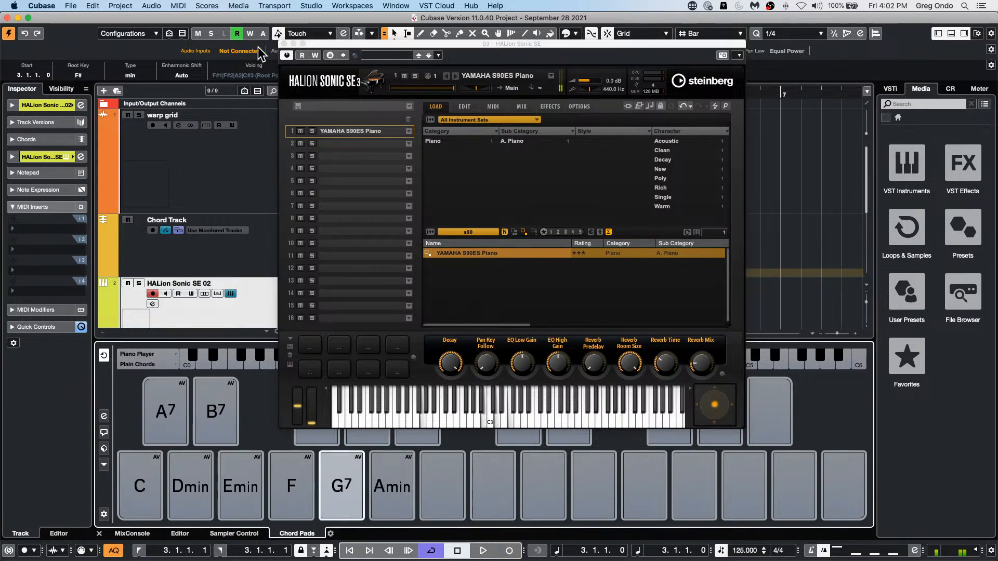
Step: Move the HALion Sonic SE window clear of the project and assign the chord pads from the Chord Track
{"action": "left_click_drag", "start_coordinate": [346, 43], "coordinate": [749, 64]}
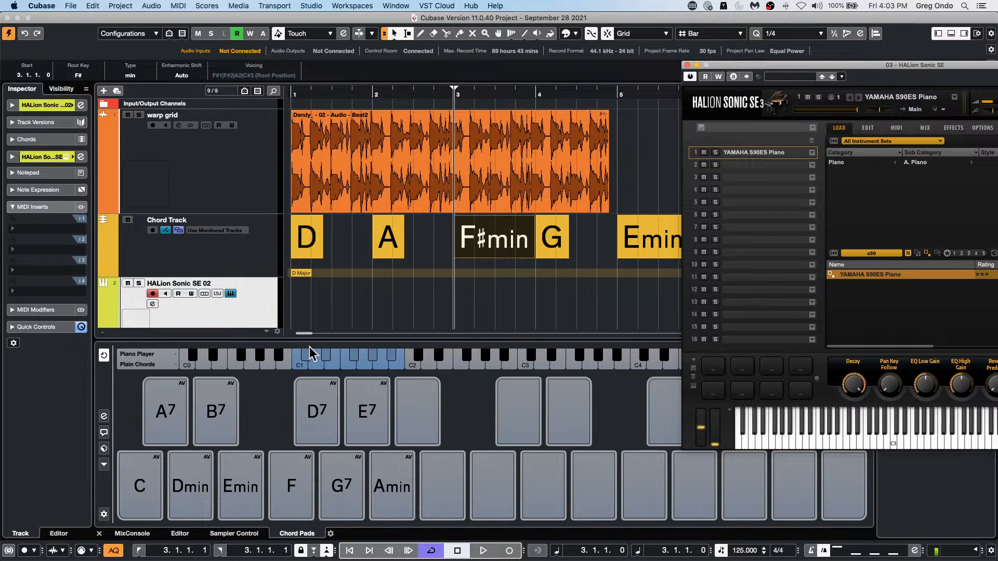
{"action": "left_click", "coordinate": [106, 465]}
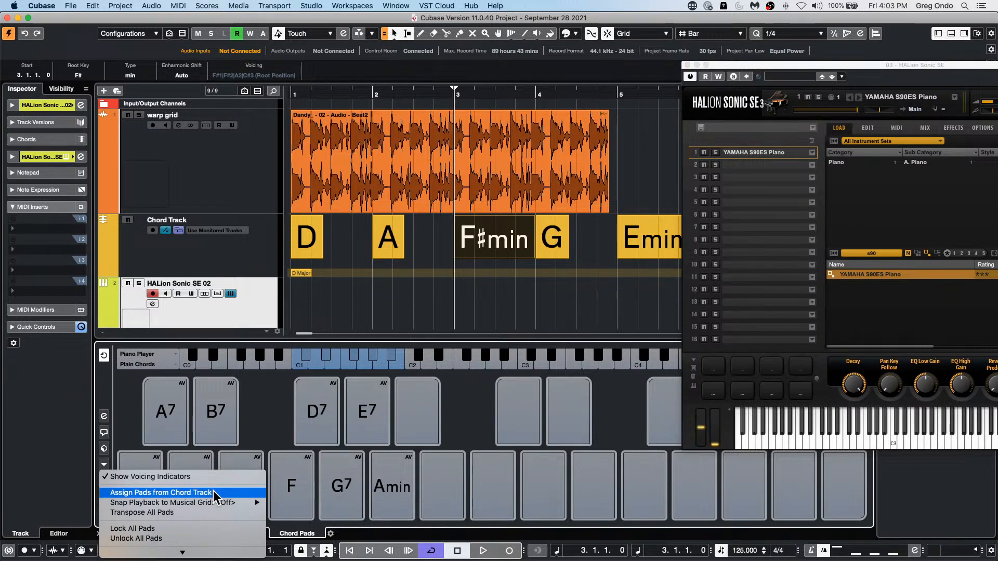
{"action": "left_click", "coordinate": [183, 492]}
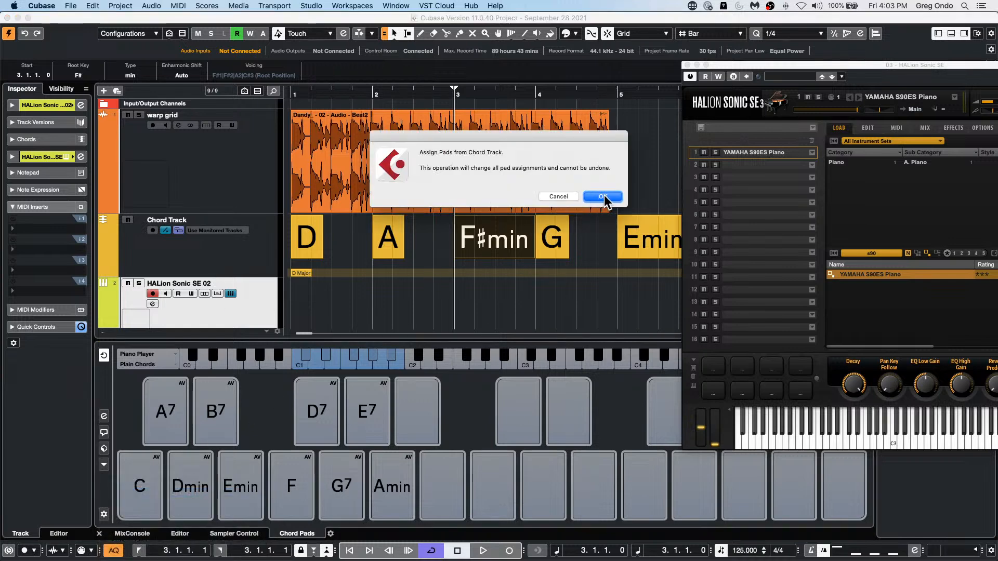
{"action": "left_click", "coordinate": [603, 196]}
Step: Audition the D, A, F#min, G and Emin chord pads, replaying D and A
{"action": "left_click", "coordinate": [125, 483]}
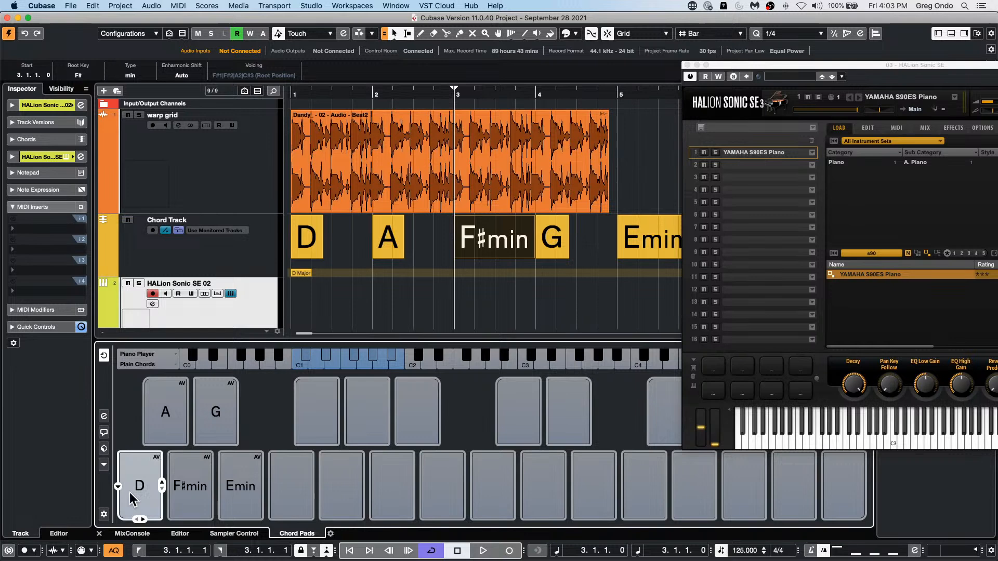
{"action": "left_click", "coordinate": [161, 435]}
{"action": "left_click", "coordinate": [189, 478]}
{"action": "left_click", "coordinate": [216, 429]}
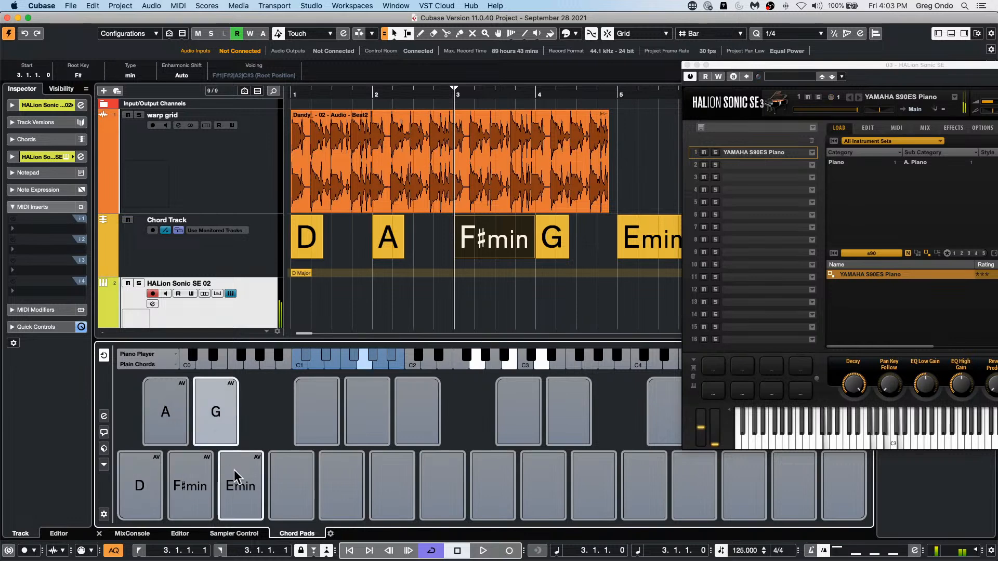
{"action": "left_click", "coordinate": [234, 476]}
{"action": "left_click", "coordinate": [124, 483]}
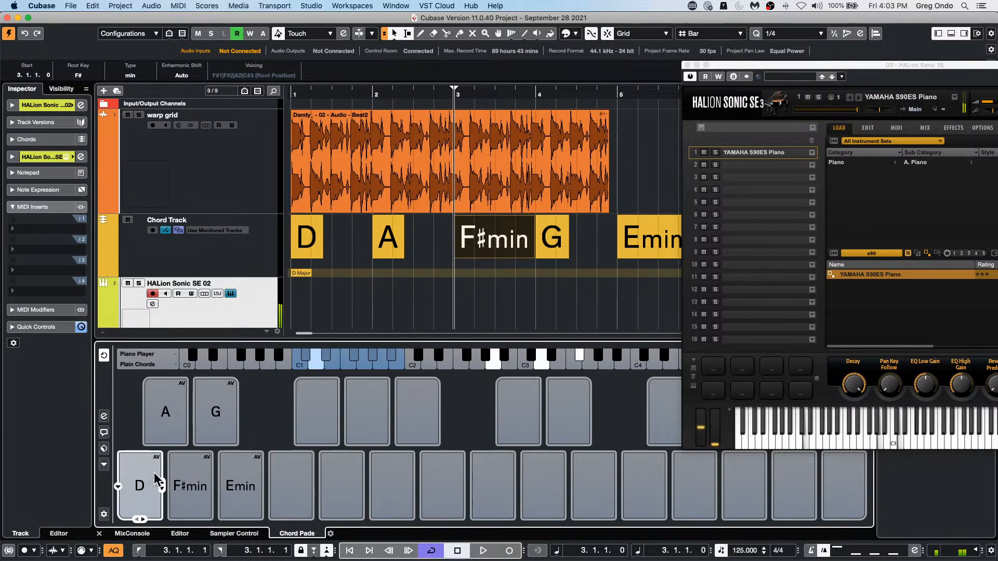
{"action": "left_click", "coordinate": [176, 421]}
{"action": "left_click", "coordinate": [124, 485]}
{"action": "left_click", "coordinate": [140, 459]}
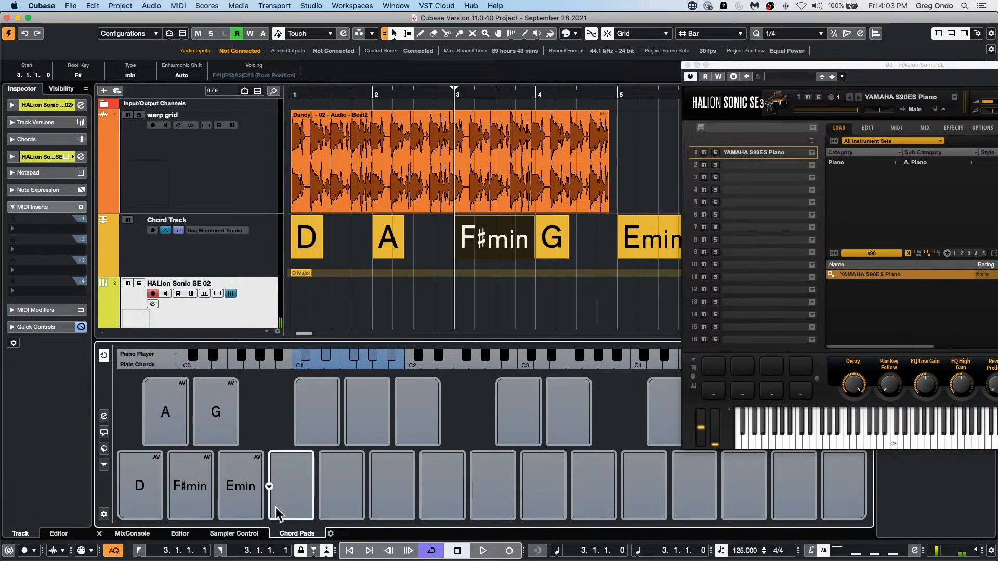
Step: Assign Dsus2/F# to the empty chord pad beside Emin, trying a diminished flat-nine chord and other bass notes along the way
{"action": "left_click", "coordinate": [269, 487]}
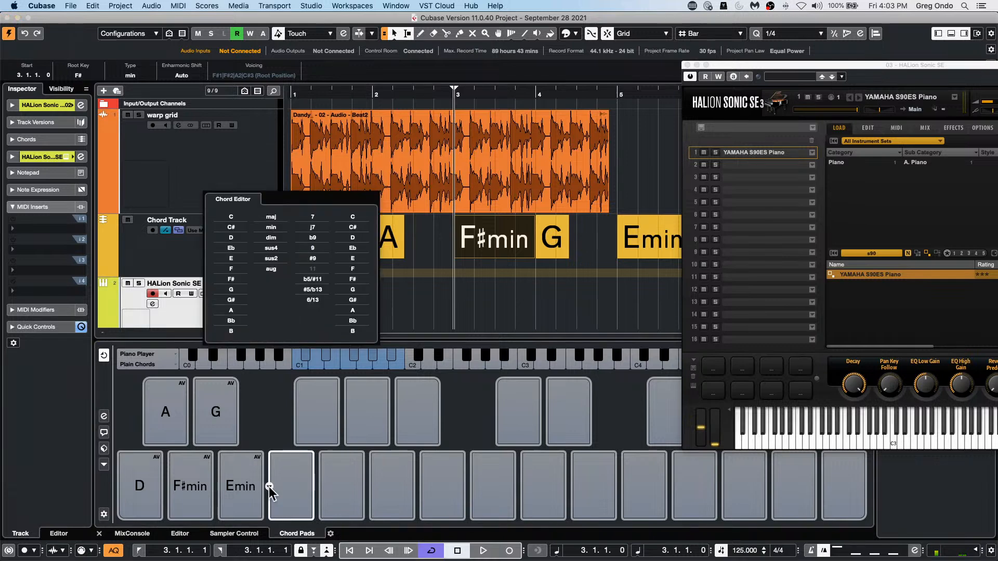
{"action": "left_click", "coordinate": [239, 238]}
{"action": "left_click", "coordinate": [272, 239]}
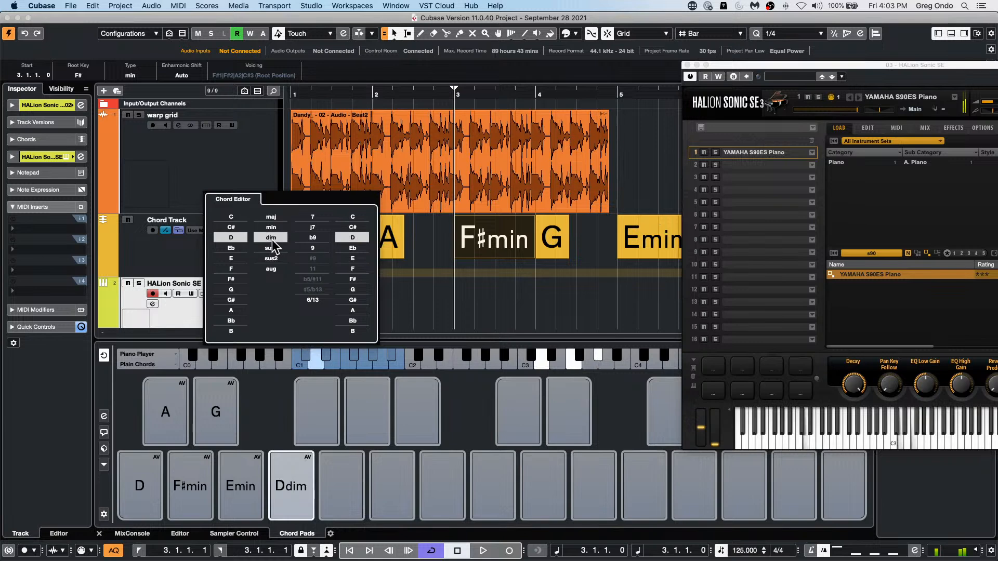
{"action": "left_click", "coordinate": [311, 238]}
{"action": "left_click", "coordinate": [352, 289]}
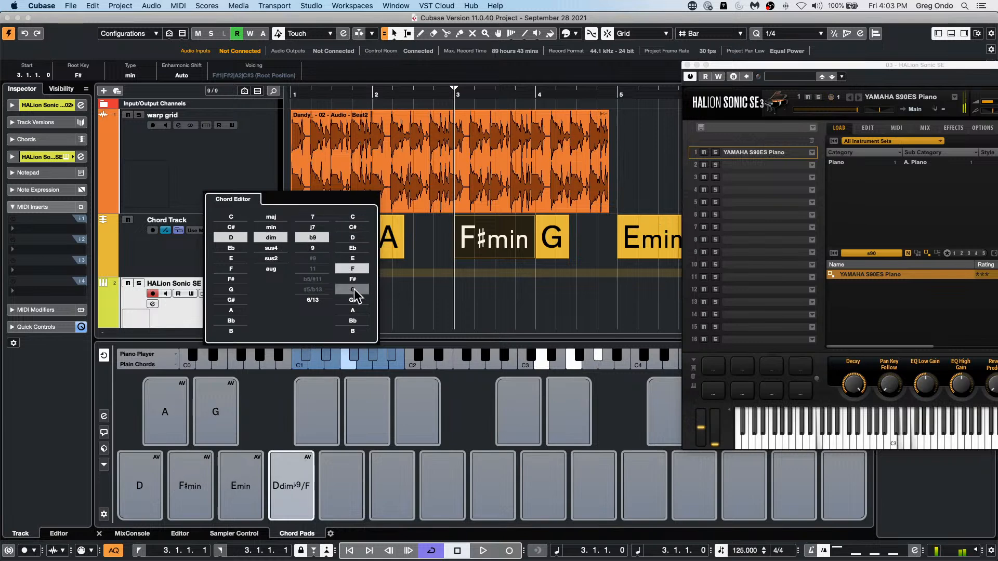
{"action": "left_click", "coordinate": [353, 311]}
{"action": "left_click", "coordinate": [269, 259]}
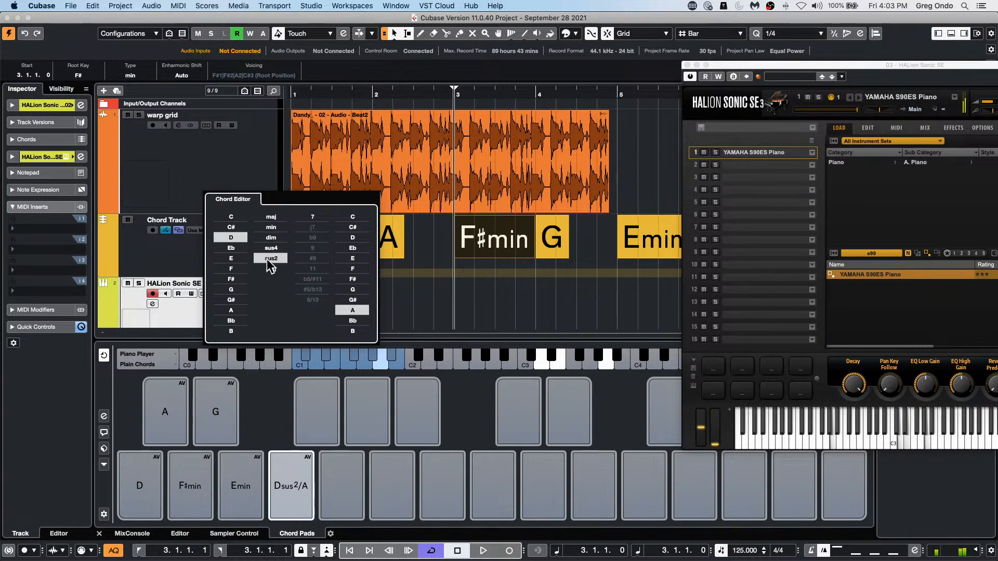
{"action": "left_click", "coordinate": [351, 258]}
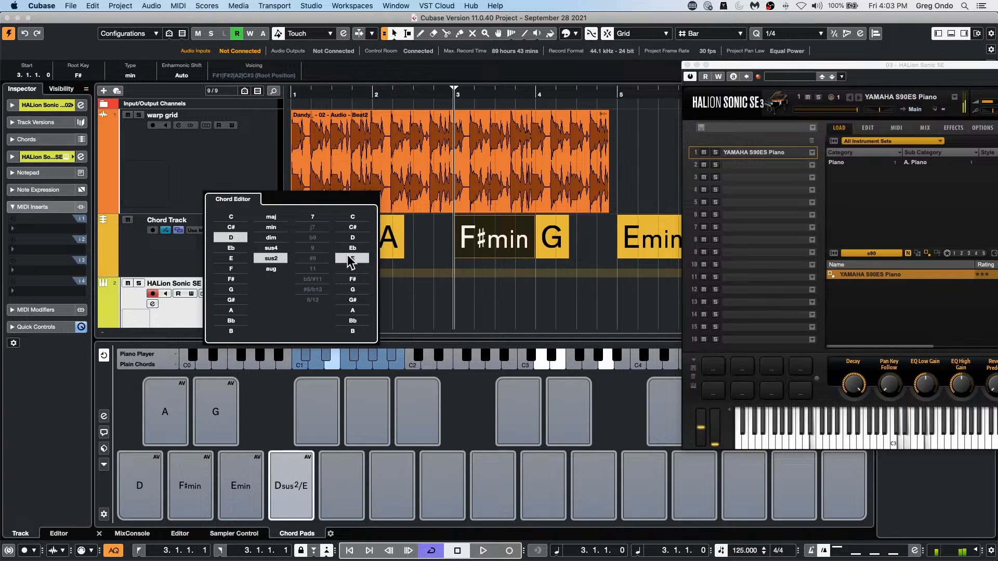
{"action": "left_click", "coordinate": [353, 289]}
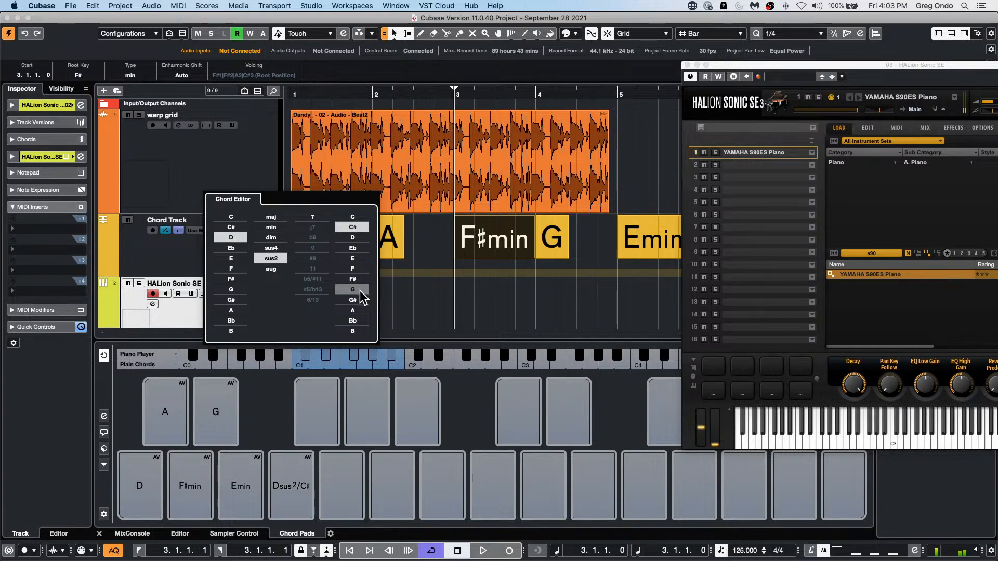
{"action": "left_click", "coordinate": [352, 279]}
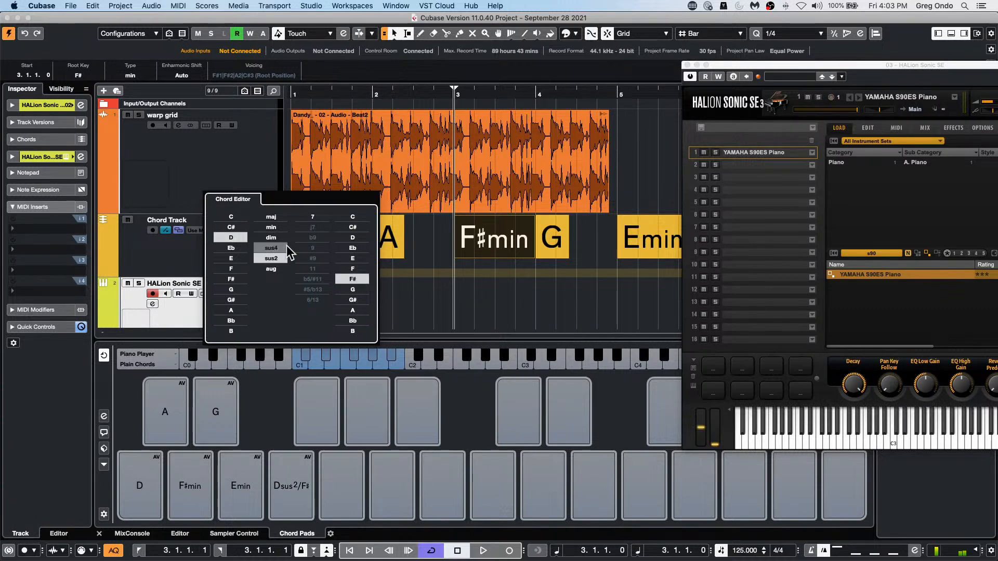
{"action": "key", "text": "Return"}
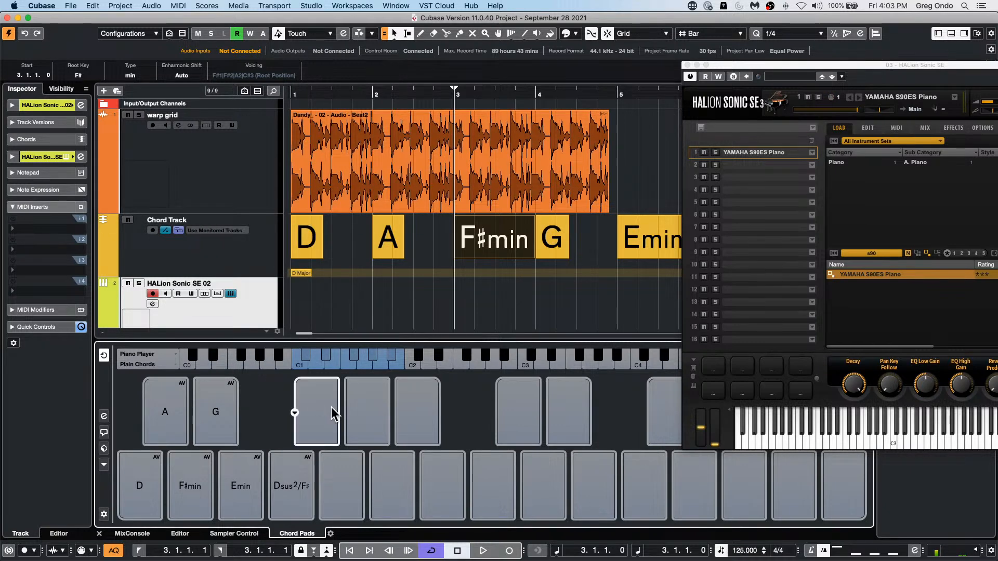
Step: Assign Esus4 to the first empty pad after G in the upper row of chord pads
{"action": "left_click", "coordinate": [294, 413]}
{"action": "left_click", "coordinate": [250, 258]}
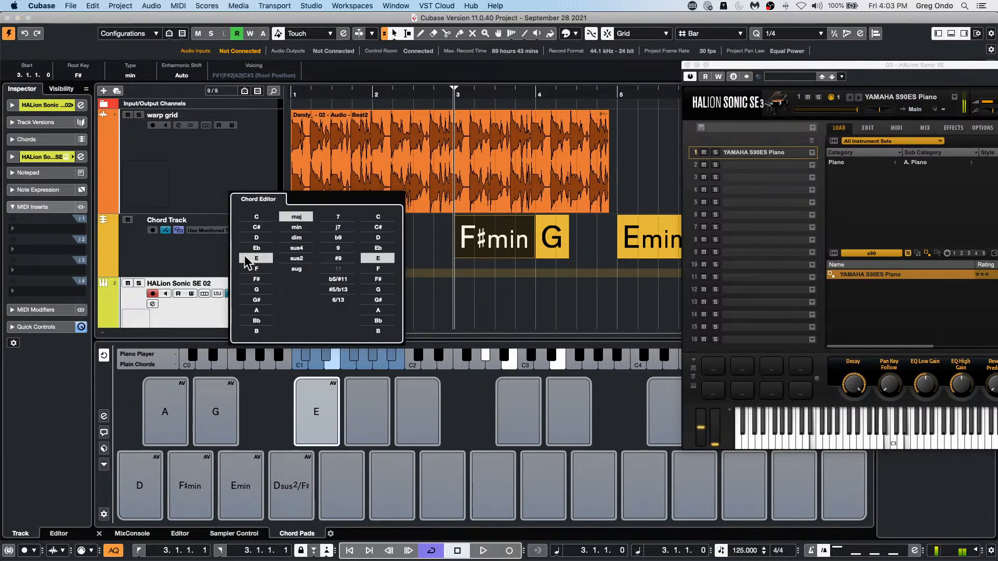
{"action": "left_click", "coordinate": [296, 248]}
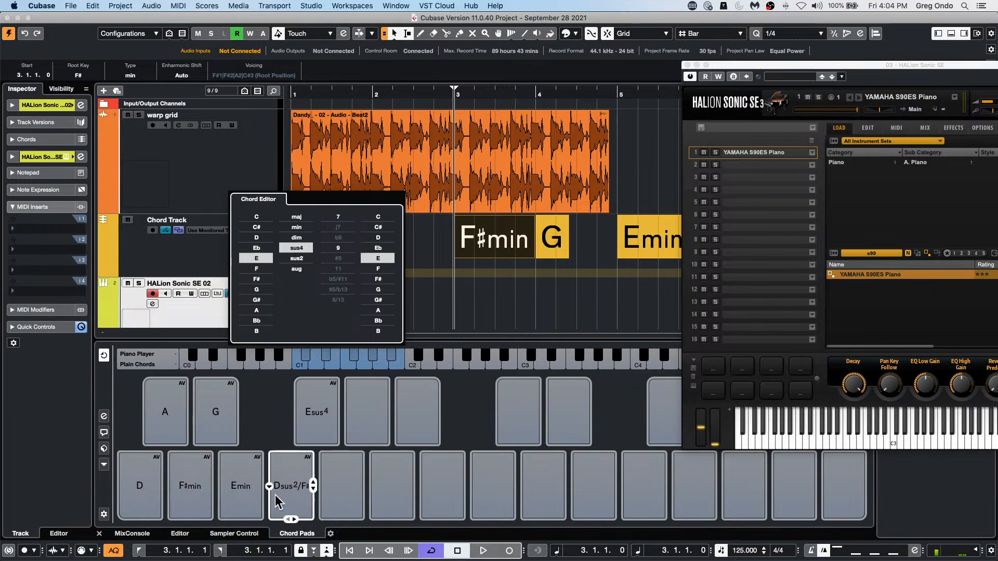
Step: Audition the new Dsus2/F# and Esus4 chord pads, alternating them with Emin
{"action": "left_click", "coordinate": [291, 486]}
{"action": "left_click", "coordinate": [239, 498]}
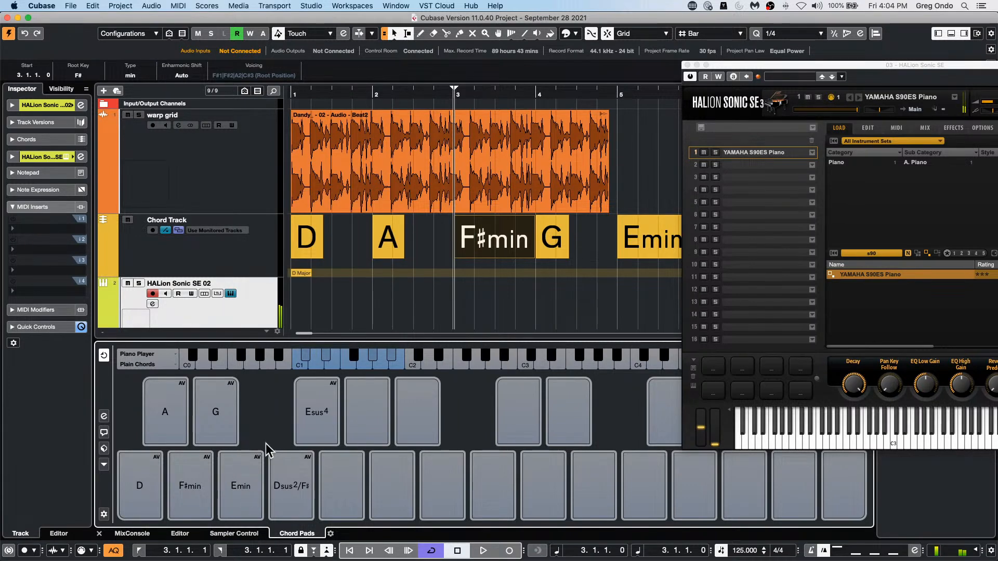
{"action": "left_click", "coordinate": [314, 412]}
{"action": "left_click", "coordinate": [239, 489]}
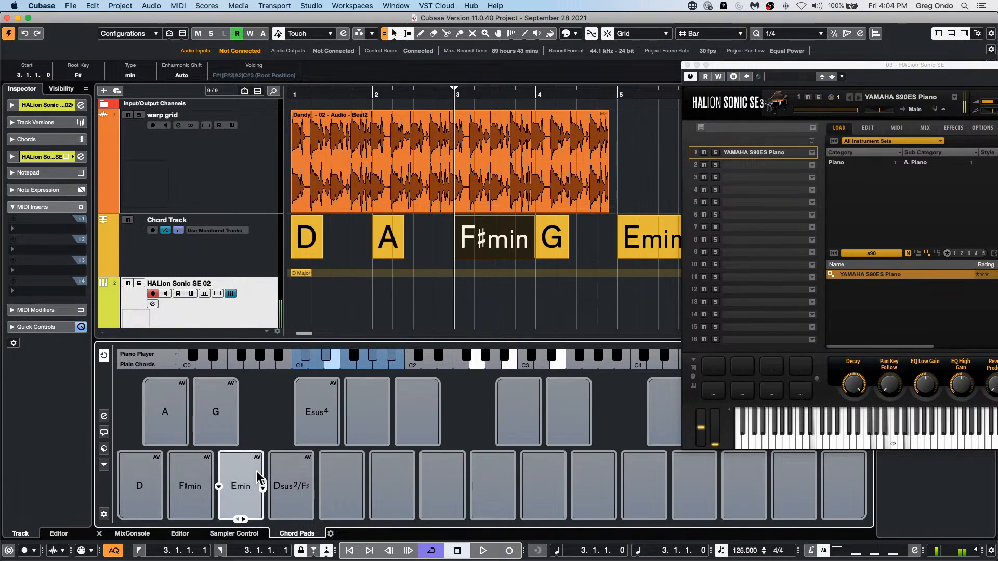
{"action": "left_click", "coordinate": [308, 418]}
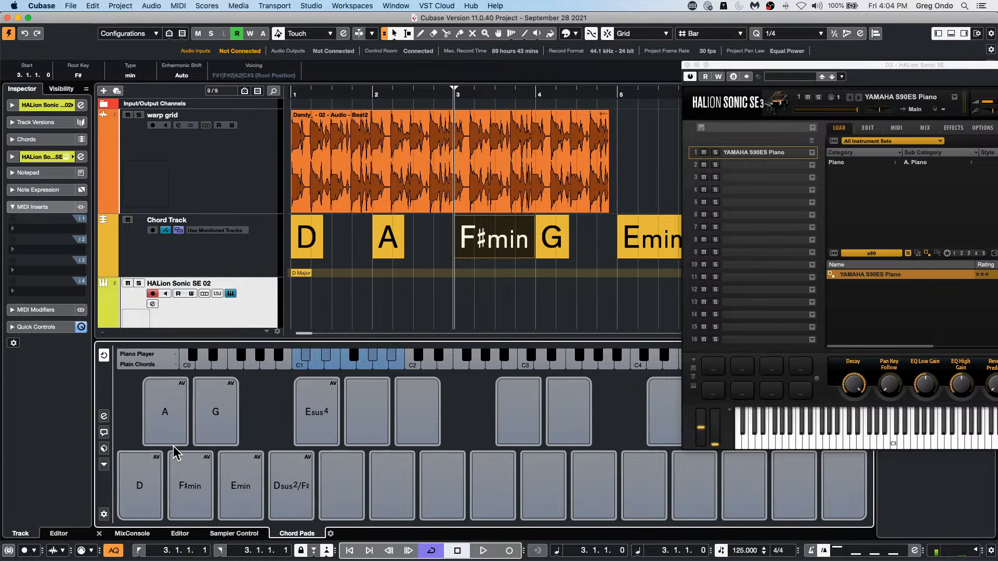
Step: Examine the chord pad presets, the pad function options and the player settings, leaving them as they are
{"action": "left_click", "coordinate": [104, 450]}
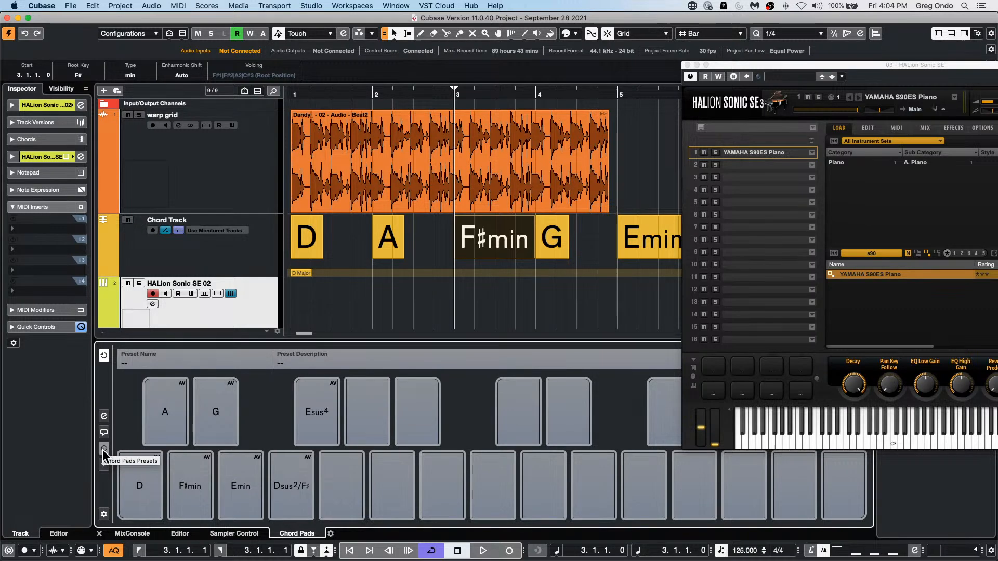
{"action": "left_click", "coordinate": [104, 446]}
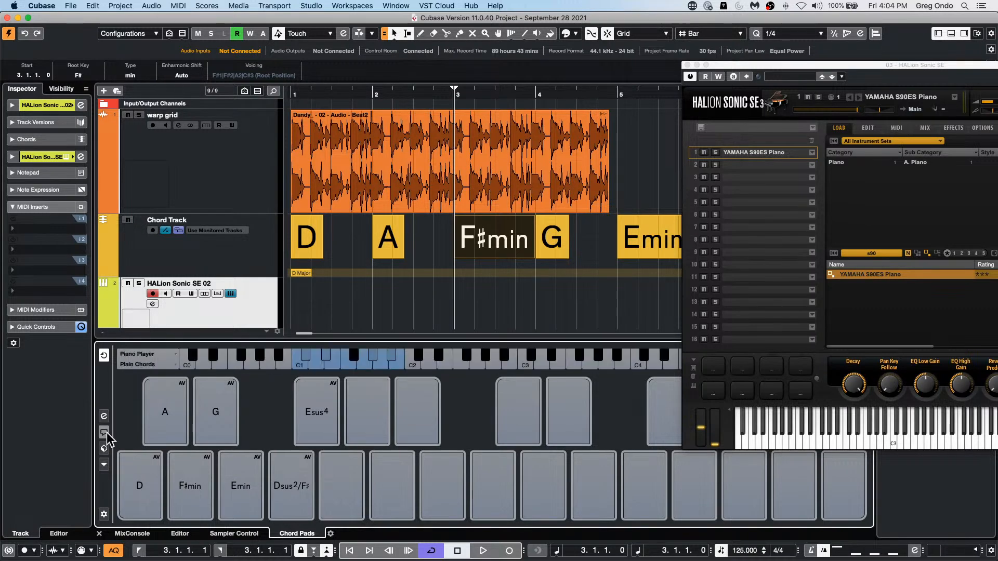
{"action": "left_click", "coordinate": [104, 465]}
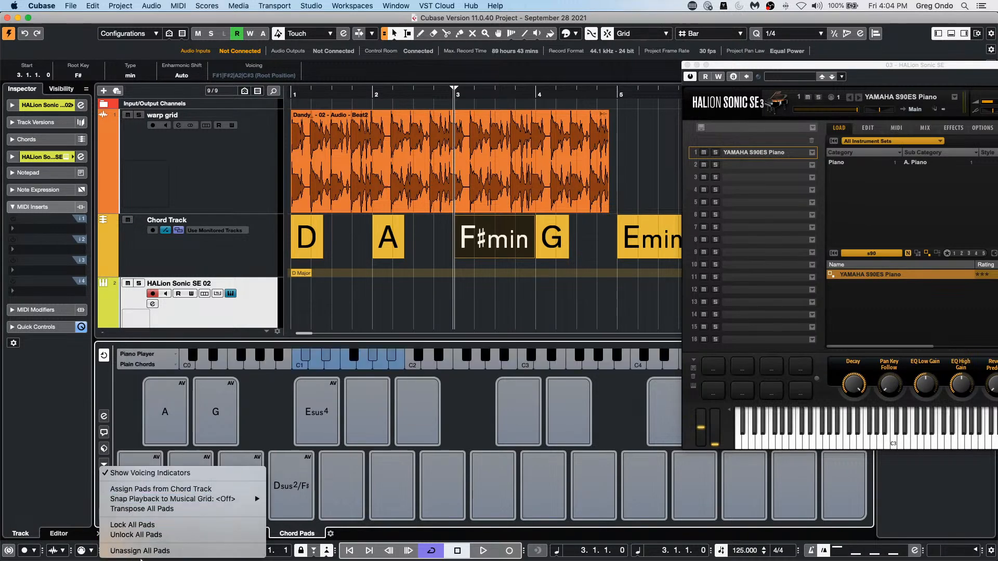
{"action": "left_click", "coordinate": [103, 416]}
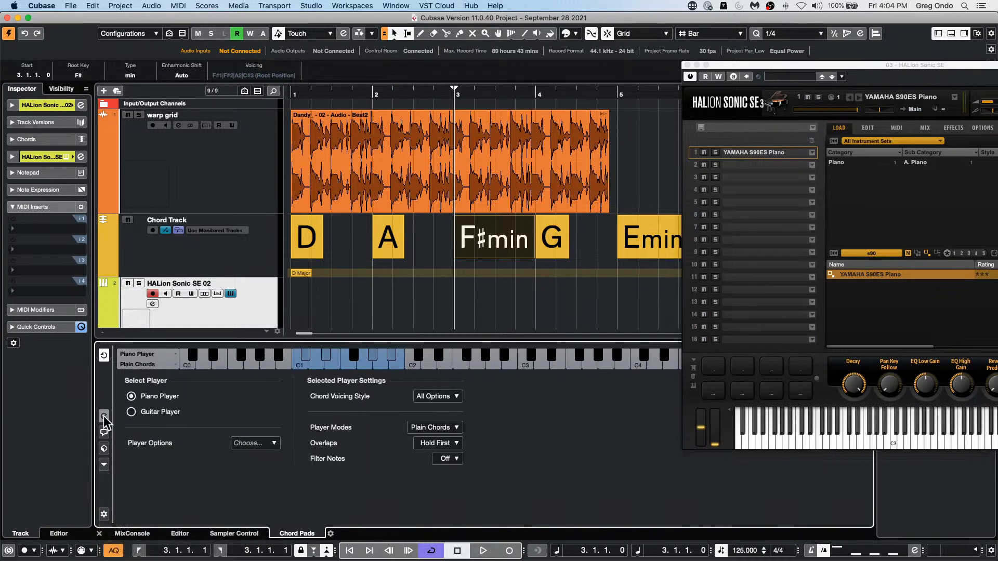
{"action": "left_click", "coordinate": [104, 418]}
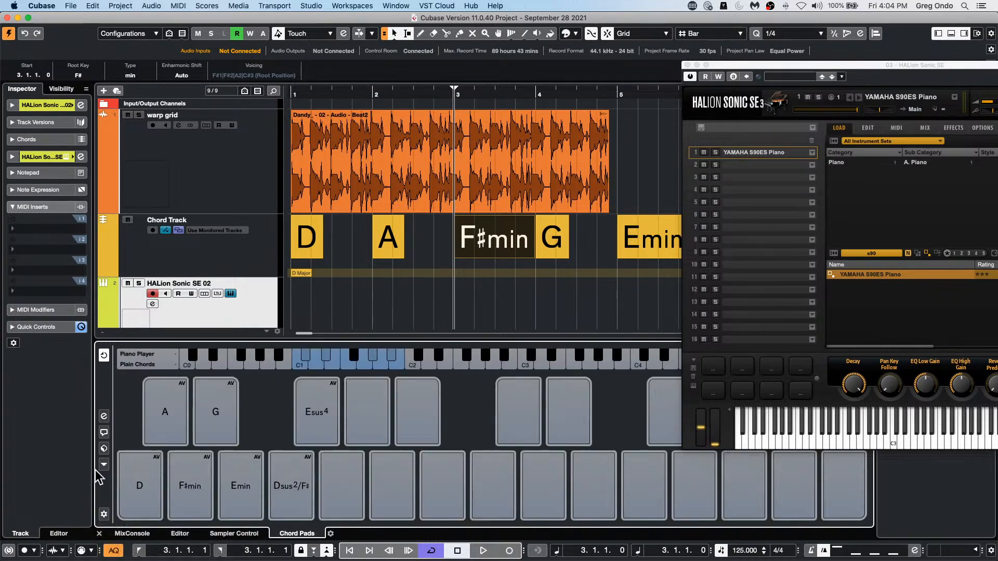
Step: Show the Chord Assistant's Proximity view for the D chord pad
{"action": "left_click", "coordinate": [103, 440]}
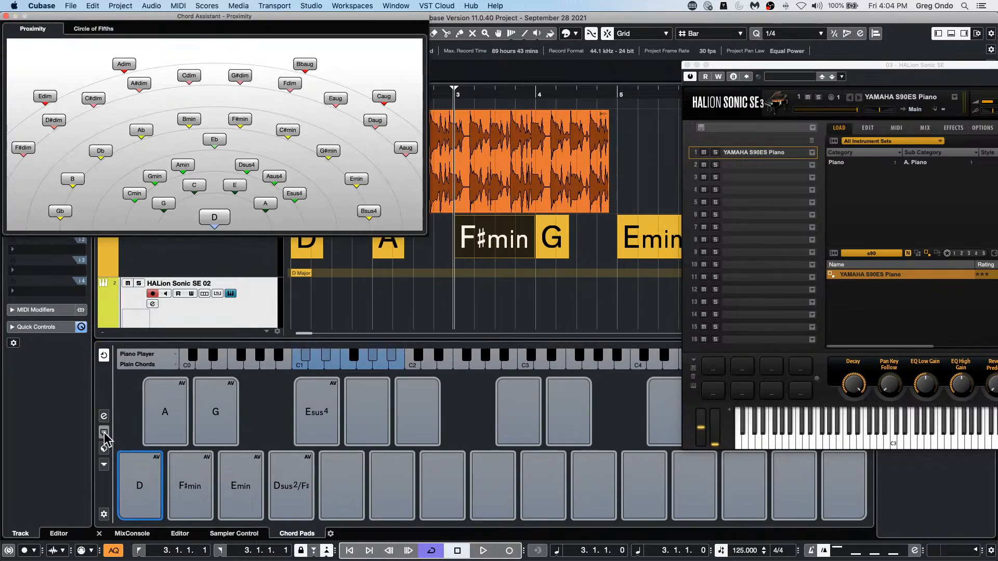
Step: Move the Chord Assistant over the project area and audition the C, Amin, Cmin and Gmin suggestions in the Proximity view
{"action": "left_click_drag", "start_coordinate": [212, 21], "coordinate": [605, 153]}
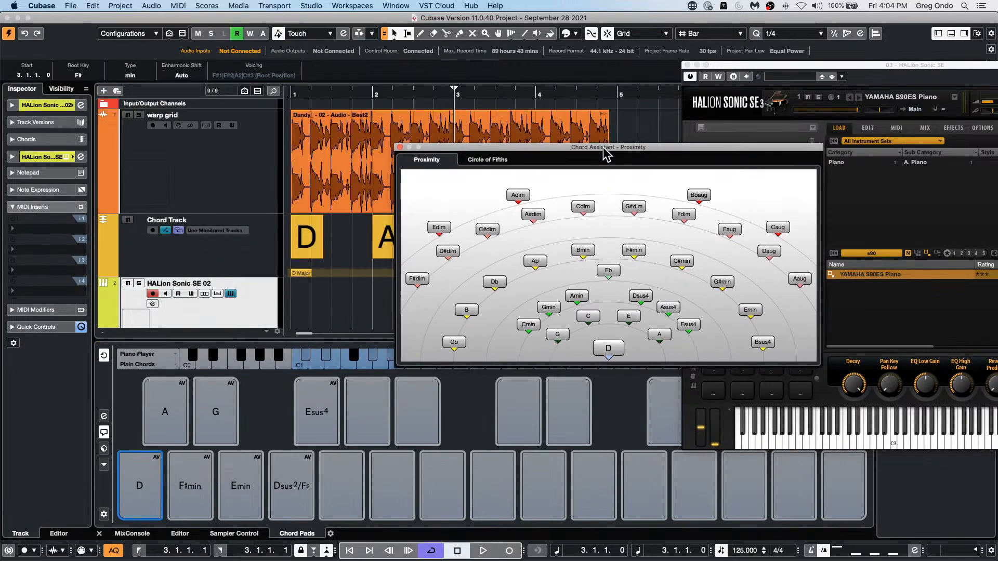
{"action": "left_click", "coordinate": [601, 346]}
{"action": "left_click", "coordinate": [583, 317]}
{"action": "left_click", "coordinate": [577, 296]}
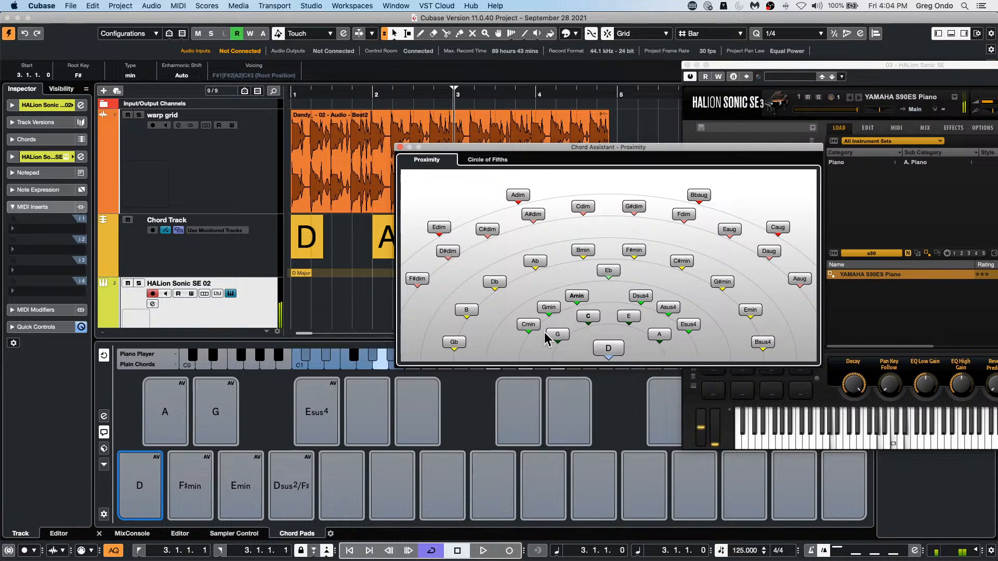
{"action": "left_click", "coordinate": [530, 326]}
{"action": "left_click", "coordinate": [547, 308]}
{"action": "left_click", "coordinate": [576, 296]}
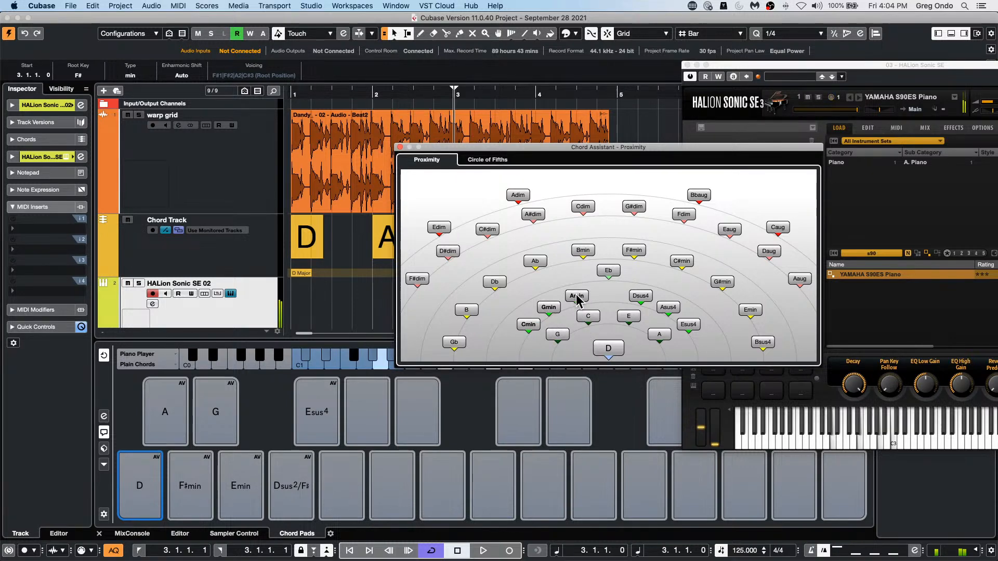
Step: Try to assign the Proximity view's Amin suggestion to an empty chord pad, and close the Chord Assistant
{"action": "left_click", "coordinate": [368, 443]}
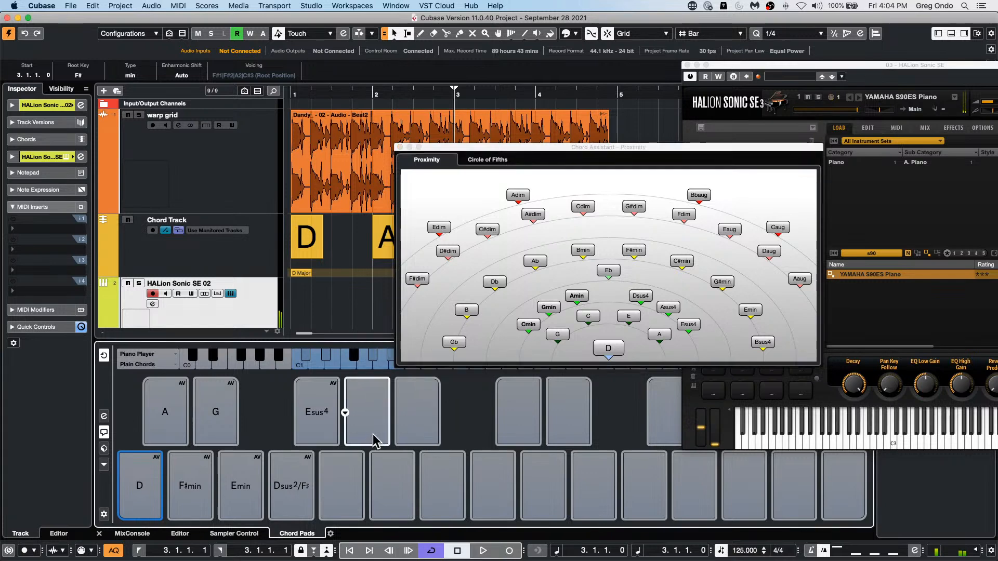
{"action": "left_click", "coordinate": [577, 296]}
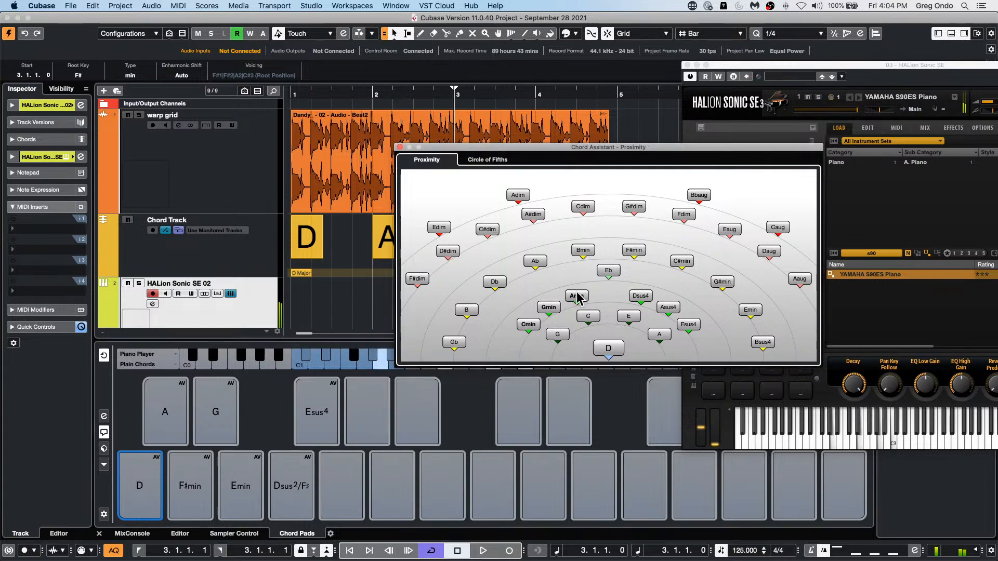
{"action": "left_click", "coordinate": [357, 412]}
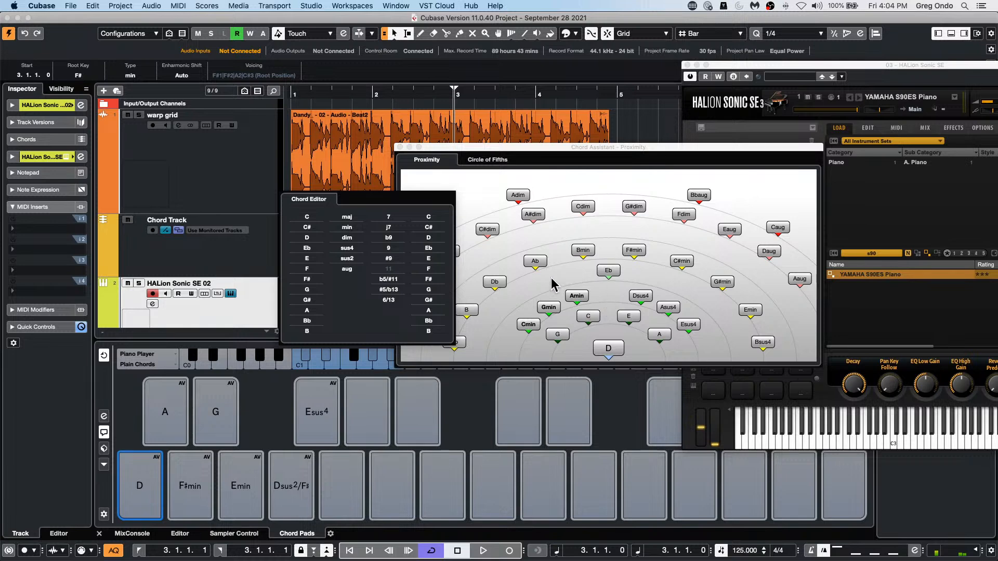
{"action": "left_click", "coordinate": [576, 297]}
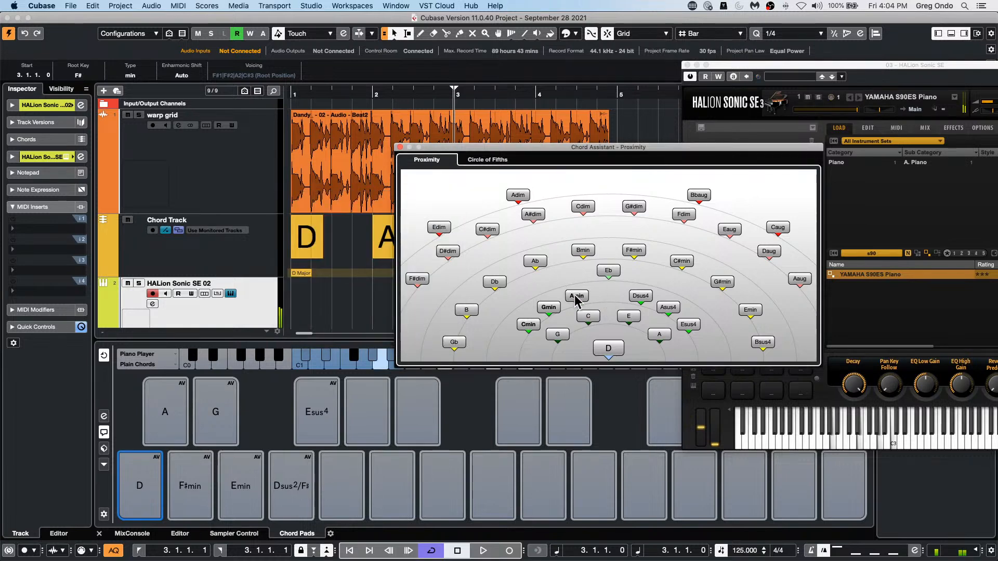
{"action": "mouse_move", "coordinate": [576, 299]}
{"action": "left_mouse_down"}
{"action": "mouse_move", "coordinate": [641, 343]}
{"action": "mouse_move", "coordinate": [392, 482]}
{"action": "mouse_move", "coordinate": [657, 329]}
{"action": "mouse_move", "coordinate": [296, 481]}
{"action": "mouse_move", "coordinate": [347, 479]}
{"action": "mouse_move", "coordinate": [432, 296]}
{"action": "left_mouse_up"}
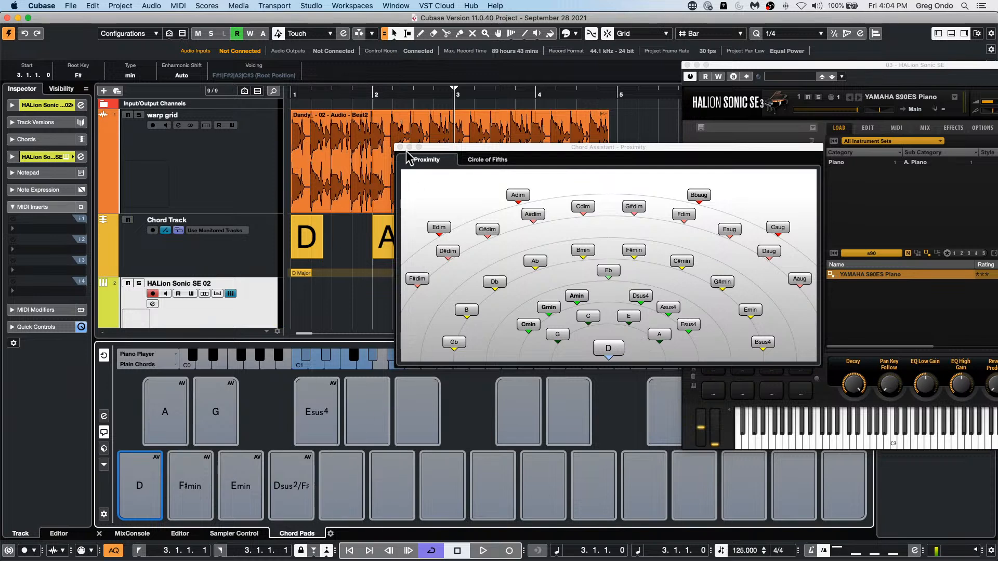
{"action": "left_click", "coordinate": [399, 147]}
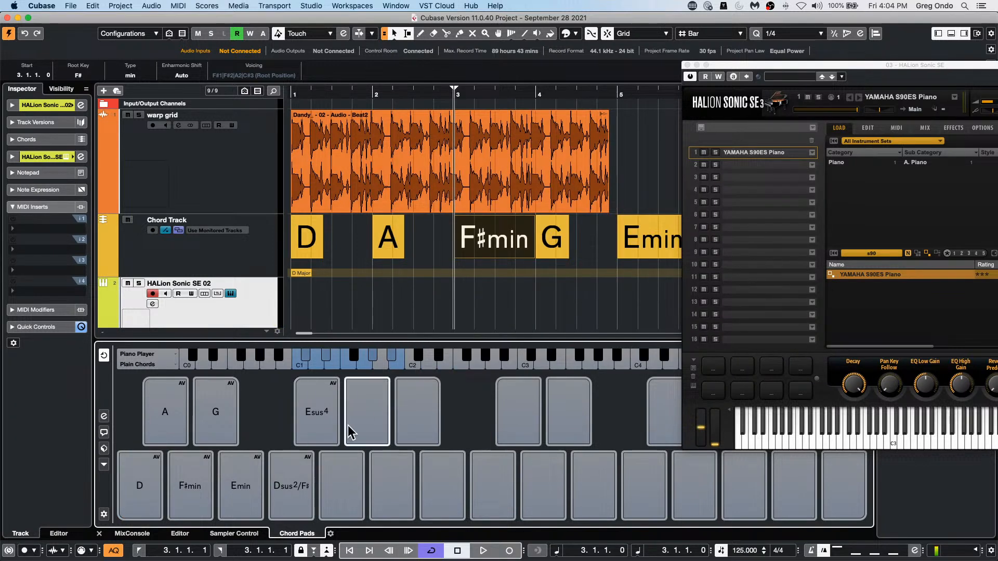
{"action": "left_click", "coordinate": [320, 487]}
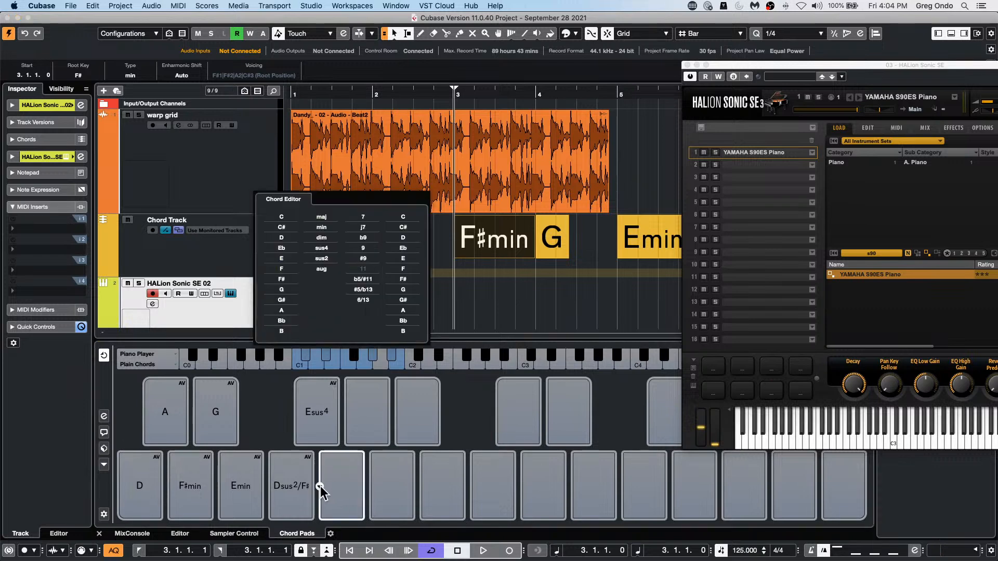
Step: Reopen the Chord Assistant for the D pad, switch it to the Circle of Fifths and audition C#dim
{"action": "left_click", "coordinate": [104, 432]}
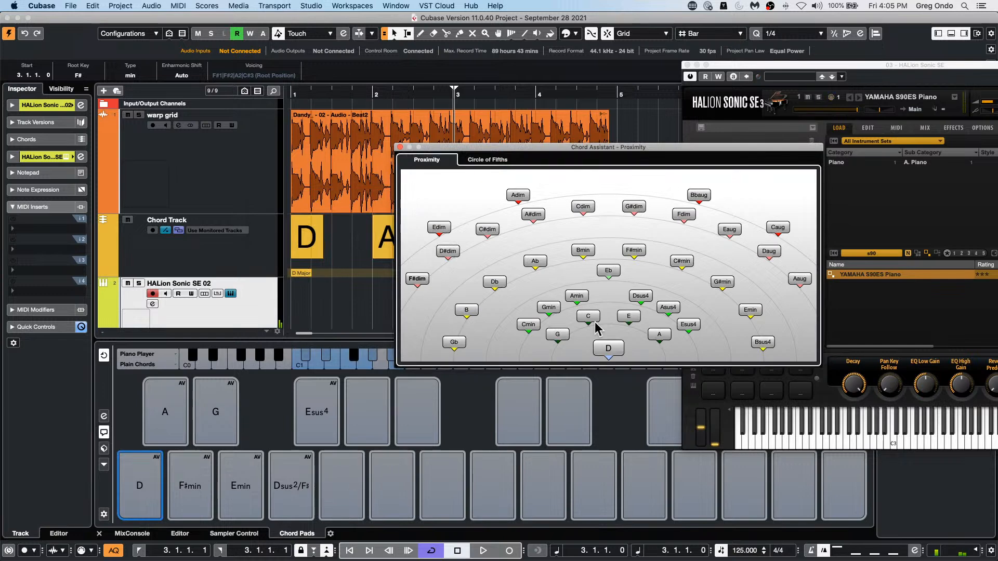
{"action": "left_click", "coordinate": [608, 349]}
{"action": "left_click", "coordinate": [487, 160]}
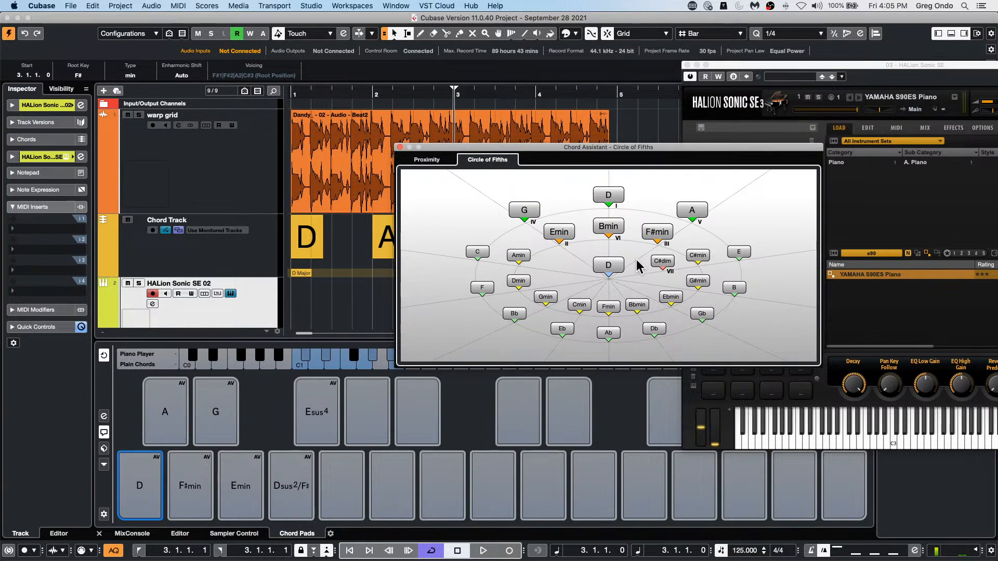
{"action": "left_click", "coordinate": [661, 260]}
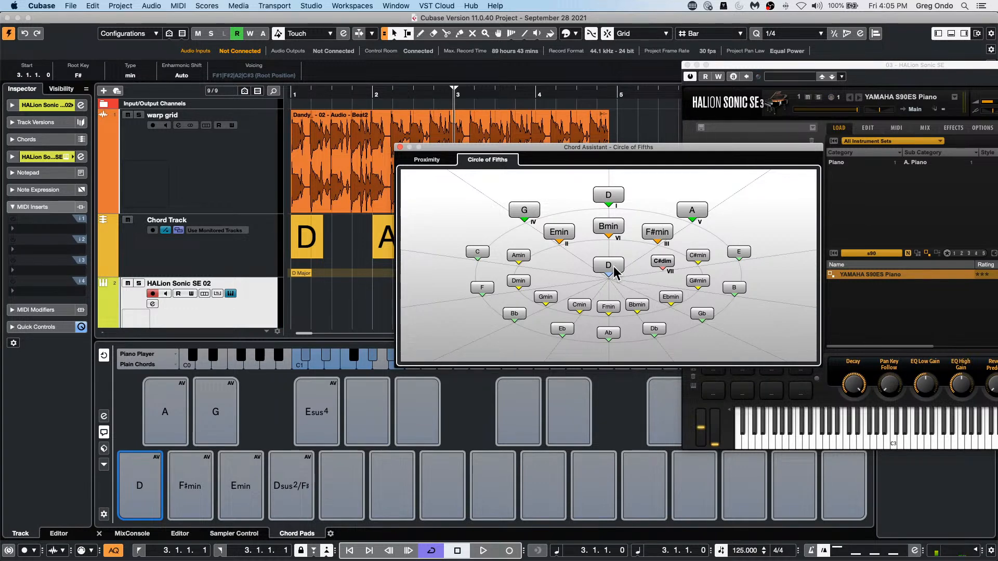
Step: Audition the minor chords Amin, Dmin, Gmin, Cmin, Fmin, Bbmin and Ebmin around the Circle of Fifths
{"action": "left_click", "coordinate": [521, 254]}
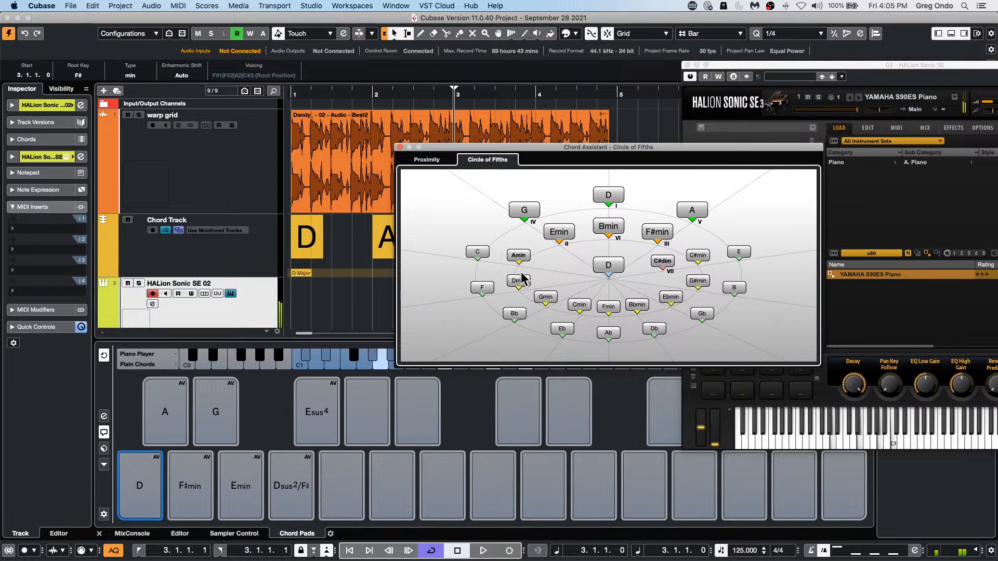
{"action": "left_click", "coordinate": [522, 280]}
{"action": "left_click", "coordinate": [545, 297]}
{"action": "left_click", "coordinate": [578, 305]}
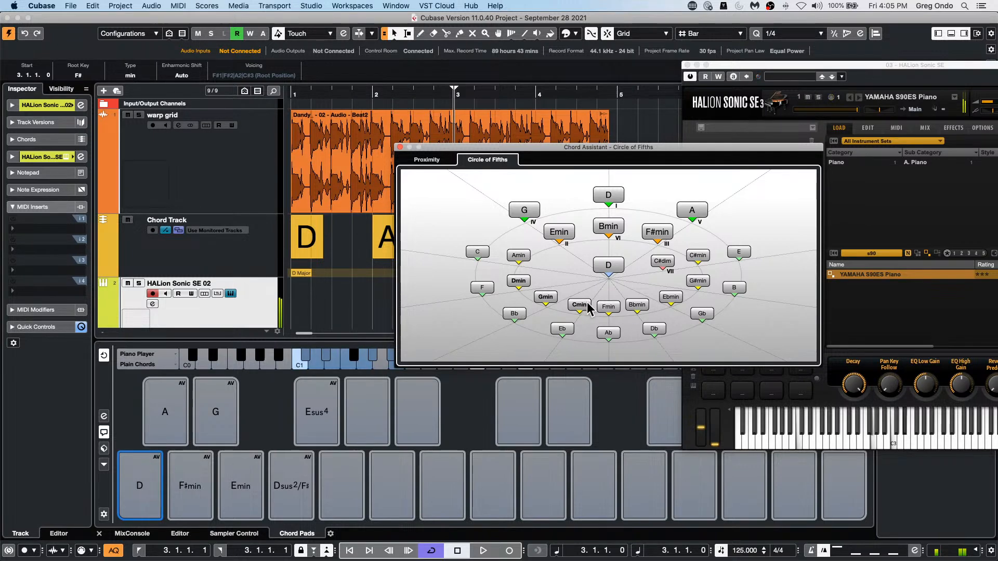
{"action": "left_click", "coordinate": [608, 307]}
{"action": "left_click", "coordinate": [635, 305]}
{"action": "left_click", "coordinate": [671, 297]}
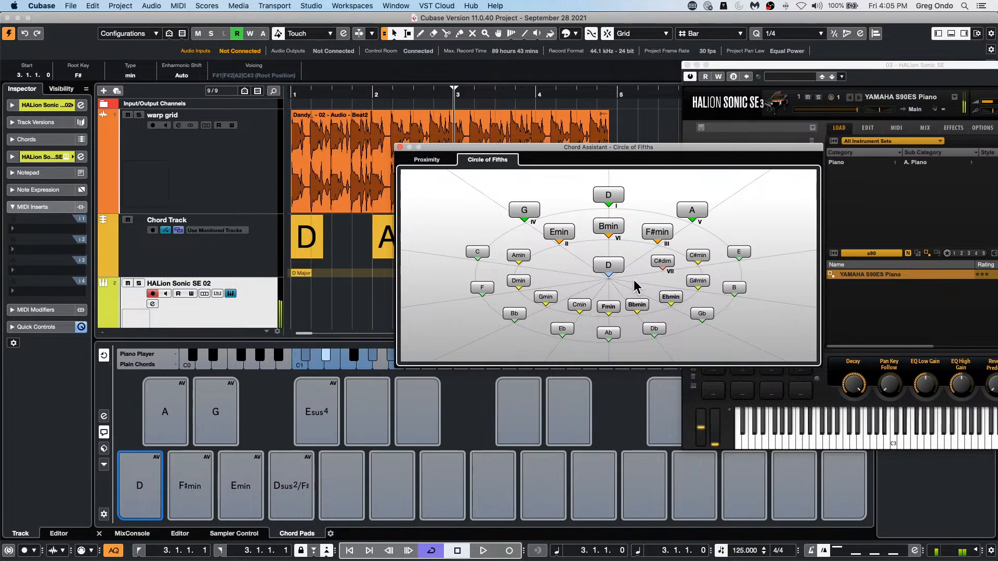
Step: Audition Amin, Dmin and Gmin in the Circle of Fifths, followed by Emin, Bmin, F#min and C#min
{"action": "left_click", "coordinate": [514, 254]}
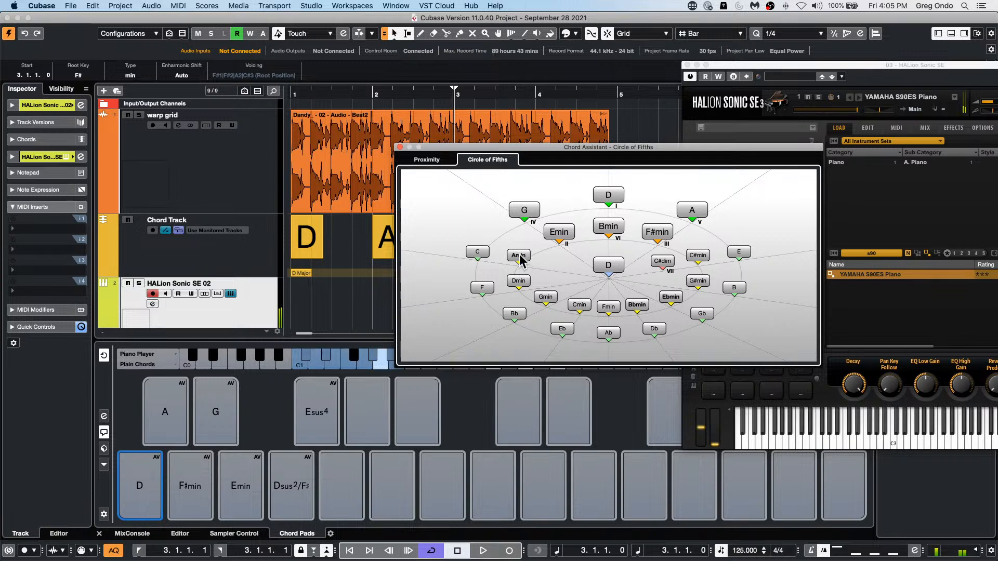
{"action": "left_click", "coordinate": [519, 282]}
{"action": "left_click", "coordinate": [541, 298]}
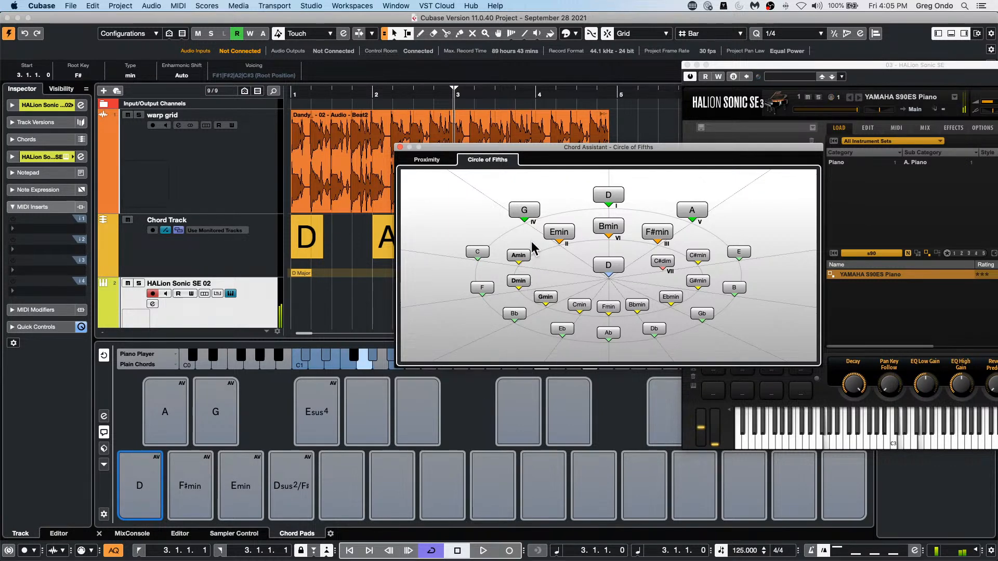
{"action": "left_click", "coordinate": [552, 231]}
{"action": "left_click", "coordinate": [603, 225]}
{"action": "left_click", "coordinate": [649, 232]}
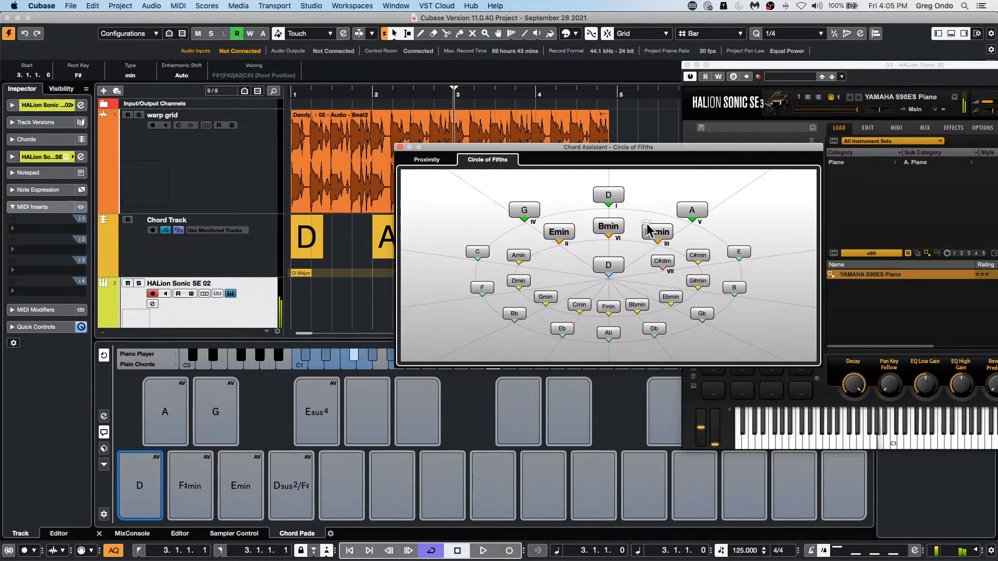
{"action": "left_click", "coordinate": [692, 256]}
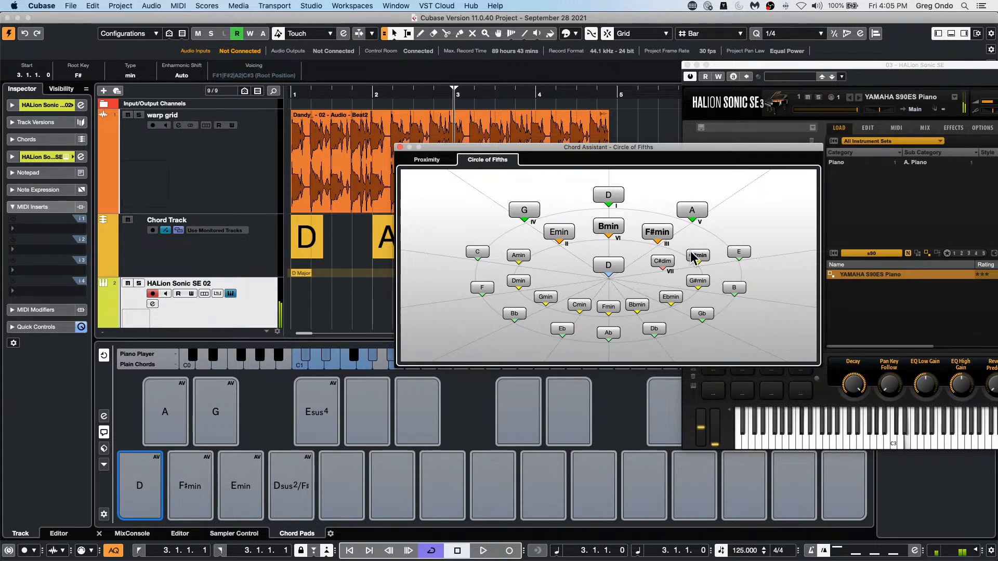
Step: Audition the central D, Dmin, Amin, Emin and Bmin in the Circle of Fifths, and close the Chord Assistant
{"action": "left_click", "coordinate": [621, 264]}
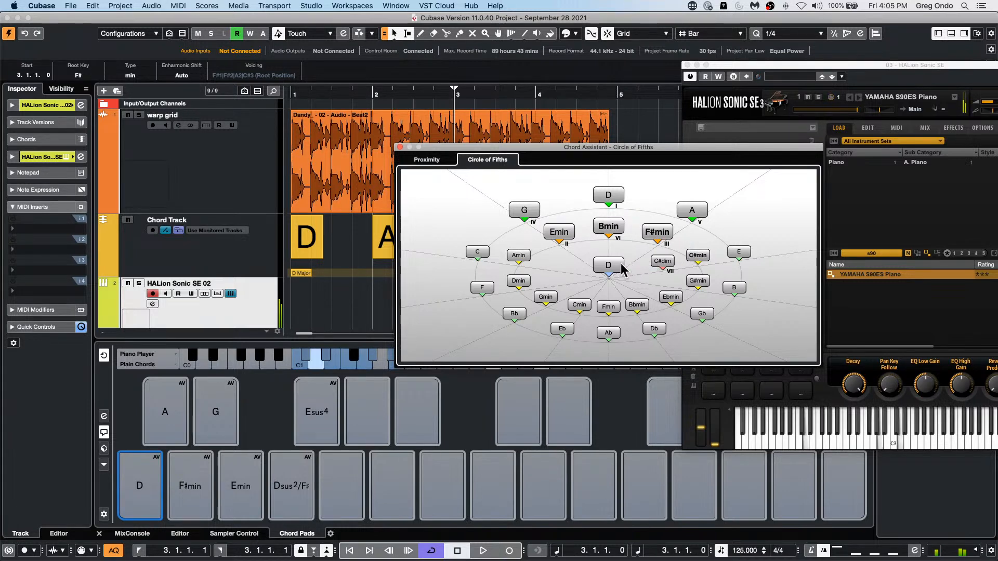
{"action": "left_click", "coordinate": [522, 281]}
{"action": "left_click", "coordinate": [518, 256]}
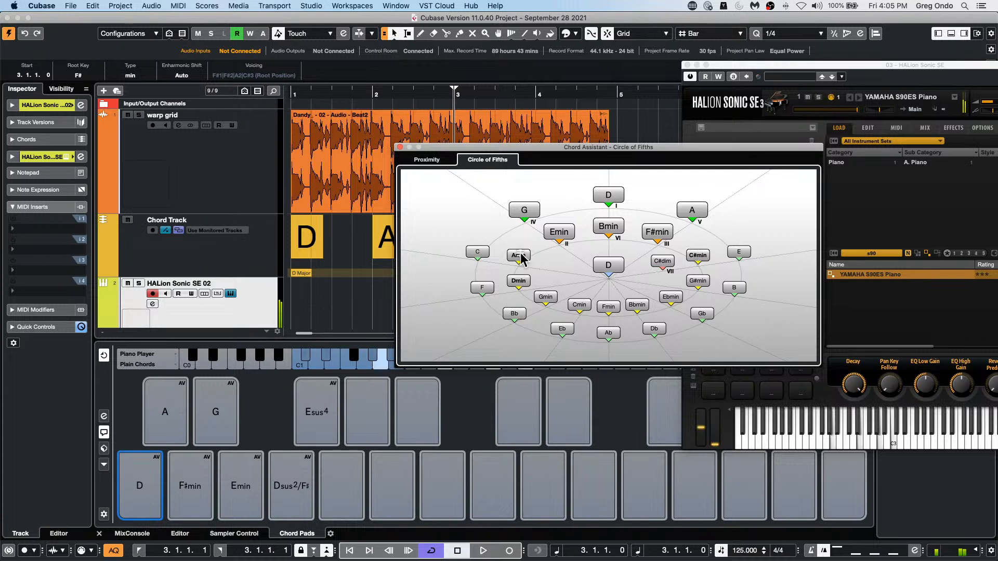
{"action": "left_click", "coordinate": [559, 231]}
{"action": "left_click", "coordinate": [608, 227]}
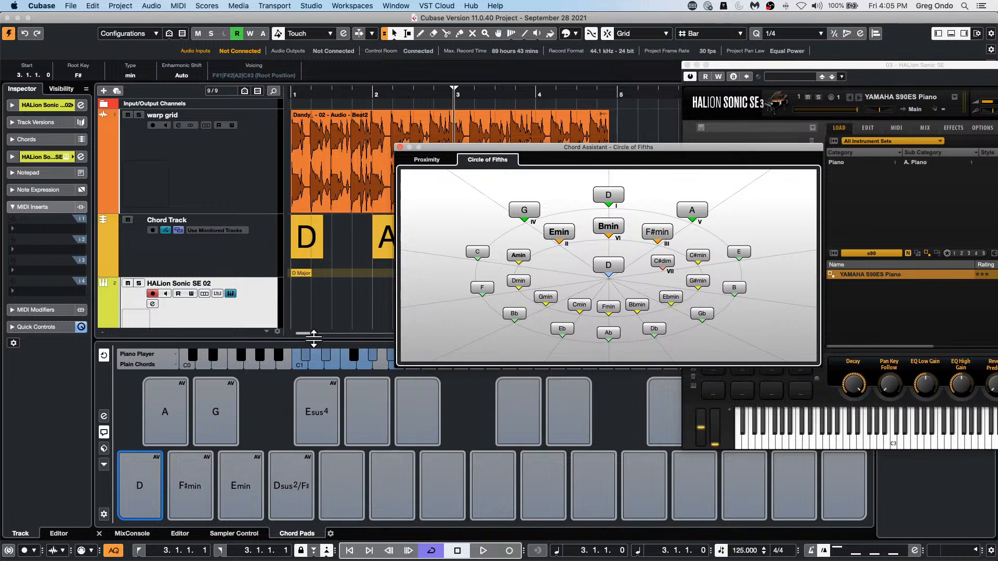
{"action": "left_click", "coordinate": [400, 147]}
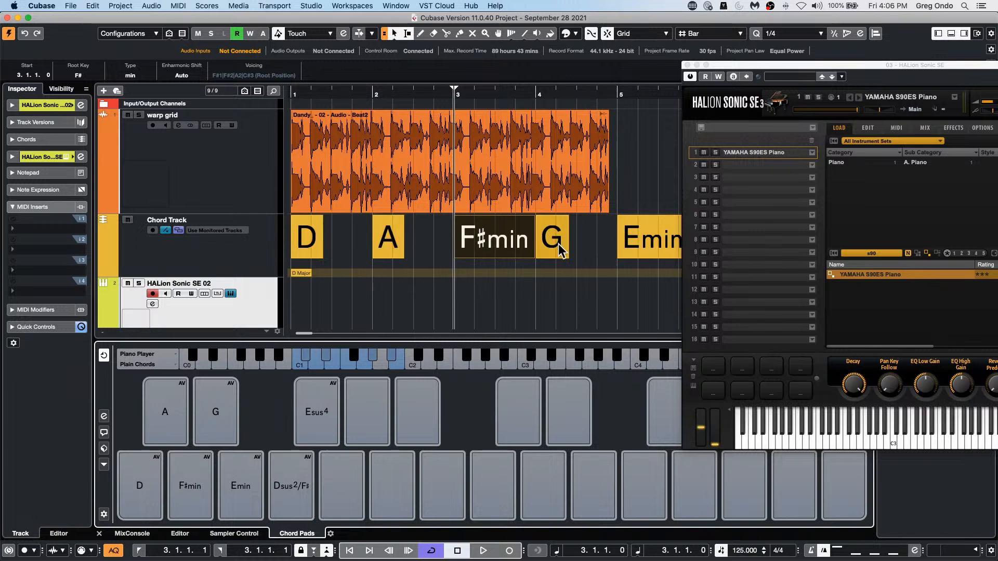
Step: Reopen the Chord Assistant in the Proximity view, move it down over the chord pads to examine it, and close it
{"action": "mouse_move", "coordinate": [318, 446]}
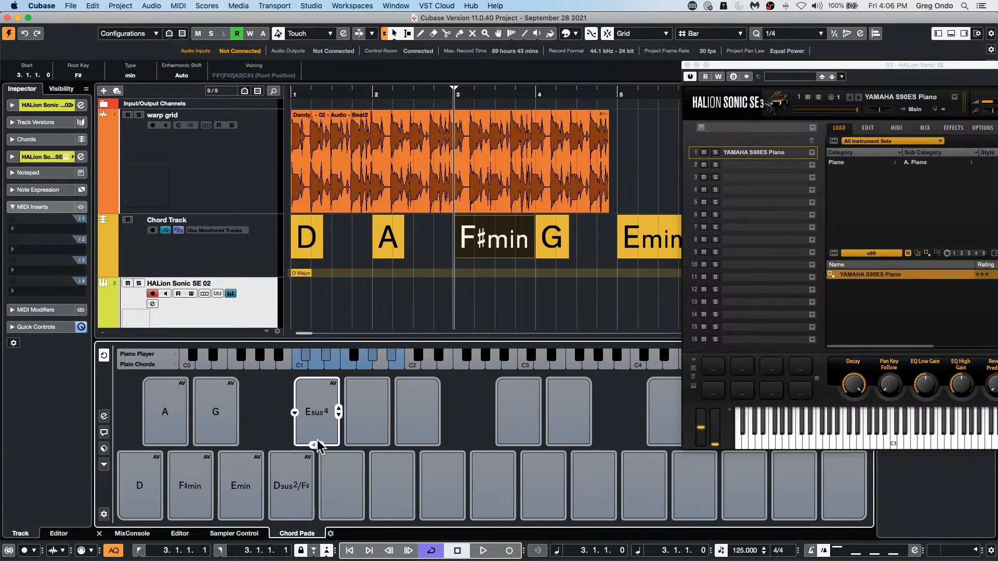
{"action": "mouse_move", "coordinate": [179, 471]}
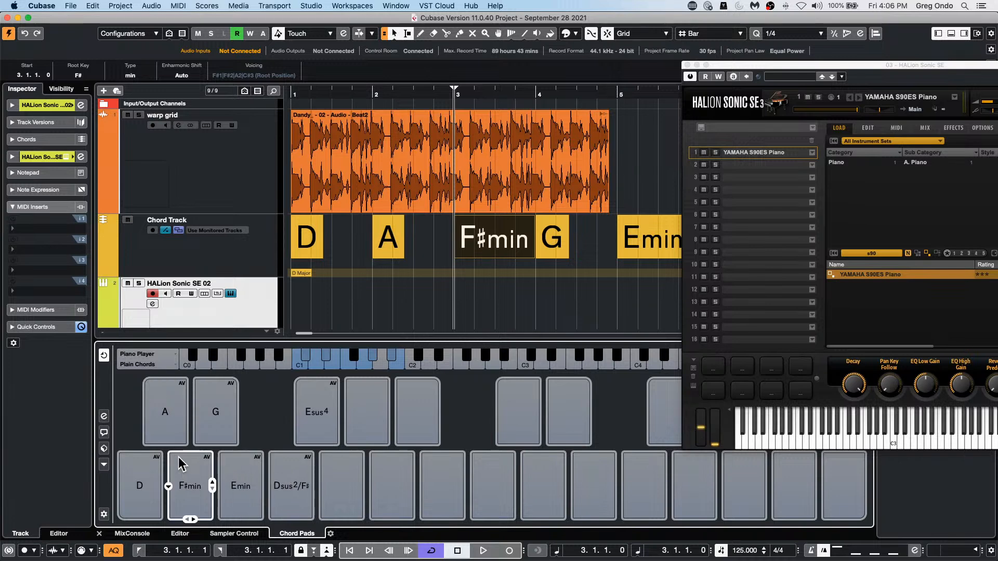
{"action": "mouse_move", "coordinate": [358, 405]}
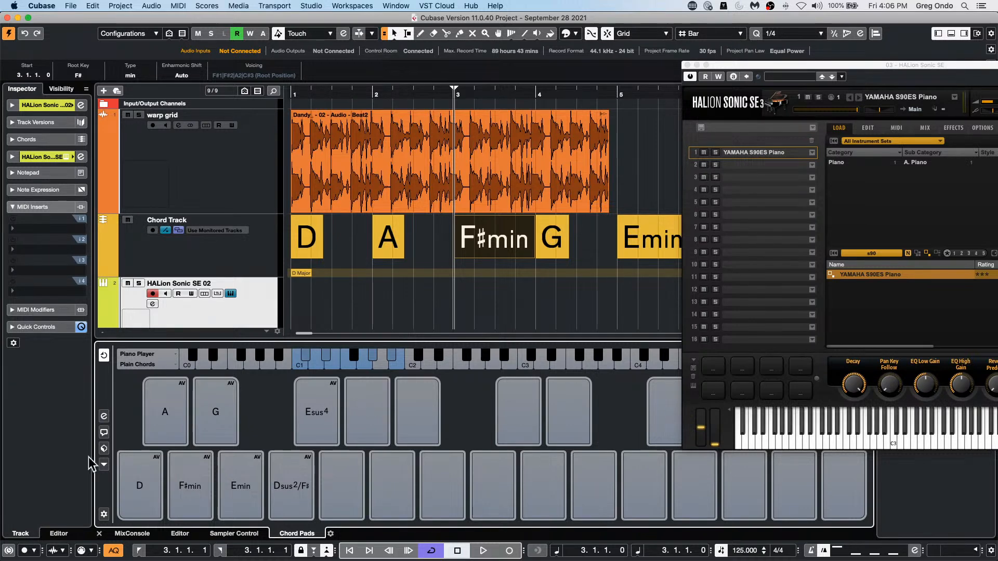
{"action": "left_click", "coordinate": [103, 431]}
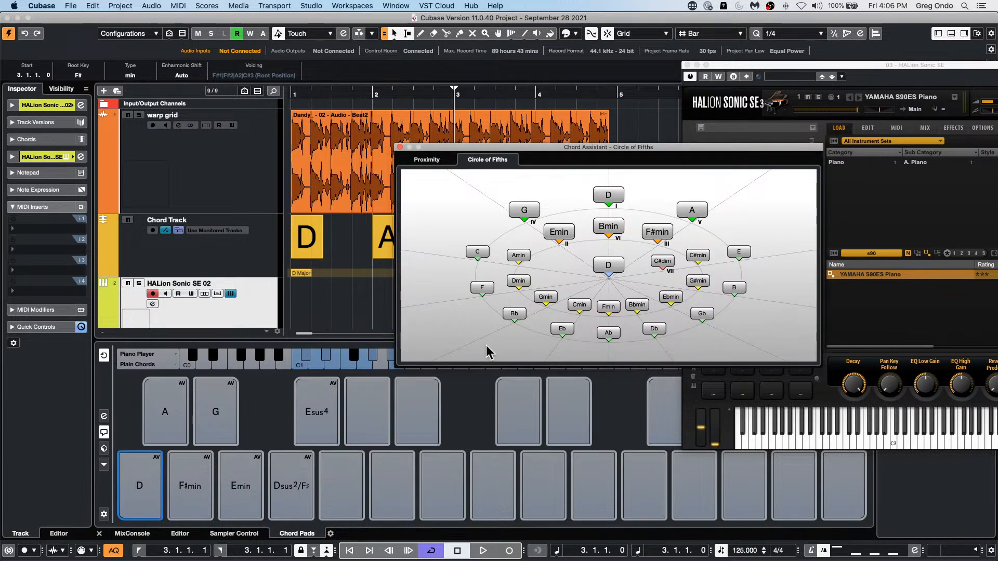
{"action": "left_click", "coordinate": [427, 160]}
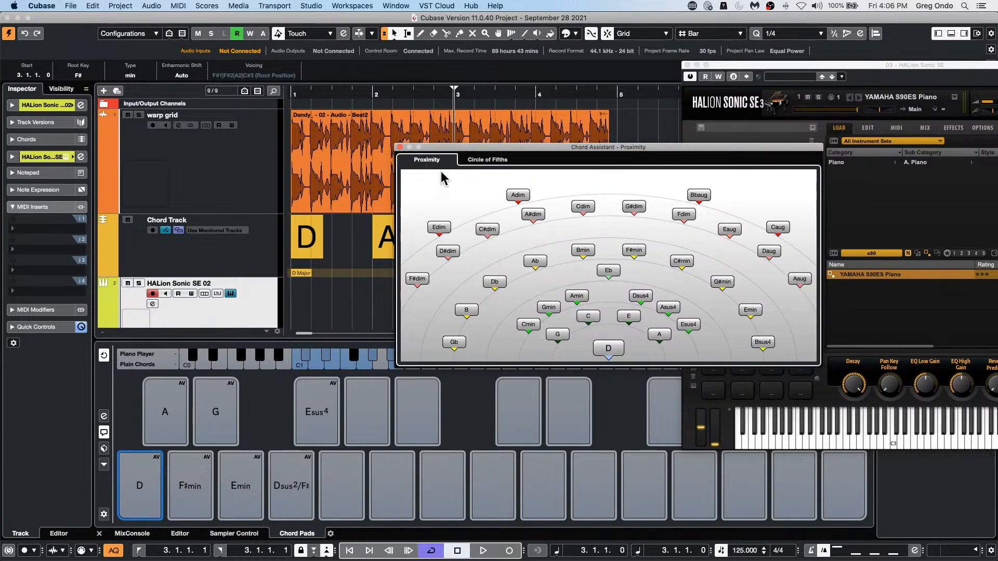
{"action": "left_click_drag", "start_coordinate": [476, 148], "coordinate": [446, 308]}
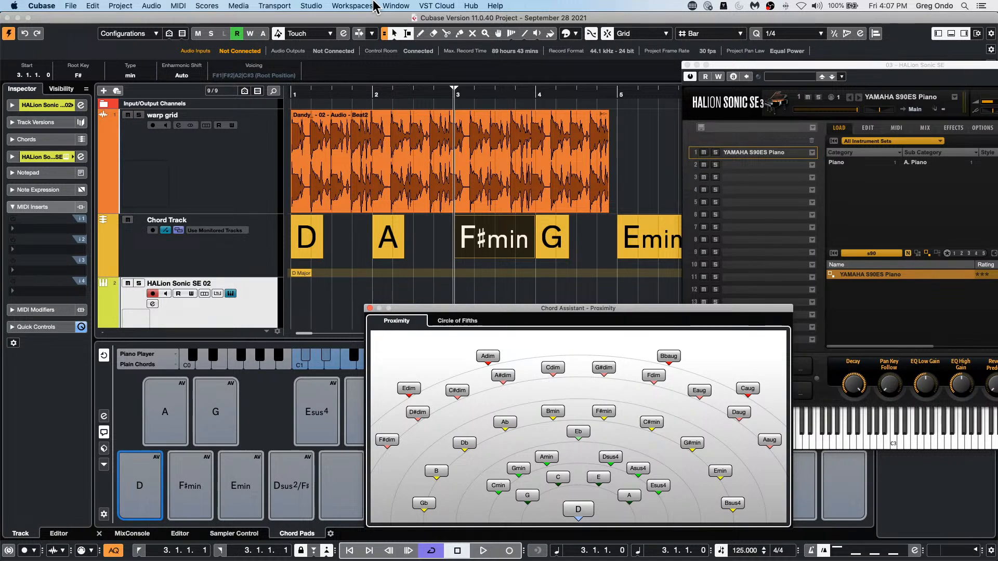
{"action": "left_click", "coordinate": [370, 308]}
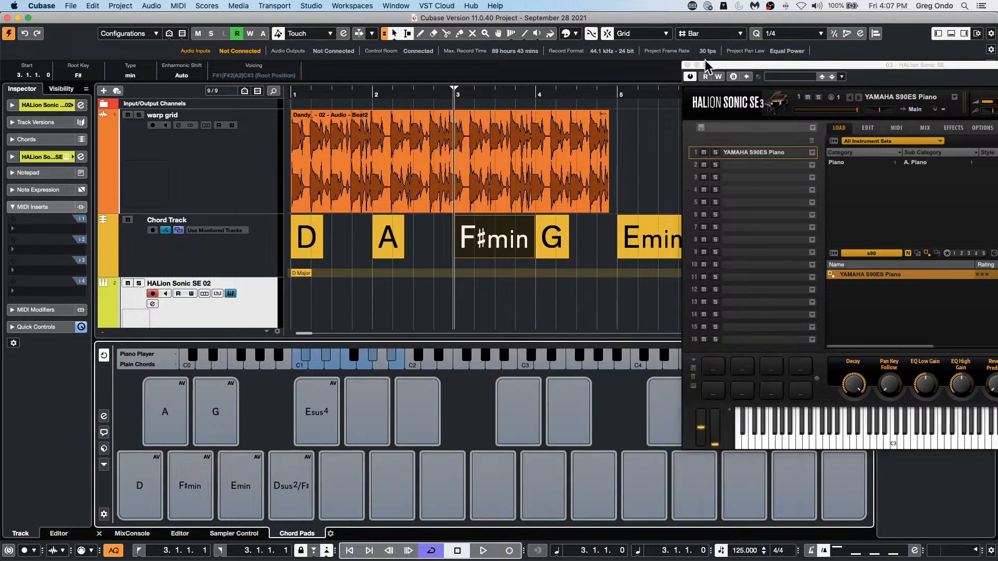
Step: Close the HALion Sonic SE window and select the Chord Track
{"action": "left_click", "coordinate": [687, 65]}
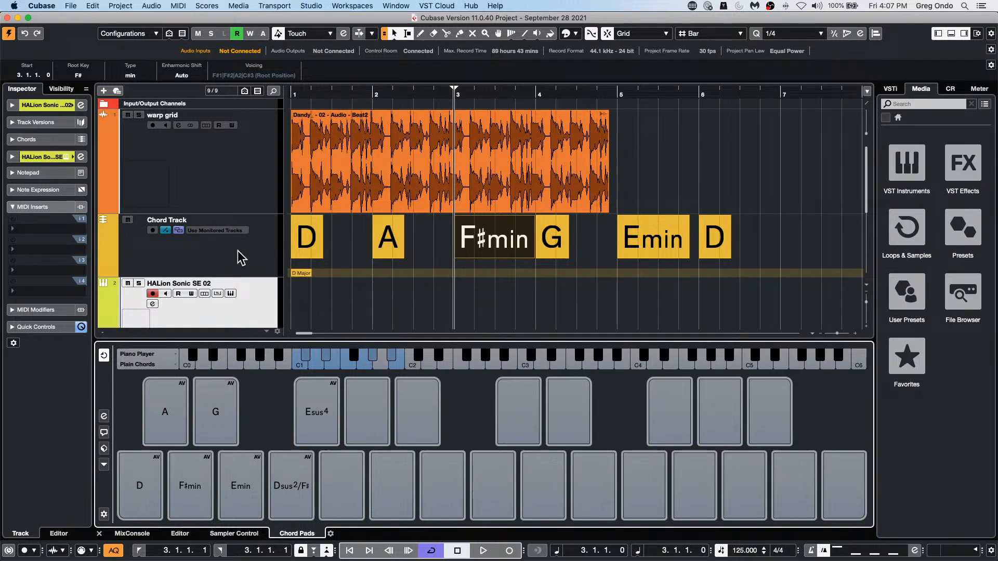
{"action": "left_click", "coordinate": [239, 262]}
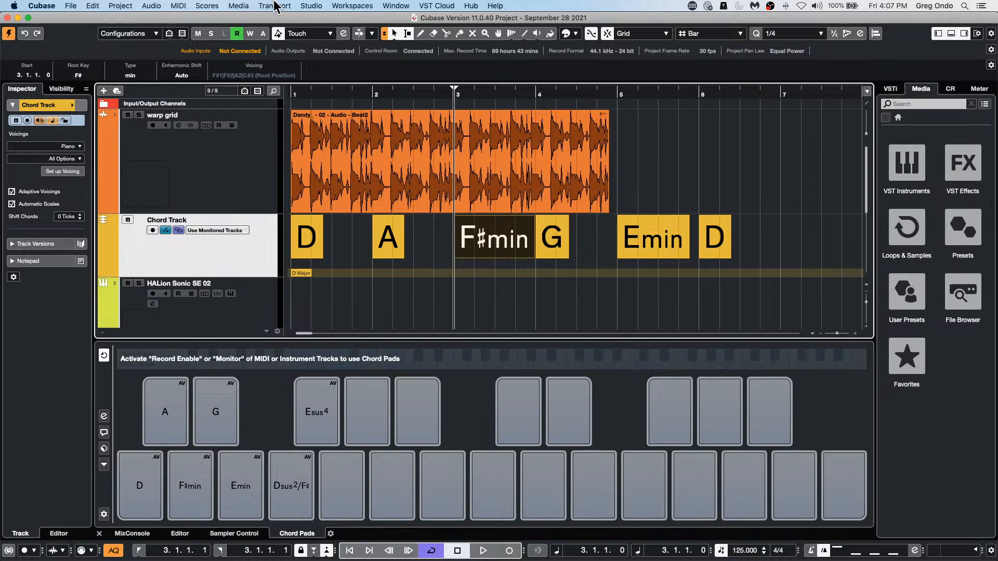
{"action": "left_click", "coordinate": [240, 7]}
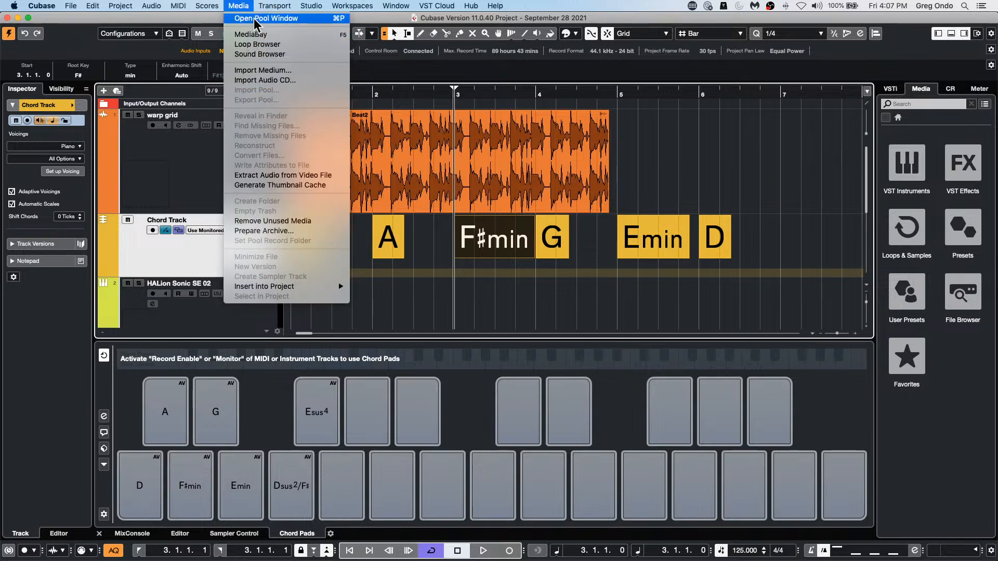
{"action": "left_click", "coordinate": [831, 281]}
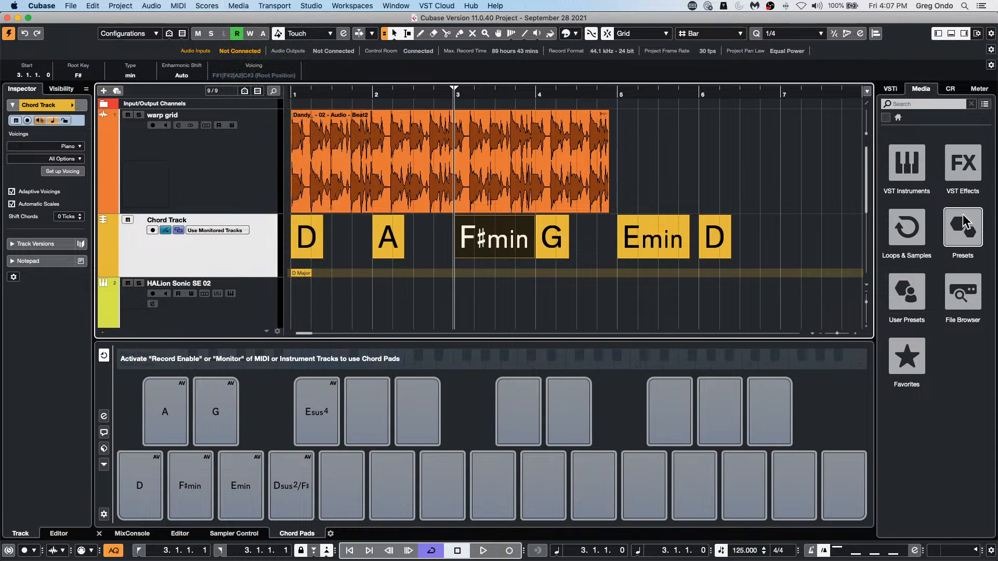
Step: Browse the HALion Sonic SE instrument content and load the Init Khol preset from Indian Drum Basics onto the HALion Sonic SE 02 track
{"action": "left_click", "coordinate": [909, 183]}
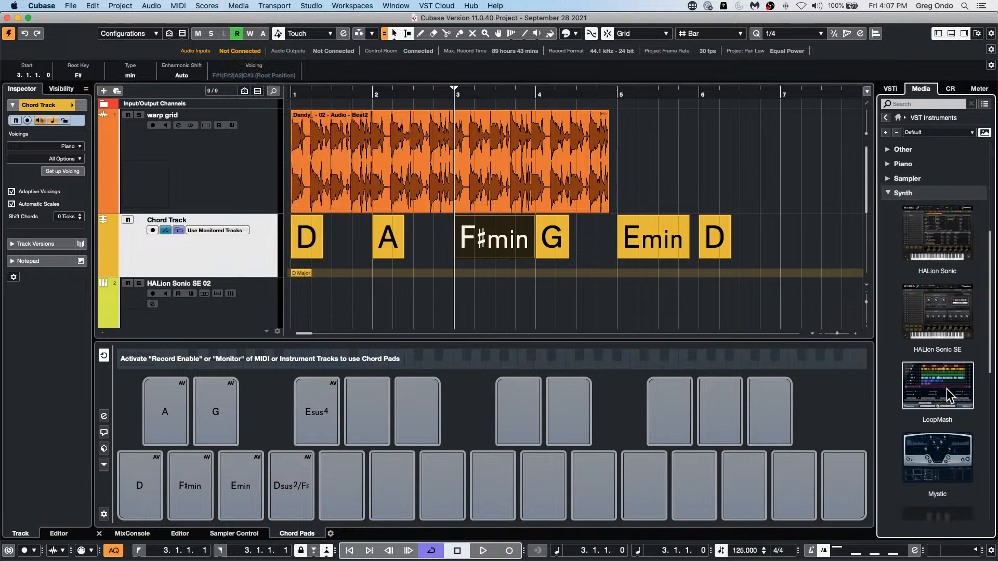
{"action": "left_click", "coordinate": [957, 312]}
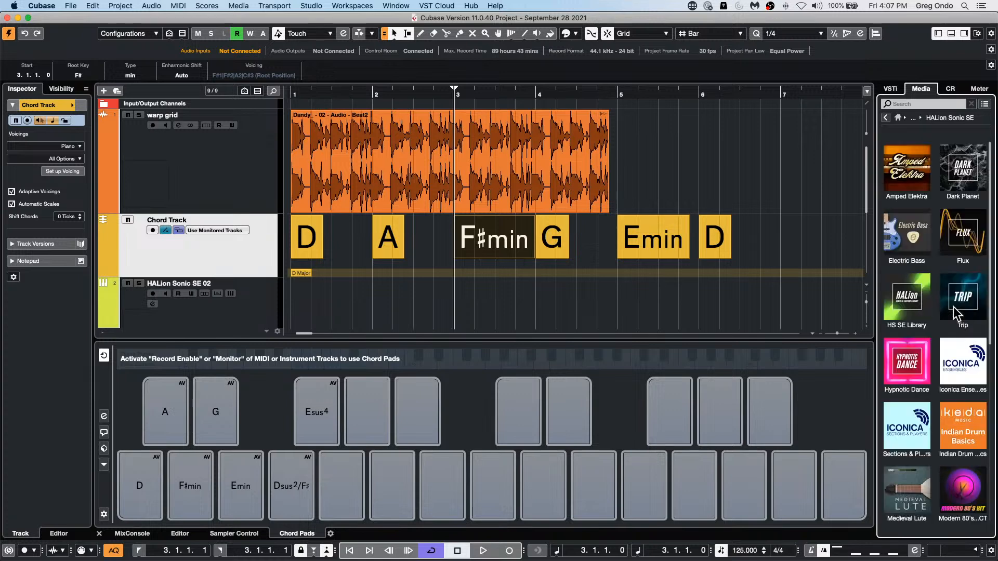
{"action": "left_click", "coordinate": [211, 312]}
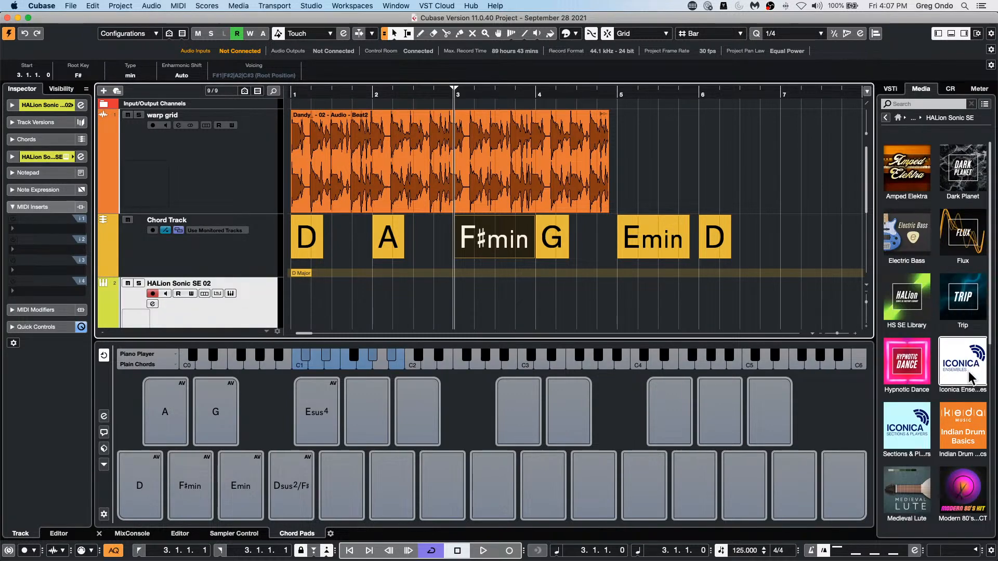
{"action": "left_click", "coordinate": [977, 425]}
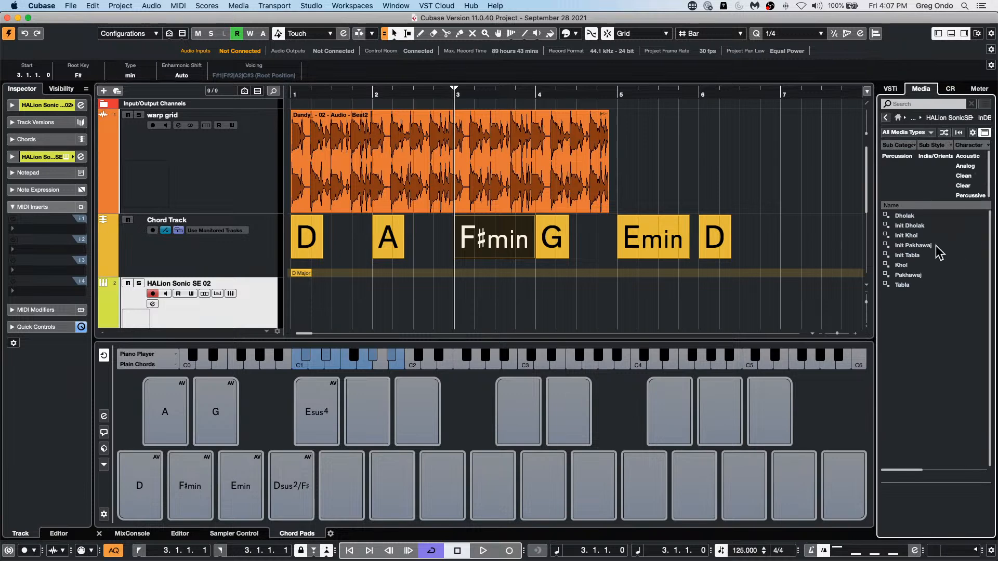
{"action": "left_click_drag", "start_coordinate": [906, 235], "coordinate": [189, 305]}
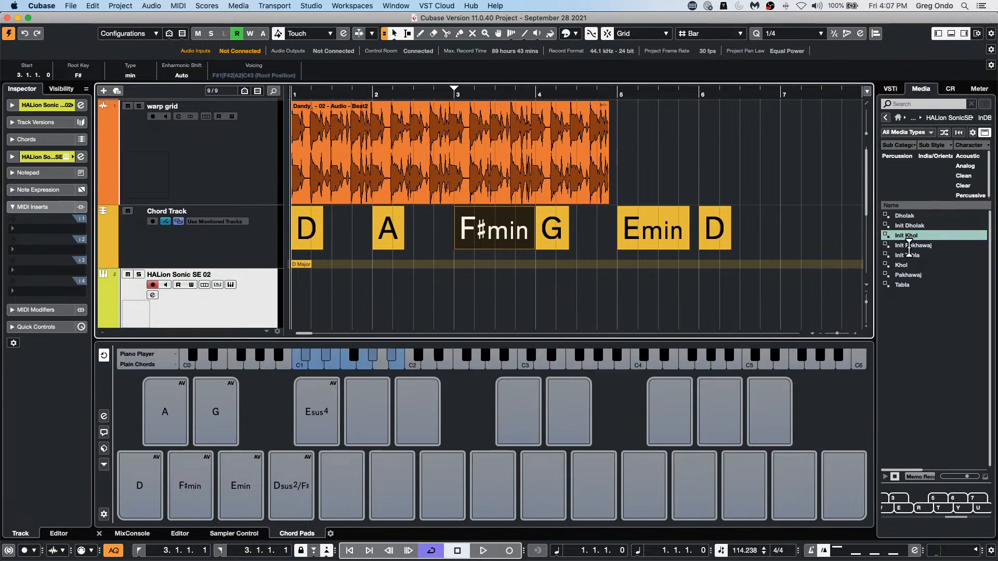
Step: Load the second Medieval Lute preset from the Medieval Lute library onto the HALion Sonic SE 02 track
{"action": "left_click", "coordinate": [886, 118]}
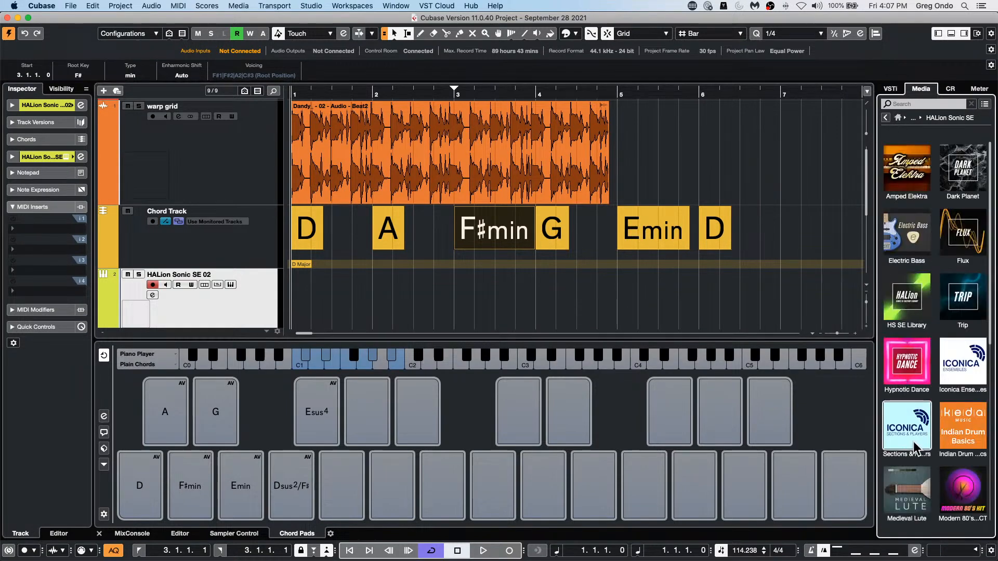
{"action": "left_click", "coordinate": [907, 492]}
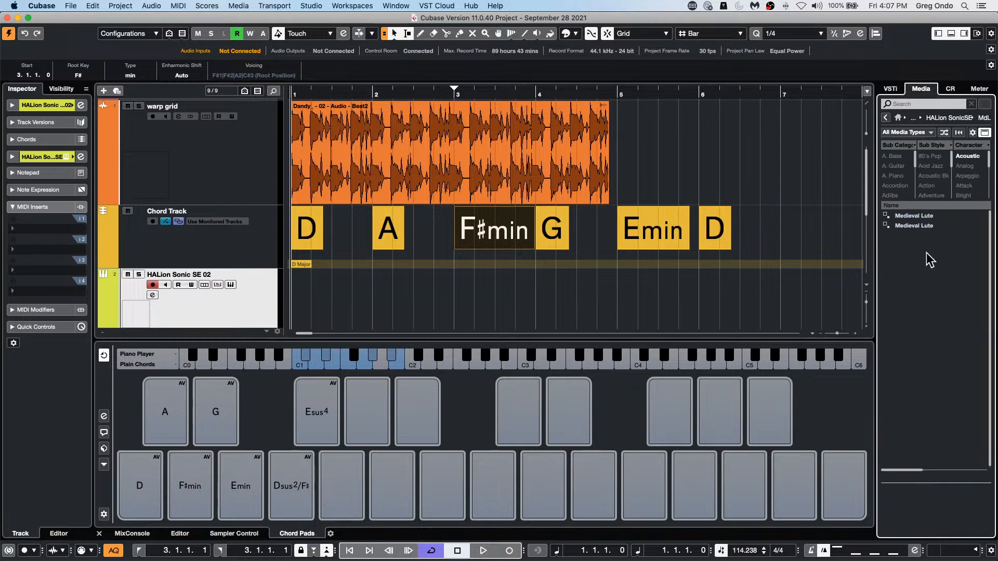
{"action": "left_click", "coordinate": [912, 226]}
{"action": "left_click_drag", "start_coordinate": [654, 279], "coordinate": [211, 281]}
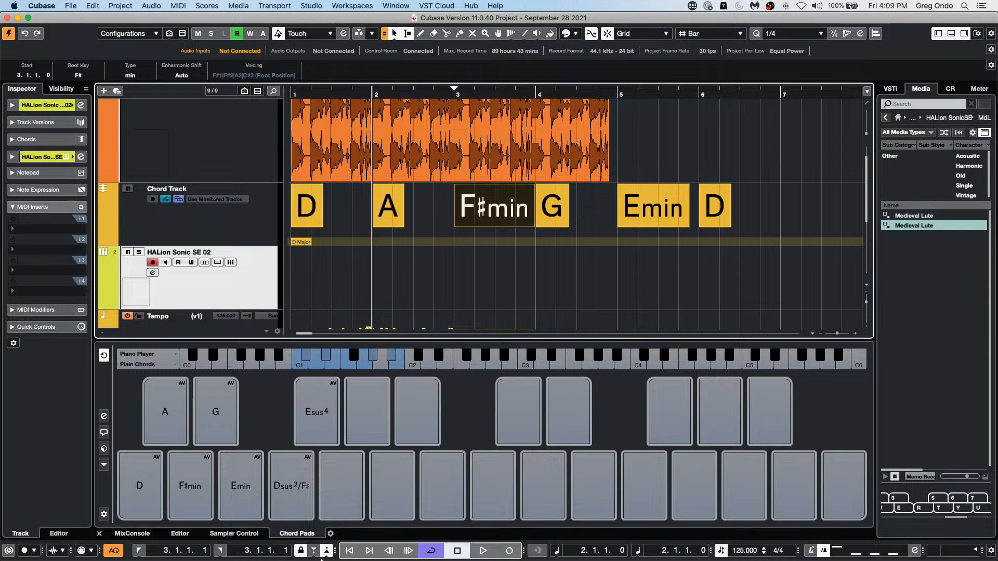
Step: Launch Dorico 3.5 and open the recent project o Holy Night SATB.dorico
{"action": "mouse_move", "coordinate": [320, 558]}
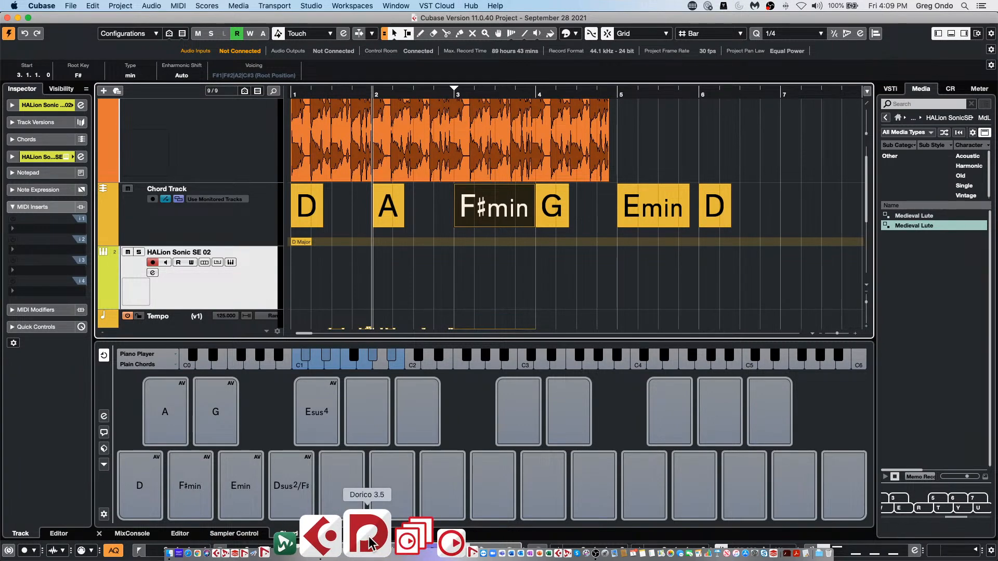
{"action": "left_click", "coordinate": [369, 540], "text": "super"}
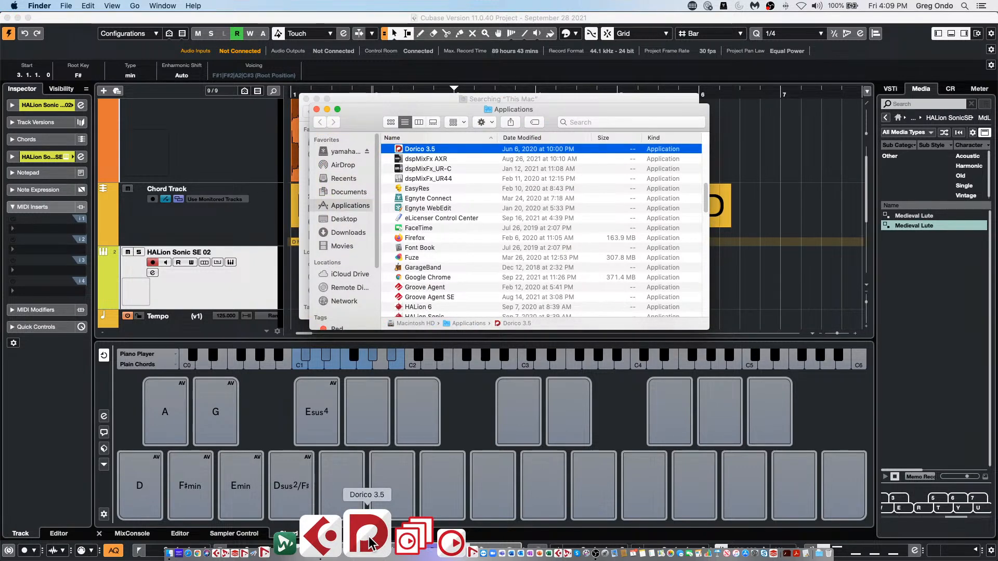
{"action": "left_click", "coordinate": [369, 542]}
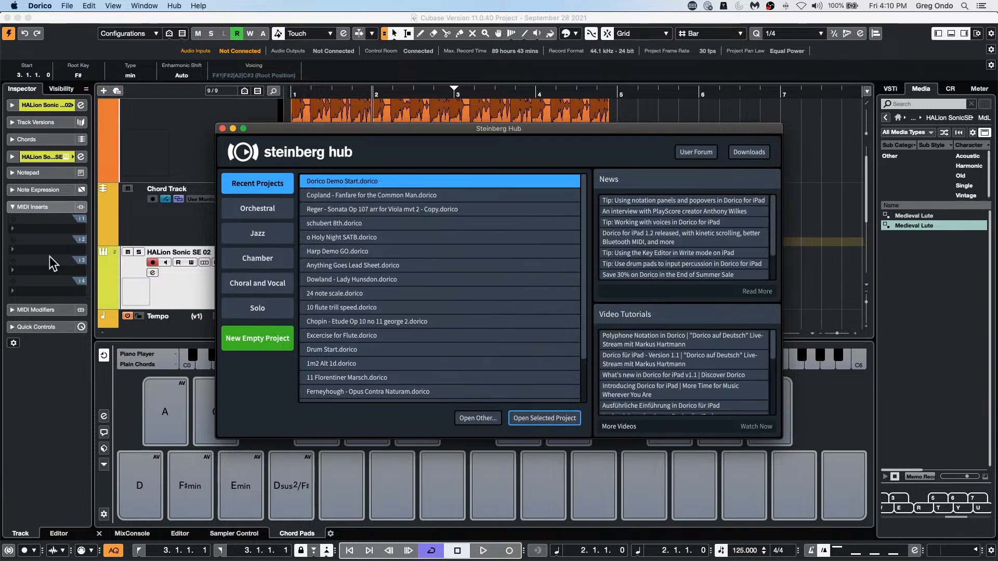
{"action": "left_click", "coordinate": [343, 237]}
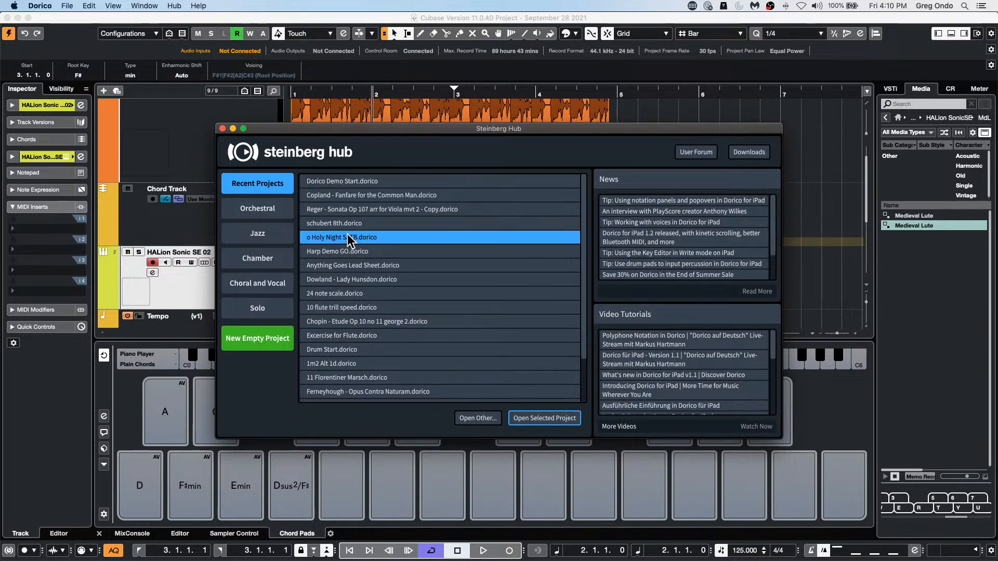
{"action": "left_click", "coordinate": [544, 418]}
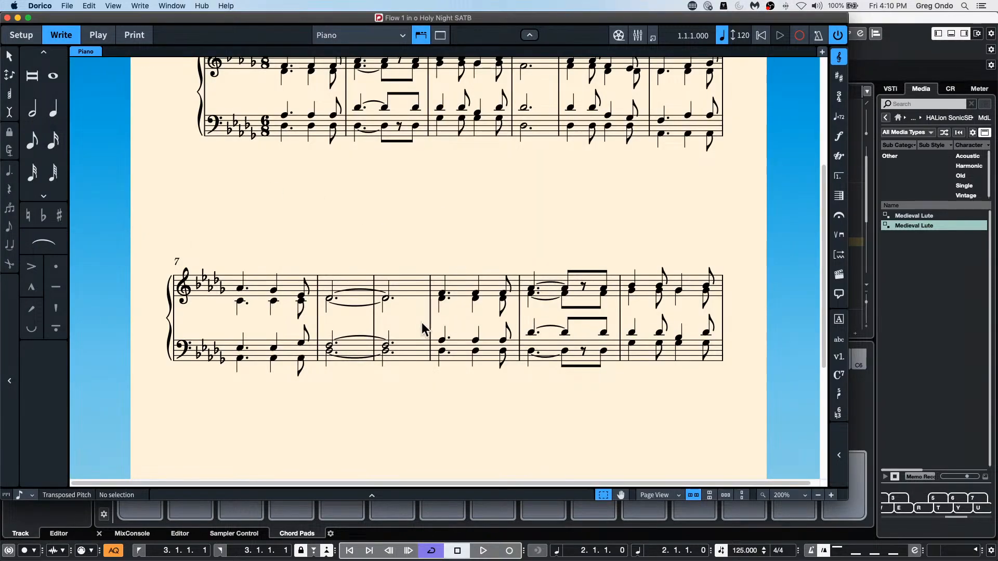
{"action": "scroll", "coordinate": [394, 320], "scroll_direction": "up", "scroll_amount": 5}
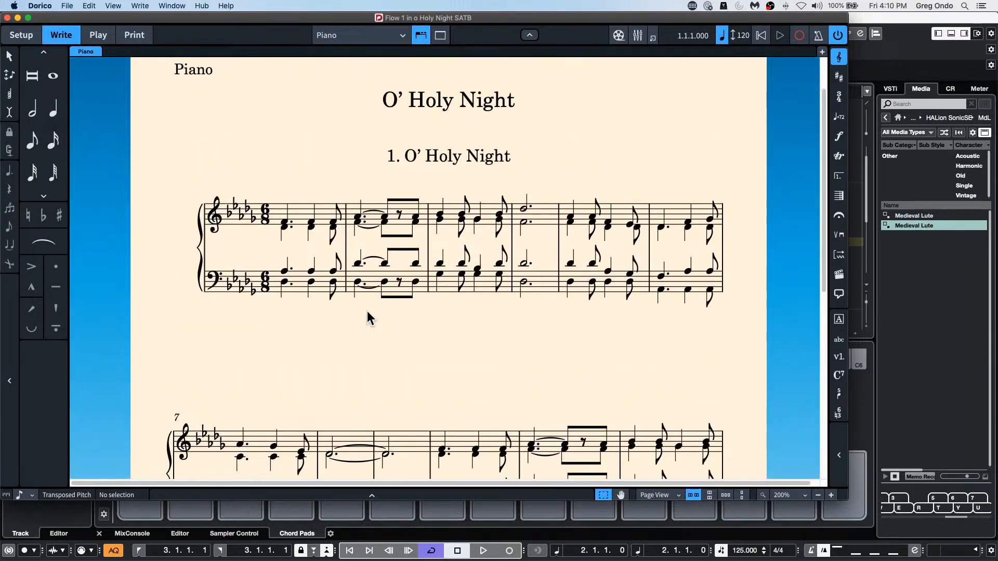
Step: Export Flow 1 as MIDI to the Desktop, with a folder created for the exported files
{"action": "left_click", "coordinate": [67, 5]}
{"action": "mouse_move", "coordinate": [95, 129]}
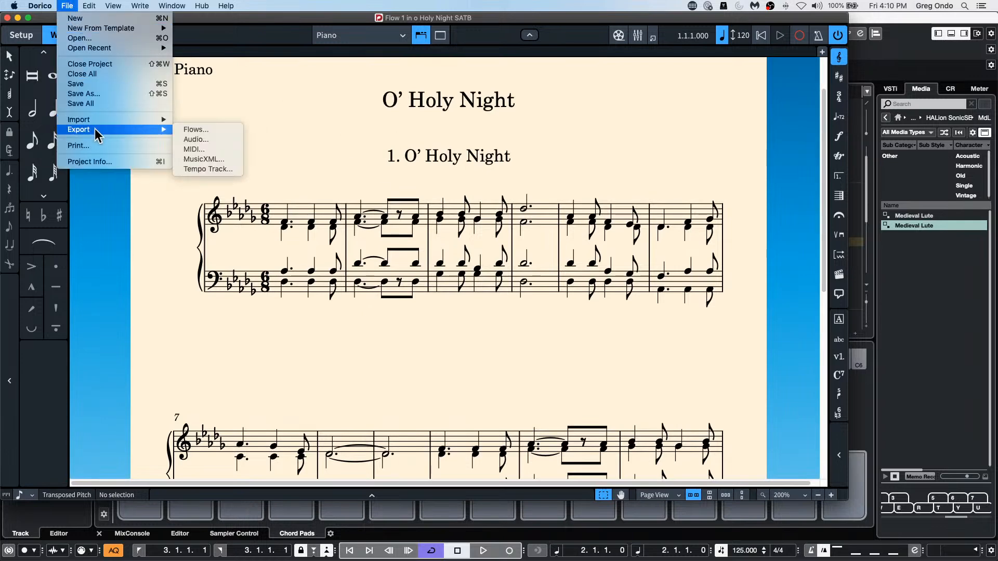
{"action": "left_click", "coordinate": [215, 147]}
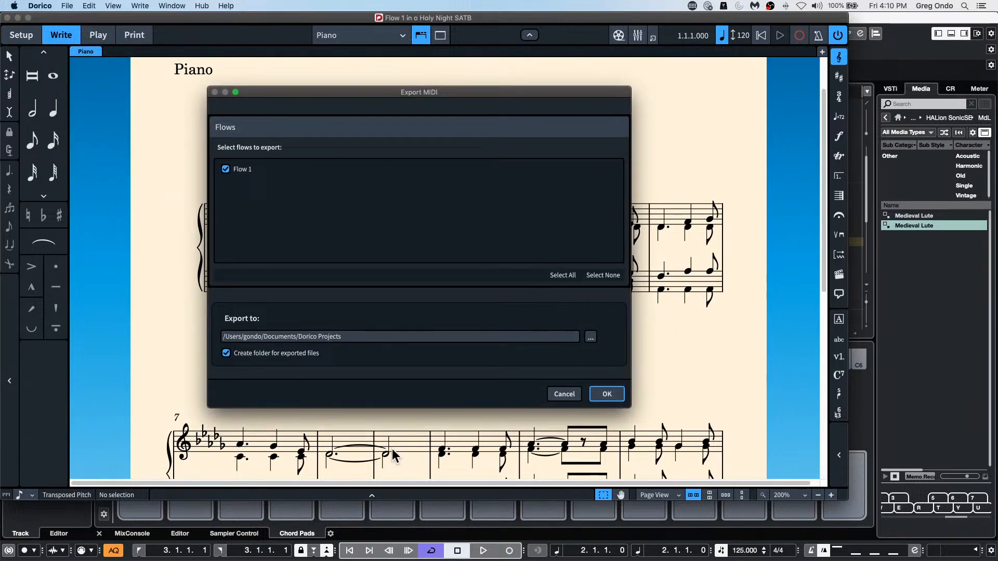
{"action": "left_click", "coordinate": [591, 338]}
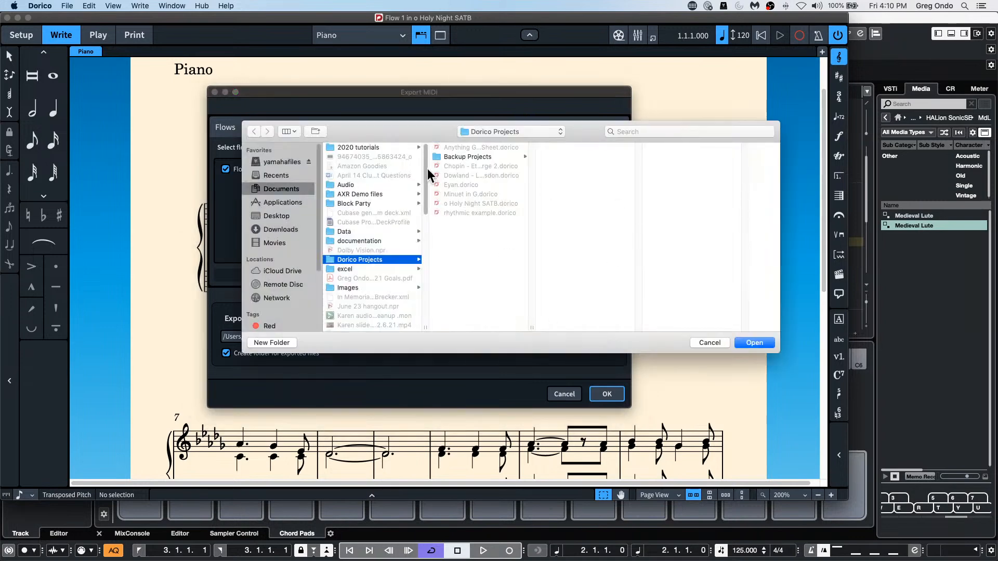
{"action": "left_click", "coordinate": [285, 215]}
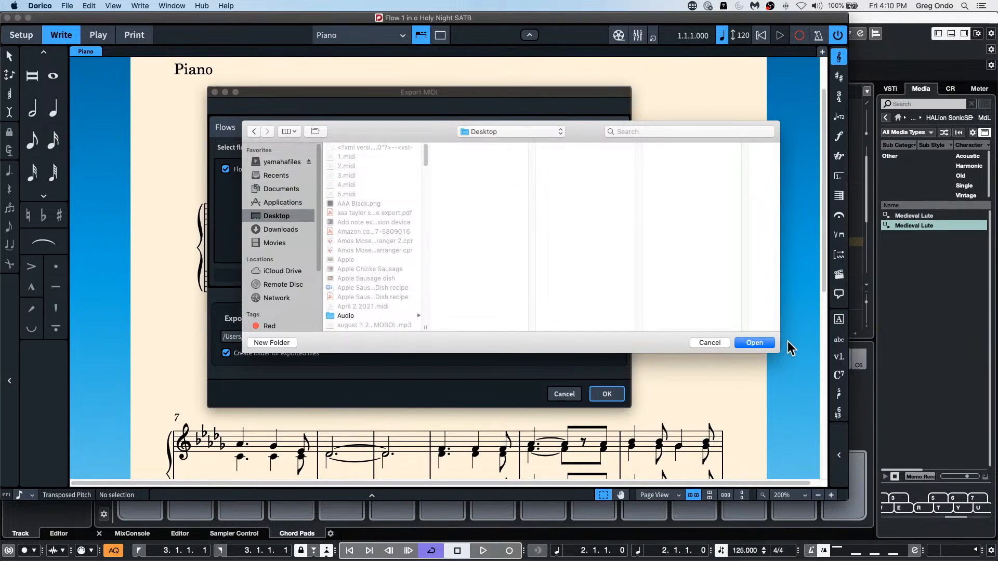
{"action": "left_click", "coordinate": [758, 340]}
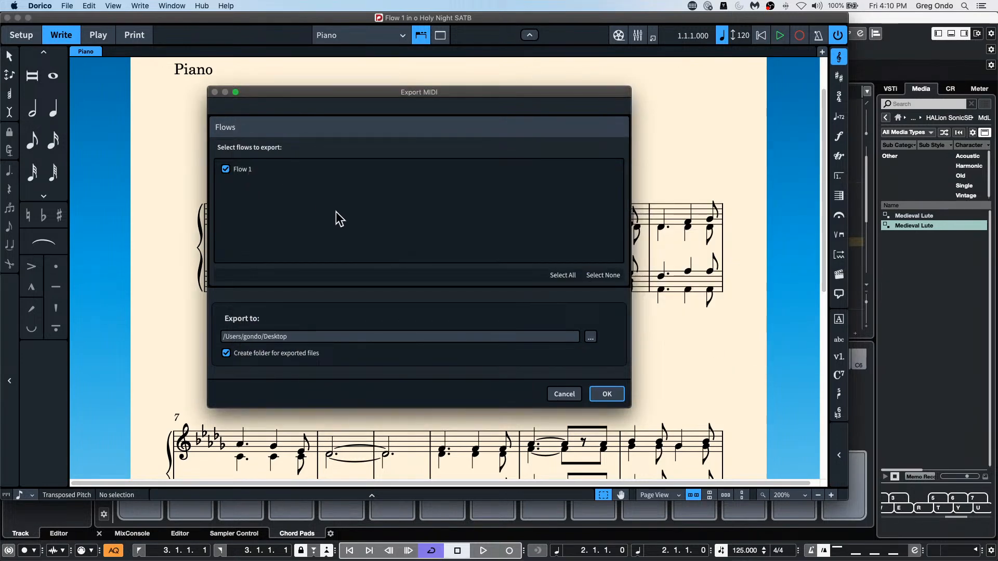
{"action": "left_click", "coordinate": [607, 394]}
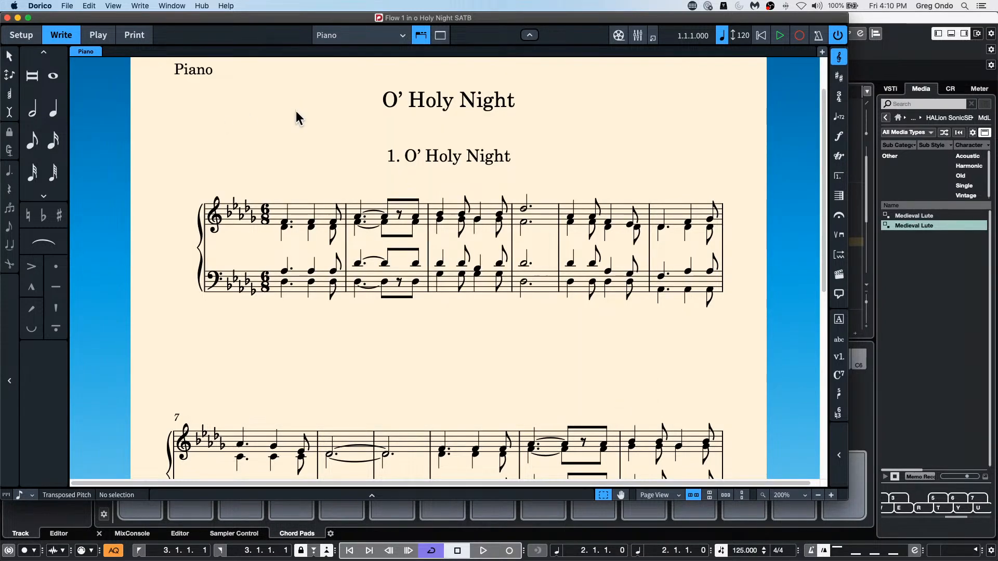
Step: Switch to Cubase and try to import the exported MIDI file from the Desktop into the current project
{"action": "left_click", "coordinate": [927, 409]}
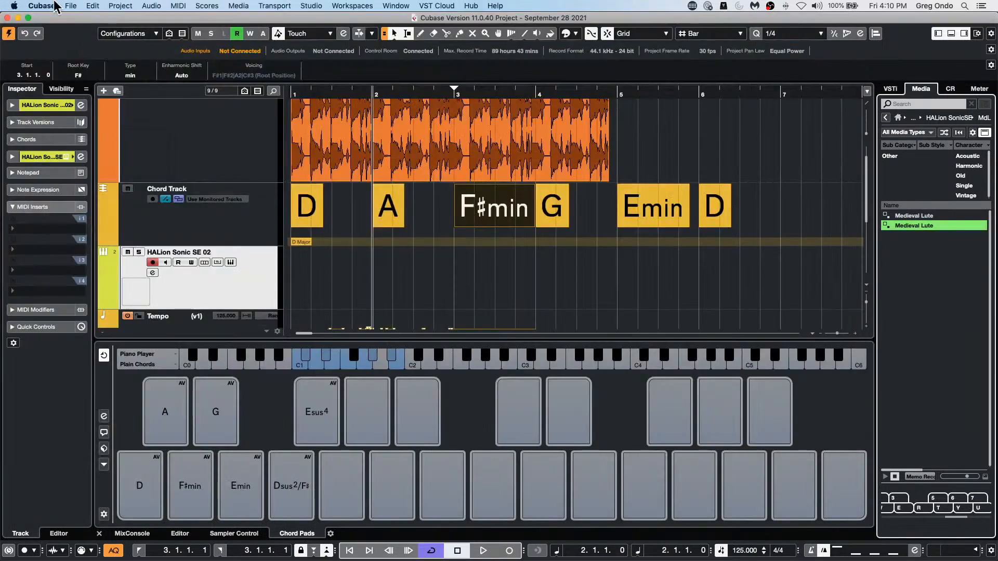
{"action": "left_click", "coordinate": [70, 5]}
{"action": "mouse_move", "coordinate": [99, 147]}
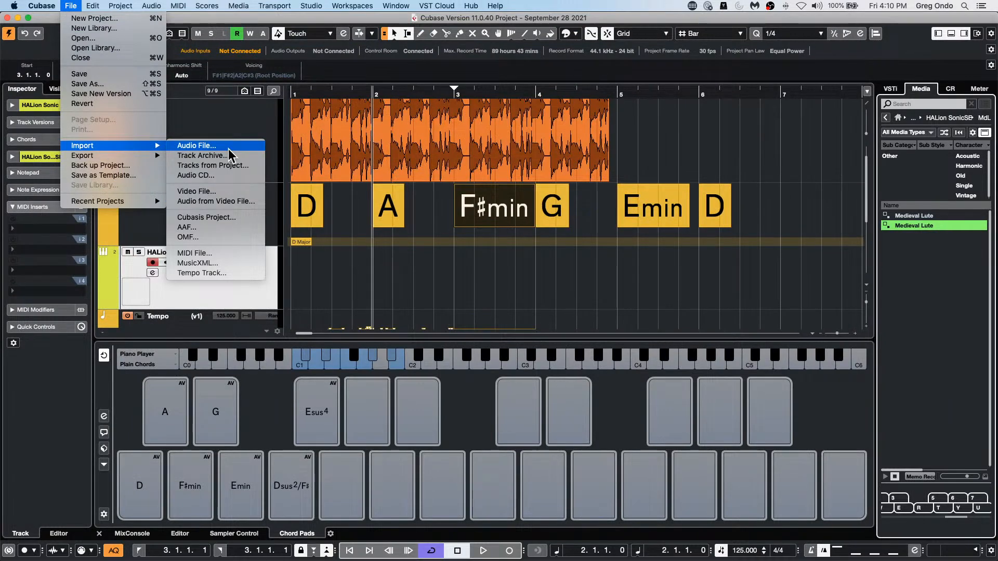
{"action": "left_click", "coordinate": [213, 252]}
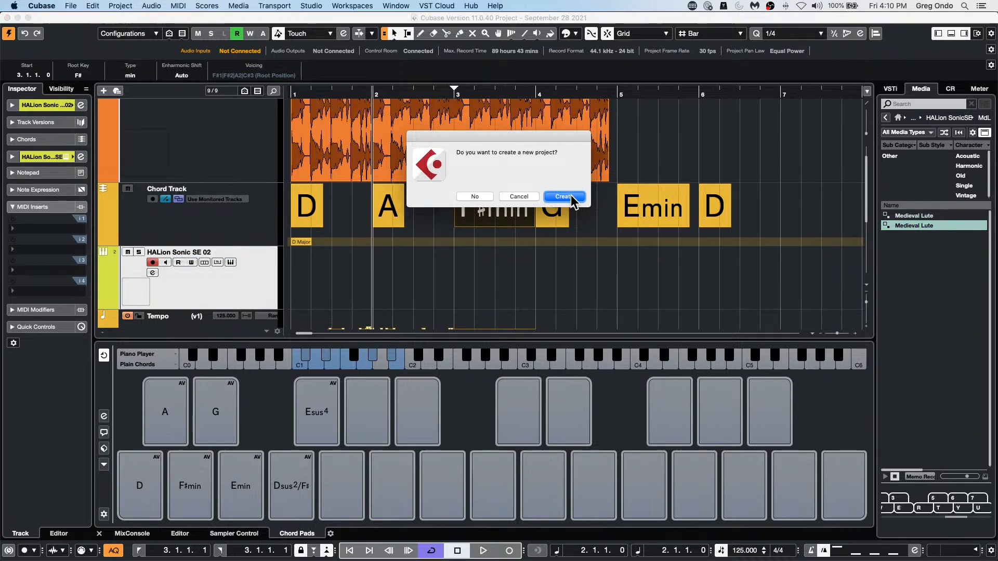
{"action": "left_click", "coordinate": [473, 197]}
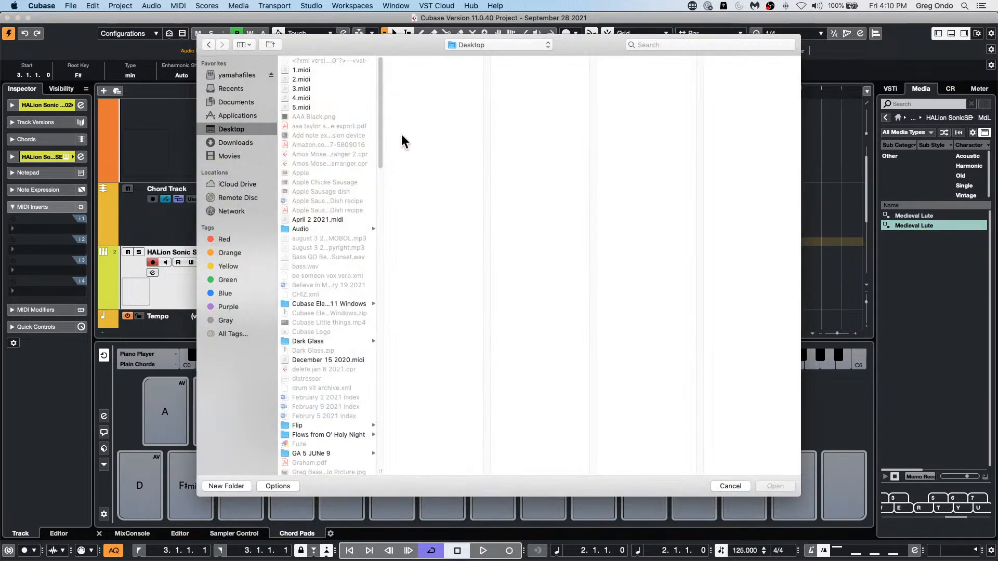
{"action": "scroll", "coordinate": [311, 410], "scroll_direction": "down", "scroll_amount": 15}
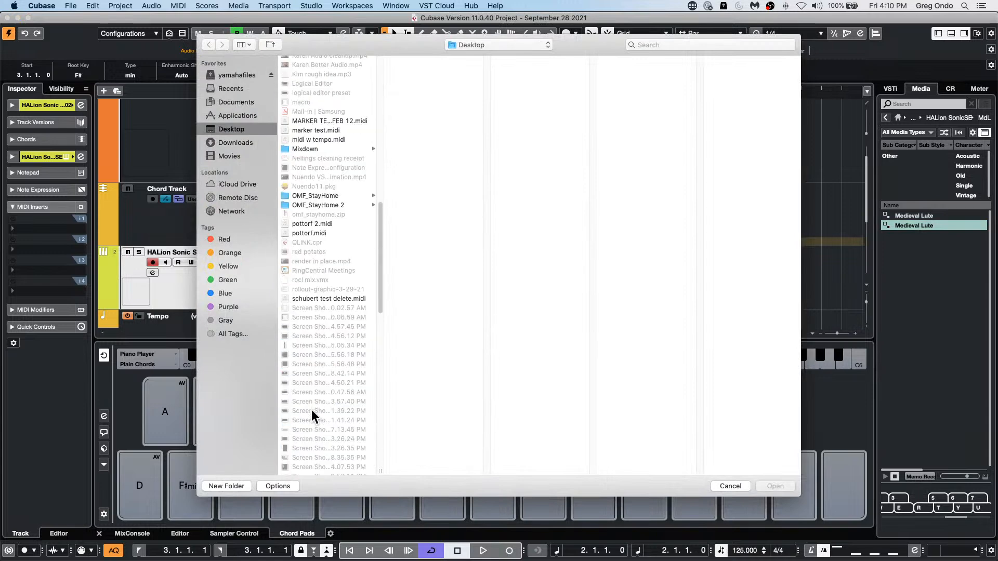
{"action": "scroll", "coordinate": [311, 410], "scroll_direction": "up", "scroll_amount": 10}
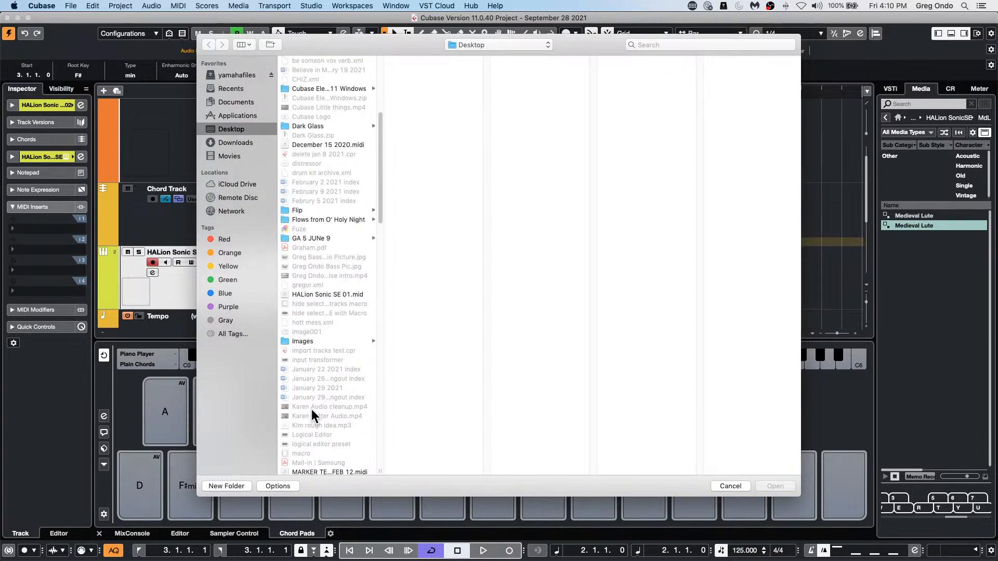
{"action": "scroll", "coordinate": [311, 409], "scroll_direction": "down", "scroll_amount": 2}
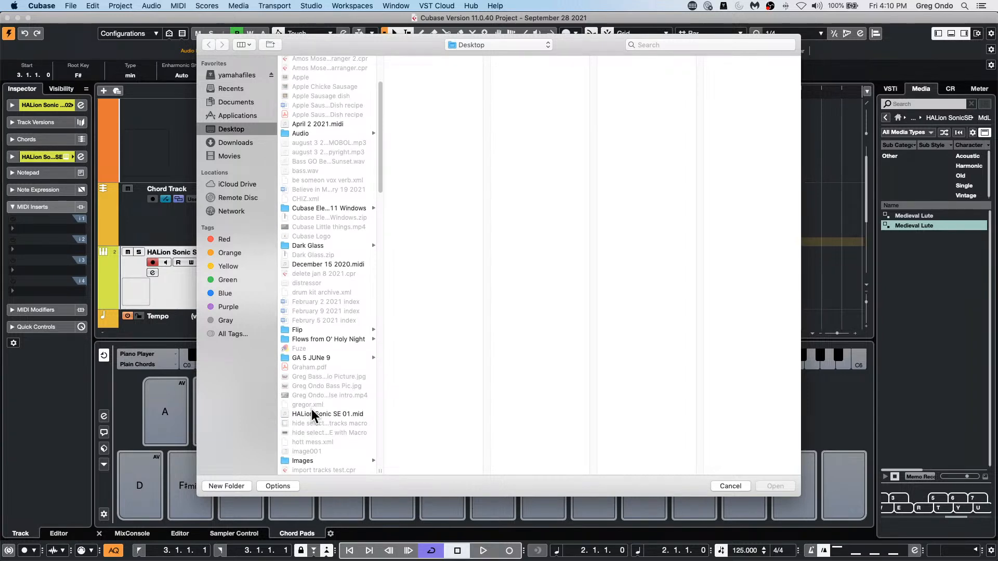
{"action": "scroll", "coordinate": [311, 409], "scroll_direction": "down", "scroll_amount": 6}
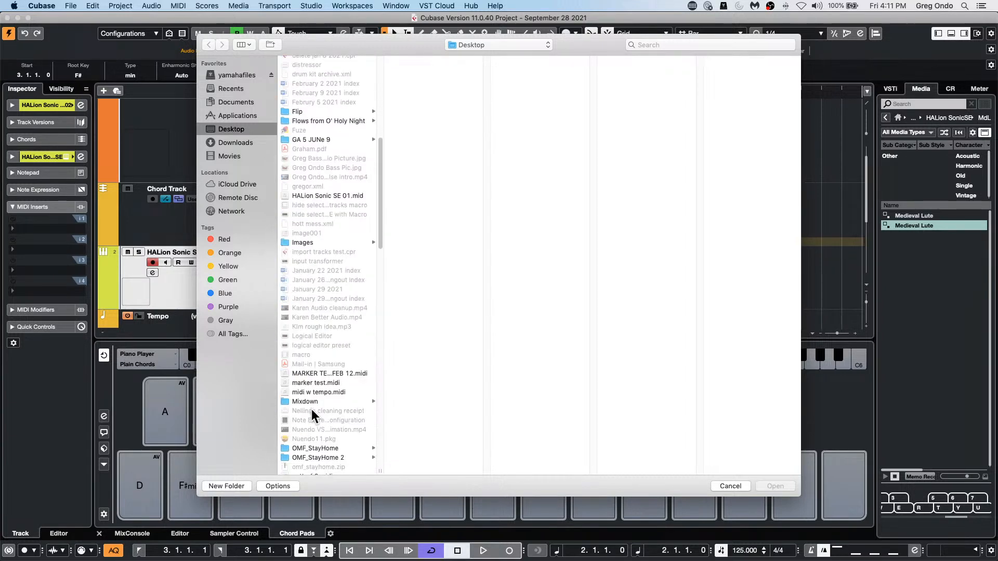
{"action": "scroll", "coordinate": [311, 409], "scroll_direction": "down", "scroll_amount": 1}
{"action": "scroll", "coordinate": [310, 409], "scroll_direction": "down", "scroll_amount": 5}
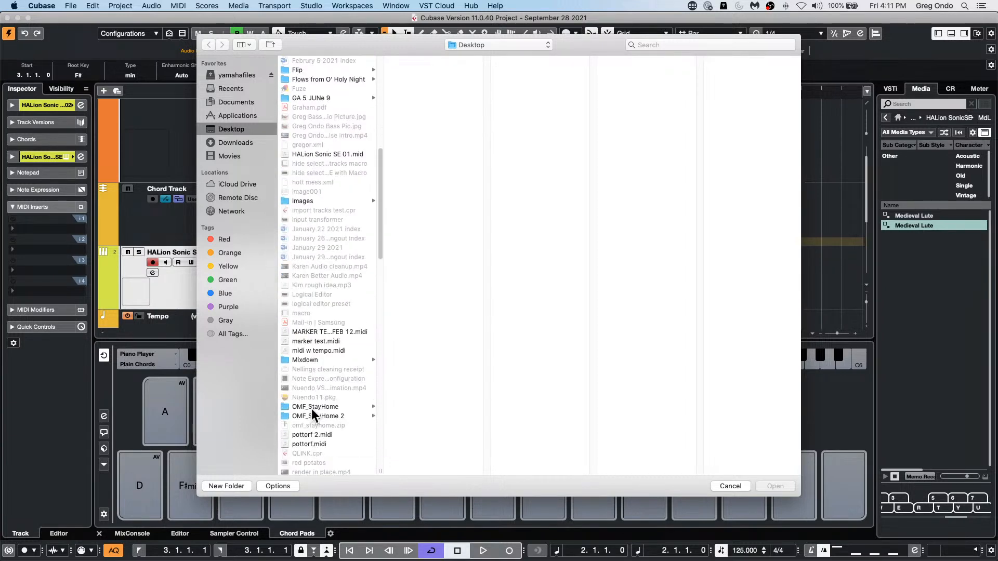
{"action": "scroll", "coordinate": [311, 408], "scroll_direction": "down", "scroll_amount": 10}
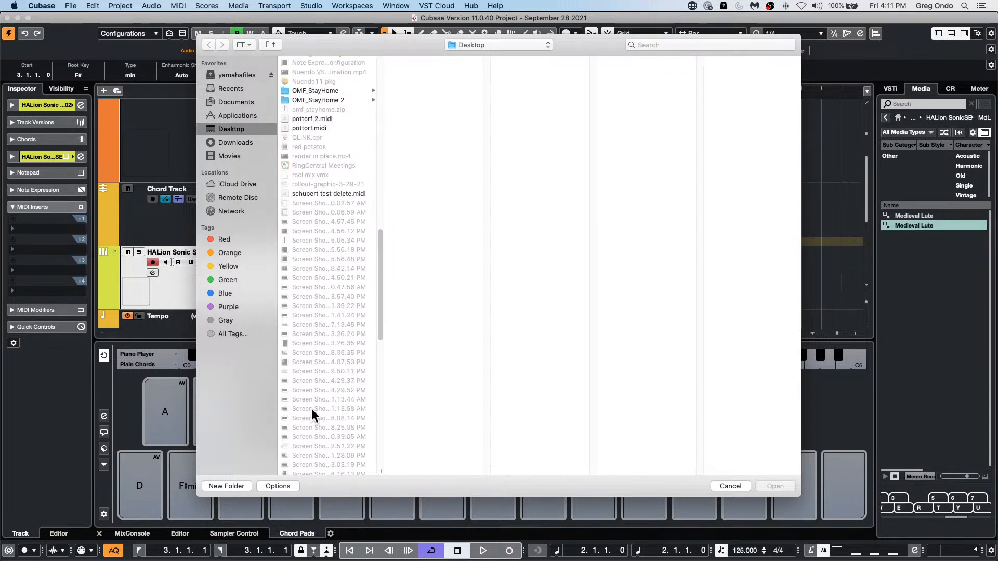
{"action": "scroll", "coordinate": [311, 410], "scroll_direction": "up", "scroll_amount": 15}
{"action": "scroll", "coordinate": [311, 410], "scroll_direction": "up", "scroll_amount": 8}
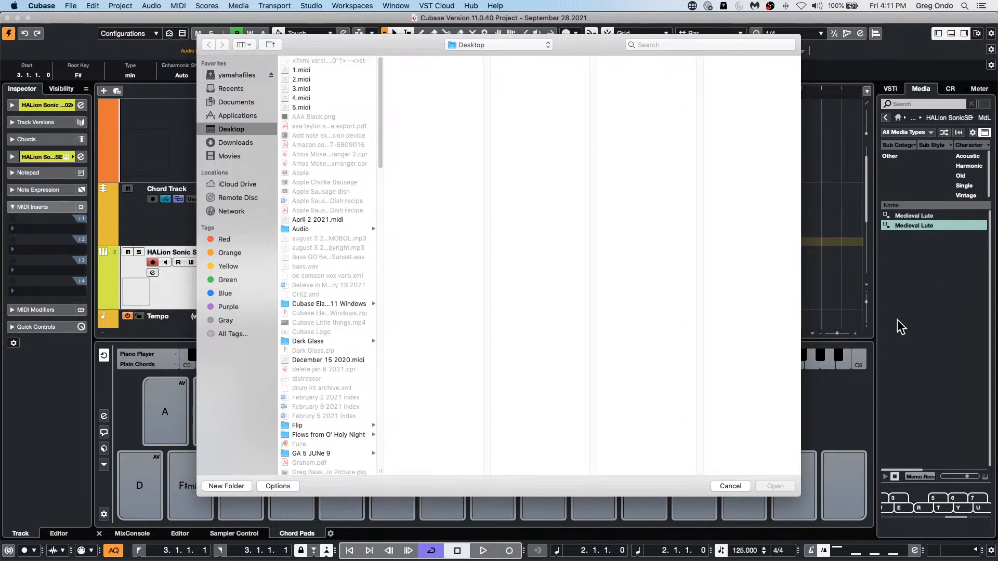
{"action": "left_click", "coordinate": [726, 487]}
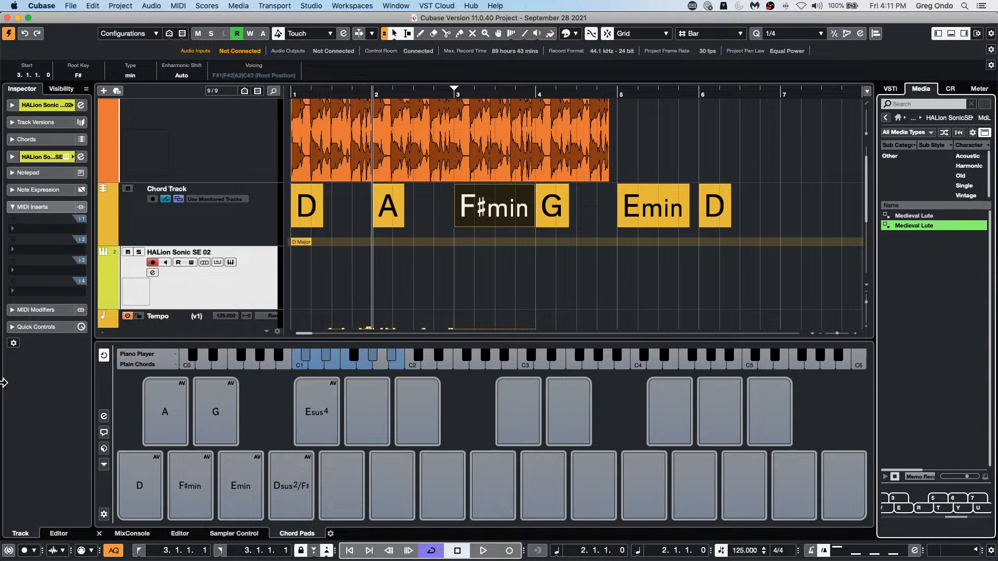
Step: Switch to Dorico and check the destination folder for the MIDI export of Flow 1
{"action": "key", "text": "super+Tab"}
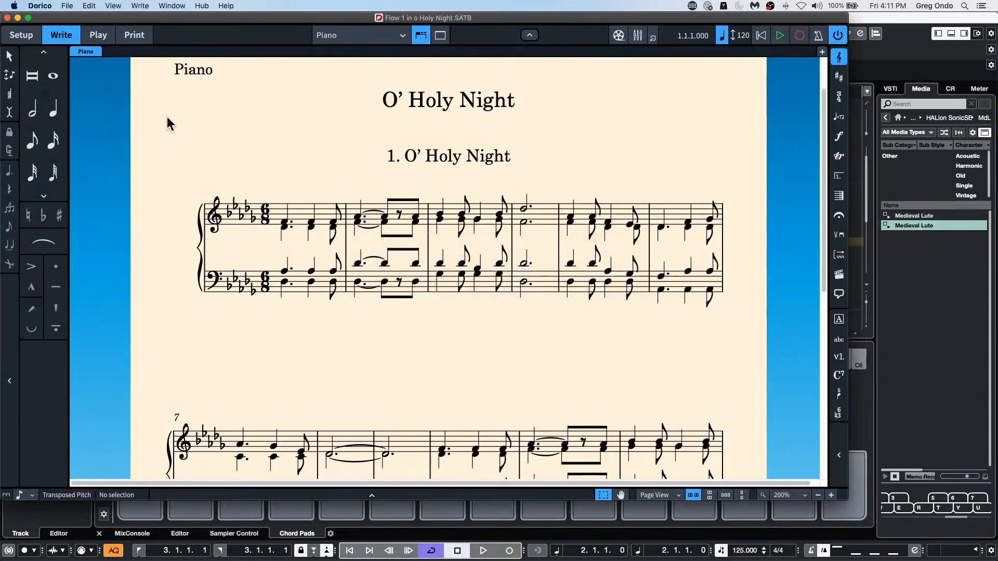
{"action": "left_click", "coordinate": [67, 5]}
{"action": "mouse_move", "coordinate": [92, 129]}
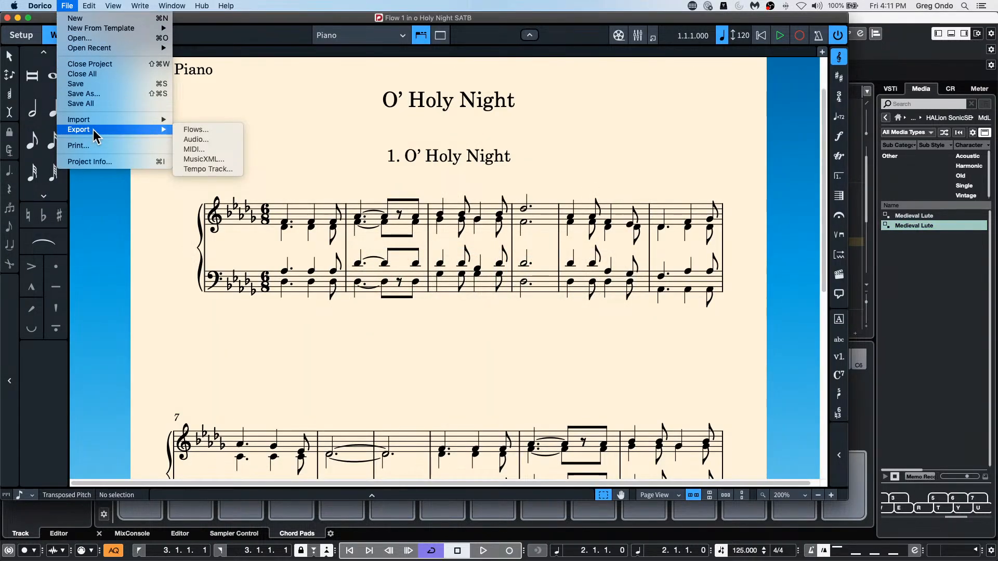
{"action": "left_click", "coordinate": [217, 148]}
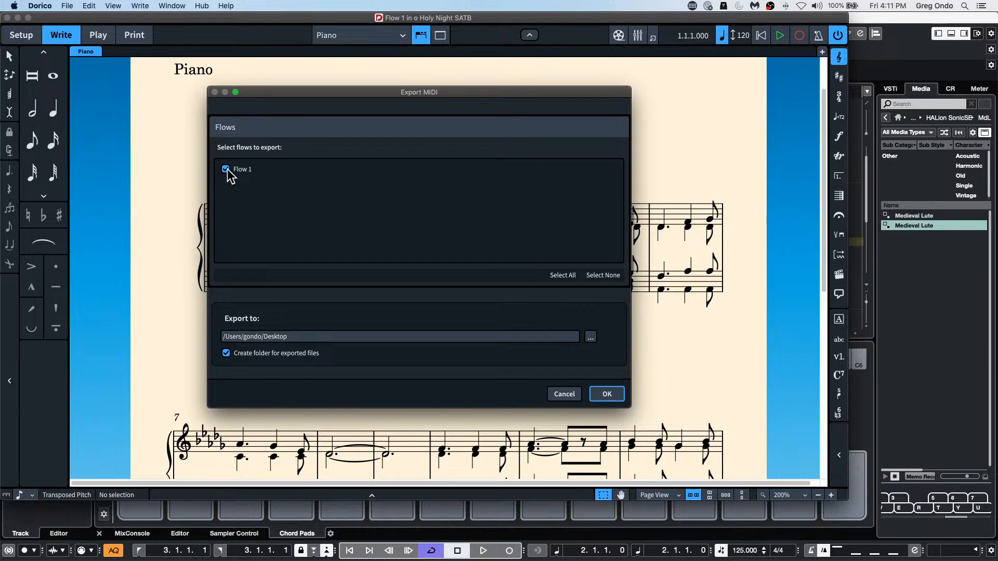
{"action": "left_click", "coordinate": [227, 170]}
{"action": "left_click", "coordinate": [591, 338]}
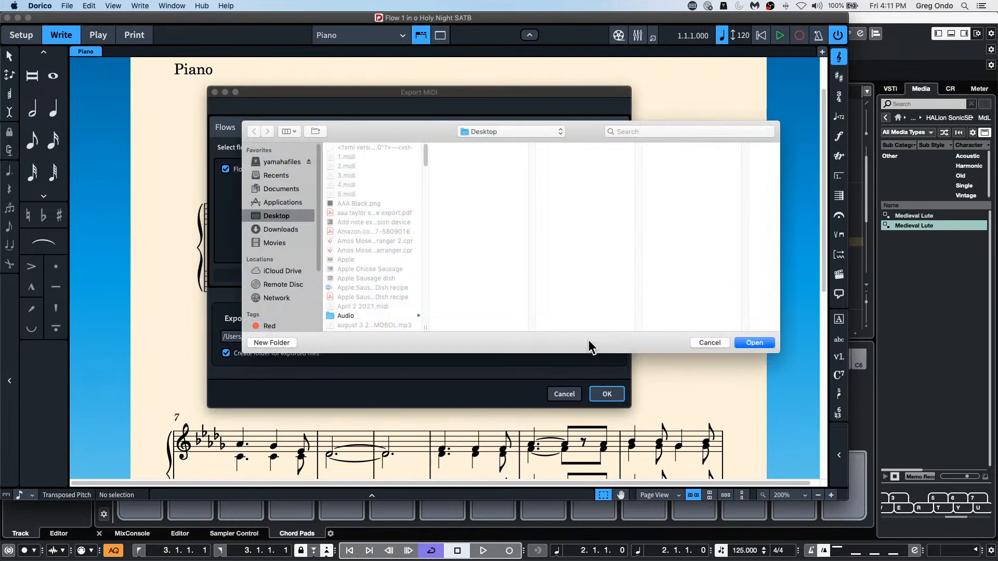
{"action": "scroll", "coordinate": [391, 186], "scroll_direction": "down", "scroll_amount": 10}
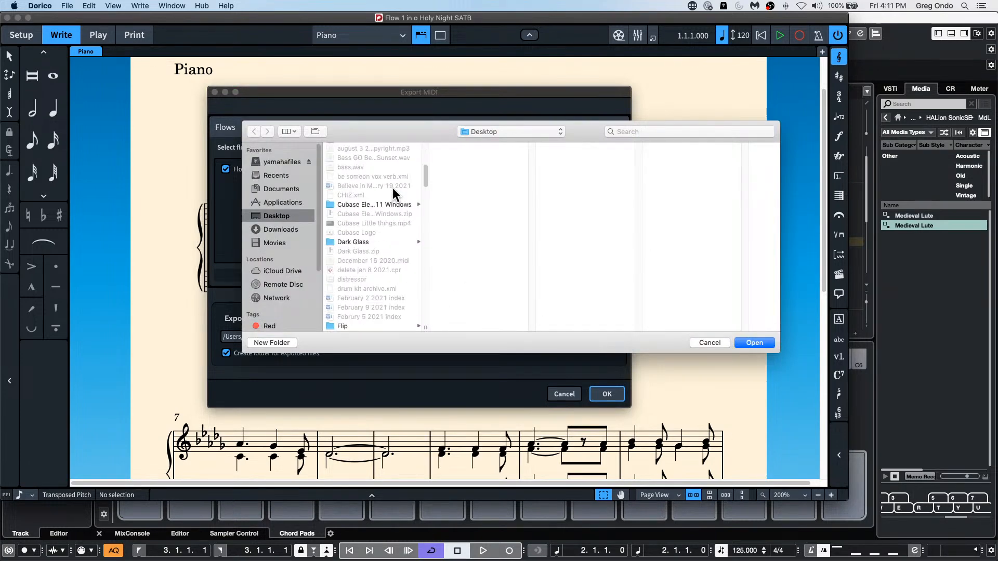
{"action": "left_click", "coordinate": [710, 343]}
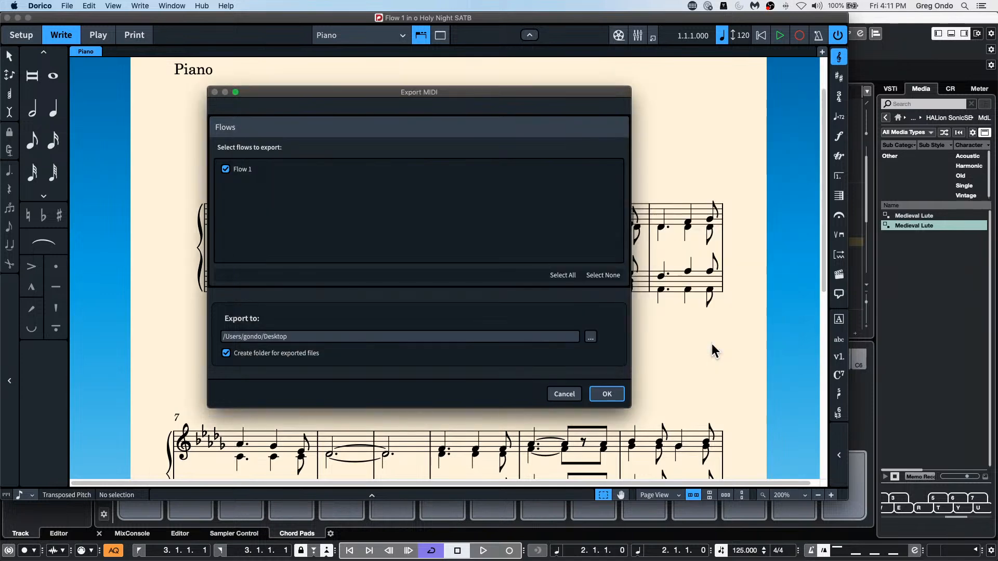
Step: Switch to Finder and look on the Desktop for the folder of flows exported from O' Holy Night
{"action": "key", "text": "super+Tab"}
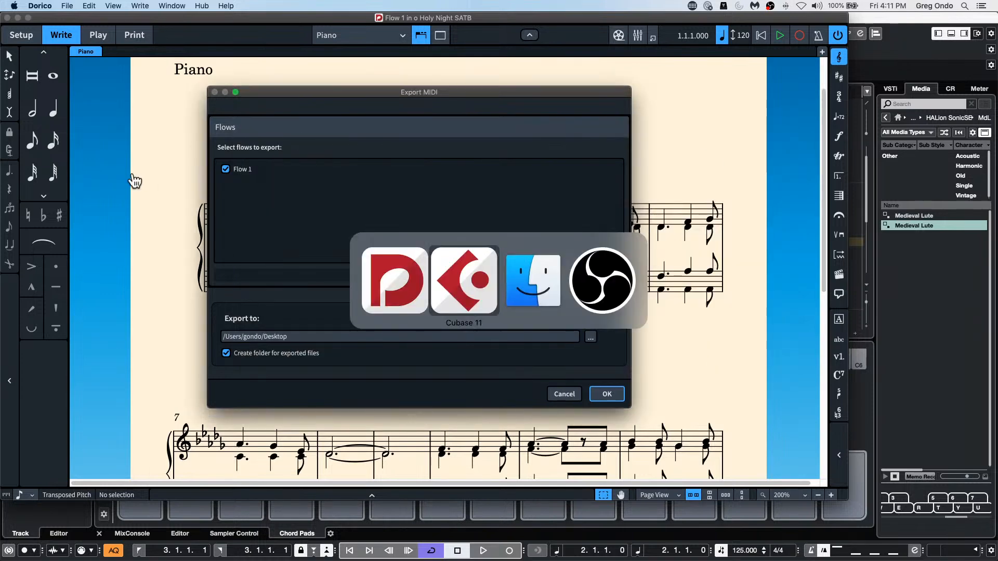
{"action": "key", "text": "super+Tab"}
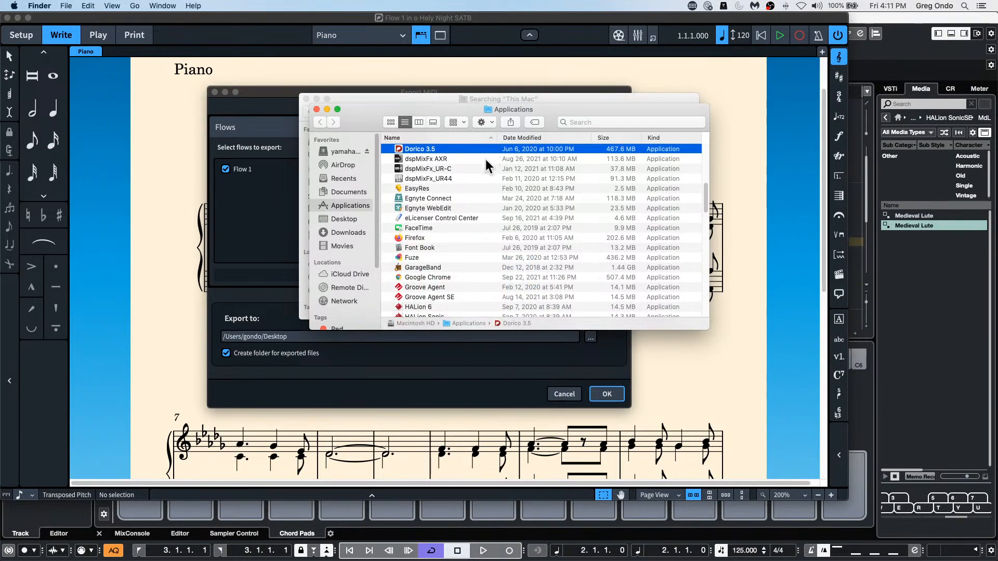
{"action": "left_click", "coordinate": [349, 177]}
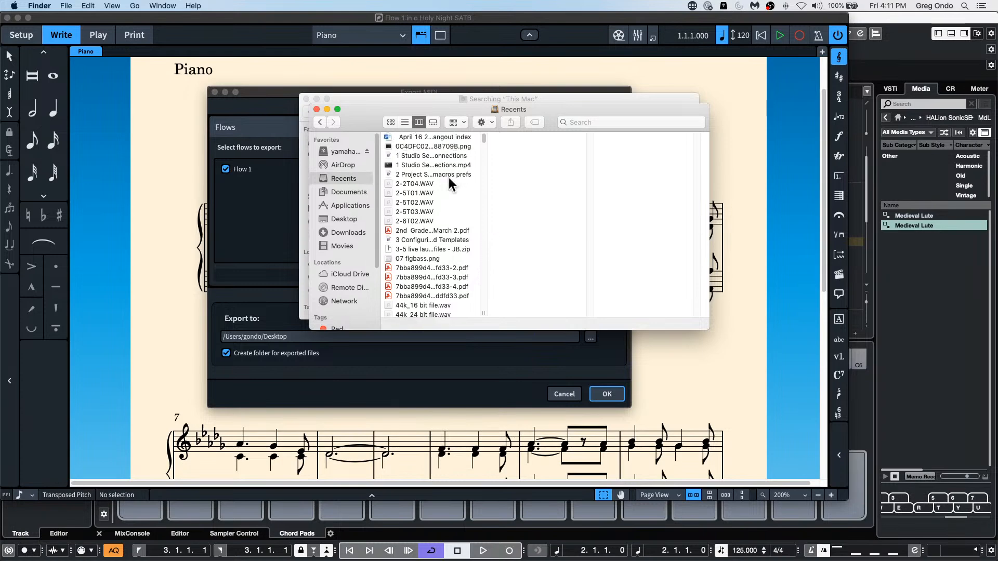
{"action": "left_click", "coordinate": [333, 166]}
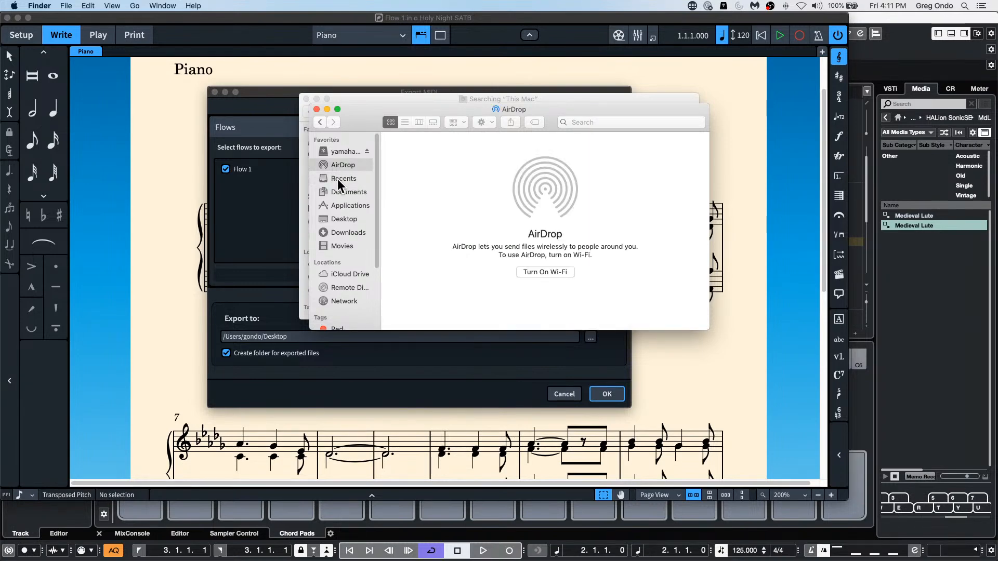
{"action": "left_click", "coordinate": [338, 179]}
{"action": "left_click", "coordinate": [345, 221]}
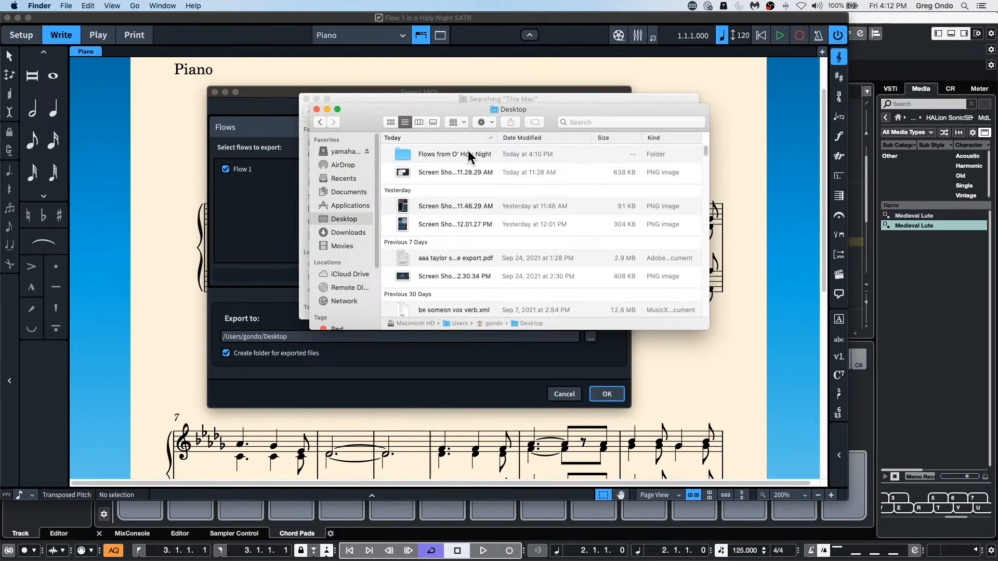
Step: Switch to Cubase and import o Holy Night SATB - Full score - Flow 1.mid from the Flows from O' Holy Night folder into the current project
{"action": "key", "text": "super+Tab"}
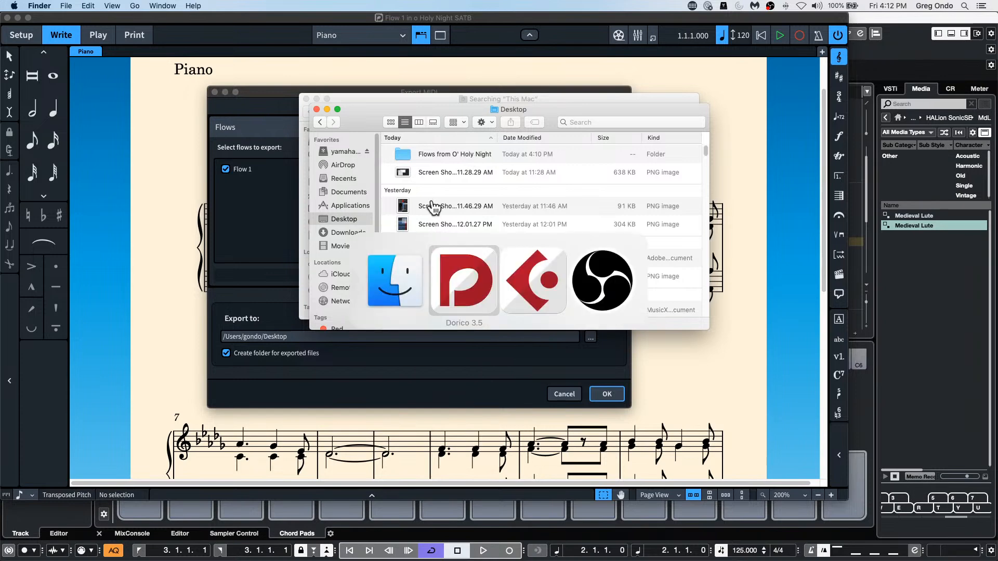
{"action": "key", "text": "super+Tab"}
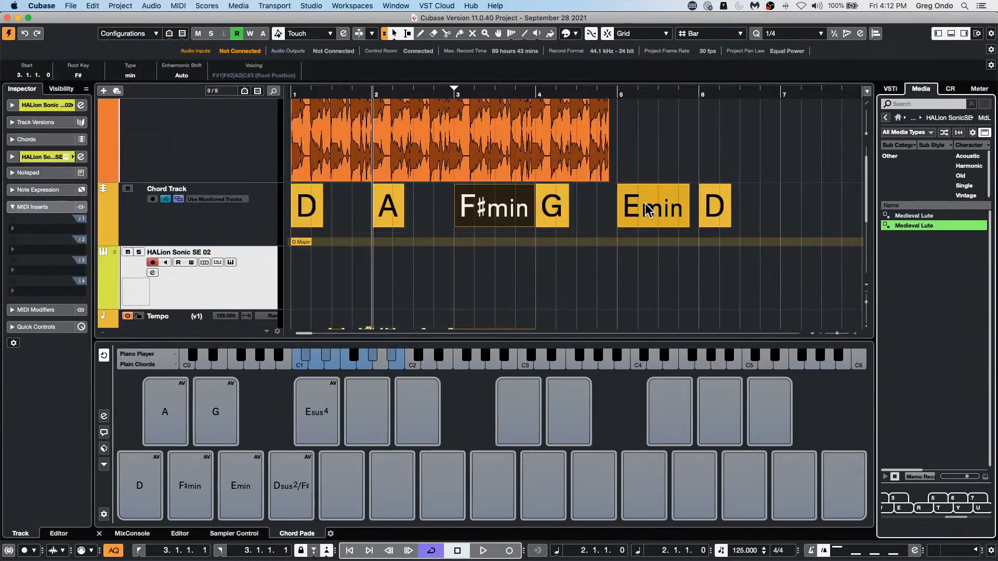
{"action": "left_click", "coordinate": [71, 6]}
{"action": "mouse_move", "coordinate": [105, 148]}
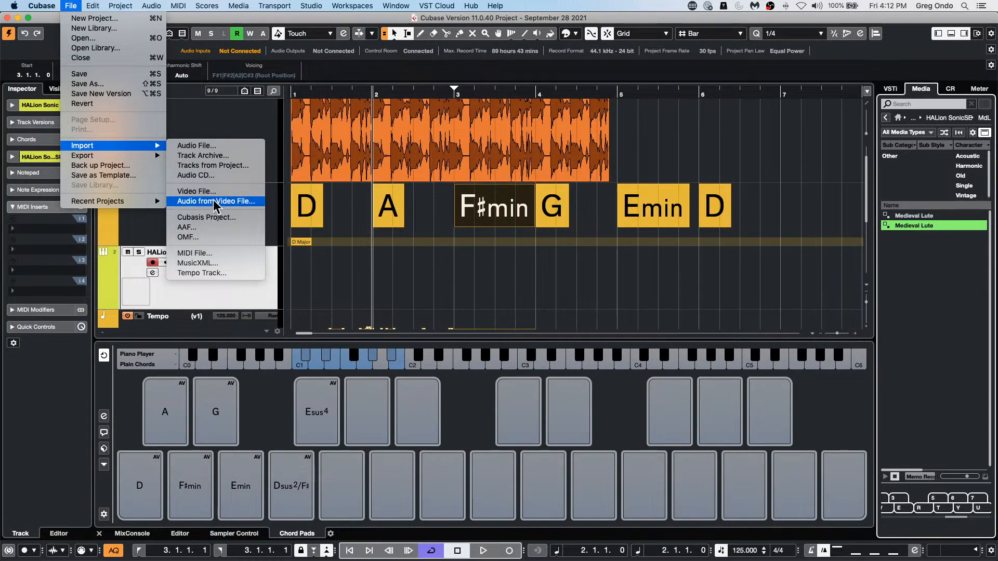
{"action": "left_click", "coordinate": [220, 252]}
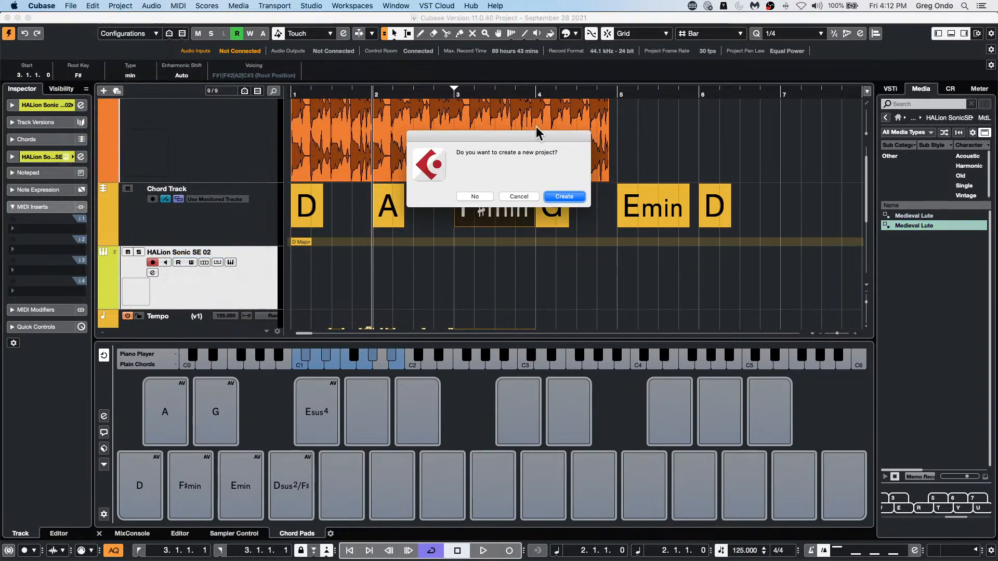
{"action": "left_click", "coordinate": [475, 197]}
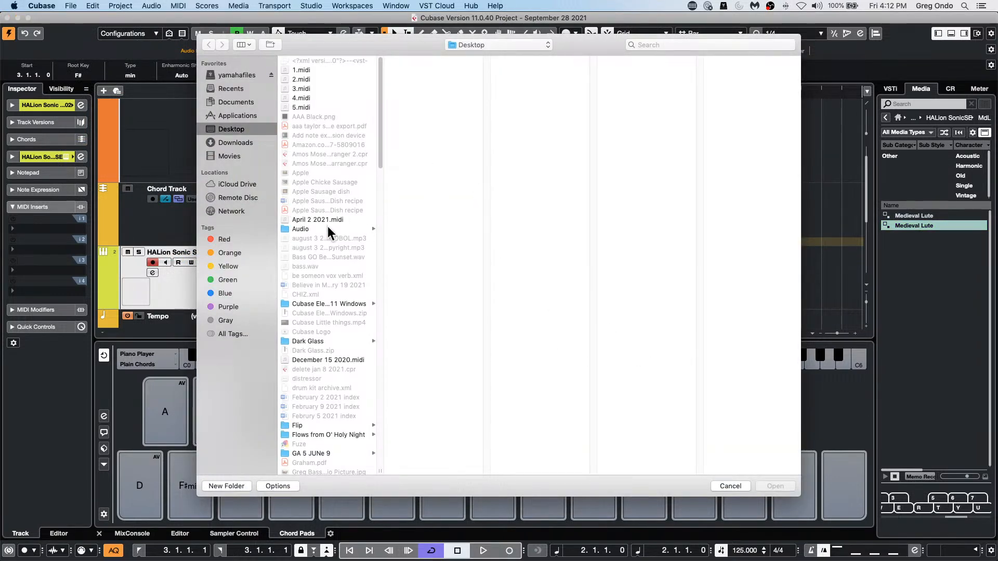
{"action": "scroll", "coordinate": [330, 229], "scroll_direction": "down", "scroll_amount": 5}
{"action": "left_click", "coordinate": [322, 378]}
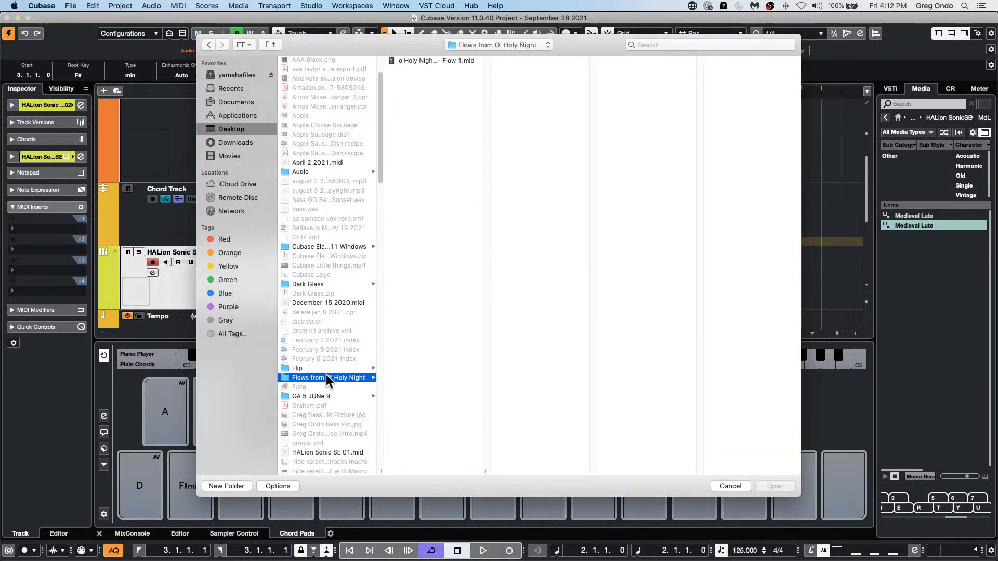
{"action": "left_click", "coordinate": [458, 59]}
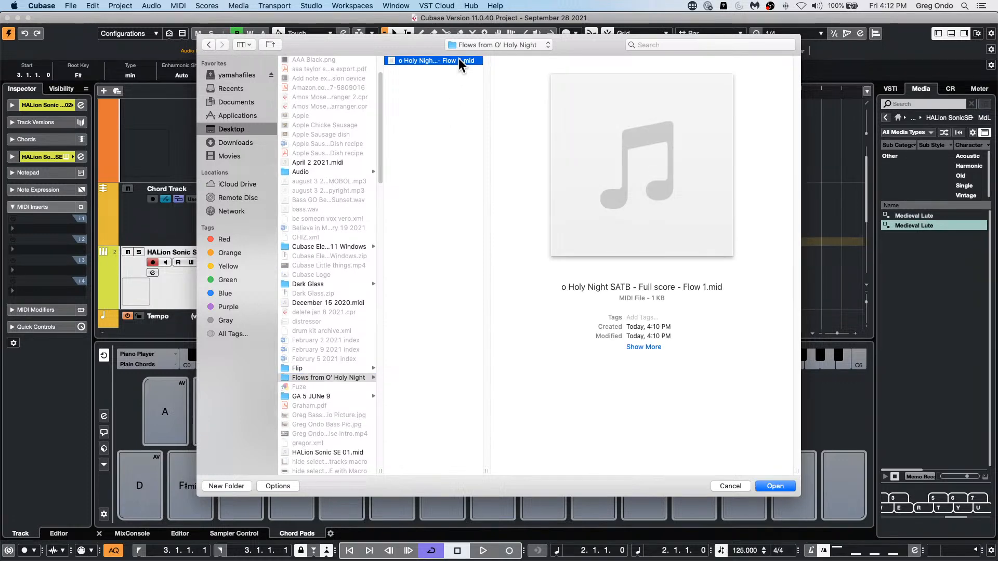
{"action": "double_click", "coordinate": [458, 58]}
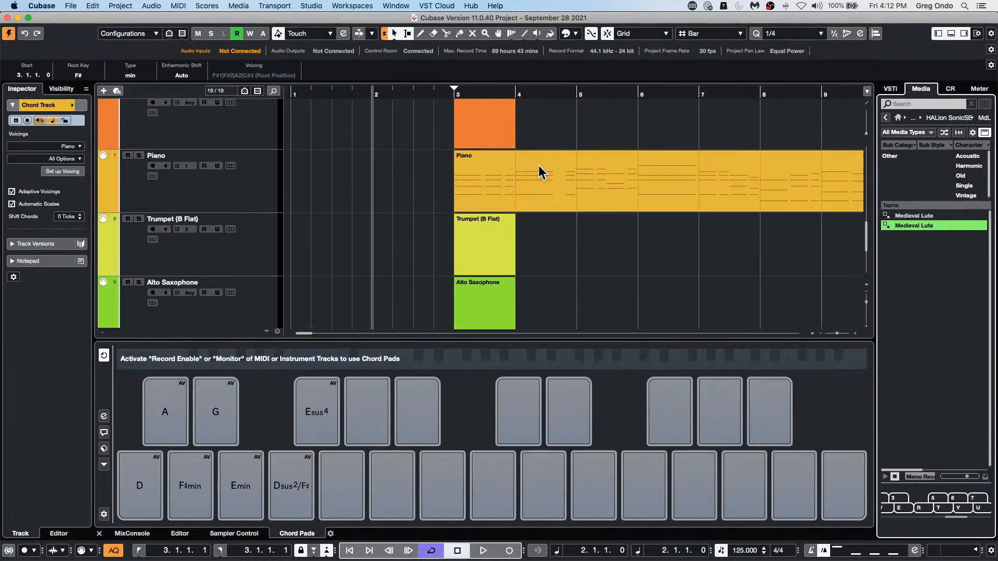
Step: Look over the imported MIDI tracks and open the Piano part in the Key Editor
{"action": "left_click", "coordinate": [581, 181]}
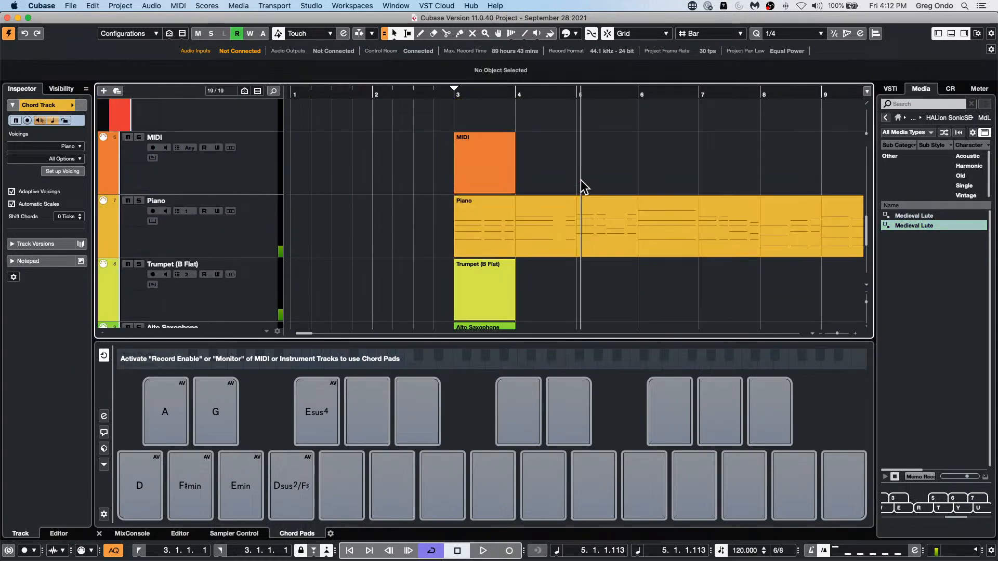
{"action": "scroll", "coordinate": [559, 245], "scroll_direction": "up", "scroll_amount": 10}
{"action": "scroll", "coordinate": [436, 194], "scroll_direction": "down", "scroll_amount": 15}
{"action": "scroll", "coordinate": [444, 190], "scroll_direction": "up", "scroll_amount": 5}
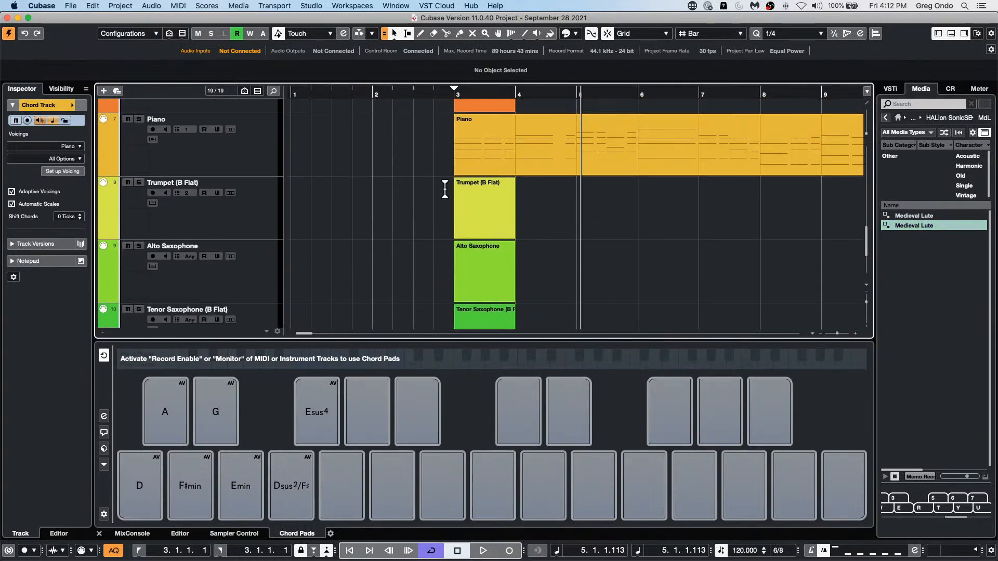
{"action": "double_click", "coordinate": [616, 165]}
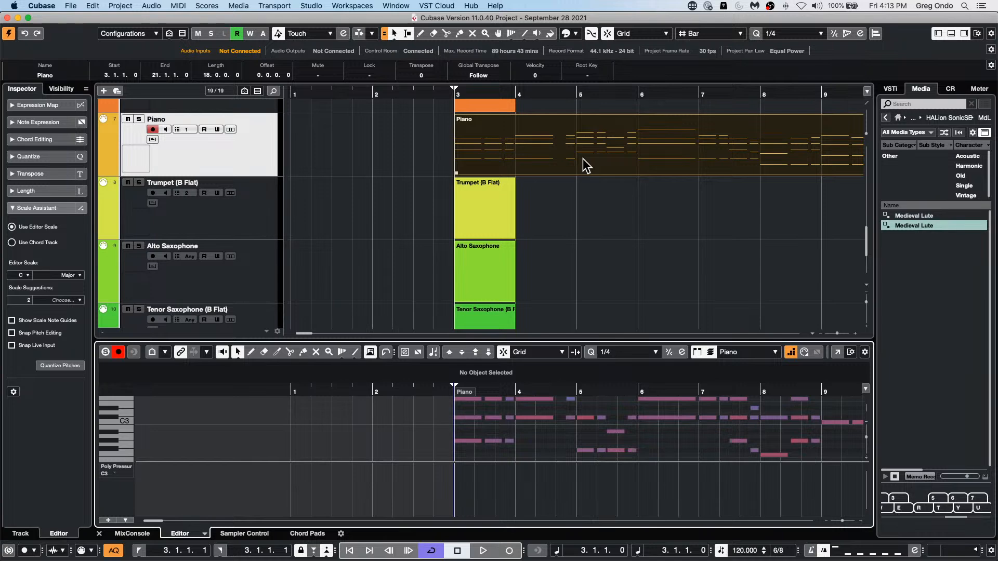
Step: Switch to Dorico and cancel the pending MIDI export
{"action": "key", "text": "super+Tab"}
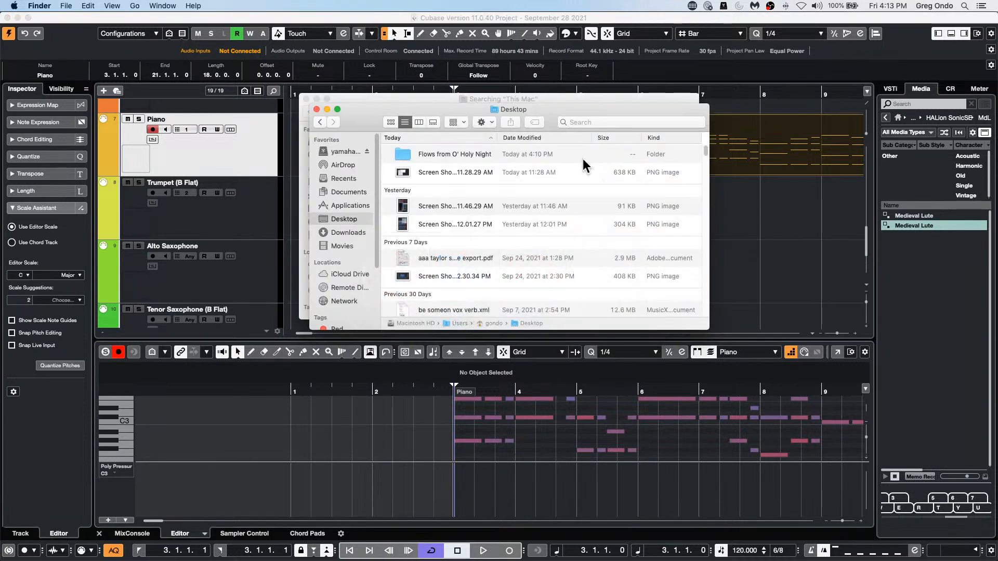
{"action": "key", "text": "super+Tab"}
{"action": "key", "text": "super+Tab"}
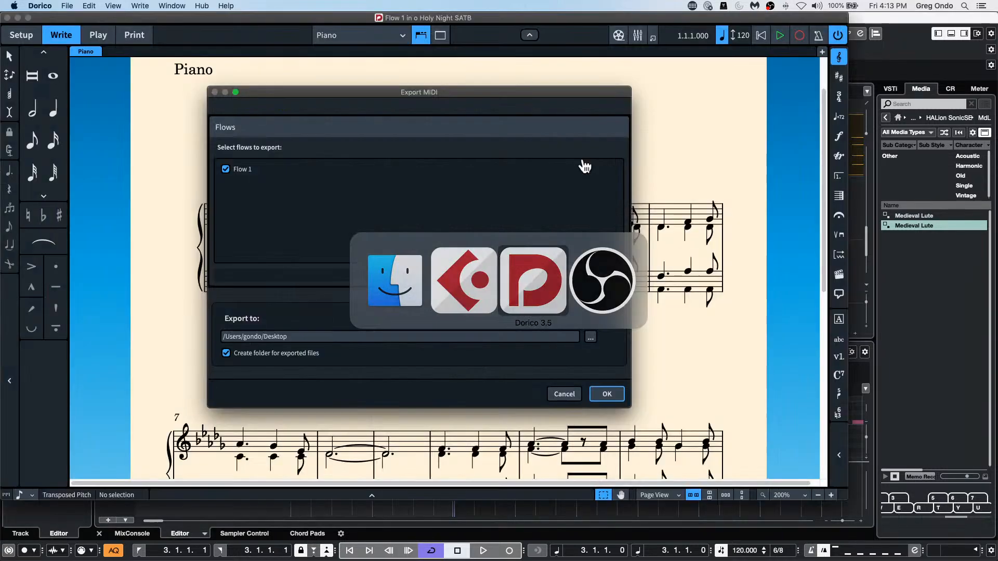
{"action": "left_click", "coordinate": [224, 5]}
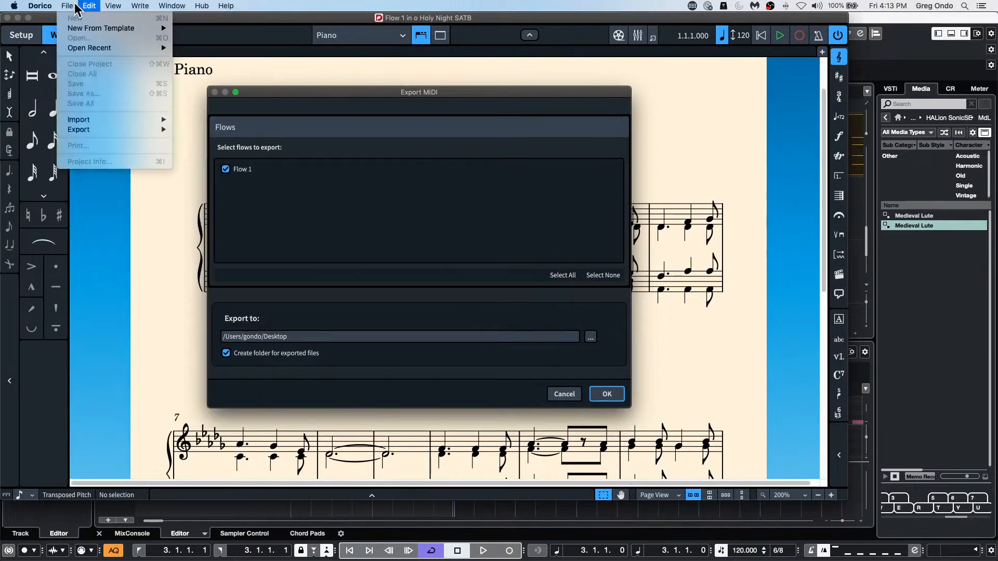
{"action": "left_click", "coordinate": [41, 7]}
{"action": "left_click", "coordinate": [225, 5]}
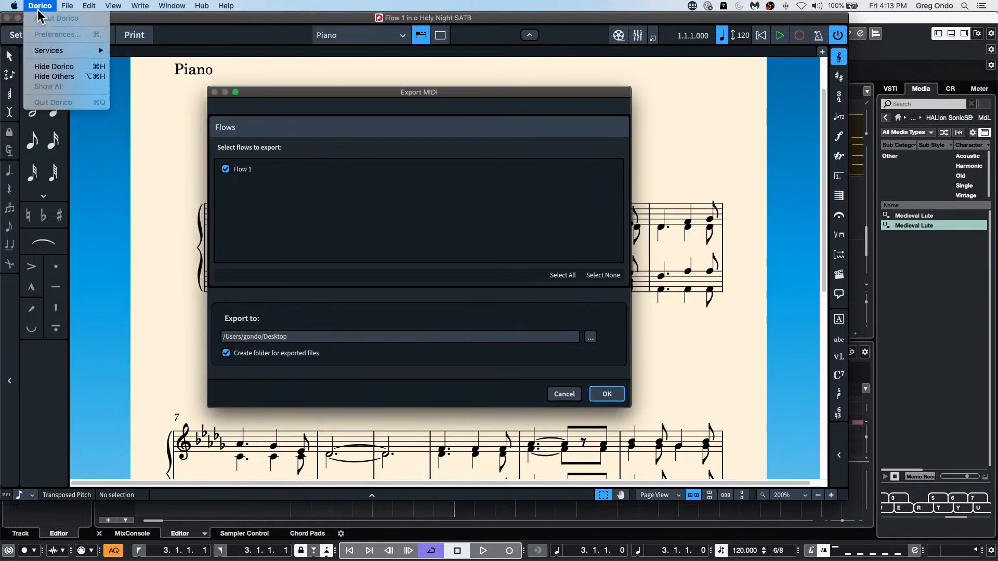
{"action": "left_click", "coordinate": [107, 167]}
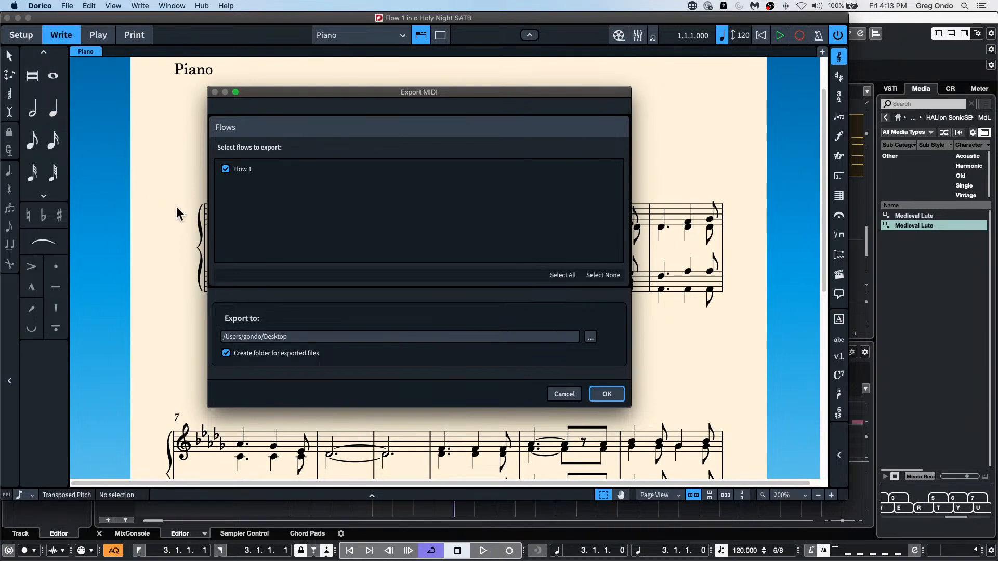
{"action": "left_click", "coordinate": [569, 396]}
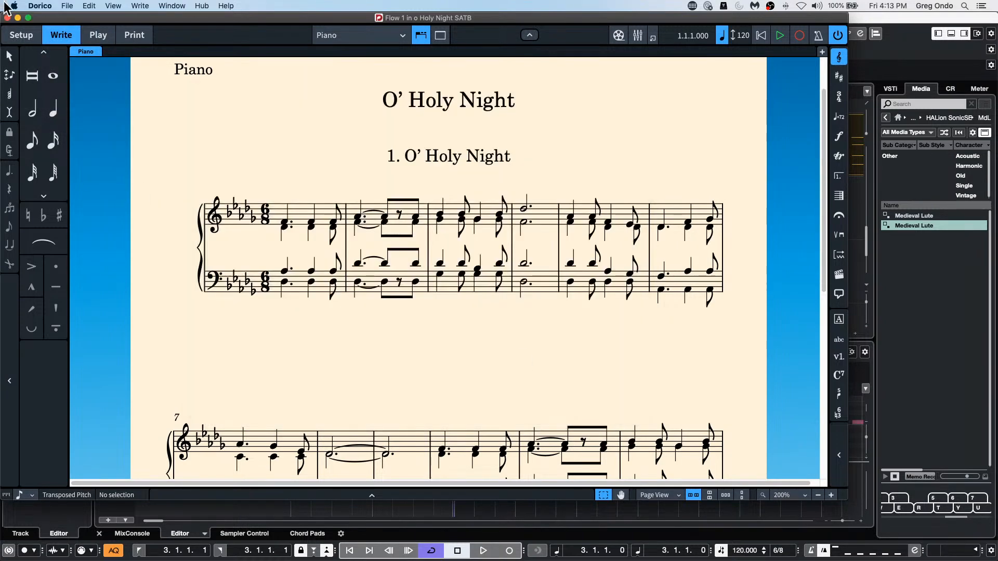
Step: Quit Dorico and close both open Finder windows
{"action": "left_click", "coordinate": [226, 5]}
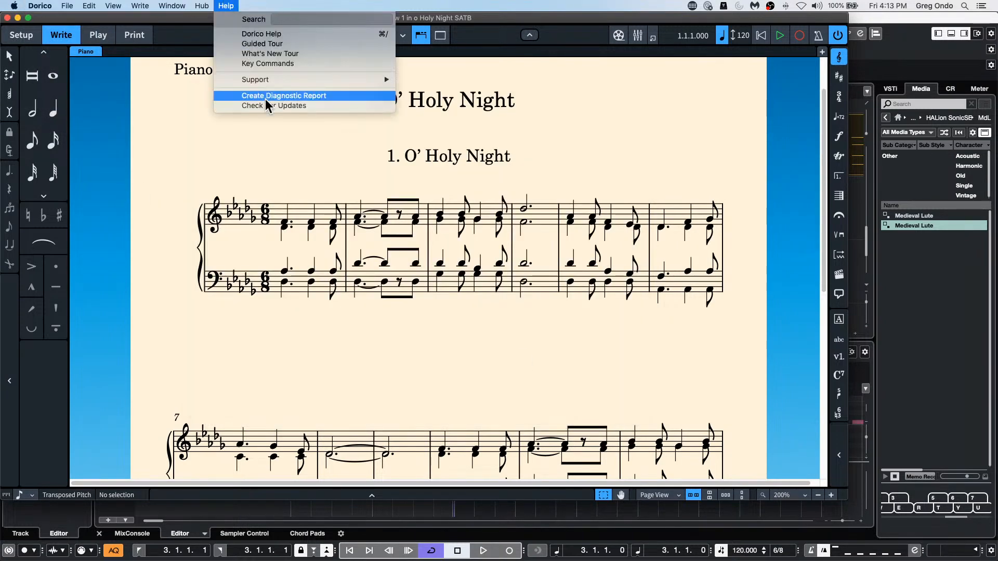
{"action": "mouse_move", "coordinate": [199, 6]}
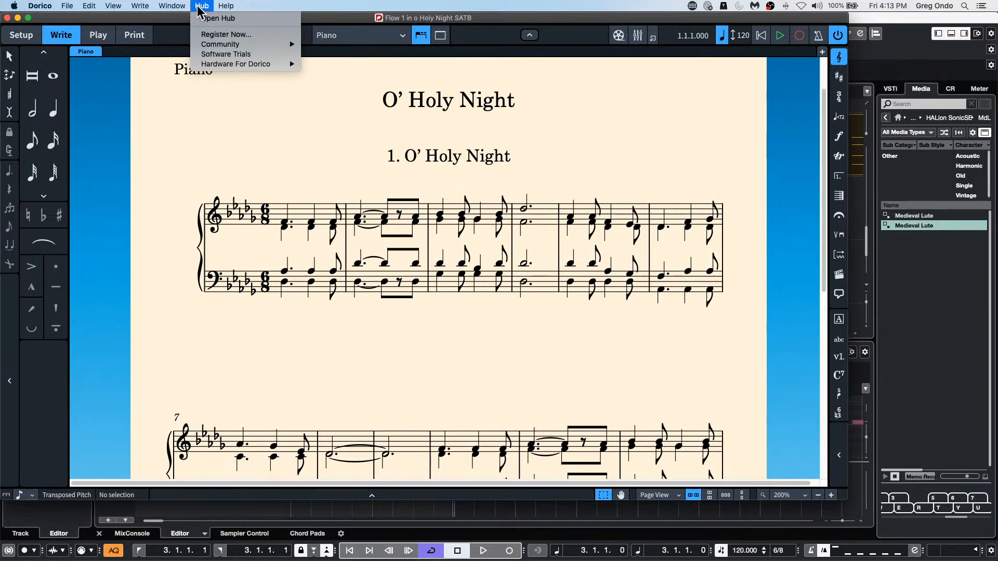
{"action": "mouse_move", "coordinate": [40, 6]}
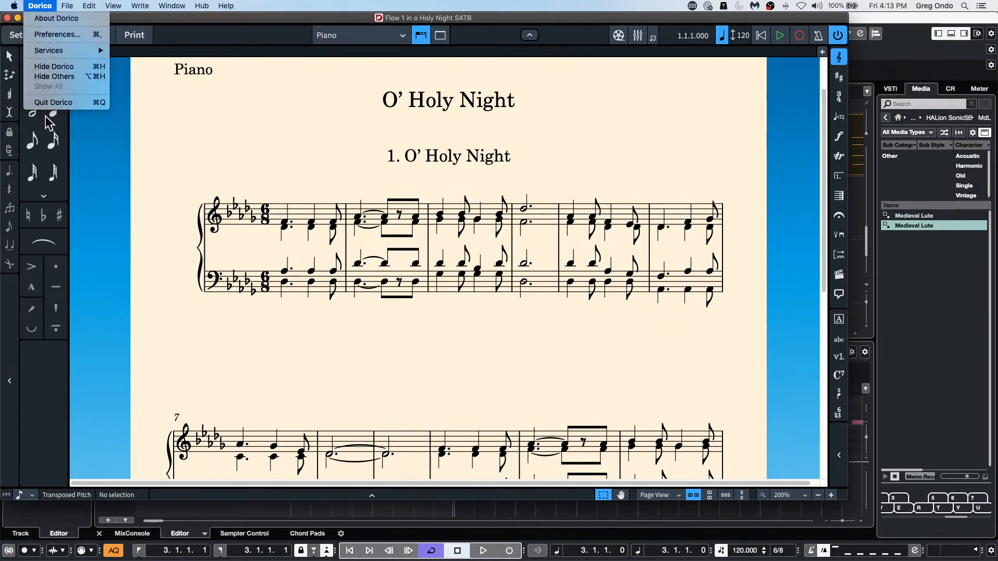
{"action": "left_click", "coordinate": [53, 103]}
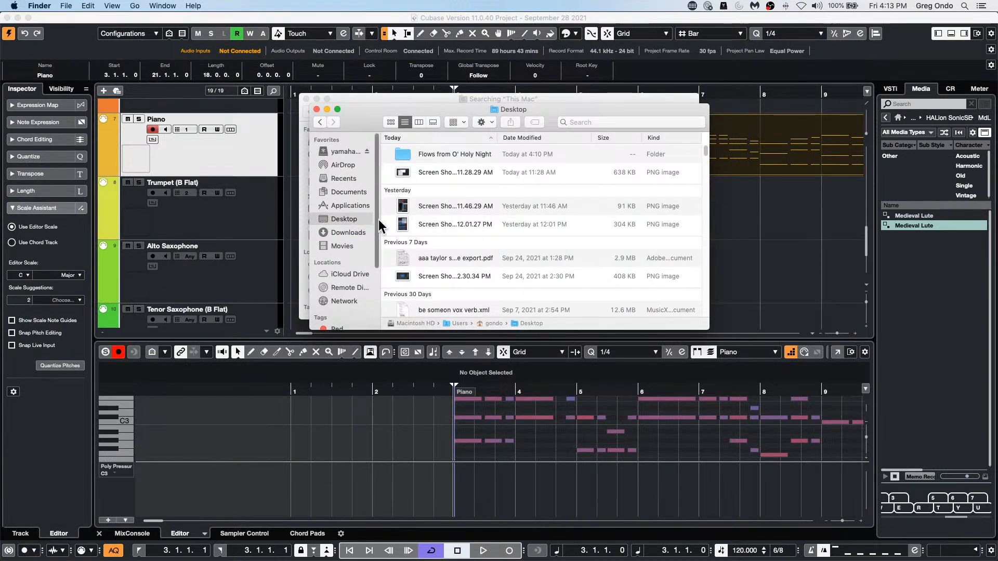
{"action": "left_click", "coordinate": [317, 109]}
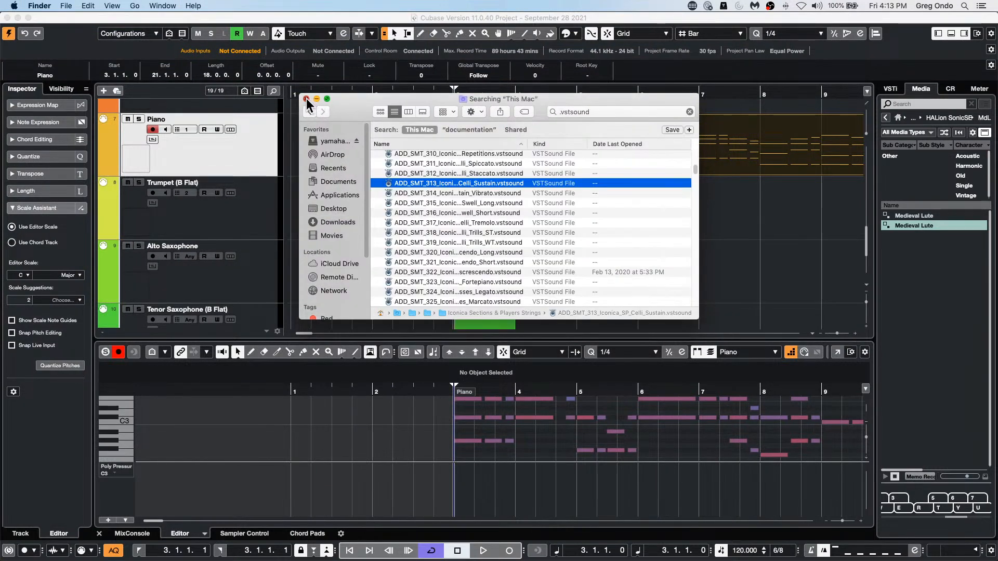
{"action": "left_click", "coordinate": [306, 99]}
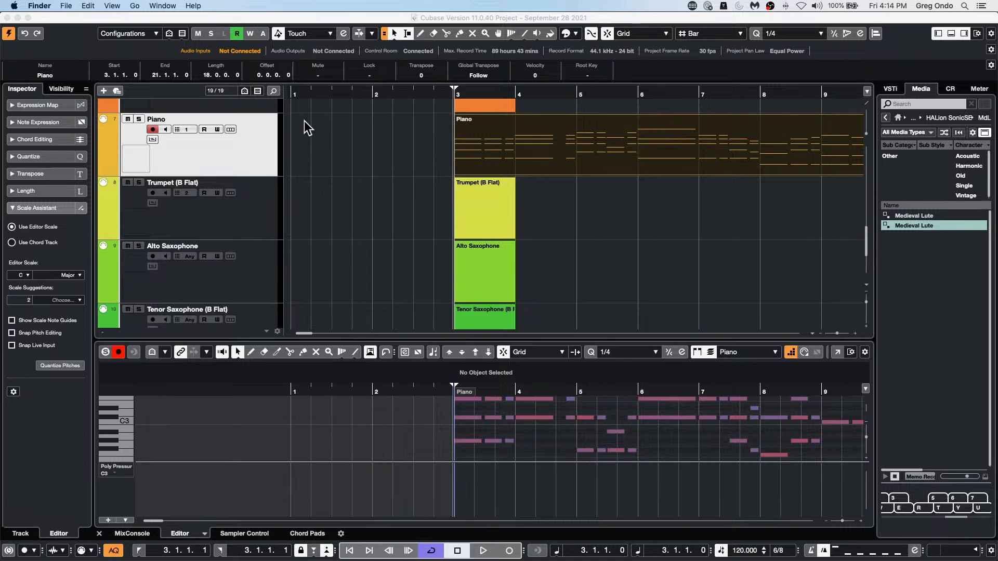
Step: Check the Steinberg UR24C's available buffer sizes through its control panel in Studio Setup, and close both dialogs
{"action": "left_click", "coordinate": [364, 166]}
{"action": "left_click", "coordinate": [318, 6]}
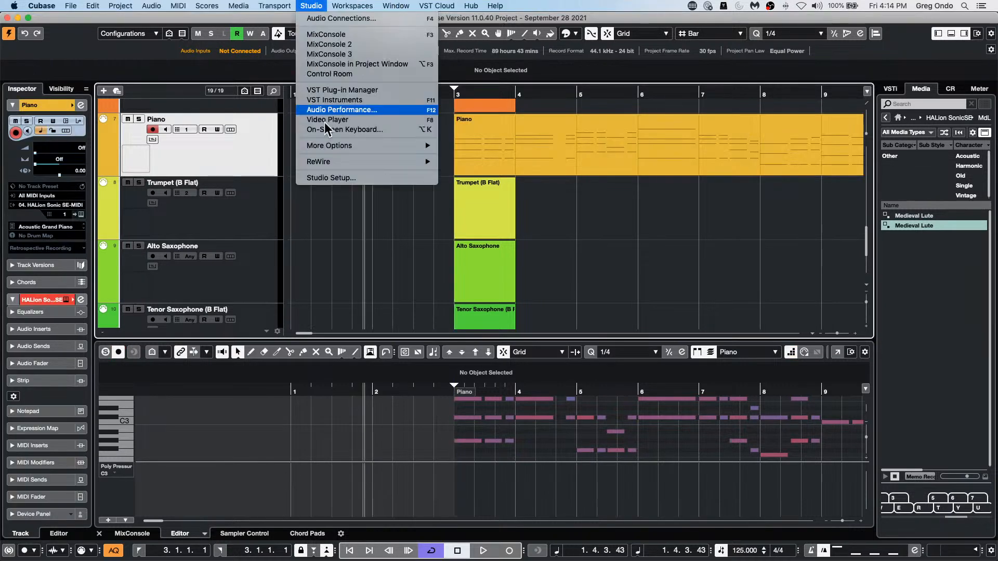
{"action": "left_click", "coordinate": [333, 179]}
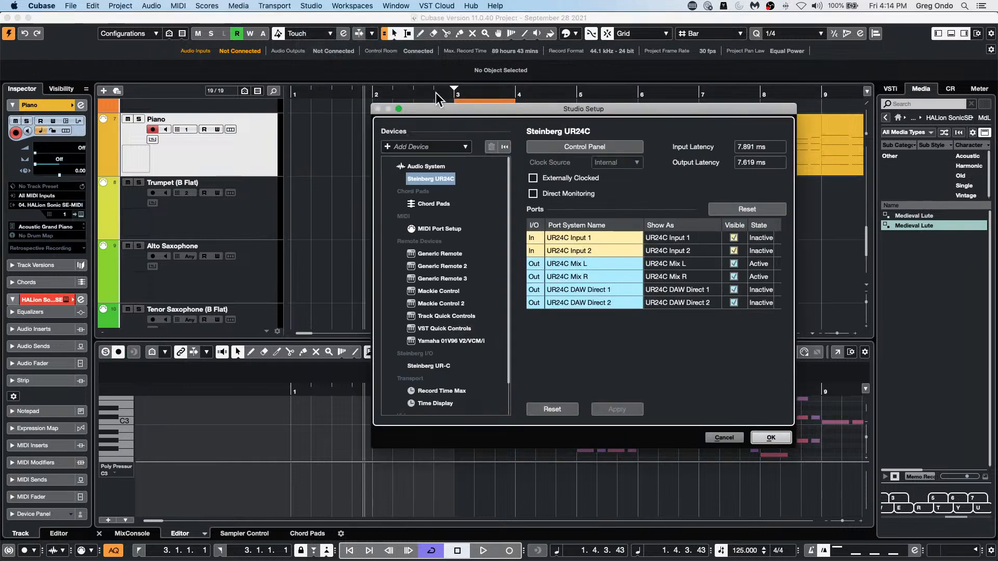
{"action": "left_click", "coordinate": [603, 152]}
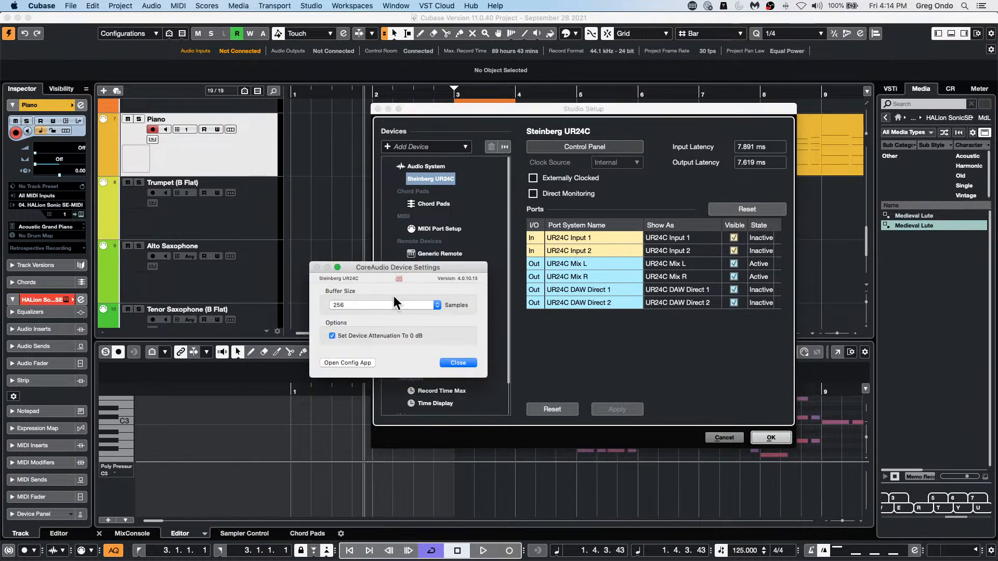
{"action": "left_click", "coordinate": [383, 307]}
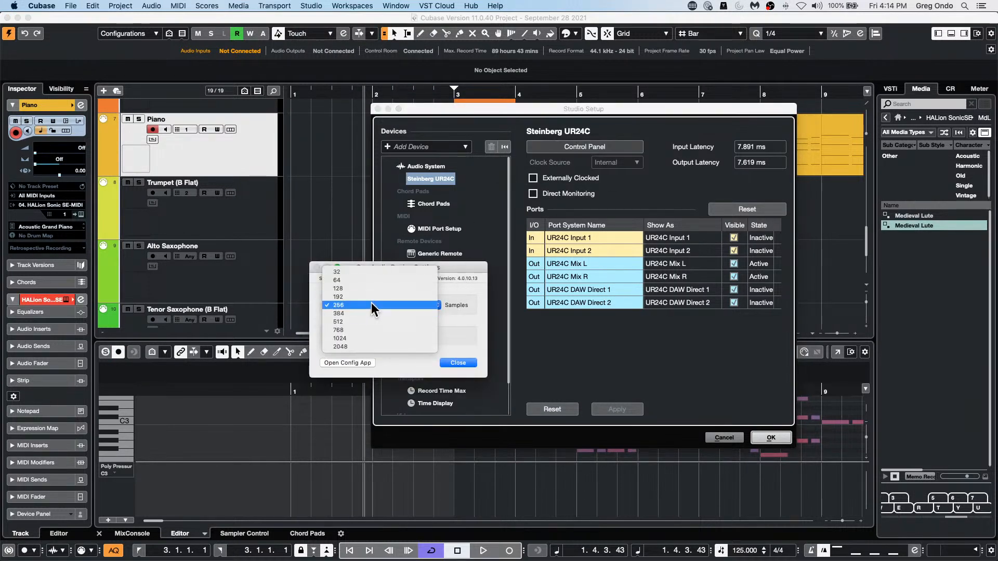
{"action": "left_click", "coordinate": [475, 318]}
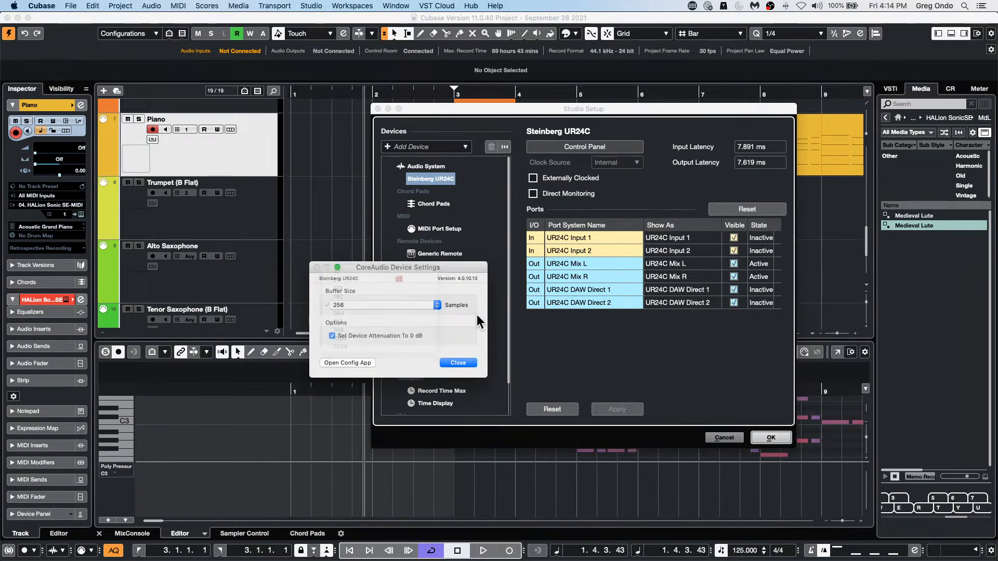
{"action": "left_click", "coordinate": [470, 363]}
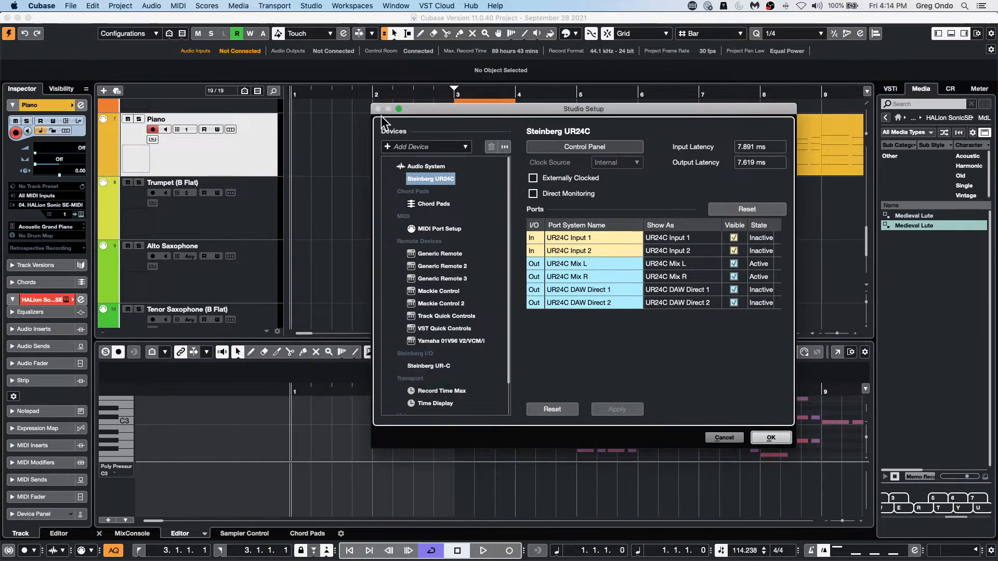
{"action": "left_click", "coordinate": [769, 437]}
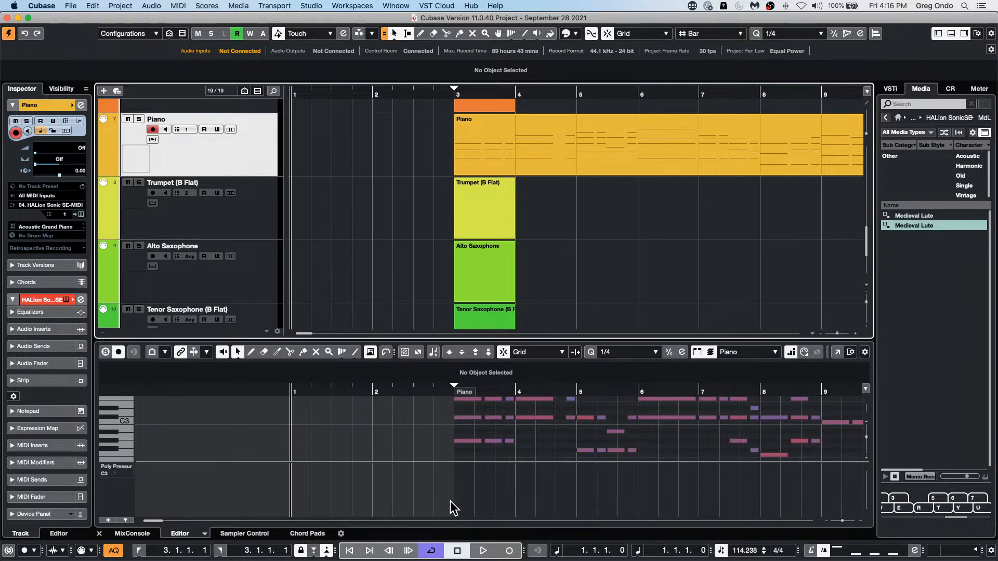
Step: Open the recent project UpstreamC9.cpr
{"action": "scroll", "coordinate": [447, 258], "scroll_direction": "up", "scroll_amount": 2}
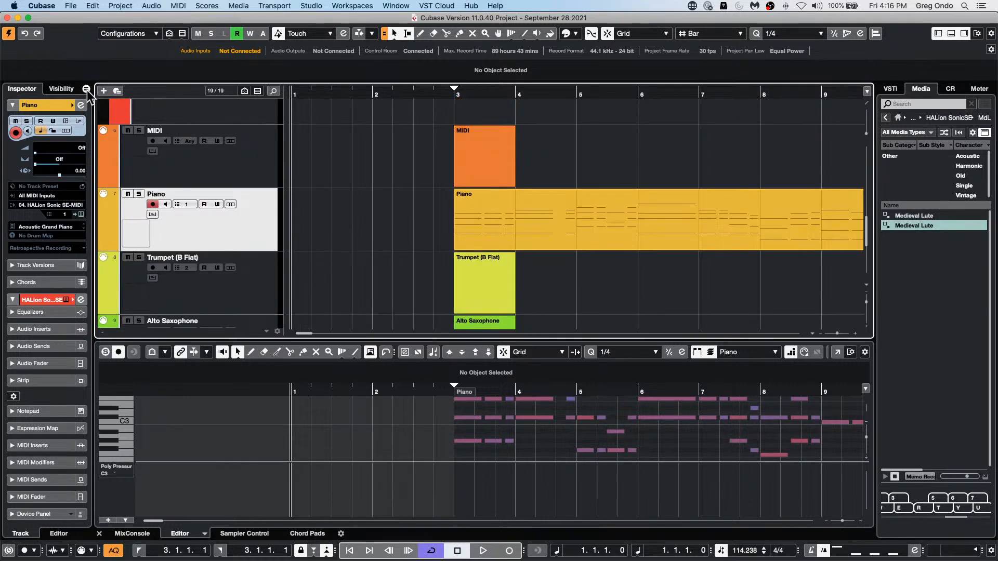
{"action": "left_click", "coordinate": [71, 6]}
{"action": "mouse_move", "coordinate": [144, 199]}
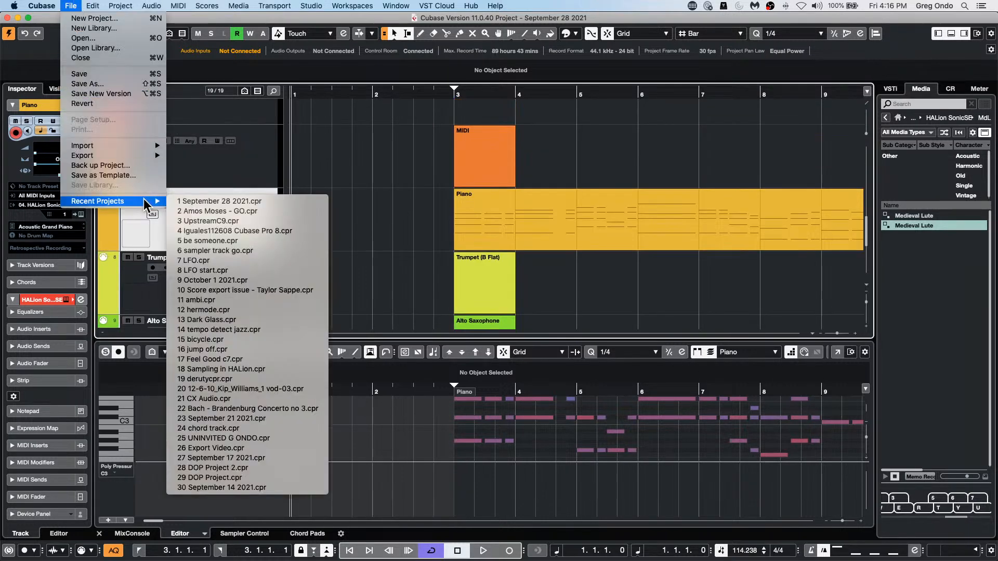
{"action": "left_click", "coordinate": [275, 219]}
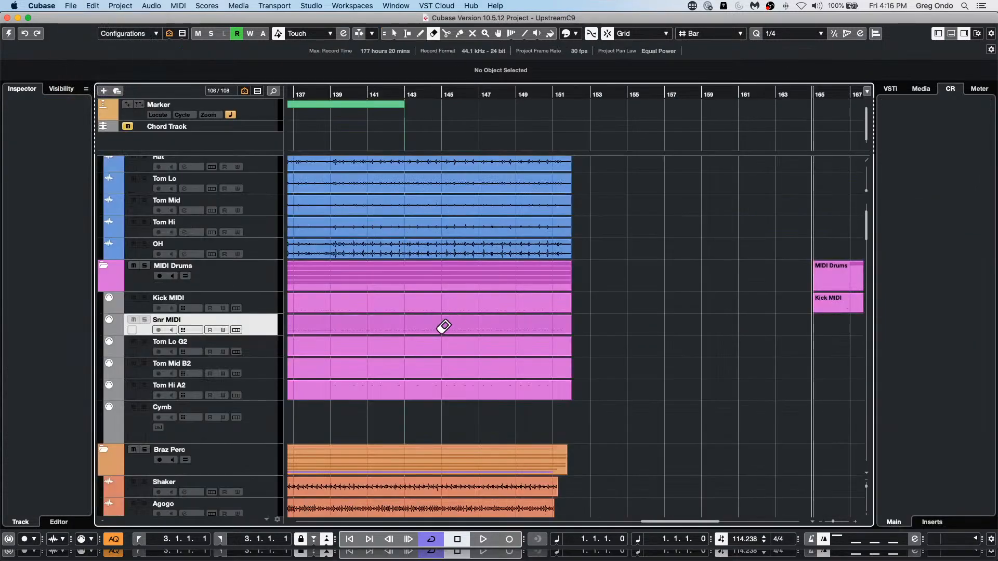
Step: Open the Bass track's audio event in the Sample Editor and enable VariAudio editing
{"action": "scroll", "coordinate": [418, 248], "scroll_direction": "down", "scroll_amount": 10}
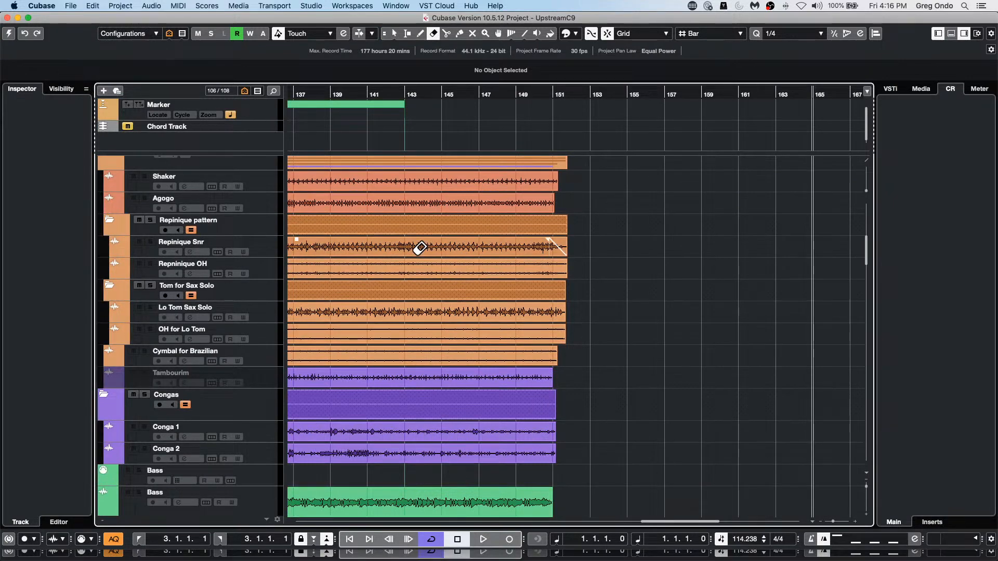
{"action": "scroll", "coordinate": [419, 247], "scroll_direction": "down", "scroll_amount": 8}
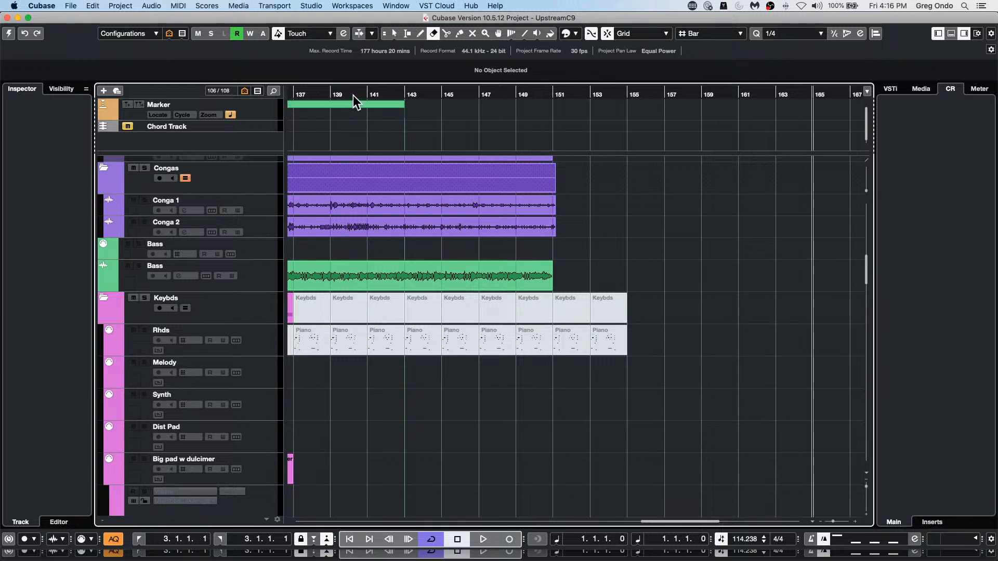
{"action": "scroll", "coordinate": [307, 91], "scroll_direction": "left", "scroll_amount": 10}
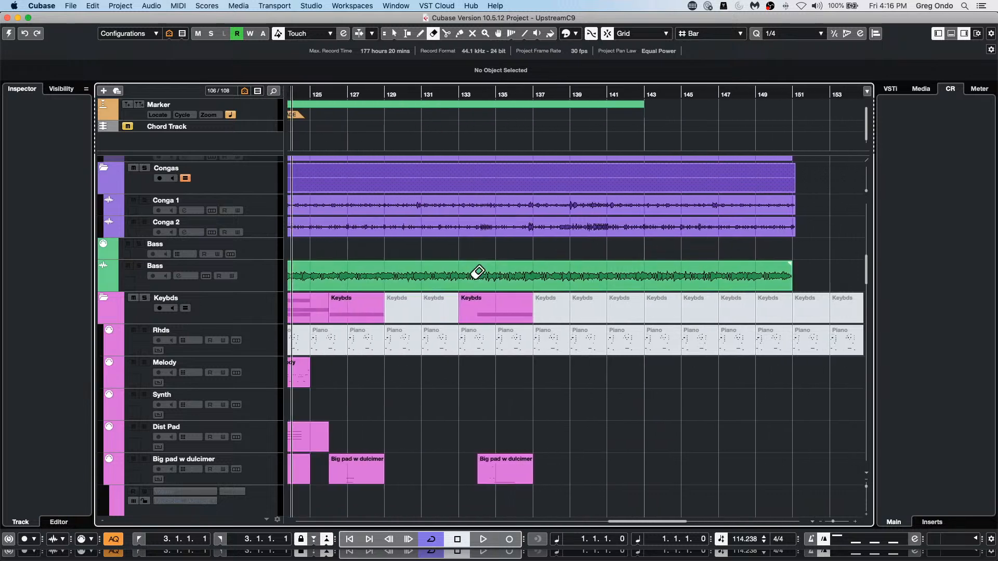
{"action": "key", "text": "1"}
{"action": "double_click", "coordinate": [460, 279]}
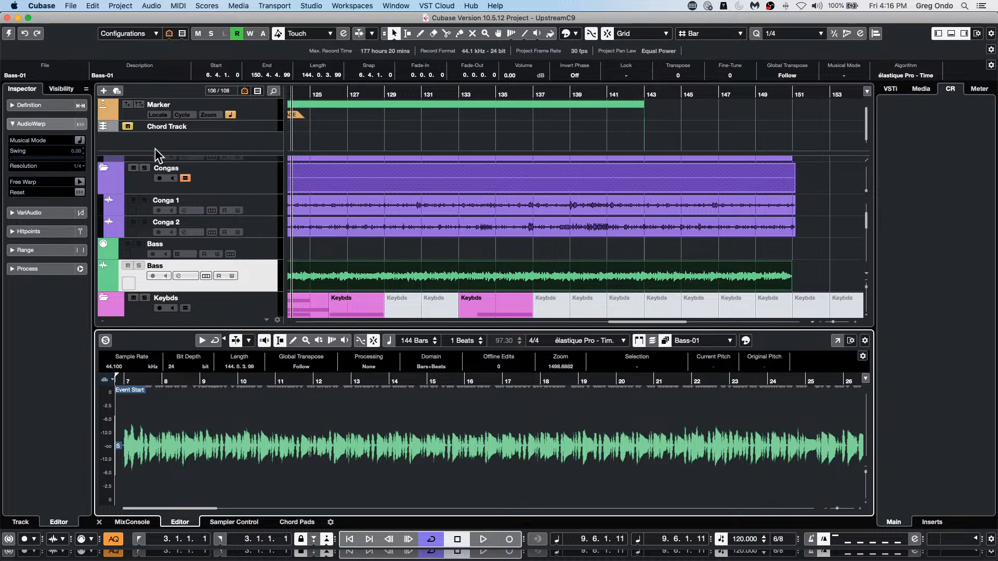
{"action": "left_click", "coordinate": [21, 212]}
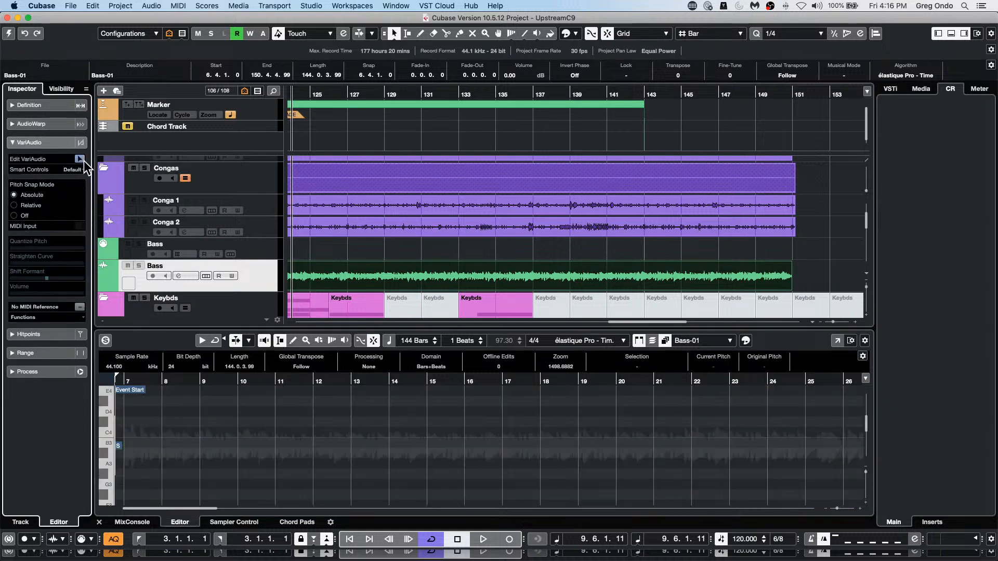
{"action": "left_click", "coordinate": [81, 160]}
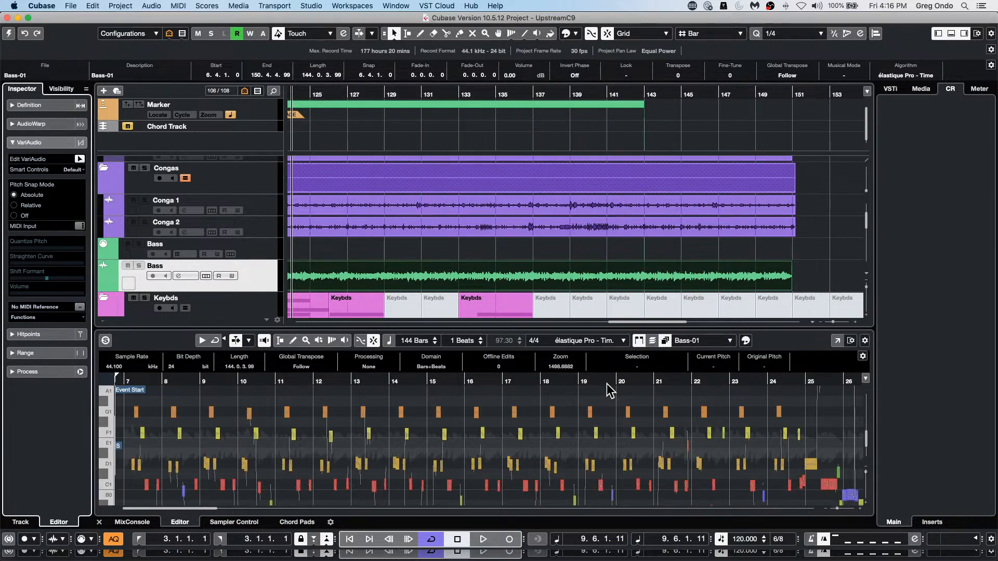
Step: Examine Bass-01's VariAudio segments around bars 17 and 18 in a separate Sample Editor window, and close that window
{"action": "left_click", "coordinate": [836, 340]}
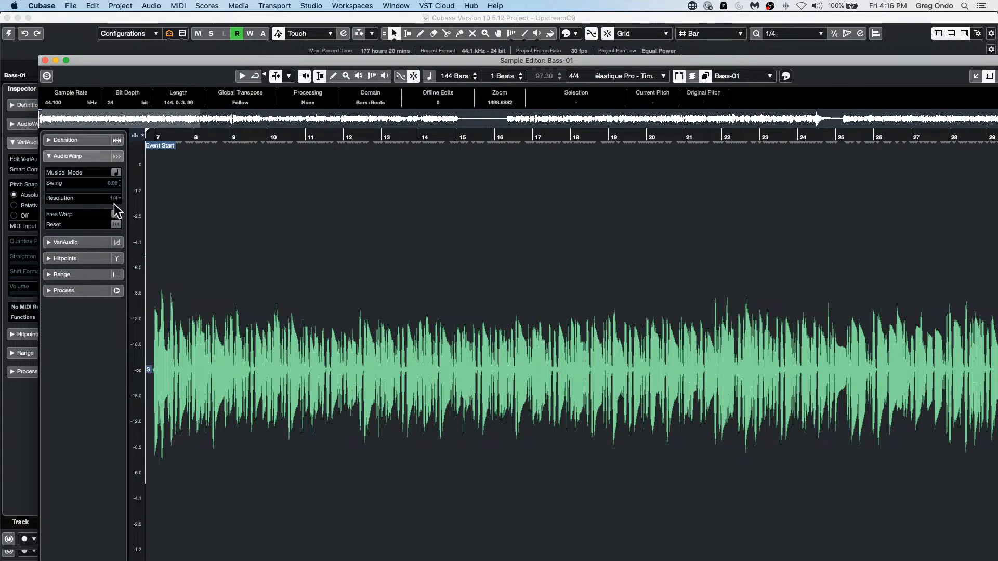
{"action": "left_click", "coordinate": [97, 242]}
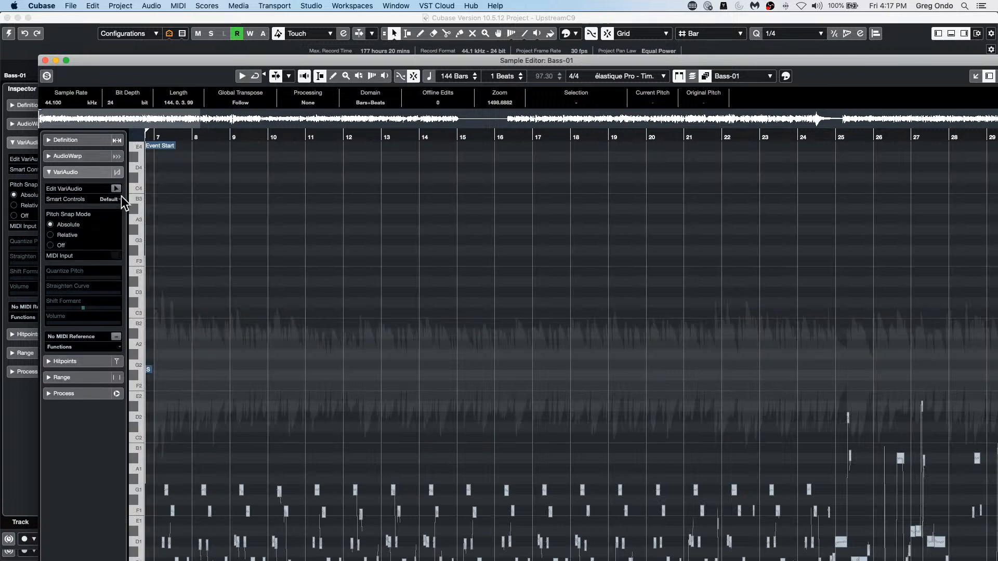
{"action": "left_click", "coordinate": [118, 188]}
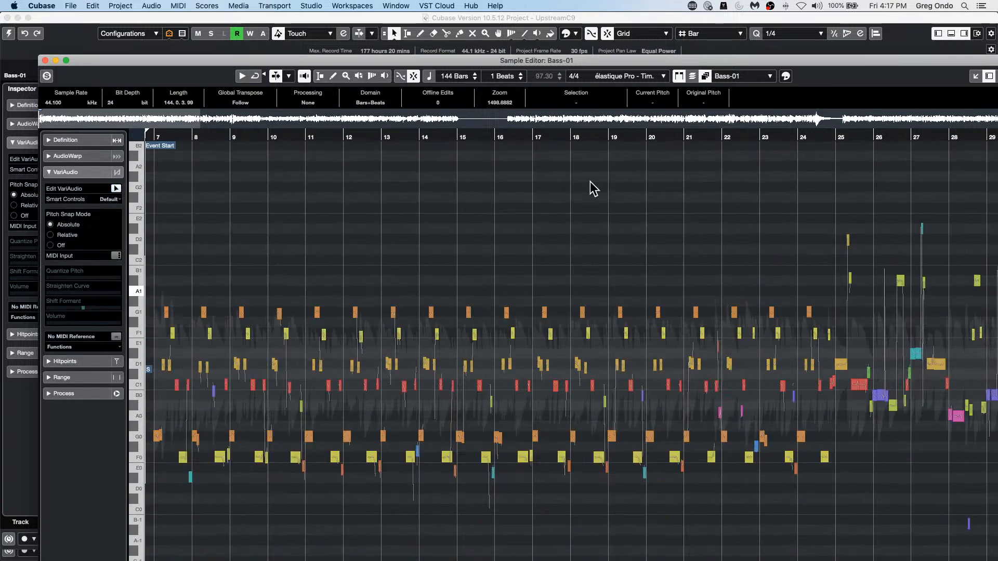
{"action": "left_click_drag", "start_coordinate": [554, 139], "coordinate": [549, 186]}
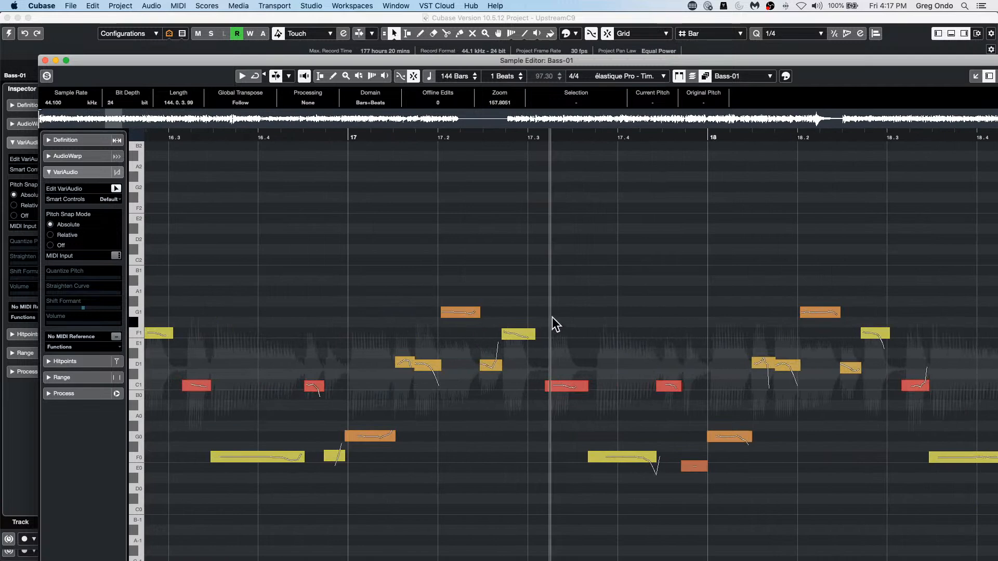
{"action": "mouse_move", "coordinate": [491, 354]}
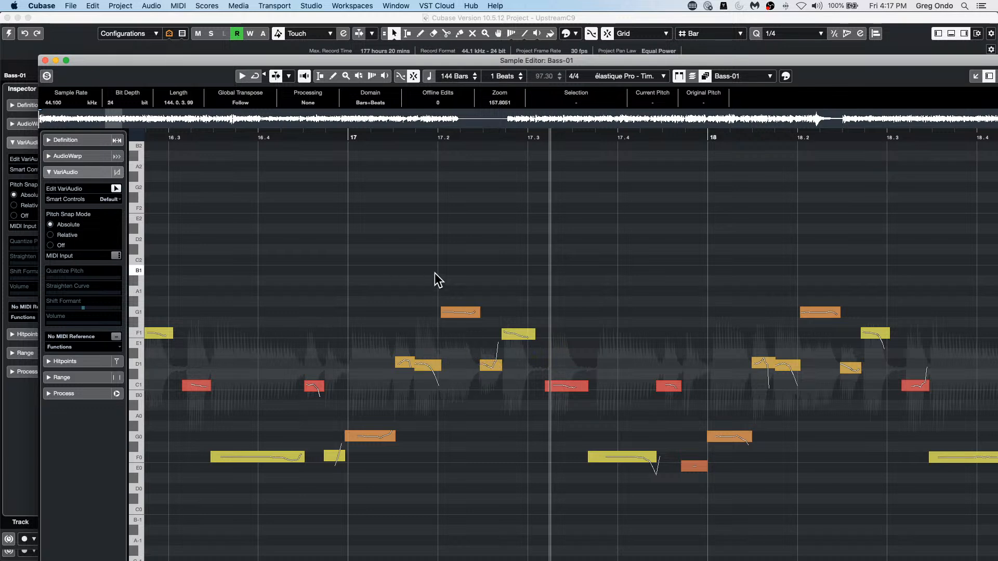
{"action": "left_click", "coordinate": [45, 61]}
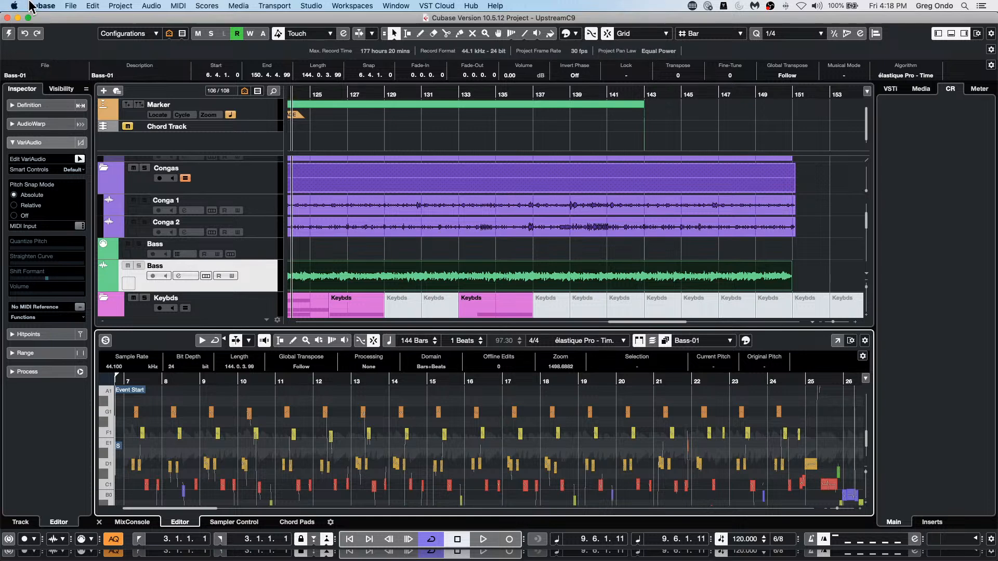
Step: Open the recent project October 1 2021.cpr
{"action": "left_click", "coordinate": [70, 5]}
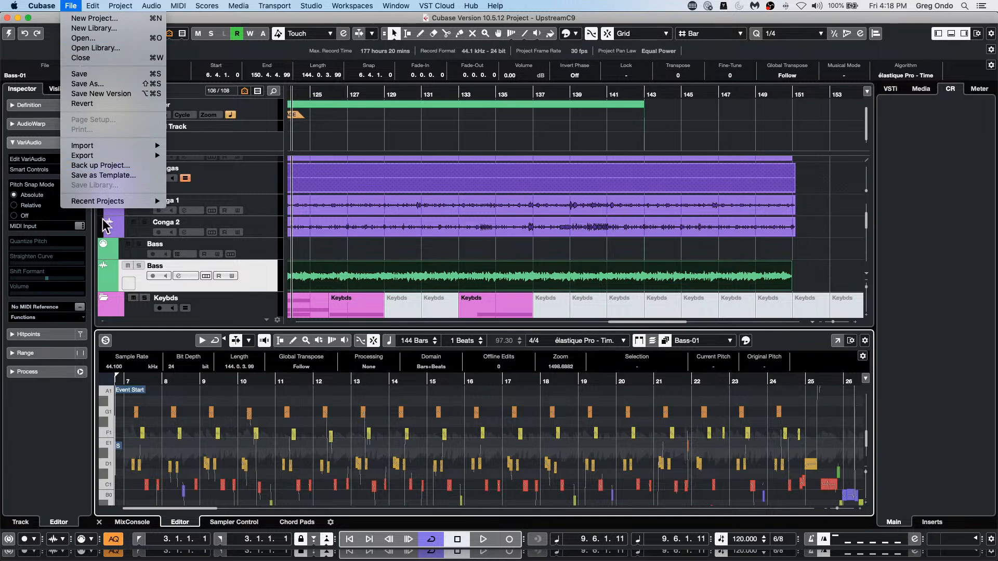
{"action": "mouse_move", "coordinate": [107, 203]}
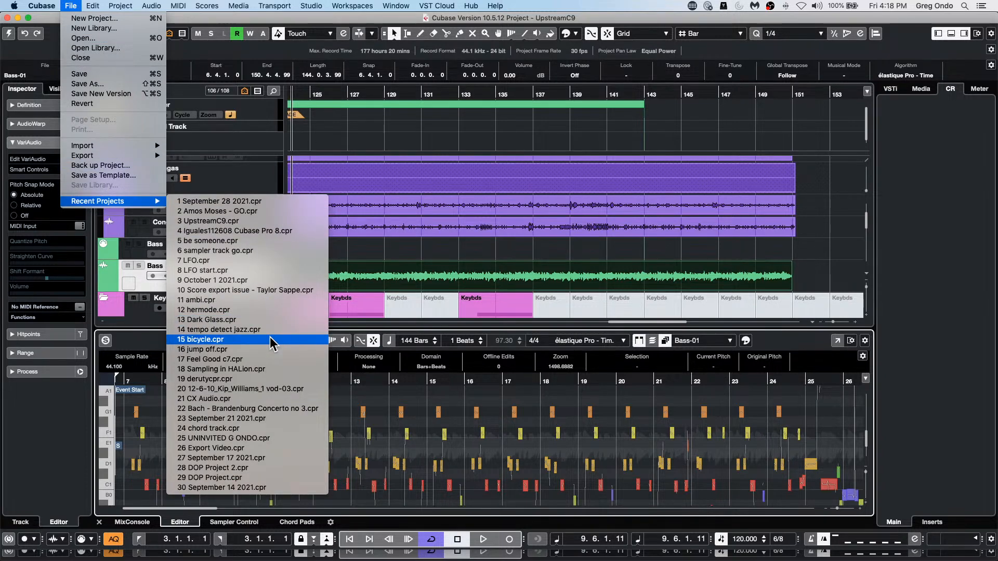
{"action": "left_click", "coordinate": [252, 279]}
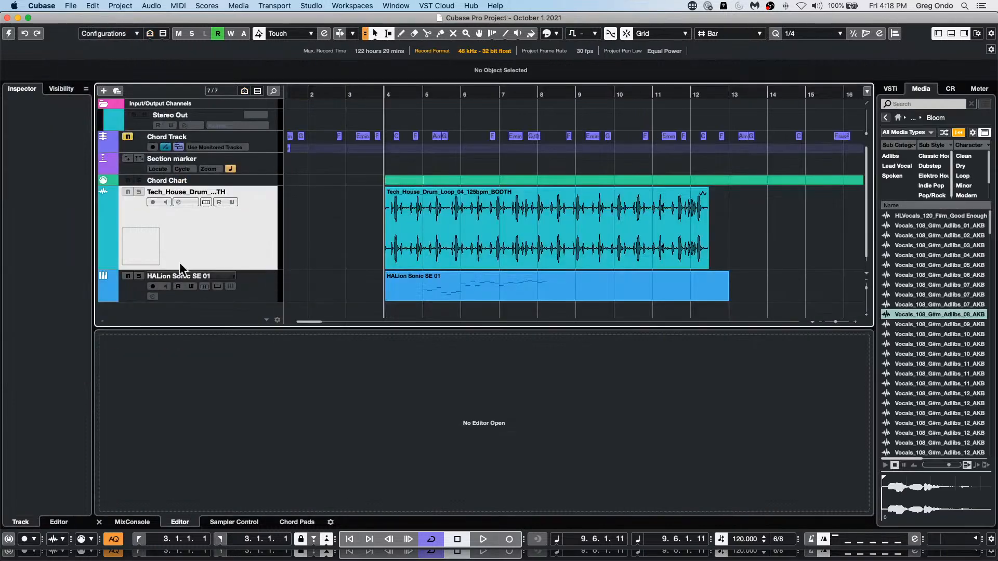
Step: Select all the parts on the Chord Chart track and open them in the Score Editor
{"action": "left_click", "coordinate": [258, 180]}
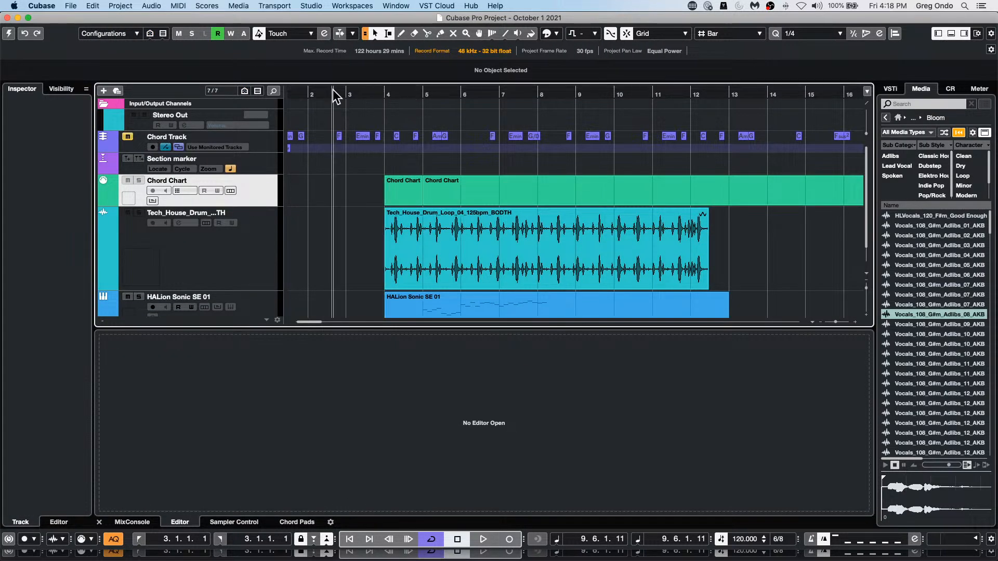
{"action": "left_click_drag", "start_coordinate": [332, 89], "coordinate": [337, 42]}
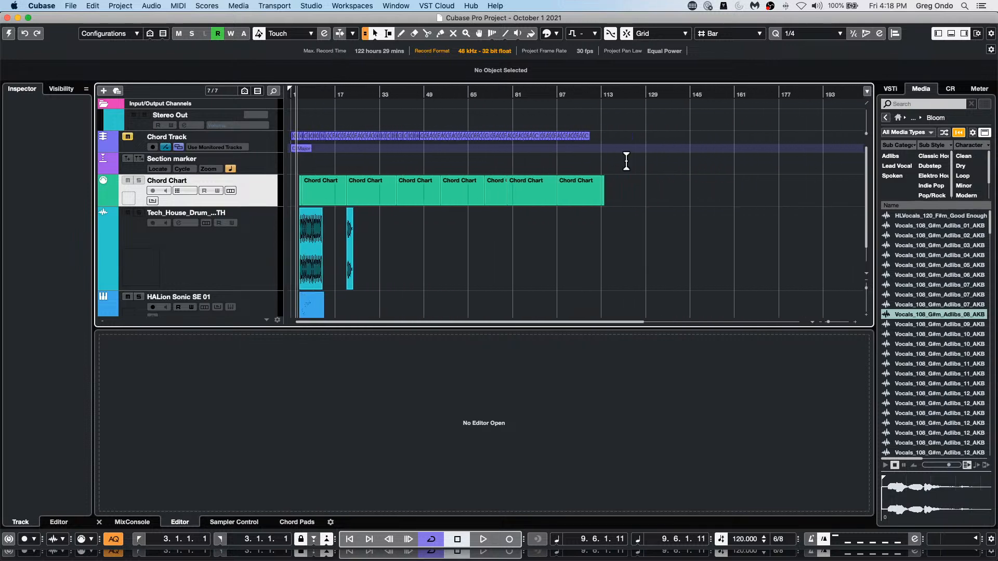
{"action": "left_click_drag", "start_coordinate": [638, 195], "coordinate": [291, 203]}
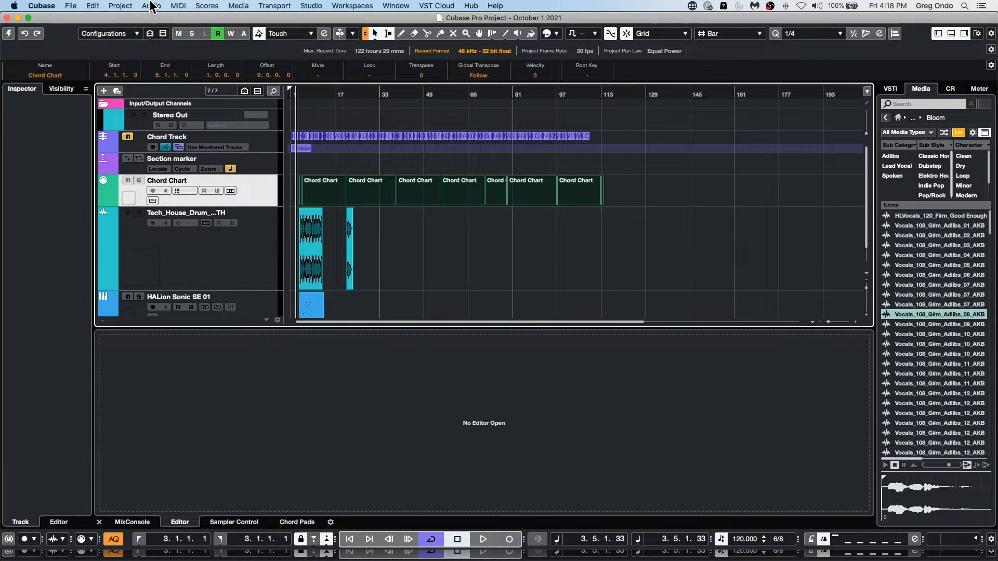
{"action": "left_click", "coordinate": [71, 6]}
{"action": "mouse_move", "coordinate": [93, 7]}
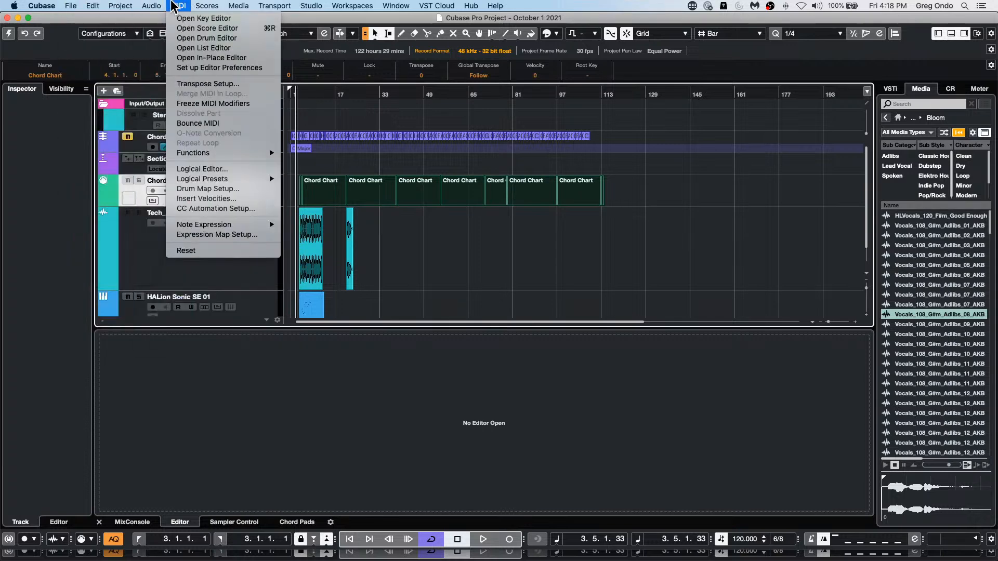
{"action": "mouse_move", "coordinate": [143, 10]}
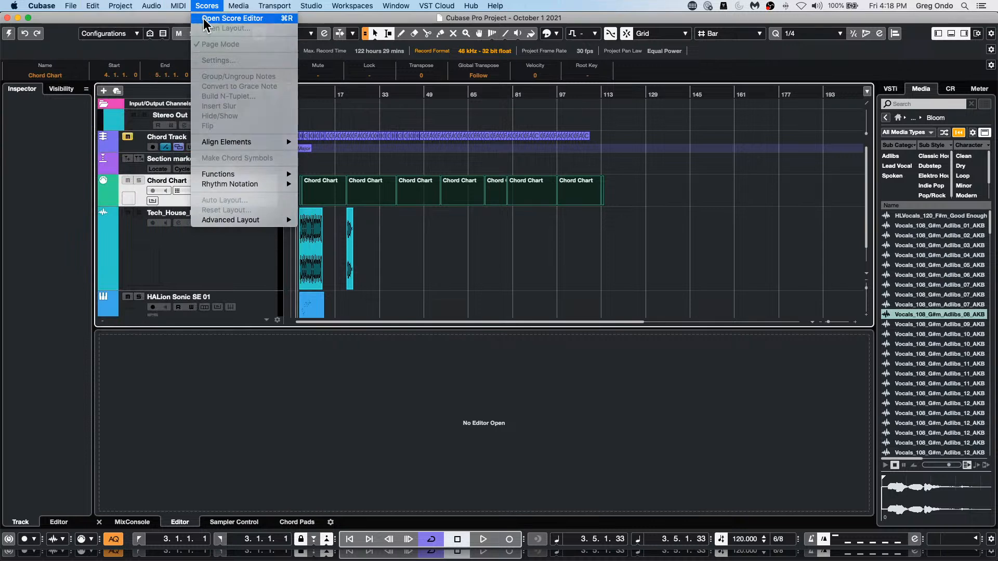
{"action": "left_click", "coordinate": [208, 18]}
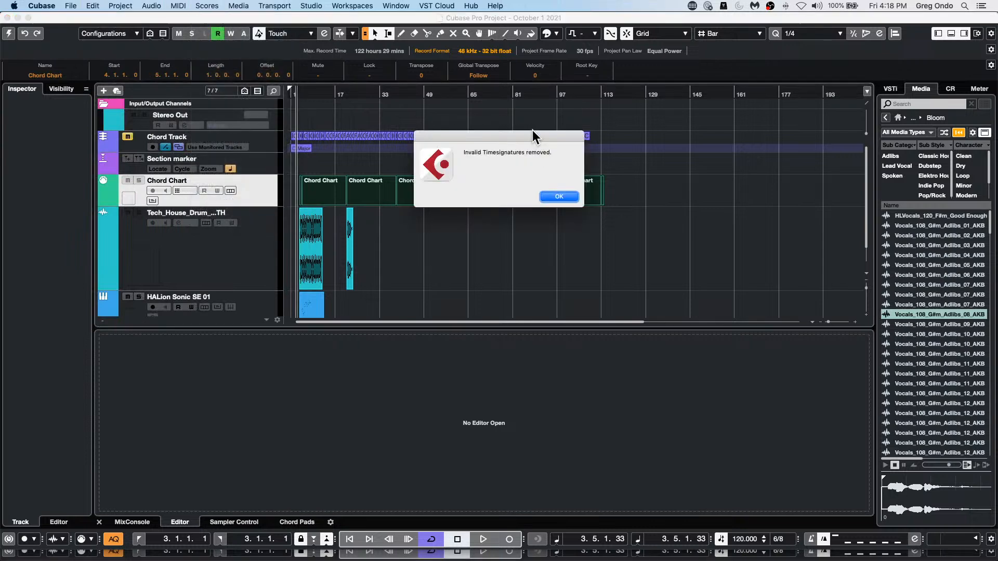
{"action": "left_click", "coordinate": [570, 198]}
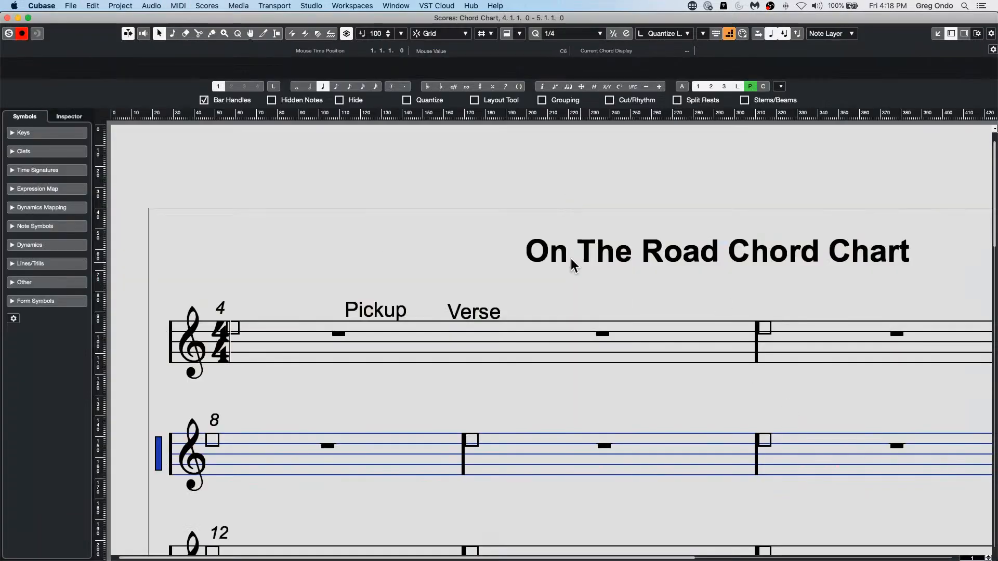
Step: Turn off the P layer in the On The Road Chord Chart score
{"action": "scroll", "coordinate": [496, 316], "scroll_direction": "down", "scroll_amount": 4}
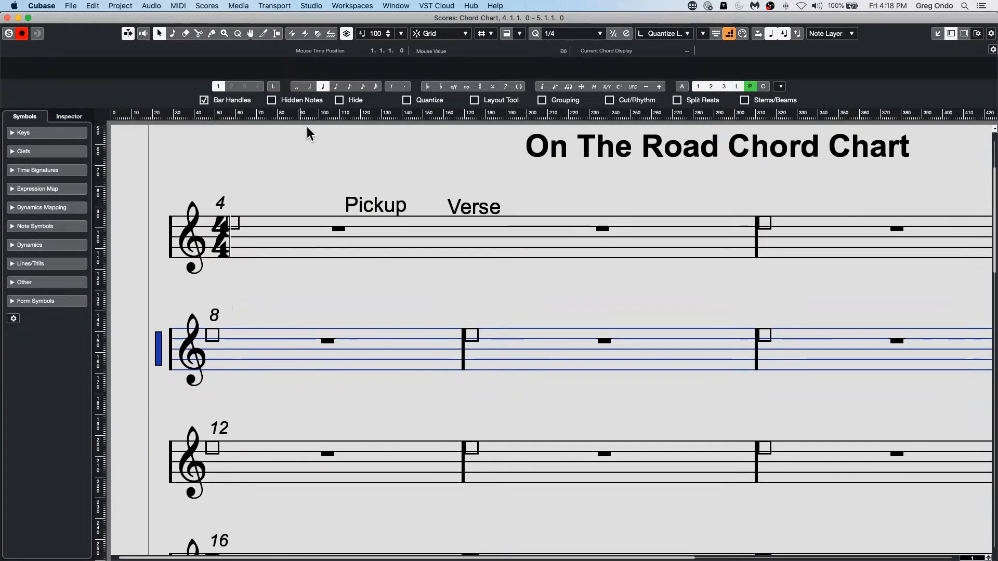
{"action": "left_click", "coordinate": [753, 85]}
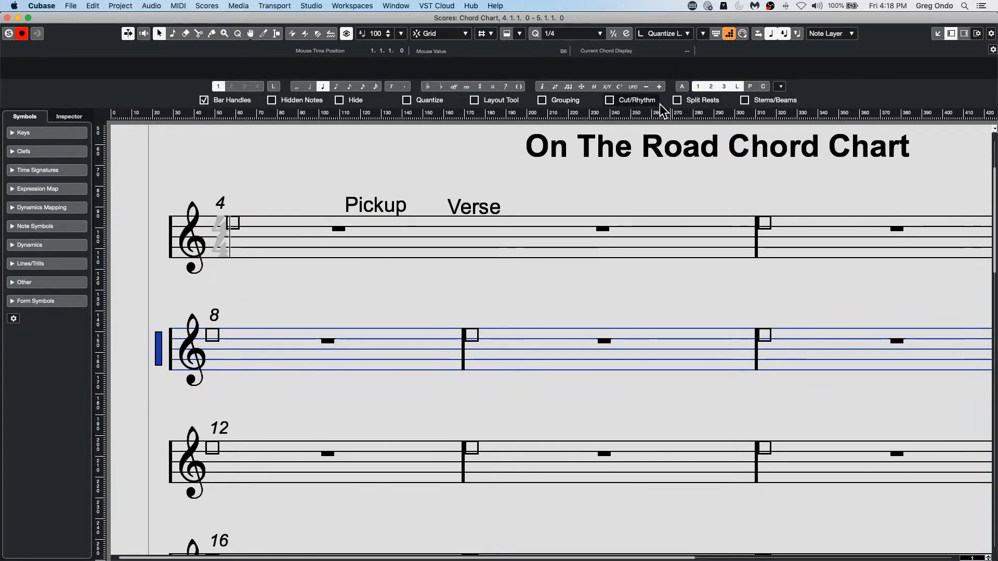
{"action": "left_click", "coordinate": [218, 7]}
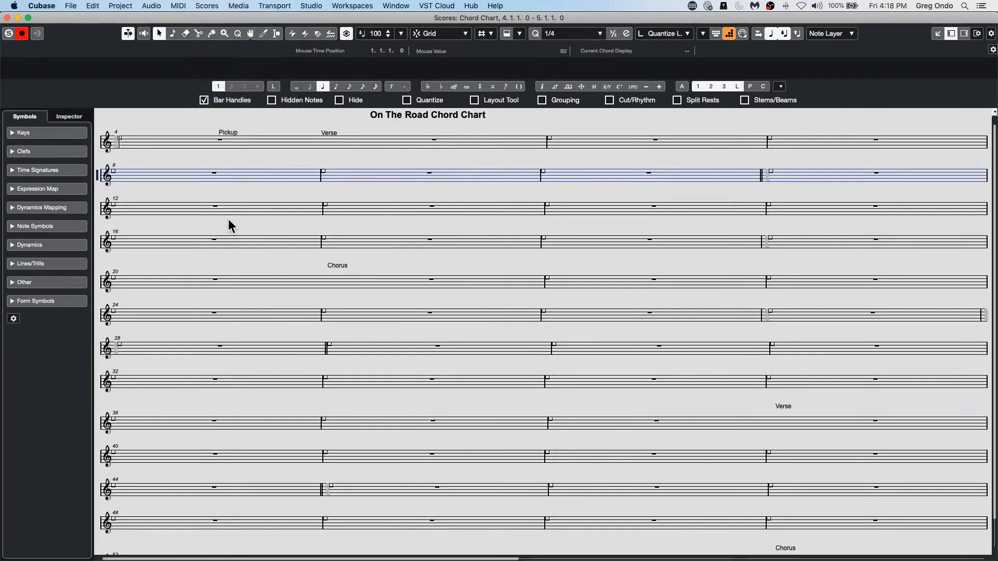
Step: Turn the P layer back on in the On The Road Chord Chart score and toggle the C layer off and on
{"action": "key", "text": "h"}
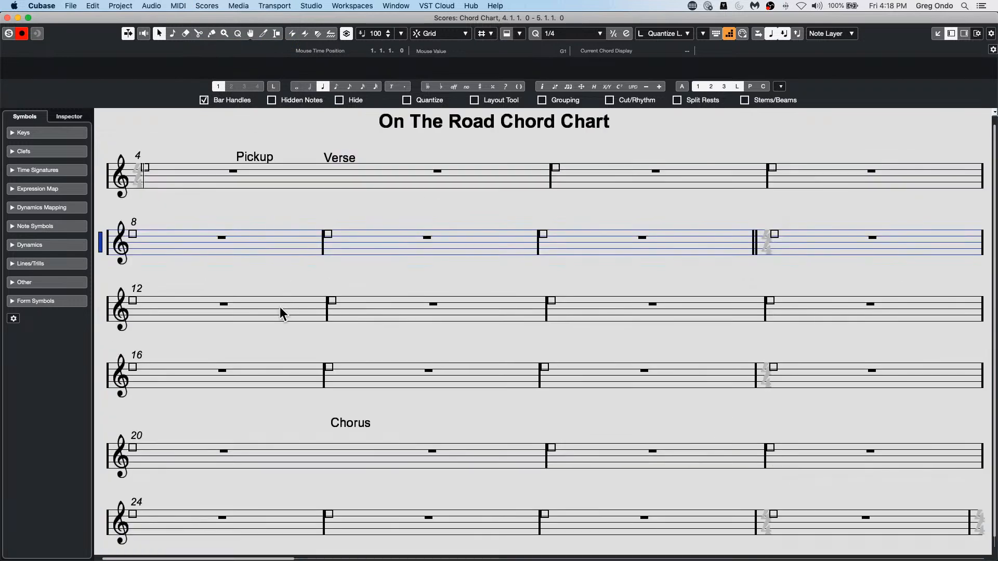
{"action": "left_click", "coordinate": [750, 87]}
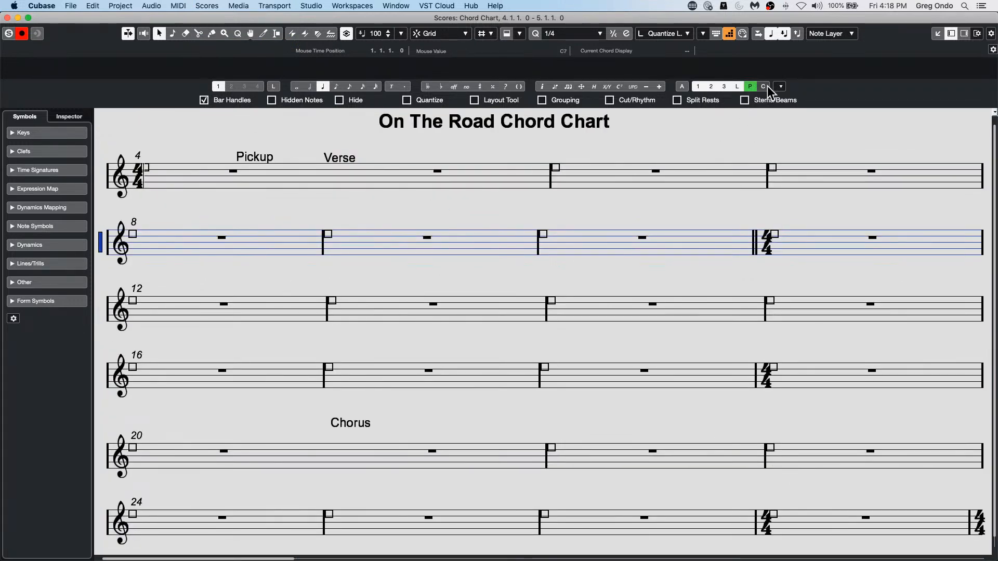
{"action": "left_click", "coordinate": [764, 87]}
{"action": "left_click", "coordinate": [765, 86]}
Step: Open Heart of This Town_MIX_final_1.cpr from the Recents location after browsing the Downloads folder
{"action": "left_click", "coordinate": [97, 6]}
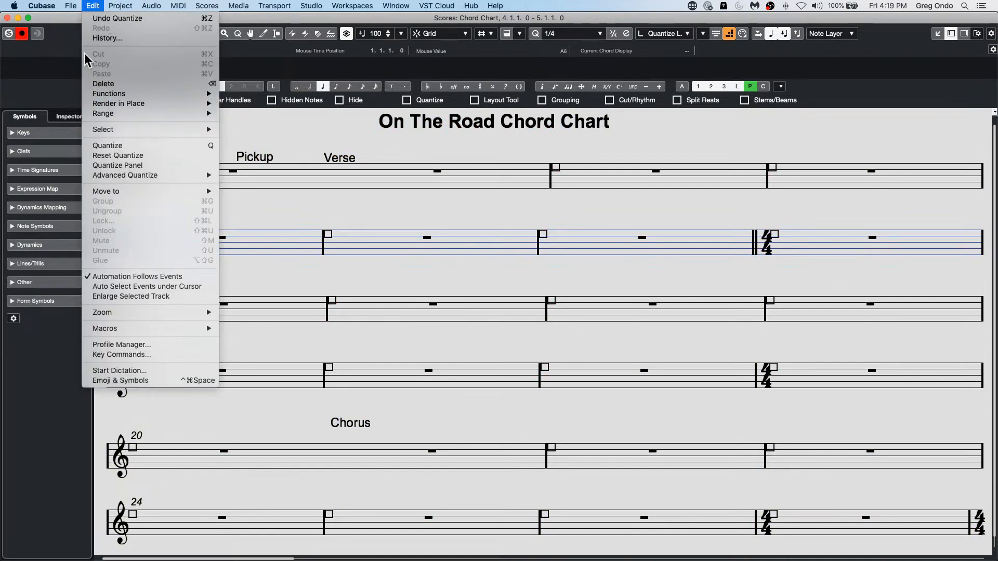
{"action": "mouse_move", "coordinate": [70, 6]}
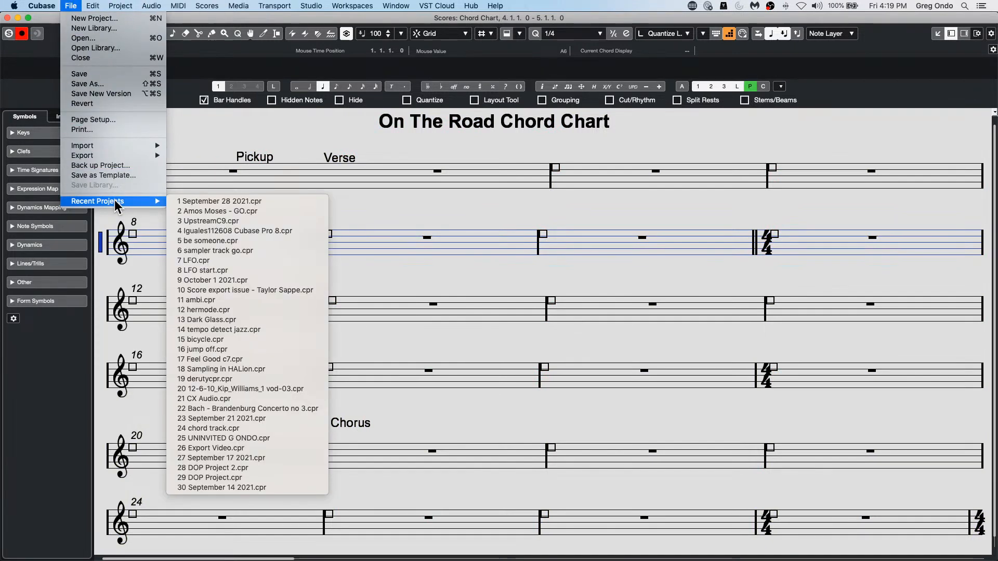
{"action": "left_click", "coordinate": [103, 40]}
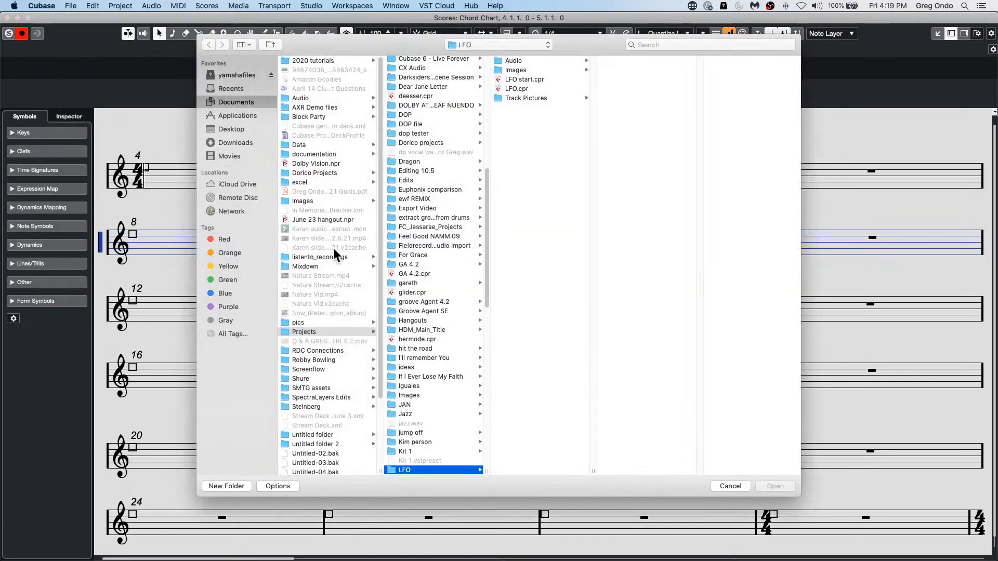
{"action": "left_click", "coordinate": [230, 142]}
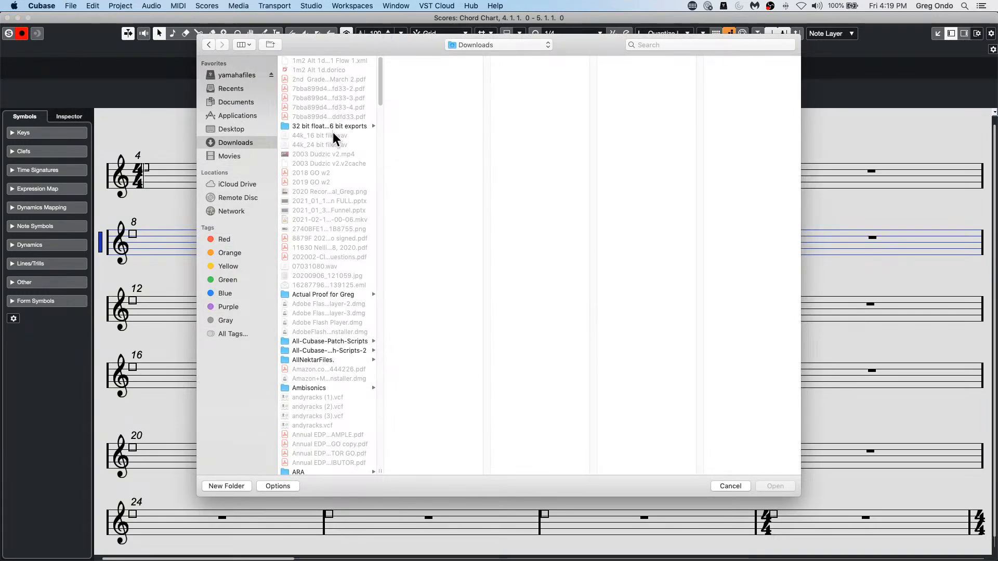
{"action": "scroll", "coordinate": [332, 132], "scroll_direction": "down", "scroll_amount": 5}
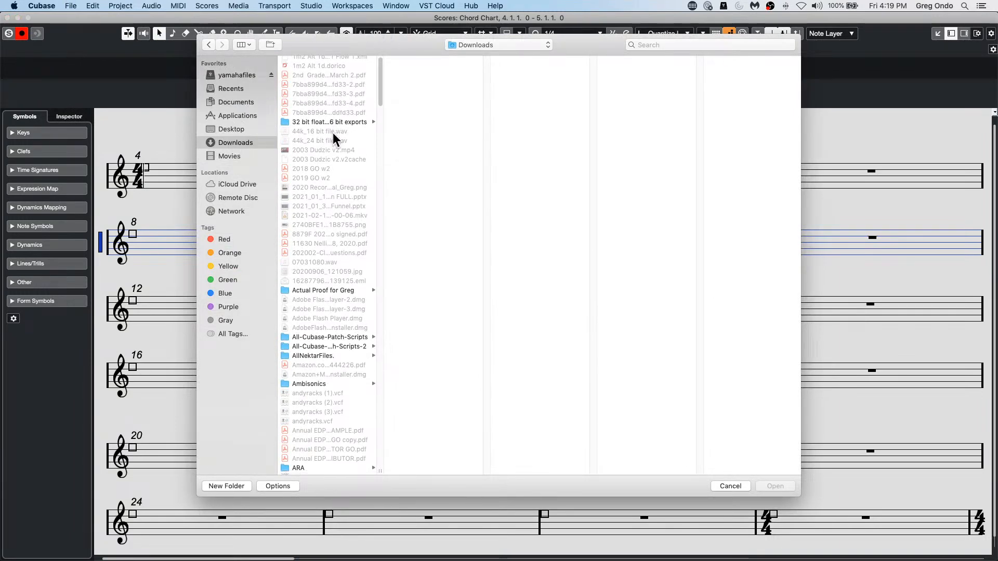
{"action": "scroll", "coordinate": [332, 136], "scroll_direction": "down", "scroll_amount": 4}
{"action": "scroll", "coordinate": [332, 136], "scroll_direction": "up", "scroll_amount": 9}
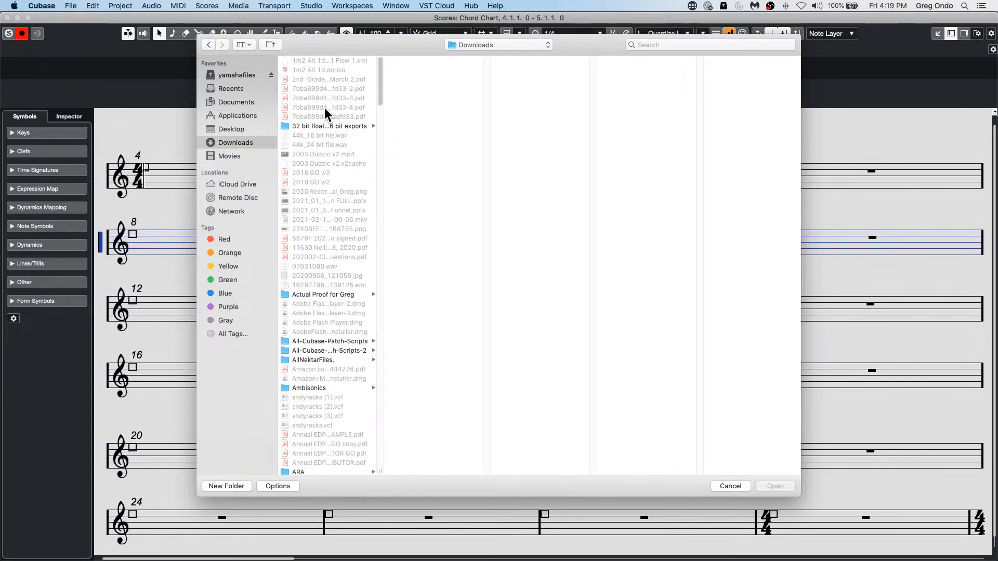
{"action": "left_click", "coordinate": [235, 86]}
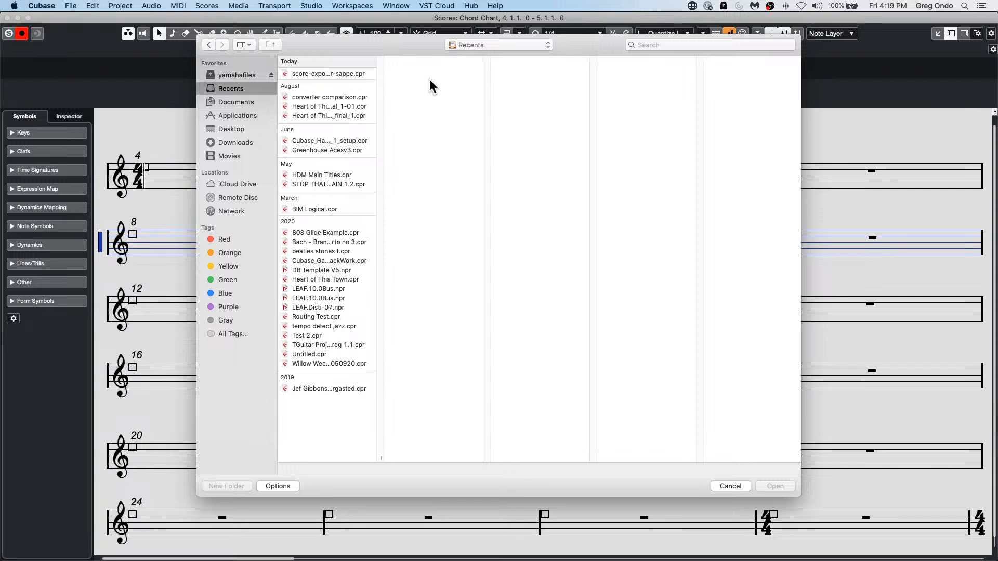
{"action": "left_click", "coordinate": [319, 116]}
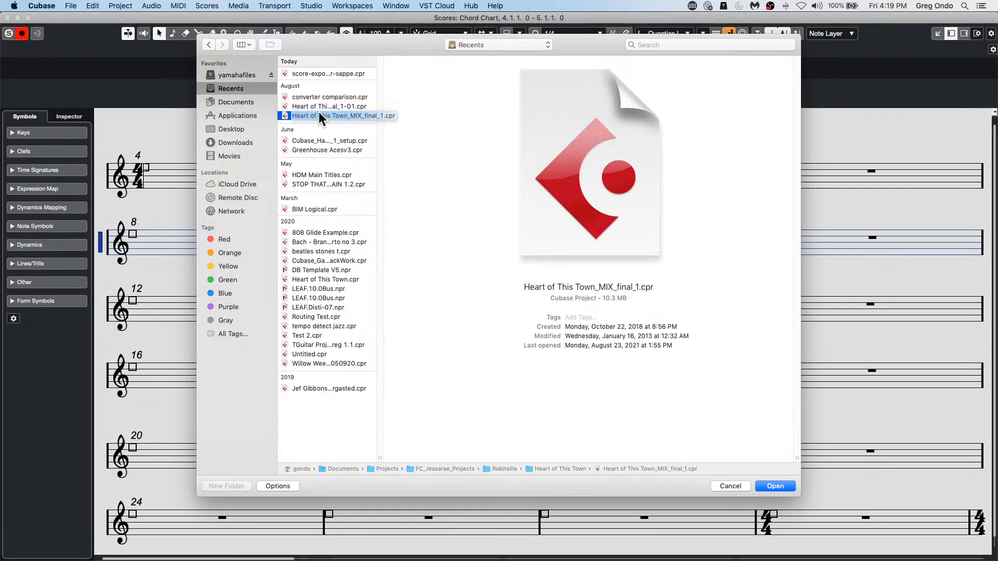
{"action": "double_click", "coordinate": [319, 114]}
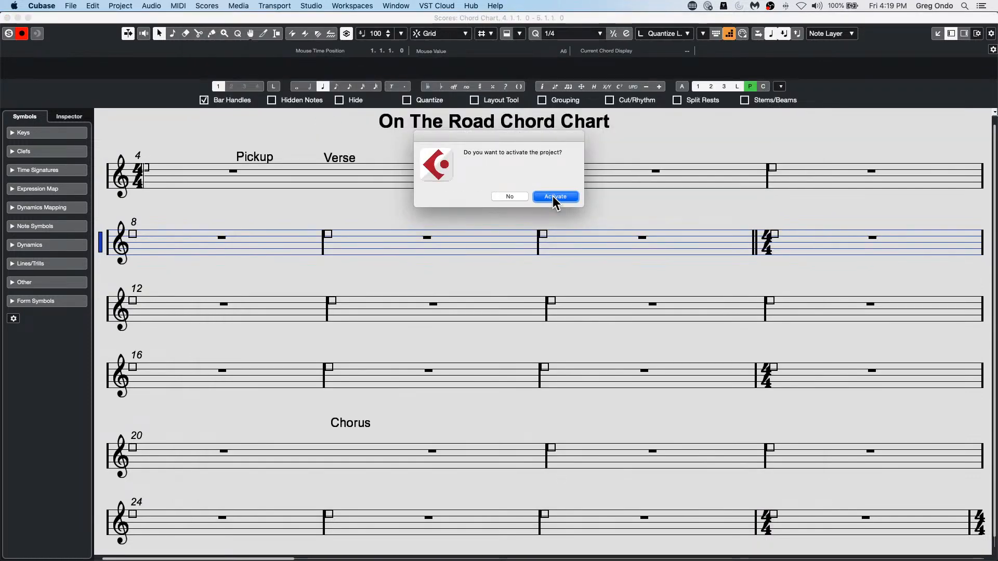
Step: Activate the Heart of This Town project, accepting the missing plug-ins and leaving the missing ports unmapped
{"action": "left_click", "coordinate": [553, 195]}
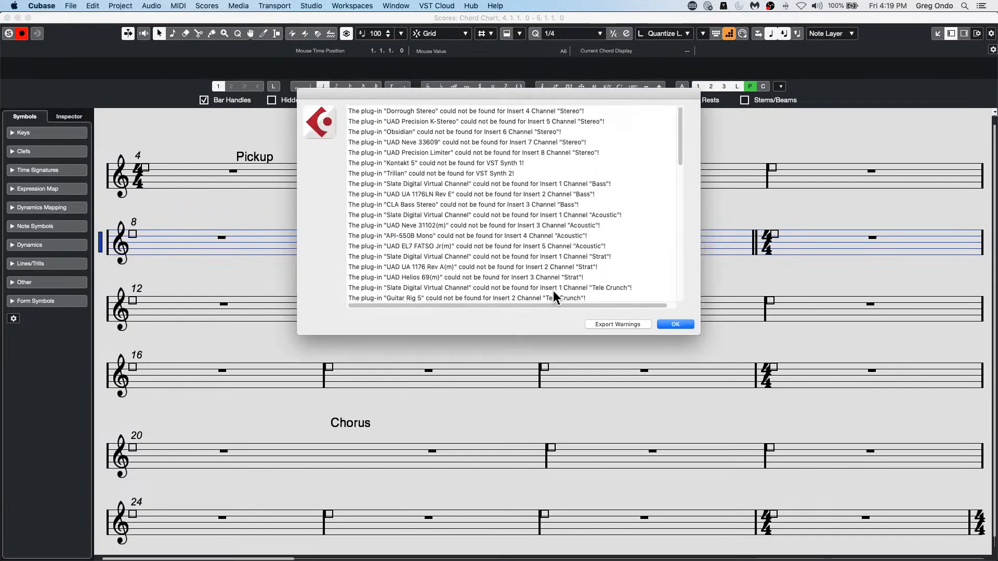
{"action": "left_click", "coordinate": [677, 324]}
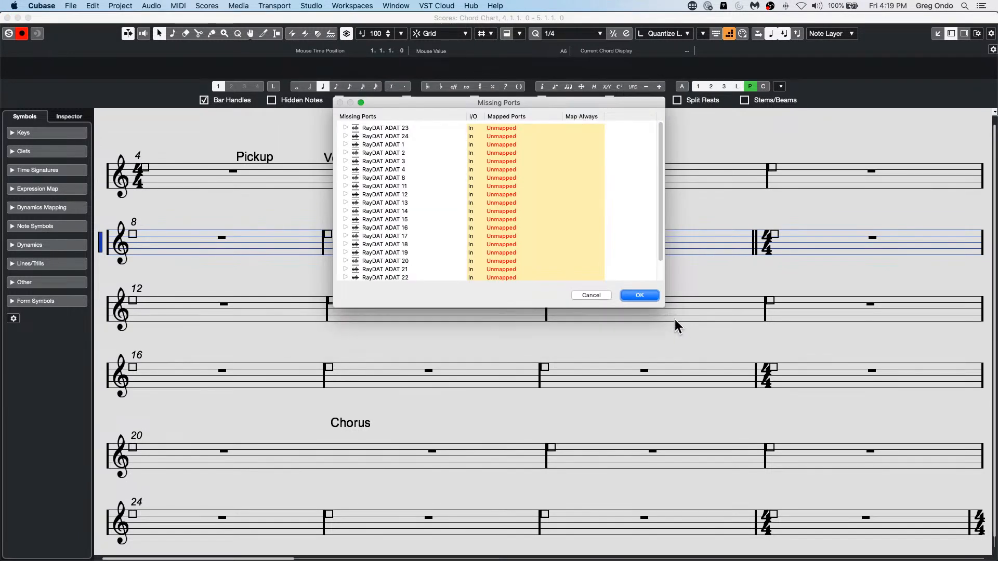
{"action": "left_click", "coordinate": [640, 296]}
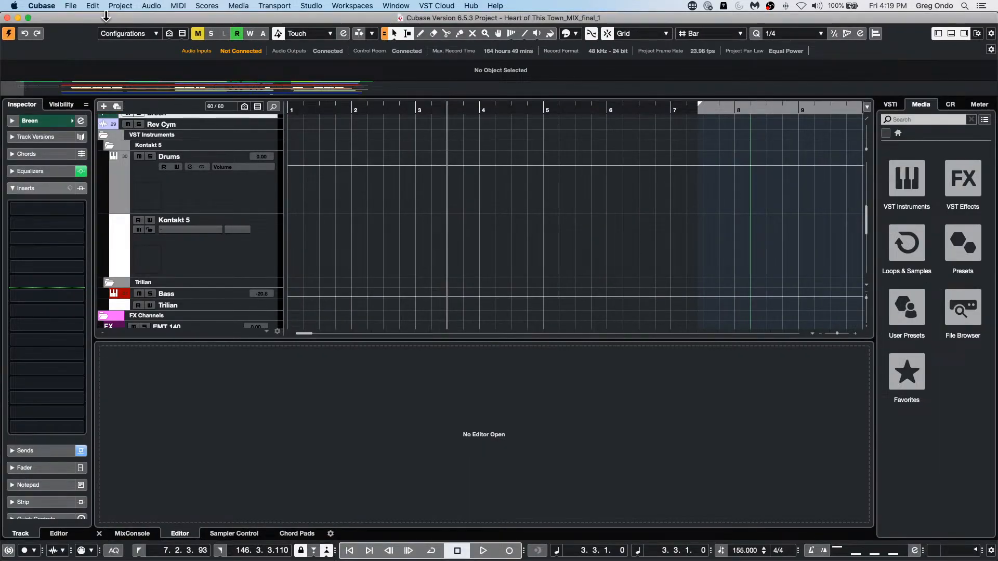
Step: Switch to Finder and show the Downloads folder in its own window
{"action": "left_click", "coordinate": [70, 5]}
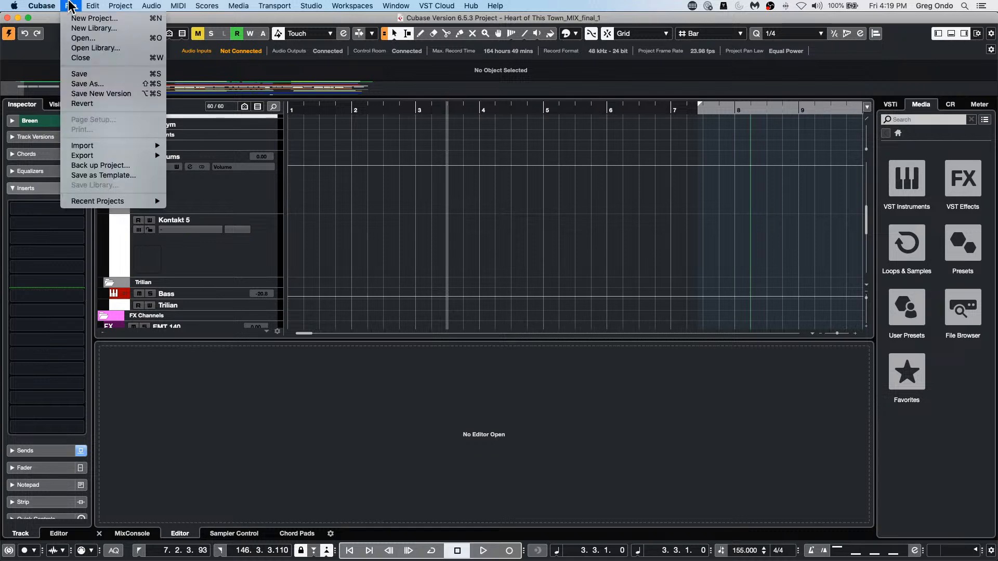
{"action": "left_click", "coordinate": [430, 244]}
{"action": "mouse_move", "coordinate": [788, 559]}
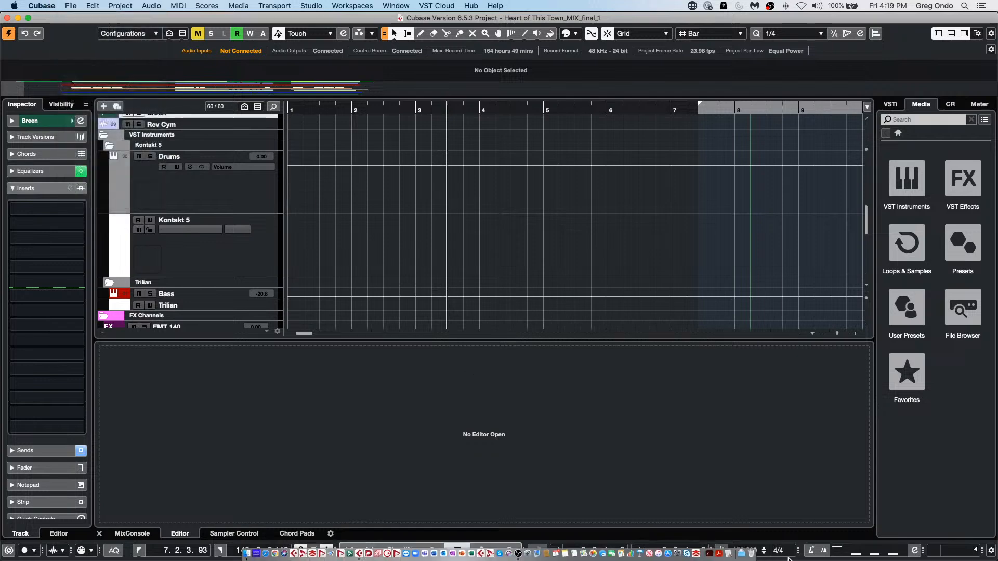
{"action": "left_click", "coordinate": [746, 547]}
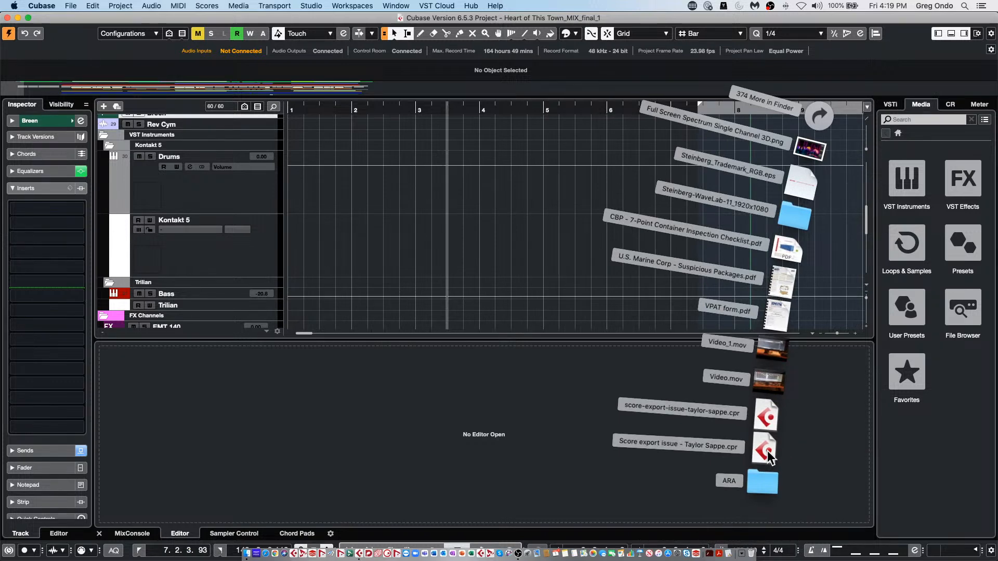
{"action": "right_click", "coordinate": [741, 545]}
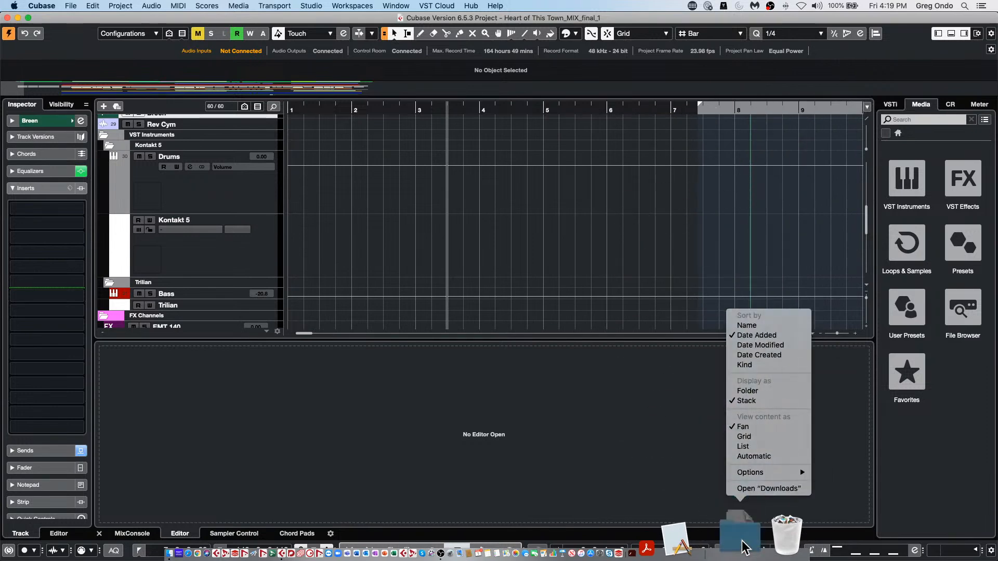
{"action": "left_click", "coordinate": [756, 488]}
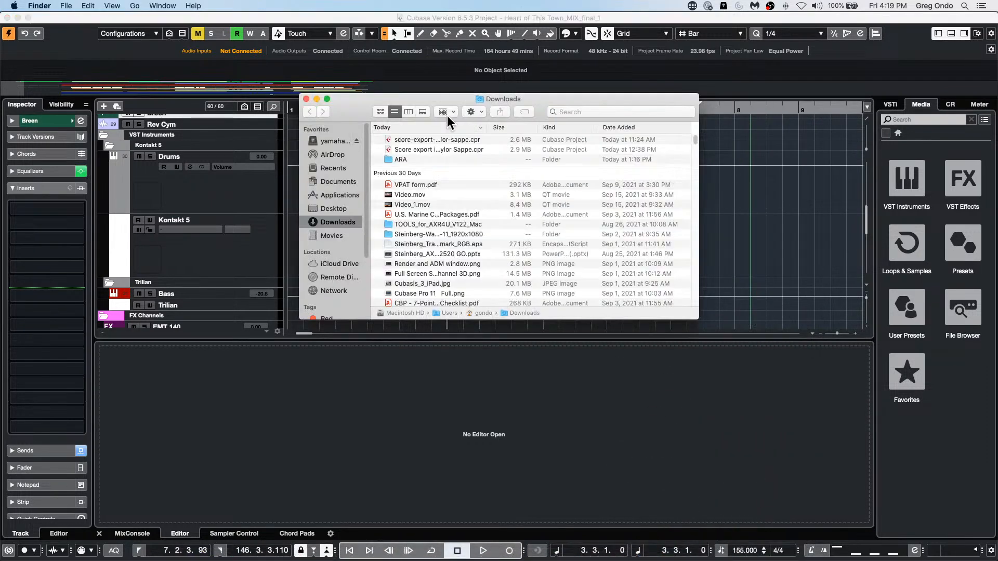
Step: Open the Score export issue project file from the Downloads folder with Cubase
{"action": "left_click", "coordinate": [431, 149]}
{"action": "right_click", "coordinate": [432, 149]}
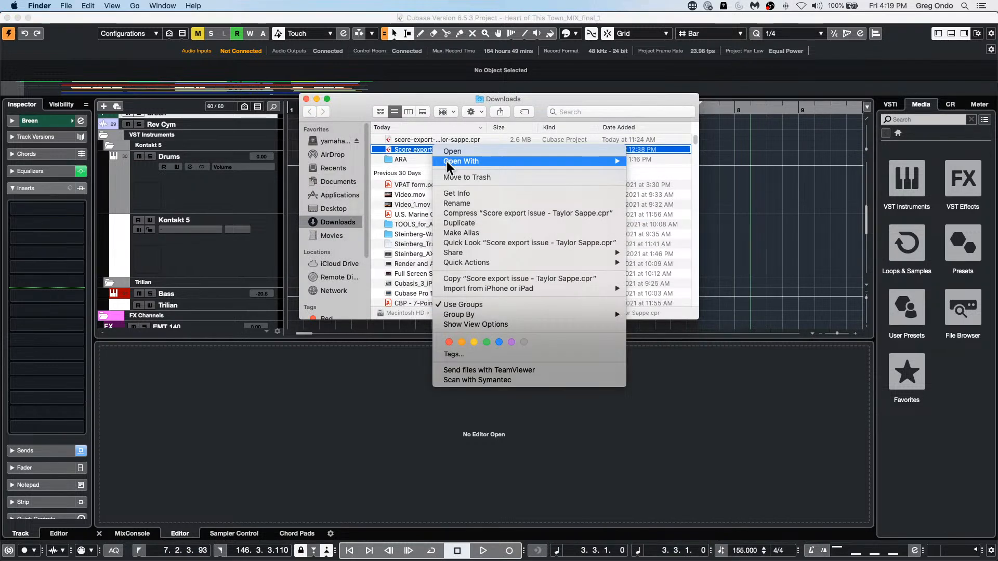
{"action": "mouse_move", "coordinate": [447, 163]}
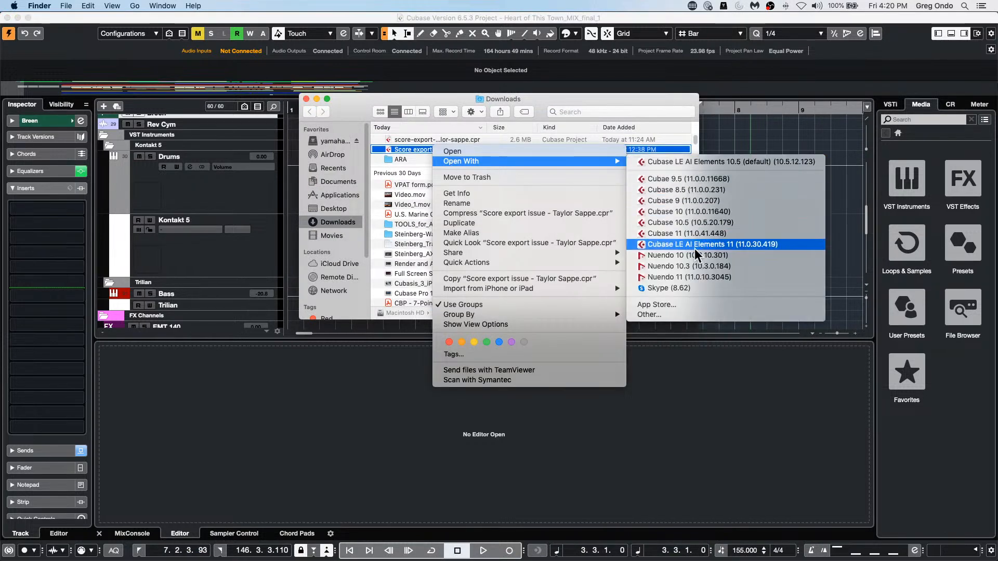
{"action": "left_click", "coordinate": [695, 246]}
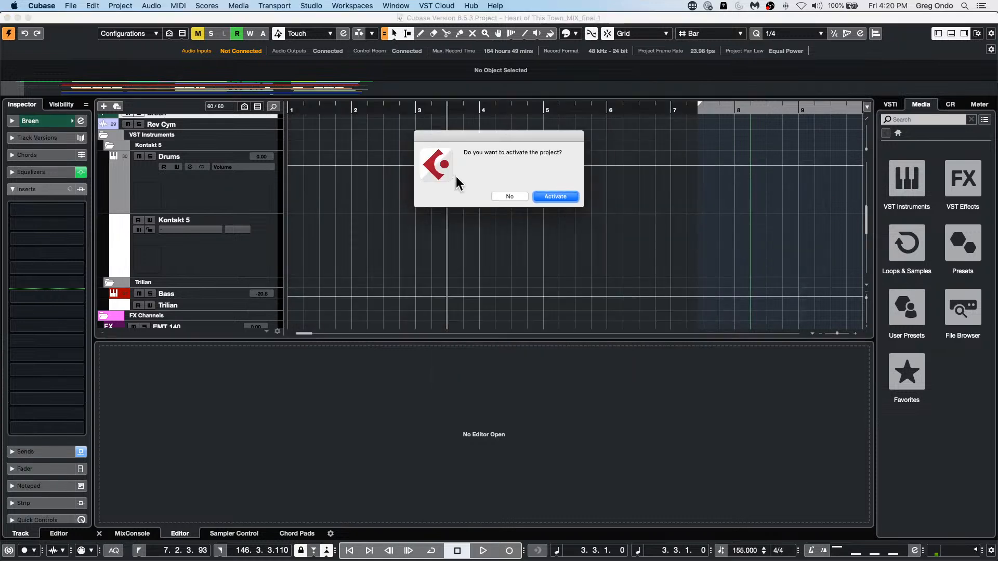
Step: Activate the Score export issue project, skipping the missing audio files and leaving the missing ports unmapped
{"action": "left_click", "coordinate": [553, 198]}
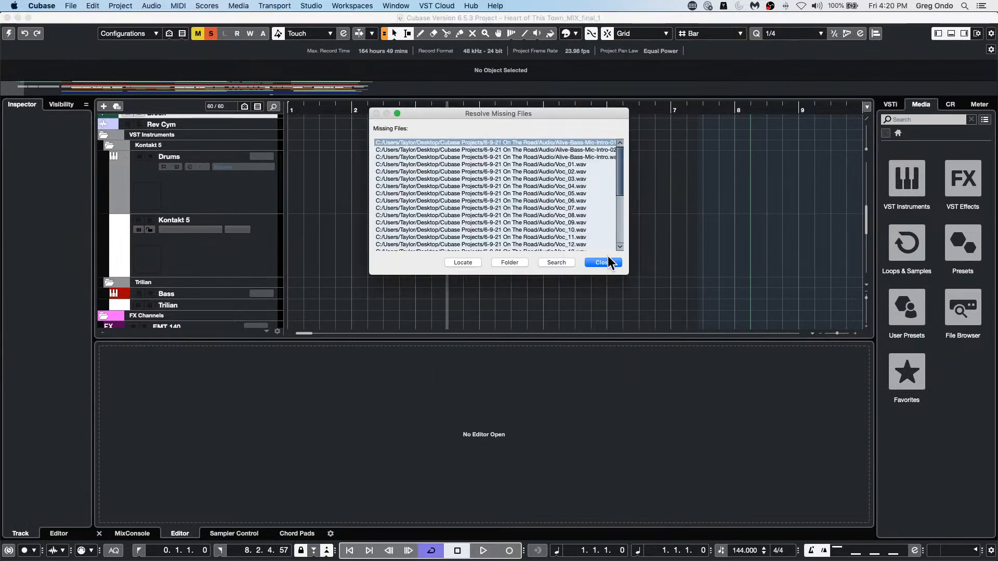
{"action": "left_click", "coordinate": [603, 263]}
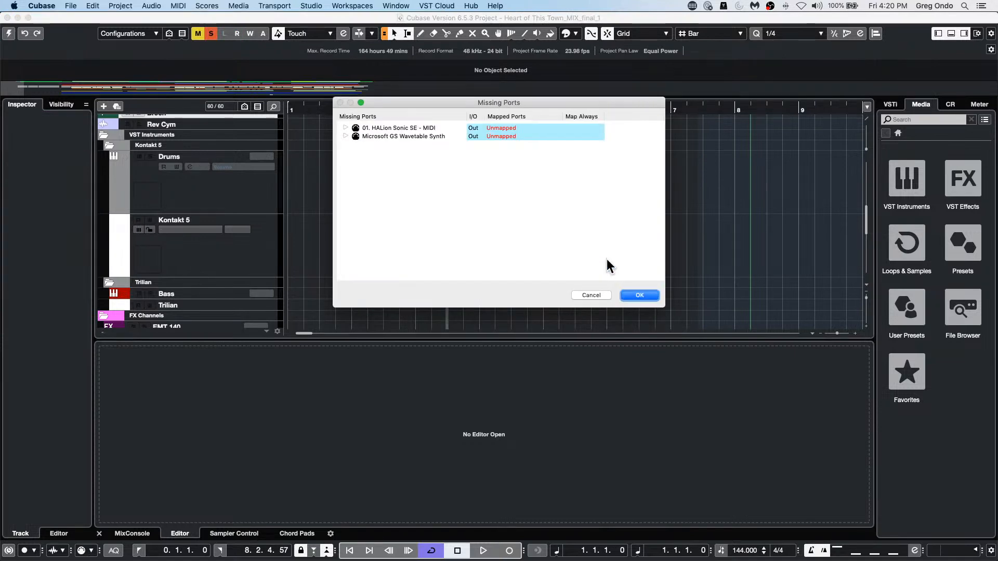
{"action": "left_click", "coordinate": [639, 294]}
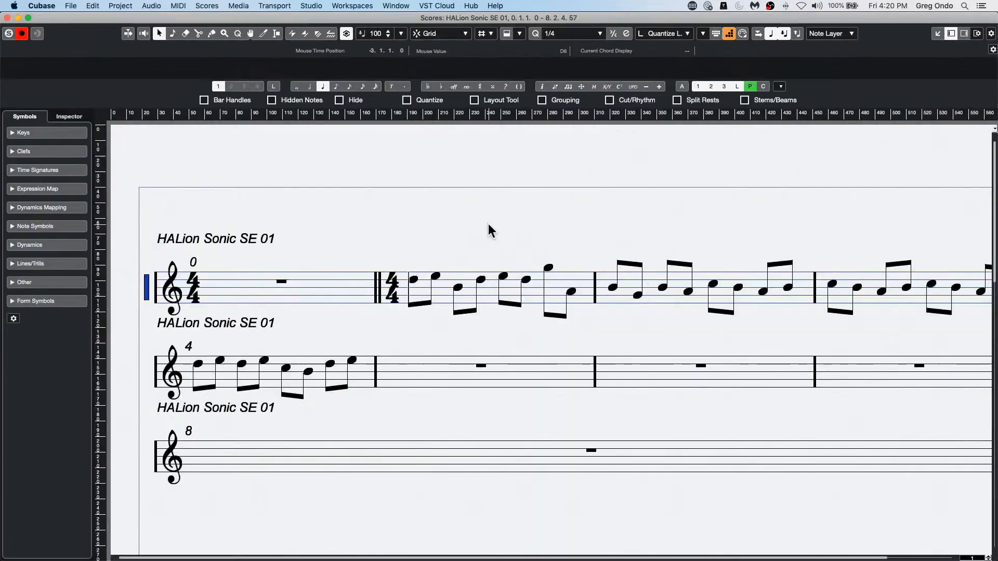
Step: Close the HALion Sonic SE 01 score and open all the parts of the Chord Chart track in the Score Editor
{"action": "left_click", "coordinate": [8, 17]}
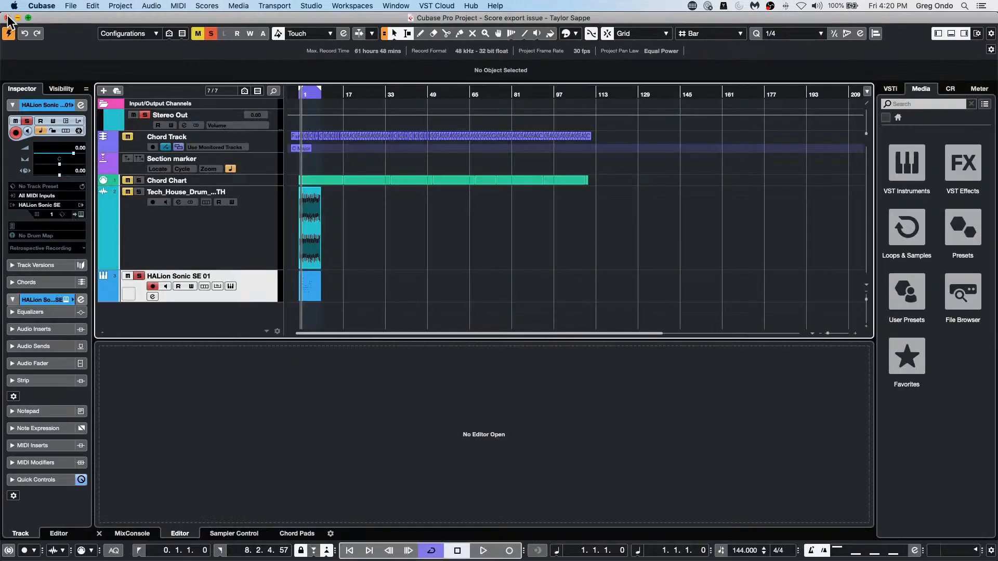
{"action": "left_click", "coordinate": [327, 183]}
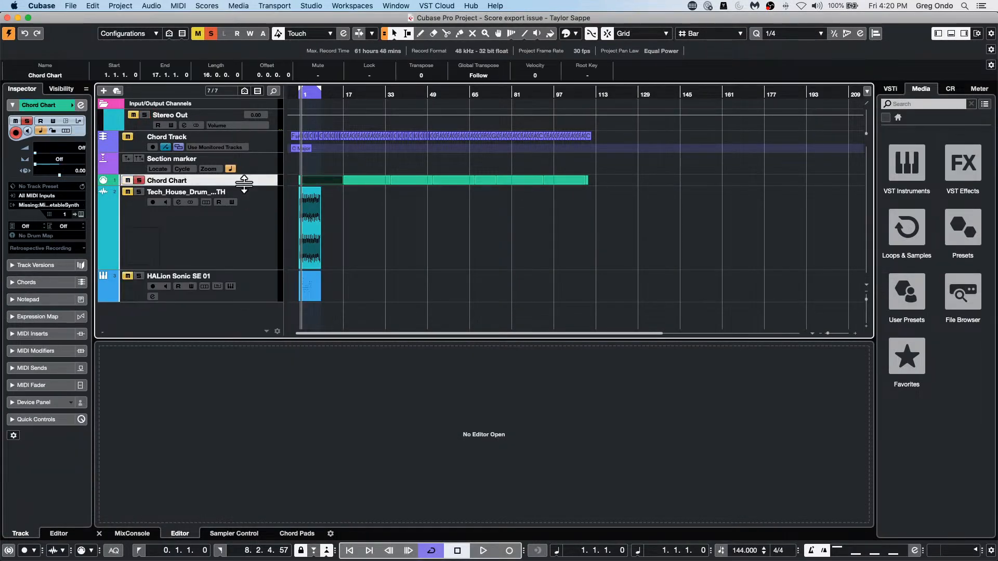
{"action": "left_click_drag", "start_coordinate": [244, 185], "coordinate": [239, 217]}
{"action": "left_click_drag", "start_coordinate": [616, 214], "coordinate": [249, 194]}
{"action": "left_click", "coordinate": [114, 6]}
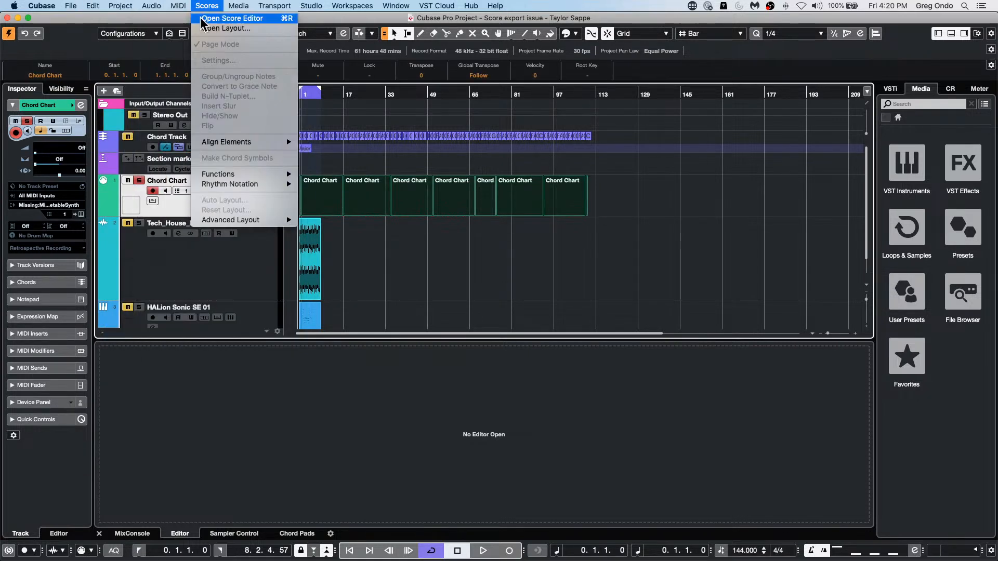
{"action": "left_click", "coordinate": [204, 18]}
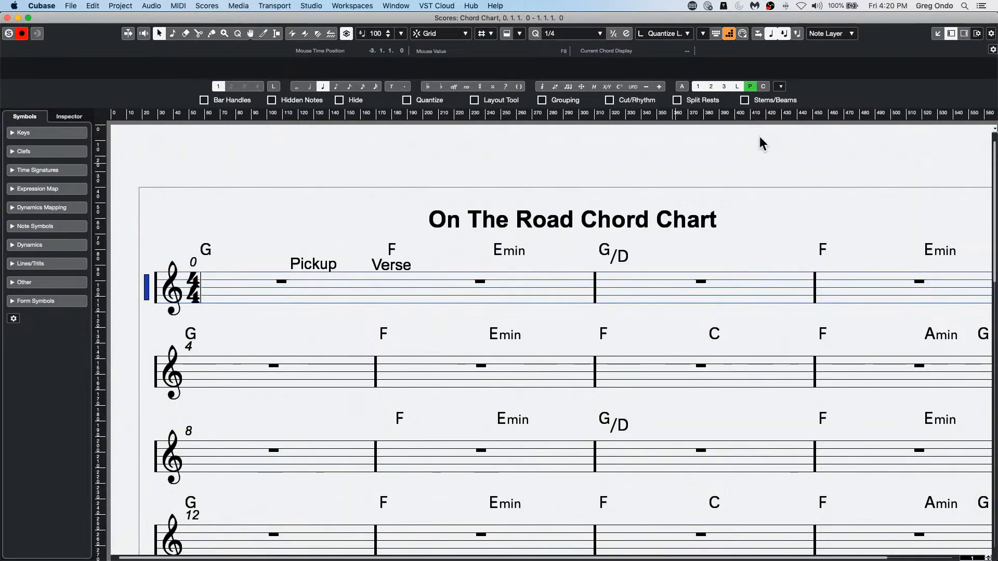
Step: Examine the chord symbols and section labels across the On The Road Chord Chart score
{"action": "scroll", "coordinate": [590, 328], "scroll_direction": "down", "scroll_amount": 8}
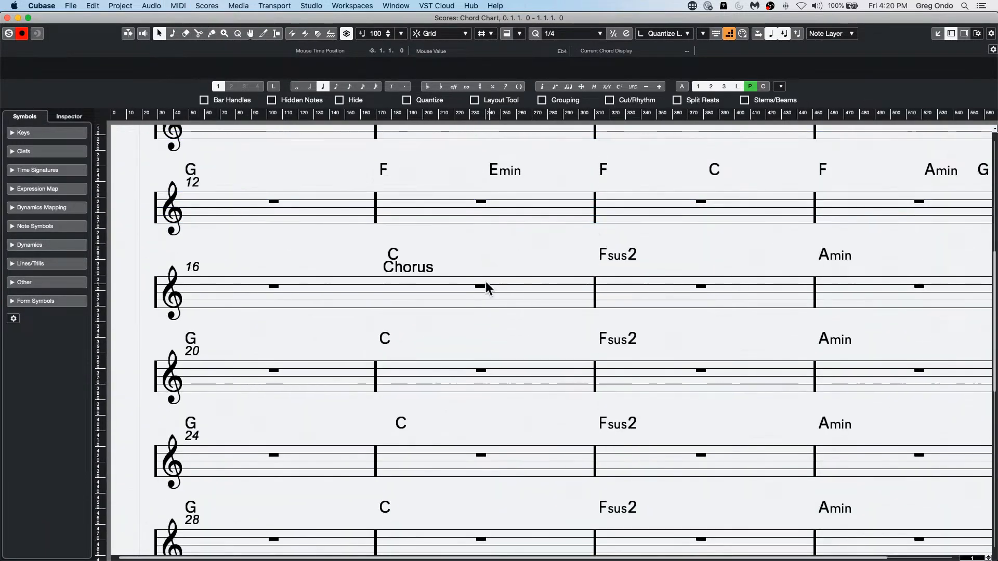
{"action": "scroll", "coordinate": [485, 282], "scroll_direction": "up", "scroll_amount": 8}
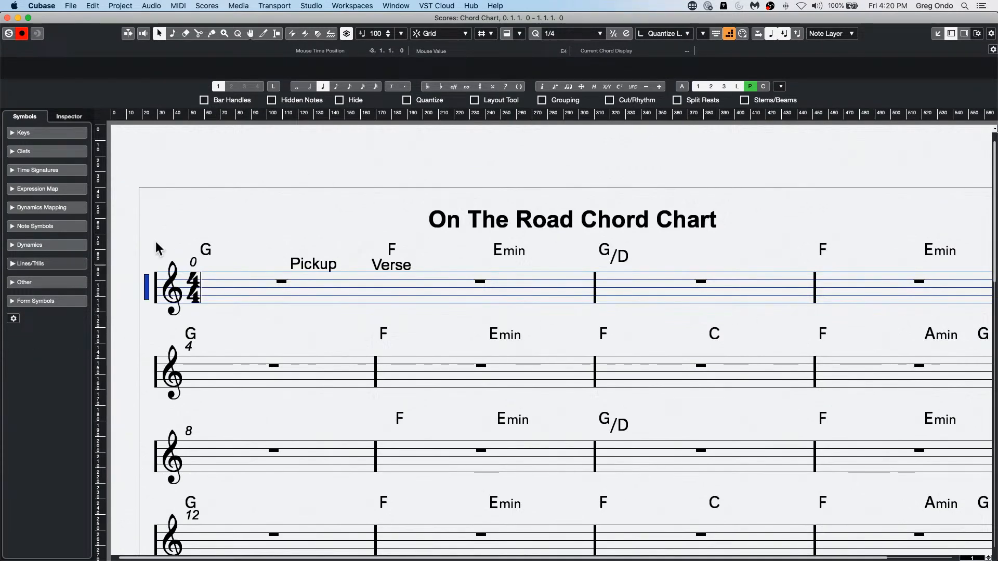
{"action": "key", "text": "g"}
{"action": "scroll", "coordinate": [369, 266], "scroll_direction": "down", "scroll_amount": 2}
{"action": "key", "text": "h"}
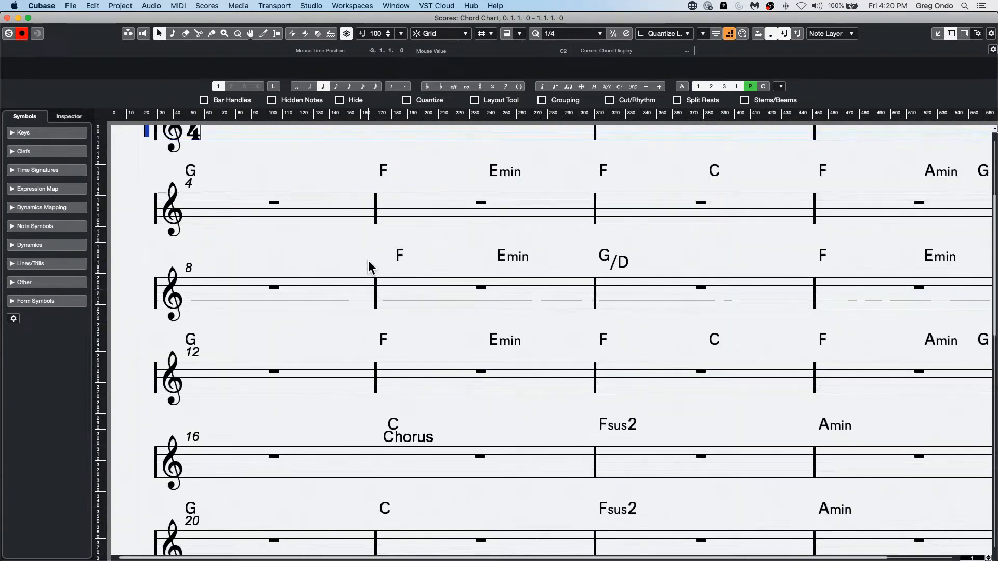
{"action": "key", "text": "g"}
{"action": "key", "text": "h"}
Step: Start a score export of the Chord Chart named itfi7tf, check the available file formats, and cancel the export
{"action": "left_click", "coordinate": [71, 6]}
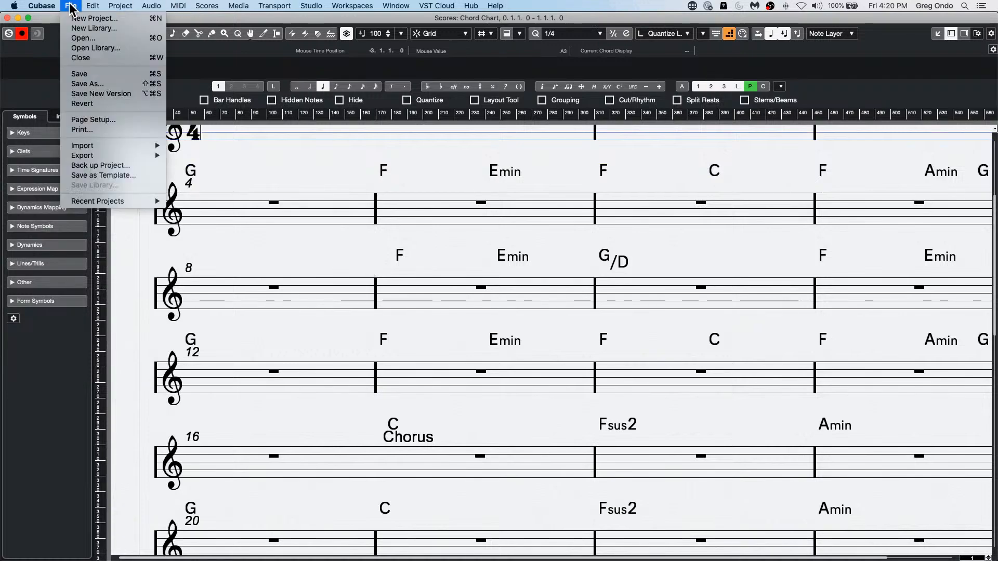
{"action": "mouse_move", "coordinate": [138, 154]}
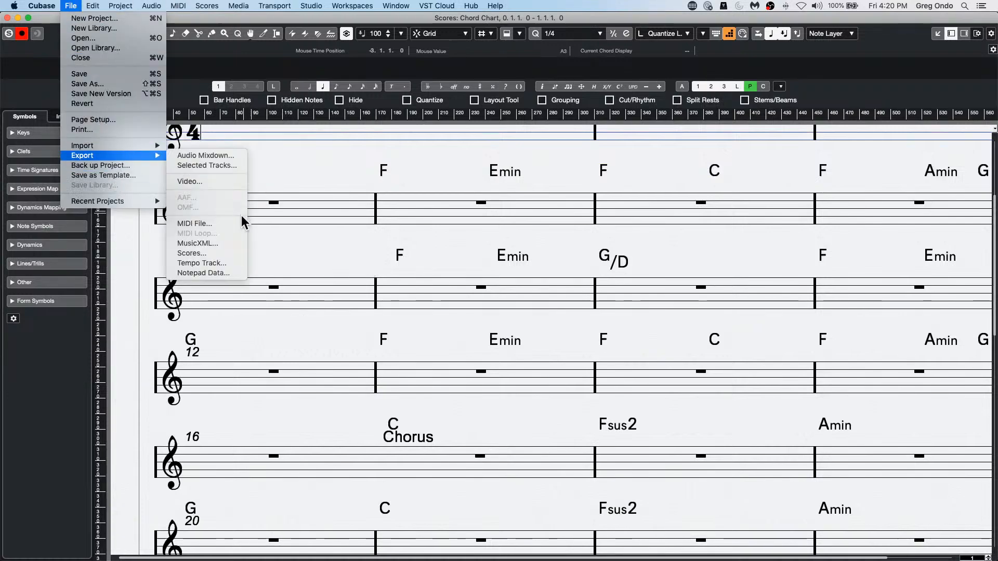
{"action": "left_click", "coordinate": [224, 254]}
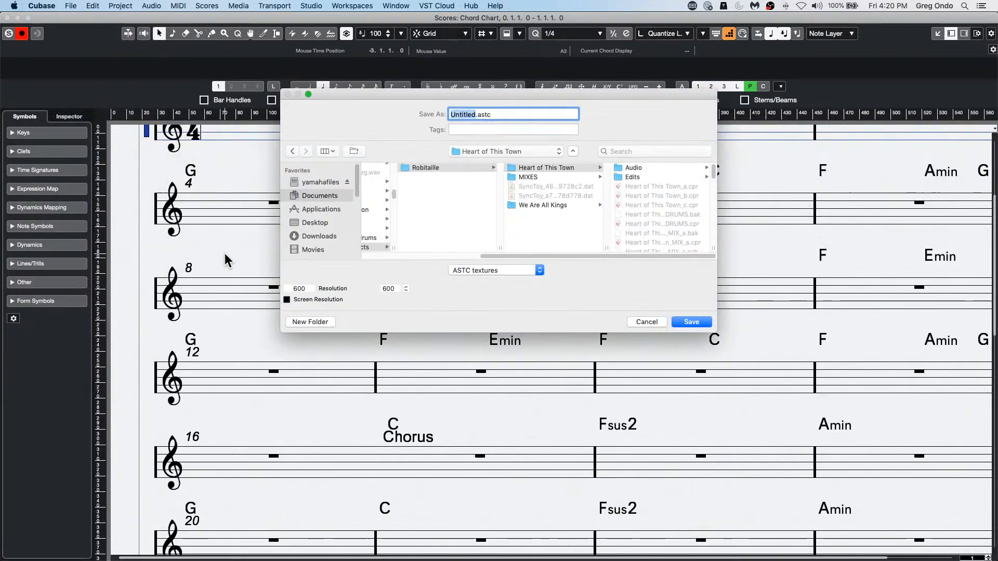
{"action": "left_click", "coordinate": [473, 114]}
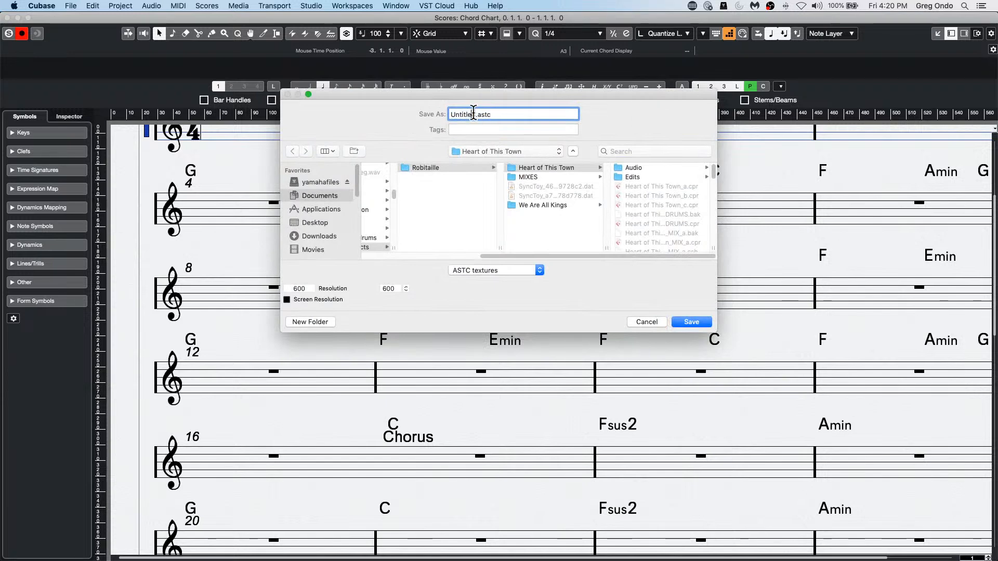
{"action": "double_click", "coordinate": [474, 114]}
{"action": "type", "text": "itfi7tl"}
{"action": "type", "text": "f"}
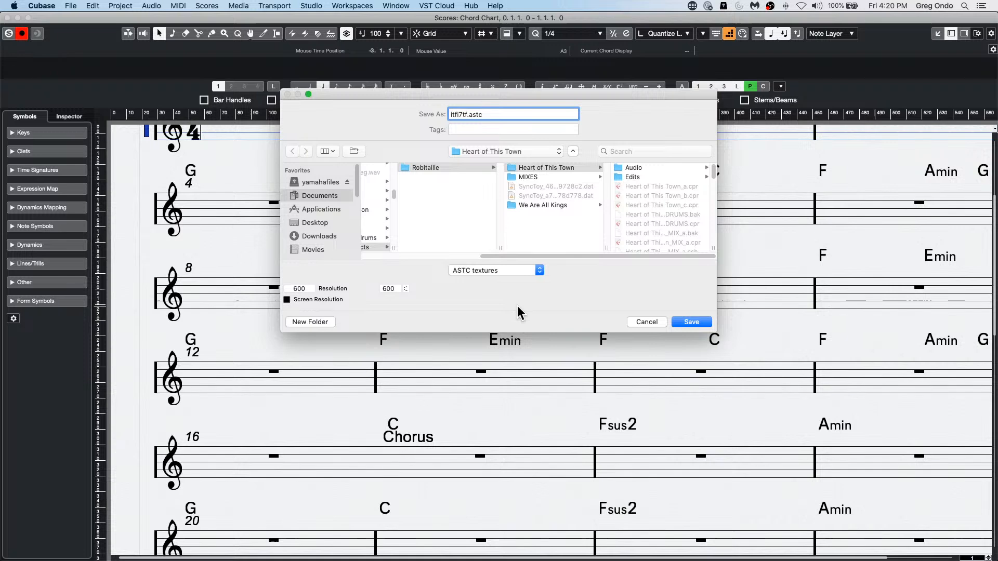
{"action": "left_click", "coordinate": [515, 271]}
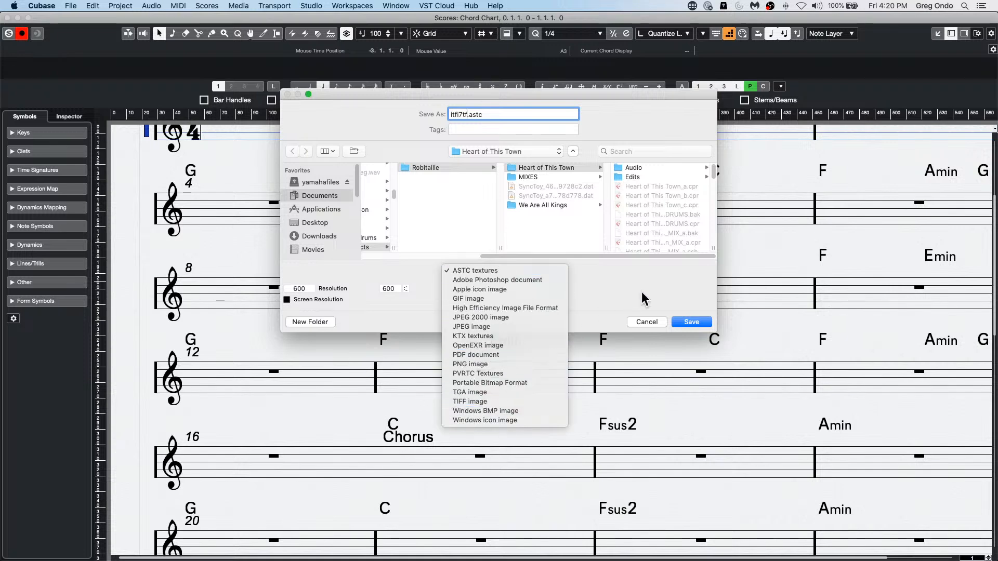
{"action": "left_click", "coordinate": [646, 321]}
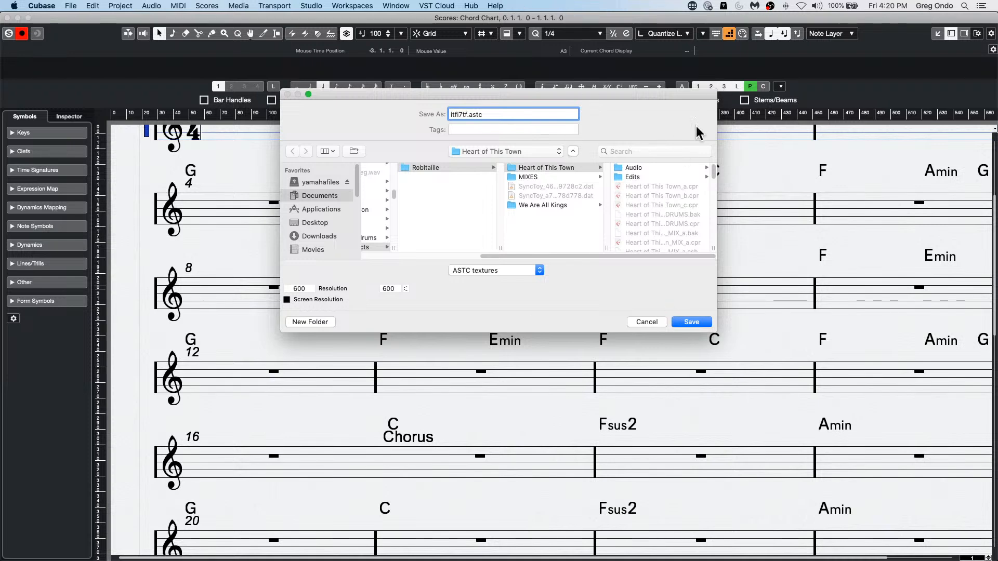
{"action": "left_click", "coordinate": [648, 321]}
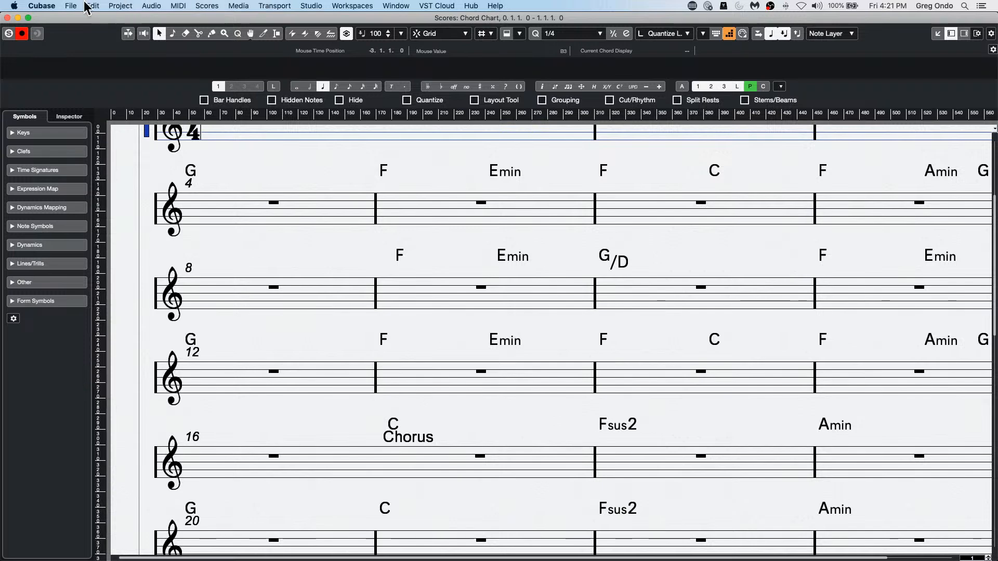
Step: Reopen the score export, review its file format choices, enter the file name uyif, and cancel without saving
{"action": "left_click", "coordinate": [67, 6]}
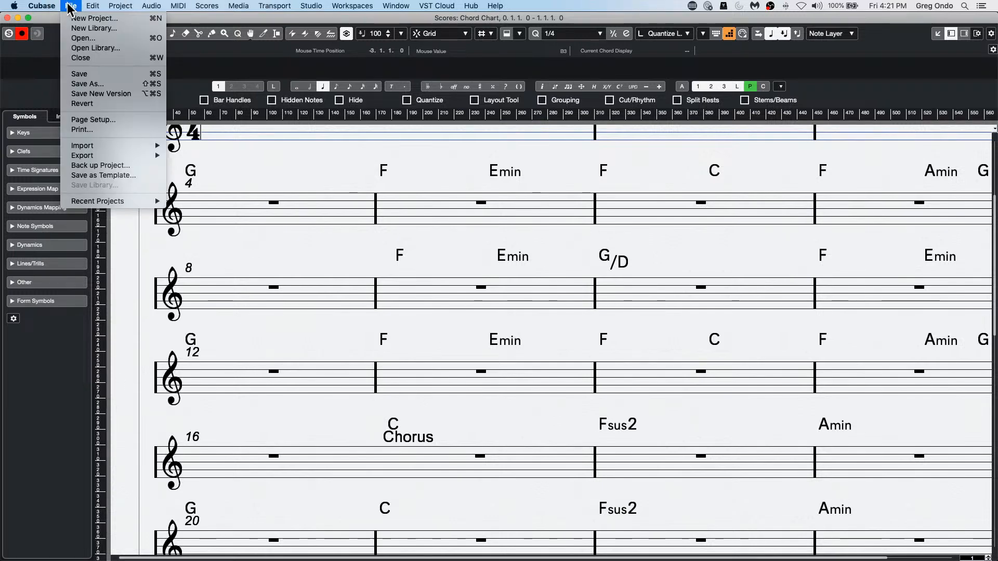
{"action": "mouse_move", "coordinate": [148, 156]}
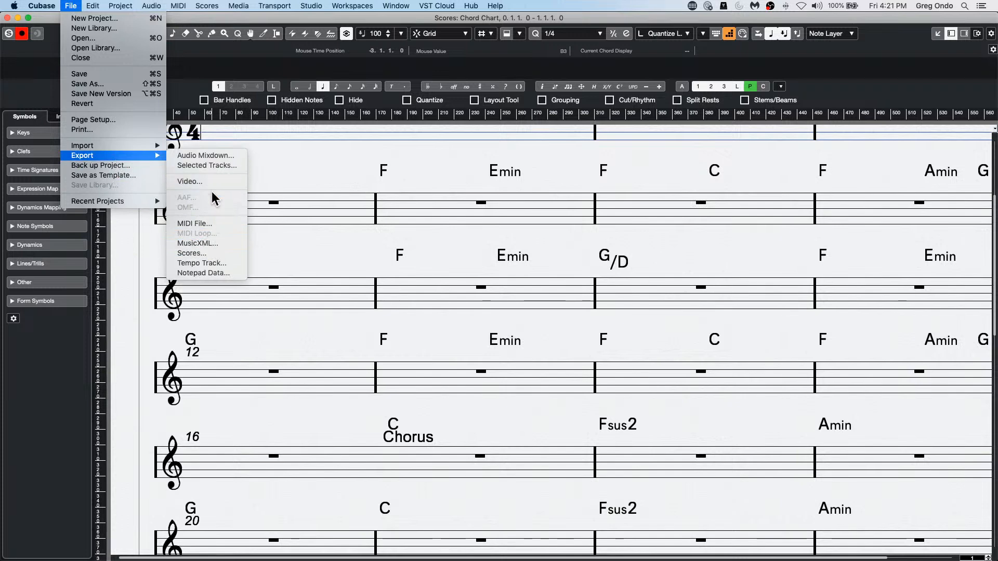
{"action": "left_click", "coordinate": [208, 253]}
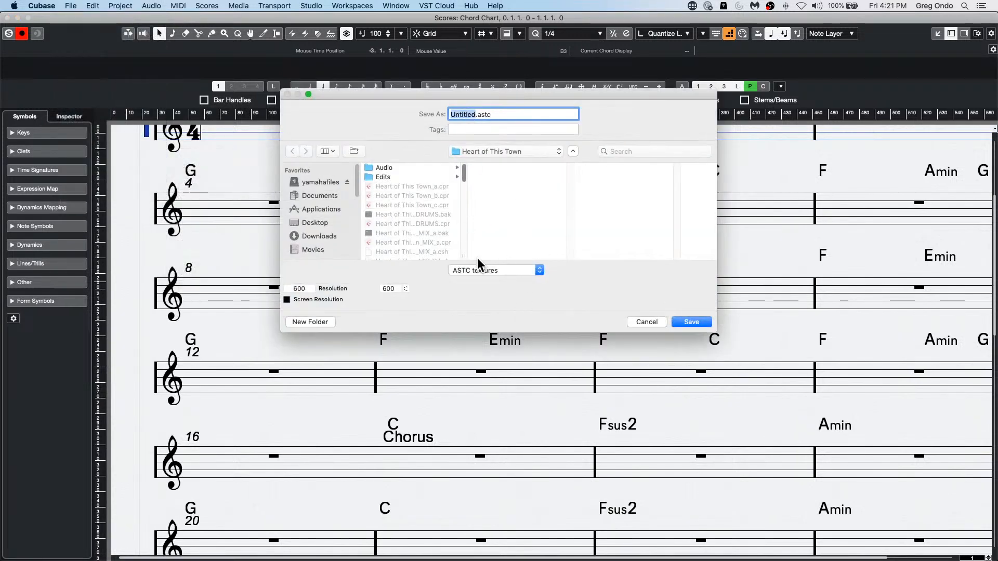
{"action": "left_click", "coordinate": [506, 270]}
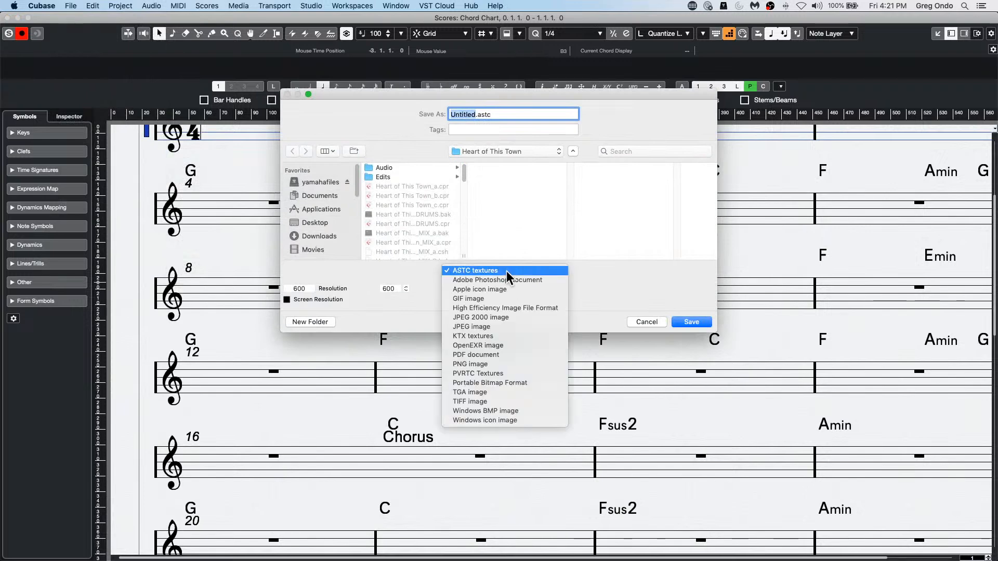
{"action": "left_click", "coordinate": [476, 113]}
{"action": "type", "text": "uyit"}
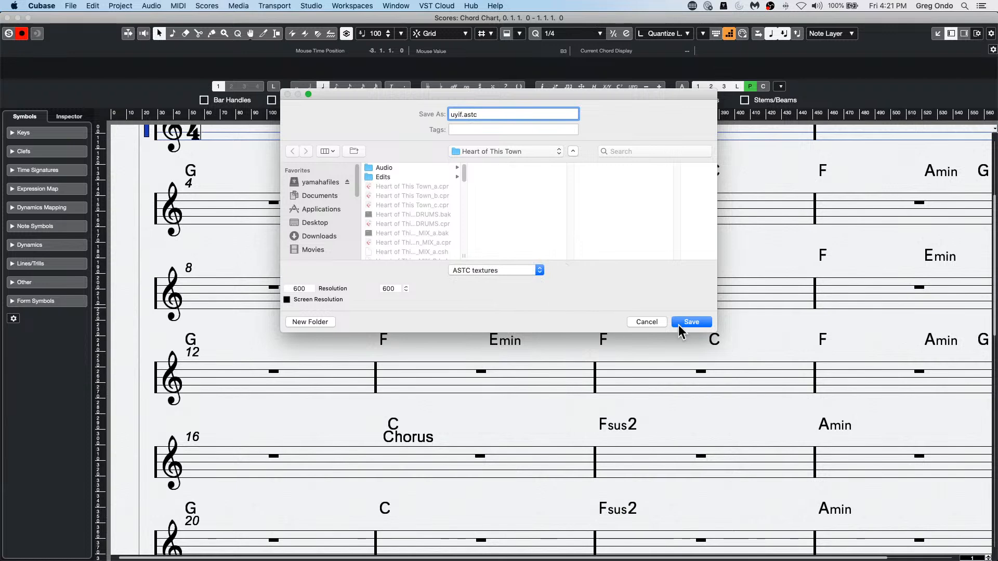
{"action": "left_click", "coordinate": [643, 322]}
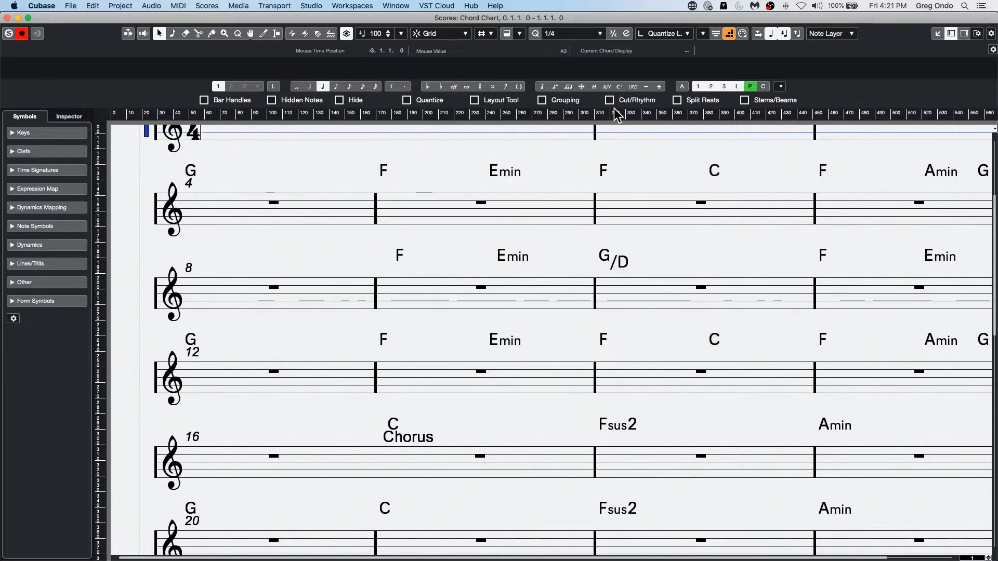
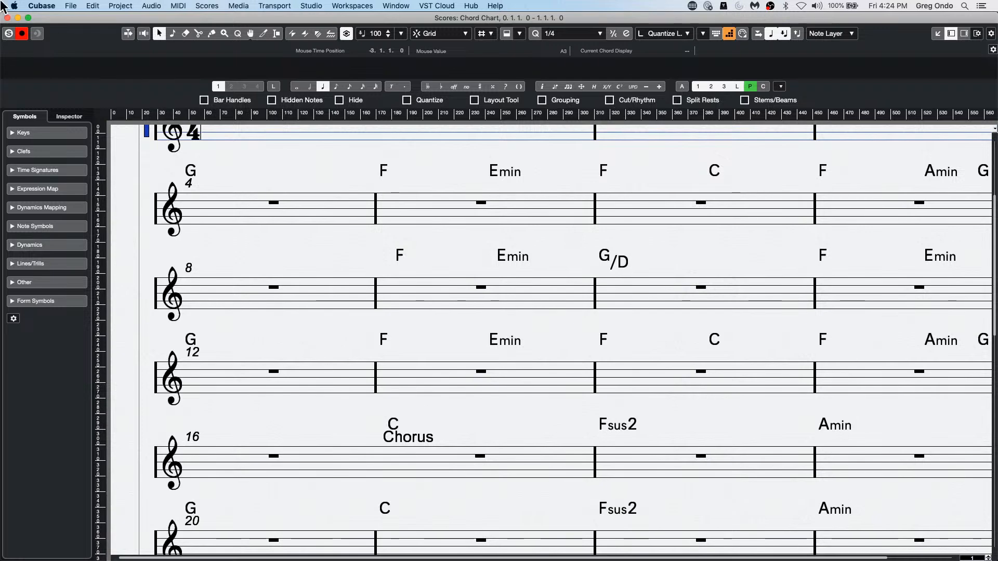
Step: Close the Chord Chart score, switch to Finder, and search this Mac for ".vstsound" files
{"action": "left_click", "coordinate": [8, 18]}
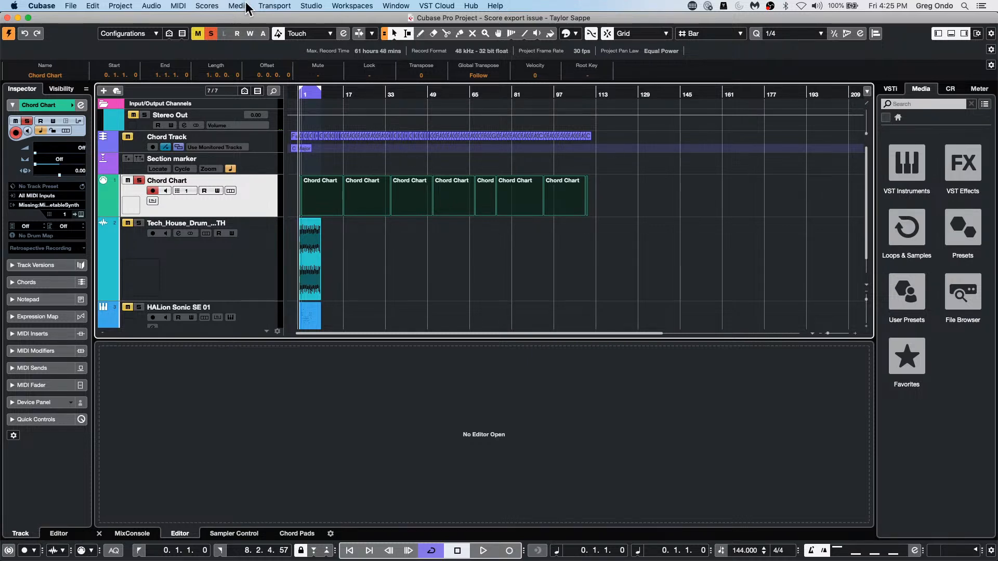
{"action": "left_click", "coordinate": [310, 5]}
{"action": "left_click", "coordinate": [482, 551]}
{"action": "mouse_move", "coordinate": [345, 560]}
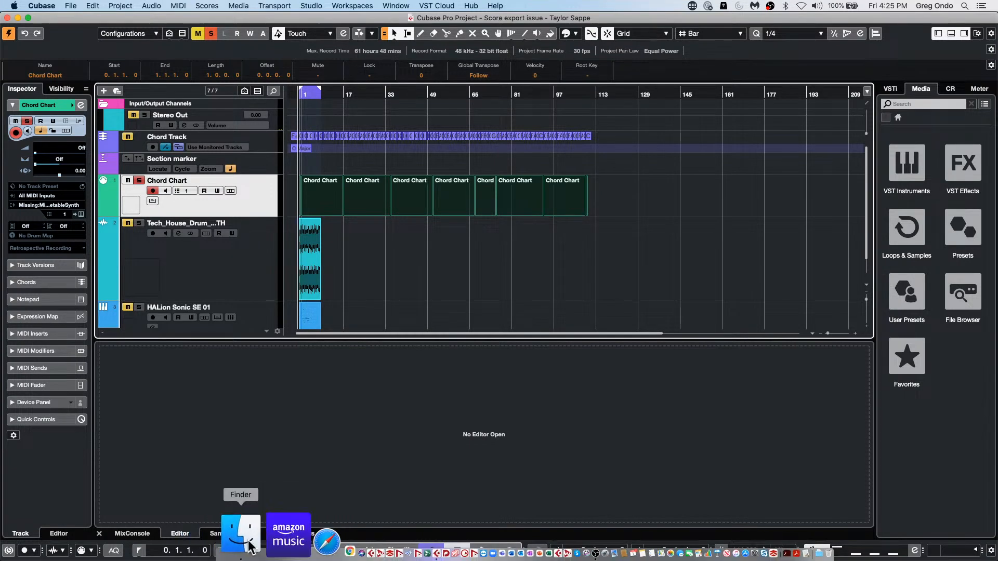
{"action": "left_click", "coordinate": [248, 548]}
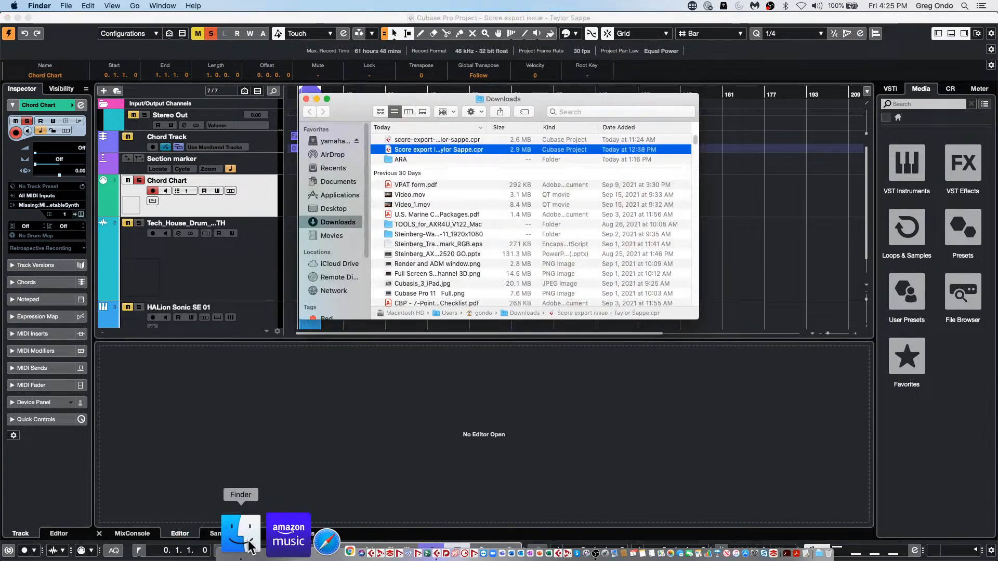
{"action": "left_click", "coordinate": [577, 111]}
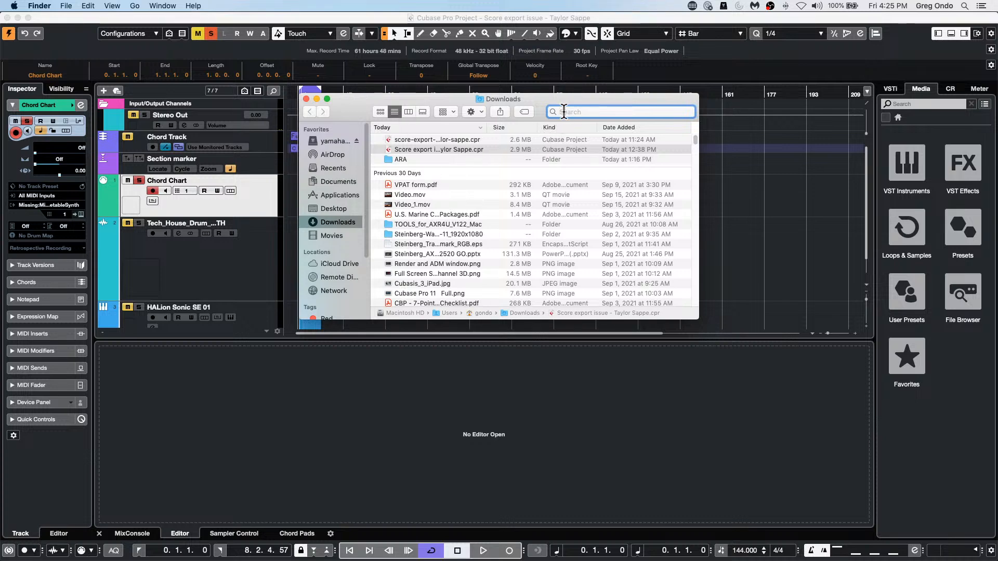
{"action": "type", "text": ".vst"}
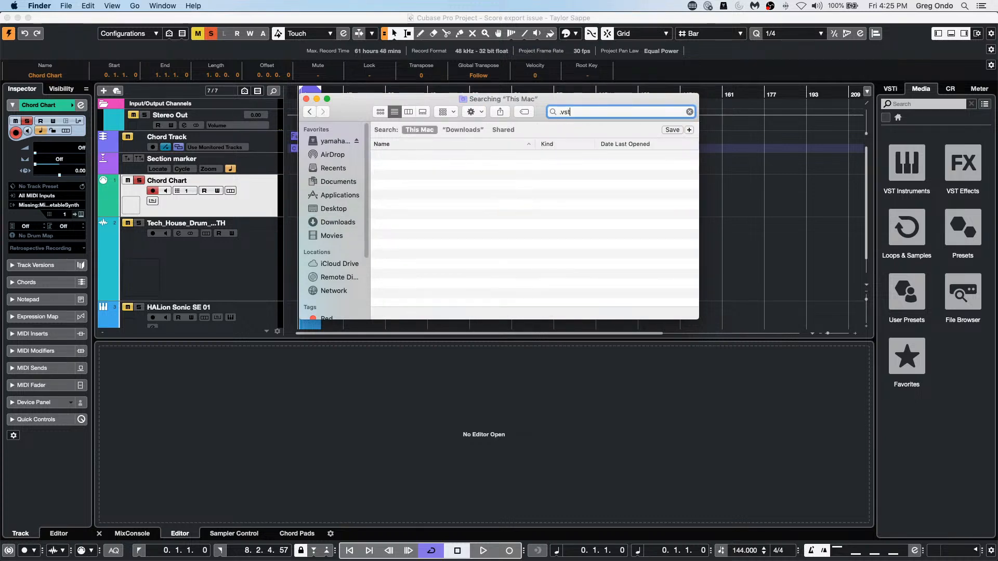
{"action": "type", "text": "sound"}
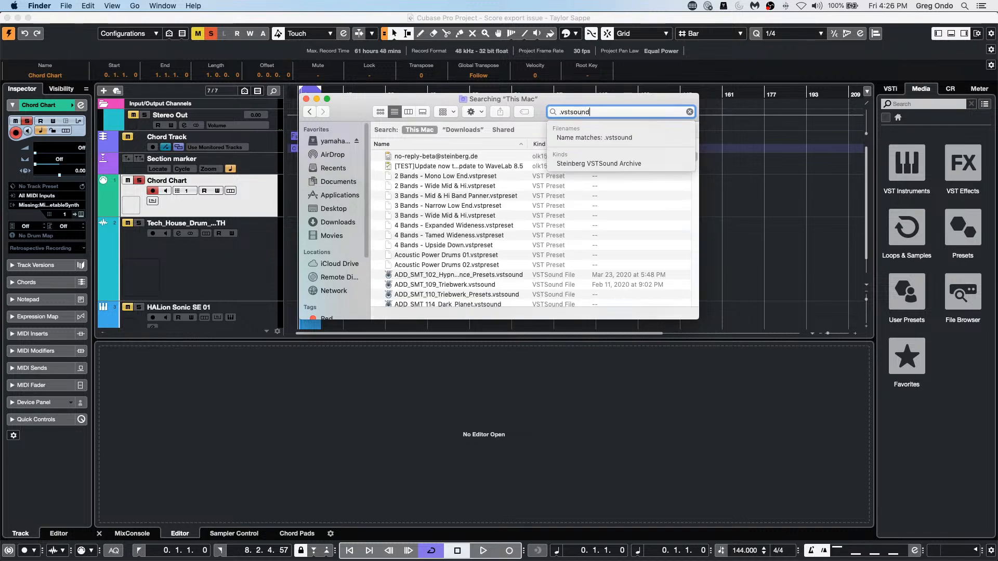
Step: Bring up the option to open ADD_SMT_115_Dark_Planet_Presets.vstsound with Steinberg Library Manager
{"action": "right_click", "coordinate": [408, 195]}
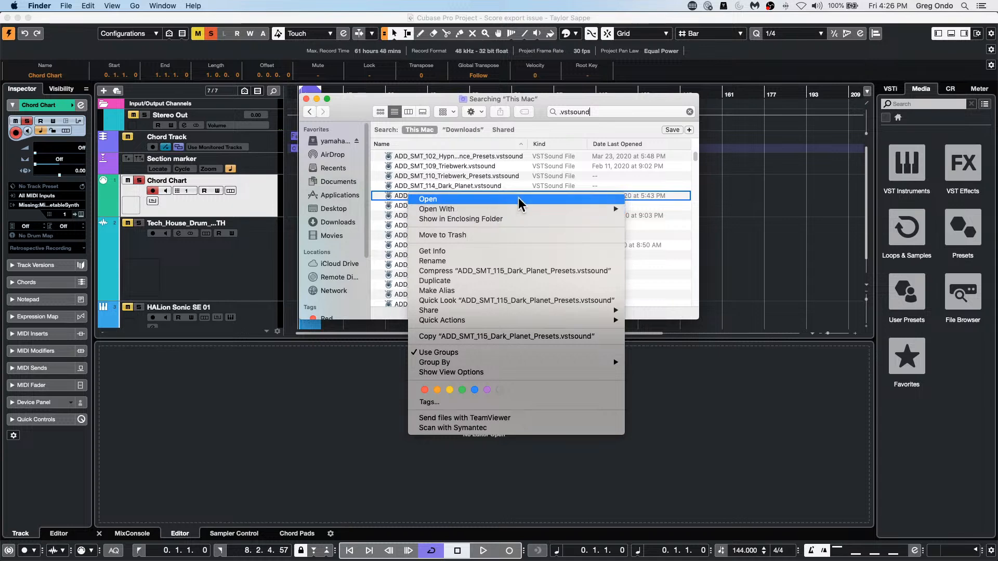
{"action": "mouse_move", "coordinate": [534, 209]}
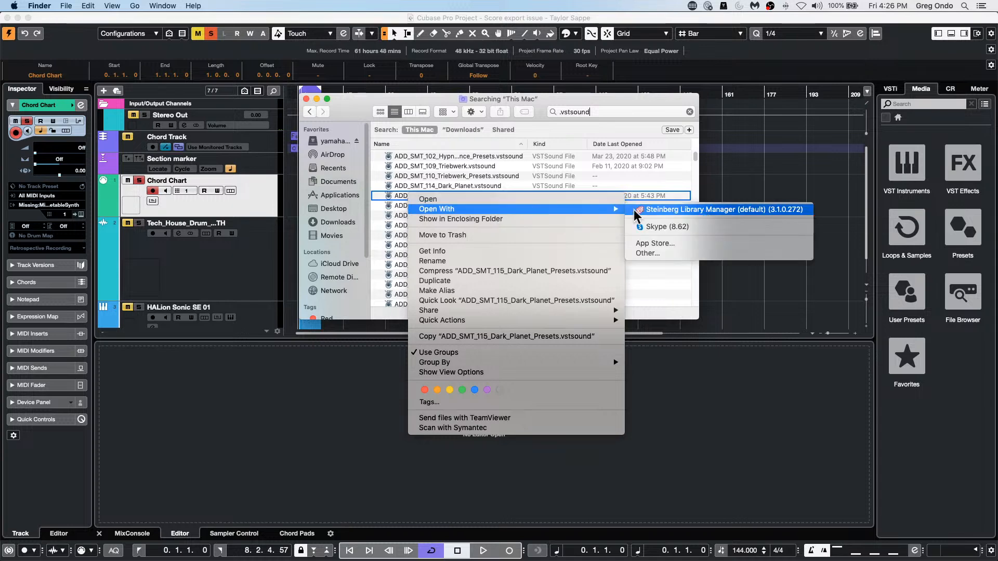
{"action": "left_click", "coordinate": [707, 215]}
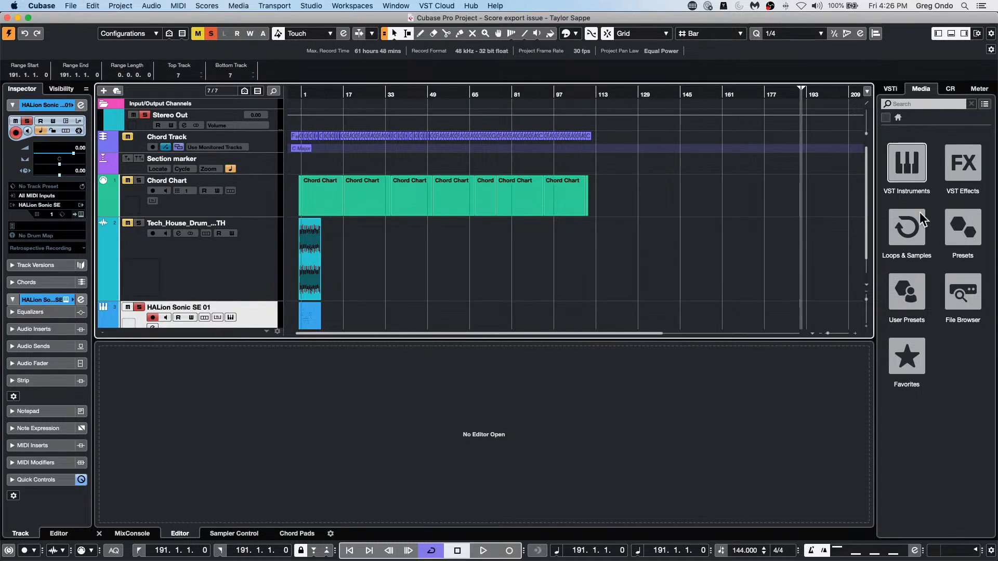
Step: Return to Cubase, browse the VST instruments by category, and open Padshop's sound libraries
{"action": "left_click", "coordinate": [921, 171]}
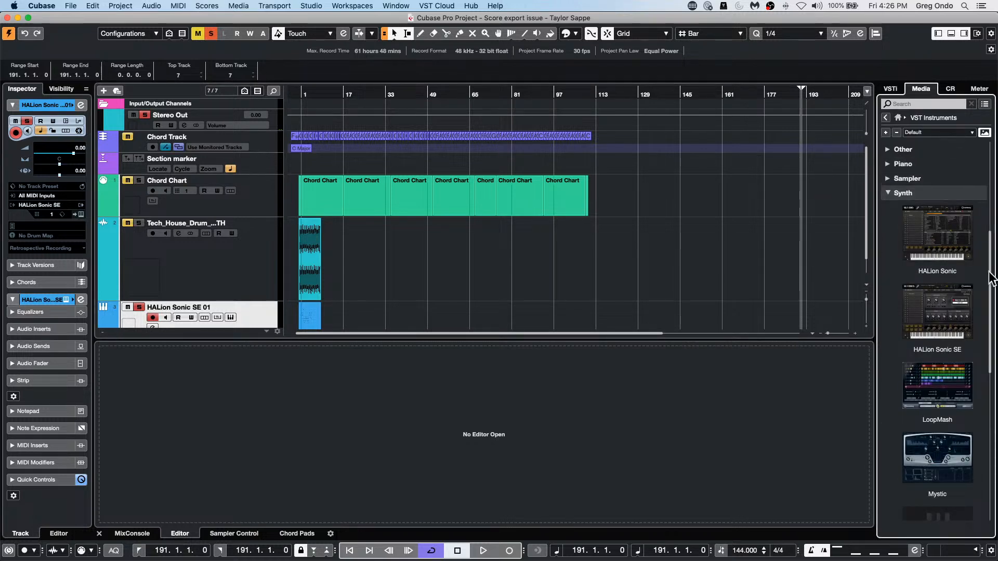
{"action": "scroll", "coordinate": [962, 259], "scroll_direction": "down", "scroll_amount": 10}
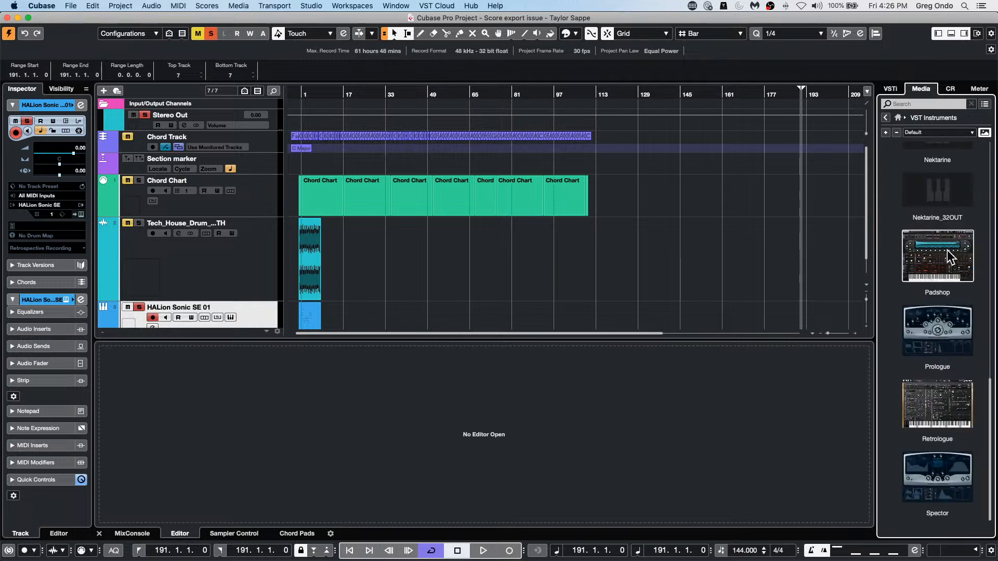
{"action": "scroll", "coordinate": [947, 250], "scroll_direction": "up", "scroll_amount": 5}
{"action": "scroll", "coordinate": [946, 251], "scroll_direction": "down", "scroll_amount": 5}
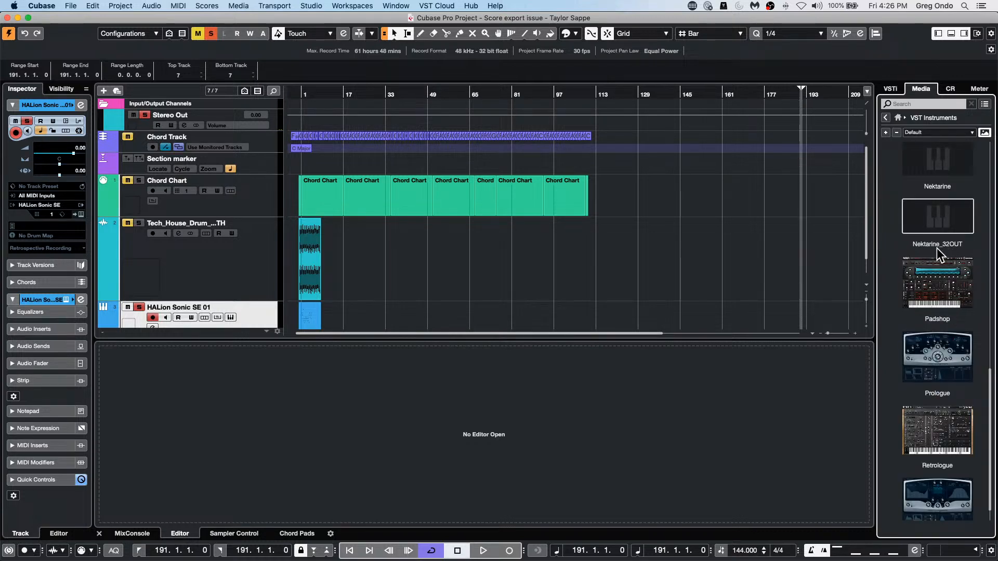
{"action": "scroll", "coordinate": [934, 310], "scroll_direction": "down", "scroll_amount": 1}
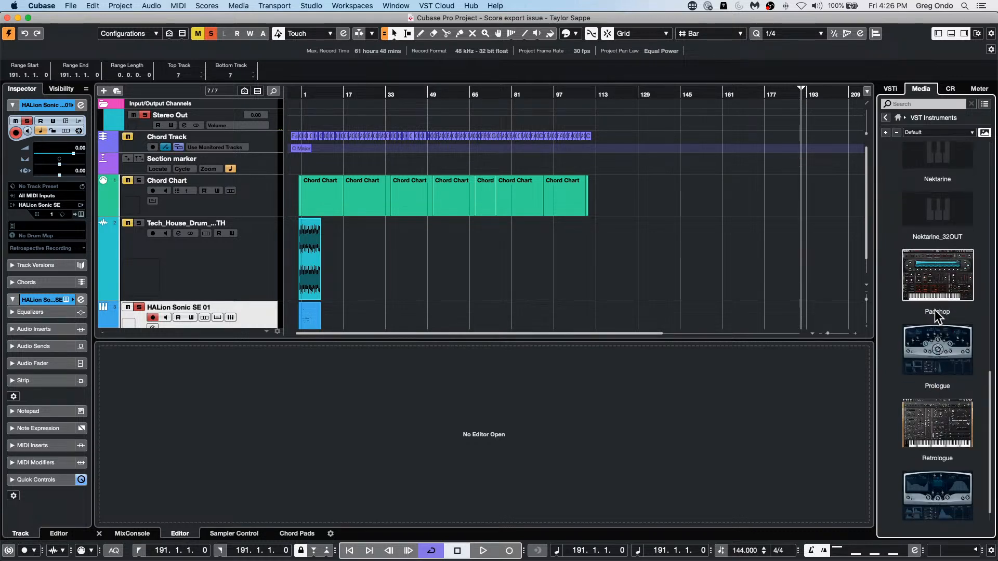
{"action": "double_click", "coordinate": [948, 280]}
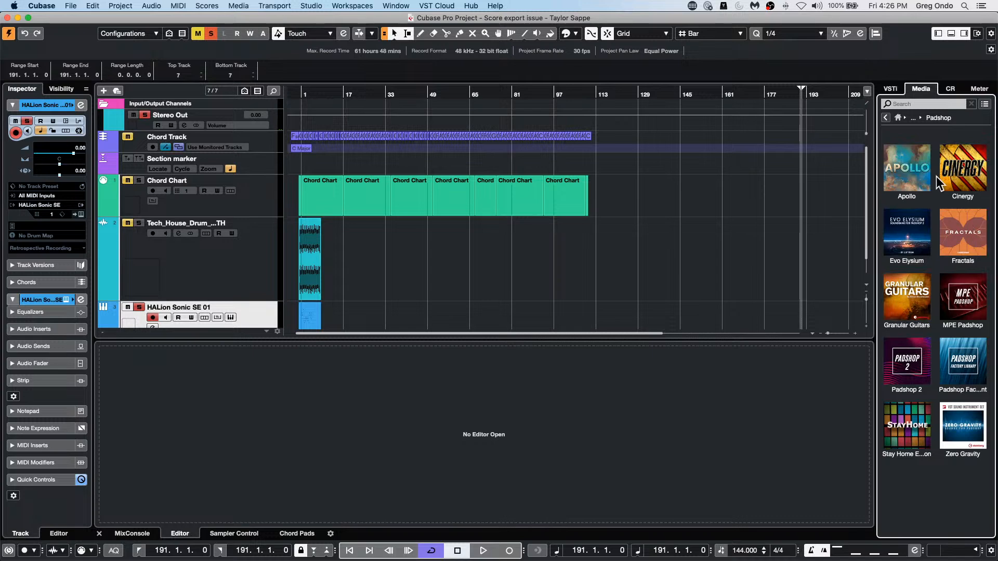
Step: Go back to the VST instruments, open HALion Sonic SE's libraries, and browse the presets in the SIMPLE library
{"action": "left_click", "coordinate": [885, 118]}
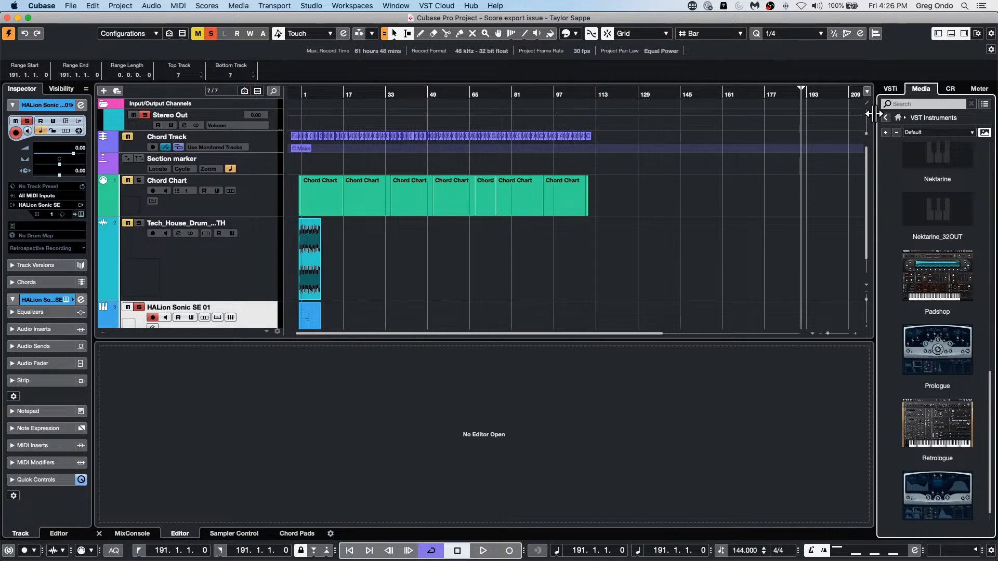
{"action": "left_click", "coordinate": [884, 118]}
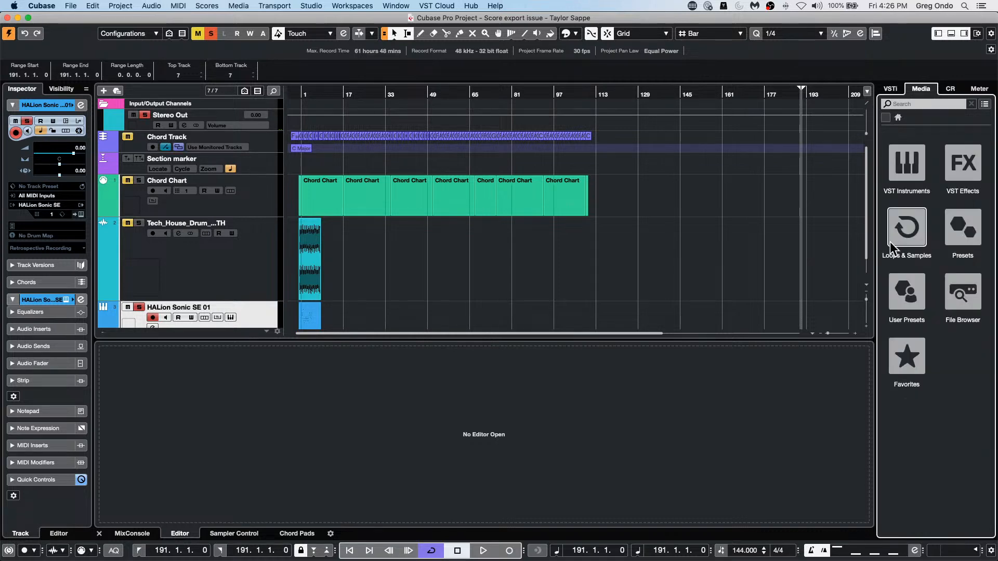
{"action": "left_click", "coordinate": [912, 163]}
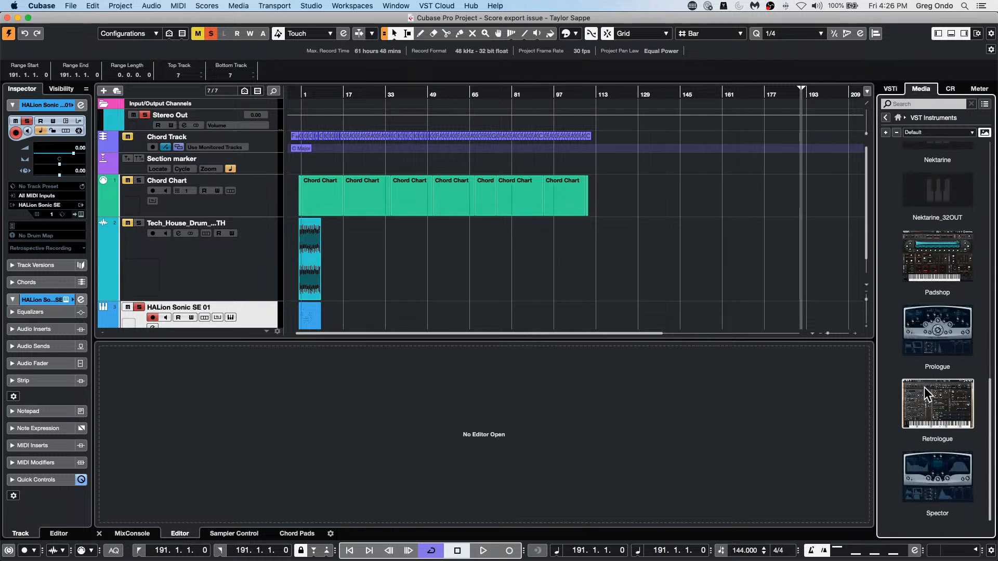
{"action": "scroll", "coordinate": [924, 388], "scroll_direction": "up", "scroll_amount": 1}
{"action": "scroll", "coordinate": [923, 388], "scroll_direction": "up", "scroll_amount": 3}
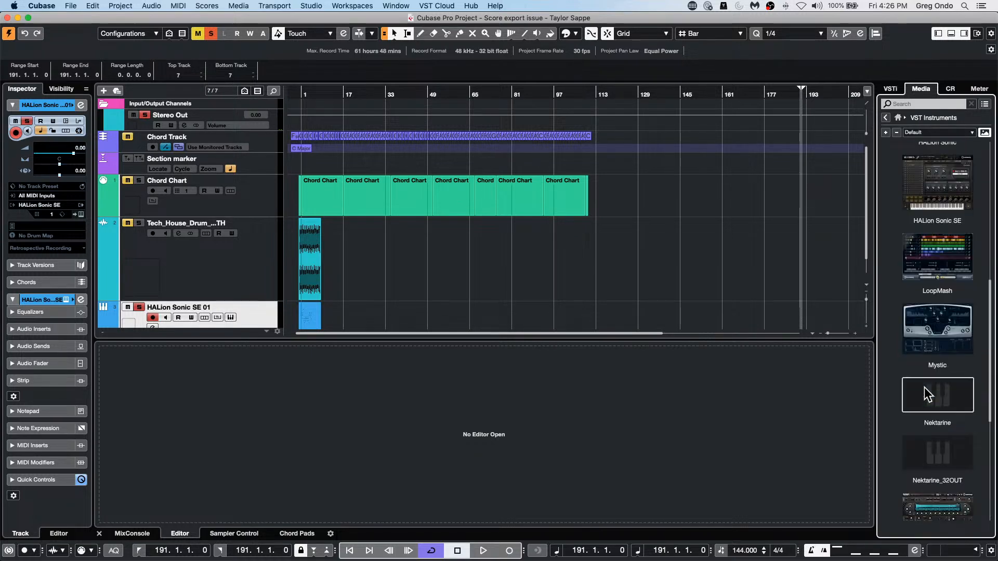
{"action": "left_click", "coordinate": [942, 186]}
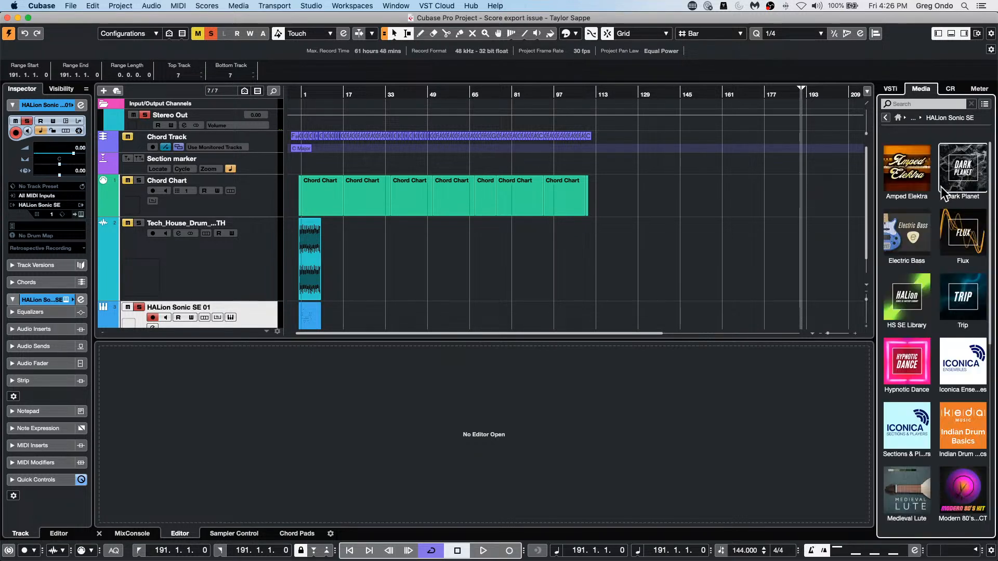
{"action": "scroll", "coordinate": [935, 332], "scroll_direction": "down", "scroll_amount": 3}
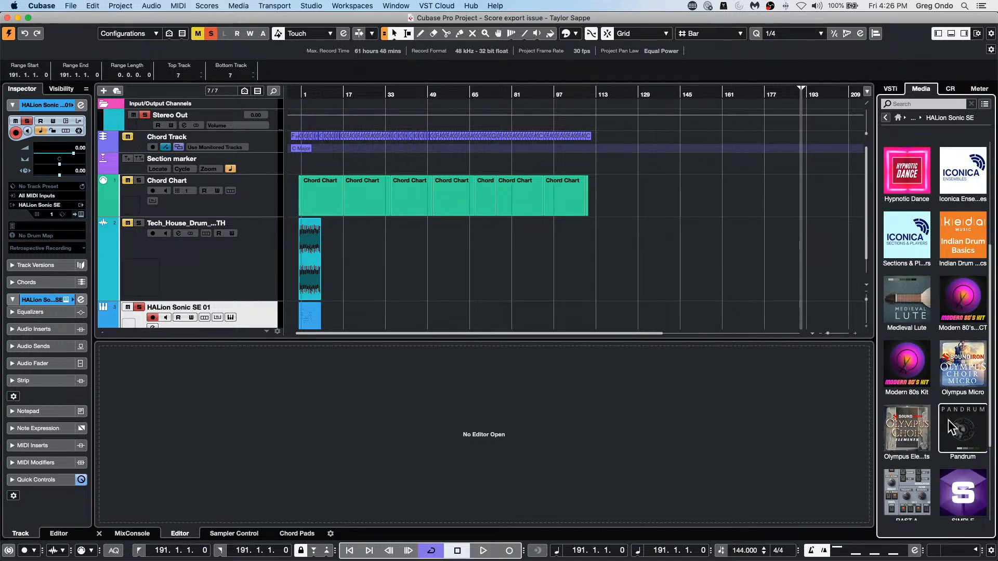
{"action": "scroll", "coordinate": [961, 476], "scroll_direction": "down", "scroll_amount": 1}
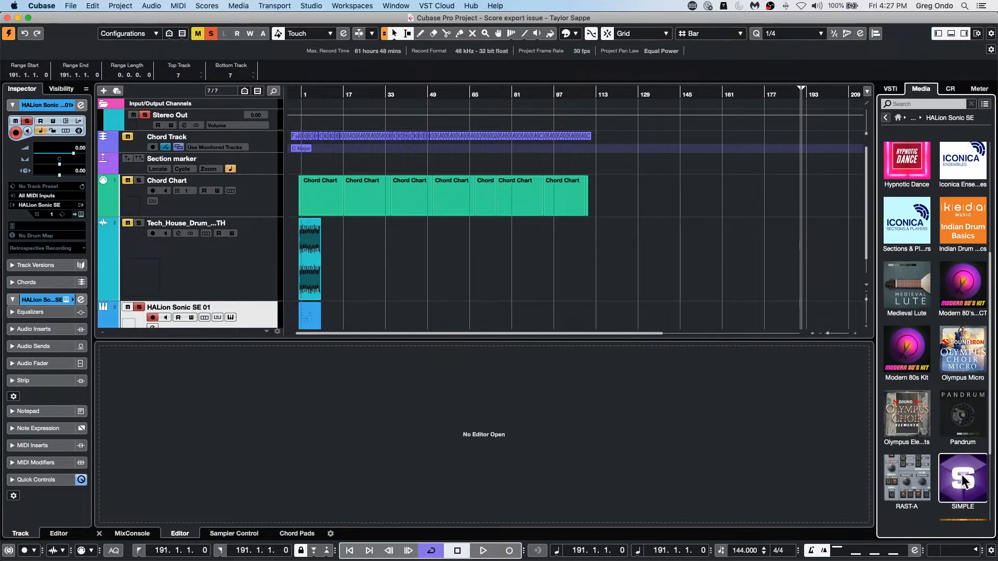
{"action": "left_click", "coordinate": [964, 478]}
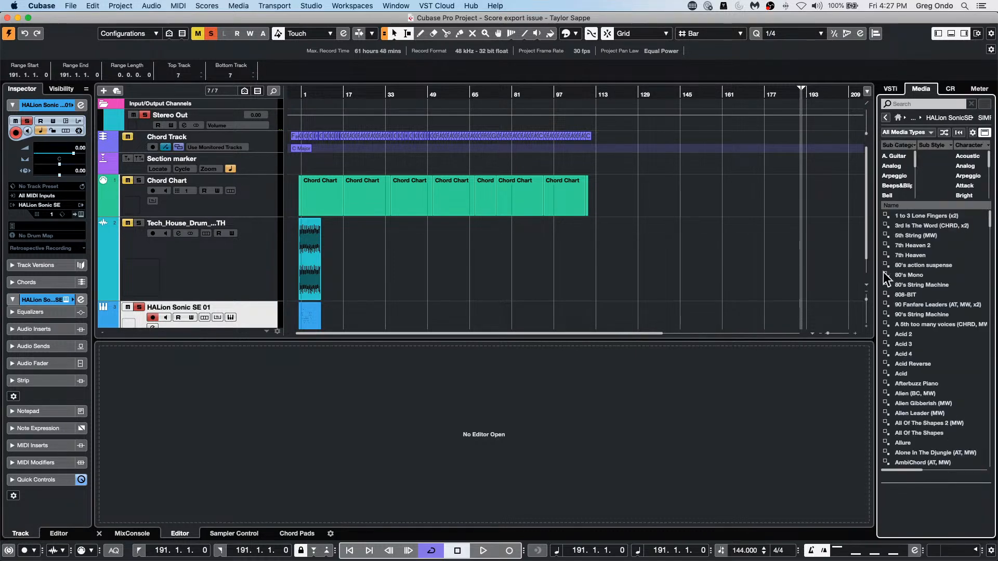
{"action": "scroll", "coordinate": [902, 340], "scroll_direction": "down", "scroll_amount": 10}
{"action": "scroll", "coordinate": [902, 341], "scroll_direction": "up", "scroll_amount": 5}
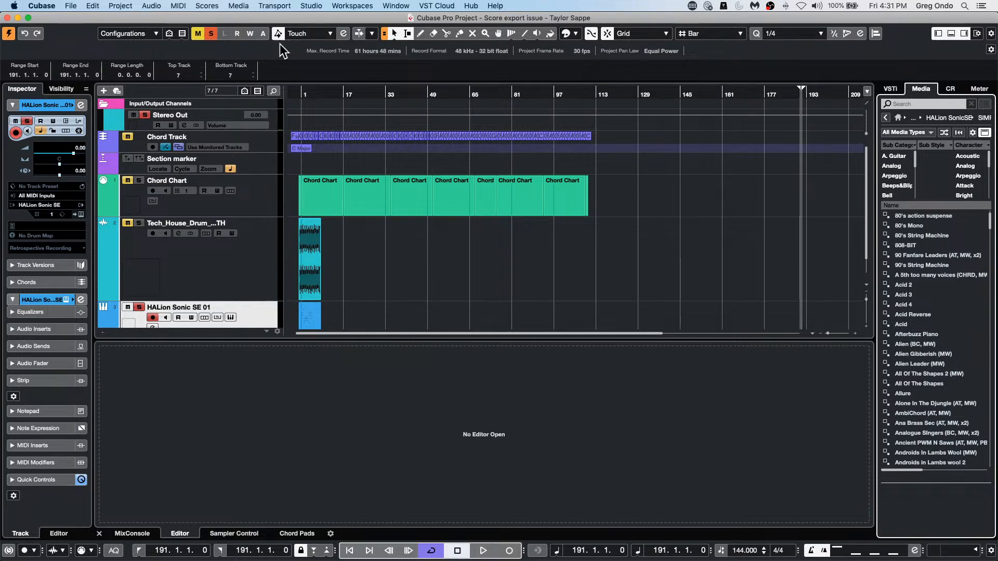
Step: Open the project's Pool, expand its Trash folder, and review the commands available for the Voc_03 clip
{"action": "left_click", "coordinate": [243, 8]}
{"action": "left_click", "coordinate": [248, 19]}
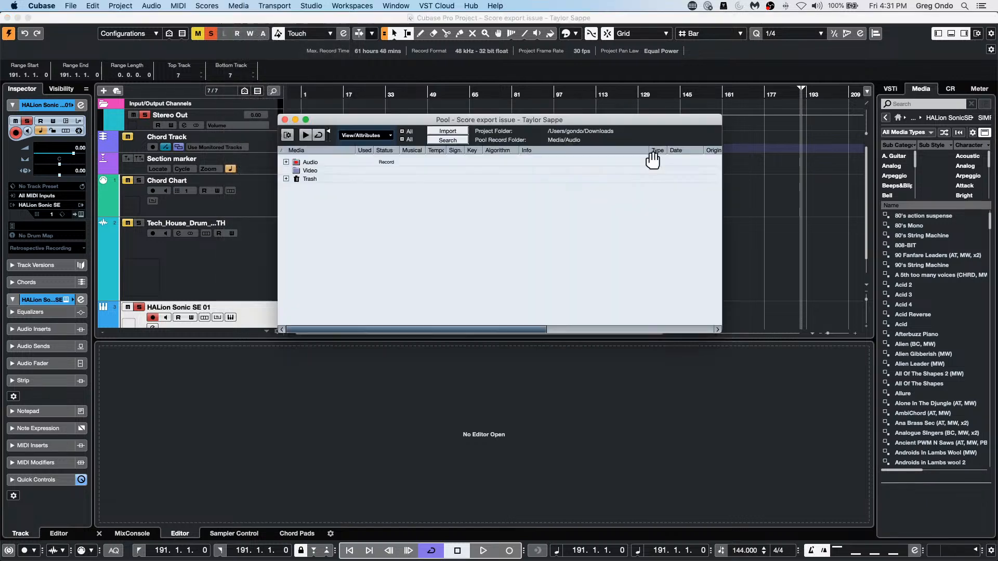
{"action": "left_click", "coordinate": [286, 179]}
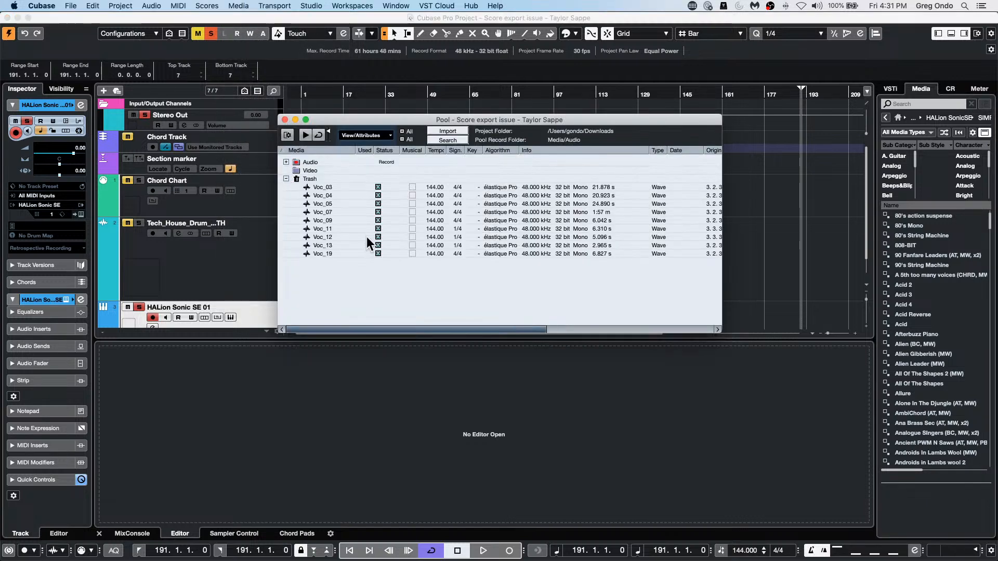
{"action": "left_click", "coordinate": [317, 186]}
{"action": "right_click", "coordinate": [317, 186]}
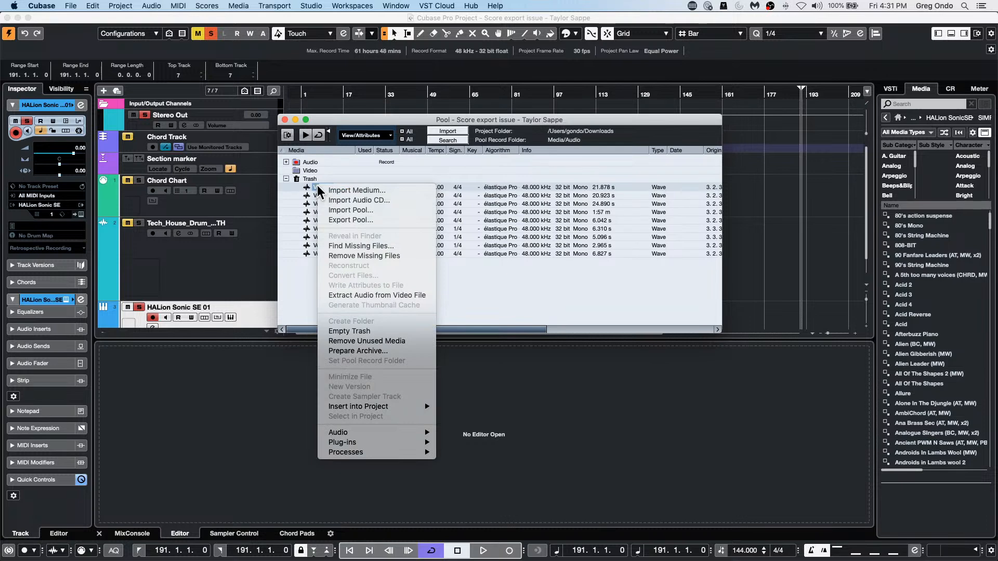
{"action": "left_click", "coordinate": [294, 207]}
Step: Select the trashed clips from Voc_03 to Voc_19 and try to move them into the Pool's Audio folder
{"action": "left_click_drag", "start_coordinate": [318, 254], "coordinate": [315, 199]}
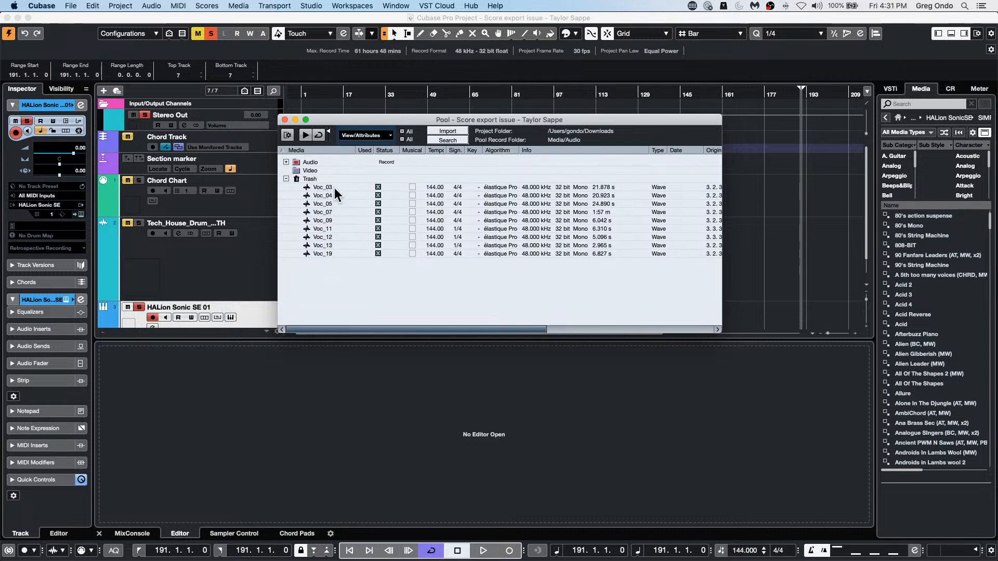
{"action": "left_click", "coordinate": [332, 187]}
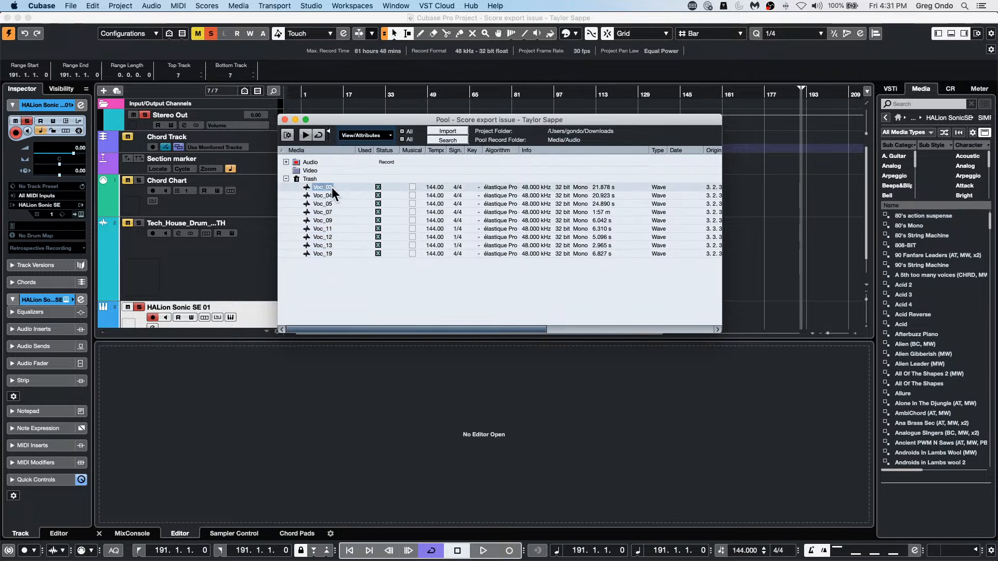
{"action": "left_click", "coordinate": [322, 254], "text": "shift"}
{"action": "left_click_drag", "start_coordinate": [326, 186], "coordinate": [311, 163]}
{"action": "left_click", "coordinate": [285, 162]}
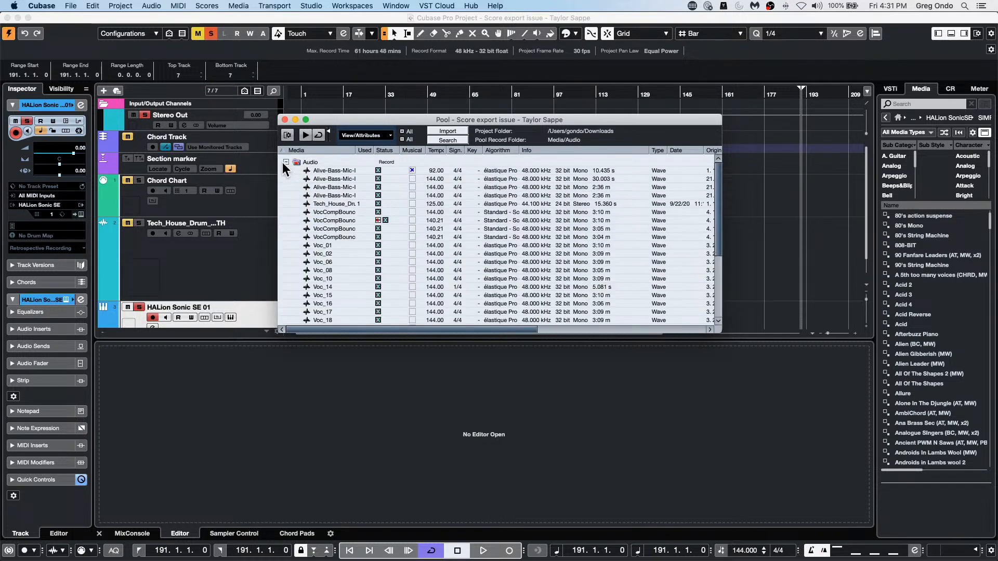
Step: Check the commands for the trashed Voc_03 clip again, below the expanded Audio folder
{"action": "scroll", "coordinate": [314, 200], "scroll_direction": "down", "scroll_amount": 3}
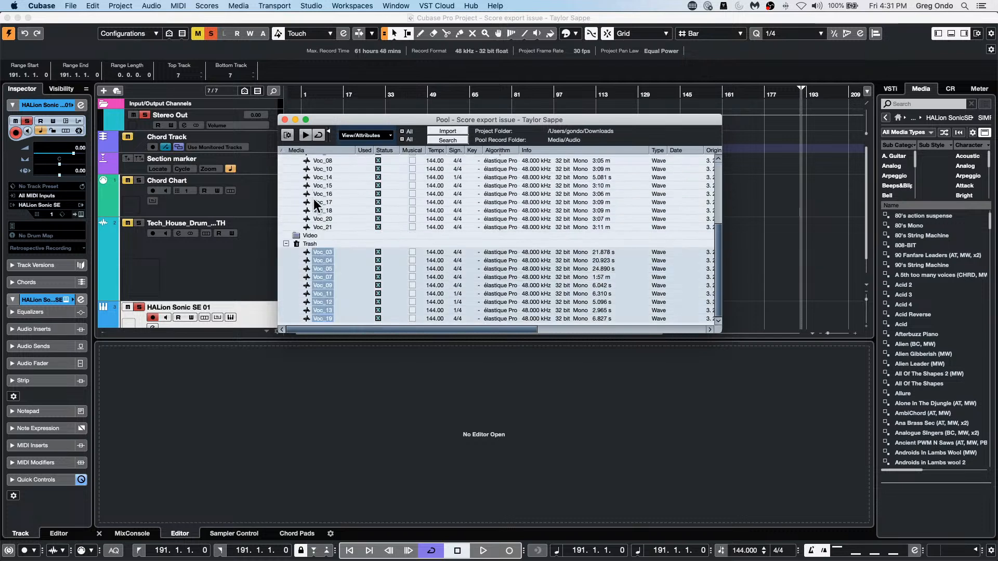
{"action": "left_click", "coordinate": [318, 251]}
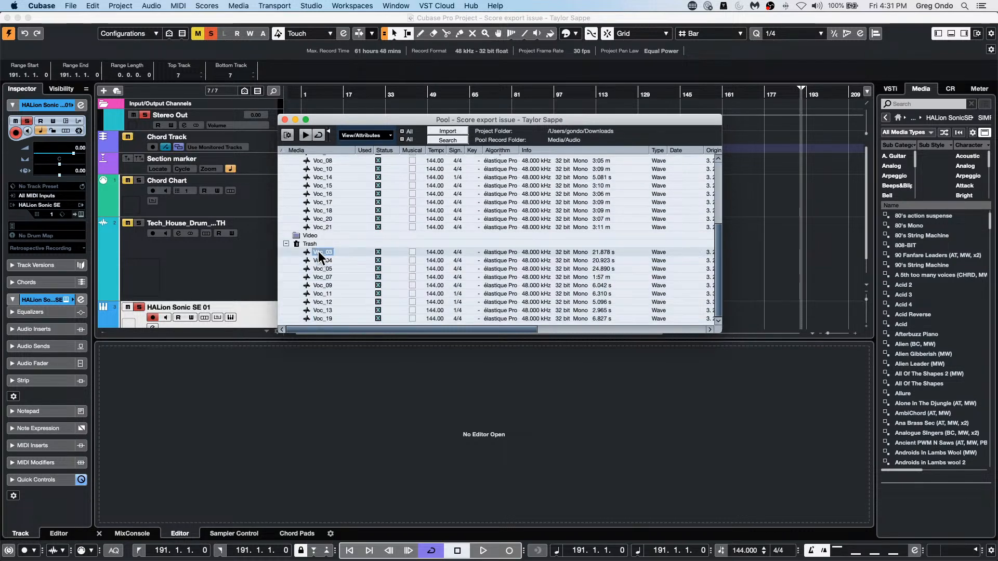
{"action": "right_click", "coordinate": [318, 251]}
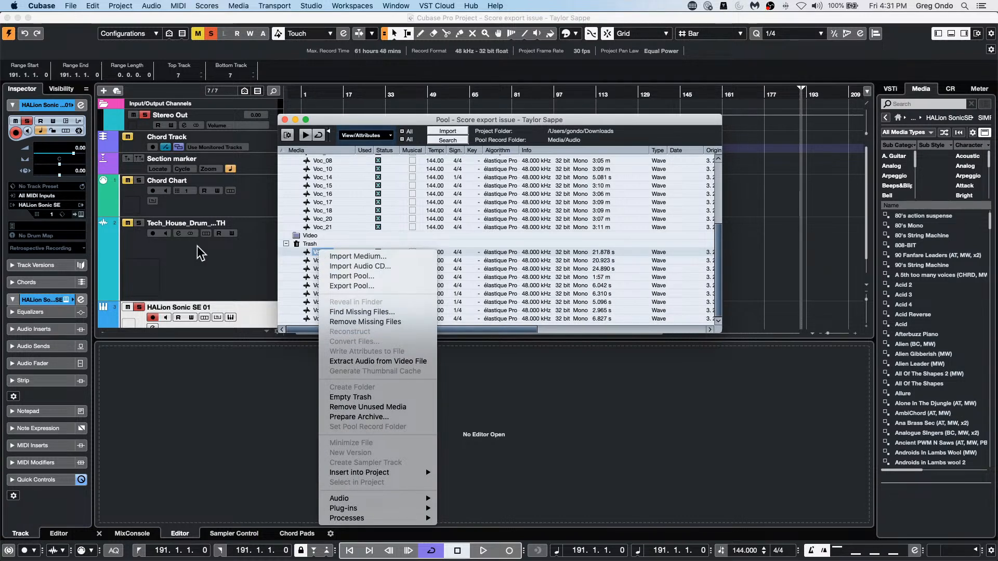
{"action": "left_click", "coordinate": [264, 268]}
Step: Reselect all the trashed Voc clips and try to drag them to the Audio folder and the project
{"action": "left_click", "coordinate": [318, 317], "text": "shift"}
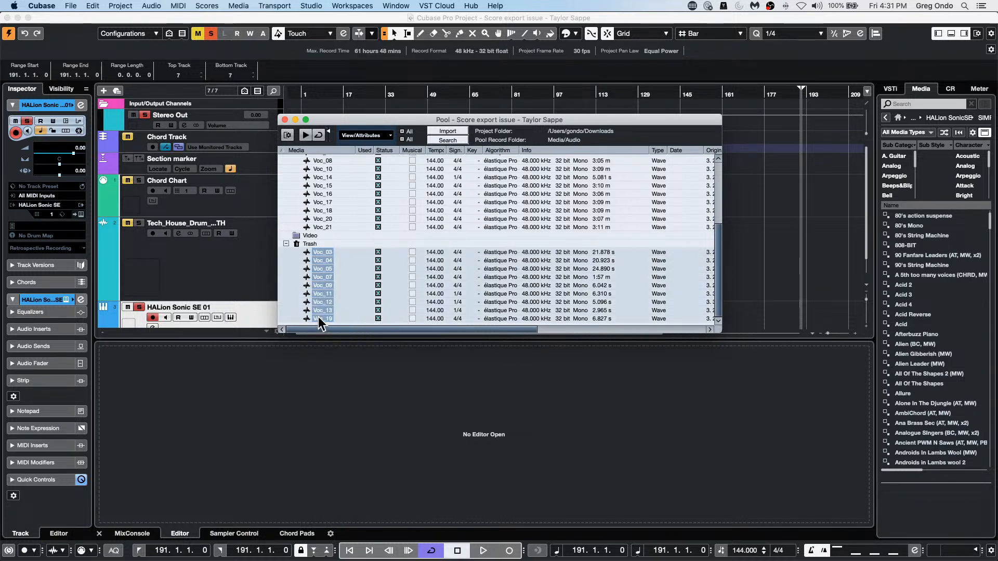
{"action": "left_click_drag", "start_coordinate": [318, 316], "coordinate": [322, 203]}
{"action": "left_click_drag", "start_coordinate": [313, 251], "coordinate": [663, 247]}
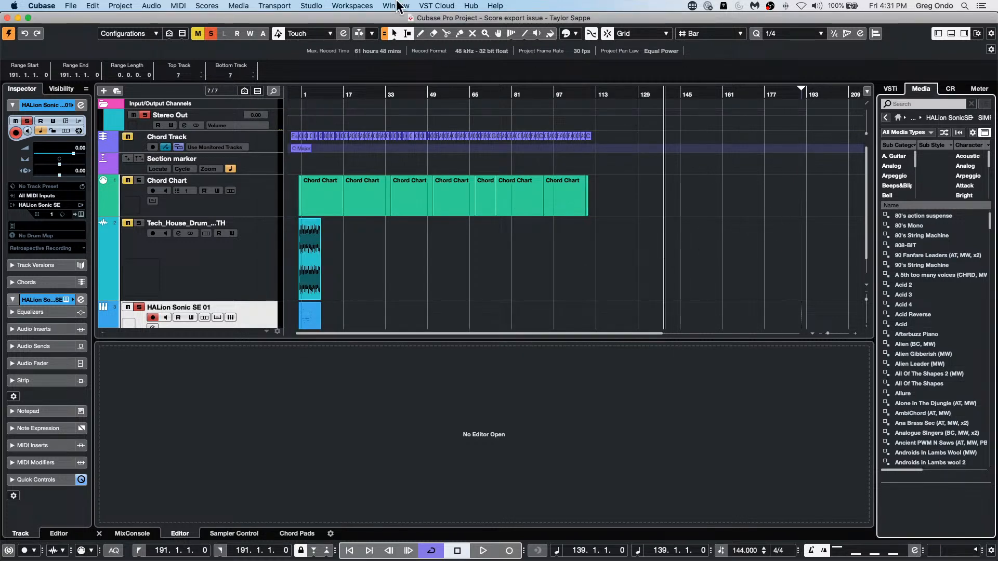
Step: Reopen the Pool, place it clear of the arrangement, compare its Audio and Trash folders, and review the commands for Voc_20
{"action": "left_click", "coordinate": [213, 7]}
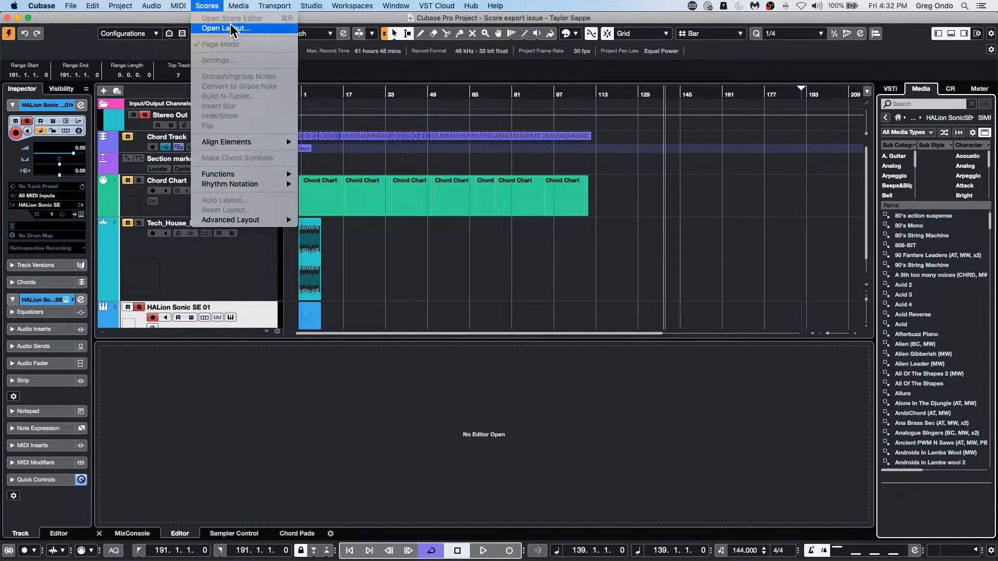
{"action": "left_click", "coordinate": [248, 19]}
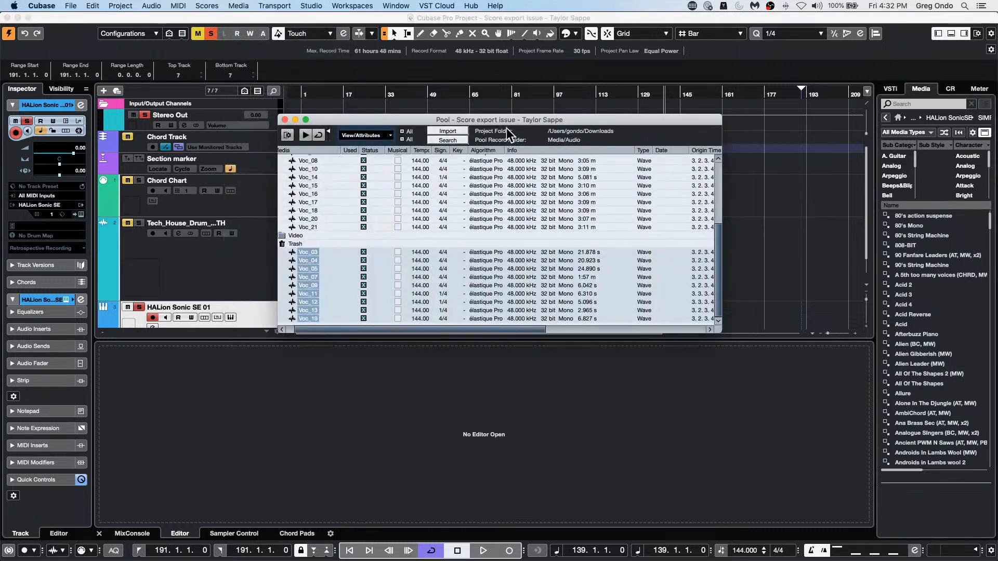
{"action": "left_click_drag", "start_coordinate": [415, 120], "coordinate": [713, 181]}
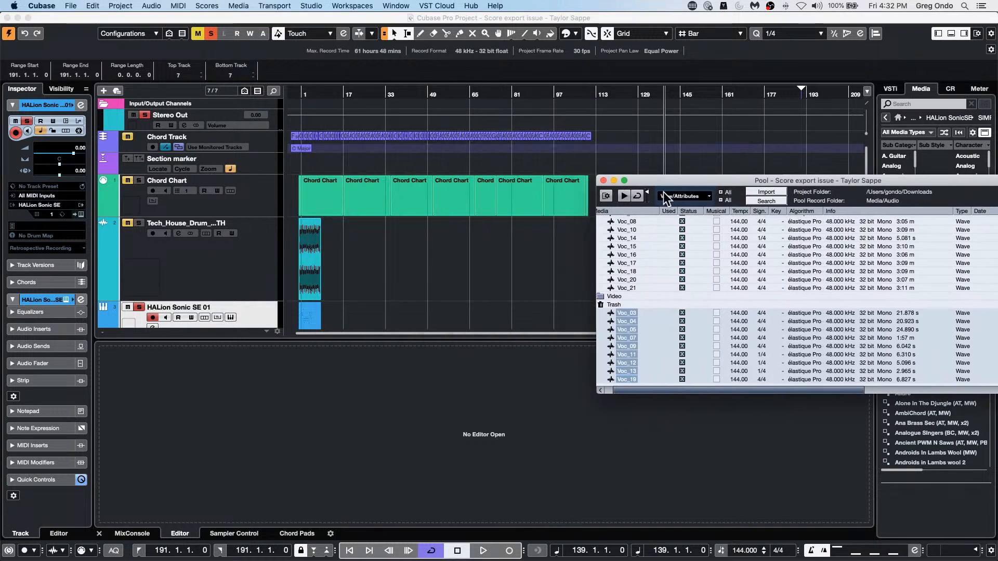
{"action": "scroll", "coordinate": [644, 257], "scroll_direction": "up", "scroll_amount": 5}
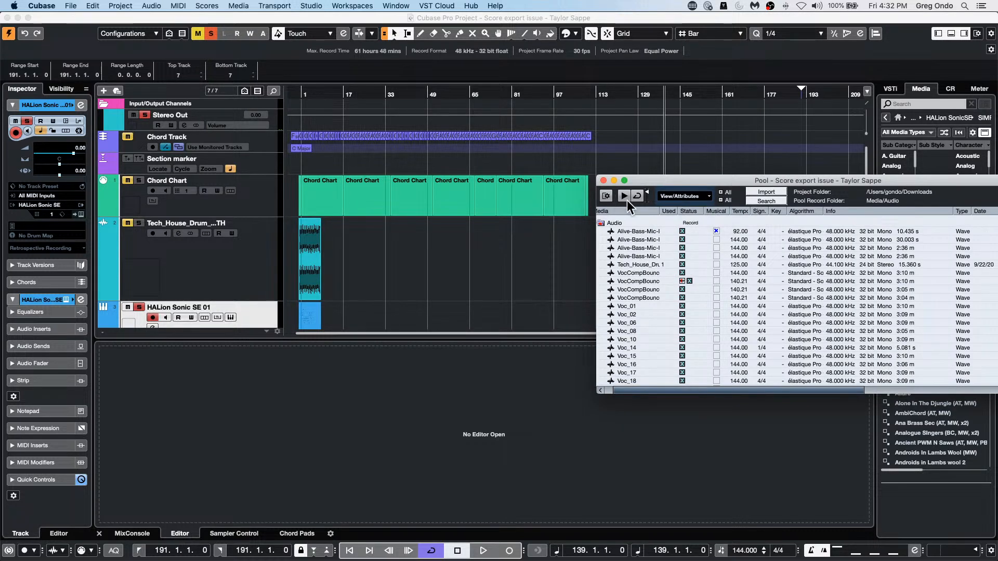
{"action": "scroll", "coordinate": [625, 232], "scroll_direction": "down", "scroll_amount": 5}
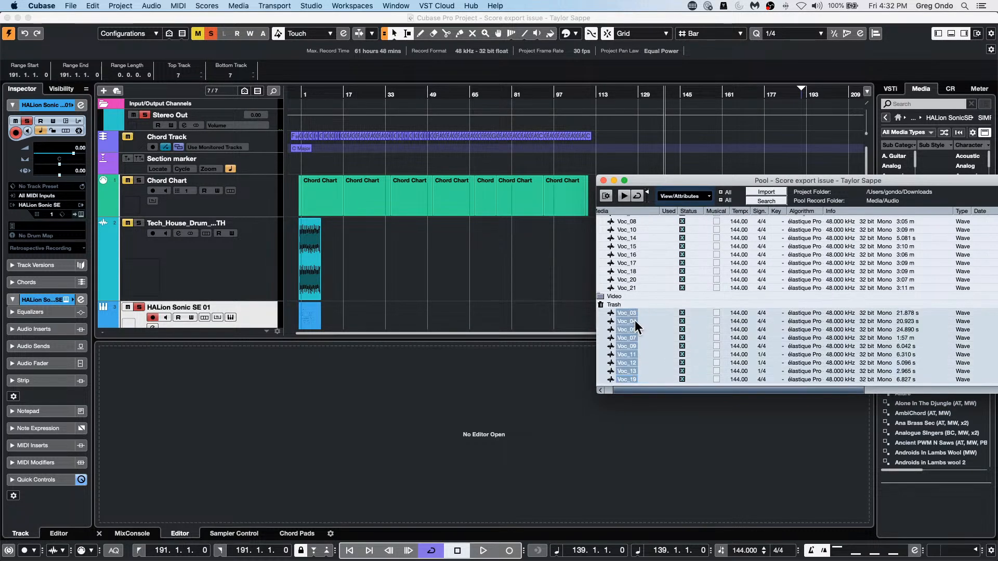
{"action": "left_click", "coordinate": [625, 276]}
{"action": "right_click", "coordinate": [625, 276]}
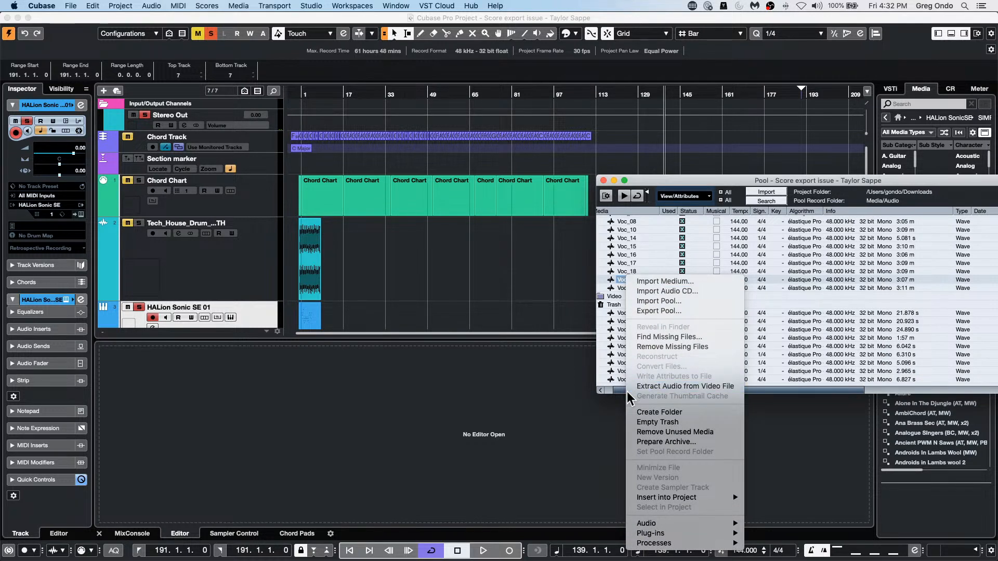
{"action": "left_click", "coordinate": [537, 313]}
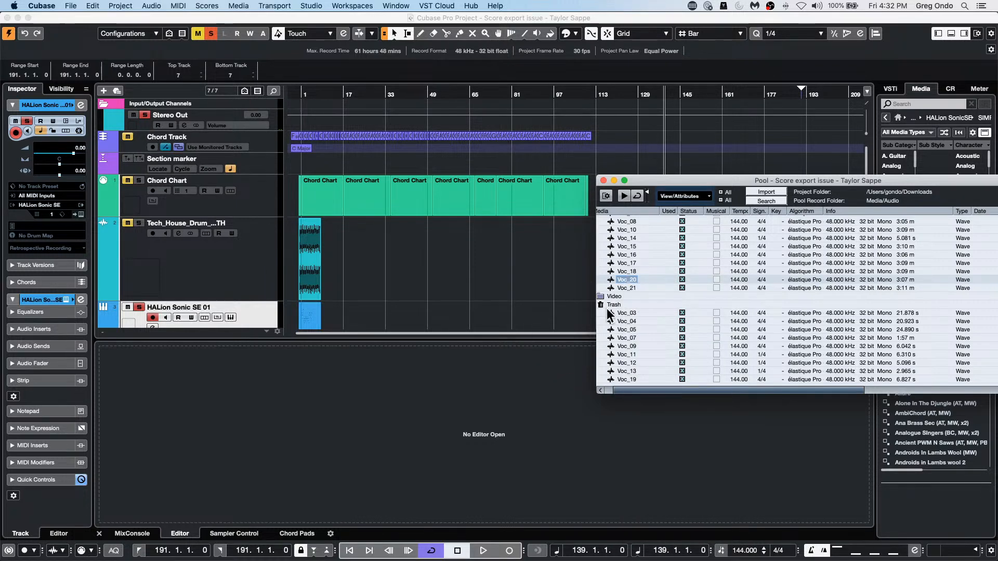
Step: Try to place the trashed Voc_03 clip from the Pool into the project around bar 34
{"action": "left_click", "coordinate": [624, 311]}
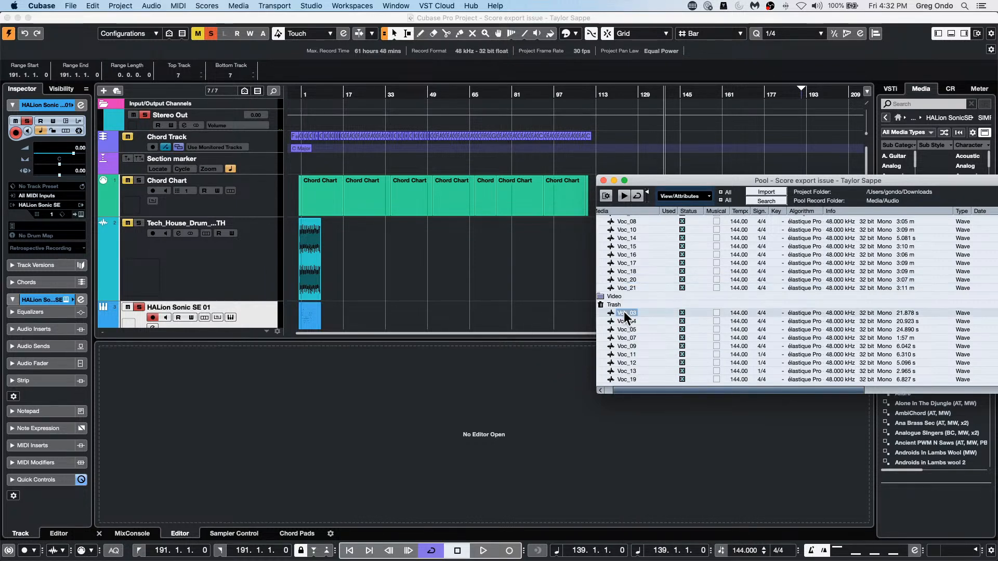
{"action": "key", "text": "super+p"}
{"action": "left_click", "coordinate": [388, 276]}
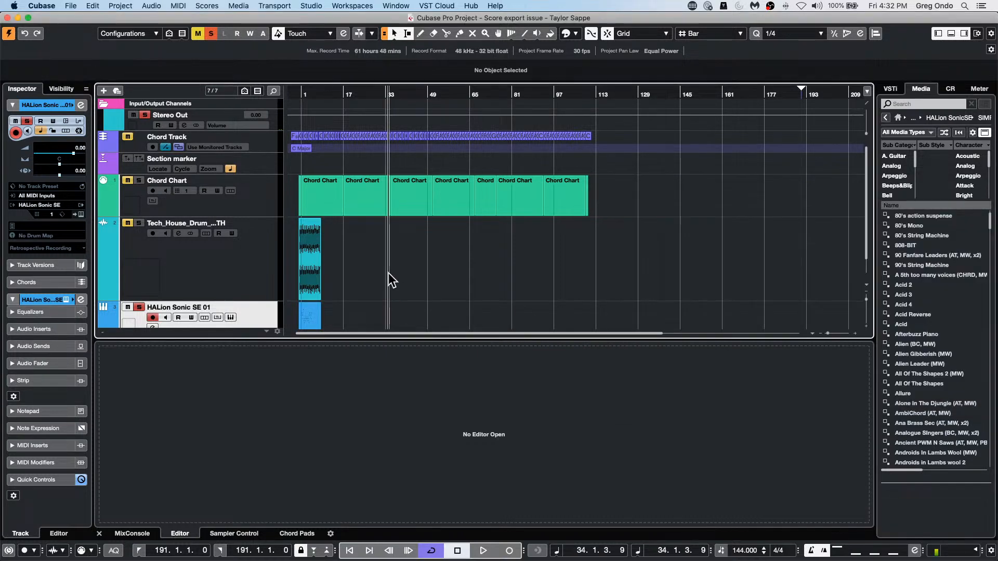
Step: Reopen the Pool and move its window over the lower part of the track list to view the trashed clips
{"action": "left_click", "coordinate": [206, 6]}
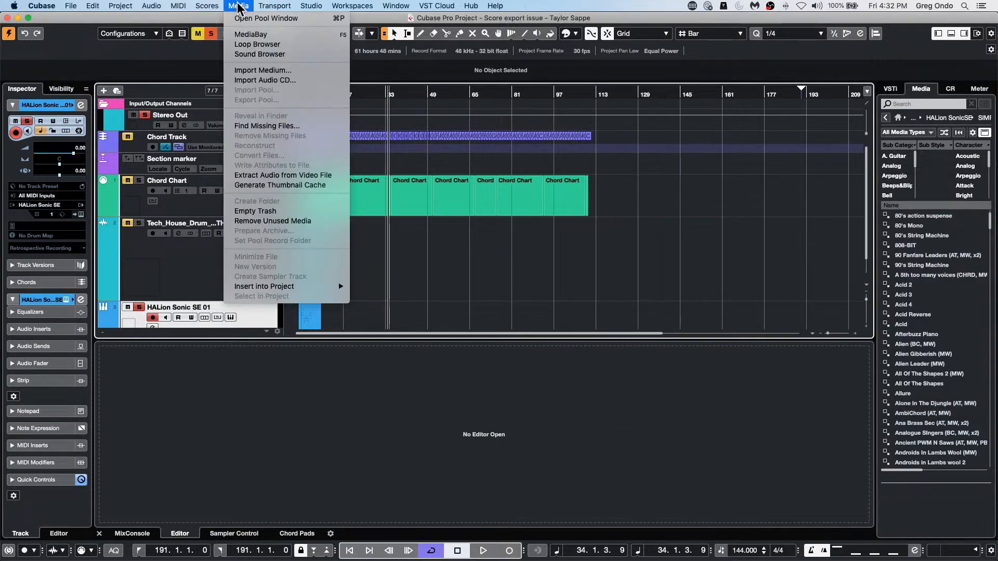
{"action": "left_click", "coordinate": [243, 18]}
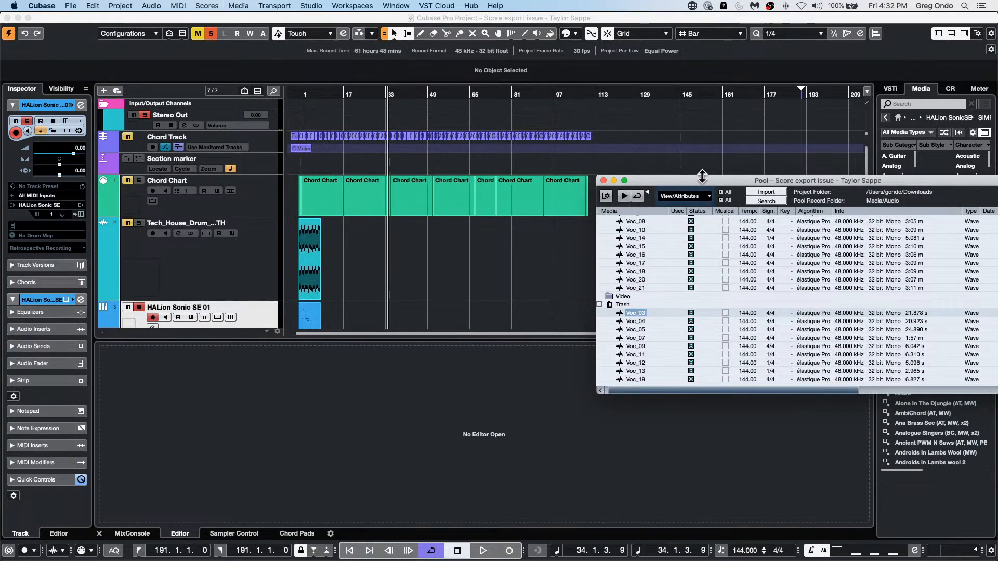
{"action": "left_click_drag", "start_coordinate": [700, 179], "coordinate": [230, 257]}
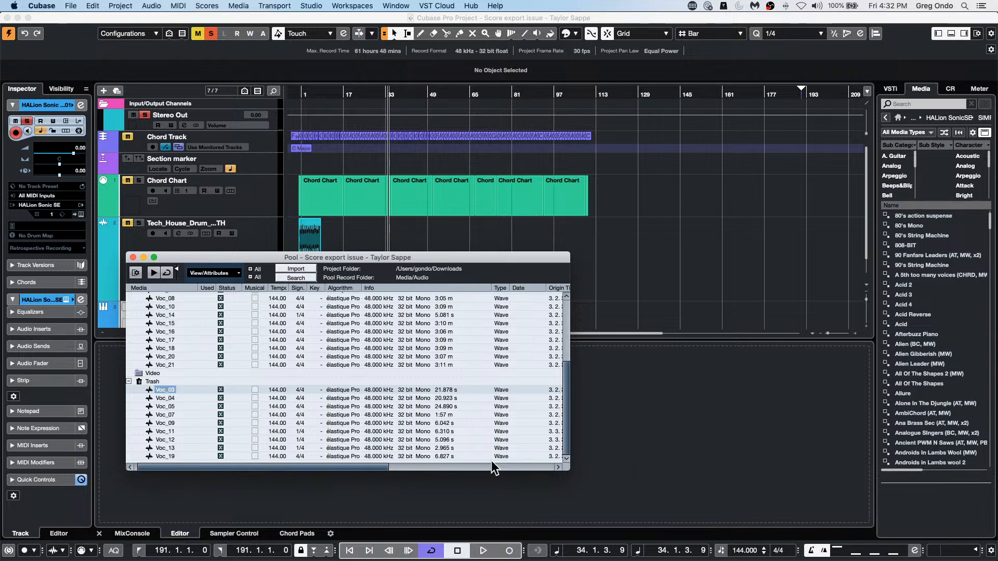
{"action": "left_click_drag", "start_coordinate": [383, 468], "coordinate": [158, 478]}
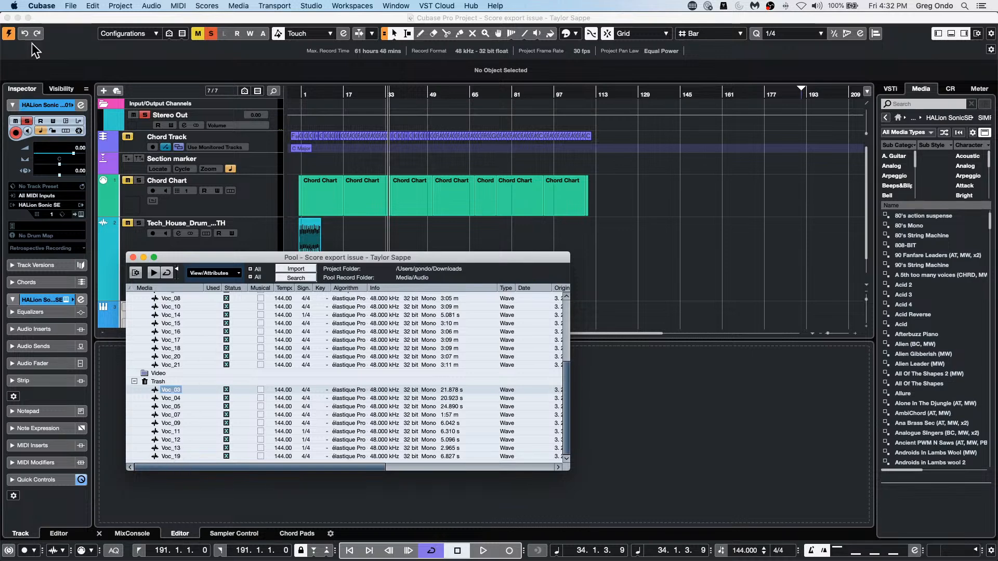
Step: Create a new empty project in the iufiufoiufioyg folder inside September 28 2021 and close the Pool window
{"action": "left_click", "coordinate": [71, 5]}
{"action": "left_click", "coordinate": [76, 17]}
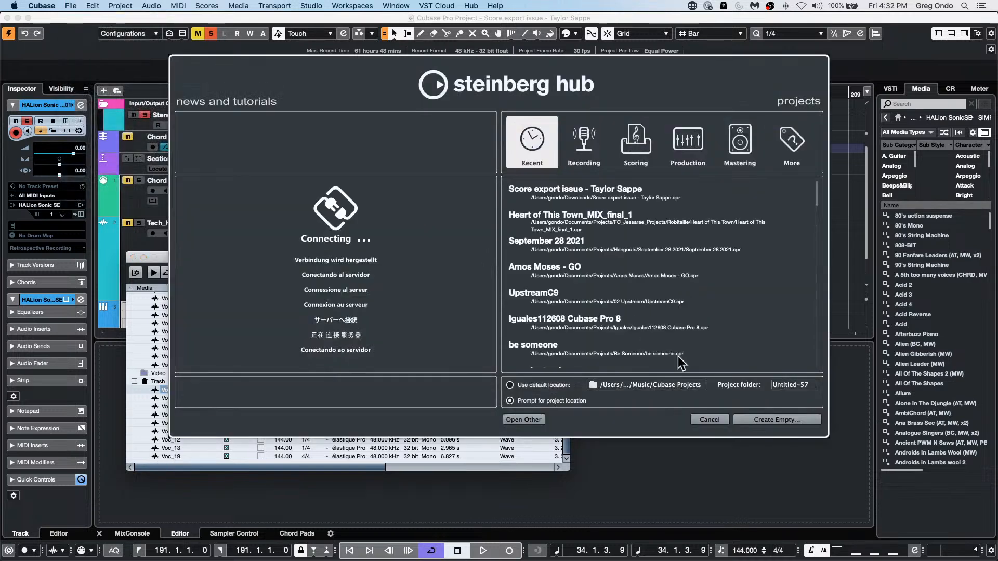
{"action": "left_click", "coordinate": [771, 424]}
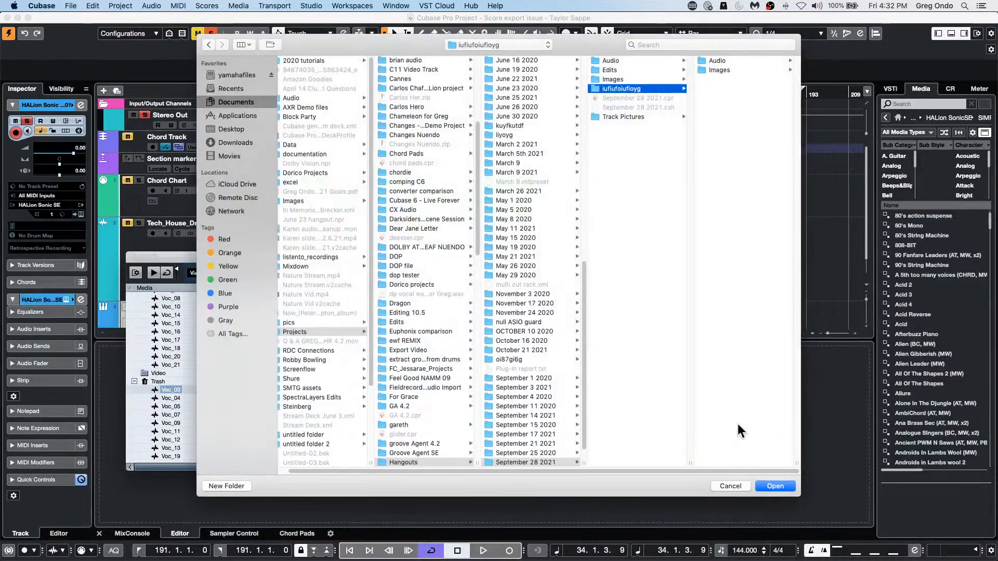
{"action": "left_click", "coordinate": [775, 486]}
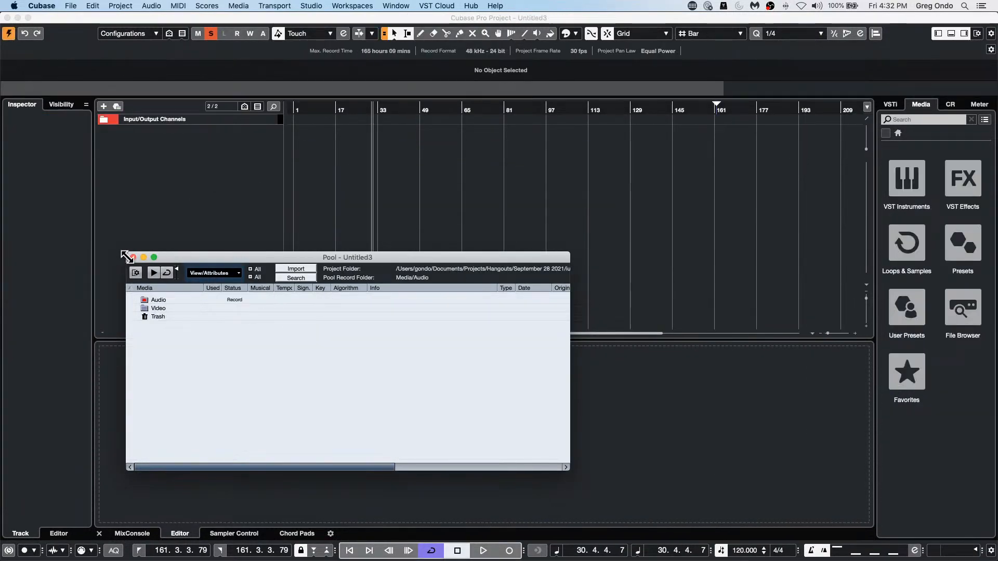
{"action": "left_click", "coordinate": [132, 257]}
Step: Add one stereo audio track named UNEMPTY FROM TRASH
{"action": "right_click", "coordinate": [179, 163]}
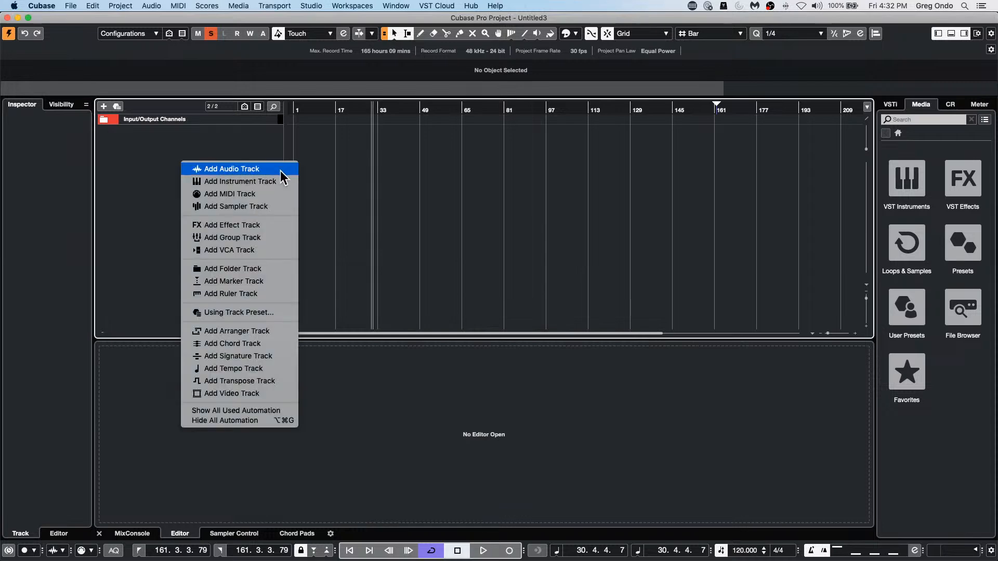
{"action": "left_click", "coordinate": [255, 167]}
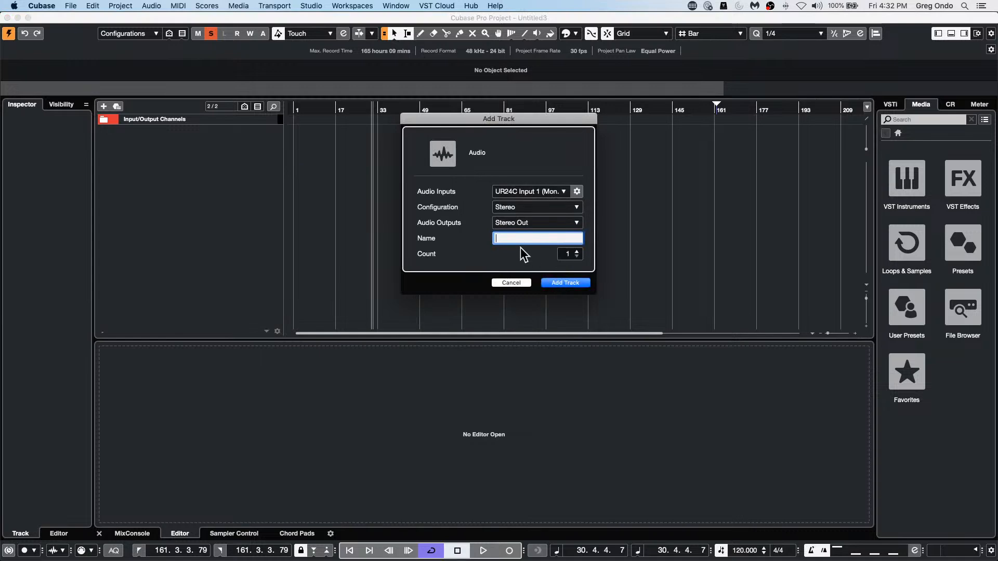
{"action": "type", "text": "UNEMP"}
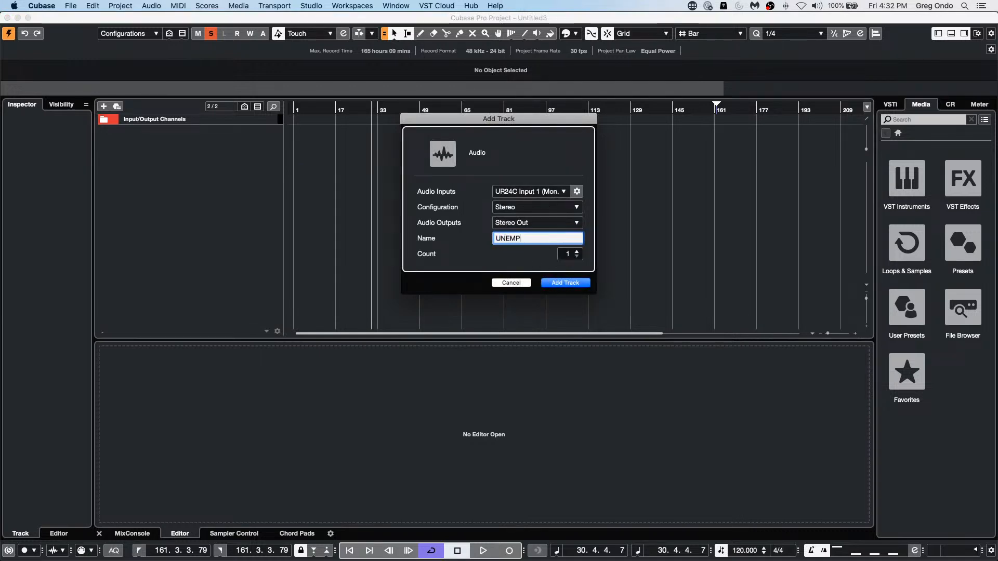
{"action": "type", "text": "TY FR"}
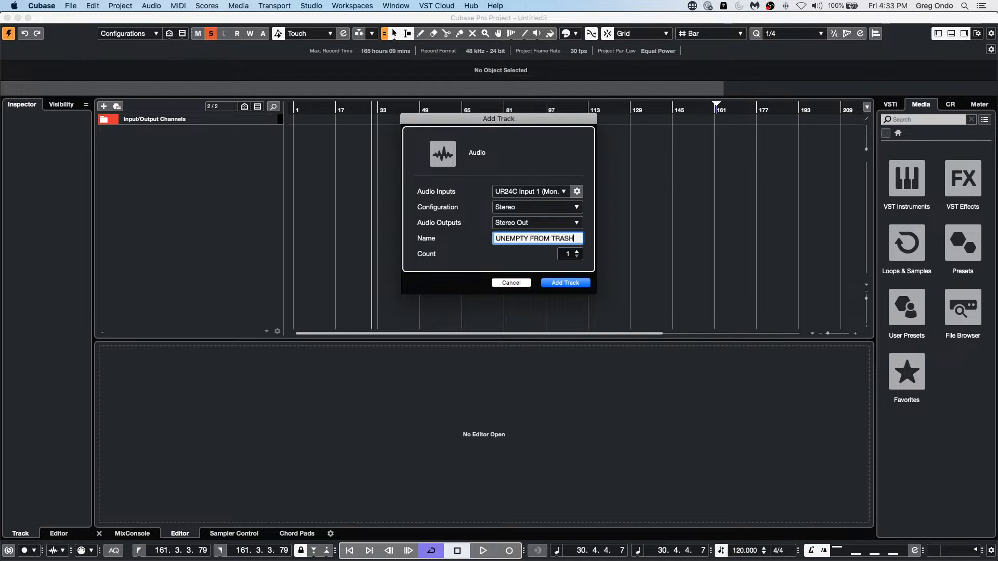
{"action": "type", "text": "OM TRASH"}
{"action": "key", "text": "Return"}
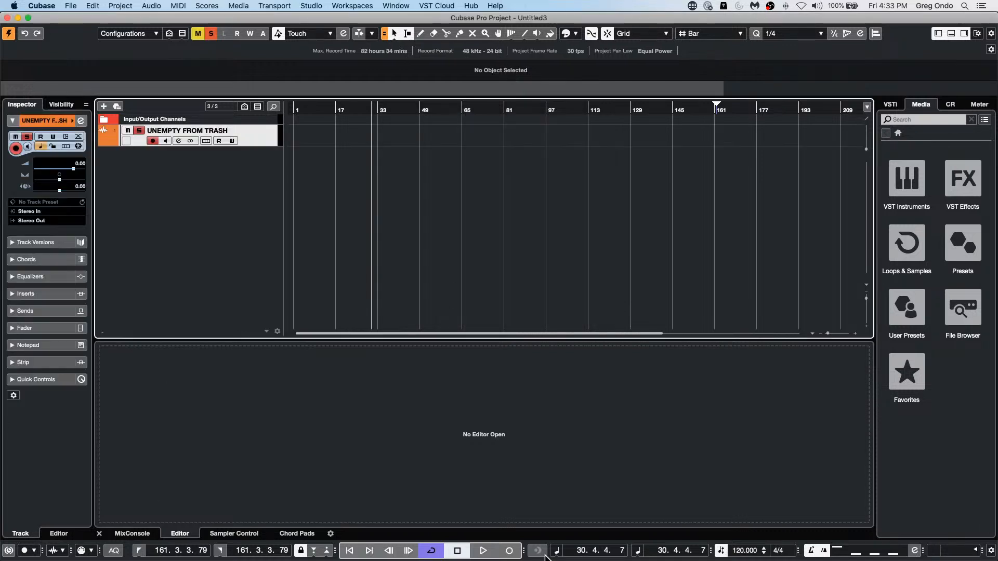
Step: Record a clip about four bars long on the UNEMPTY FROM TRASH track, starting around bar 31
{"action": "left_click", "coordinate": [509, 550]}
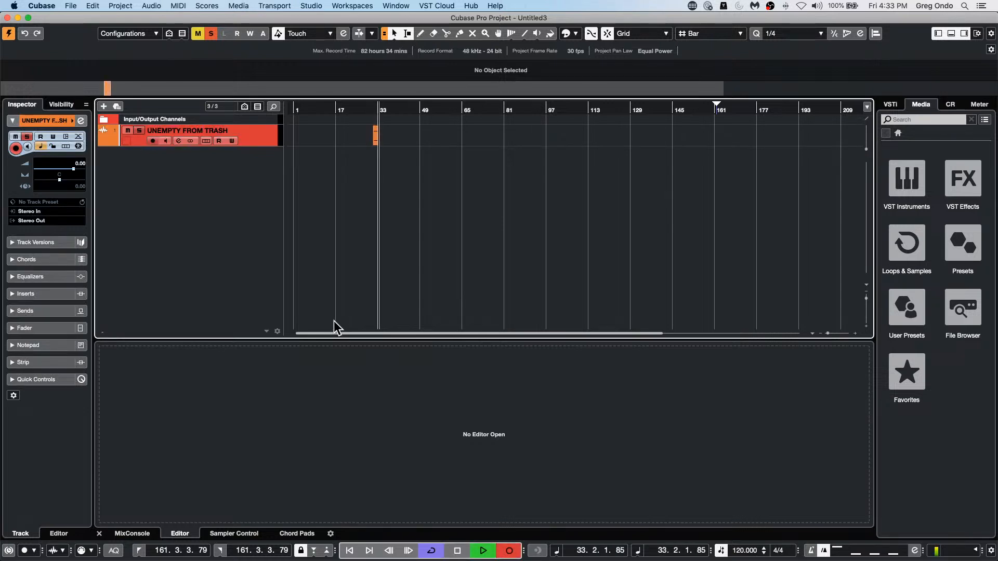
{"action": "scroll", "coordinate": [333, 321], "scroll_direction": "up", "scroll_amount": 8}
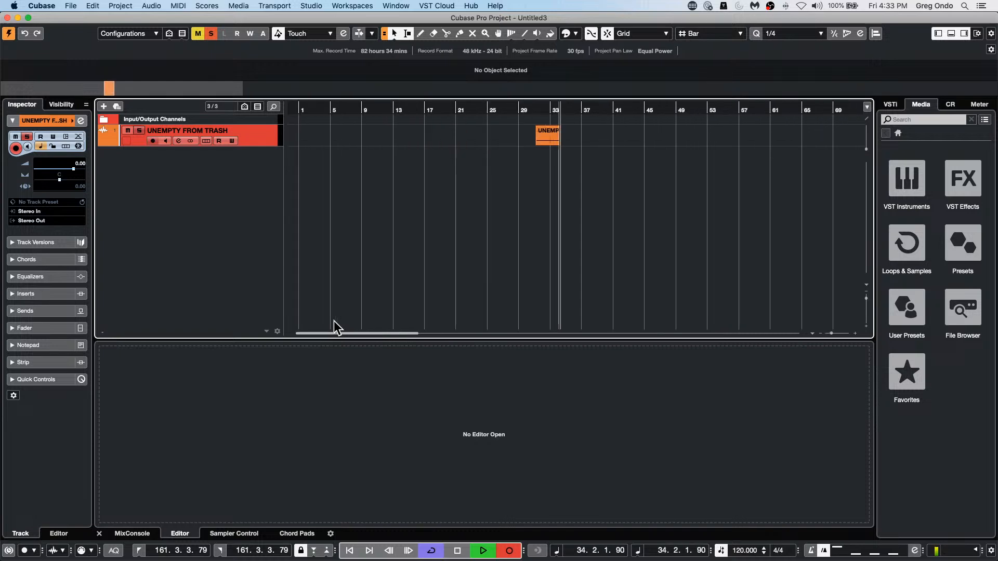
{"action": "key", "text": "h"}
{"action": "key", "text": "h"}
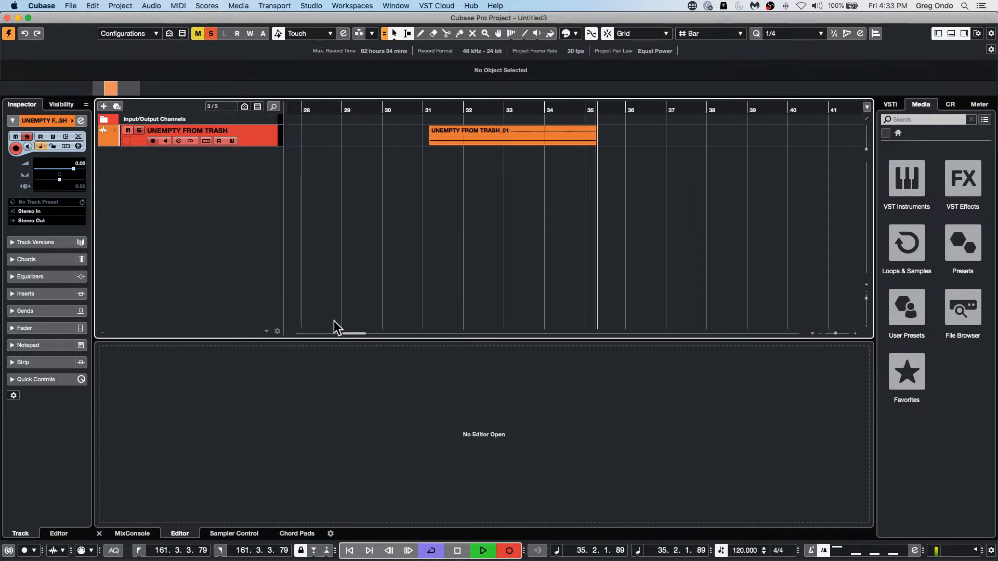
{"action": "key", "text": "space"}
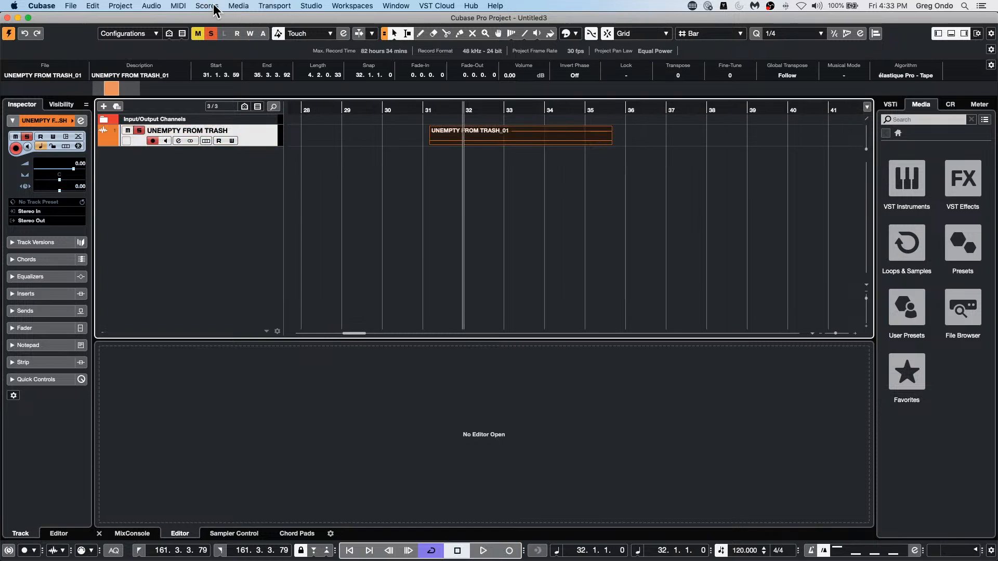
Step: Open the Pool and expand its Audio folder to check the new recording
{"action": "left_click", "coordinate": [261, 10]}
{"action": "left_click", "coordinate": [252, 19]}
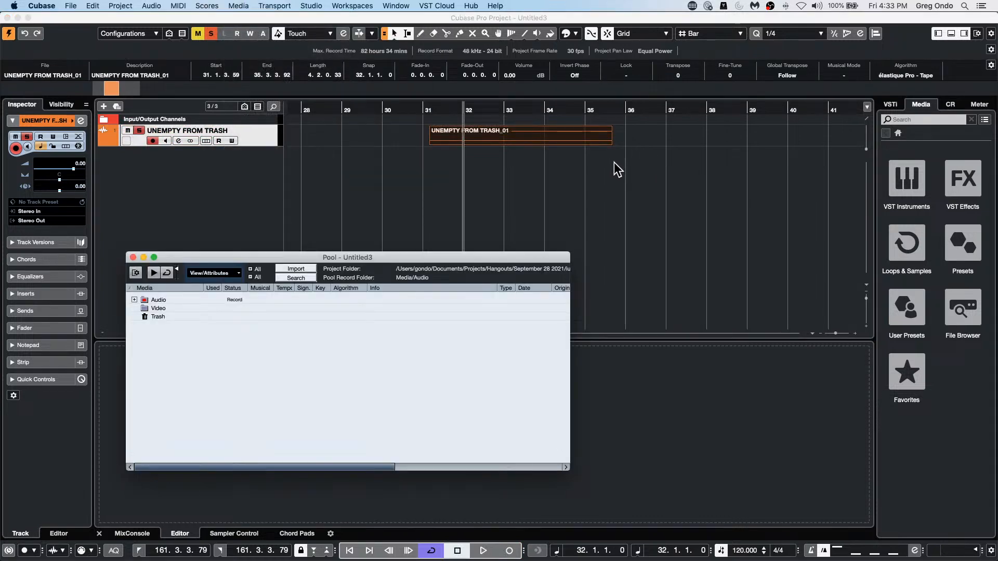
{"action": "left_click", "coordinate": [134, 299]}
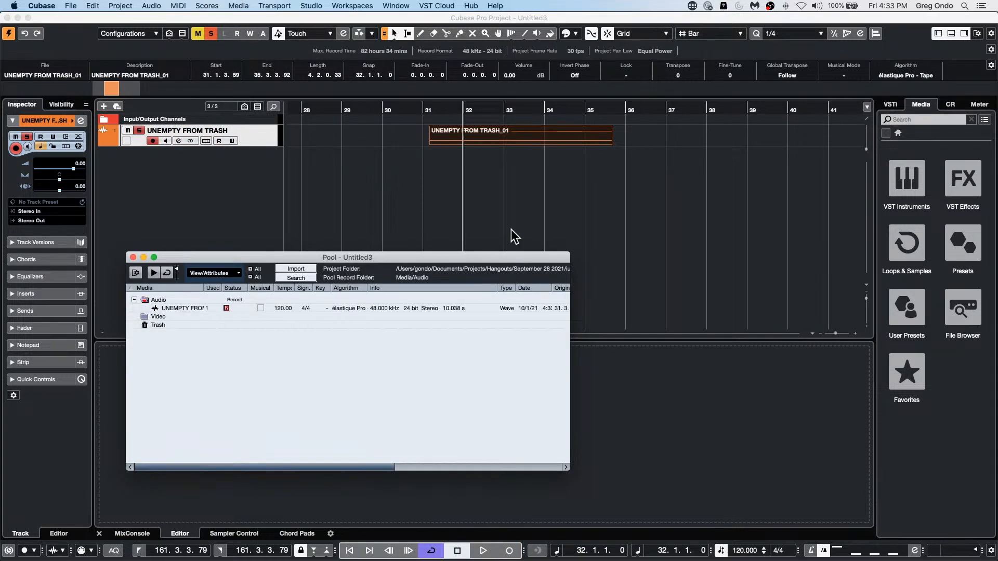
Step: Erase the recorded clip from the UNEMPTY FROM TRASH track with the Erase tool
{"action": "right_click", "coordinate": [480, 181]}
{"action": "left_click", "coordinate": [517, 185]}
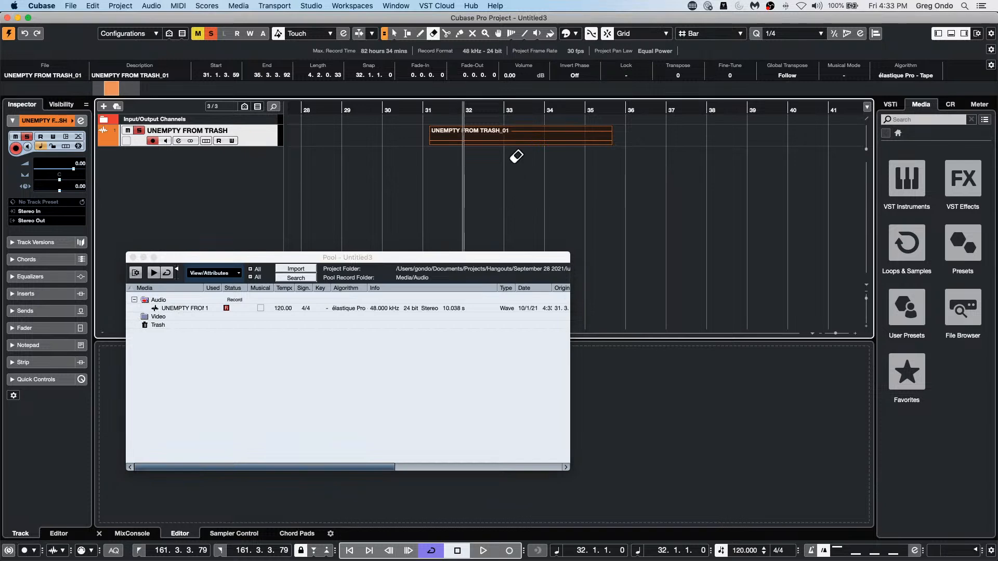
{"action": "left_click", "coordinate": [516, 134]}
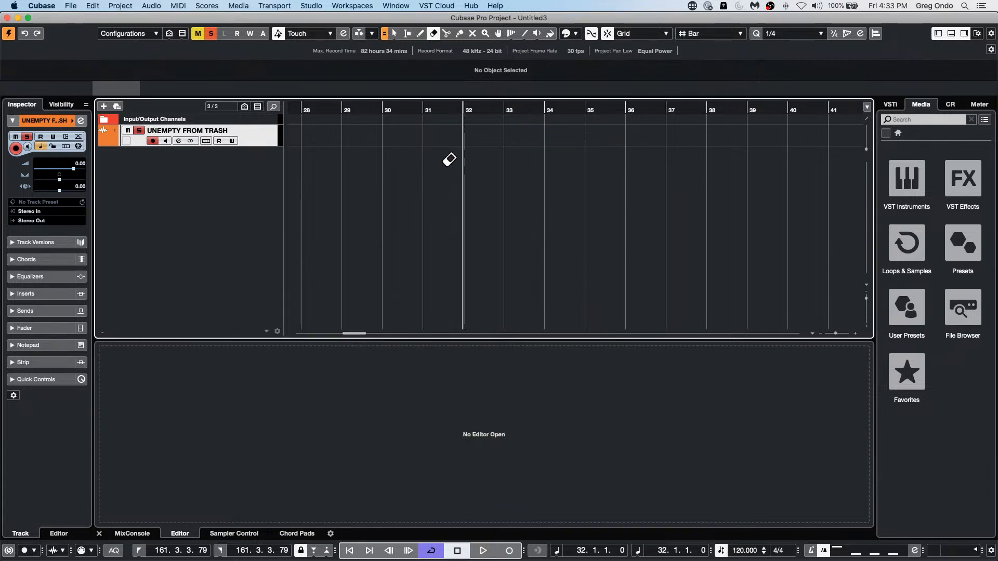
Step: Reopen the Pool, expand its Trash folder, and try to bring the trashed recording back onto the track around bar 26
{"action": "left_click", "coordinate": [277, 6]}
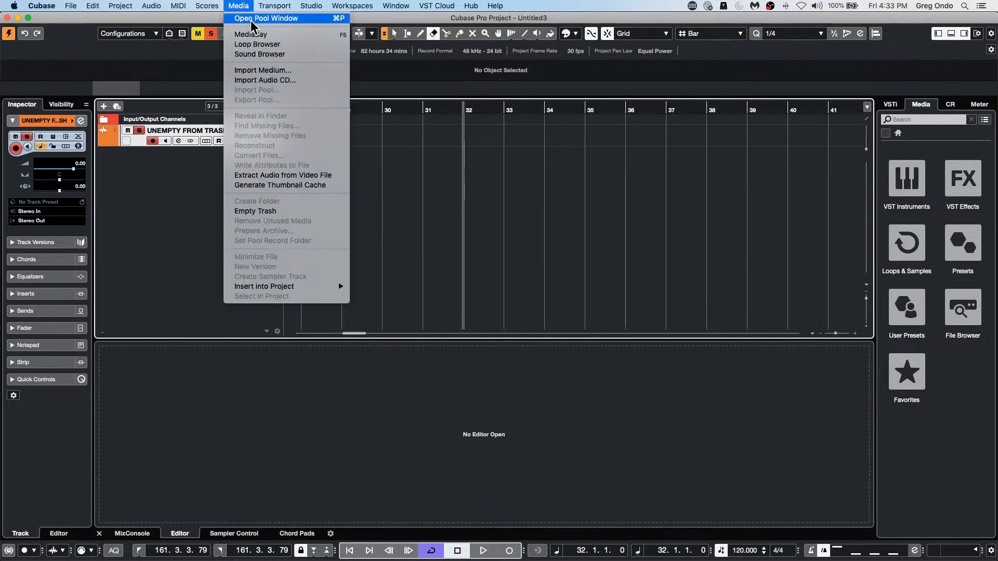
{"action": "left_click", "coordinate": [251, 21]}
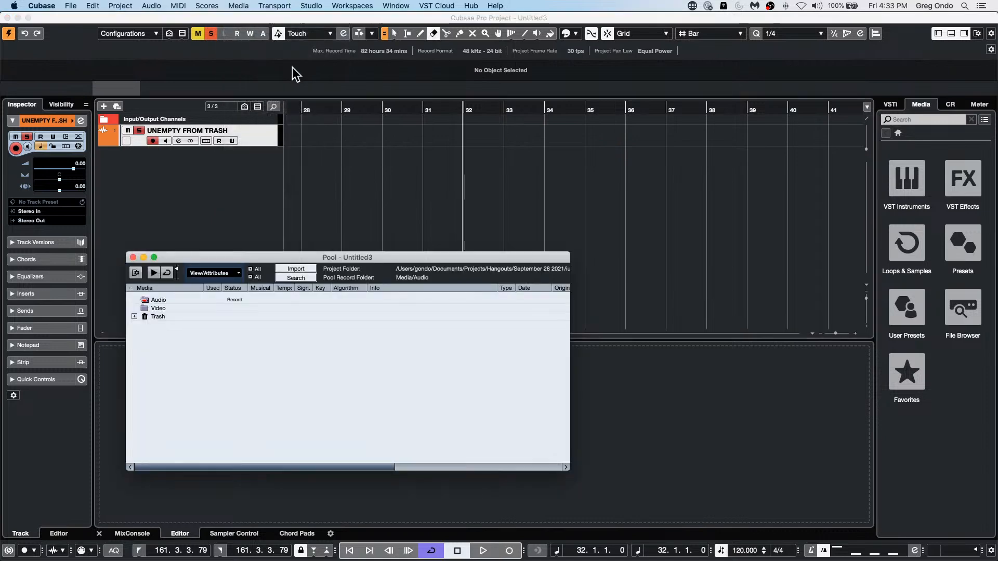
{"action": "left_click", "coordinate": [134, 316]}
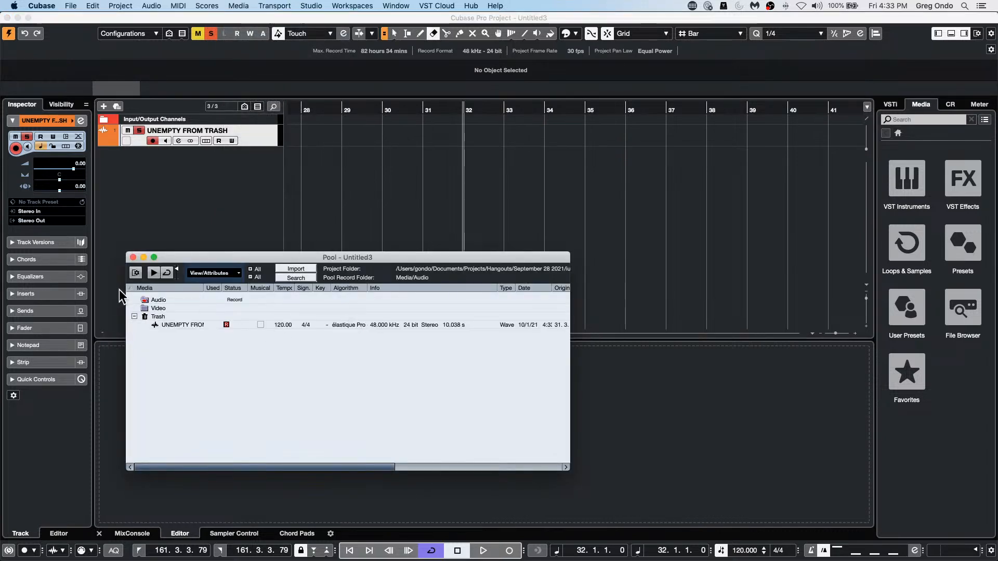
{"action": "left_click_drag", "start_coordinate": [191, 324], "coordinate": [329, 127]}
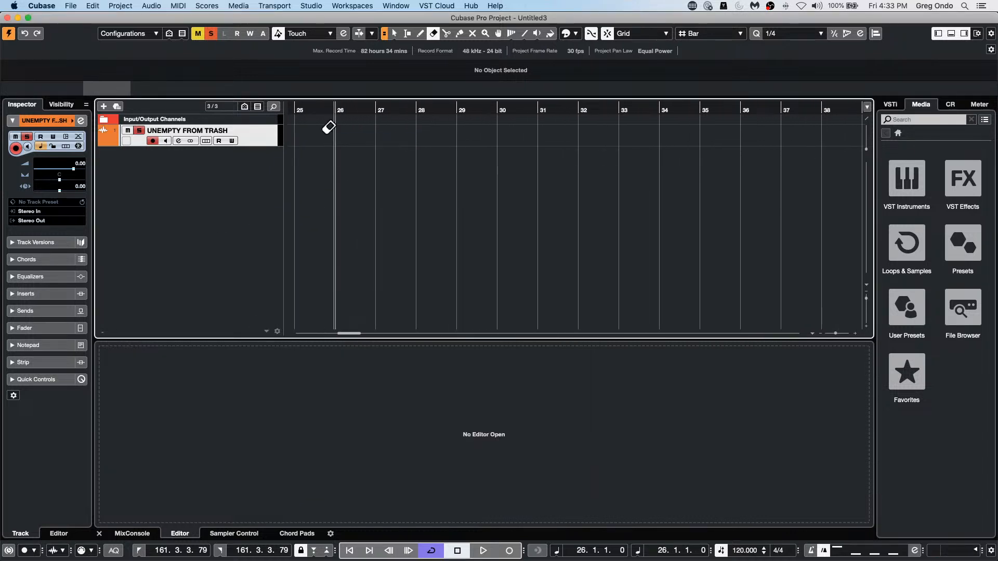
Step: Reopen the Pool and check the trashed recording's context options for a way to insert it into the project
{"action": "left_click", "coordinate": [244, 6]}
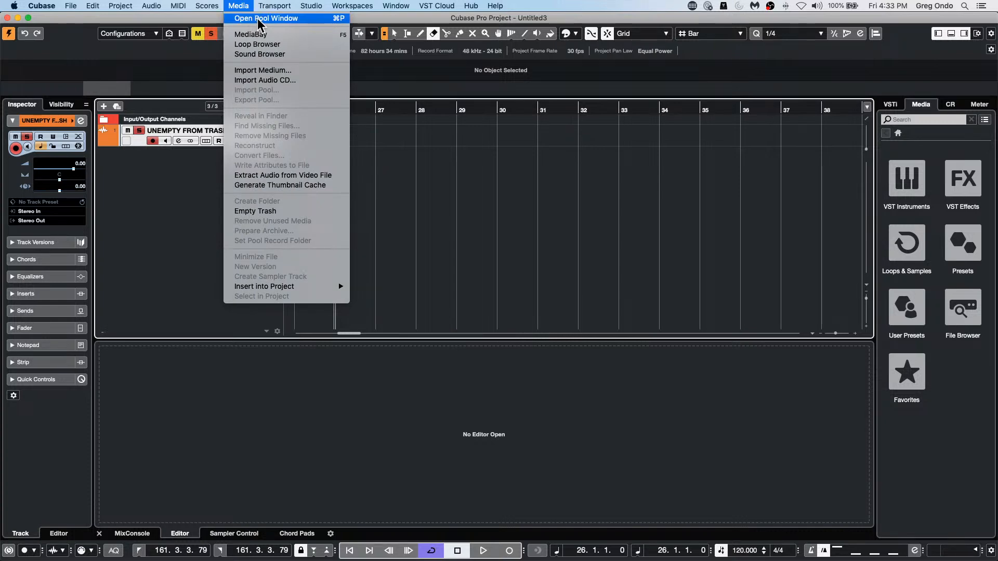
{"action": "left_click", "coordinate": [258, 20]}
{"action": "right_click", "coordinate": [488, 281]}
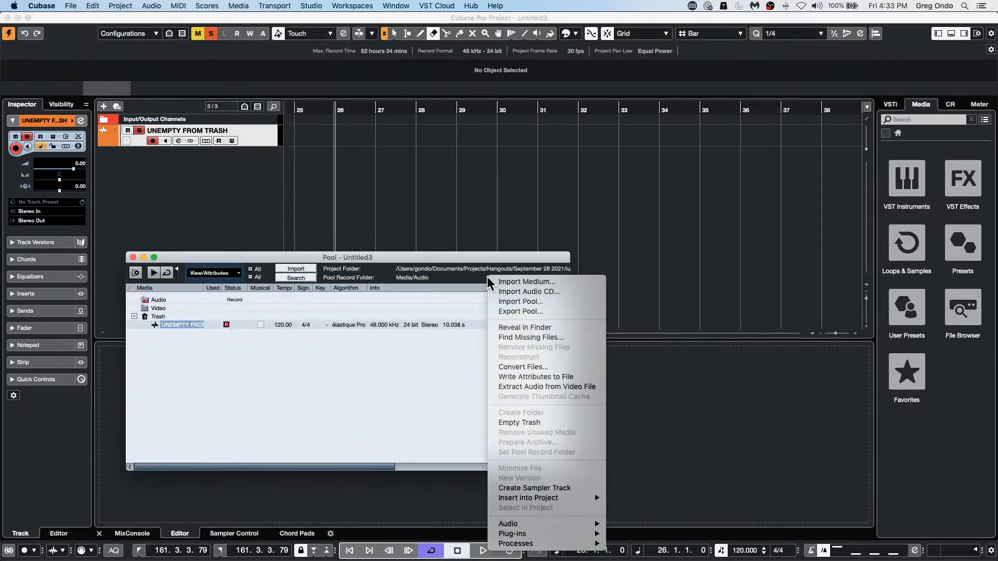
{"action": "left_click", "coordinate": [324, 340]}
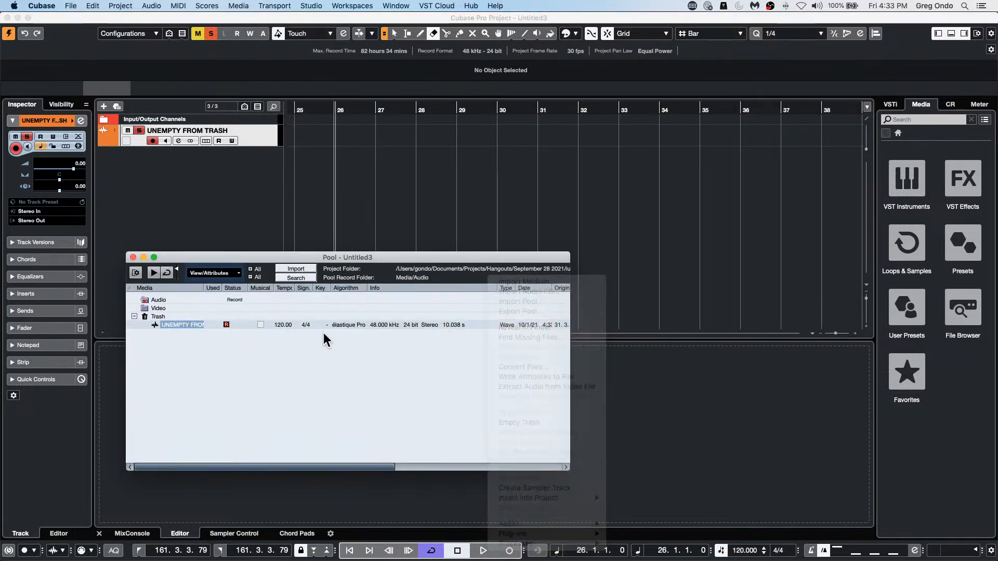
{"action": "right_click", "coordinate": [179, 323]}
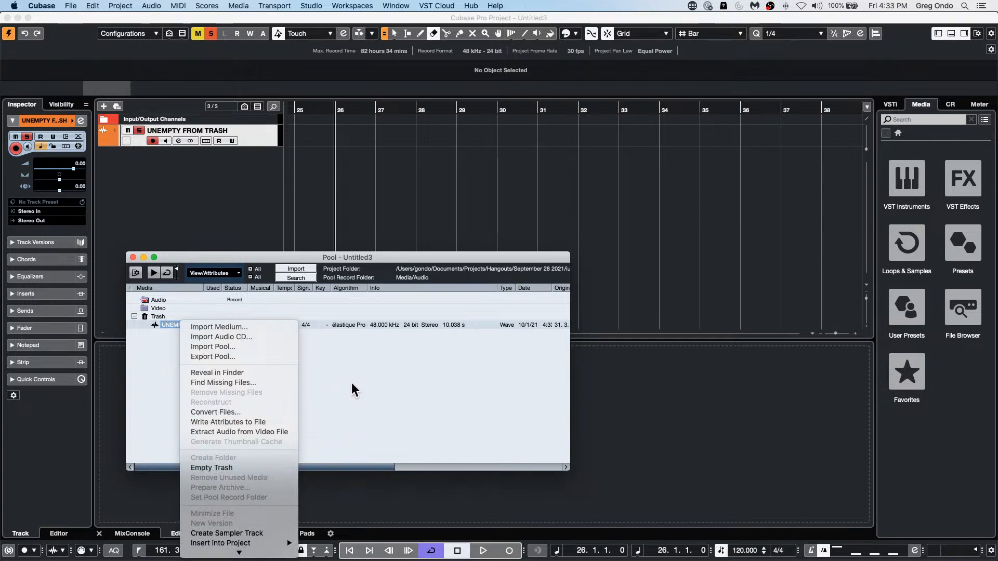
{"action": "mouse_move", "coordinate": [227, 560]}
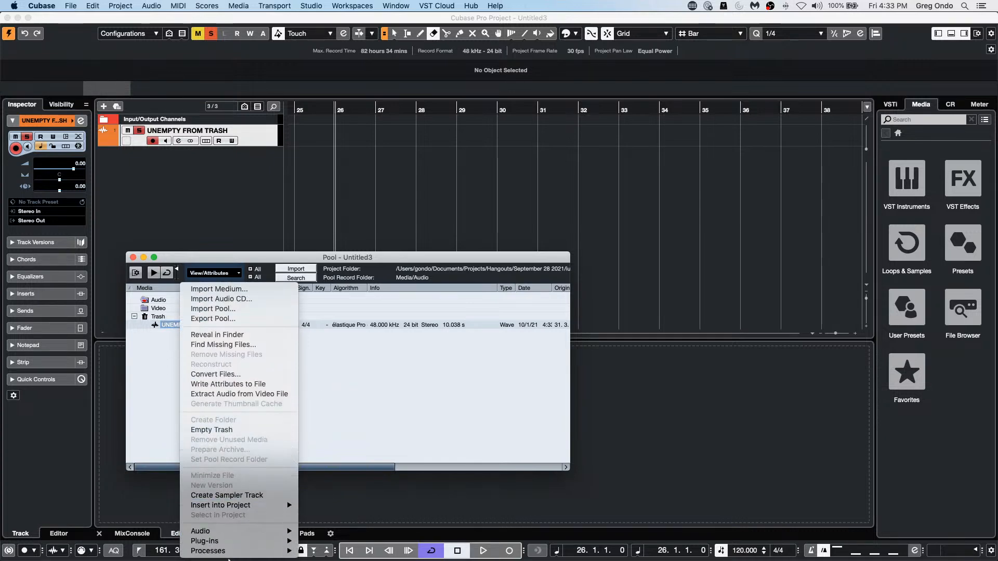
{"action": "mouse_move", "coordinate": [269, 507]}
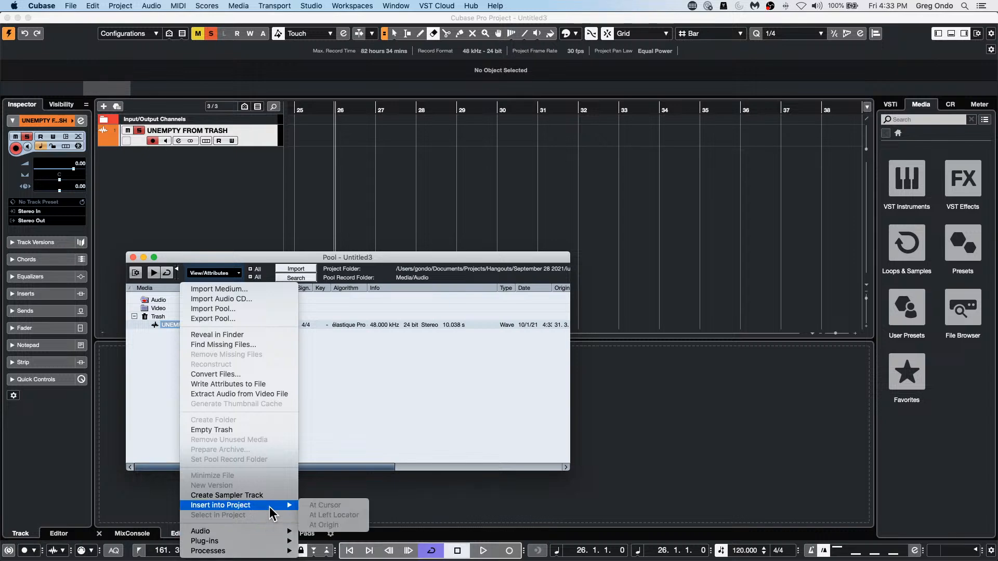
{"action": "left_click", "coordinate": [399, 381]}
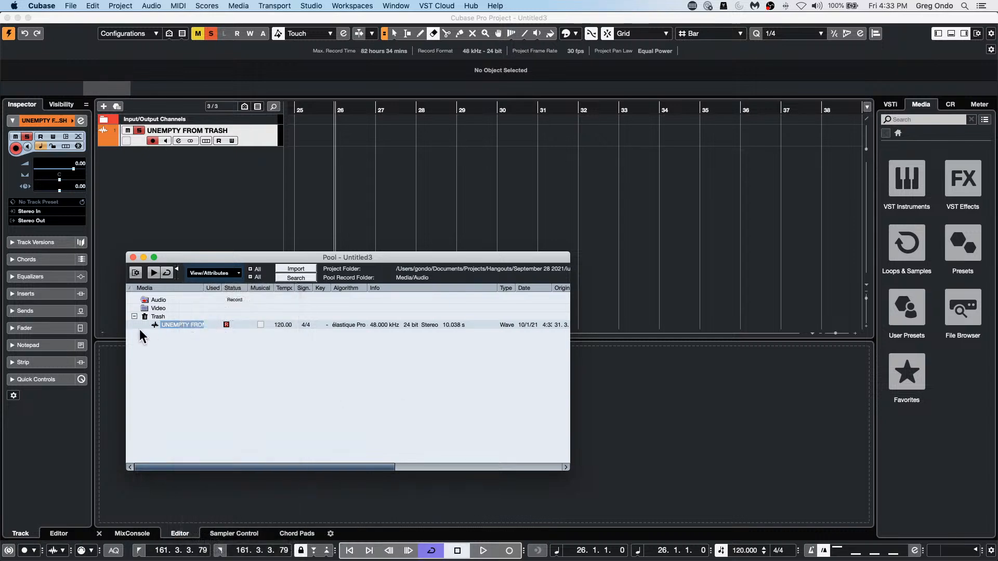
Step: Move the trashed UNEMPTY FROM TRASH recording from the Pool's Trash folder back into the Audio folder
{"action": "left_click", "coordinate": [191, 343]}
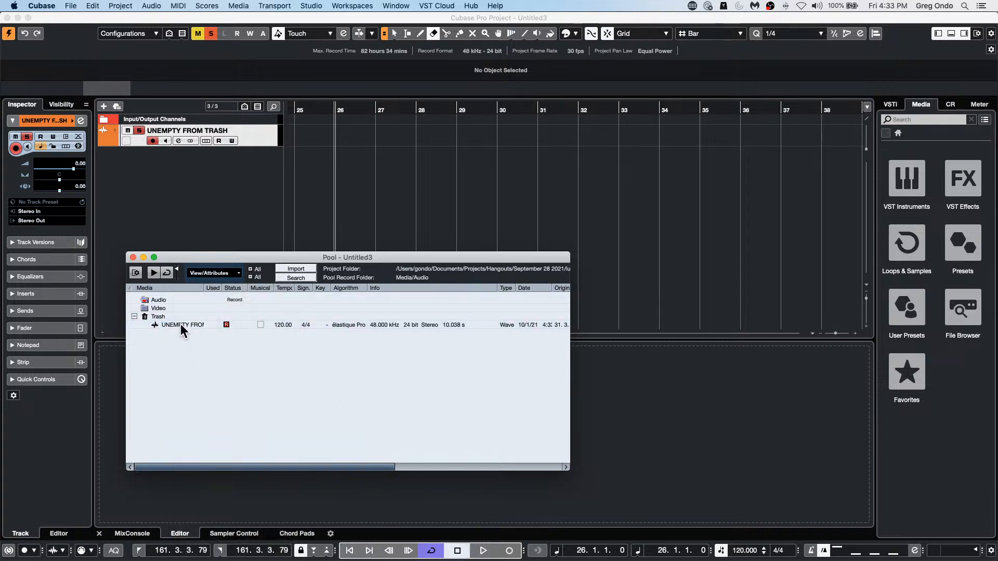
{"action": "left_click", "coordinate": [180, 324]}
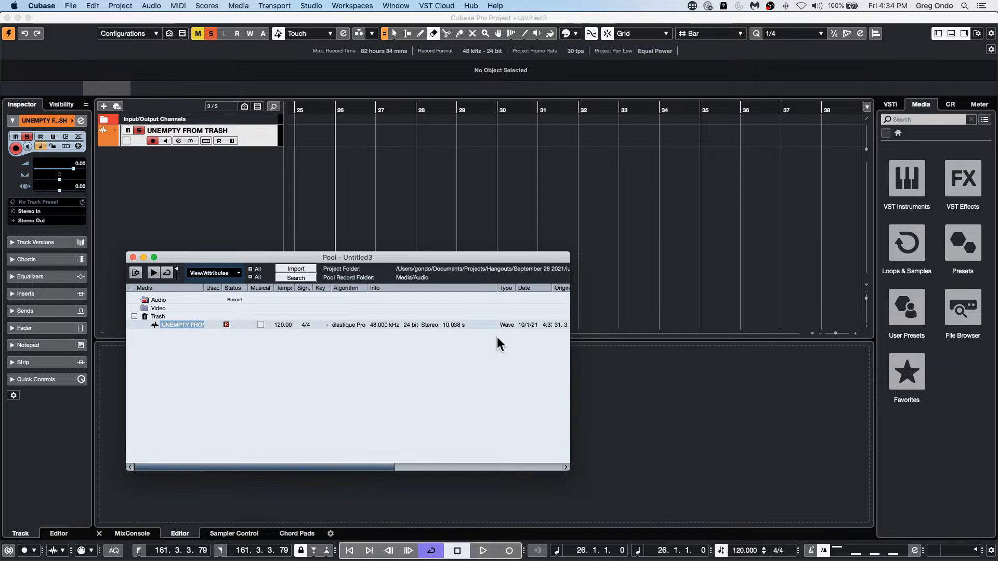
{"action": "left_click_drag", "start_coordinate": [161, 325], "coordinate": [157, 301]}
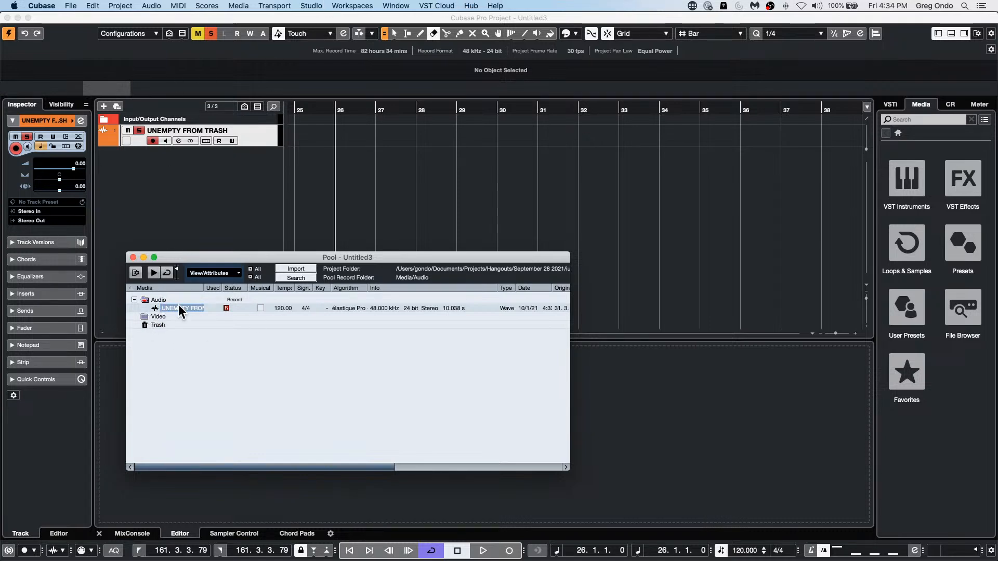
Step: Close the Untitled3 project without saving it and delete its newly recorded files
{"action": "left_click", "coordinate": [394, 6]}
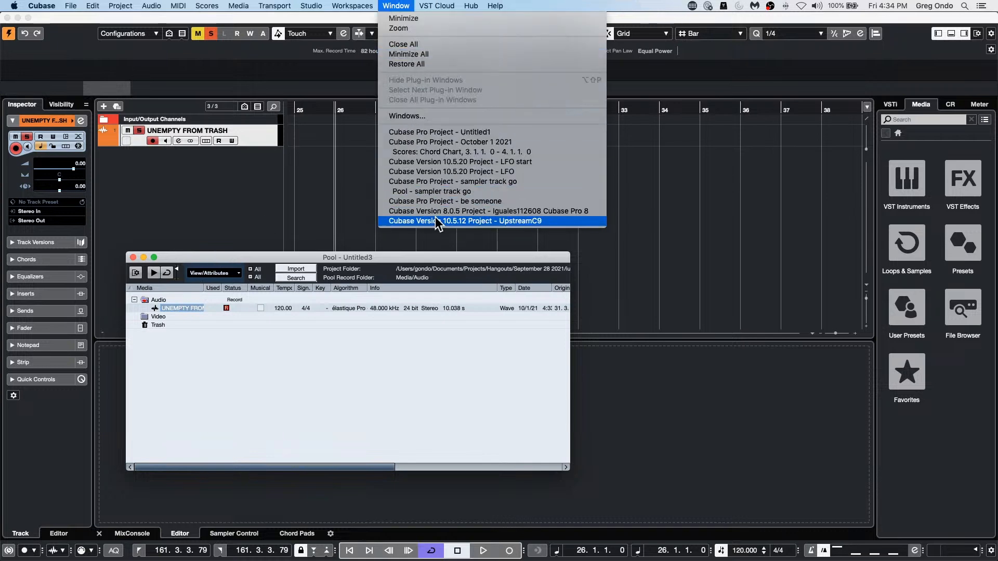
{"action": "left_click", "coordinate": [437, 221]}
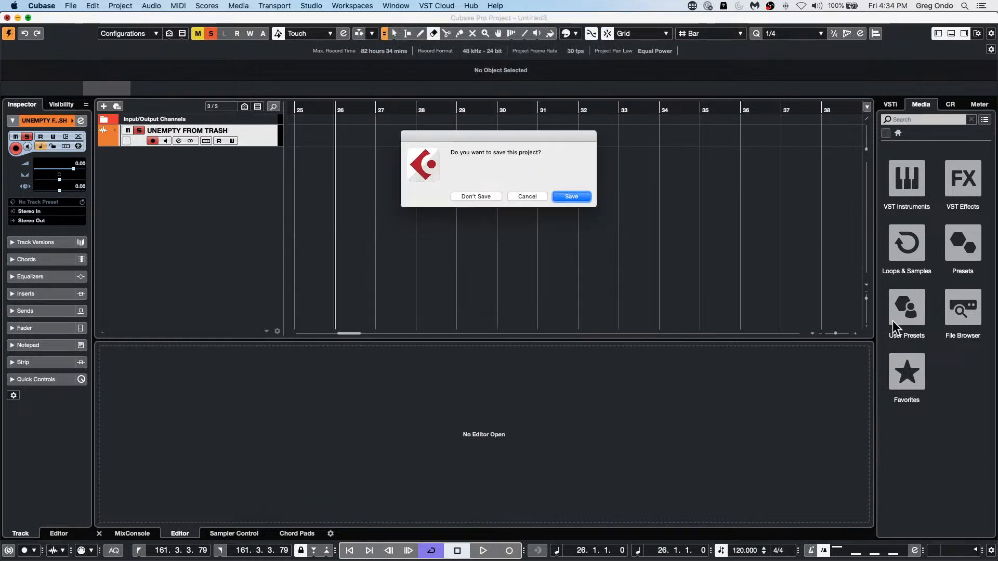
{"action": "left_click", "coordinate": [476, 197]}
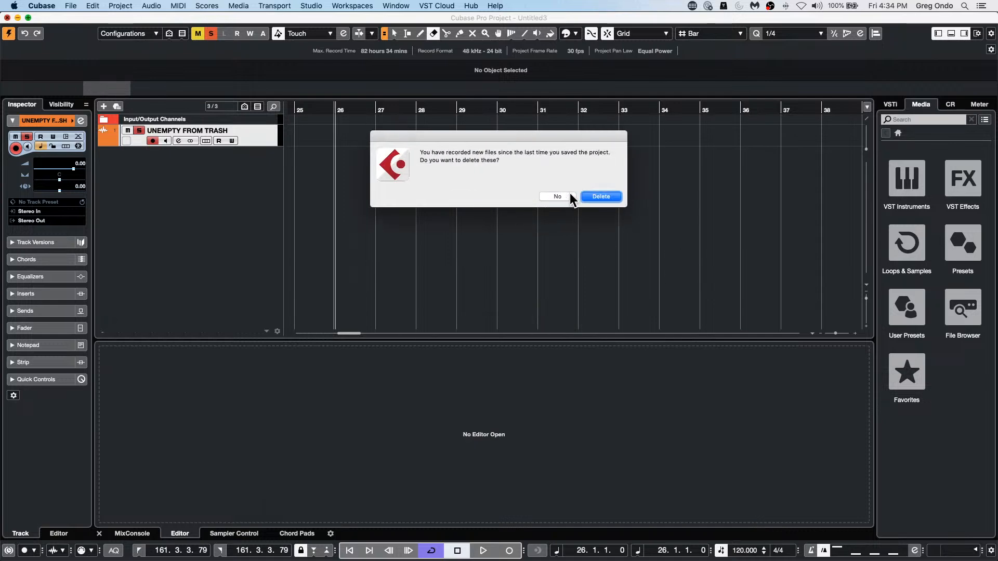
{"action": "left_click", "coordinate": [611, 196]}
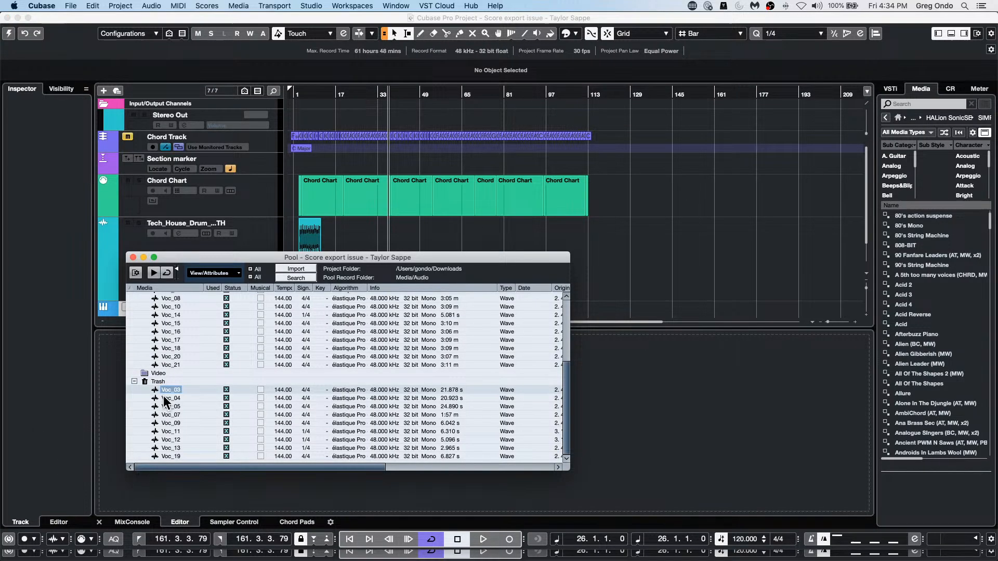
Step: Collapse the Pool's Audio folder, select the trashed clips Voc_03 through Voc_19, and try to move them into it
{"action": "scroll", "coordinate": [189, 323], "scroll_direction": "up", "scroll_amount": 5}
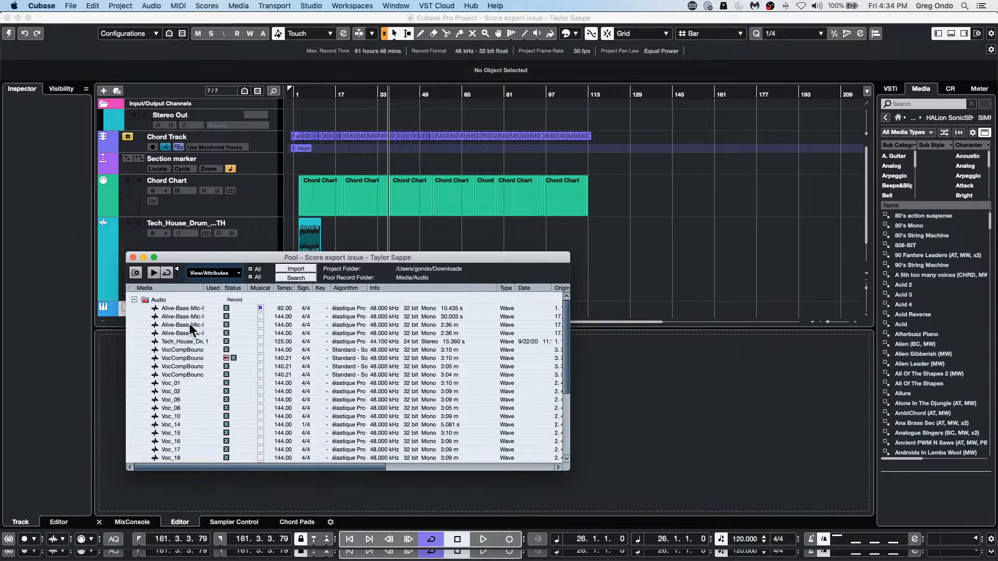
{"action": "left_click", "coordinate": [134, 300]}
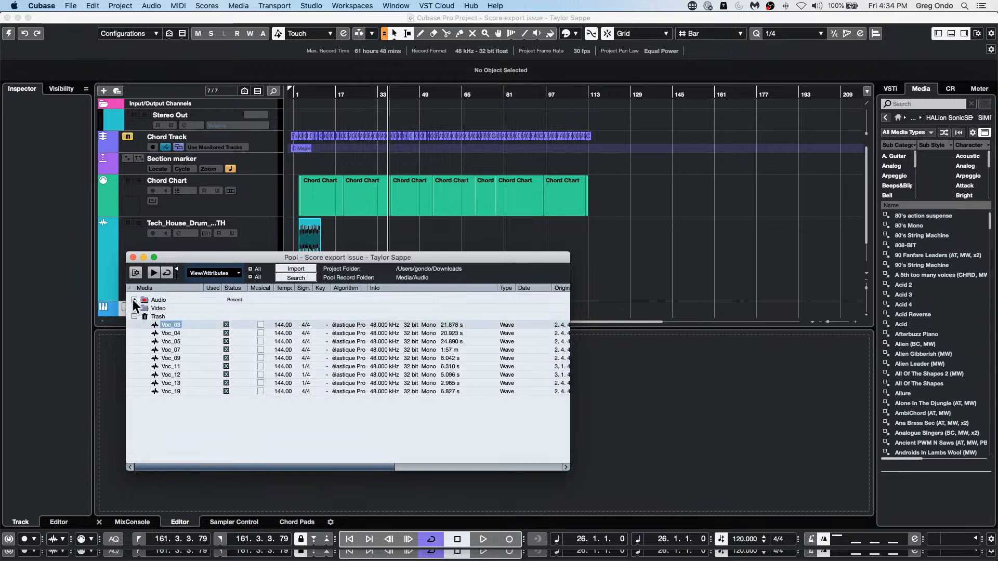
{"action": "left_click", "coordinate": [177, 390], "text": "shift"}
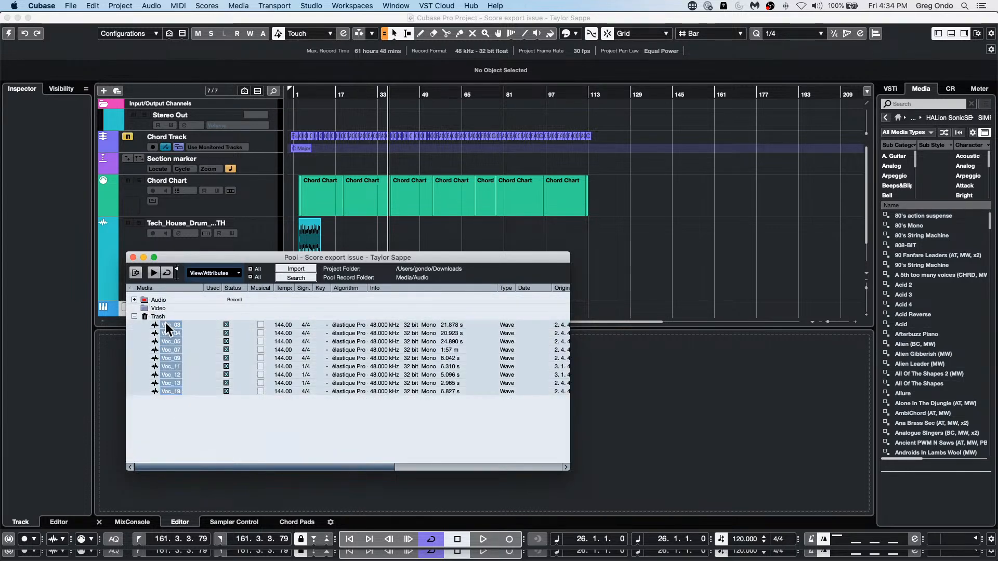
{"action": "left_click_drag", "start_coordinate": [167, 318], "coordinate": [132, 301]}
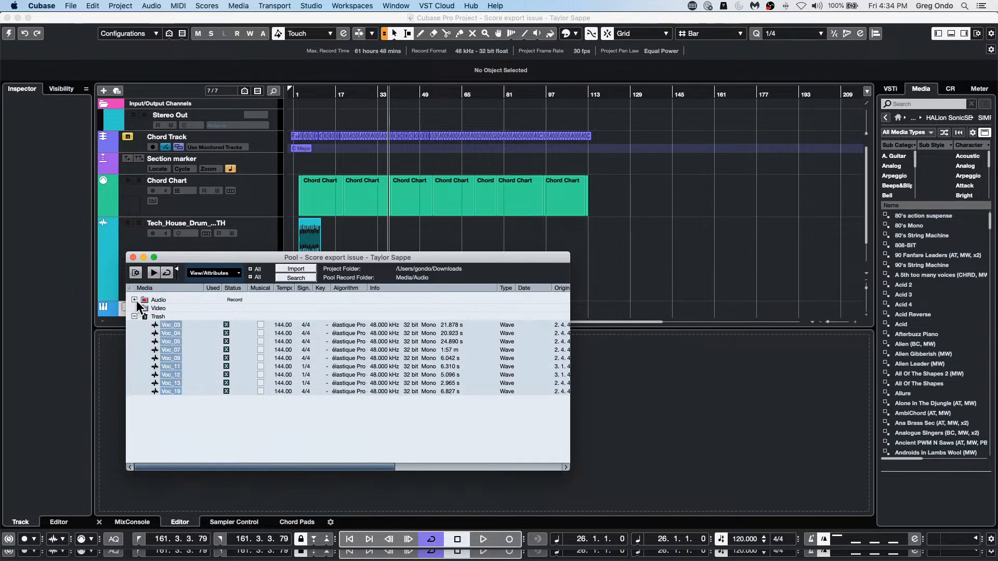
Step: Retry moving the selected trashed Voc clips into the Audio folder, both with the folder expanded and with it collapsed
{"action": "left_click", "coordinate": [134, 300]}
{"action": "scroll", "coordinate": [174, 397], "scroll_direction": "down", "scroll_amount": 5}
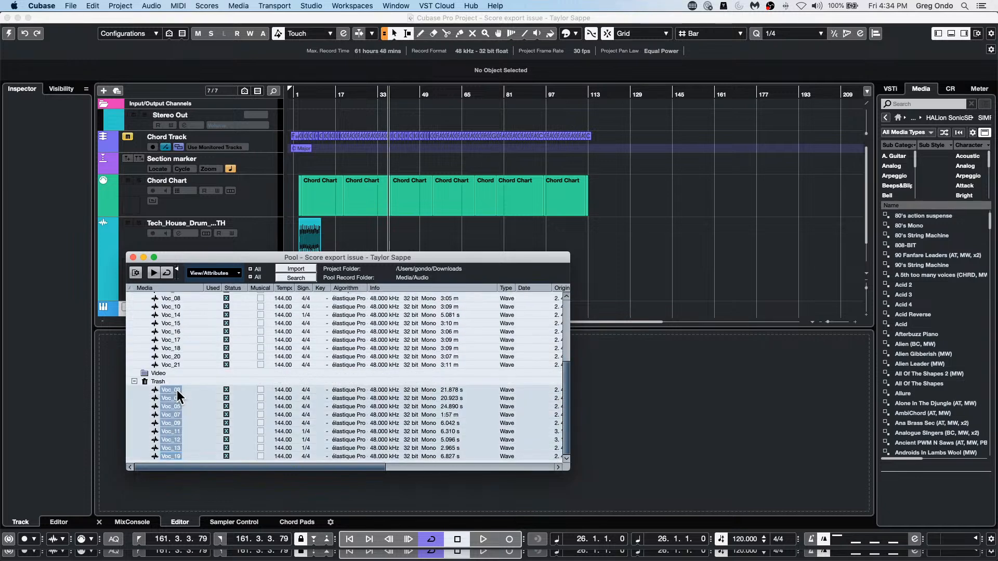
{"action": "left_click_drag", "start_coordinate": [177, 389], "coordinate": [162, 445]}
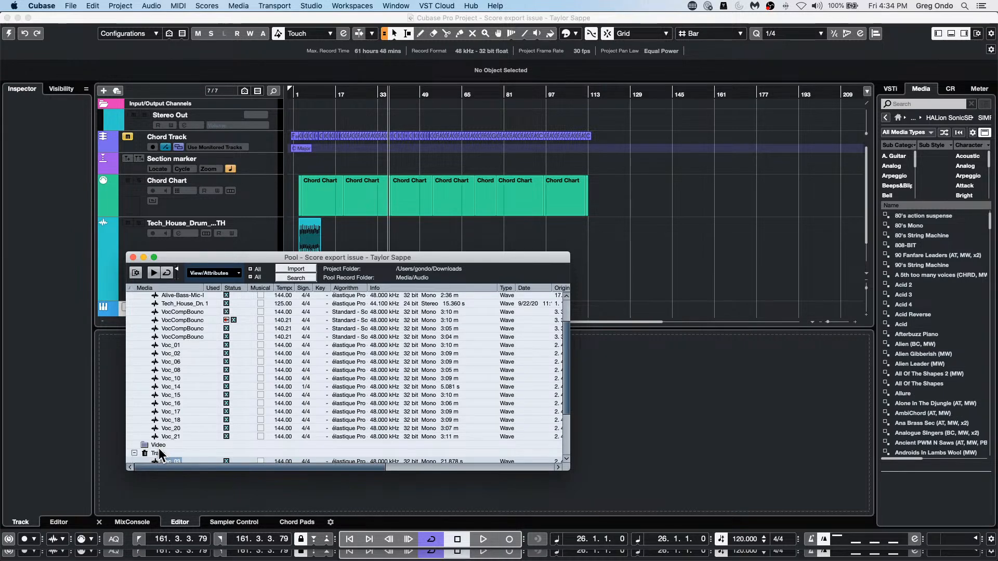
{"action": "left_click_drag", "start_coordinate": [158, 448], "coordinate": [132, 297]}
{"action": "left_click", "coordinate": [133, 298]}
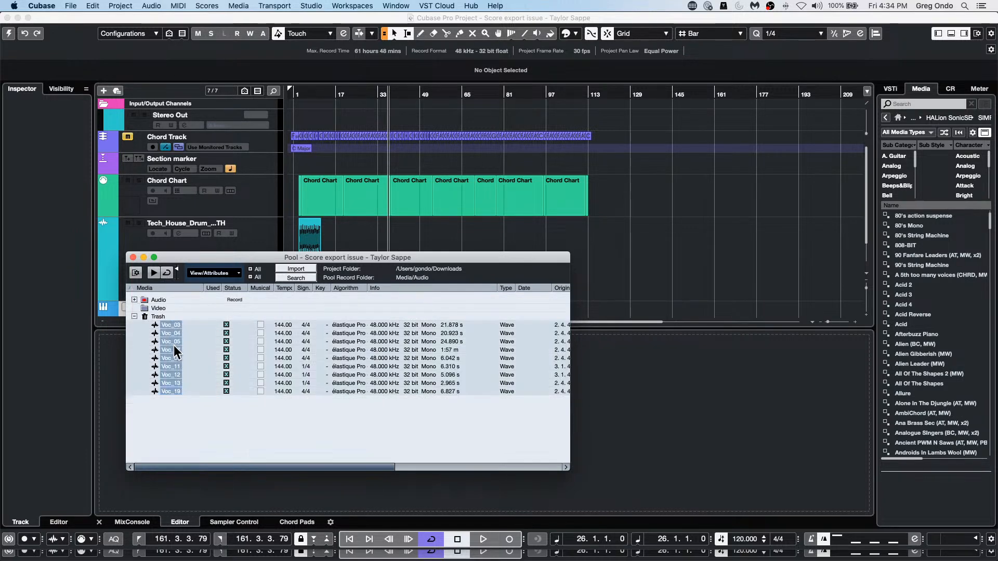
{"action": "left_click_drag", "start_coordinate": [174, 345], "coordinate": [158, 298]}
{"action": "left_click", "coordinate": [393, 6]}
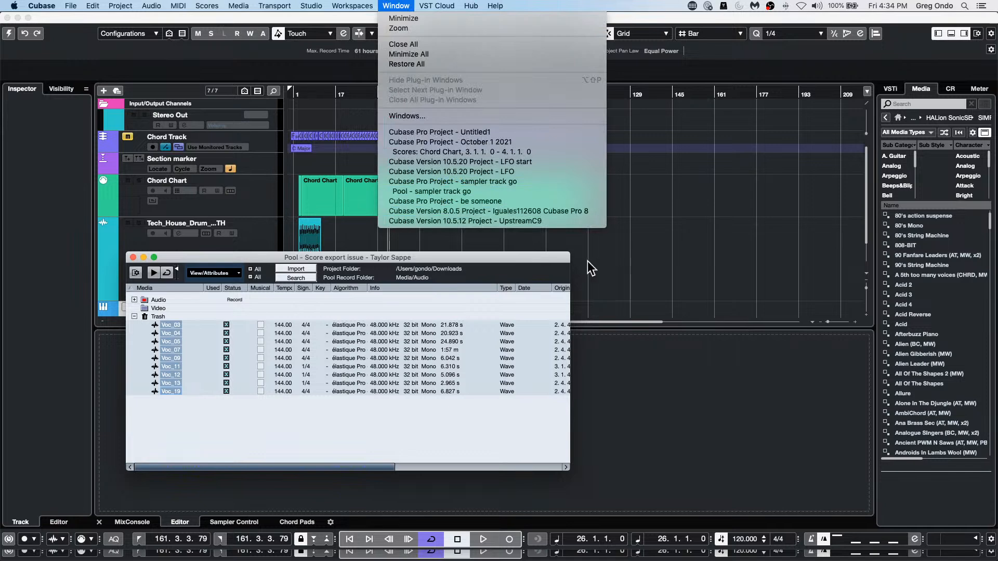
{"action": "left_click", "coordinate": [145, 298]}
Step: Expand the Audio folder, try to move only Voc_04 out of the Trash into it, and check the folder's context options
{"action": "left_click", "coordinate": [134, 300]}
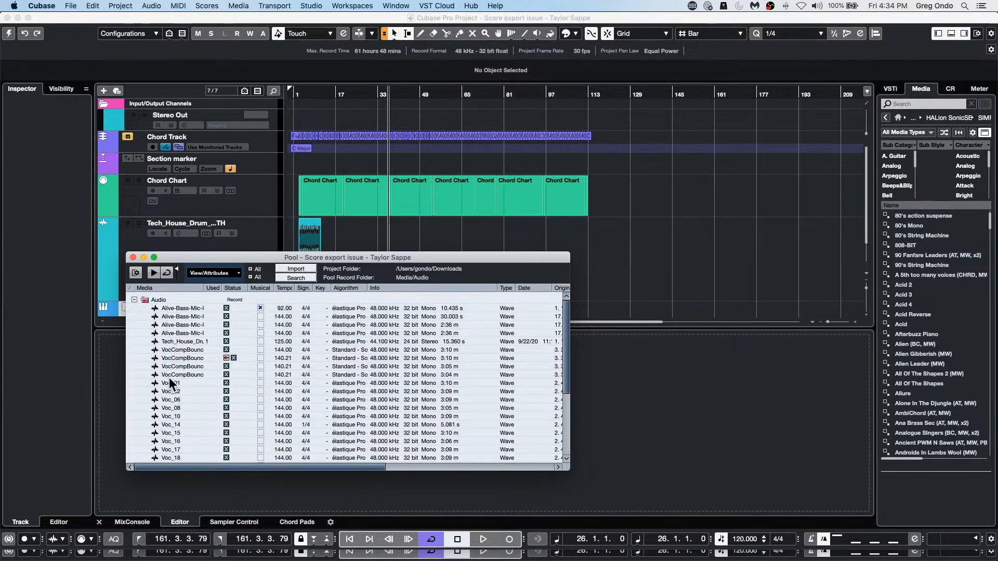
{"action": "scroll", "coordinate": [172, 384], "scroll_direction": "down", "scroll_amount": 5}
{"action": "left_click", "coordinate": [170, 399]}
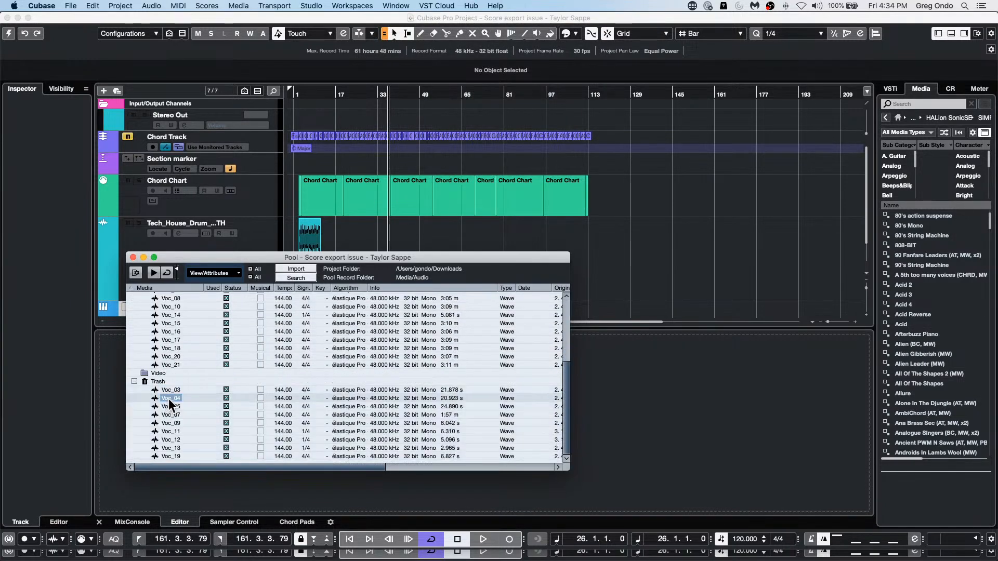
{"action": "left_click_drag", "start_coordinate": [168, 398], "coordinate": [151, 306]}
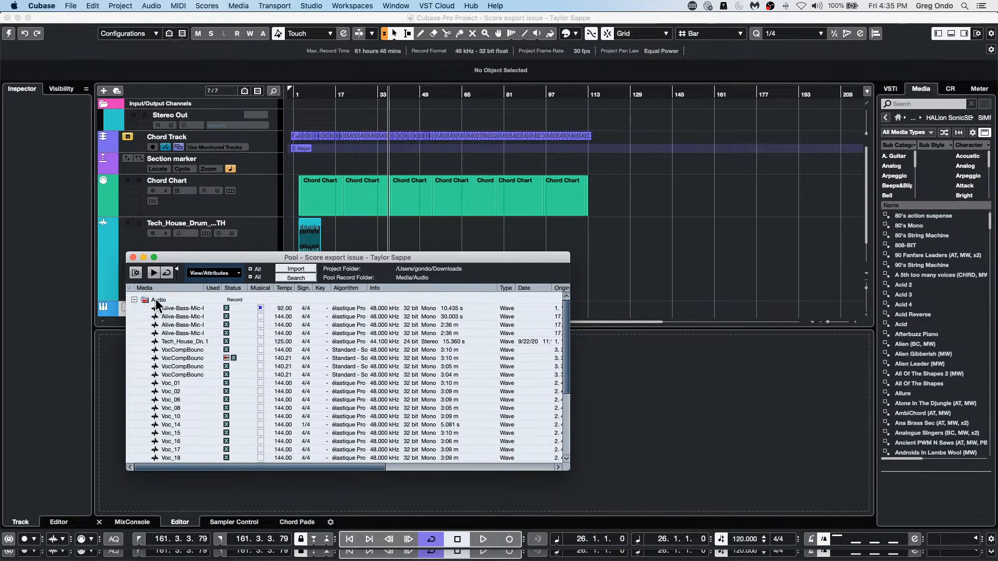
{"action": "right_click", "coordinate": [156, 304]}
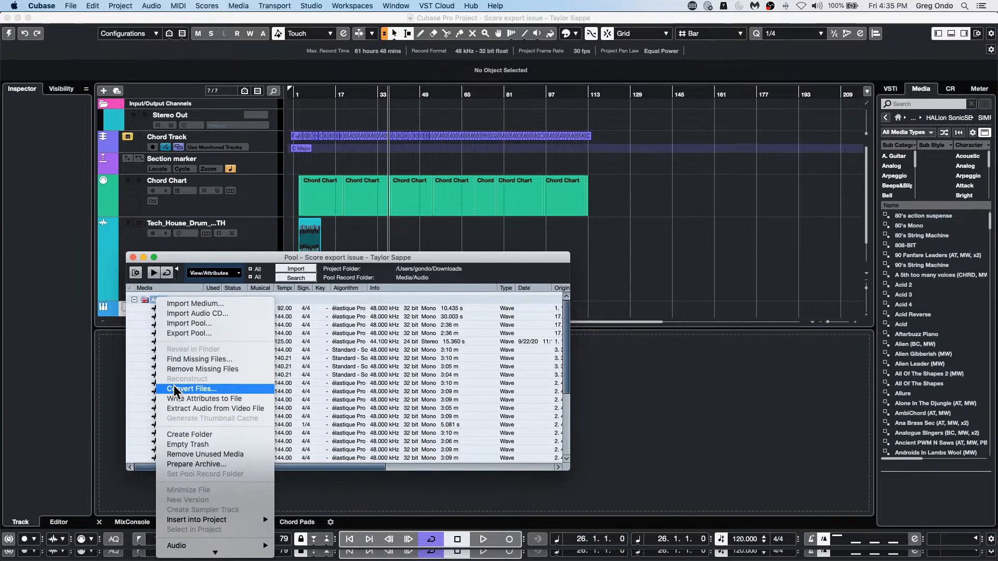
{"action": "left_click", "coordinate": [428, 382]}
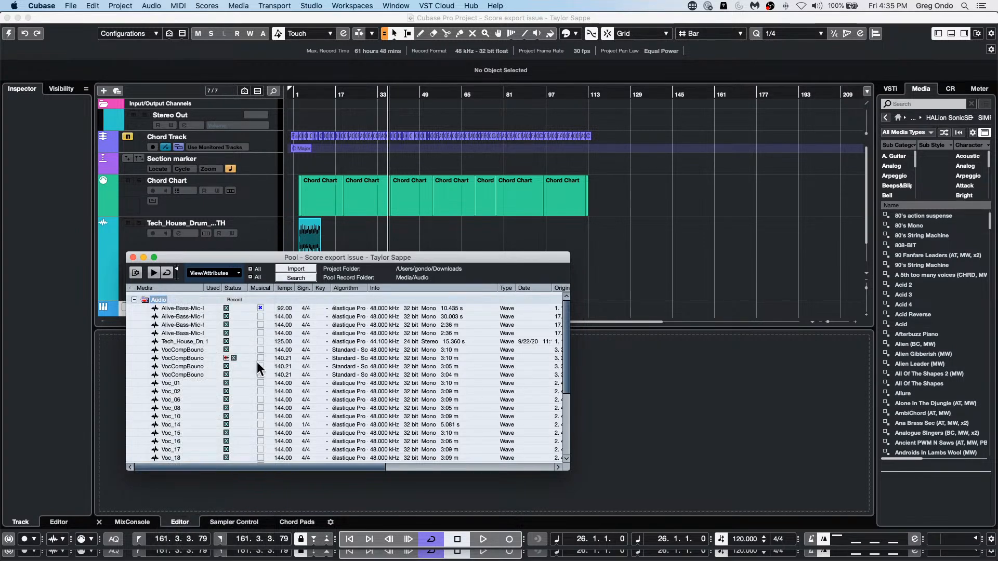
Step: Close the Pool and create a new empty project
{"action": "left_click", "coordinate": [73, 6]}
{"action": "left_click", "coordinate": [365, 362]}
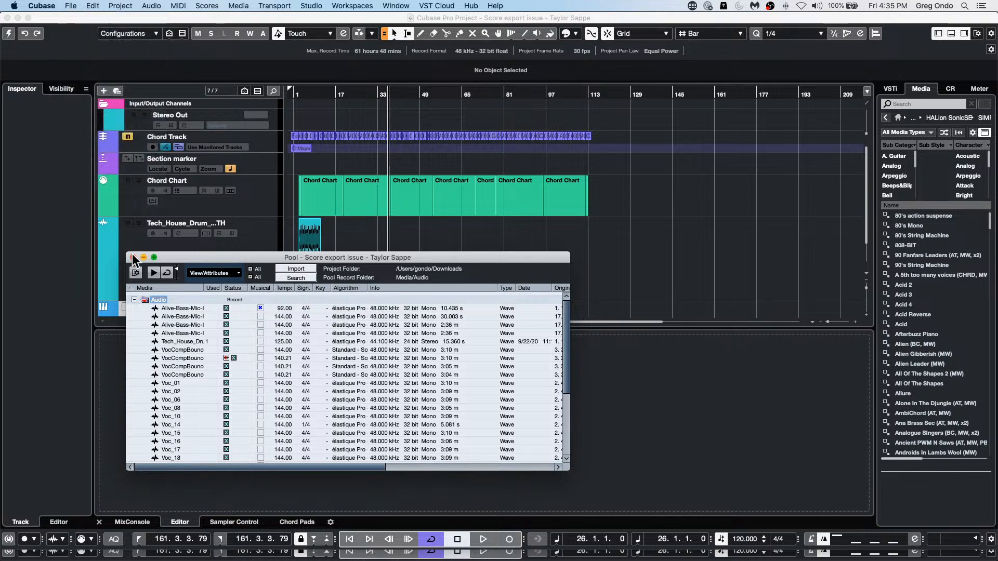
{"action": "left_click", "coordinate": [133, 257]}
{"action": "left_click", "coordinate": [71, 6]}
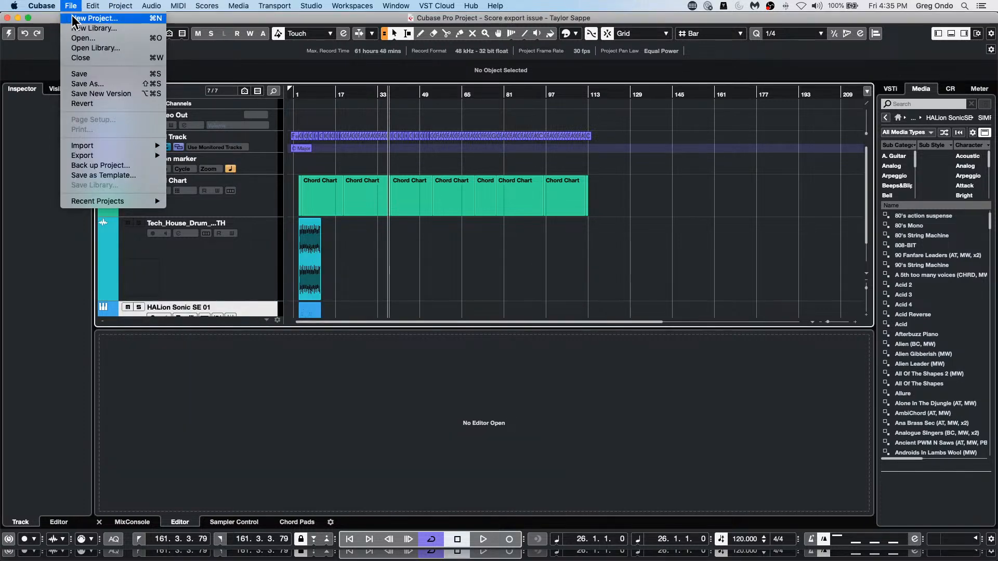
{"action": "left_click", "coordinate": [81, 21]}
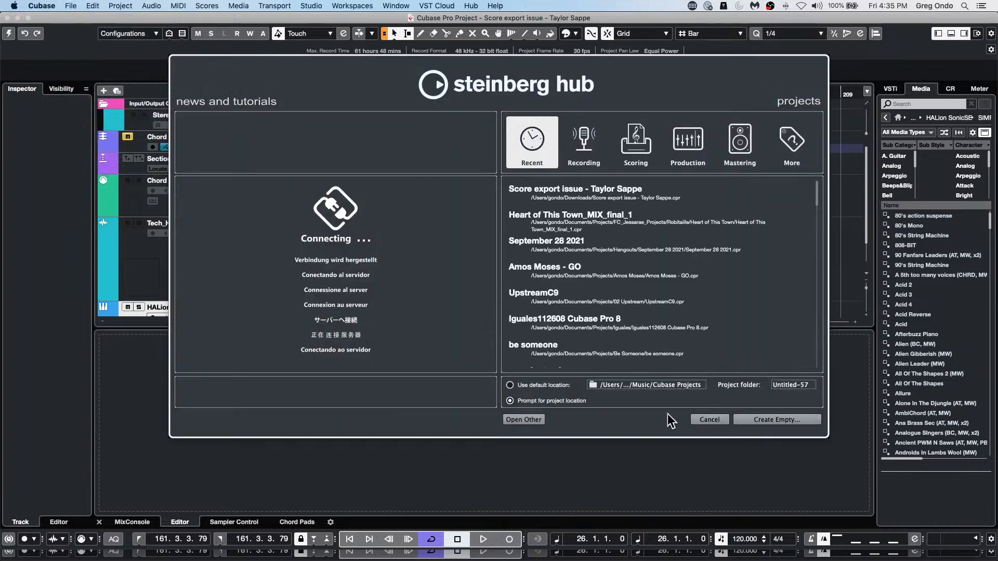
{"action": "left_click", "coordinate": [708, 420]}
{"action": "left_click", "coordinate": [76, 19]}
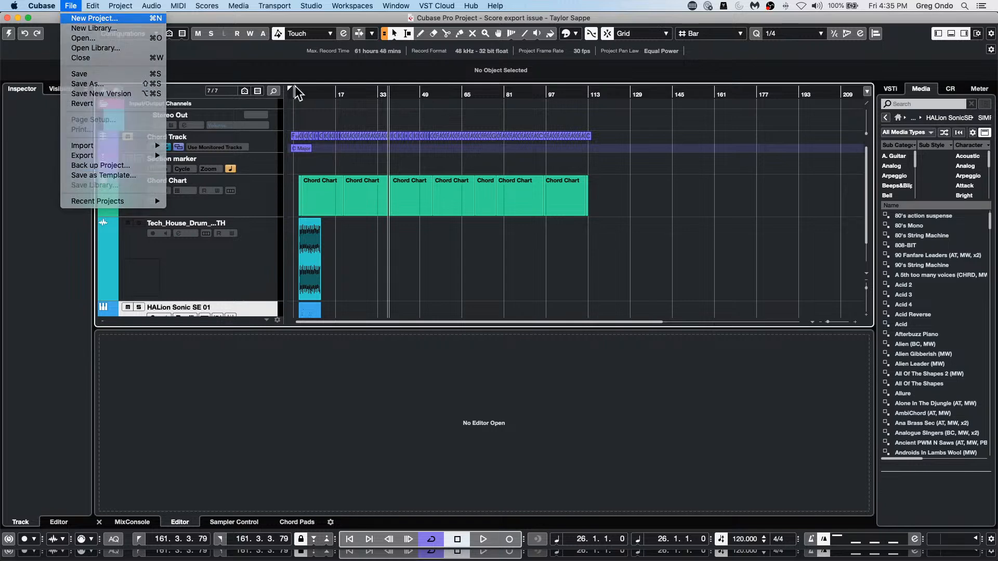
{"action": "left_click", "coordinate": [762, 421]}
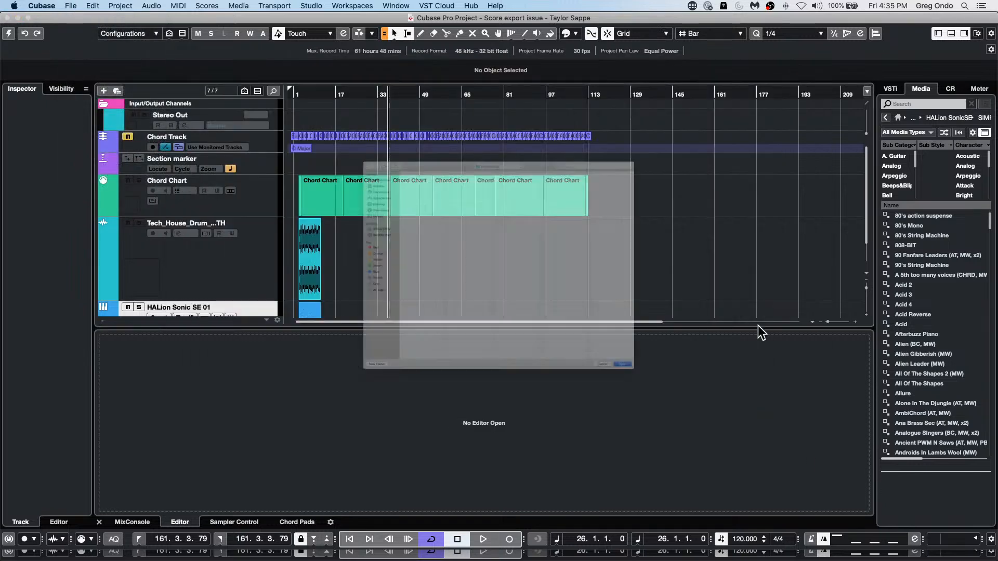
{"action": "left_click", "coordinate": [769, 489]}
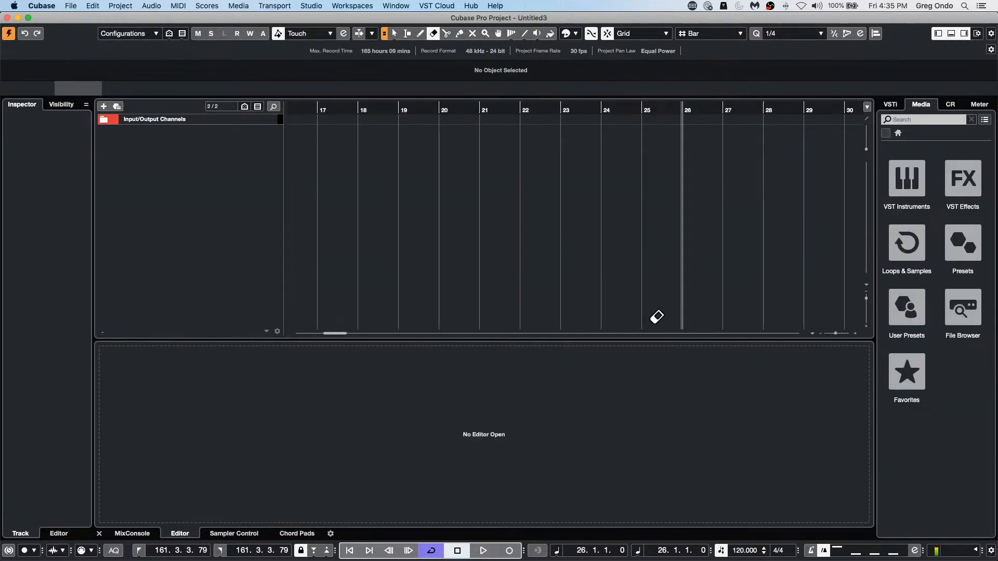
Step: Add an audio track to the empty project and record a short clip on it from about bar 26 to bar 29
{"action": "right_click", "coordinate": [193, 139]}
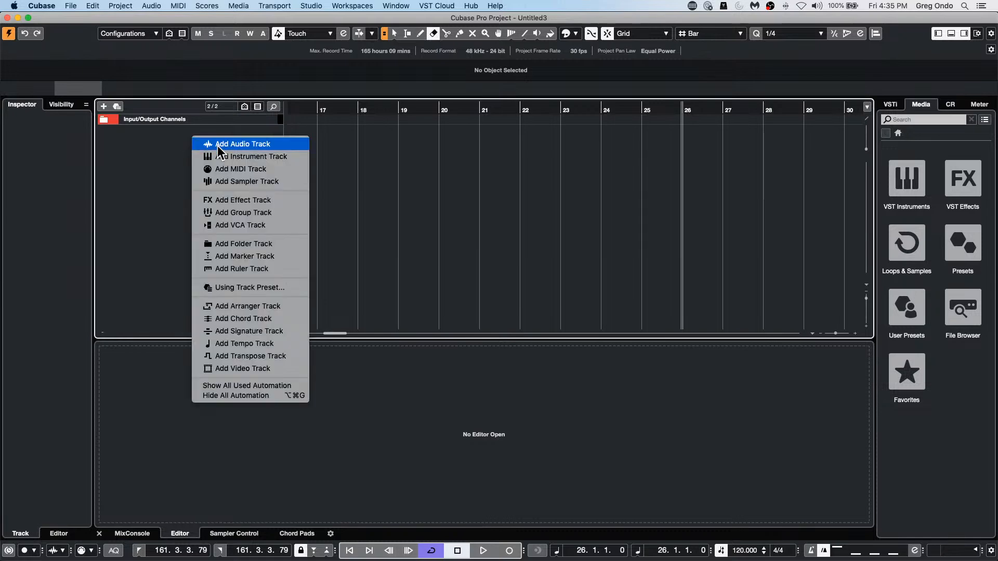
{"action": "left_click", "coordinate": [217, 145]}
{"action": "left_click", "coordinate": [584, 282]}
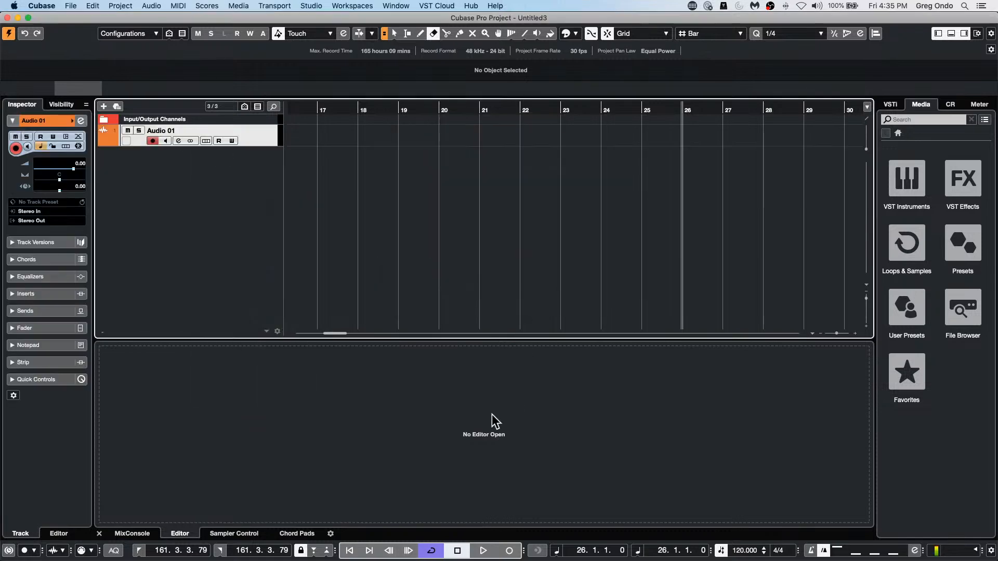
{"action": "key", "text": "space"}
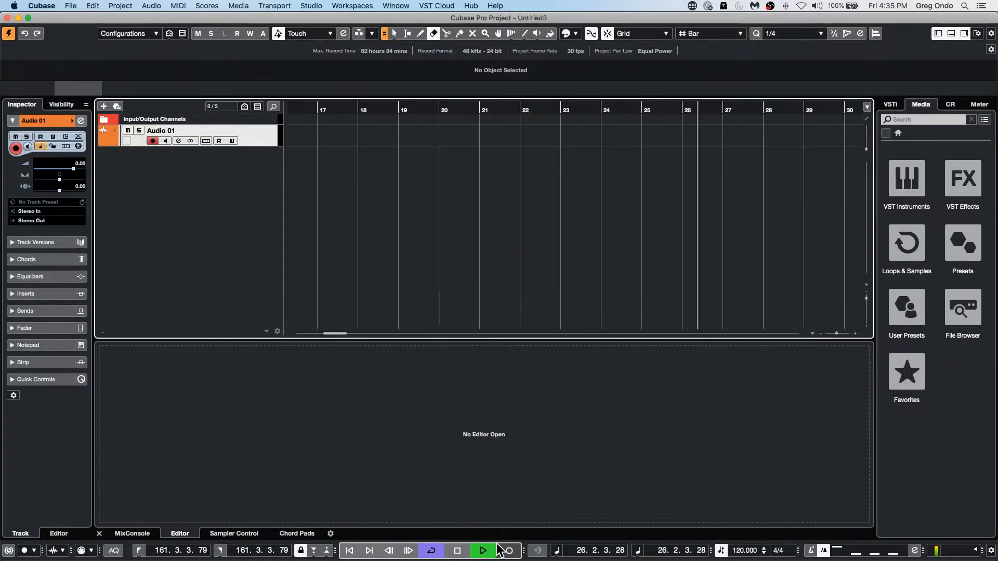
{"action": "key", "text": "KP_Multiply"}
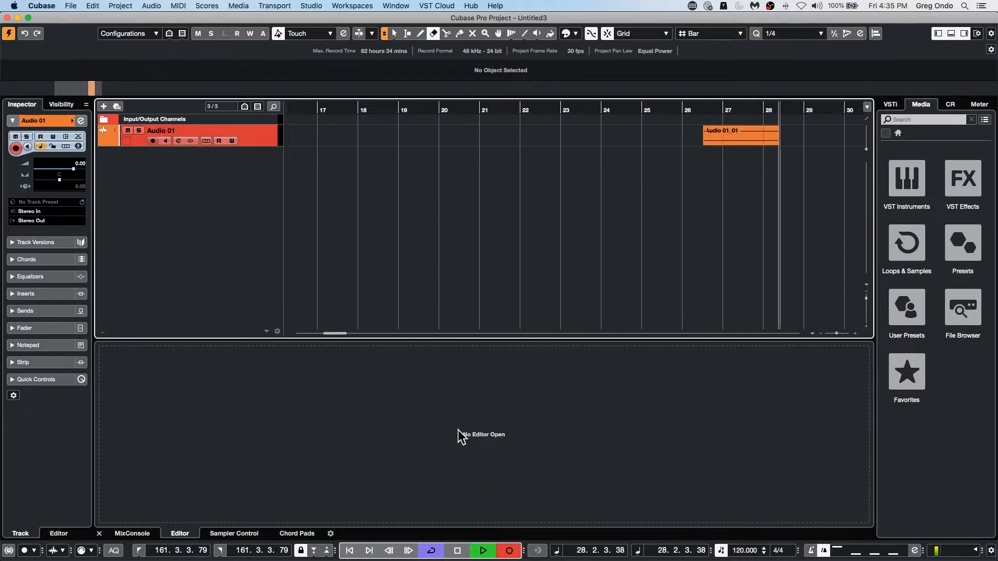
{"action": "key", "text": "space"}
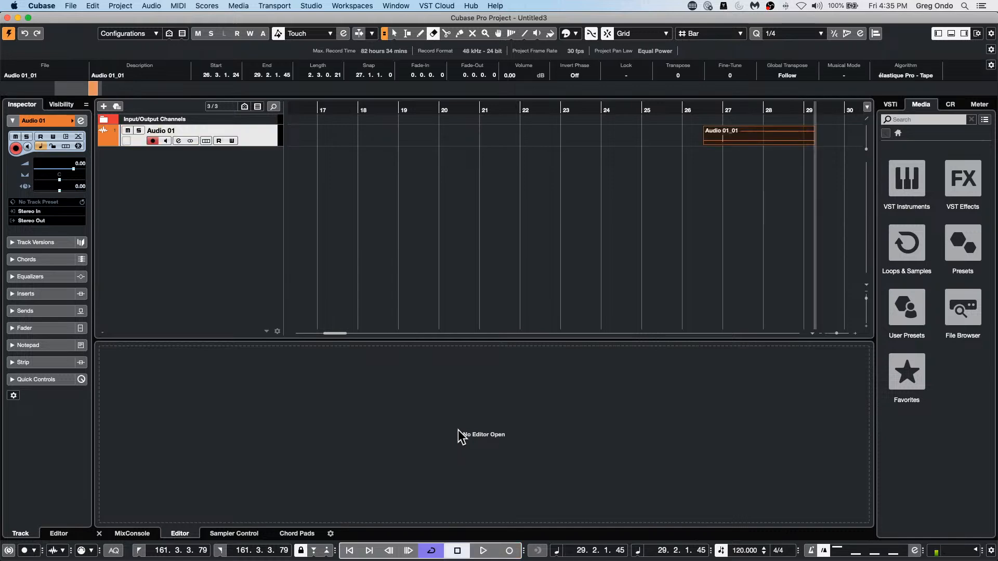
Step: Check the recorded clip in the Pool, and erase the Audio 01_01 event from the track
{"action": "left_click", "coordinate": [281, 6]}
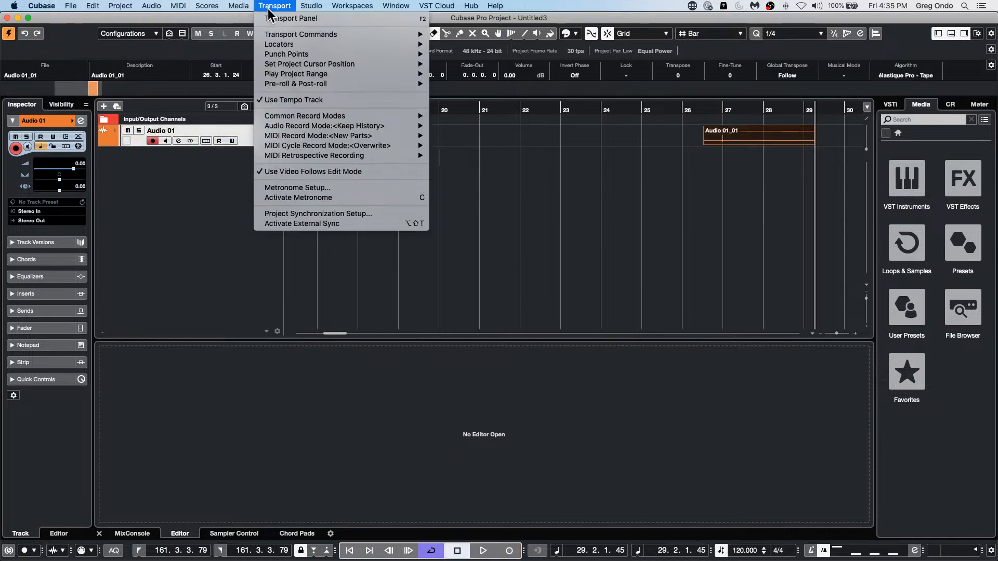
{"action": "left_click", "coordinate": [237, 18]}
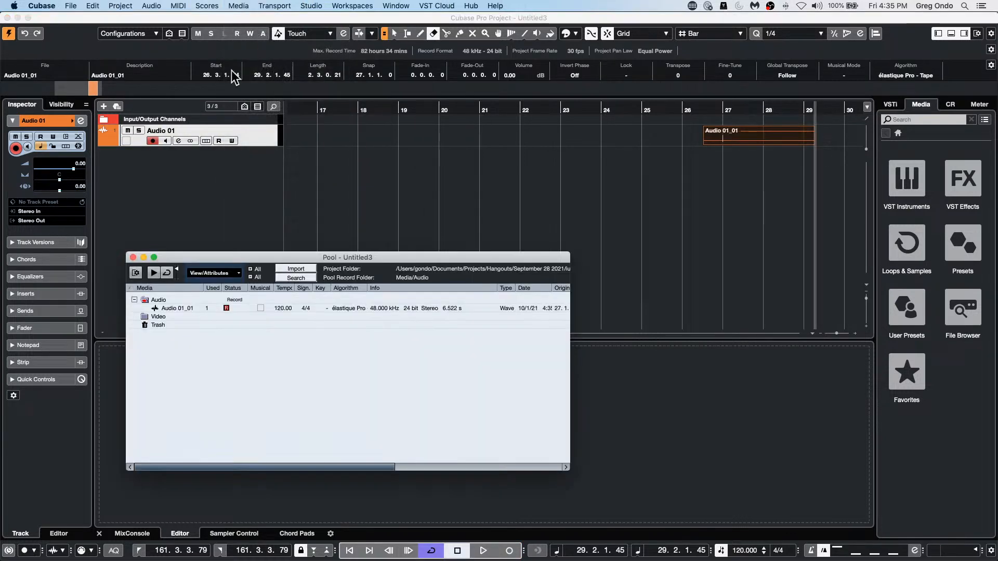
{"action": "left_click", "coordinate": [740, 138]}
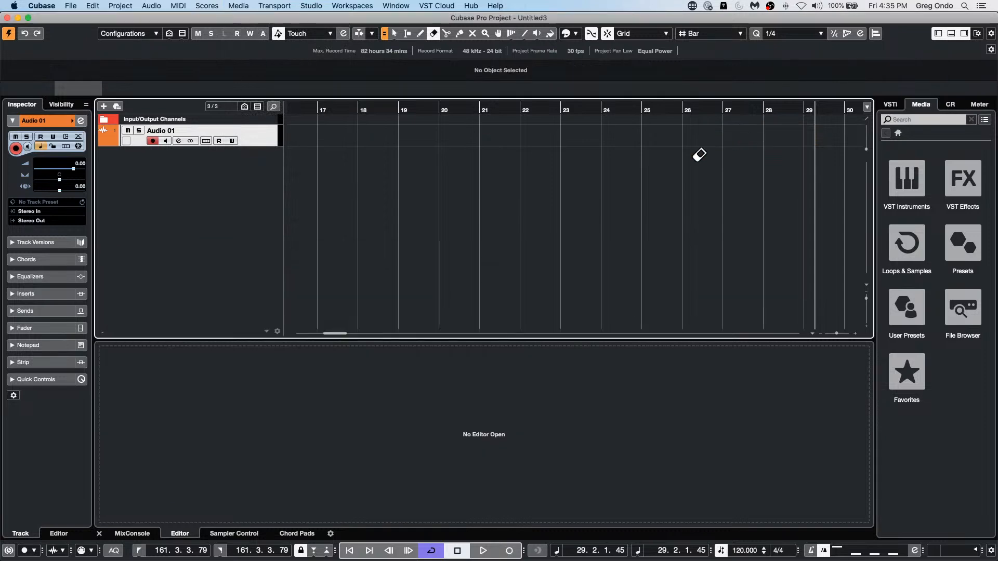
Step: Reopen the Pool, move Audio 01_01 from the Trash back into the Audio folder, and close the Pool
{"action": "left_click", "coordinate": [257, 8]}
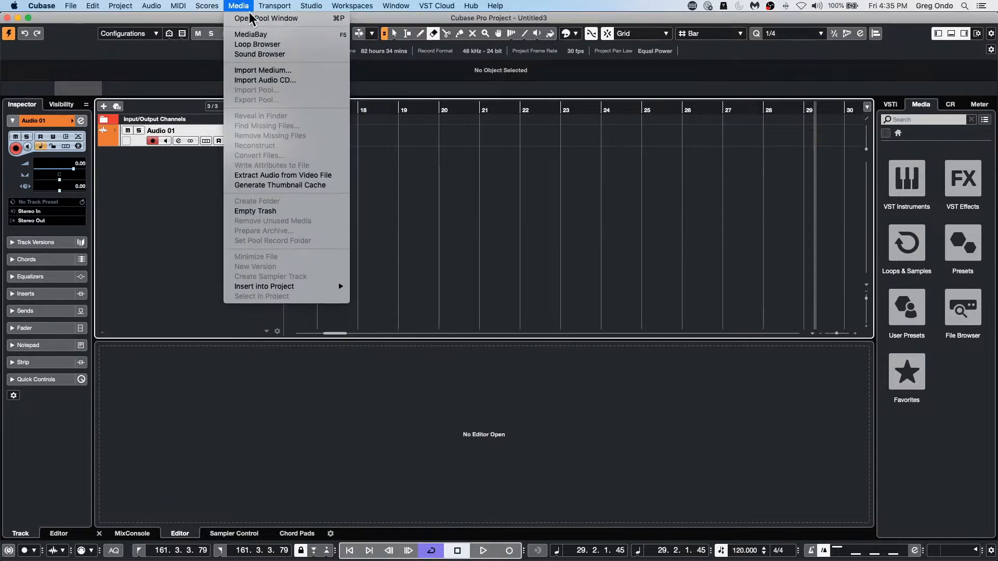
{"action": "left_click", "coordinate": [236, 18]}
{"action": "left_click", "coordinate": [134, 316]}
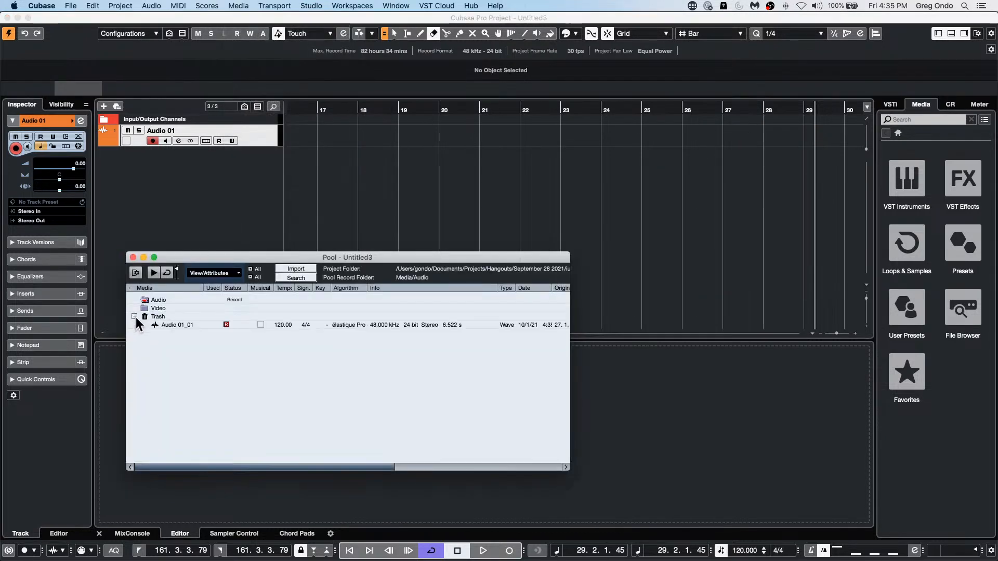
{"action": "left_click_drag", "start_coordinate": [164, 324], "coordinate": [159, 301]}
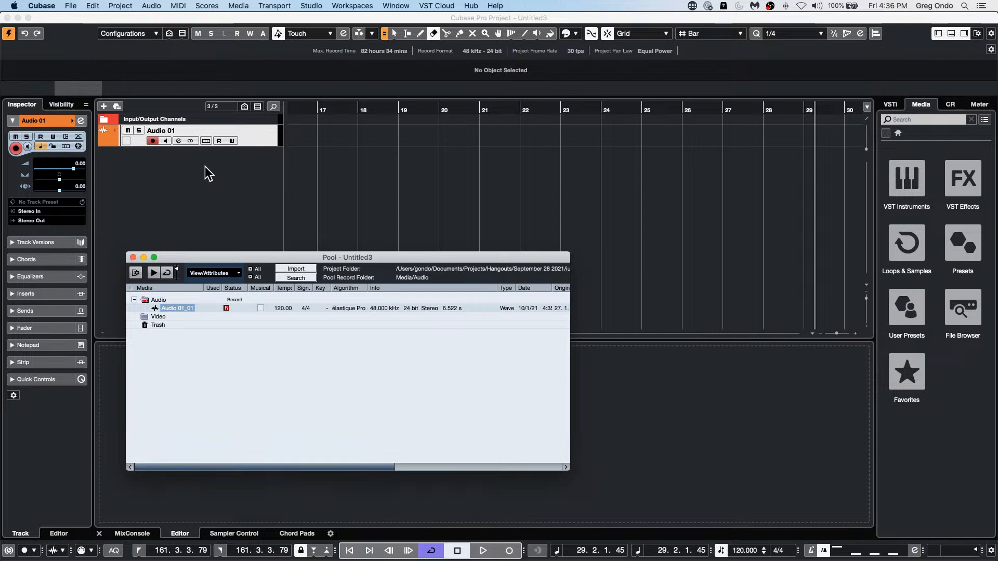
{"action": "left_click", "coordinate": [133, 257]}
Step: Open the recent project be someone.cpr and activate it
{"action": "left_click", "coordinate": [95, 6]}
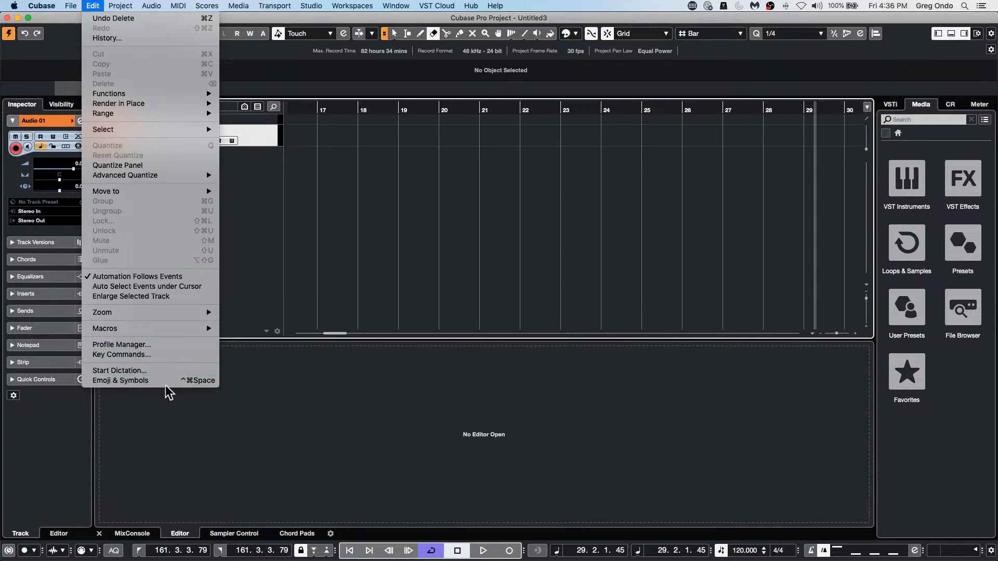
{"action": "mouse_move", "coordinate": [71, 6]}
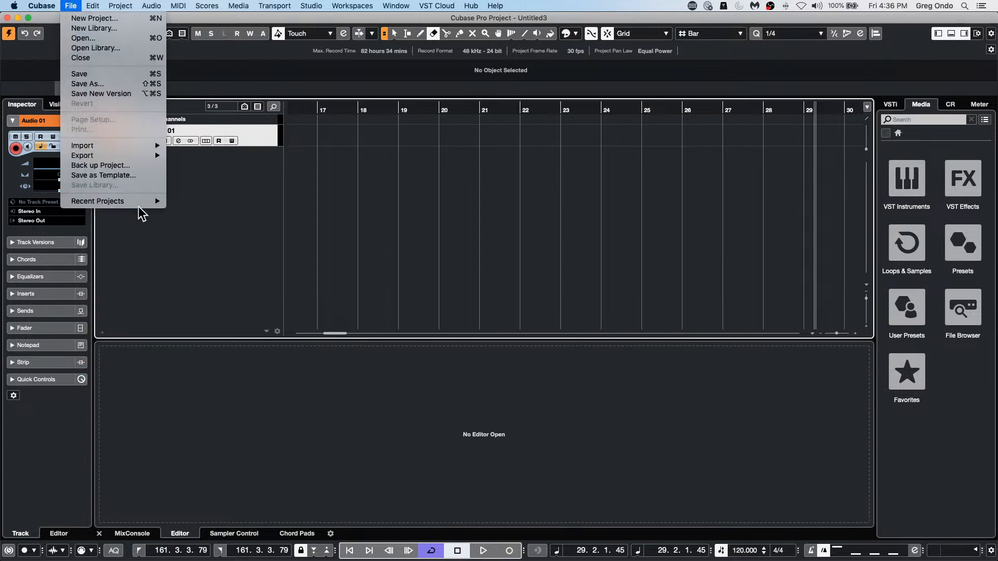
{"action": "mouse_move", "coordinate": [144, 201]}
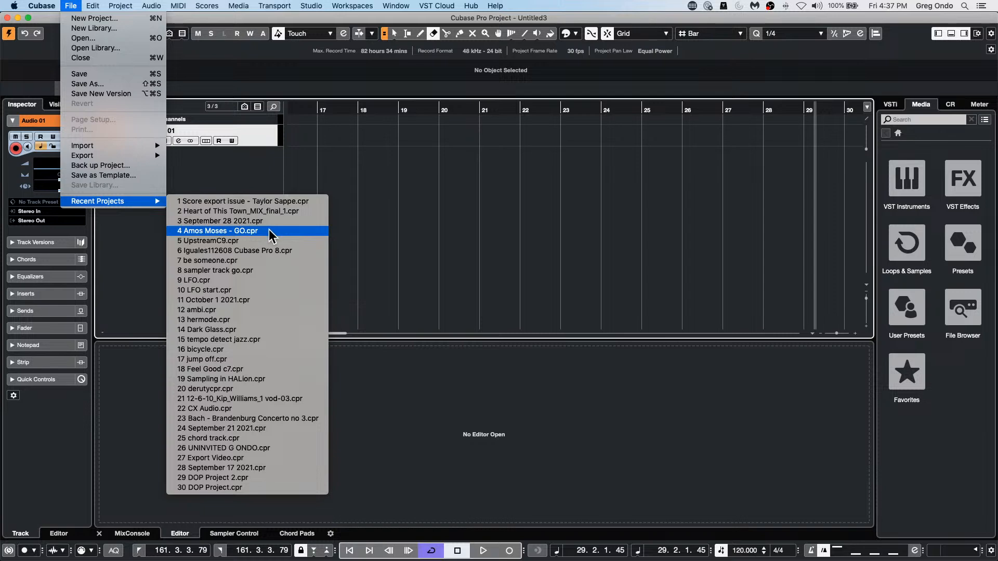
{"action": "left_click", "coordinate": [267, 260]}
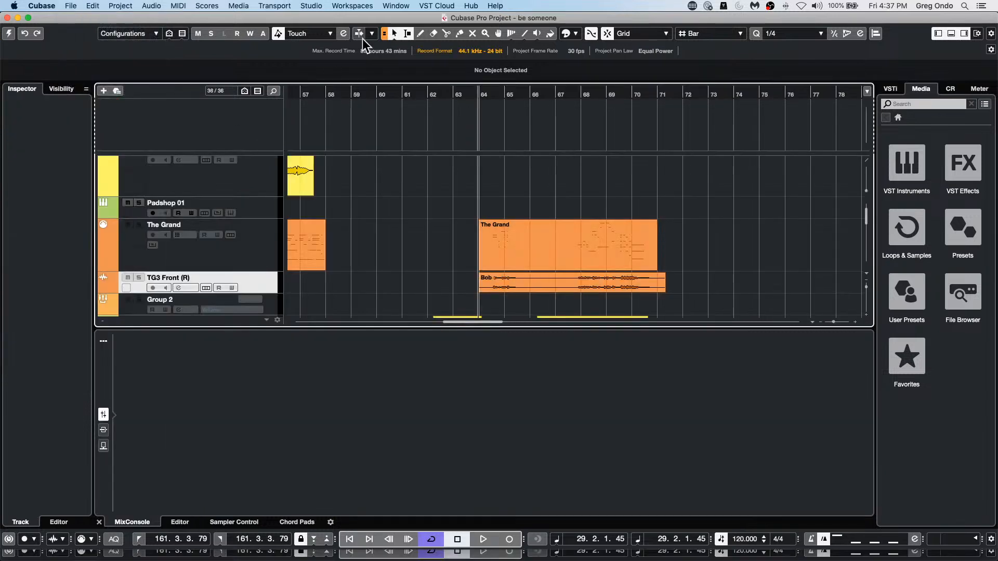
{"action": "left_click", "coordinate": [325, 96]}
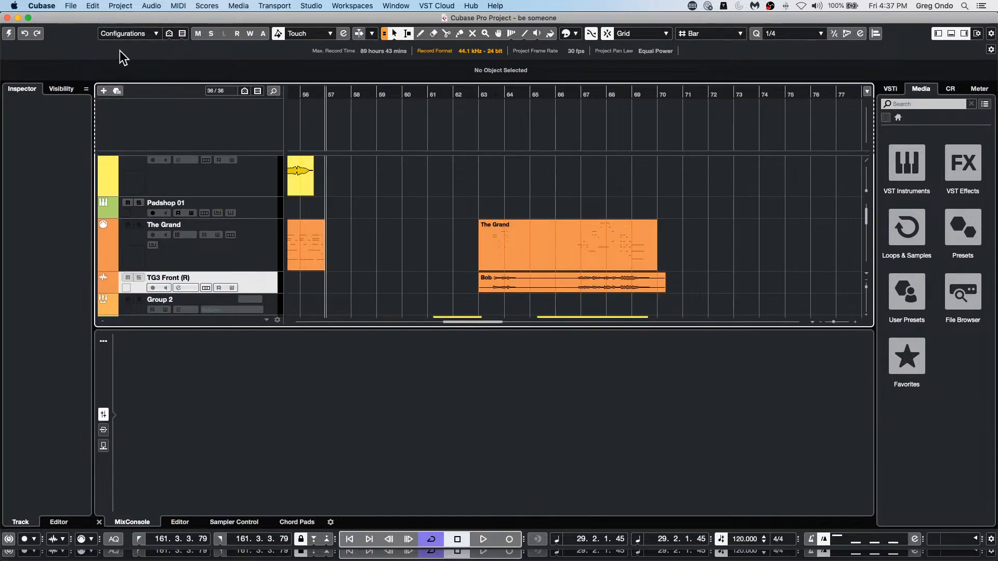
{"action": "left_click", "coordinate": [8, 33]}
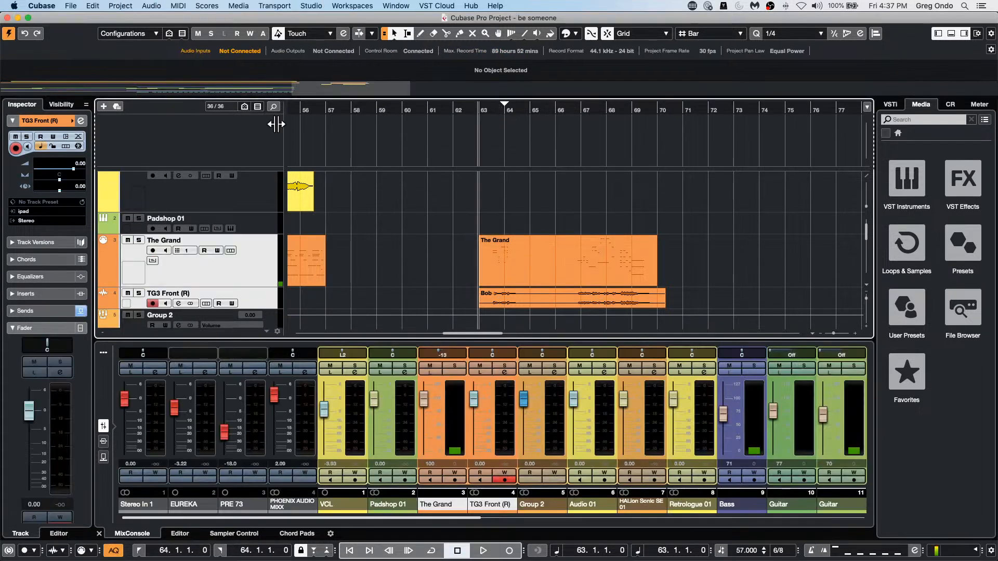
Step: Return to the start of the project, select The Grand's main MIDI part, and open that track for in-place editing
{"action": "left_click_drag", "start_coordinate": [343, 108], "coordinate": [83, 110]}
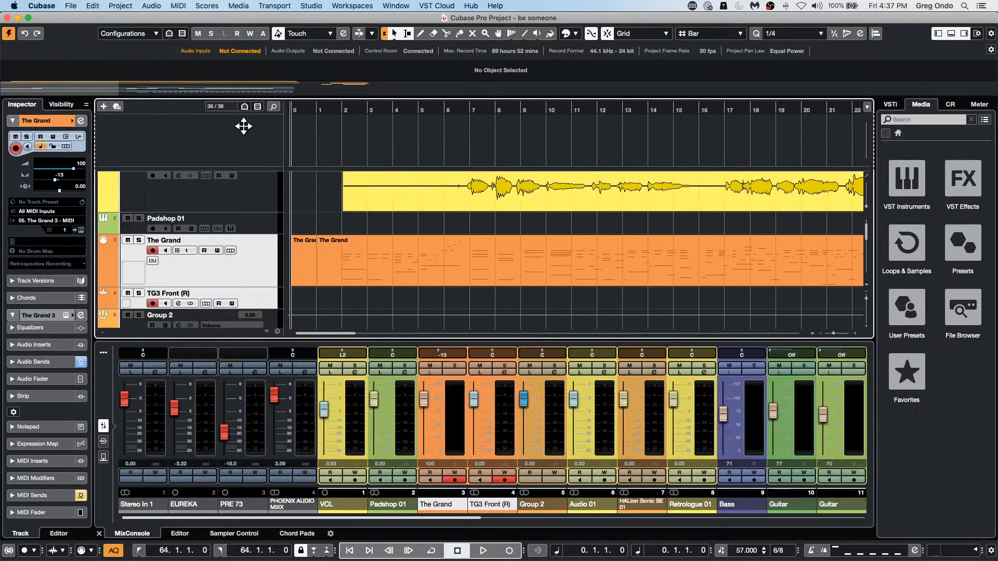
{"action": "left_click", "coordinate": [251, 220]}
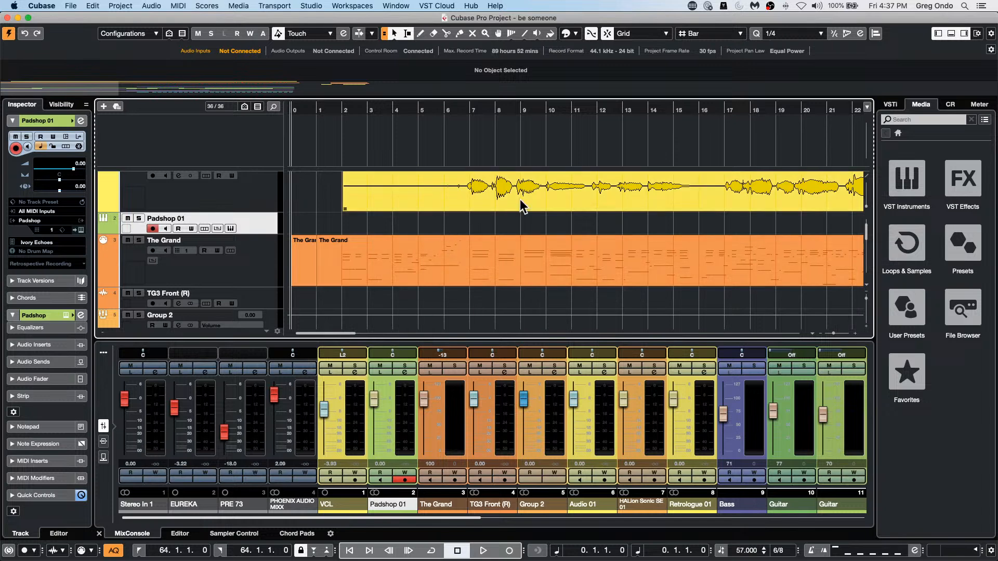
{"action": "left_click", "coordinate": [460, 274]}
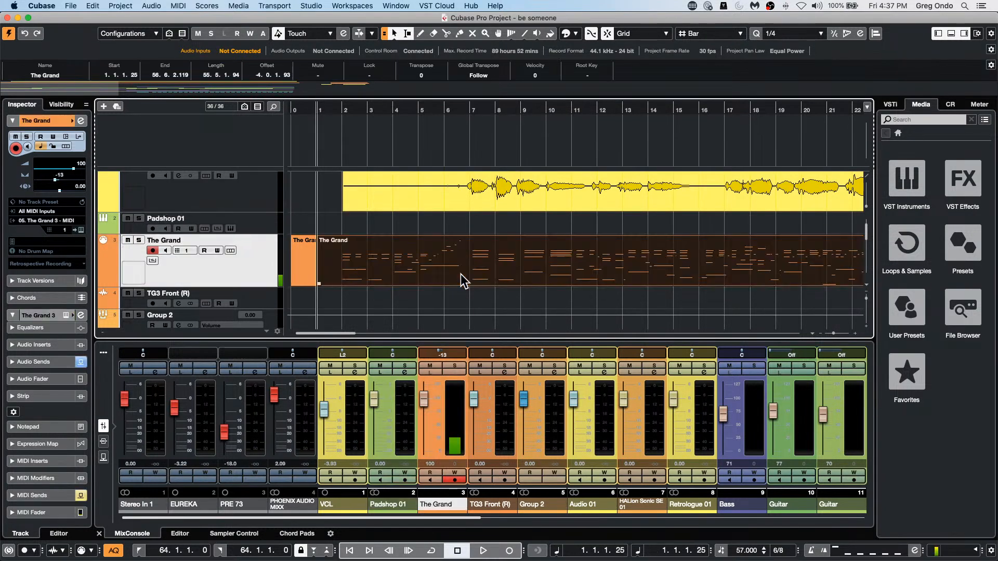
{"action": "left_click", "coordinate": [461, 110]}
{"action": "left_click_drag", "start_coordinate": [461, 111], "coordinate": [463, 73]}
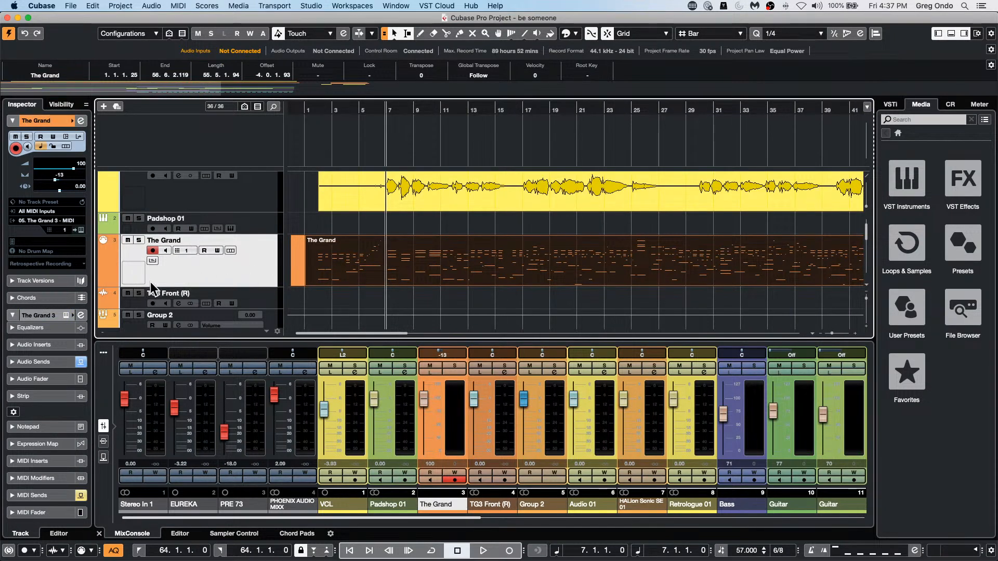
{"action": "left_click", "coordinate": [151, 261]}
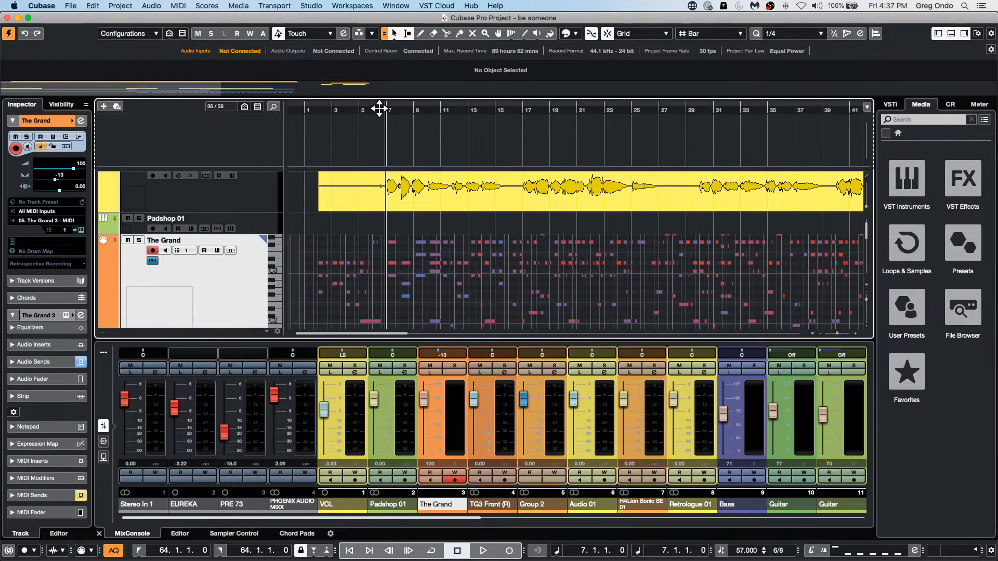
Step: Move the Padshop 01 track above the VCL track, and compare the vocal waveform with The Grand's notes between bars 7 and 13
{"action": "left_click", "coordinate": [381, 112]}
{"action": "left_click_drag", "start_coordinate": [381, 114], "coordinate": [383, 127]}
{"action": "left_click", "coordinate": [259, 216]}
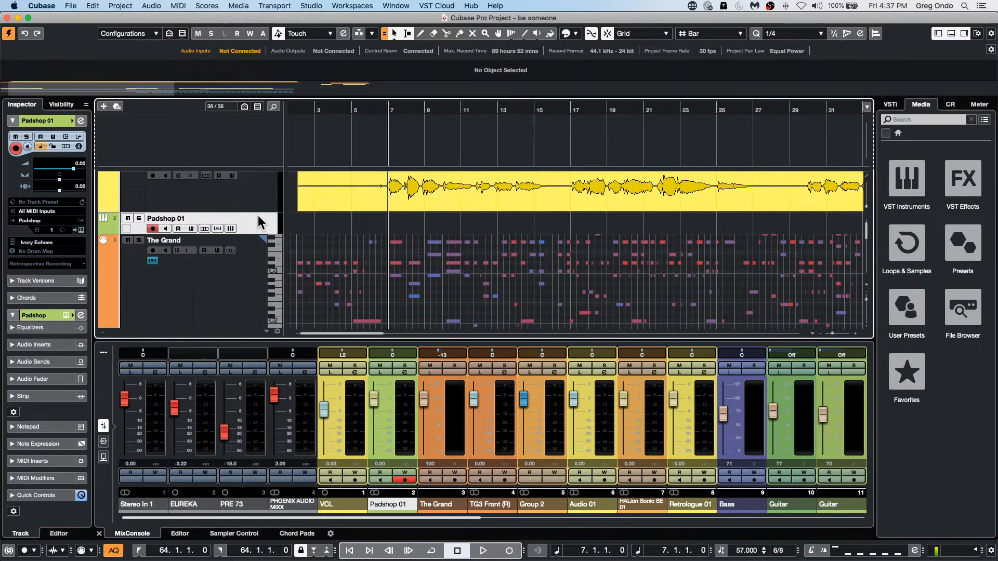
{"action": "scroll", "coordinate": [264, 198], "scroll_direction": "up", "scroll_amount": 3}
{"action": "left_click_drag", "start_coordinate": [261, 179], "coordinate": [257, 218]}
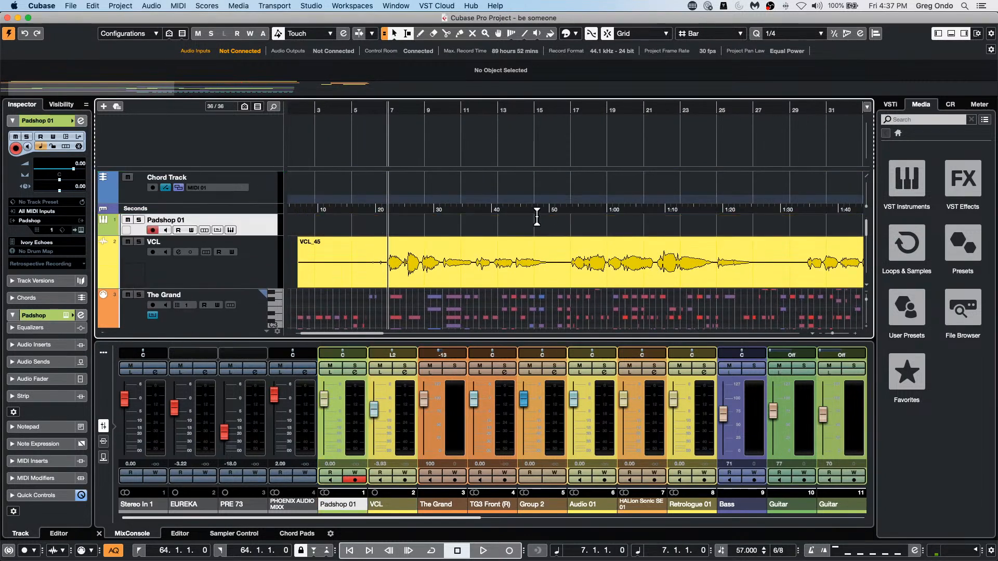
{"action": "scroll", "coordinate": [538, 229], "scroll_direction": "down", "scroll_amount": 1}
{"action": "scroll", "coordinate": [537, 228], "scroll_direction": "down", "scroll_amount": 3}
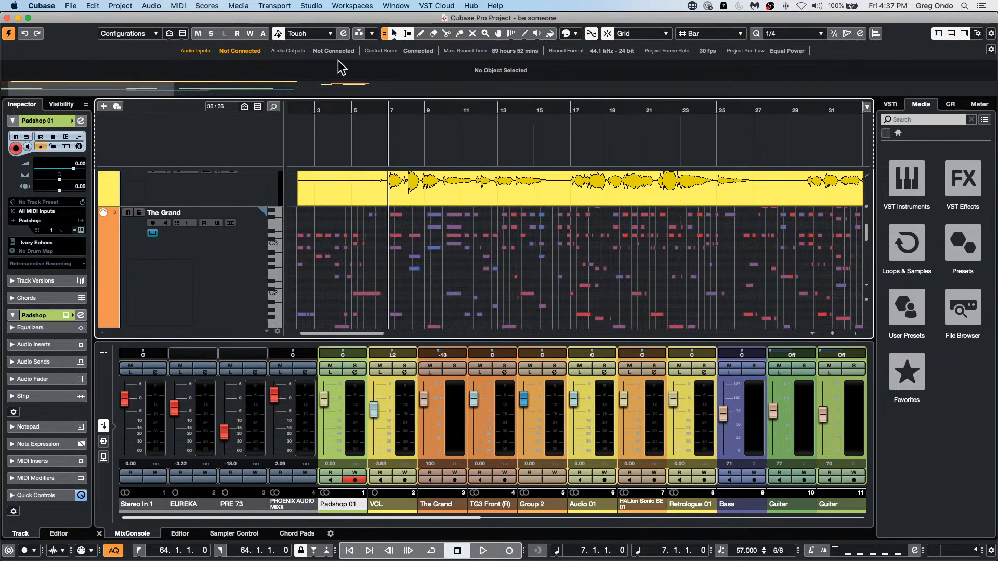
{"action": "left_click_drag", "start_coordinate": [401, 113], "coordinate": [413, 131]}
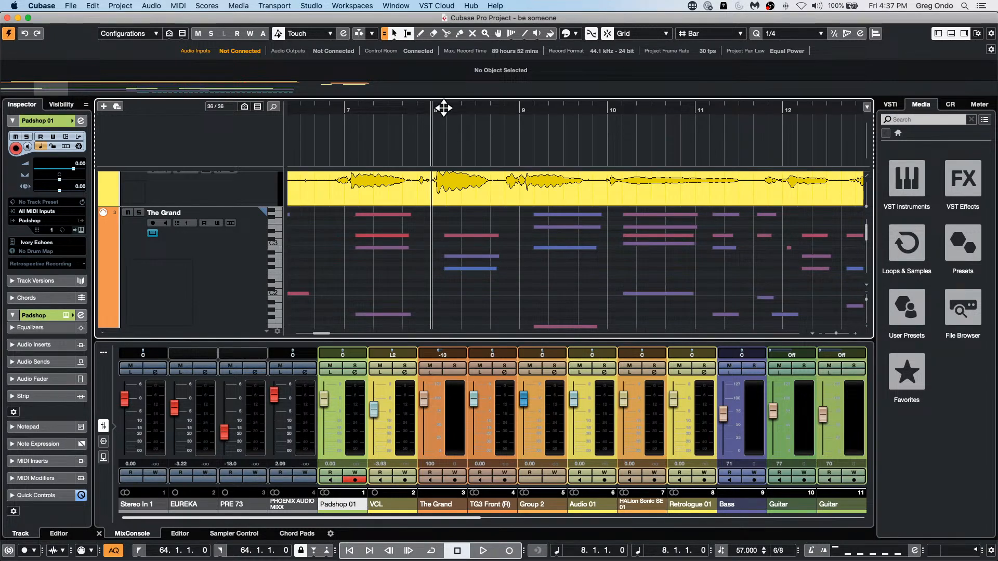
{"action": "left_click_drag", "start_coordinate": [443, 104], "coordinate": [563, 160]}
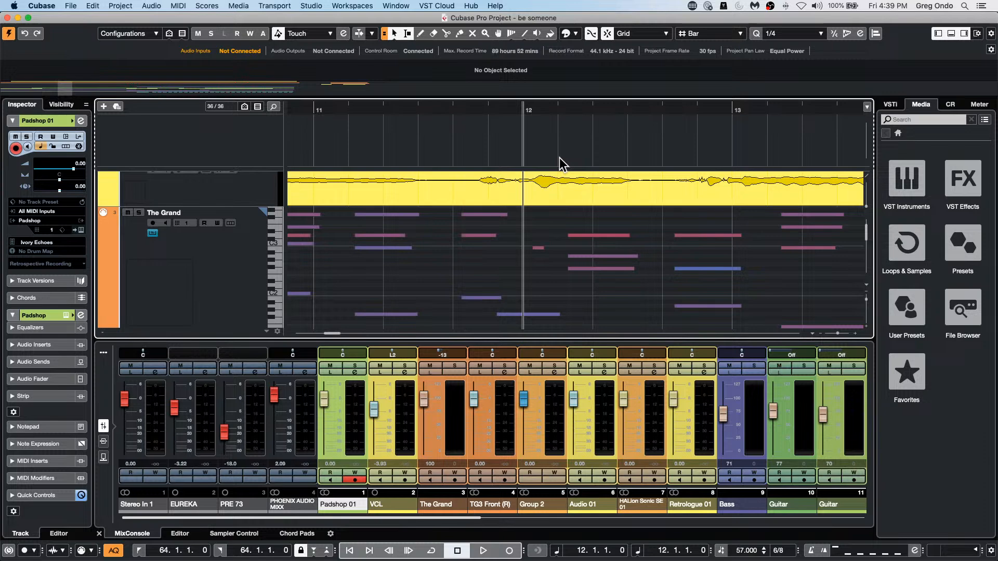
Step: Open the VCL_45 vocal event in a separate, maximized Sample Editor window with its VariAudio segments in view
{"action": "double_click", "coordinate": [517, 201]}
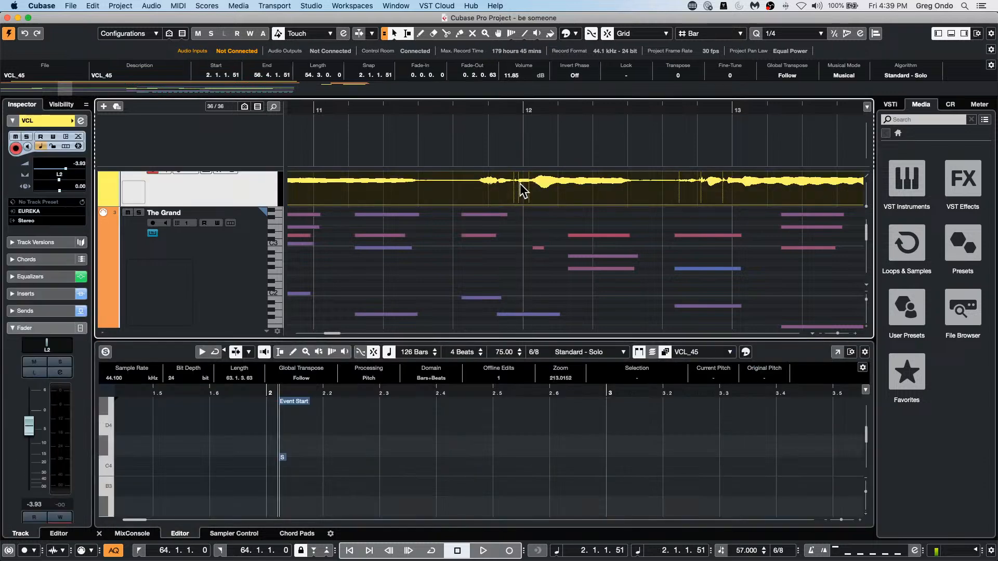
{"action": "left_click", "coordinate": [836, 352]}
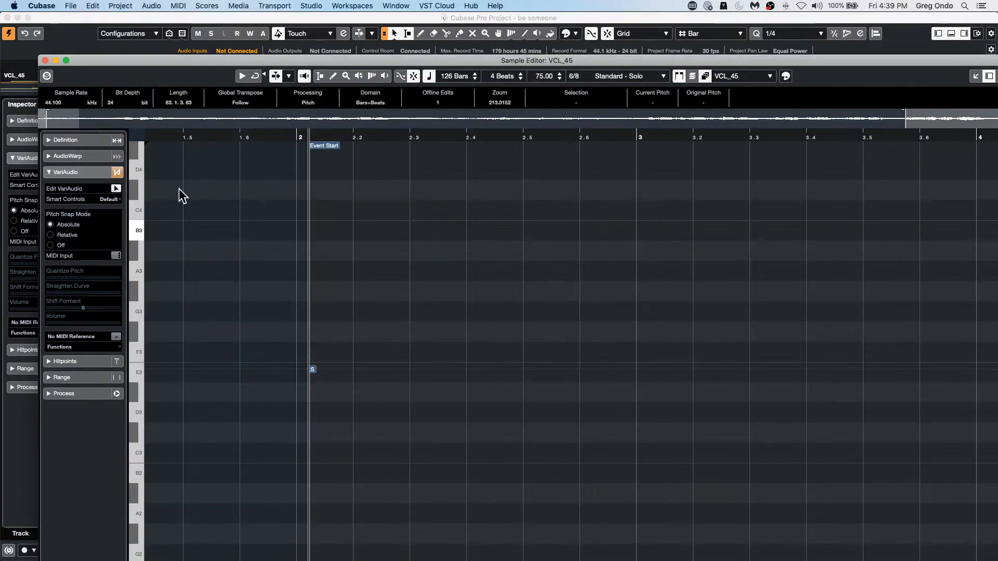
{"action": "left_click_drag", "start_coordinate": [392, 131], "coordinate": [388, 65]}
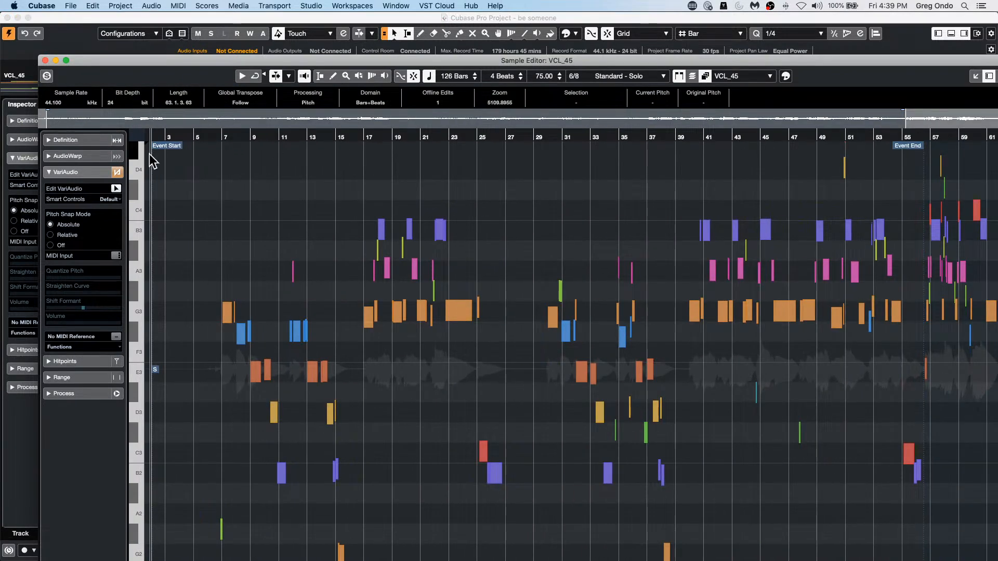
{"action": "left_click", "coordinate": [66, 60]}
Step: Look up the Extract MIDI option among the VariAudio functions without running it, and close the Sample Editor window
{"action": "left_click", "coordinate": [36, 305]}
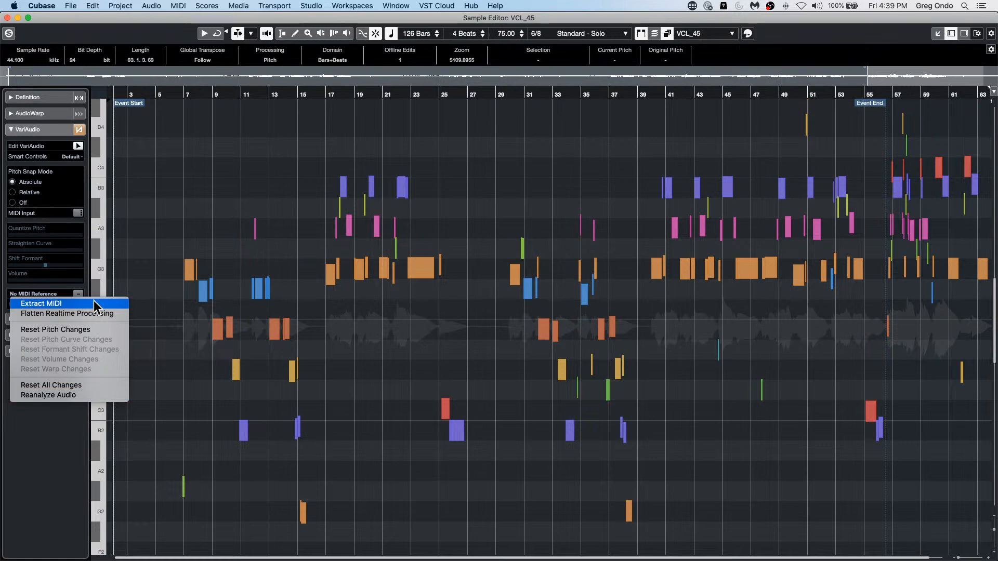
{"action": "left_click", "coordinate": [7, 20]}
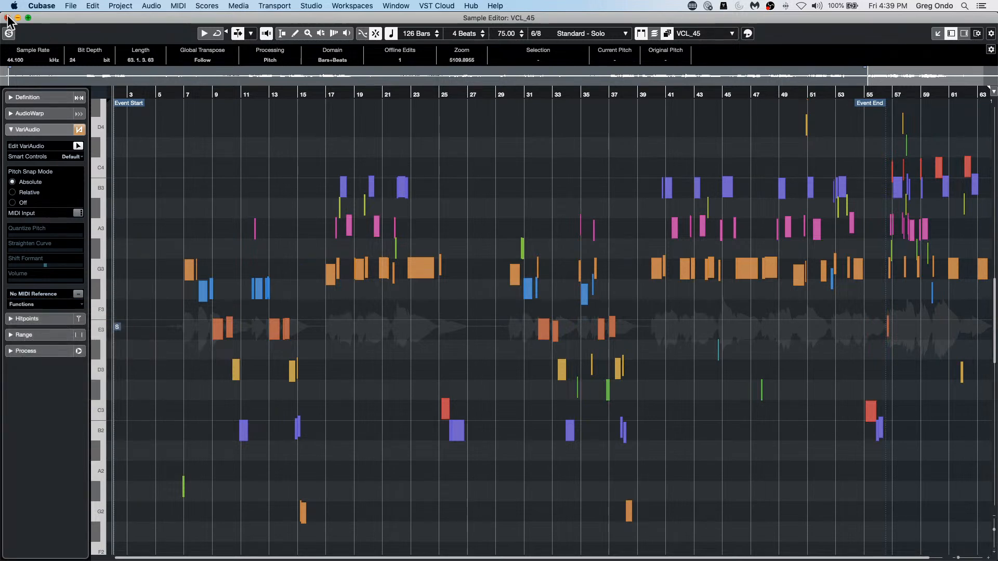
{"action": "left_click", "coordinate": [7, 18]}
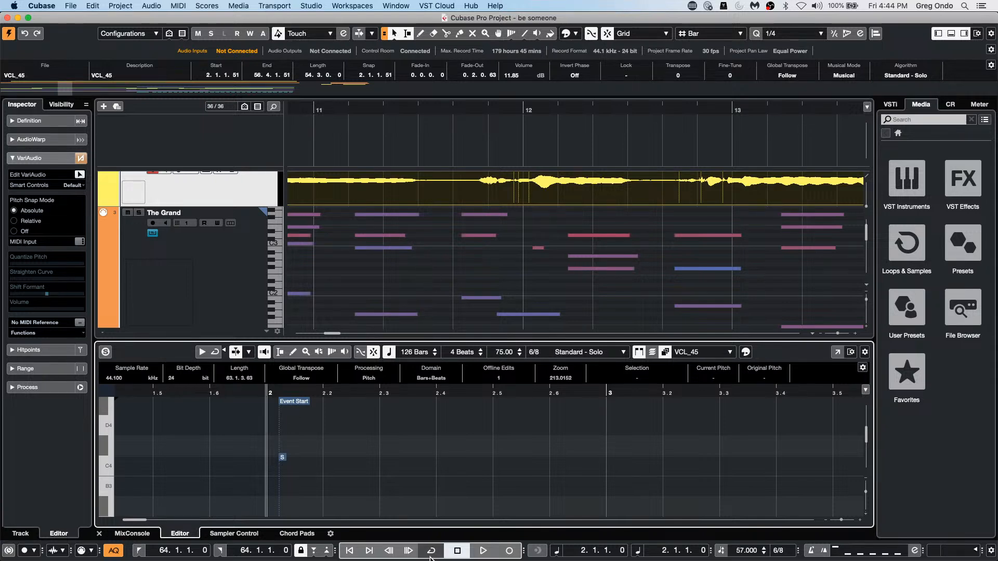
Step: Switch to Dorico and create a new empty project from the Steinberg Hub
{"action": "mouse_move", "coordinate": [391, 559]}
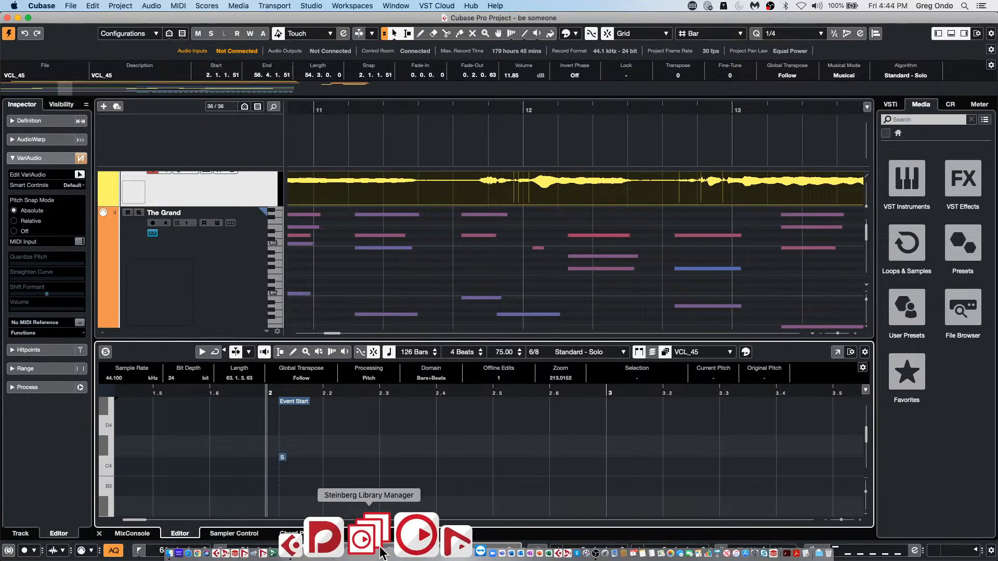
{"action": "left_click", "coordinate": [370, 552]}
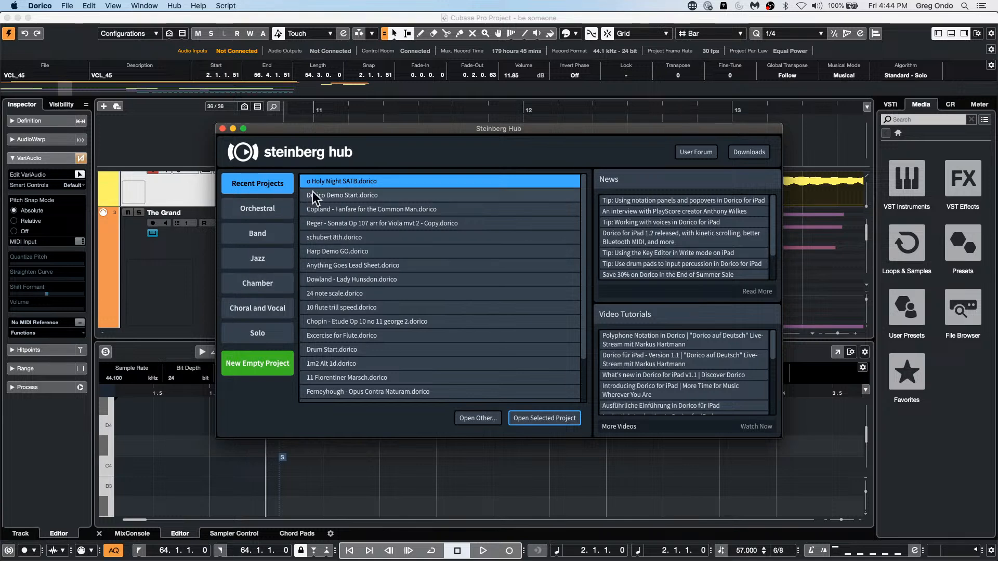
{"action": "left_click", "coordinate": [360, 193]}
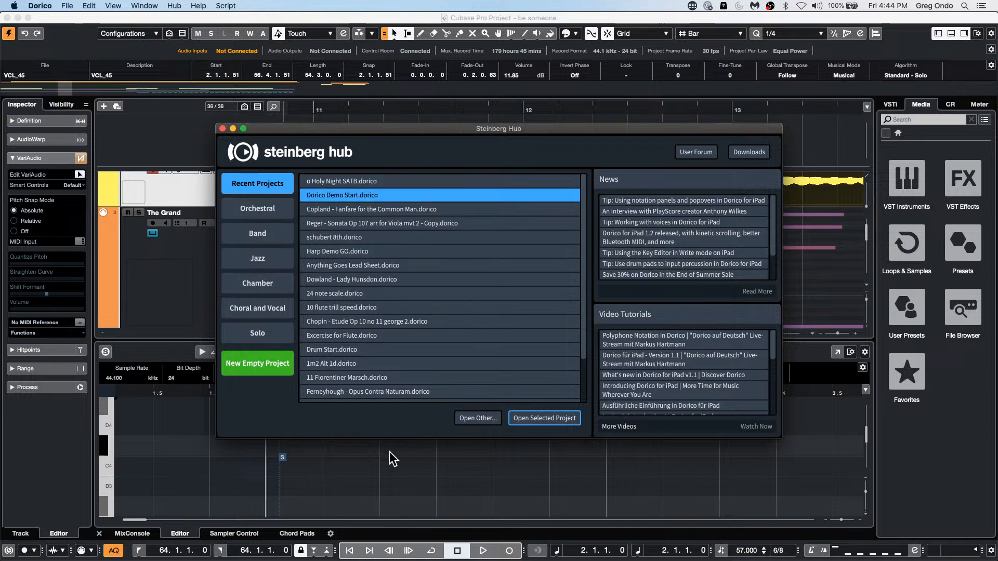
{"action": "left_click", "coordinate": [276, 370]}
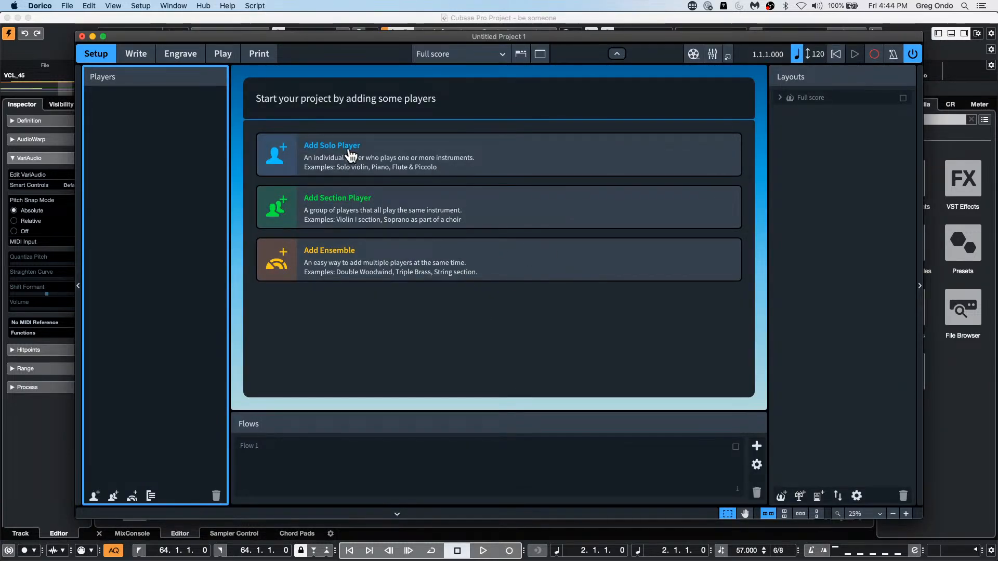
Step: Add a solo player with the Piano instrument and show the project window in full screen
{"action": "left_click", "coordinate": [351, 153]}
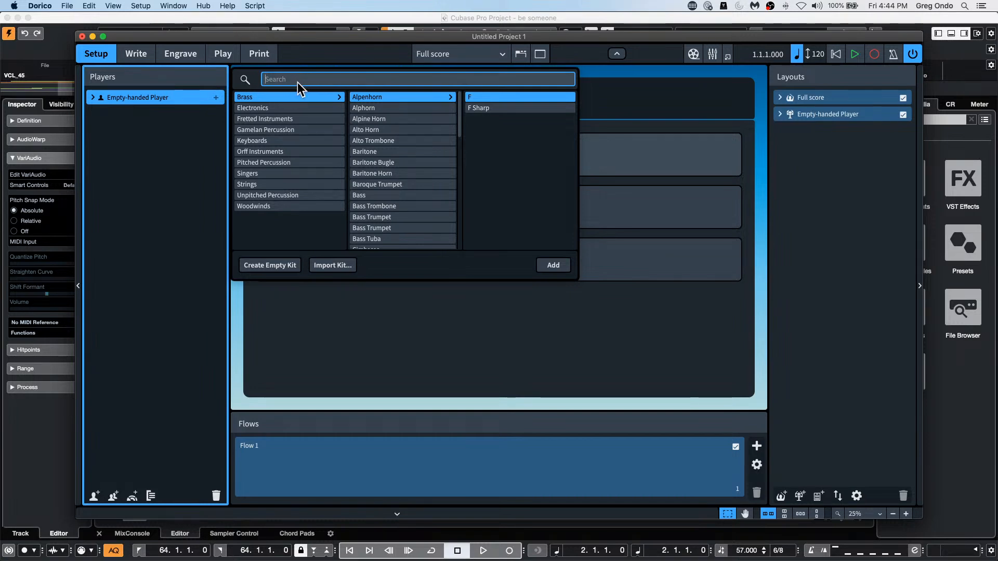
{"action": "type", "text": "piano"}
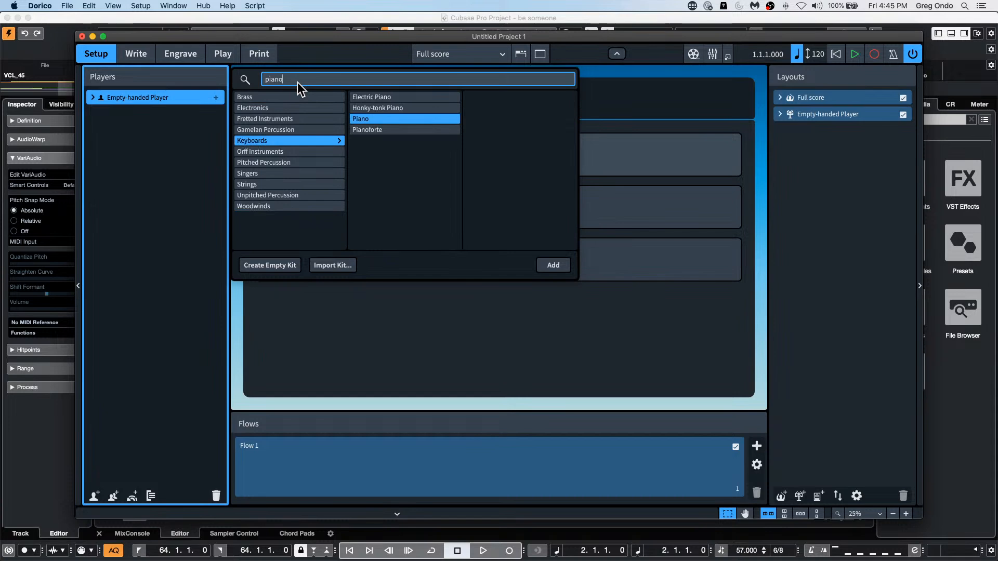
{"action": "key", "text": "Return"}
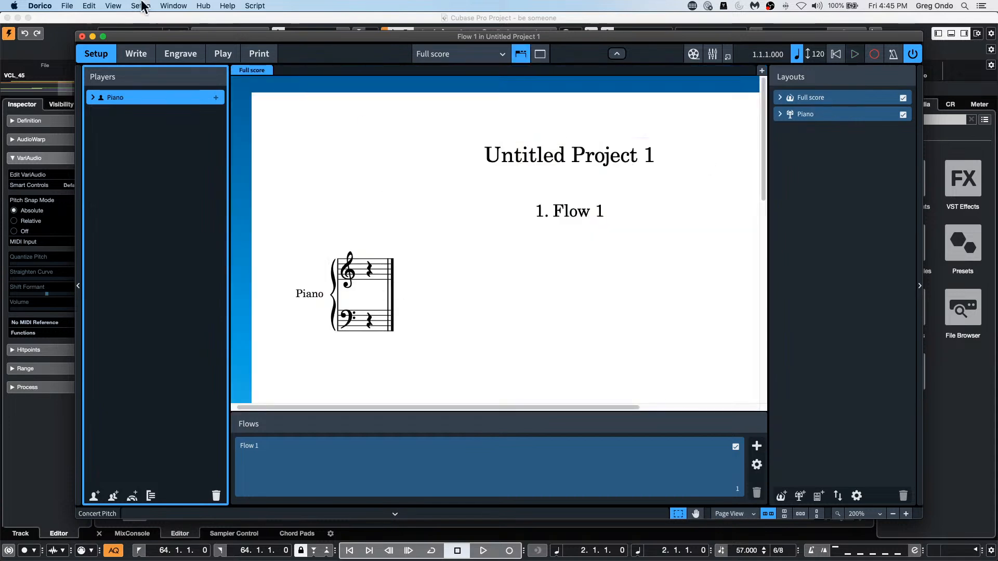
{"action": "left_click", "coordinate": [103, 36]}
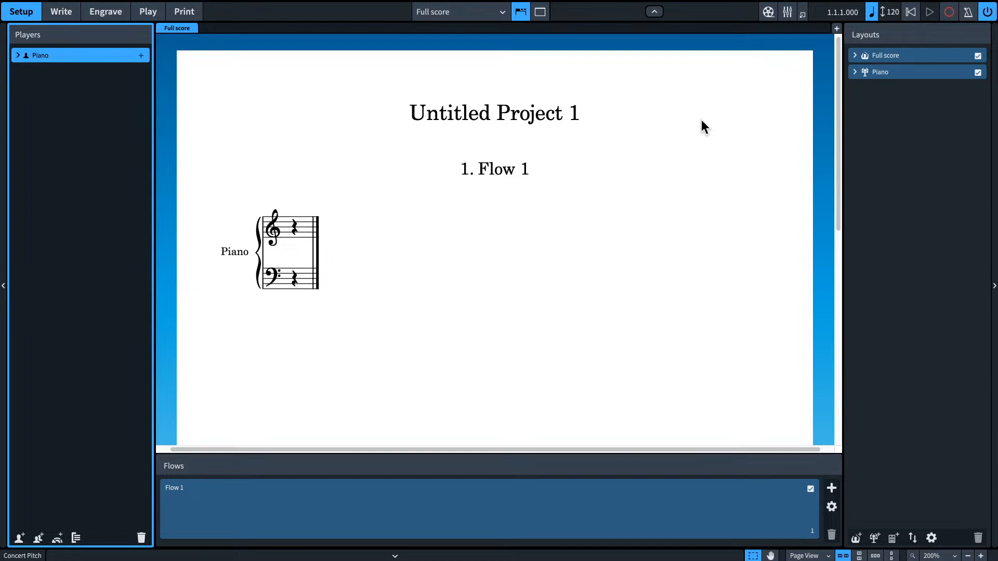
Step: Begin note input on the piano's upper staff and add a common time (C) signature
{"action": "key", "text": "space"}
{"action": "right_click", "coordinate": [294, 276]}
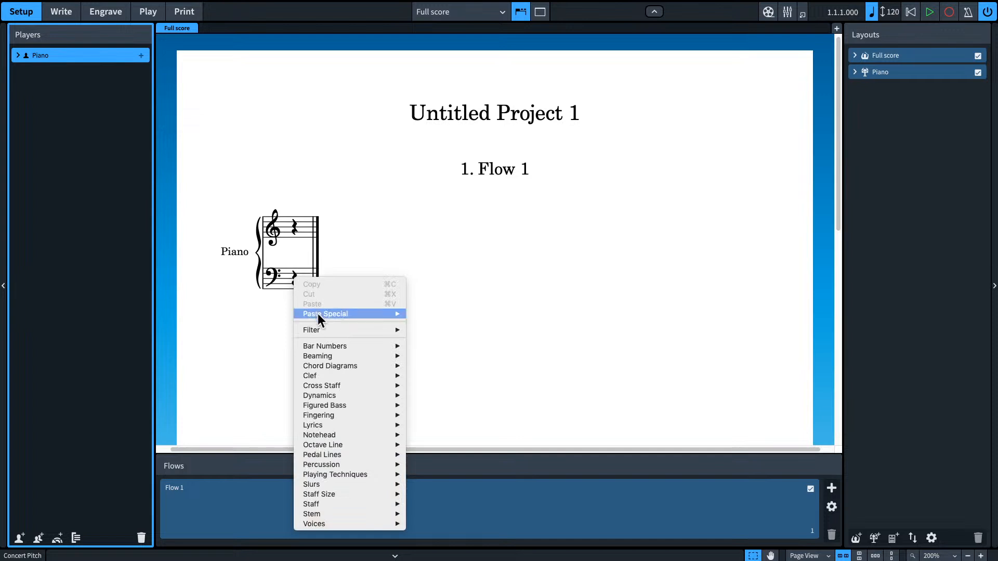
{"action": "left_click", "coordinate": [294, 274]}
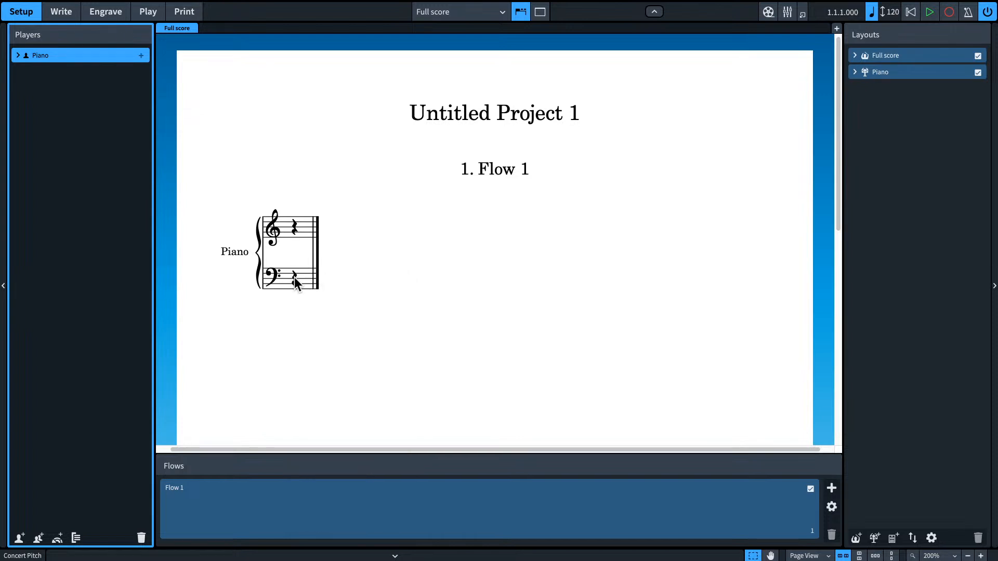
{"action": "double_click", "coordinate": [294, 230]}
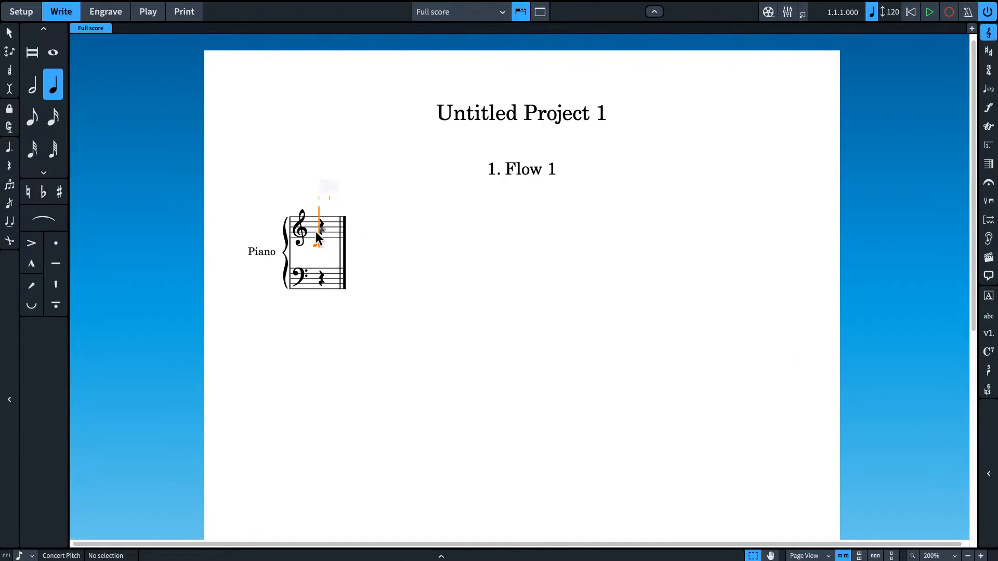
{"action": "key", "text": "shift+m"}
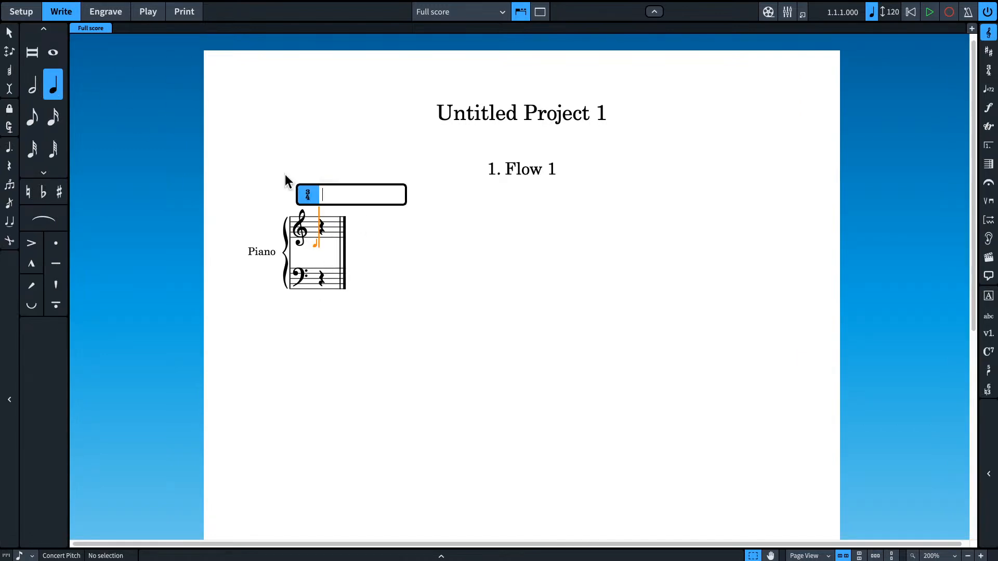
{"action": "type", "text": "c"}
{"action": "key", "text": "Return"}
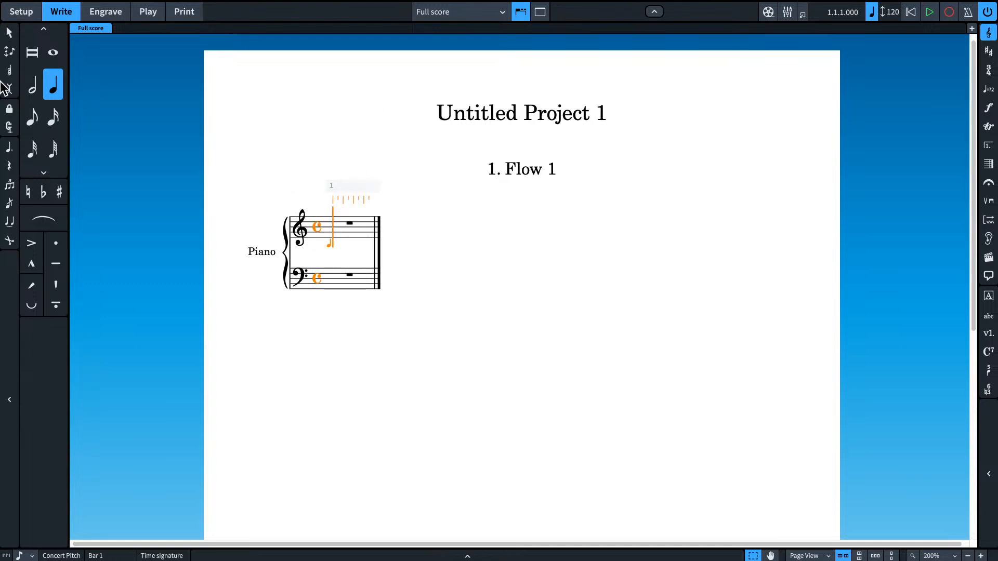
Step: Try entering C and E as successive quarter notes in bar 1, and delete both notes
{"action": "left_click", "coordinate": [10, 33]}
{"action": "left_click", "coordinate": [330, 232]}
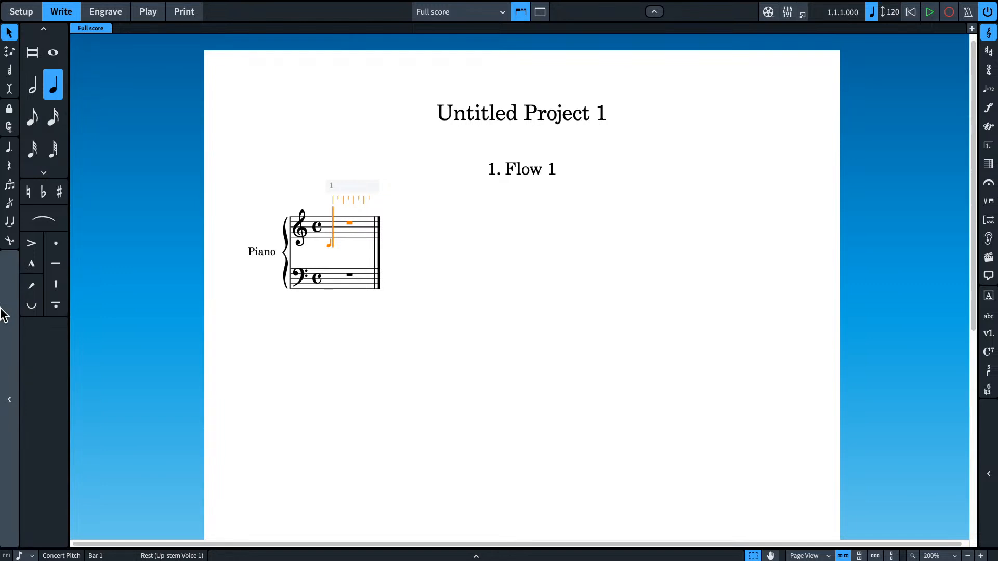
{"action": "key", "text": "c"}
{"action": "key", "text": "e"}
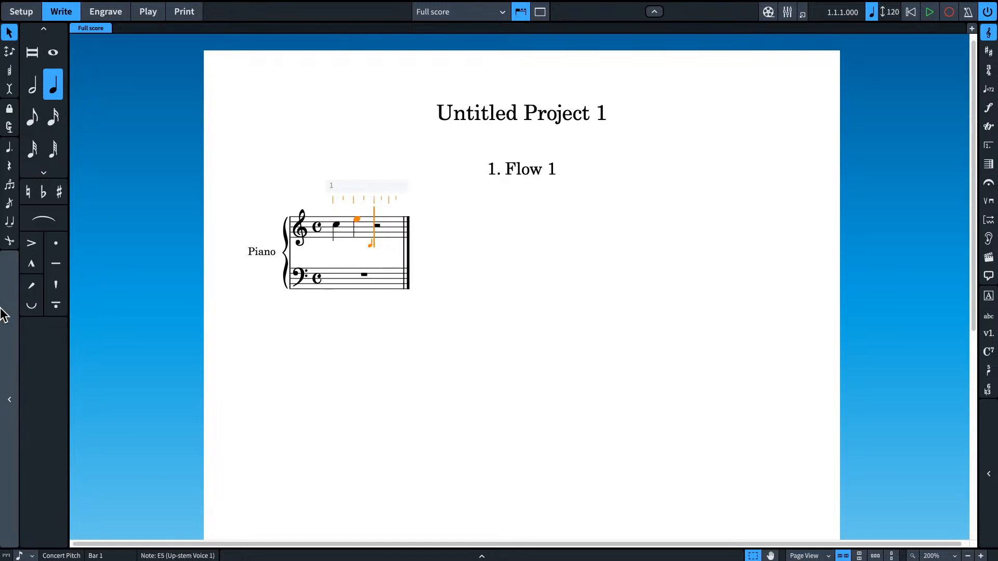
{"action": "key", "text": "BackSpace"}
{"action": "key", "text": "BackSpace"}
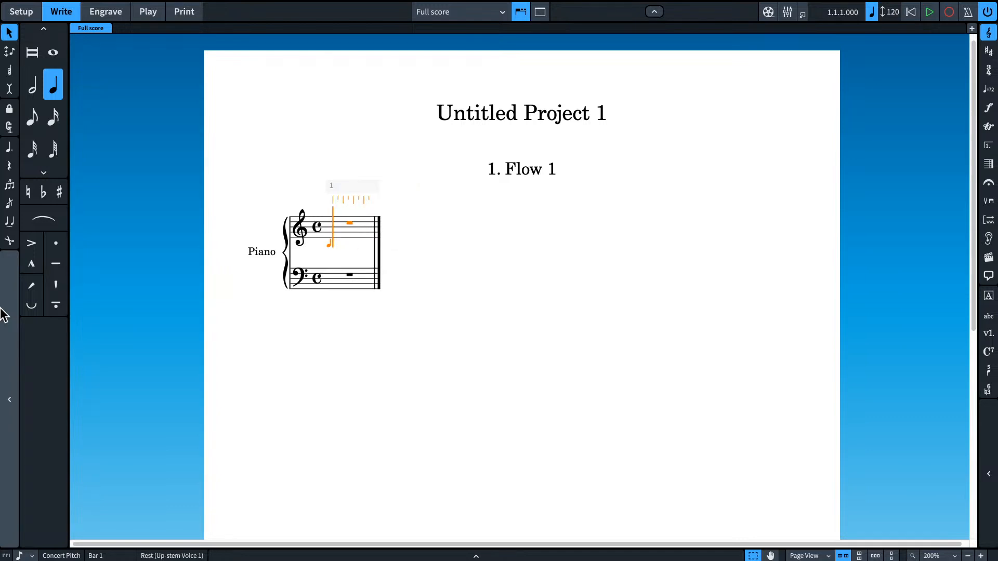
Step: Turn on chord input and enter quarter-note chords C–E on beat 1 and G–B on beat 3 of the upper staff
{"action": "key", "text": "q"}
{"action": "key", "text": "c"}
{"action": "key", "text": "e"}
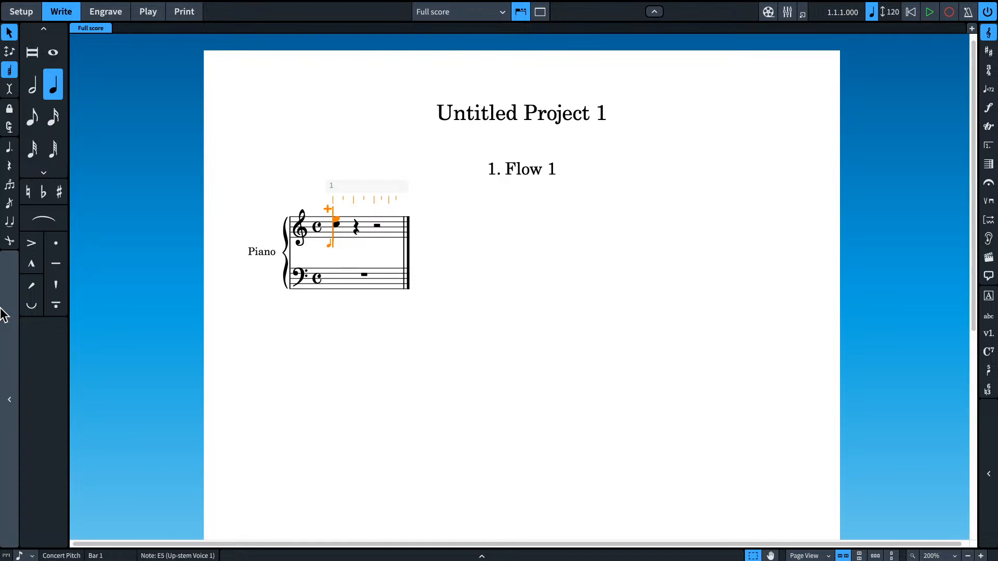
{"action": "key", "text": "space"}
{"action": "key", "text": "space"}
{"action": "key", "text": "b"}
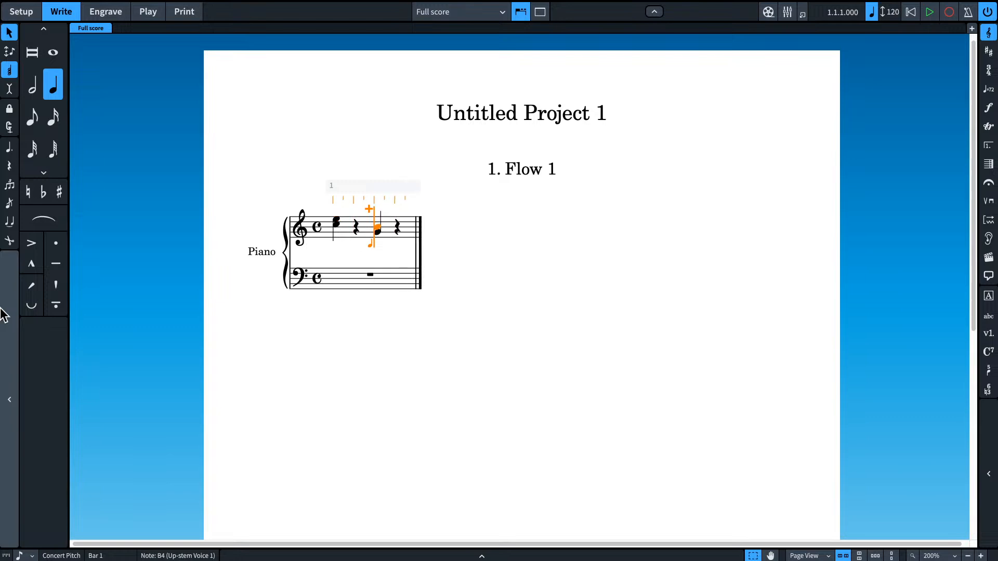
Step: Select the notes of the first chord and examine the View and Write commands for options that apply to them
{"action": "left_click", "coordinate": [335, 215]}
{"action": "mouse_move", "coordinate": [194, 4]}
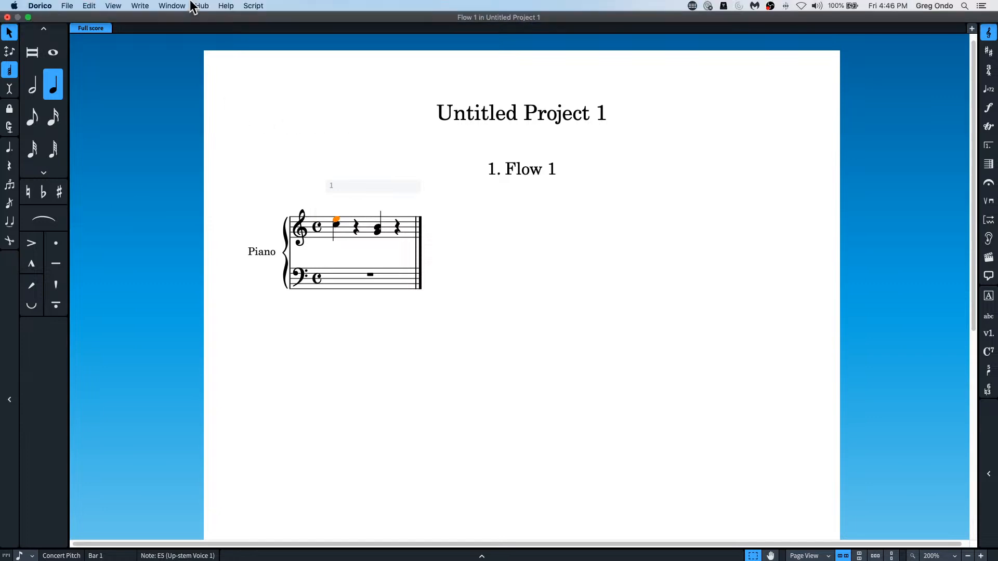
{"action": "left_click", "coordinate": [111, 6]}
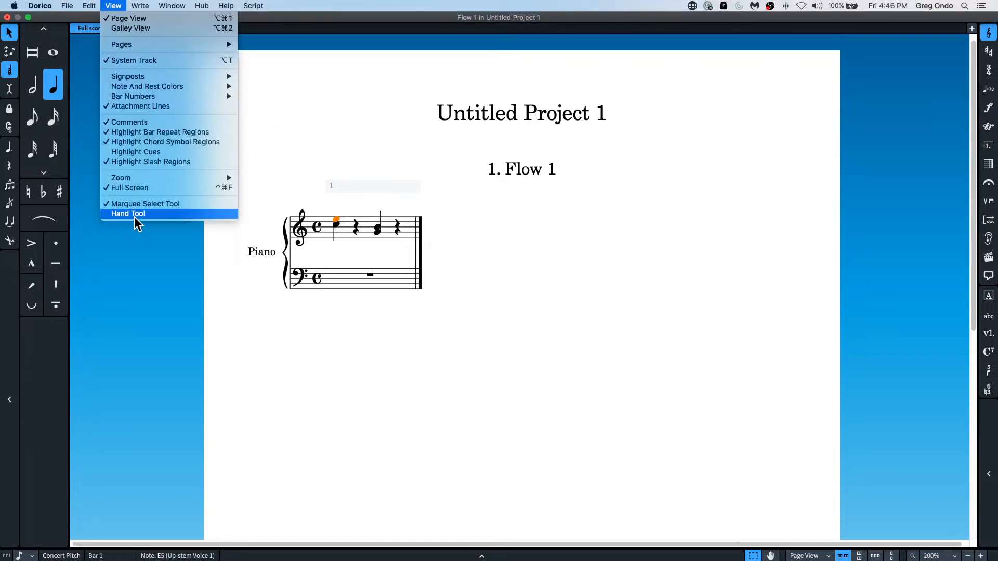
{"action": "mouse_move", "coordinate": [138, 5]}
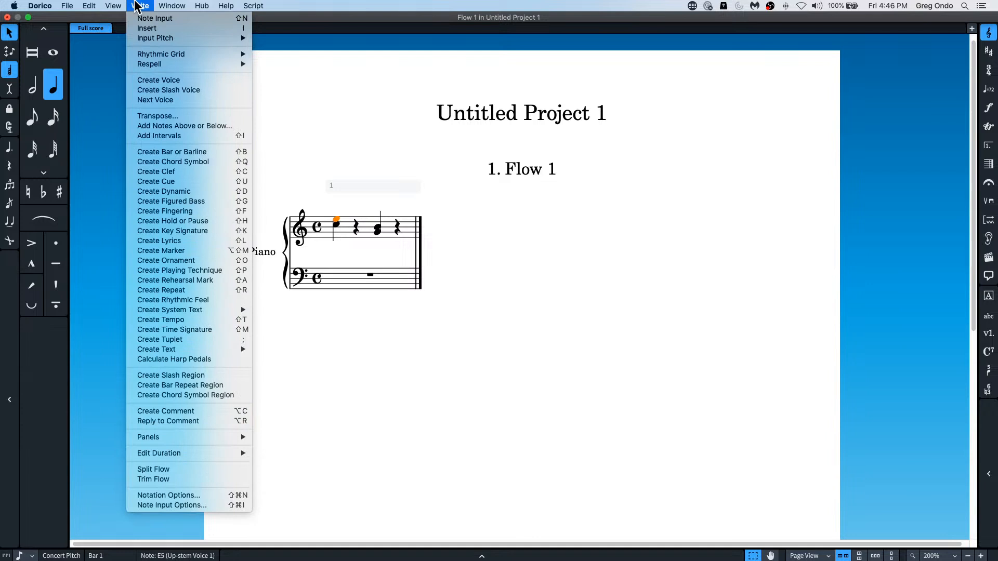
{"action": "left_click", "coordinate": [402, 155]}
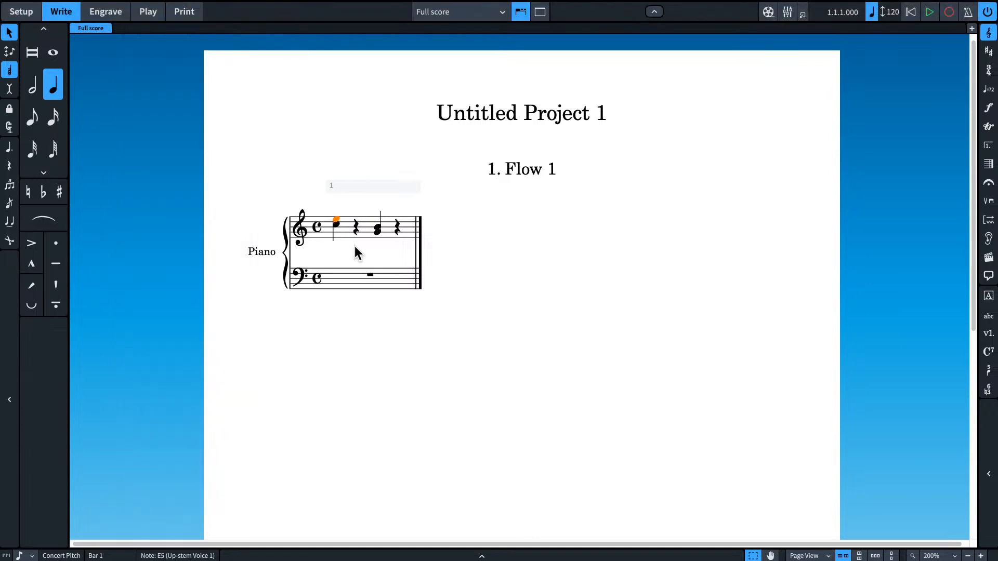
{"action": "left_click", "coordinate": [336, 236]}
{"action": "left_click", "coordinate": [336, 219]}
{"action": "left_click", "coordinate": [335, 225]}
{"action": "left_click", "coordinate": [348, 248]}
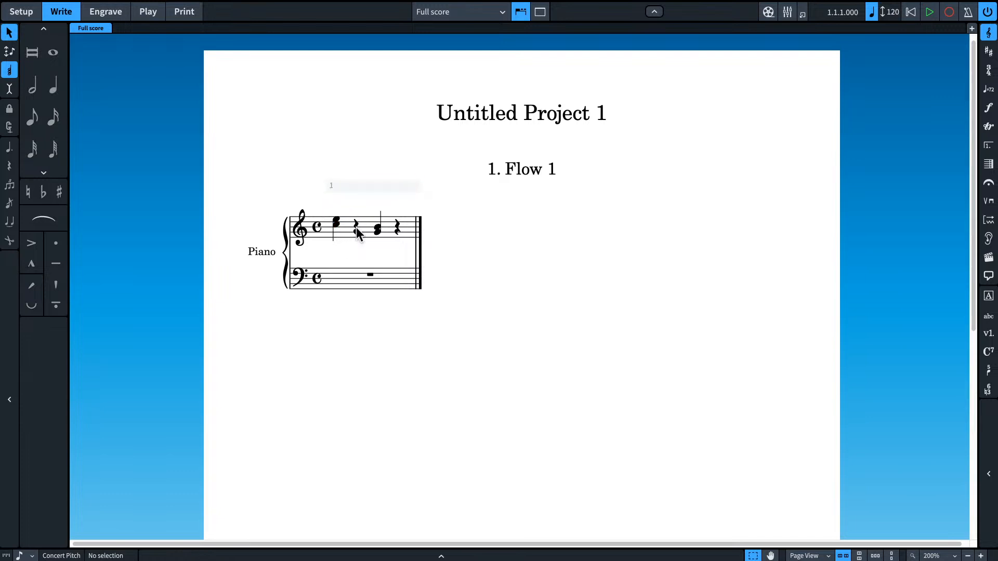
{"action": "left_click", "coordinate": [338, 235]}
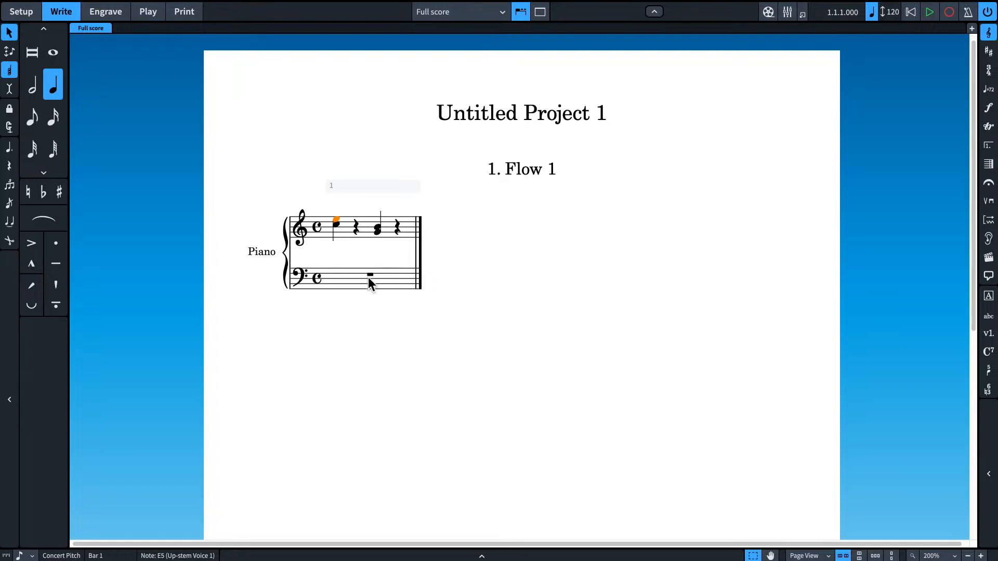
Step: Try to create a new voice with the first chord's top E selected, and clear the selection
{"action": "mouse_move", "coordinate": [67, 5]}
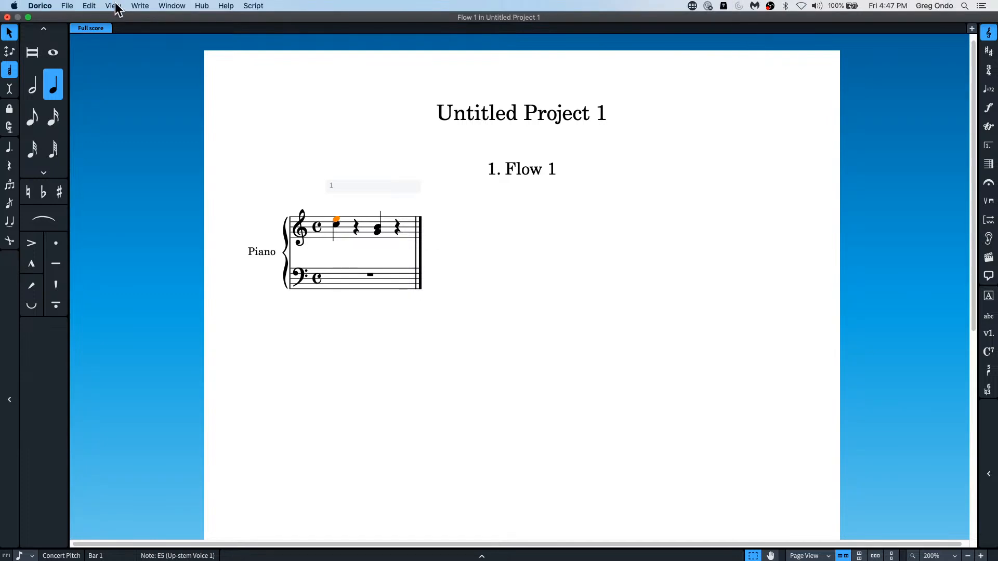
{"action": "left_click", "coordinate": [137, 6]}
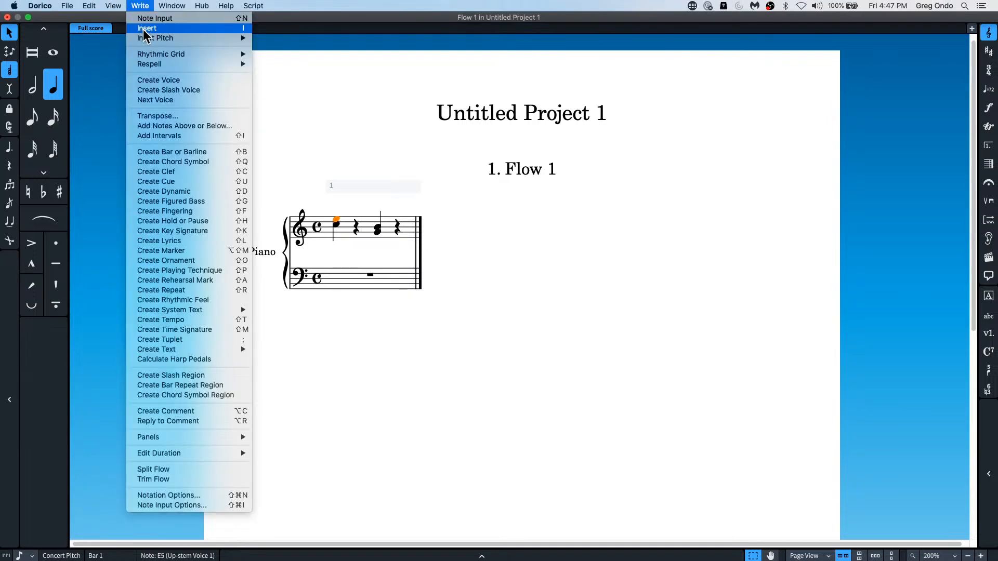
{"action": "left_click", "coordinate": [176, 81]}
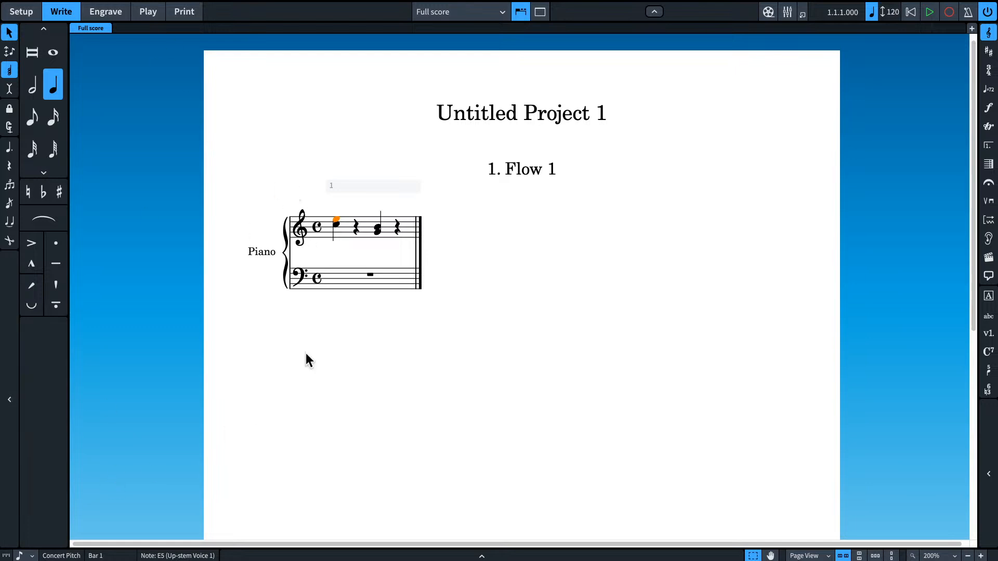
{"action": "left_click", "coordinate": [323, 241]}
{"action": "key", "text": "Escape"}
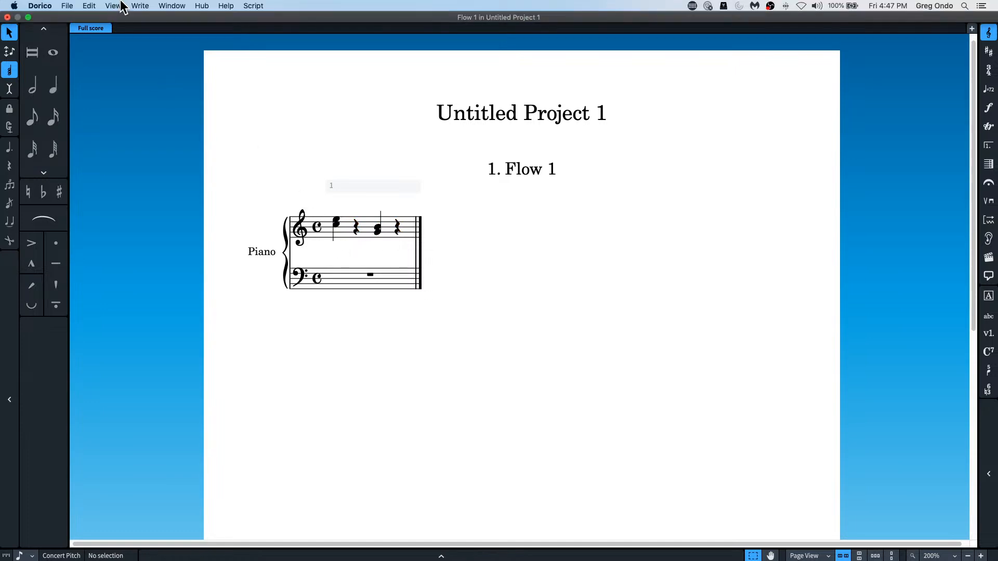
Step: Reselect the first chord's top E and try the Next Voice command on it
{"action": "left_click", "coordinate": [141, 6]}
{"action": "left_click", "coordinate": [315, 194]}
{"action": "left_click", "coordinate": [336, 217]}
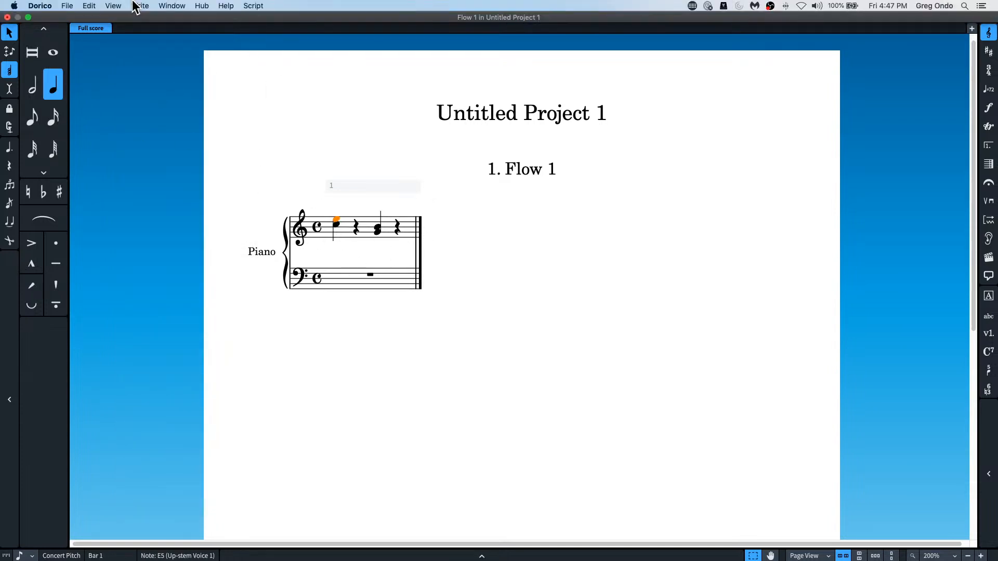
{"action": "left_click", "coordinate": [140, 6]}
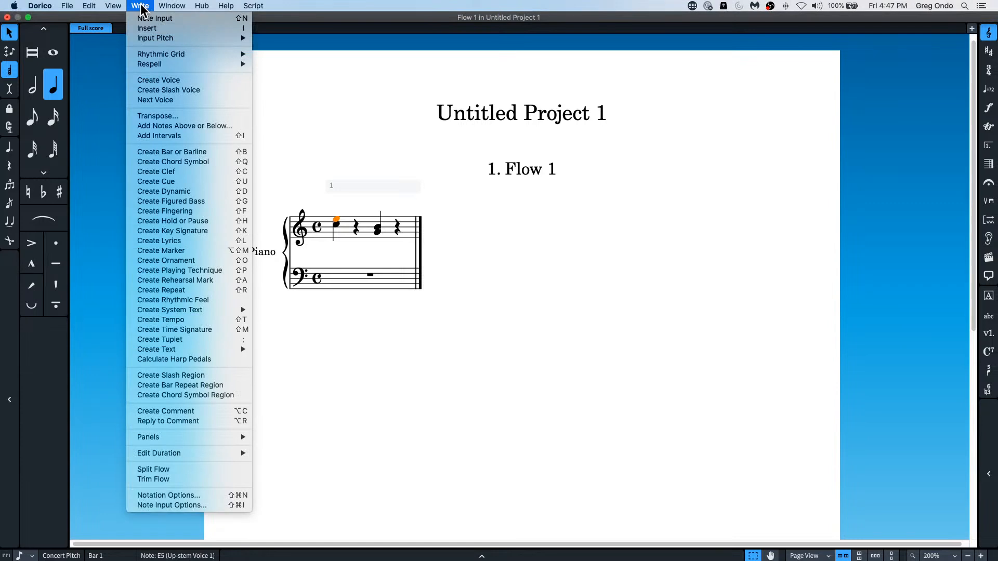
{"action": "left_click", "coordinate": [138, 99]}
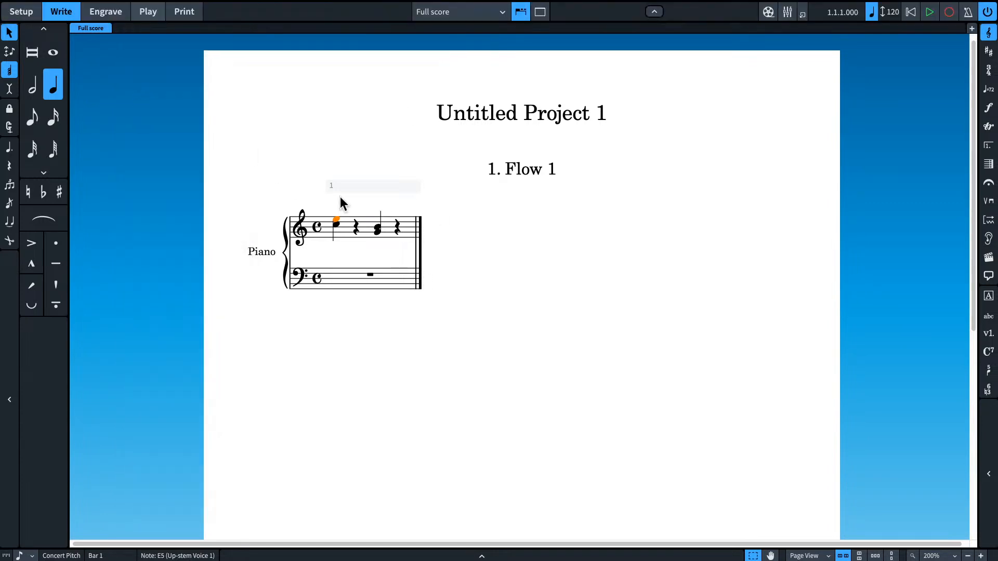
Step: Try an eighth-note duration on the first chord's top E, undo it, and check the Write and View commands
{"action": "left_click", "coordinate": [39, 119]}
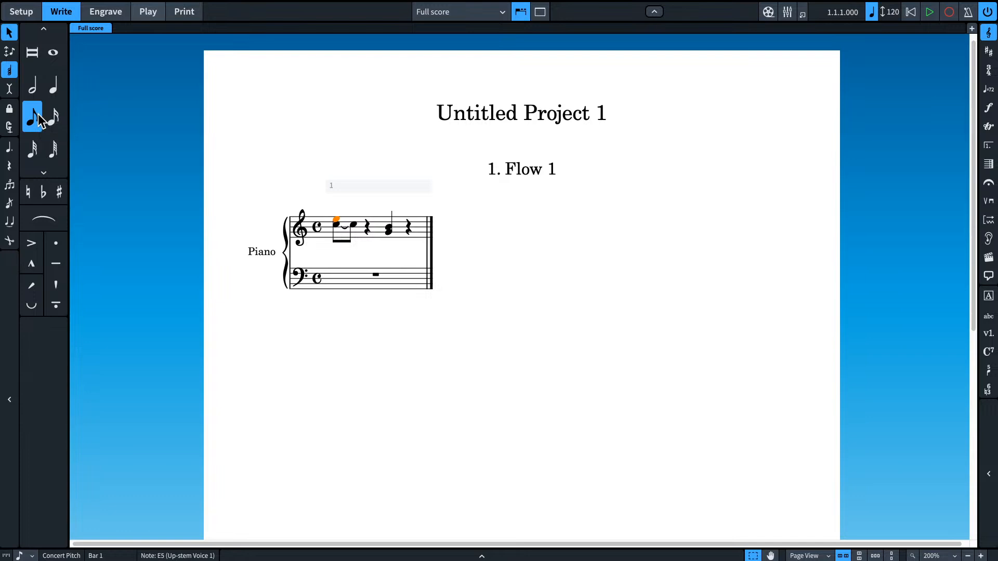
{"action": "key", "text": "ctrl+z"}
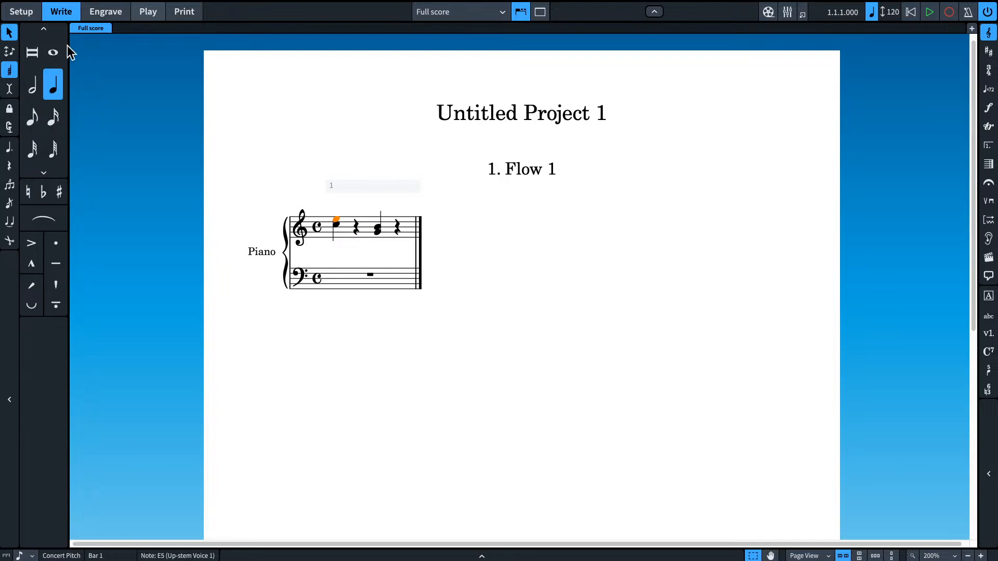
{"action": "left_click", "coordinate": [139, 6]}
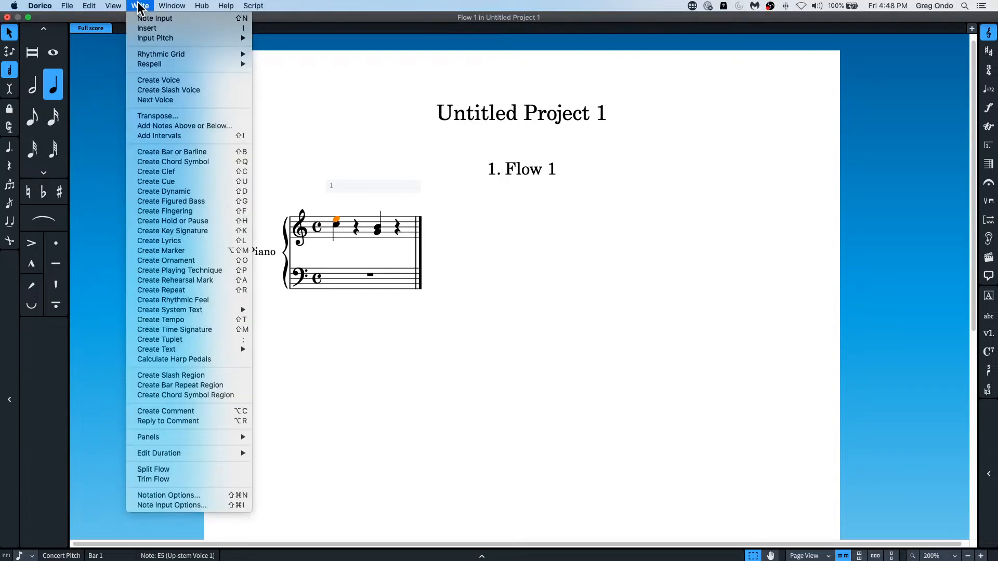
{"action": "mouse_move", "coordinate": [113, 7]}
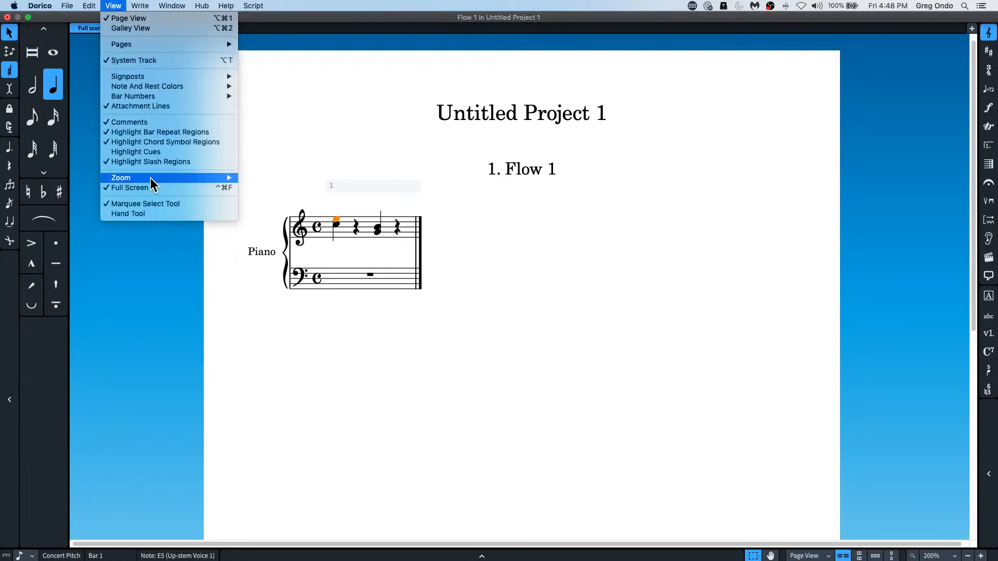
{"action": "left_click", "coordinate": [320, 232]}
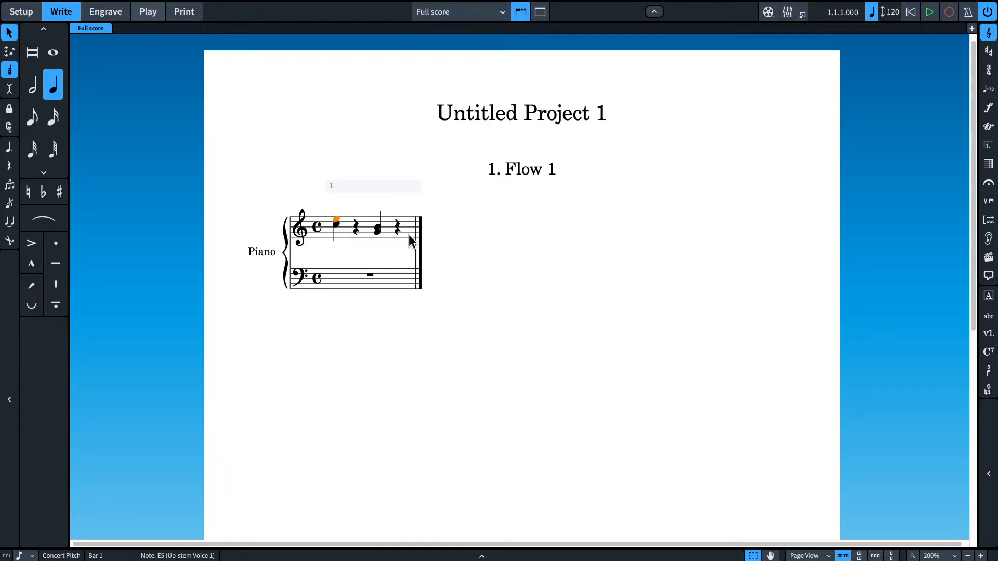
Step: Enter a quarter-note D–E chord on beat 4 of the upper staff and delete the G–B chord on beat 3
{"action": "left_click", "coordinate": [397, 227]}
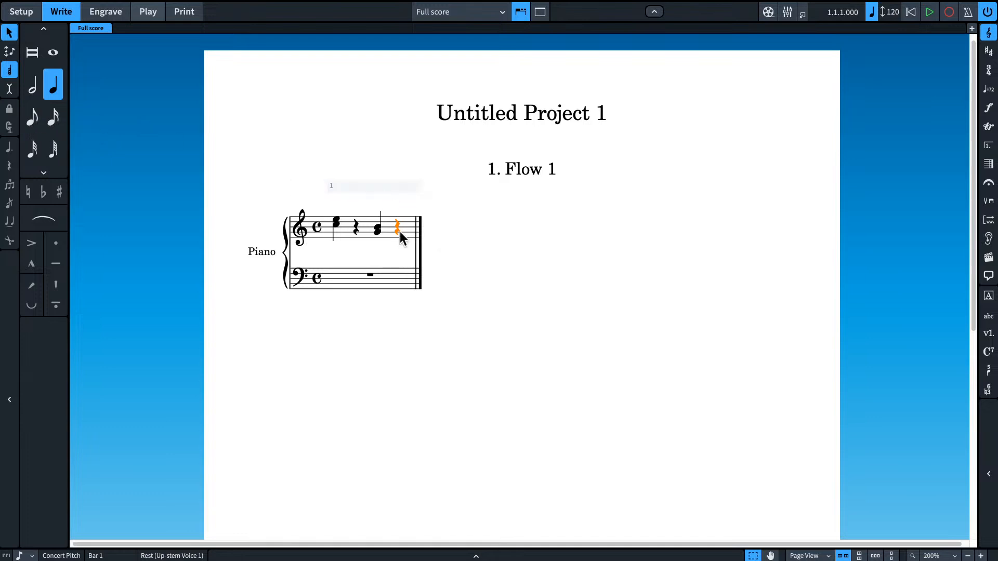
{"action": "double_click", "coordinate": [398, 228]}
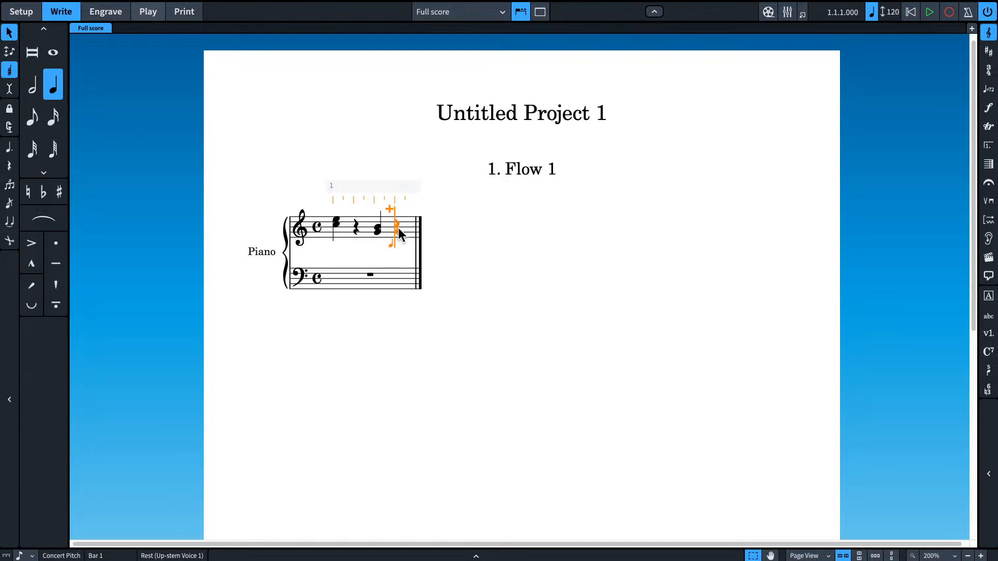
{"action": "key", "text": "e"}
{"action": "key", "text": "BackSpace"}
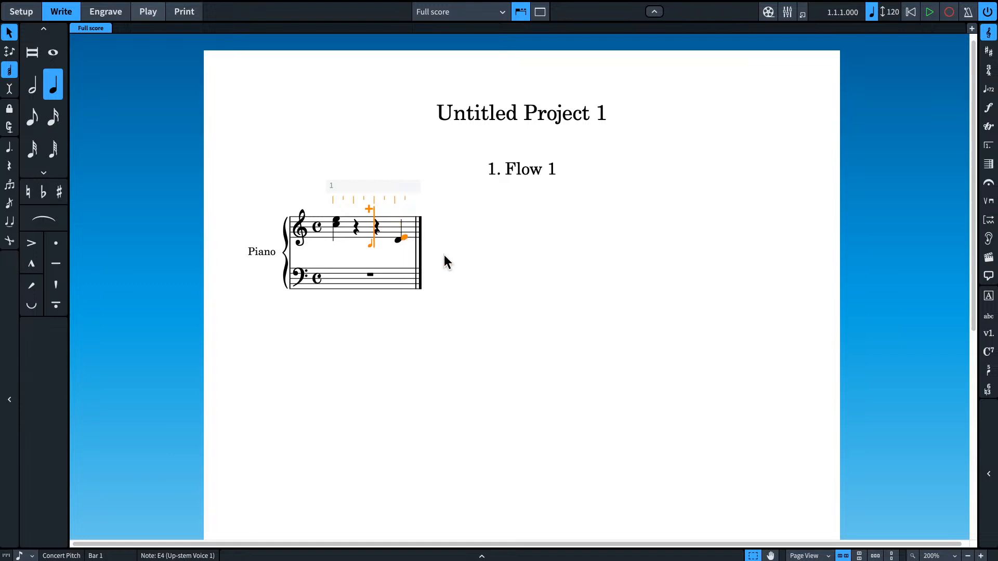
Step: Delete the C–E chord on beat 1 and undo that deletion
{"action": "key", "text": "BackSpace"}
{"action": "key", "text": "BackSpace"}
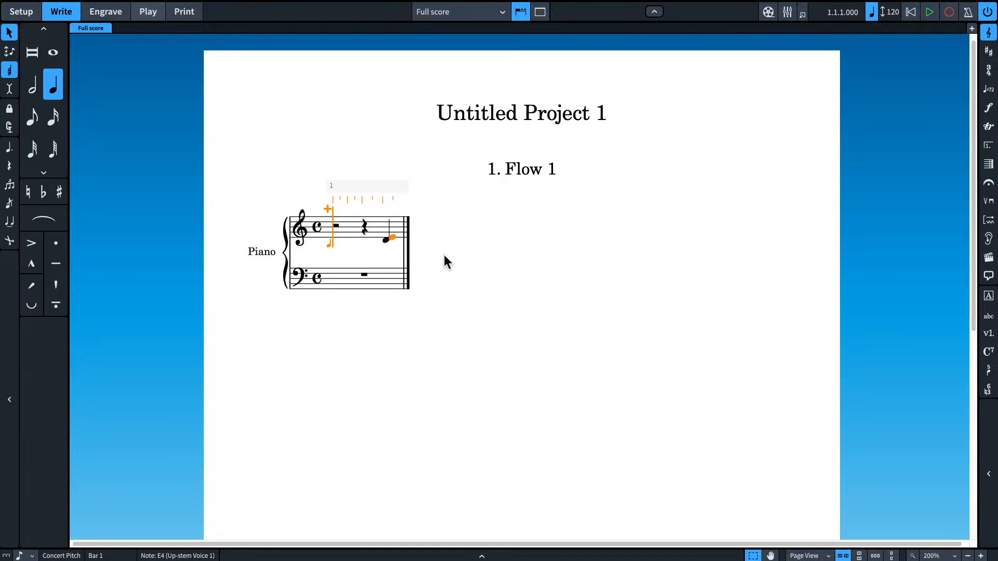
{"action": "key", "text": "super+z"}
{"action": "key", "text": "super+z"}
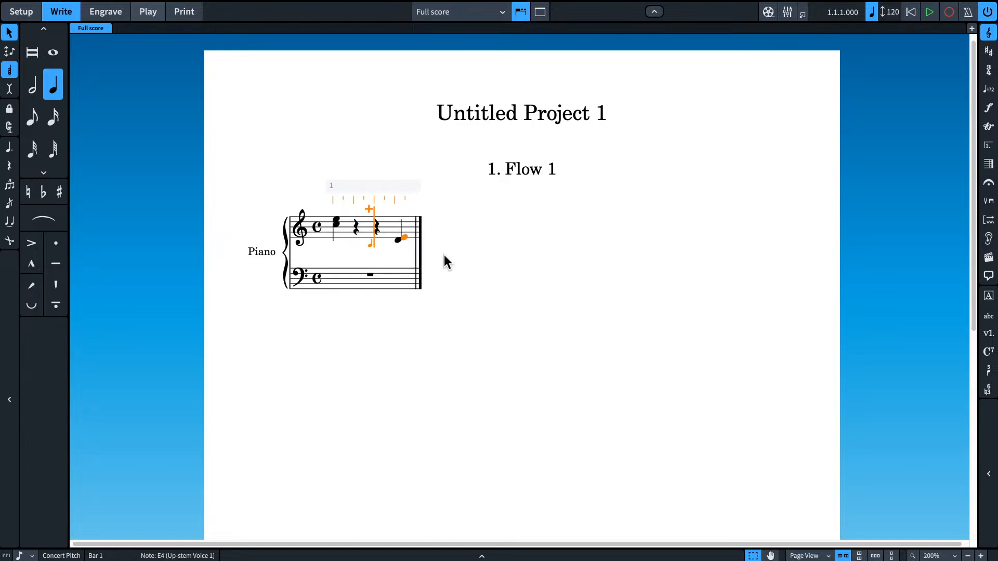
Step: Turn off chord input and enter quarter notes G, E, D and G in a new bar 2 of the upper staff
{"action": "key", "text": "q"}
{"action": "key", "text": "Escape"}
{"action": "left_click", "coordinate": [336, 218]}
{"action": "left_click", "coordinate": [357, 233]}
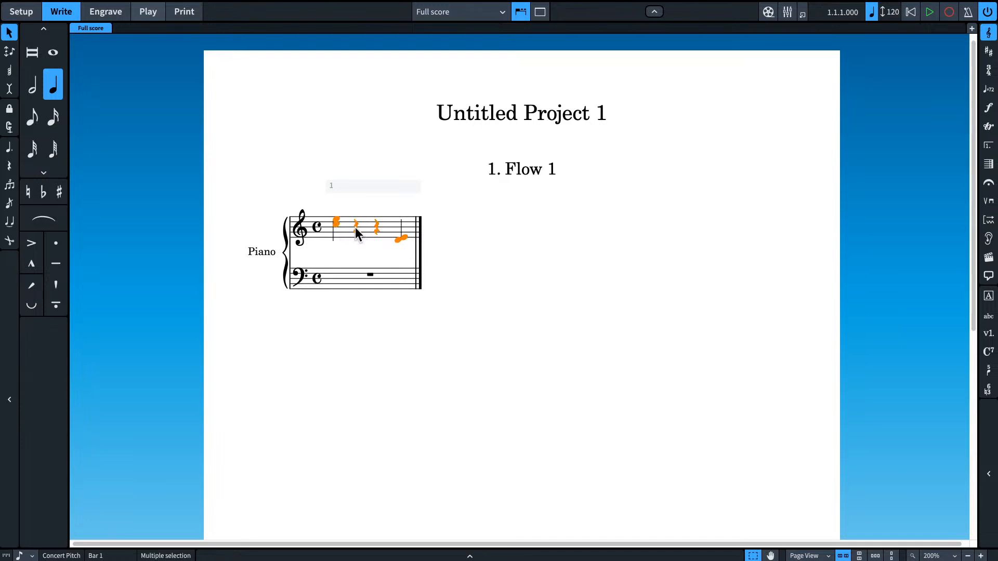
{"action": "left_click", "coordinate": [355, 226]}
{"action": "left_click", "coordinate": [406, 236]}
{"action": "double_click", "coordinate": [417, 232]}
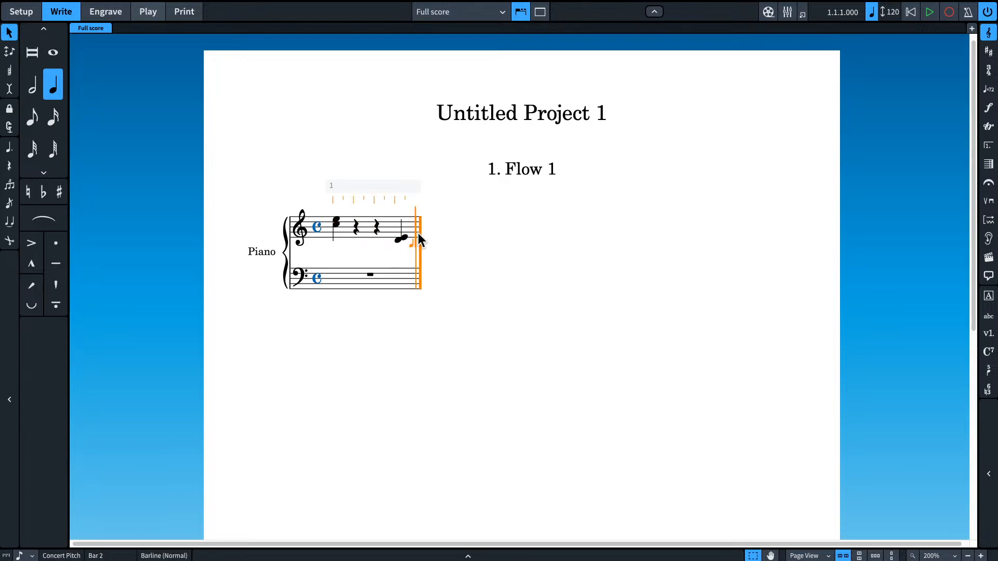
{"action": "key", "text": "g"}
{"action": "key", "text": "e"}
{"action": "key", "text": "d"}
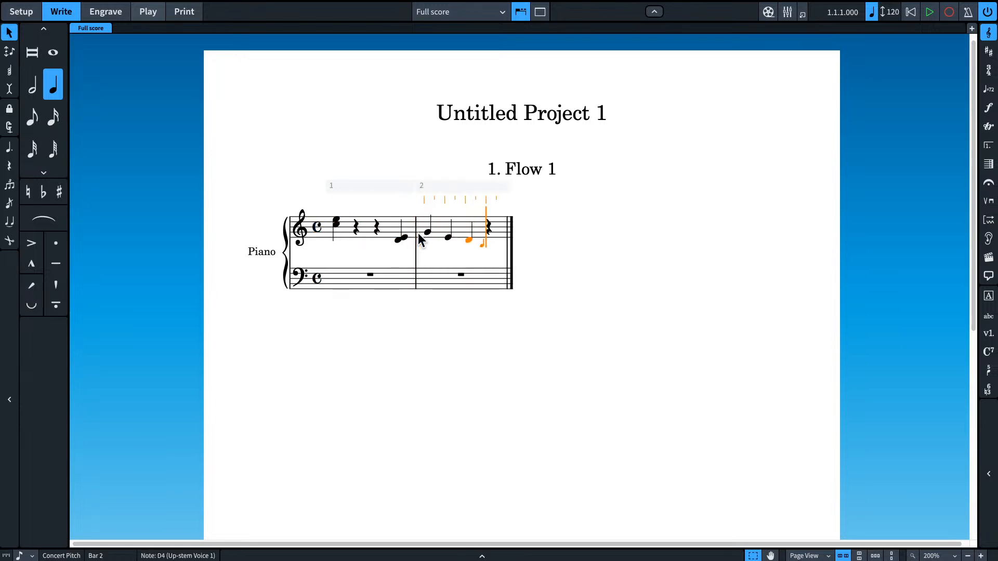
{"action": "key", "text": "g"}
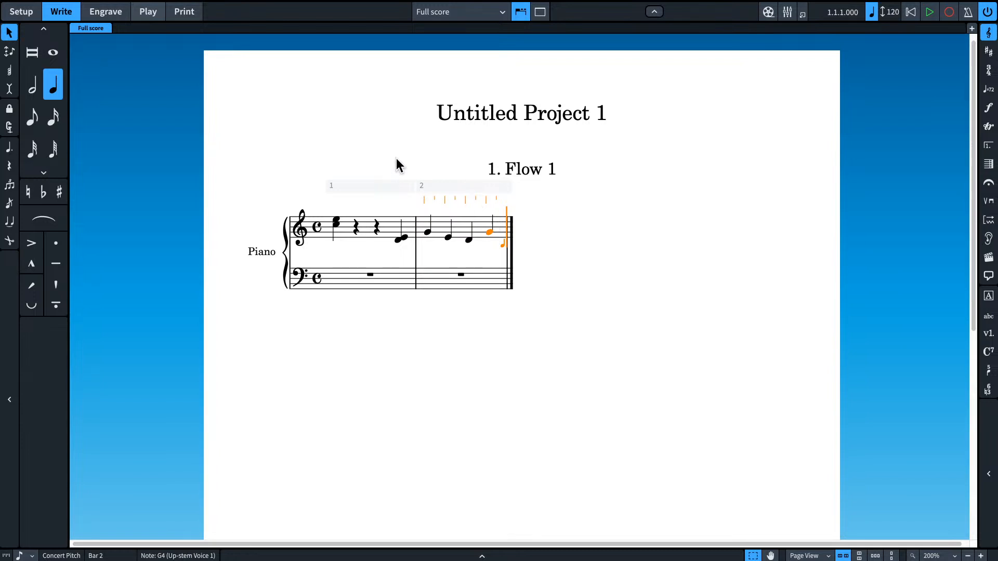
Step: Turn on Insert mode and shorten the D in bar 2 to an eighth note
{"action": "left_click", "coordinate": [466, 240]}
{"action": "key", "text": "shift+t"}
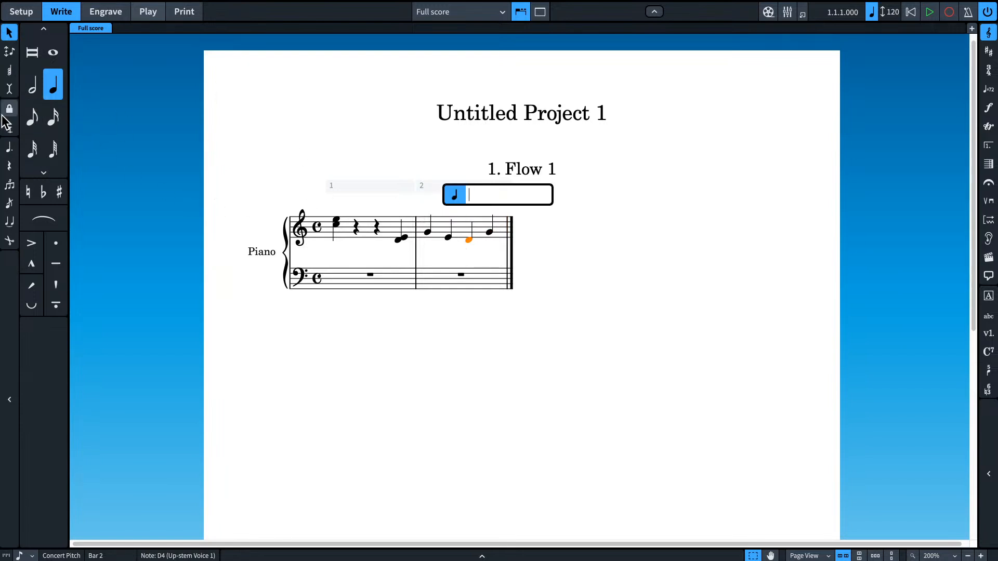
{"action": "left_click", "coordinate": [10, 89]}
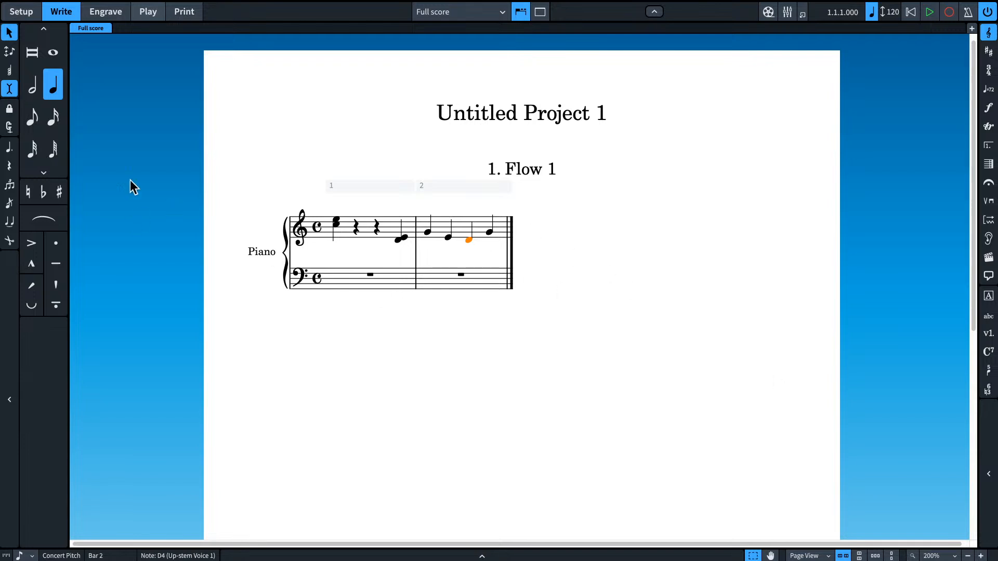
{"action": "left_click", "coordinate": [32, 121]}
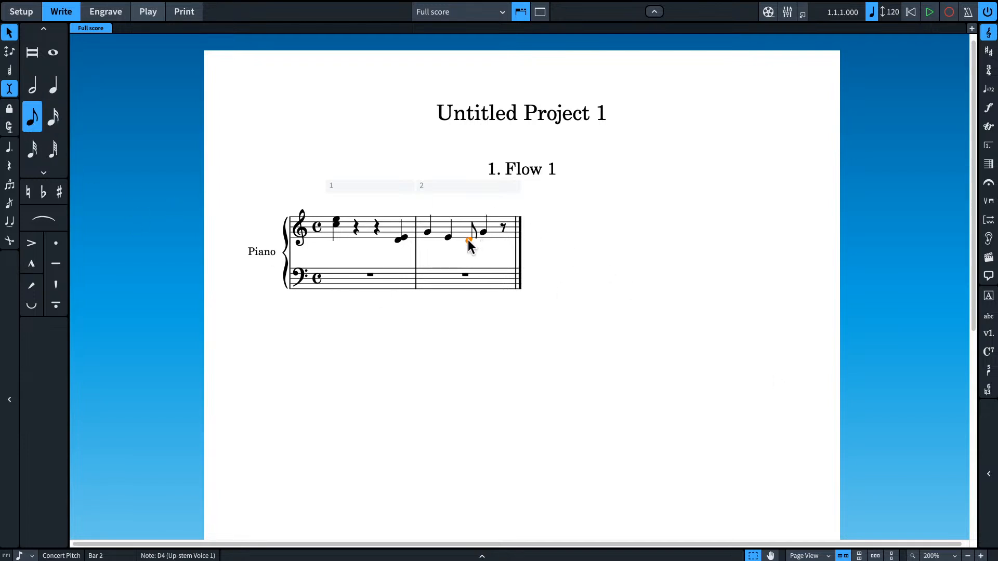
Step: Insert eighth notes E, D and E before the eighth-note D in bar 2, and turn Insert mode off
{"action": "key", "text": "shift+n"}
{"action": "key", "text": "d"}
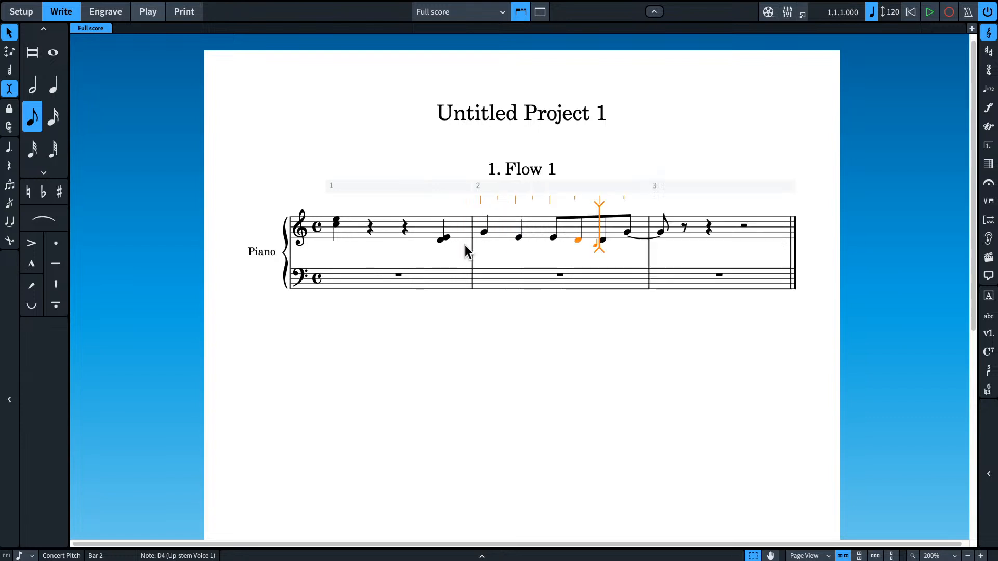
{"action": "key", "text": "e"}
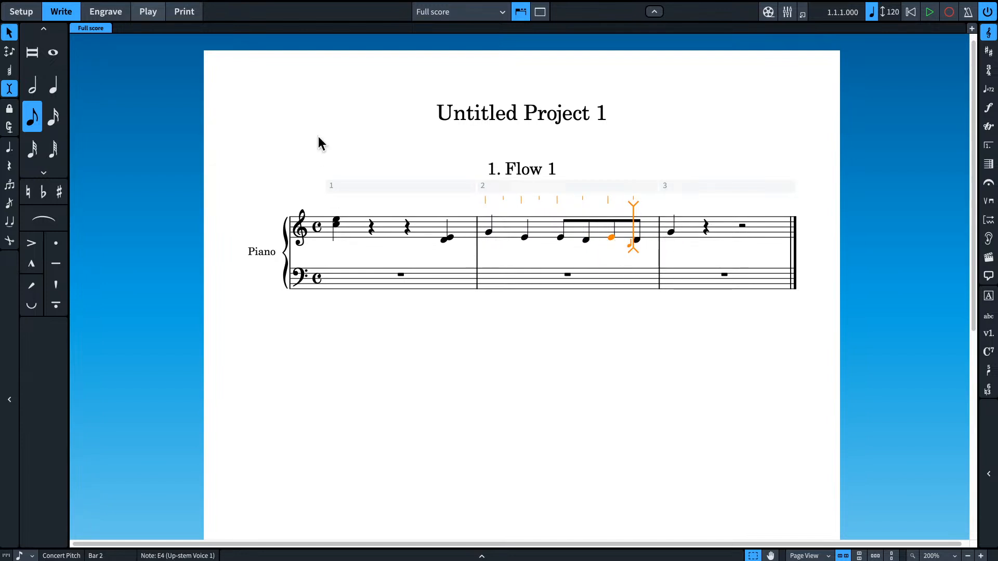
{"action": "left_click", "coordinate": [10, 89]}
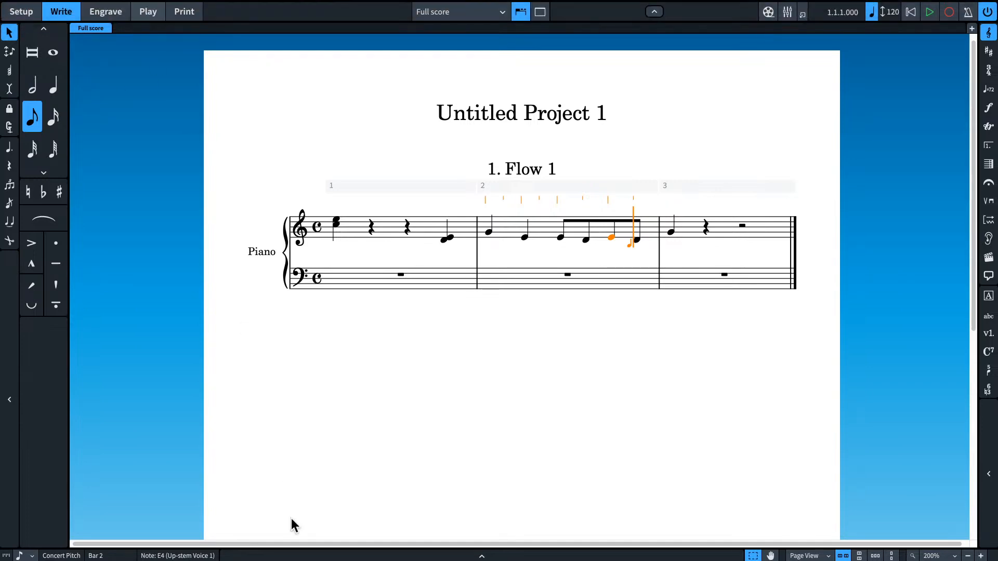
Step: Switch to Cubase and open the Export Audio Mixdown dialog for the be someone project
{"action": "key", "text": "super+Tab"}
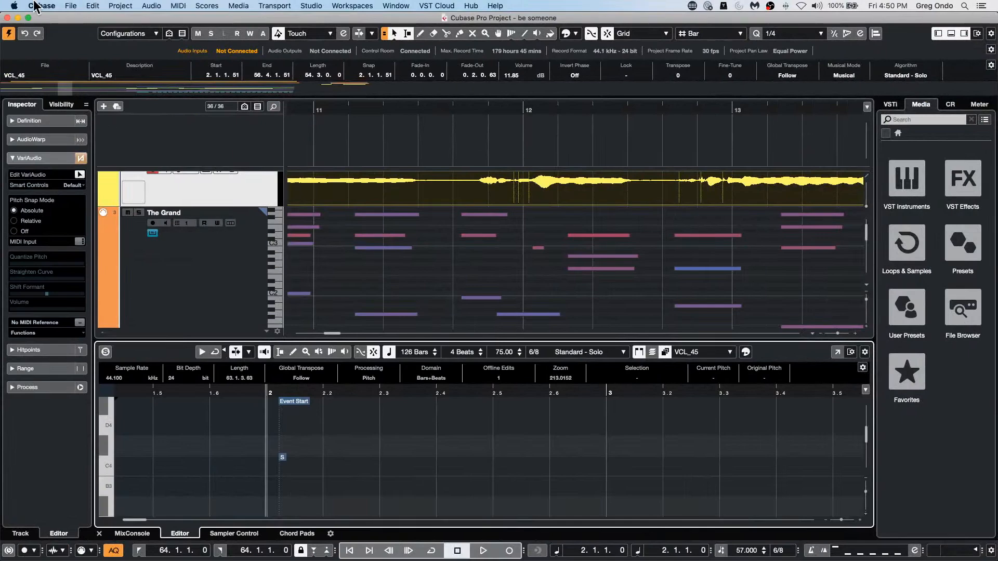
{"action": "left_click", "coordinate": [35, 7]}
{"action": "mouse_move", "coordinate": [71, 6]}
{"action": "mouse_move", "coordinate": [99, 156]}
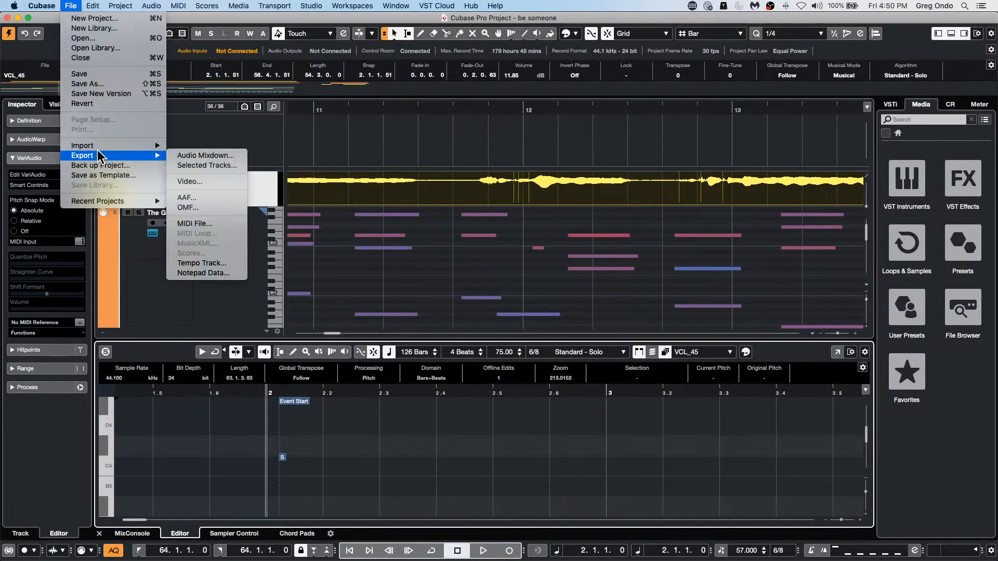
{"action": "left_click", "coordinate": [212, 157]}
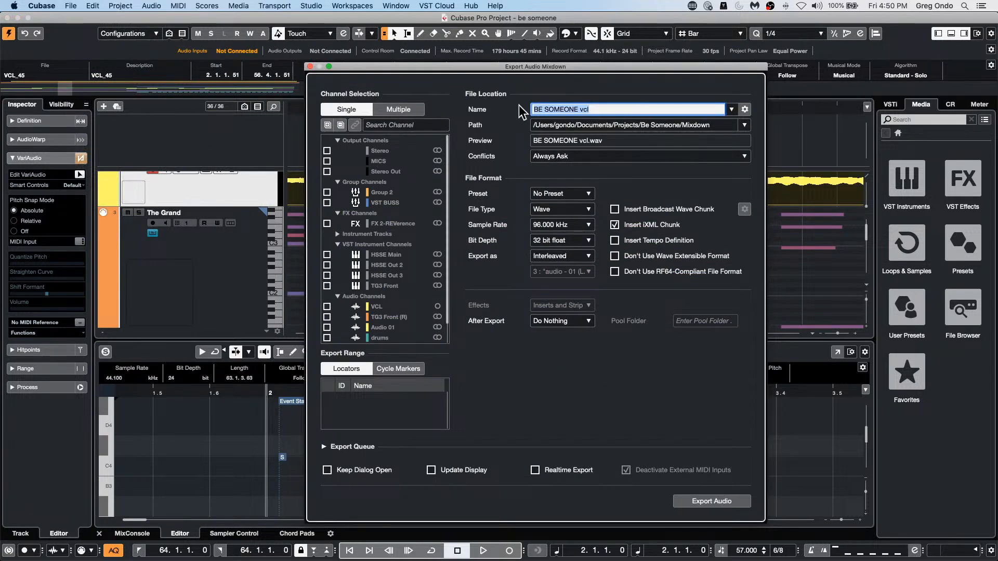
{"action": "left_click_drag", "start_coordinate": [468, 67], "coordinate": [384, 47]}
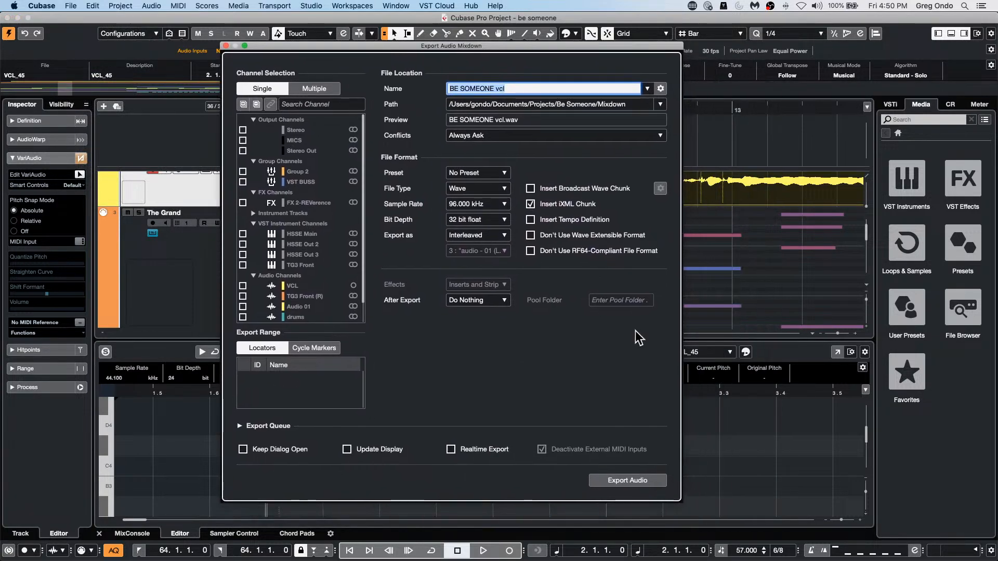
Step: Examine the path choices and the After Export options for the audio mixdown, leaving the settings as they are
{"action": "left_click", "coordinate": [659, 104]}
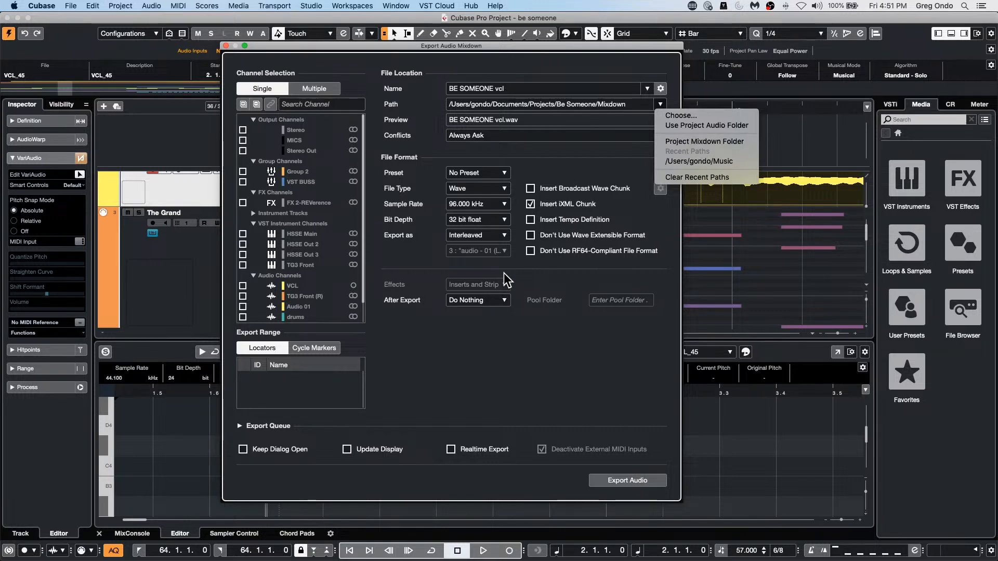
{"action": "left_click", "coordinate": [501, 303]}
{"action": "left_click", "coordinate": [503, 304]}
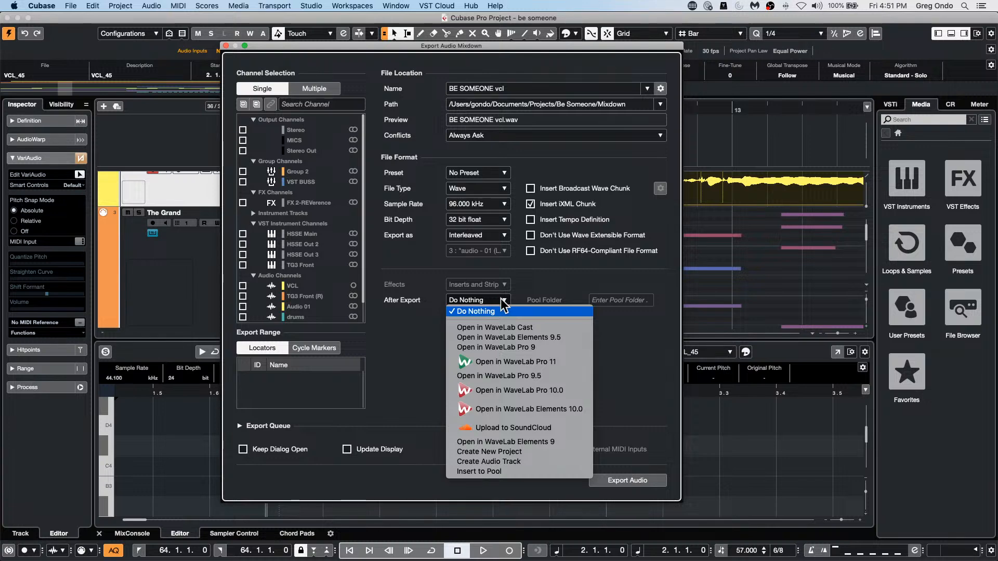
{"action": "left_click", "coordinate": [641, 364]}
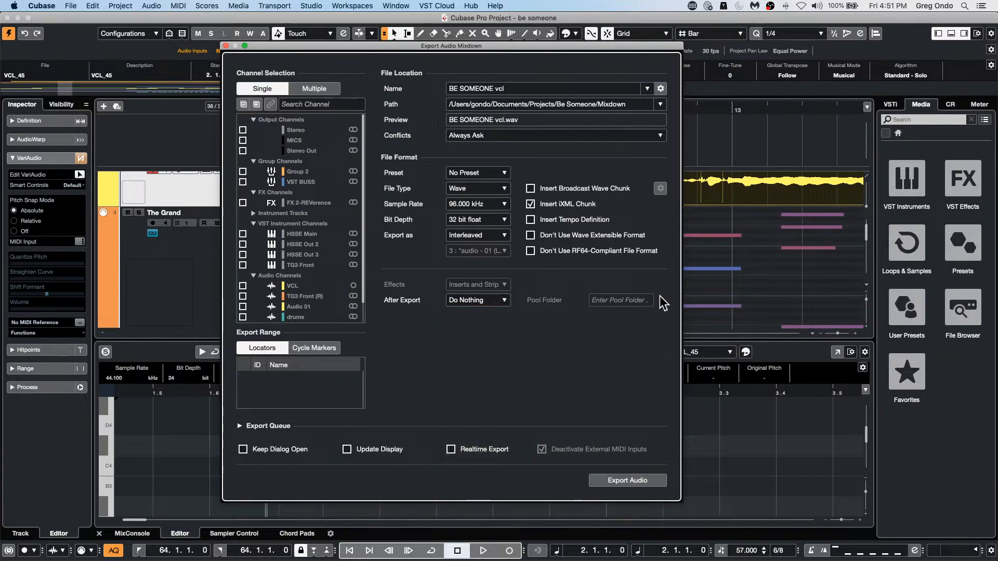
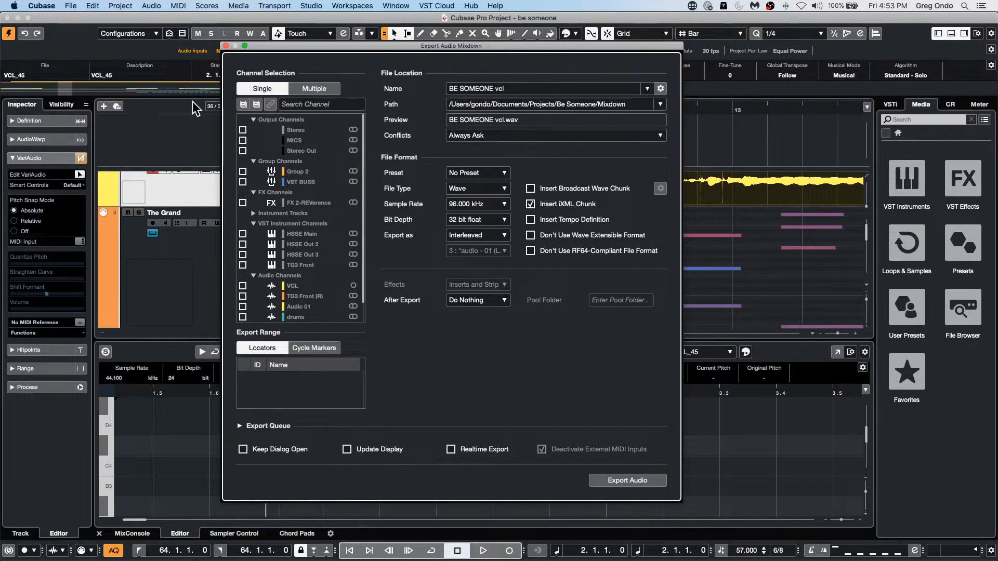
Step: Close the Export Audio Mixdown dialog and show the MixConsole in the lower zone
{"action": "left_click", "coordinate": [225, 46]}
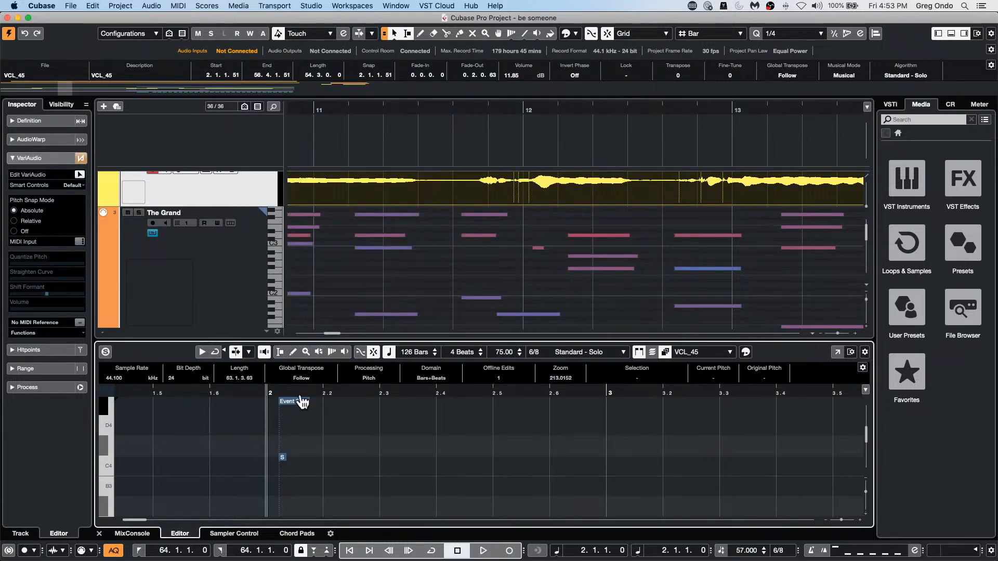
{"action": "left_click", "coordinate": [133, 532]}
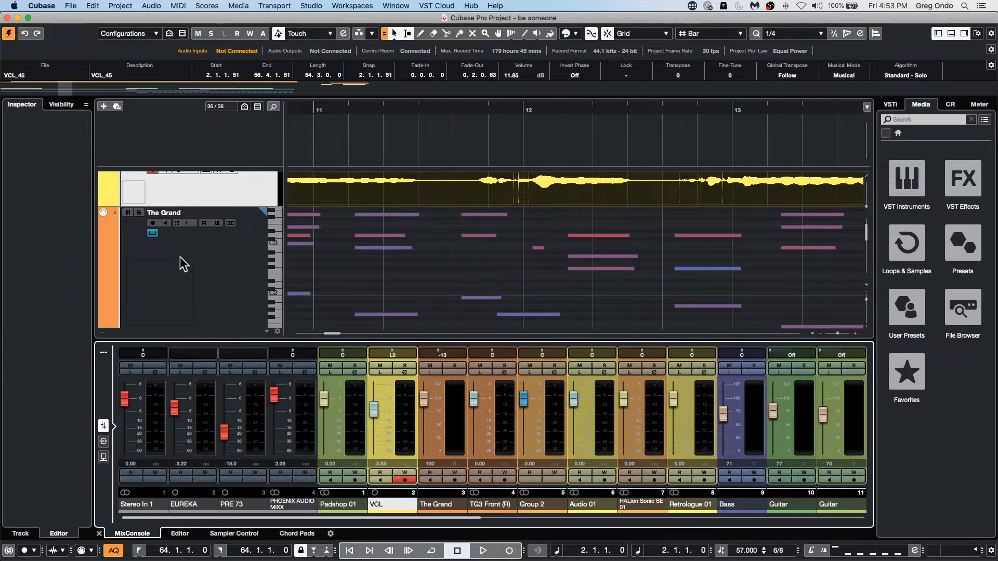
{"action": "scroll", "coordinate": [230, 229], "scroll_direction": "up", "scroll_amount": 2}
{"action": "scroll", "coordinate": [230, 230], "scroll_direction": "down", "scroll_amount": 1}
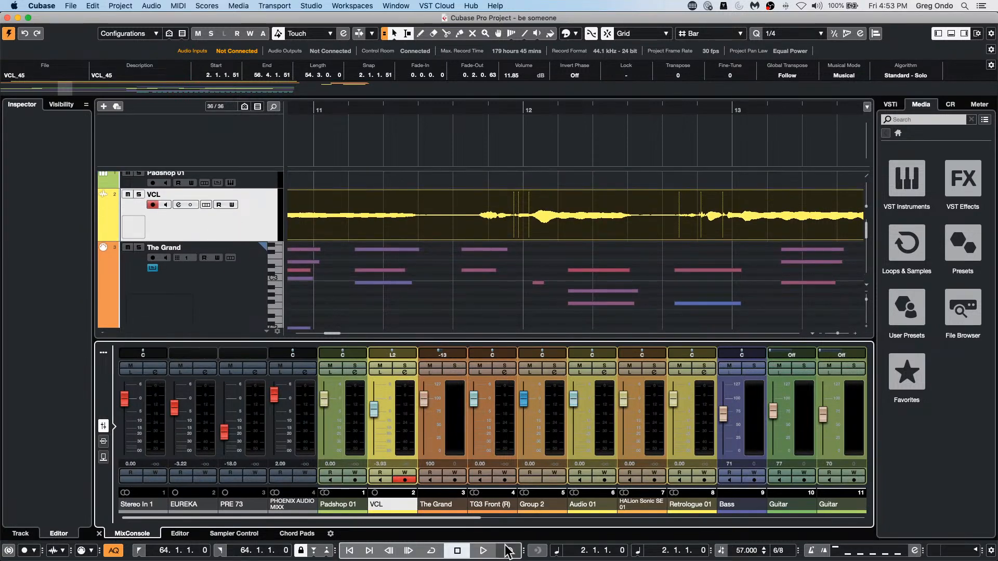
Step: Switch the panner of the Stereo output channel to Stereo Combined Panner
{"action": "left_click_drag", "start_coordinate": [446, 518], "coordinate": [776, 508]}
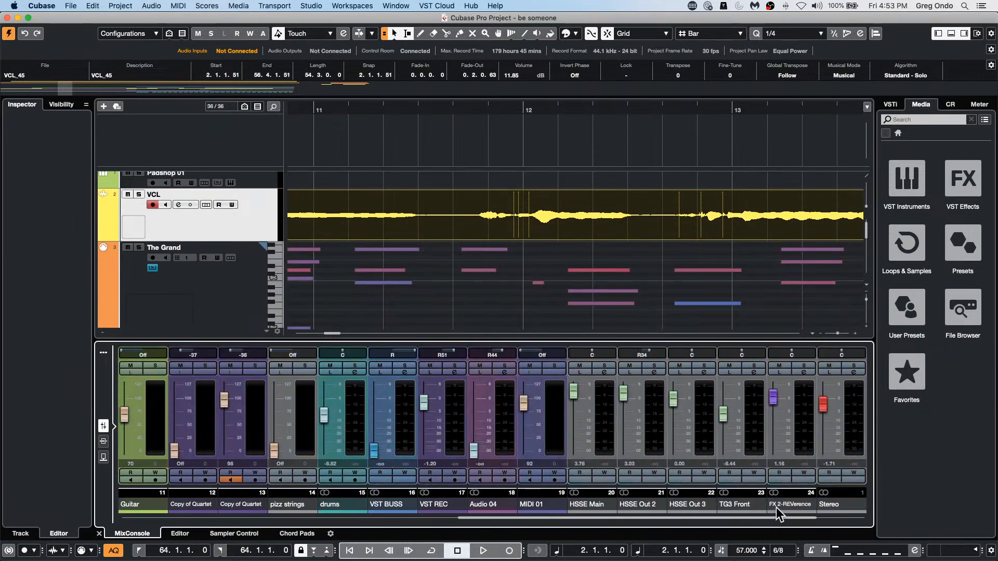
{"action": "left_click", "coordinate": [818, 355]}
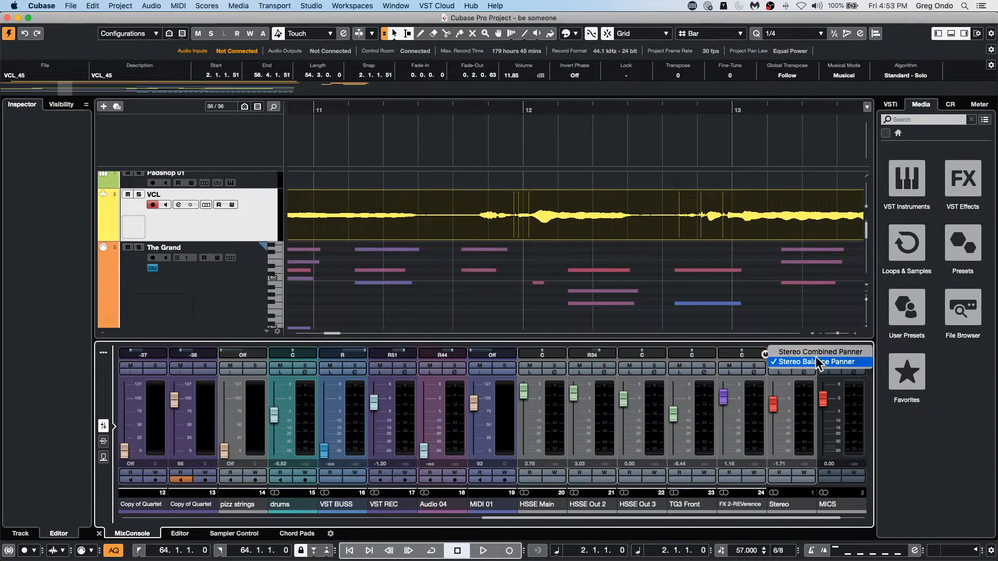
{"action": "left_click", "coordinate": [816, 353]}
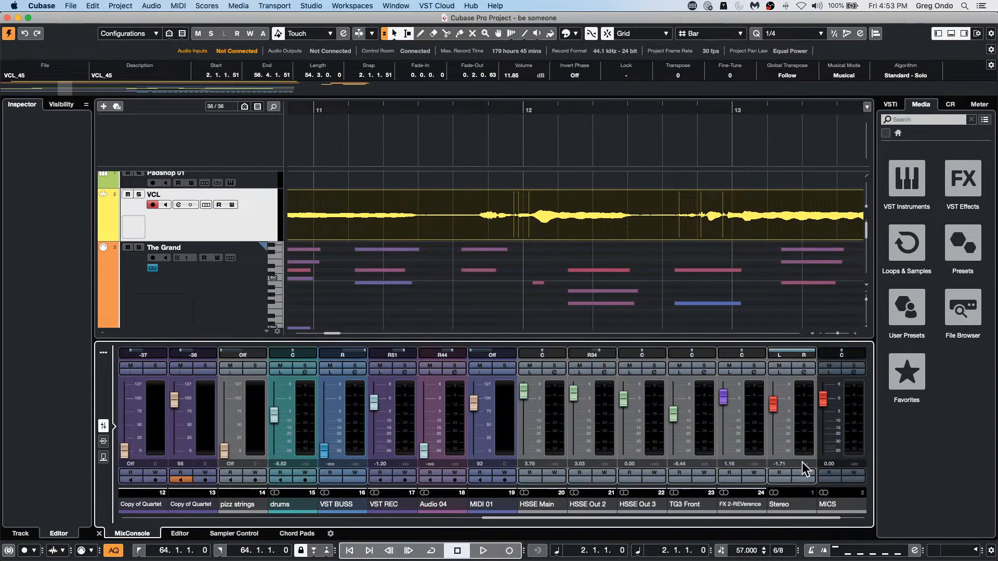
Step: Open the Stereo output's channel settings, narrow its combined panner to L71 and R, and close the settings window
{"action": "key", "text": "g"}
{"action": "key", "text": "g"}
{"action": "key", "text": "g"}
{"action": "key", "text": "g"}
{"action": "key", "text": "g"}
{"action": "key", "text": "g"}
{"action": "key", "text": "g"}
{"action": "key", "text": "g"}
{"action": "key", "text": "g"}
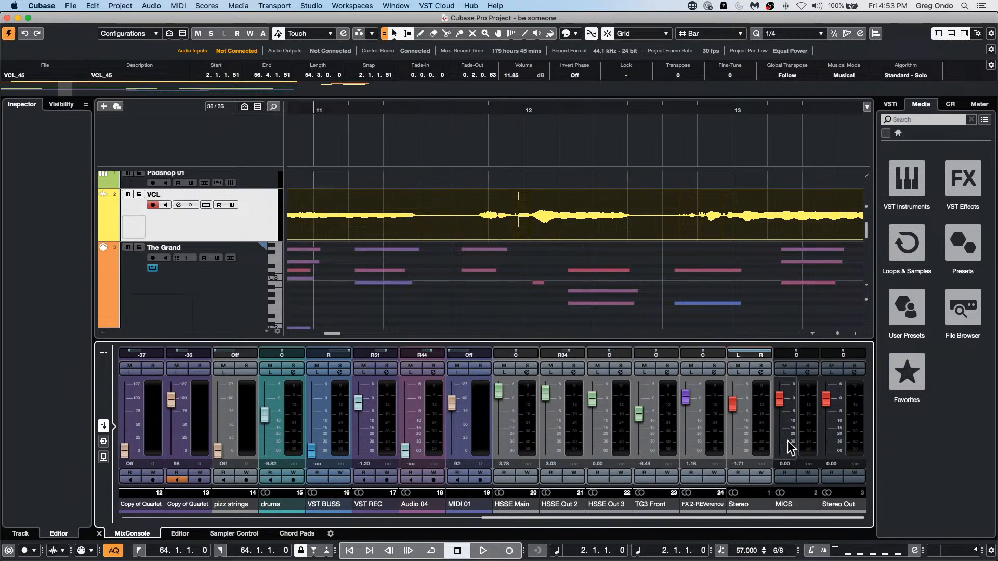
{"action": "key", "text": "g"}
{"action": "key", "text": "g"}
{"action": "key", "text": "g"}
{"action": "key", "text": "g"}
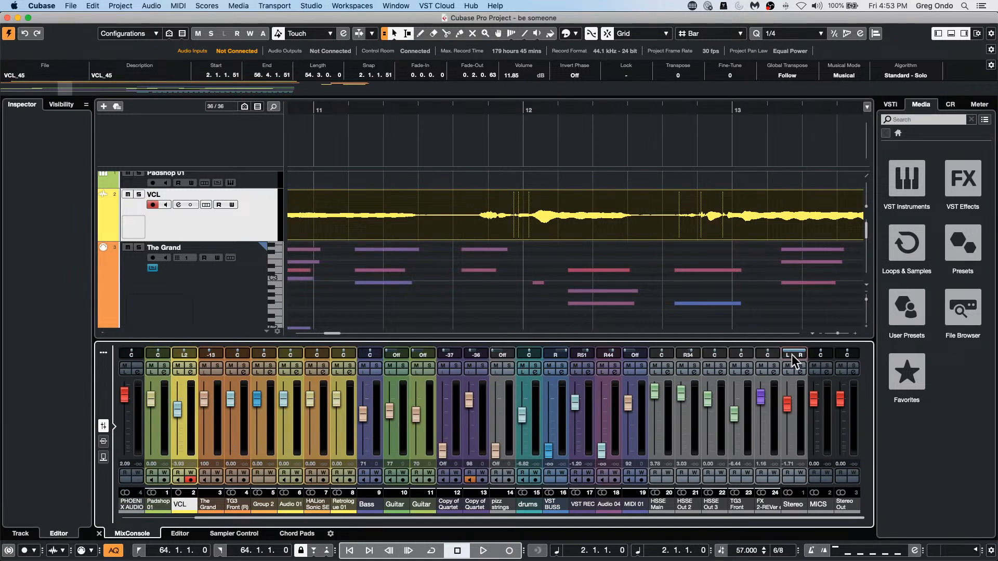
{"action": "left_click_drag", "start_coordinate": [805, 355], "coordinate": [795, 380]}
{"action": "left_click_drag", "start_coordinate": [798, 356], "coordinate": [797, 327]}
{"action": "left_click", "coordinate": [802, 376]}
{"action": "left_click", "coordinate": [801, 372]}
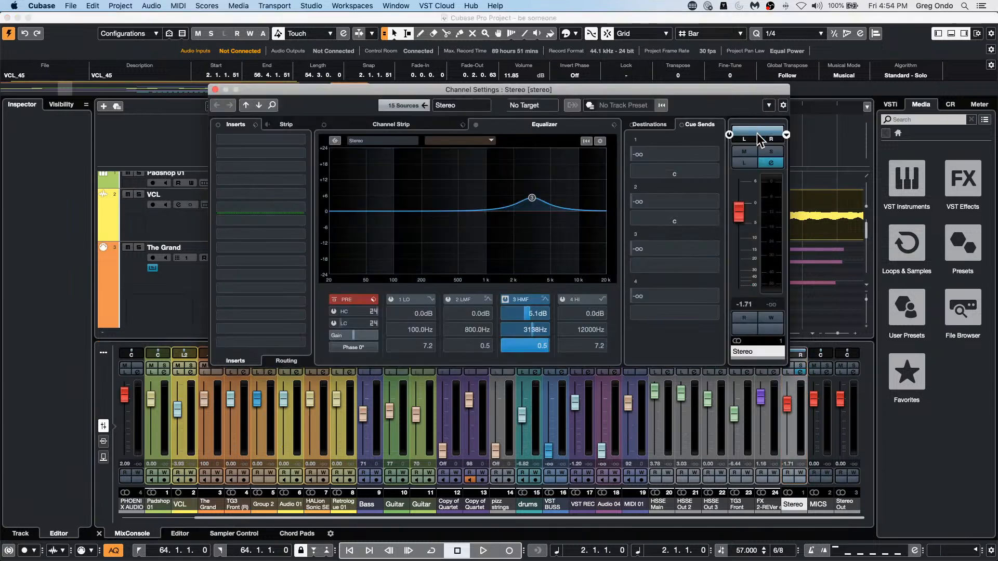
{"action": "mouse_move", "coordinate": [757, 131]}
{"action": "left_mouse_down"}
{"action": "mouse_move", "coordinate": [757, 60]}
{"action": "mouse_move", "coordinate": [752, 132]}
{"action": "mouse_move", "coordinate": [773, 98]}
{"action": "mouse_move", "coordinate": [759, 130]}
{"action": "left_mouse_up"}
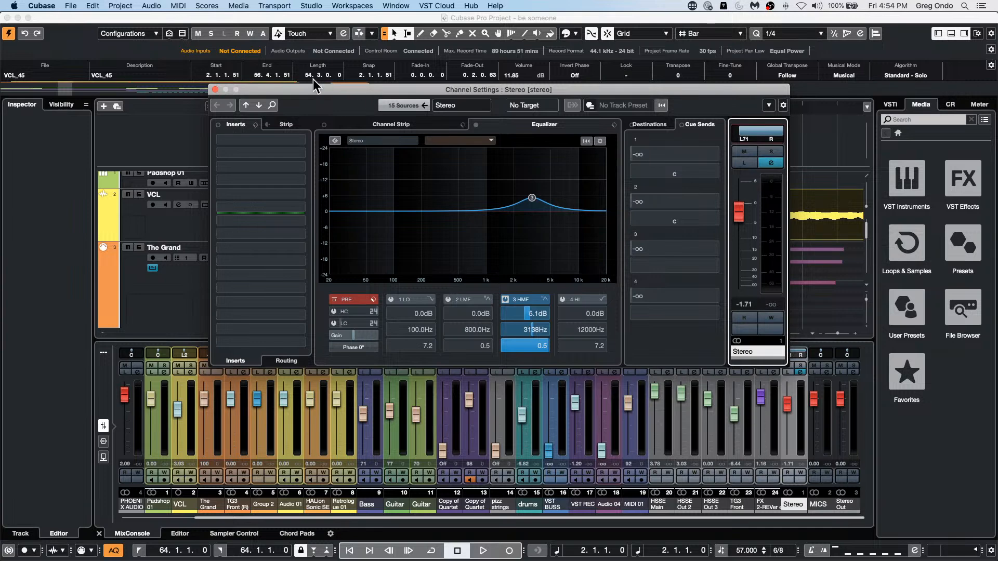
{"action": "left_click", "coordinate": [215, 89]}
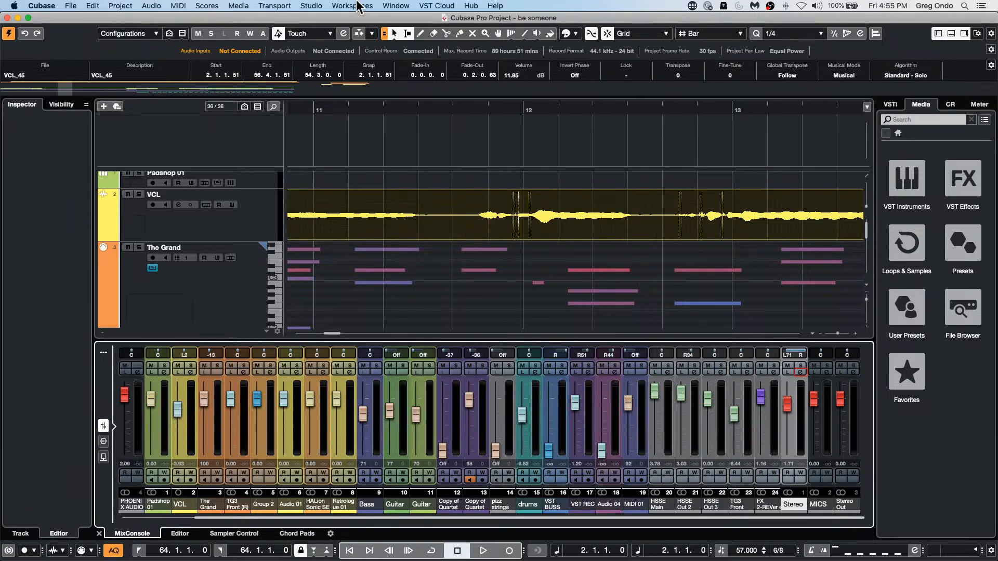
Step: Open the project's Pool window, examine the audio files' attributes through to the Image and Path columns, and close it
{"action": "left_click", "coordinate": [335, 7]}
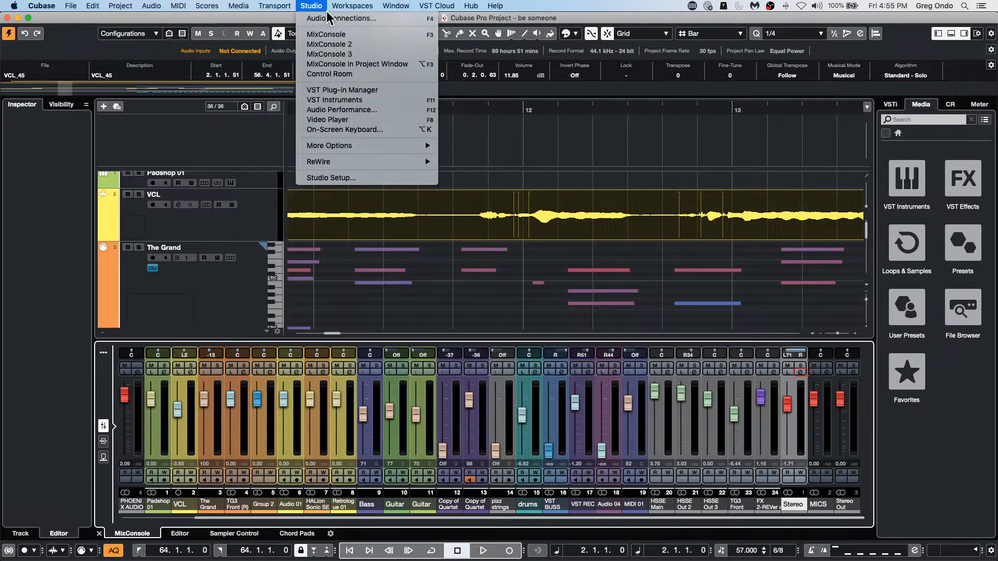
{"action": "mouse_move", "coordinate": [242, 9]}
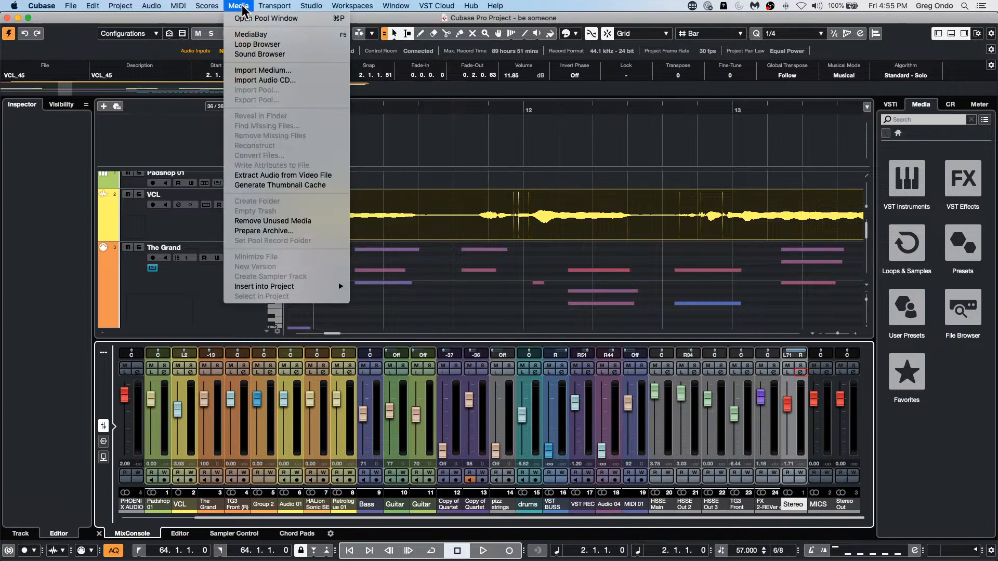
{"action": "left_click", "coordinate": [249, 21]}
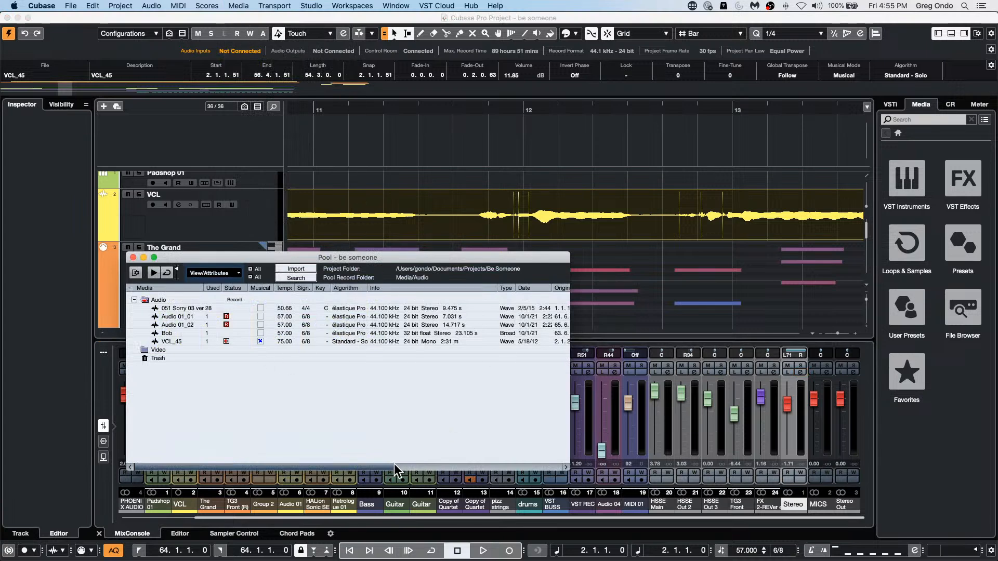
{"action": "left_click_drag", "start_coordinate": [396, 467], "coordinate": [573, 453]}
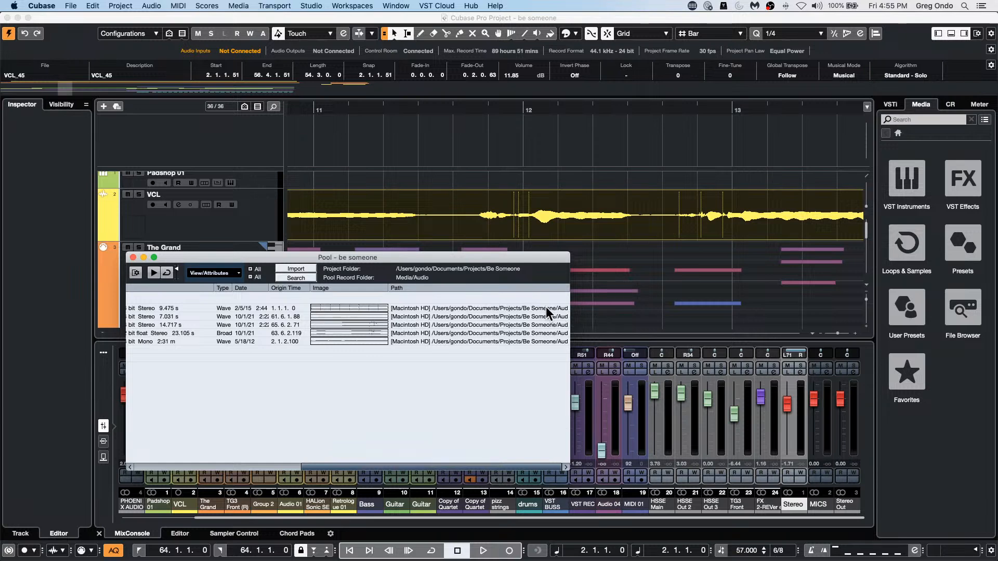
{"action": "left_click", "coordinate": [133, 257]}
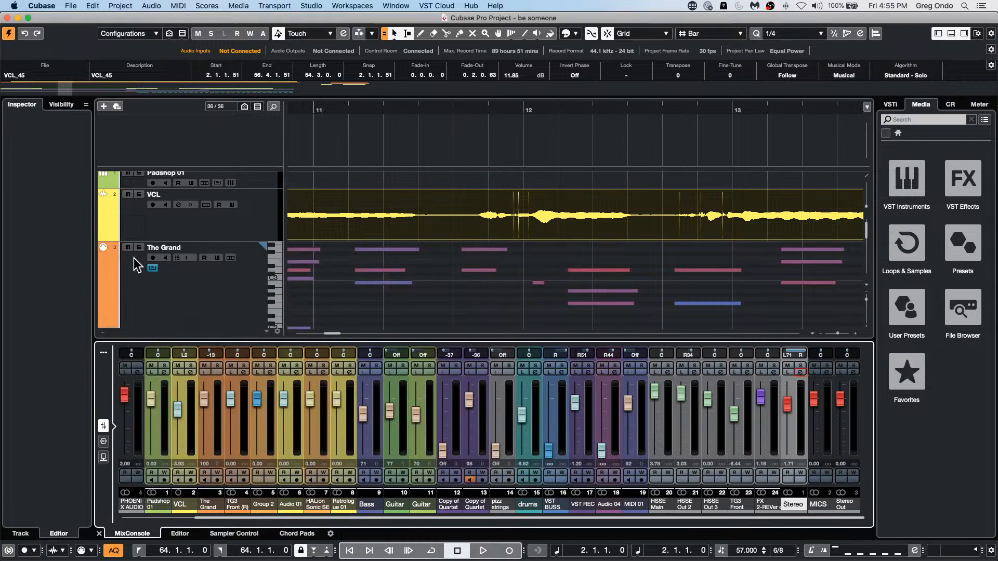